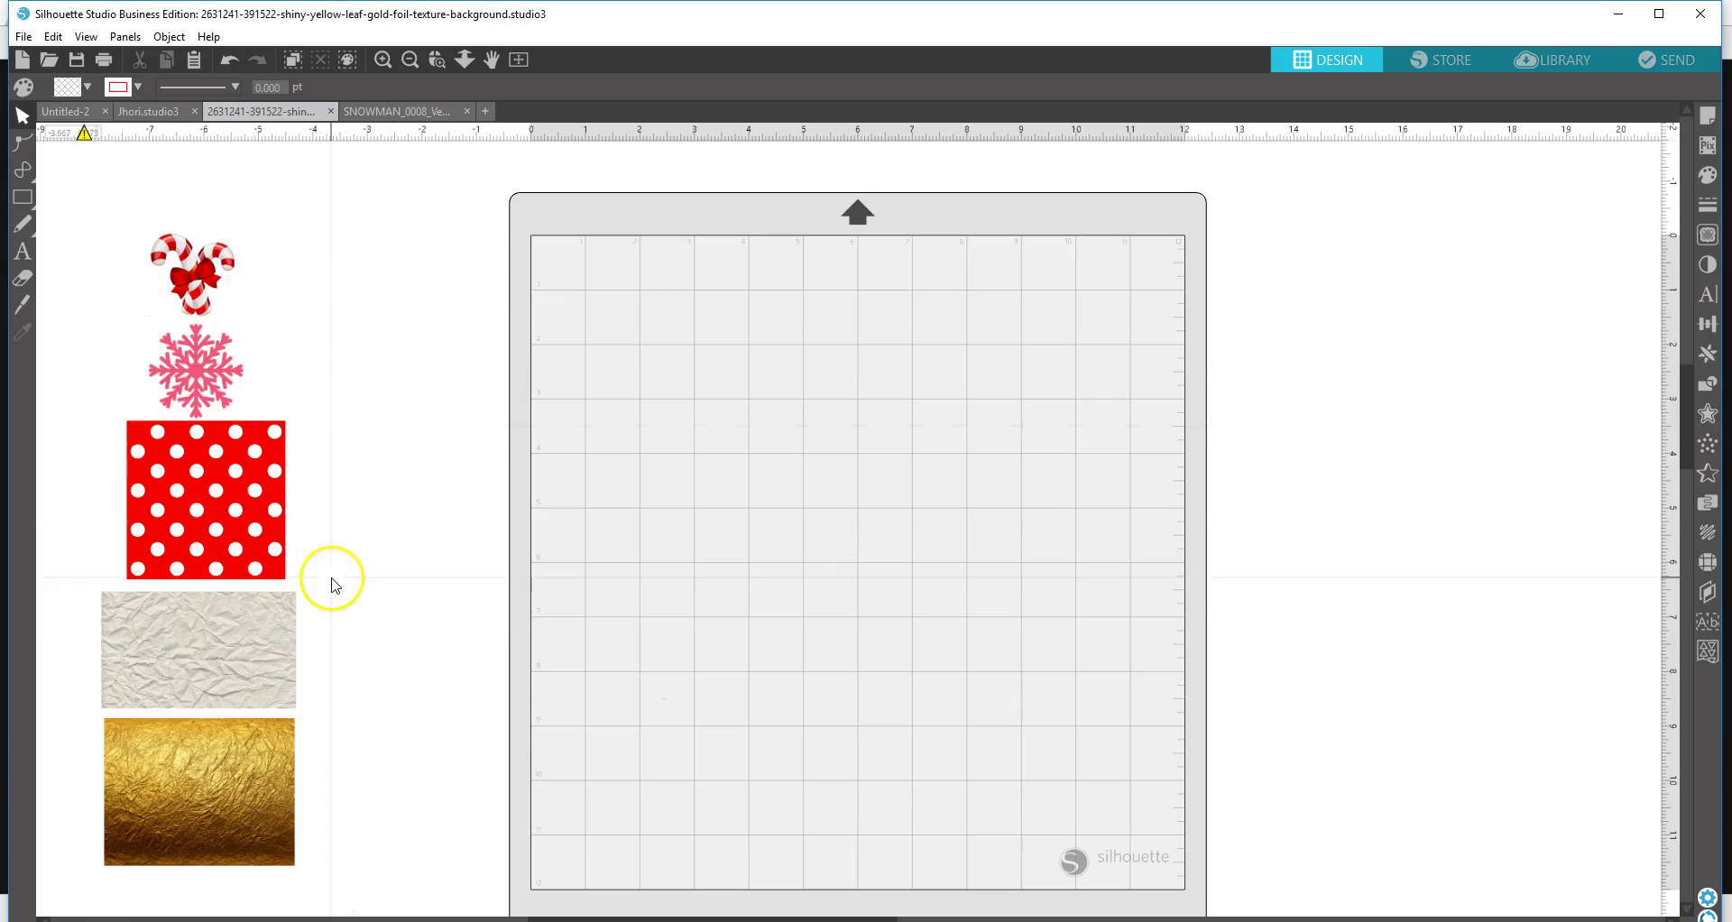
- Place the candy cane image near the middle of the cutting mat, enlarged to about 6.4 in wide
left_click(191, 279)
left_click_drag(193, 283, 1063, 752)
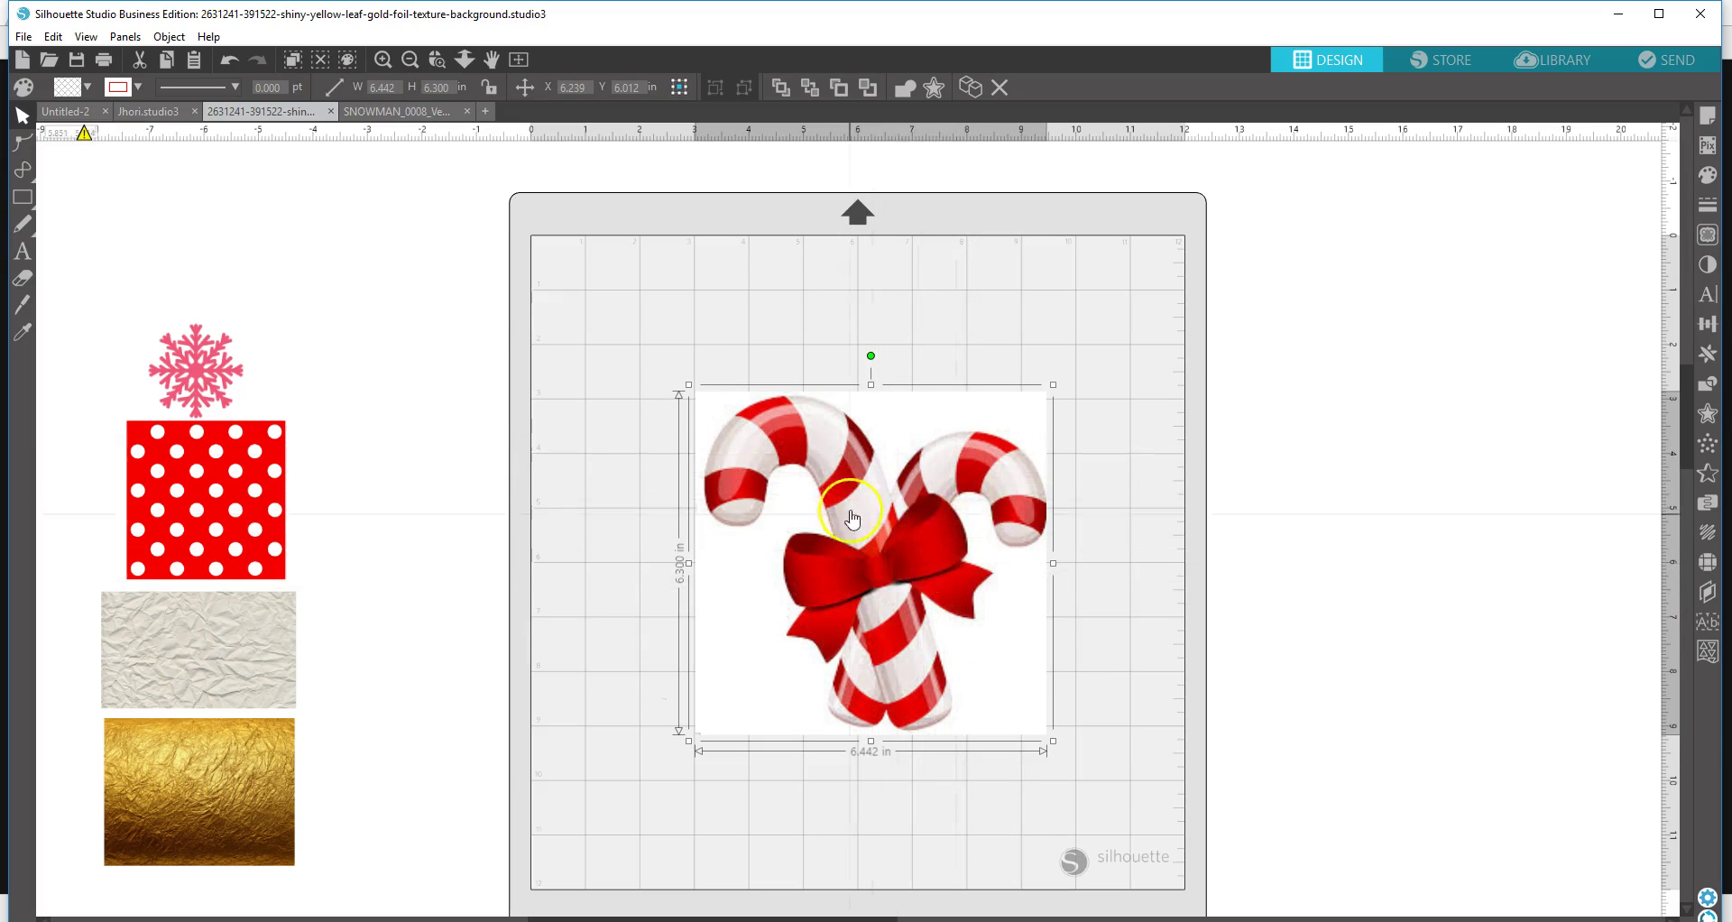
left_click_drag(902, 639, 891, 600)
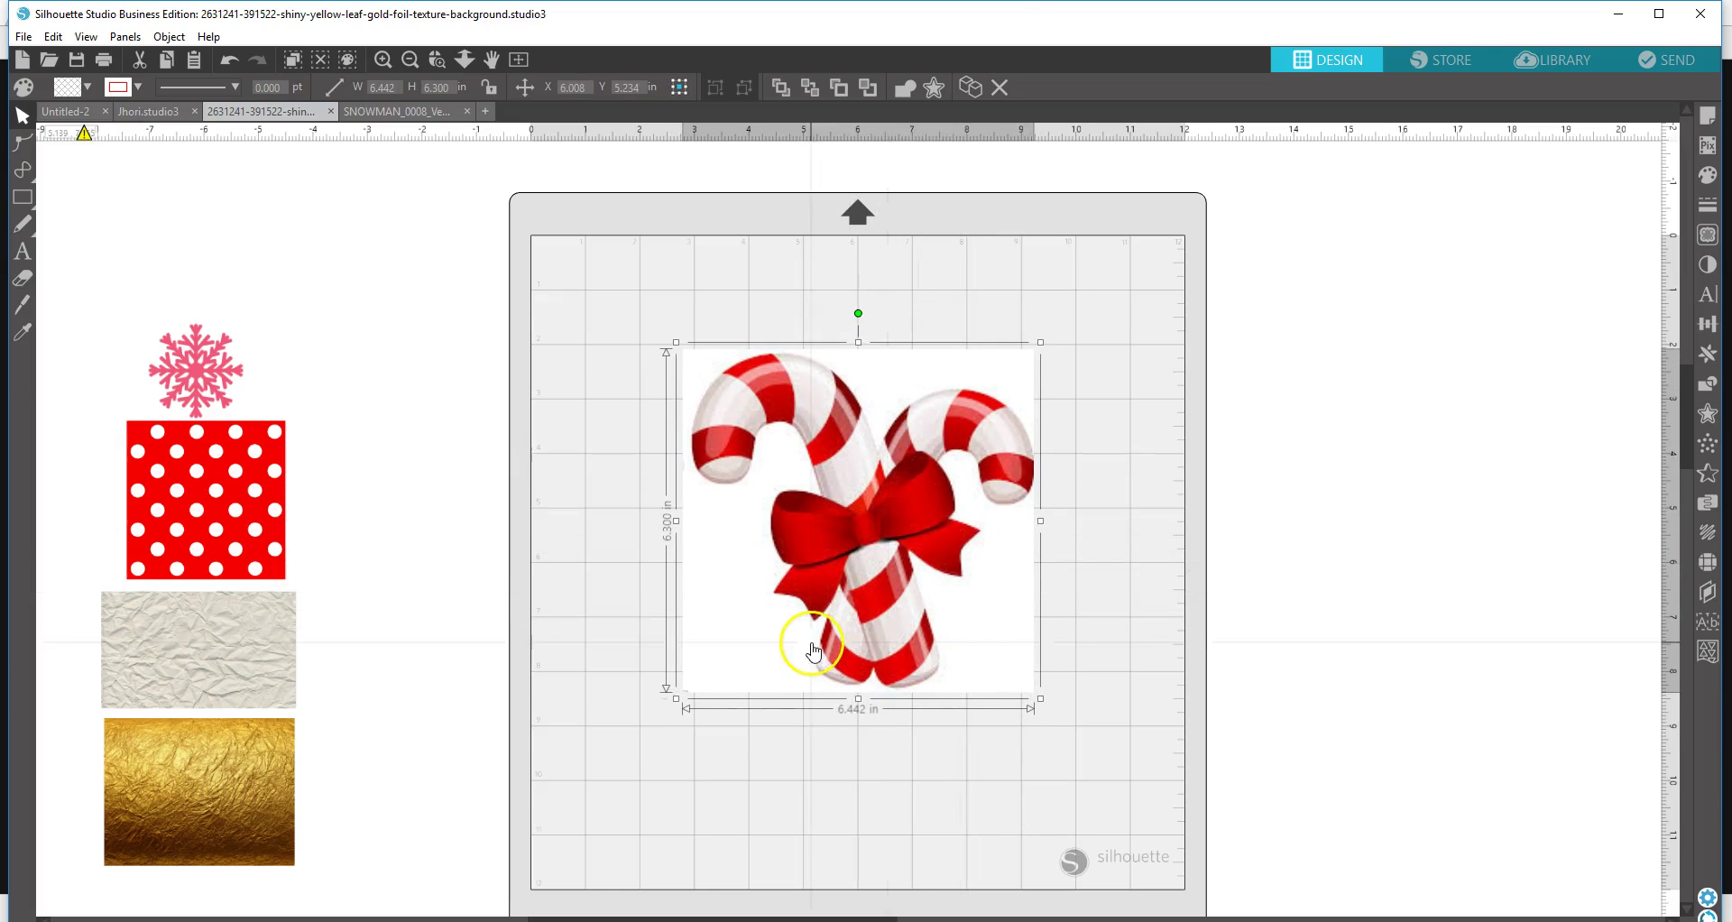
- Start a trace and select an area of about 7.3 by 6.9 in enclosing the whole candy cane image
left_click(1708, 235)
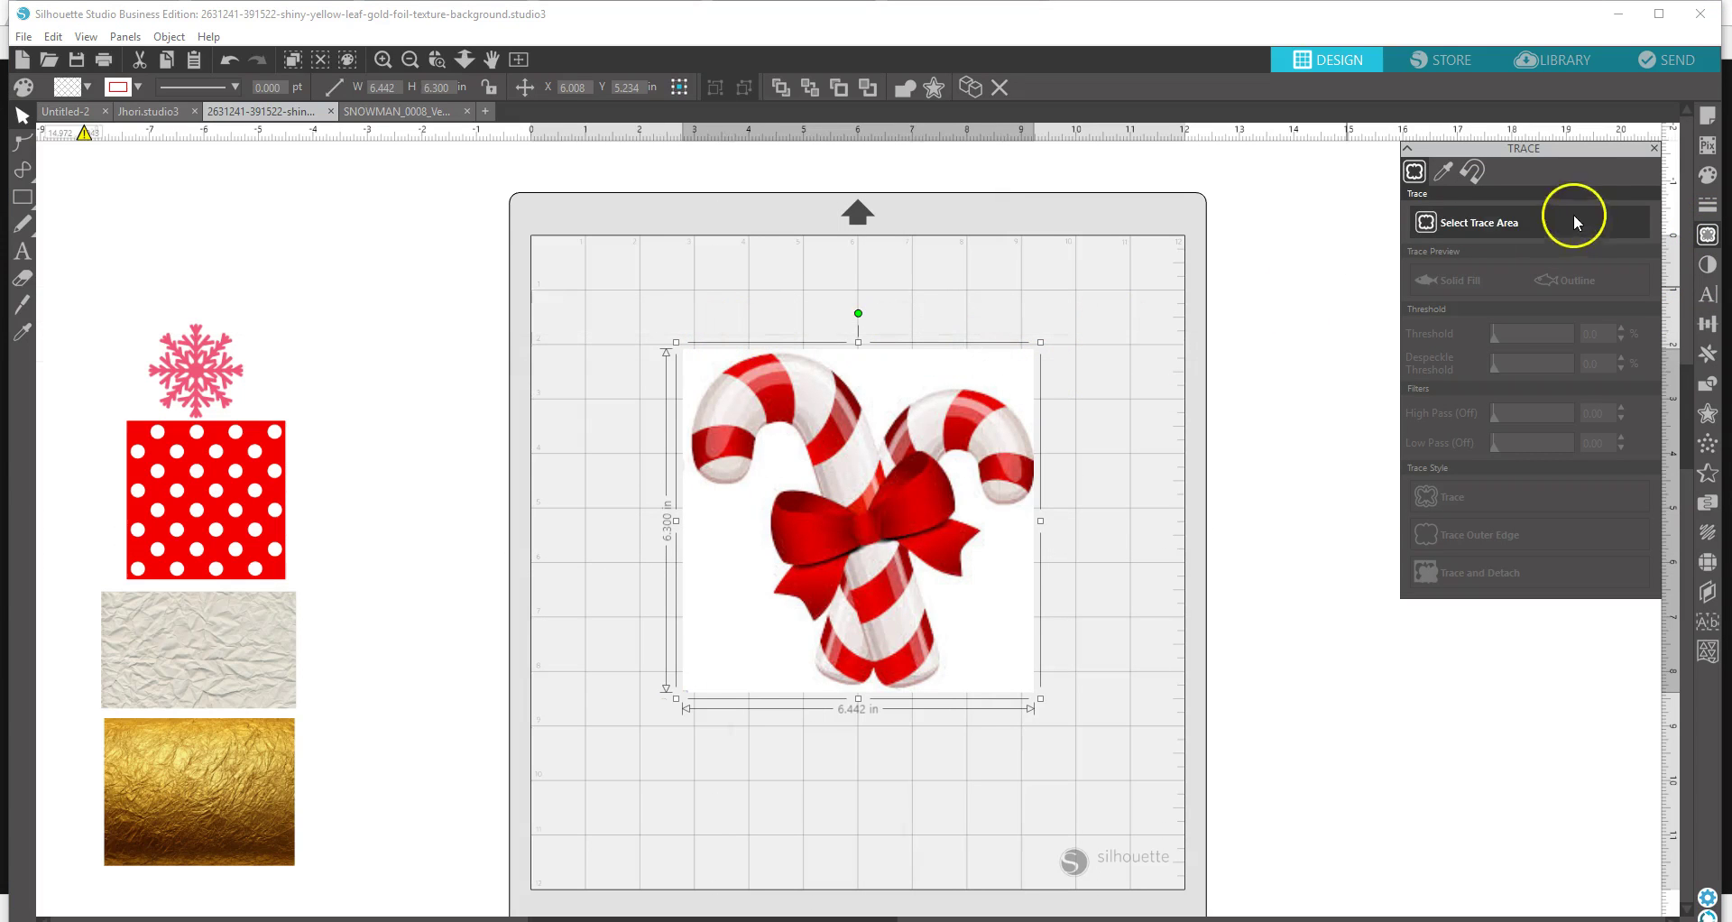
left_click(1510, 222)
mouse_move(665, 323)
left_mouse_down()
mouse_move(719, 336)
mouse_move(971, 524)
mouse_move(1065, 700)
left_mouse_up()
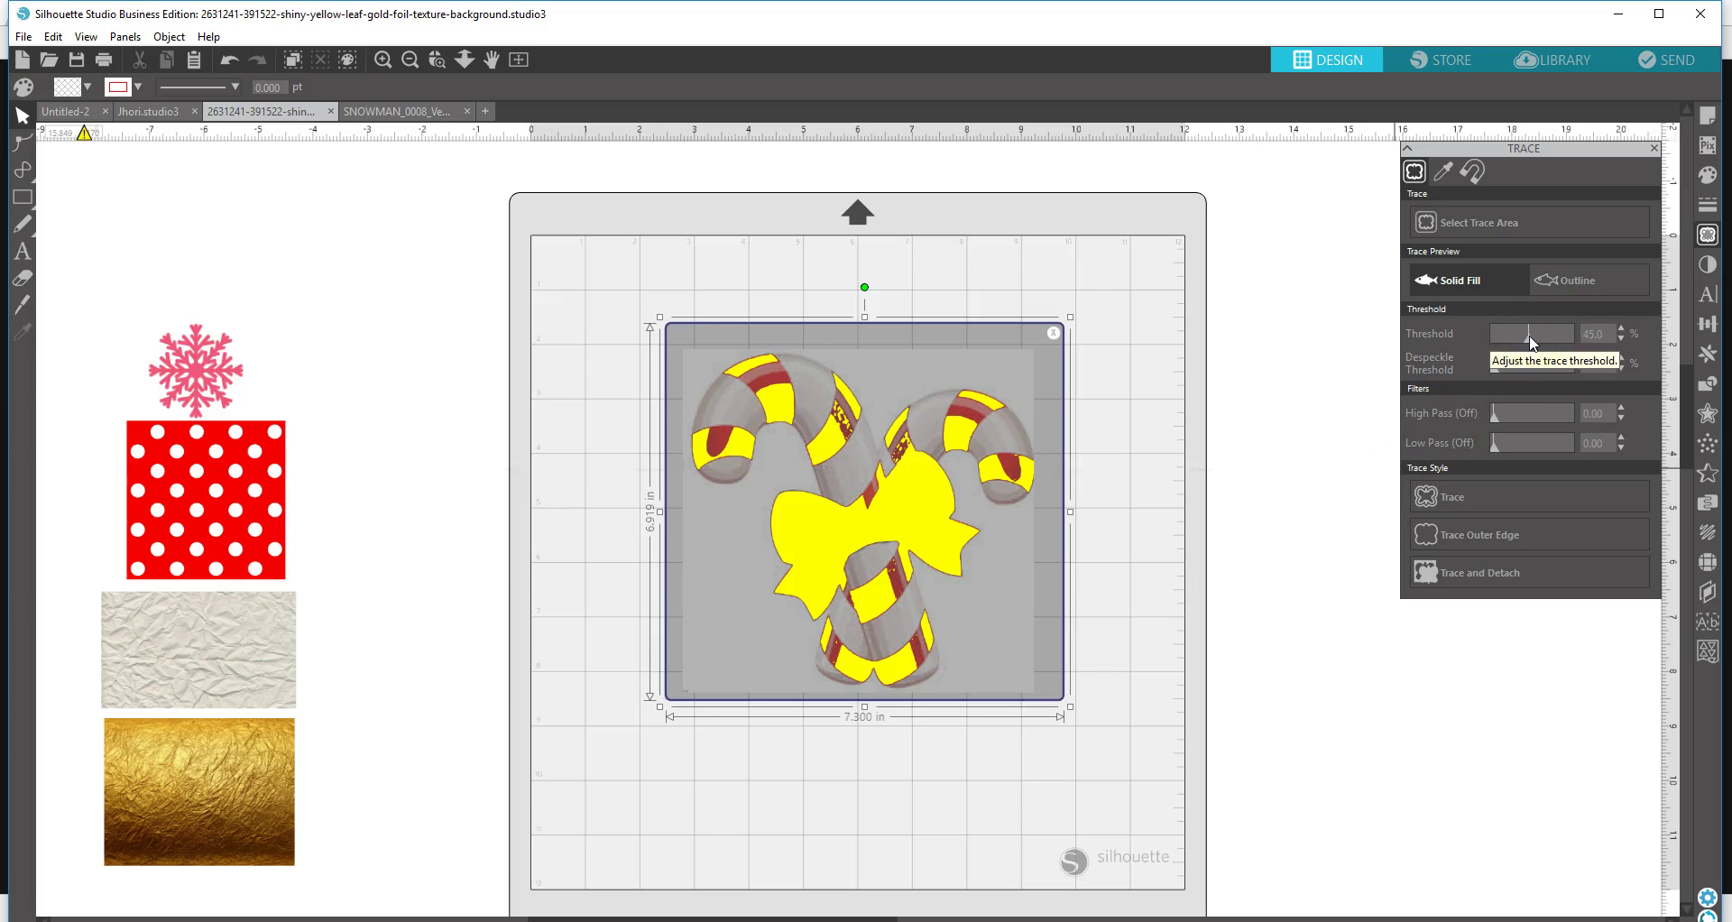
- Raise the trace threshold to 94% for the candy cane image
left_click(1621, 329)
left_click(1622, 329)
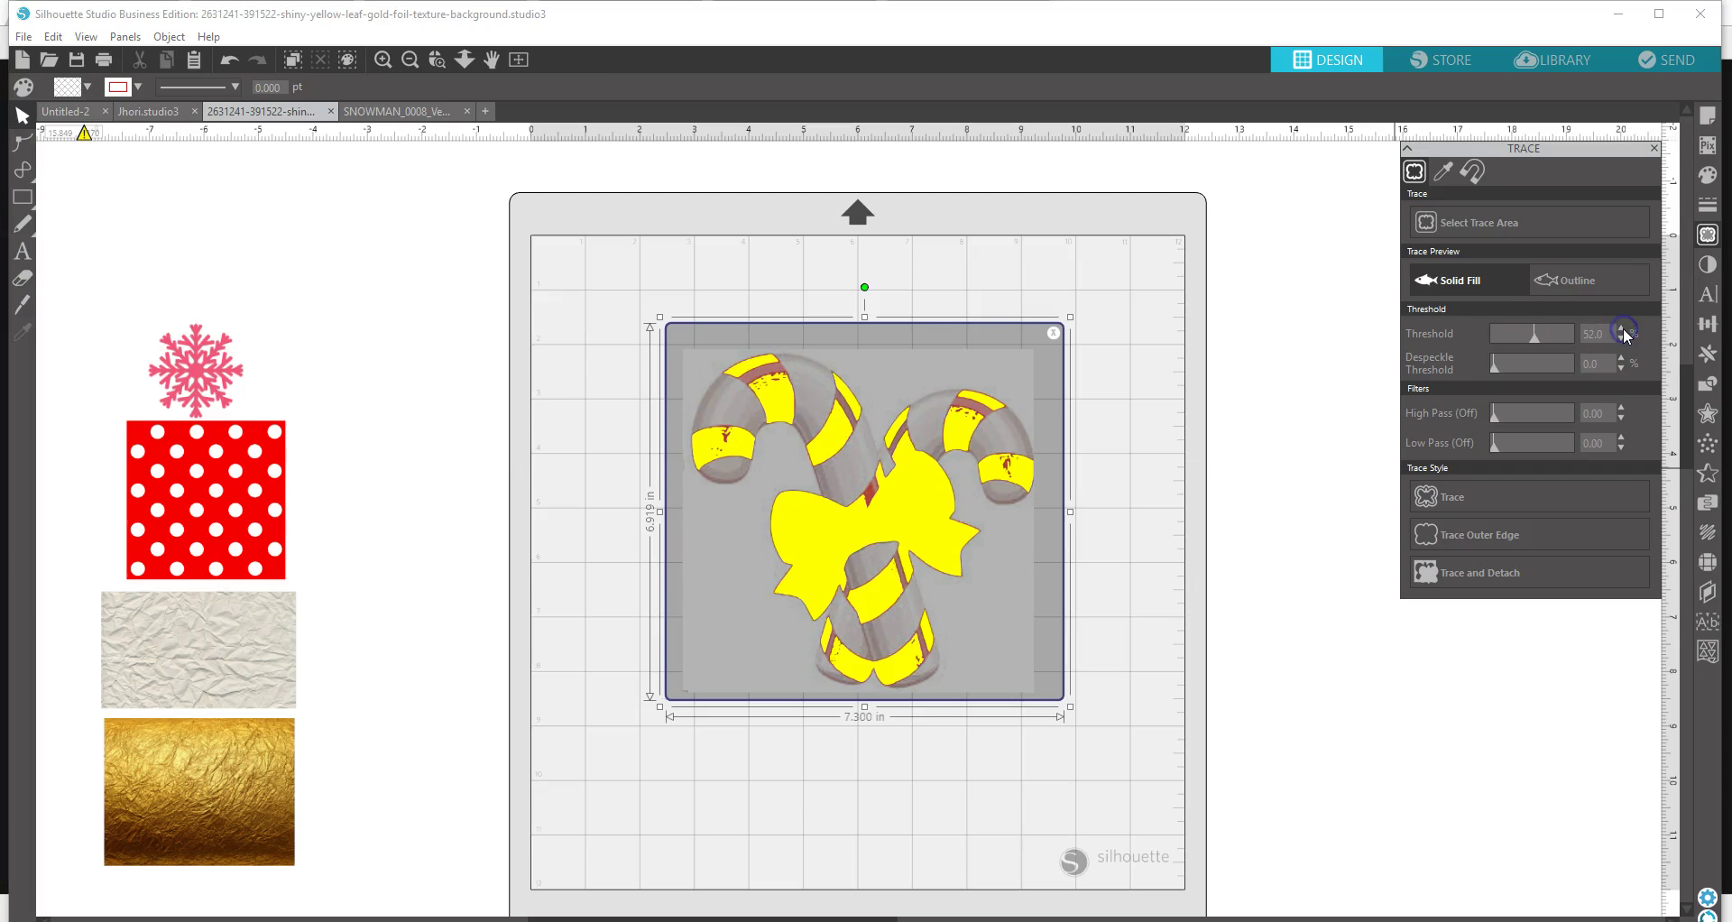
left_click(1622, 329)
left_click(1621, 329)
left_click(1622, 330)
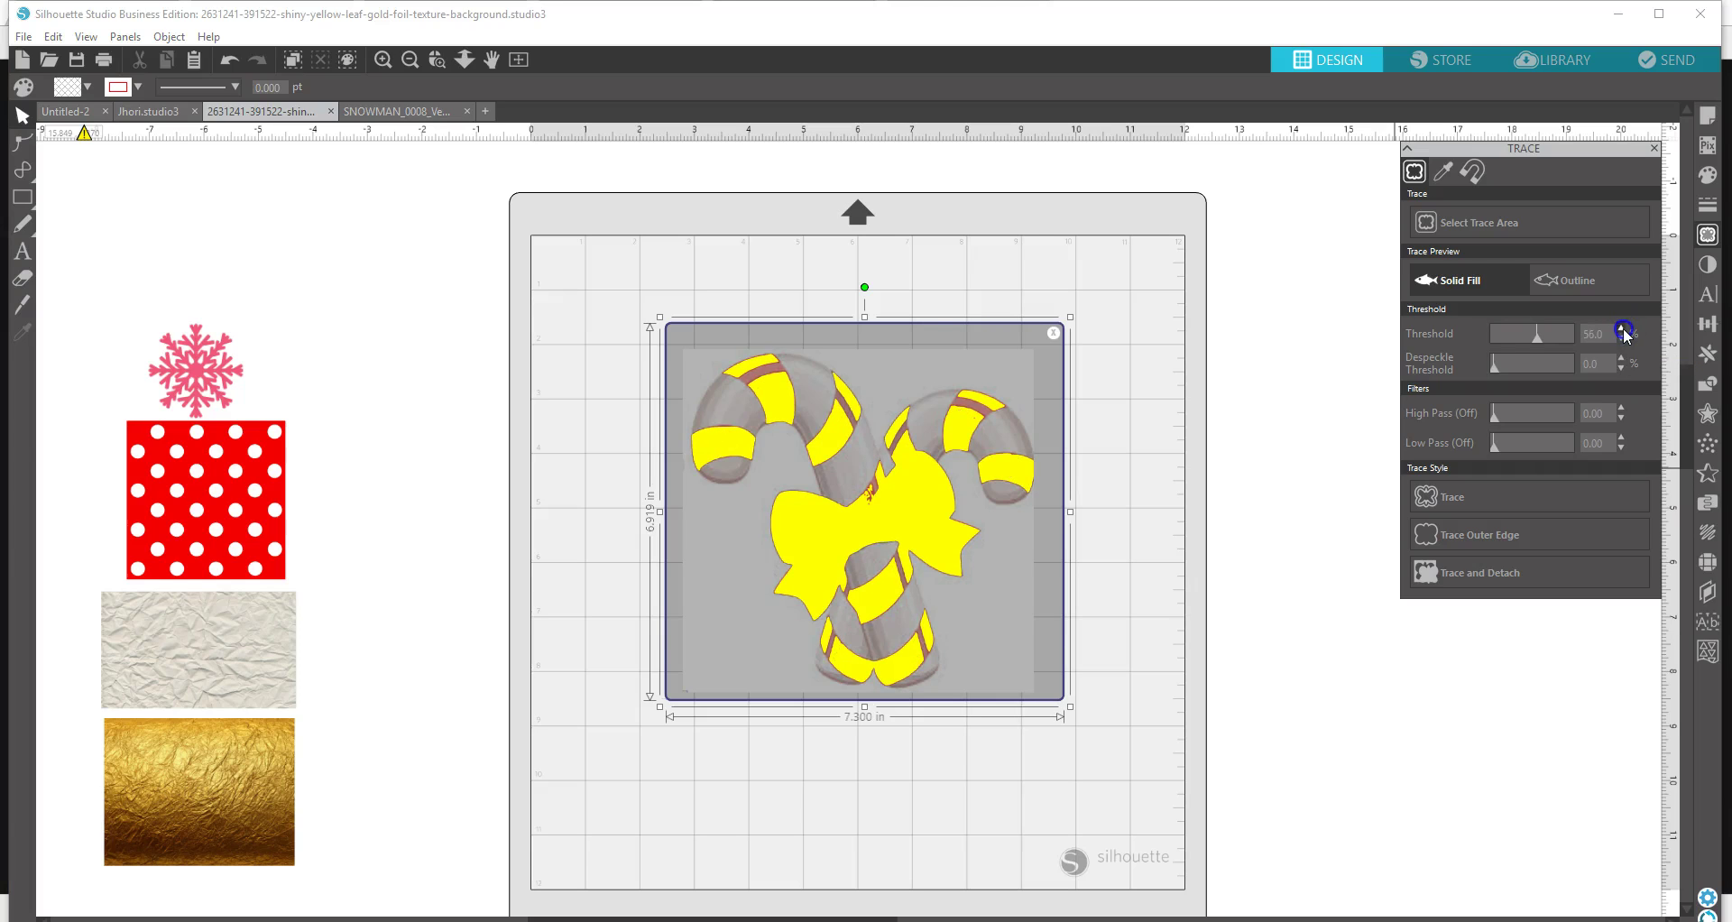
left_click(1622, 330)
left_click(1622, 330)
left_click(1622, 329)
left_click(1622, 329)
left_click(1622, 330)
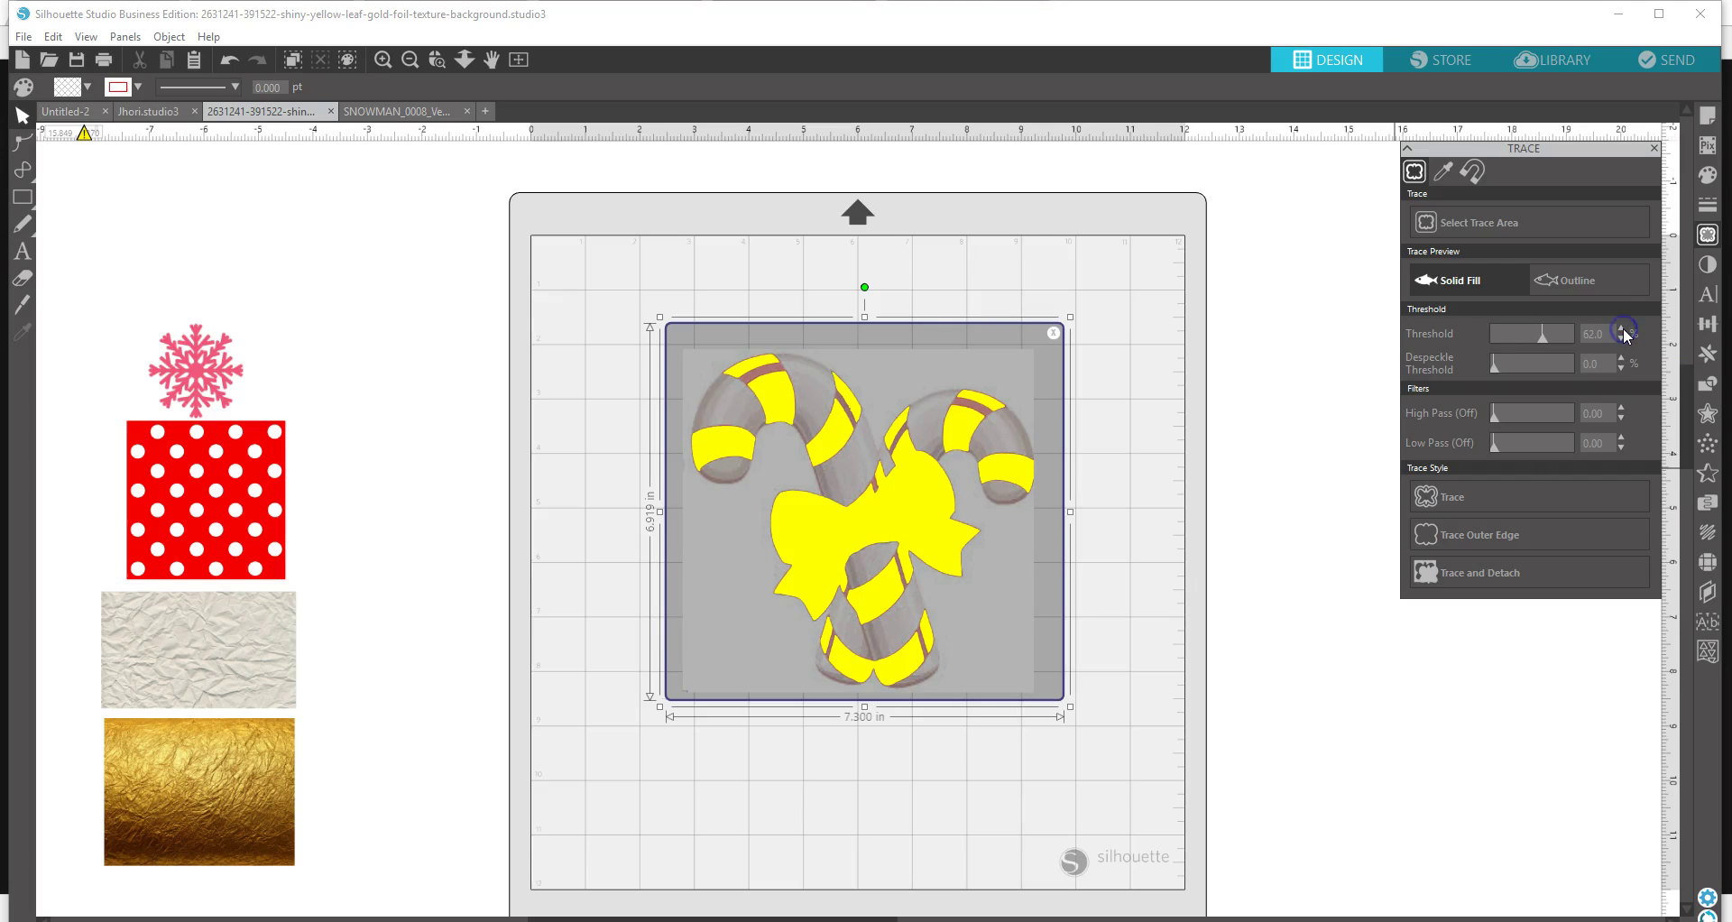
left_click(1622, 330)
left_click(1622, 329)
left_click(1622, 330)
left_click(1622, 331)
left_click(1622, 330)
left_click(1622, 330)
left_click(1622, 330)
left_click(1622, 330)
left_click(1622, 330)
left_click(1622, 331)
left_click(1622, 330)
left_click(1622, 330)
left_click(1622, 330)
left_click(1622, 330)
left_click(1622, 330)
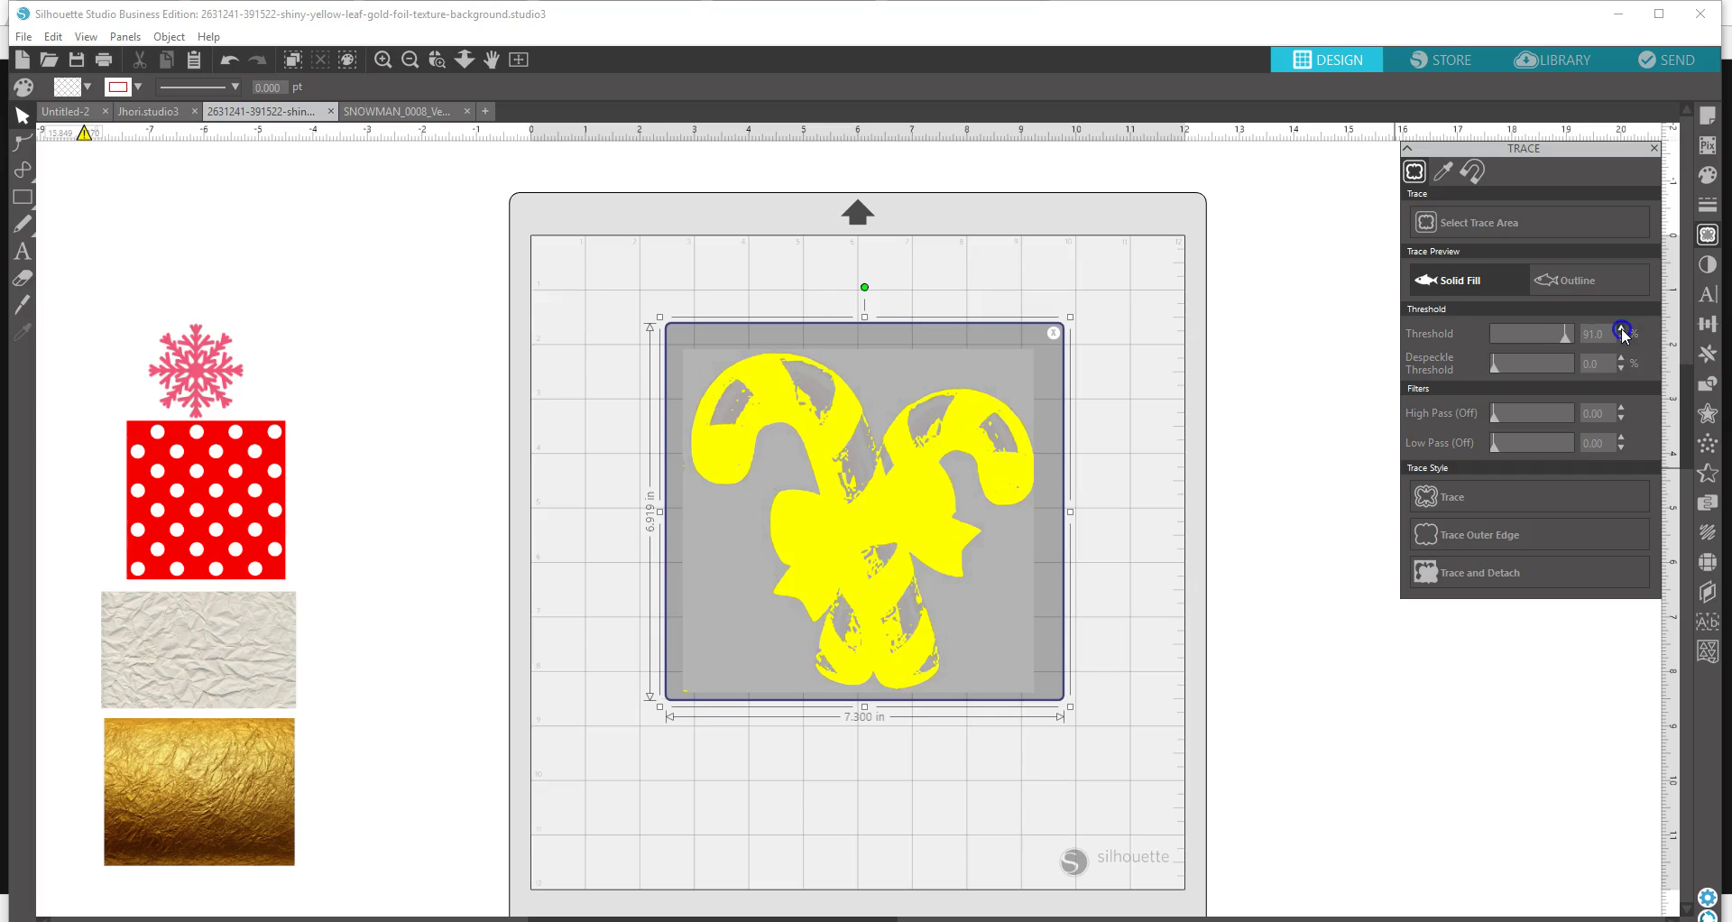
left_click(1622, 330)
left_click(1622, 330)
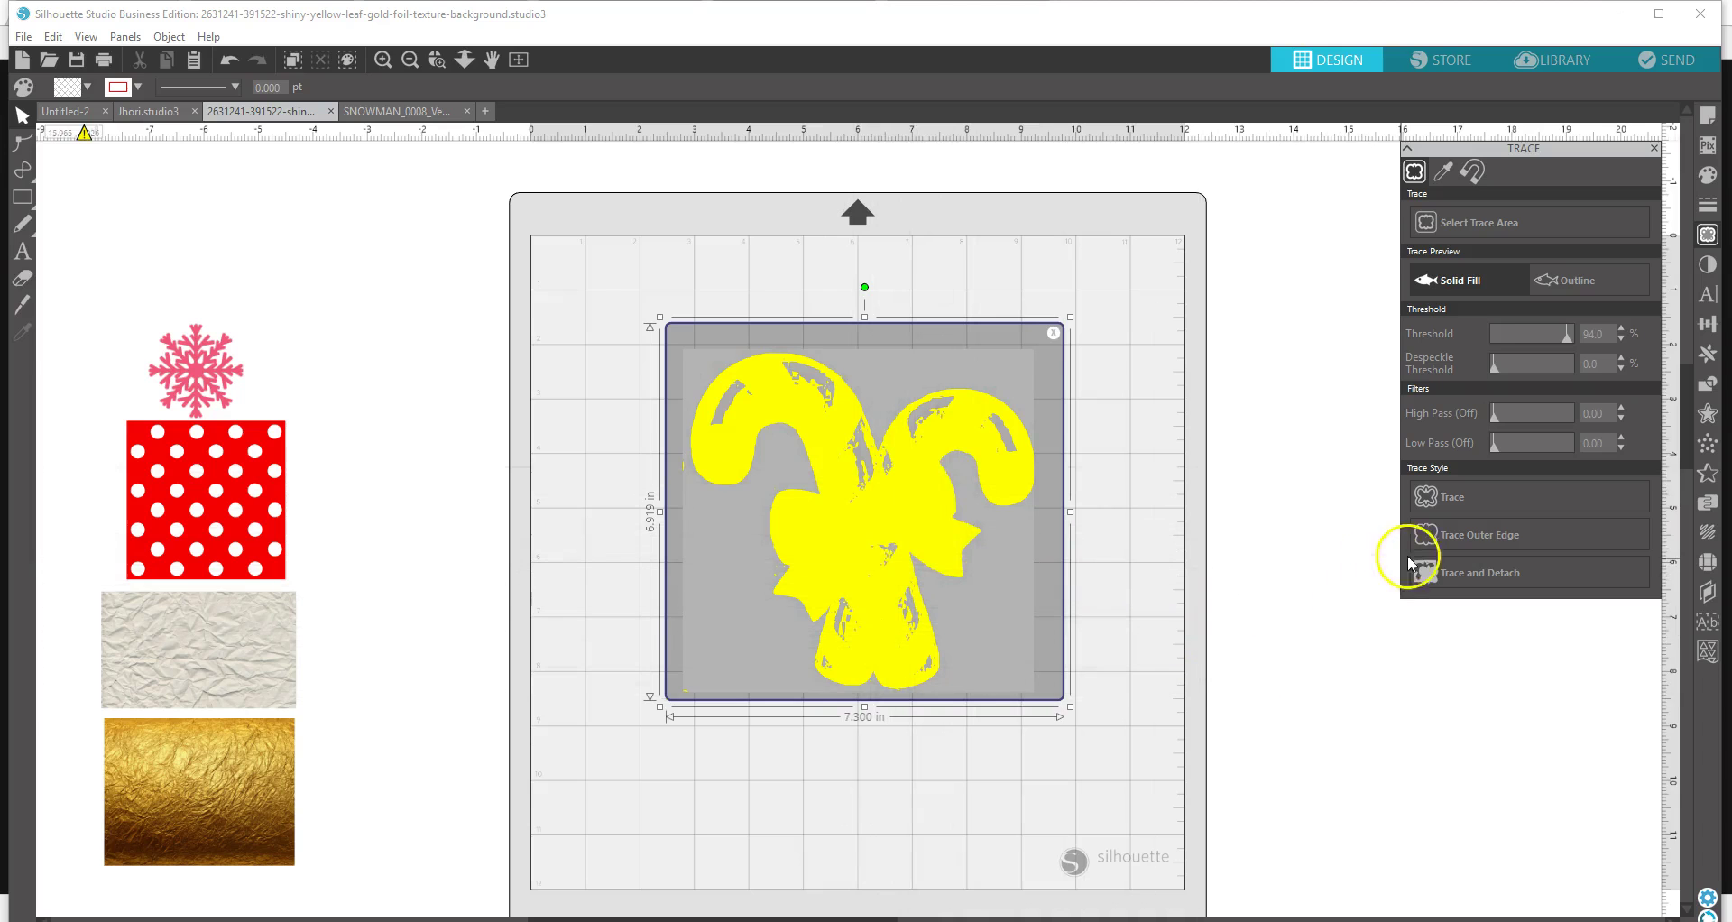
- Trace the outer edge of the candy canes, then move the image aside to check the outline and undo that move
left_click(1483, 540)
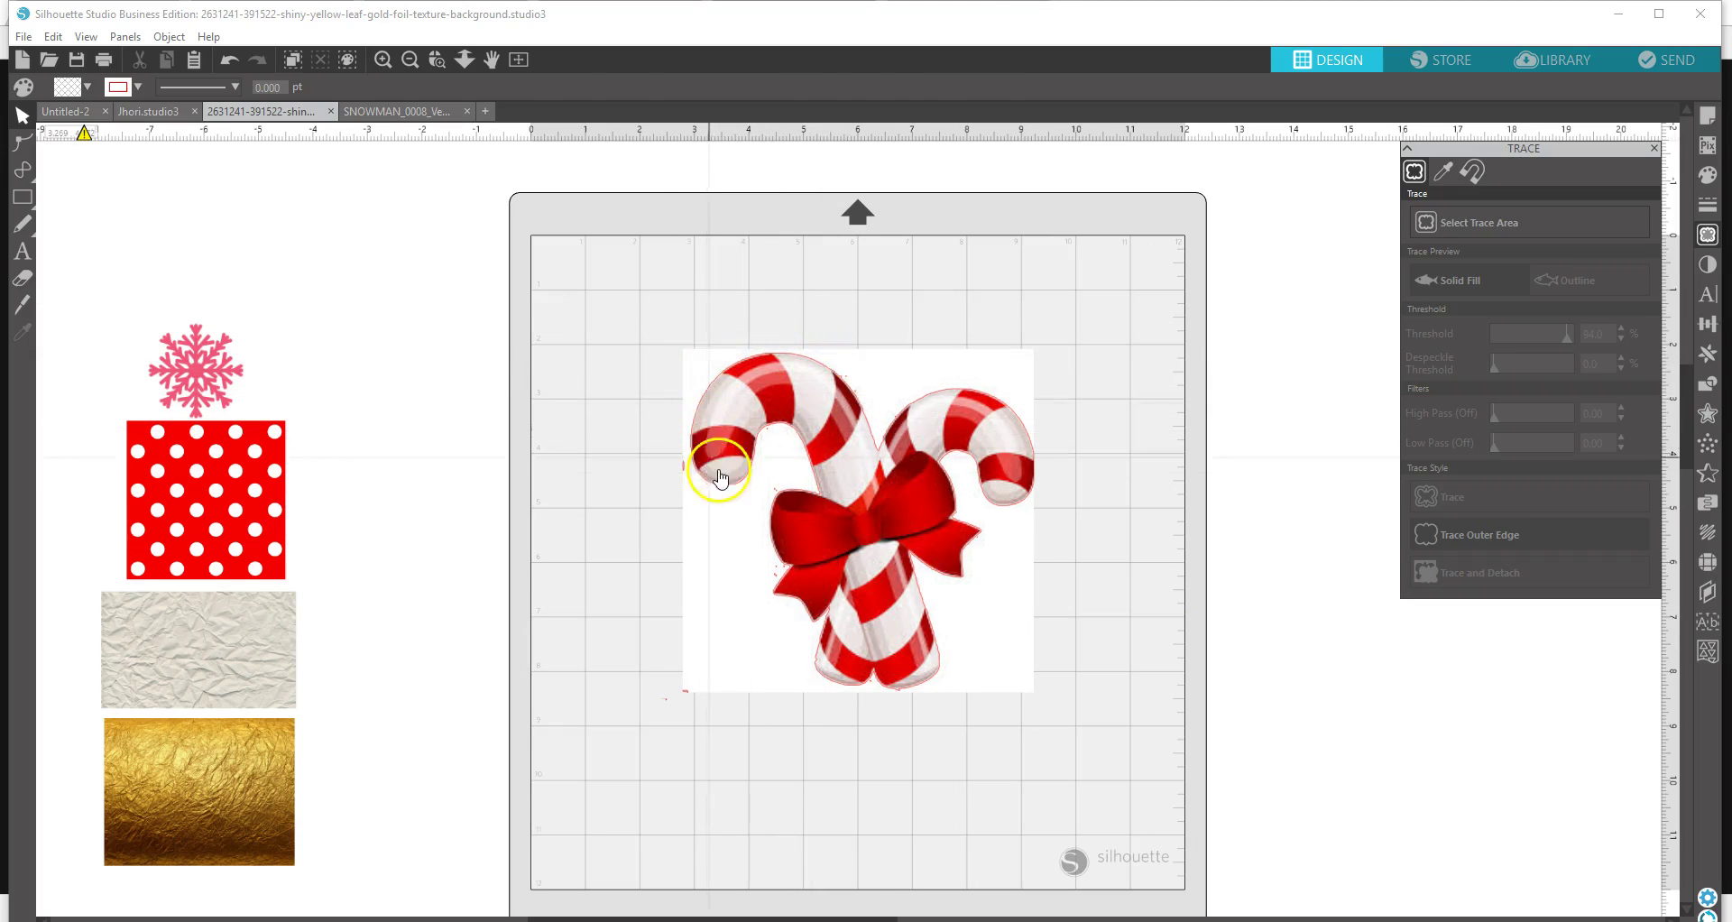
left_click_drag(793, 496, 783, 831)
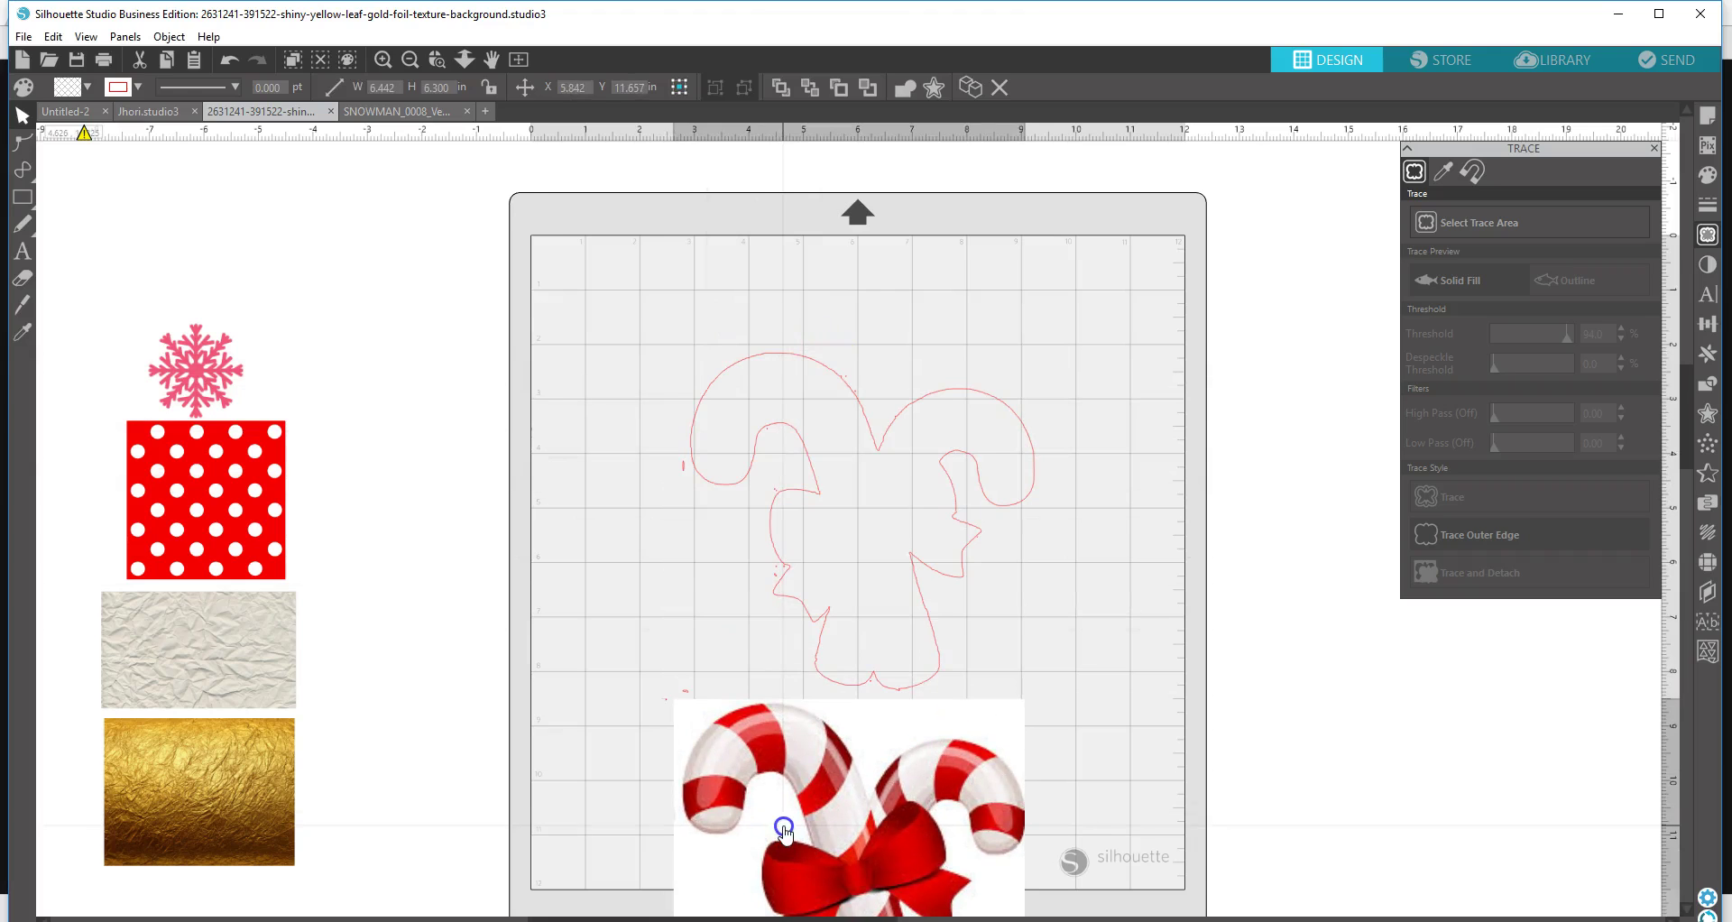
left_click(227, 61)
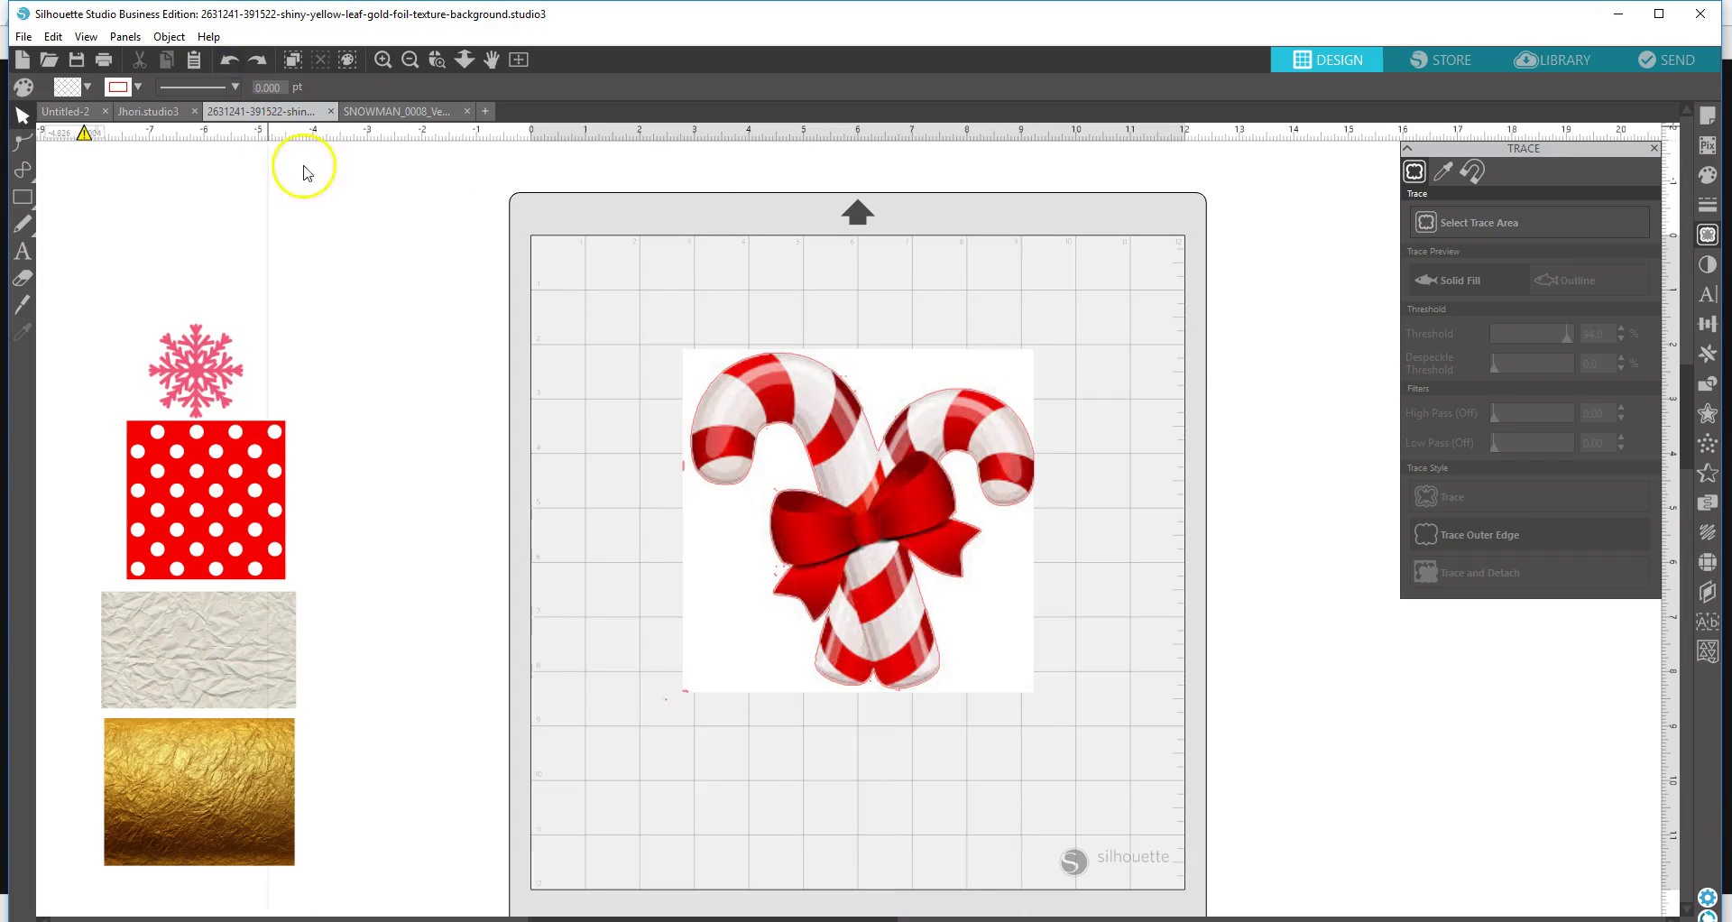
- Crop the candy cane image to its traced outline, selecting the image together with all trace lines
left_click_drag(632, 317, 1096, 760)
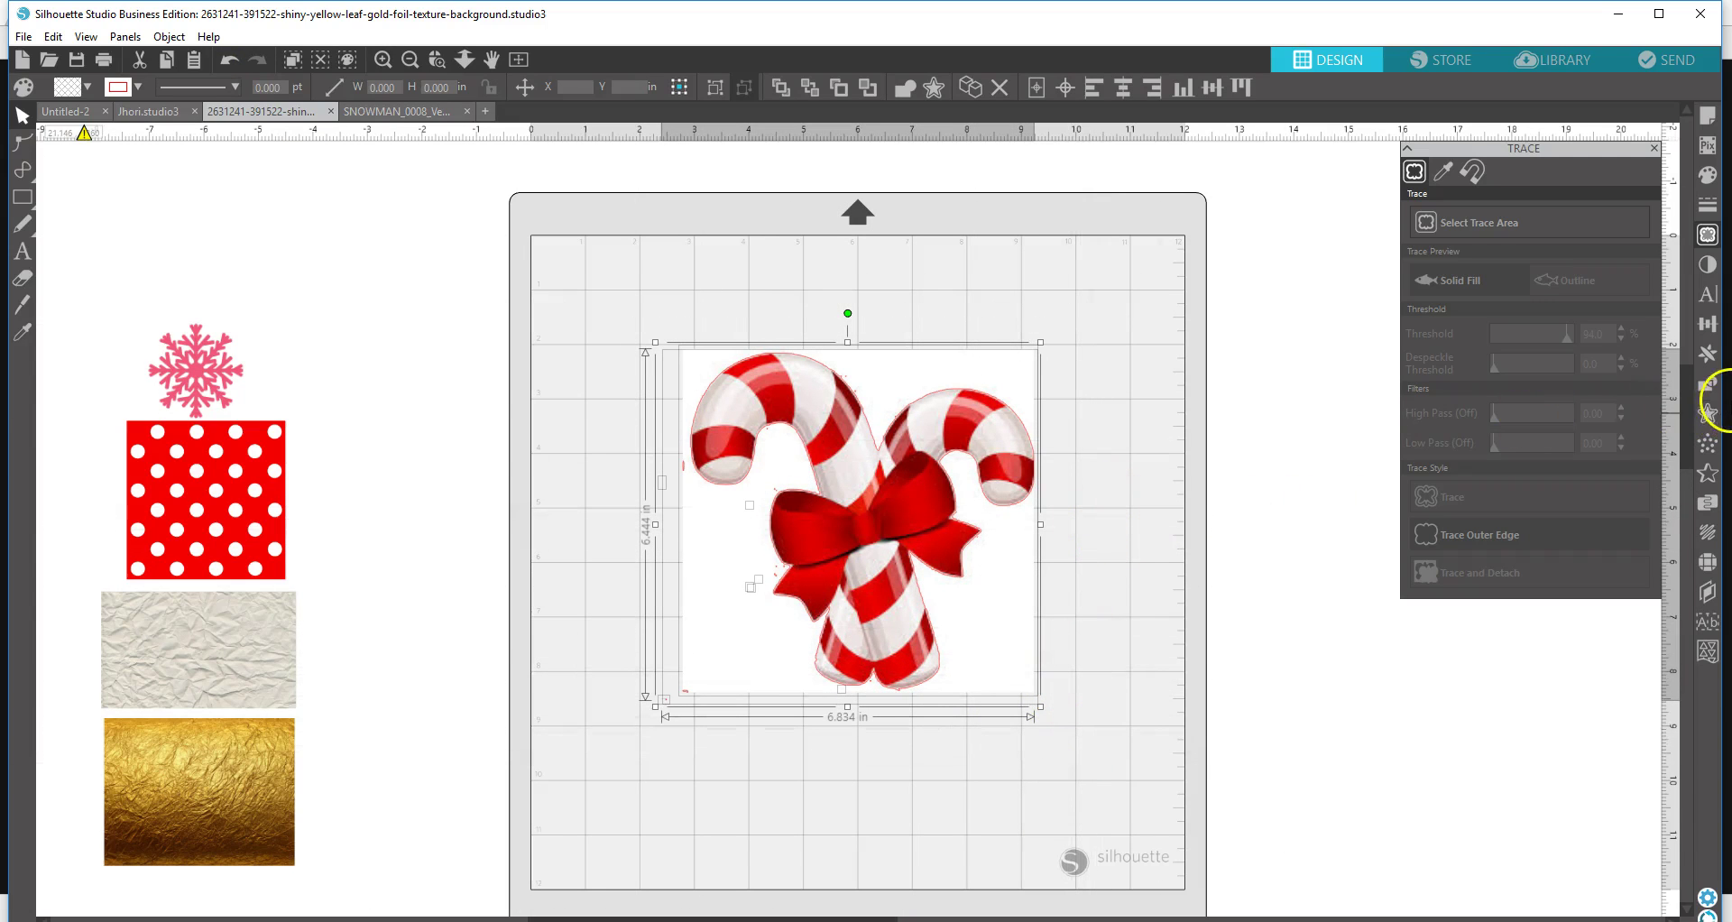
left_click(1708, 383)
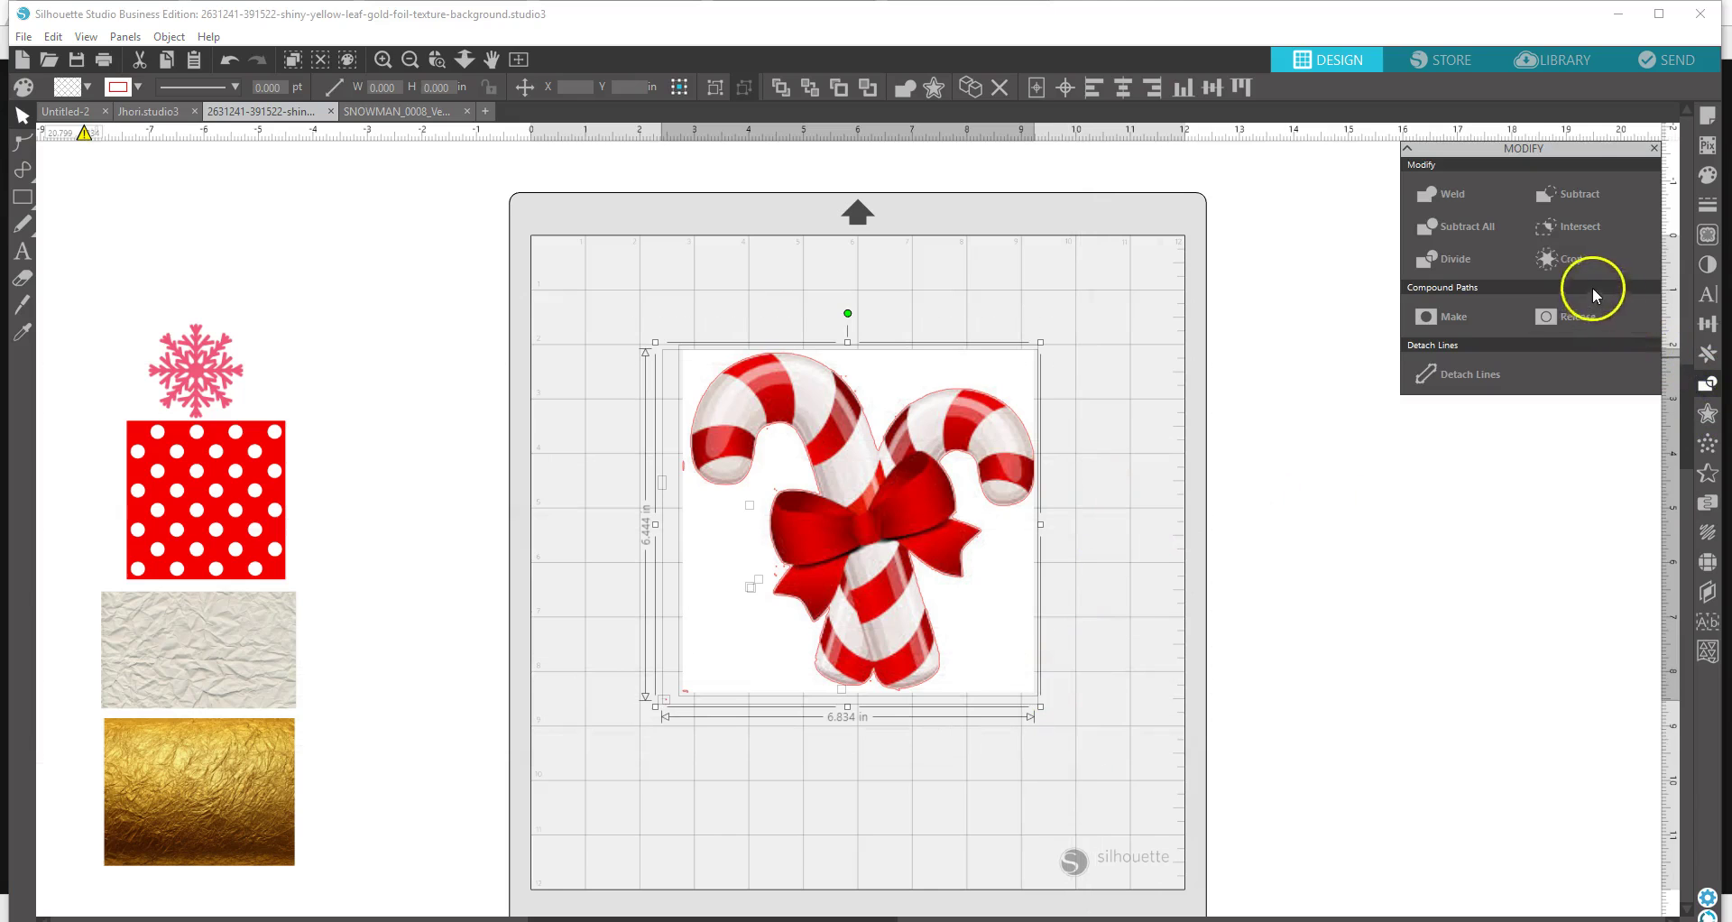
left_click(1567, 259)
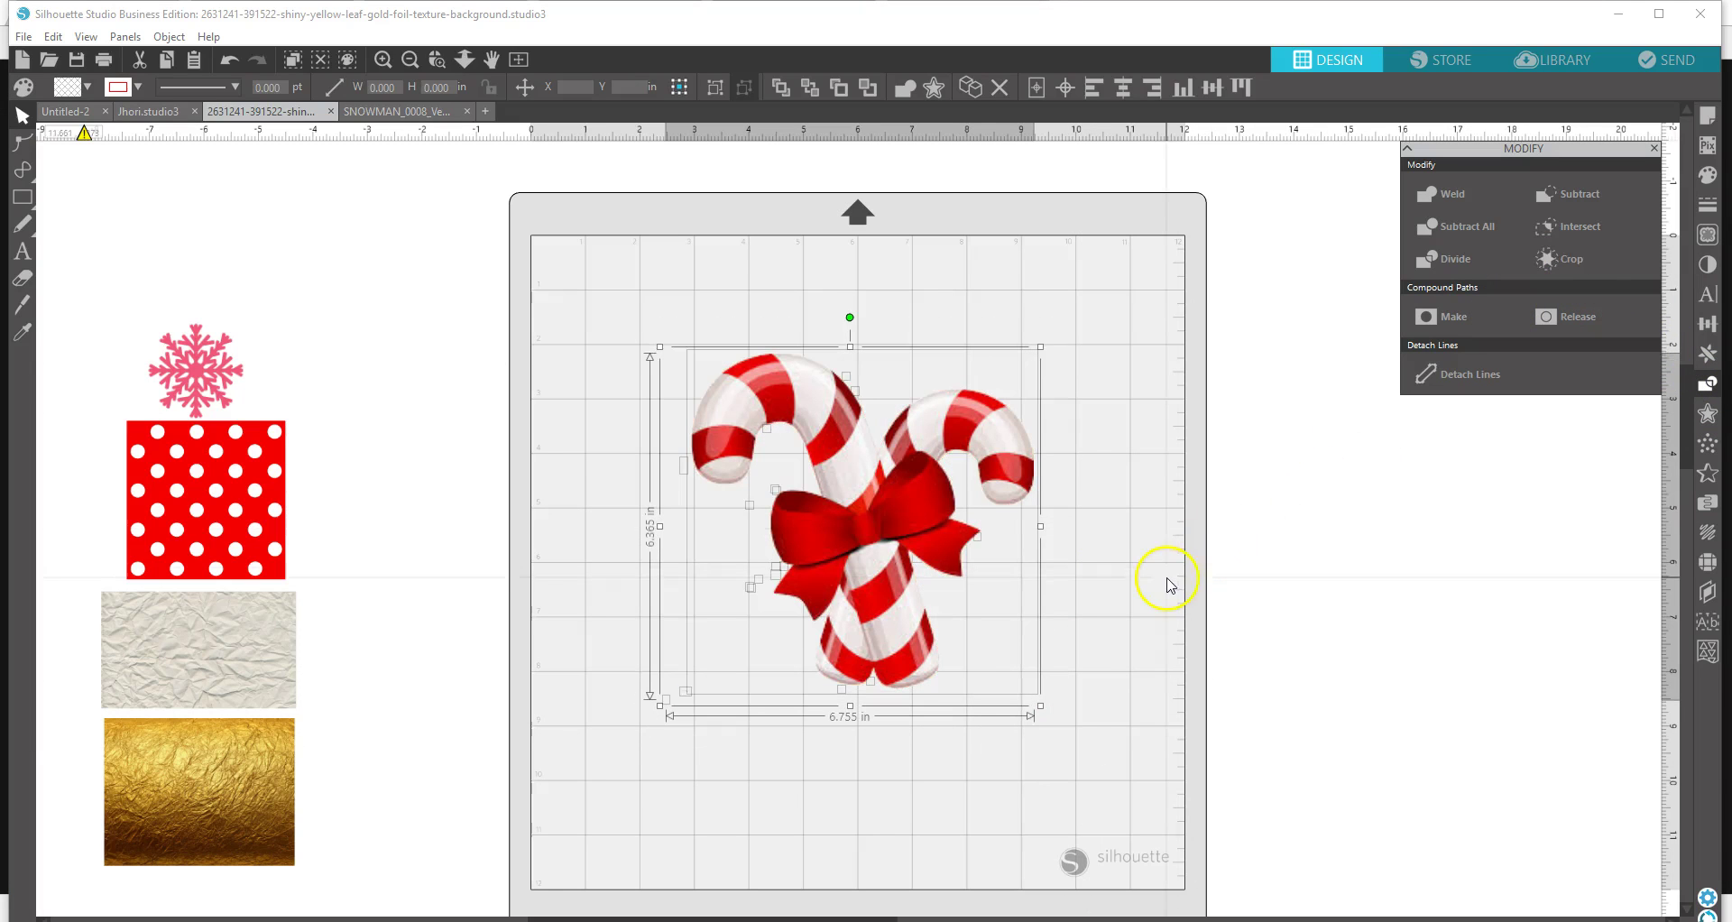
left_click(939, 331)
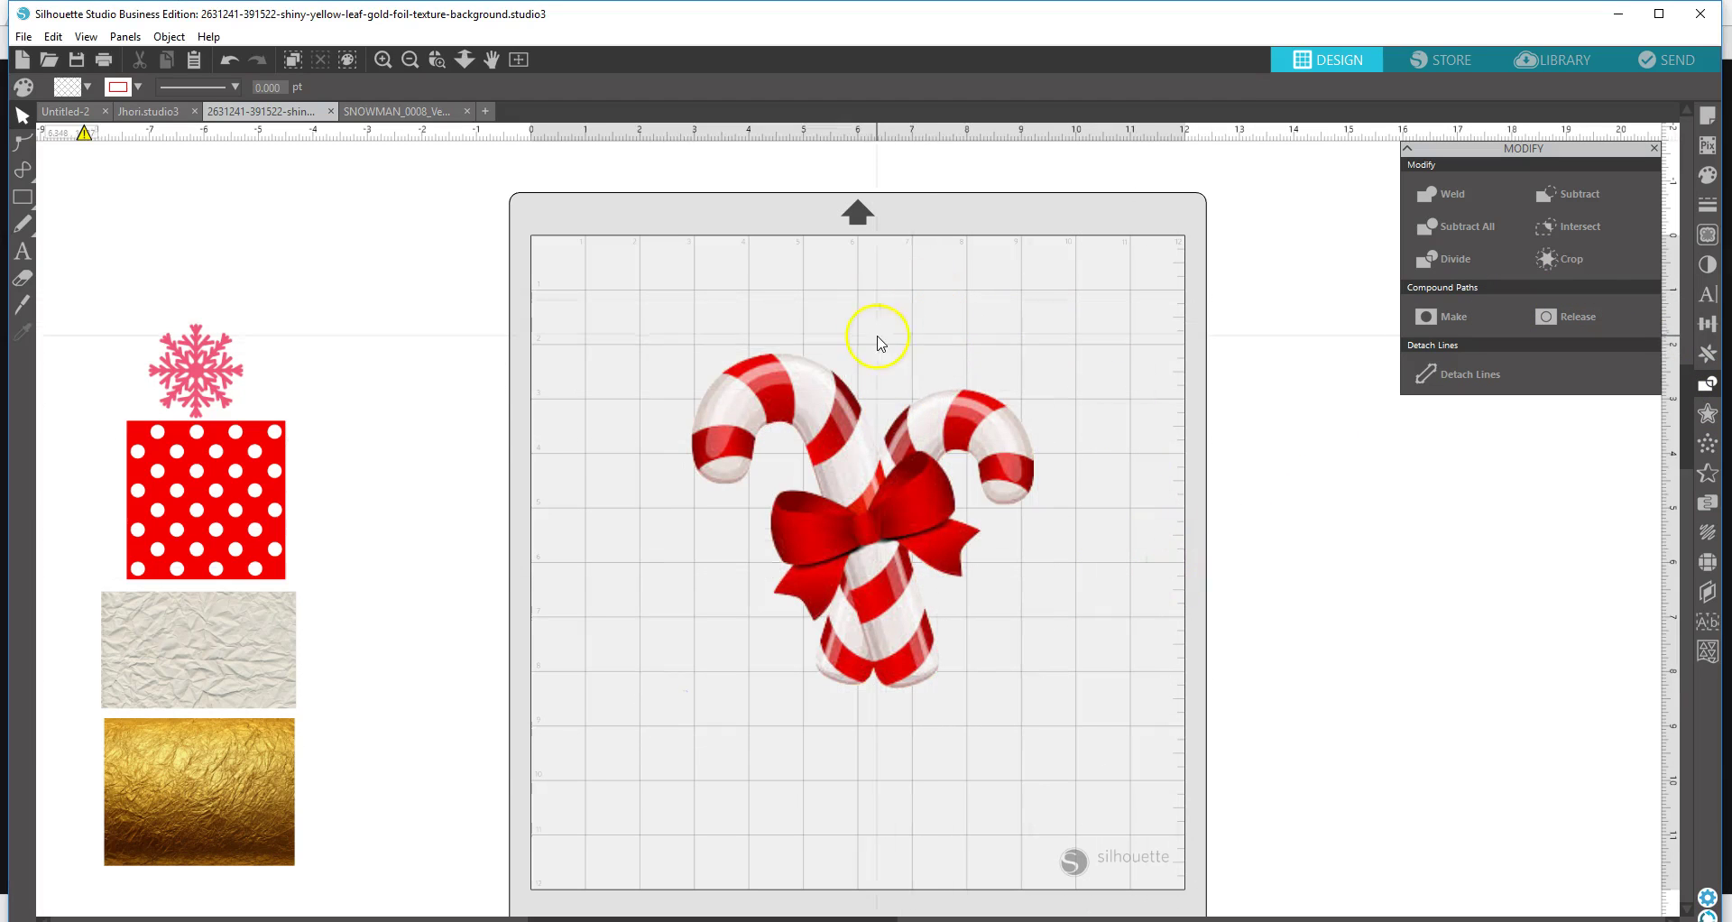
- Delete the stray crop fragments from the mat, moving the candy canes aside and back onto it
left_click(852, 490)
left_click_drag(864, 514, 1406, 586)
left_click_drag(694, 295, 1125, 811)
left_click_drag(599, 289, 1094, 779)
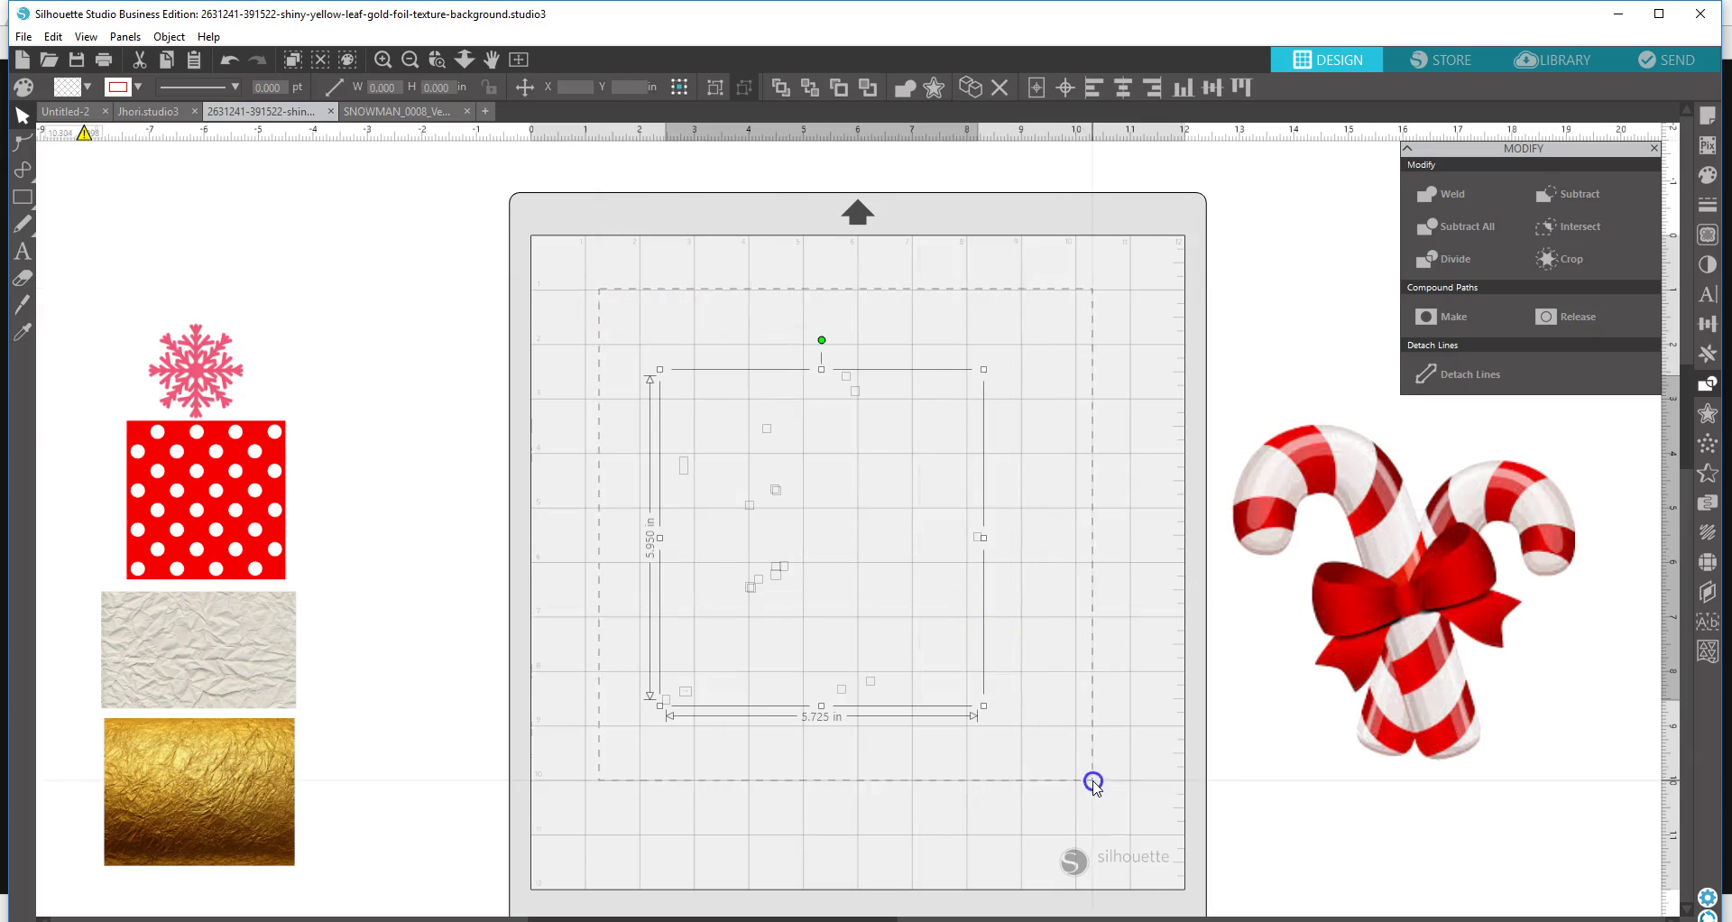
key("Delete")
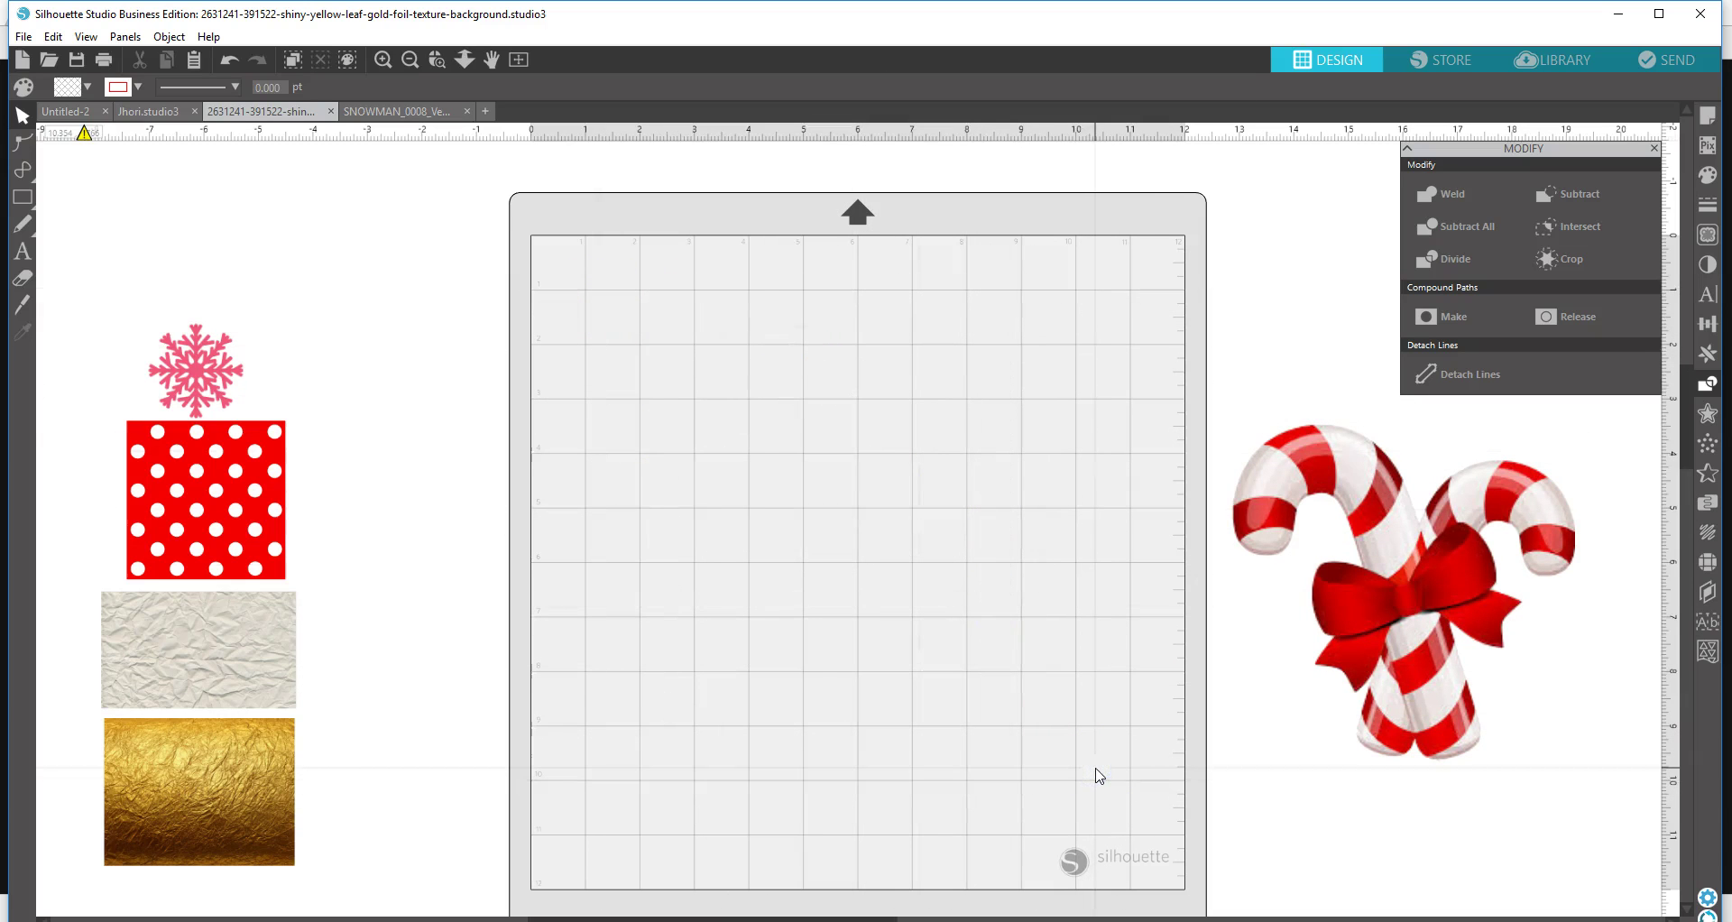
left_click_drag(558, 358, 1063, 793)
left_click_drag(1403, 585, 798, 555)
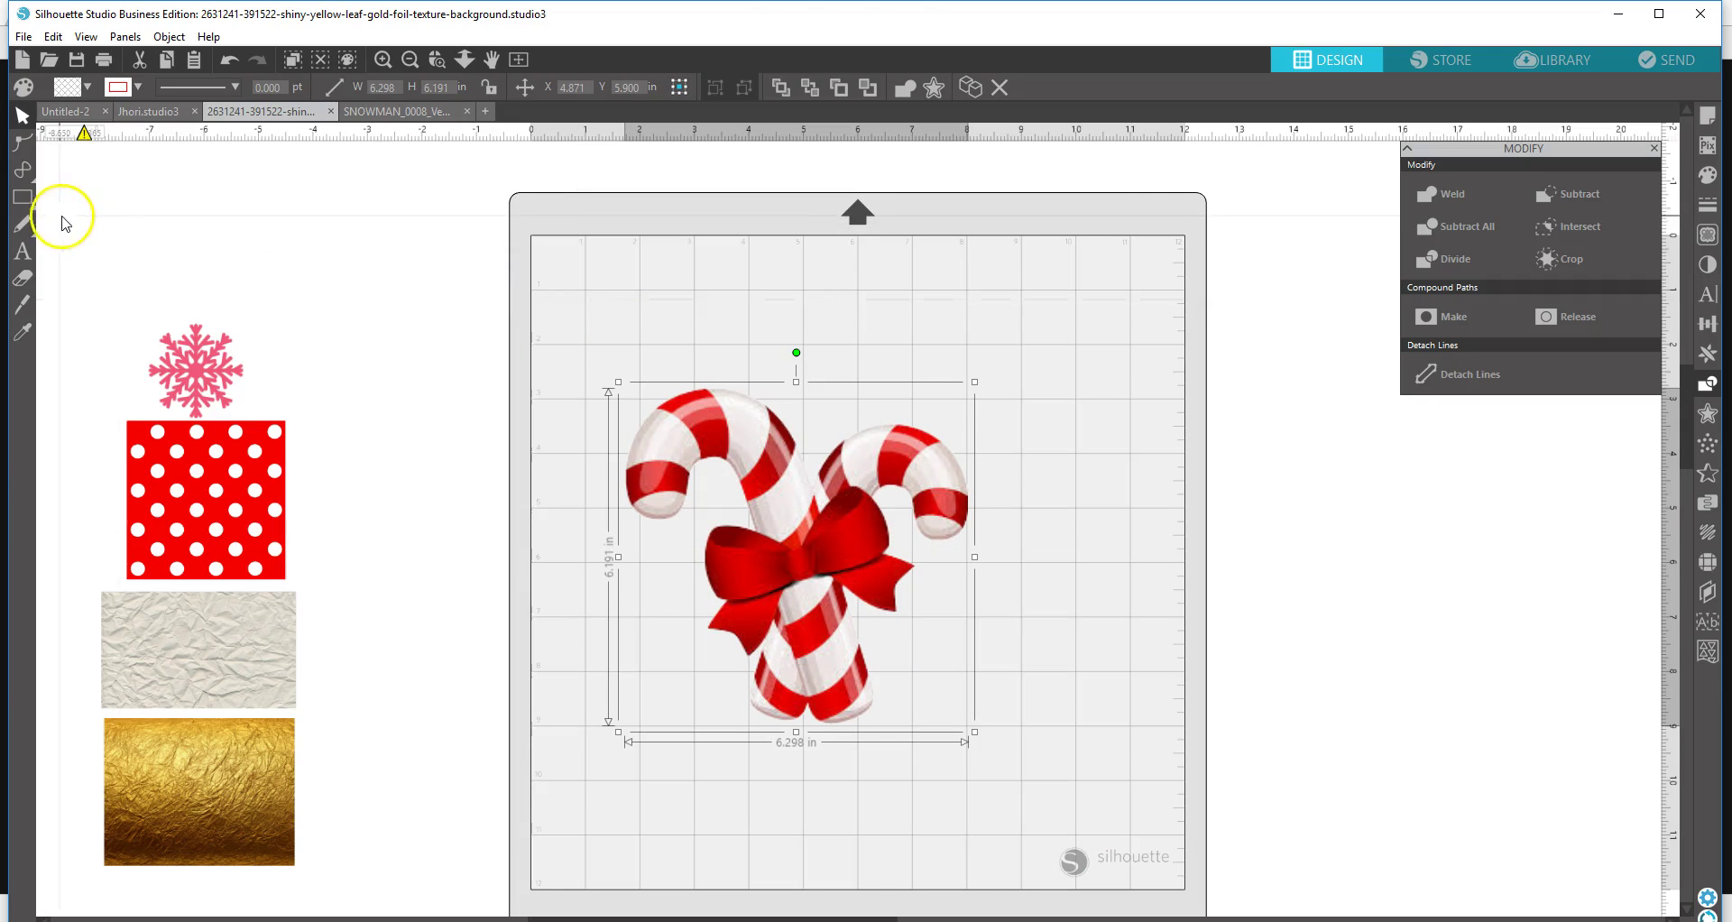
- Draw a rectangle of about 8.3 by 10.3 in around the candy canes on the mat
mouse_move(27, 199)
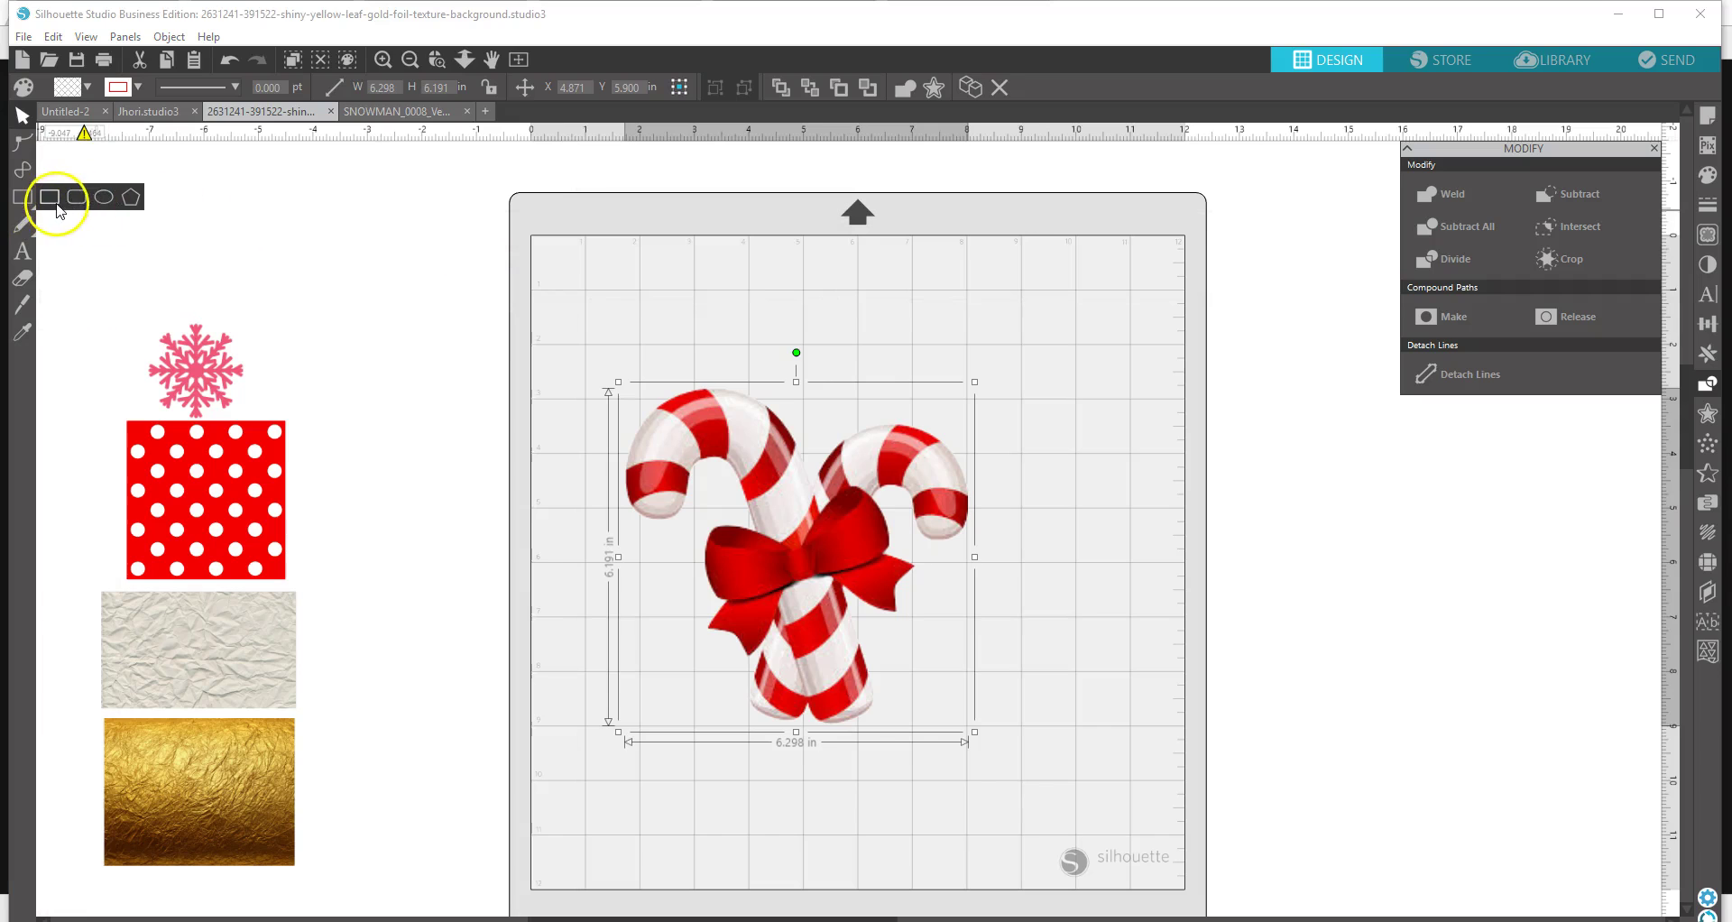
left_click(53, 196)
mouse_move(577, 265)
left_mouse_down()
mouse_move(997, 608)
mouse_move(1122, 806)
mouse_move(1103, 822)
mouse_move(1017, 823)
left_mouse_up()
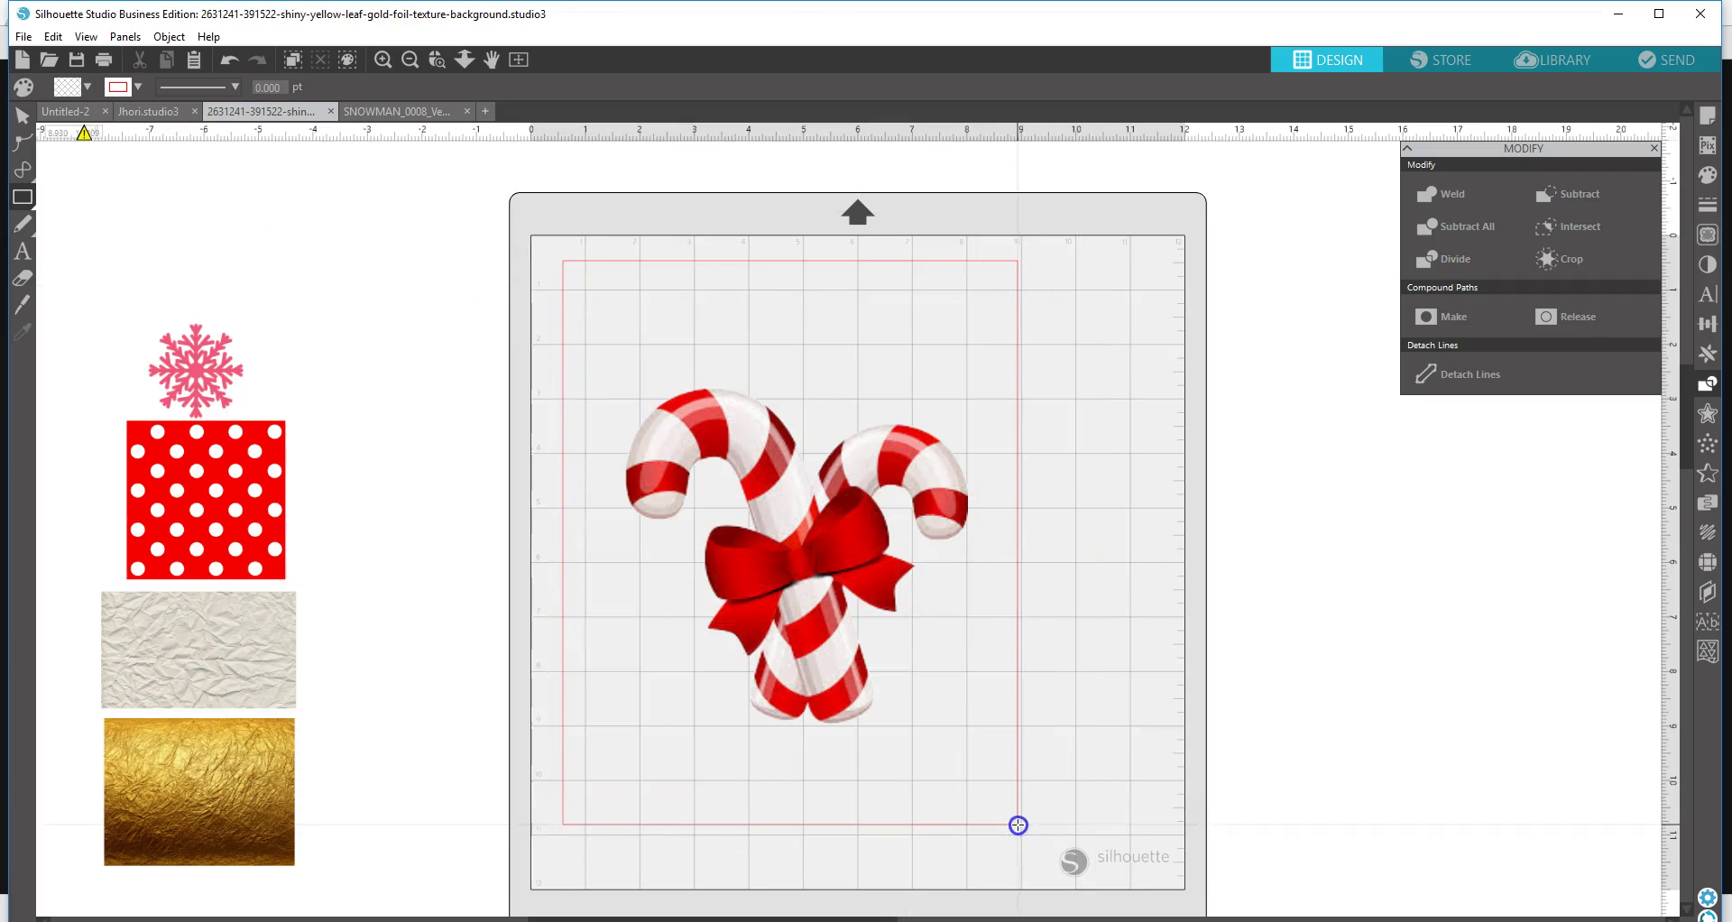
- Set the page size to Letter (8.5 x 11.0 in), with the rectangle selected
left_click(1707, 115)
left_click(1474, 192)
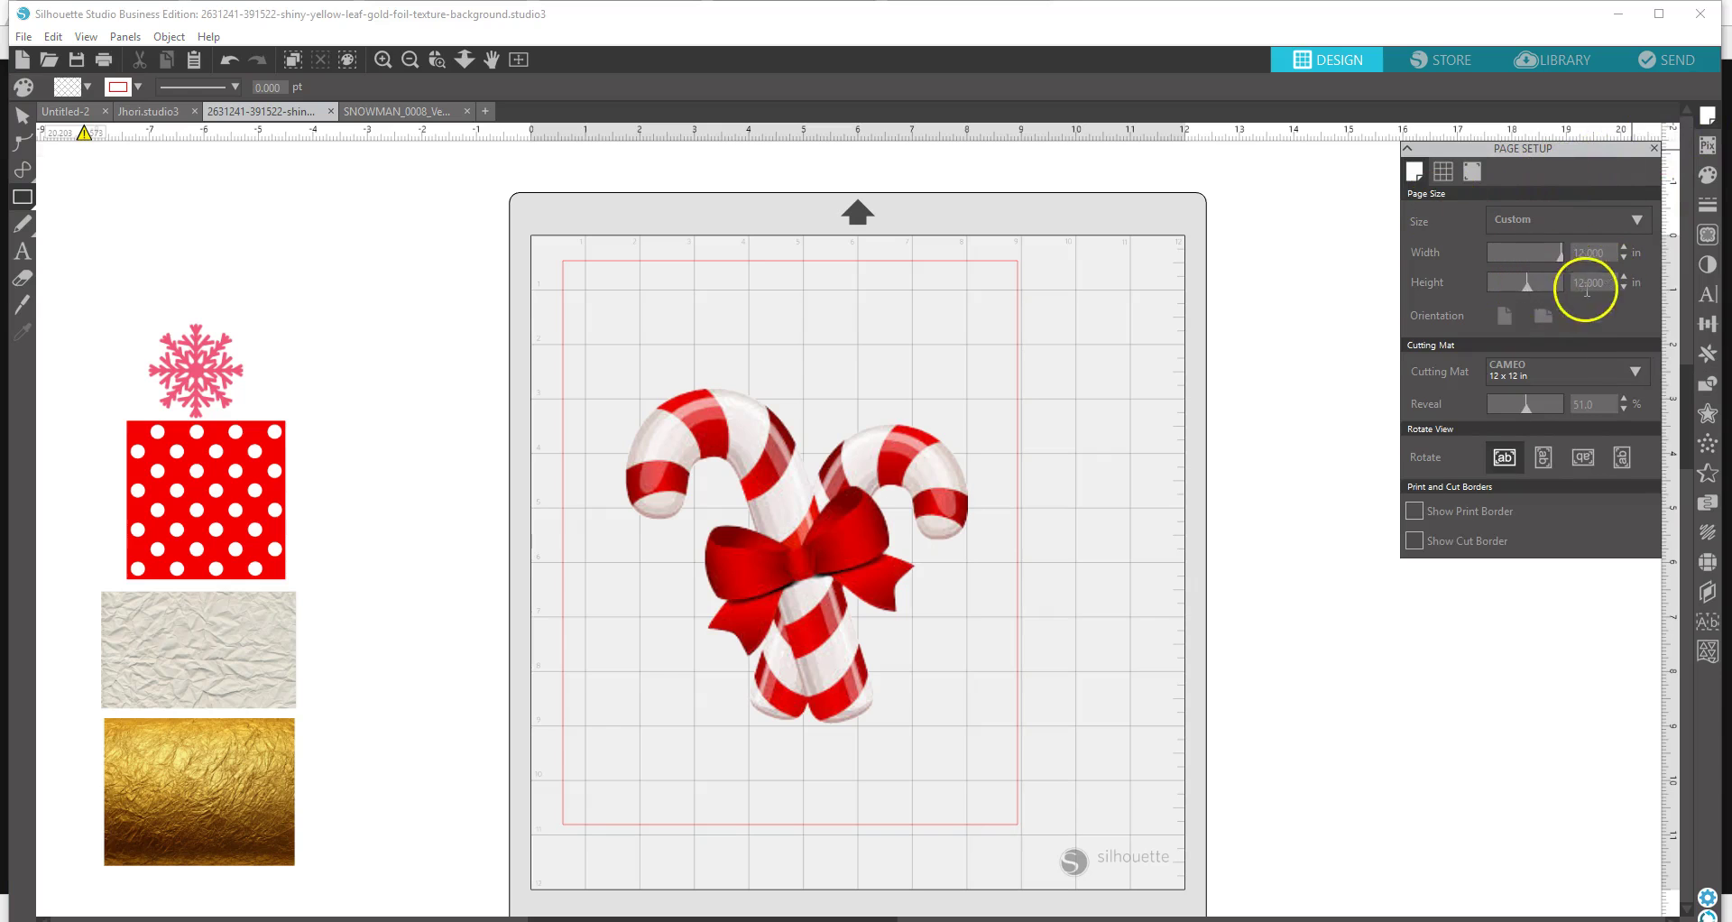
left_click(21, 116)
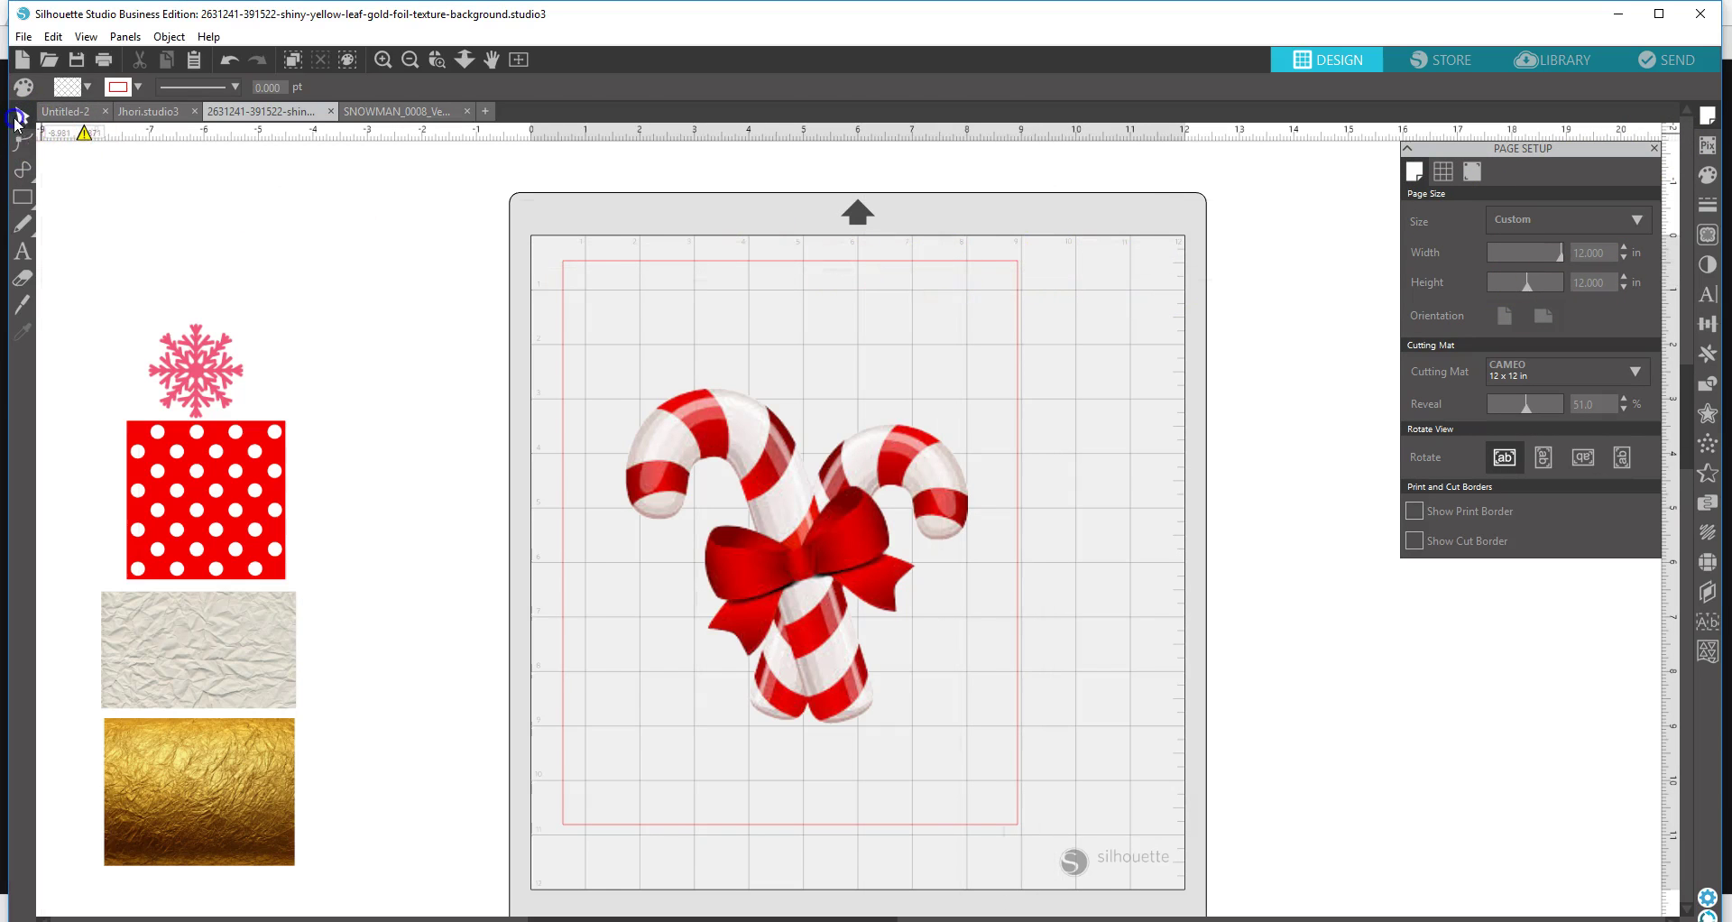
left_click(660, 269)
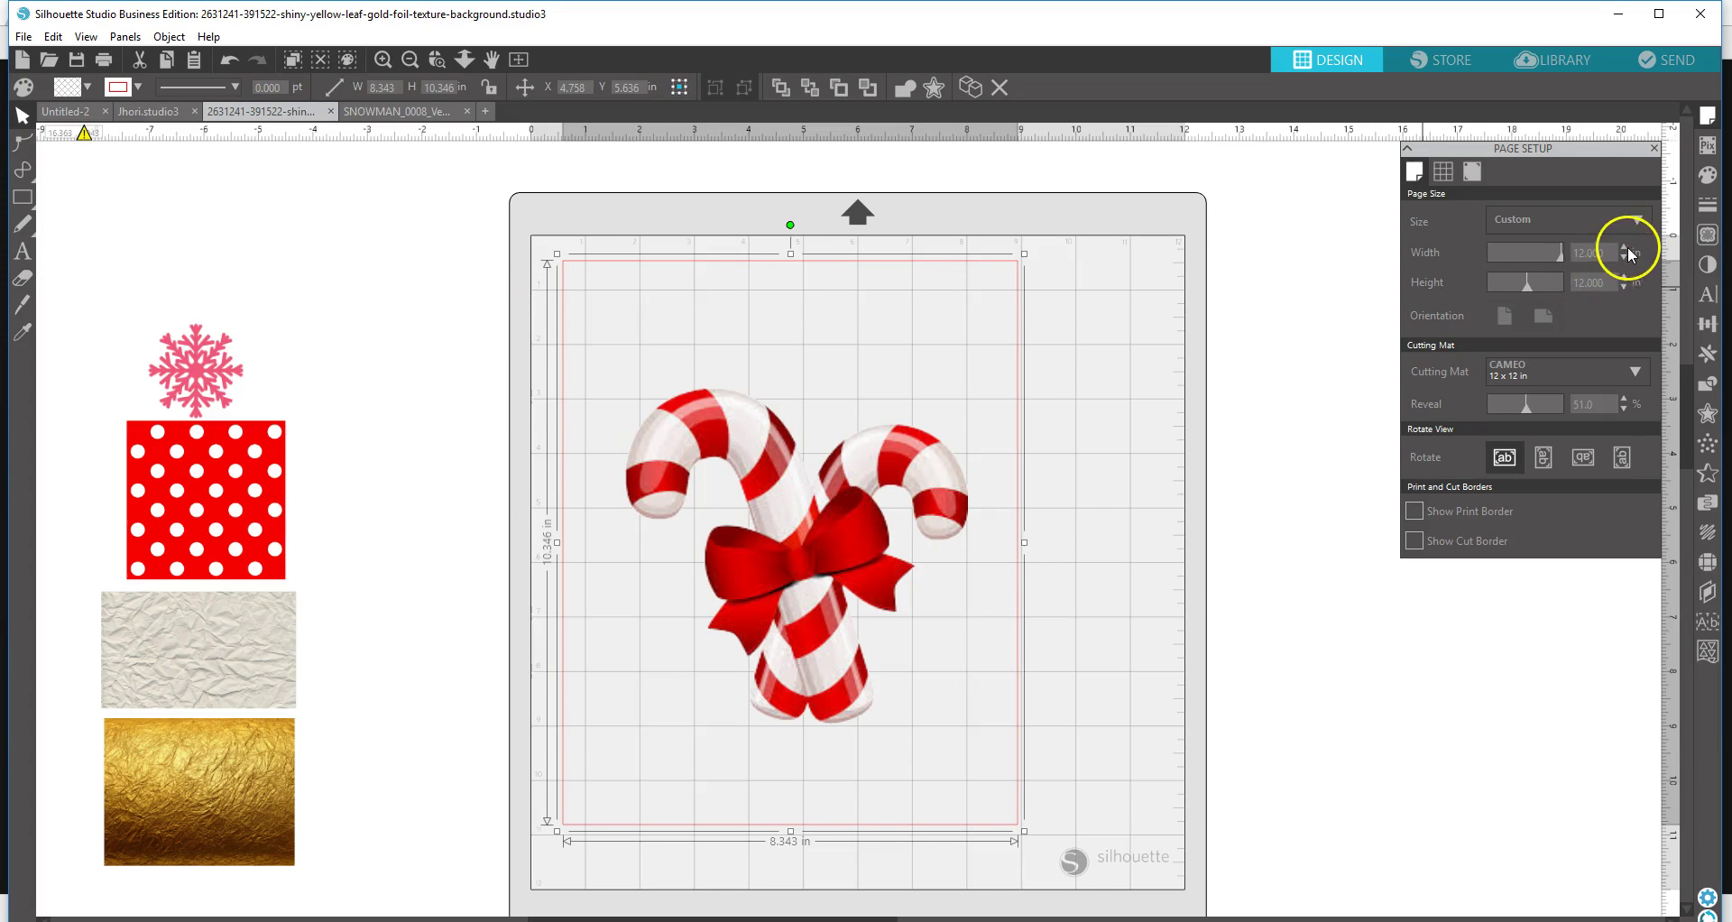
left_click(1637, 222)
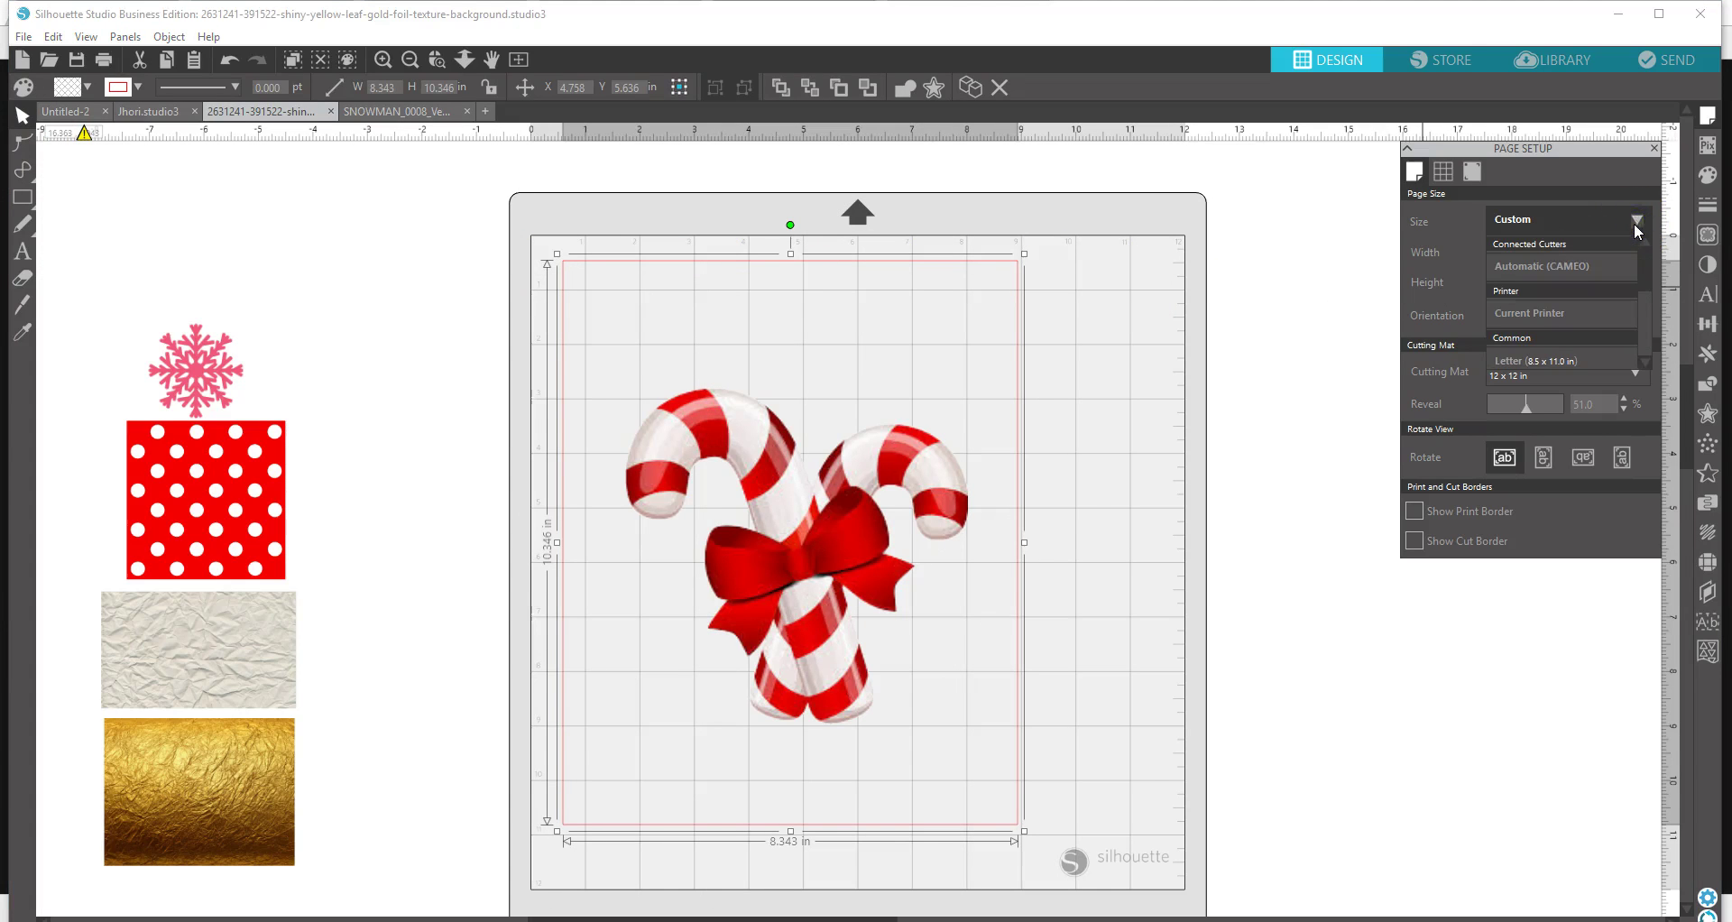
left_click(1548, 359)
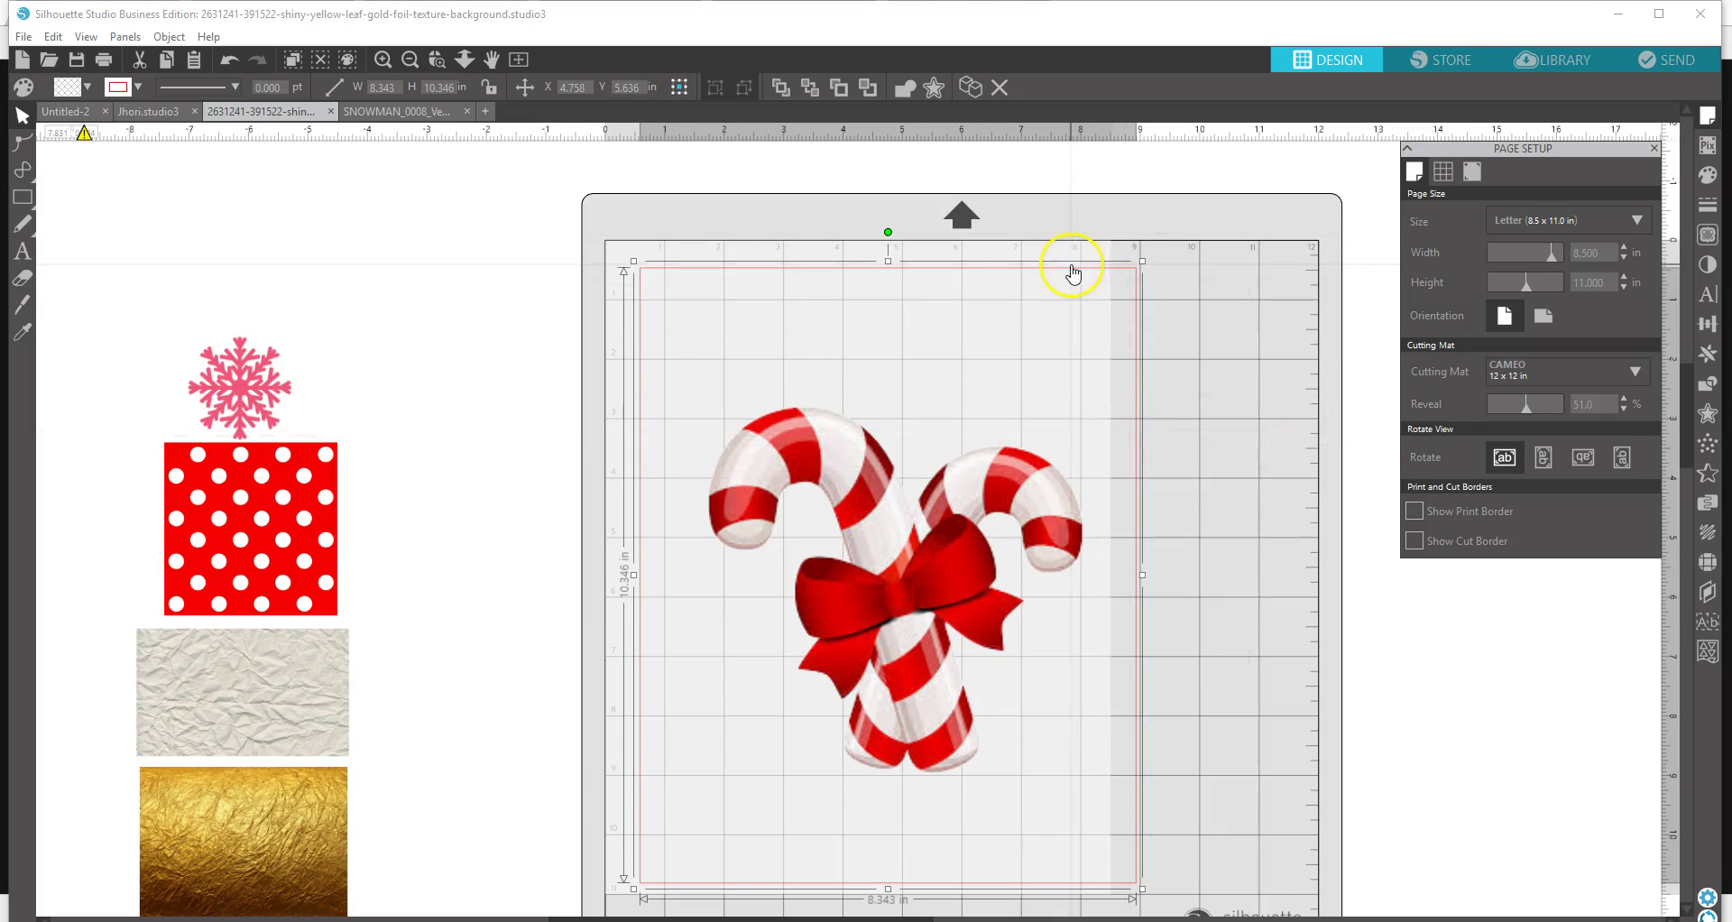
- Resize the rectangle to 8.5 in wide by 11 in high and align it with the edges of the Letter page
left_click_drag(1064, 268, 1013, 263)
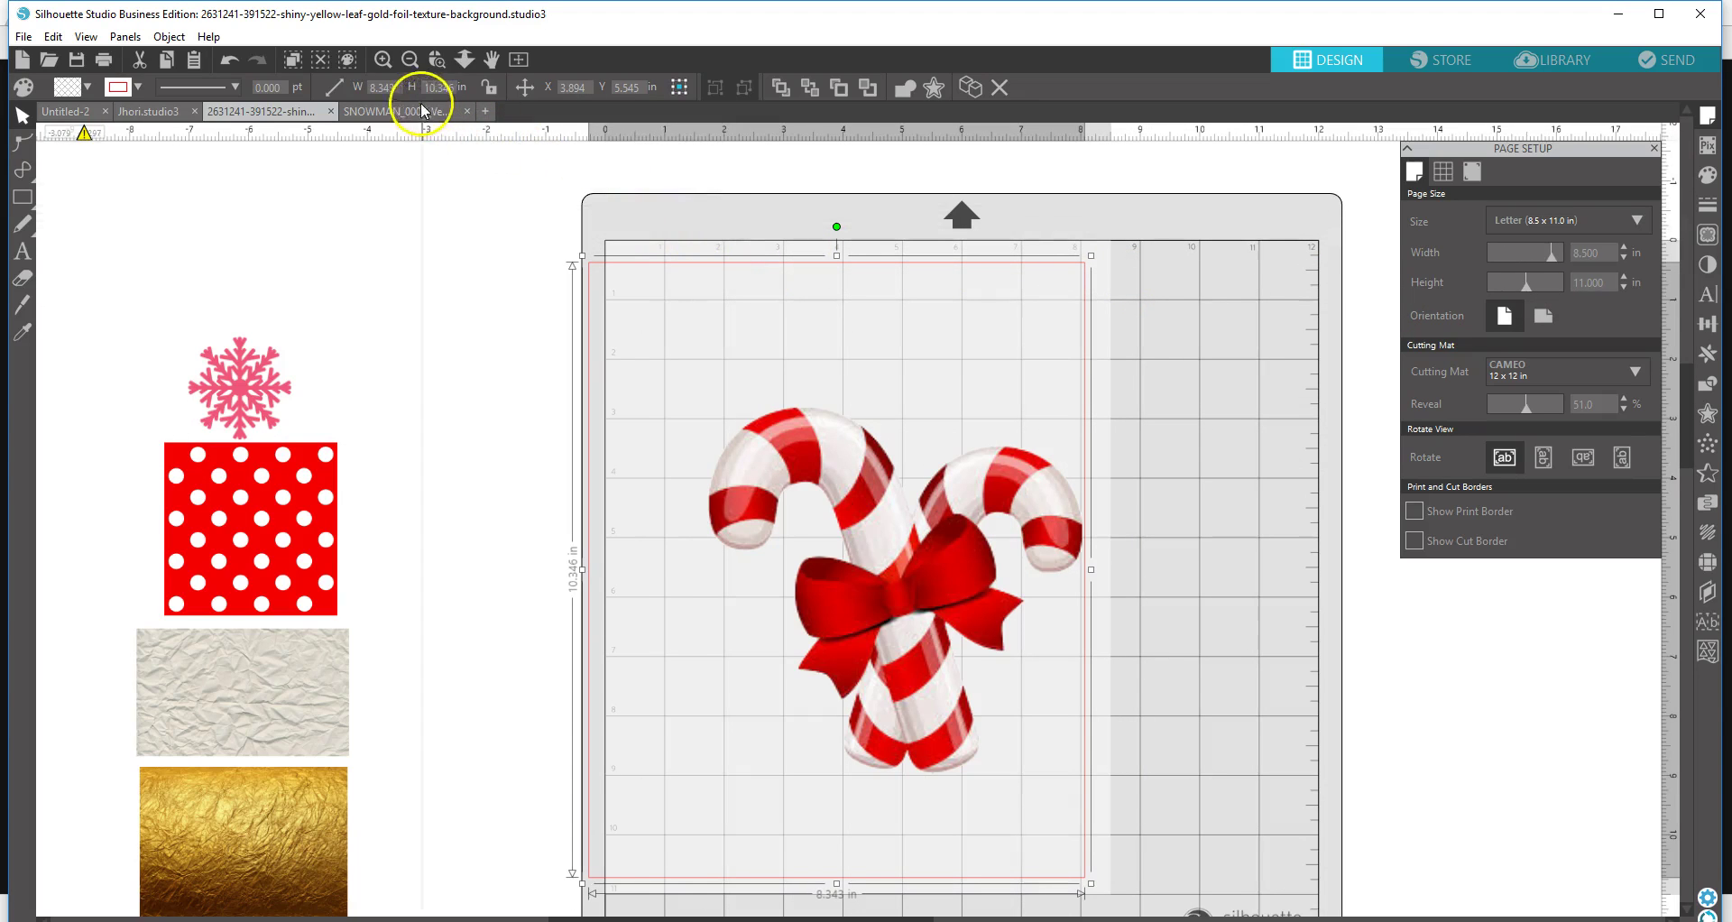
left_click_drag(398, 90, 330, 98)
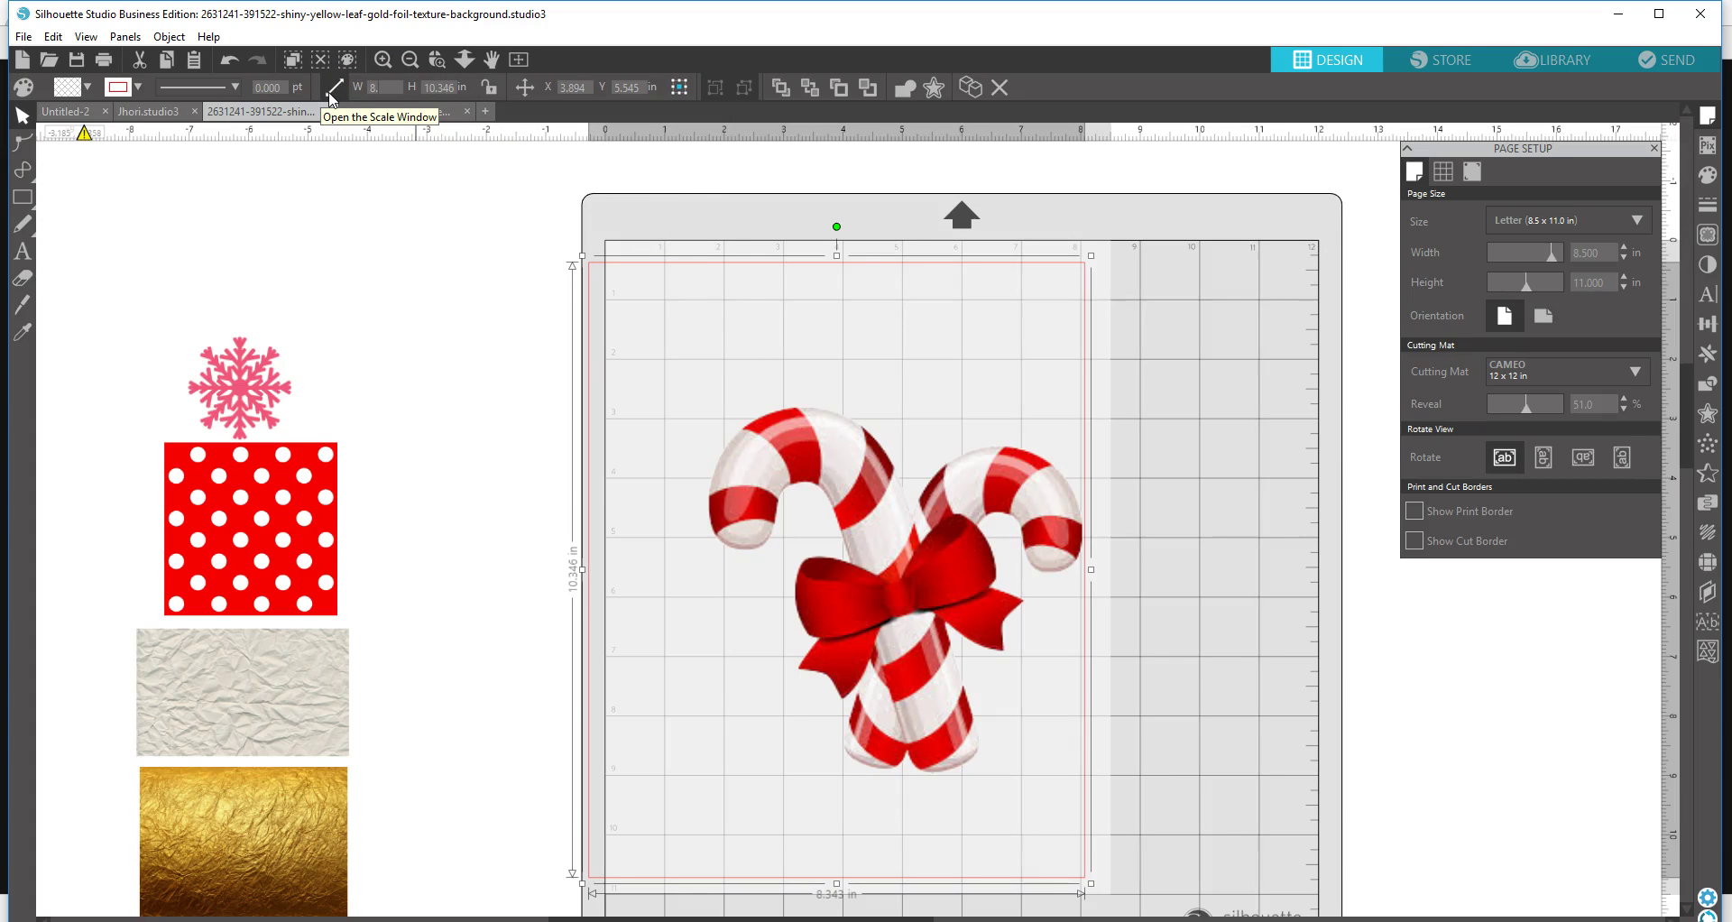
type("8.5")
left_click(427, 88)
type("1")
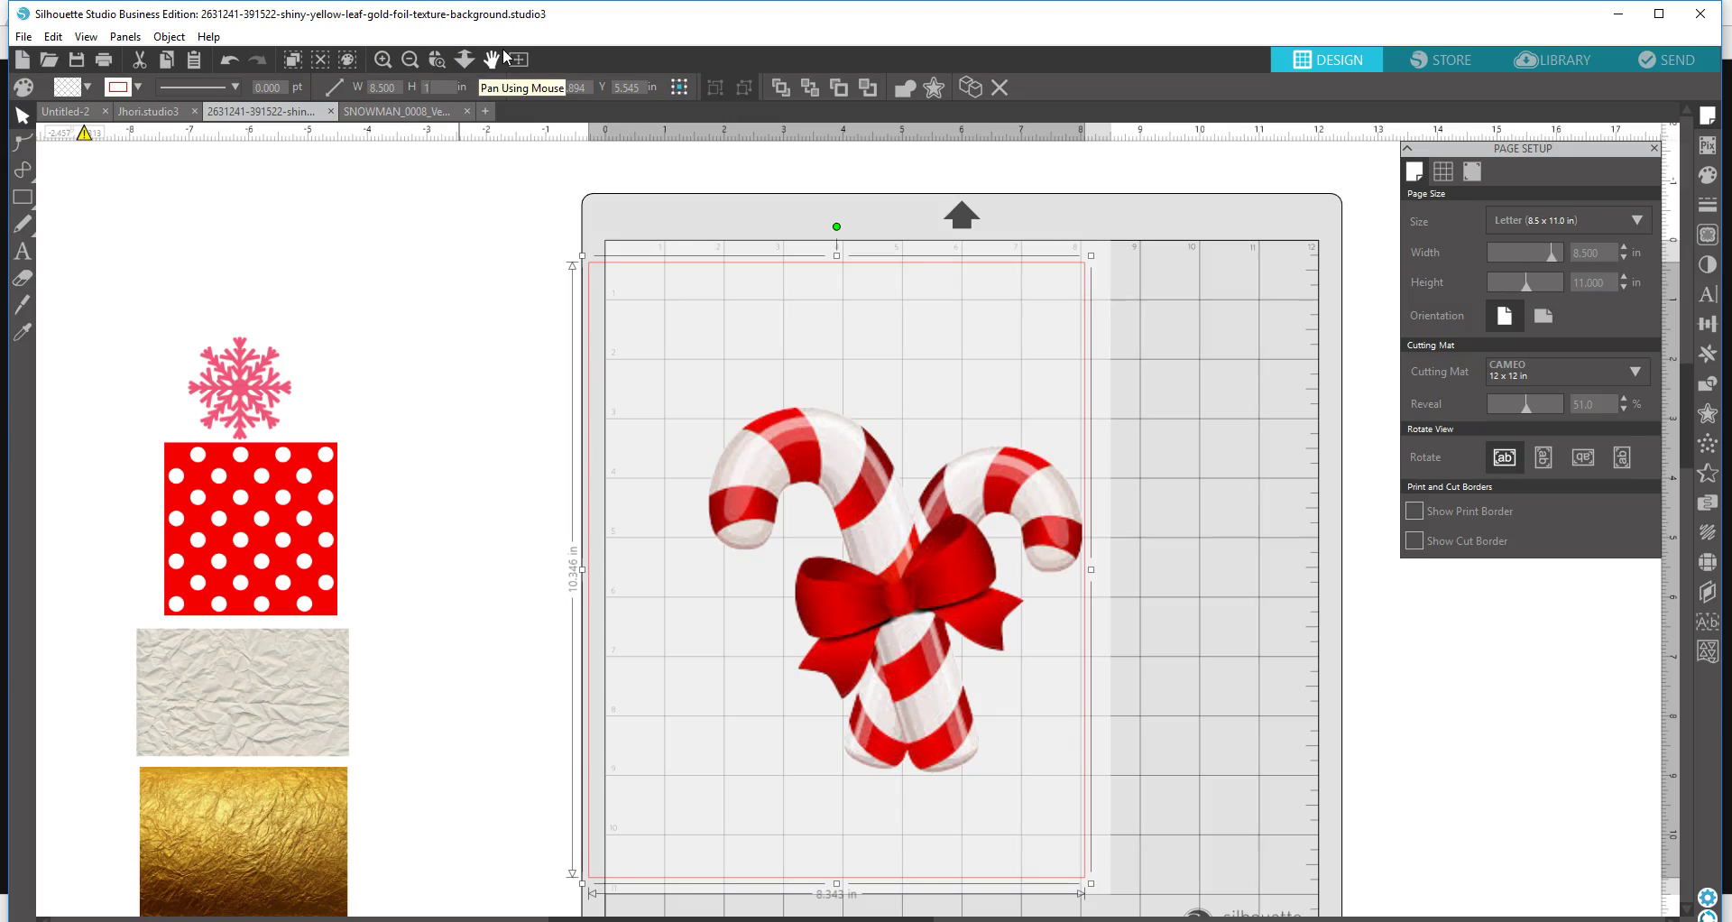
type("1")
key("Return")
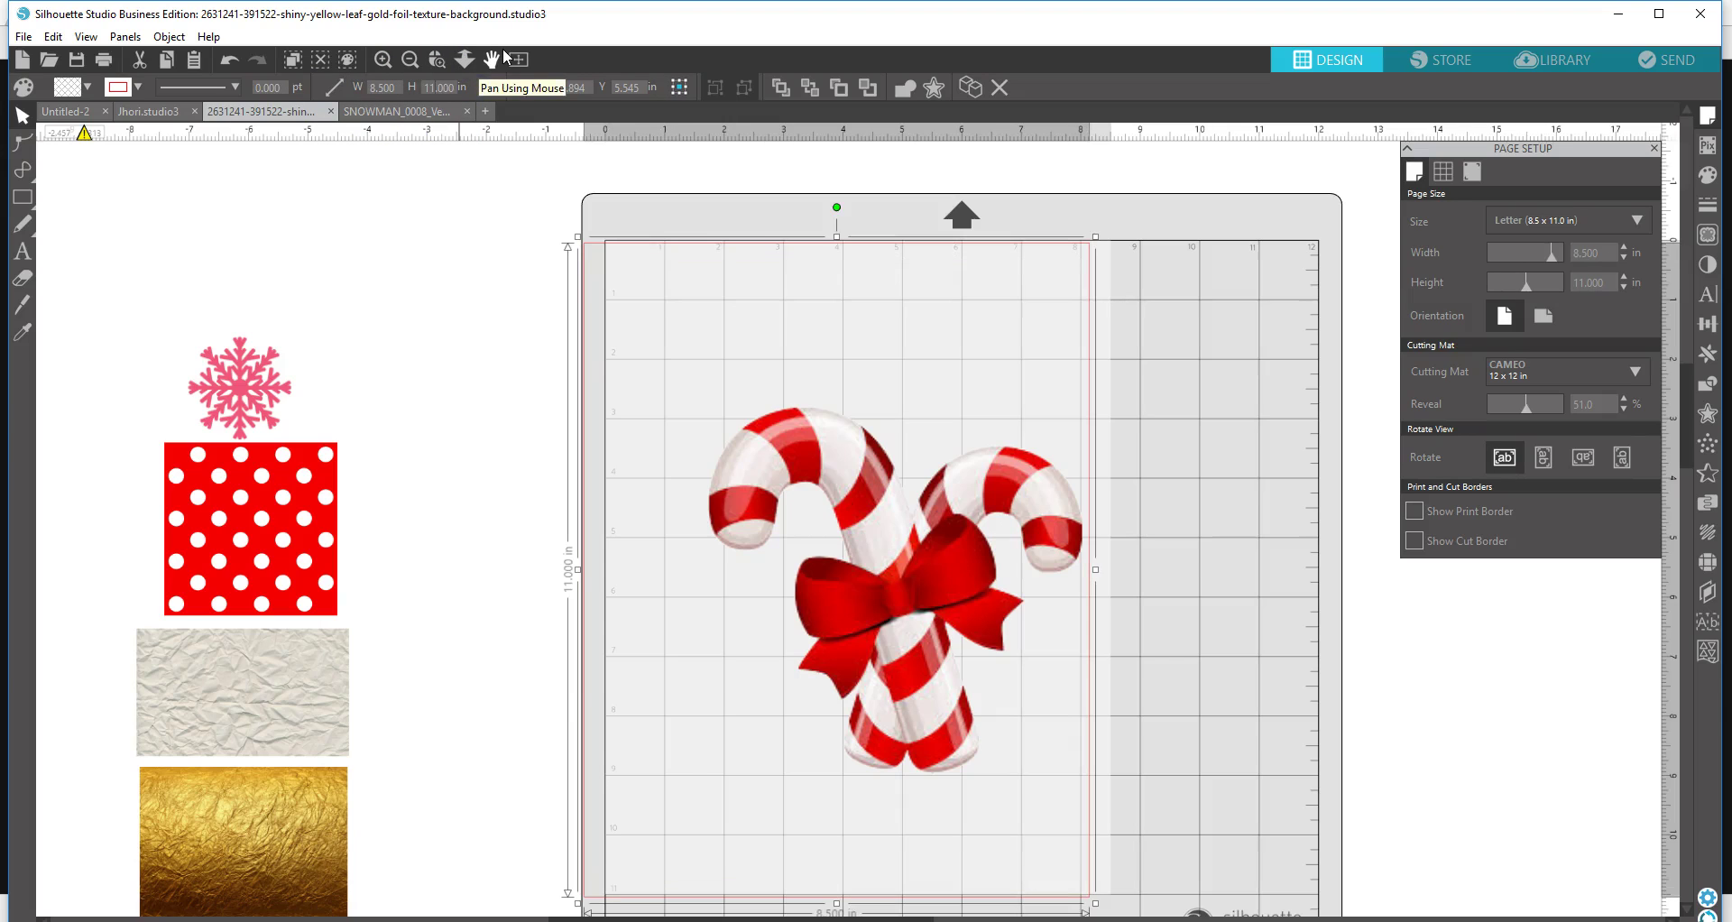
left_click_drag(599, 245, 621, 248)
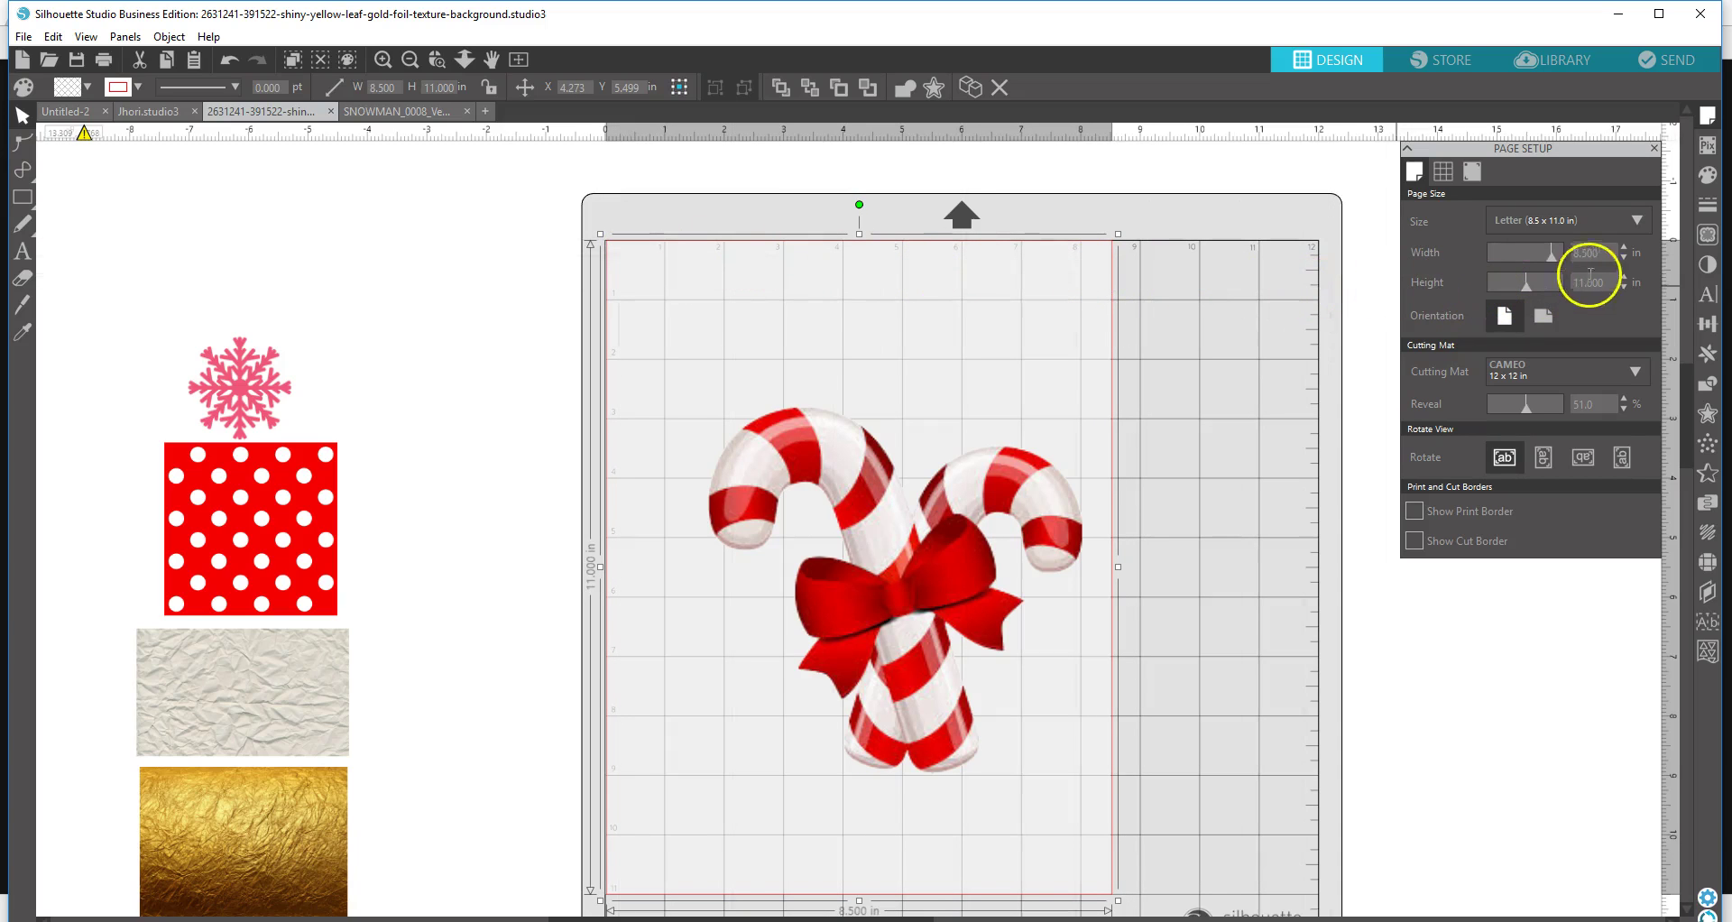
- Fill the page-sized rectangle with white
left_click(1708, 177)
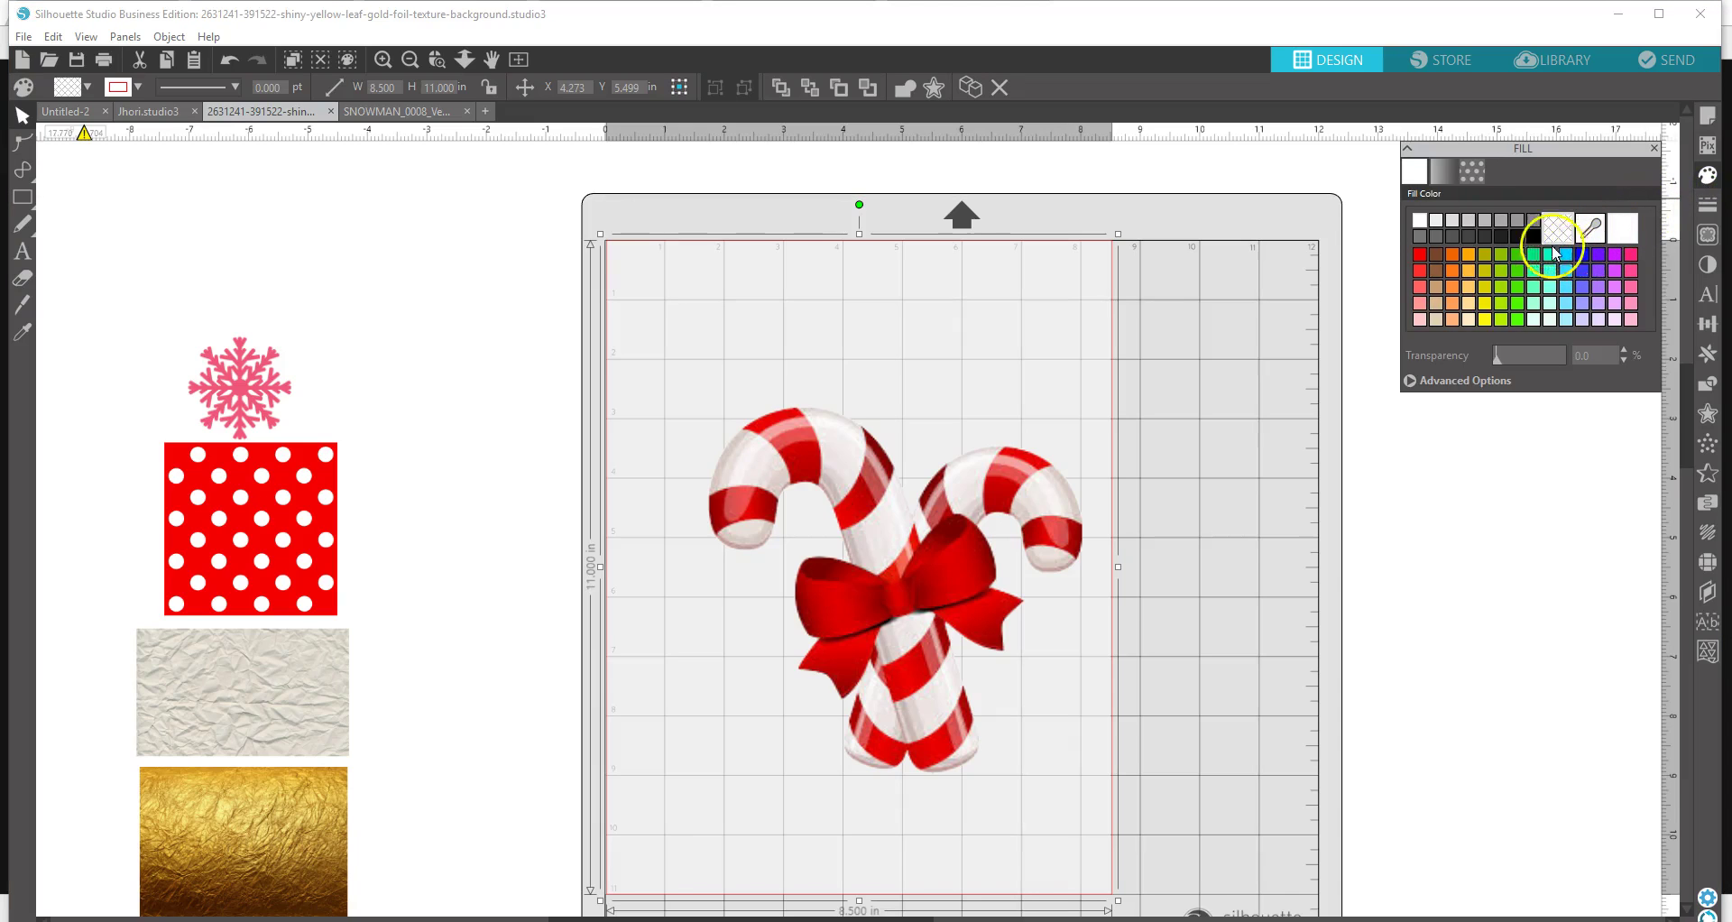
left_click(1419, 221)
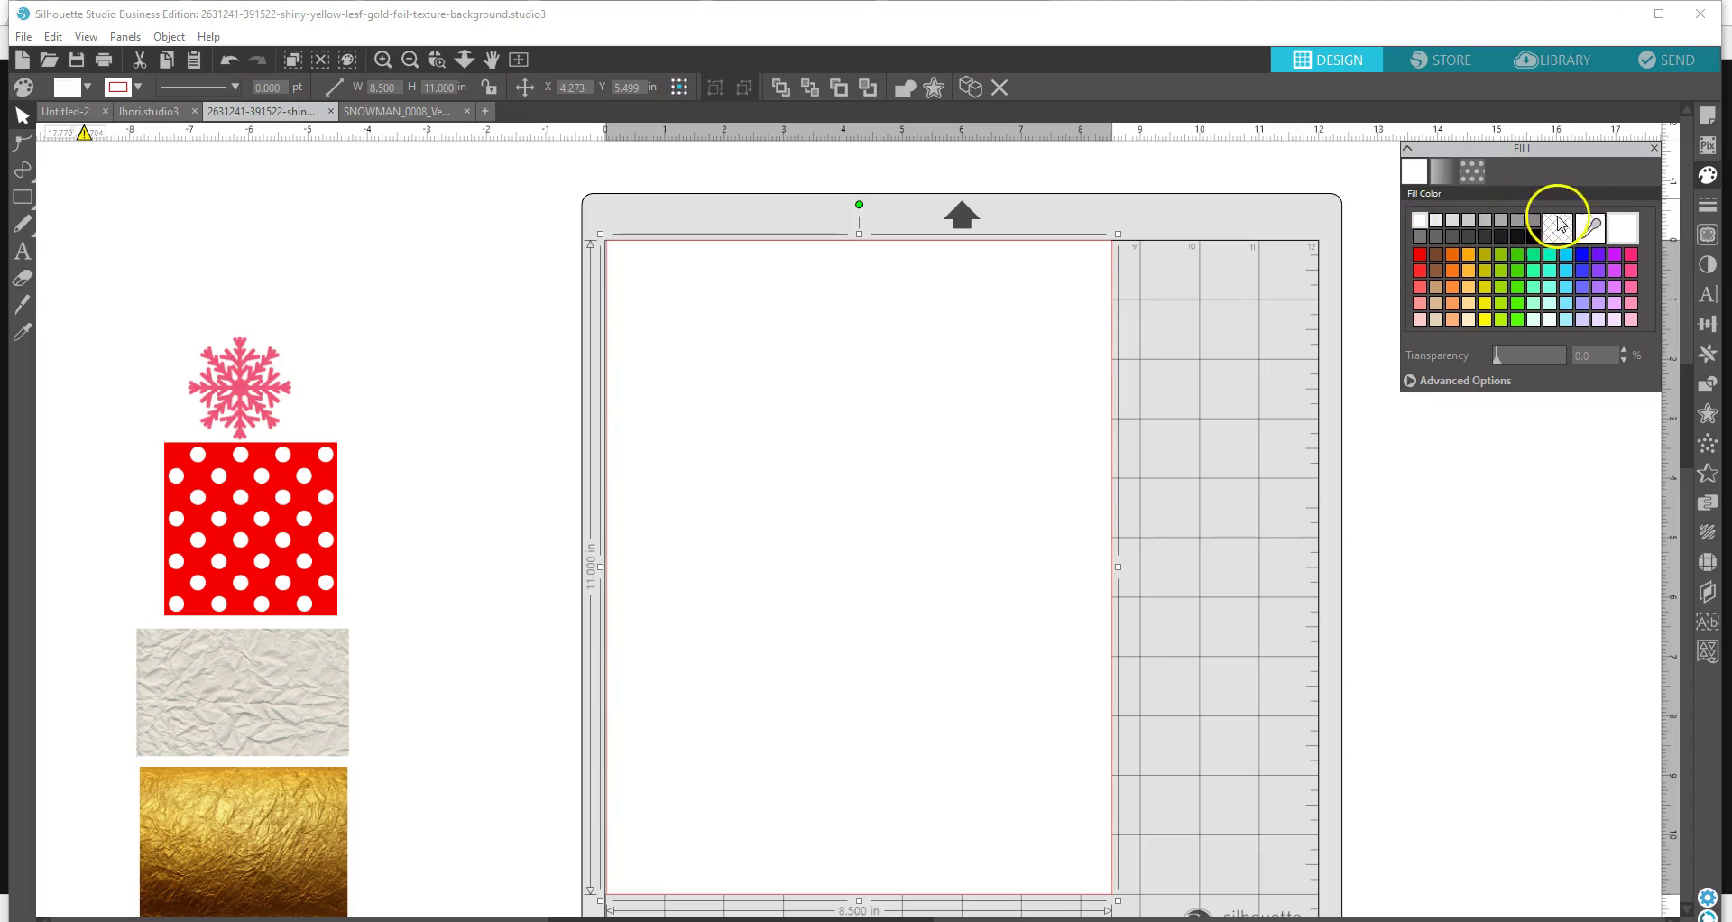
- Set the page-sized rectangle's line color to white and send it behind the candy canes
left_click(1706, 211)
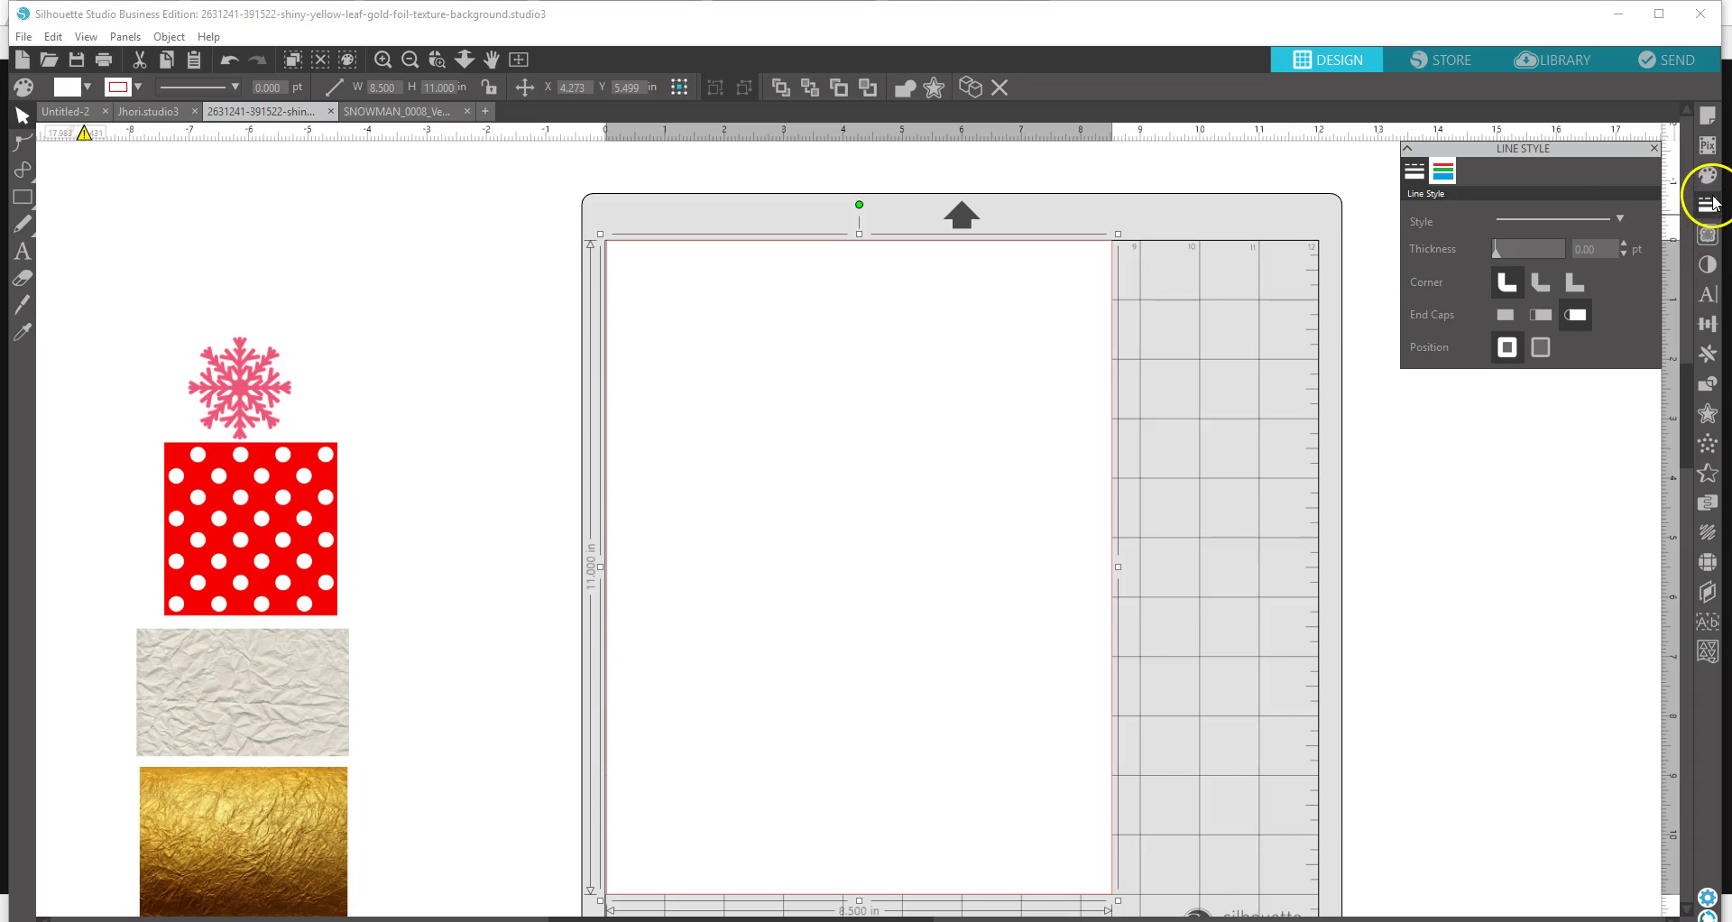
left_click(1443, 171)
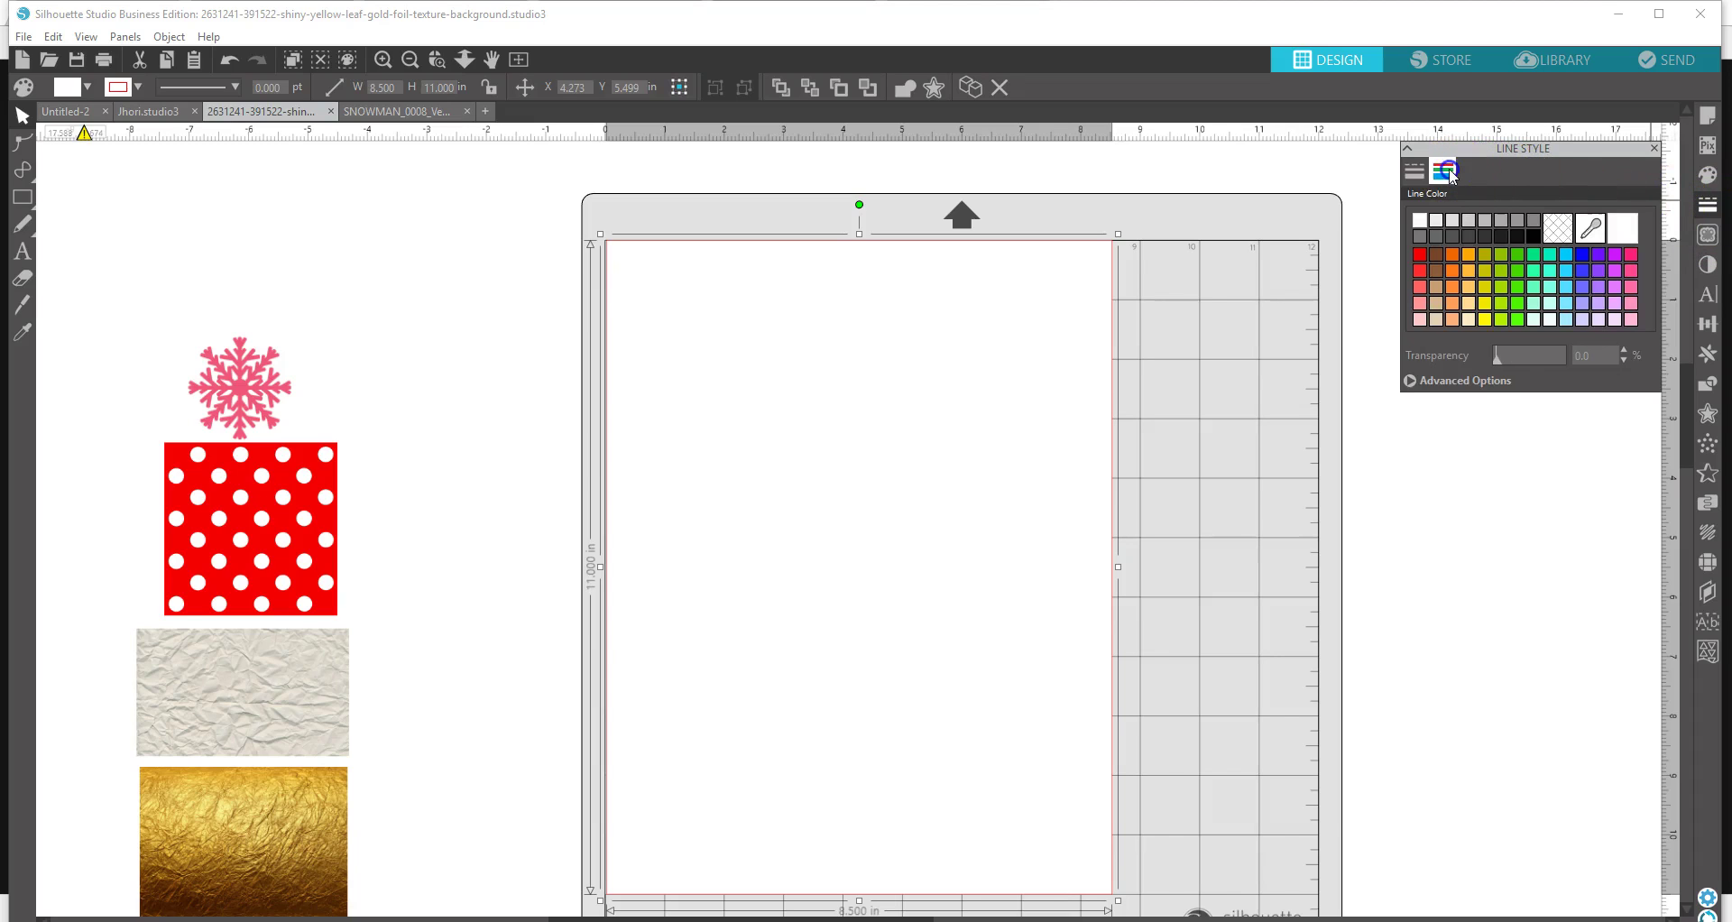
left_click(1419, 219)
right_click(881, 387)
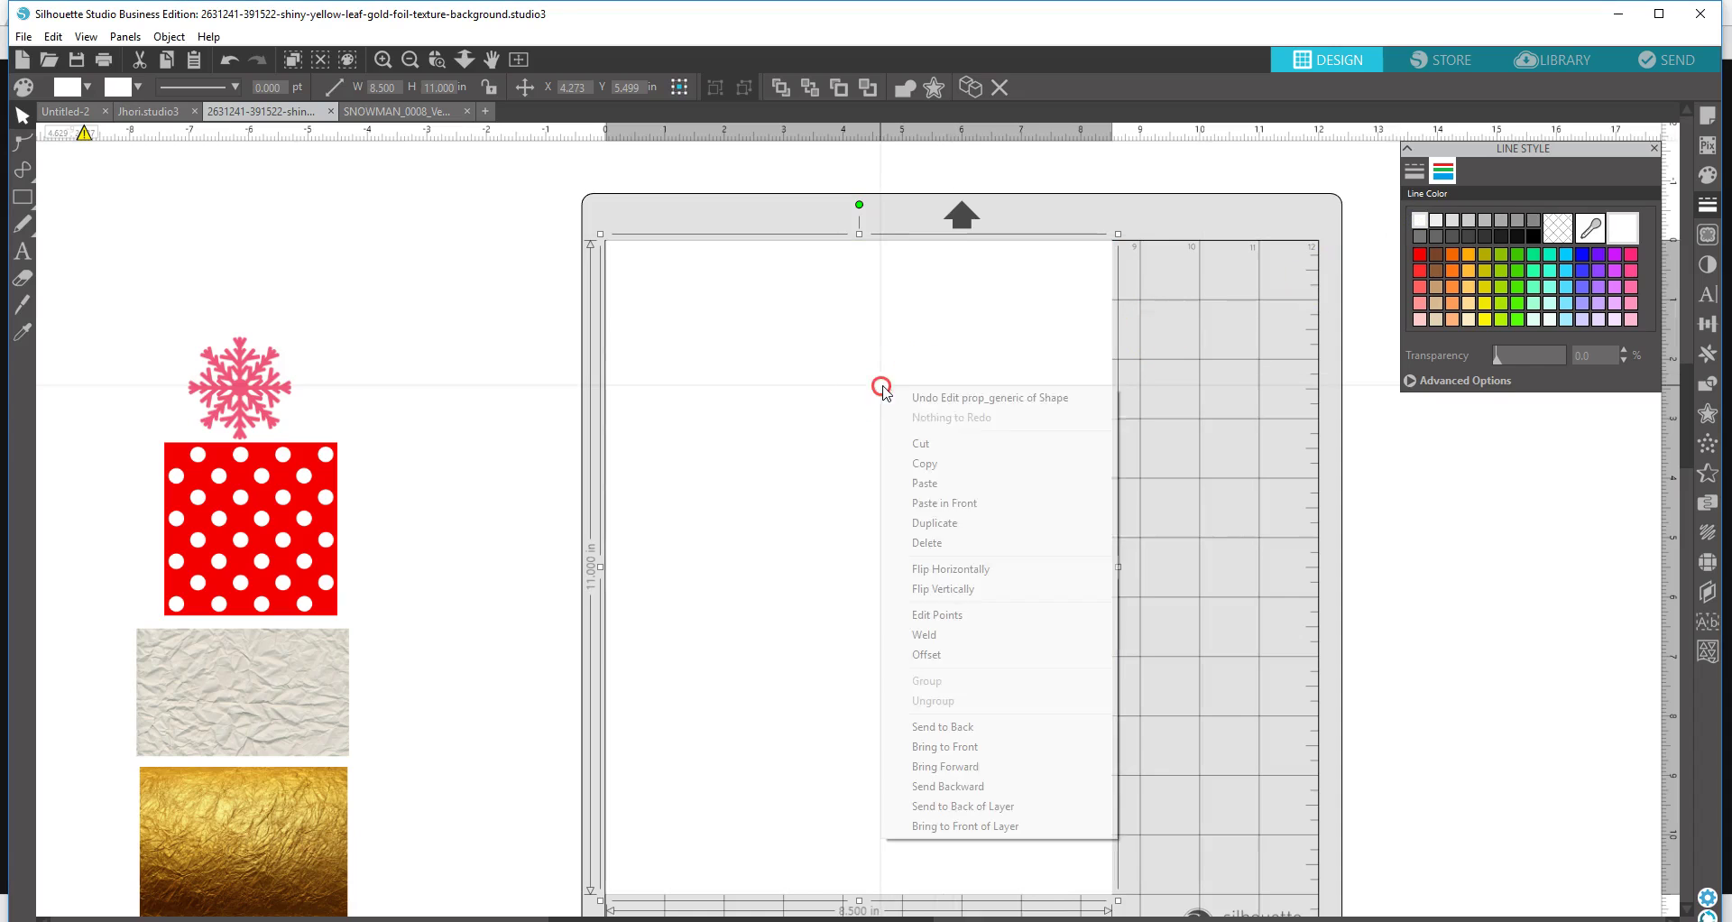
left_click(936, 727)
- Shrink the candy canes to about 1.145 by 1.126 in at the page's upper-left corner and fill the page with copies
left_click_drag(882, 568, 830, 476)
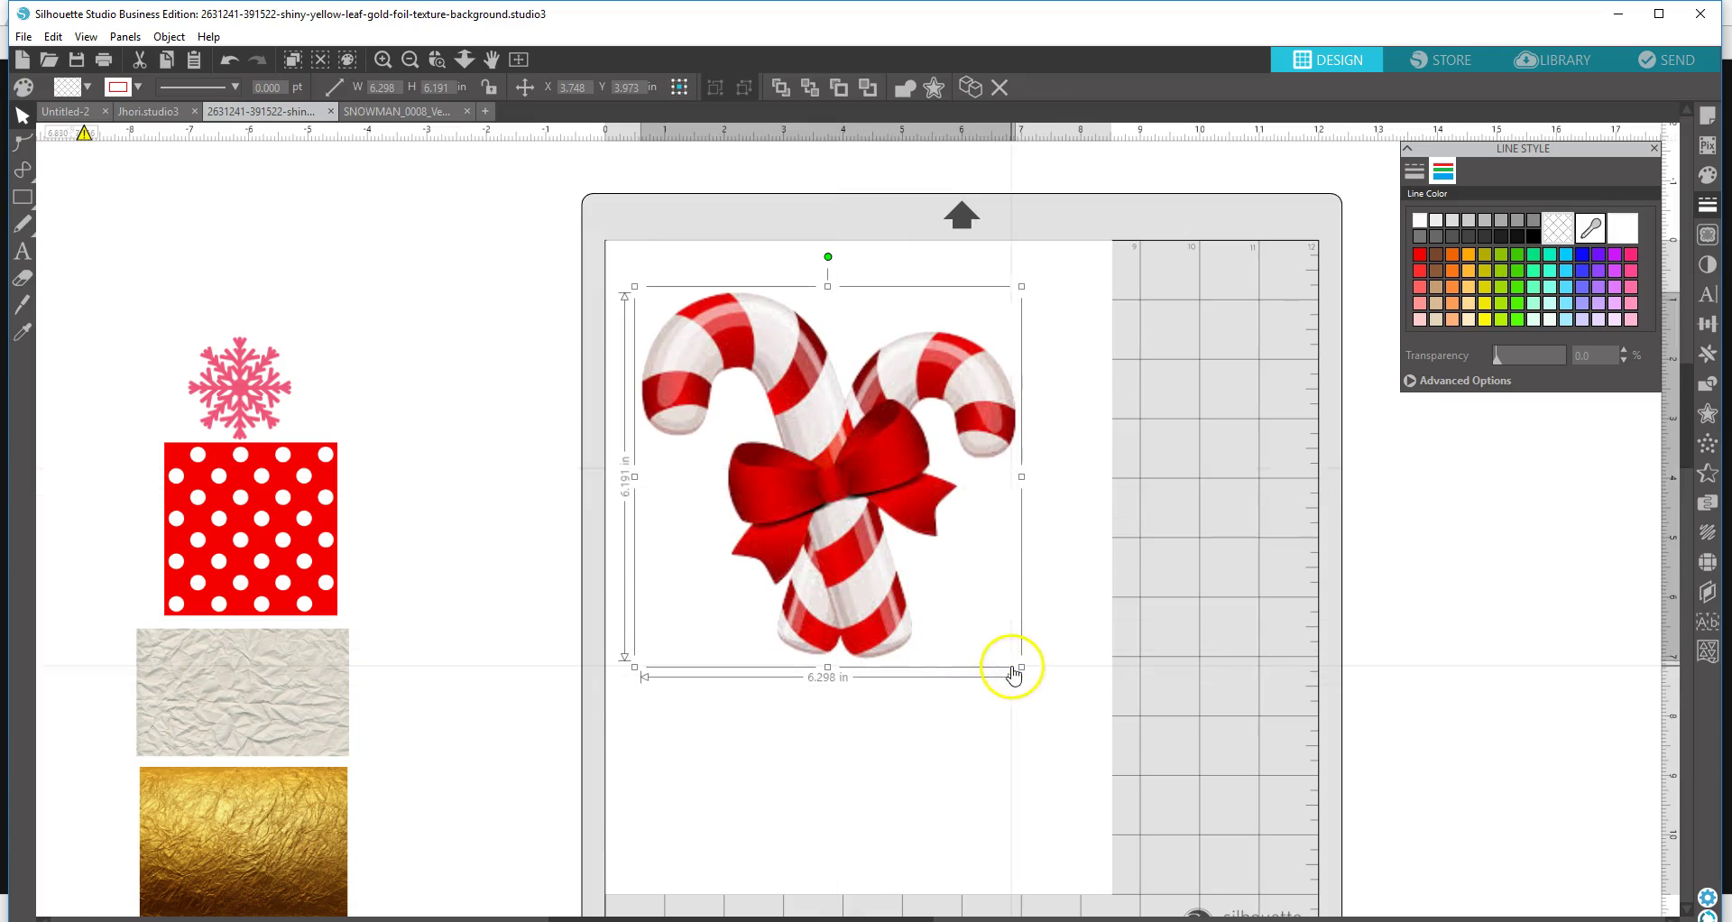
left_click_drag(1016, 668, 617, 276)
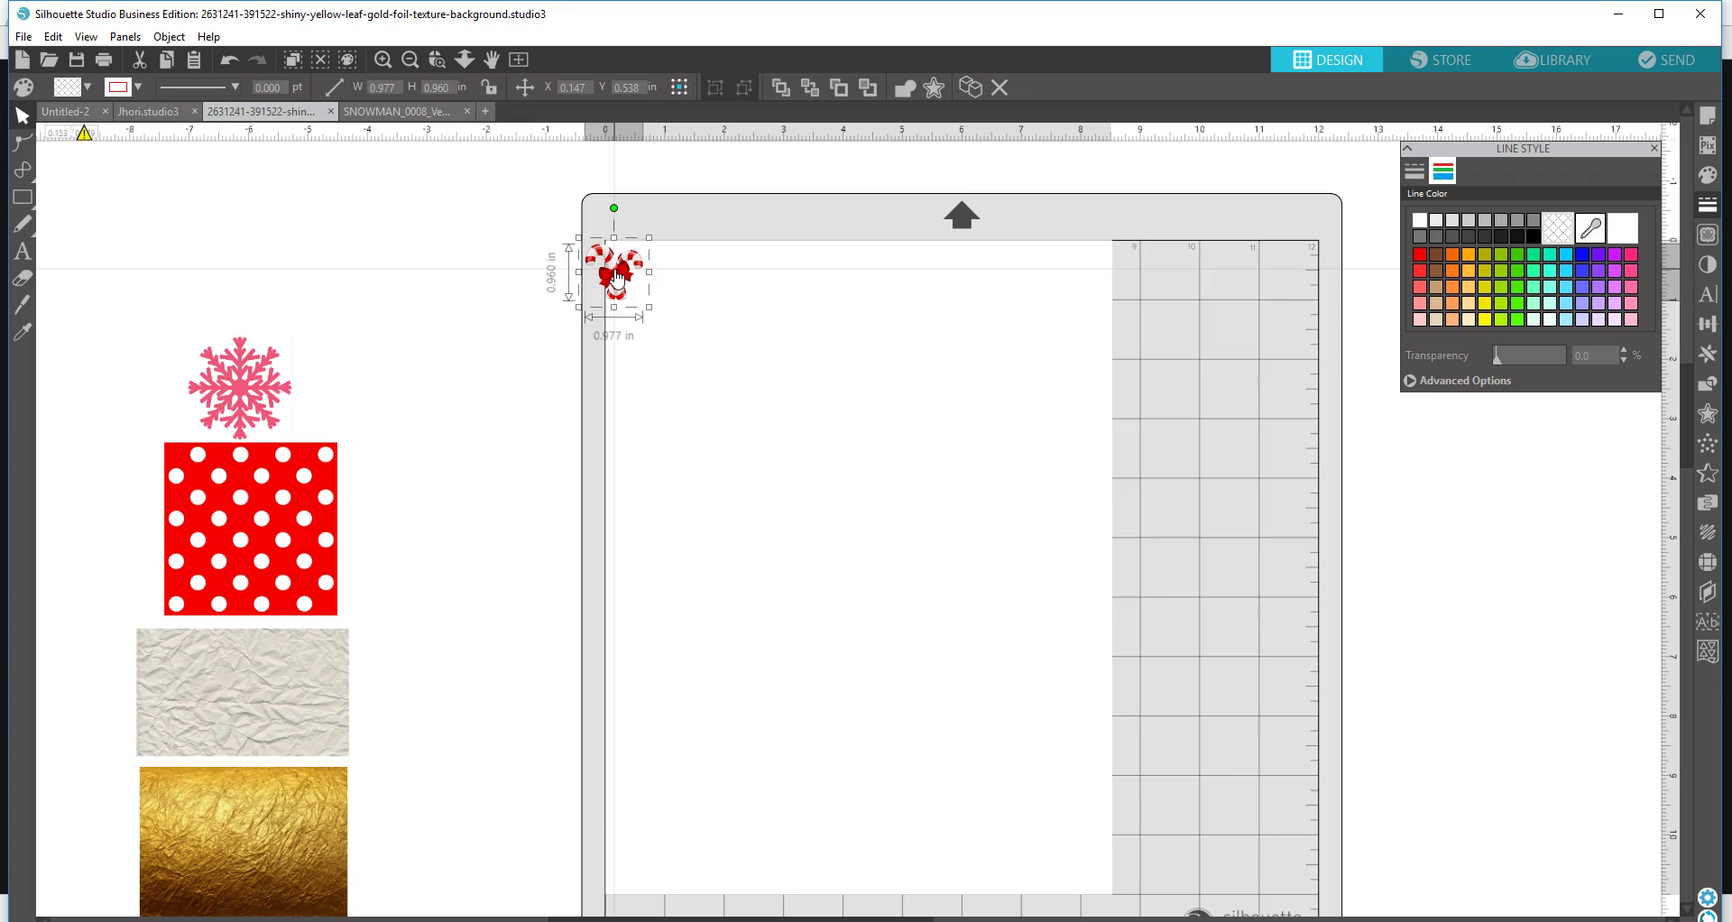
left_click_drag(617, 276, 617, 283)
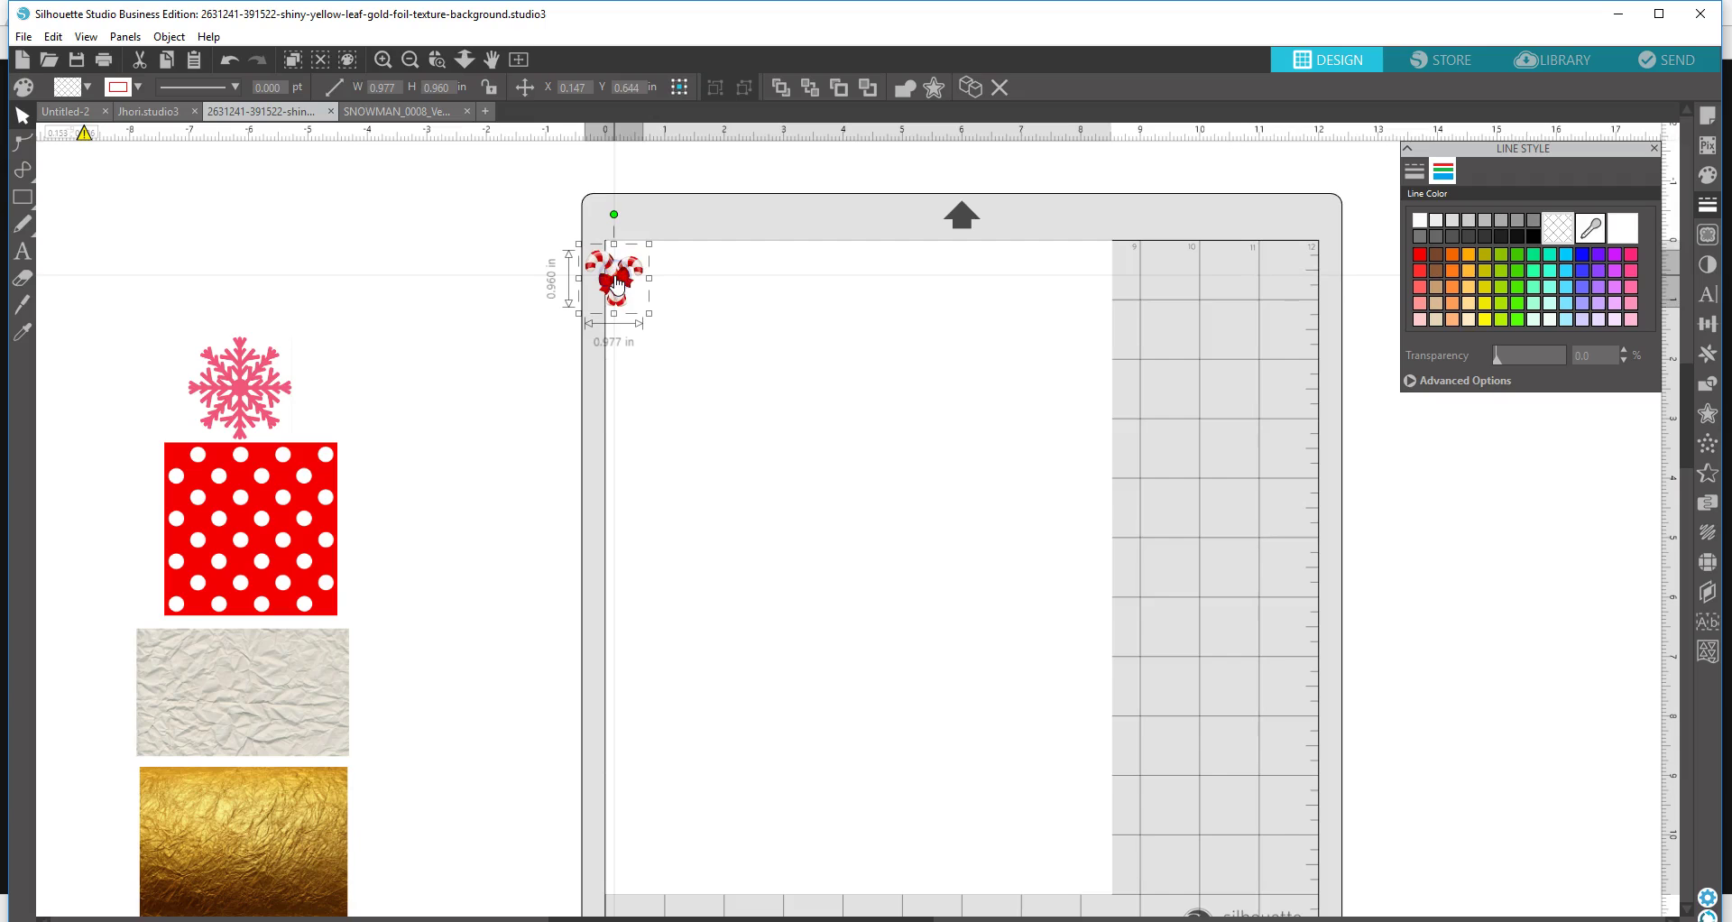
left_click_drag(617, 282, 663, 311)
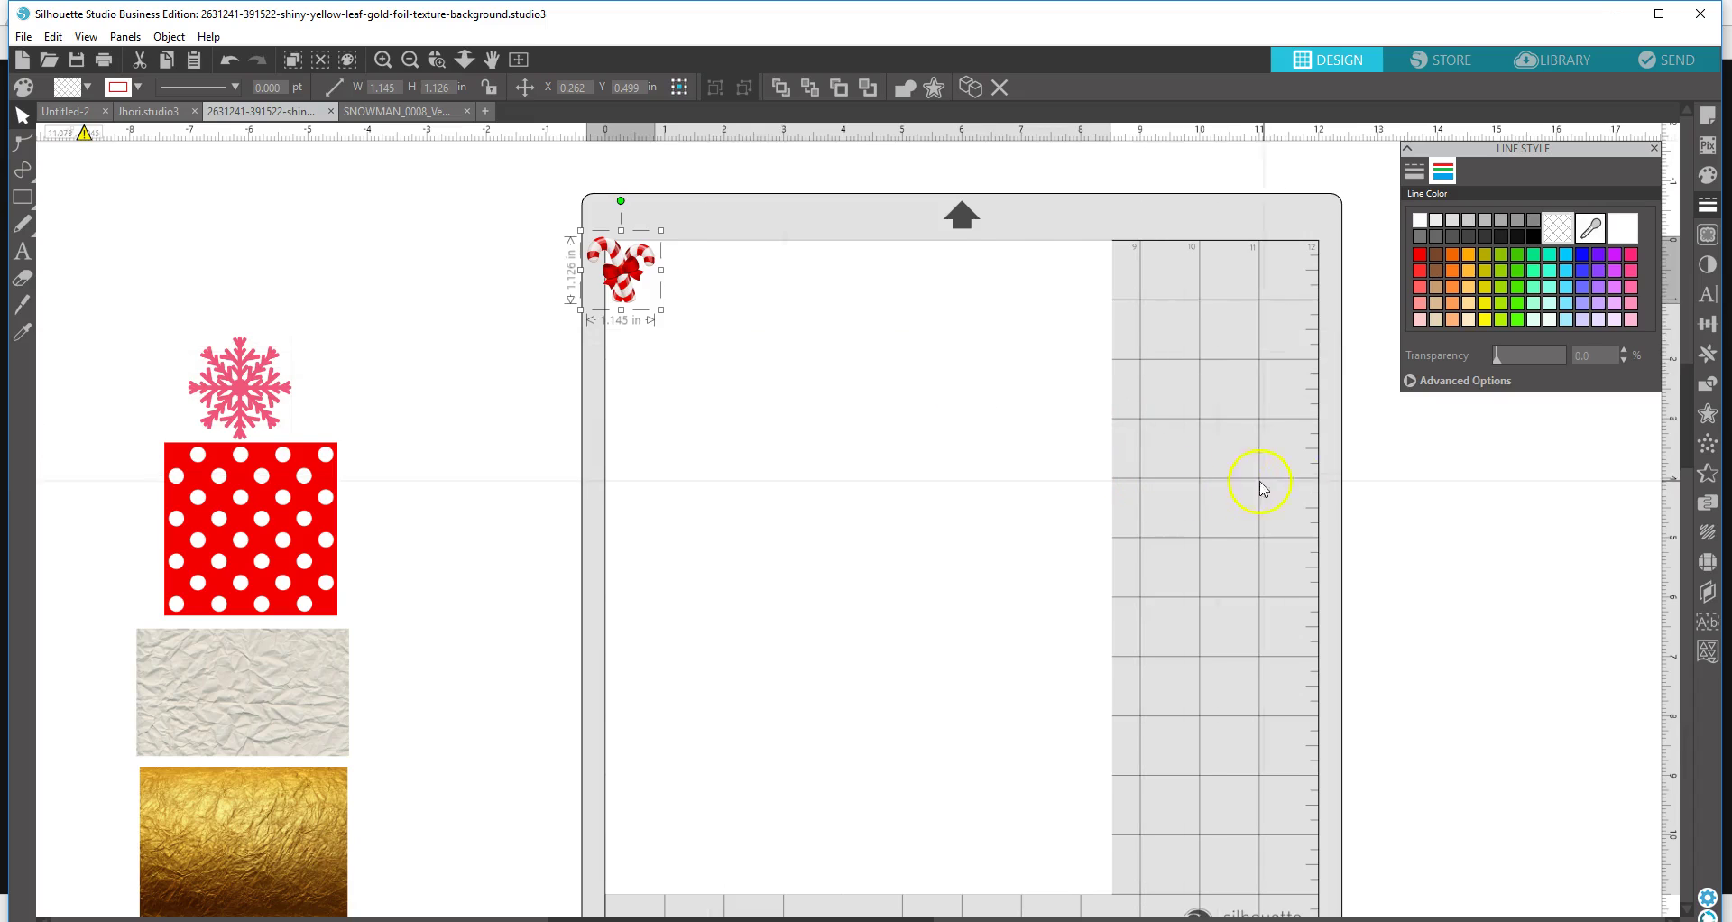
left_click(1709, 355)
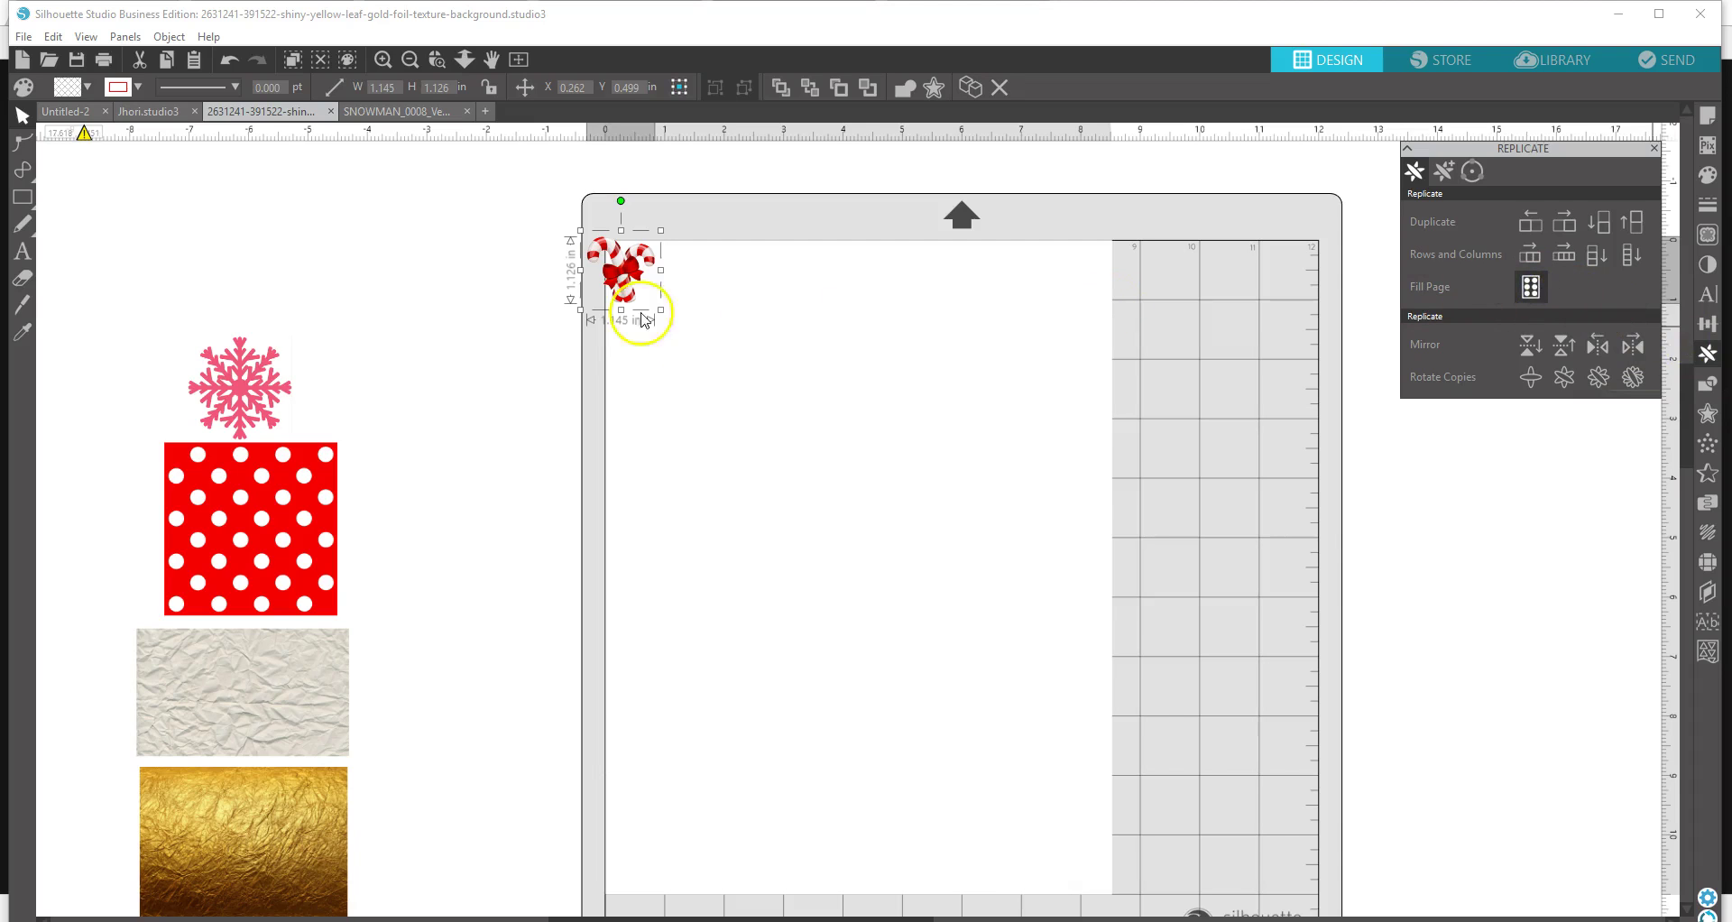
left_click(1530, 287)
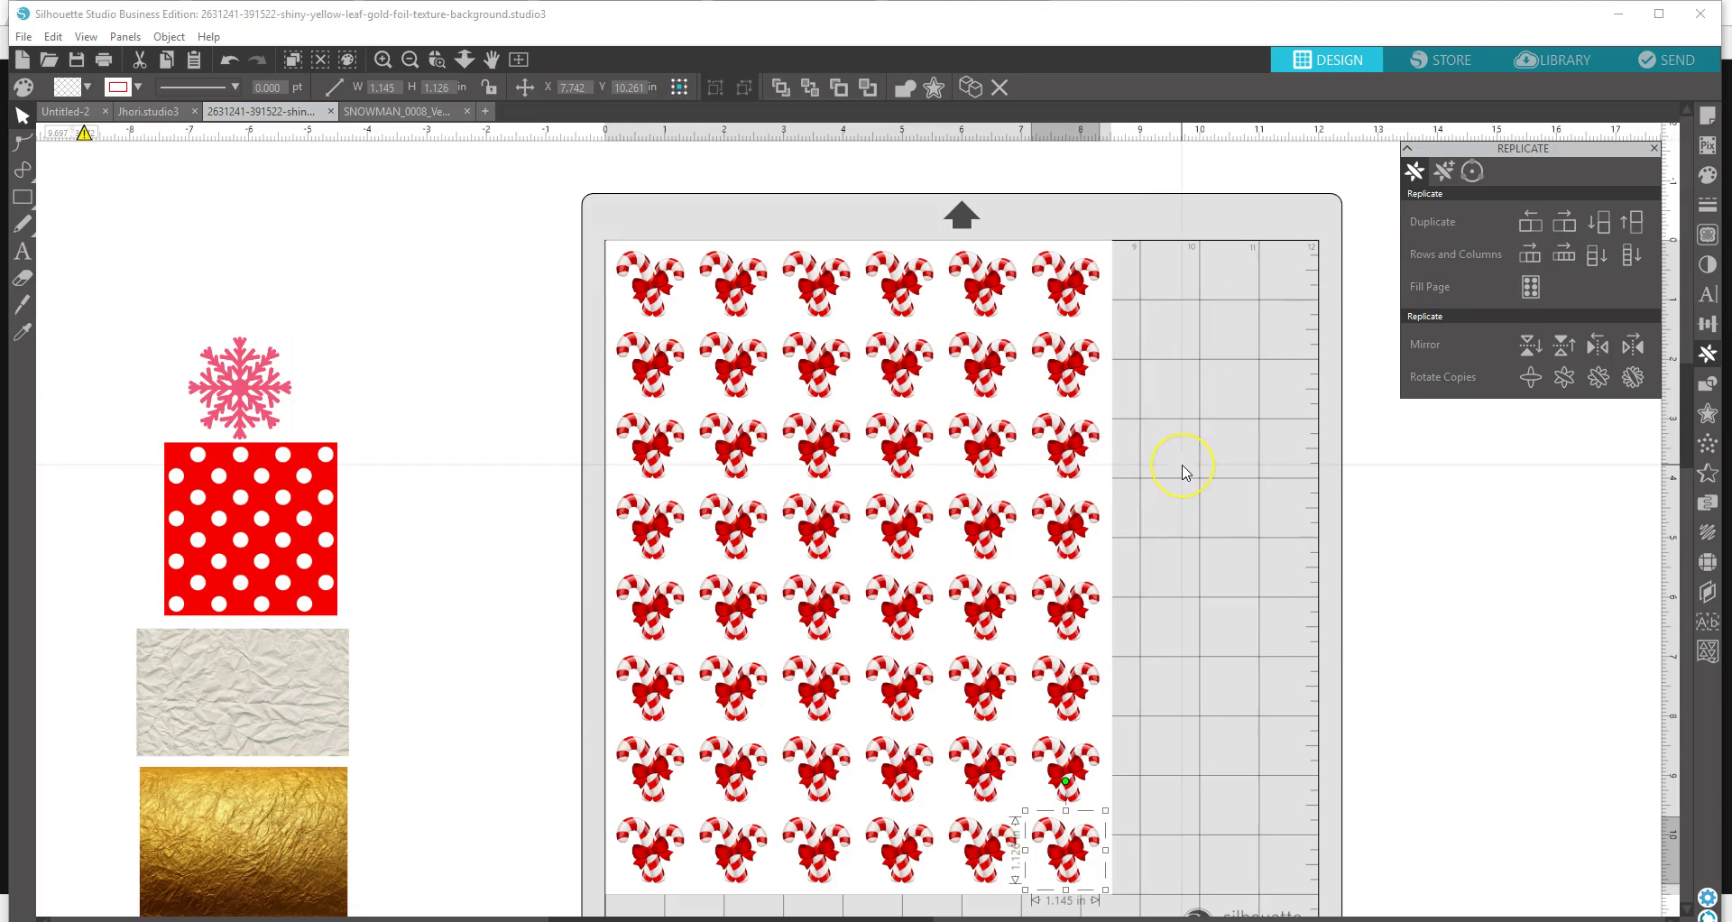
- Fill the page-sized background rectangle with a custom dark green, about 008727
left_click(939, 406)
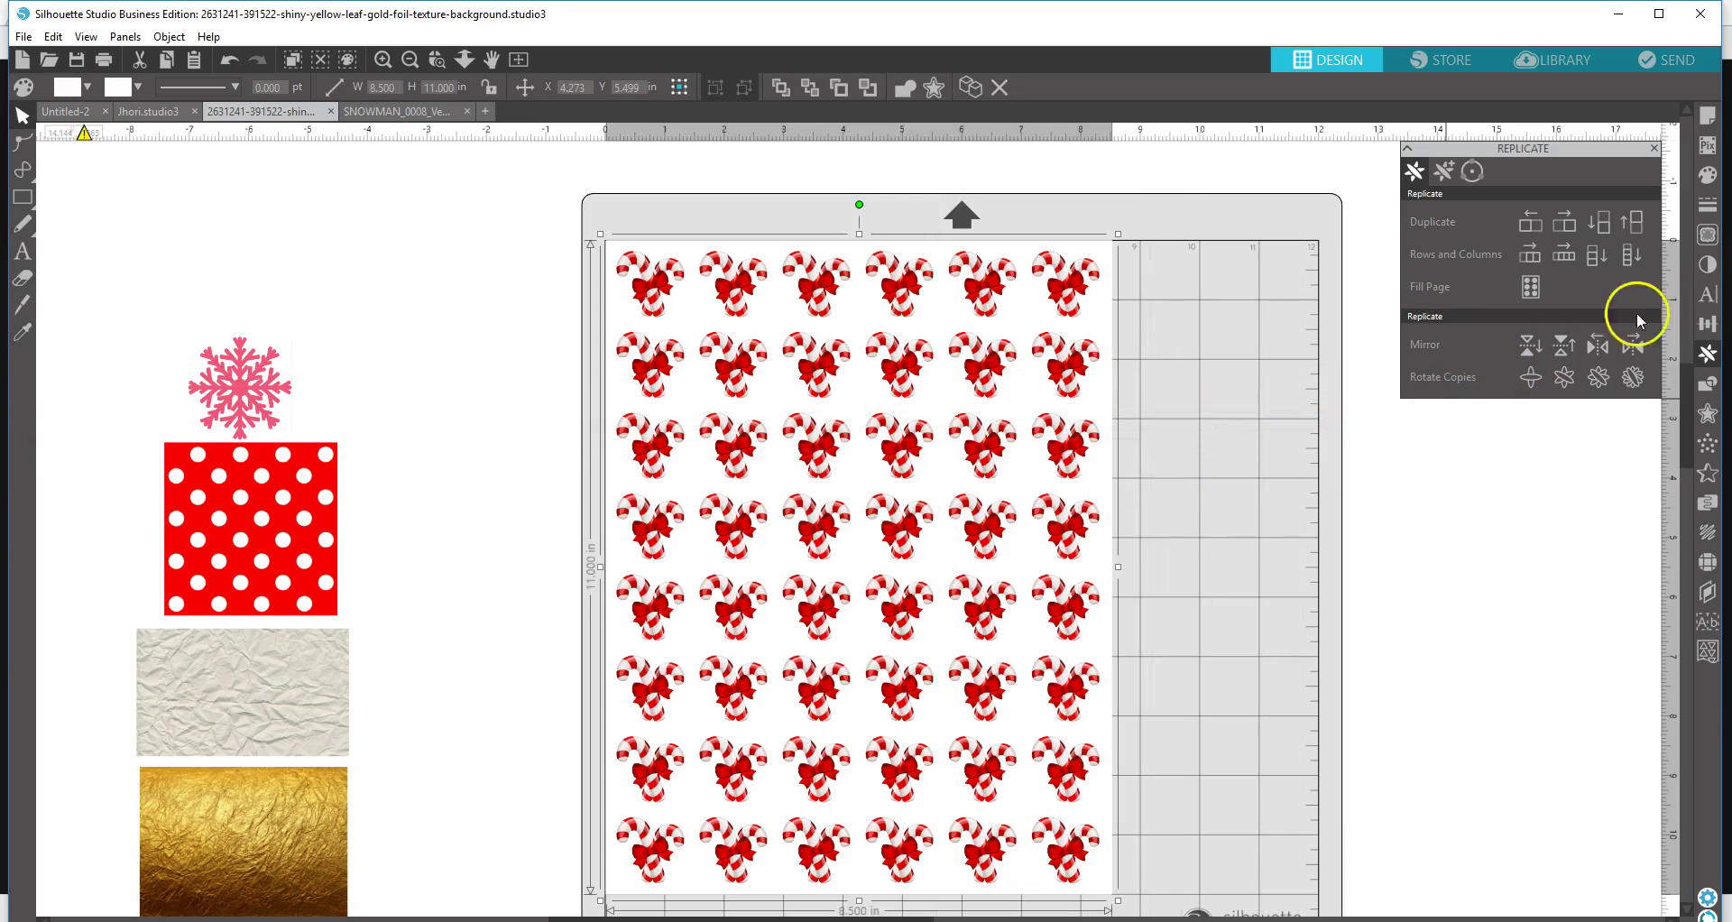
left_click(1713, 183)
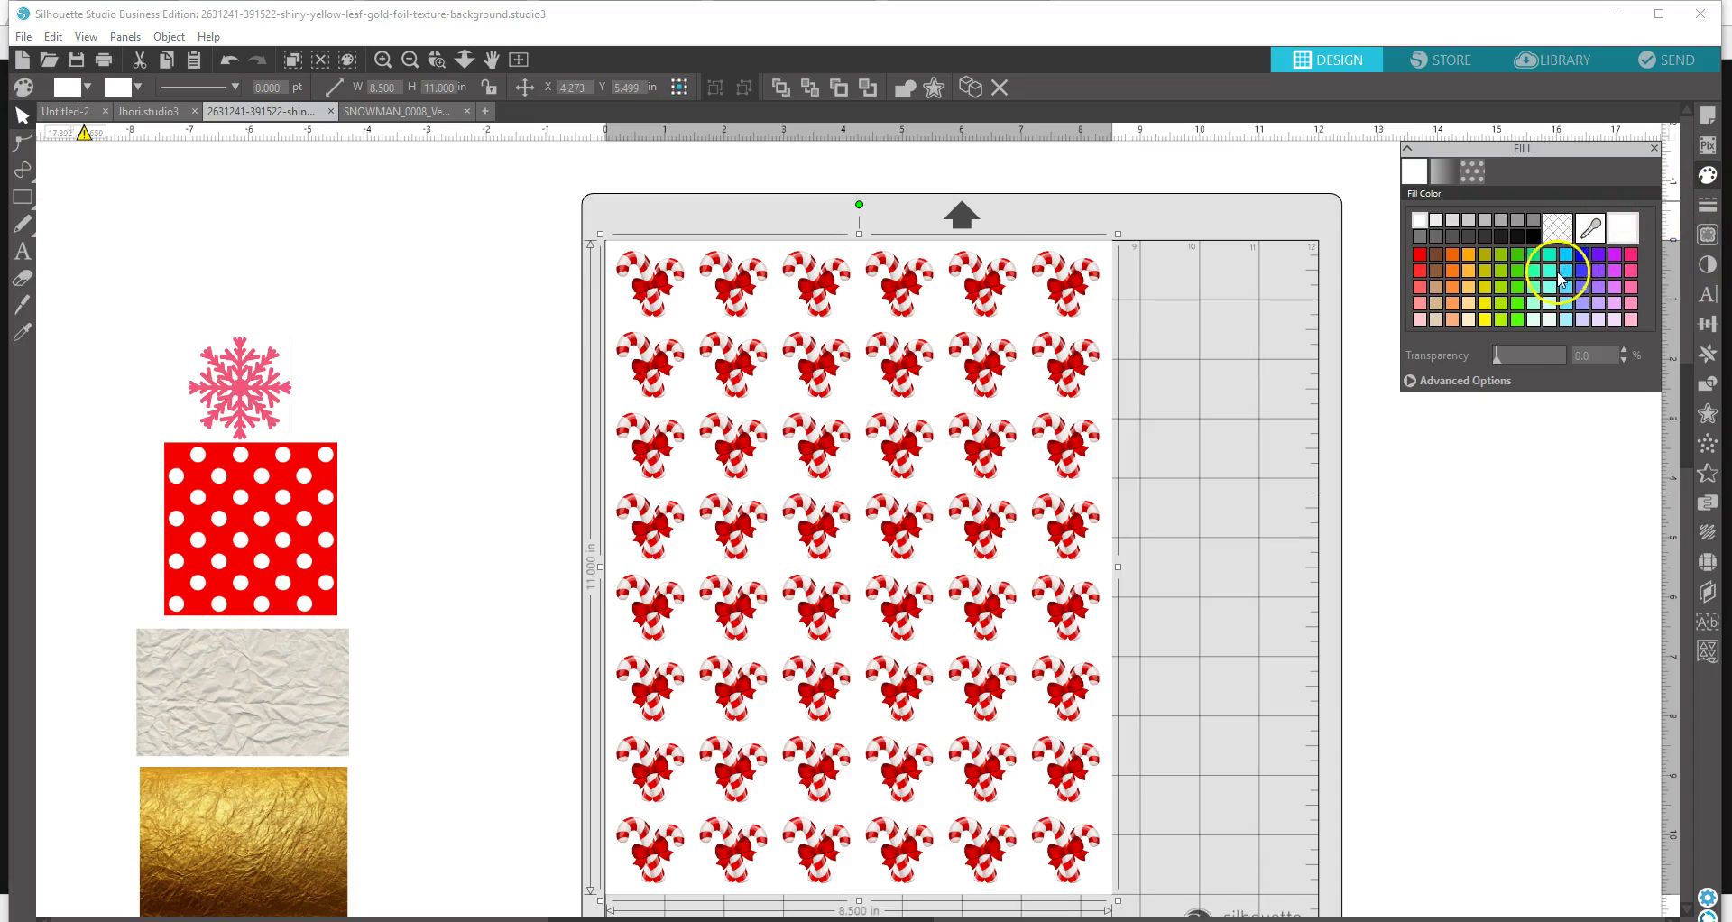
left_click(1476, 383)
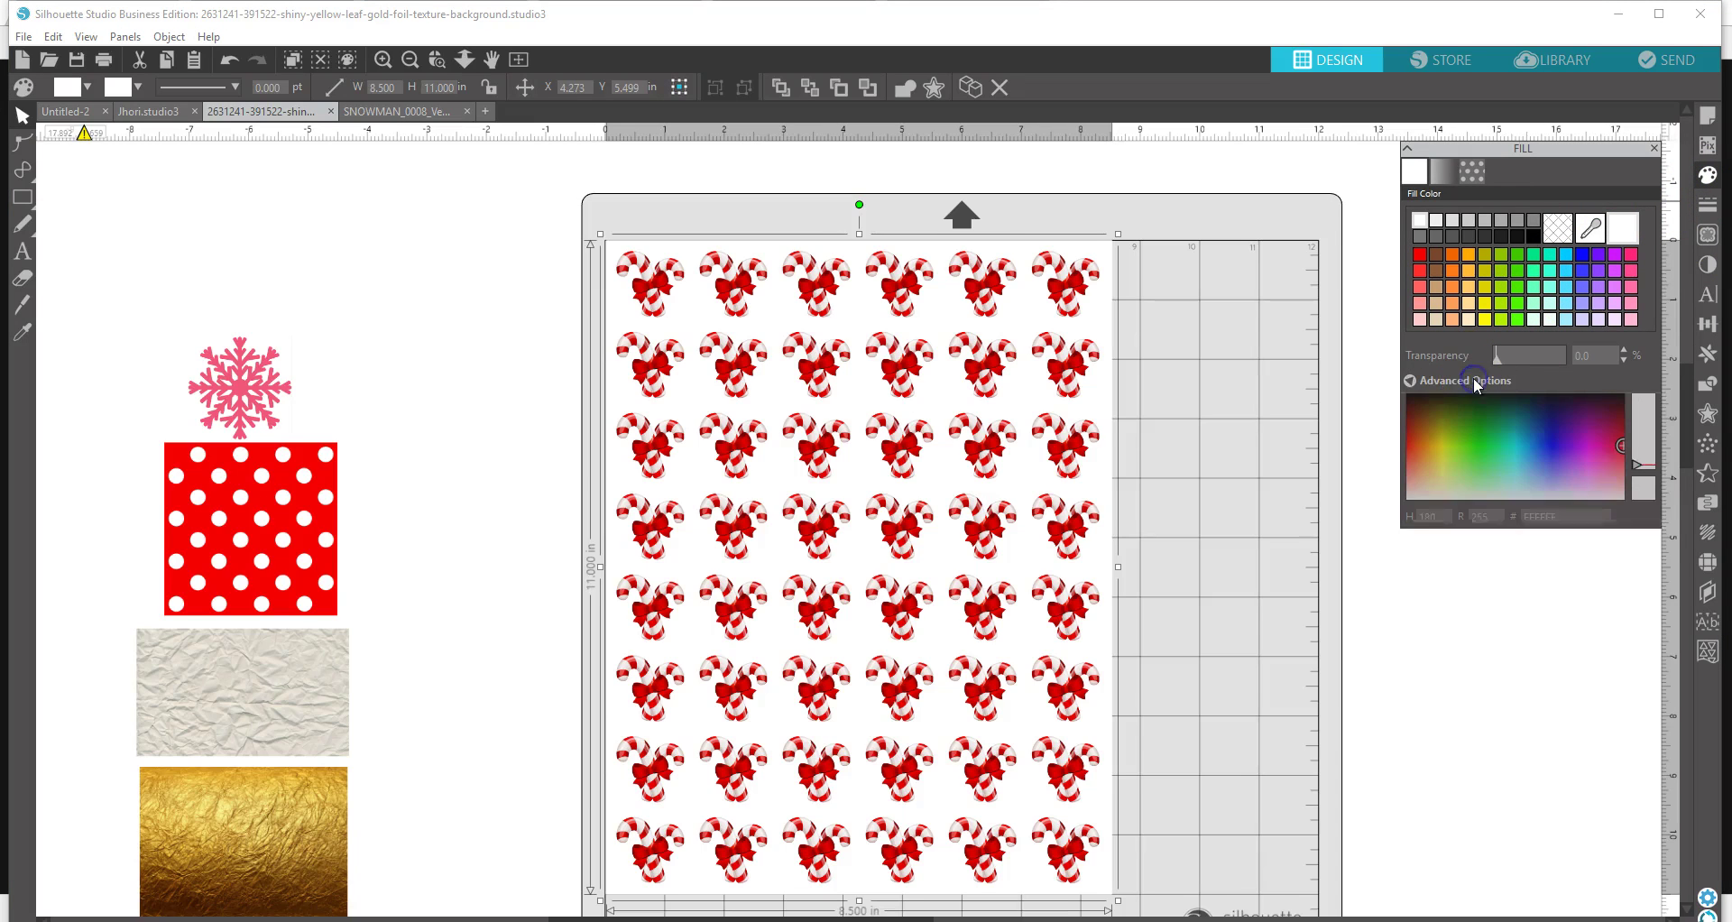
left_click(1489, 417)
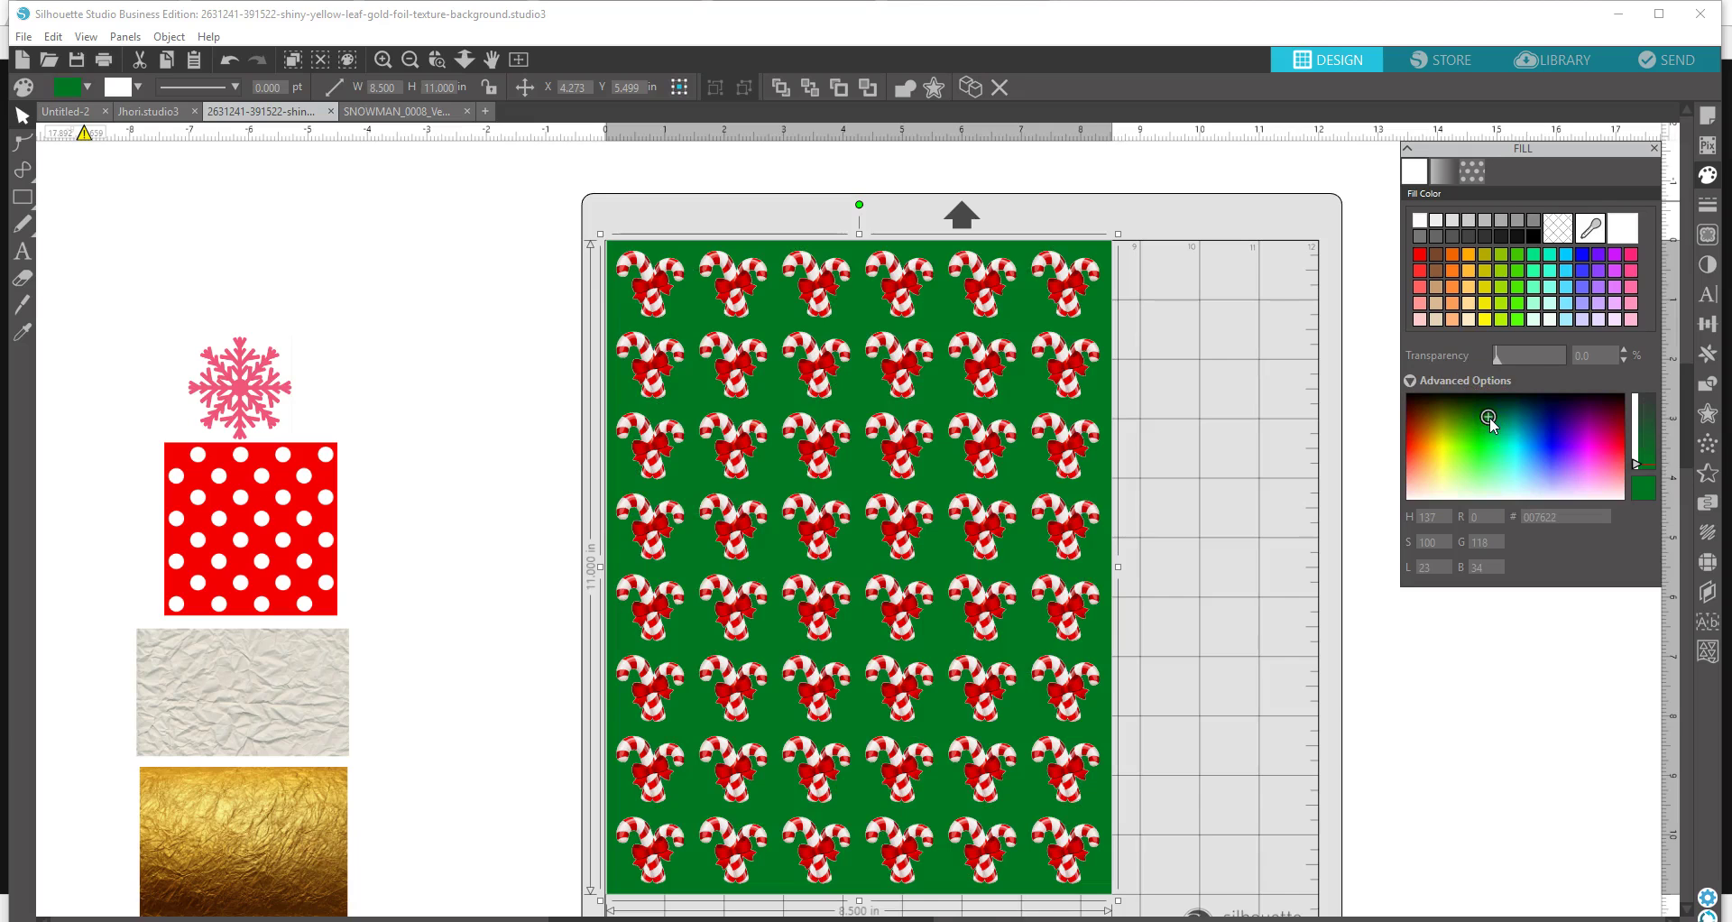
left_click(1487, 438)
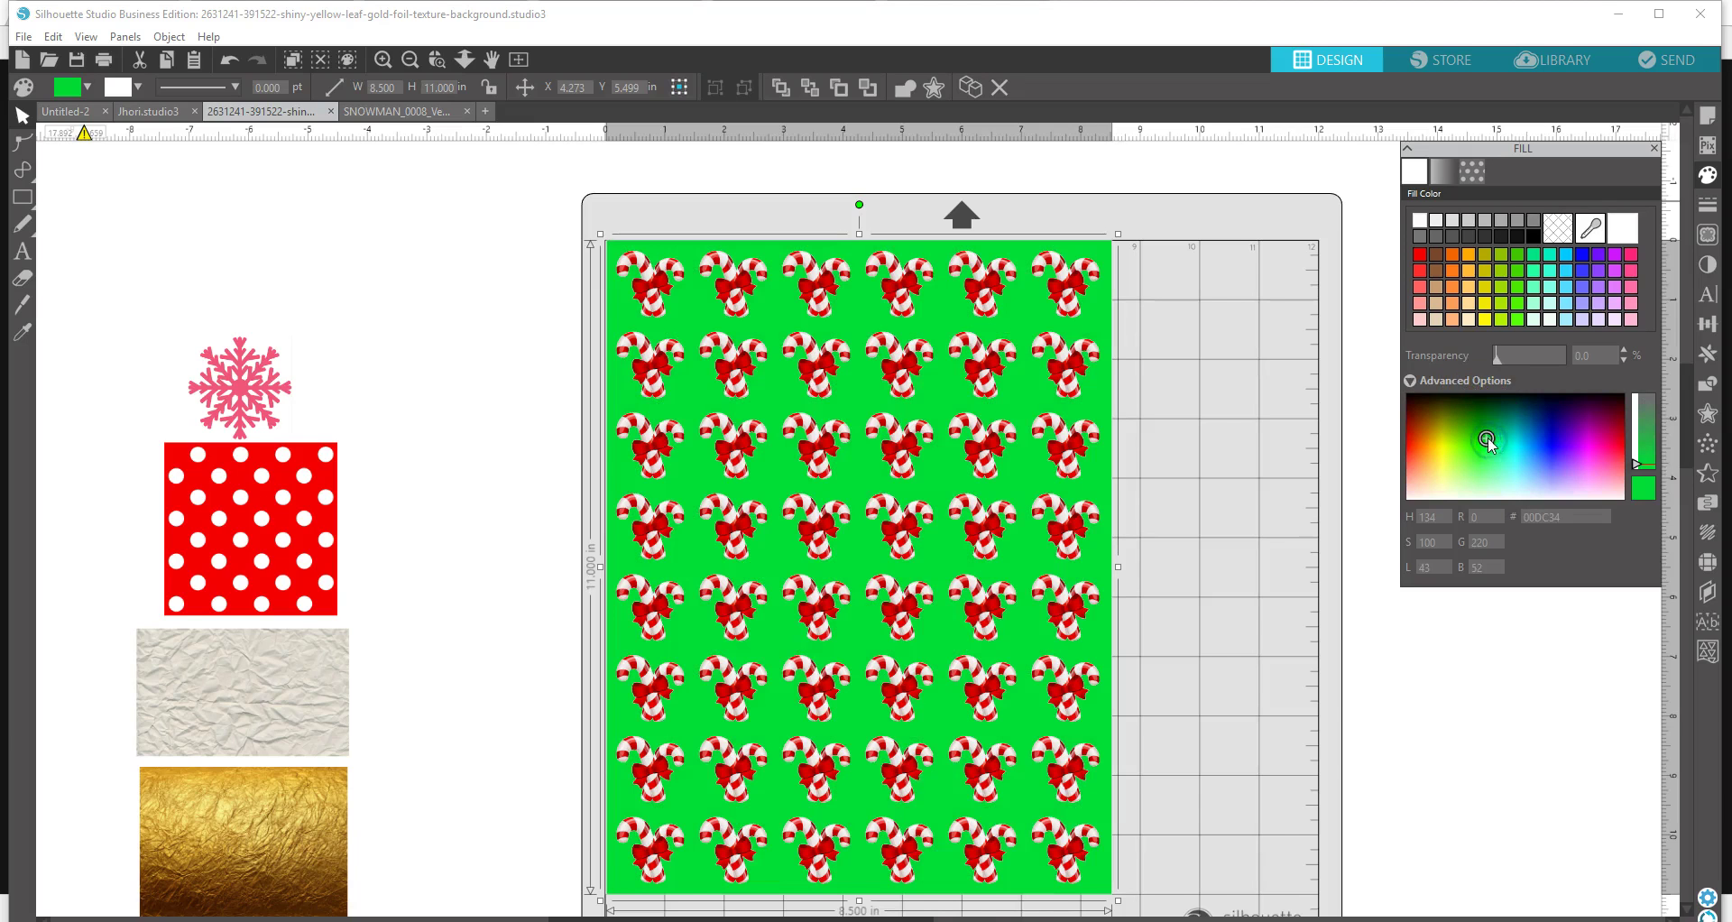
left_click(1488, 420)
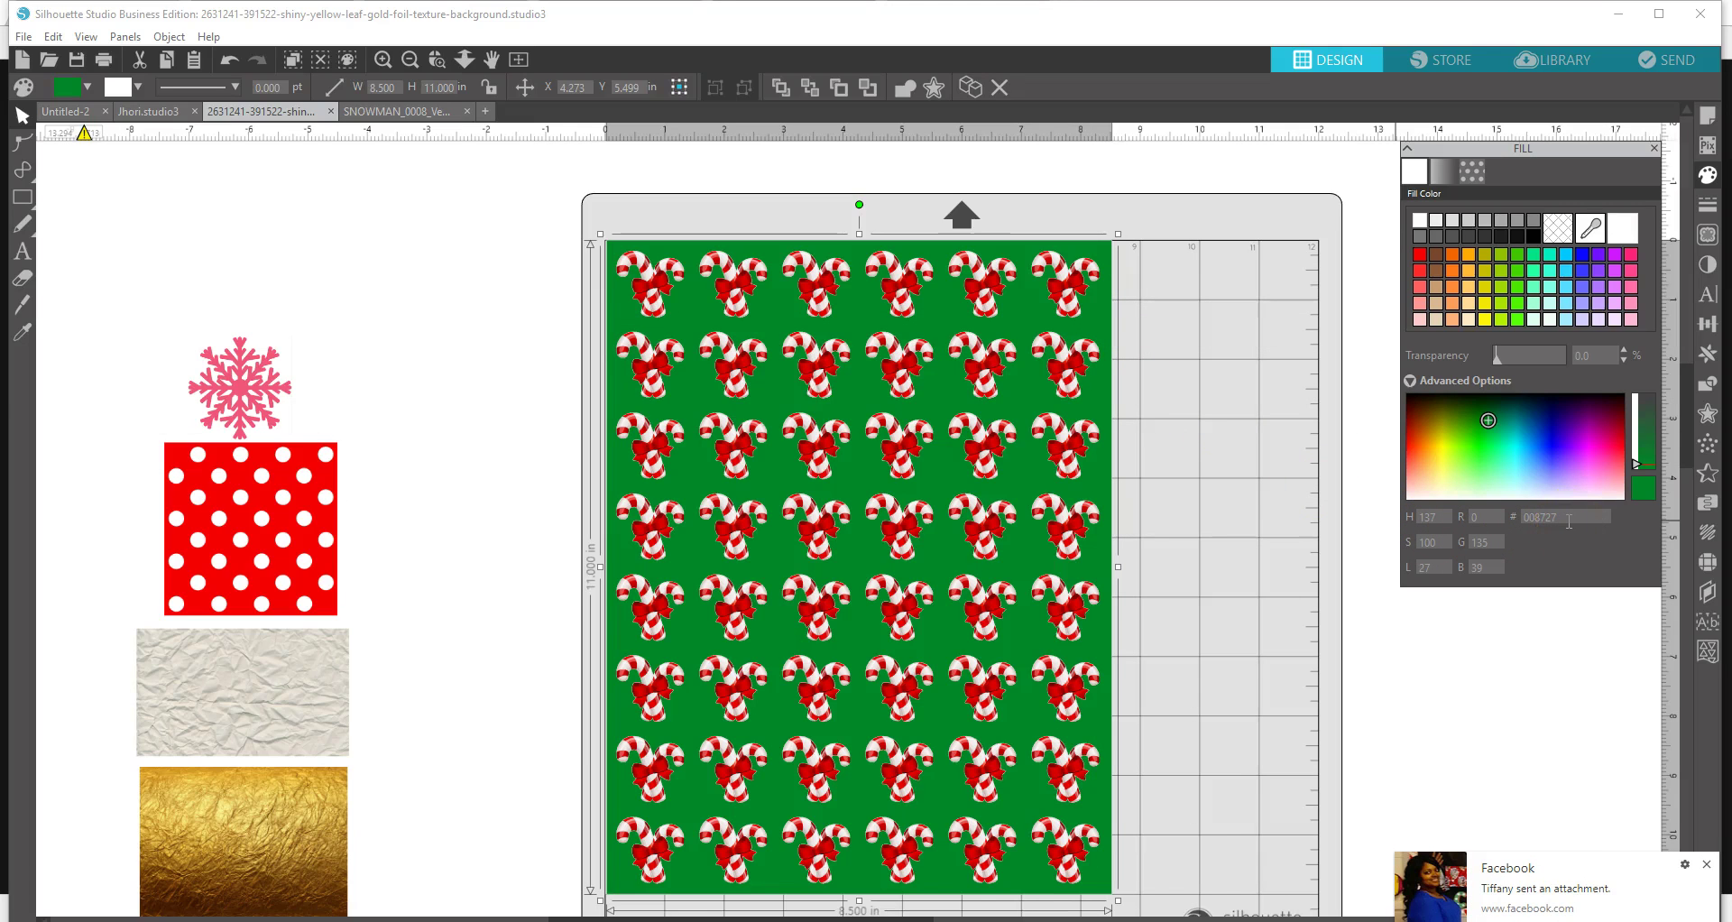
- Copy the fill's hex code and apply 008727 as the background rectangle's line color
left_click(1706, 865)
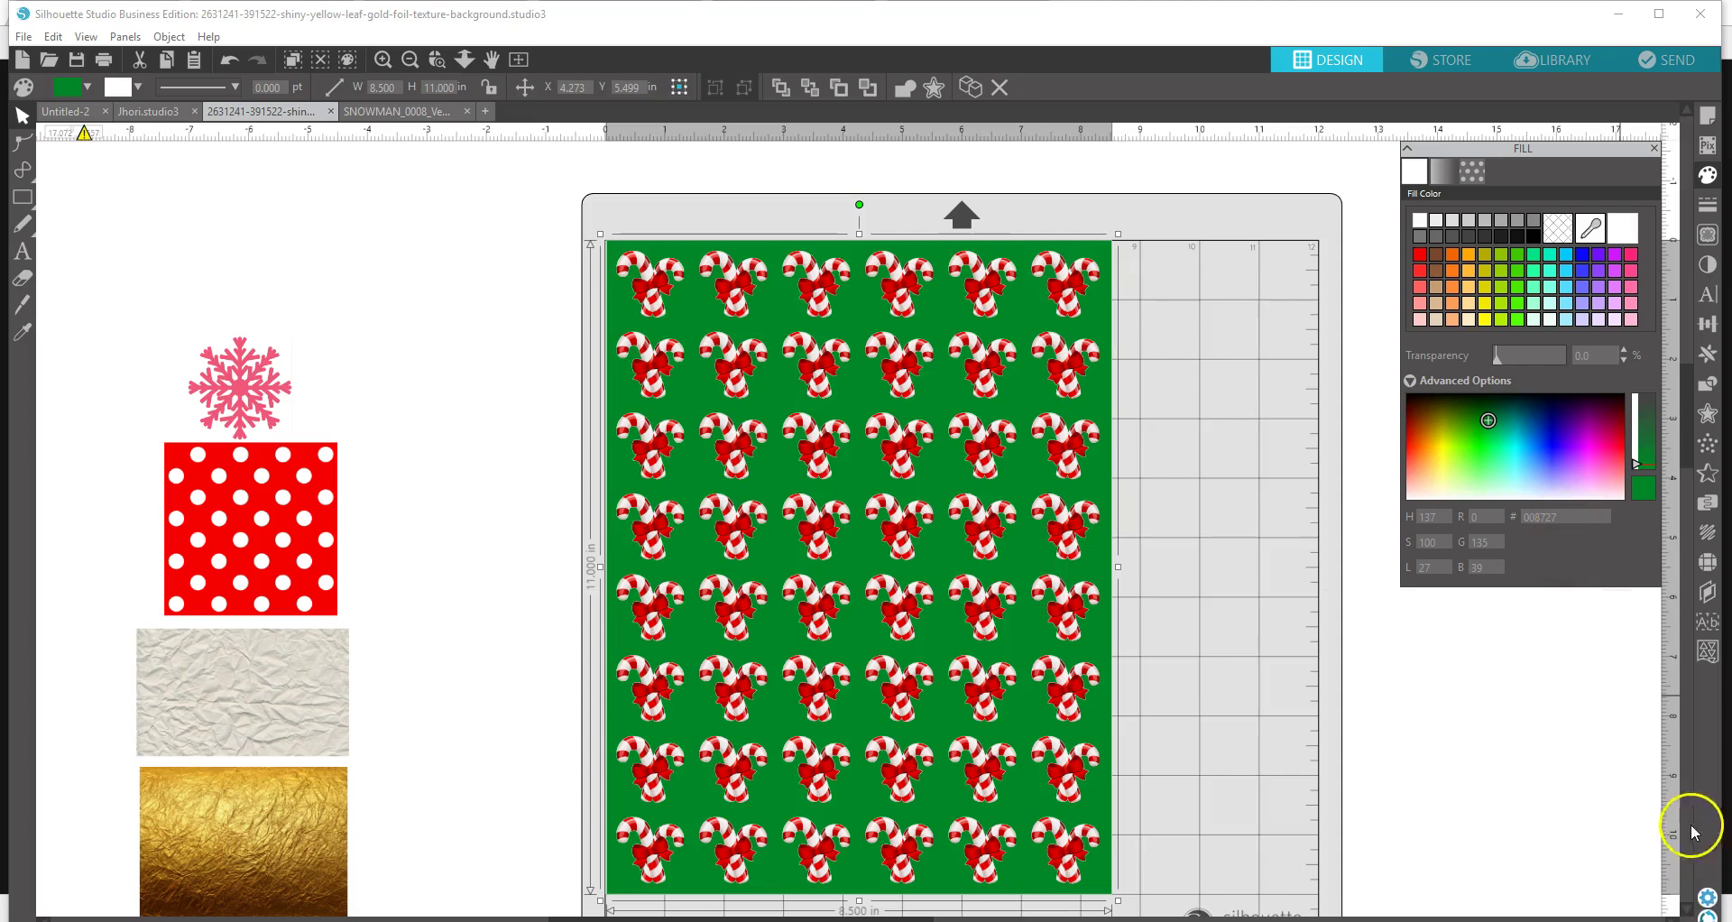
left_click_drag(1557, 519, 1542, 512)
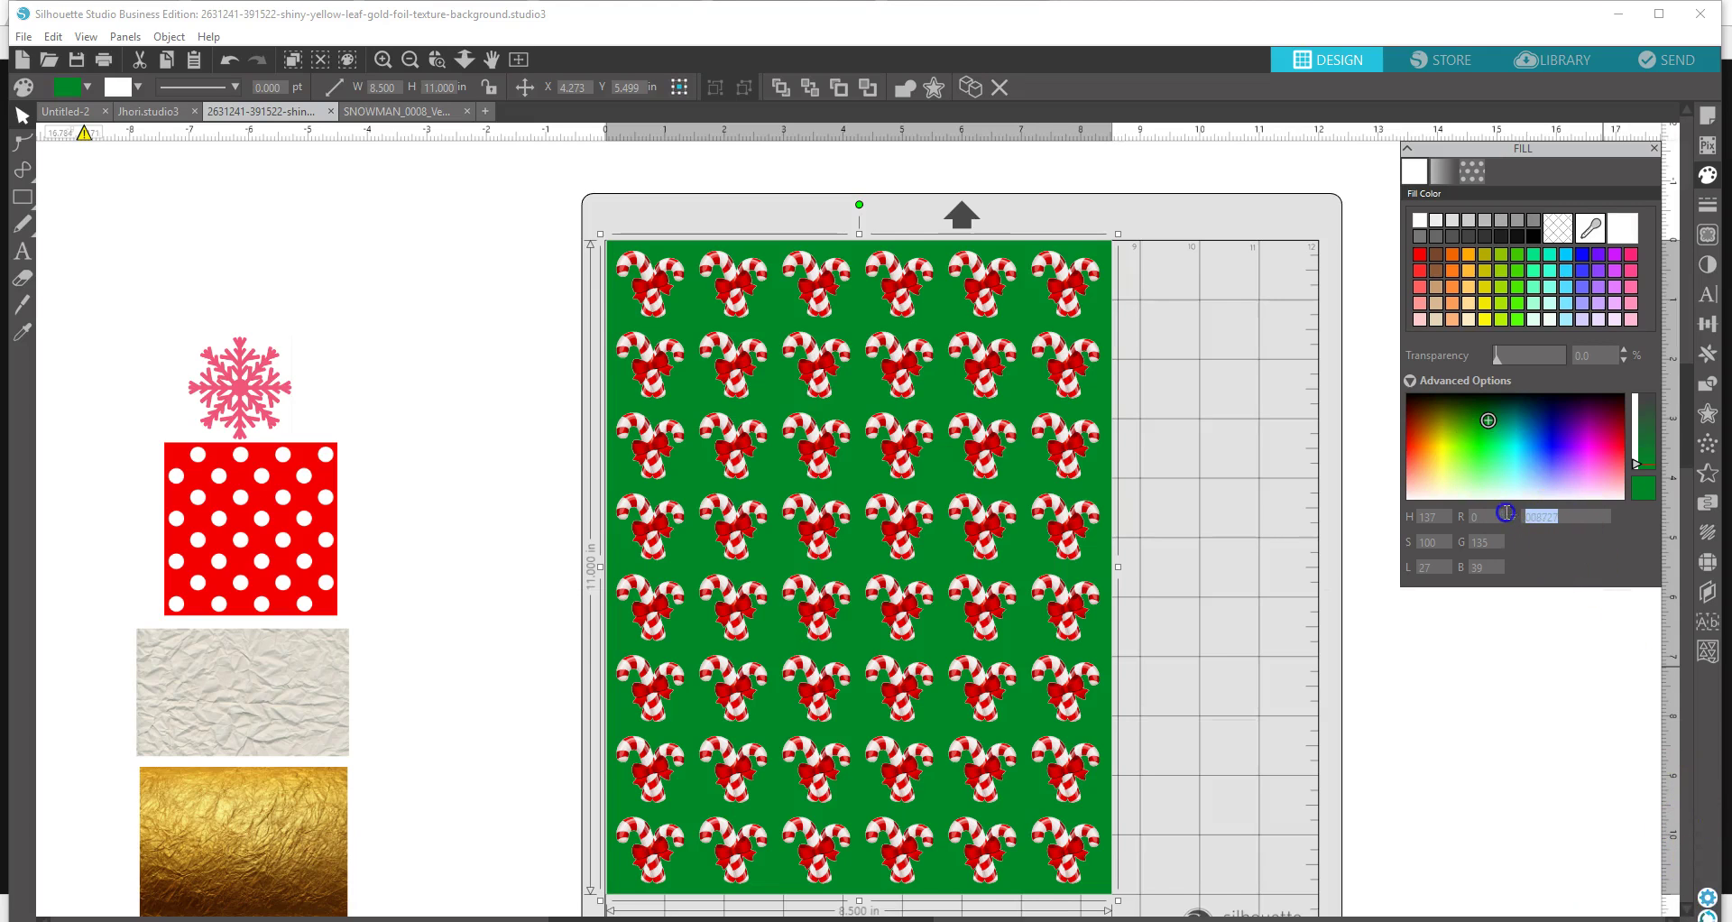
right_click(1536, 519)
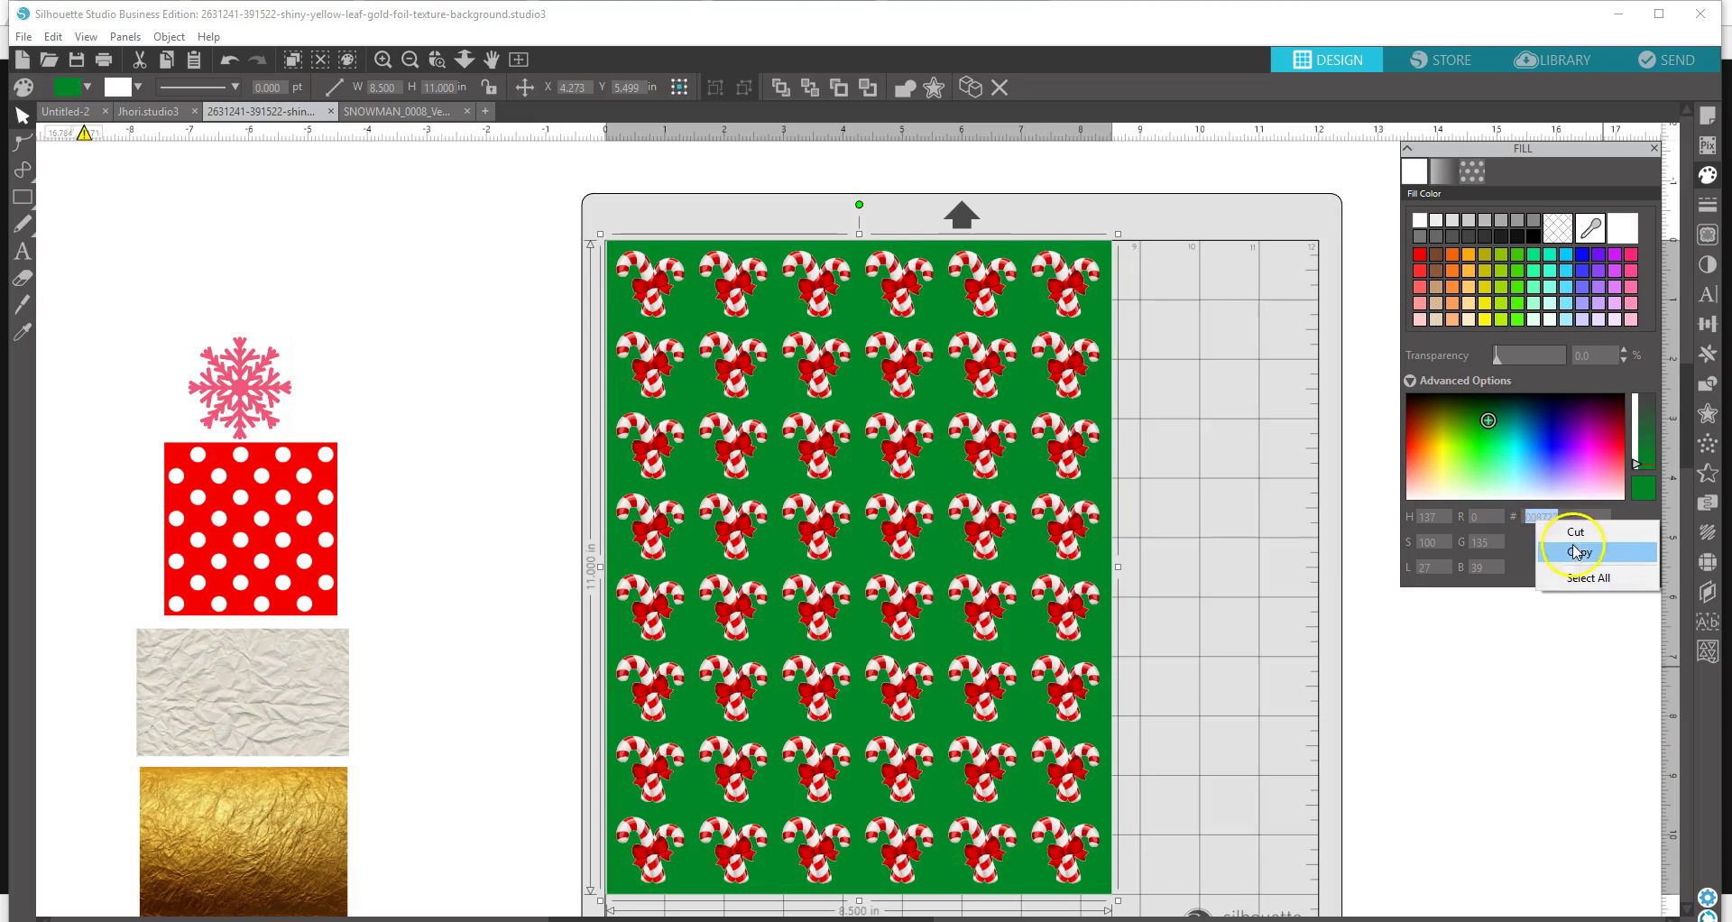
left_click(1580, 552)
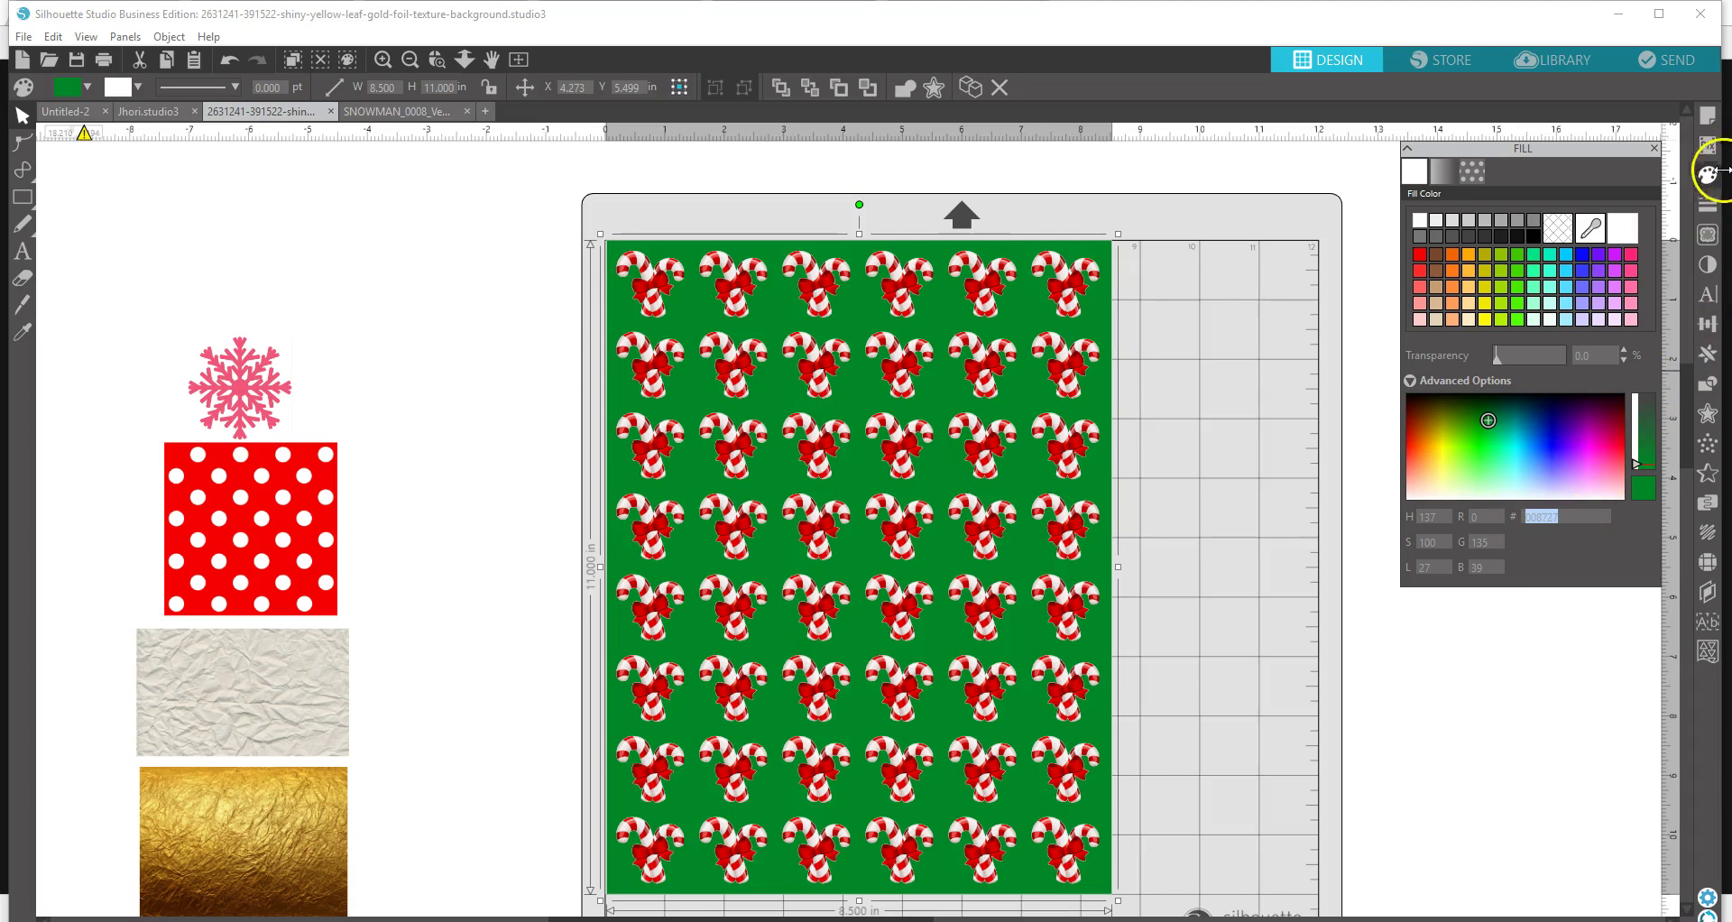
left_click(1708, 204)
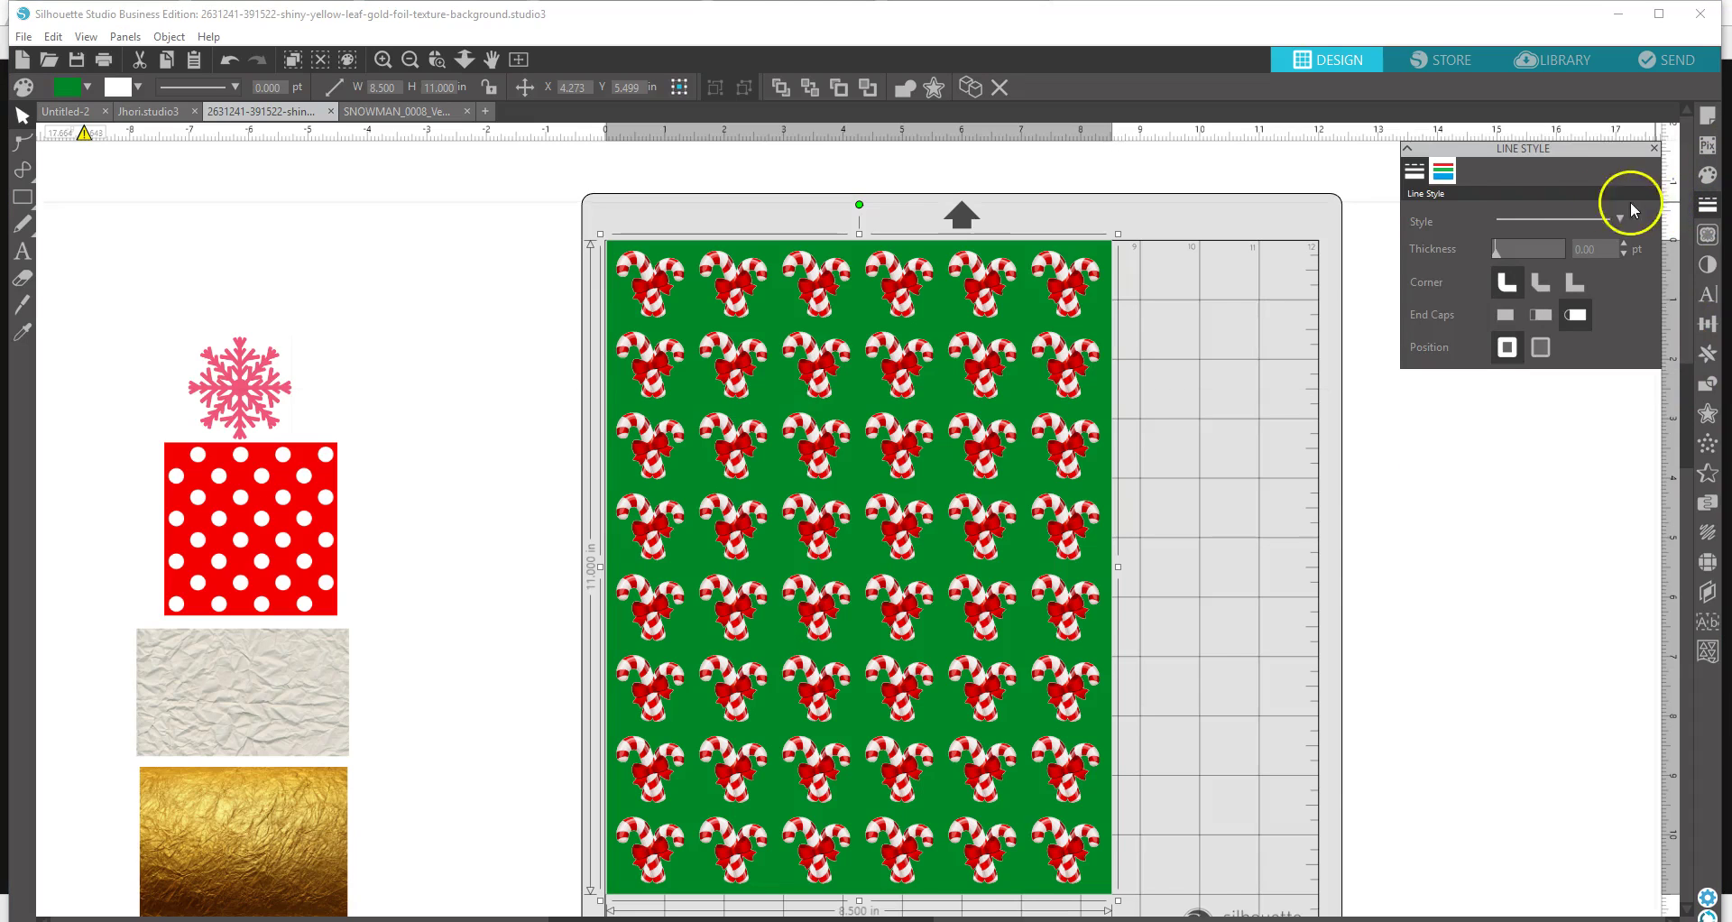
left_click(1443, 172)
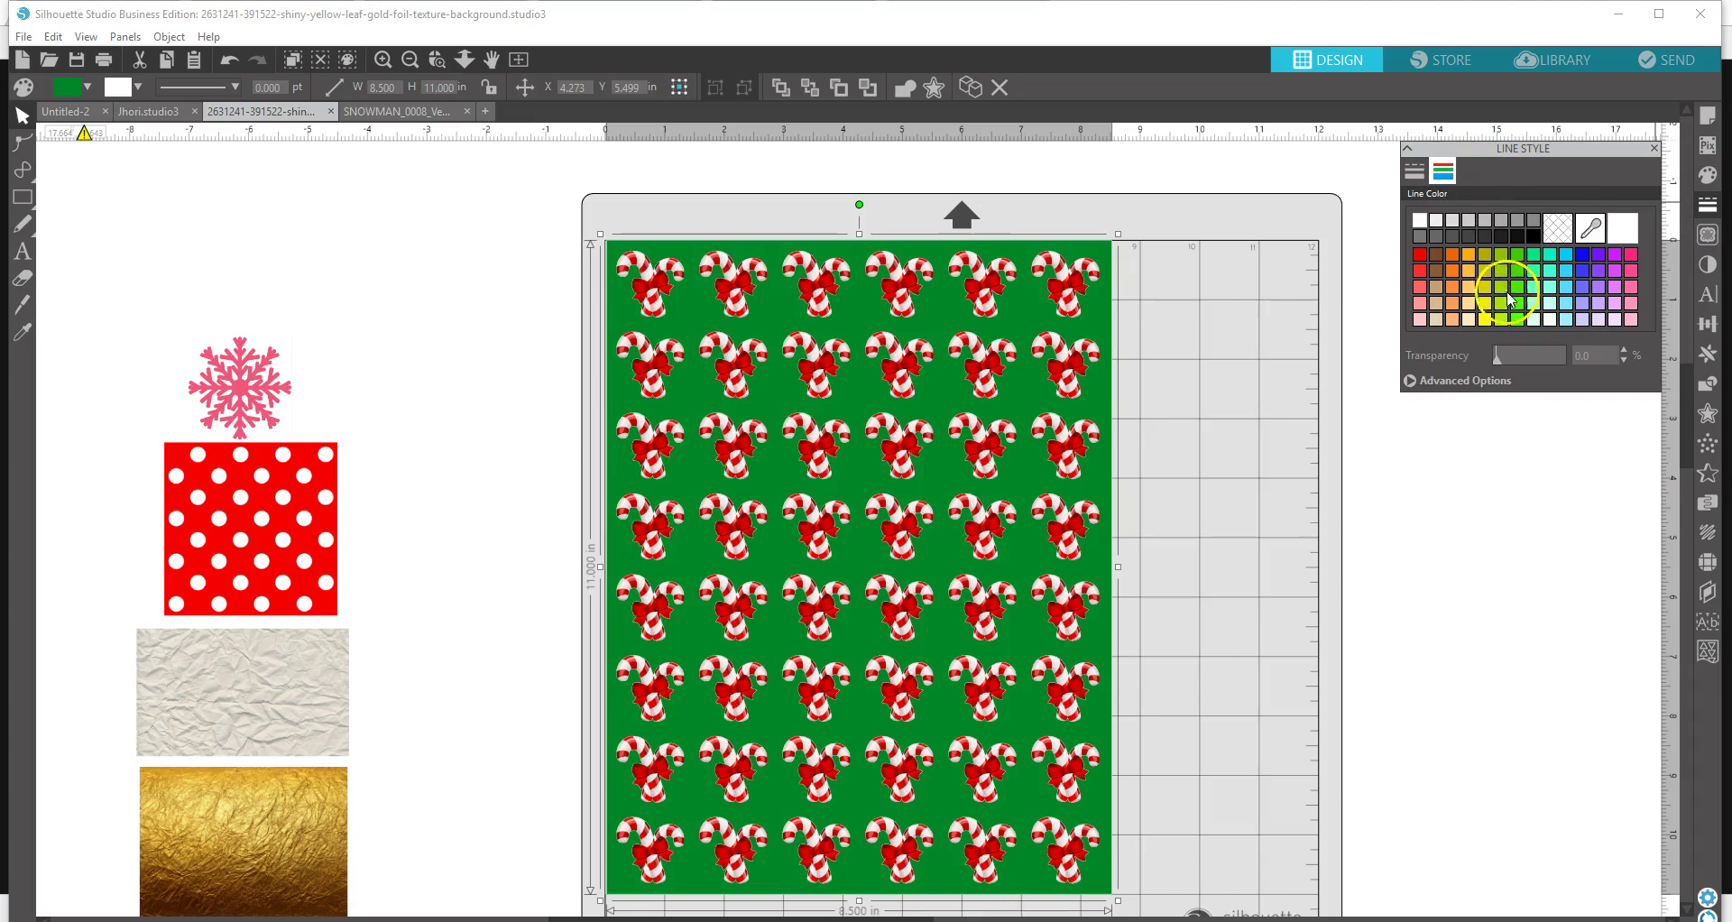
left_click(1477, 383)
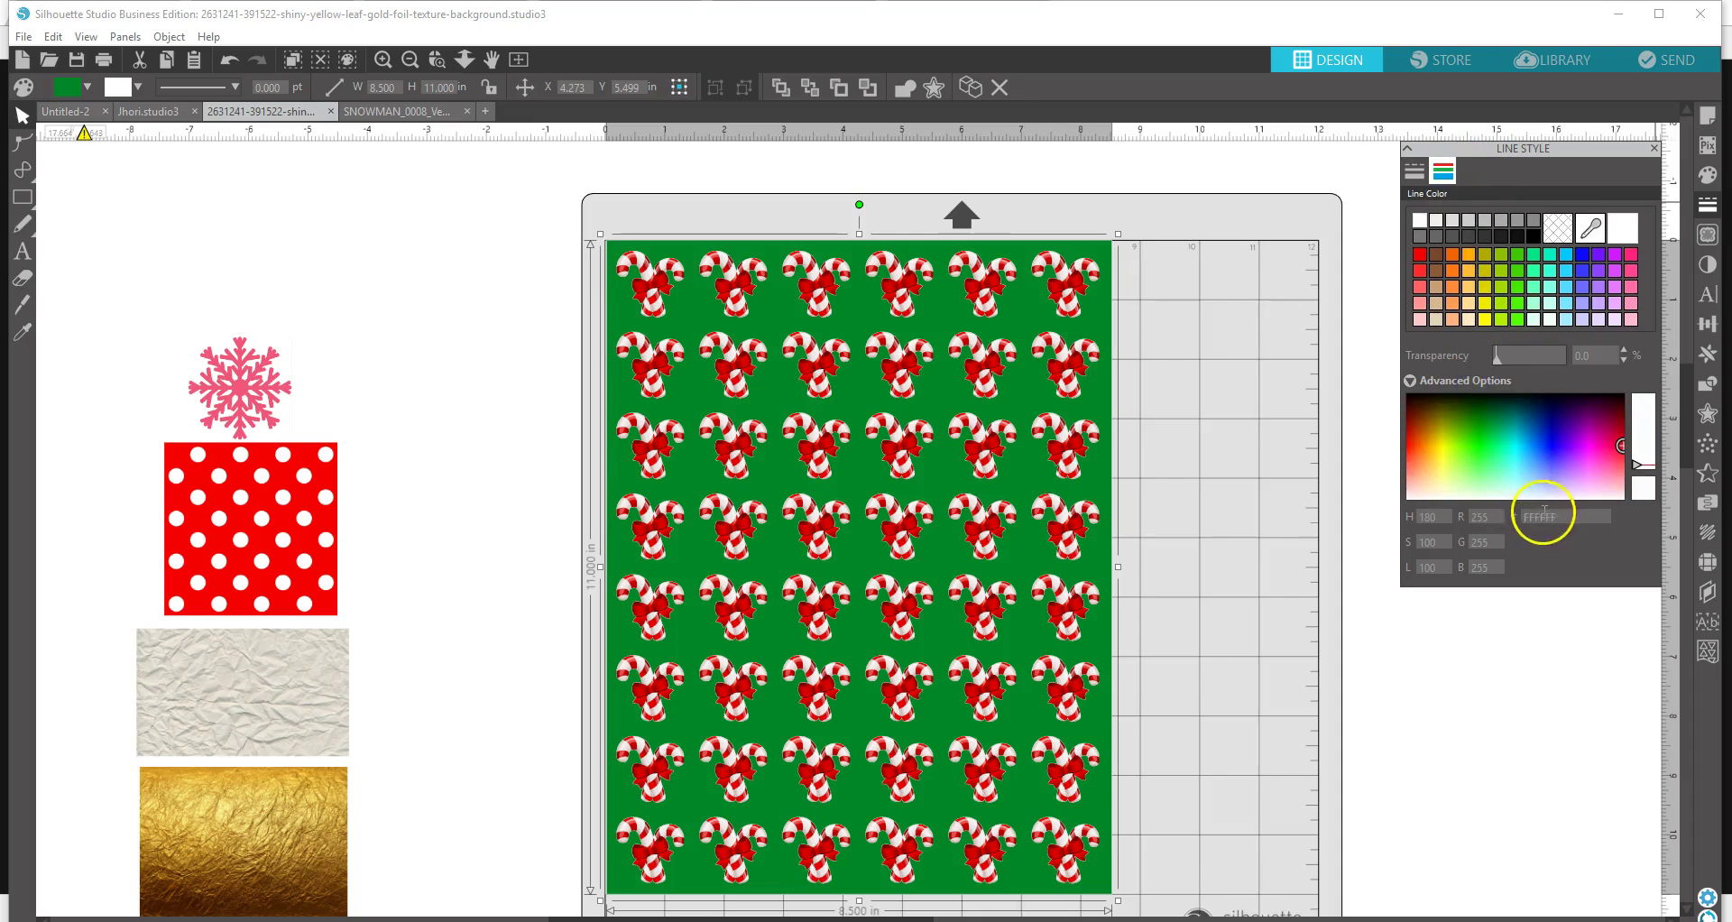
left_click_drag(1571, 520, 1515, 516)
right_click(1534, 521)
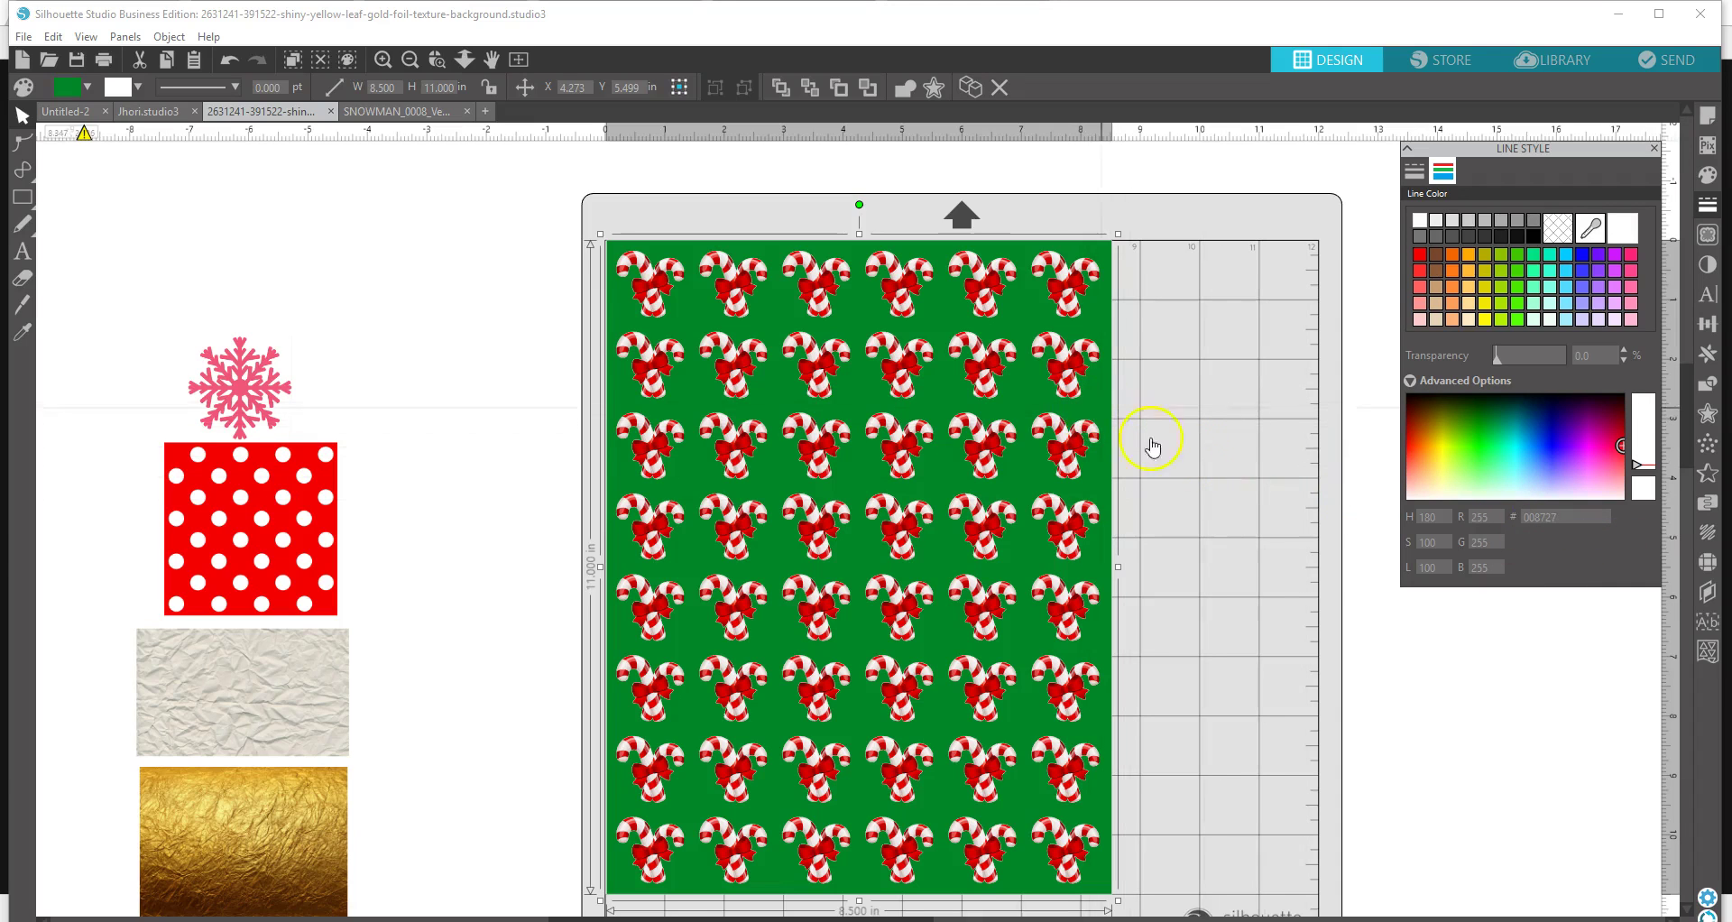
key("Return")
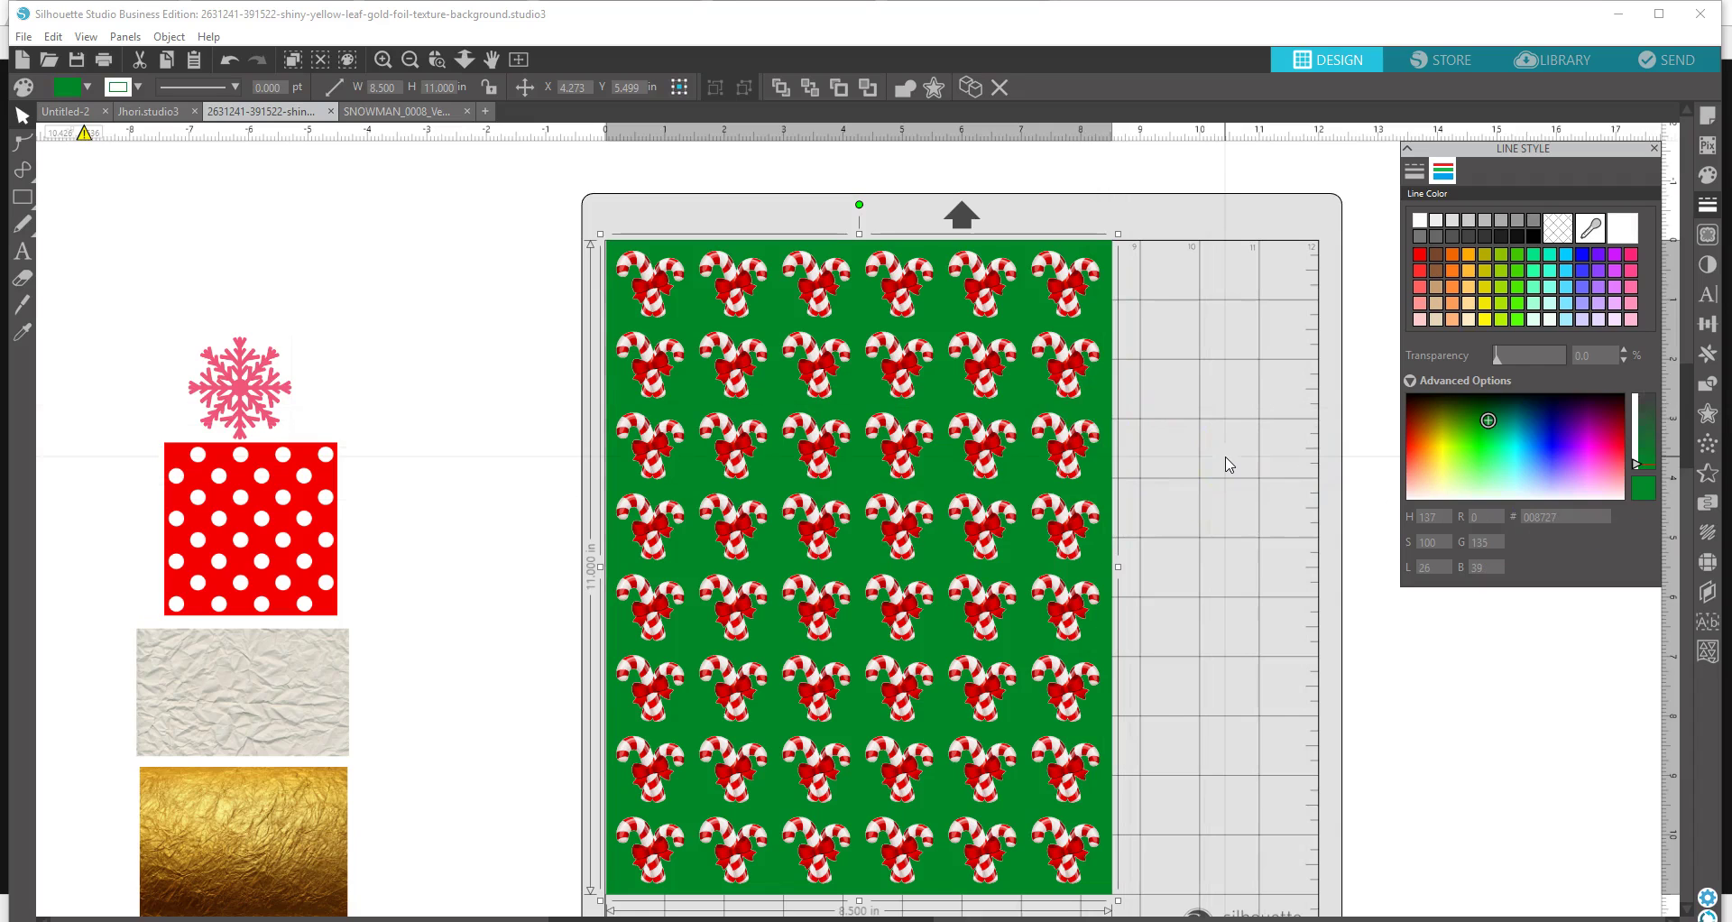
left_click(451, 293)
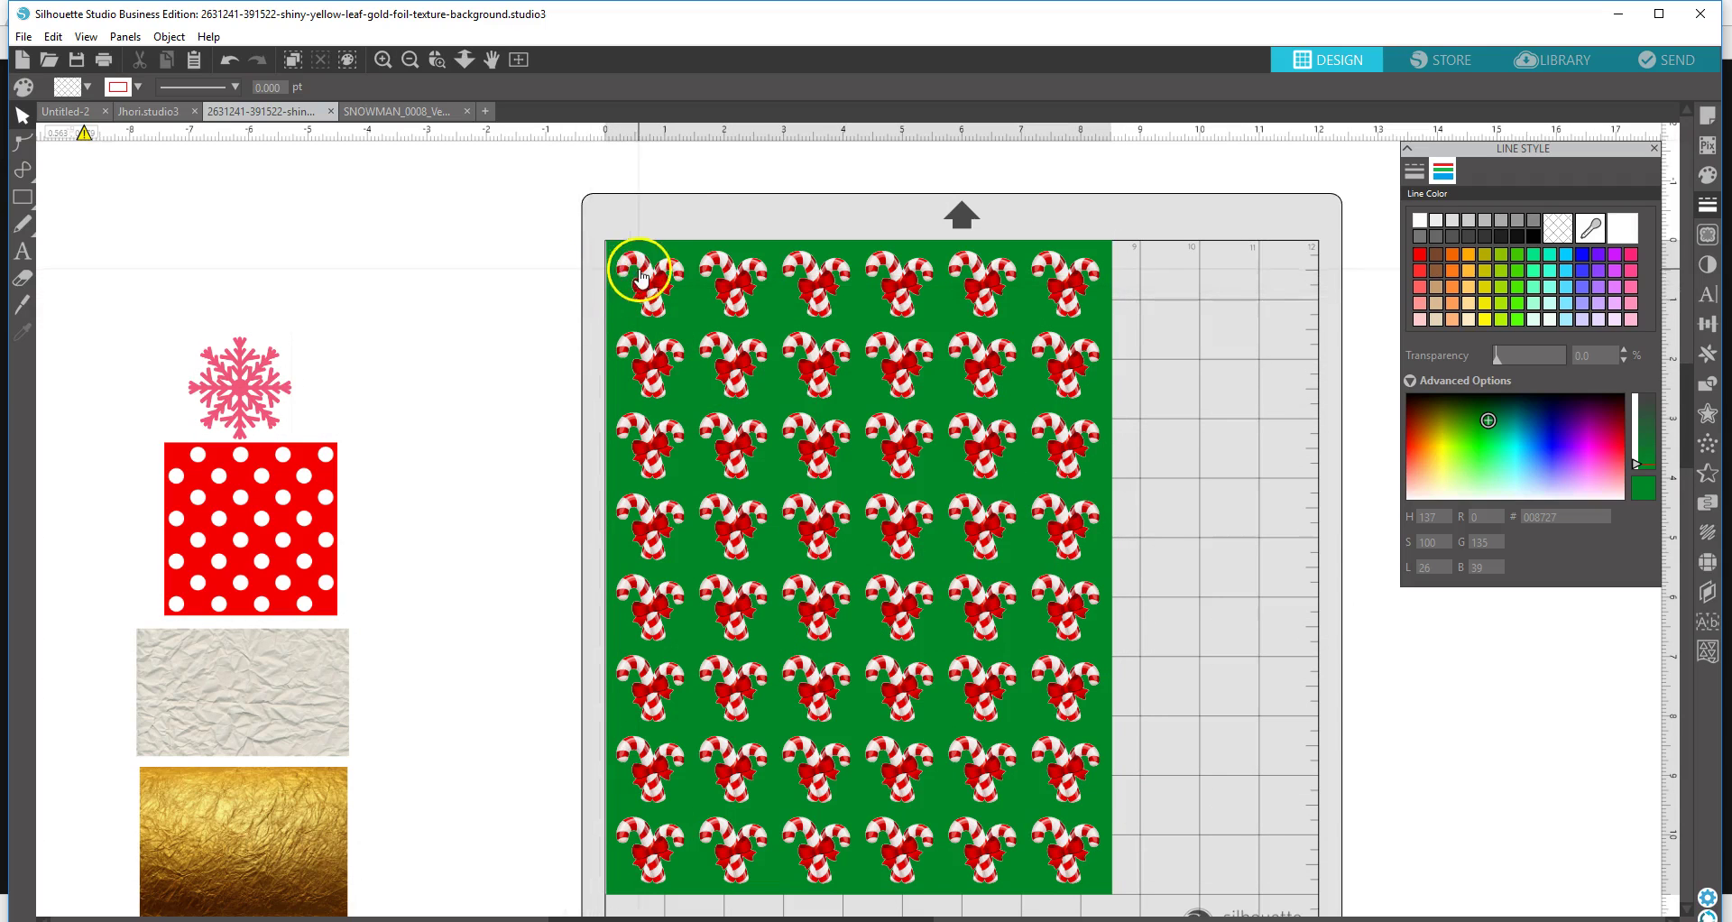
- Try to shift the second row of candy canes left over the green background, and undo the move
left_click(551, 331)
left_click_drag(550, 330, 1030, 379)
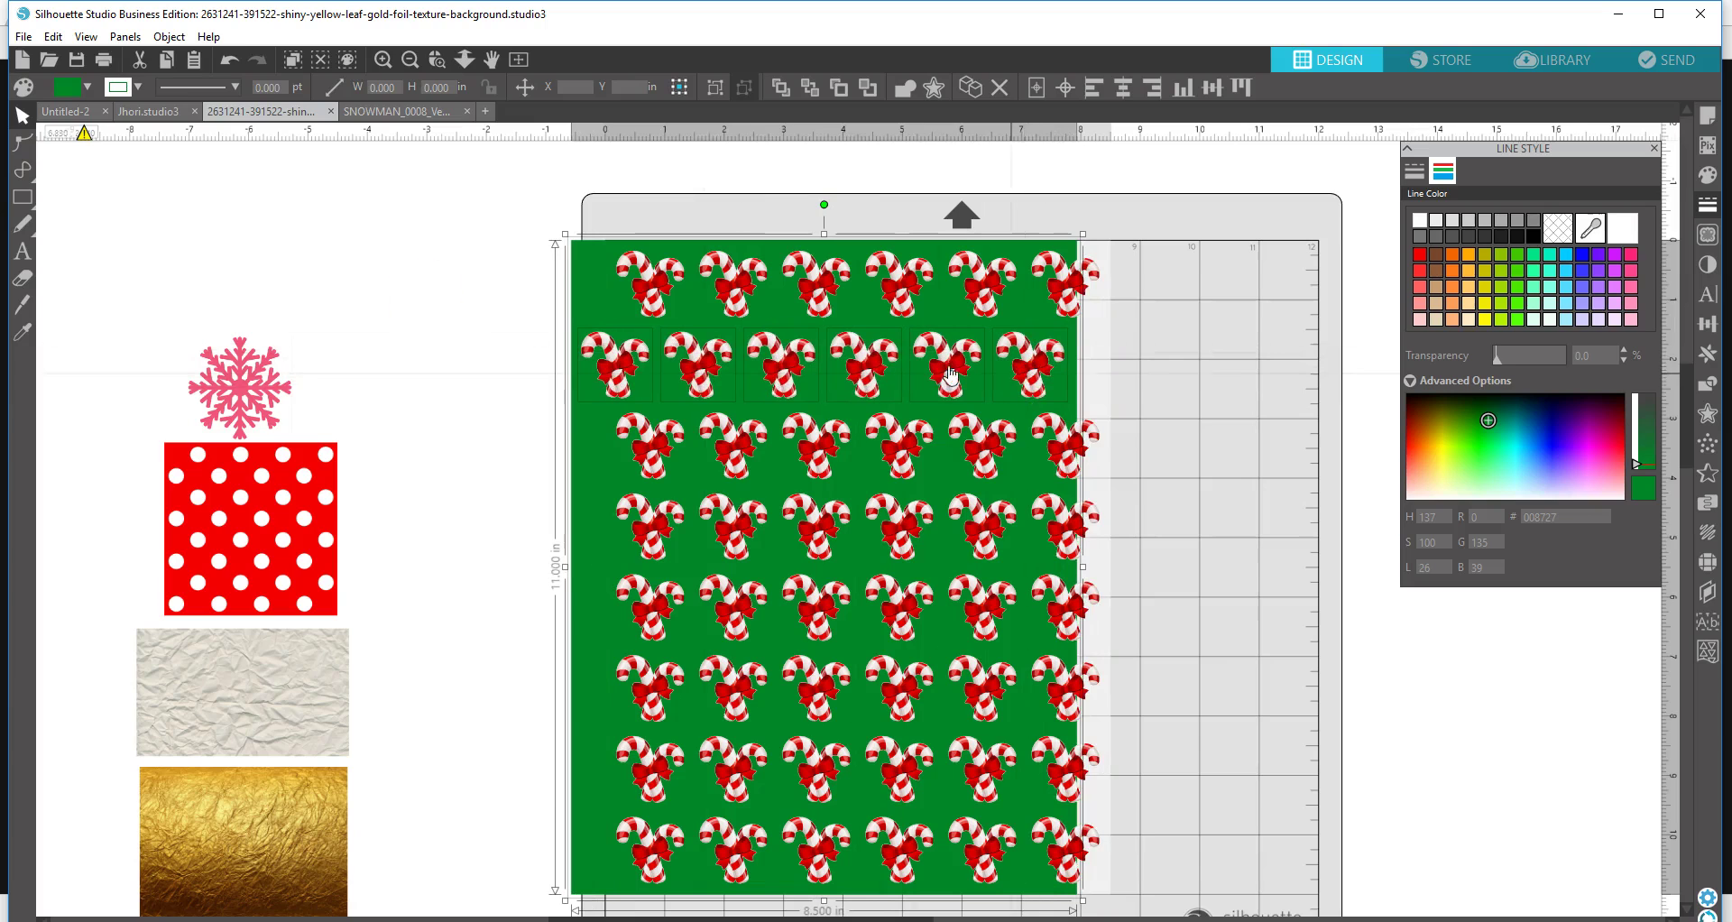
left_click(230, 61)
- Move the green background off to the right of the page and shift the second candy cane row left past the page edge
left_click_drag(560, 338, 1244, 343)
left_click(555, 336)
left_click_drag(582, 318, 1037, 391)
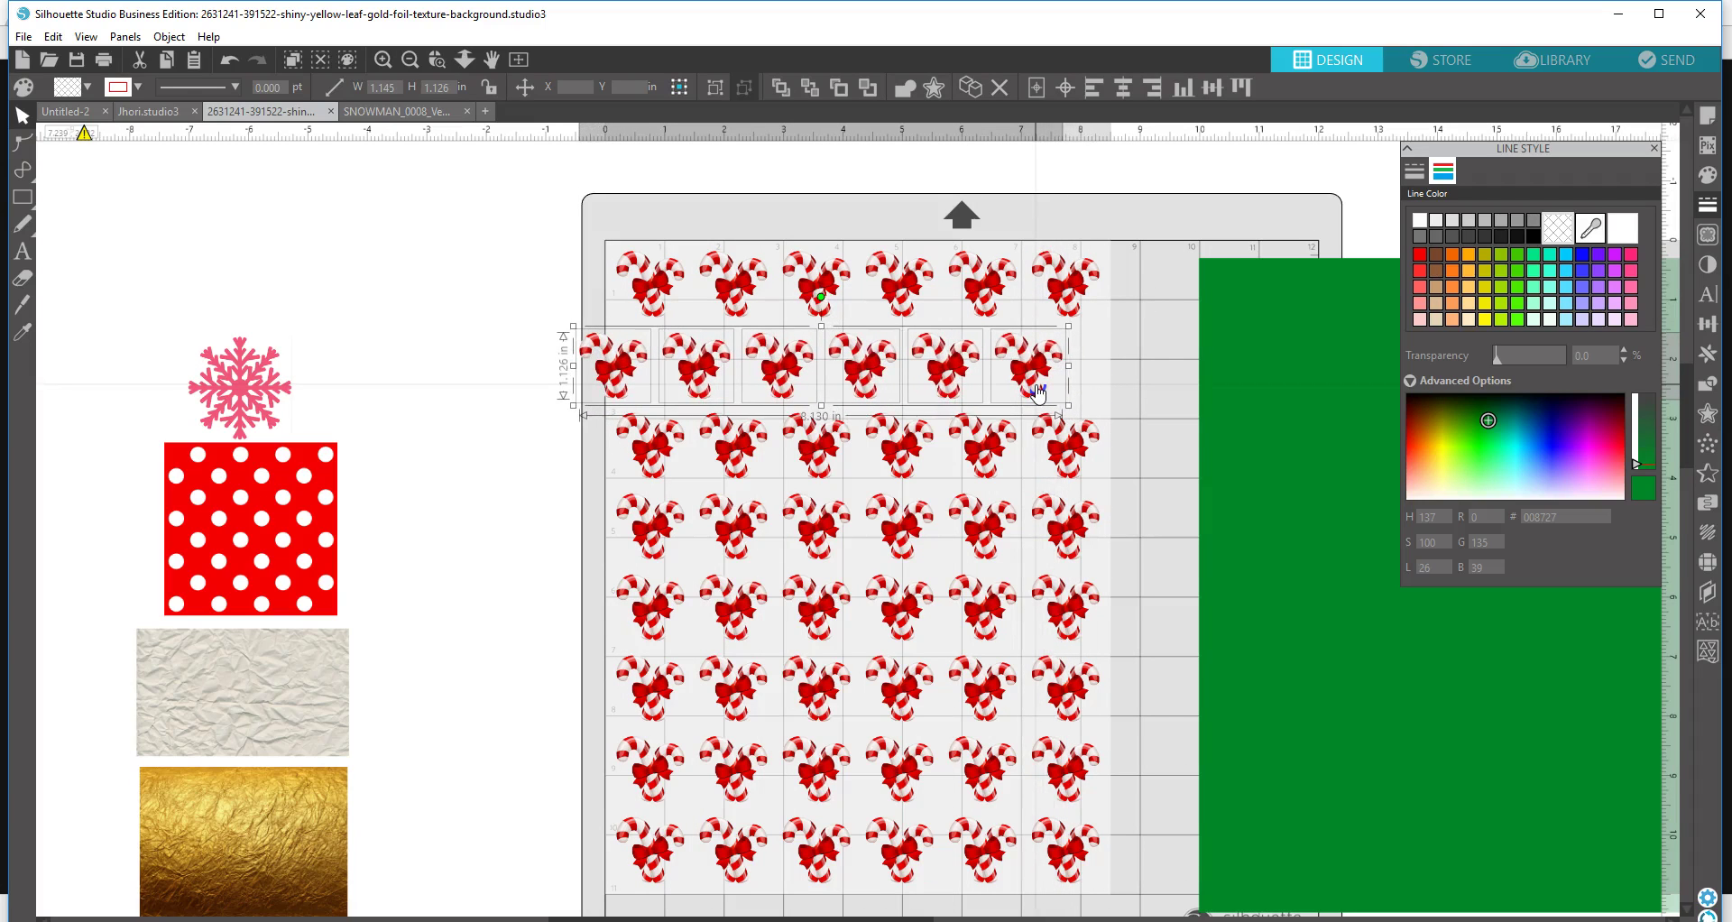
left_click_drag(1036, 391, 1036, 391)
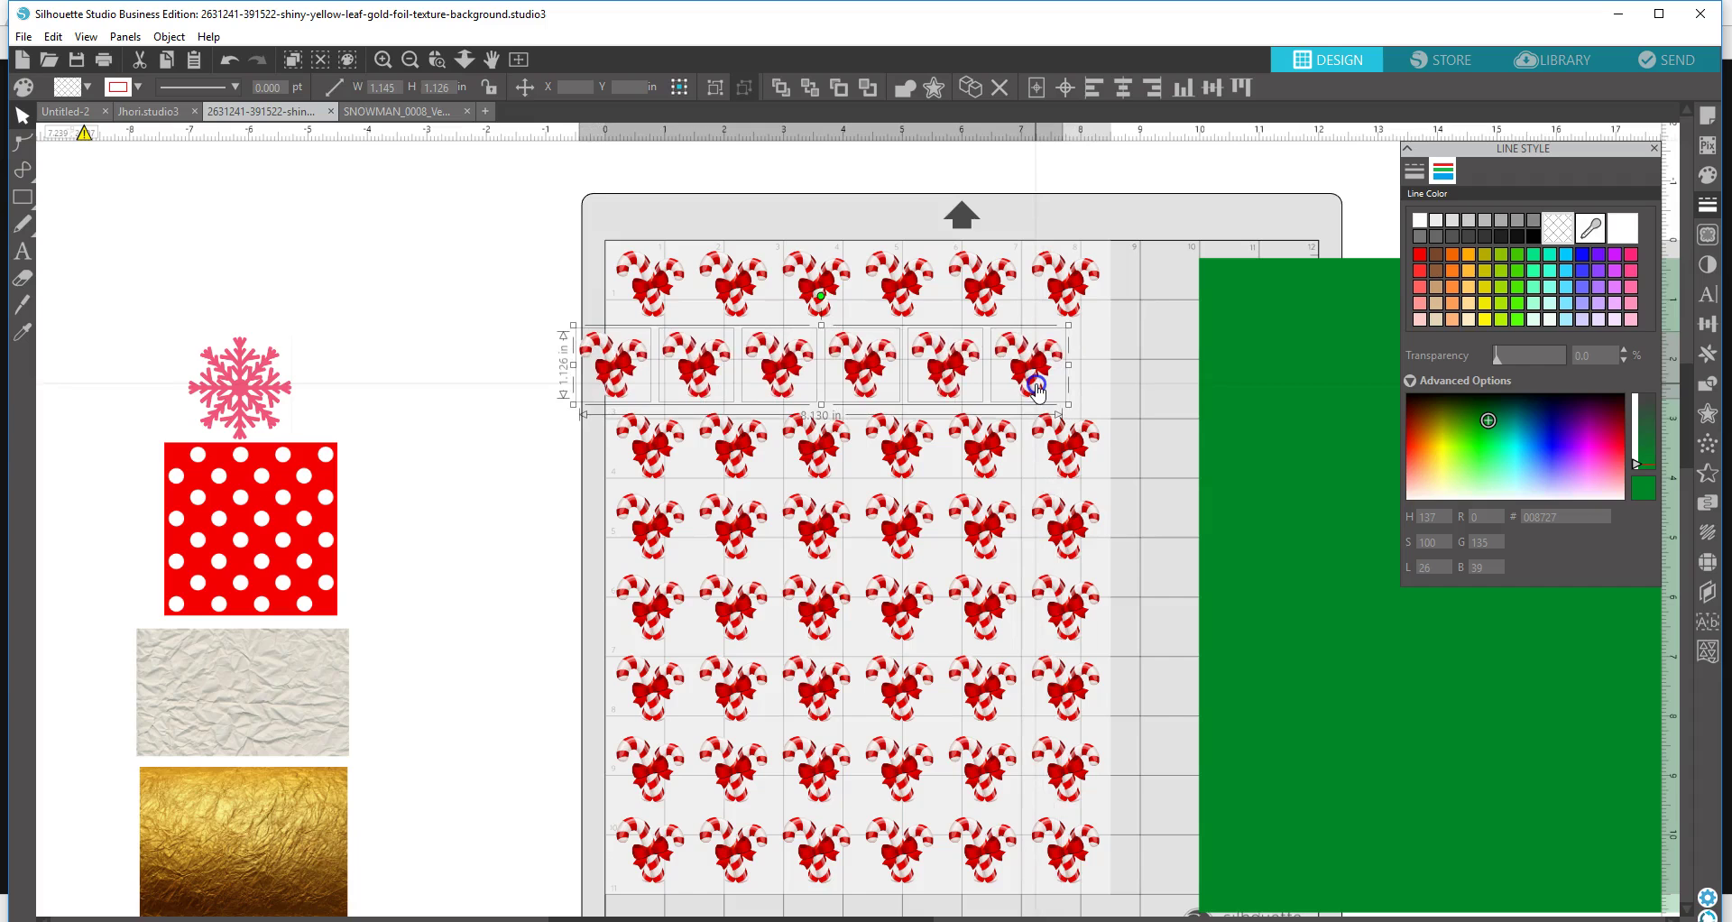
- Shift the fourth row of candy canes right by about half an inch, past the page's right edge
left_click_drag(537, 474, 1101, 556)
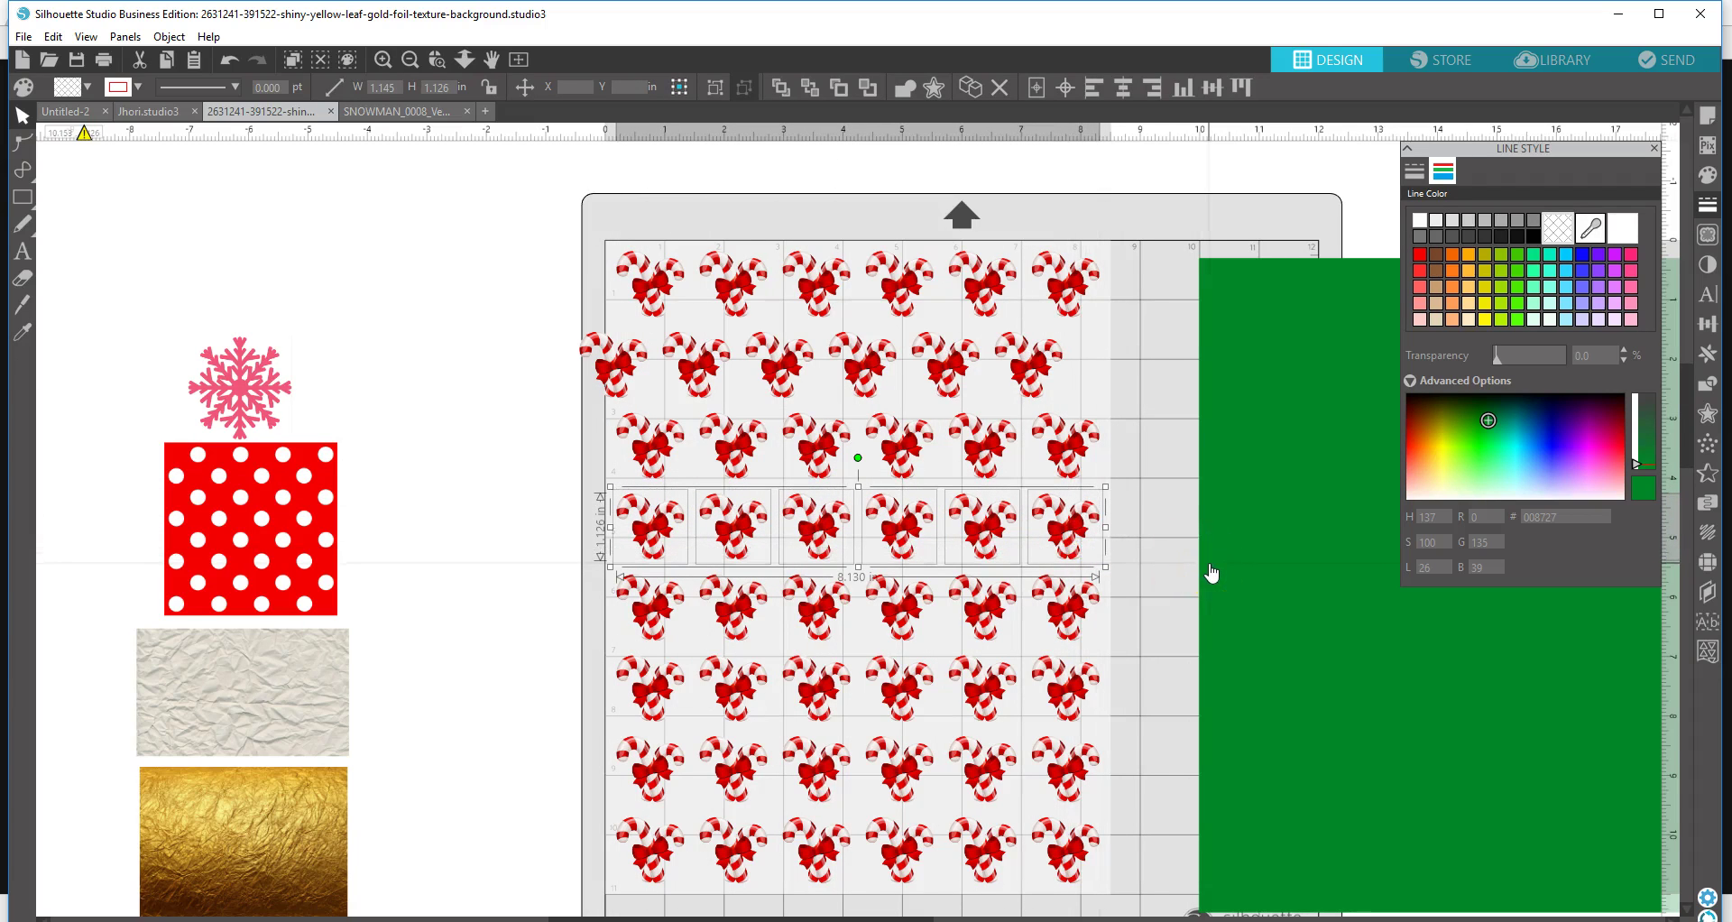
left_click_drag(1053, 519, 1080, 518)
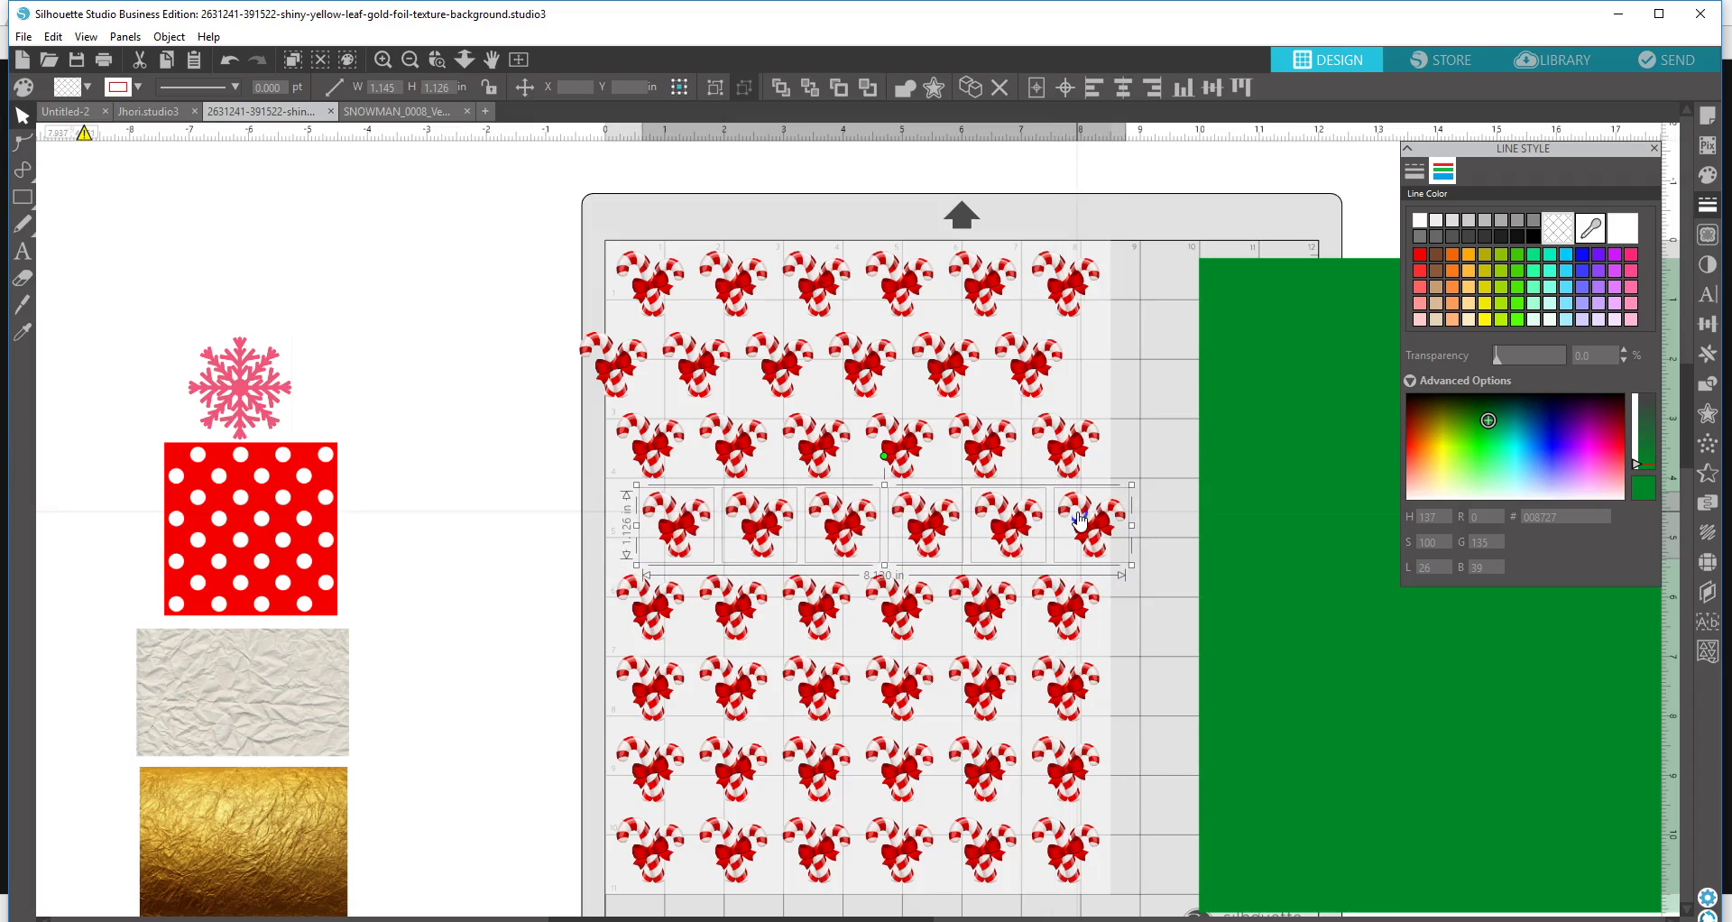
left_click_drag(1080, 518, 1079, 518)
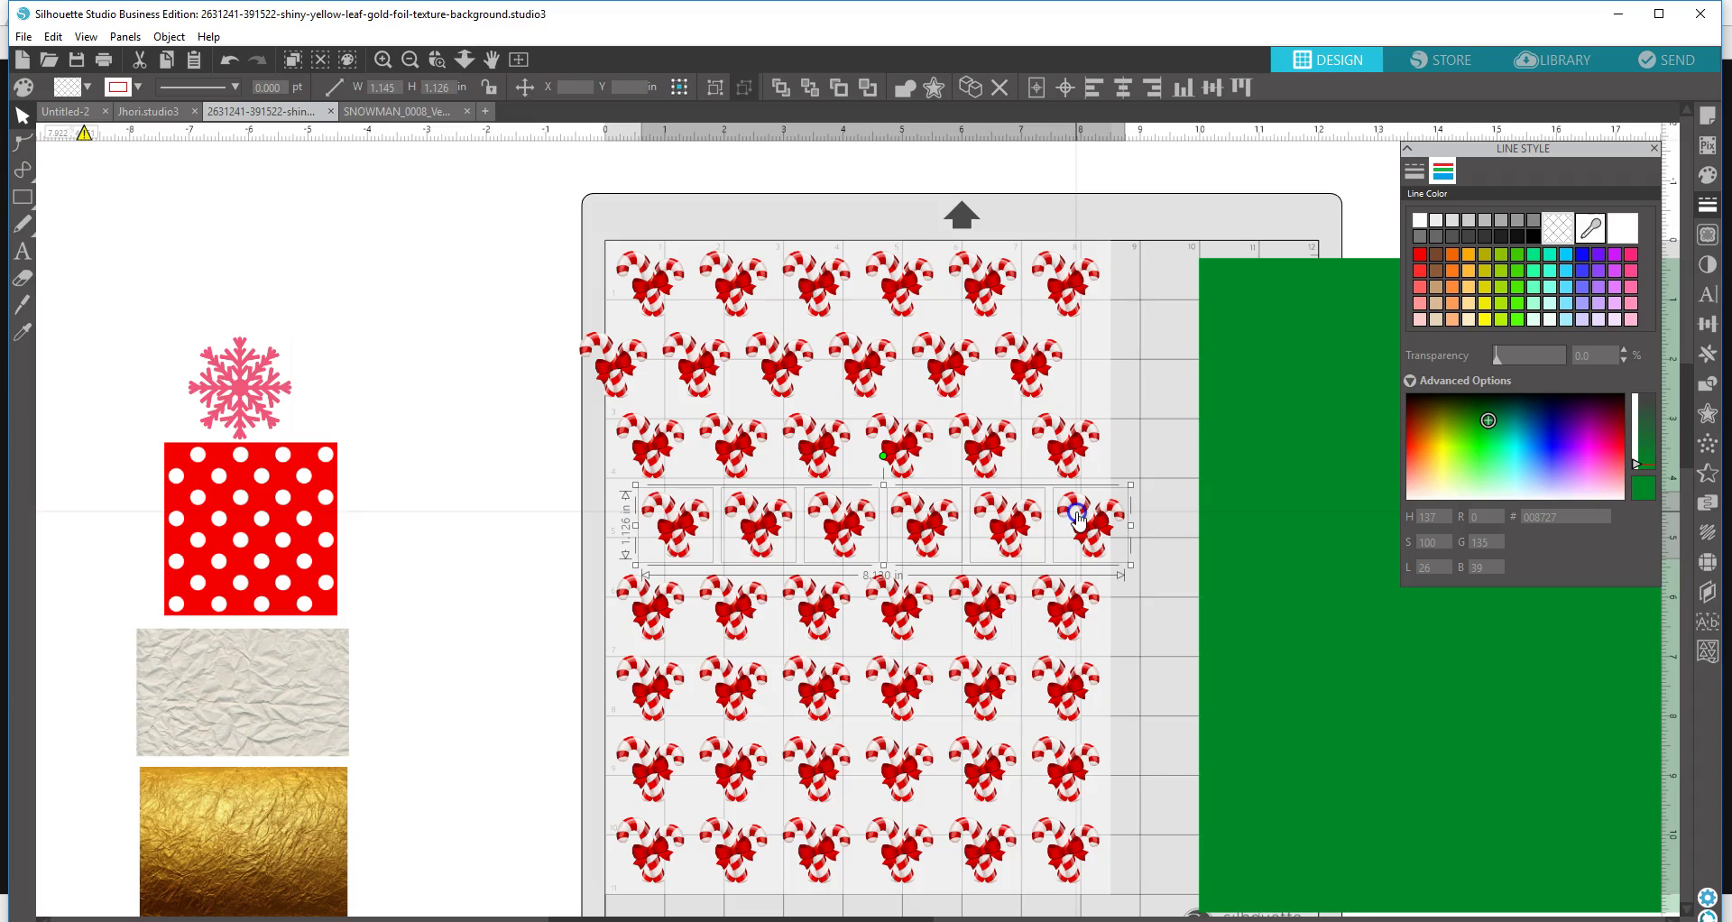
left_click_drag(1078, 519, 1083, 519)
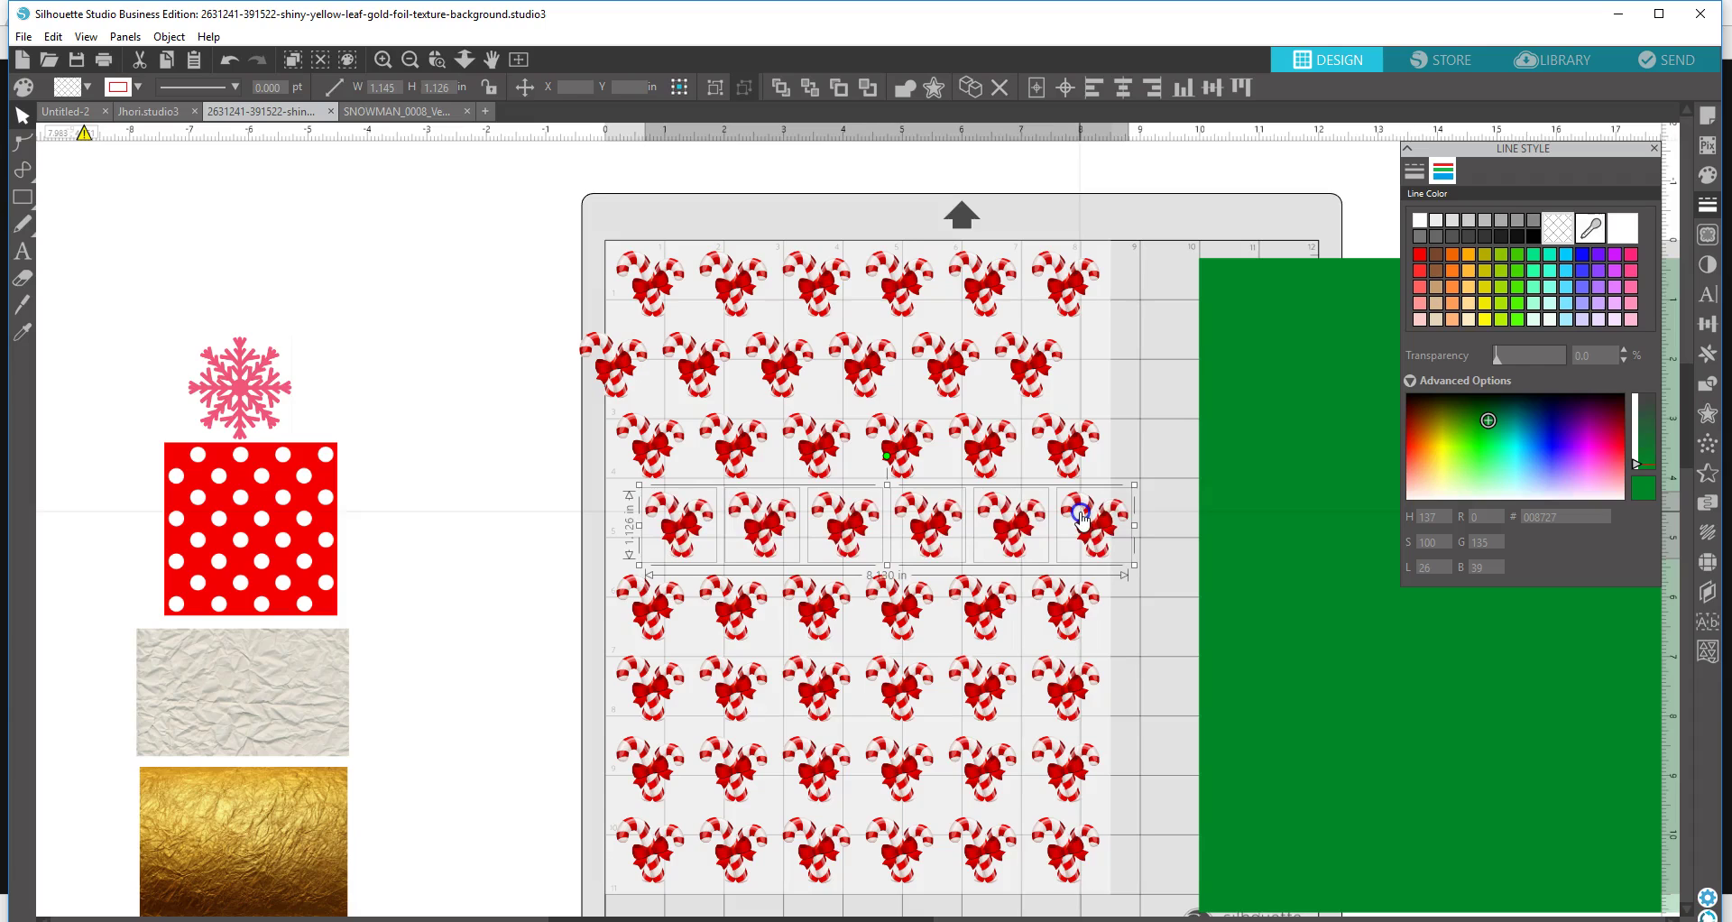
left_click_drag(1082, 519, 1082, 520)
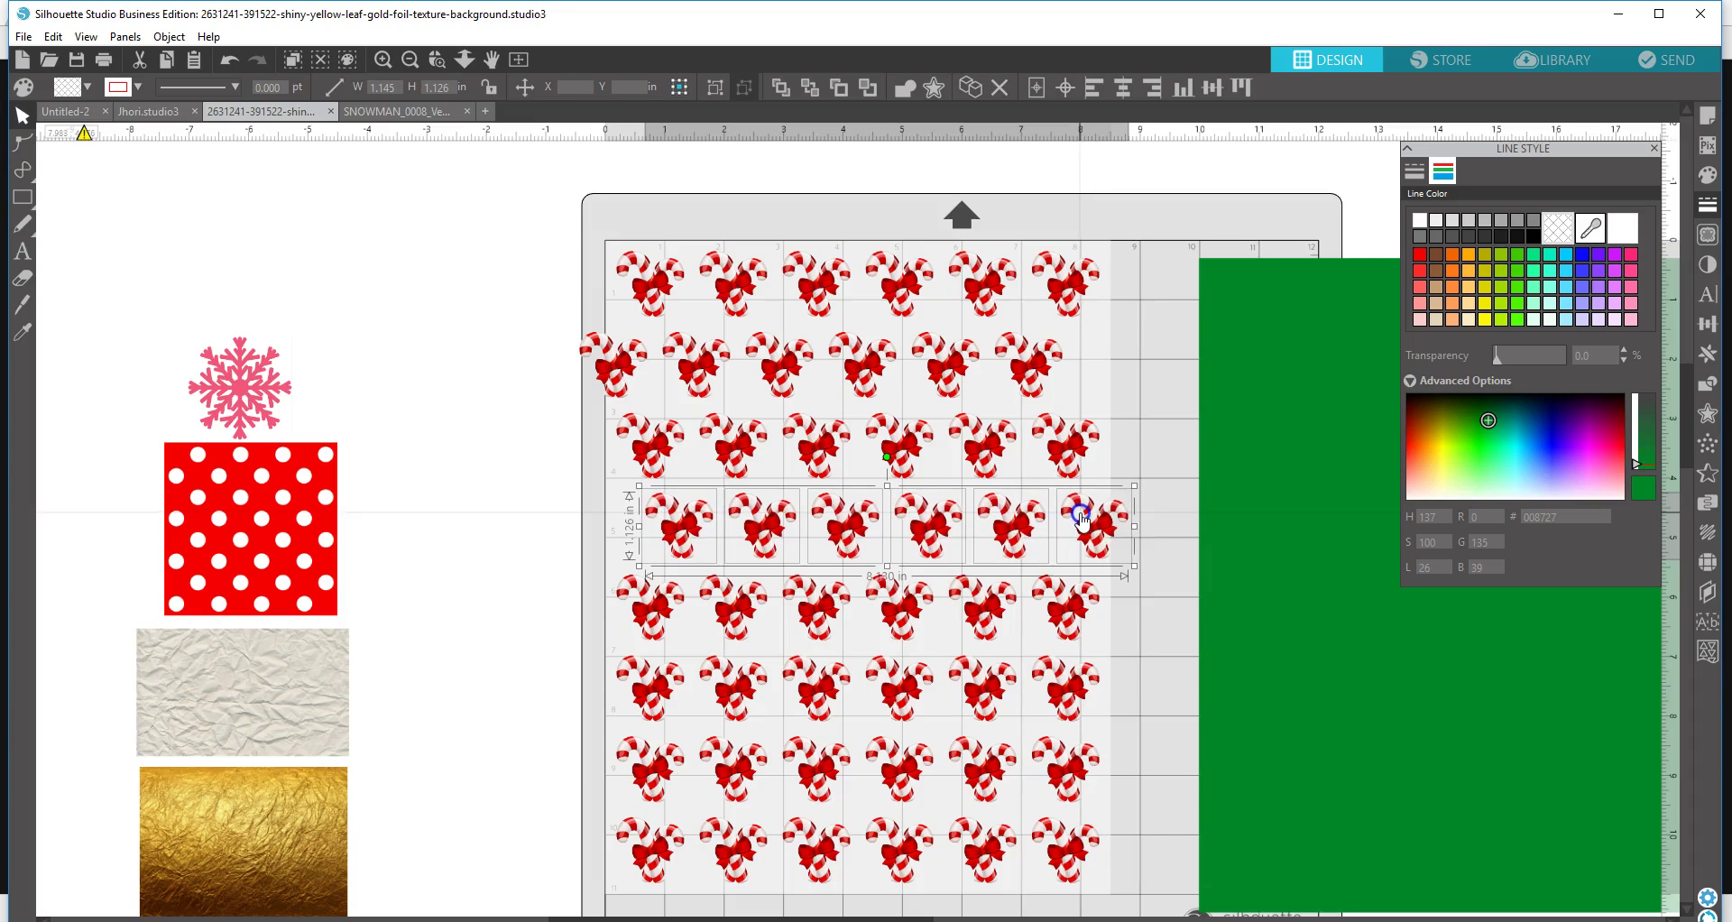
- Shift the fifth candy cane row left past the page edge and the seventh row right past the opposite page edge
left_click_drag(573, 316, 1049, 397)
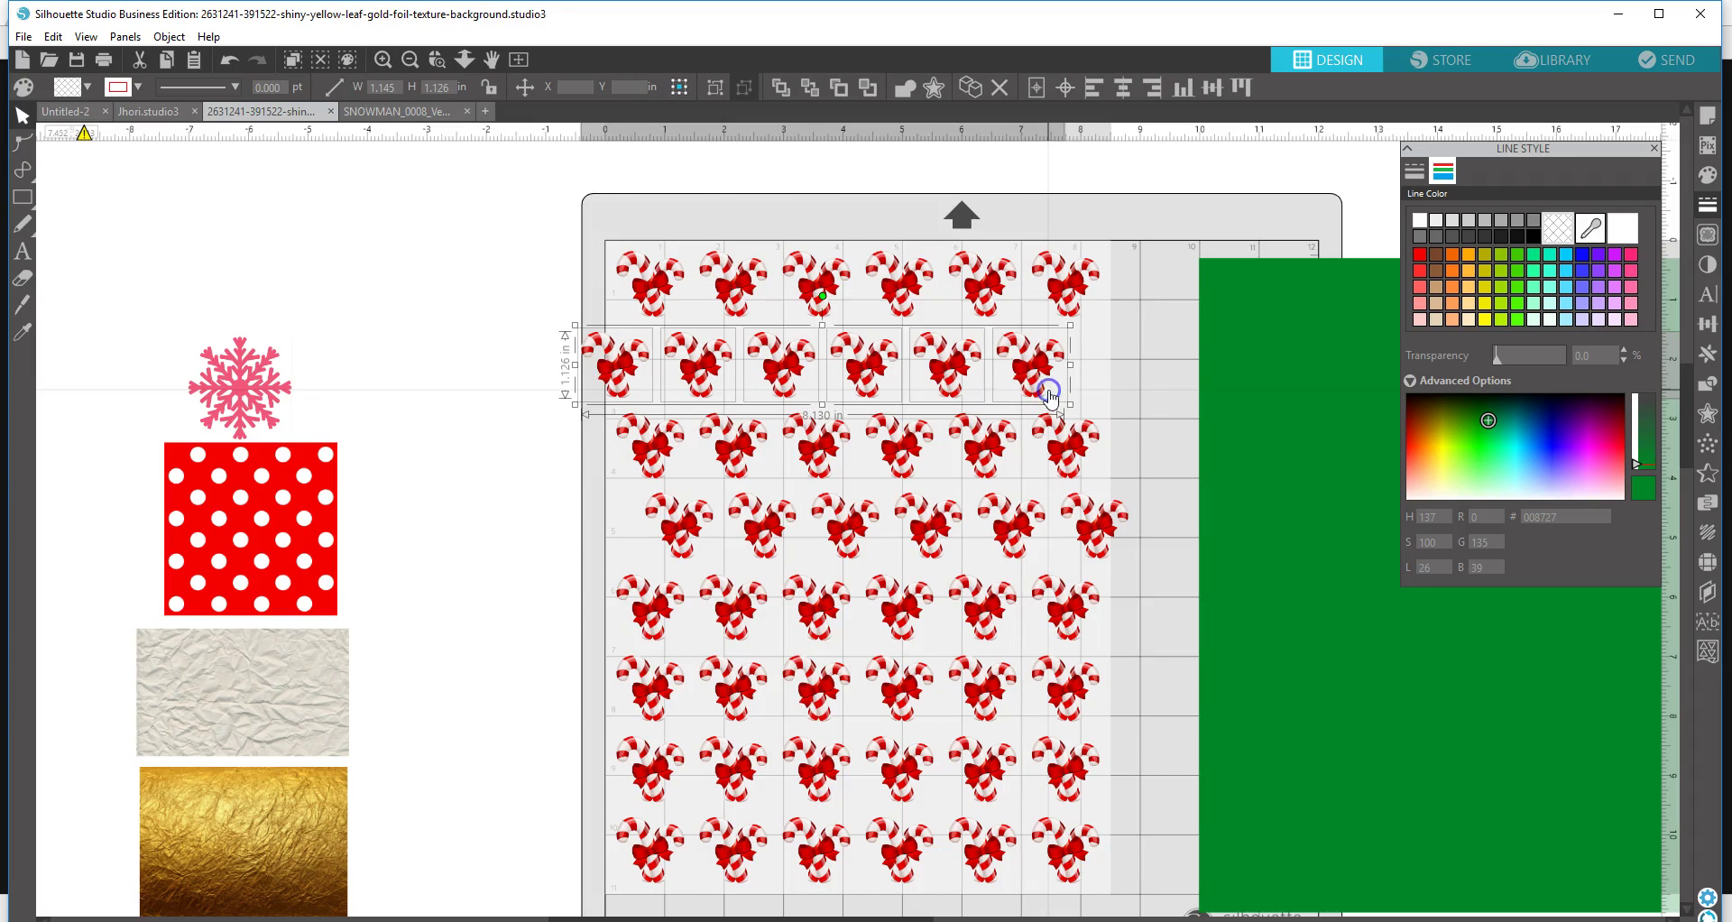
left_click(566, 564)
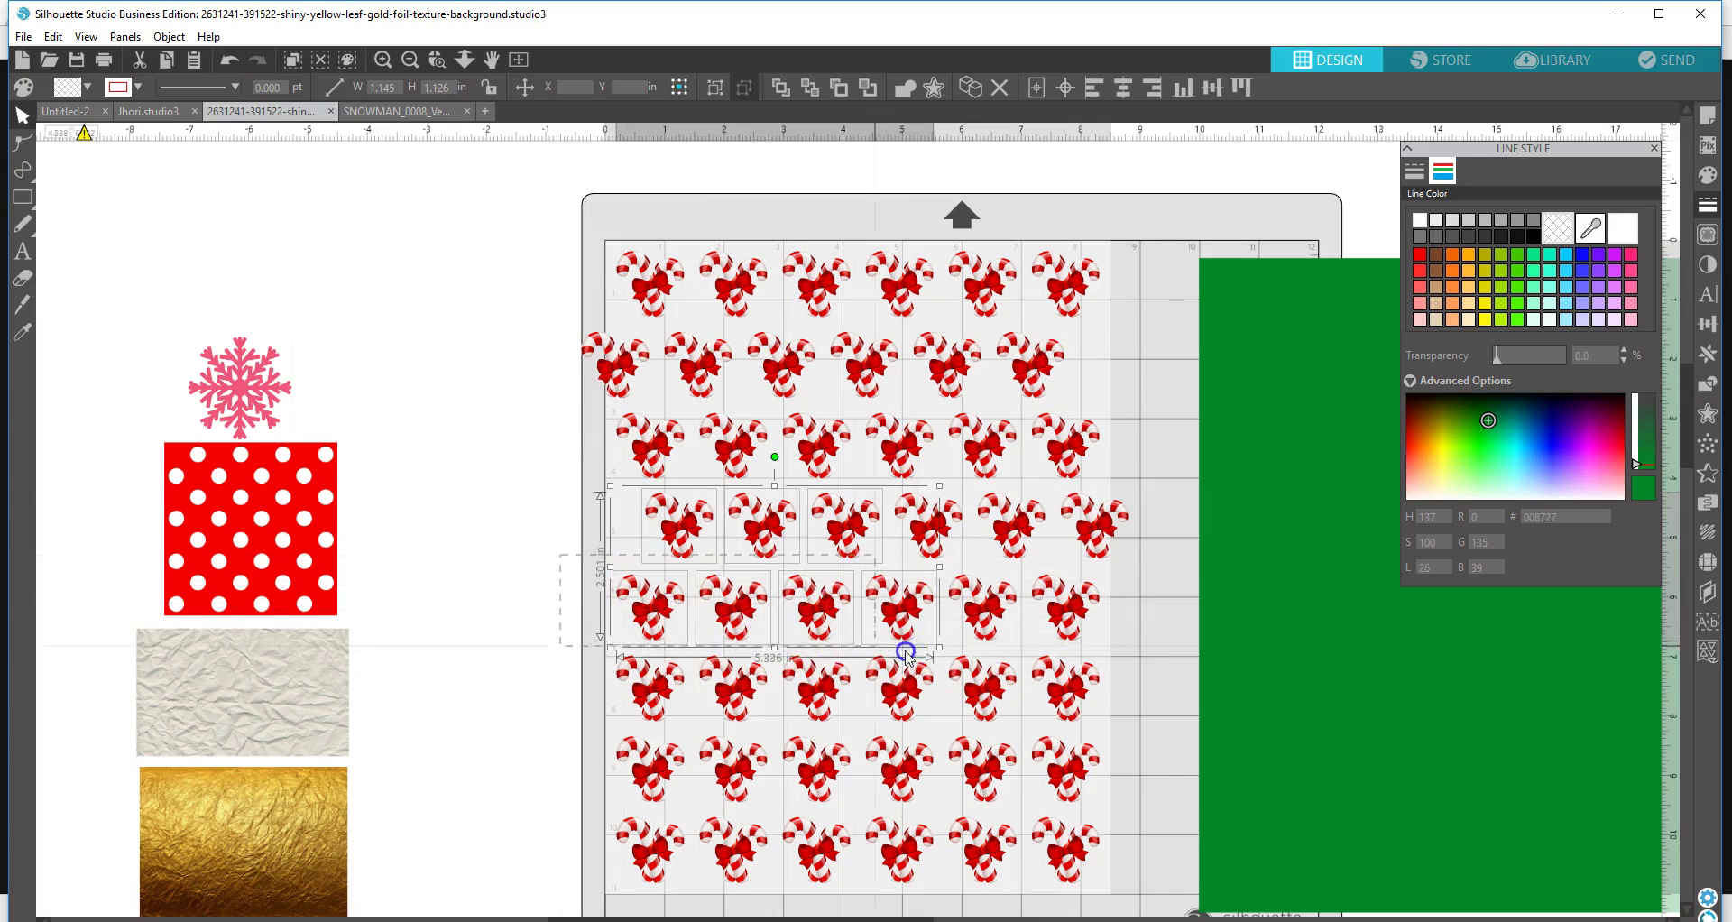
left_click_drag(532, 582, 1044, 628)
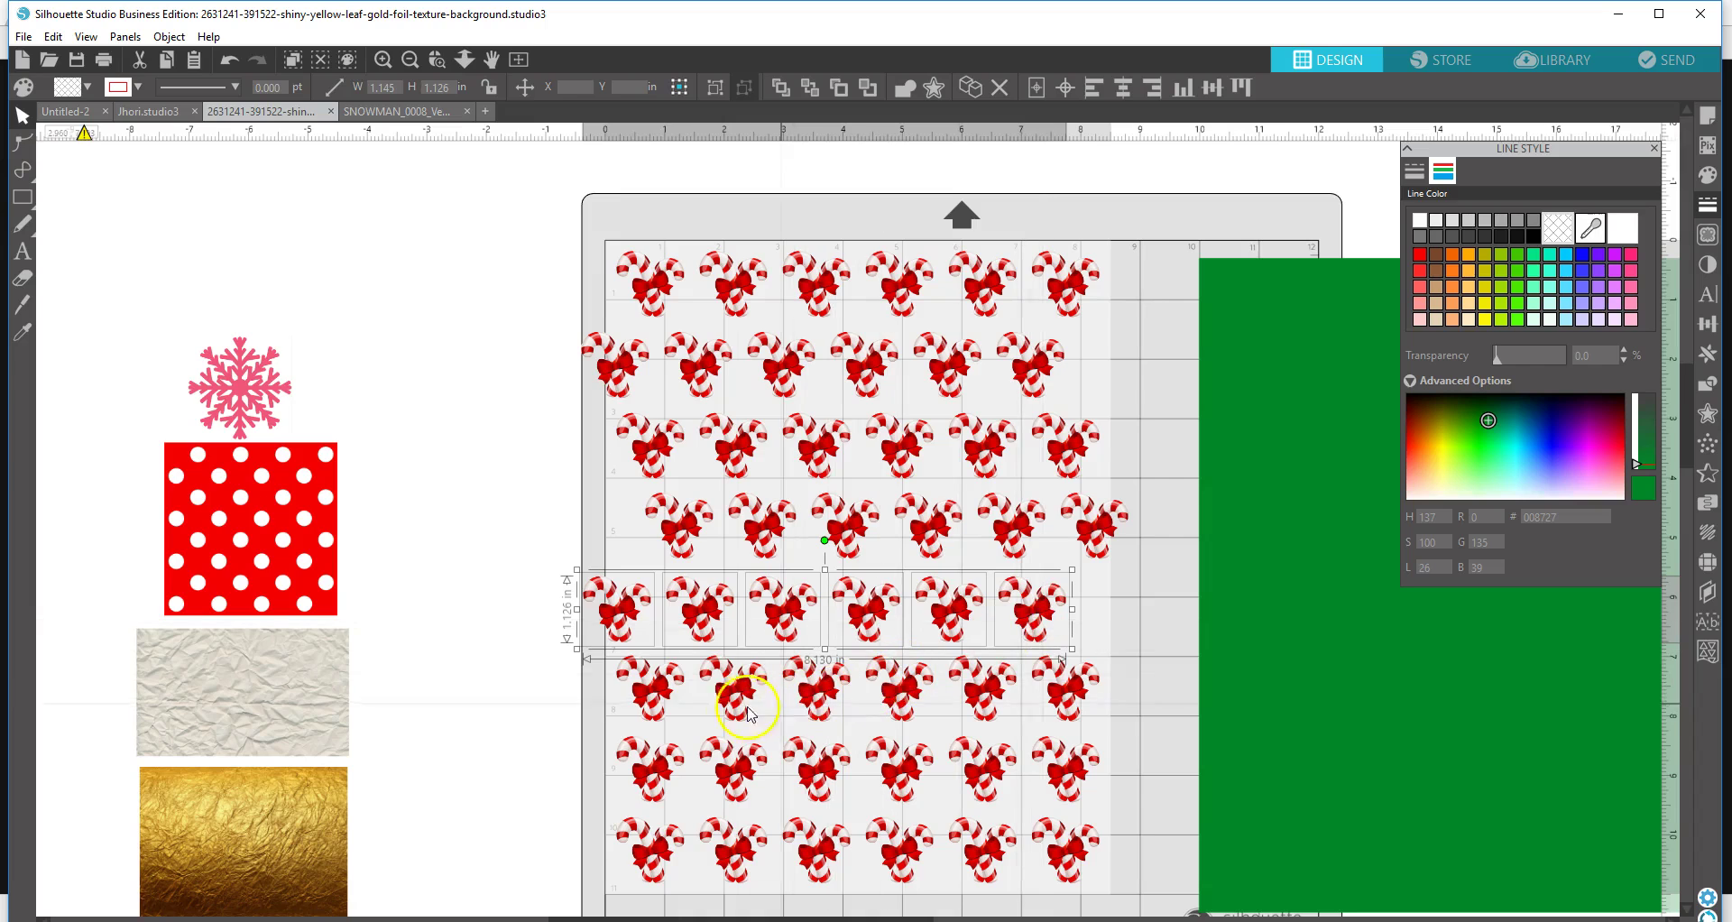
left_click_drag(568, 731, 1106, 799)
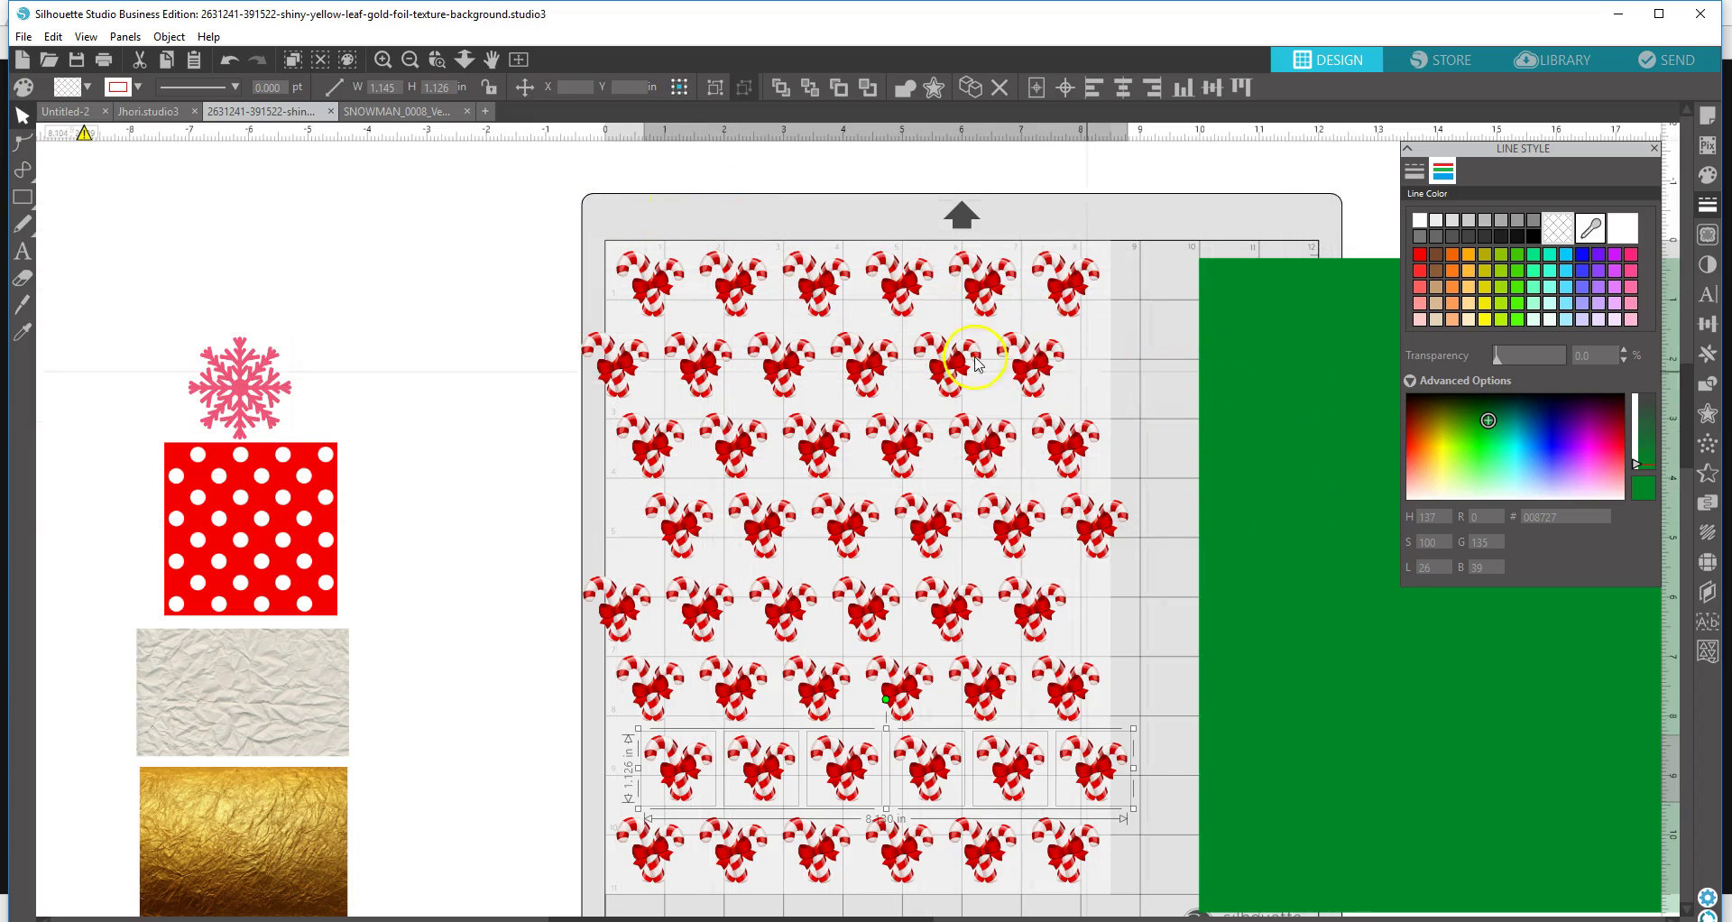
- Select all candy cane rows, scale the pattern down to about 8.07 inches wide, and reposition it within the page
left_click_drag(481, 202, 1136, 911)
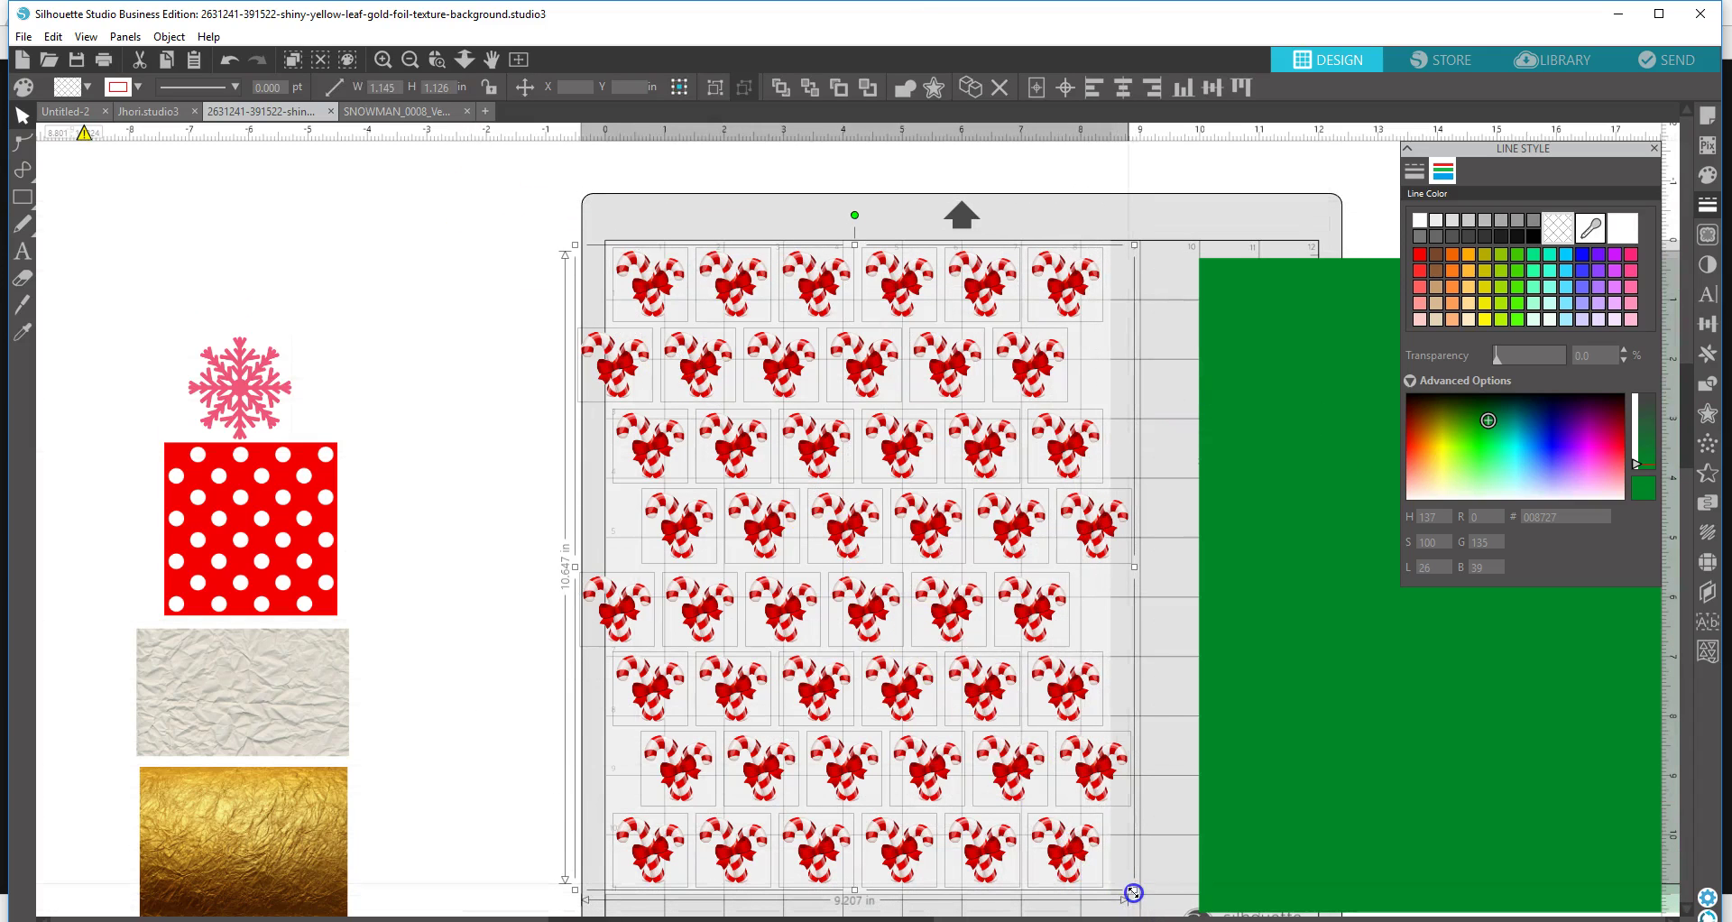
left_click_drag(1129, 891, 1088, 859)
left_click_drag(866, 636, 918, 666)
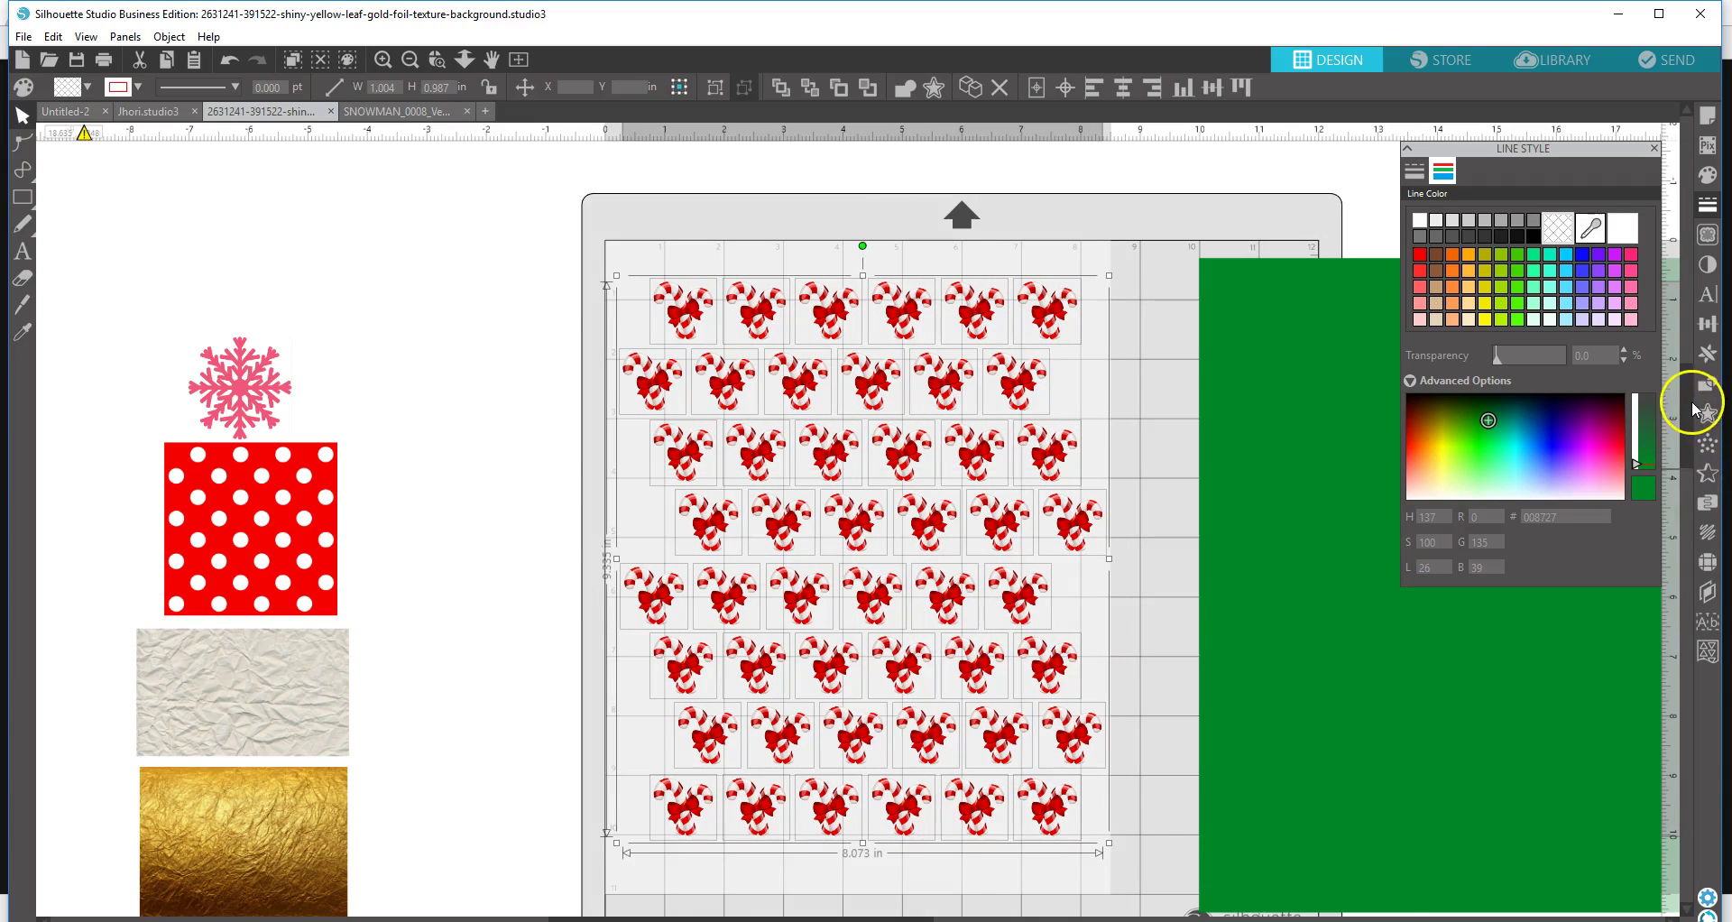
- Try to space all the selected candy canes evenly in the vertical direction, and undo the spacing
left_click(1708, 325)
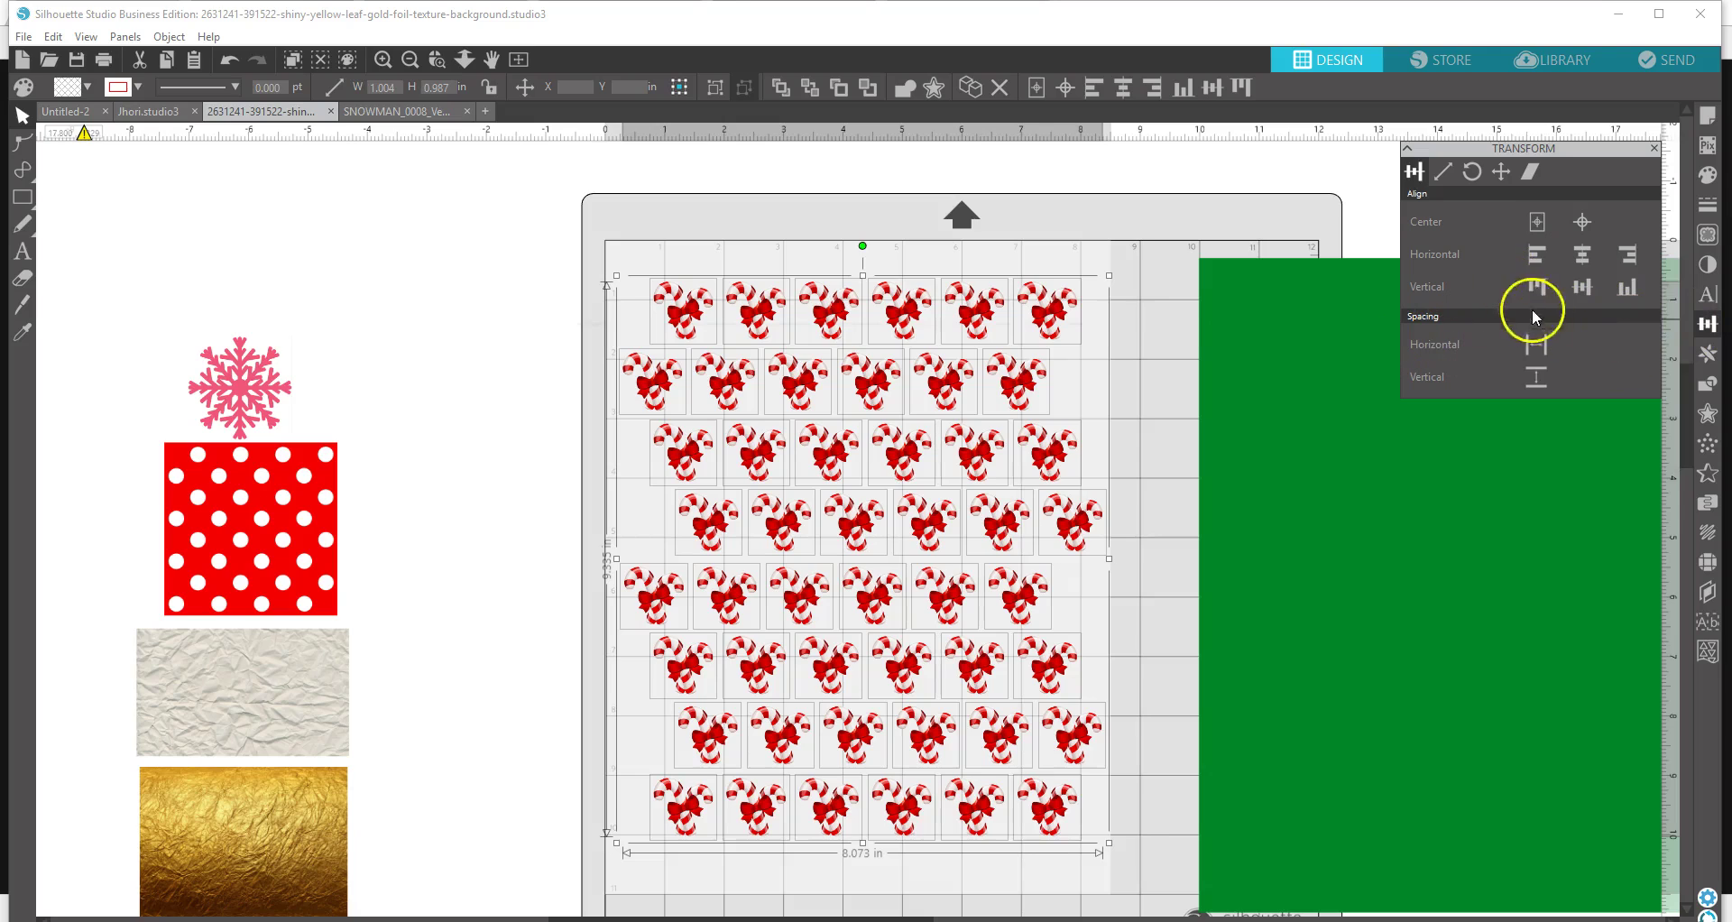
left_click(1533, 377)
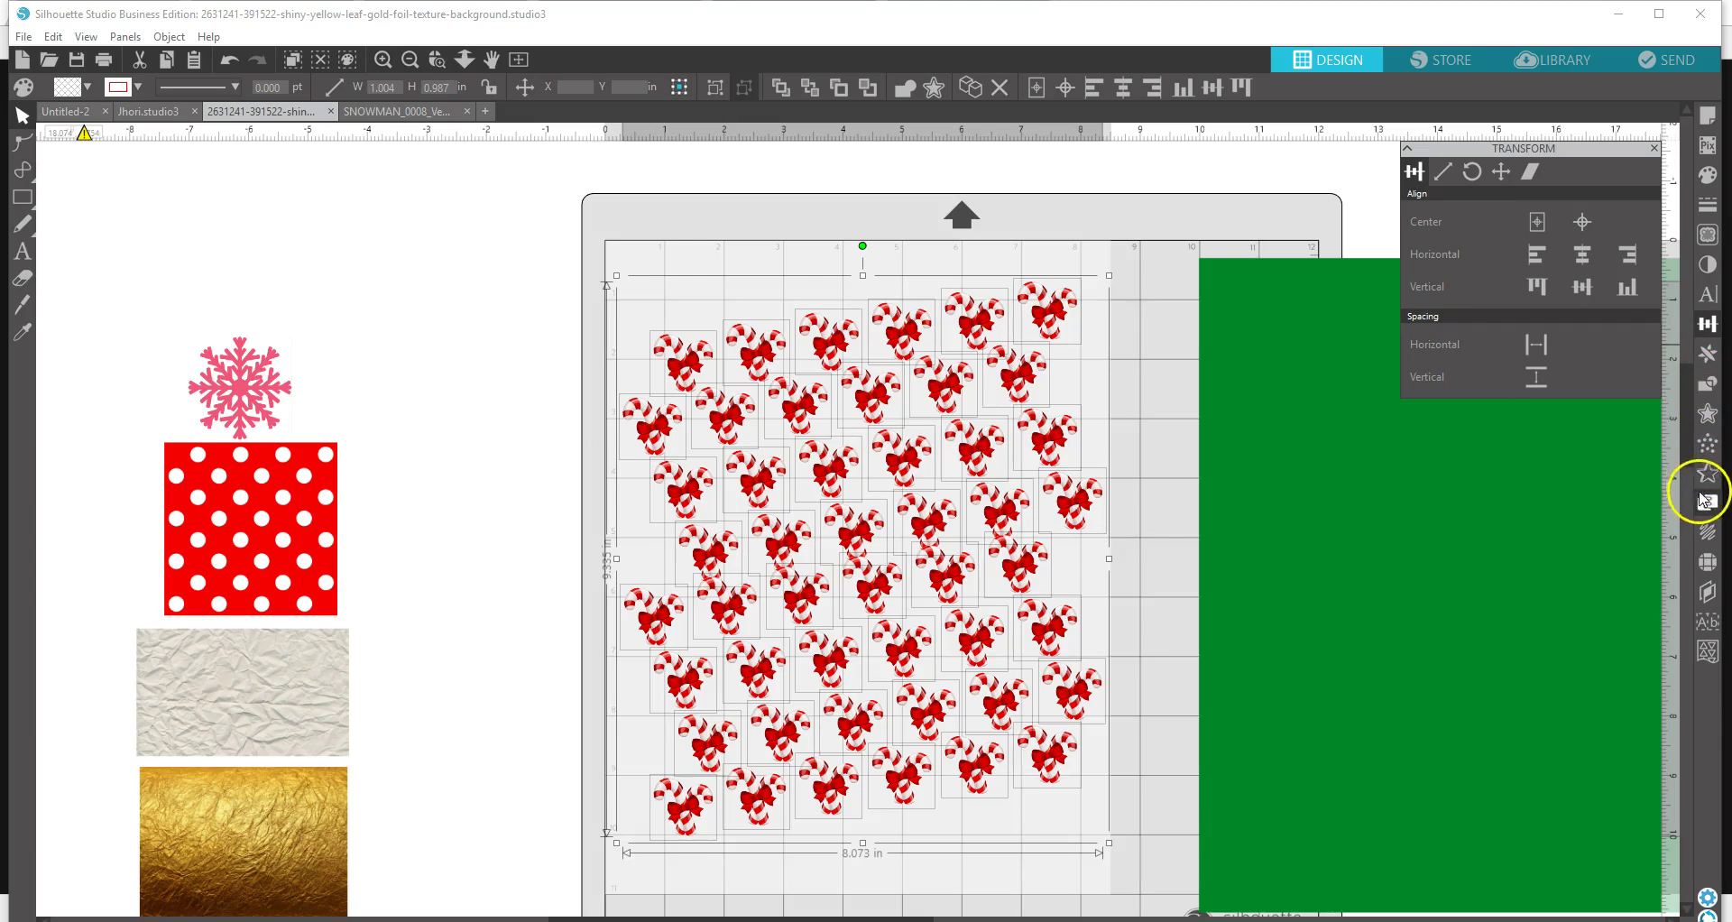
left_click(1706, 326)
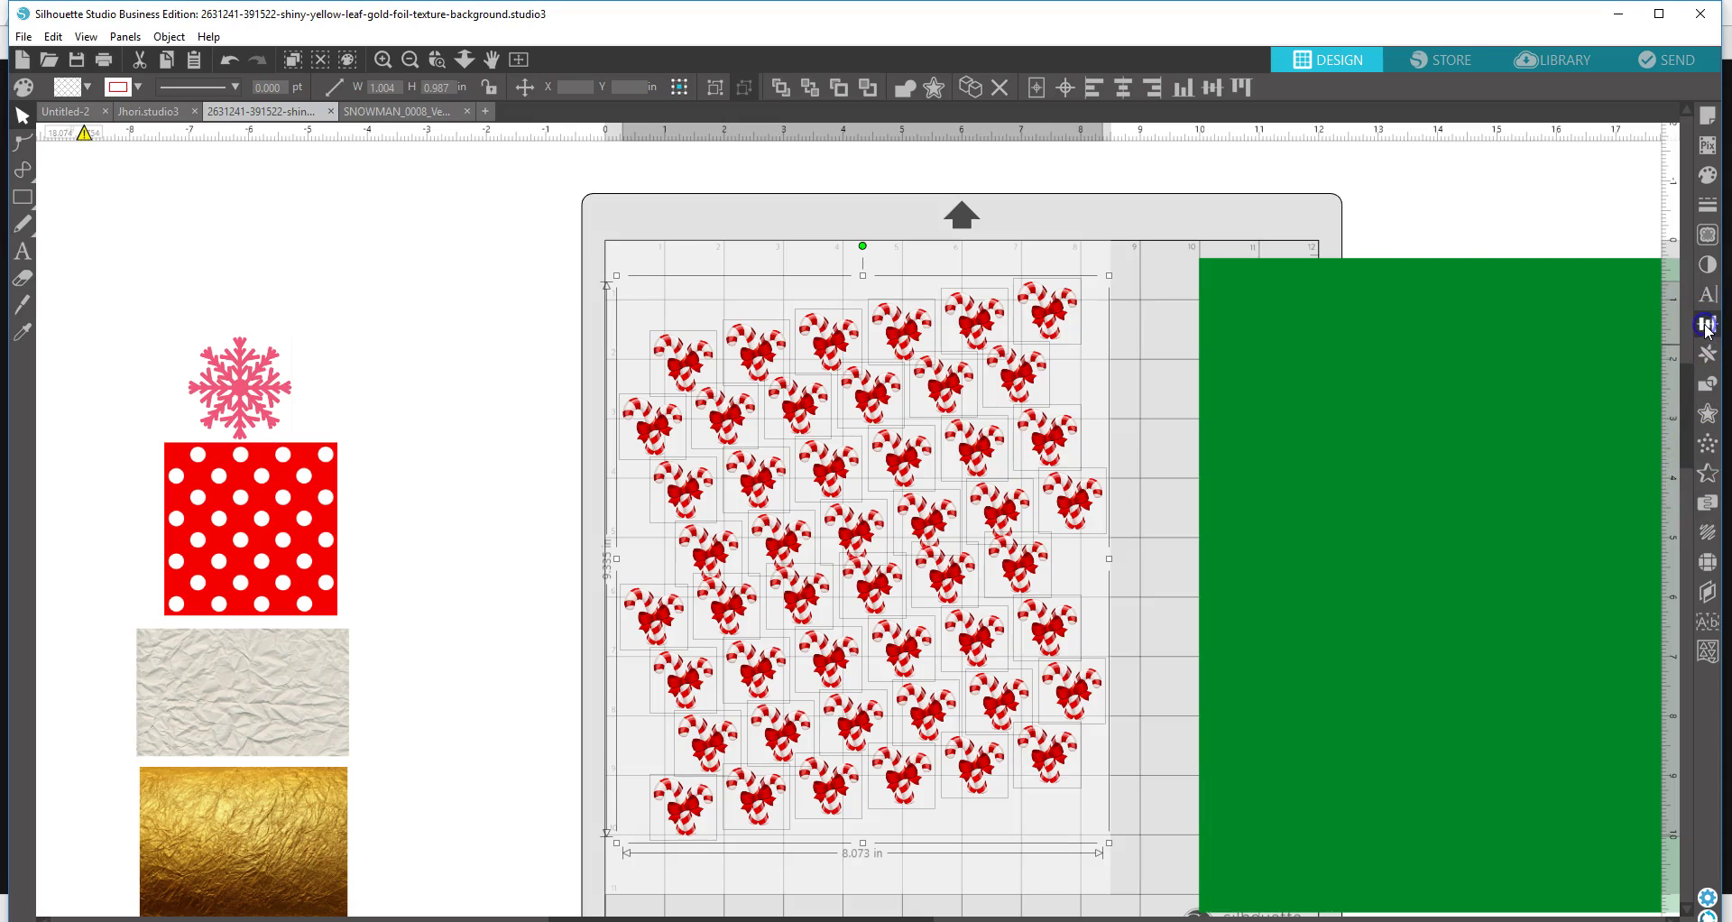
left_click(1707, 294)
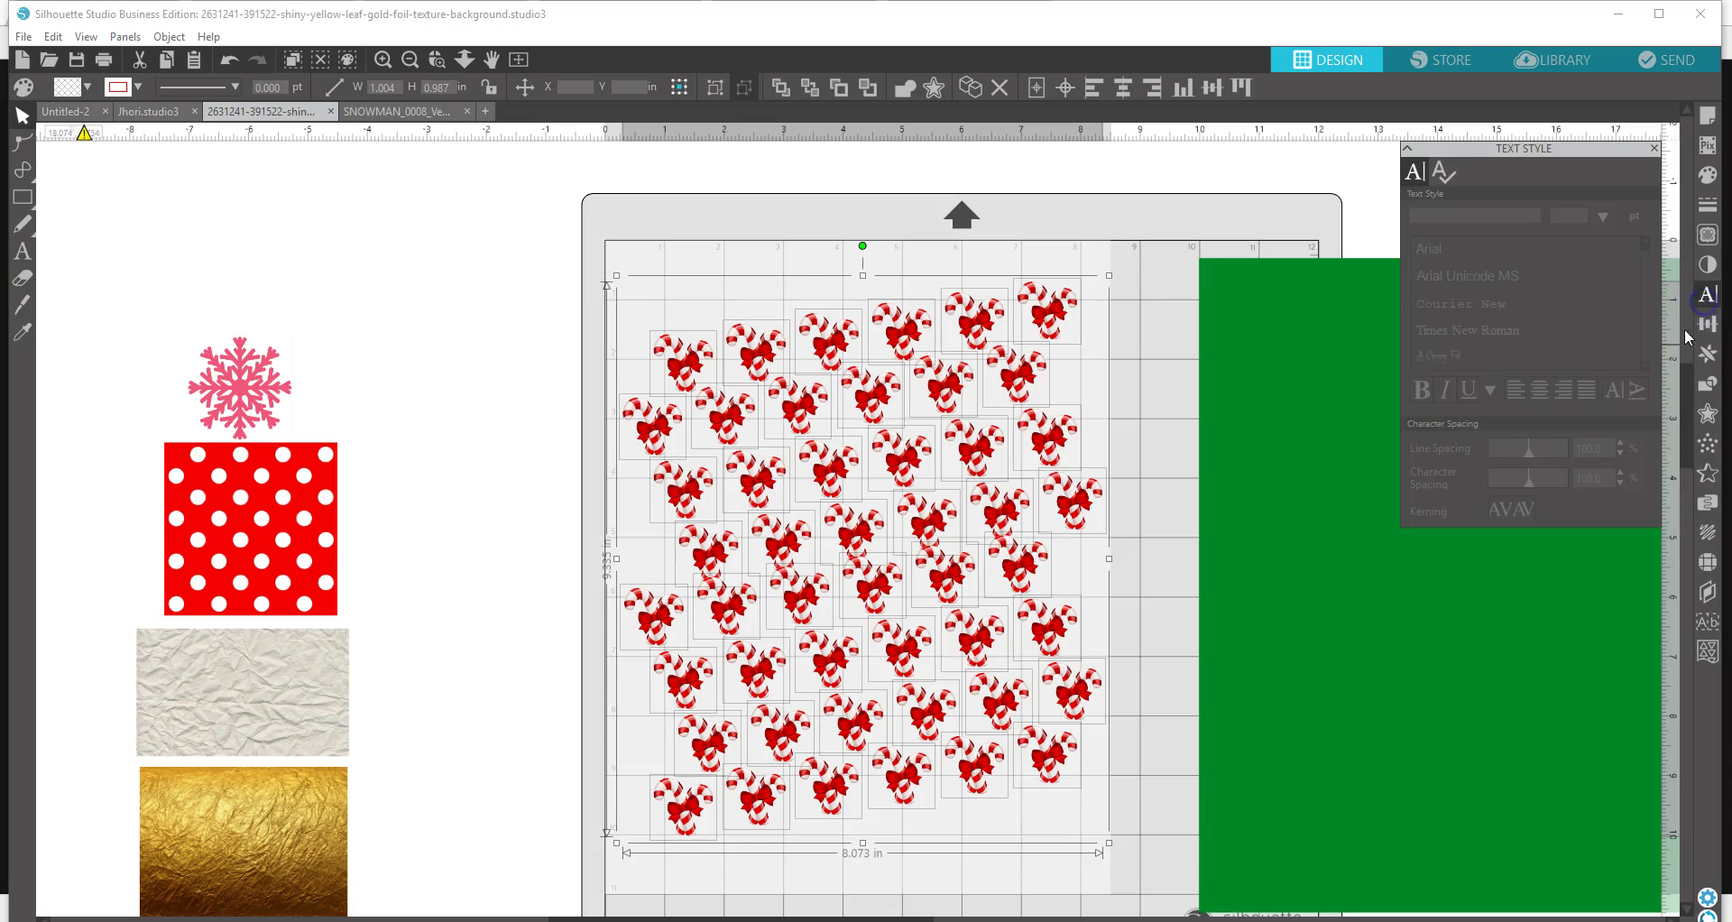
left_click(1707, 323)
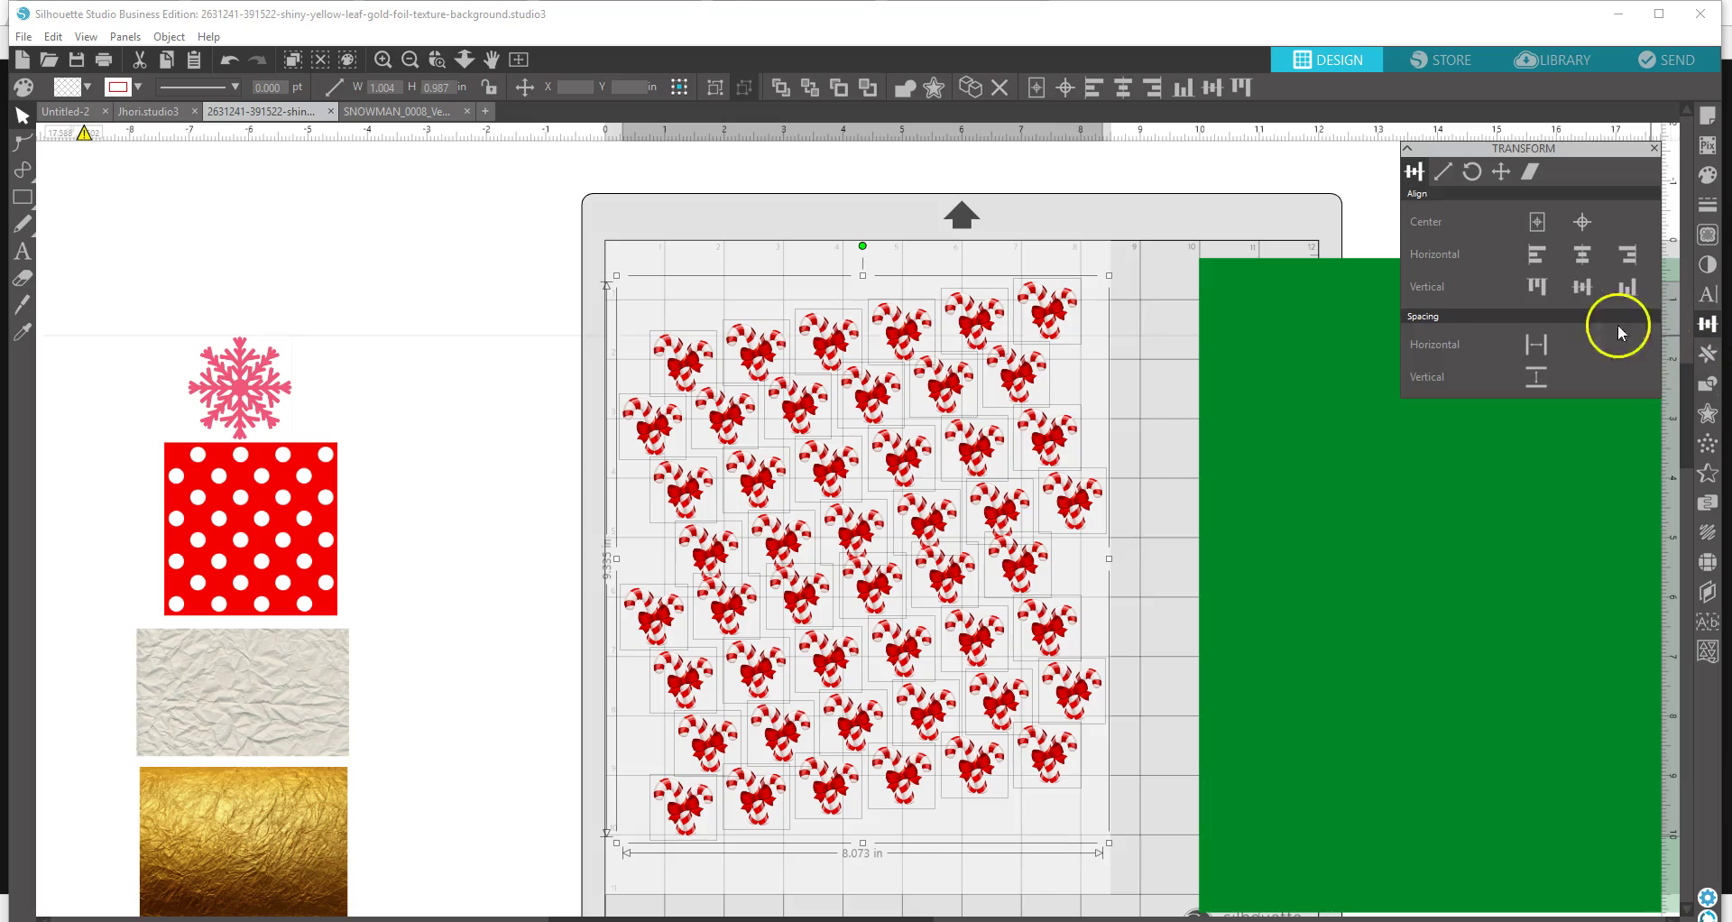
left_click(1704, 300)
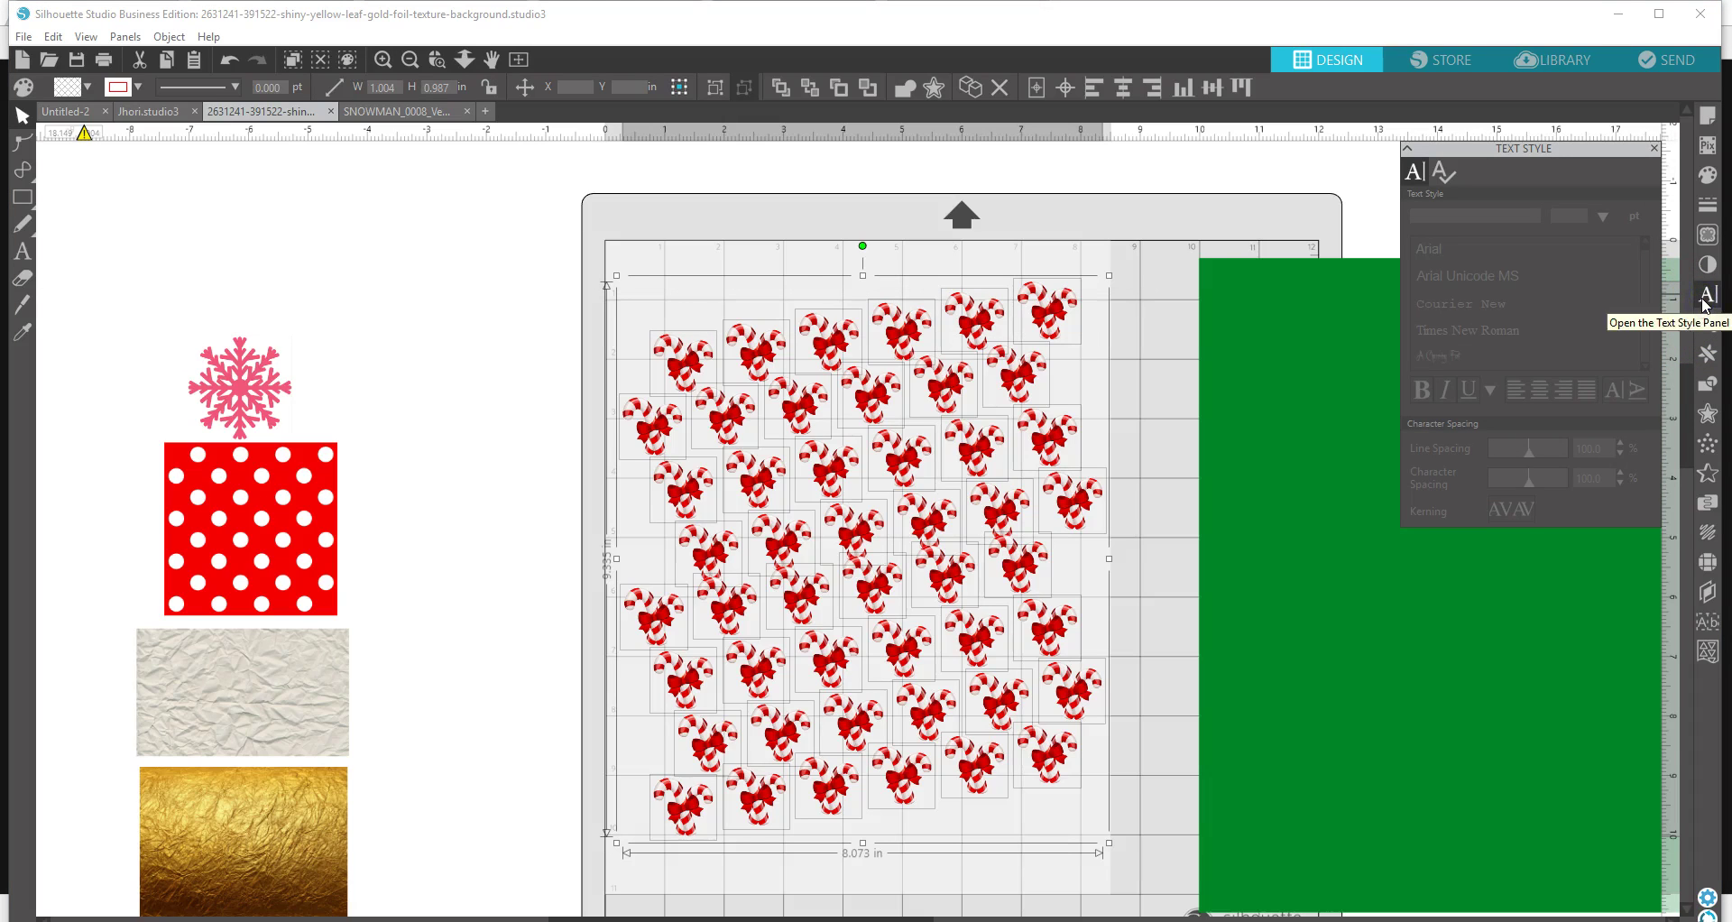
left_click(1706, 300)
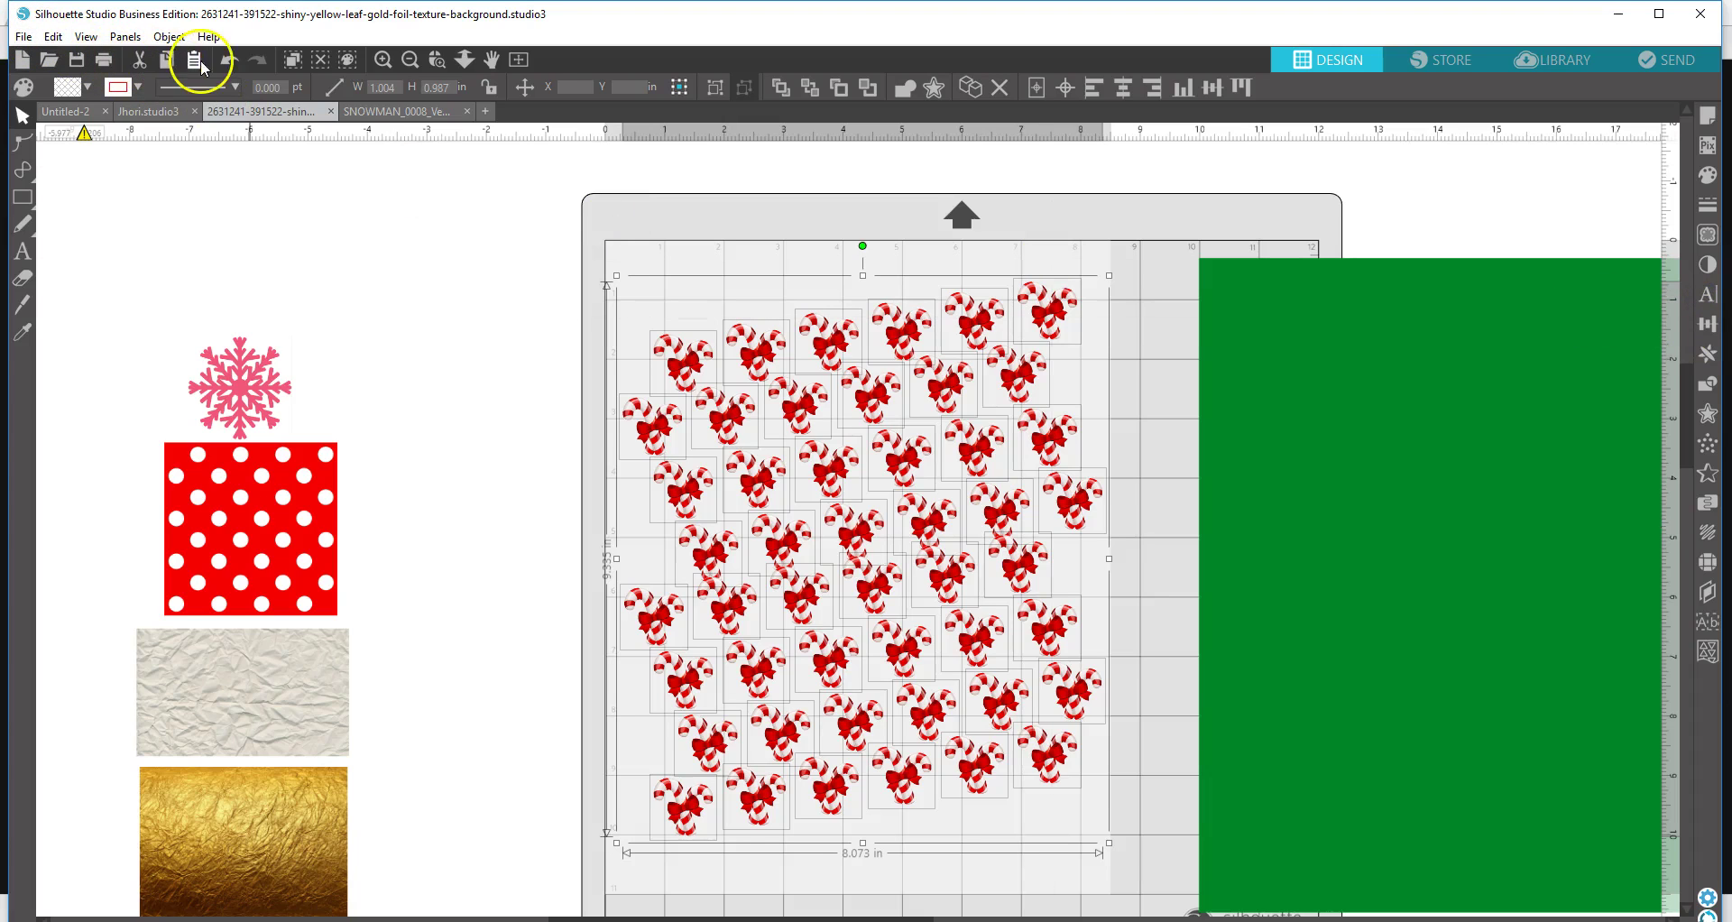
left_click(229, 63)
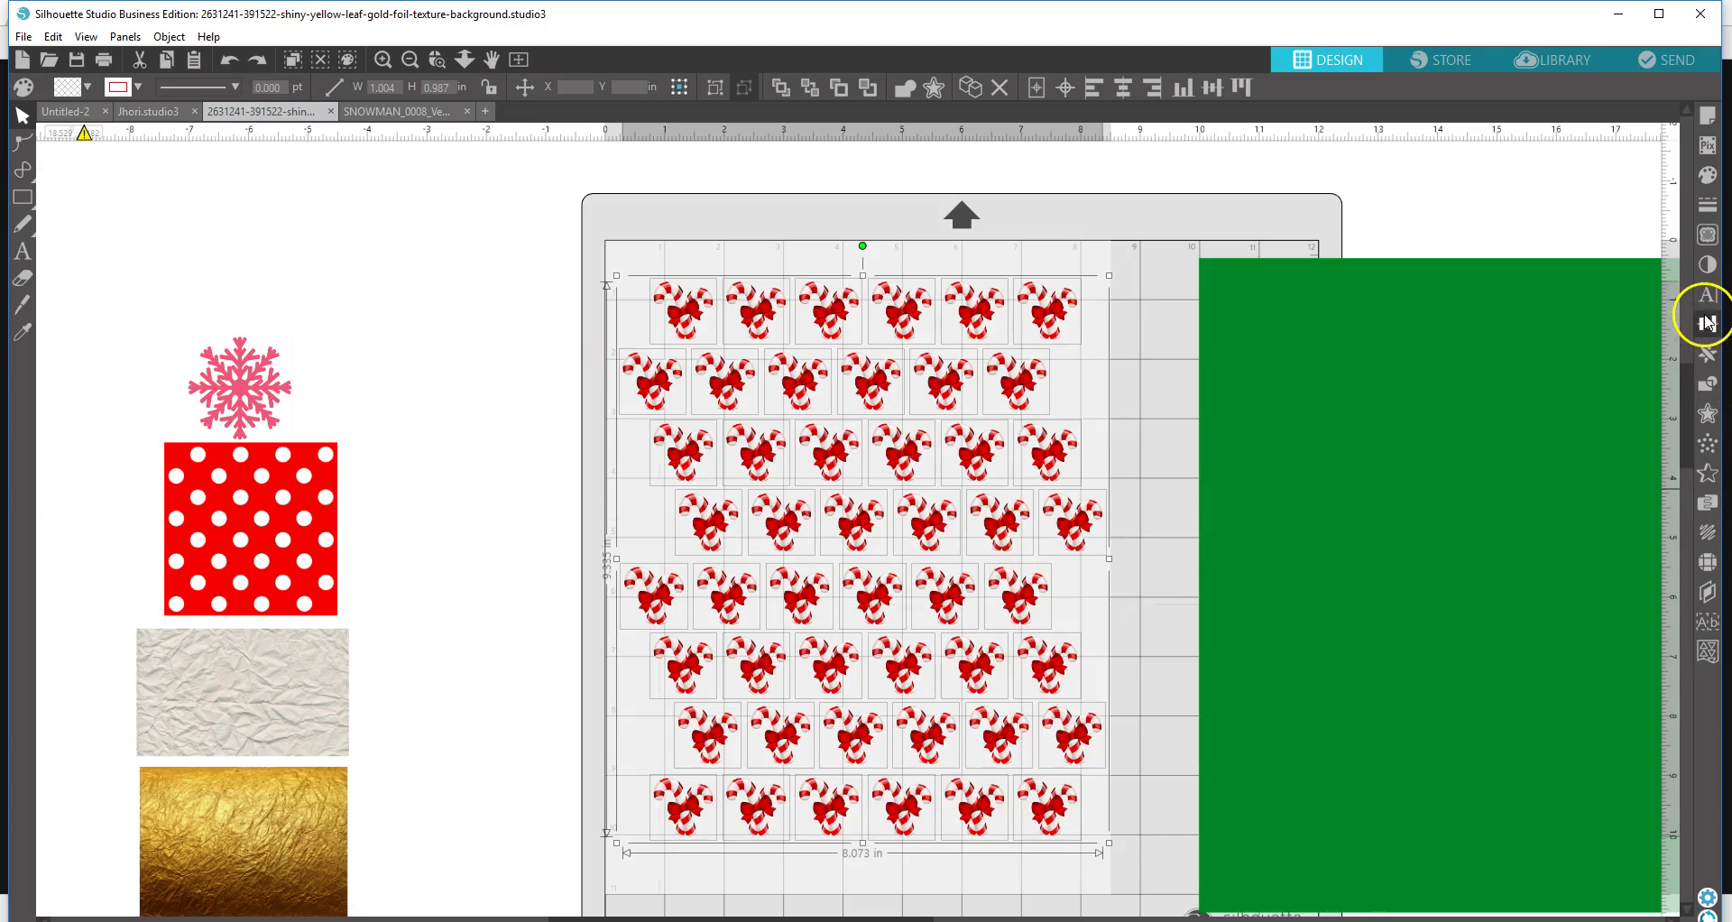
left_click(1706, 351)
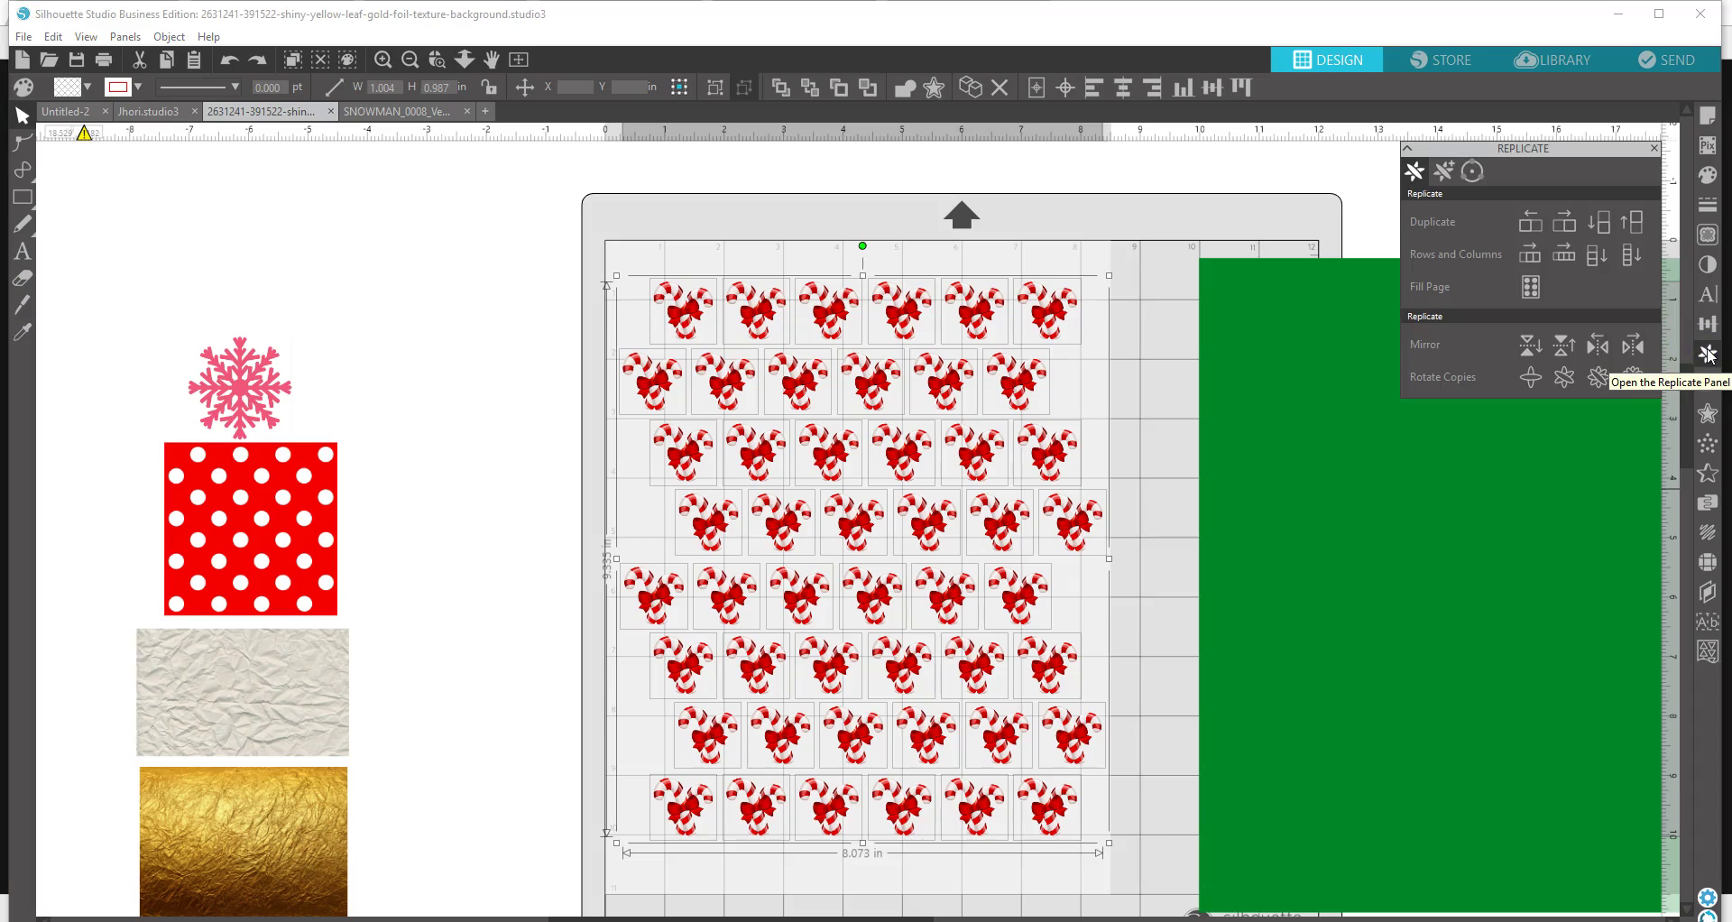
left_click(1445, 173)
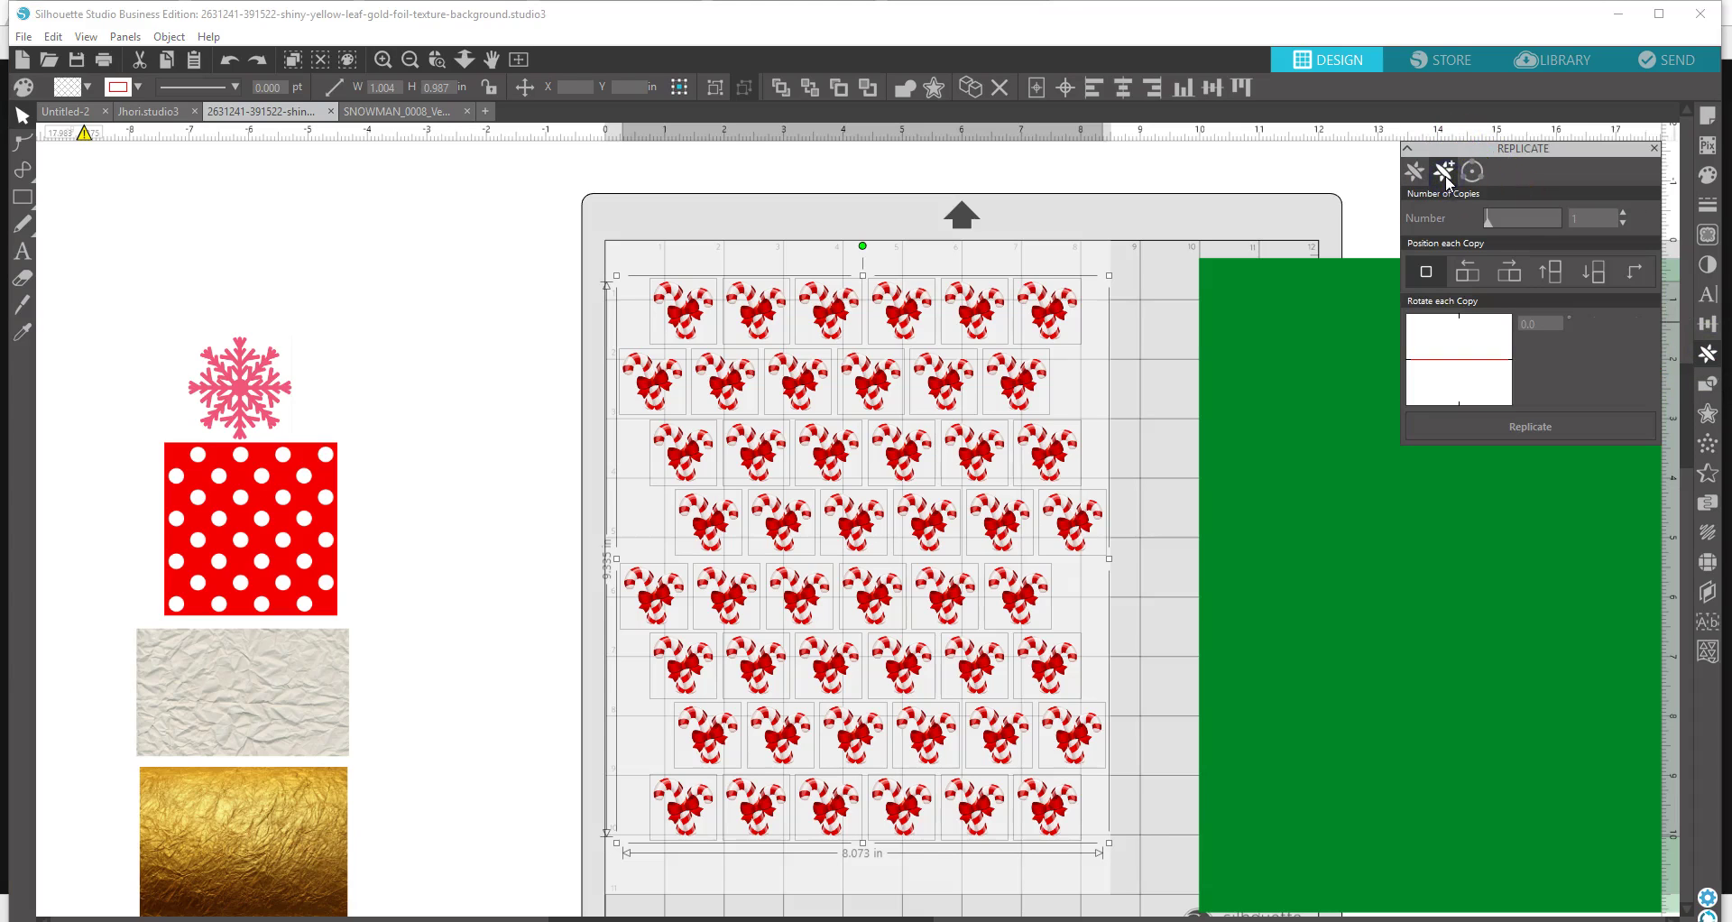
left_click(1469, 176)
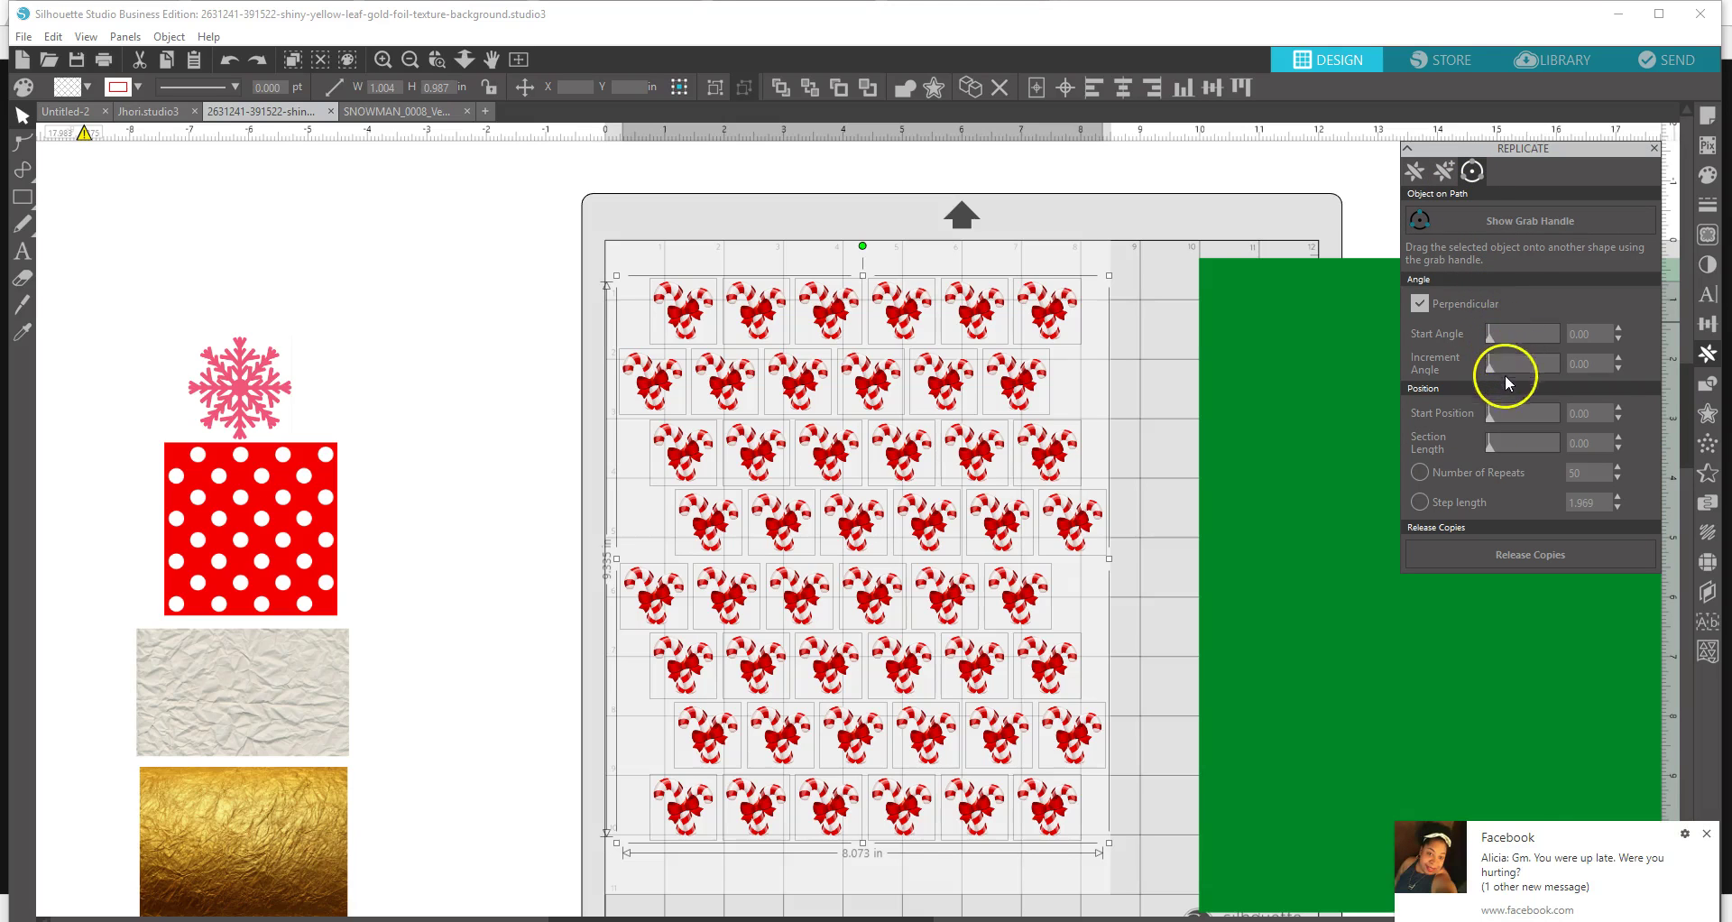
left_click(1618, 407)
left_click(1619, 421)
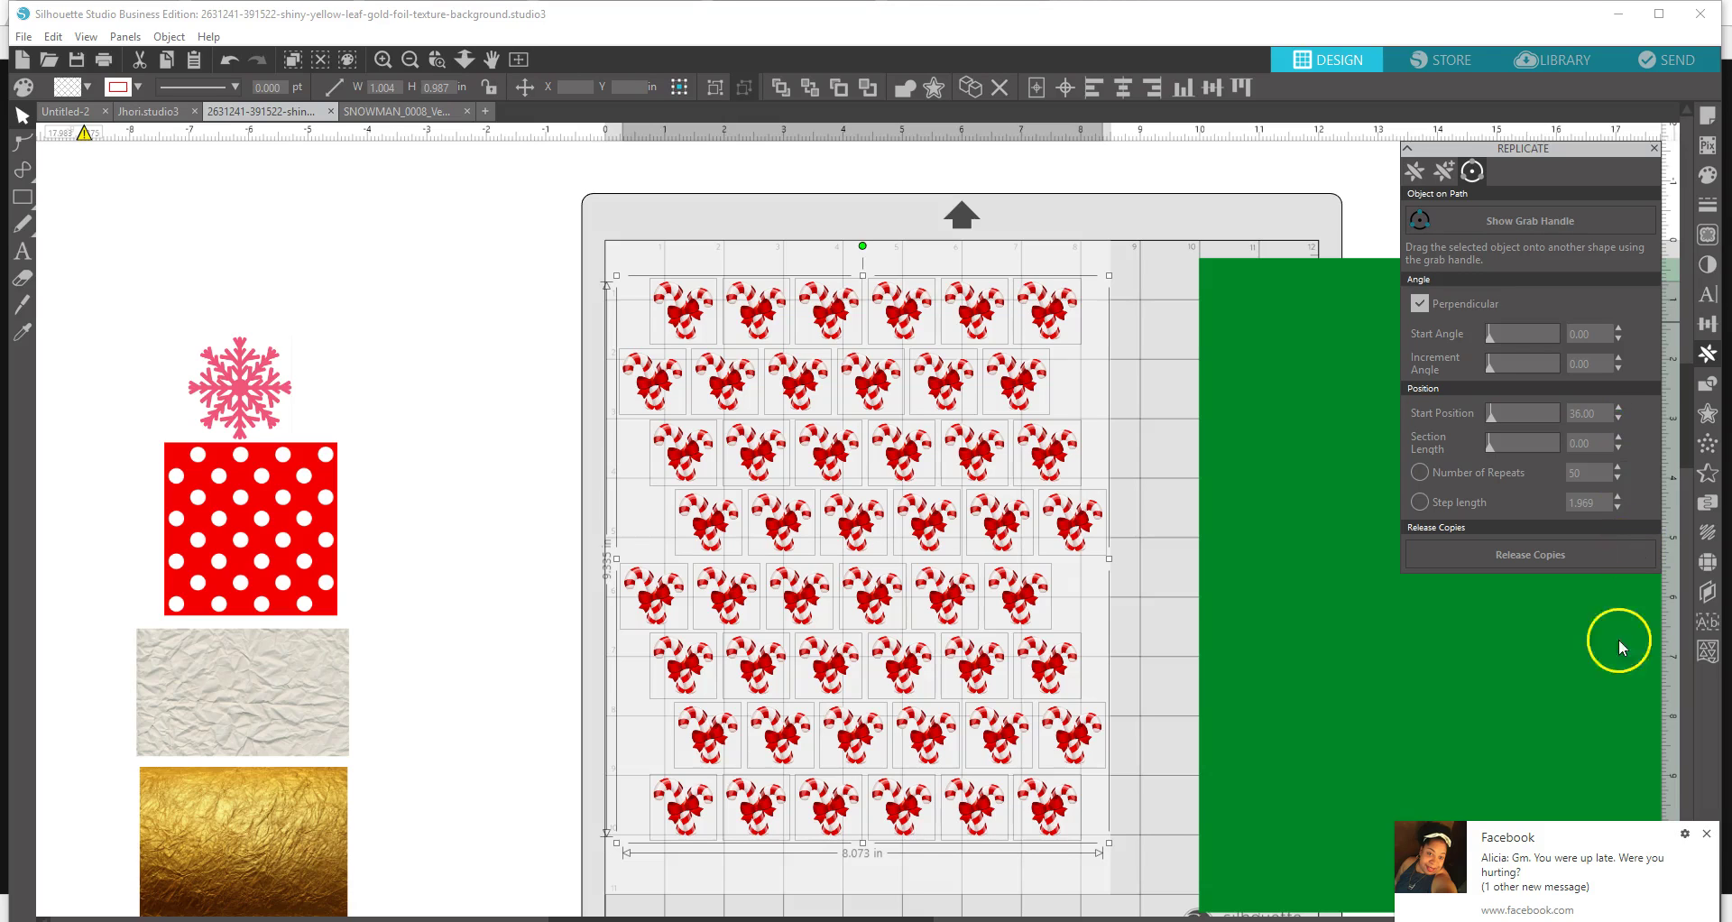
left_click(1707, 835)
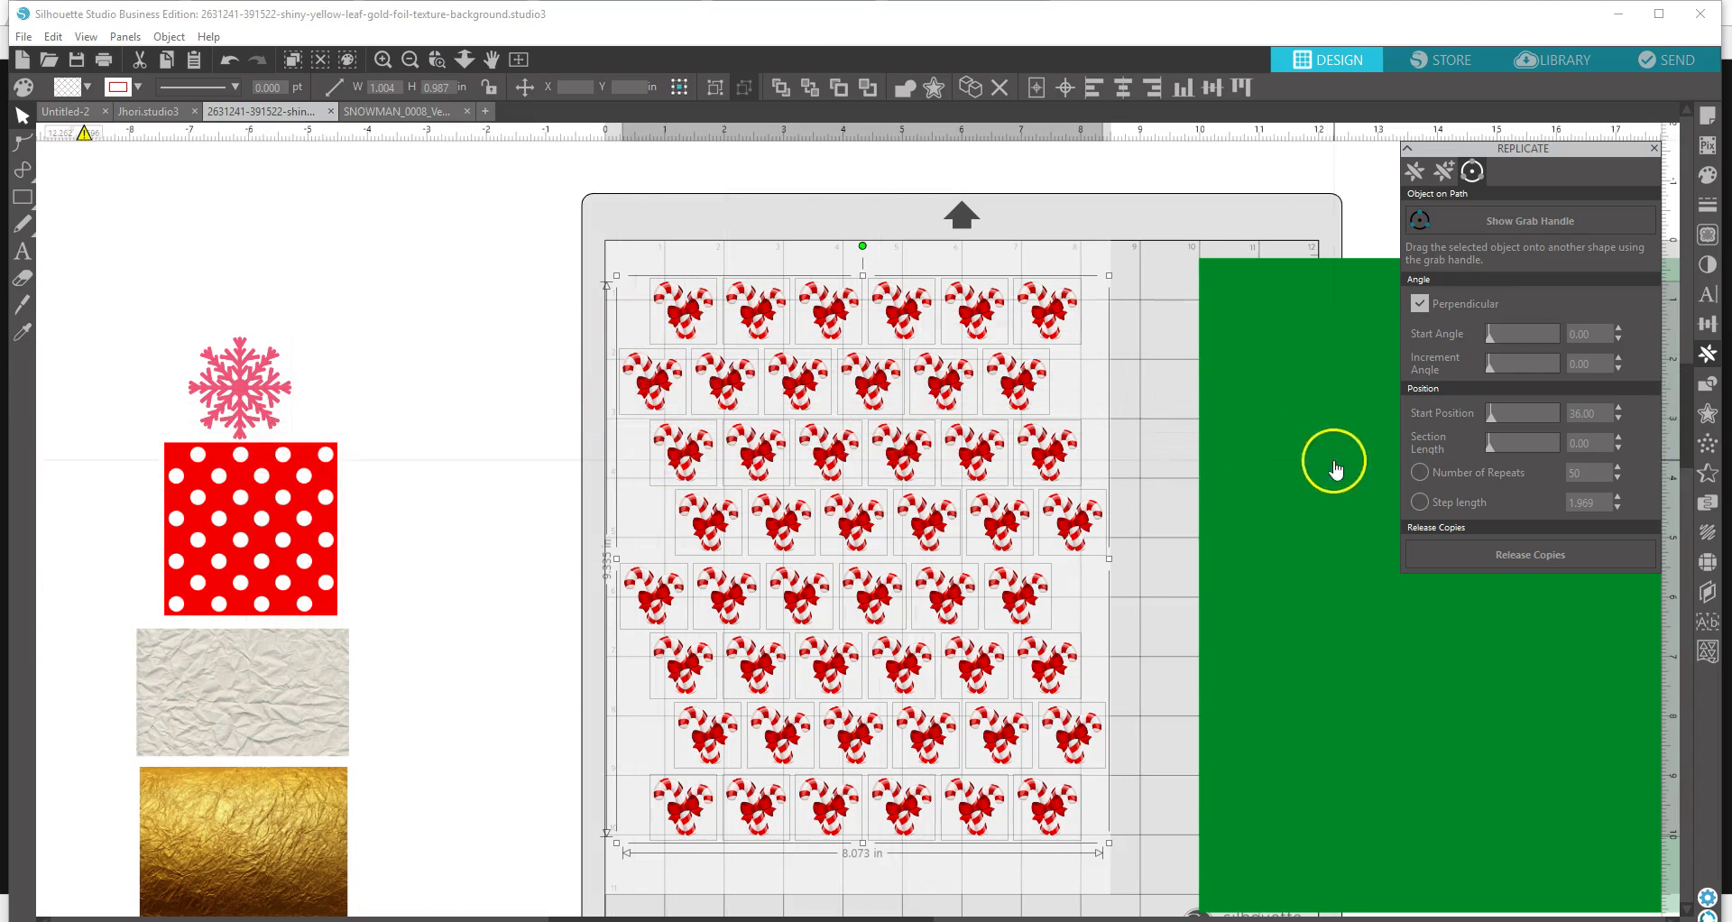
- Move the green background back onto the page behind the candy canes
left_click(1274, 514)
left_click_drag(1299, 622, 710, 611)
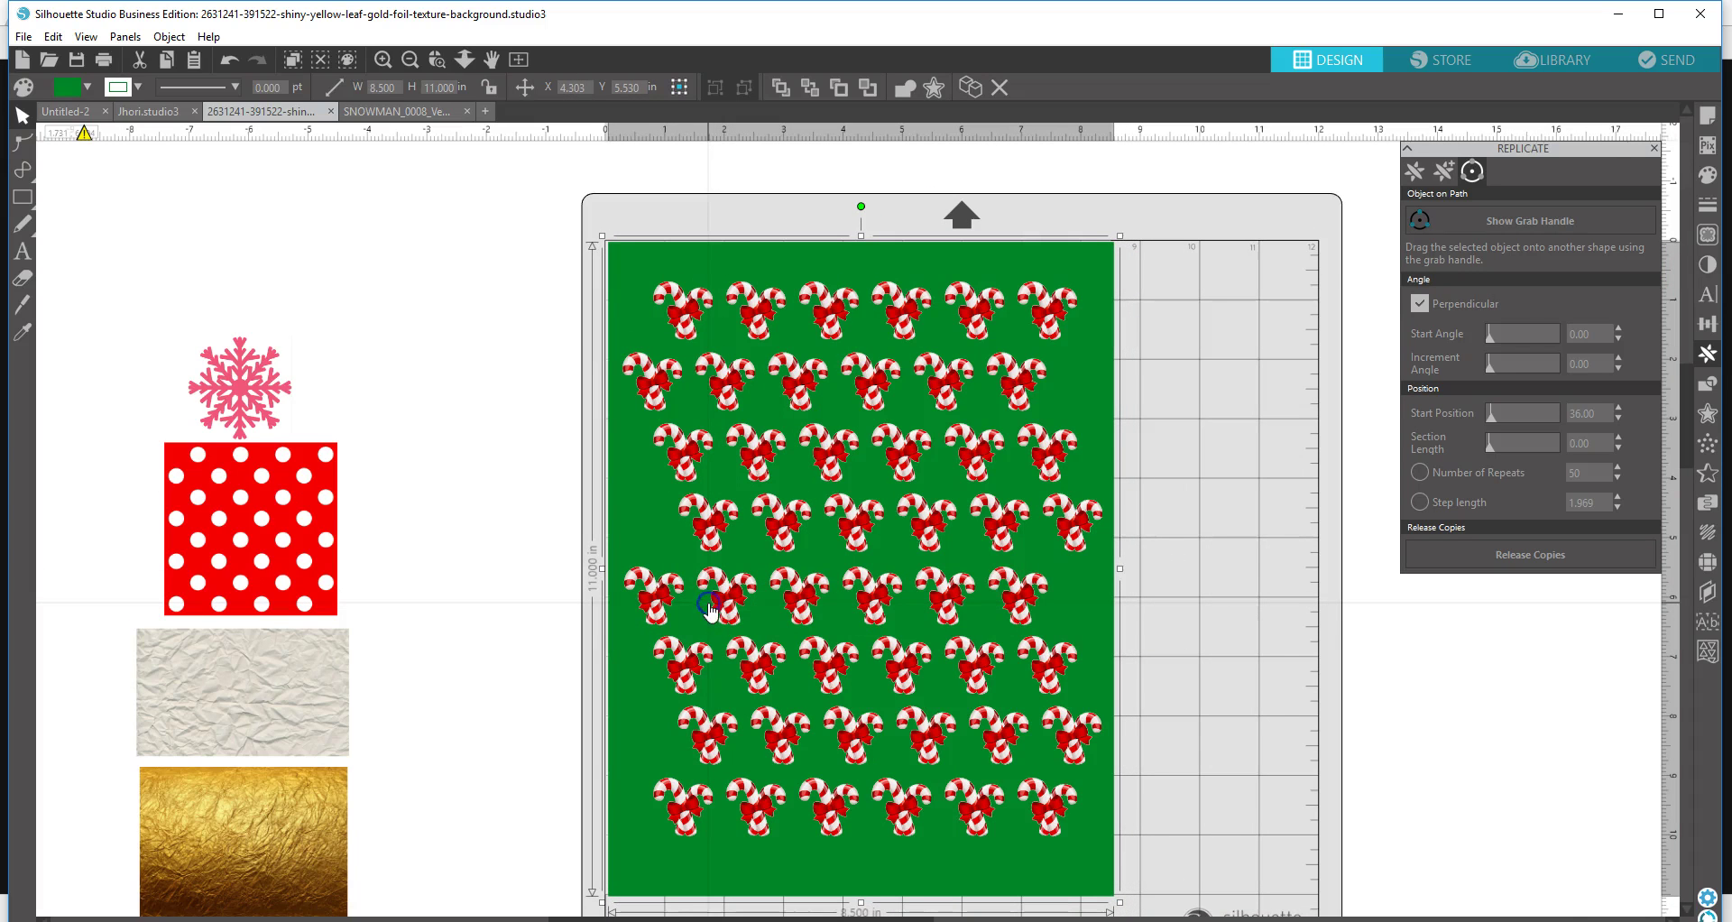
- Try to nudge the first candy cane row up over the green background, and undo the nudges
left_click_drag(561, 277, 1119, 320)
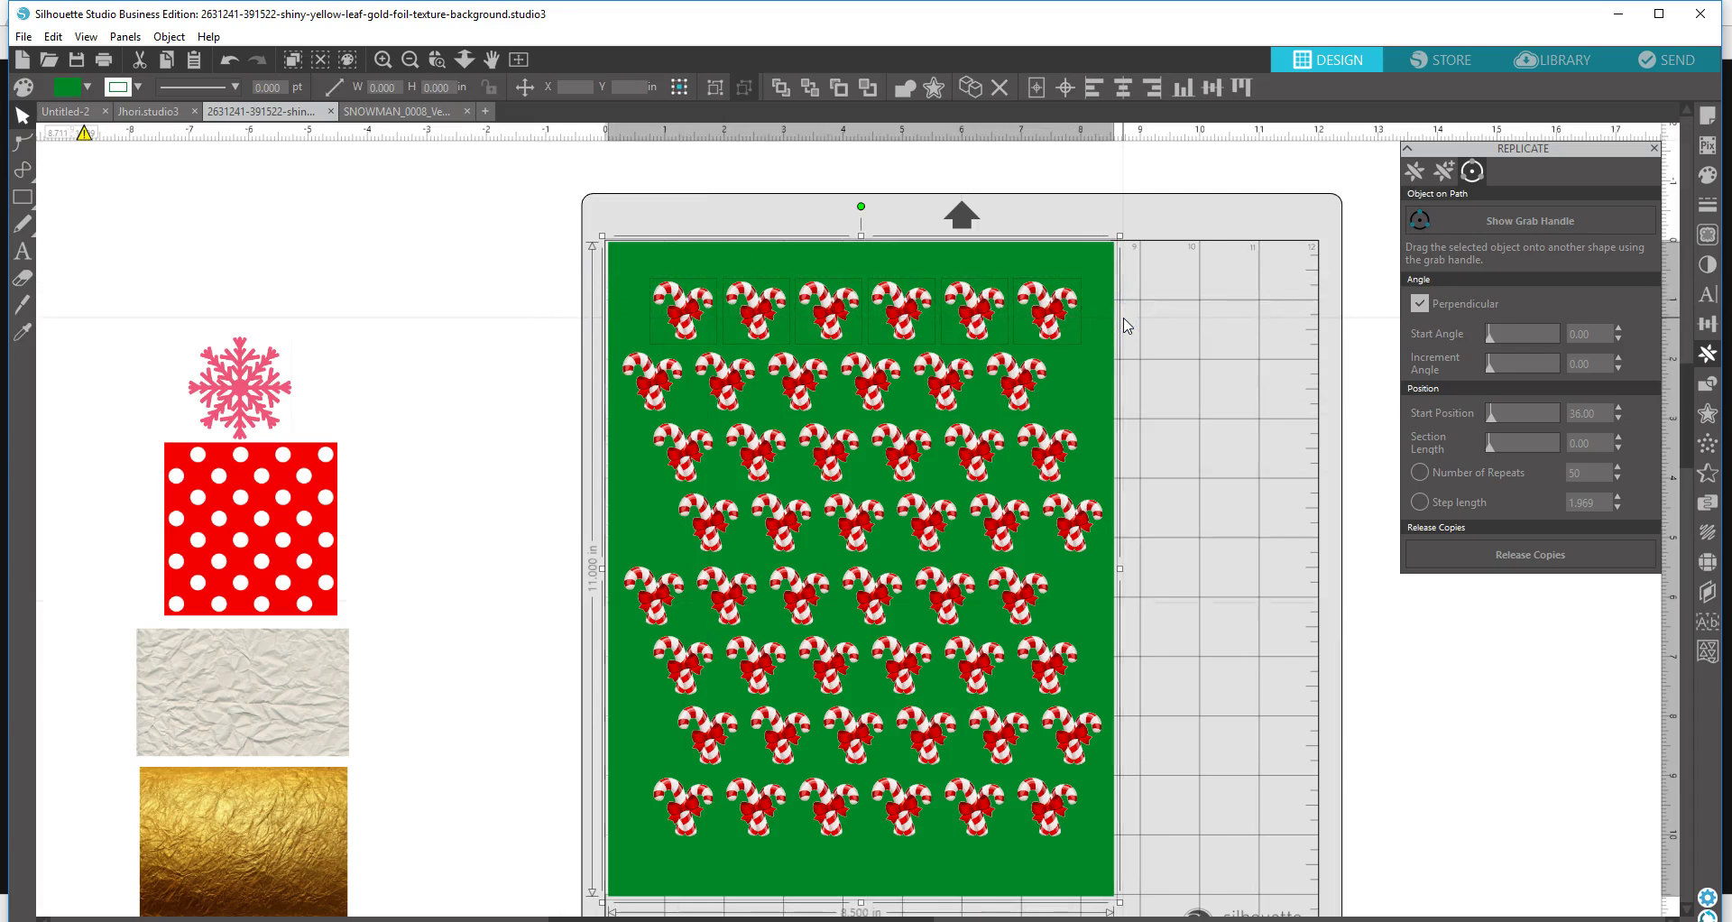
key("Up")
key("Up")
key("Up")
key("Up")
key("Up")
key("Up")
key("Up")
key("Up")
key("Up")
key("Up")
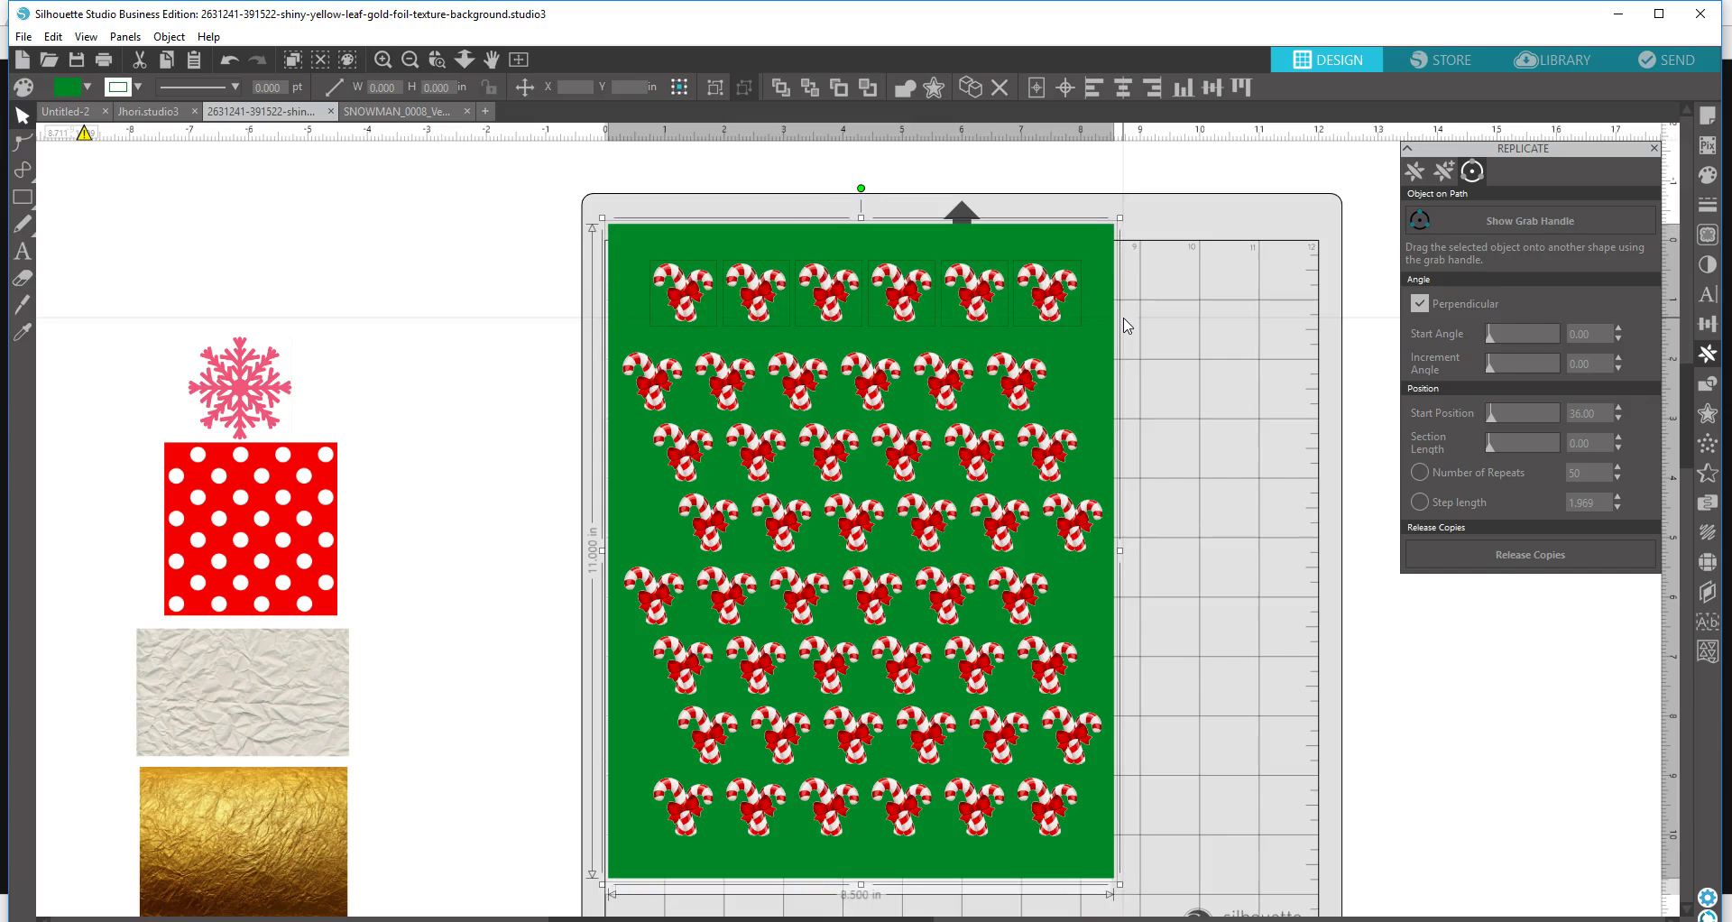
left_click(228, 61)
left_click(227, 62)
left_click(227, 61)
left_click(227, 62)
left_click(227, 62)
left_click(227, 62)
left_click(228, 61)
left_click(228, 62)
left_click(227, 61)
left_click(227, 61)
left_click(227, 61)
left_click(228, 61)
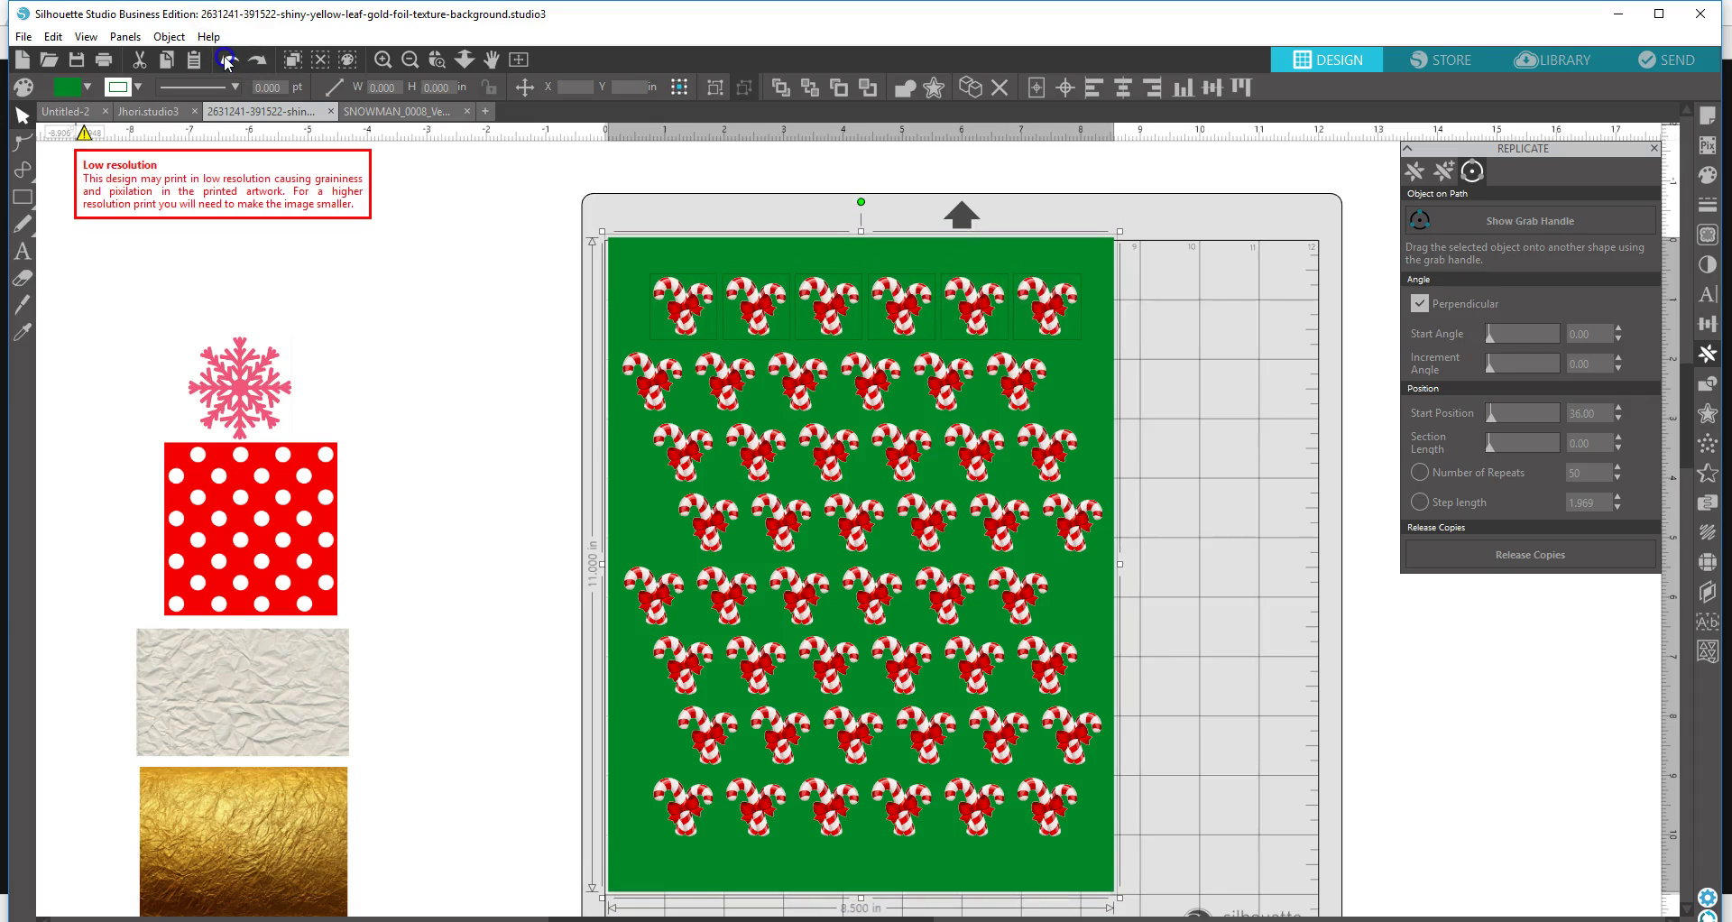
- Move the green background off to the right of the page and nudge the first candy cane row up toward the page top
left_click_drag(1121, 402, 1639, 372)
left_click_drag(626, 270, 1059, 308)
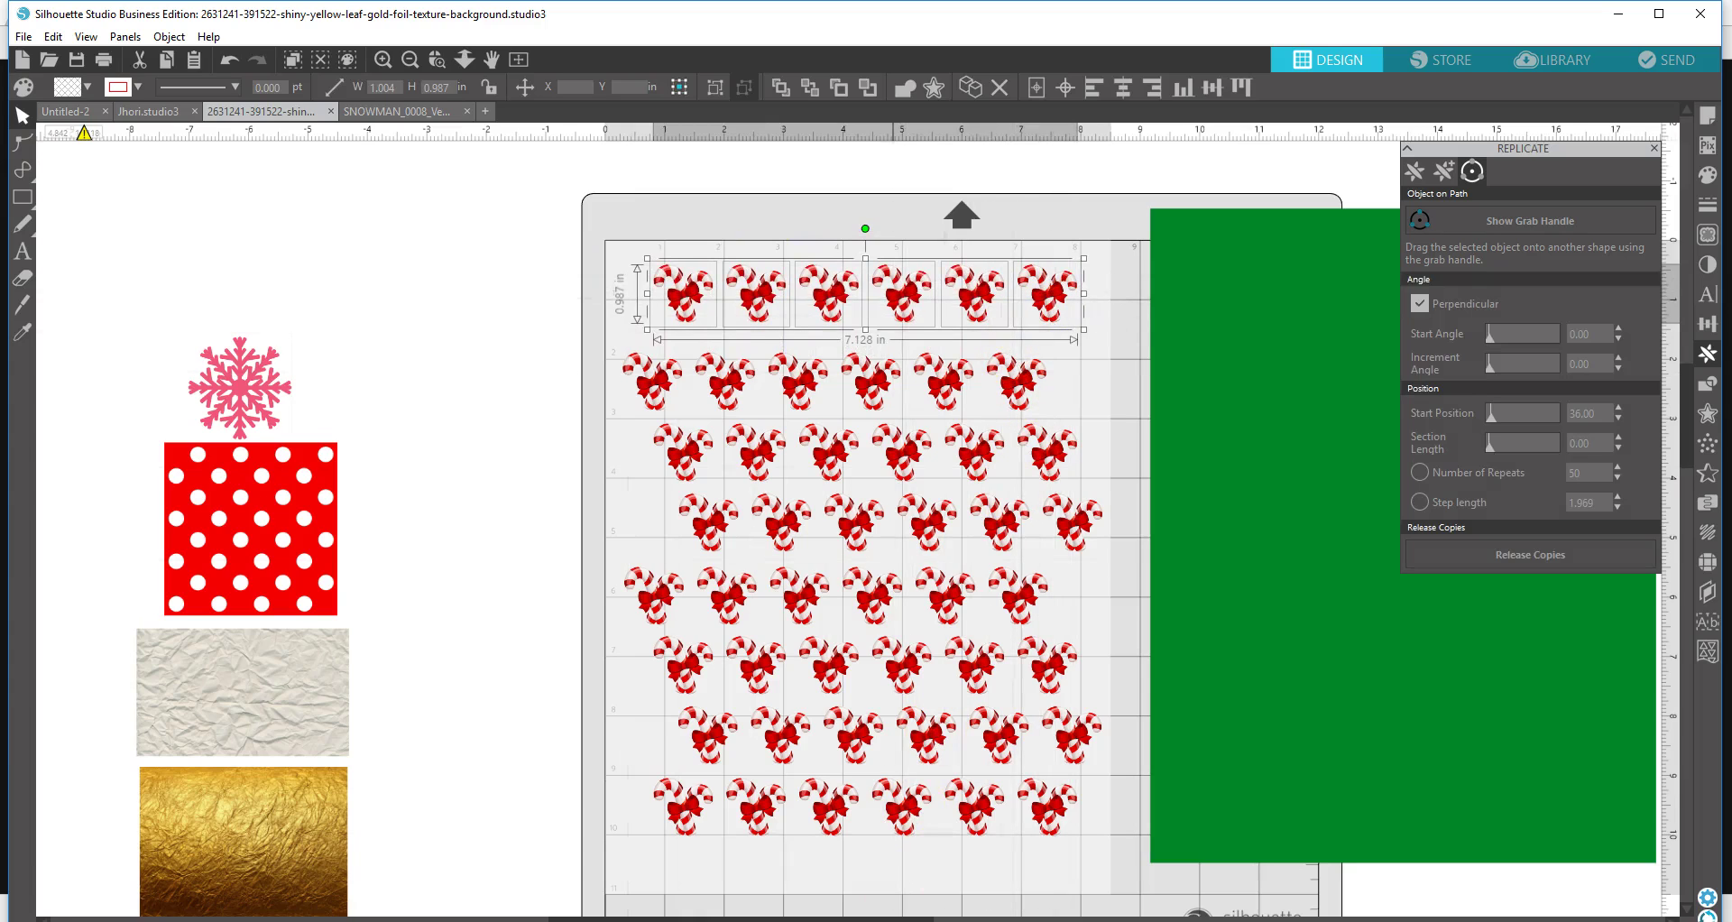
- Nudge the eighth candy cane row down about half an inch toward the bottom of the page
left_click_drag(592, 773, 1139, 828)
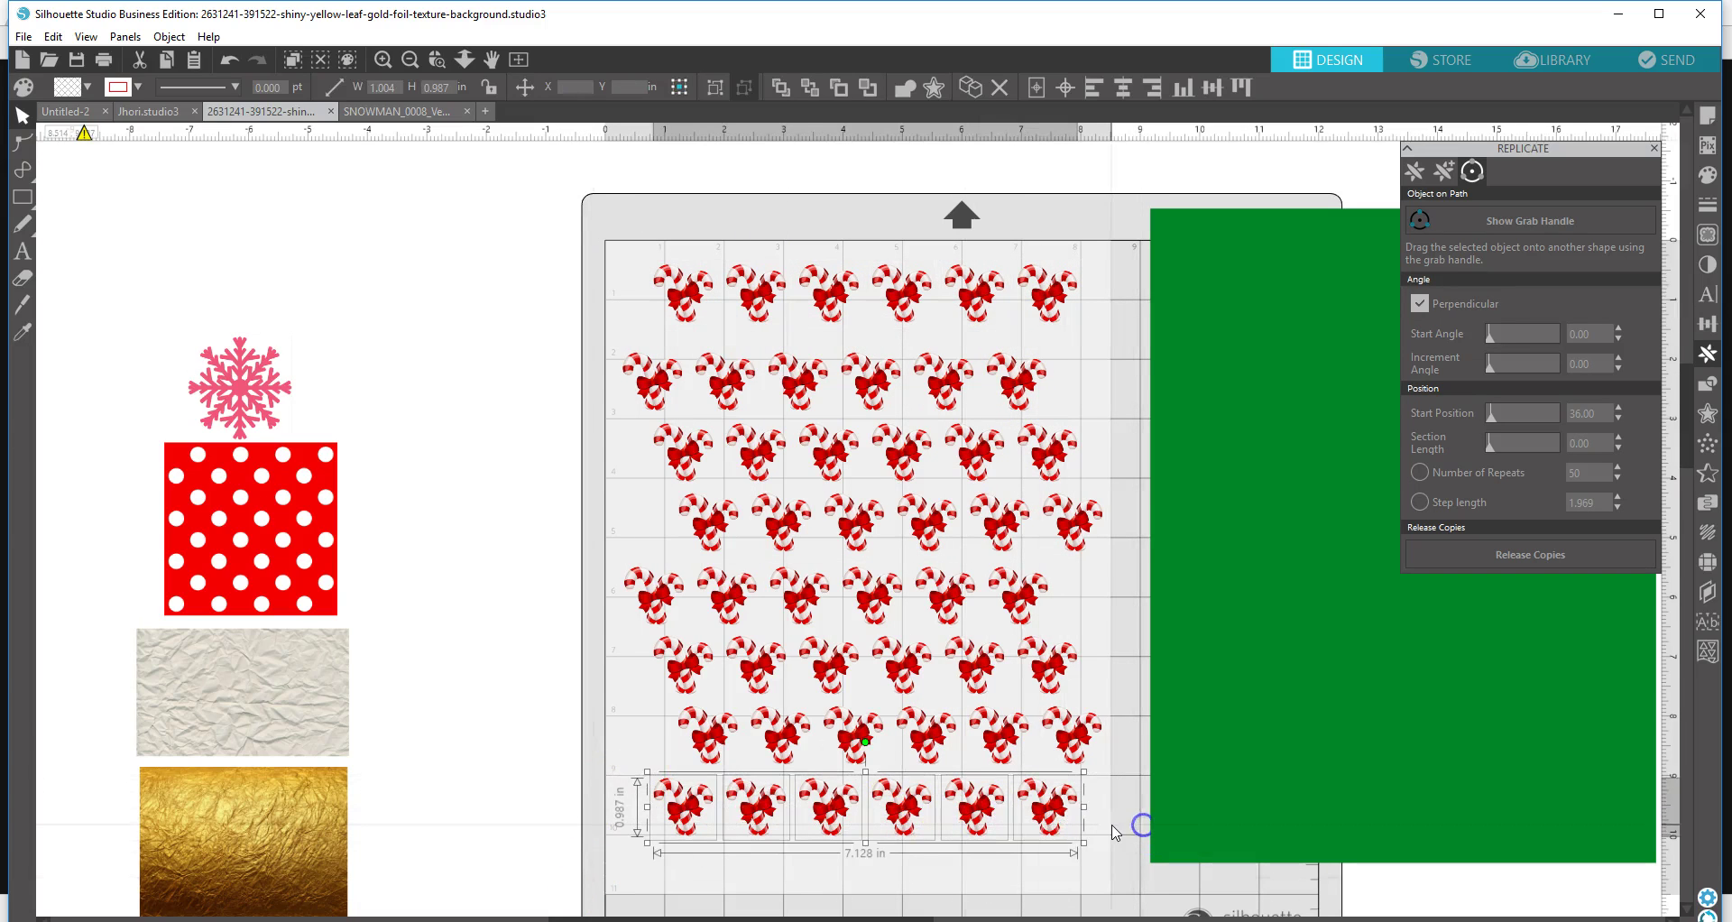
key("Down")
key("Down")
key("Down")
key("Down")
key("Down")
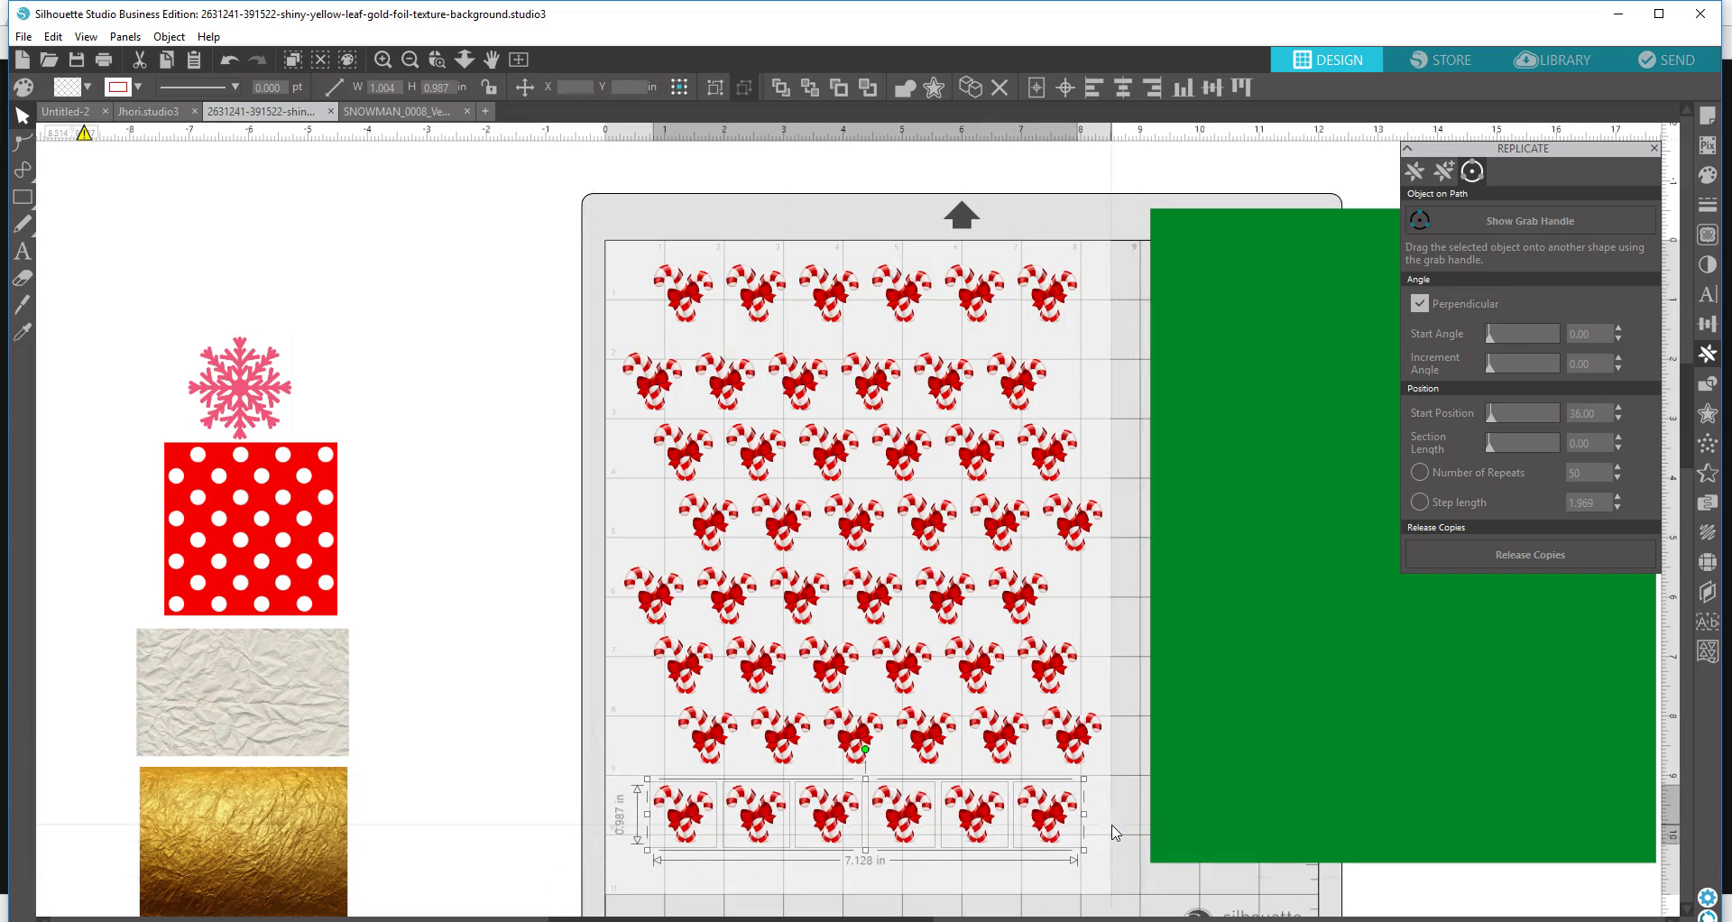
key("Down")
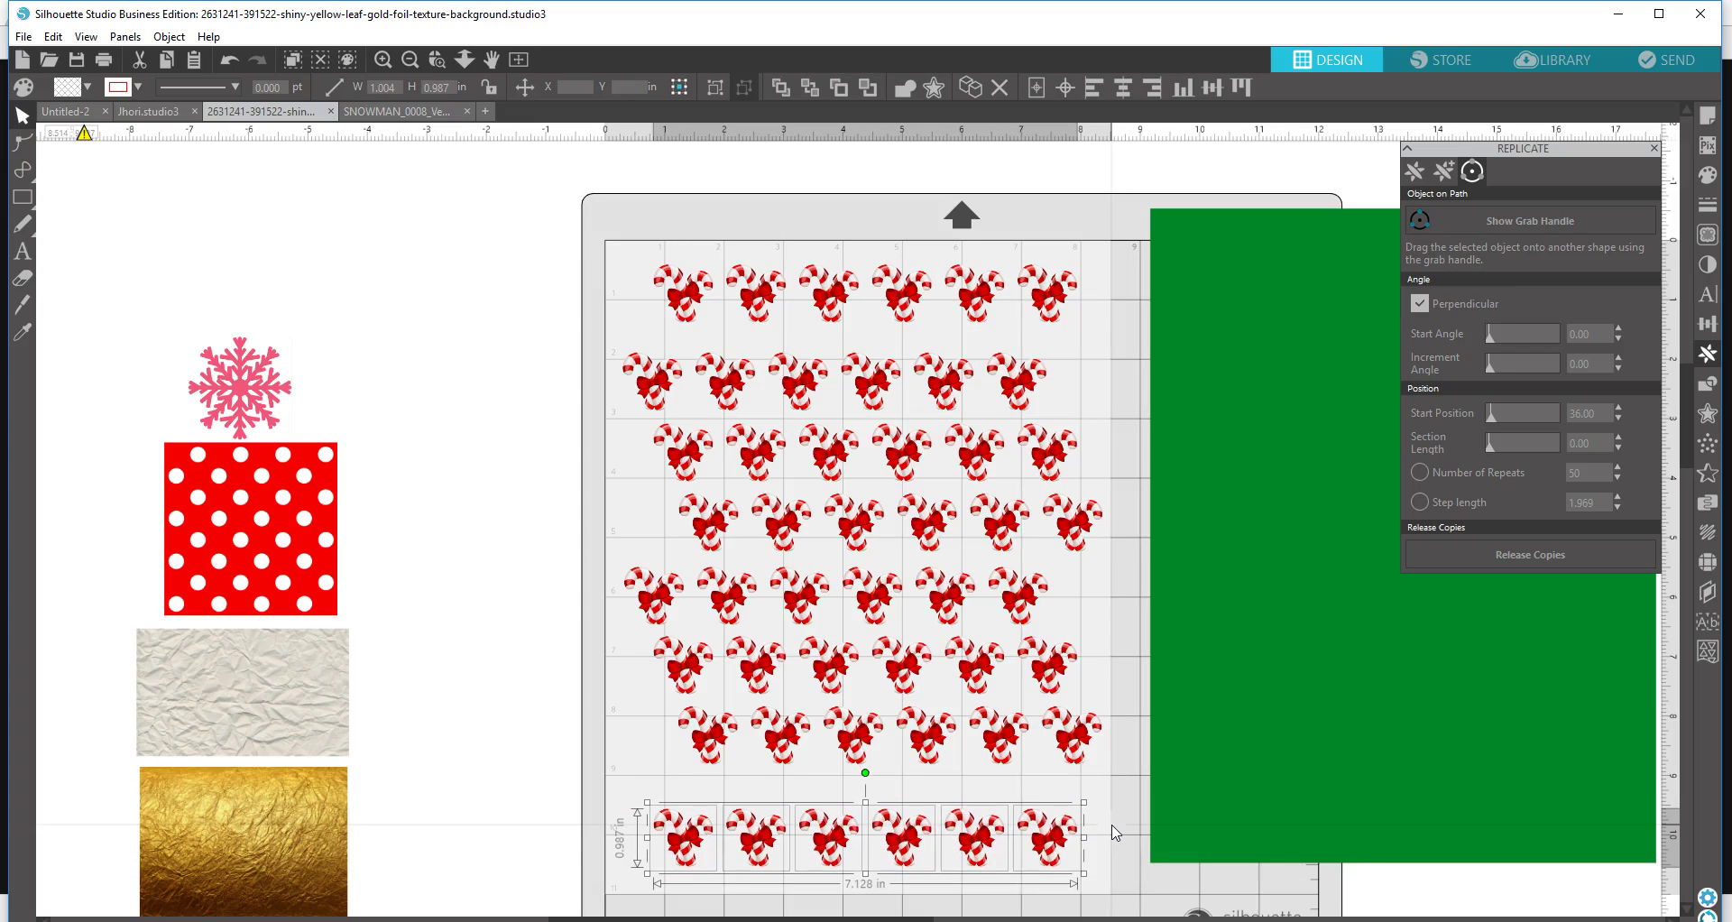
- Nudge the seventh candy cane row down to just above the eighth row
left_click_drag(640, 706, 1150, 719)
key("Down")
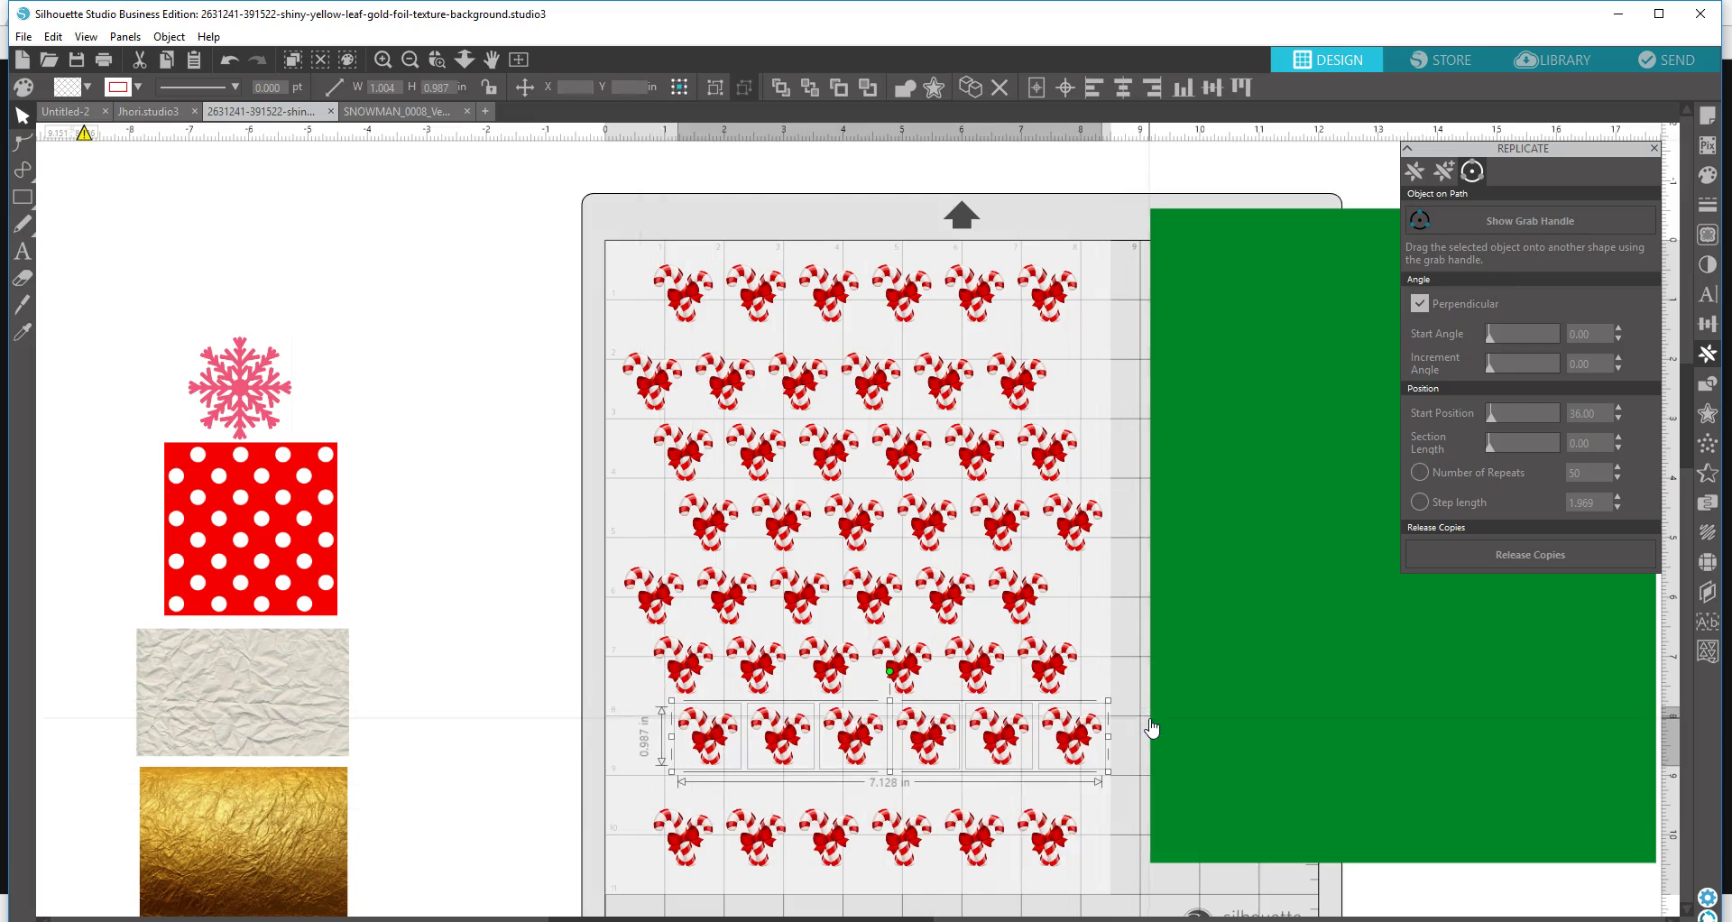
key("Down")
key("Down")
key("Down")
key("Down")
key("Down")
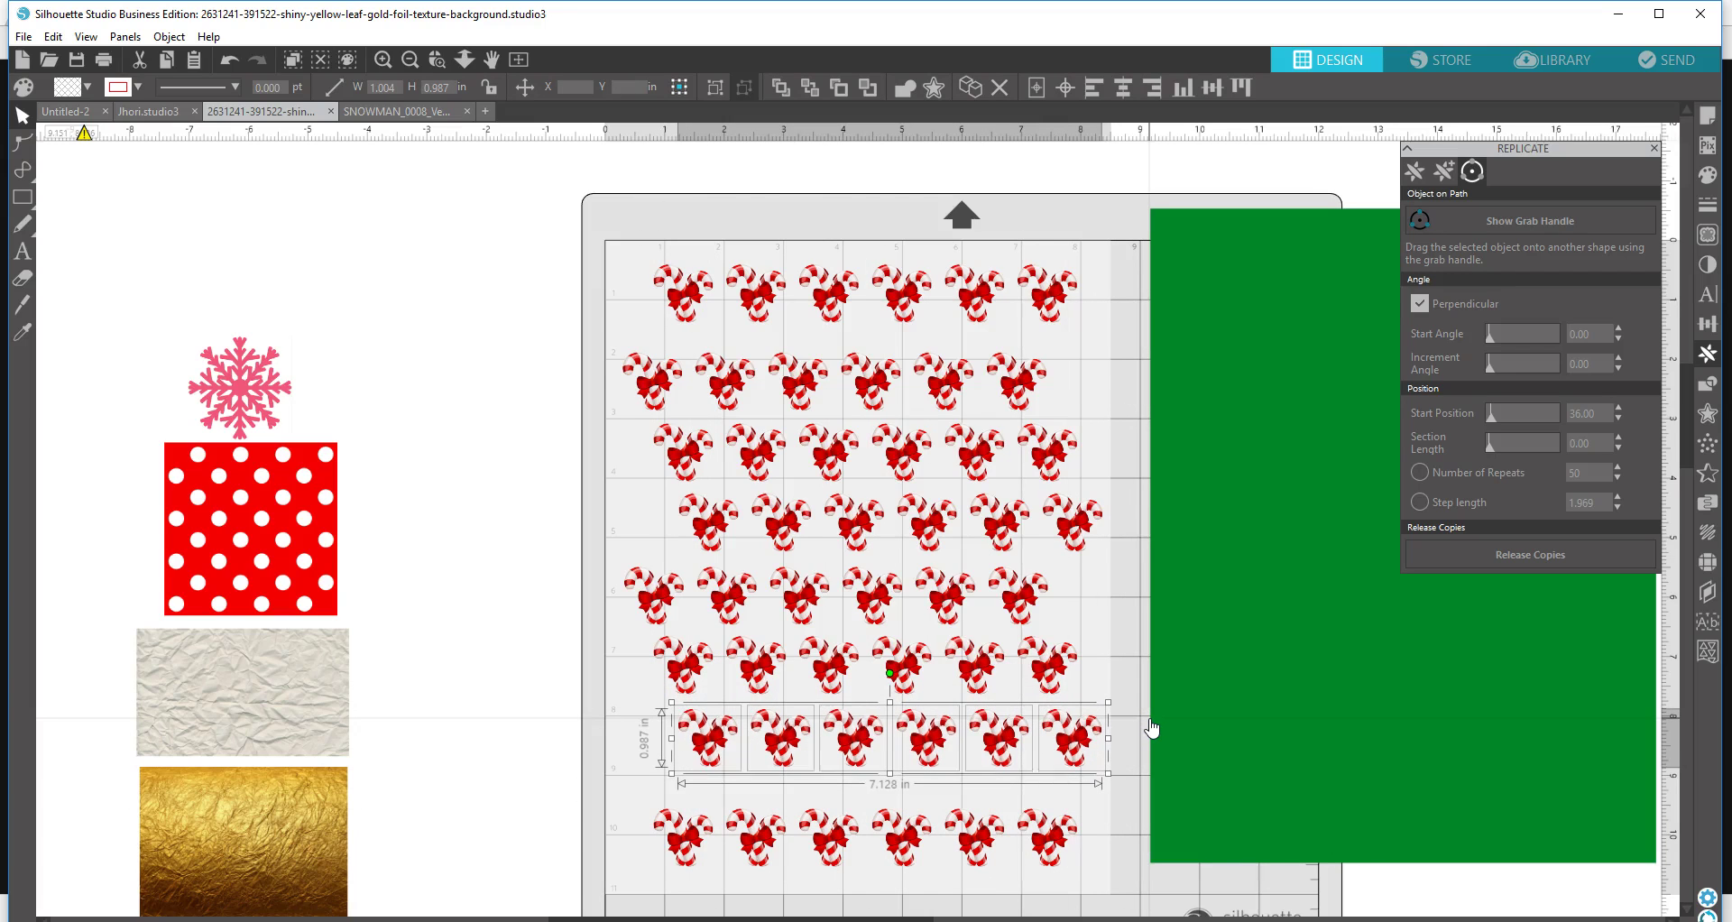
key("Down")
key("Down")
key("Down")
key("Down")
key("Down")
key("Down")
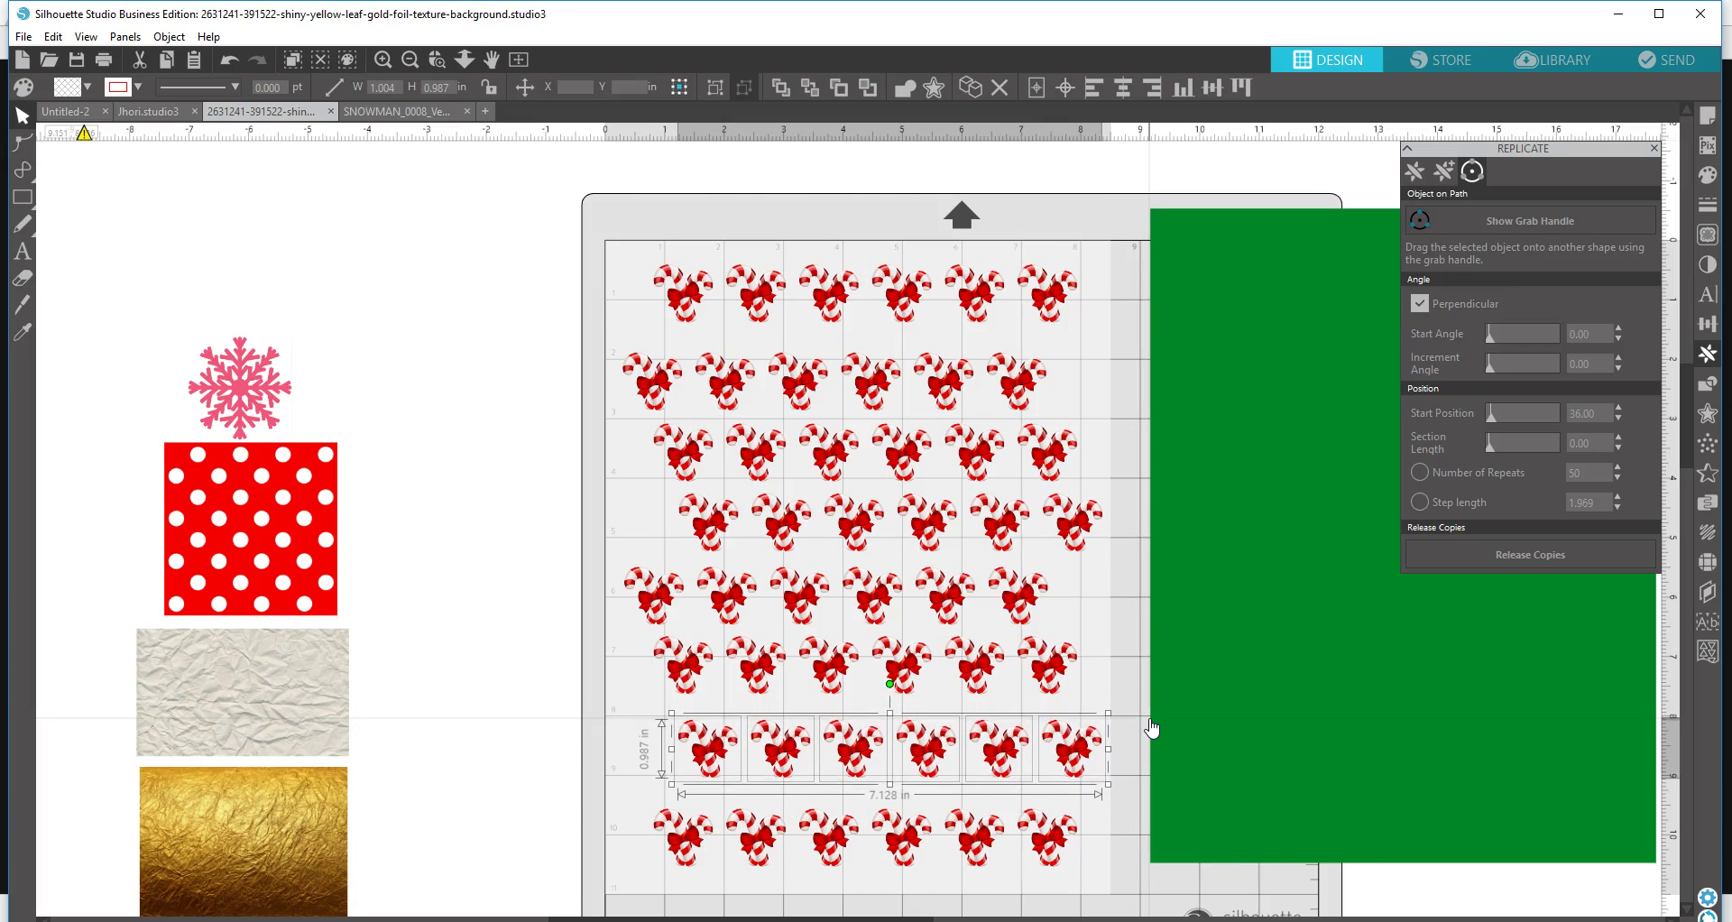
key("Down")
key("Down")
key("Down")
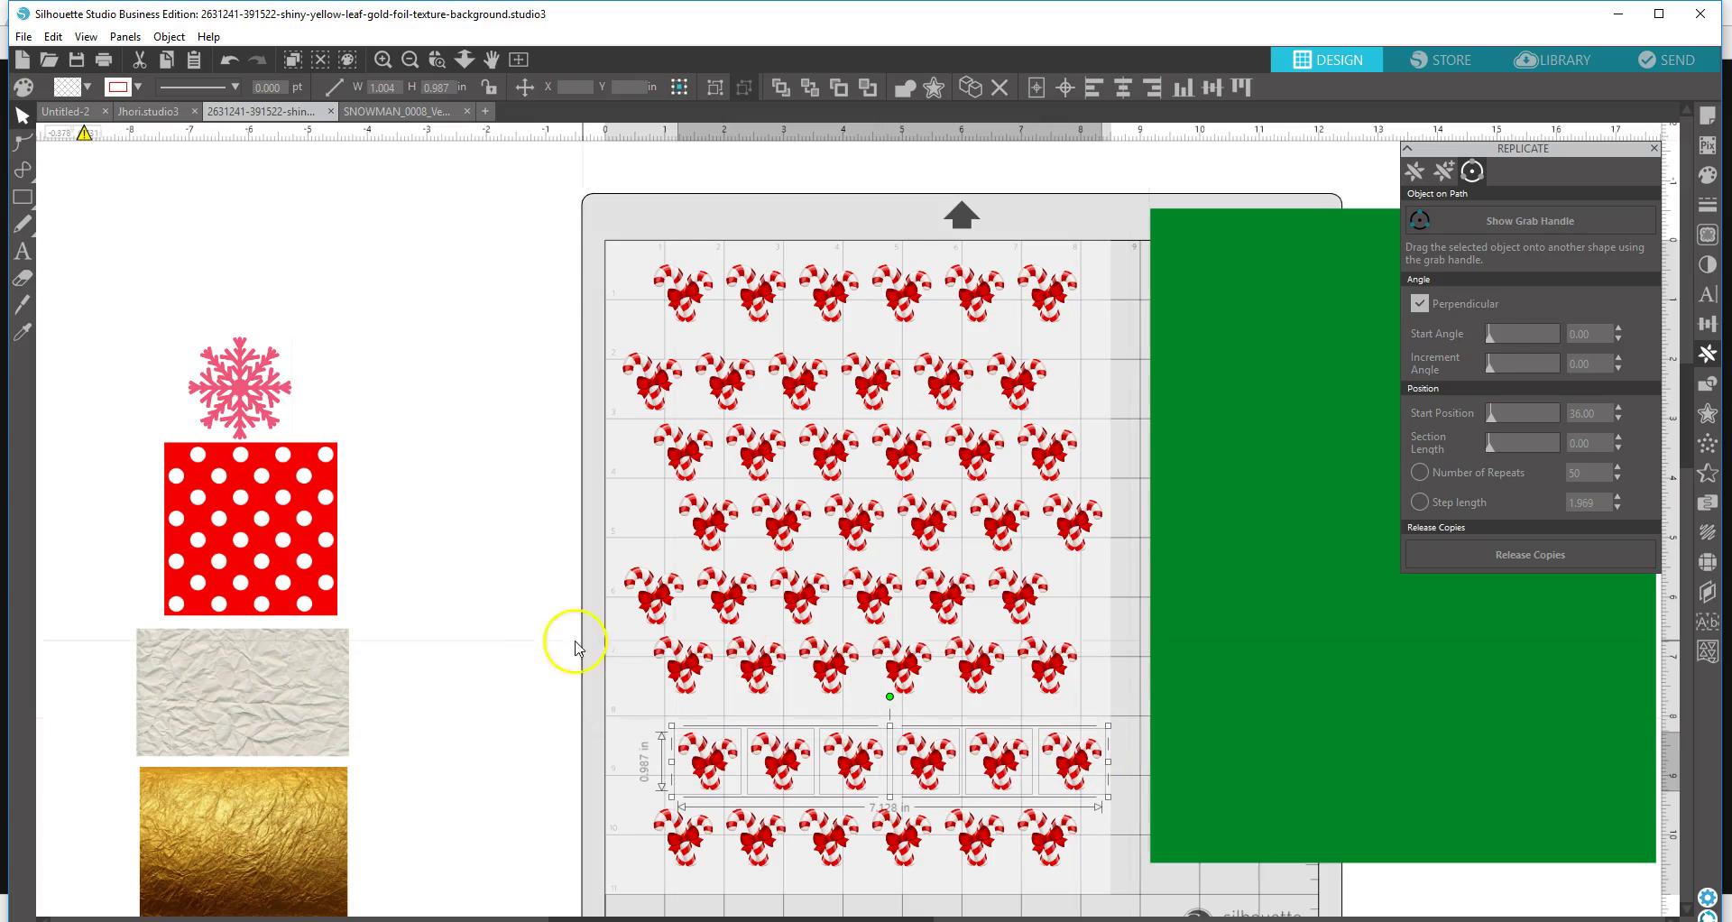
- Nudge the sixth candy cane row down closer to the seventh row
left_click_drag(620, 629, 1120, 700)
key("Down")
key("Down")
key("Down")
key("Down")
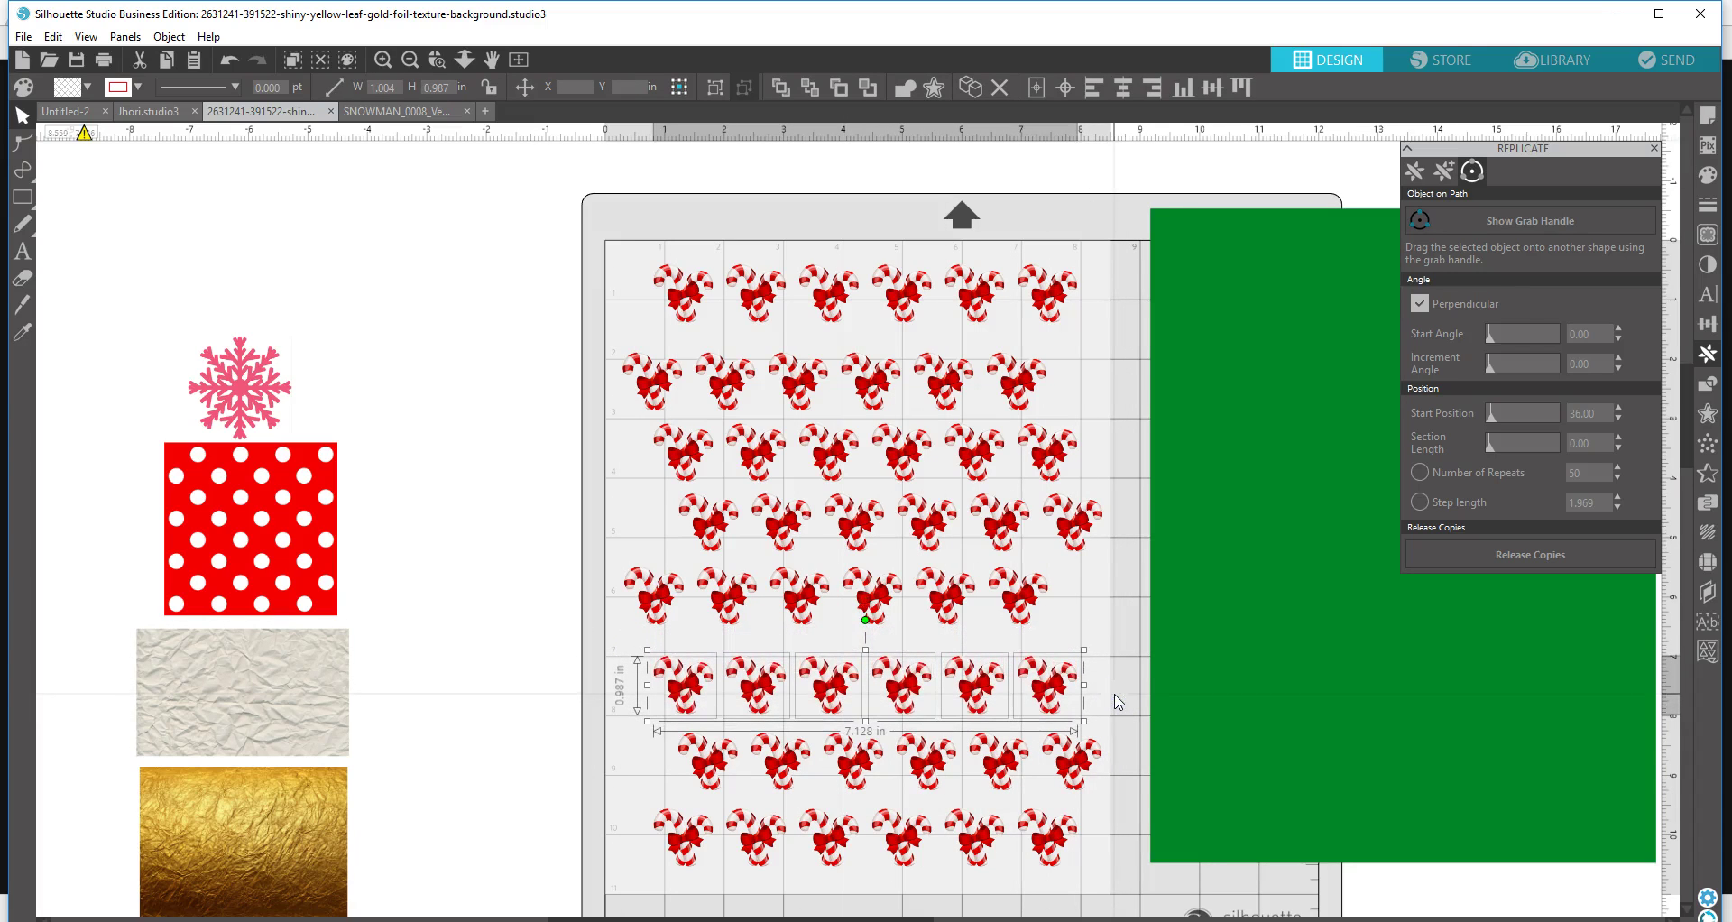
- Nudge the seventh candy cane row slightly further down to even out the gaps around it
left_click_drag(575, 727, 1096, 776)
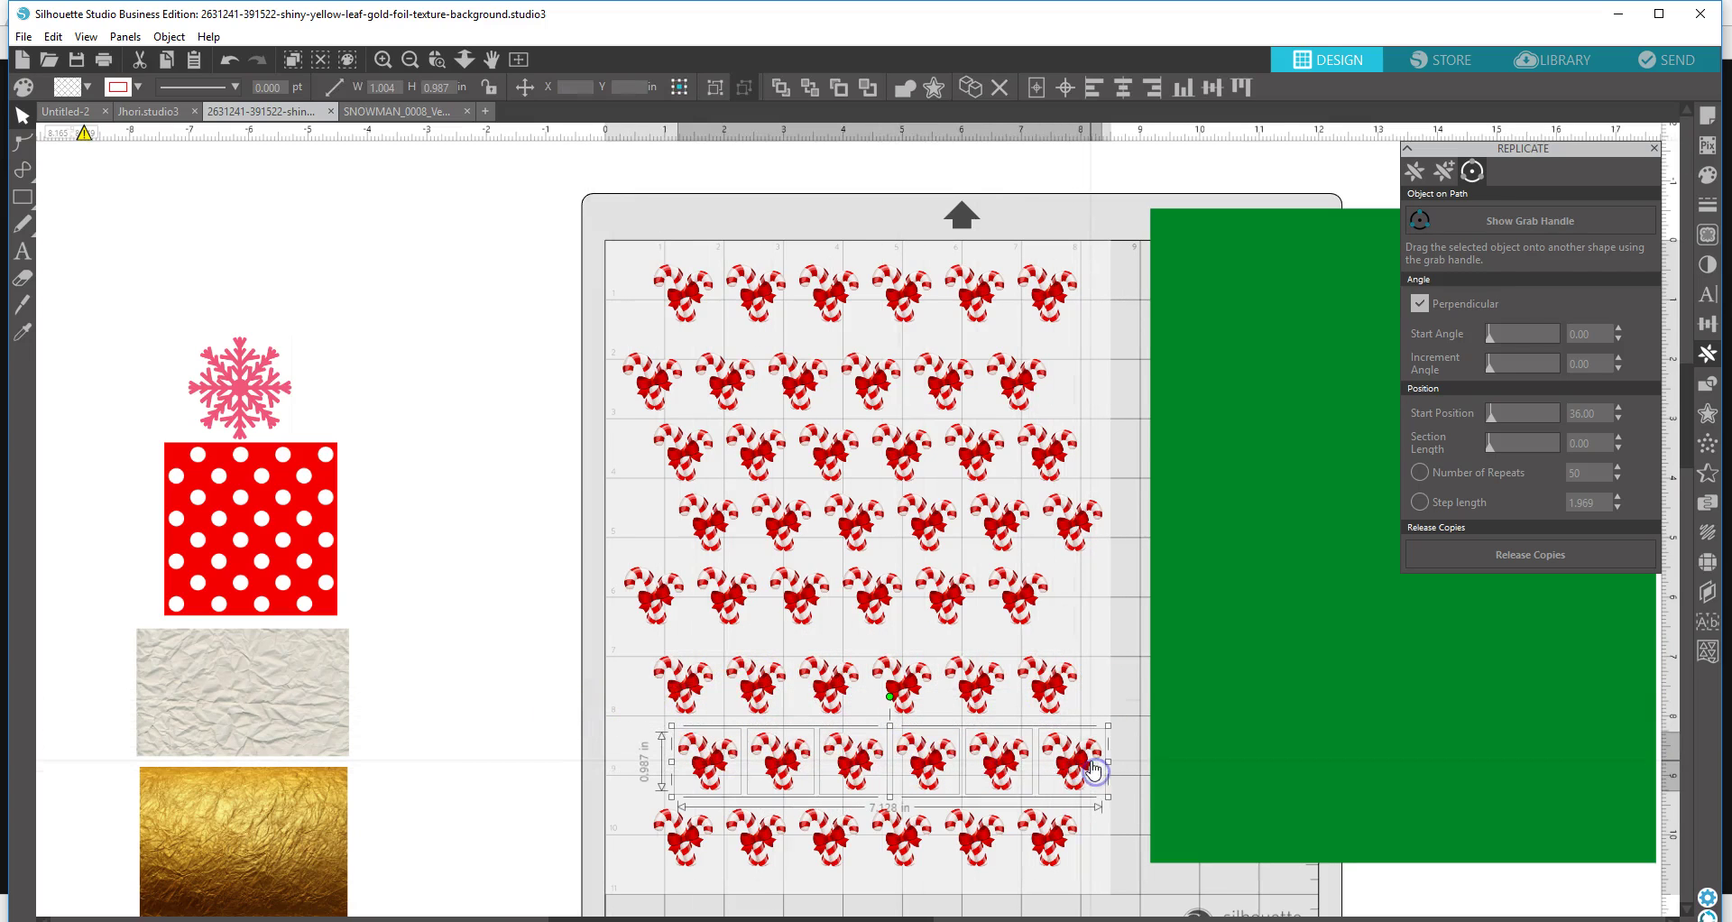
key("Down")
key("Down")
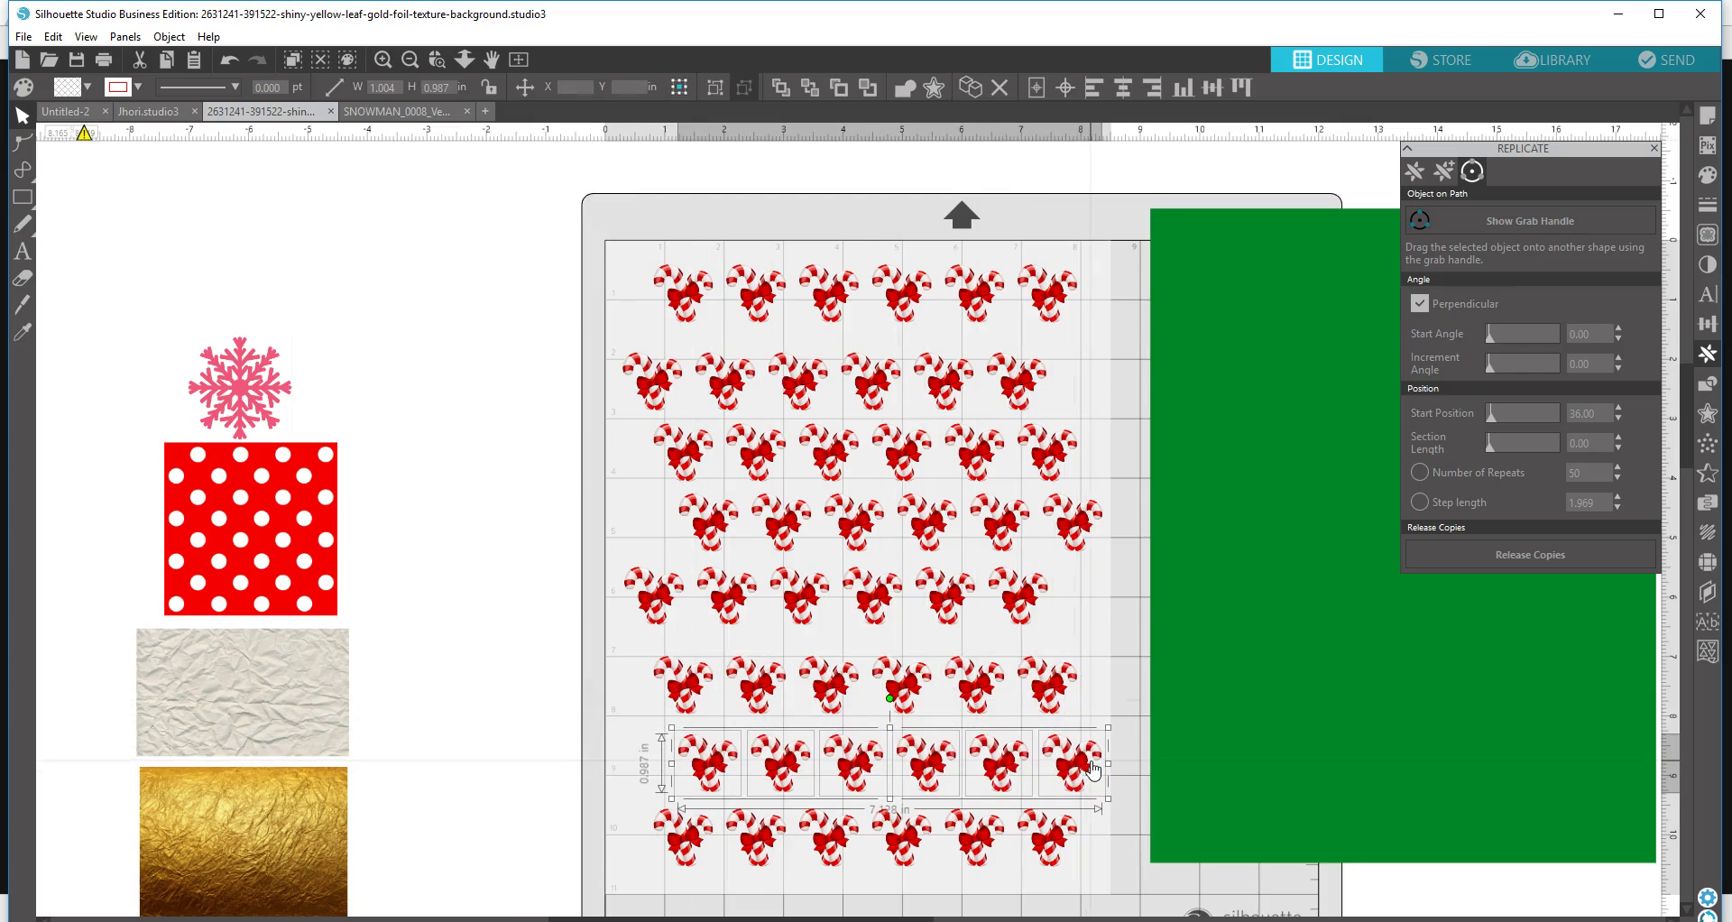
- Nudge the fifth candy cane row down slightly so it sits closer to the sixth row
left_click_drag(588, 552, 1082, 643)
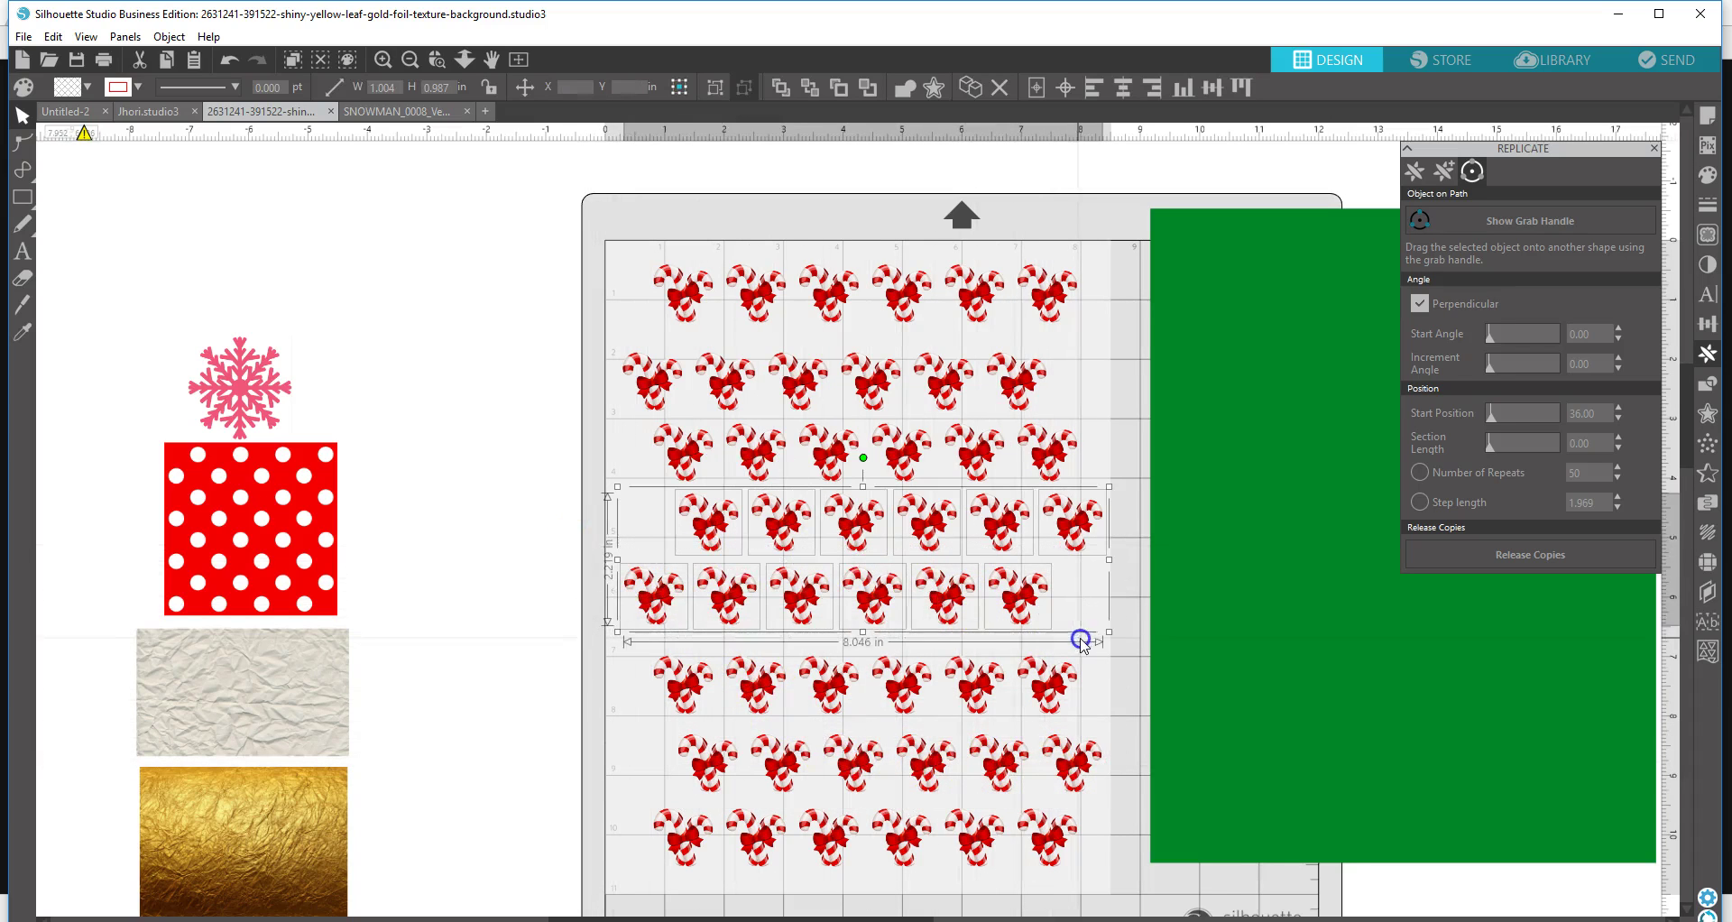
left_click(537, 580)
left_click_drag(572, 566, 1046, 597)
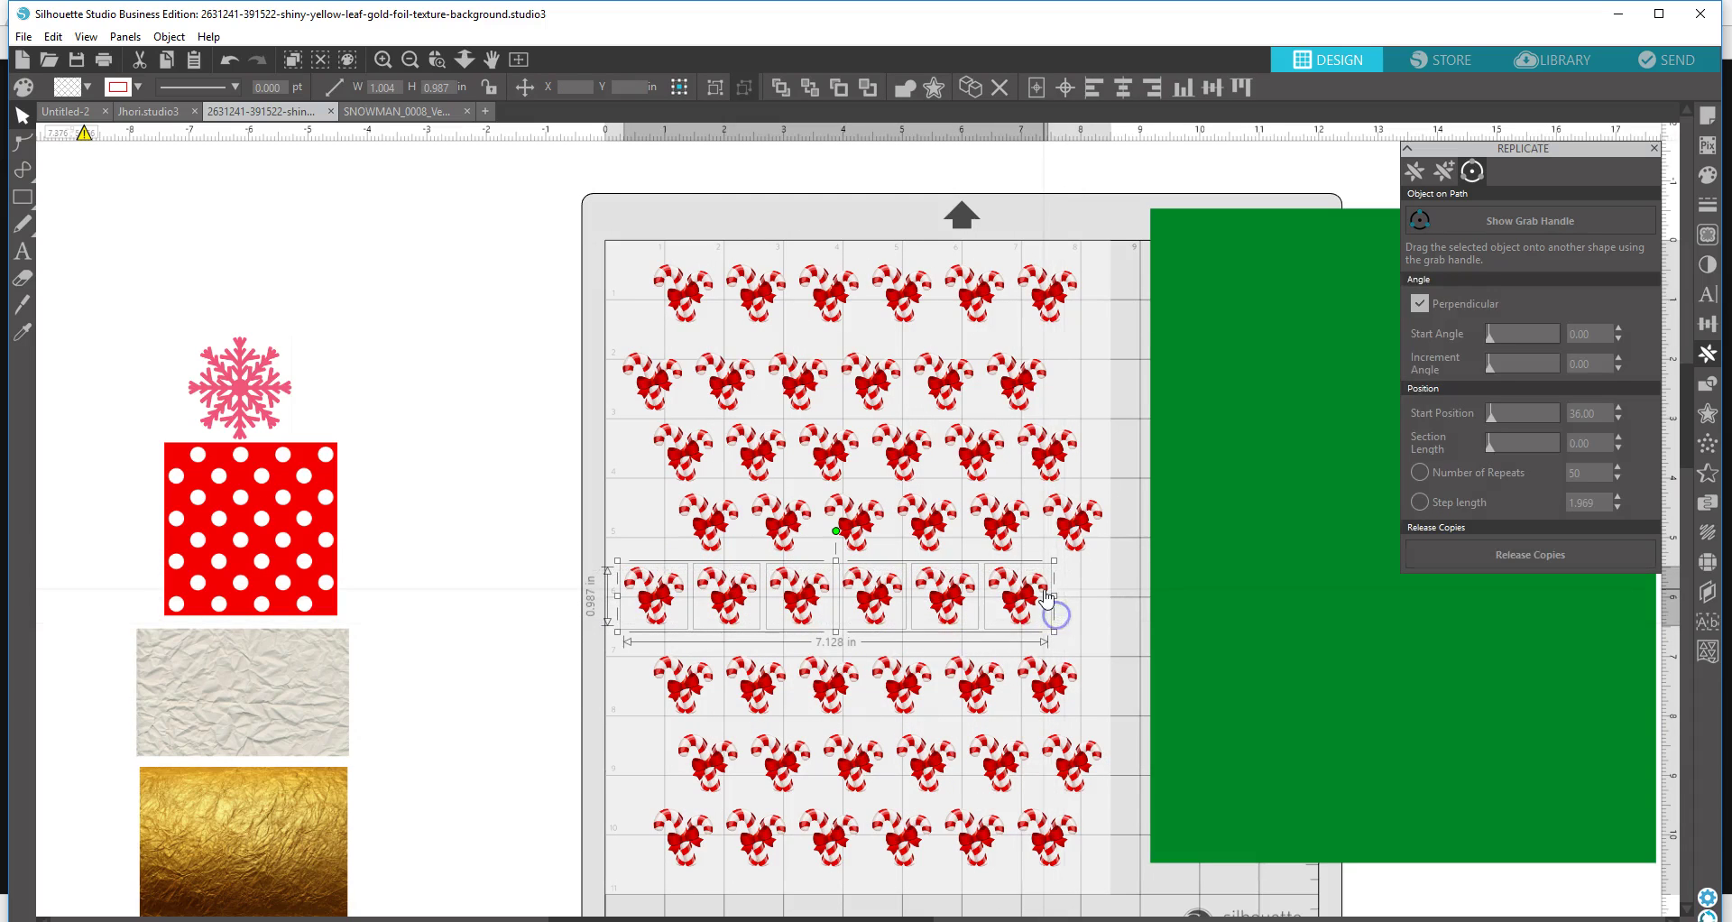
key("Down")
key("Down")
key("Down")
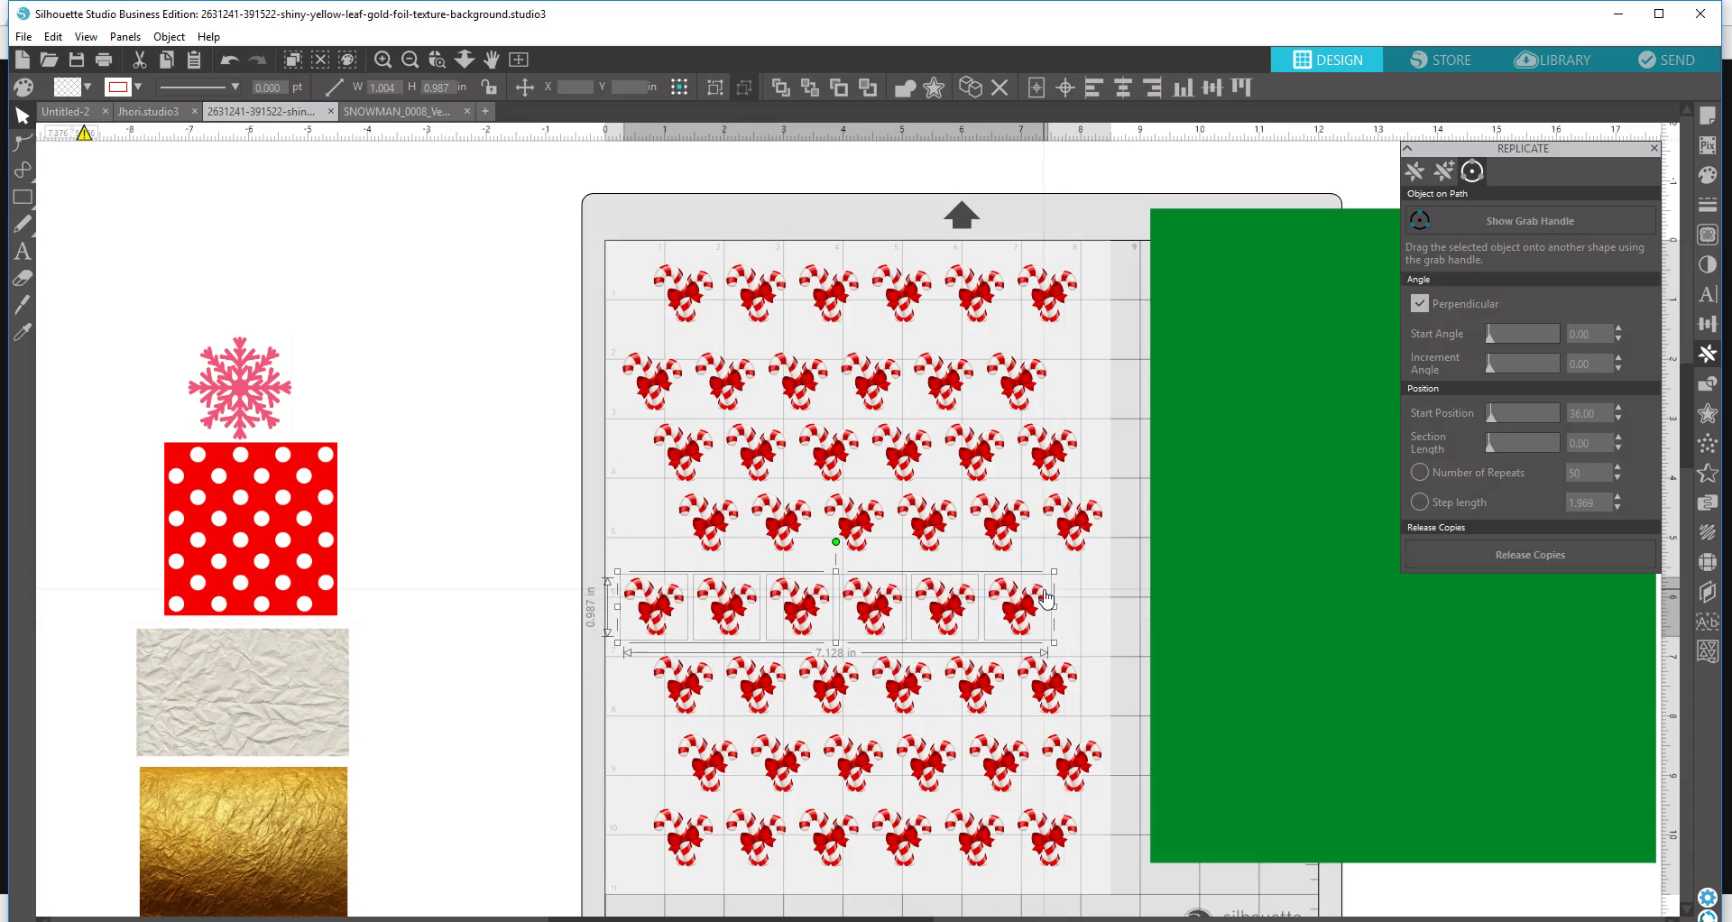
key("Down")
key("Down")
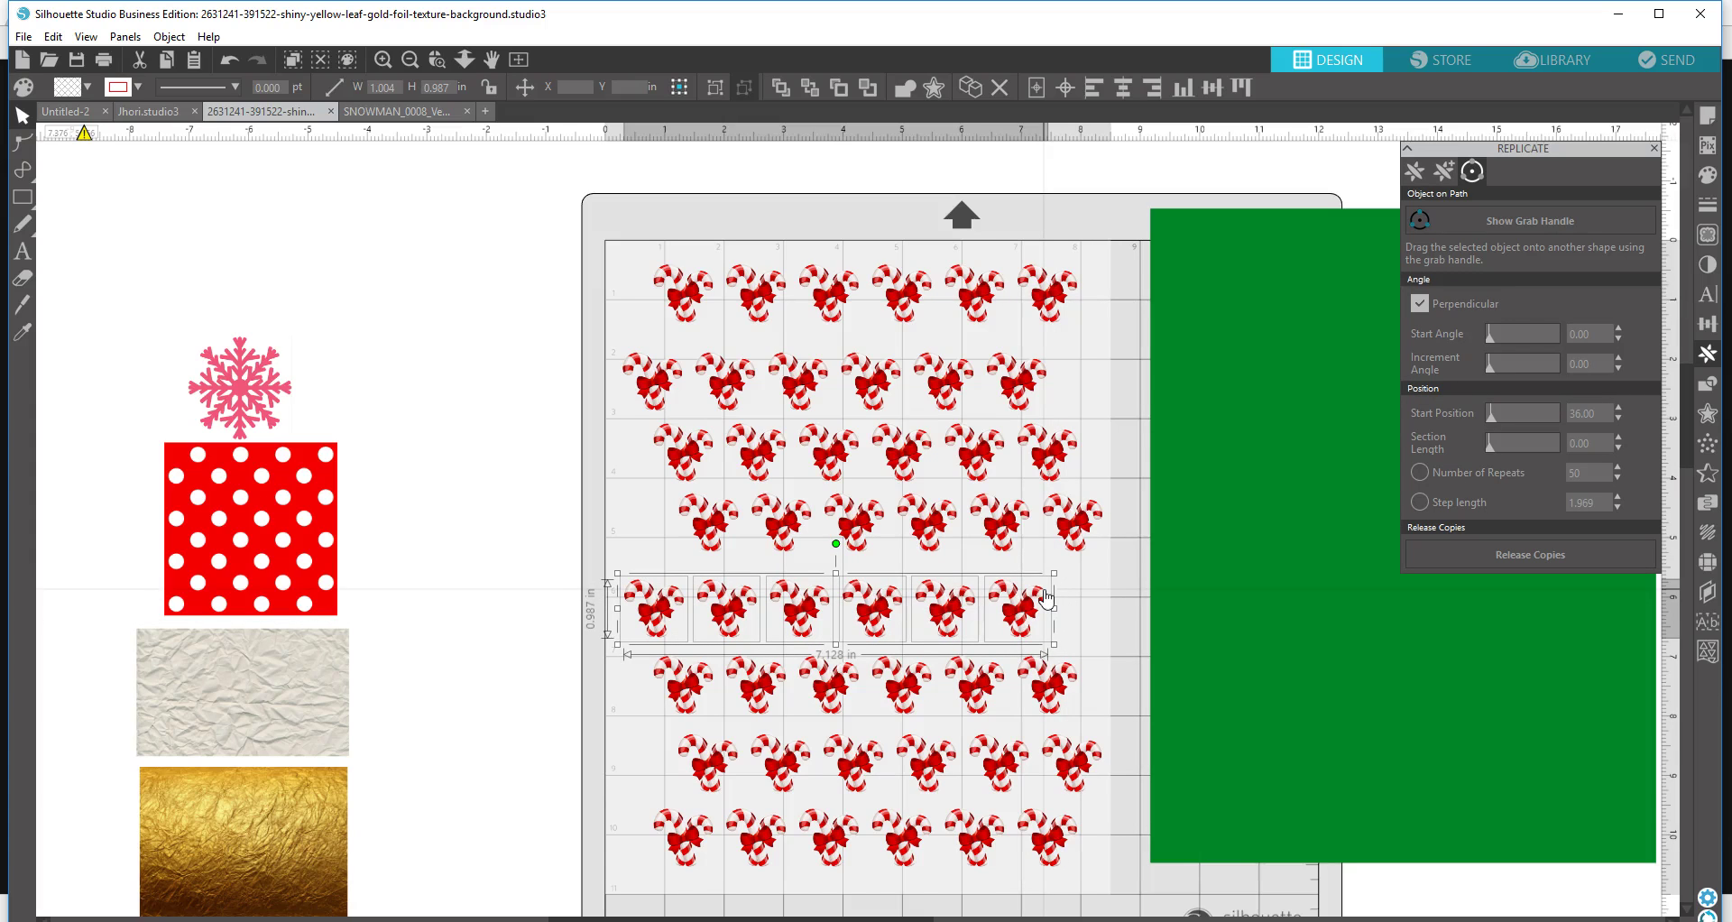
- Nudge the fourth candy cane row down slightly to even out the gaps to the third and fifth rows
left_click_drag(618, 490, 1086, 514)
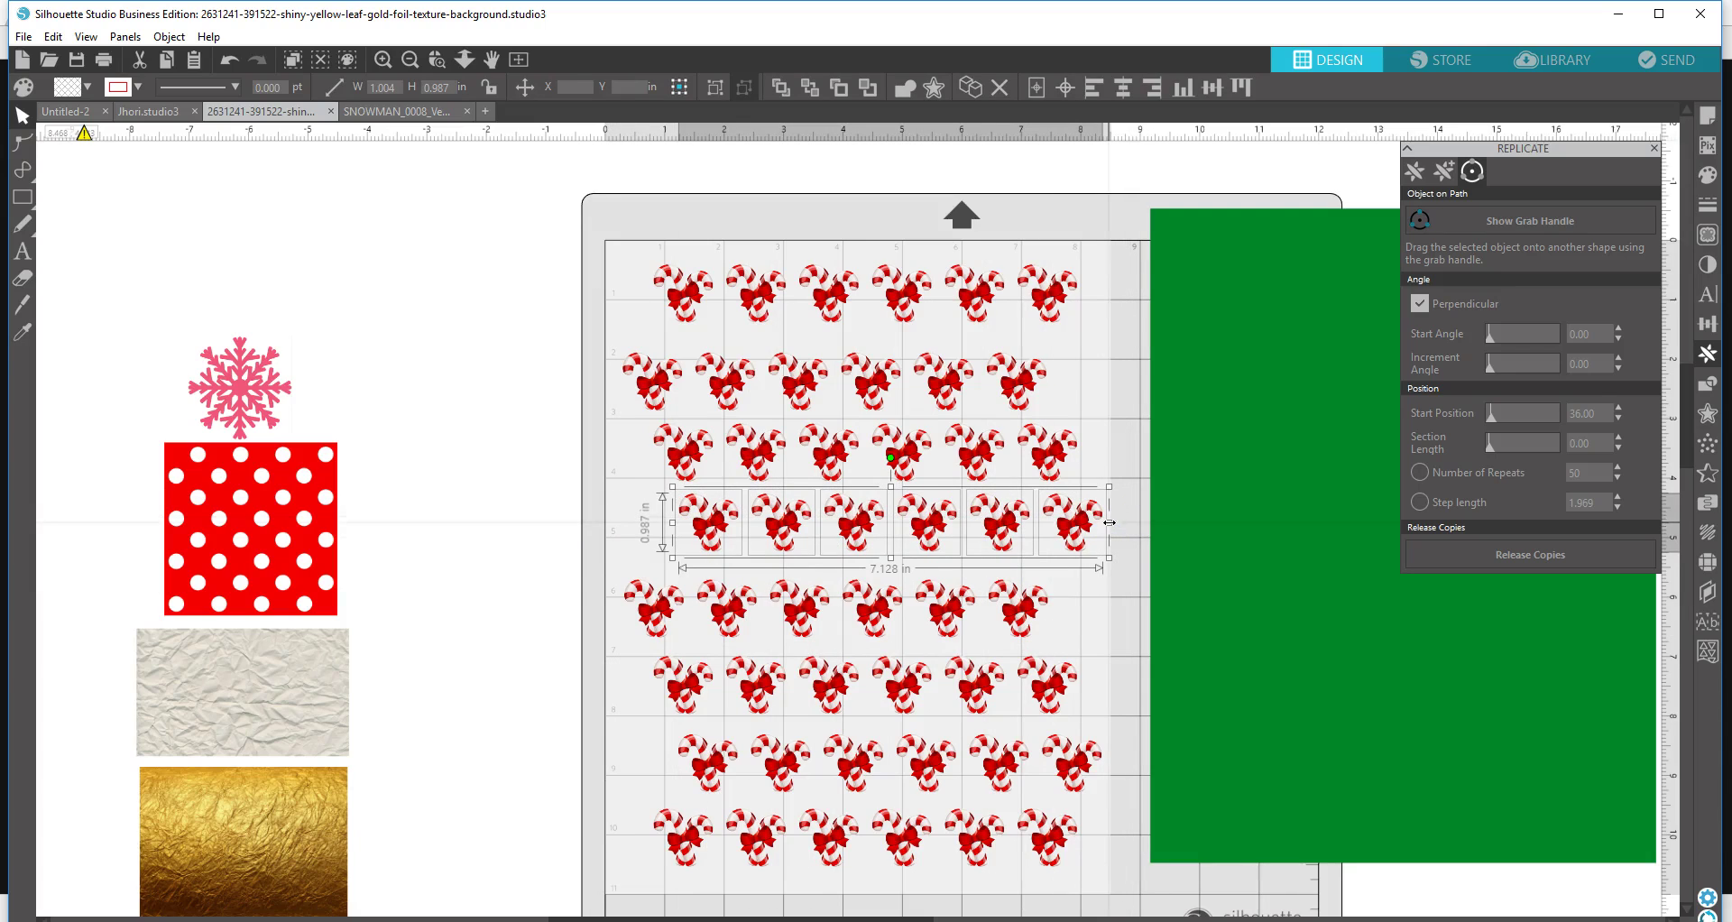
key("Down")
key("Down")
key("Down")
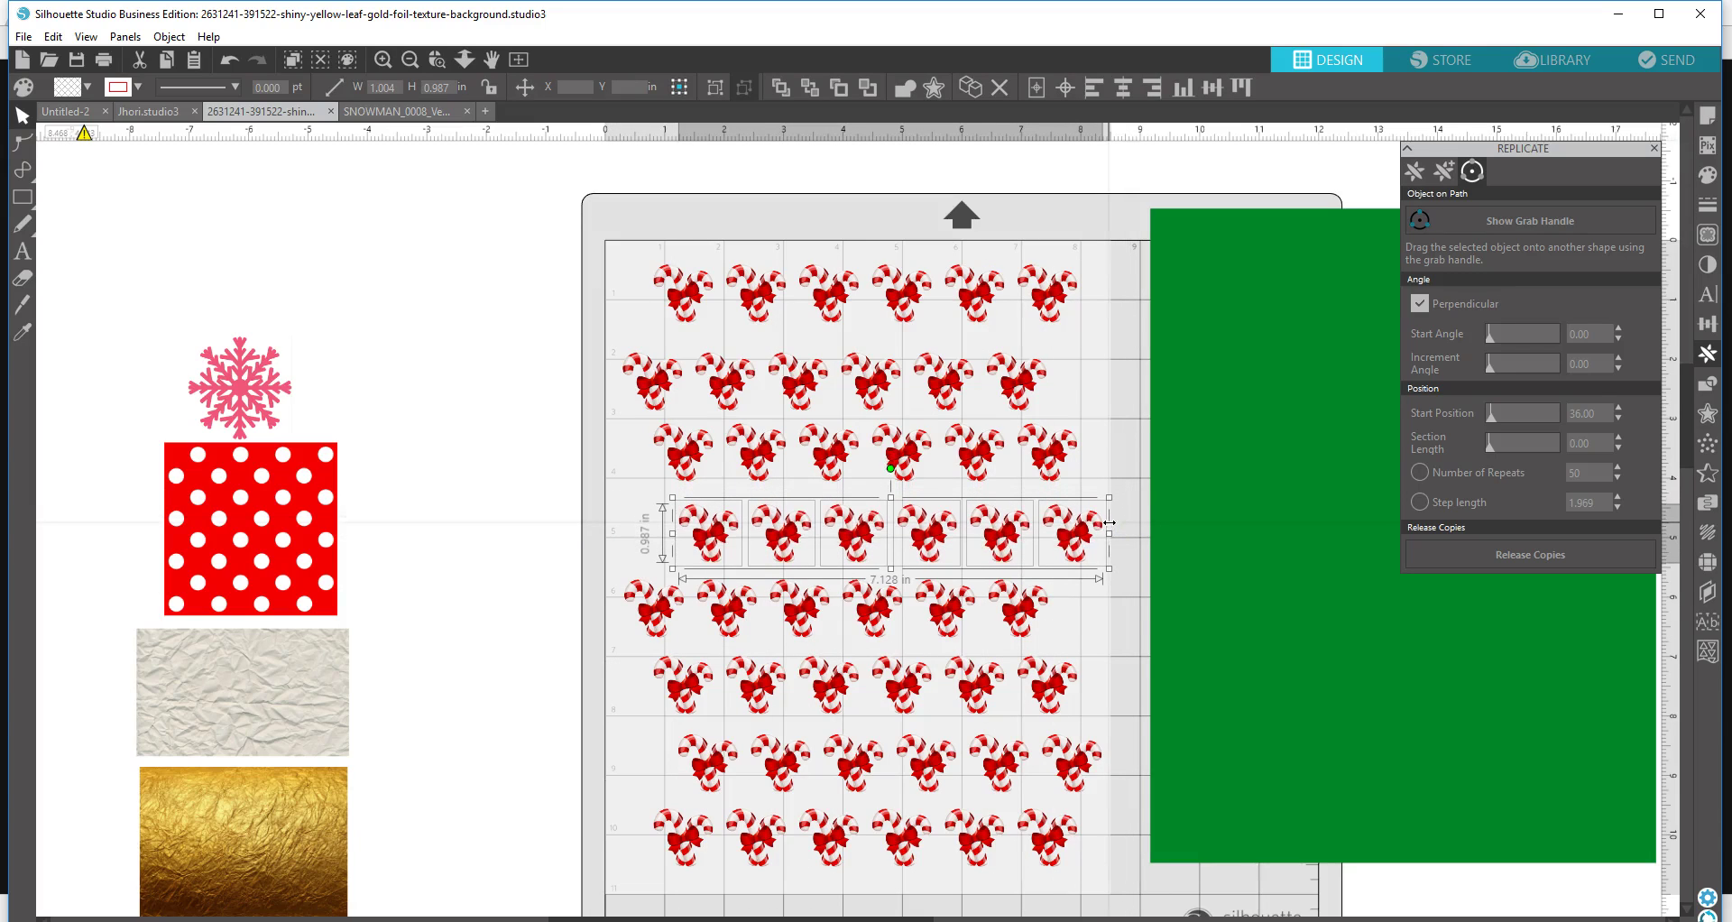
key("Down")
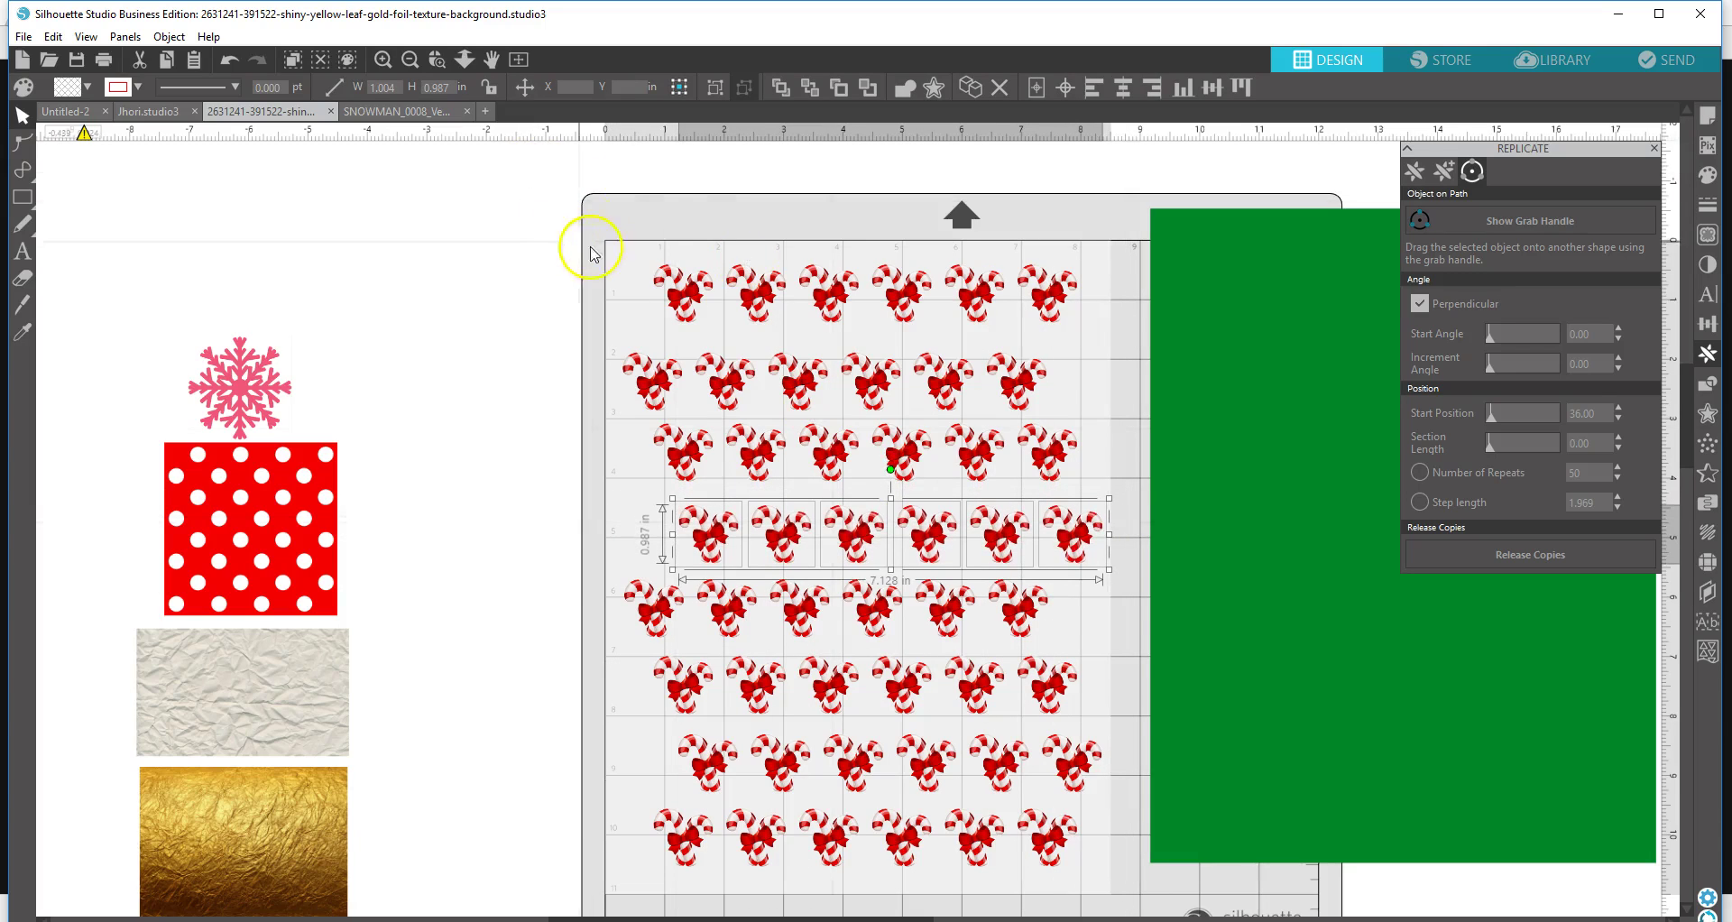
- Shift the first candy cane row up slightly and nudge the second row up toward it
left_click(705, 253)
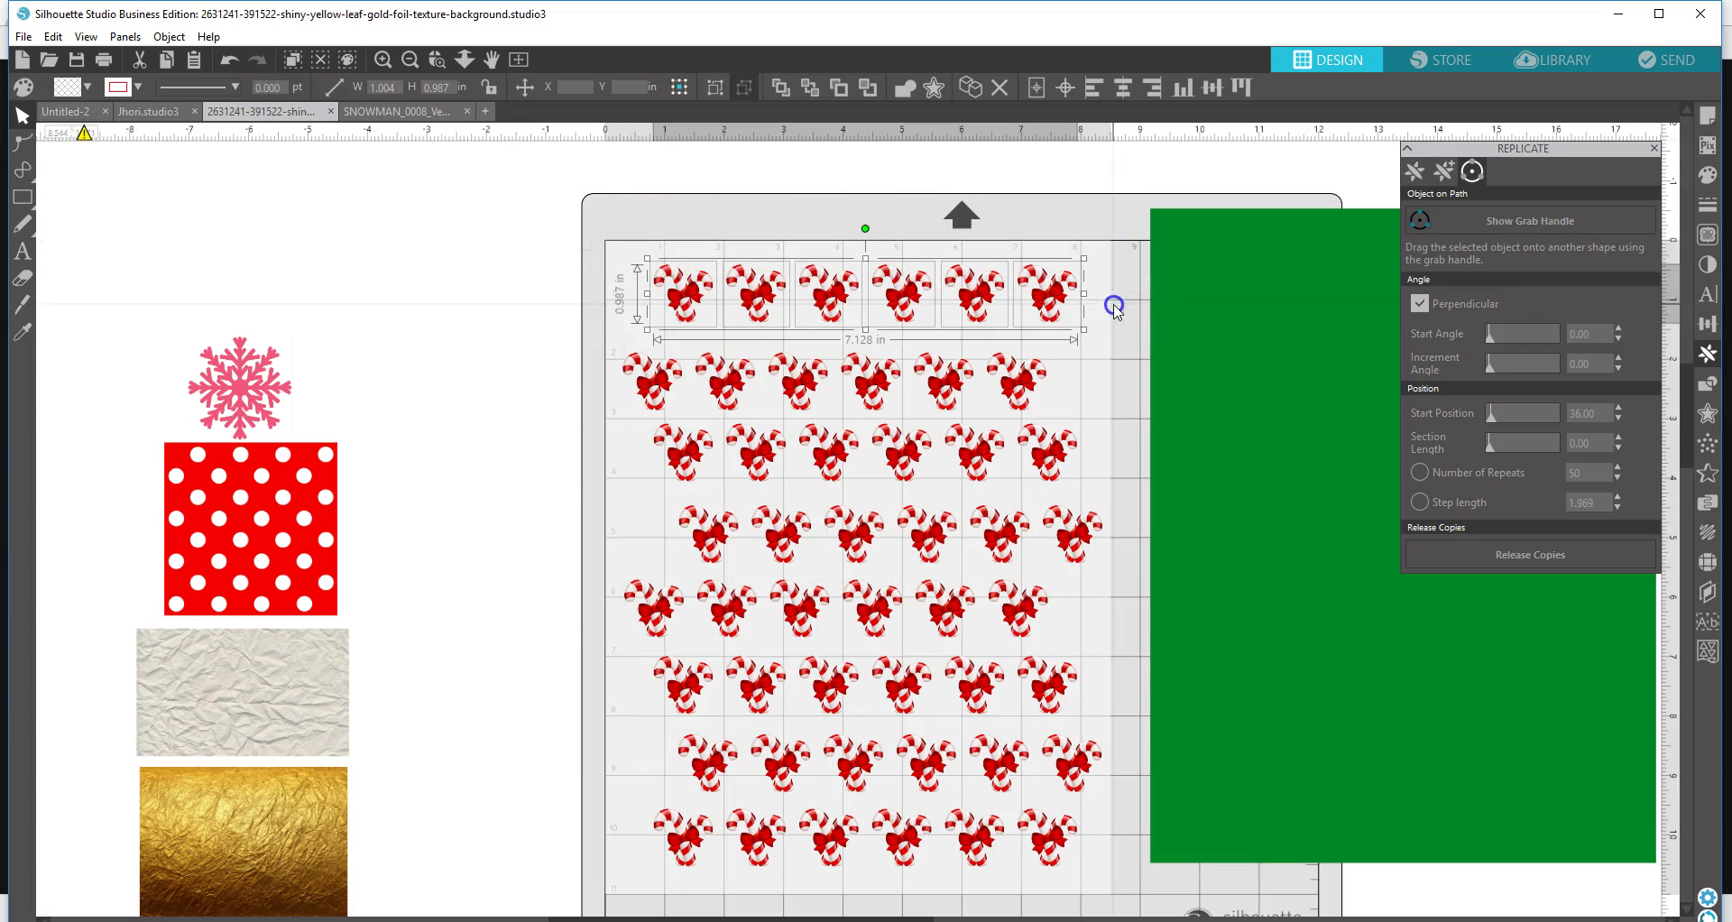
left_click_drag(954, 329, 953, 322)
left_click_drag(590, 348, 1119, 399)
key("Up")
key("Up")
key("Up")
key("Up")
key("Up")
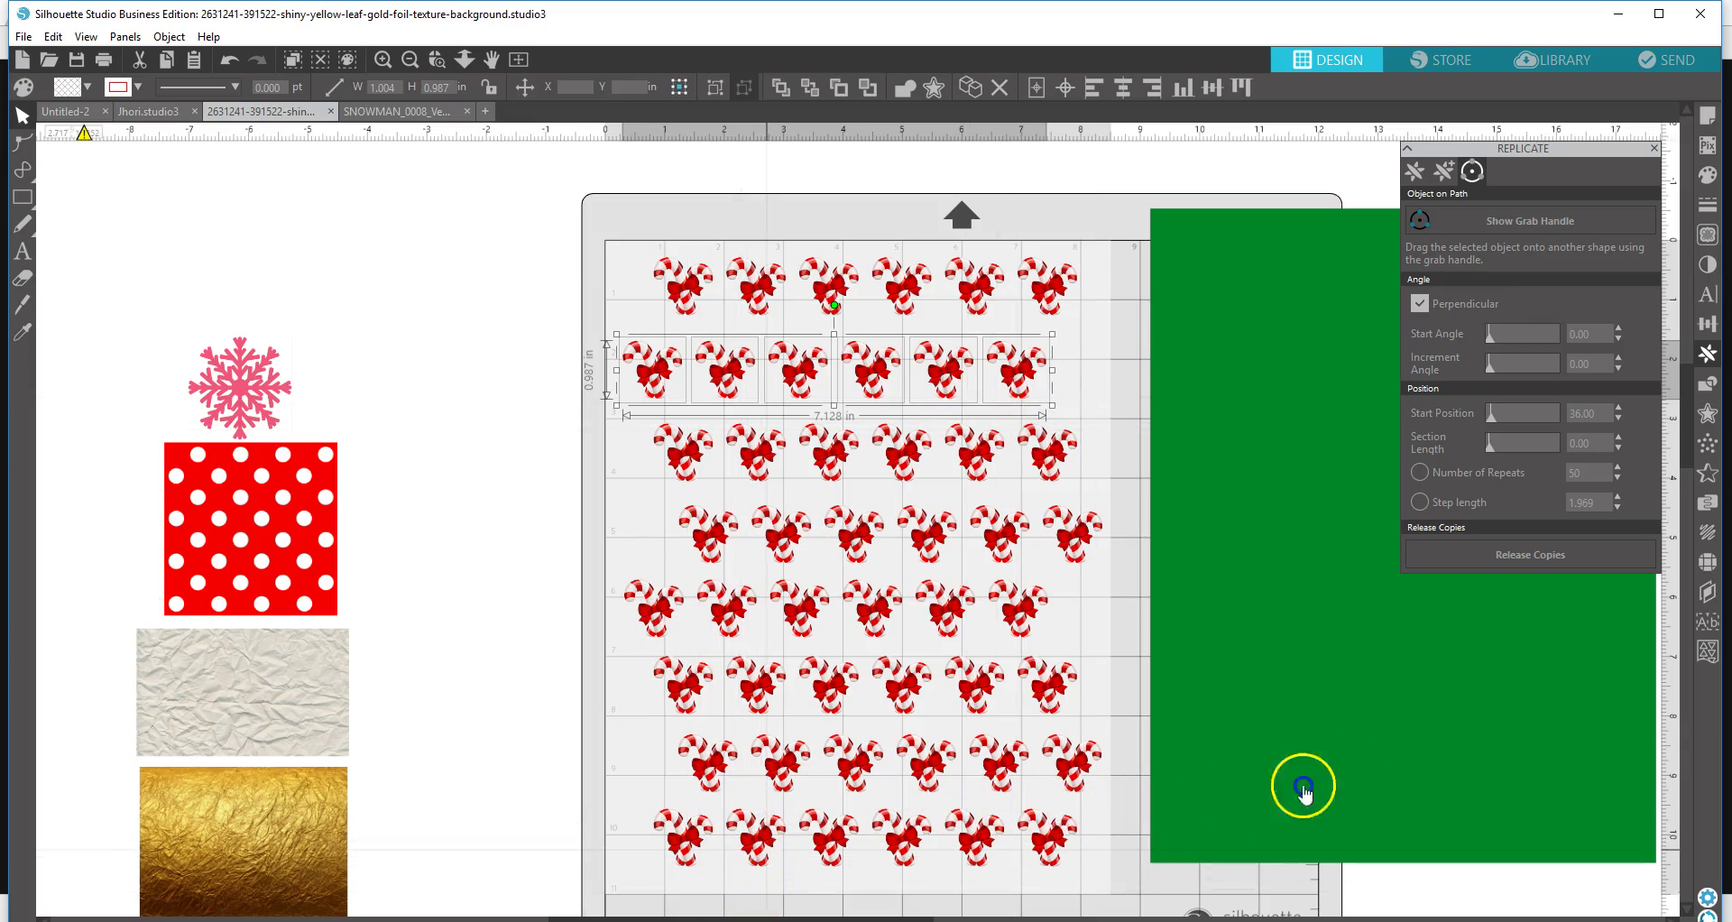
- Place the 8.5 × 11 in green rectangle behind the candy cane rows so it covers the Letter page
left_click(1348, 773)
left_click_drag(1433, 778, 884, 812)
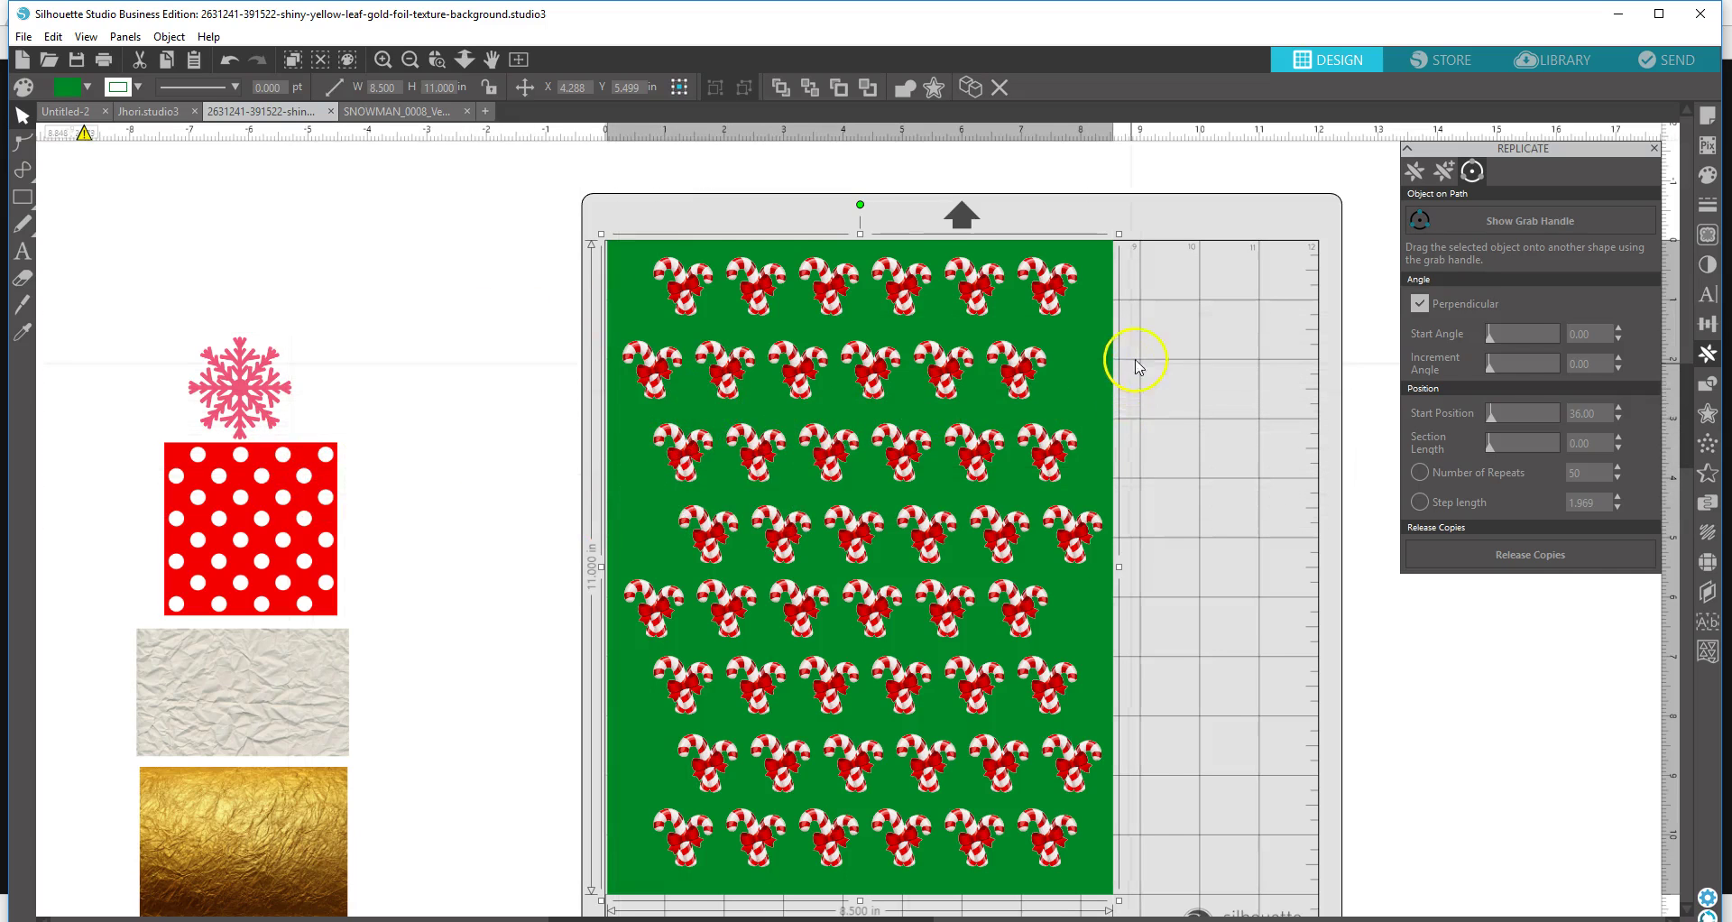
left_click_drag(1096, 343, 1665, 363)
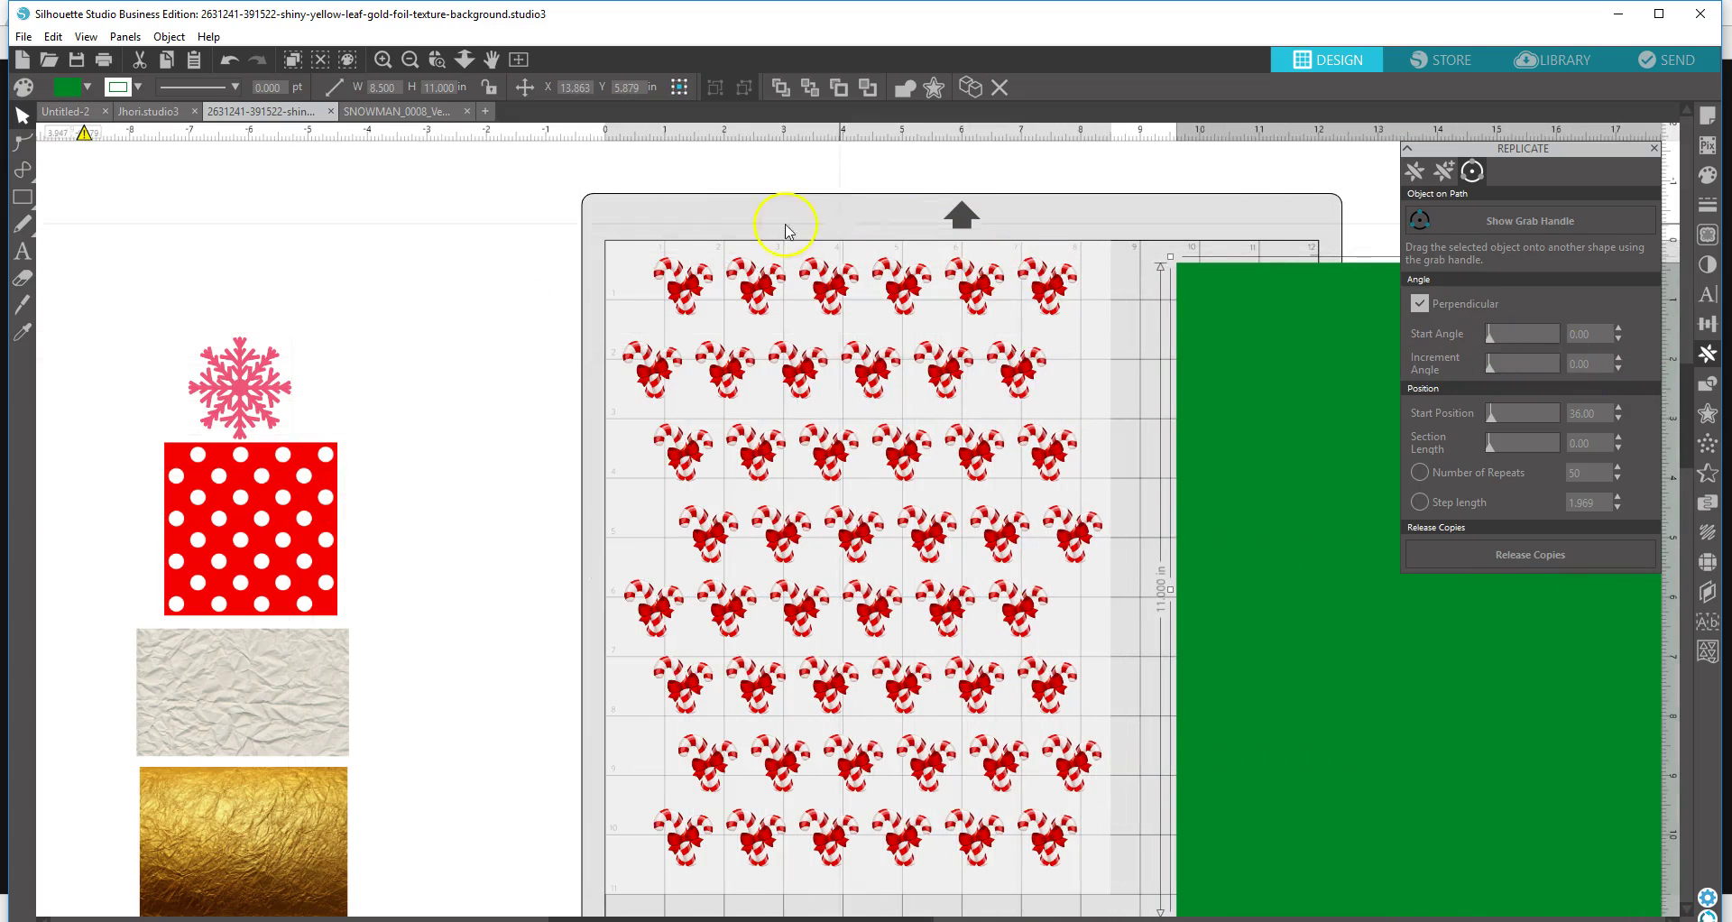
left_click_drag(1238, 341, 768, 362)
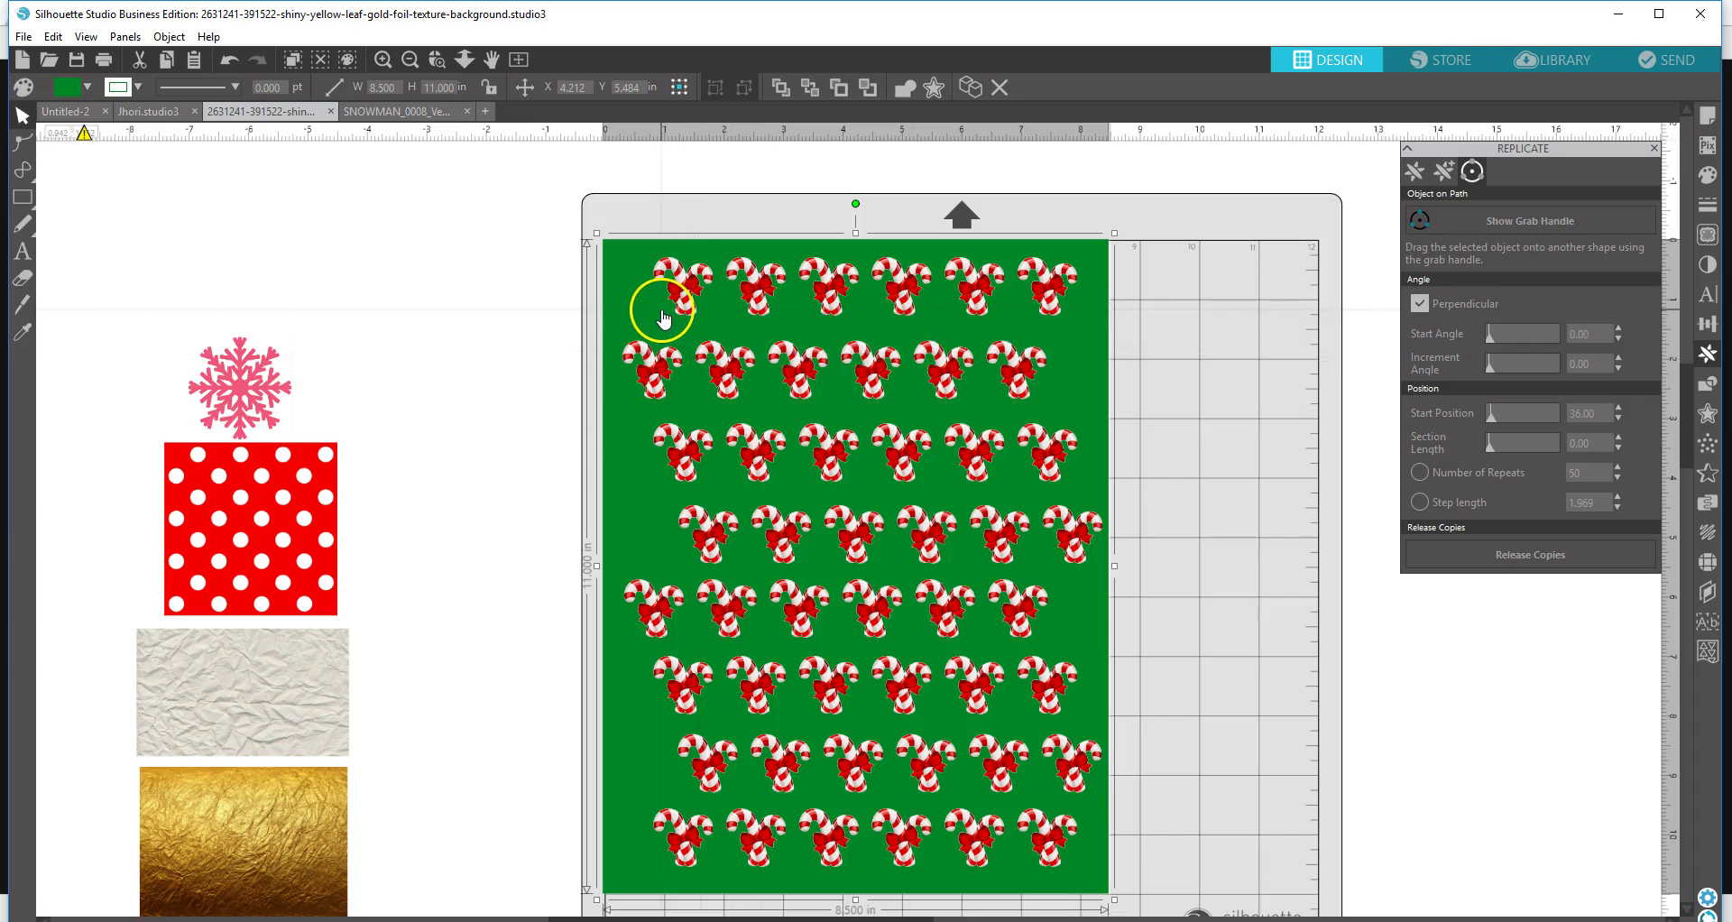
- Delete all the candy cane rows from the page and leave only the green rectangle covering it
left_click_drag(654, 313, 1230, 365)
left_click_drag(577, 229, 1128, 890)
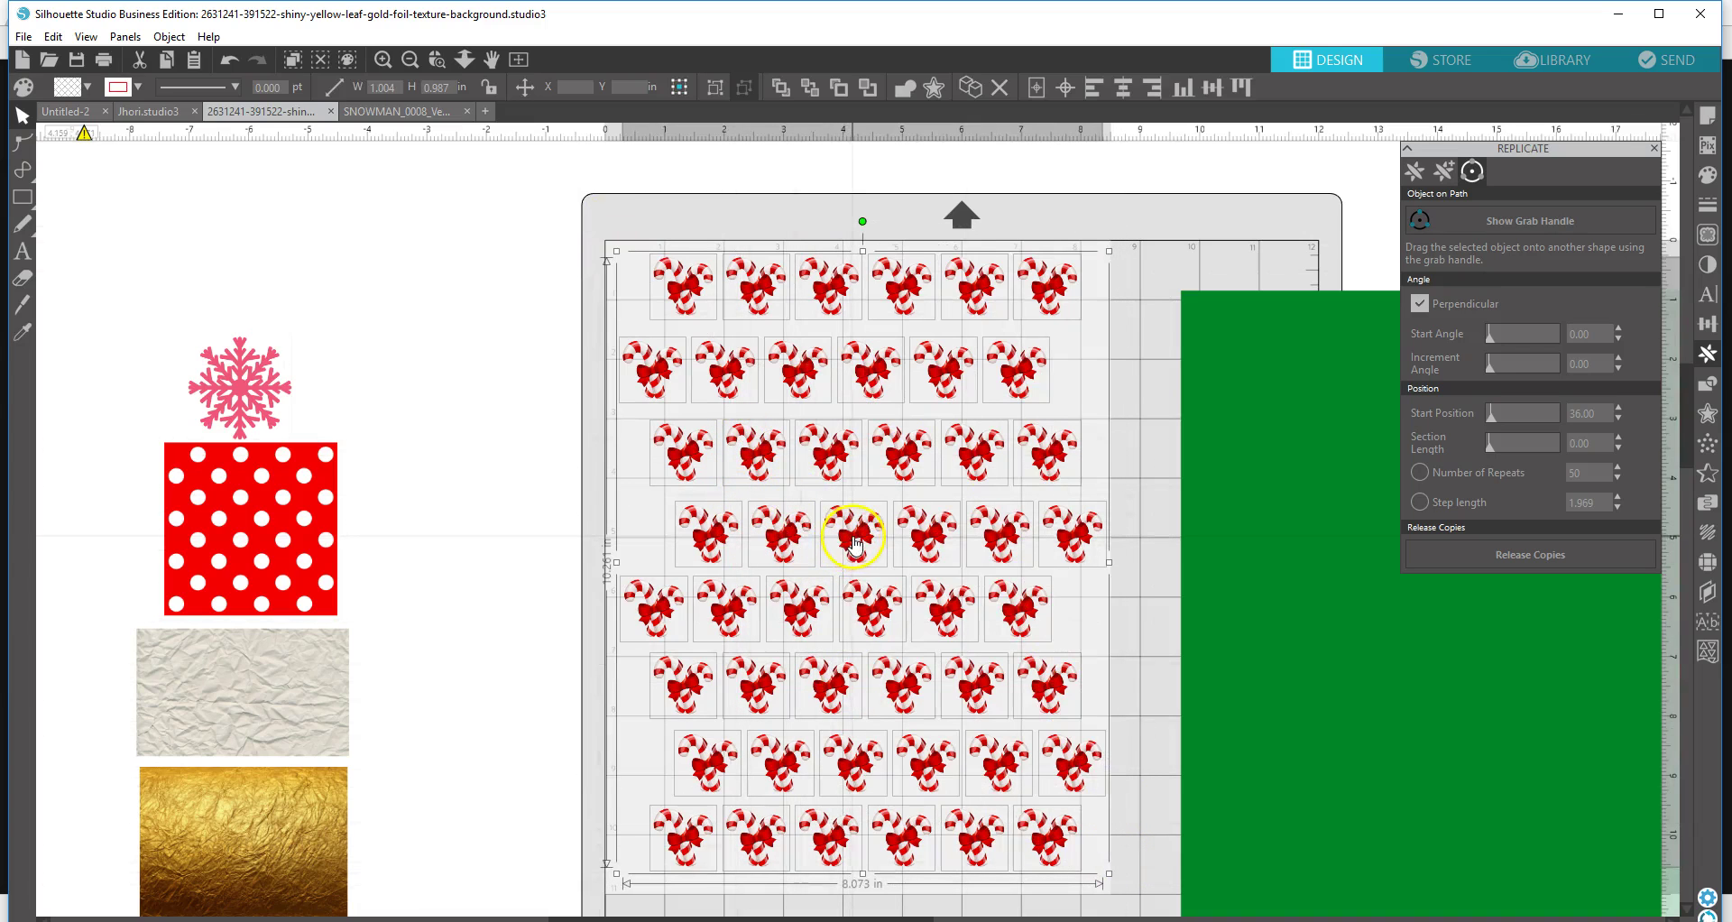
key("Delete")
left_click_drag(1326, 540, 759, 491)
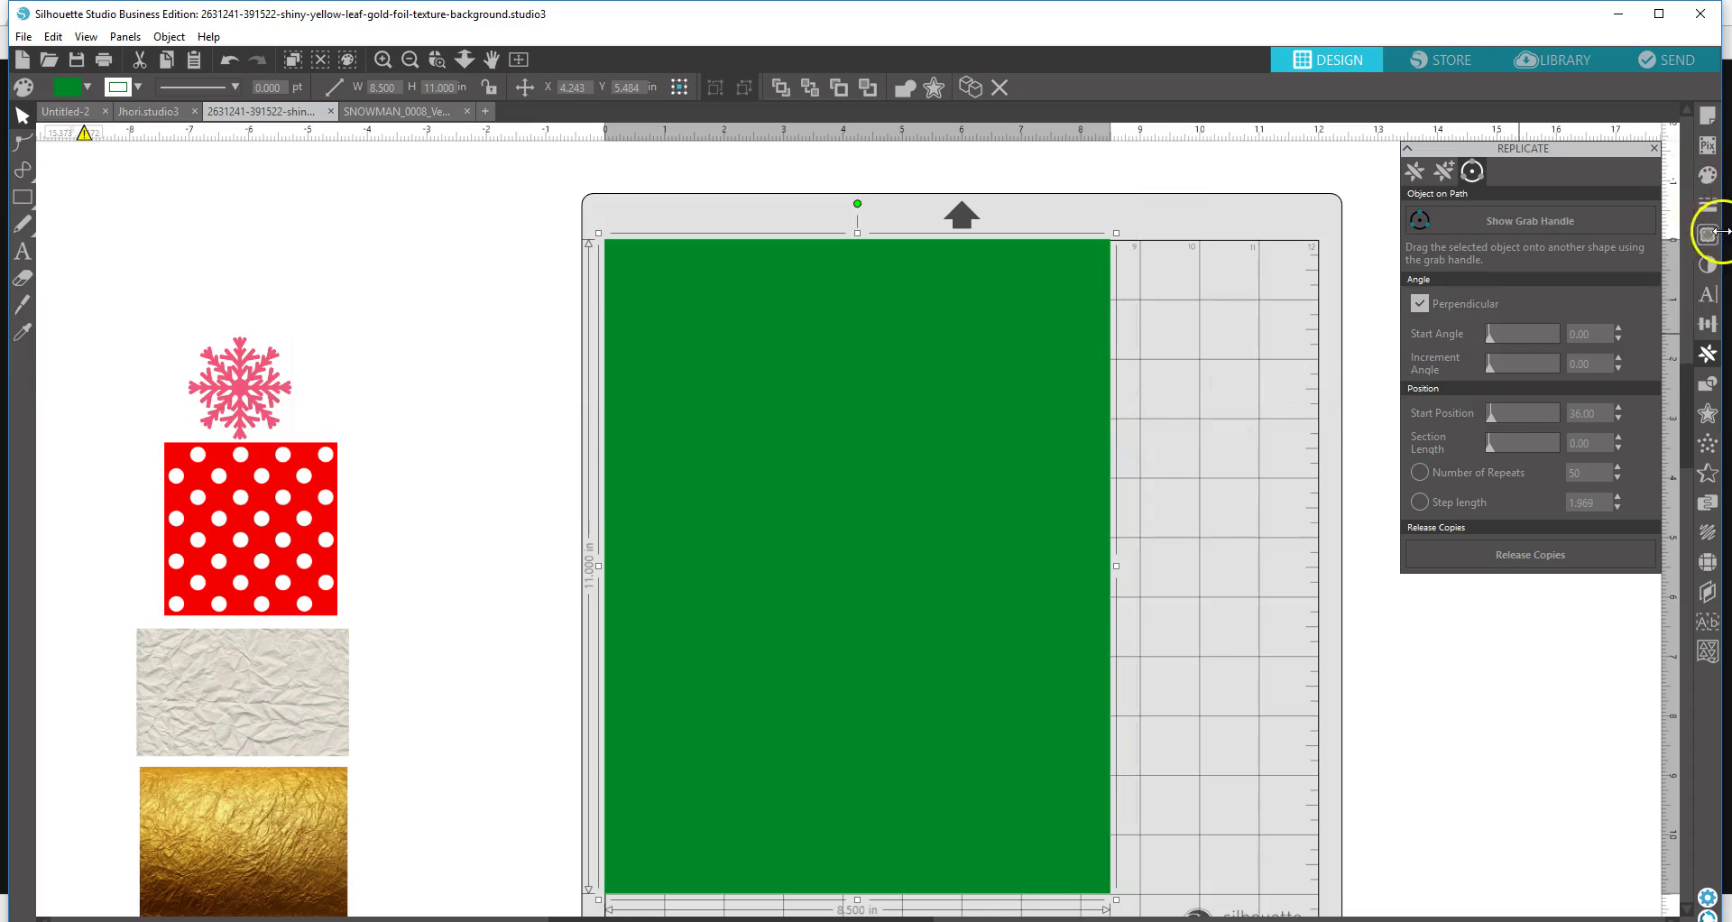
- Set both the fill color and the line color of the page-size rectangle to black
left_click(1708, 175)
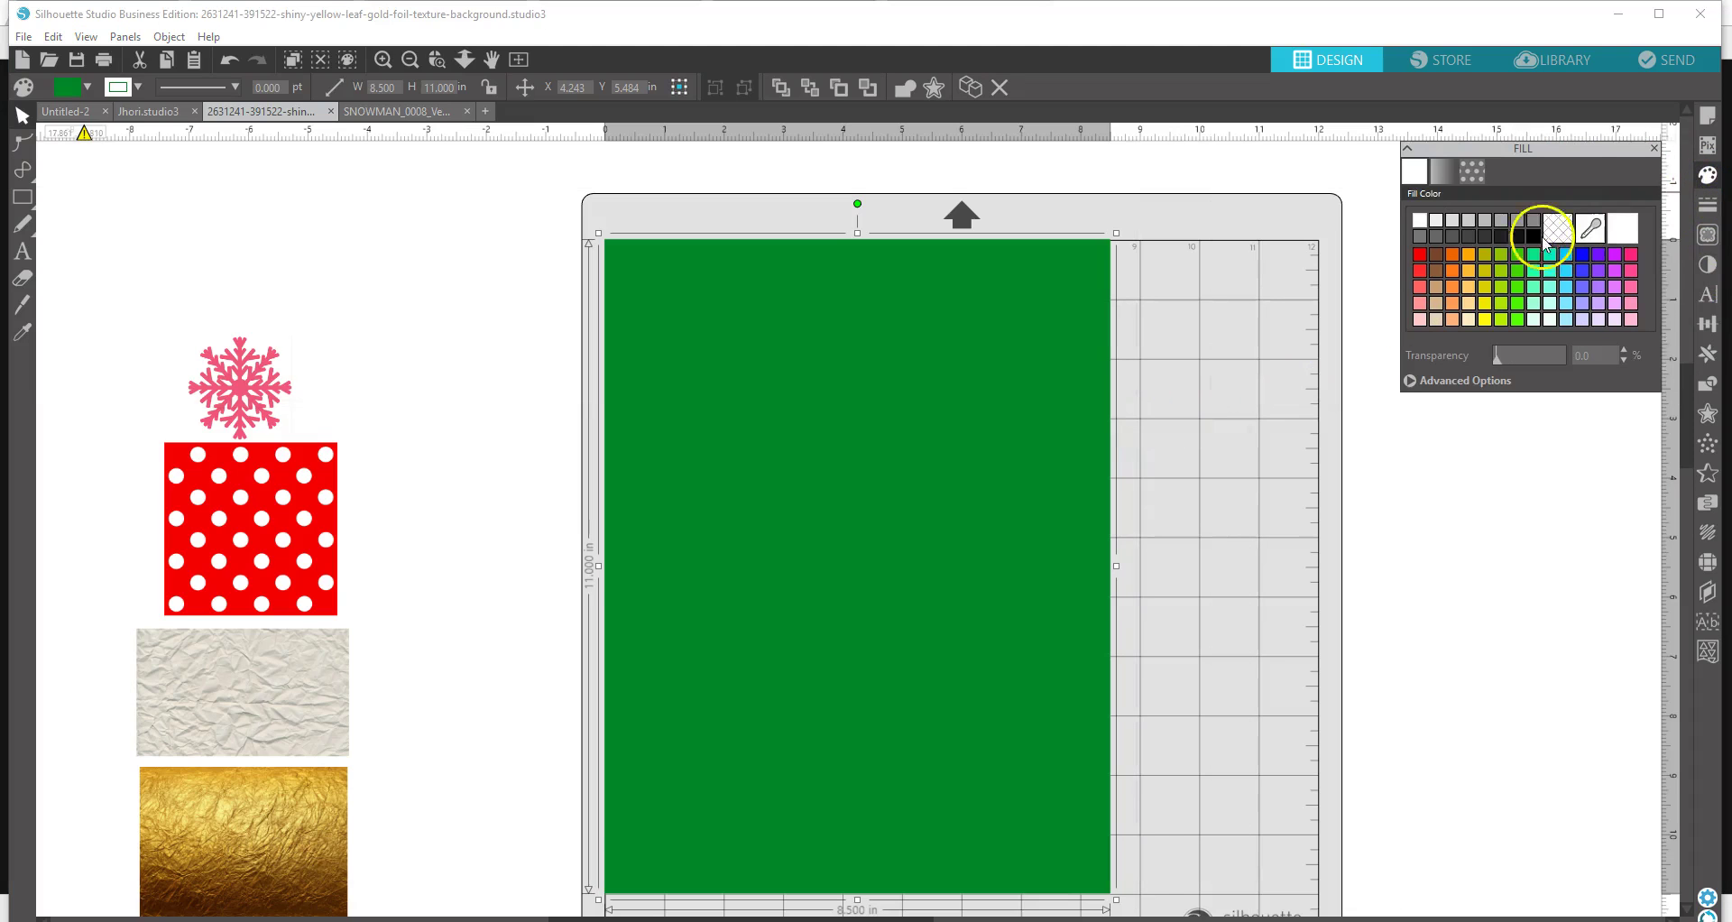
left_click(1533, 235)
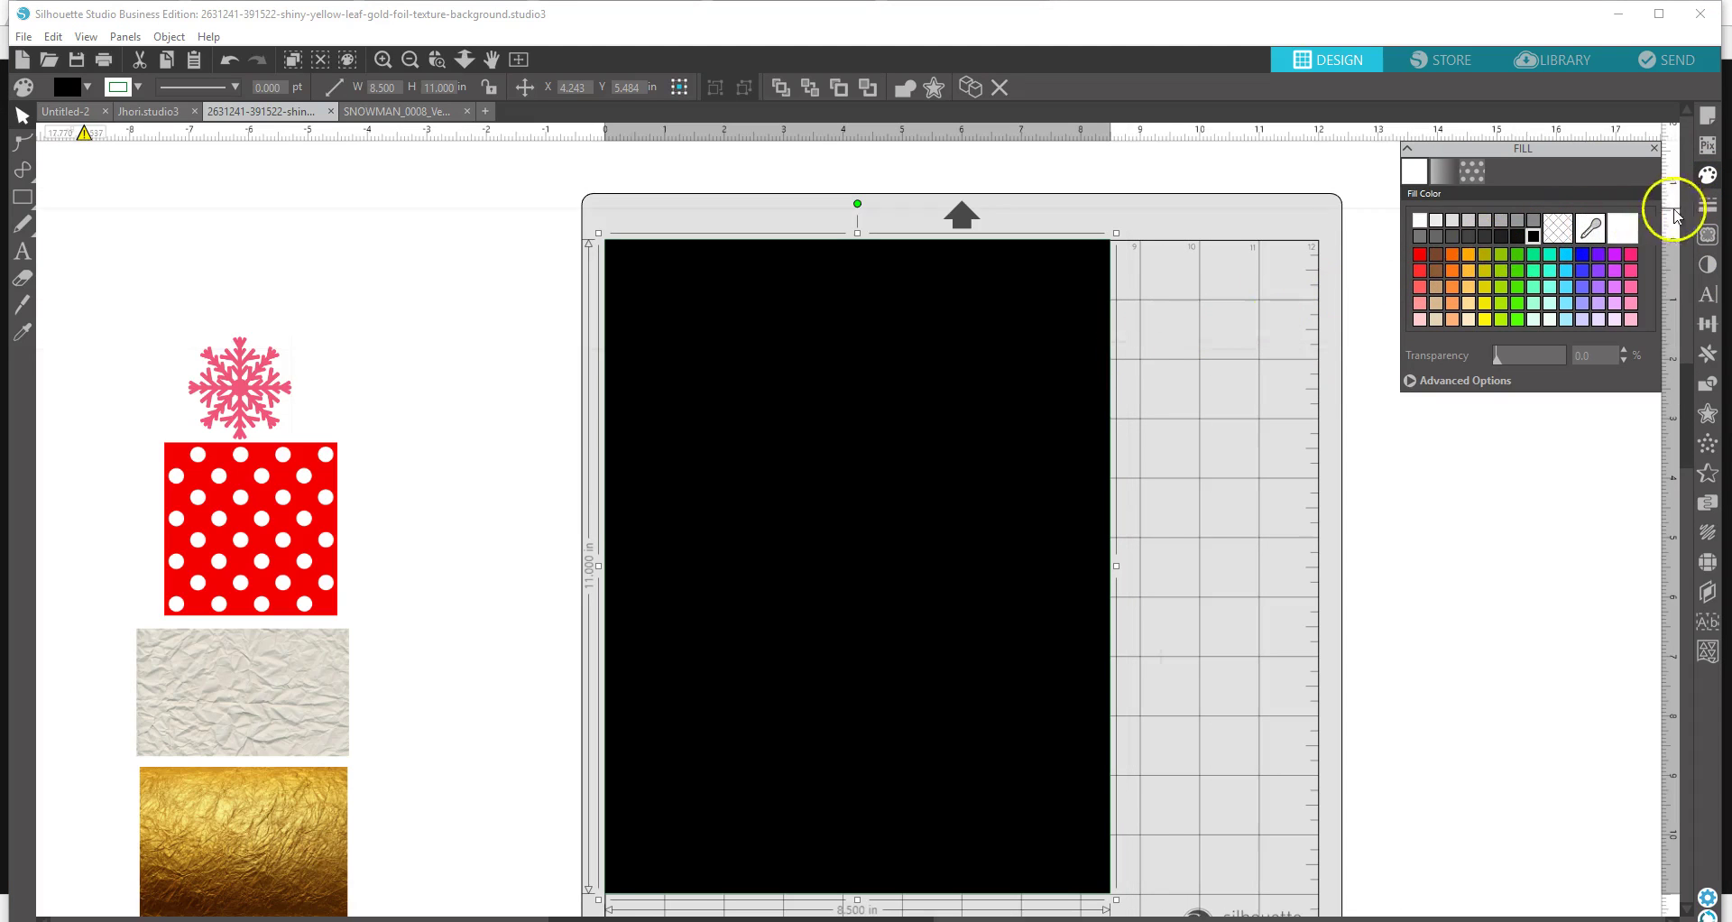
left_click(1708, 205)
left_click(1442, 173)
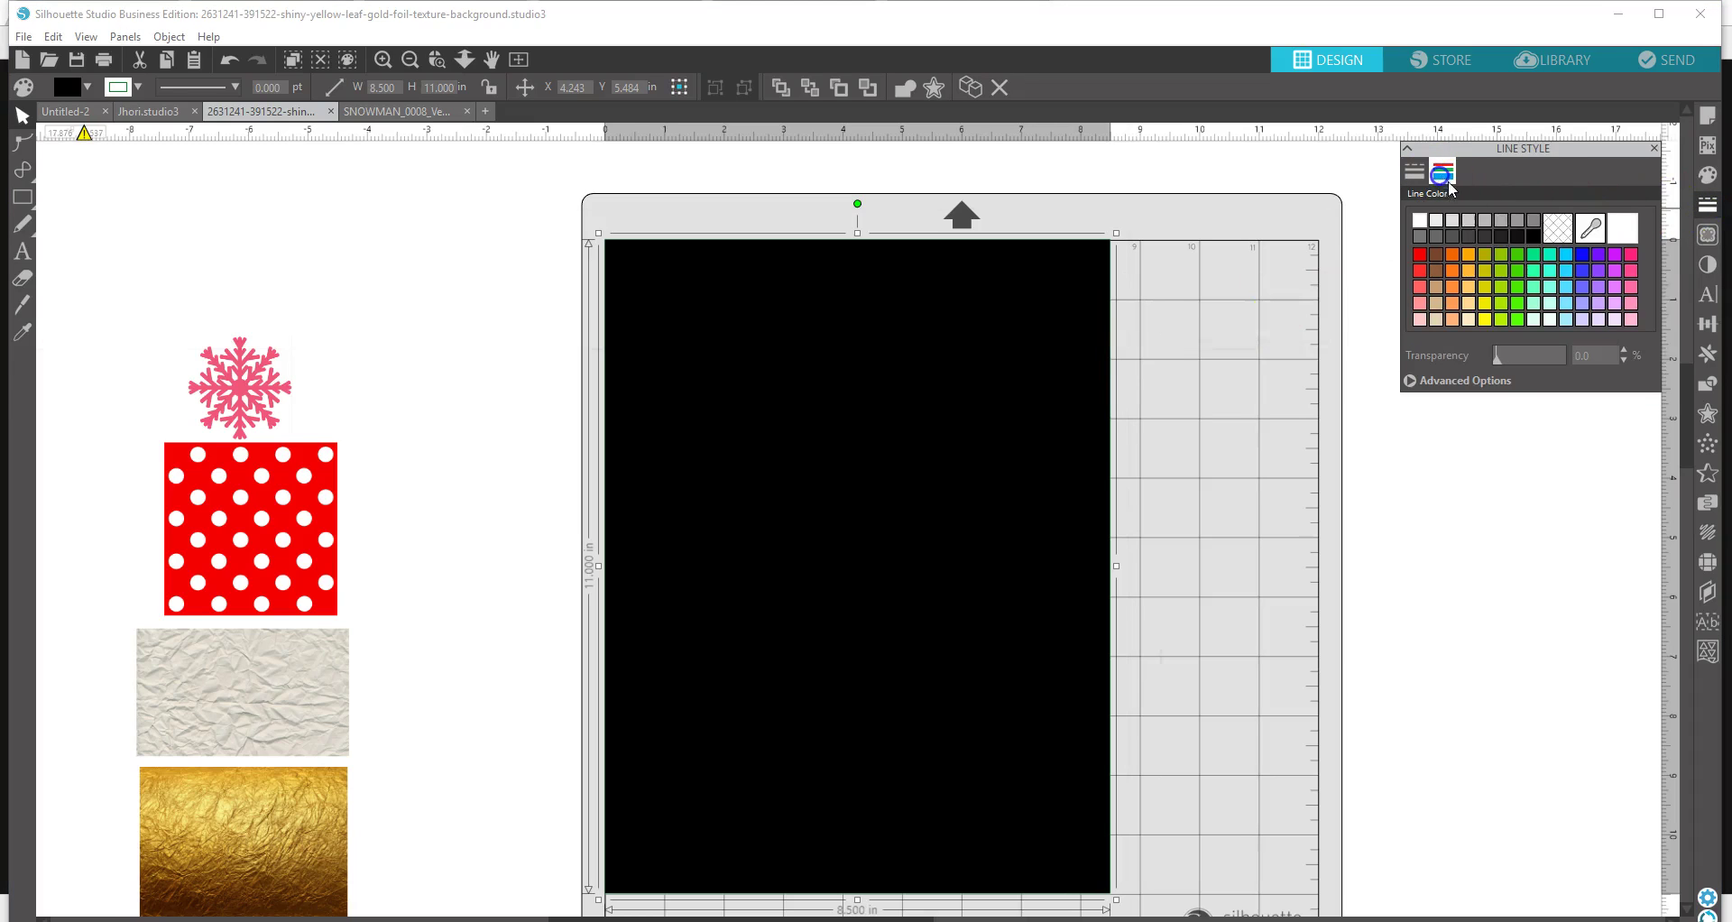
left_click(1538, 236)
left_click(483, 278)
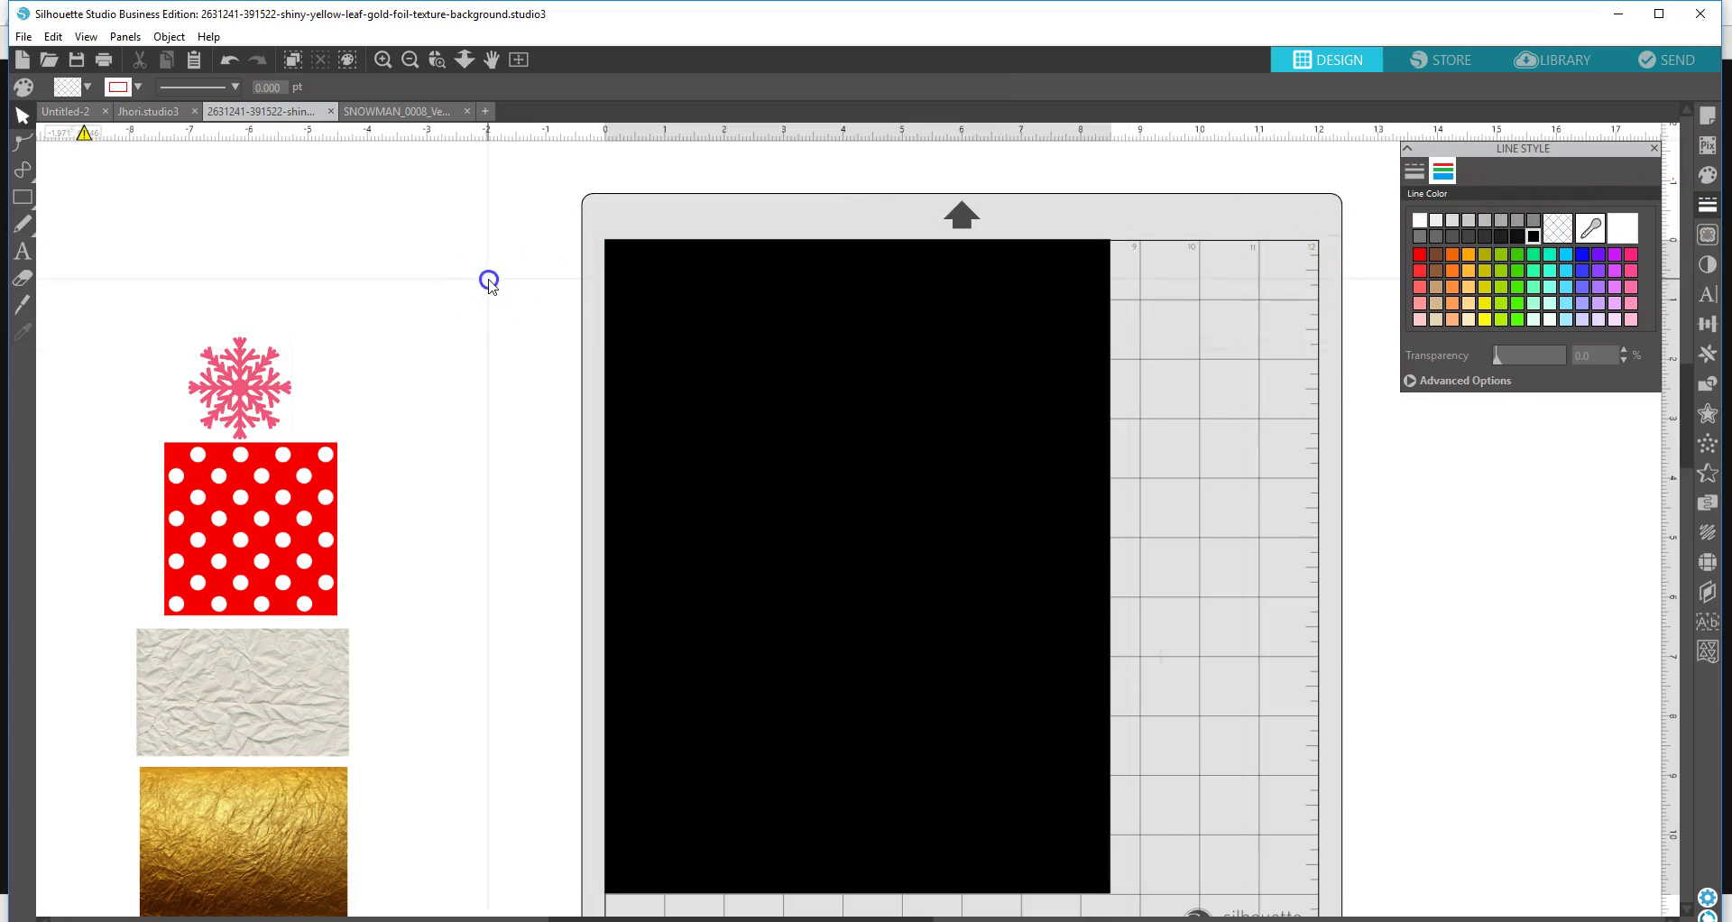
- Move the pink snowflake into the empty space beside the page and enlarge it to about 2.8 in wide
left_click(236, 369)
left_click_drag(237, 370, 324, 370)
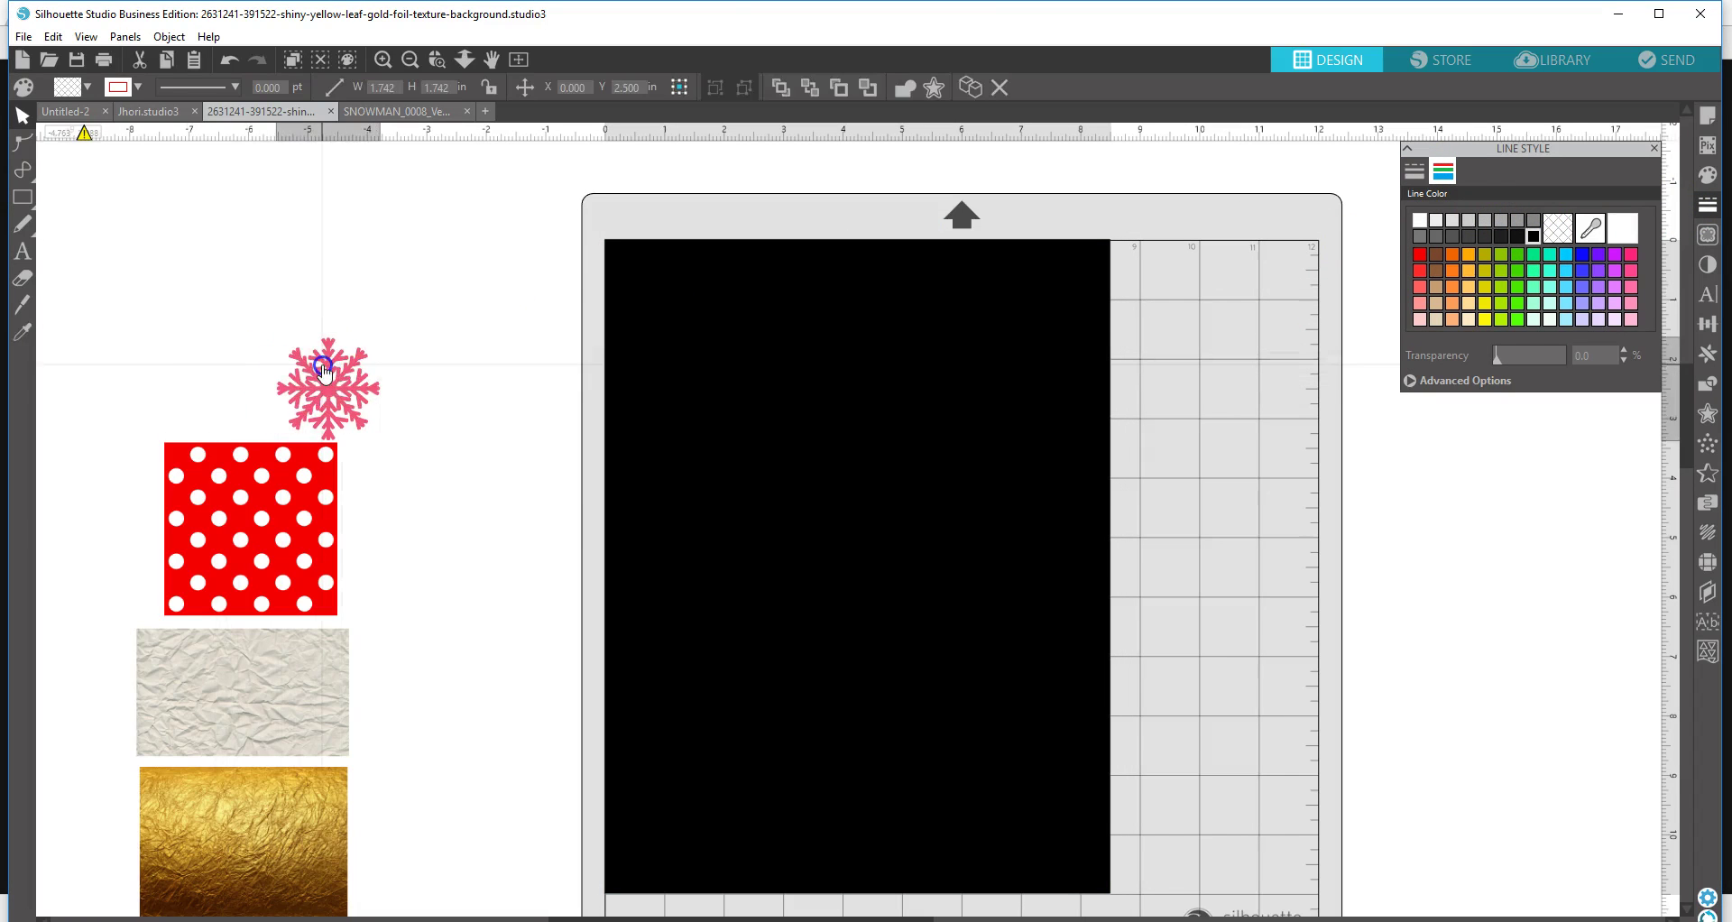
left_click(820, 375)
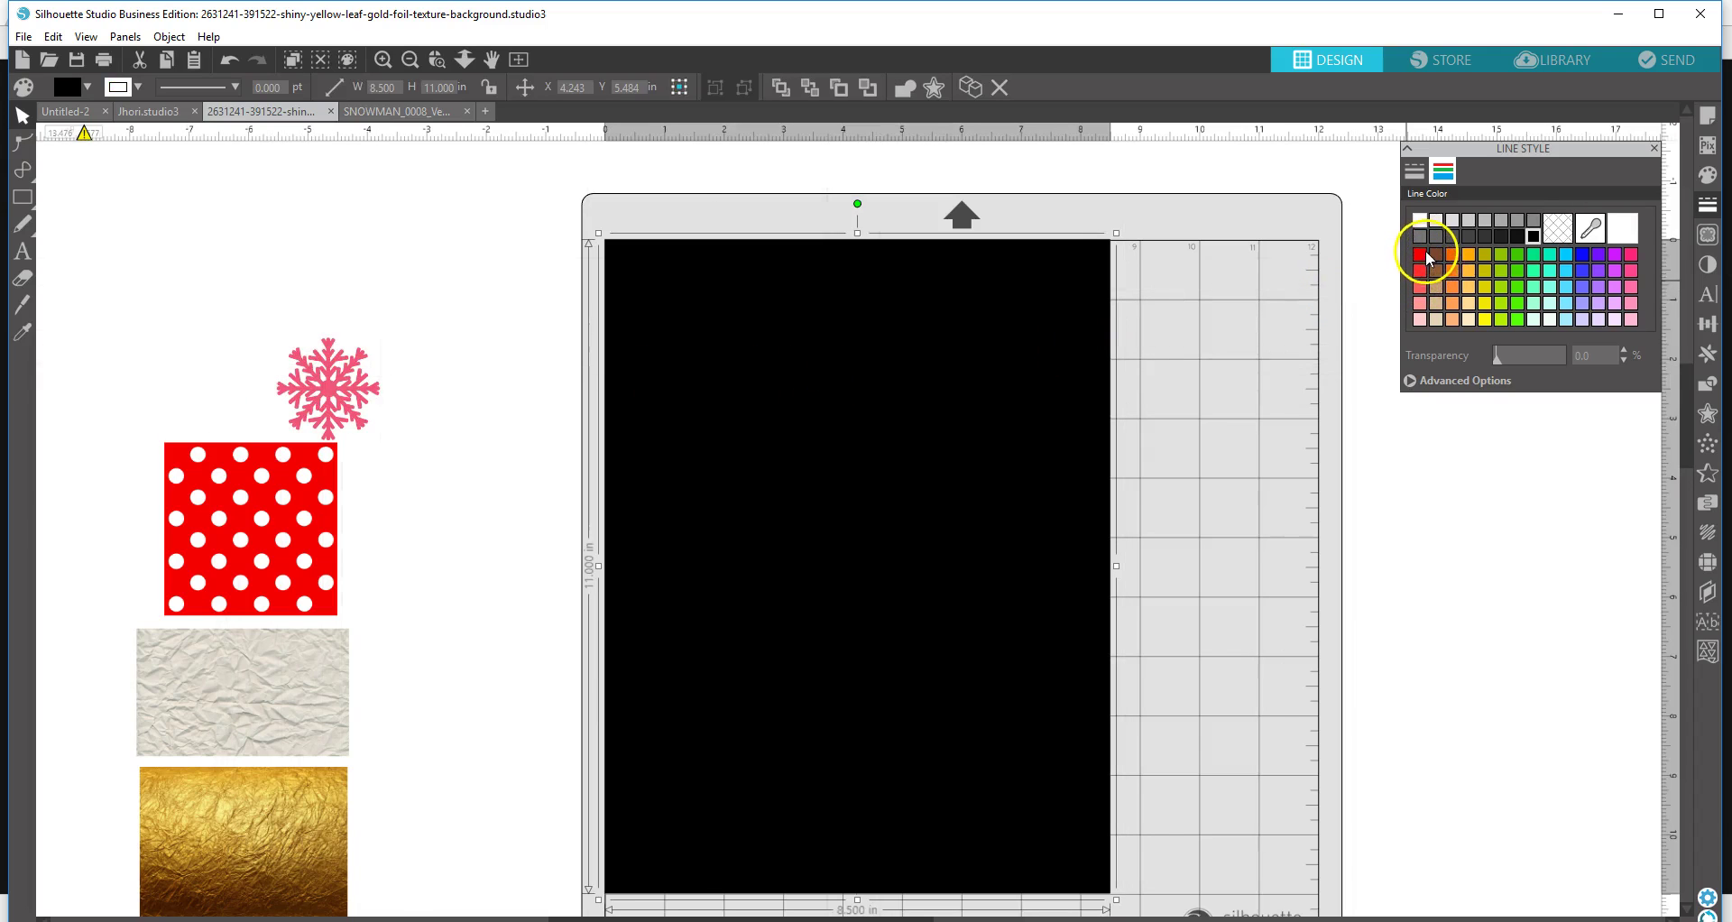
left_click_drag(354, 385, 541, 427)
left_click(1566, 316)
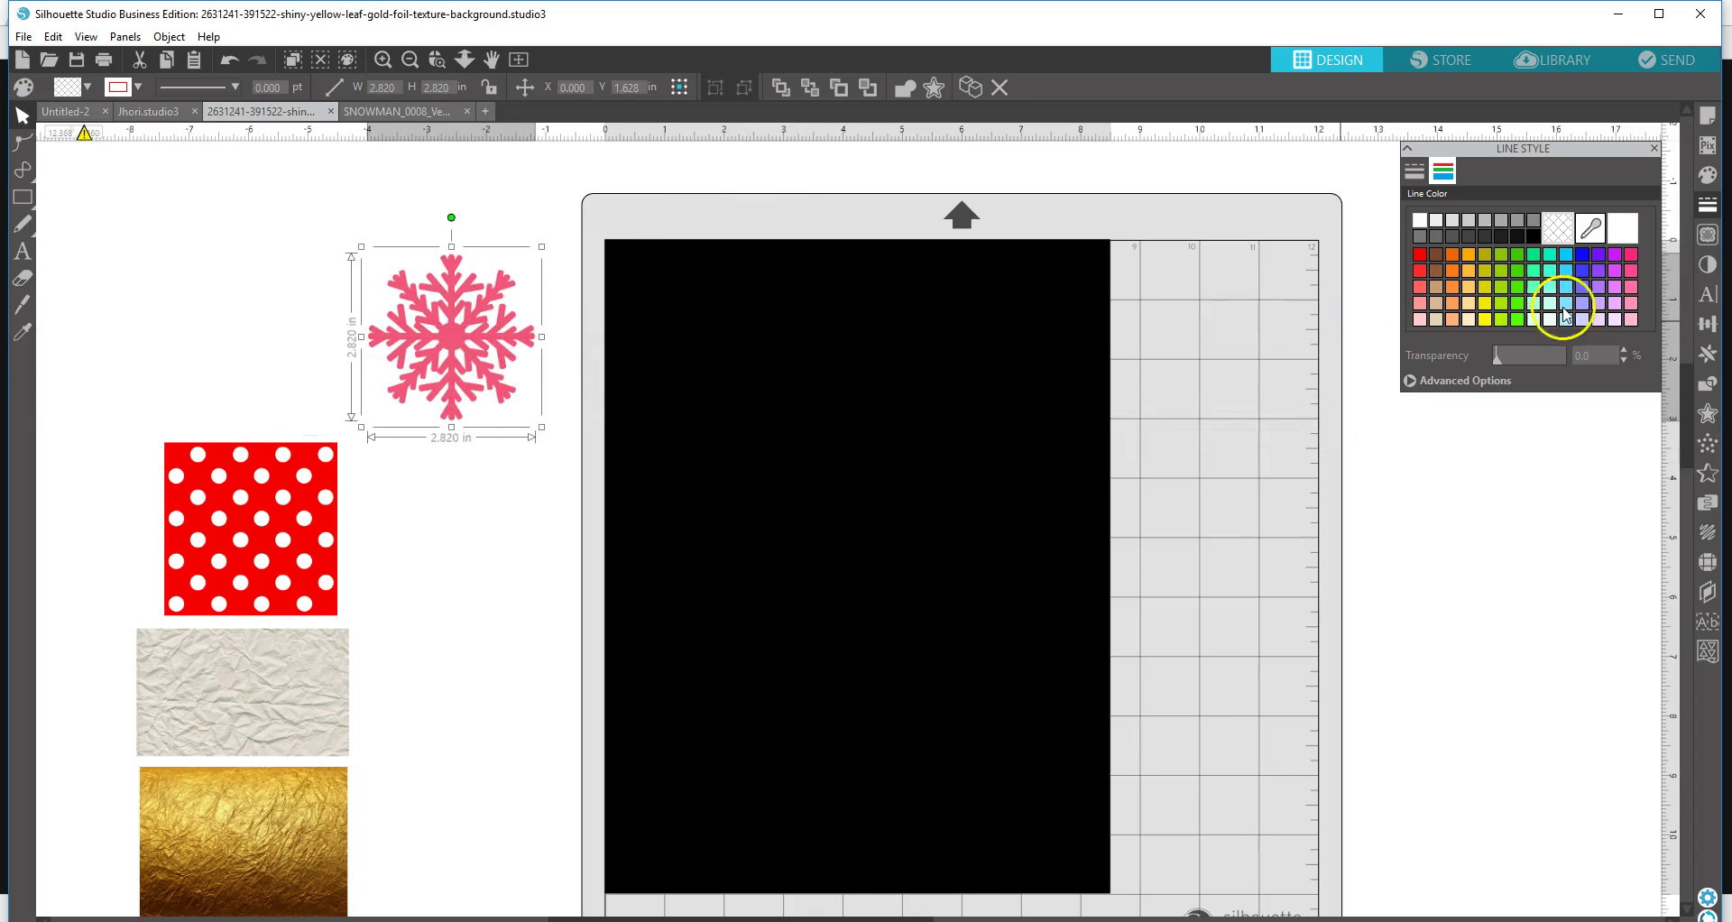
- Trace the outer edge of the pink snowflake with the threshold set to 78%
left_click(1708, 234)
left_click(1508, 221)
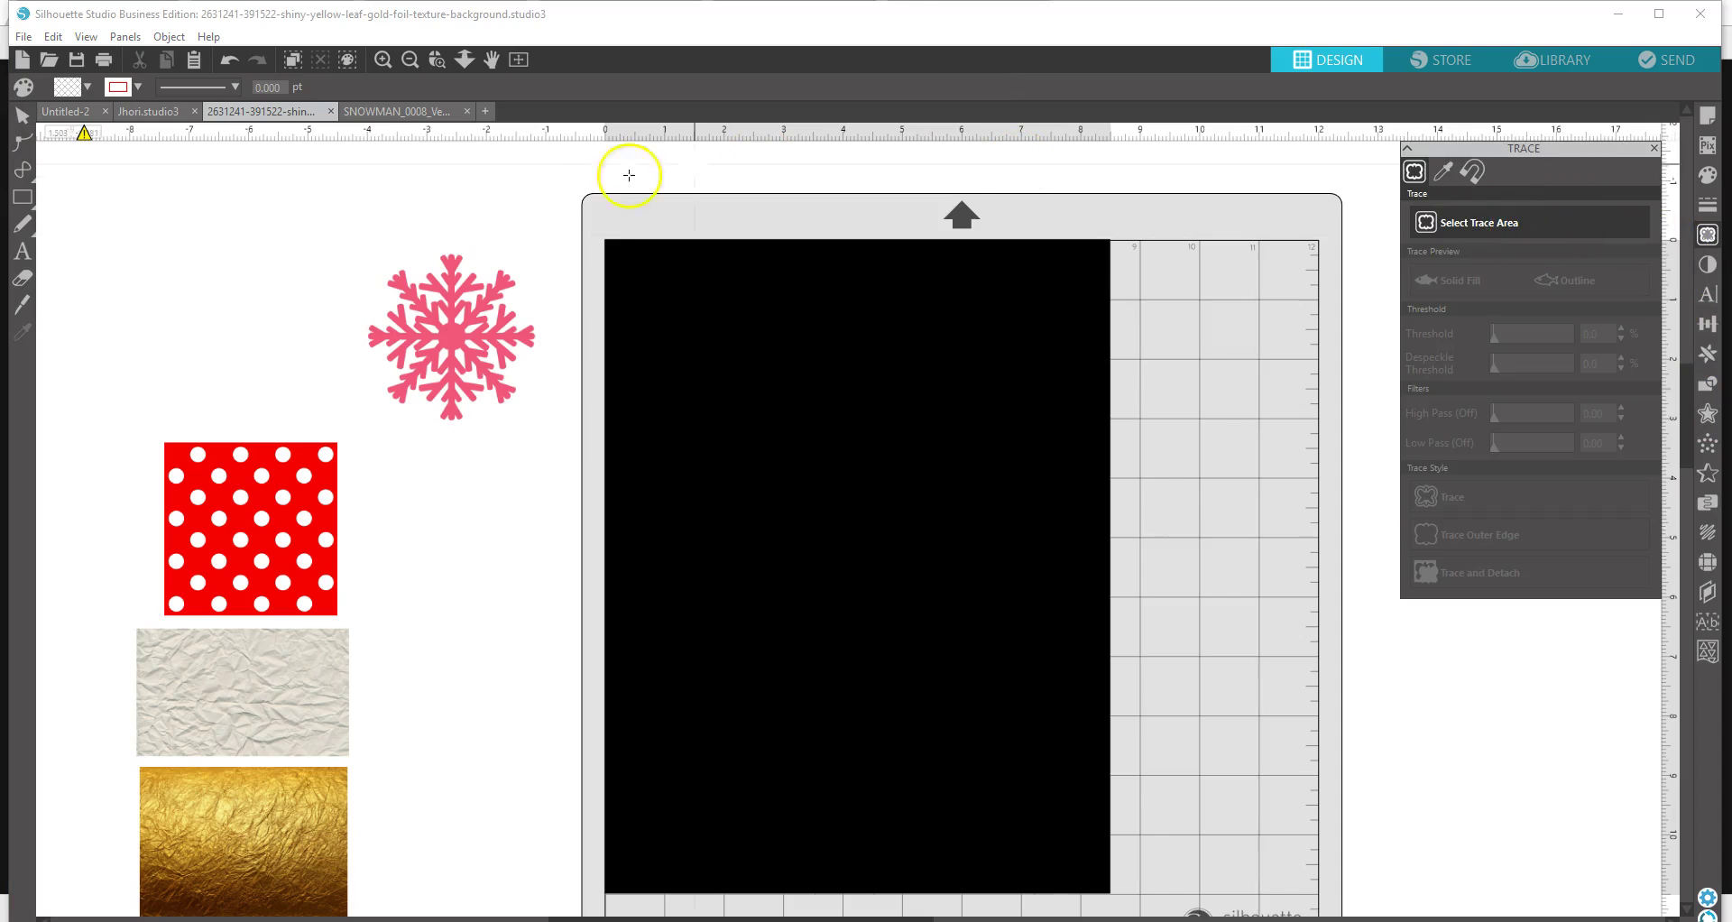
mouse_move(338, 234)
left_mouse_down()
mouse_move(502, 340)
mouse_move(557, 453)
left_mouse_up()
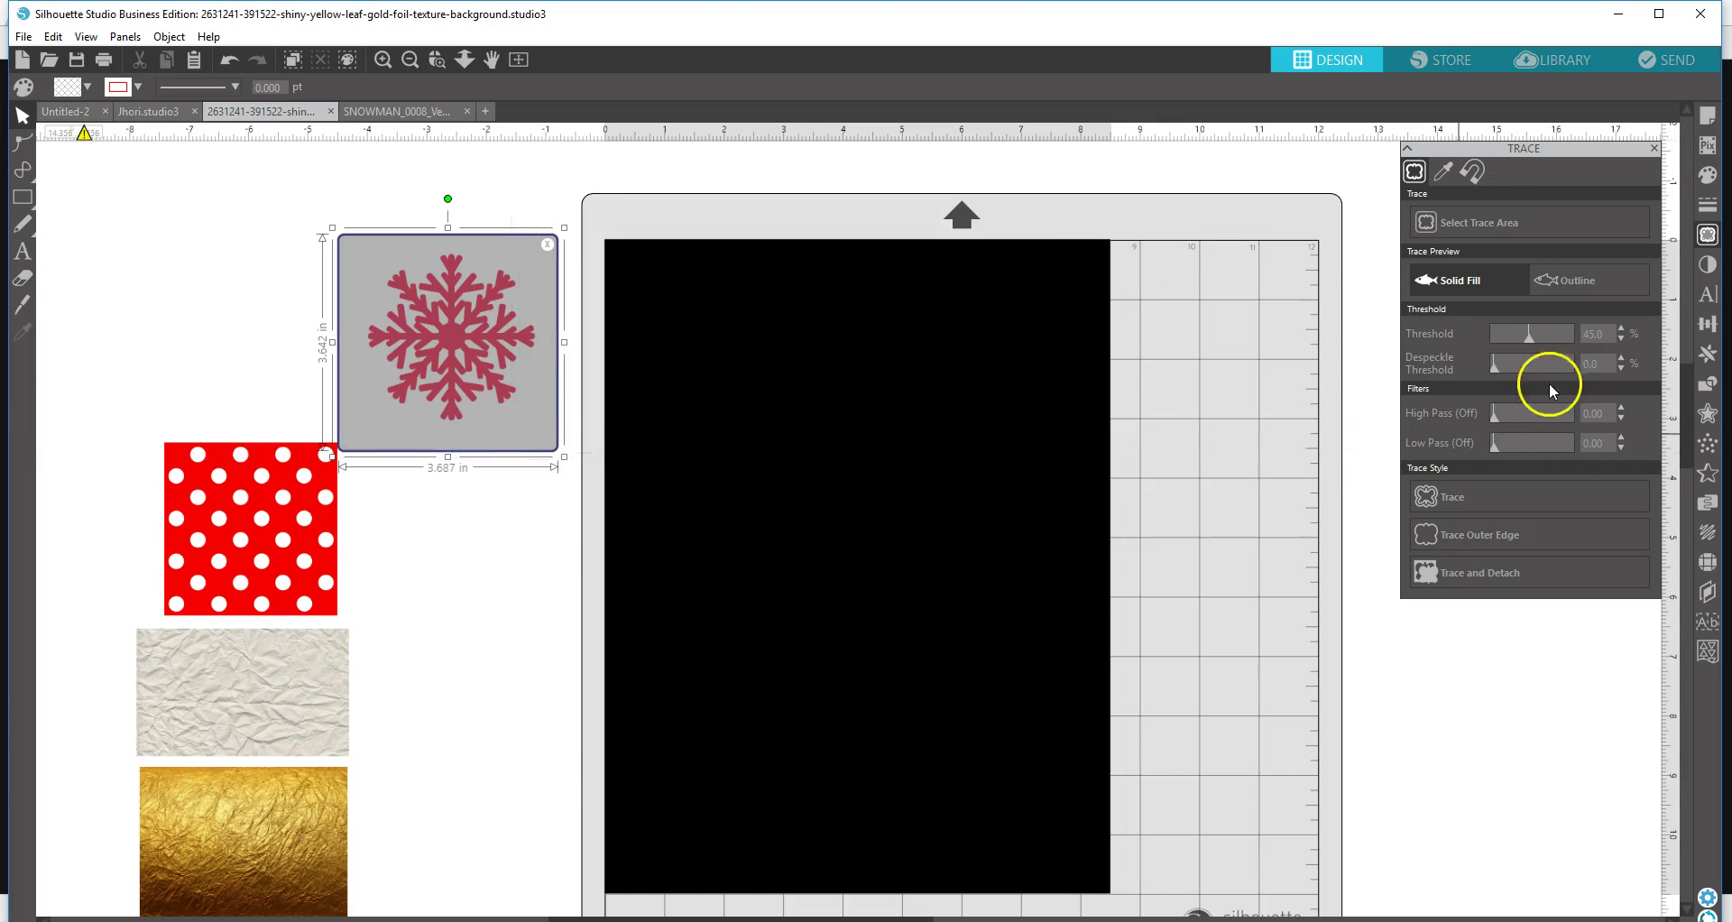
left_click_drag(1539, 337, 1556, 339)
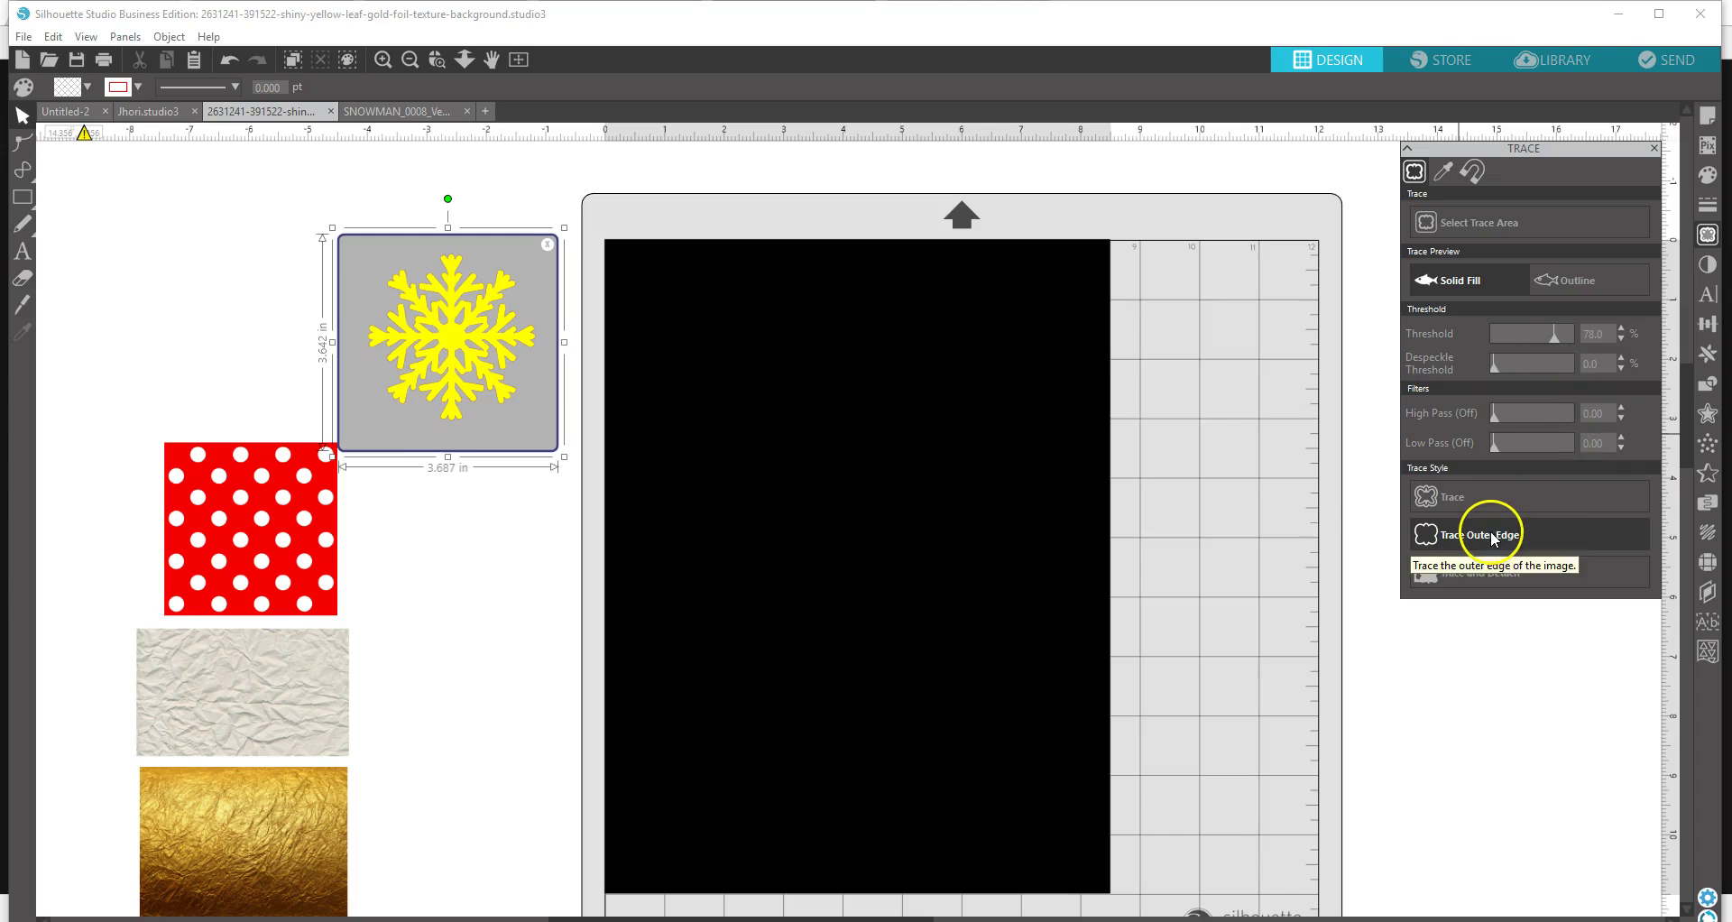
left_click(1436, 534)
- Pull the snowflake image away from its traced outline to check the outline, and undo the move
left_click_drag(251, 212, 469, 368)
left_click(241, 261)
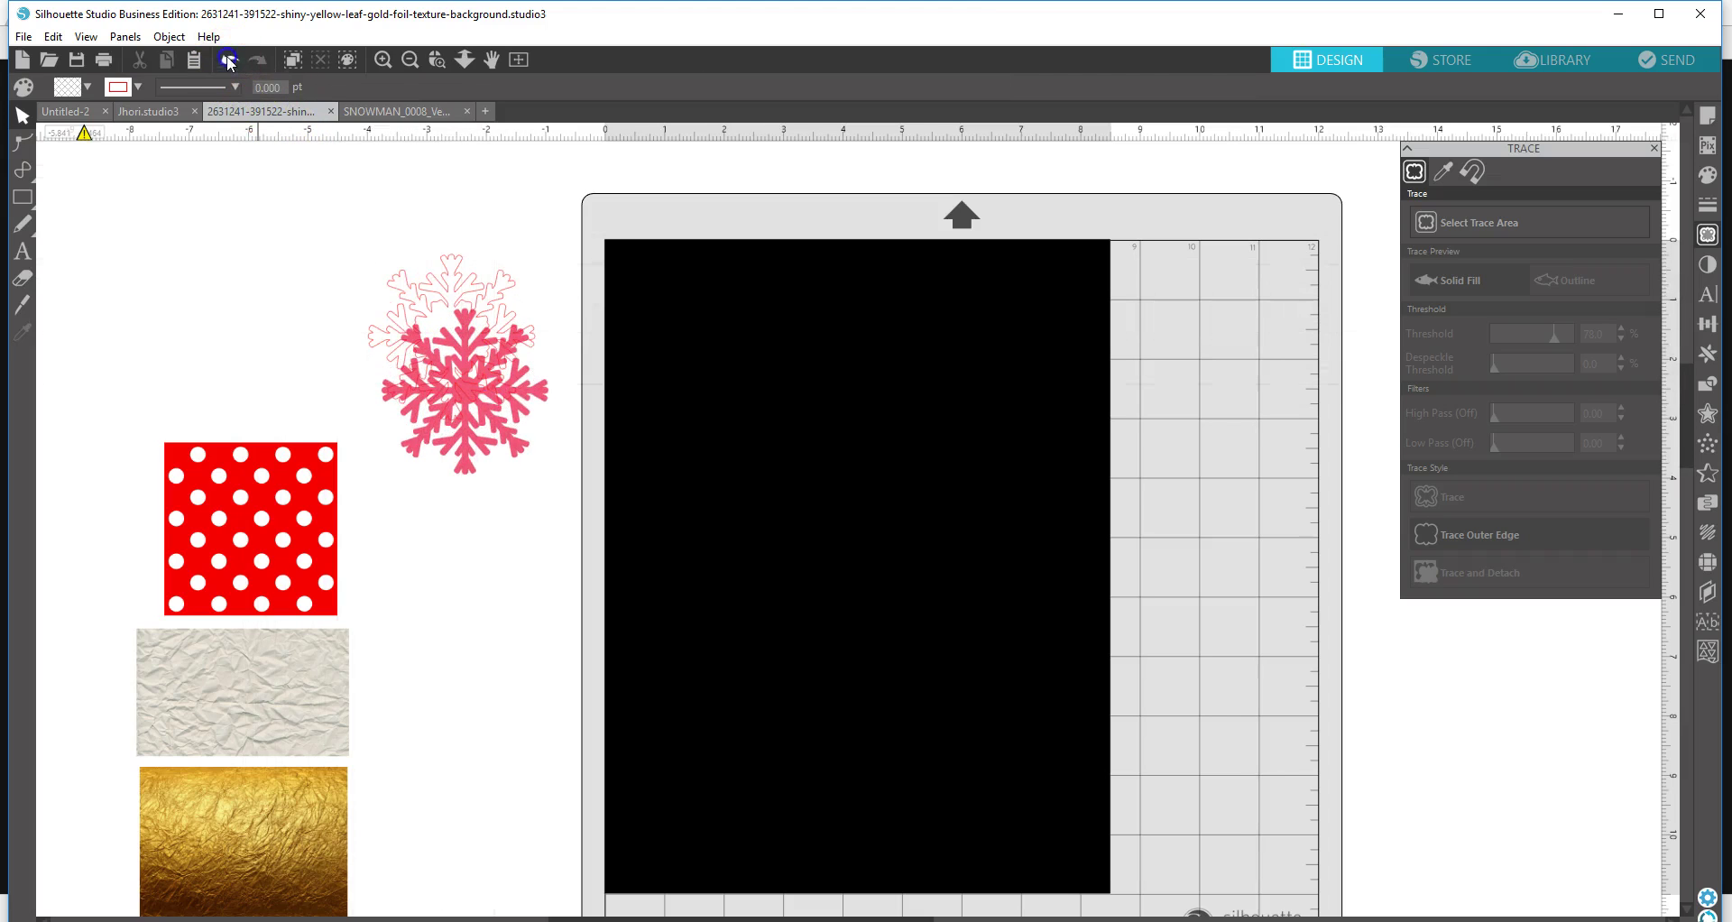
left_click(229, 61)
- Crop the pink snowflake image to its traced outline
left_click(456, 357)
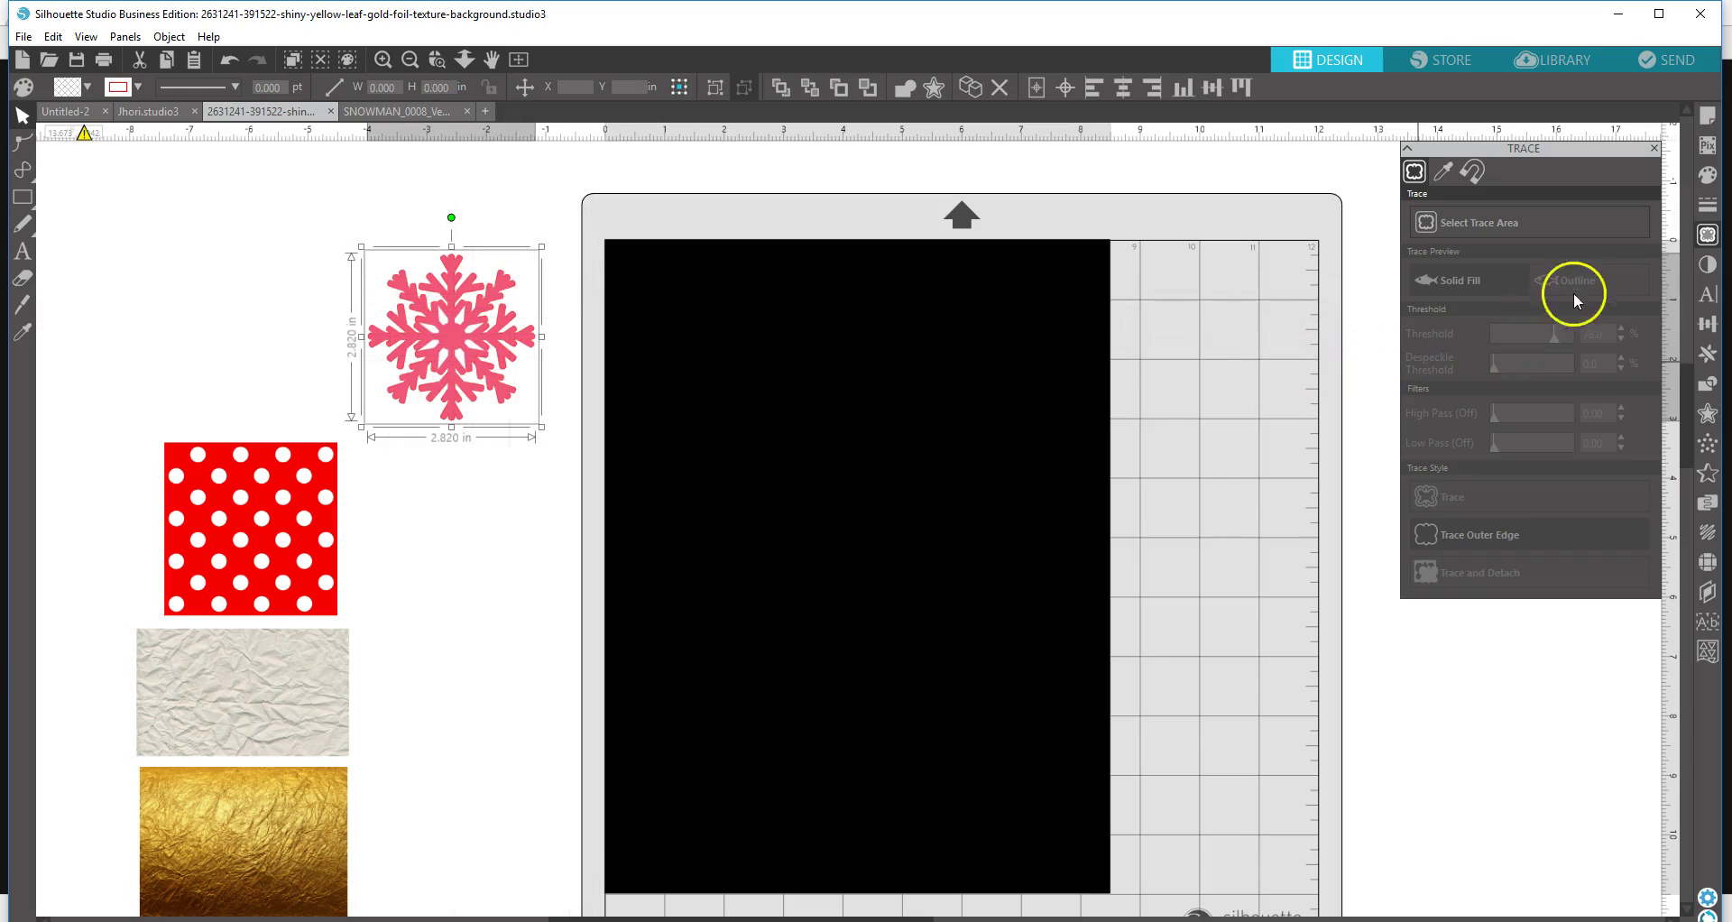
left_click(1708, 384)
left_click(1590, 261)
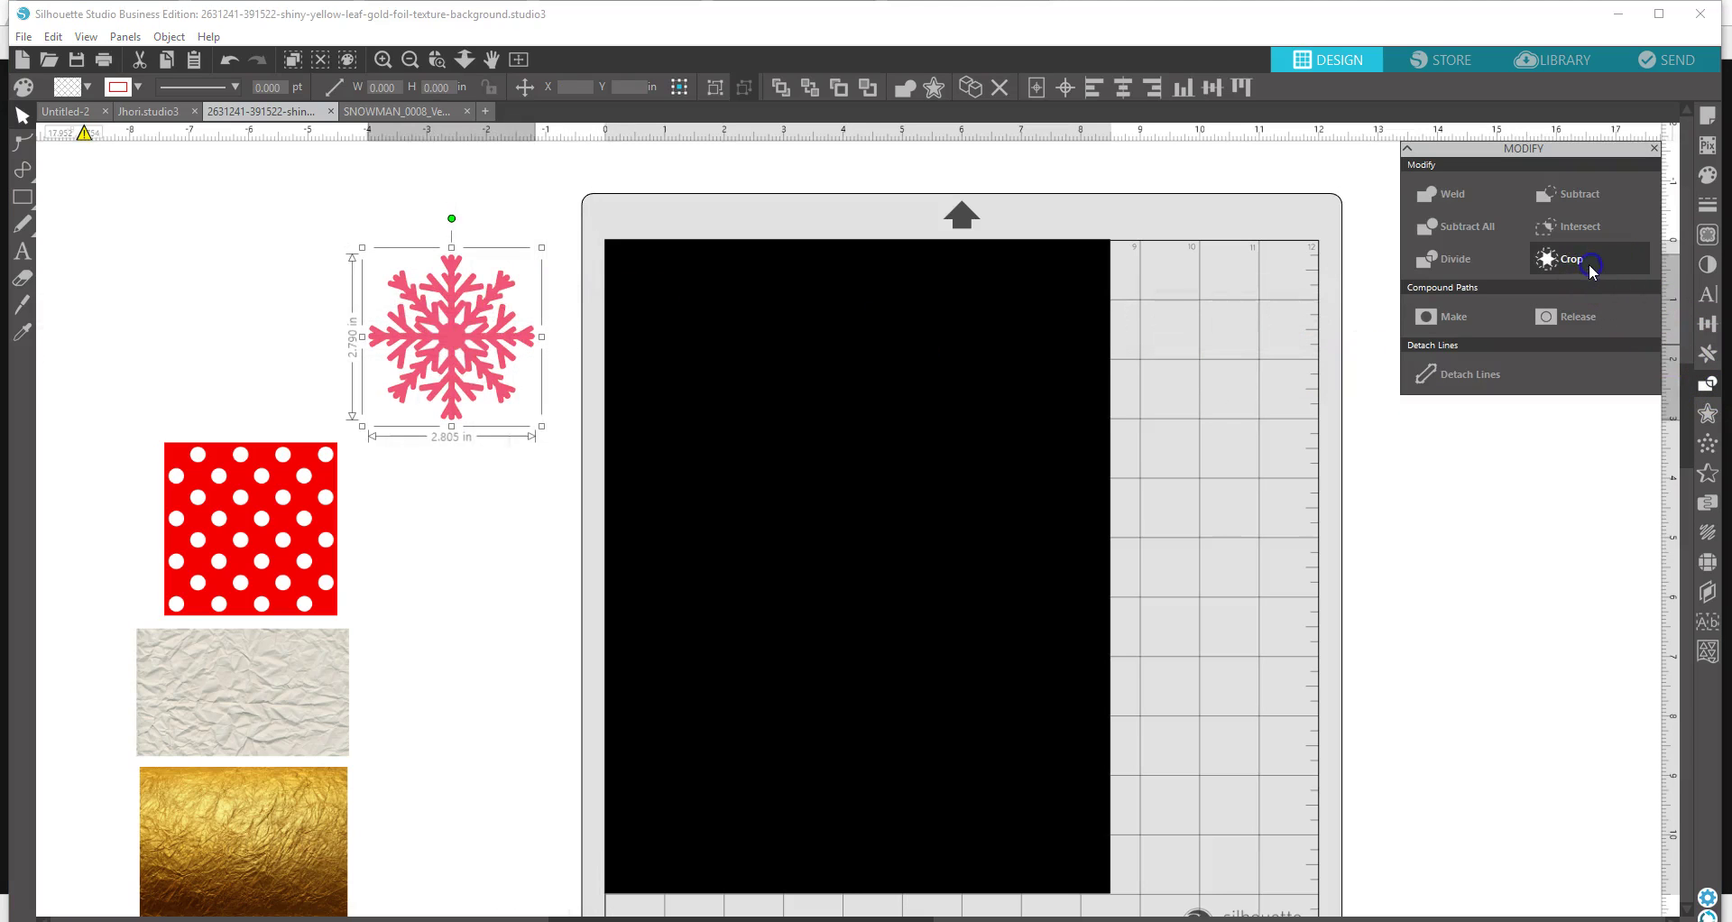
- Move the cropped snowflake up into the open area beside the black rectangle and keep it selected
mouse_move(453, 338)
left_mouse_down()
mouse_move(719, 436)
mouse_move(781, 388)
mouse_move(421, 341)
left_mouse_up()
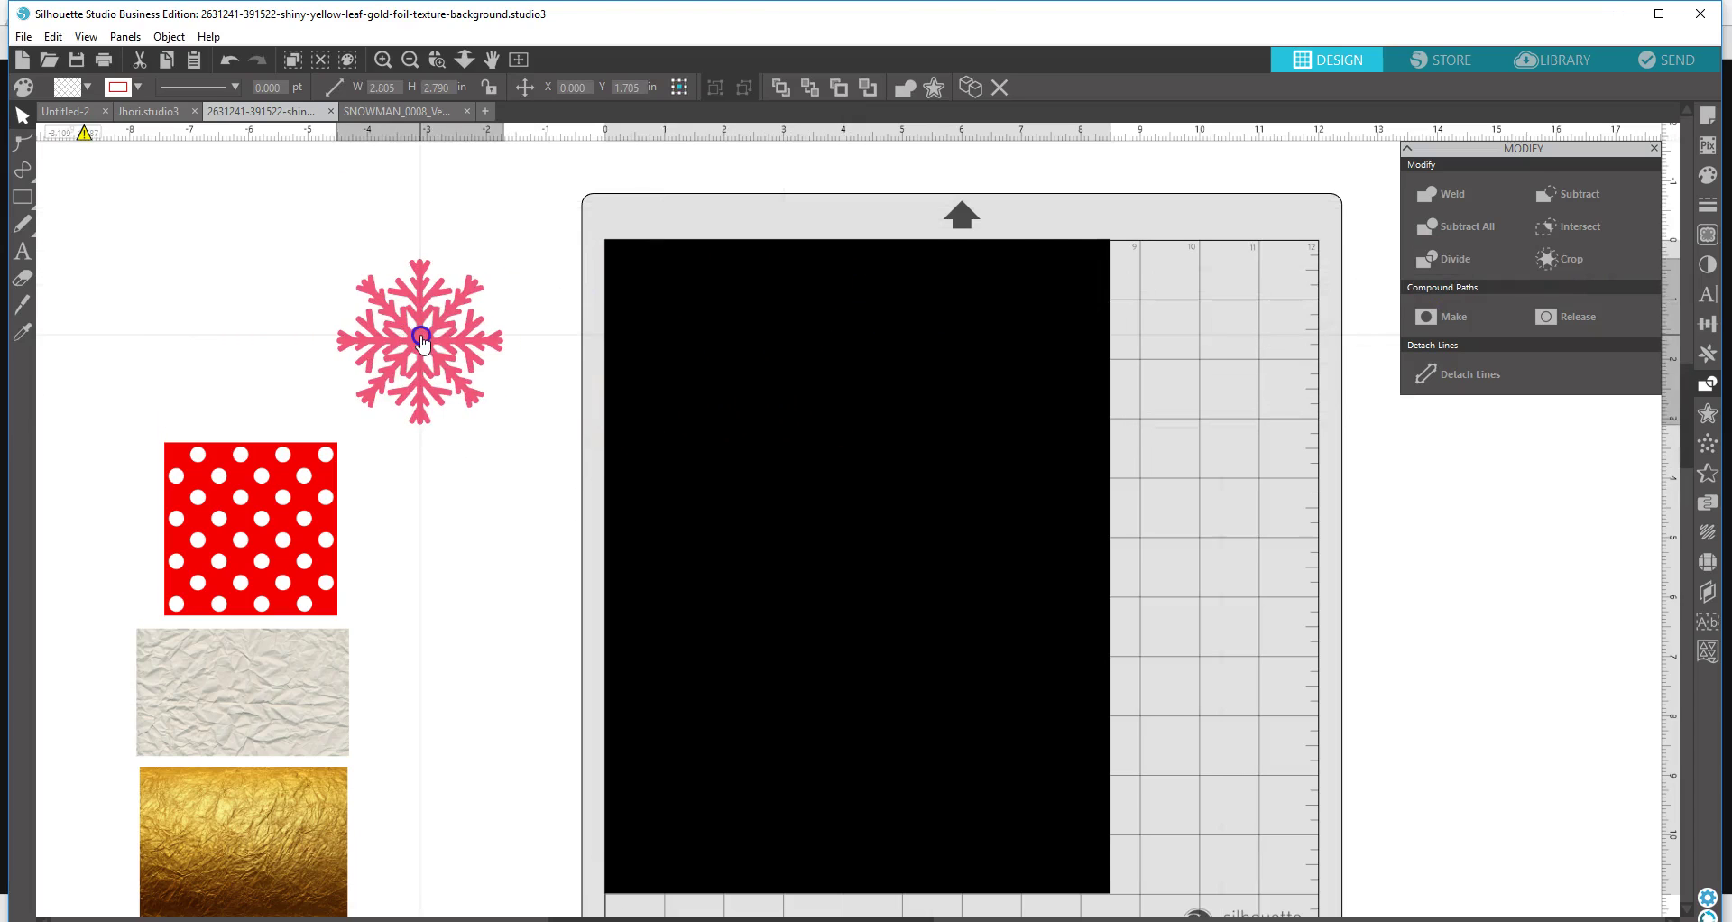
left_click(457, 239)
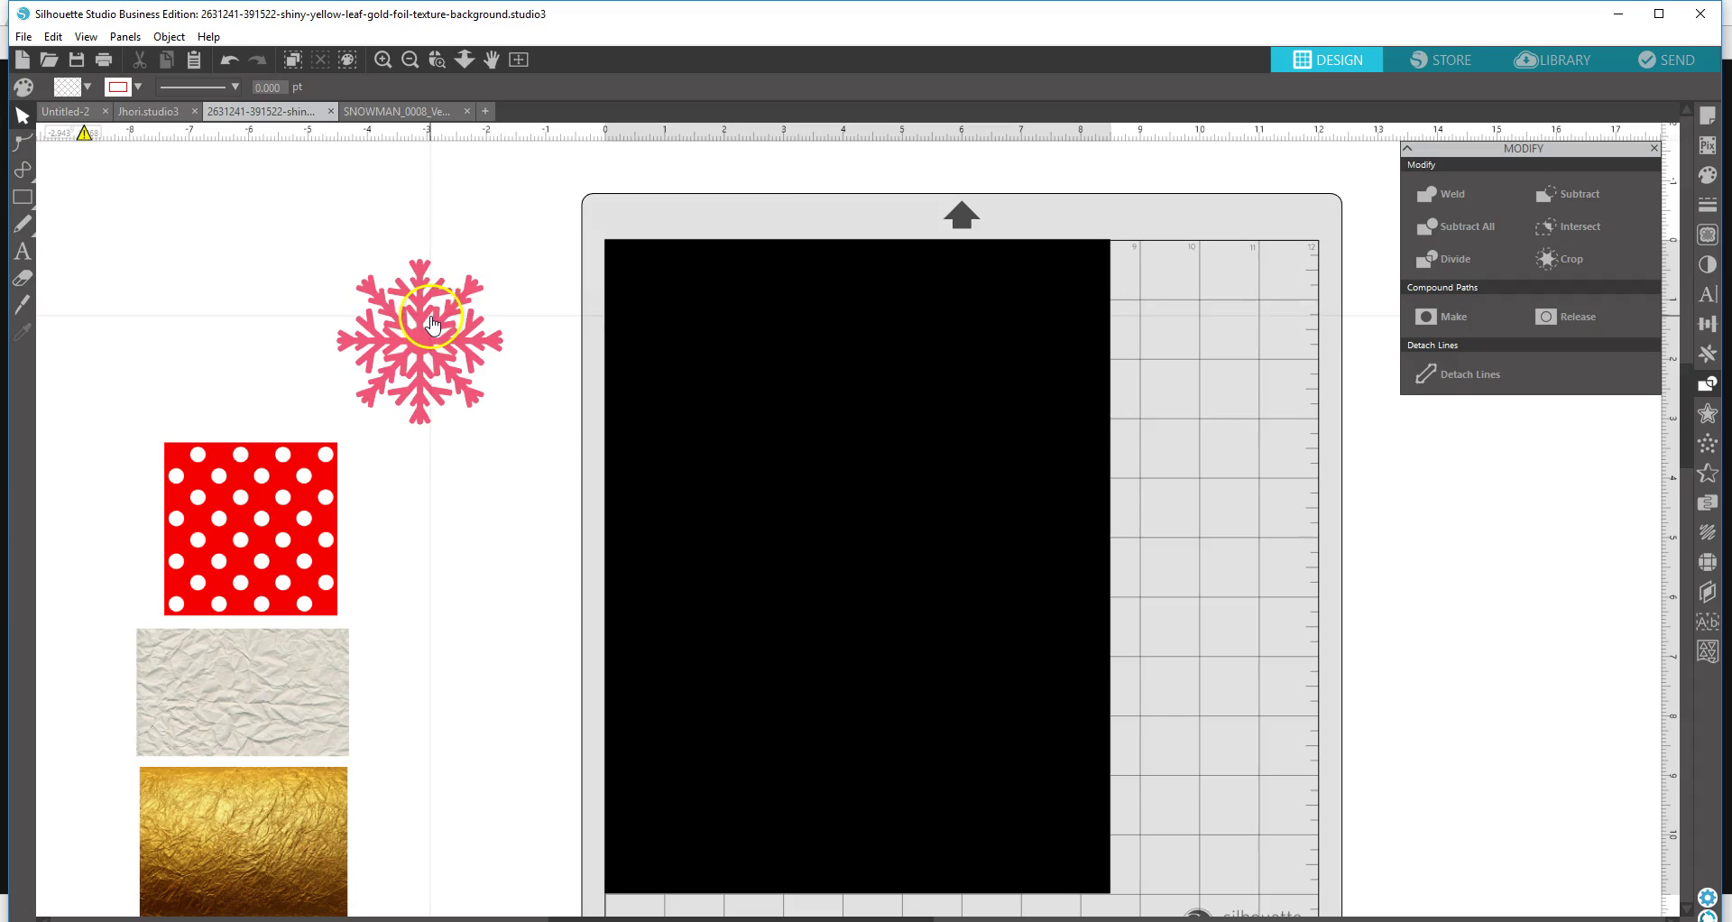
left_click_drag(307, 242, 482, 402)
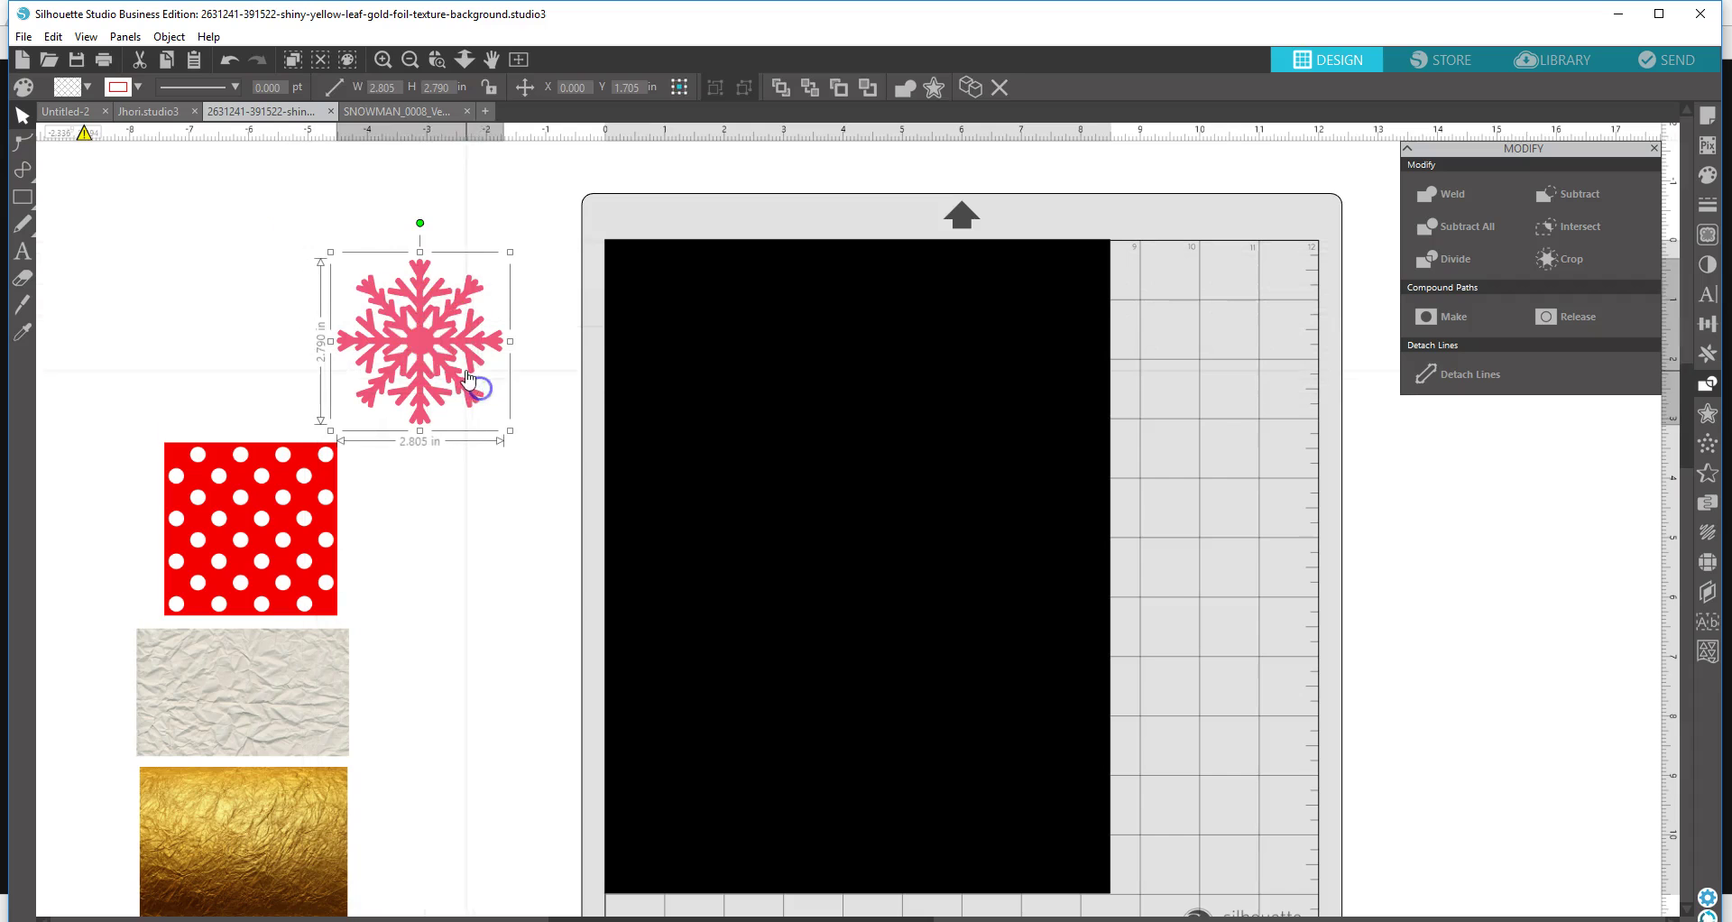
left_click(317, 230)
left_click_drag(313, 248, 521, 453)
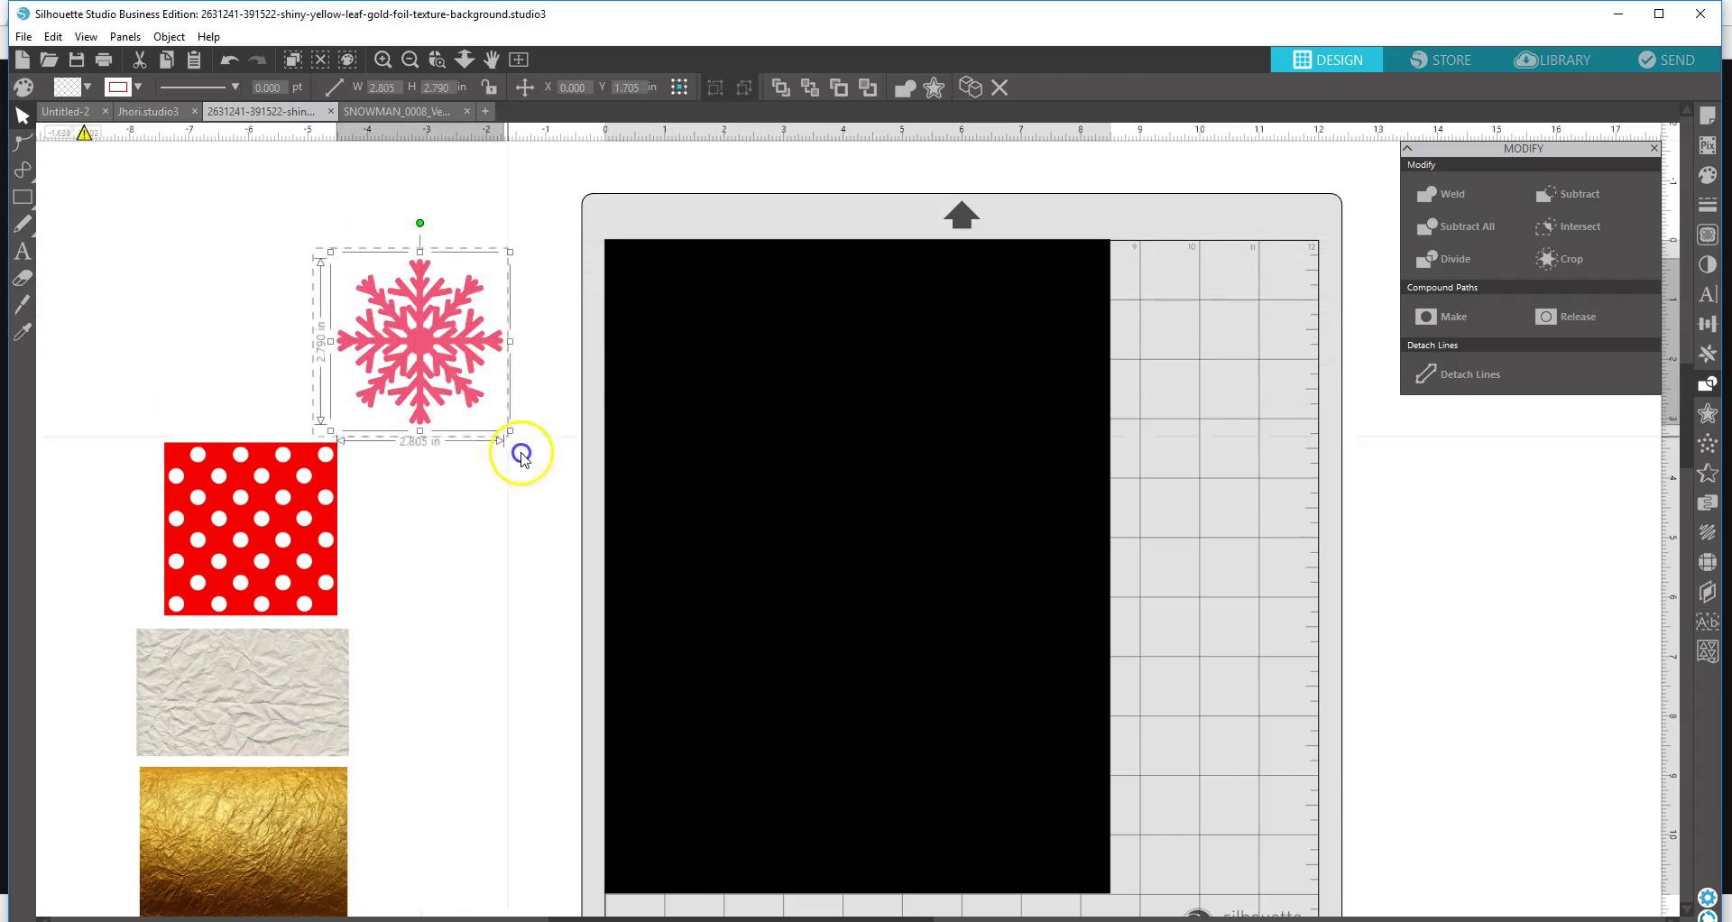
left_click(329, 263)
left_click_drag(282, 225, 498, 323)
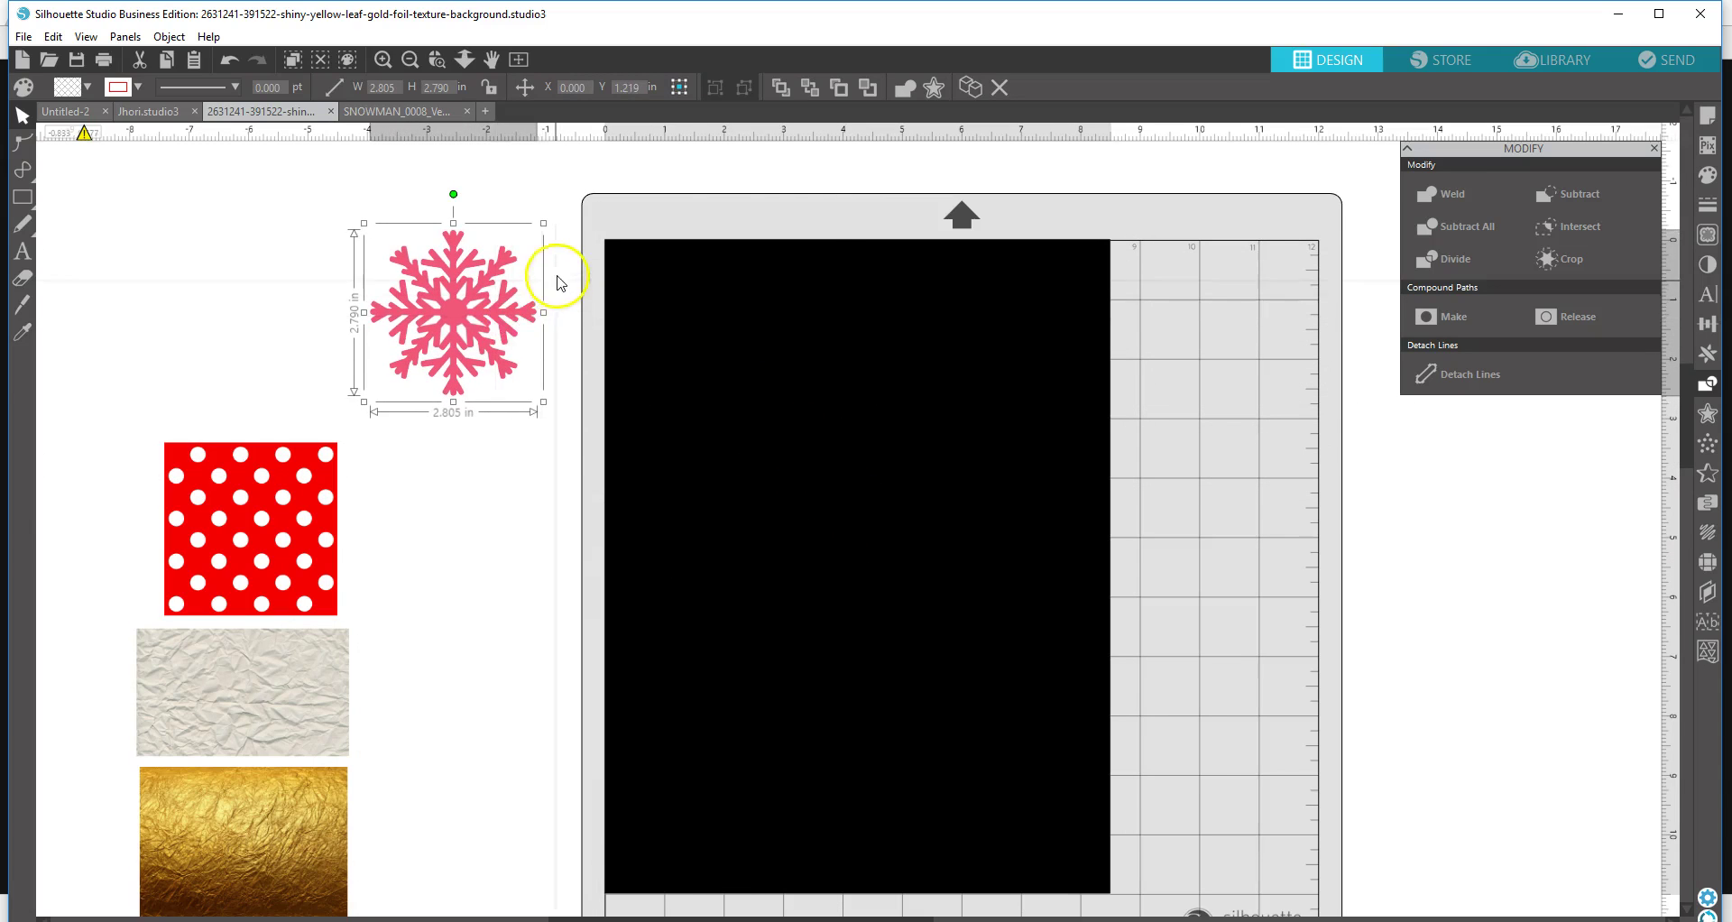
left_click(560, 279)
left_click(476, 311)
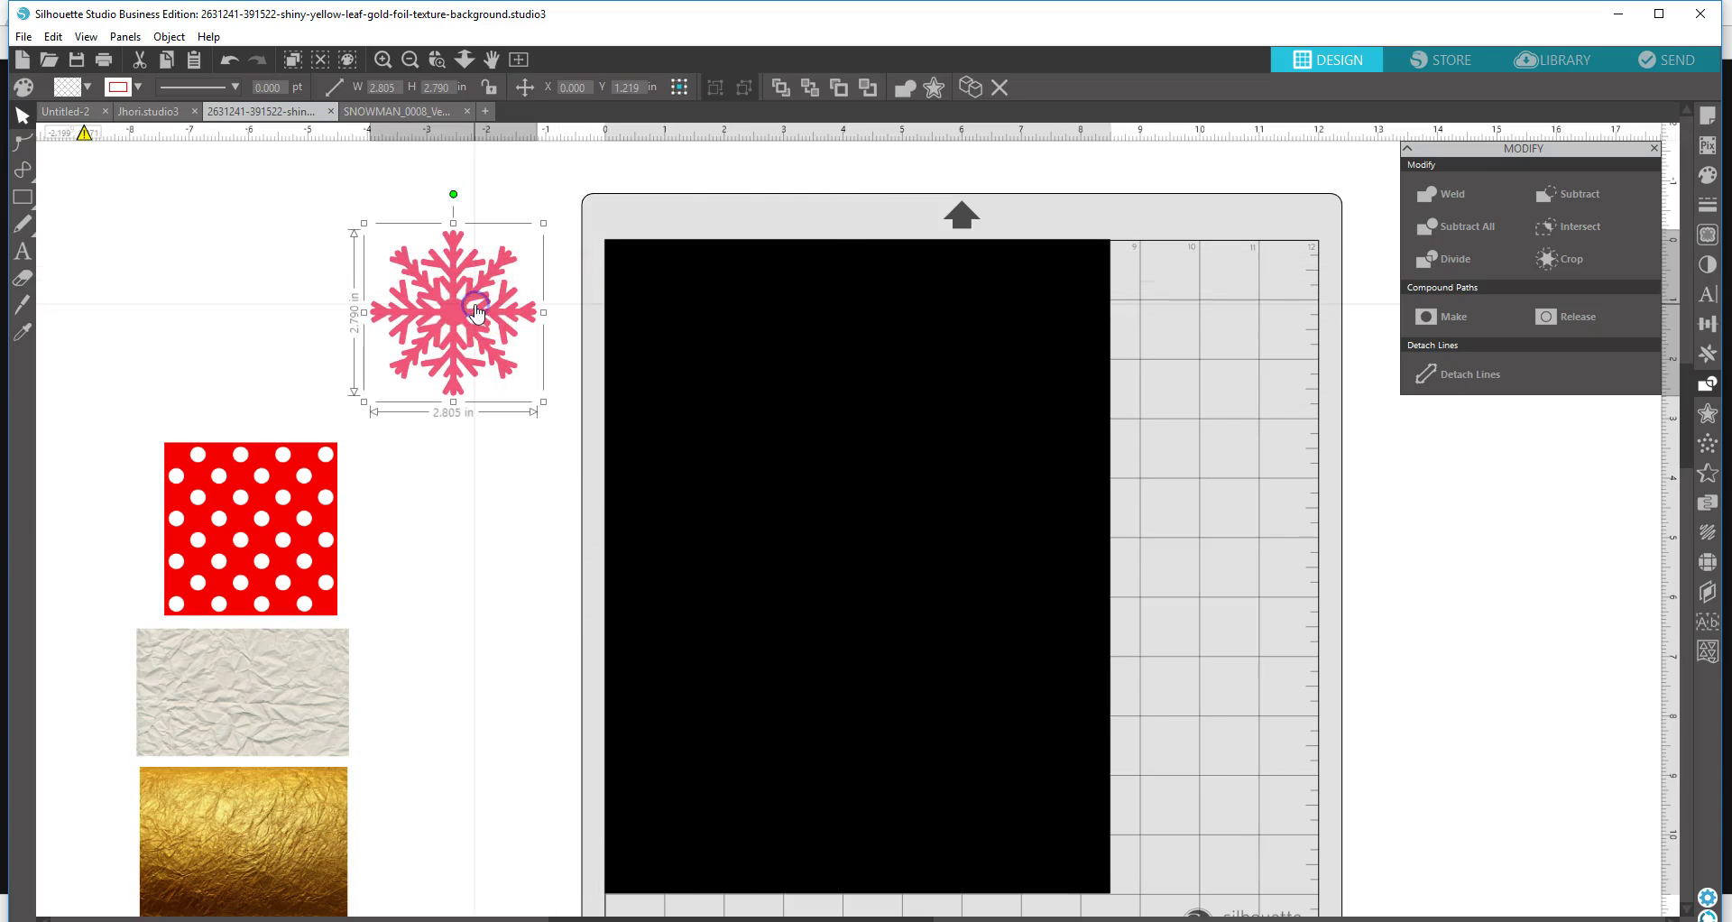
left_click_drag(481, 312, 477, 310)
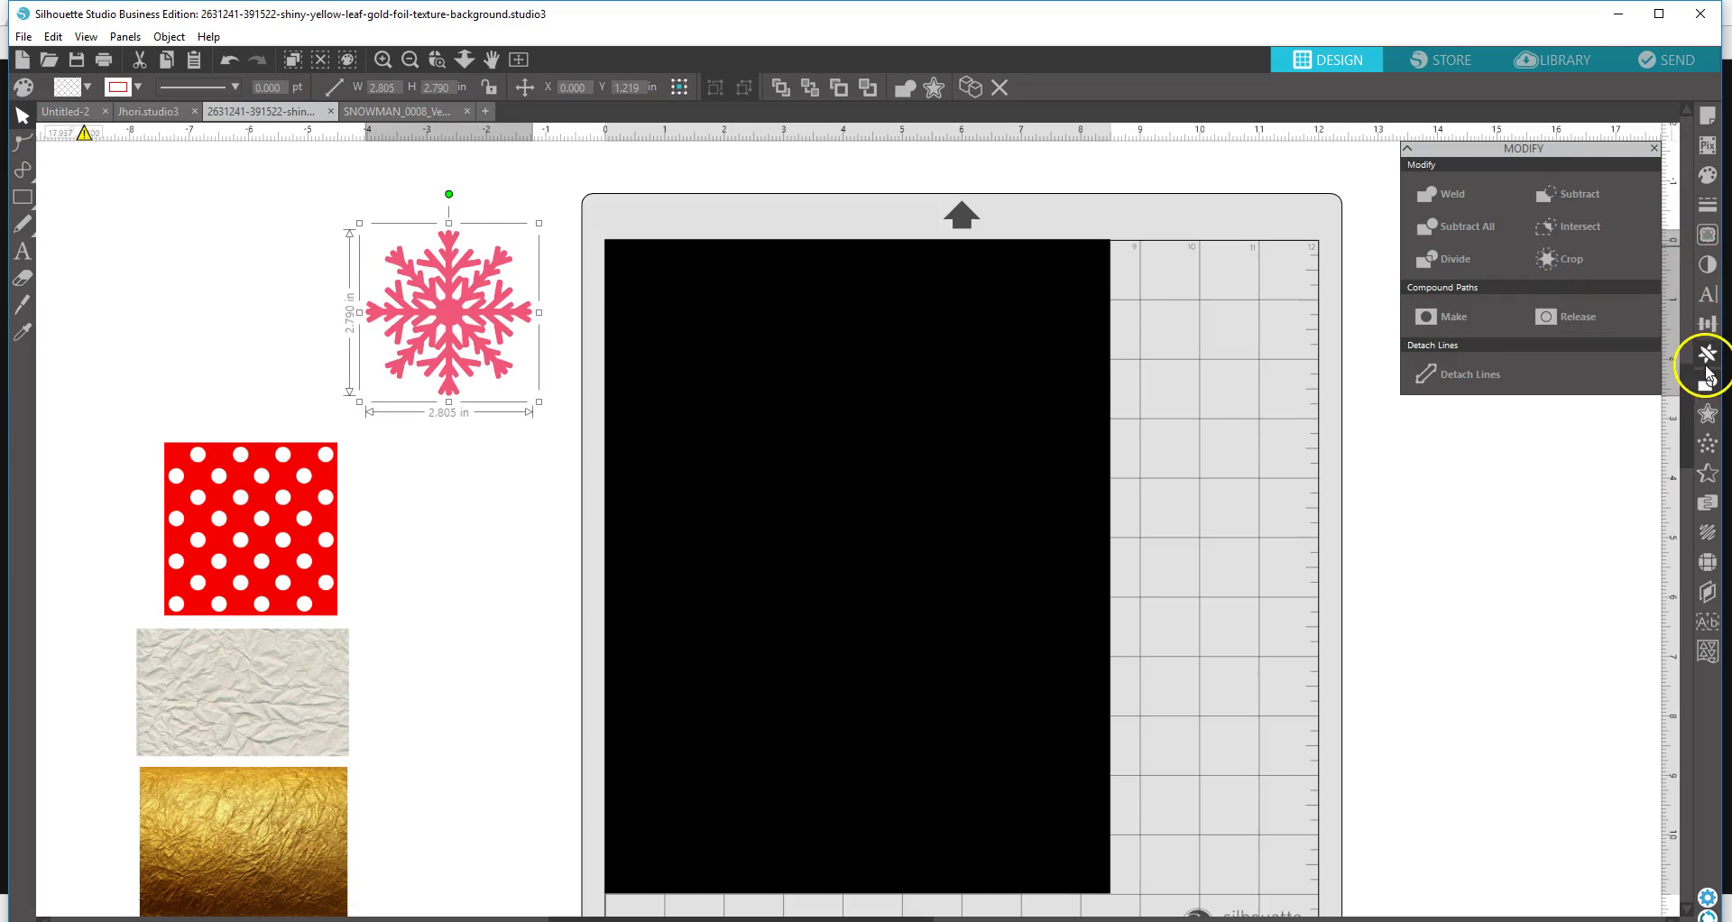
- Trace the pink snowflake with its inner details at a 68% threshold, pull the image away to check the outline, and undo the move
left_click(1708, 235)
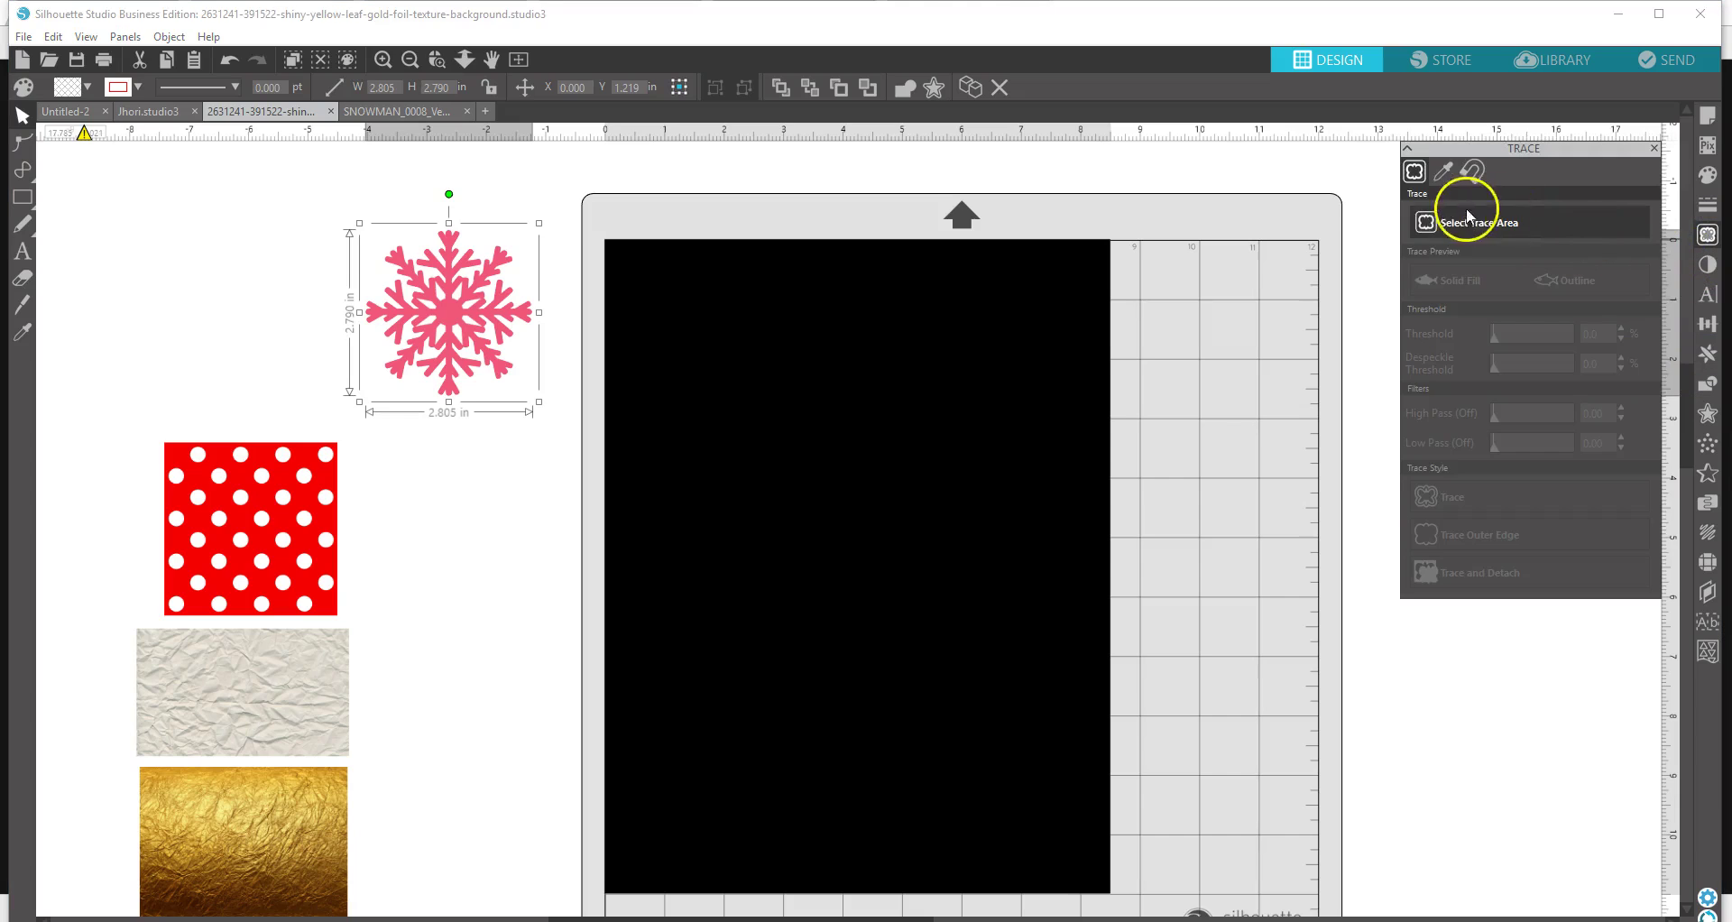
left_click(1468, 220)
mouse_move(336, 240)
left_mouse_down()
mouse_move(535, 358)
mouse_move(567, 413)
left_mouse_up()
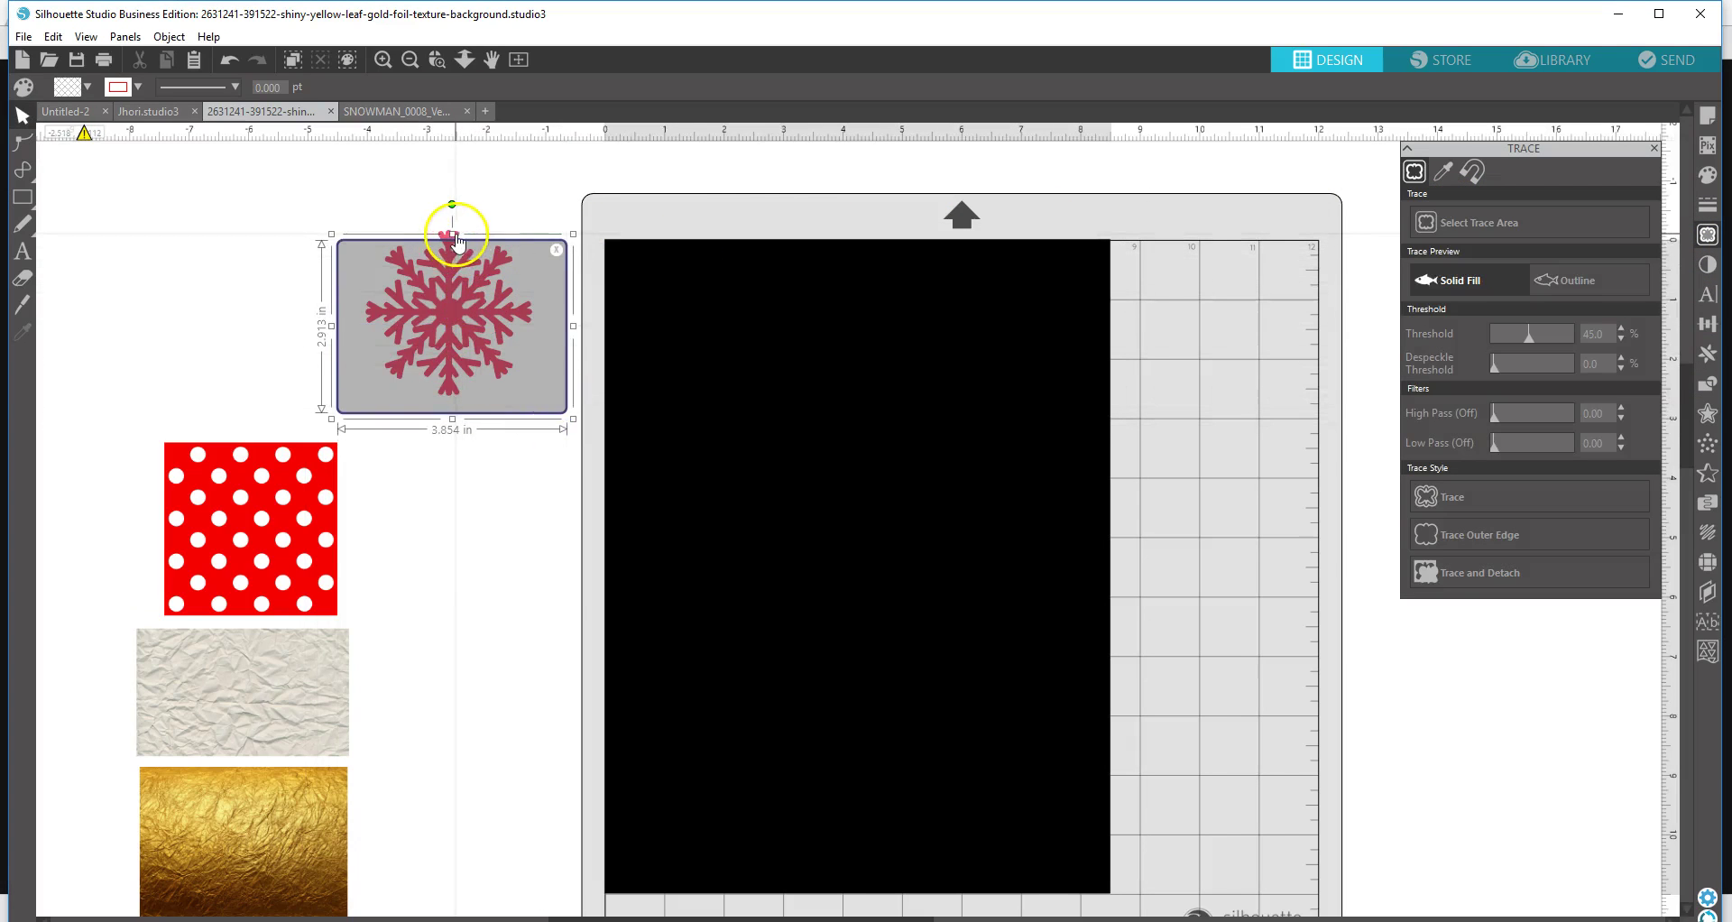
left_click_drag(452, 235, 452, 212)
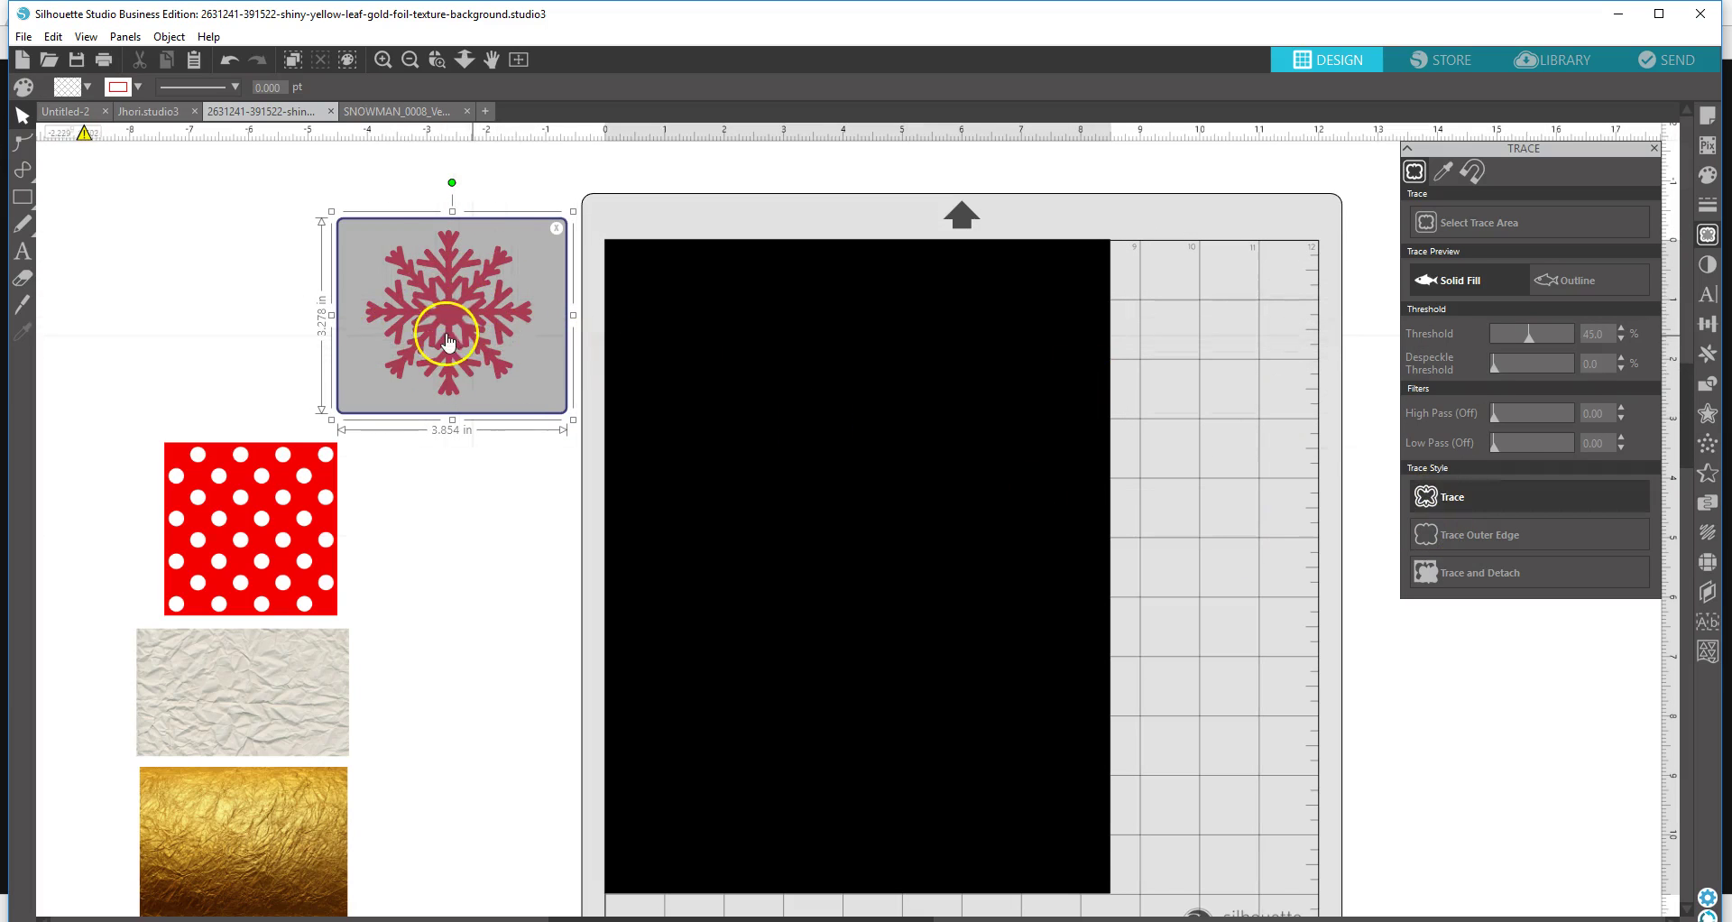
left_click(1533, 339)
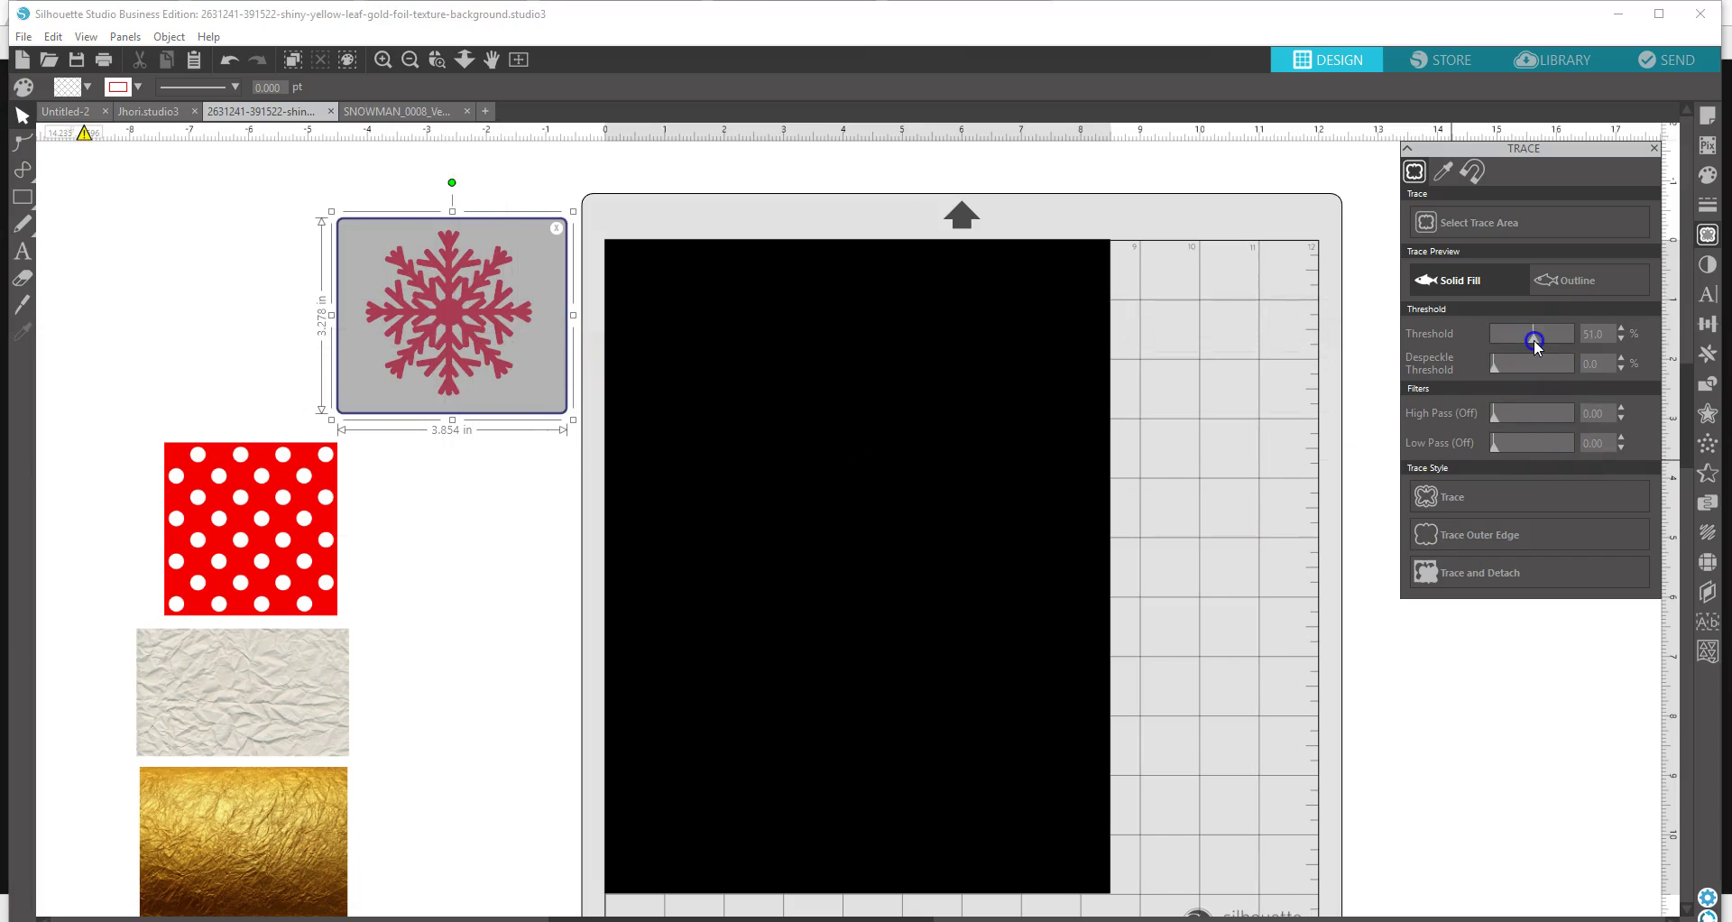
left_click_drag(1542, 339, 1548, 341)
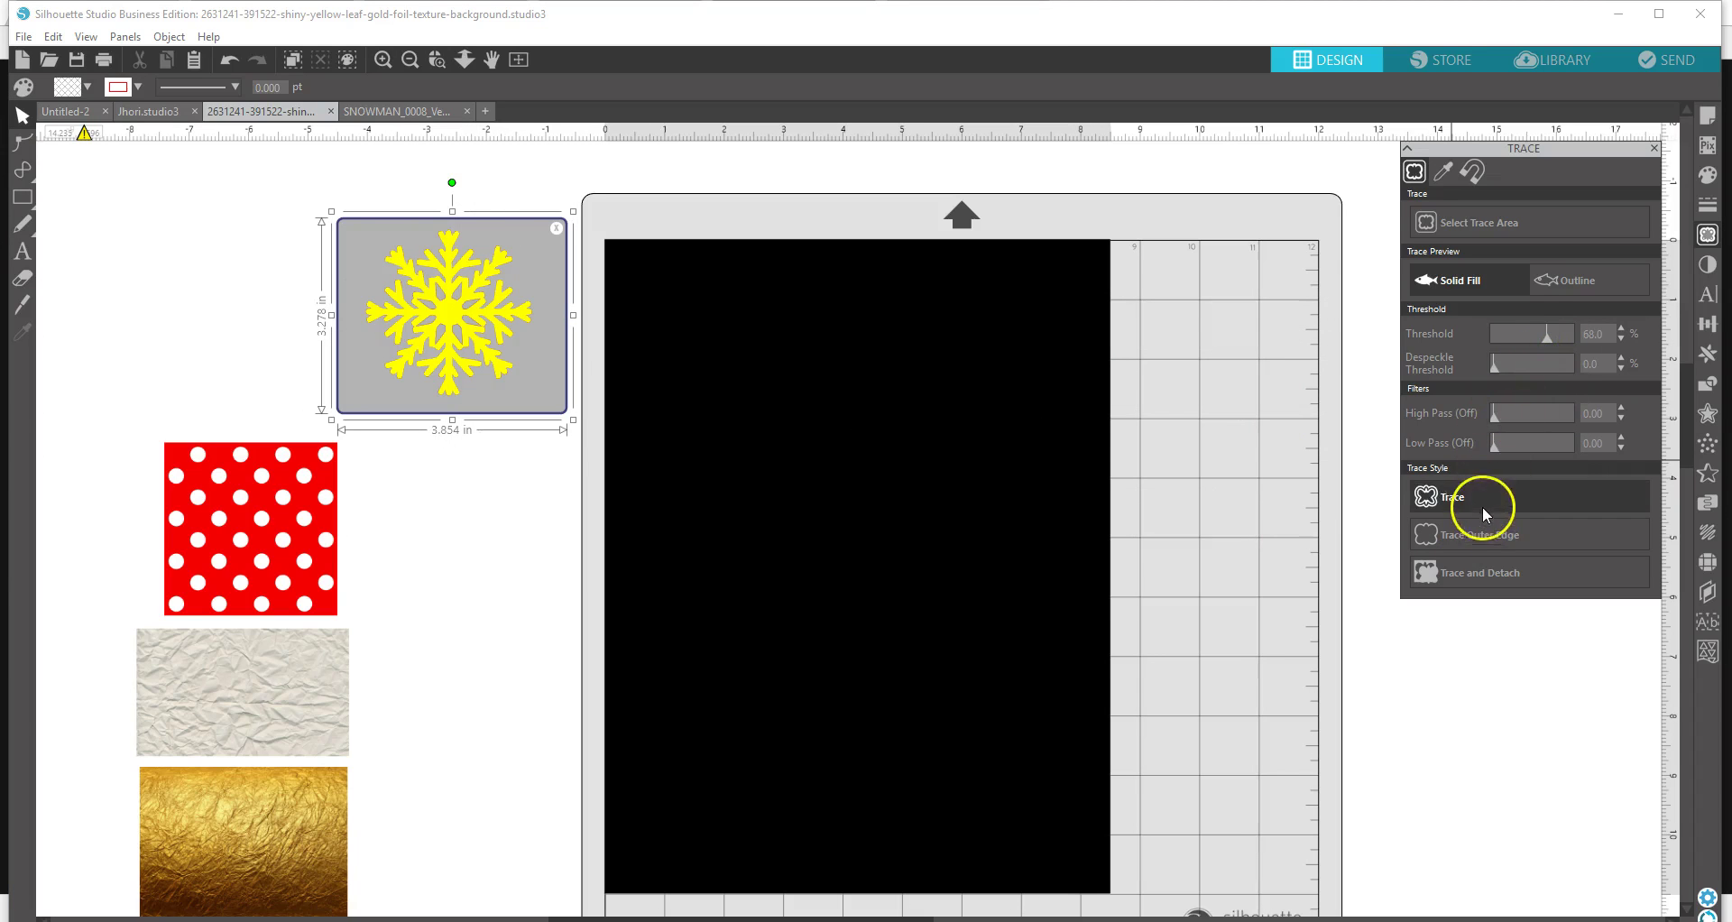
left_click(1434, 496)
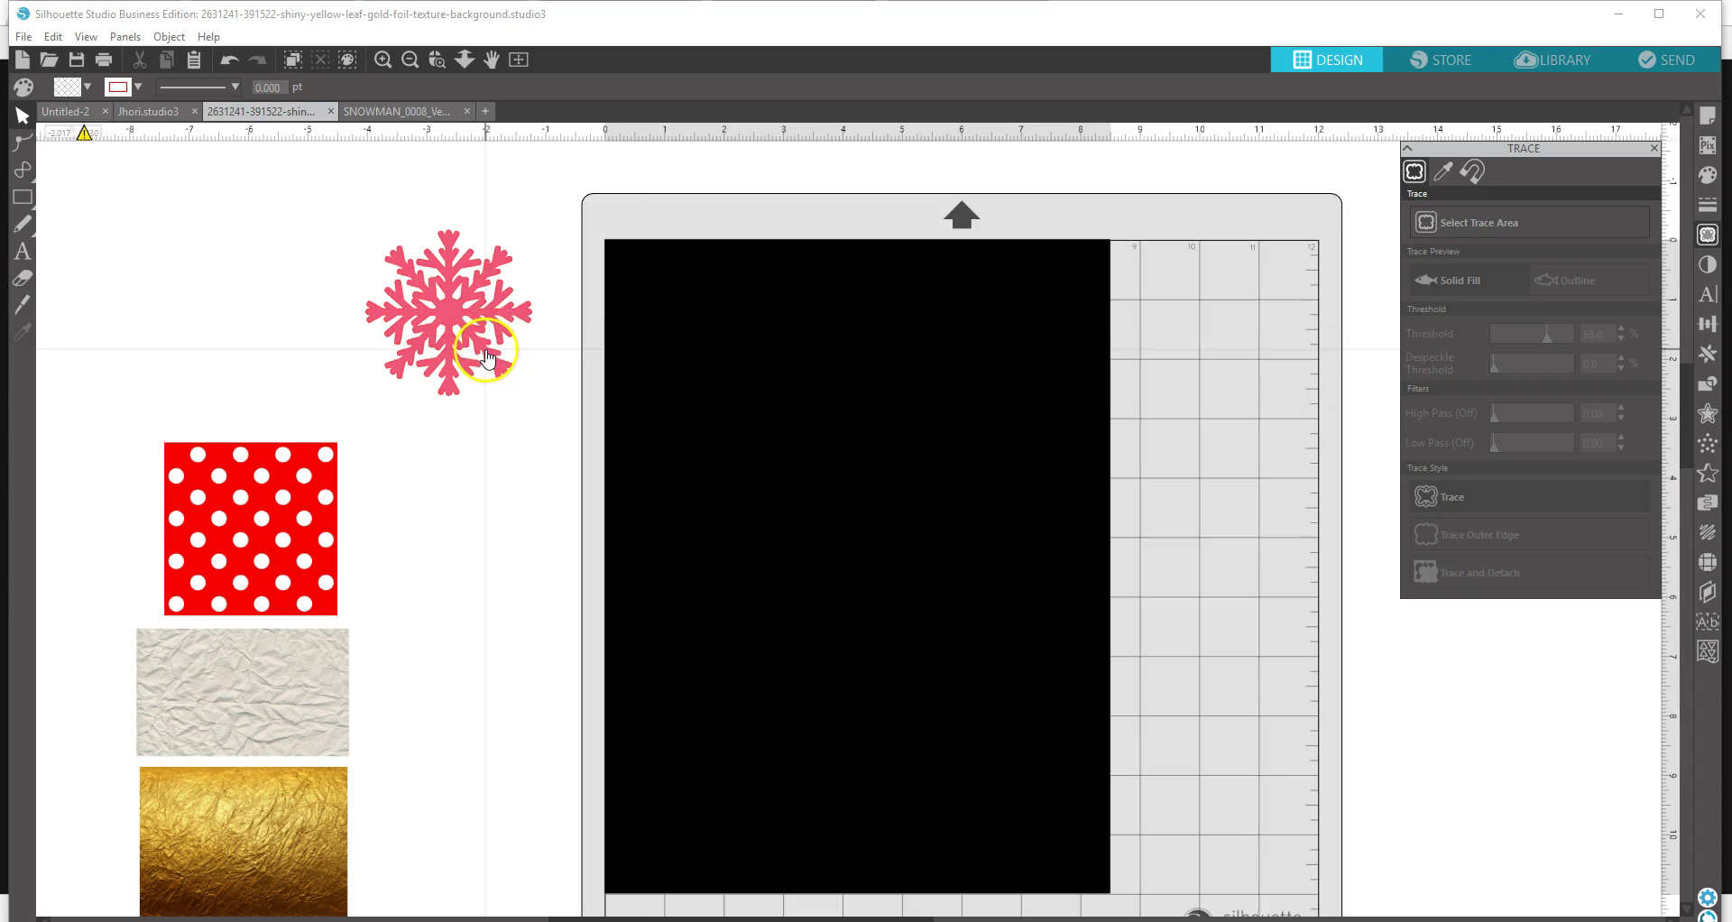
left_click_drag(485, 356, 526, 467)
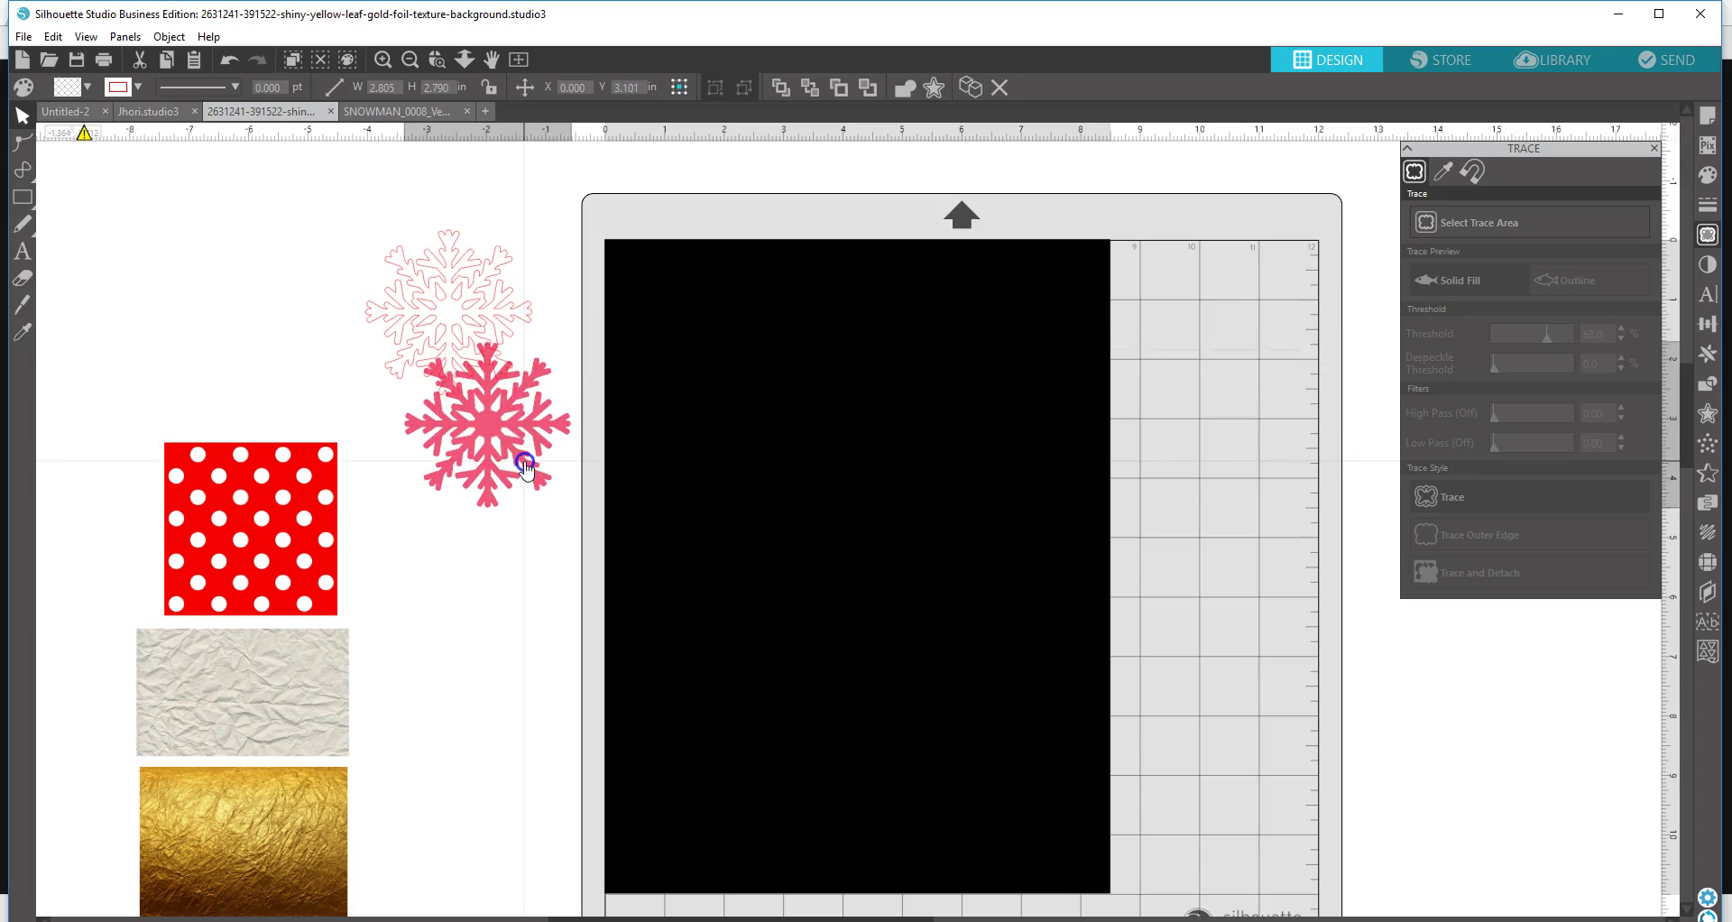
left_click(230, 59)
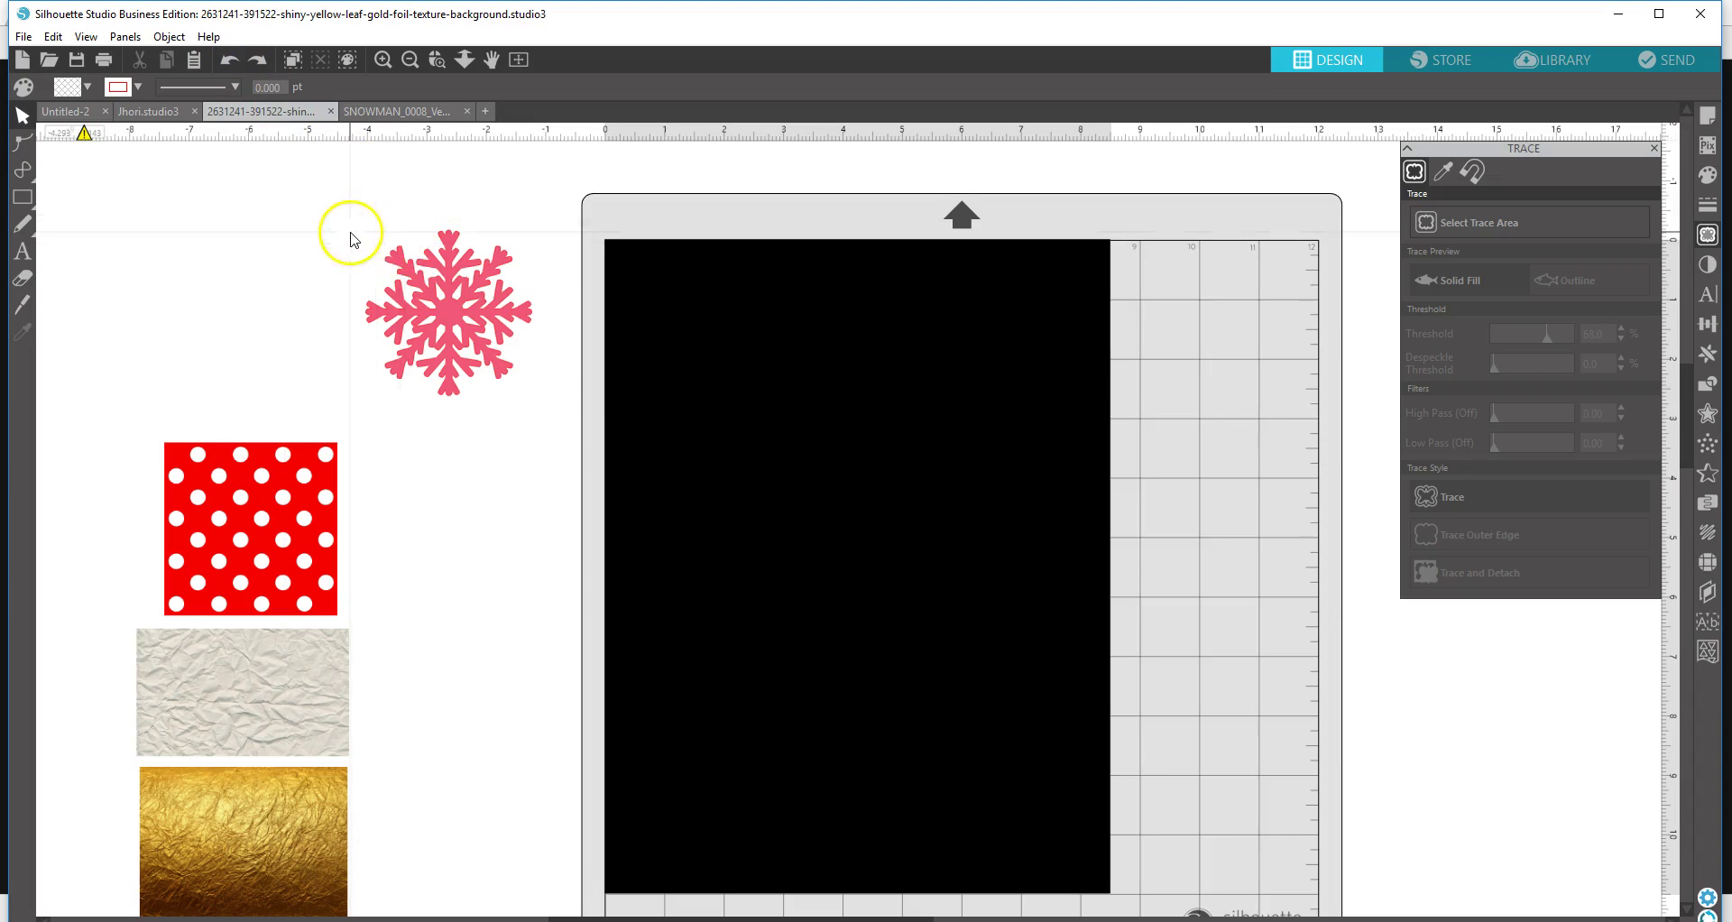
- Select the snowflake image with its detailed traced outline and crop the image to that outline
left_click_drag(352, 239, 514, 391)
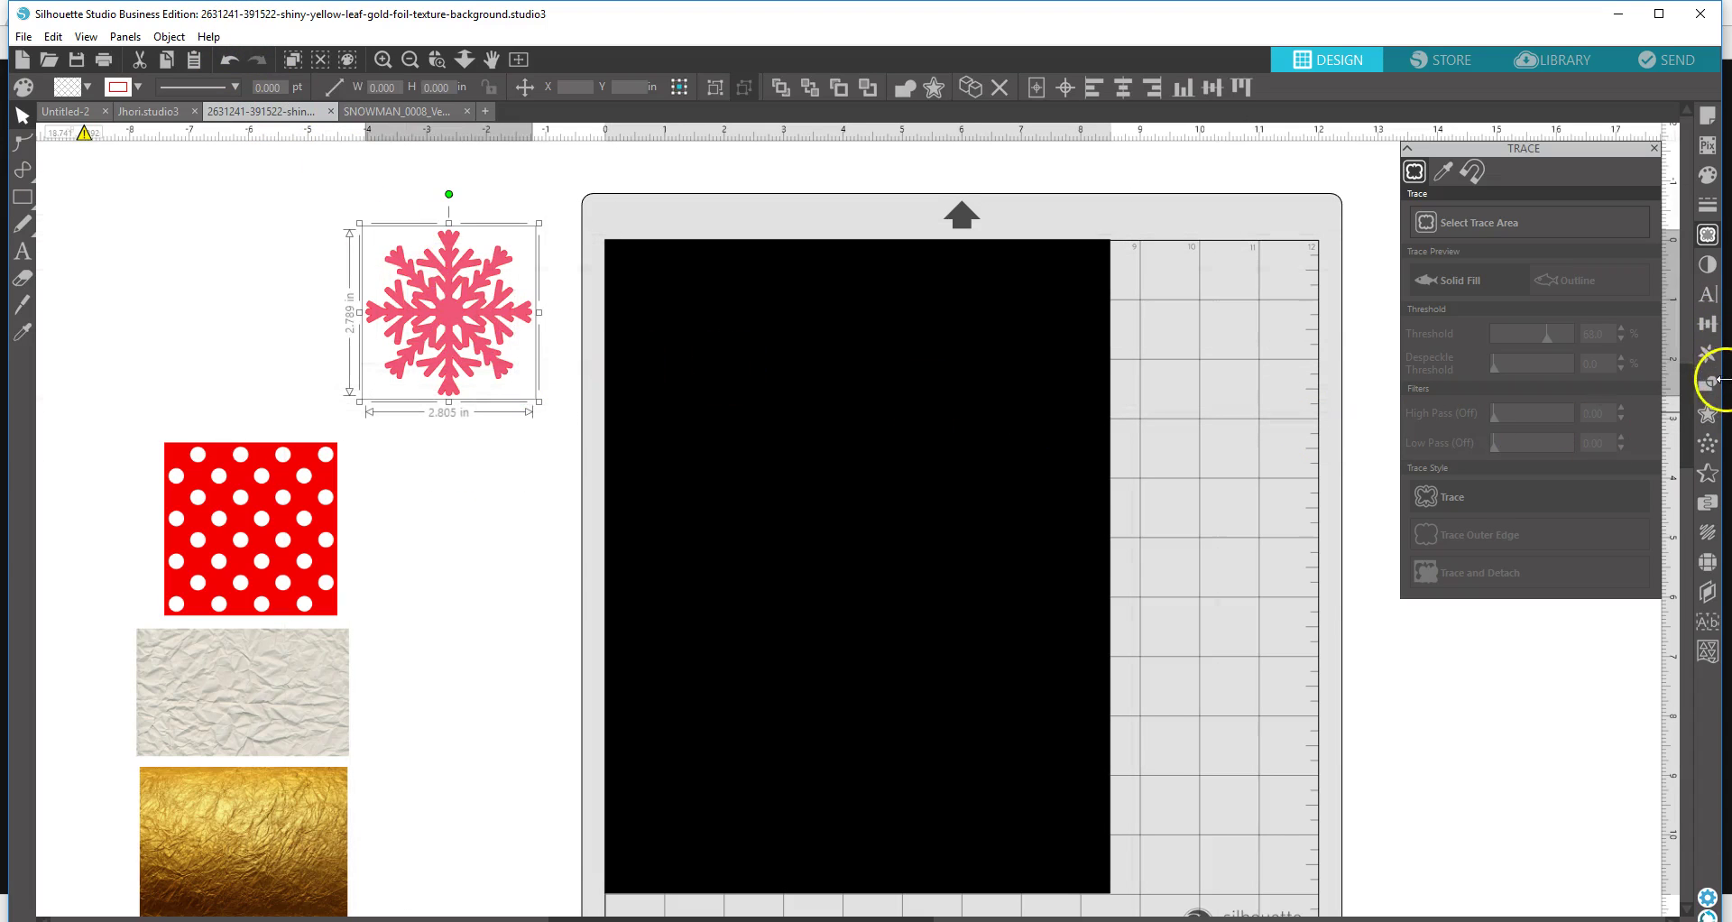
left_click(1715, 390)
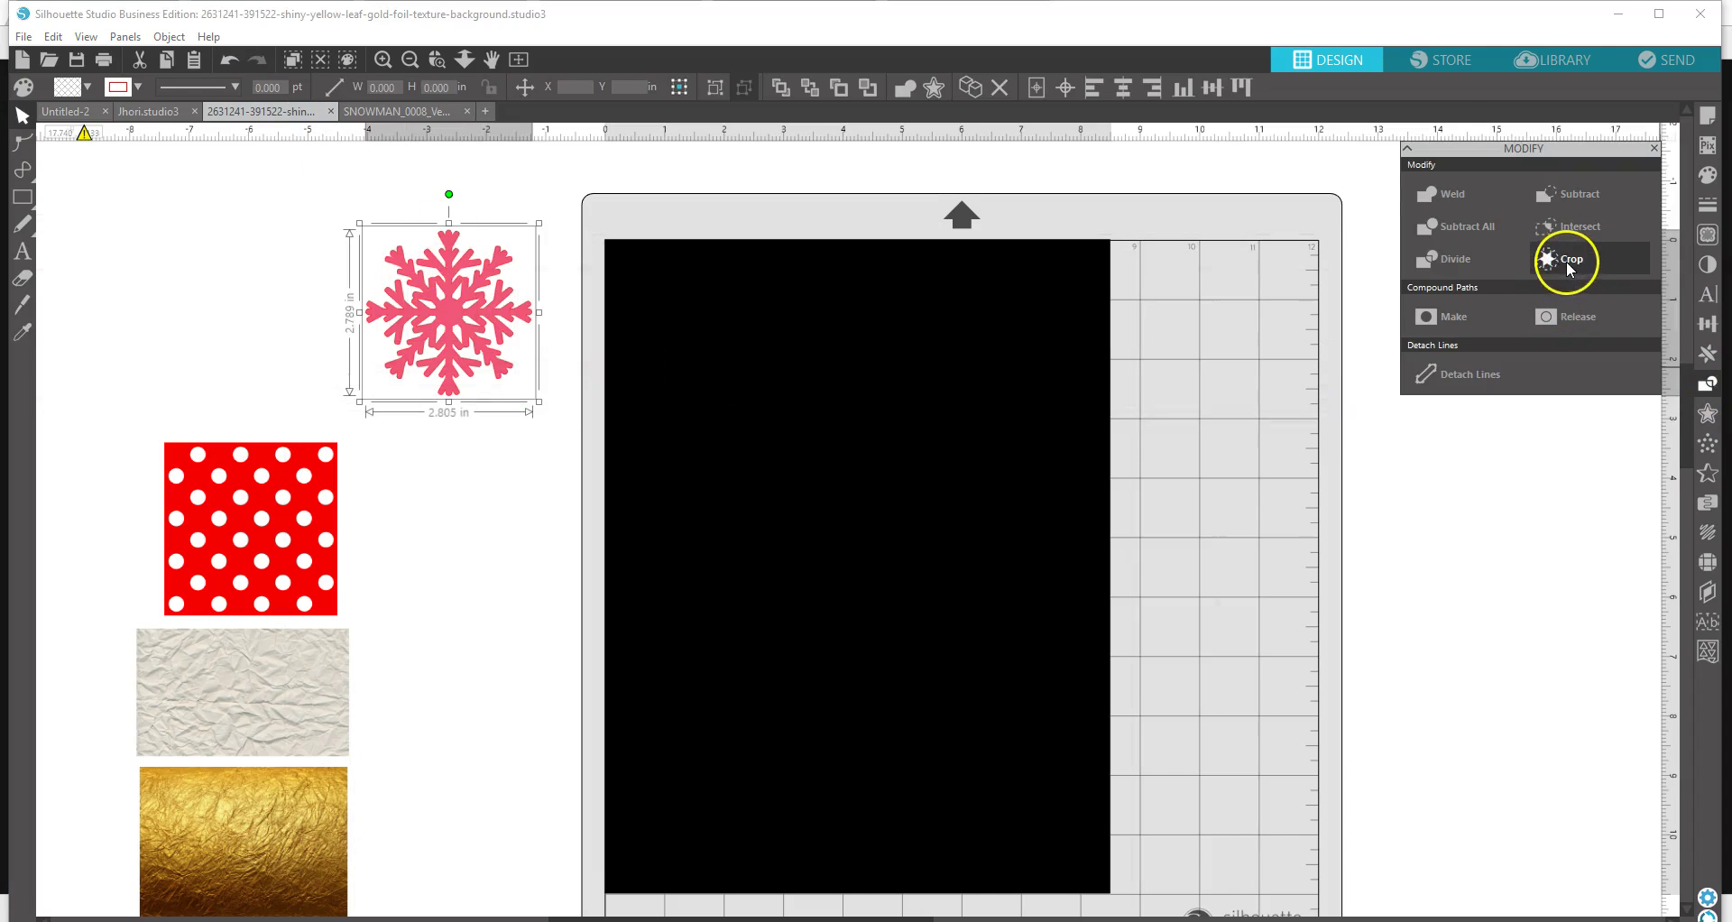
left_click(1568, 263)
- Place the cropped snowflake near the middle of the black rectangle and shrink it to about 1.65 in wide
mouse_move(490, 313)
left_mouse_down()
mouse_move(783, 453)
mouse_move(783, 374)
mouse_move(897, 552)
mouse_move(858, 556)
left_mouse_up()
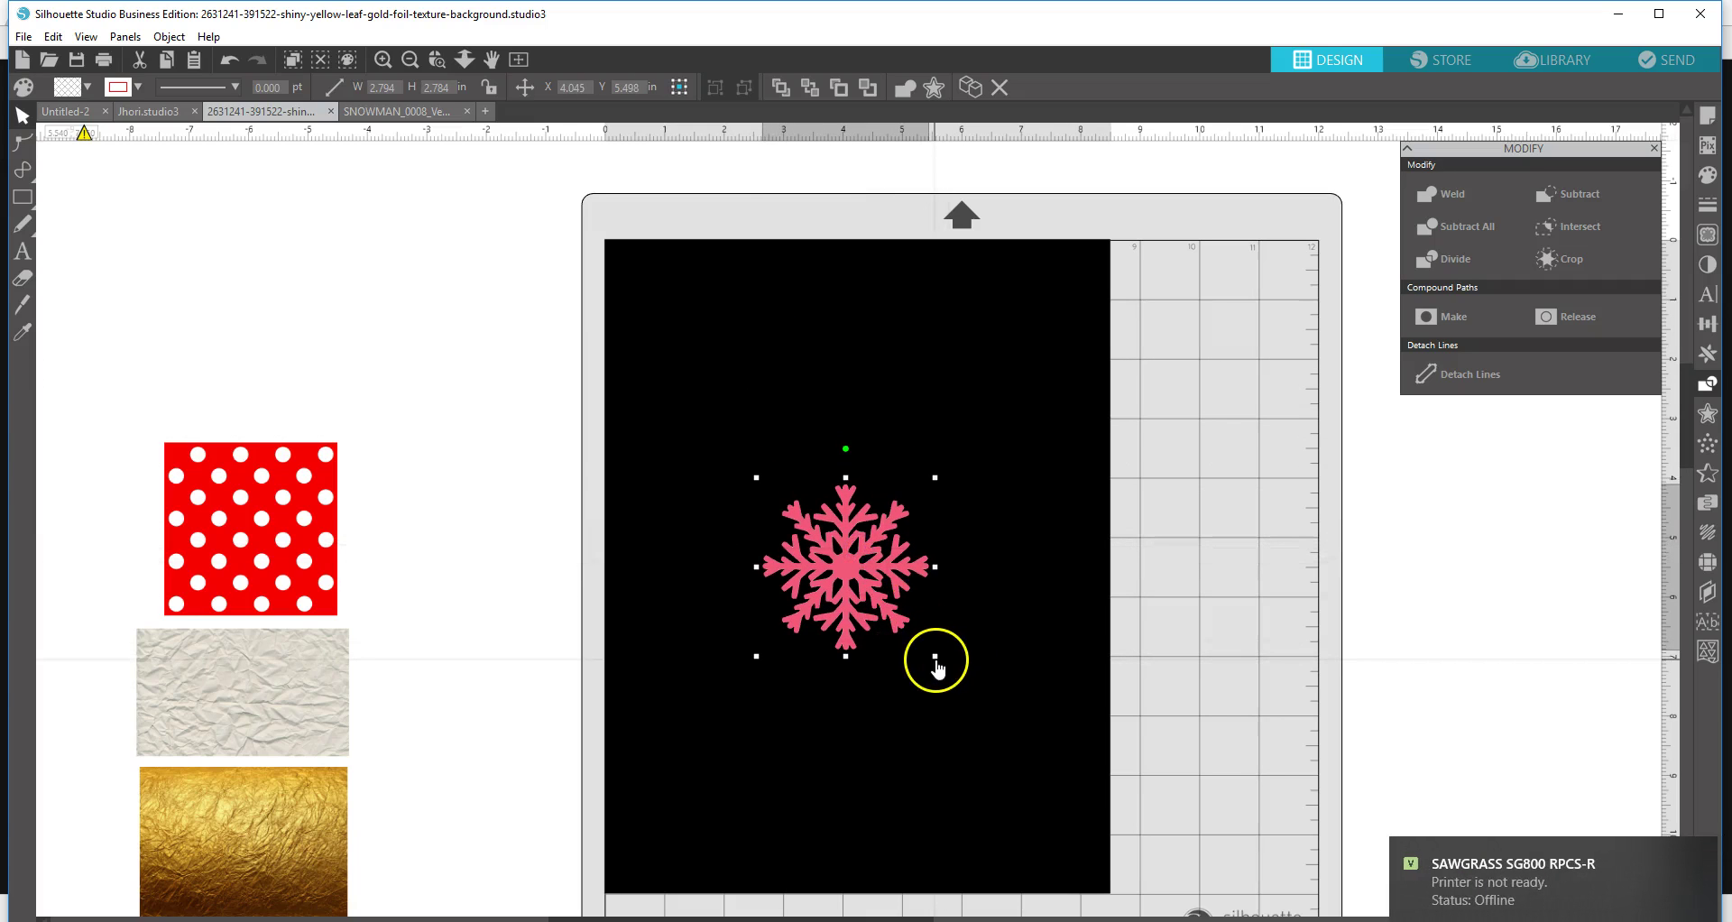
left_click_drag(936, 659, 863, 588)
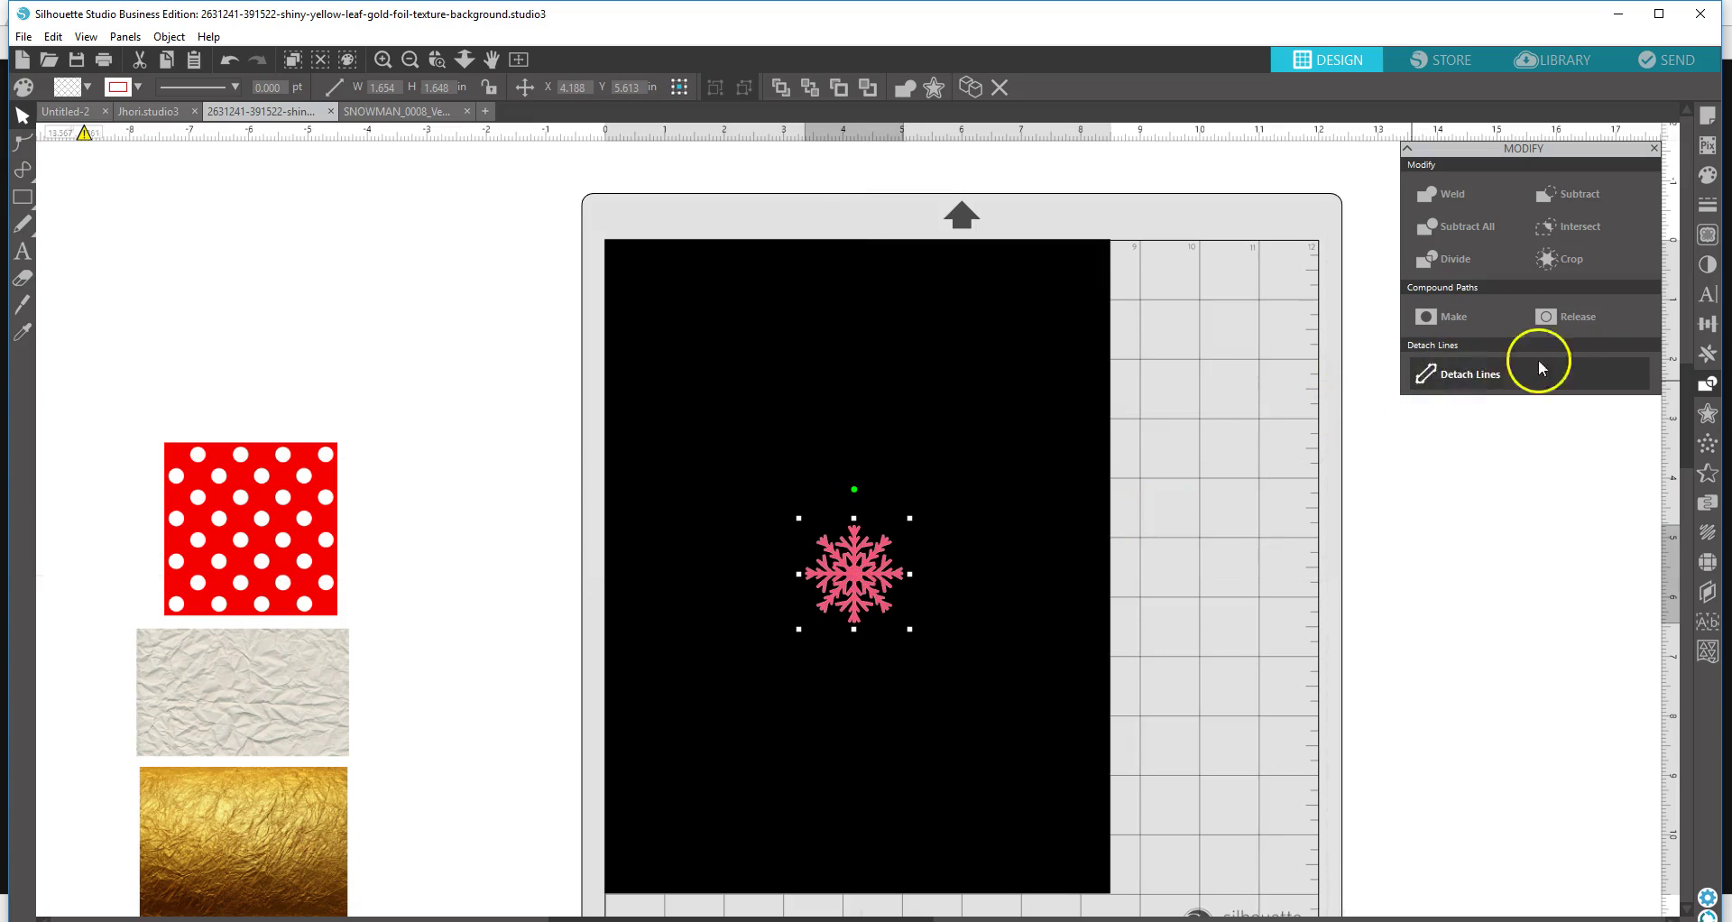
- Fill the snowflake with the lightest gray next to white and set its fill transparency to 90%
left_click(1709, 177)
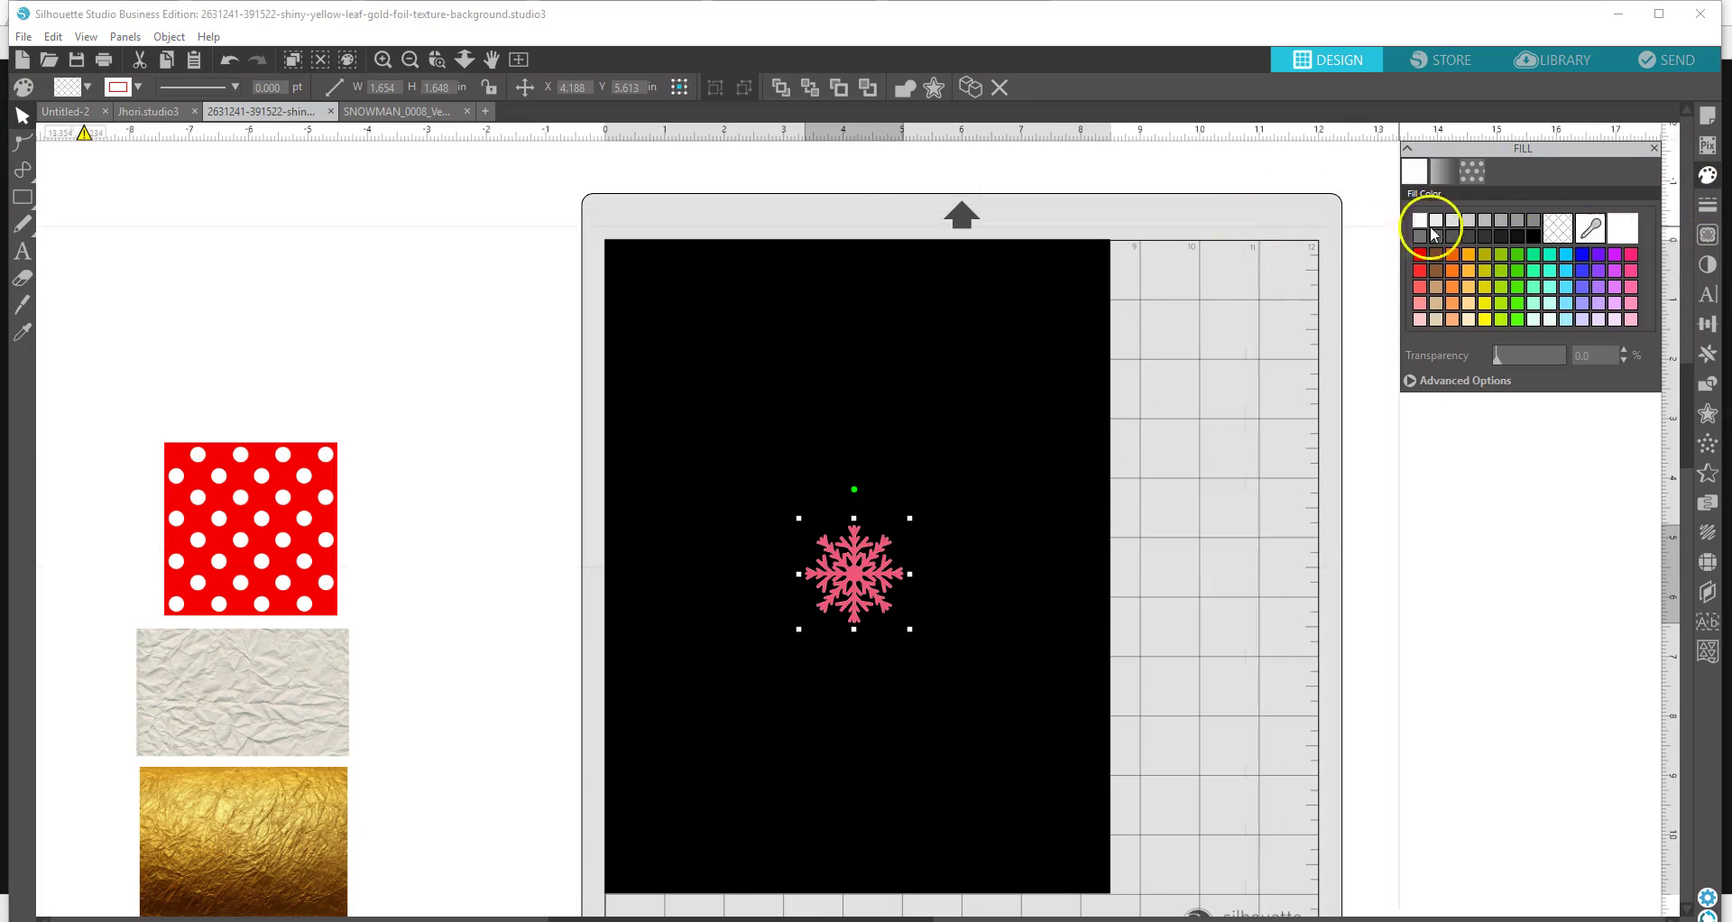
left_click(1486, 222)
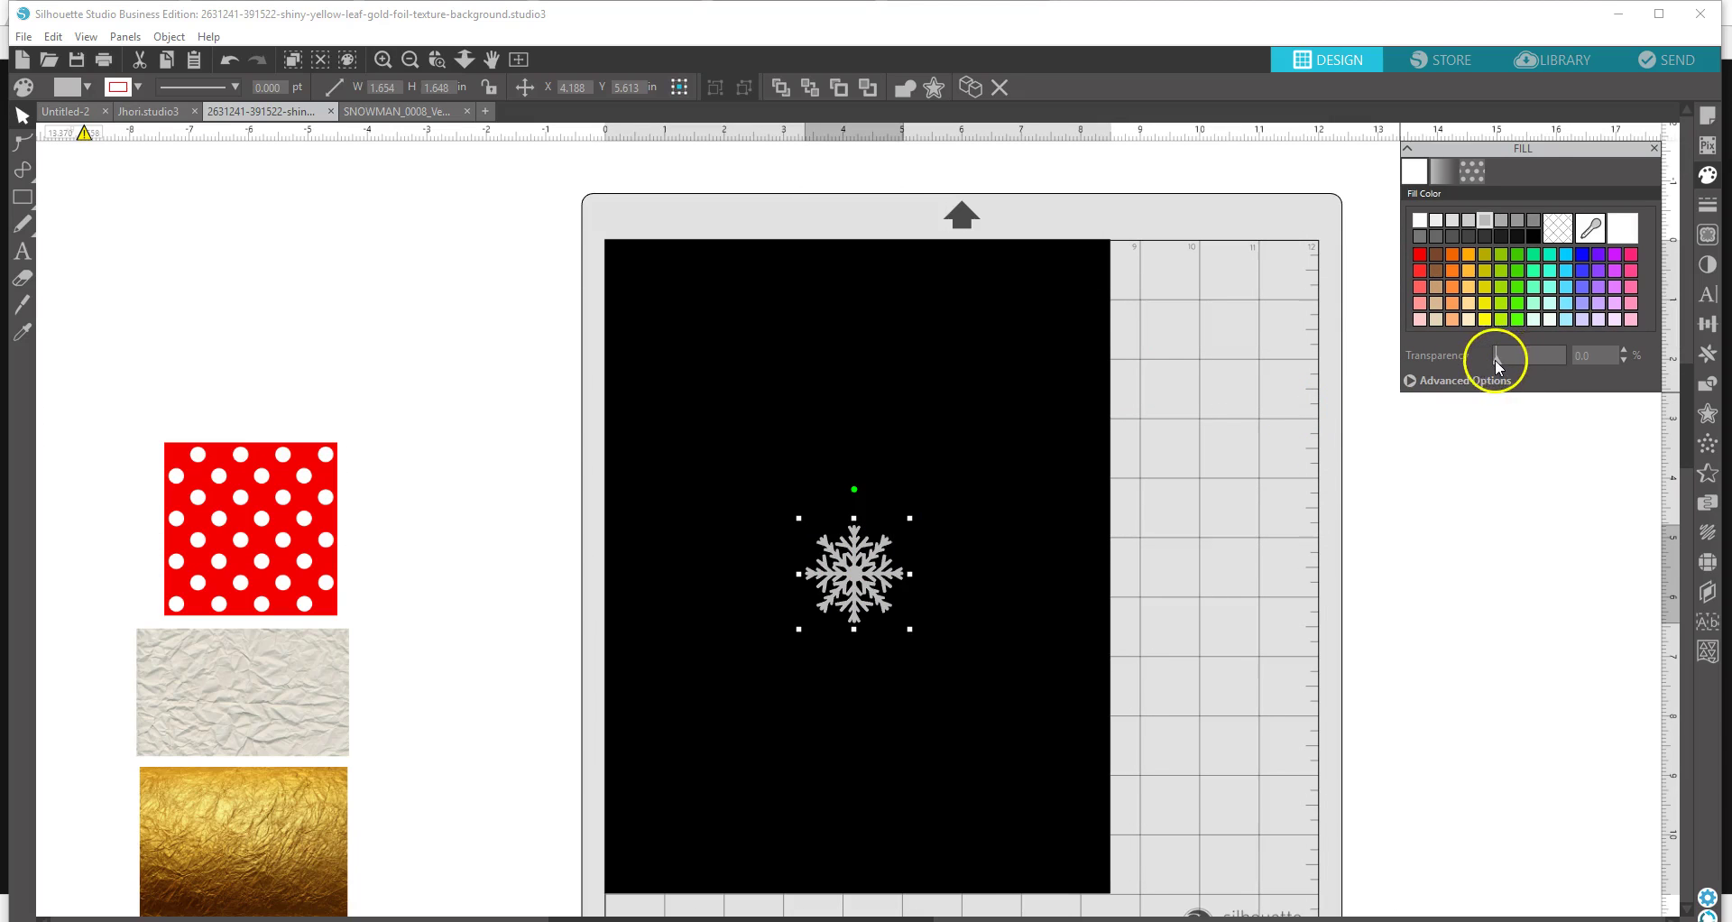
left_click_drag(1494, 361, 1539, 370)
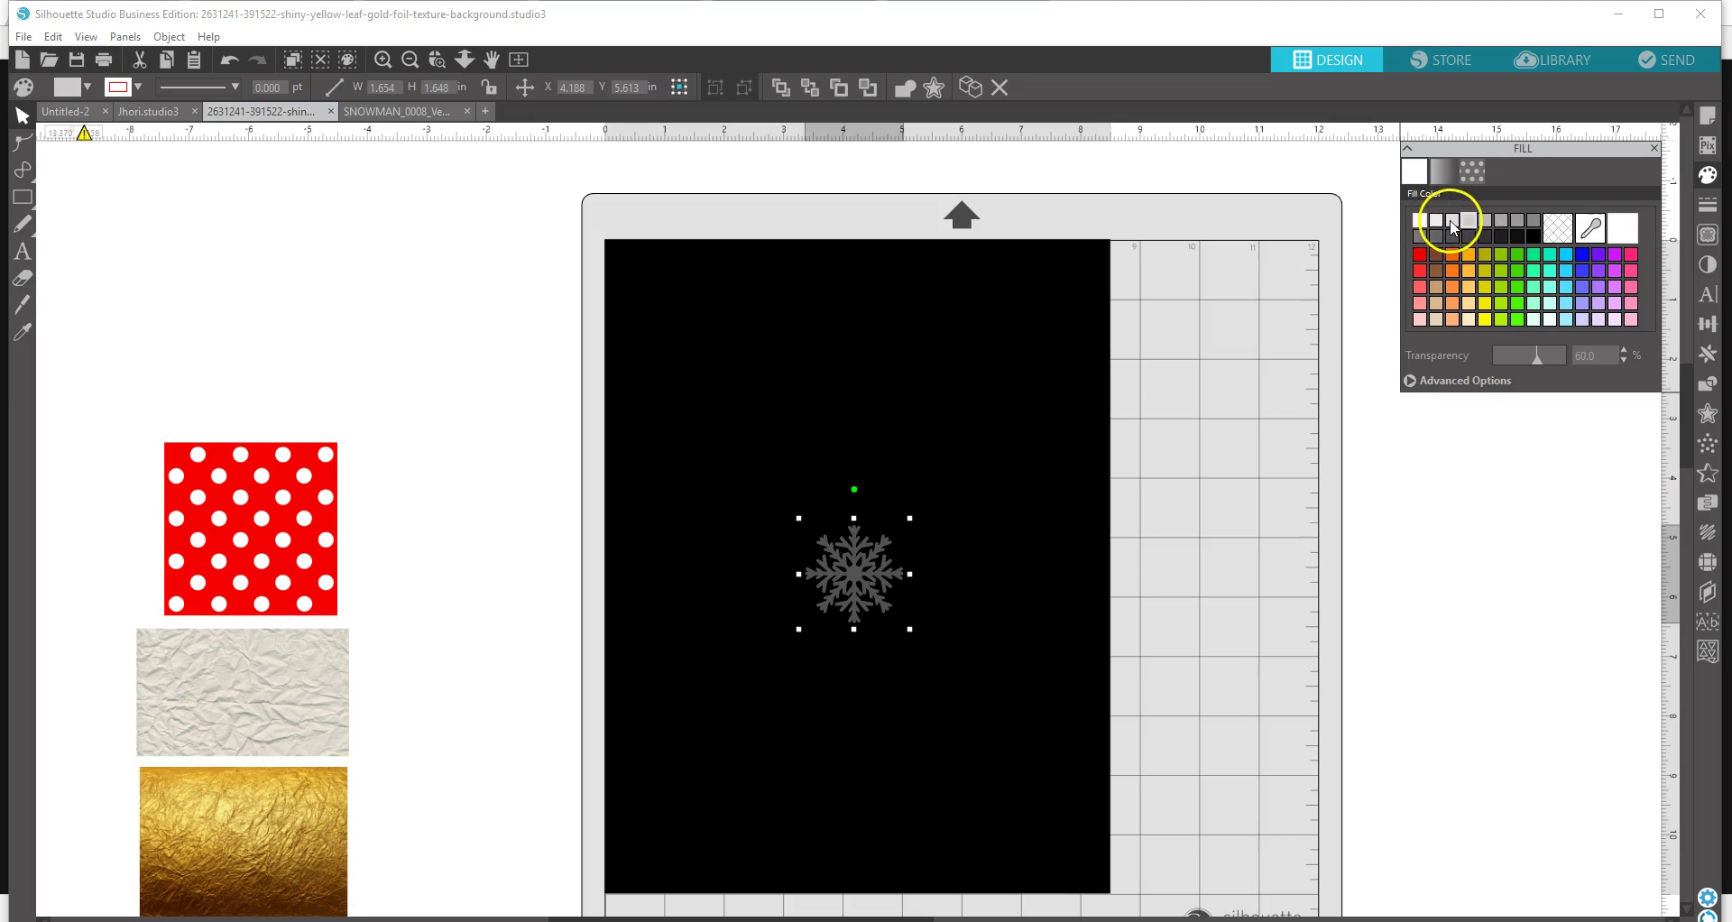
left_click(1452, 221)
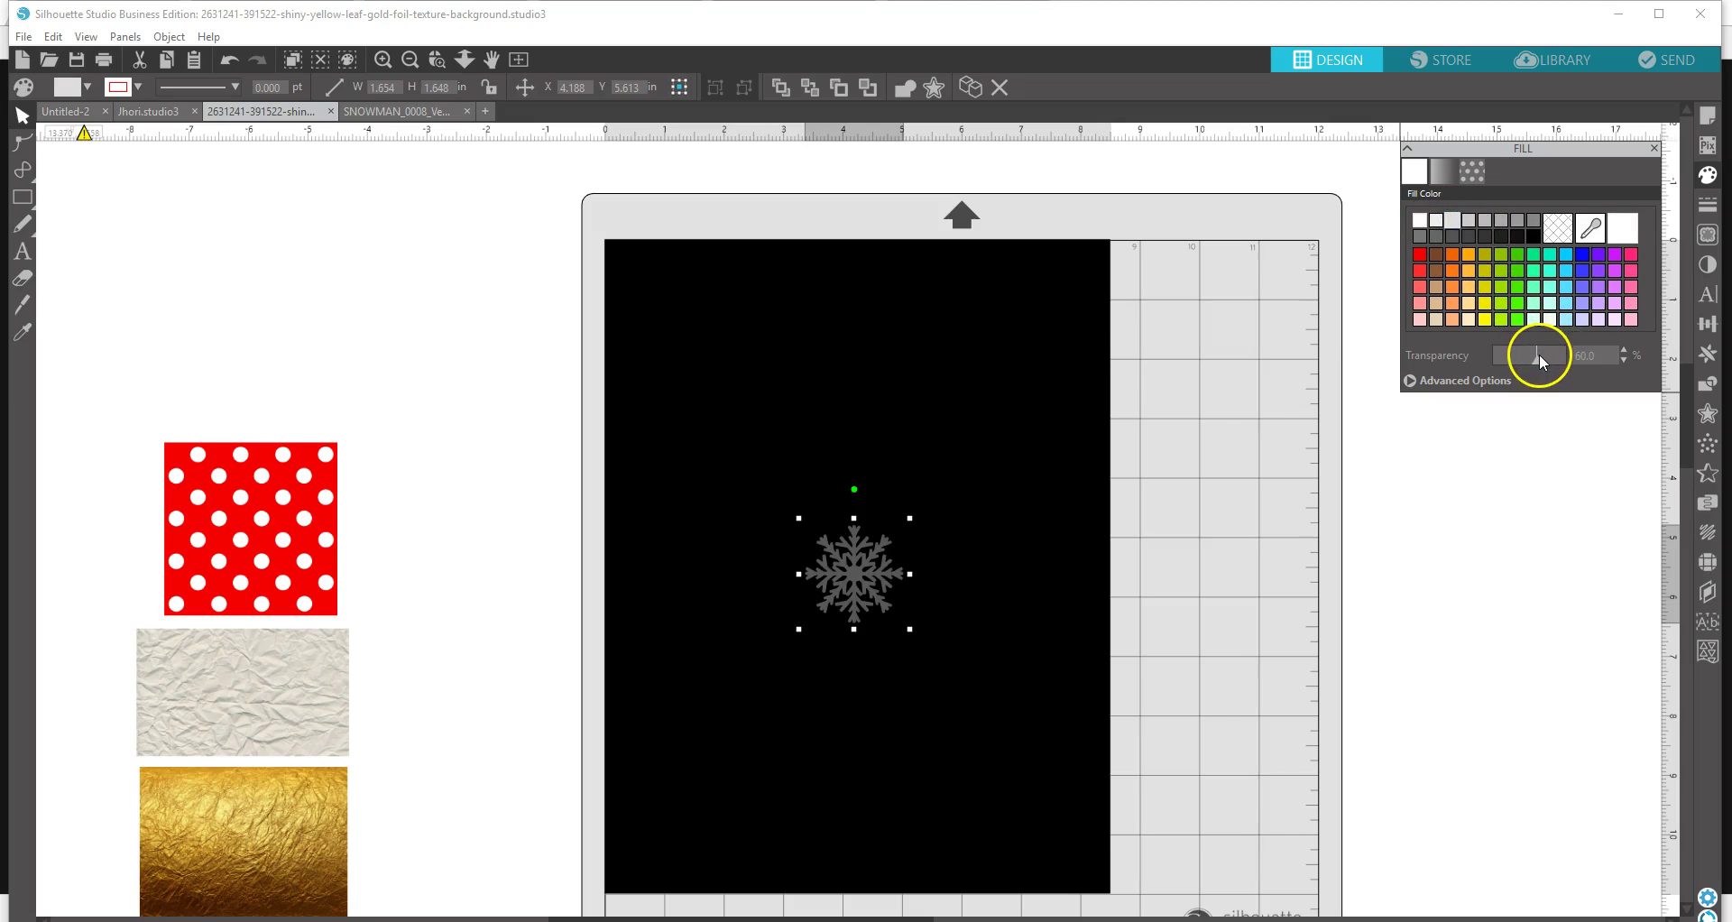
left_click_drag(1543, 356, 1549, 356)
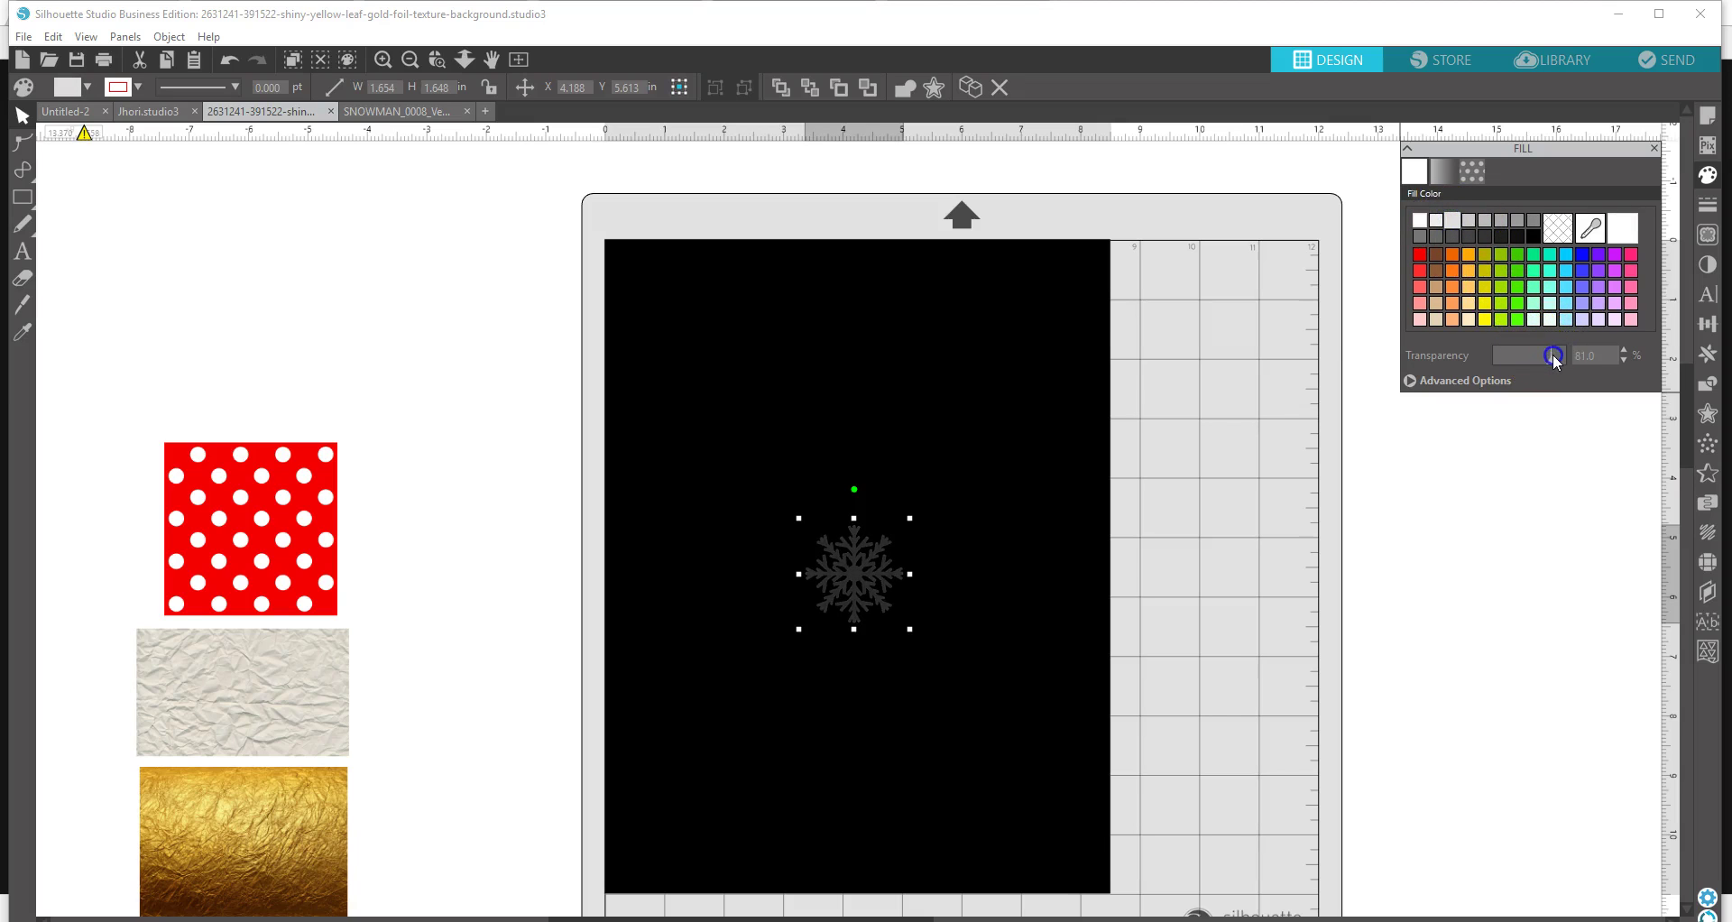
left_click(1438, 221)
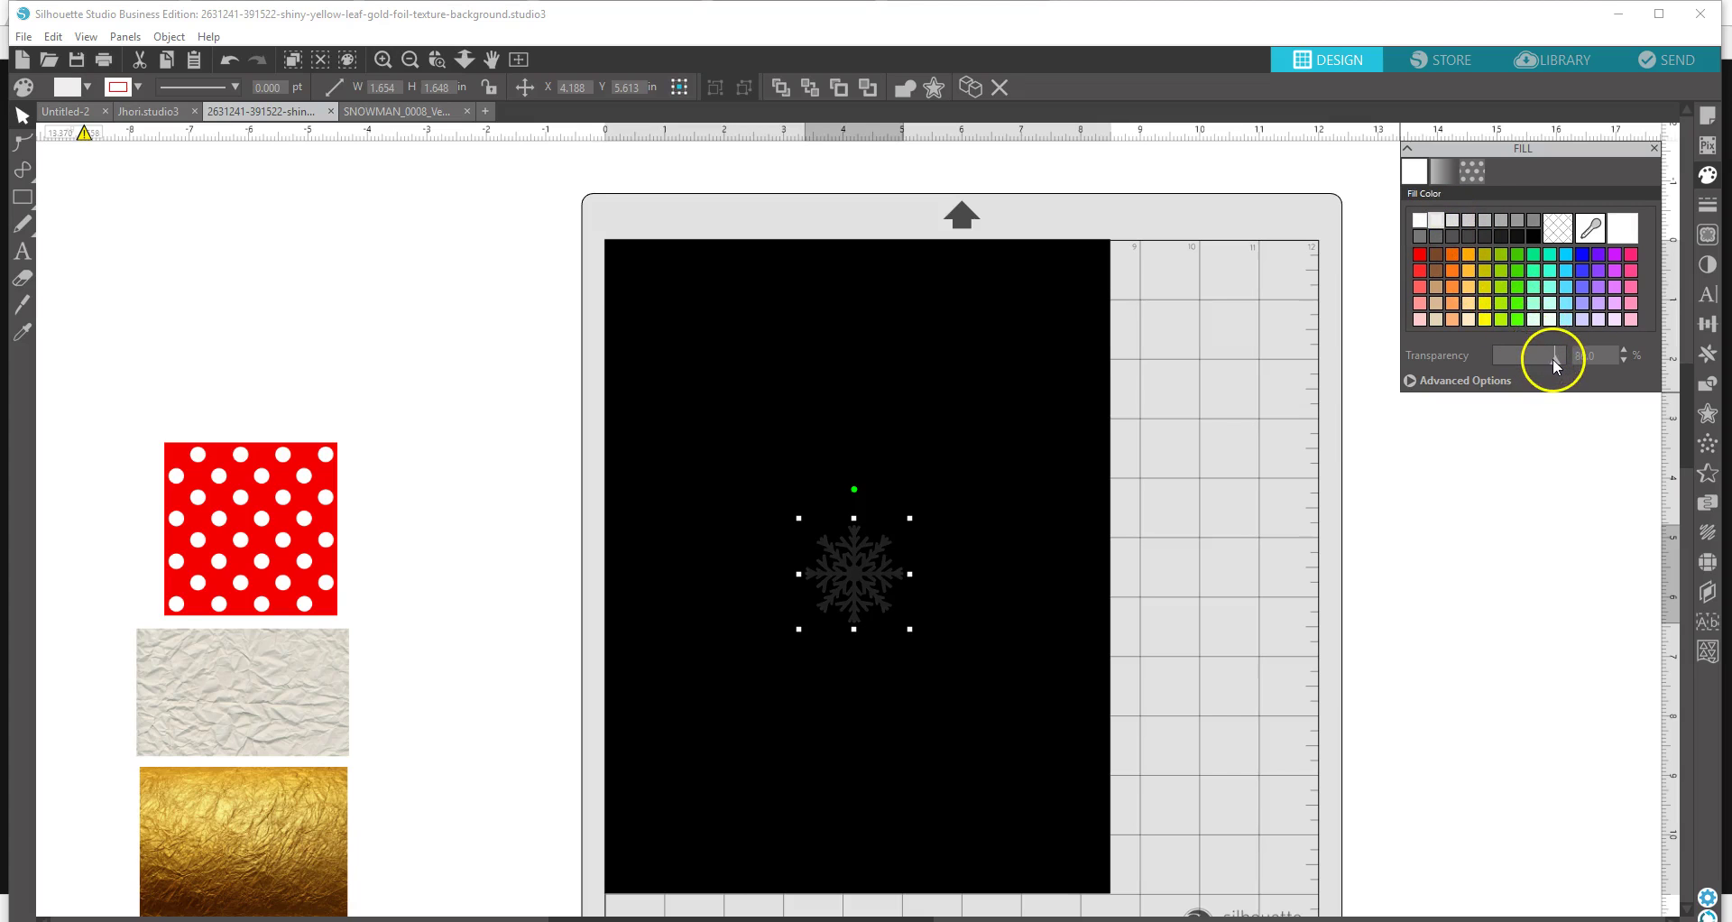
mouse_move(1543, 359)
left_mouse_down()
mouse_move(1514, 358)
mouse_move(1566, 358)
mouse_move(1544, 355)
left_mouse_up()
left_click_drag(1555, 357, 1558, 354)
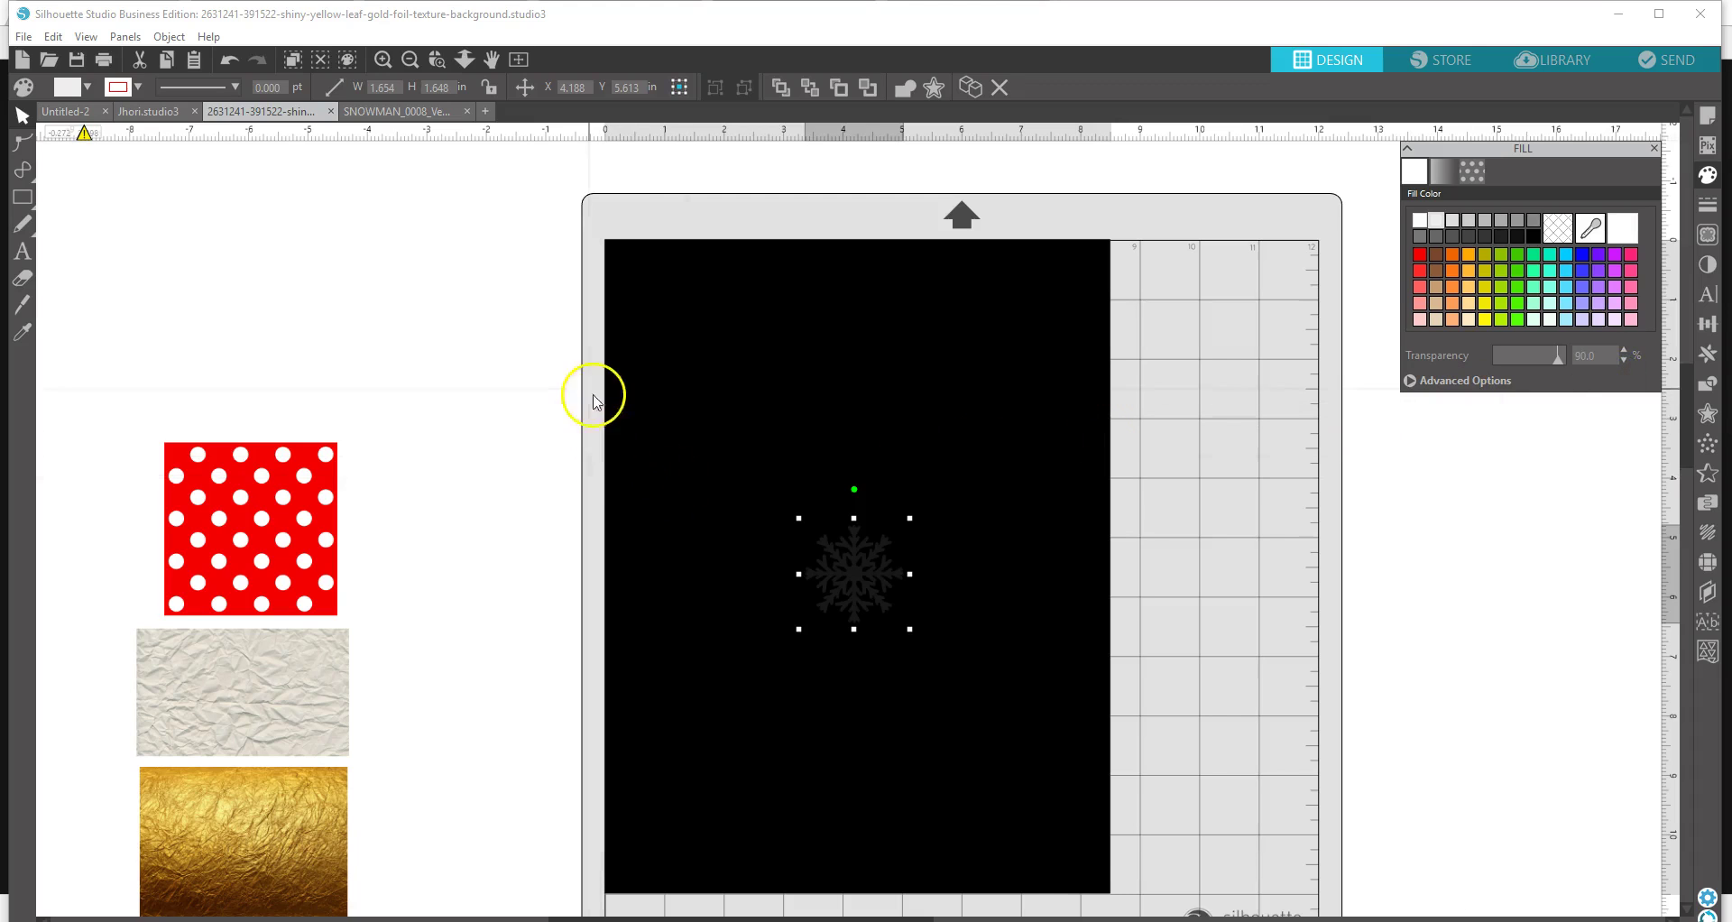
left_click(479, 375)
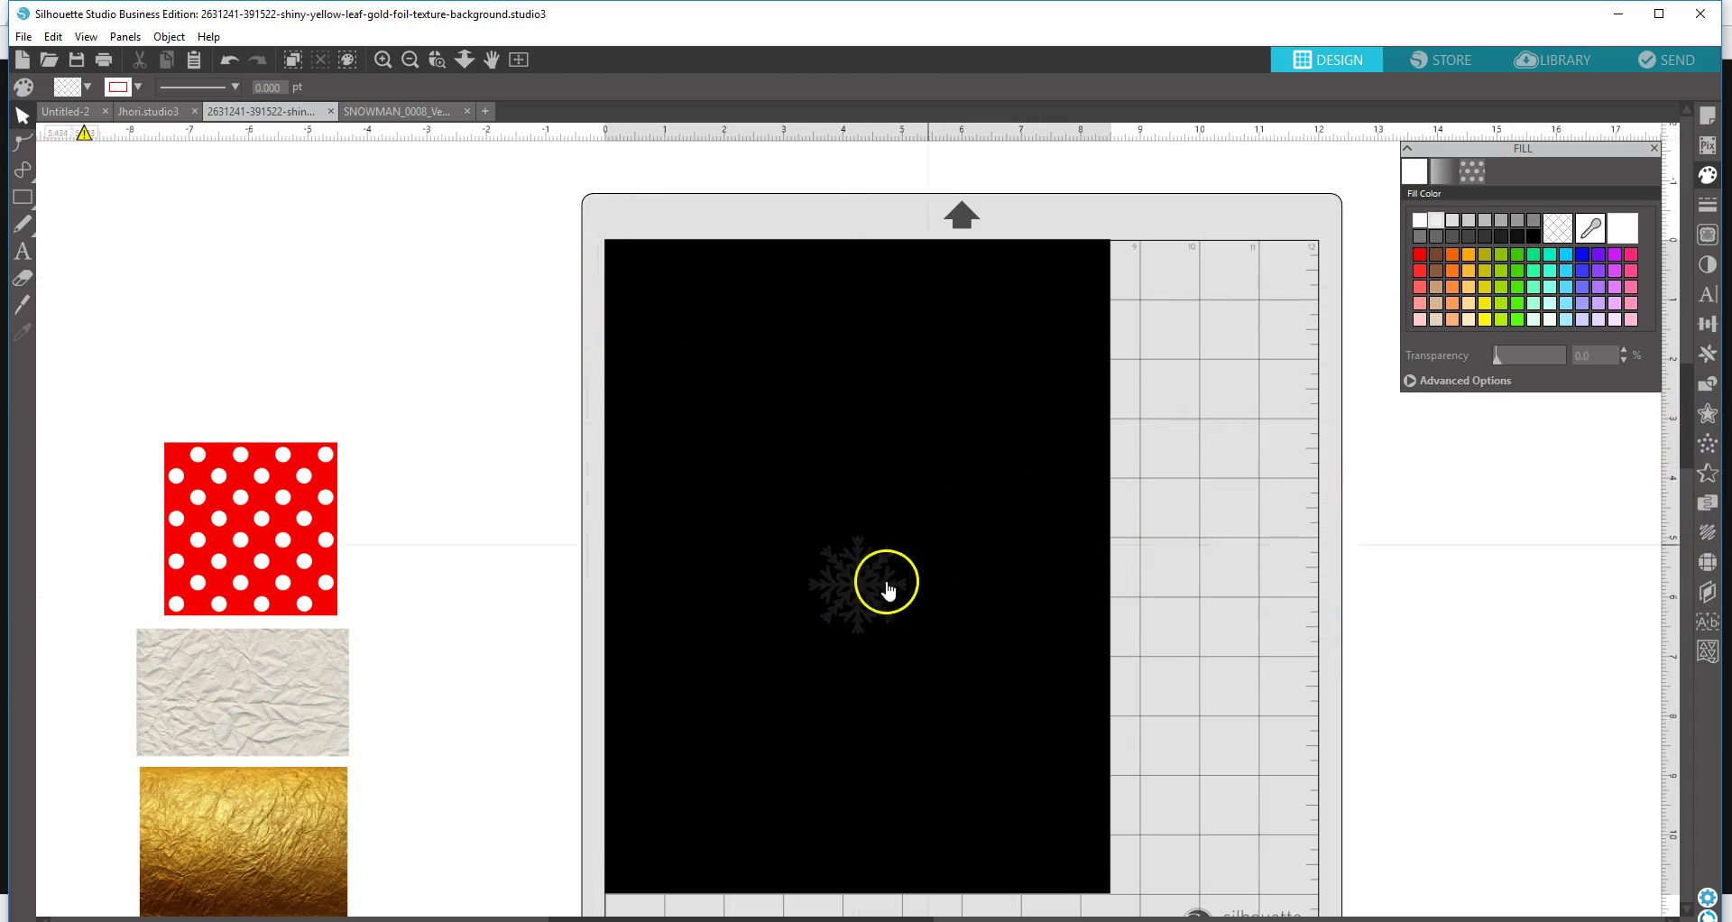
- Center the faint snowflake on the page
left_click(859, 588)
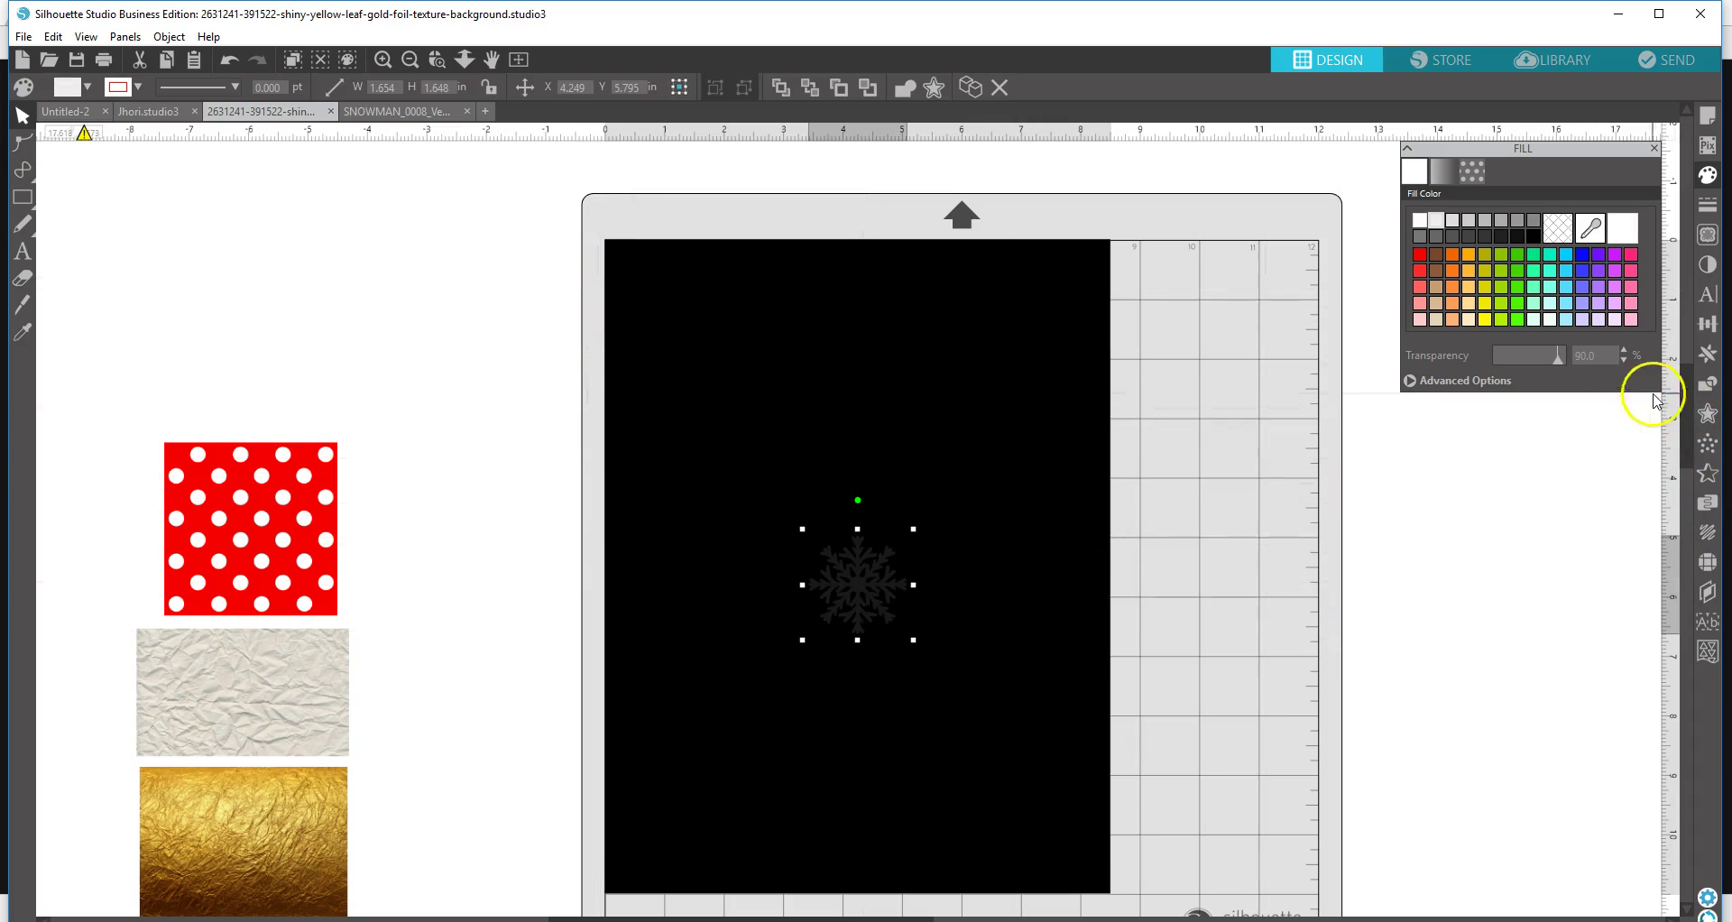
left_click(1710, 326)
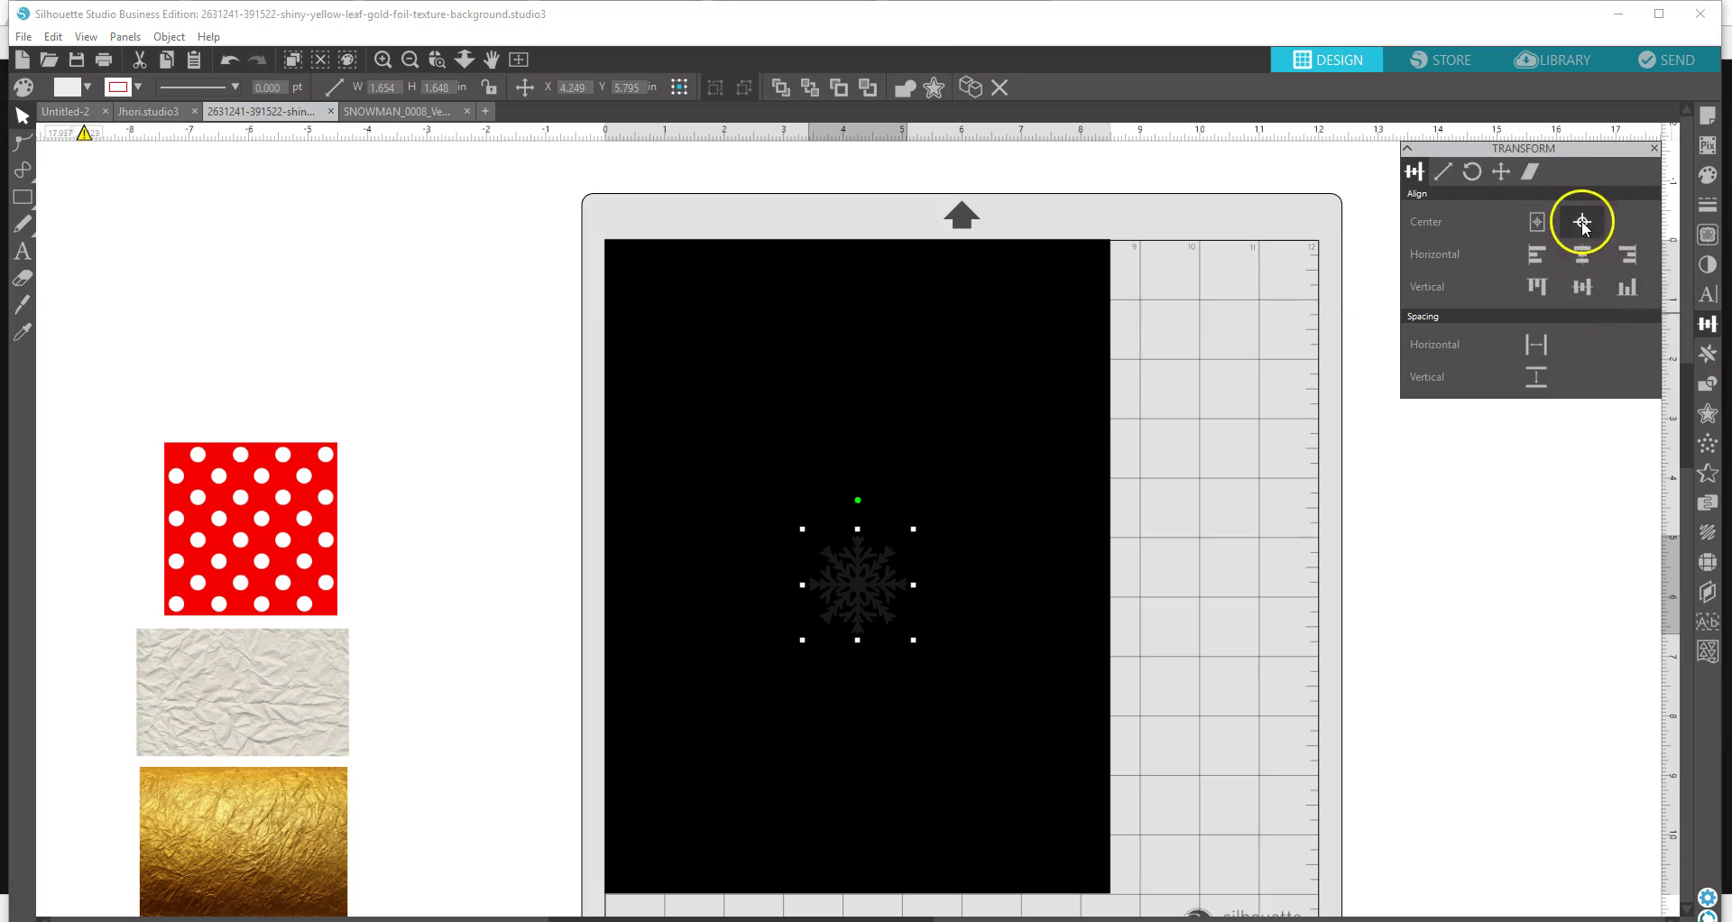
left_click(1582, 257)
left_click(1535, 221)
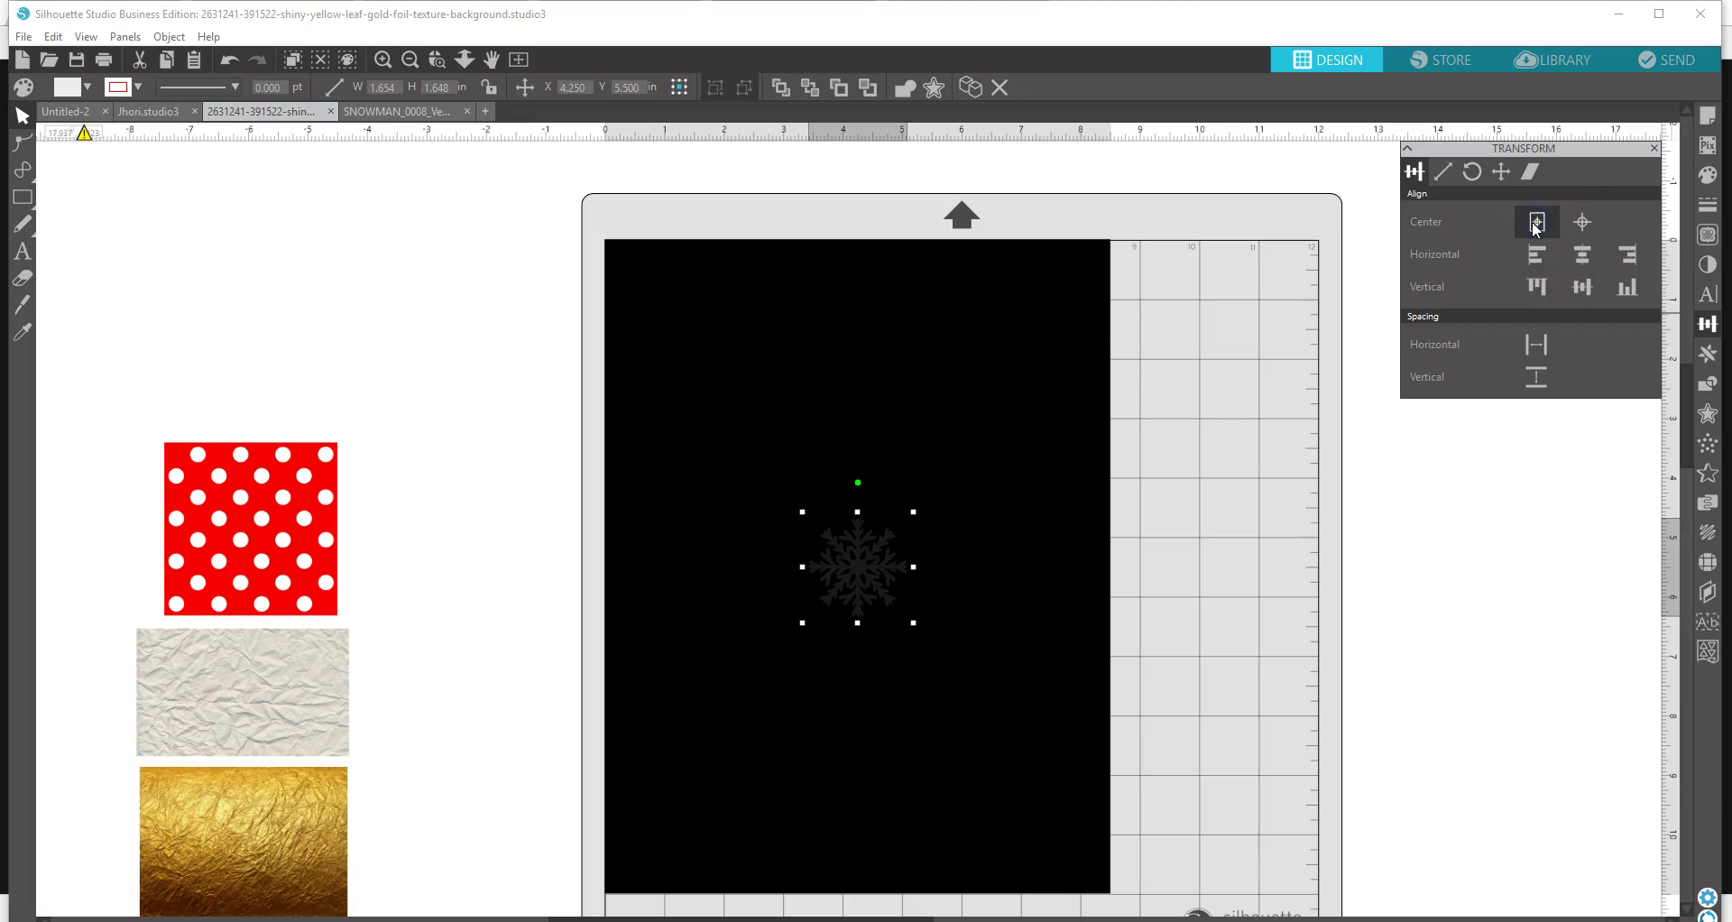
- Duplicate the centered snowflake, shrink the copy to about 0.93 in wide, and let it overhang the black rectangle's upper-left corner
right_click(863, 581)
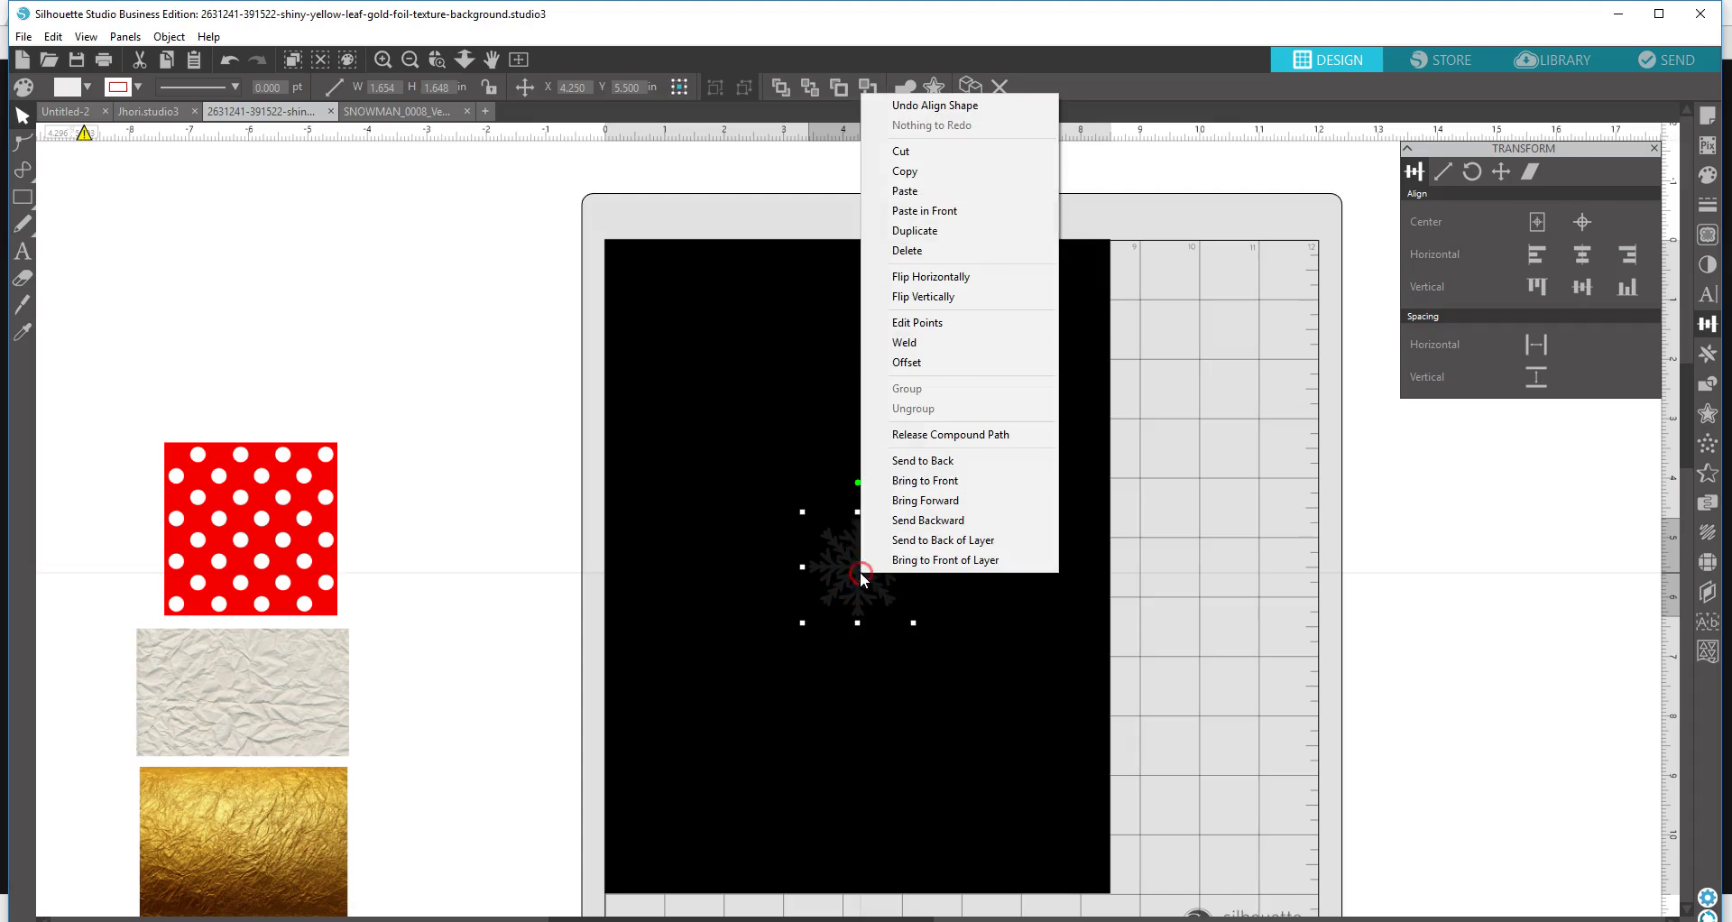
left_click(915, 231)
left_click_drag(889, 573, 657, 340)
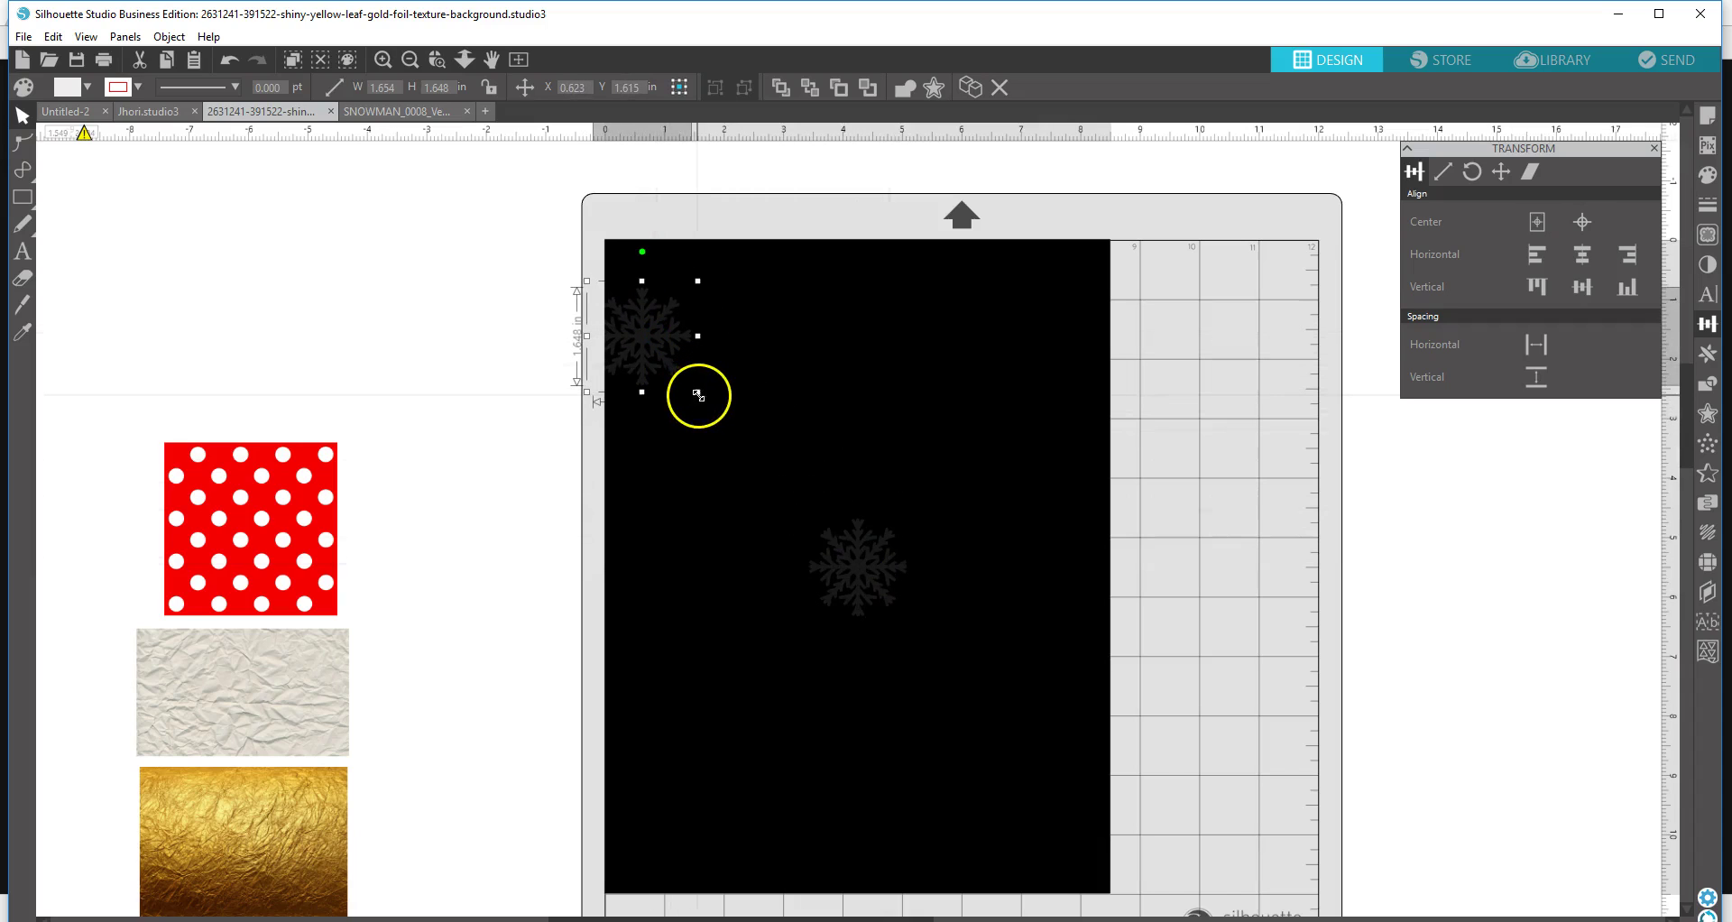
left_click_drag(700, 393, 621, 277)
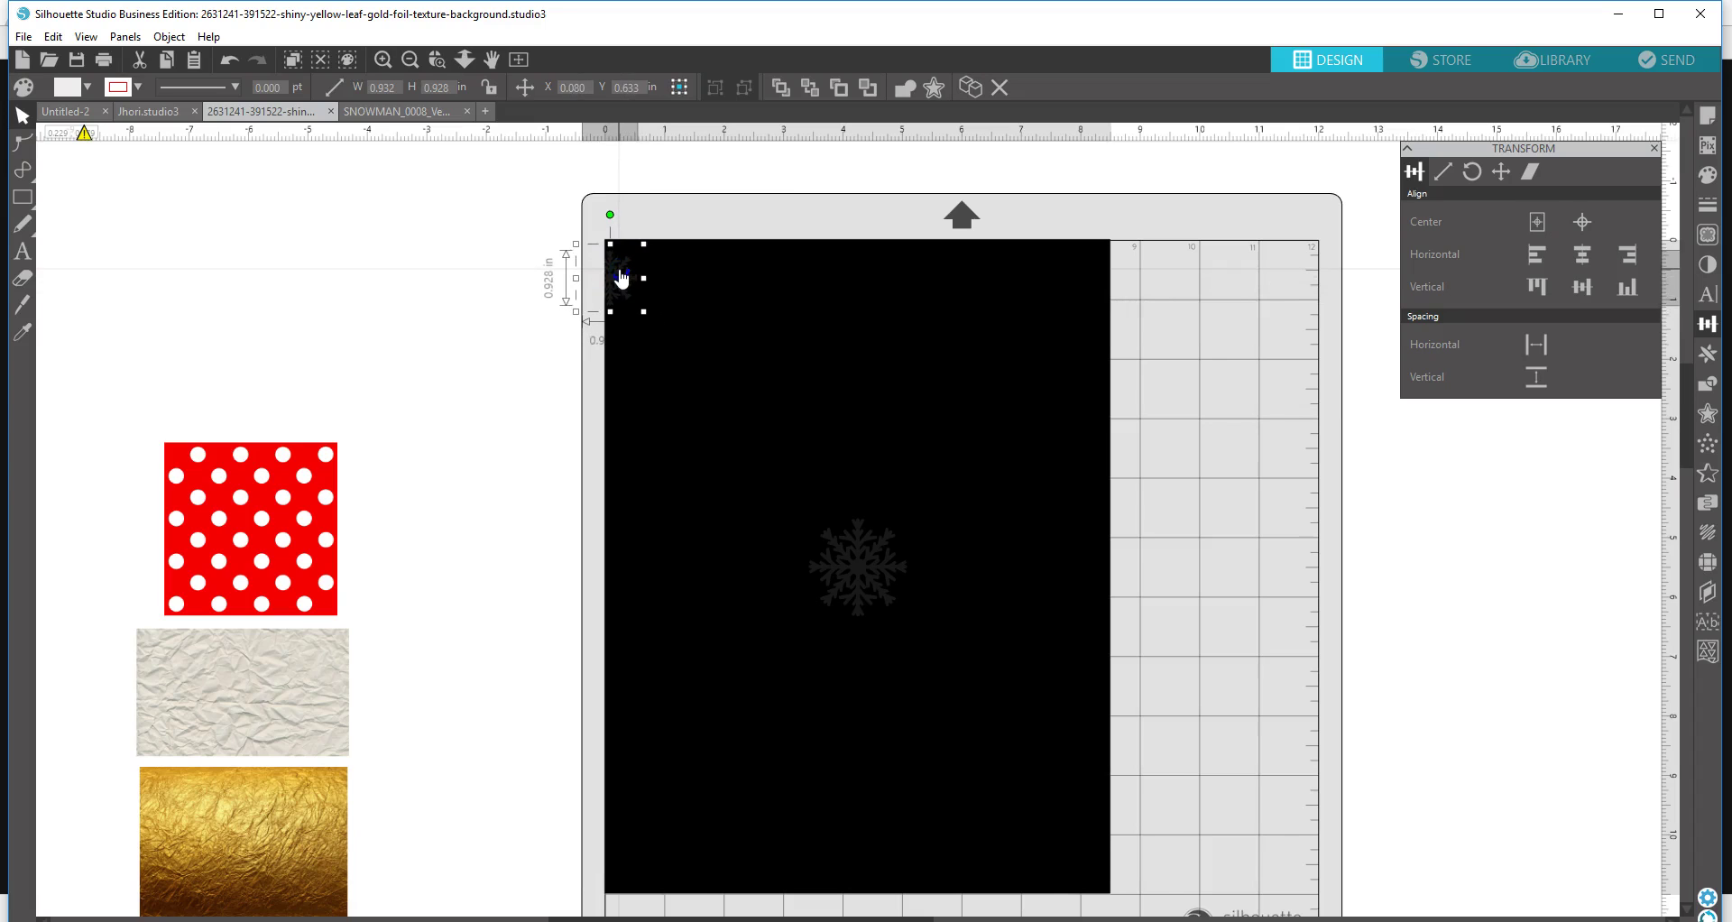
mouse_move(620, 276)
left_mouse_down()
mouse_move(634, 267)
mouse_move(613, 257)
left_mouse_up()
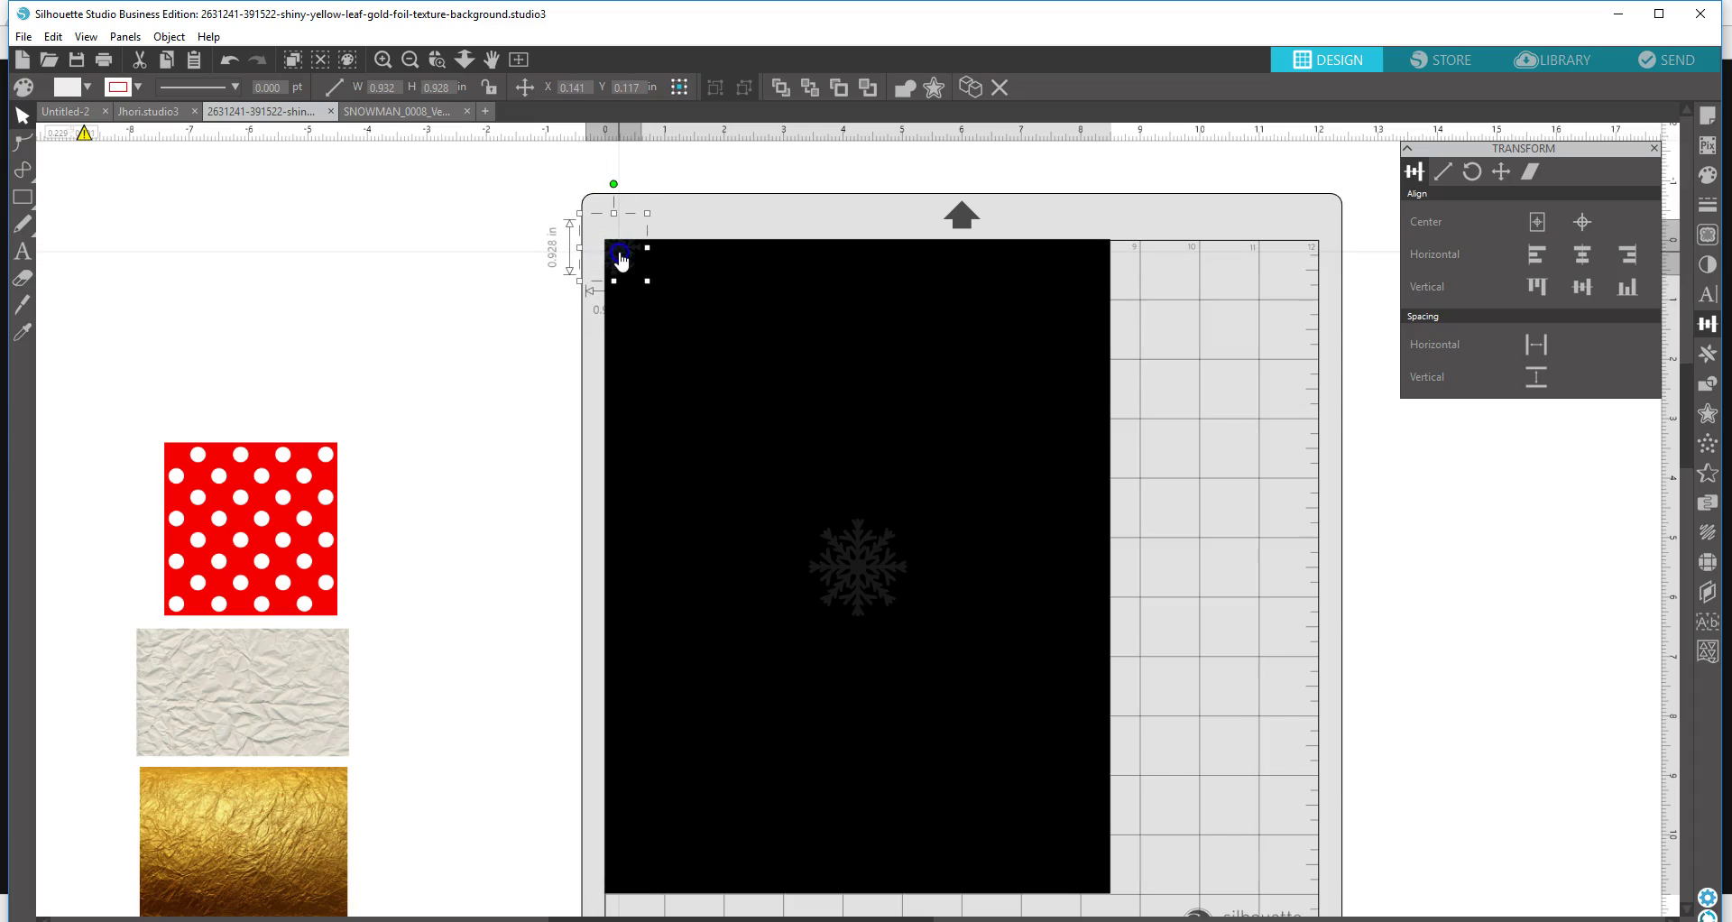
- Duplicate the corner snowflake, set the copy over the black rectangle's upper-right corner, and enlarge it to about 1.18 in wide
left_click(49, 37)
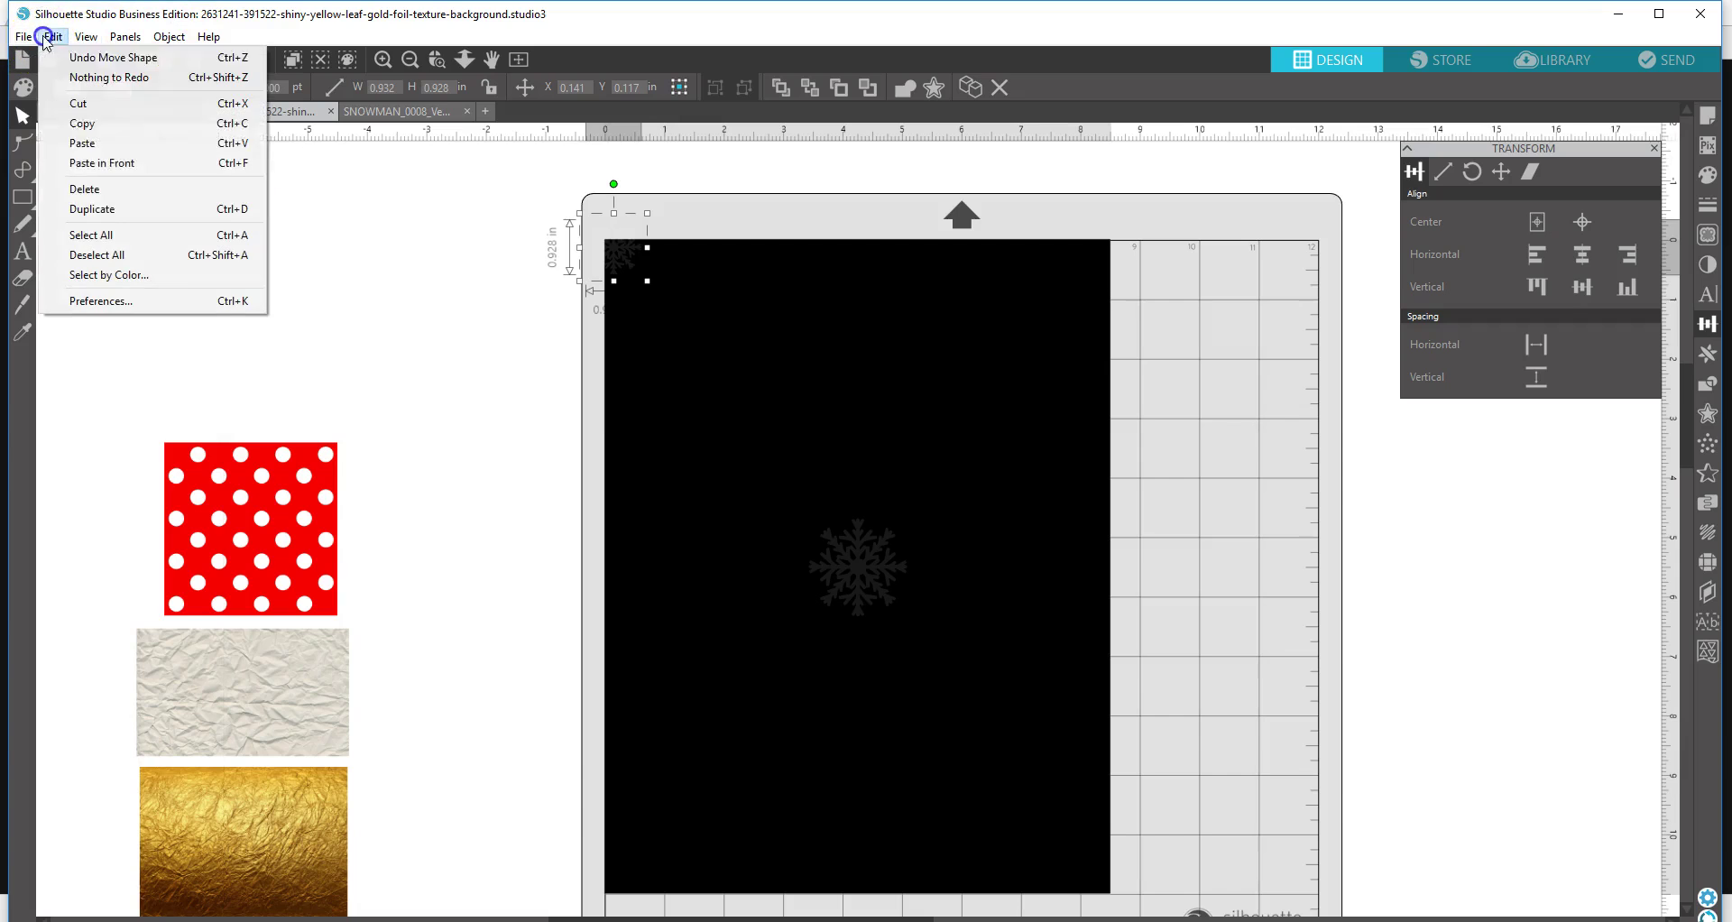
left_click(92, 210)
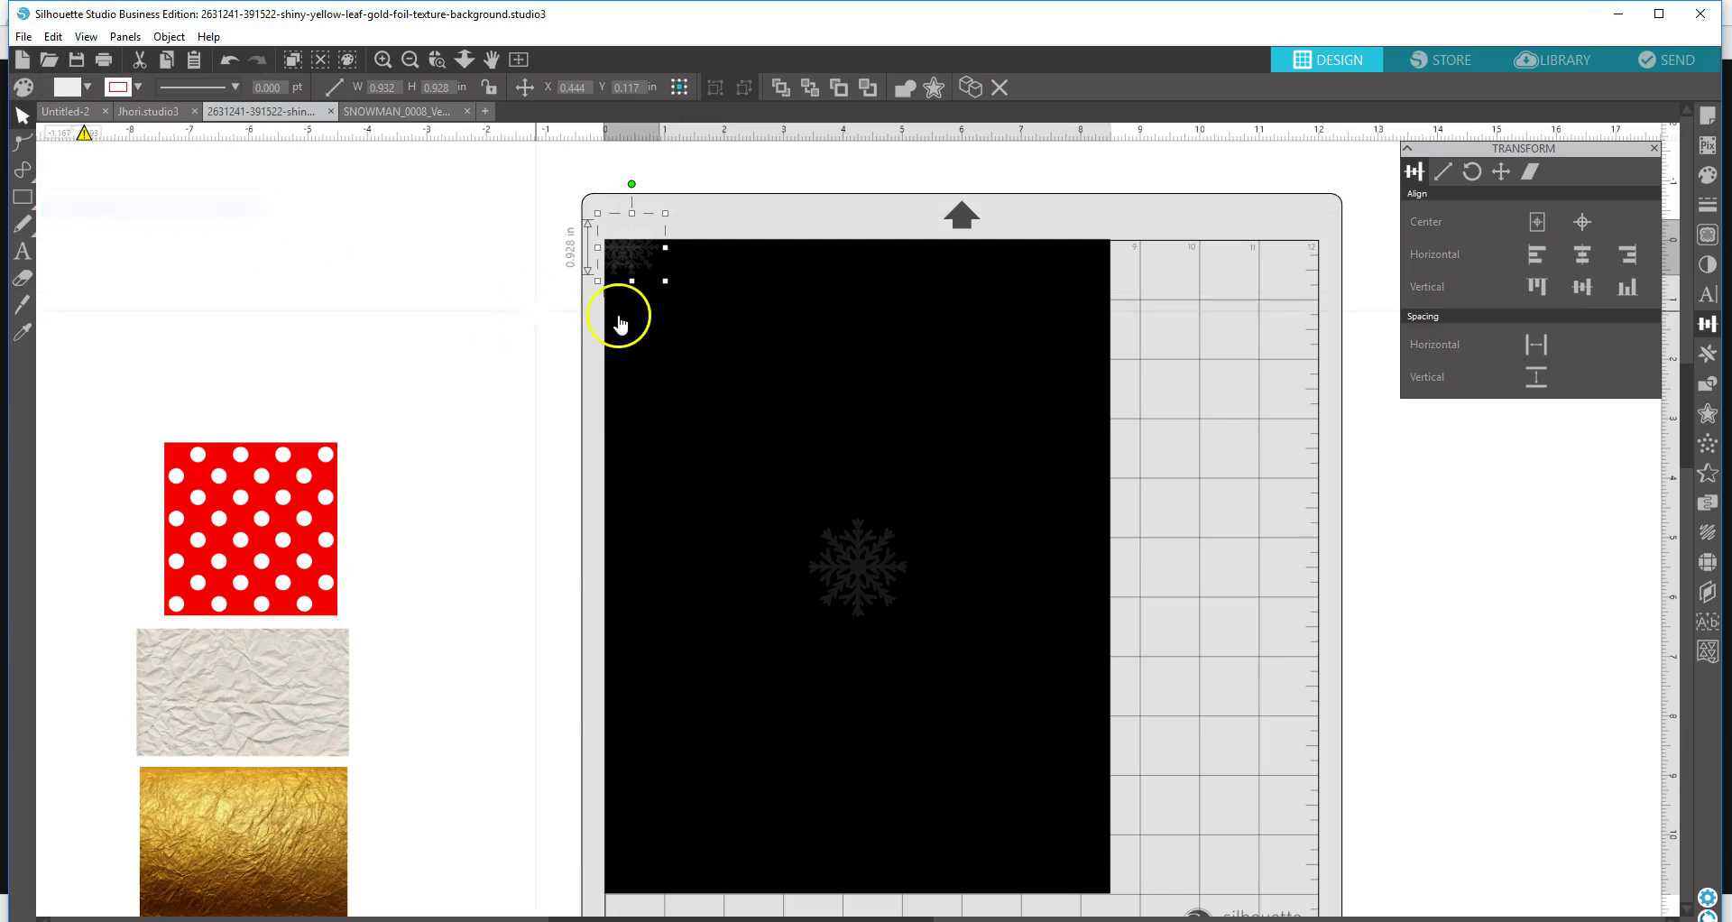
left_click_drag(637, 262, 1115, 253)
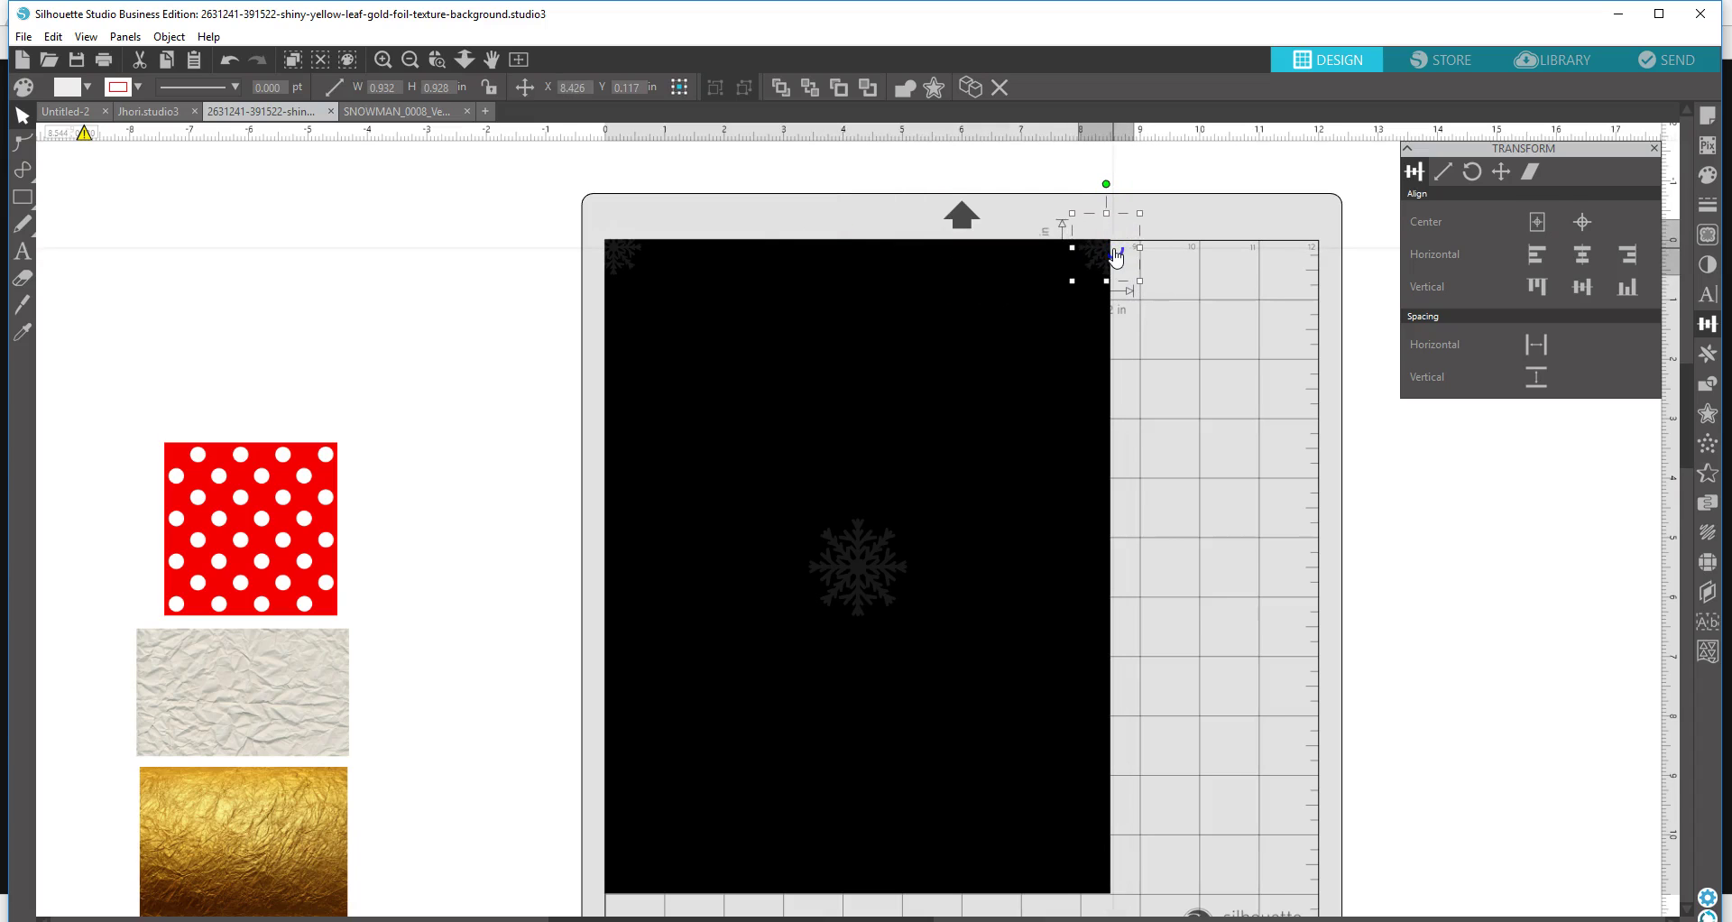
left_click_drag(1072, 281, 1056, 297)
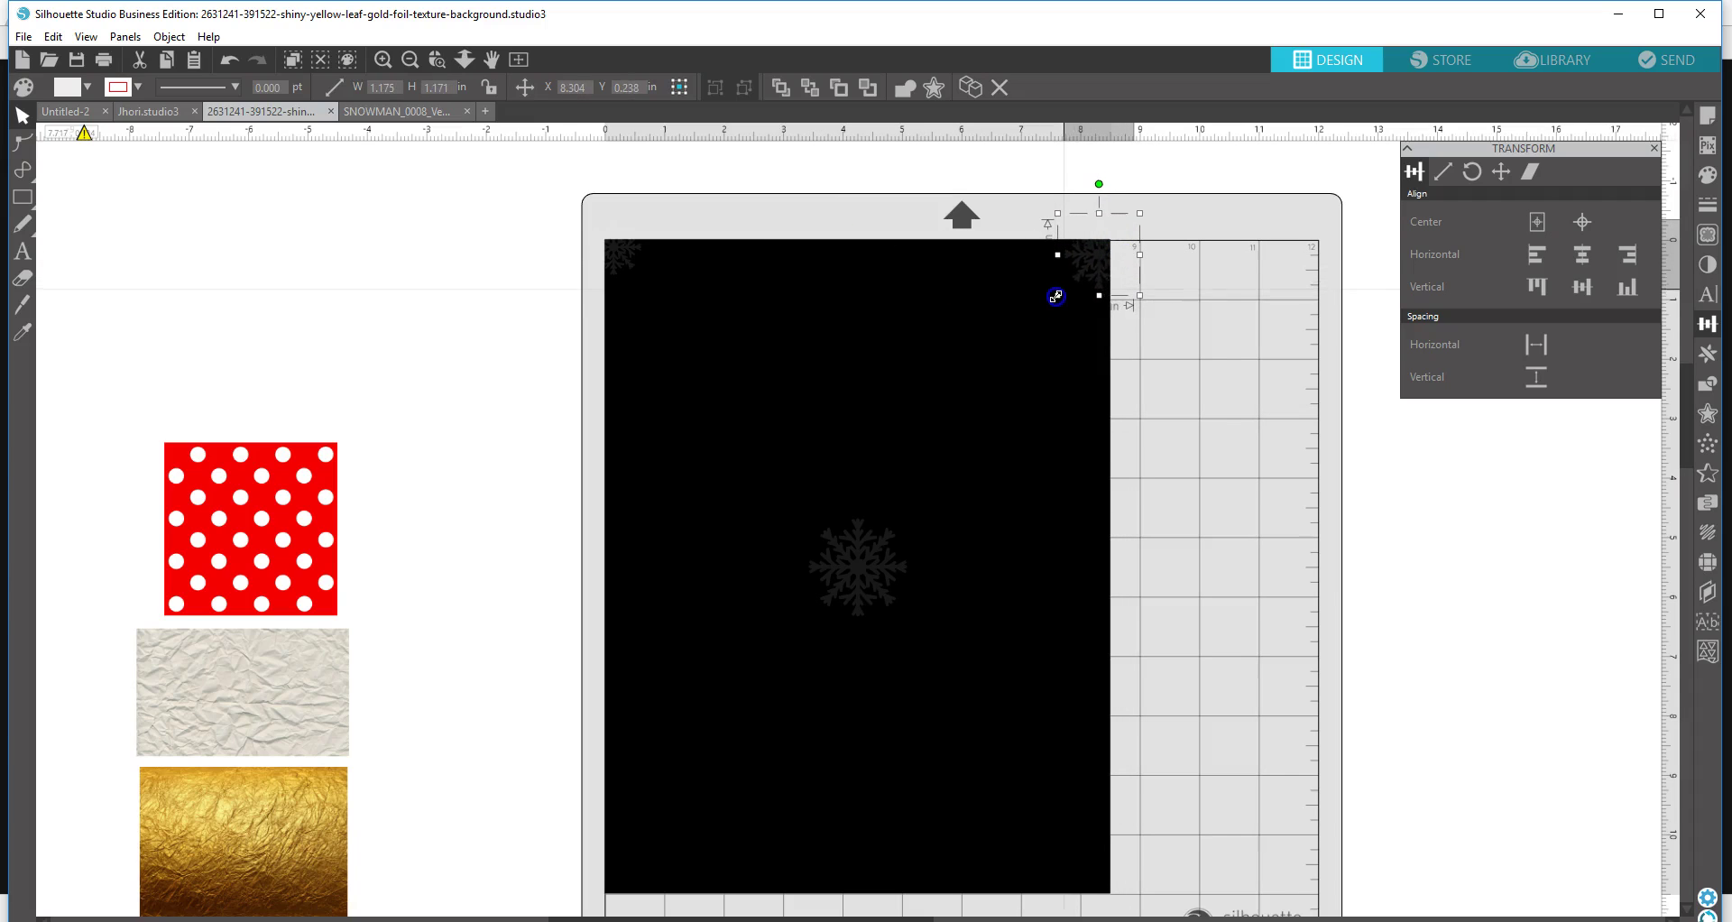
- Duplicate the upper-right snowflake, place the copy at the black rectangle's lower-left corner, and shrink it to about 0.58 in wide
right_click(1099, 274)
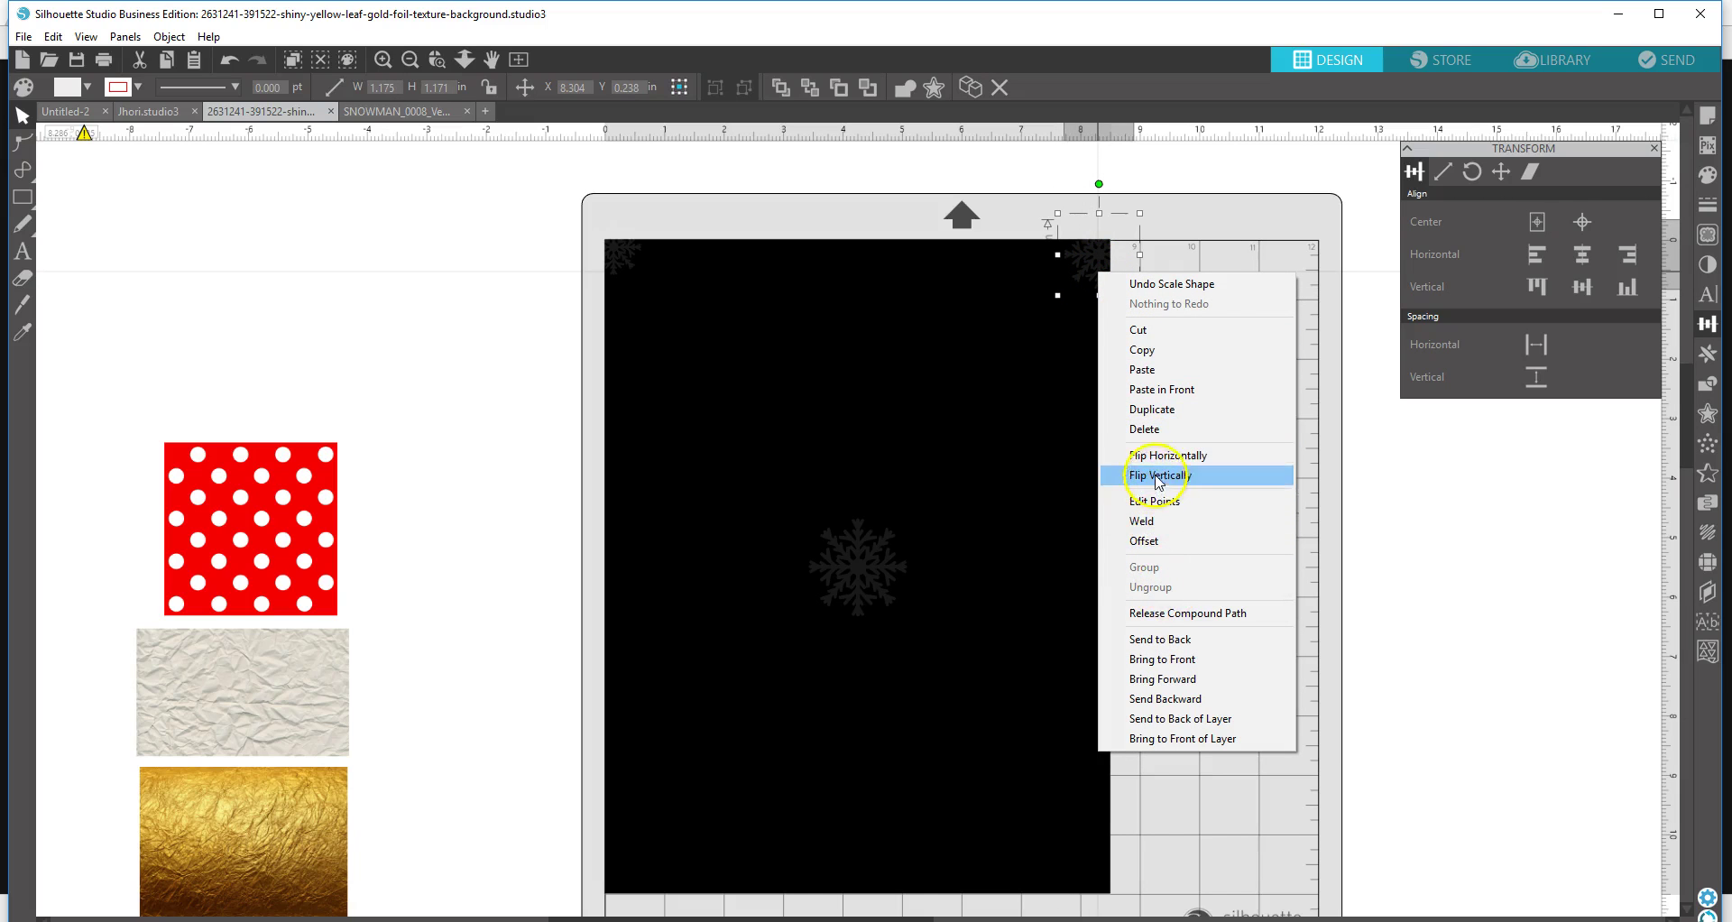
left_click(1159, 410)
left_click_drag(1067, 286, 621, 891)
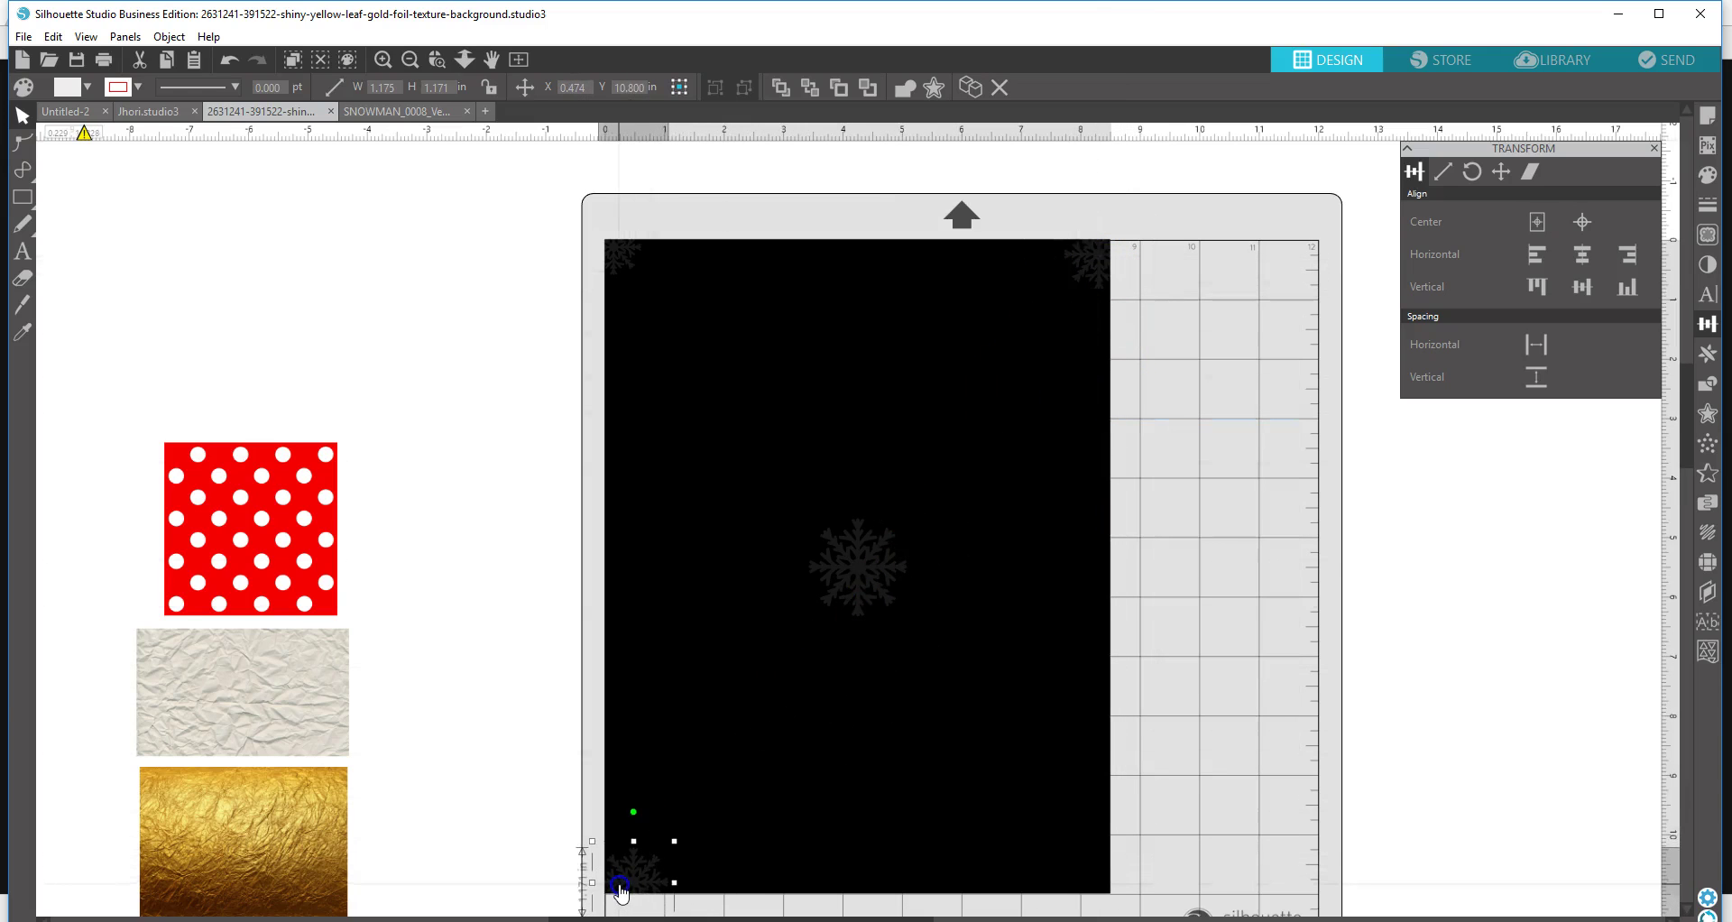
left_click_drag(675, 842, 641, 862)
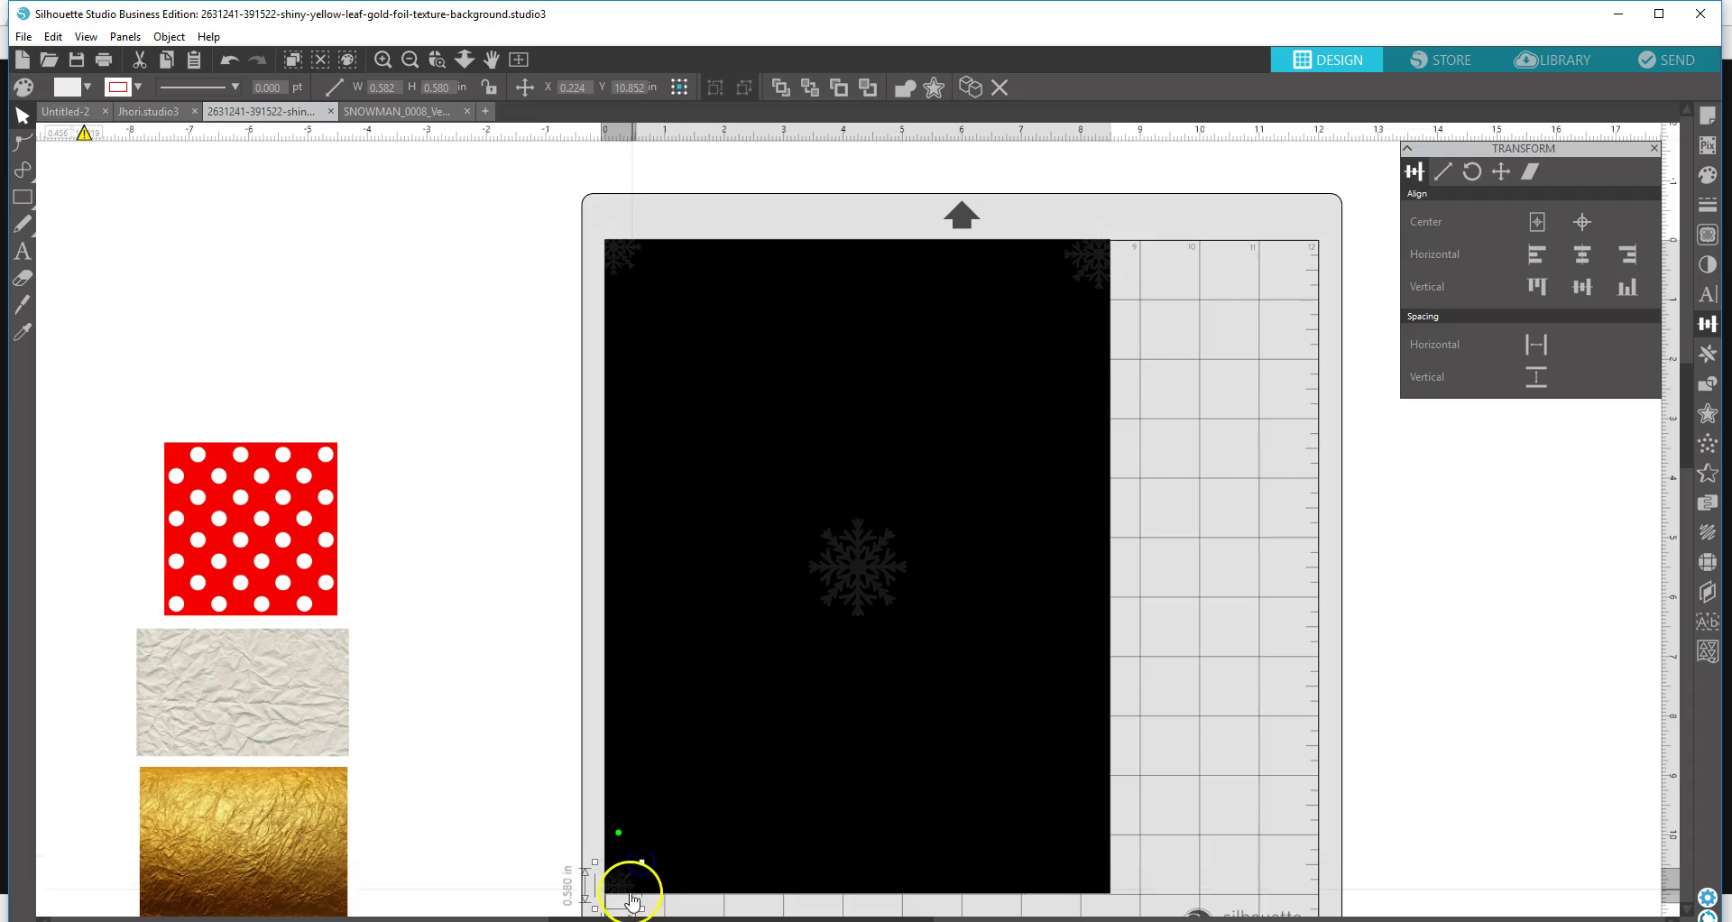
- Move the small snowflake to the black rectangle's lower-right corner and duplicate it, setting the copy at the lower-left corner about 1.59 in wide
left_click_drag(625, 892, 1107, 889)
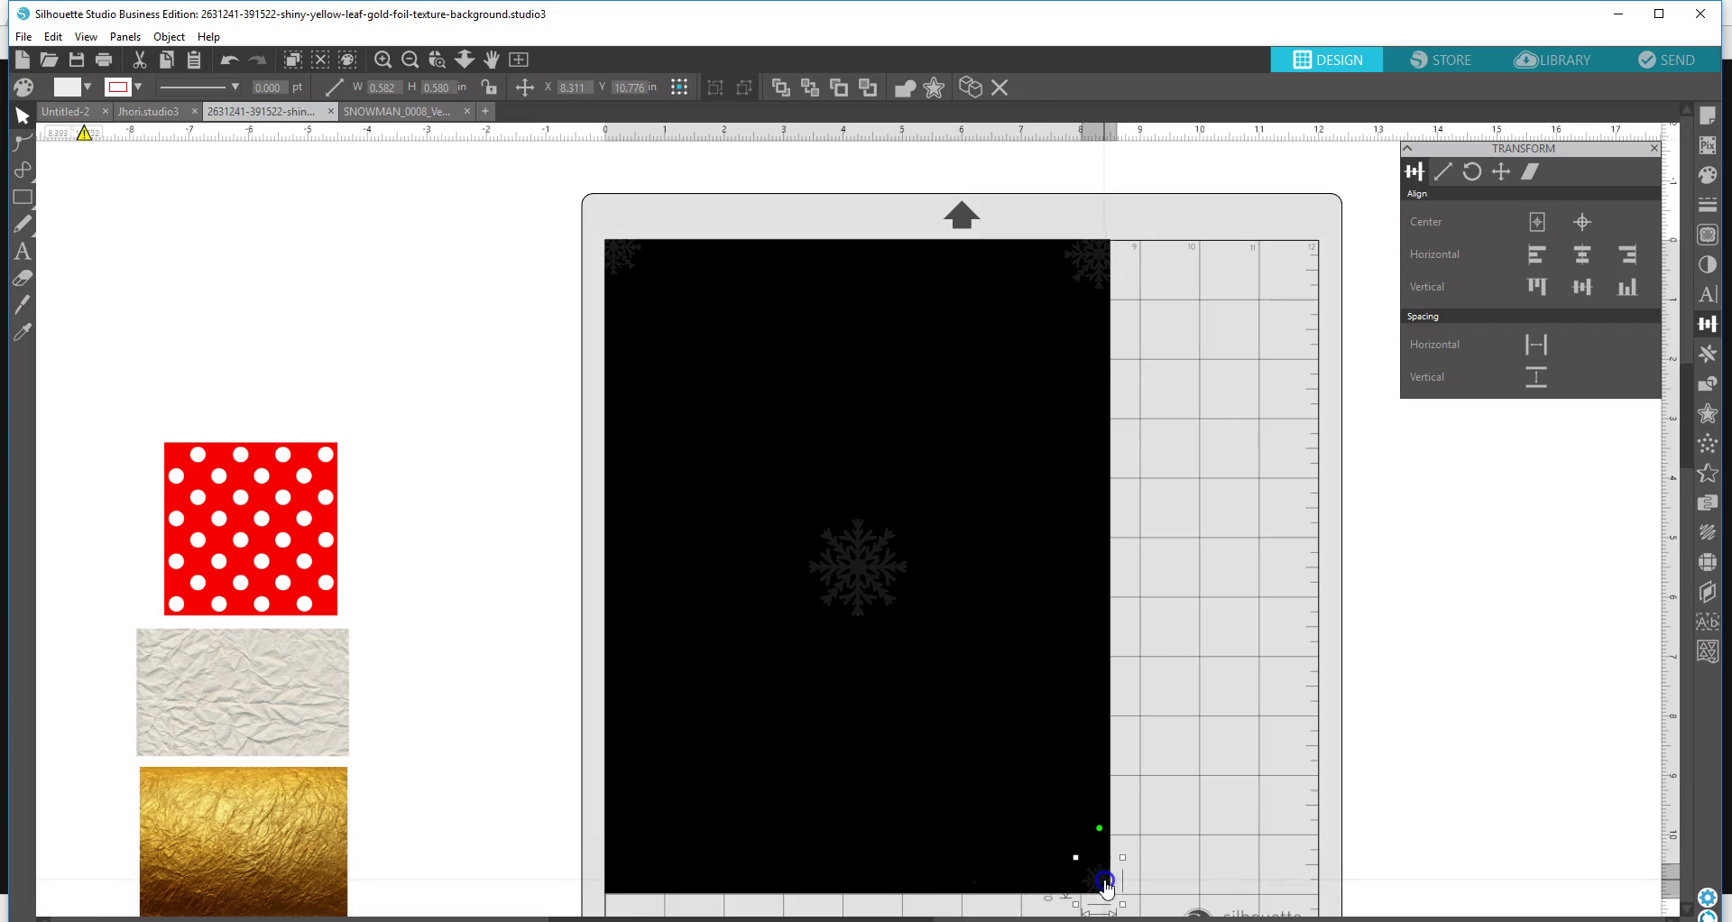
right_click(1099, 884)
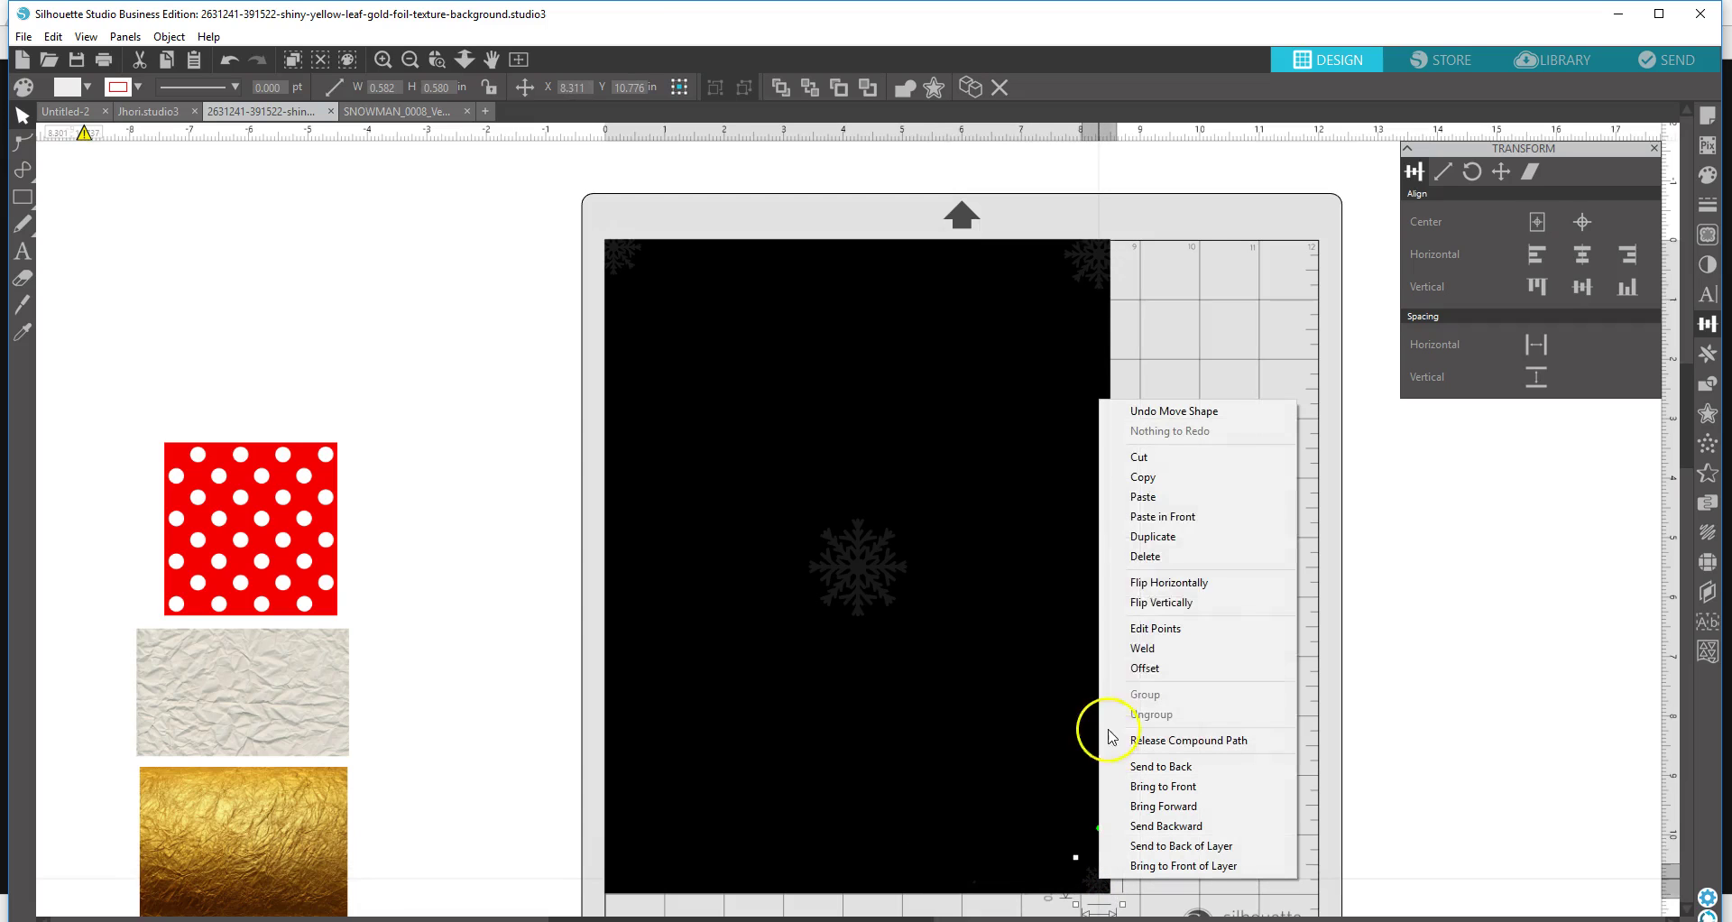
left_click(1154, 536)
left_click(1110, 882)
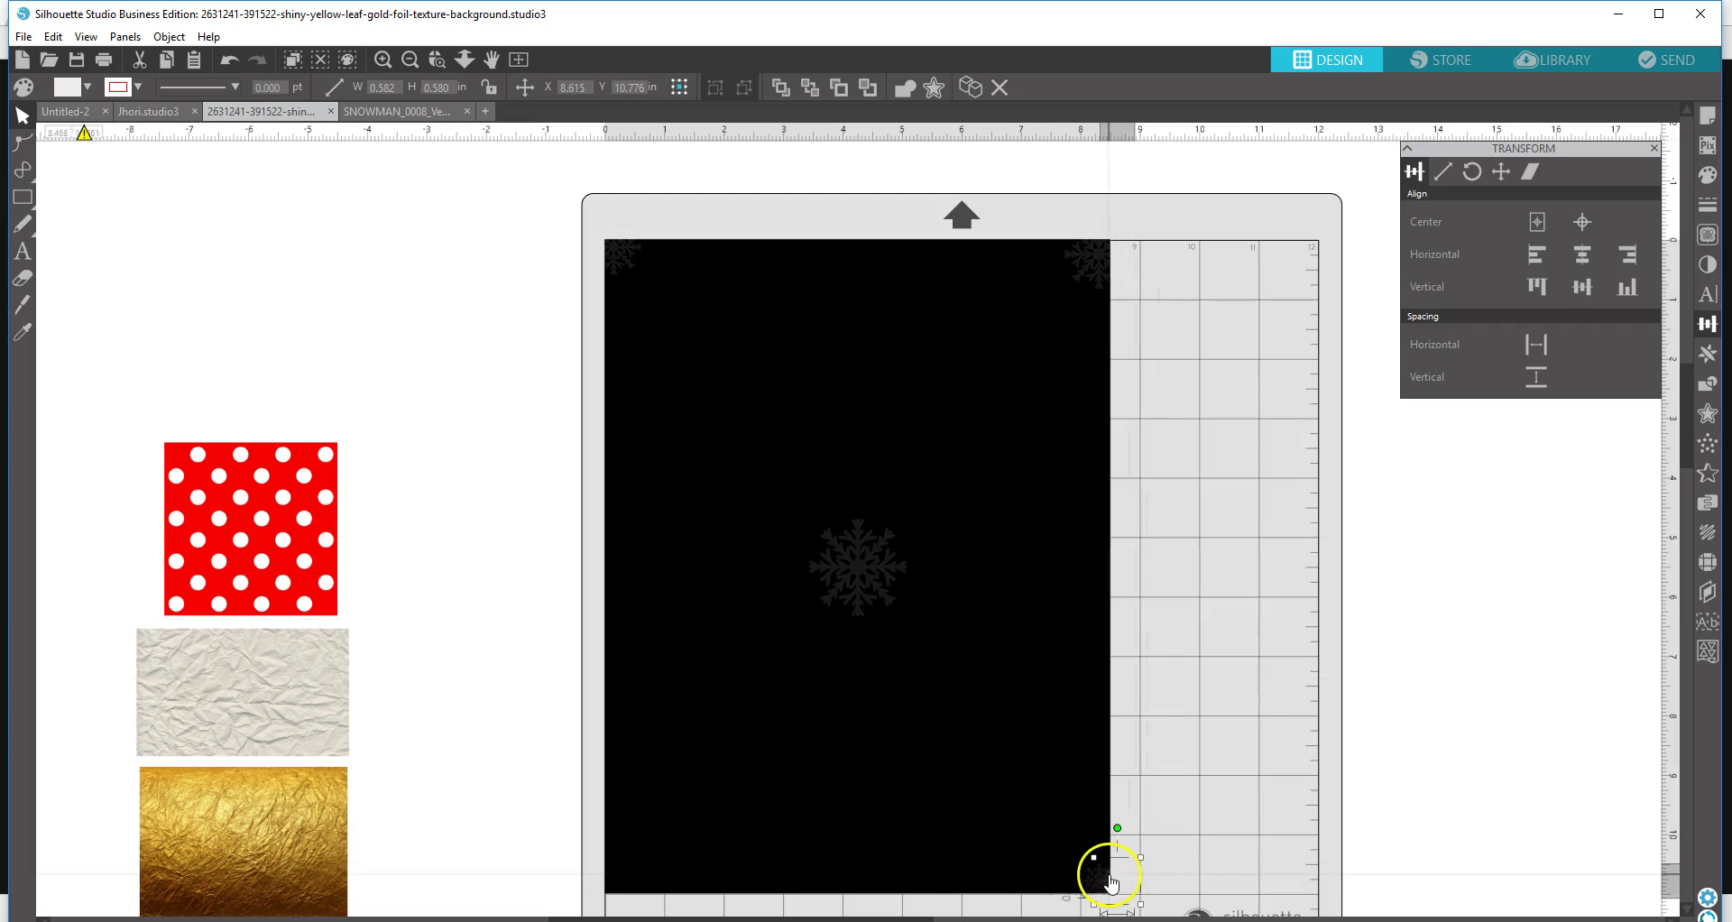
left_click_drag(1111, 881, 695, 813)
left_click(659, 849)
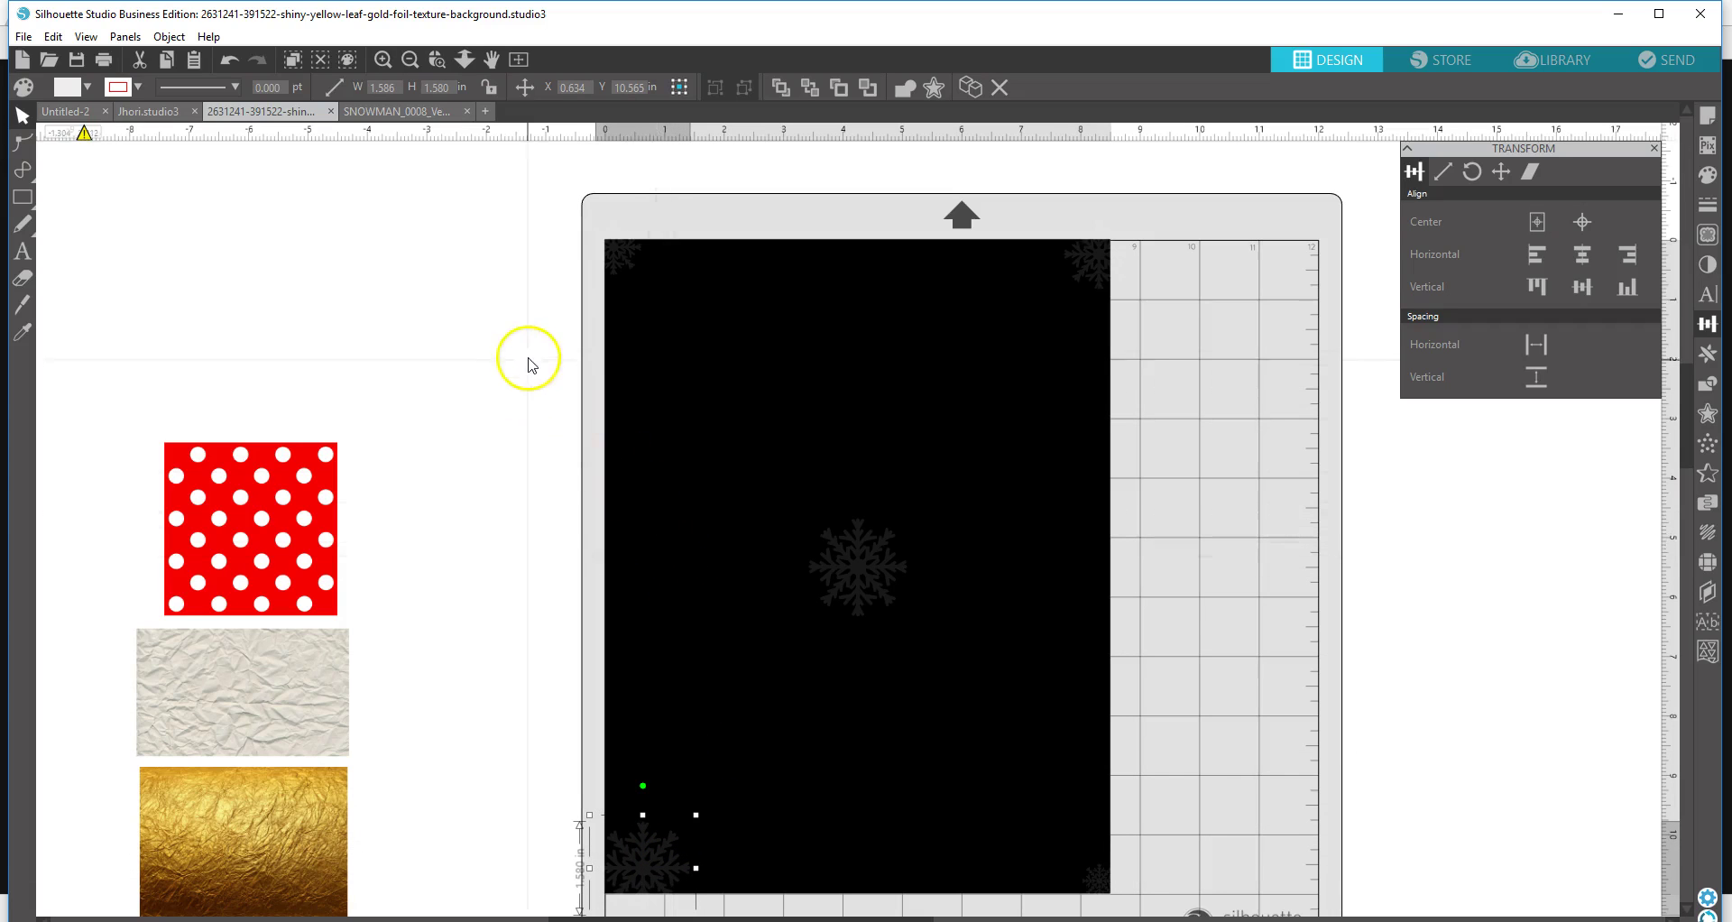
- Duplicate the large lower-left snowflake, place the copy above it, and shrink it to about 0.70 in wide
right_click(654, 875)
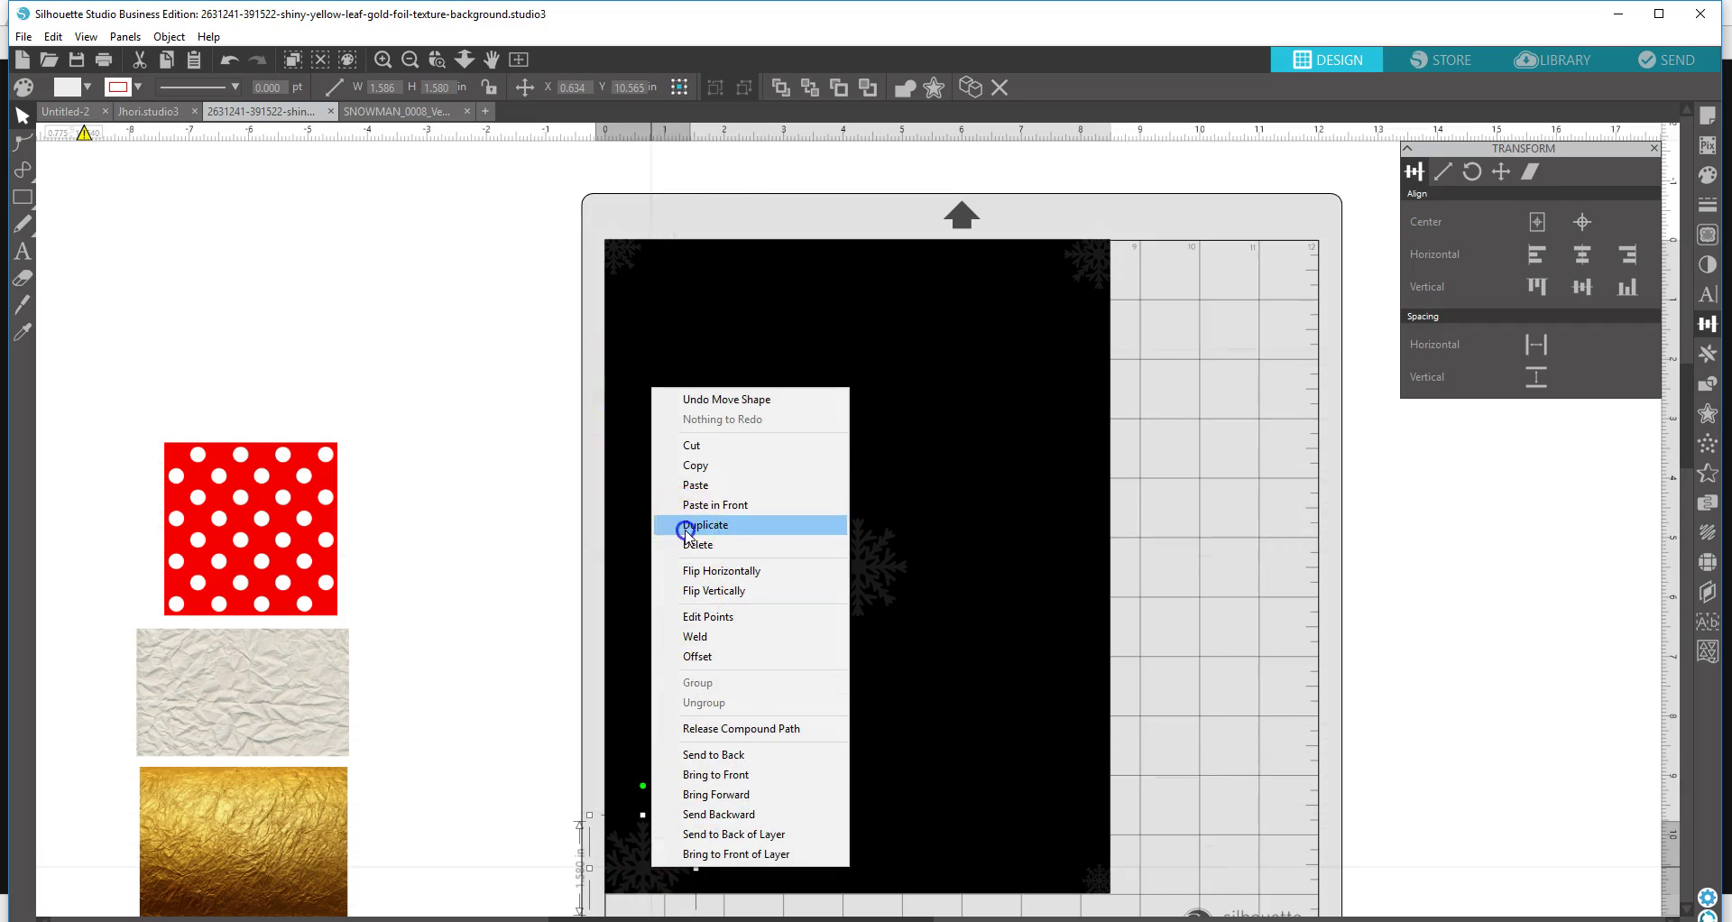
left_click(587, 522)
left_click_drag(656, 828, 726, 711)
left_click_drag(768, 769, 722, 723)
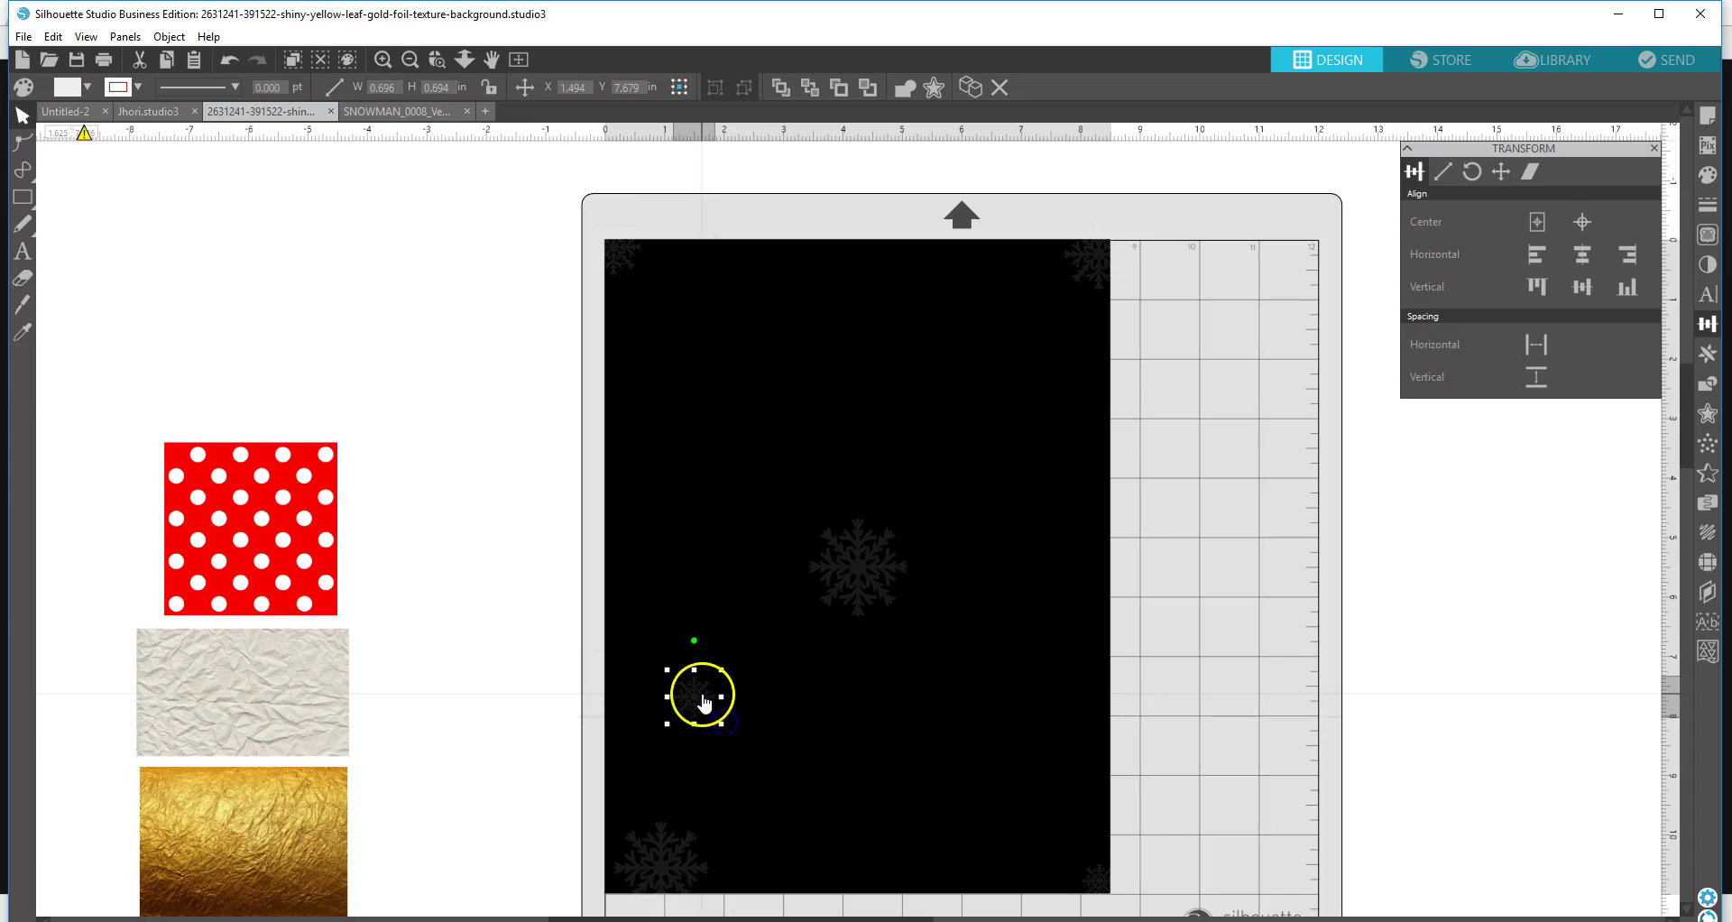
- Add two more duplicates between the lower-left snowflakes: one about 0.86 in wide to their right and one about 0.59 in wide near the left edge
right_click(704, 702)
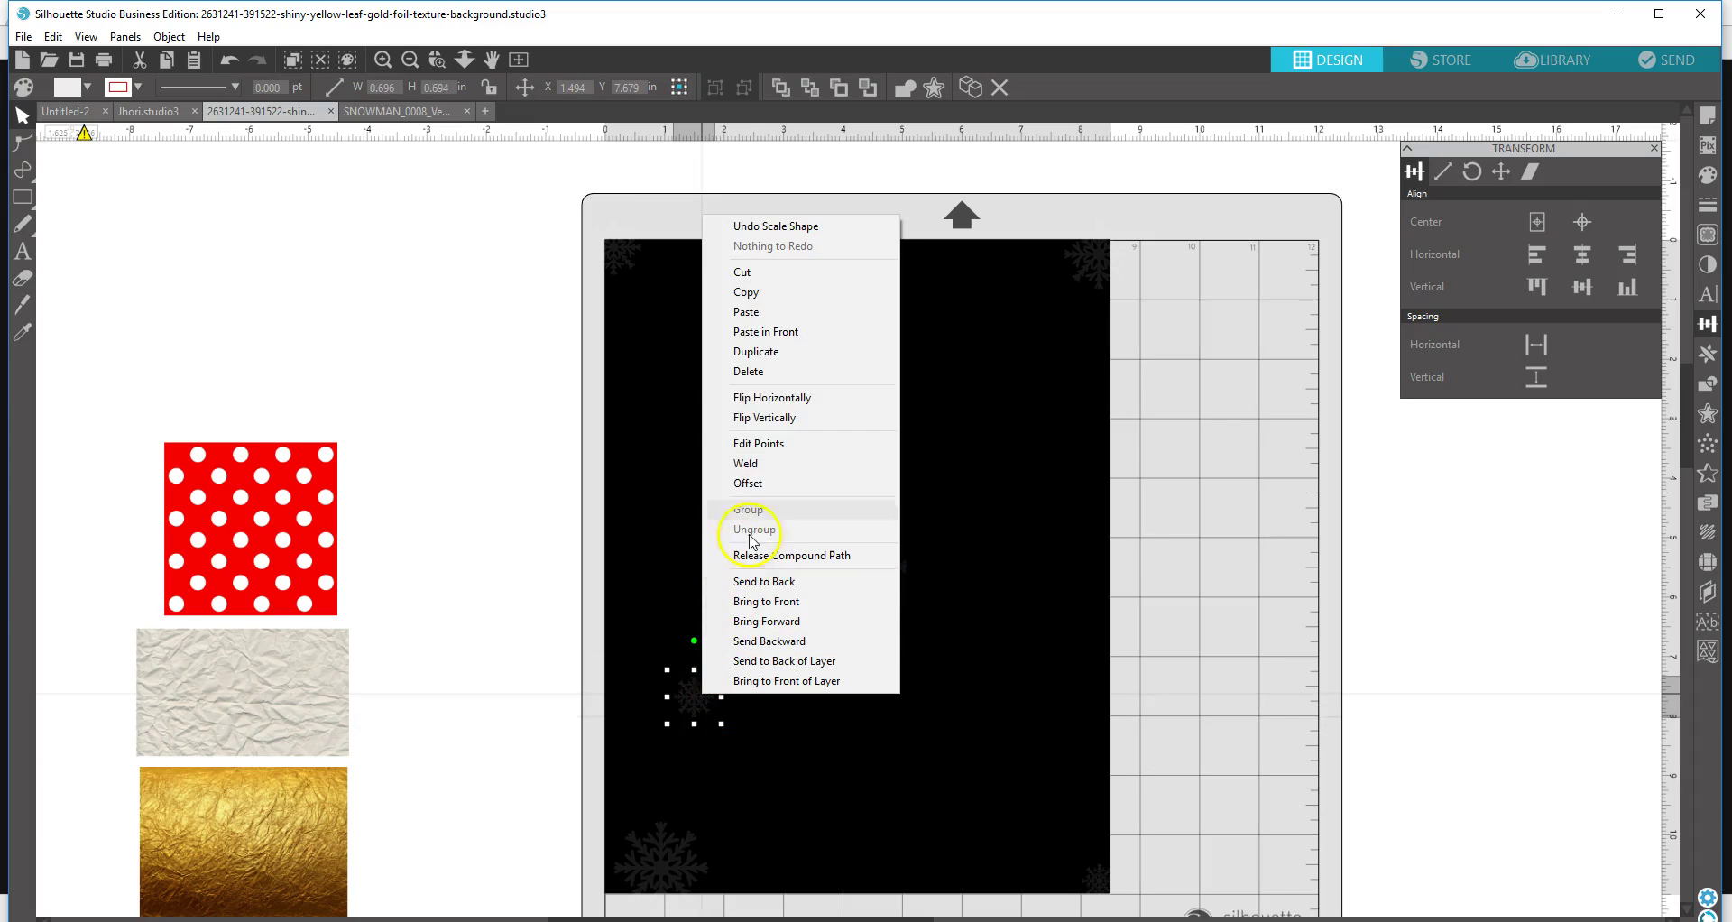
left_click(762, 350)
left_click_drag(712, 700, 804, 739)
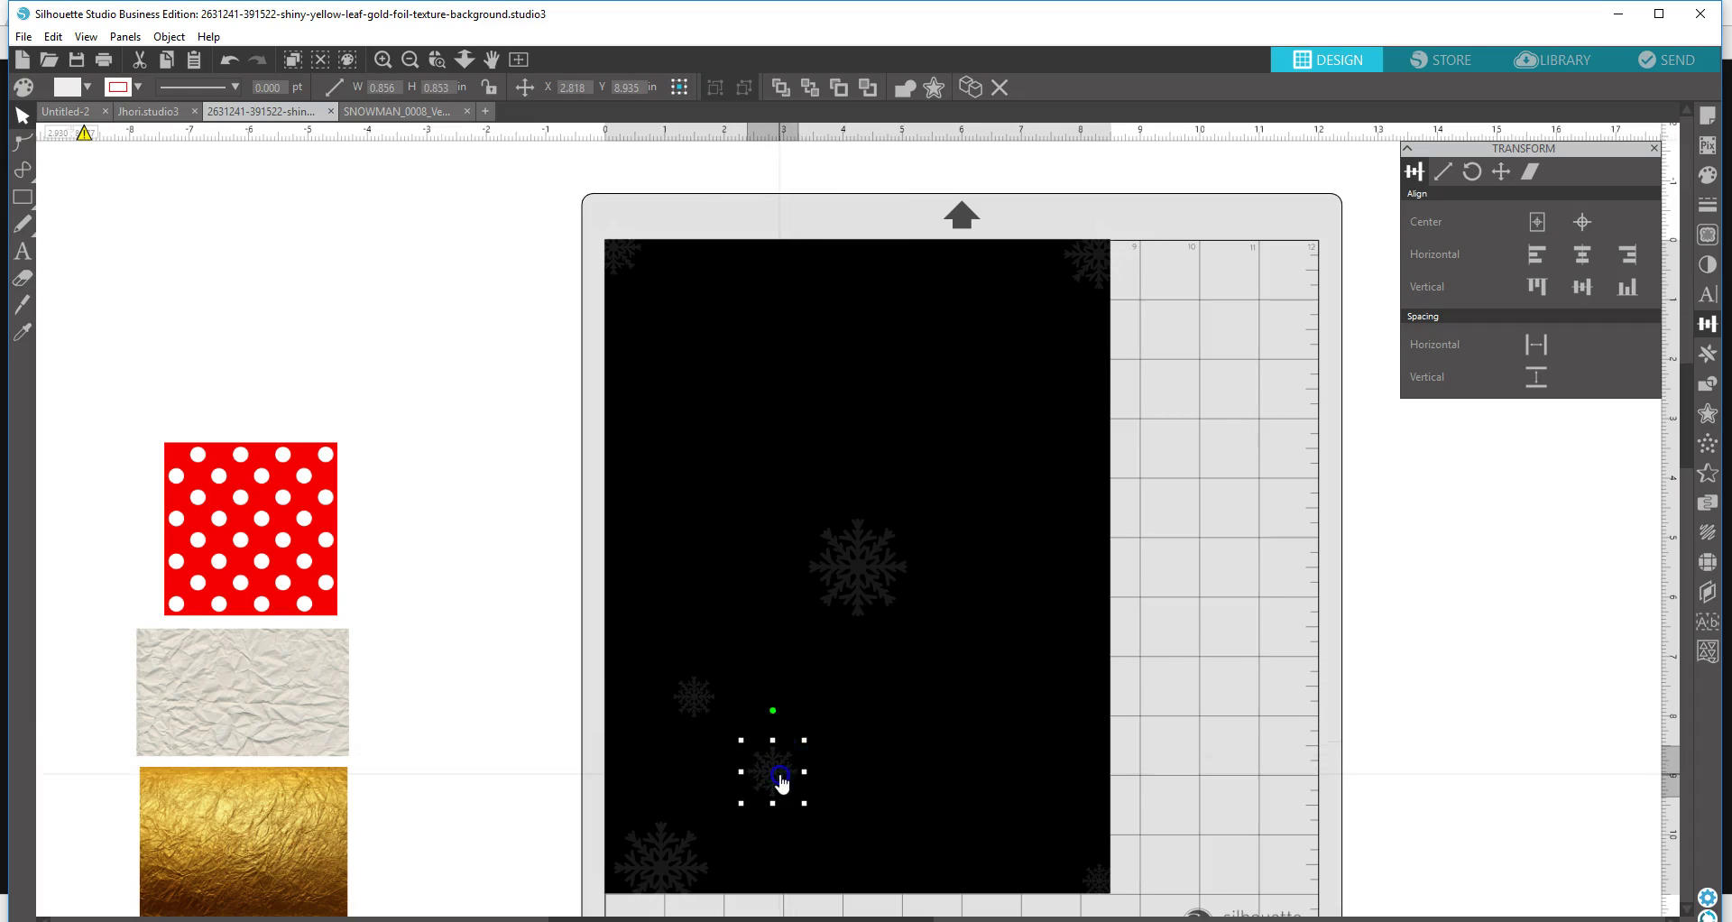
right_click(781, 782)
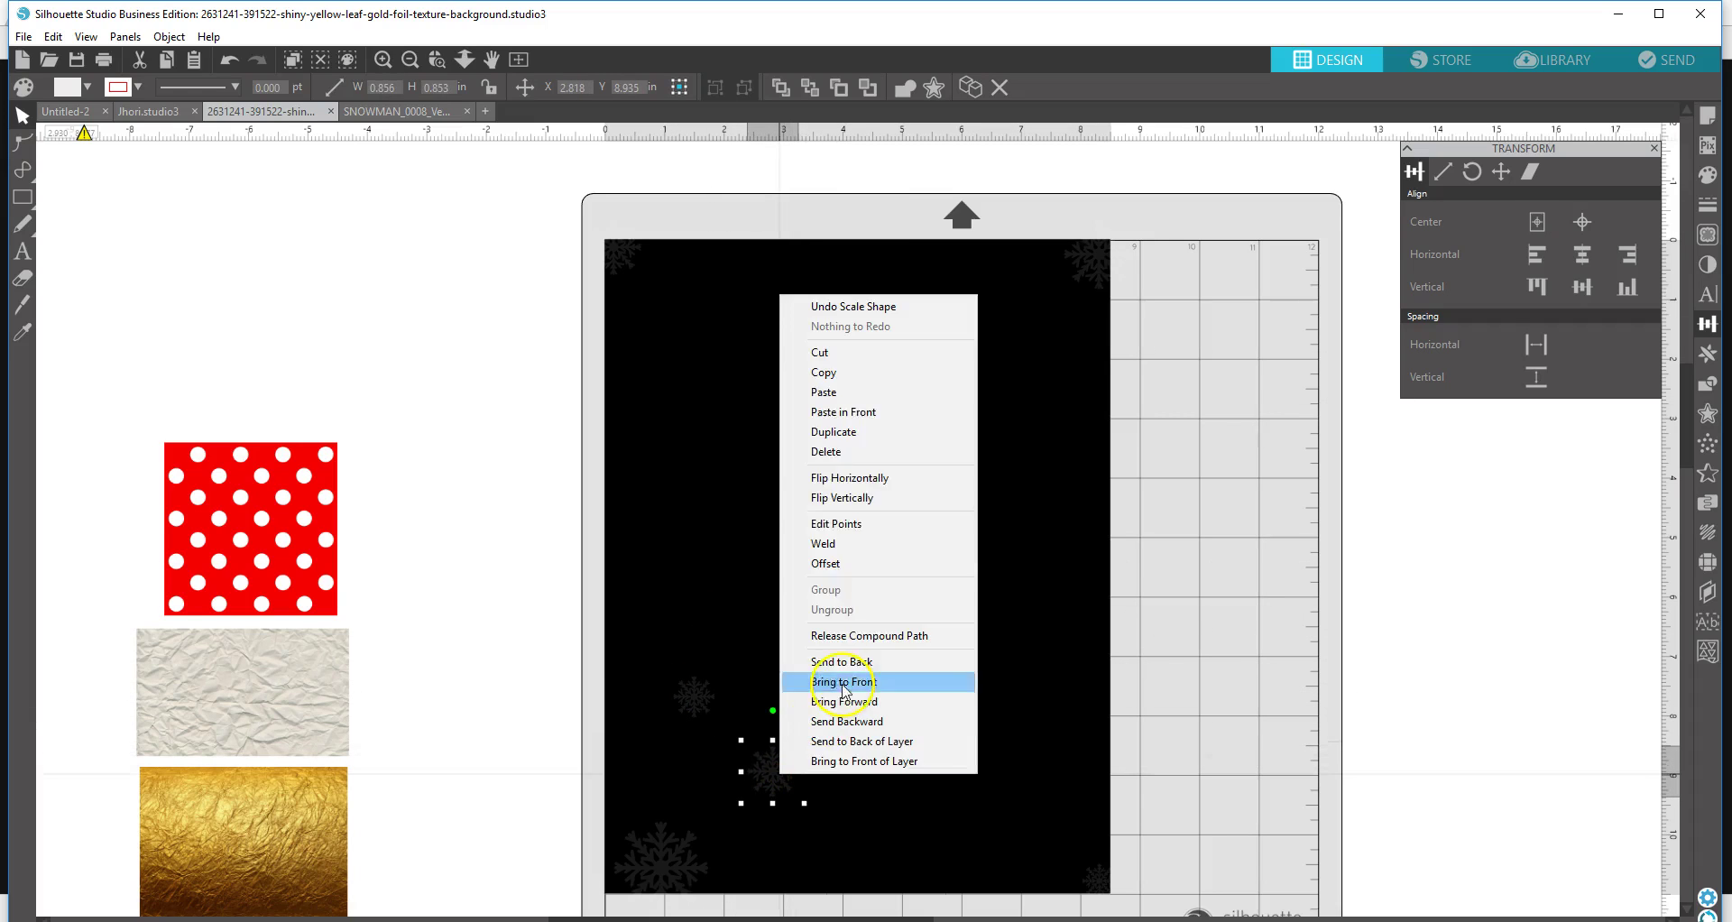
left_click(853, 441)
left_click_drag(811, 751, 678, 777)
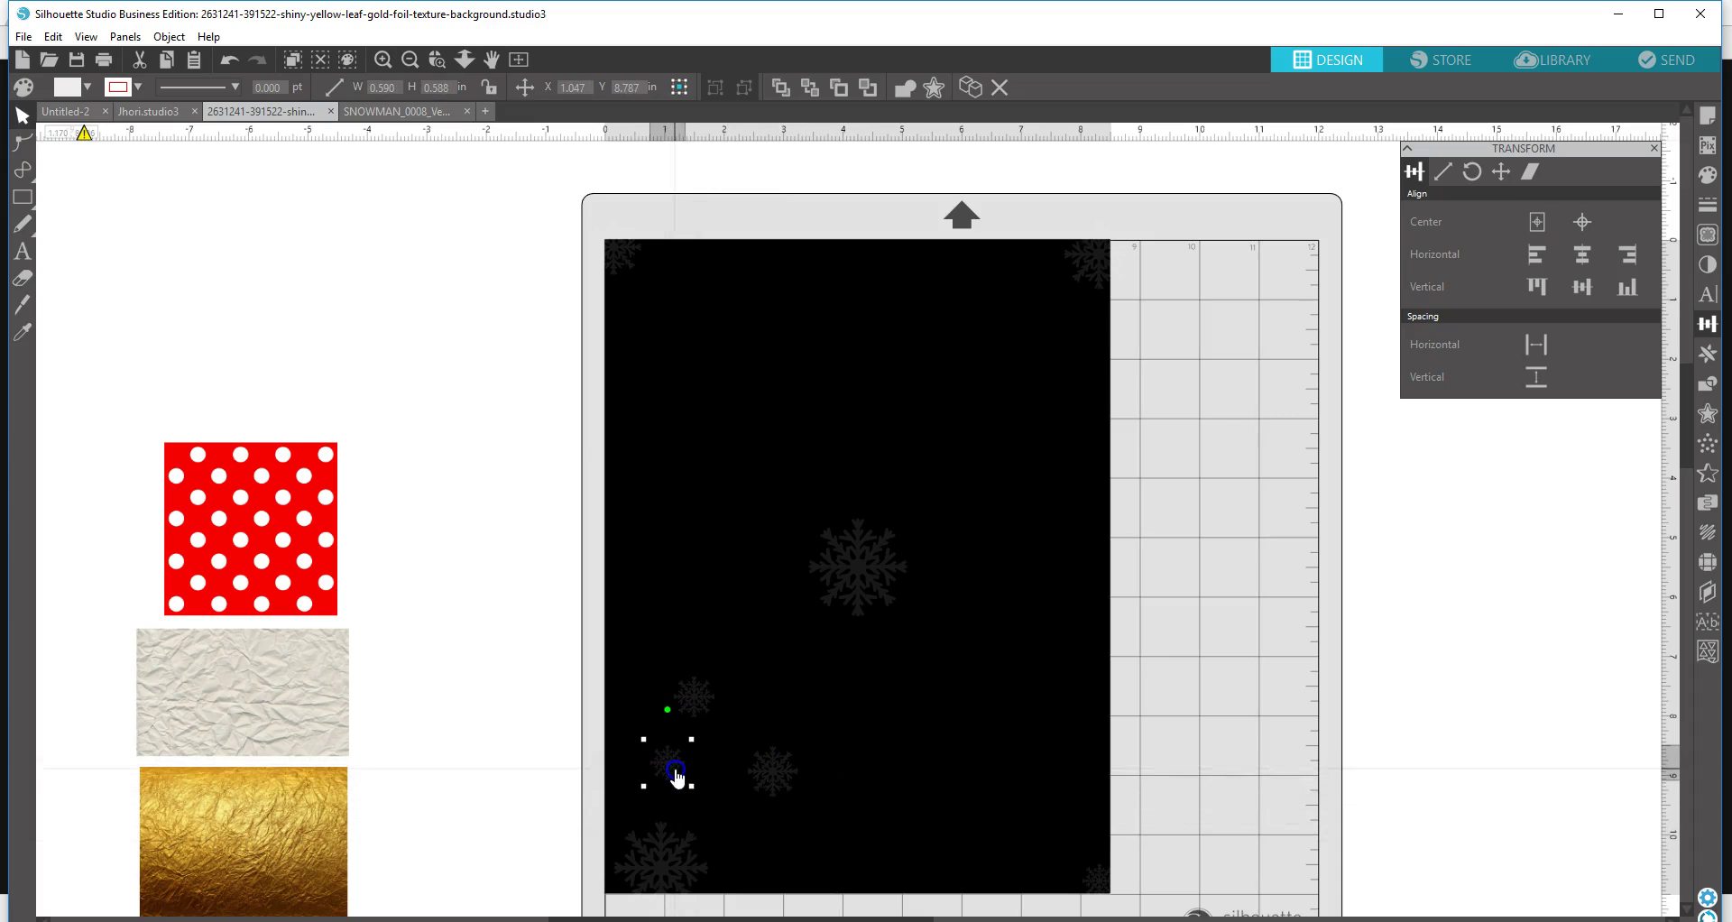
- Duplicate the 0.86 in snowflake and place the copy to the upper left of the centered snowflake
left_click(764, 780)
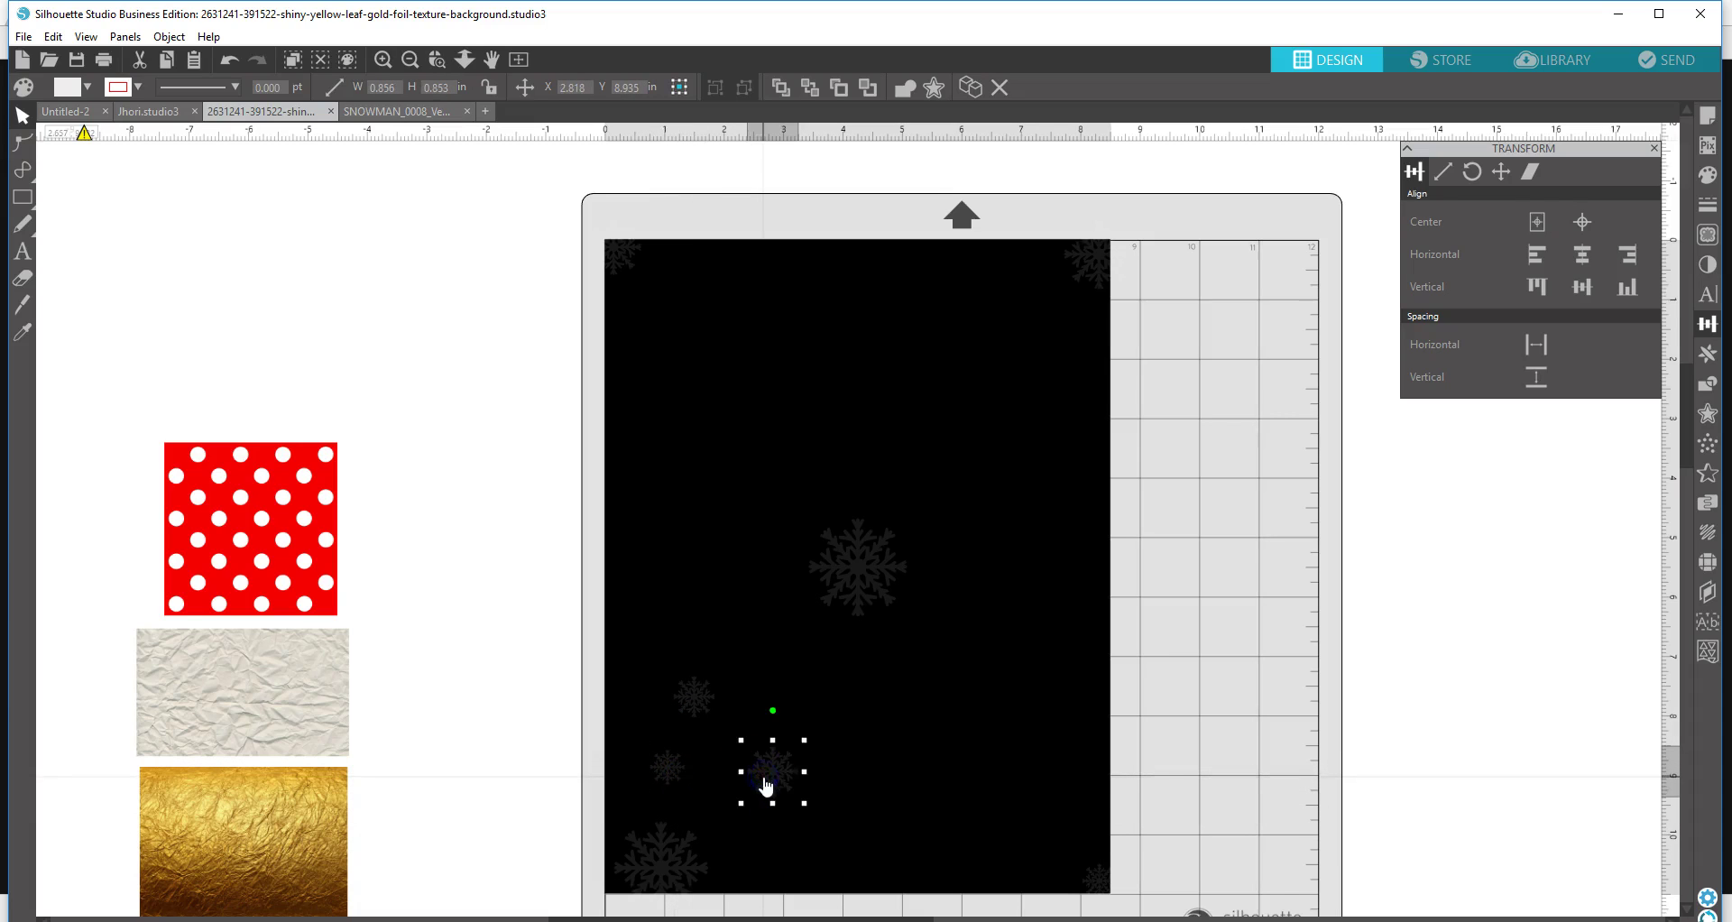
right_click(766, 785)
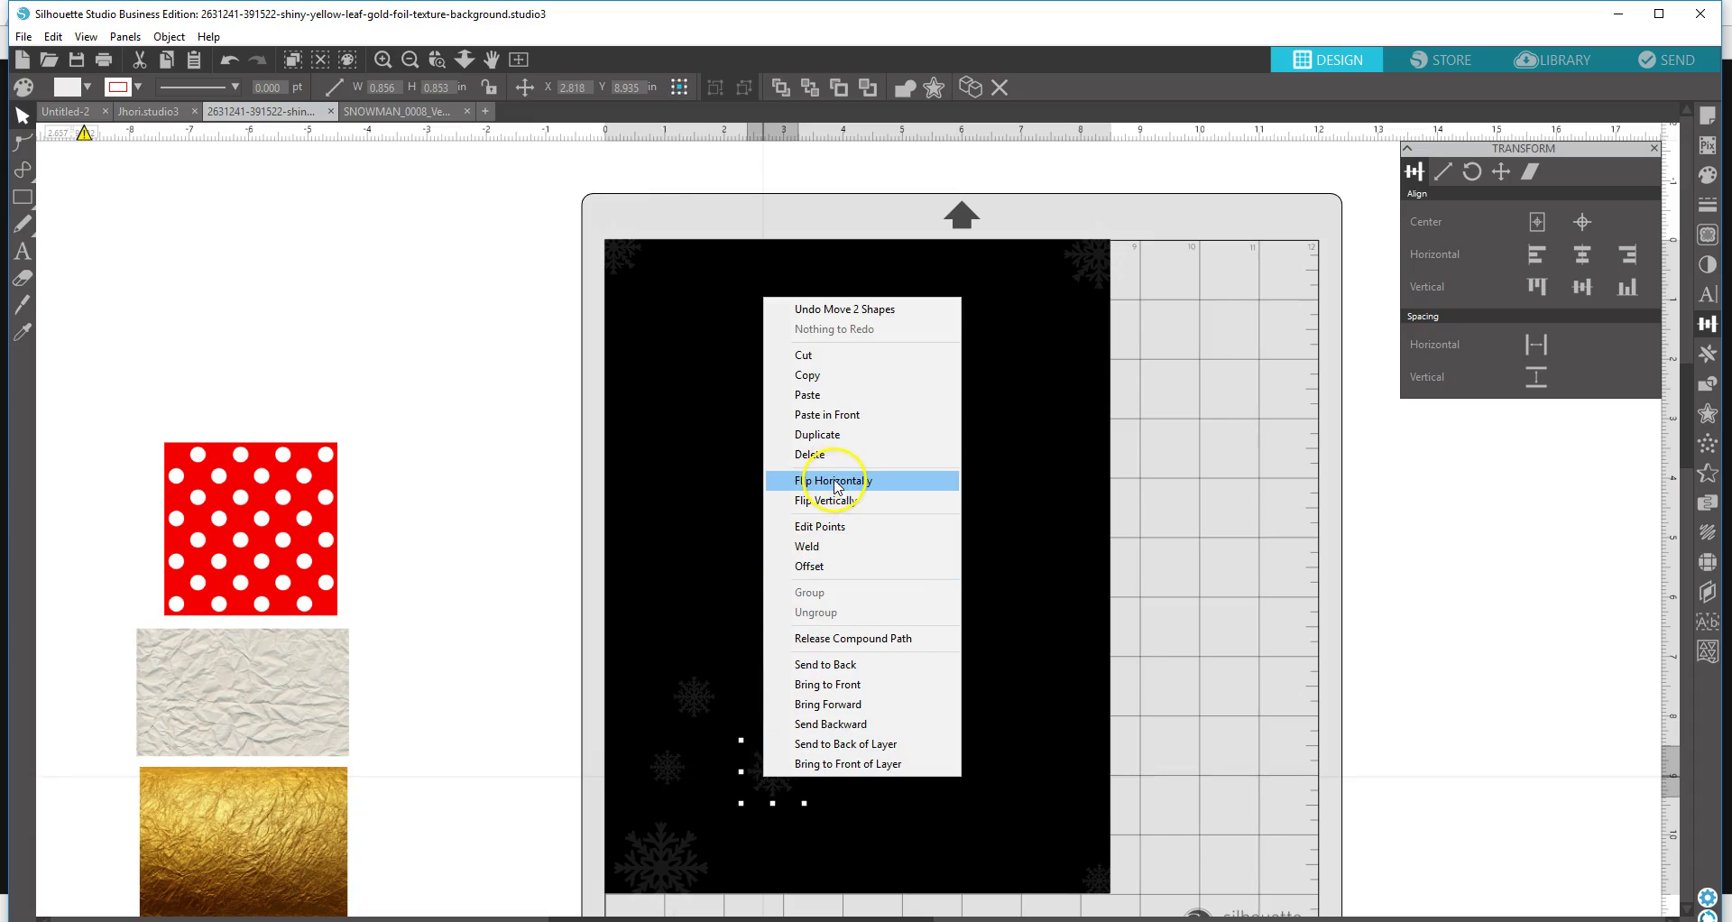
left_click(827, 440)
left_click_drag(804, 765, 697, 516)
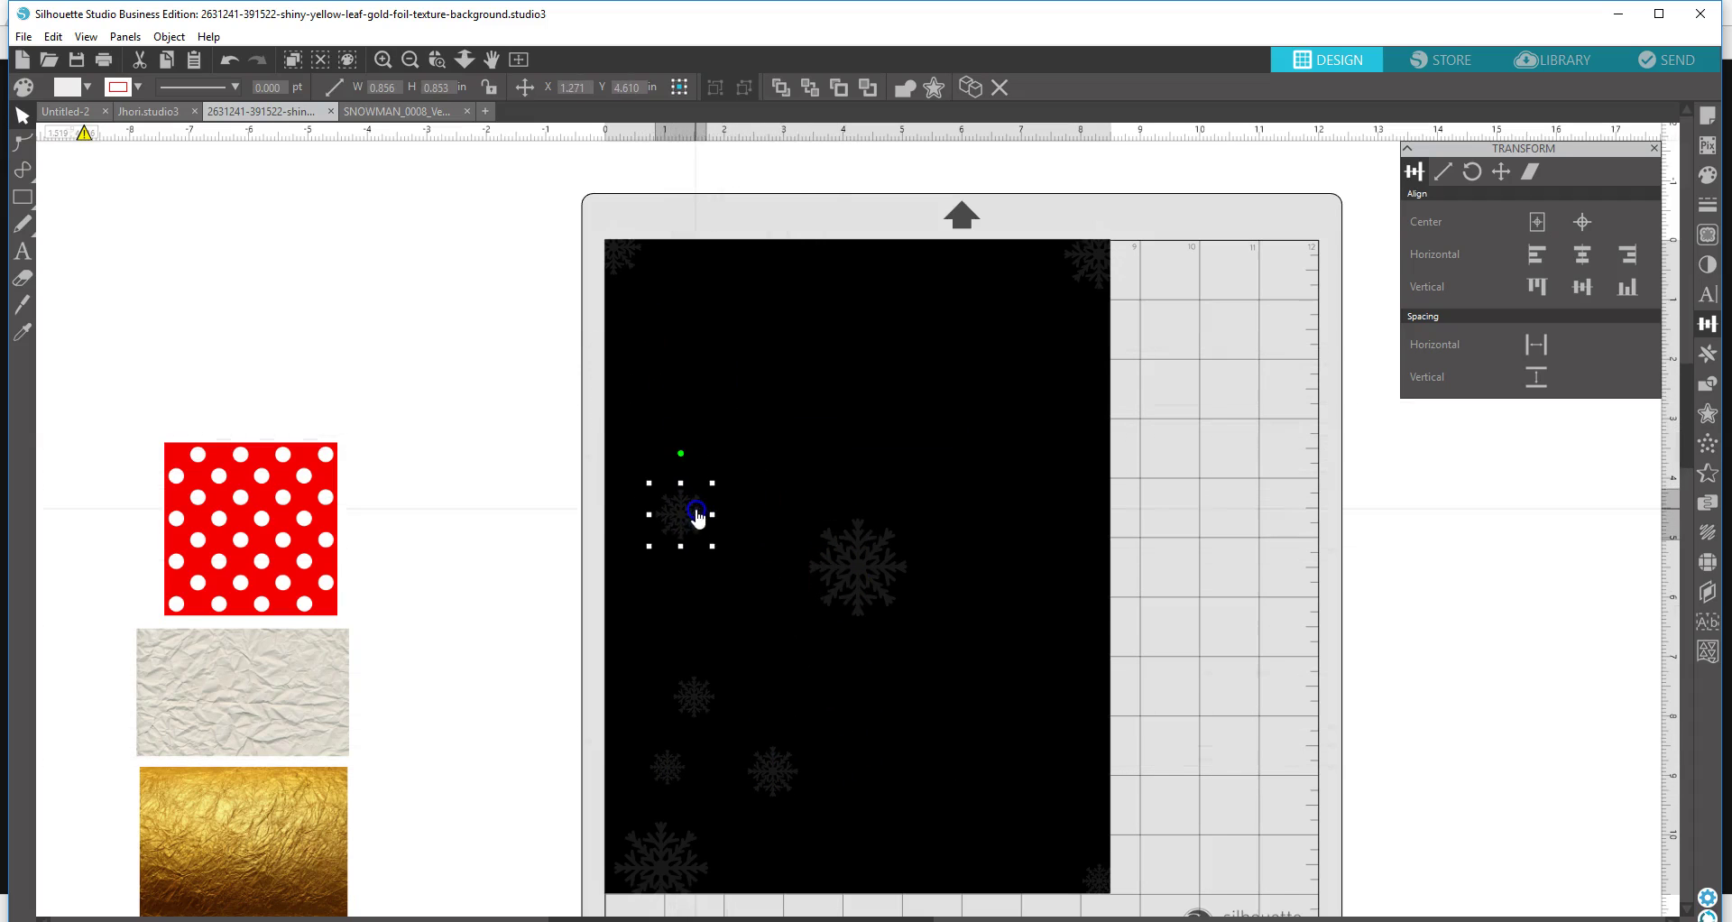
- Duplicate the 0.86 in snowflake onto the black rectangle's right half, placing copies above, beside, and below the centered snowflake's level
right_click(703, 528)
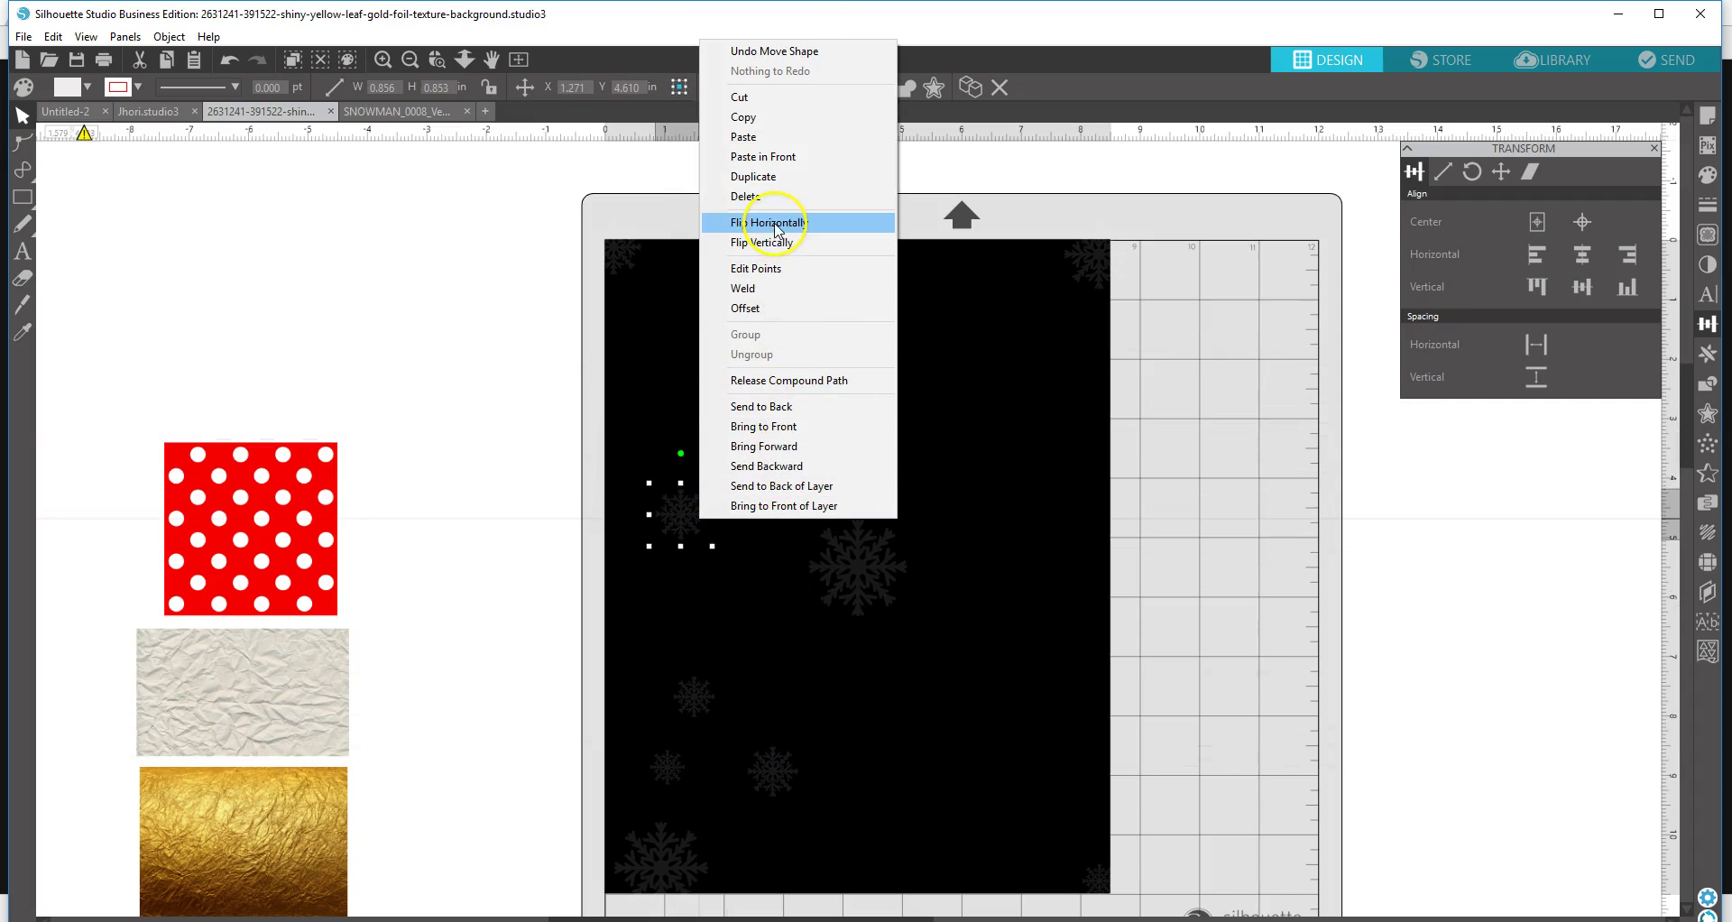
left_click(765, 175)
left_click_drag(680, 519, 956, 726)
right_click(959, 383)
left_click(1004, 514)
right_click(1020, 521)
left_click(1074, 182)
- Duplicate the snowflake below and right of center twice, placing one copy toward the lower-right corner and one near the bottom middle
right_click(956, 726)
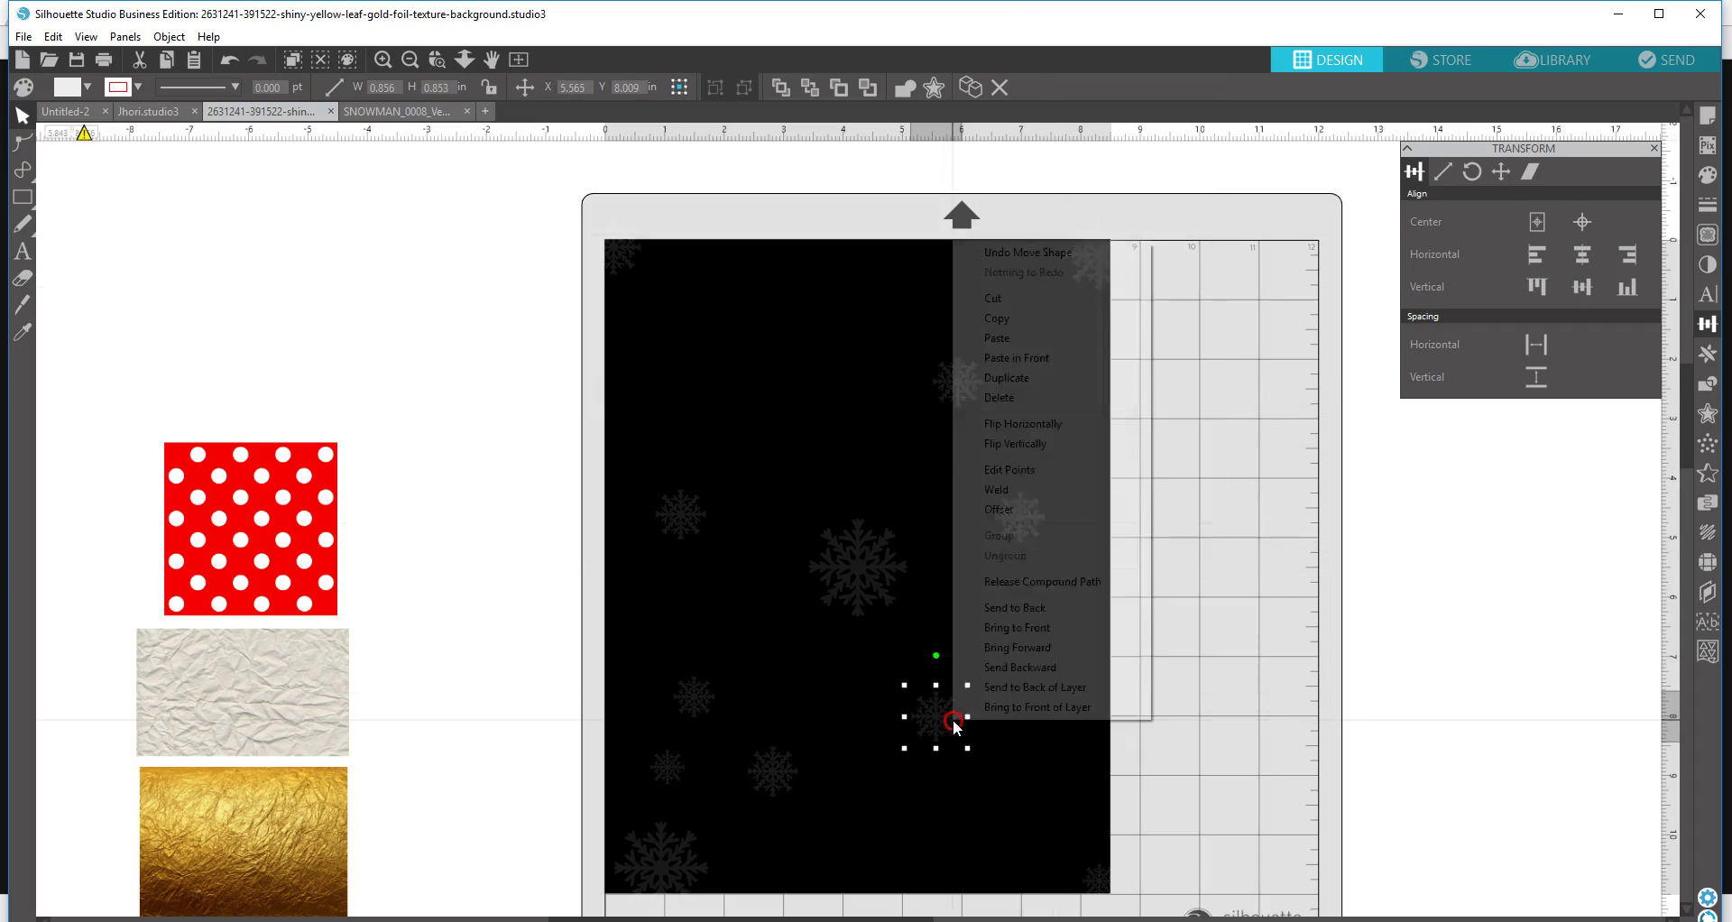
left_click(1000, 377)
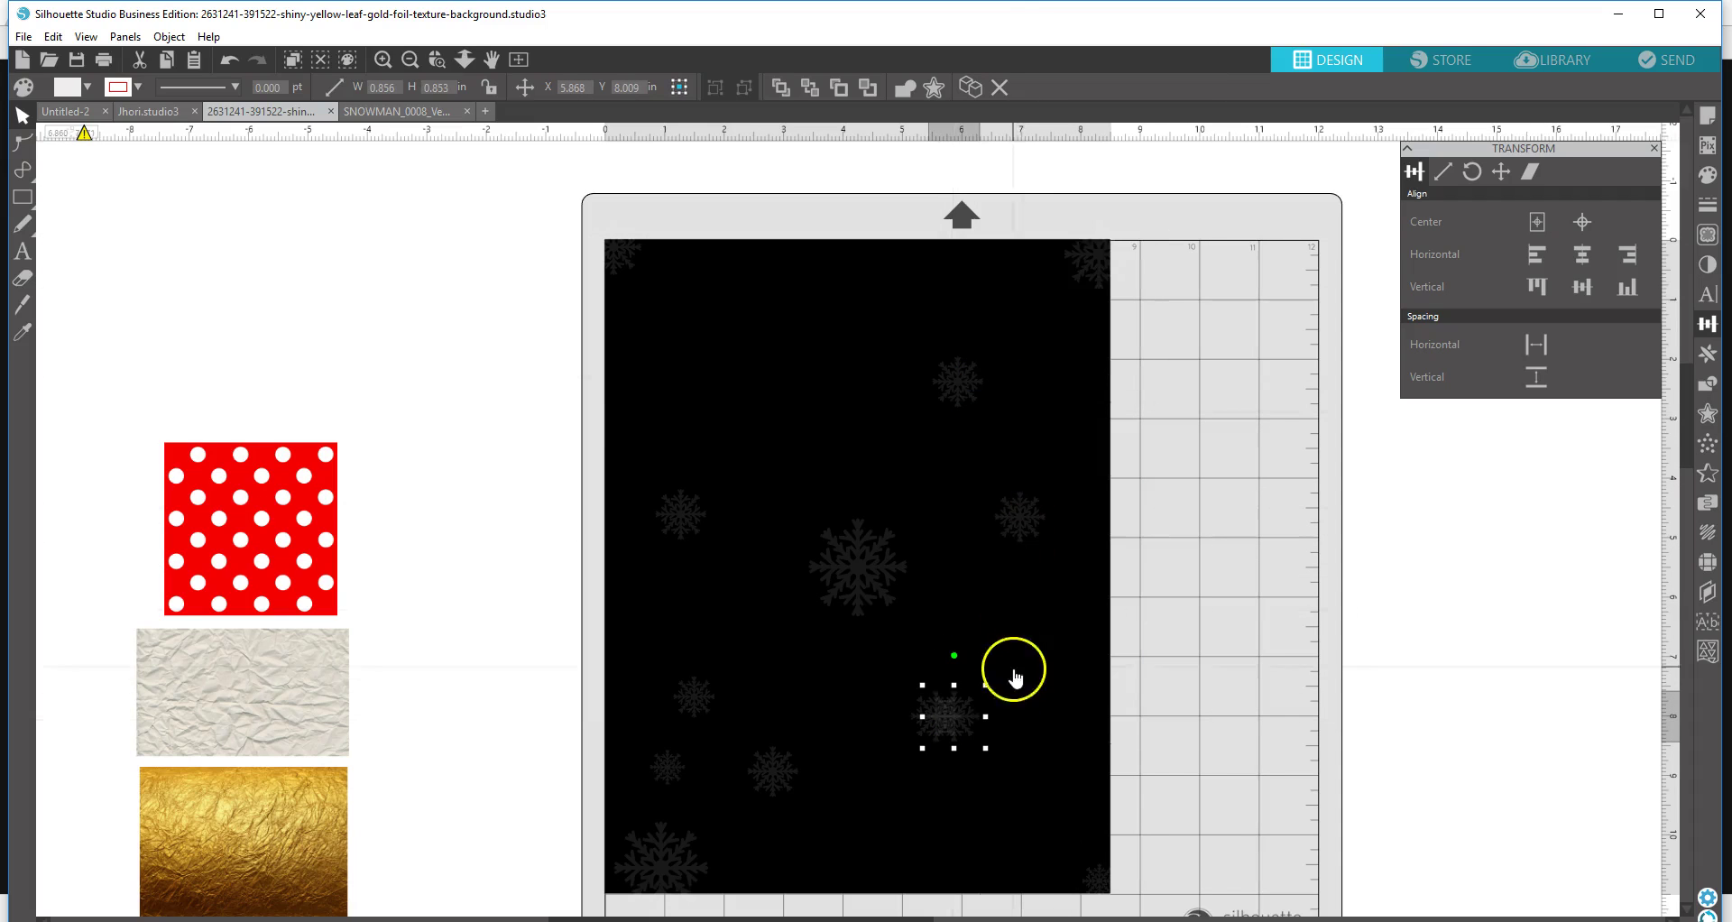
left_click_drag(960, 720, 1044, 834)
left_click(946, 718)
right_click(945, 719)
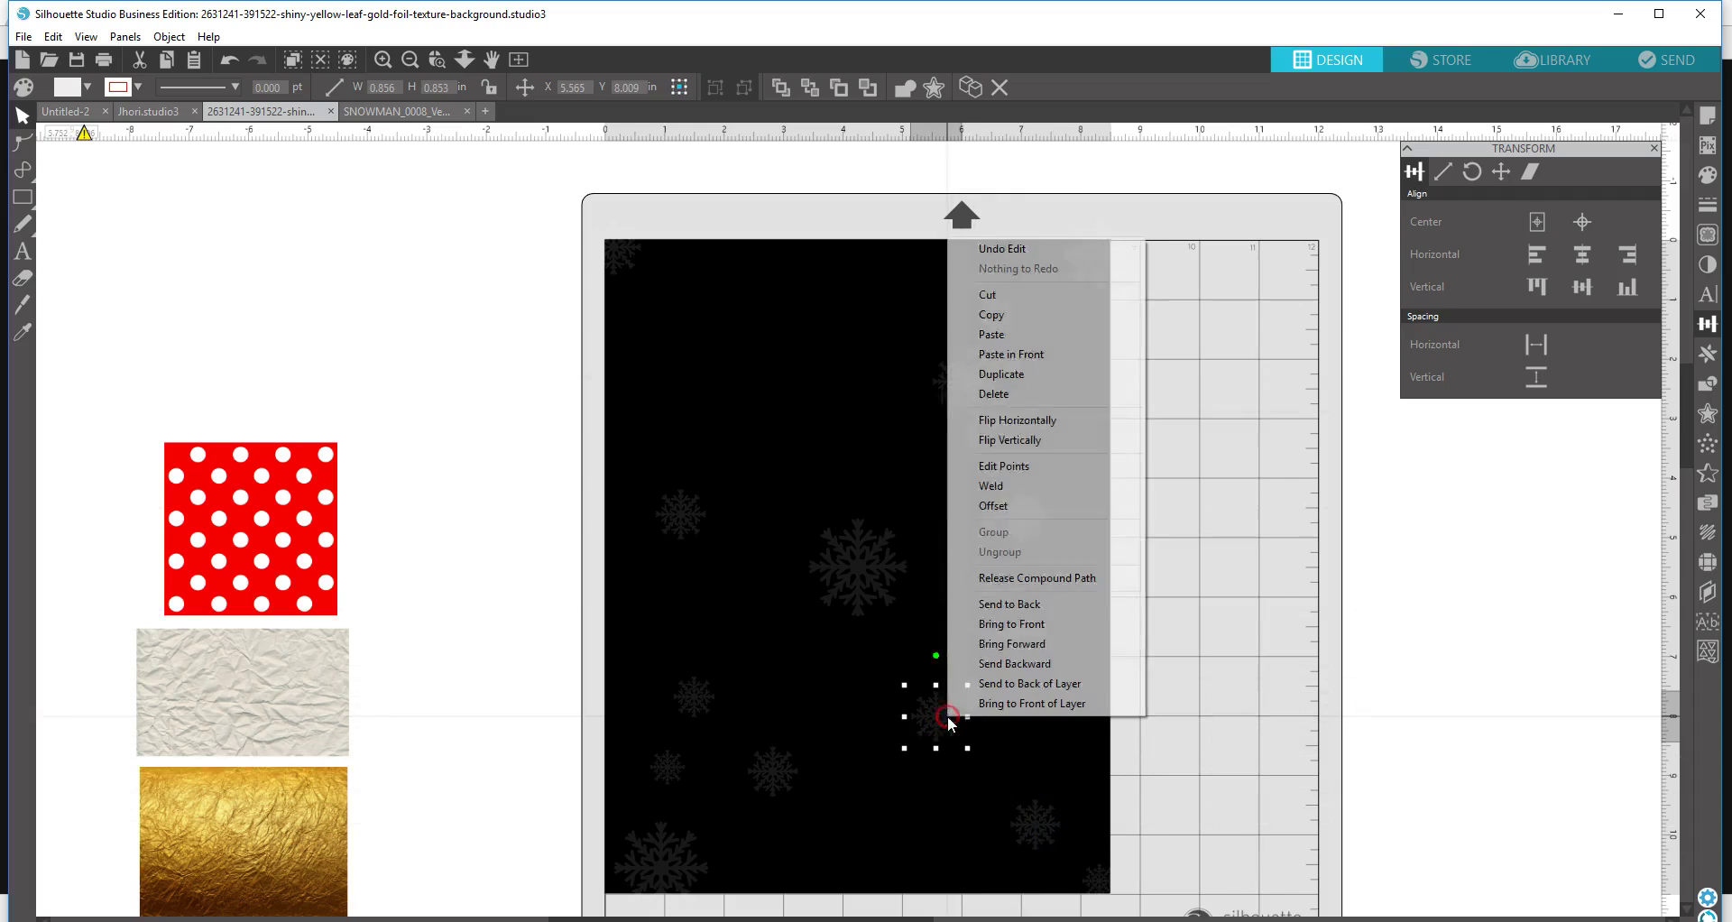
left_click(1042, 375)
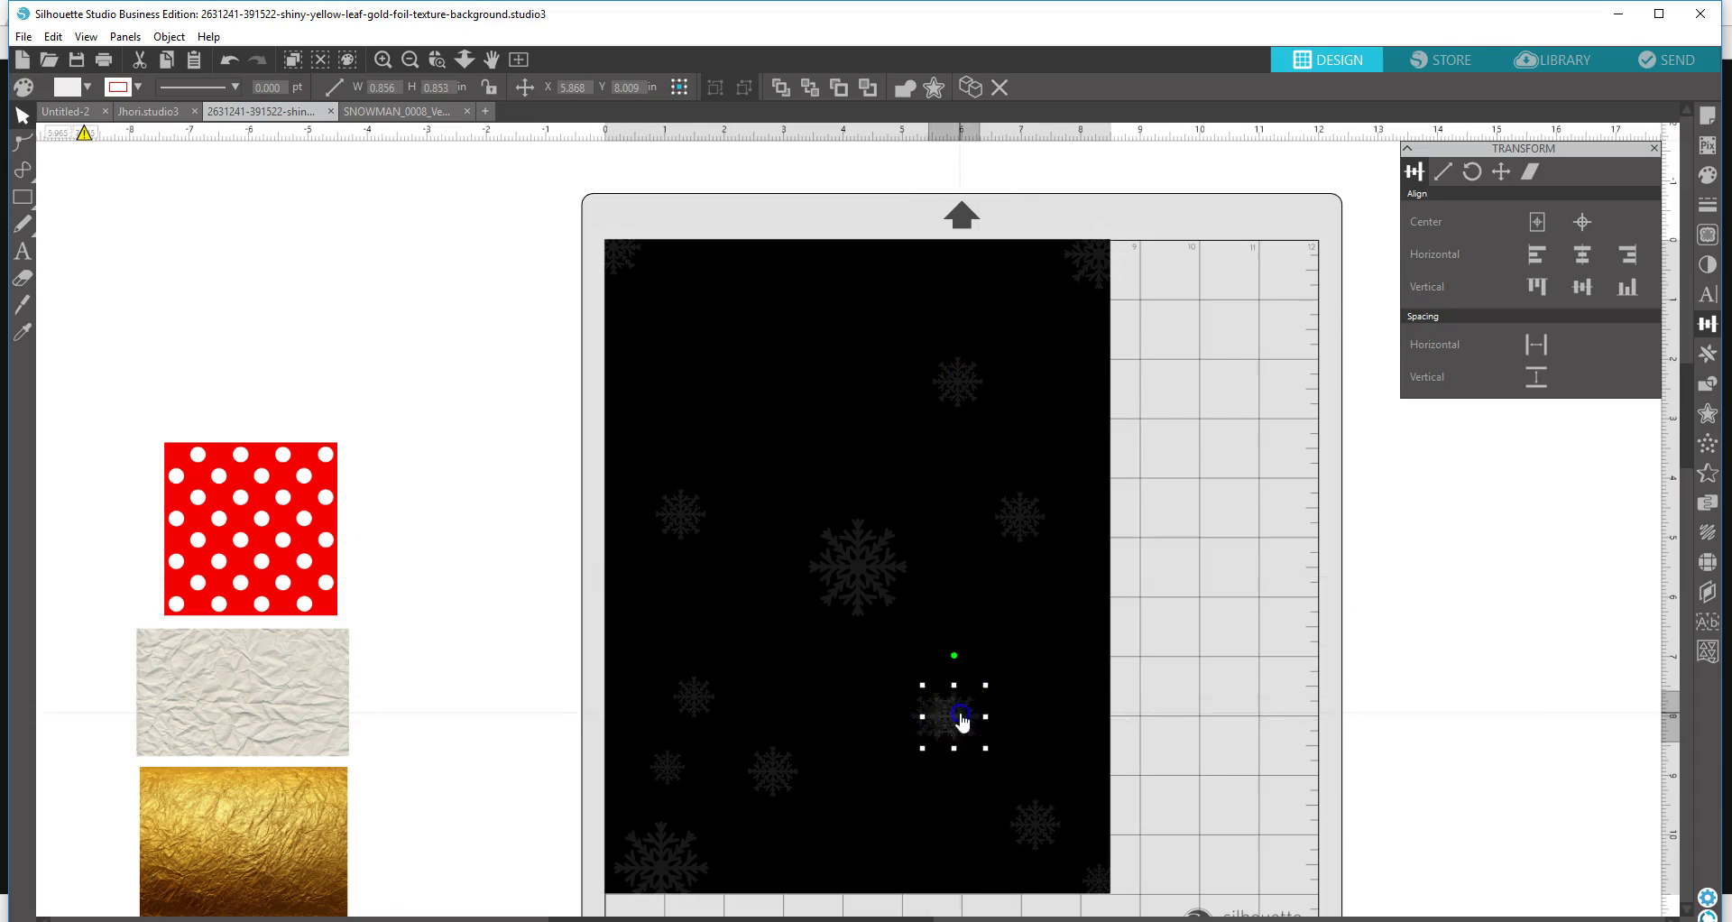
left_click_drag(959, 712, 885, 836)
- Duplicate the snowflake below and right of center and place the copy near the top of the black rectangle, left of center
left_click(938, 716)
right_click(938, 715)
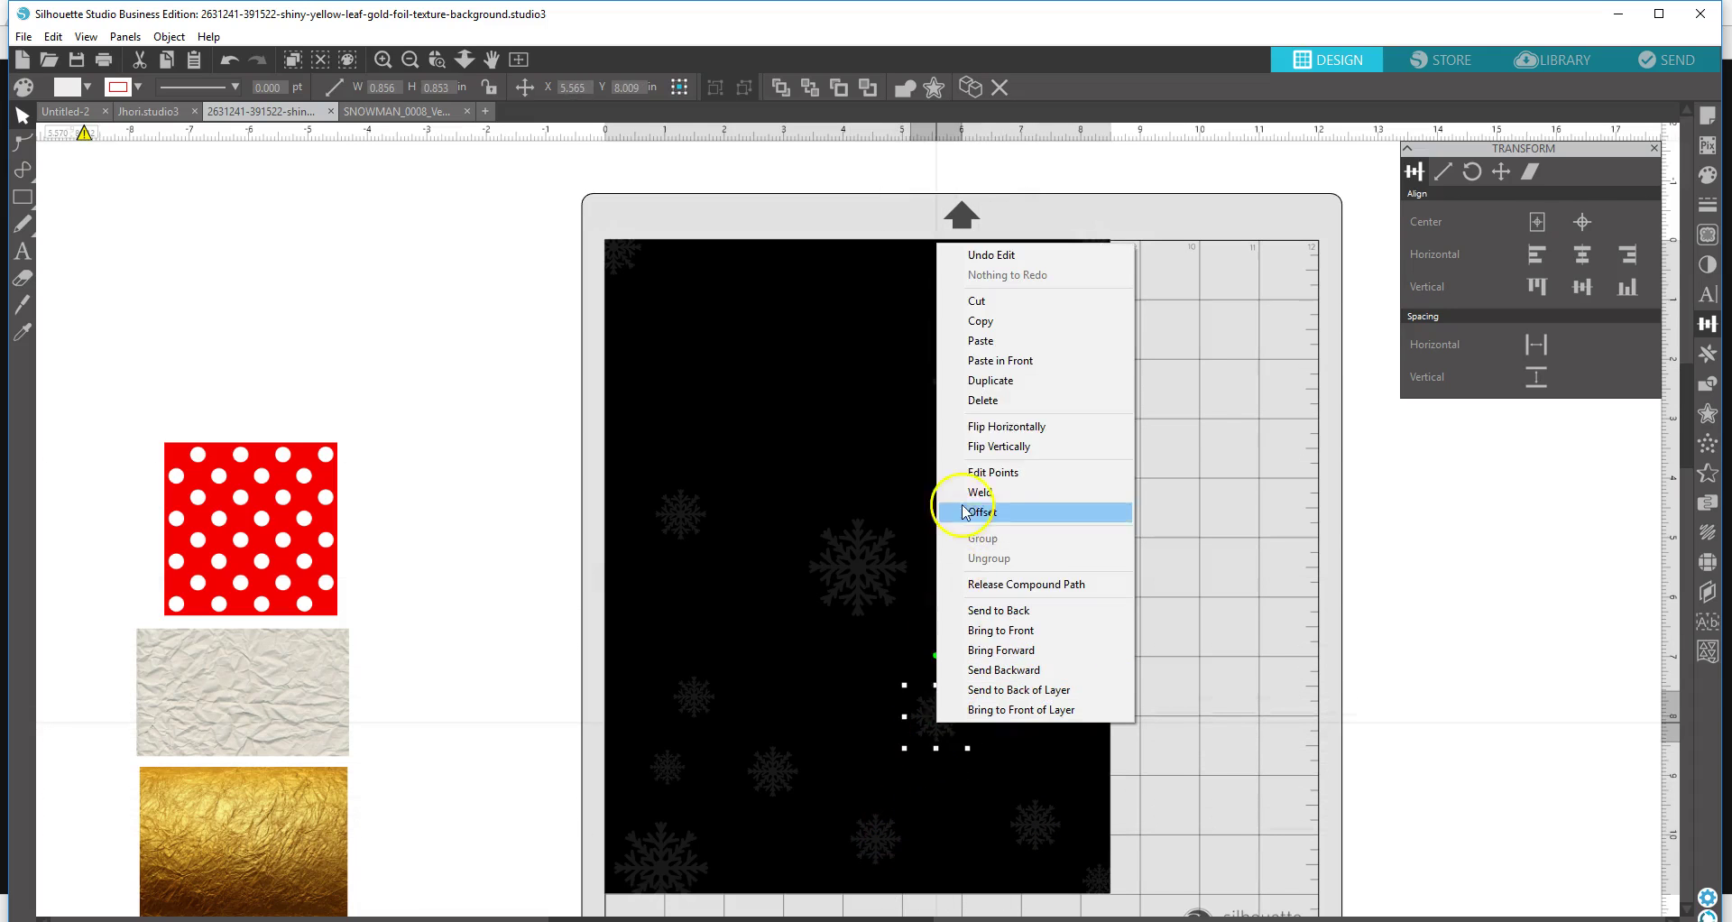
left_click(992, 380)
left_click_drag(959, 716, 770, 326)
right_click(856, 442)
left_click(884, 575)
- Fill the upper area with snowflake copies: a large one at the upper left and one about 0.46 in wide above the centered snowflake
right_click(766, 316)
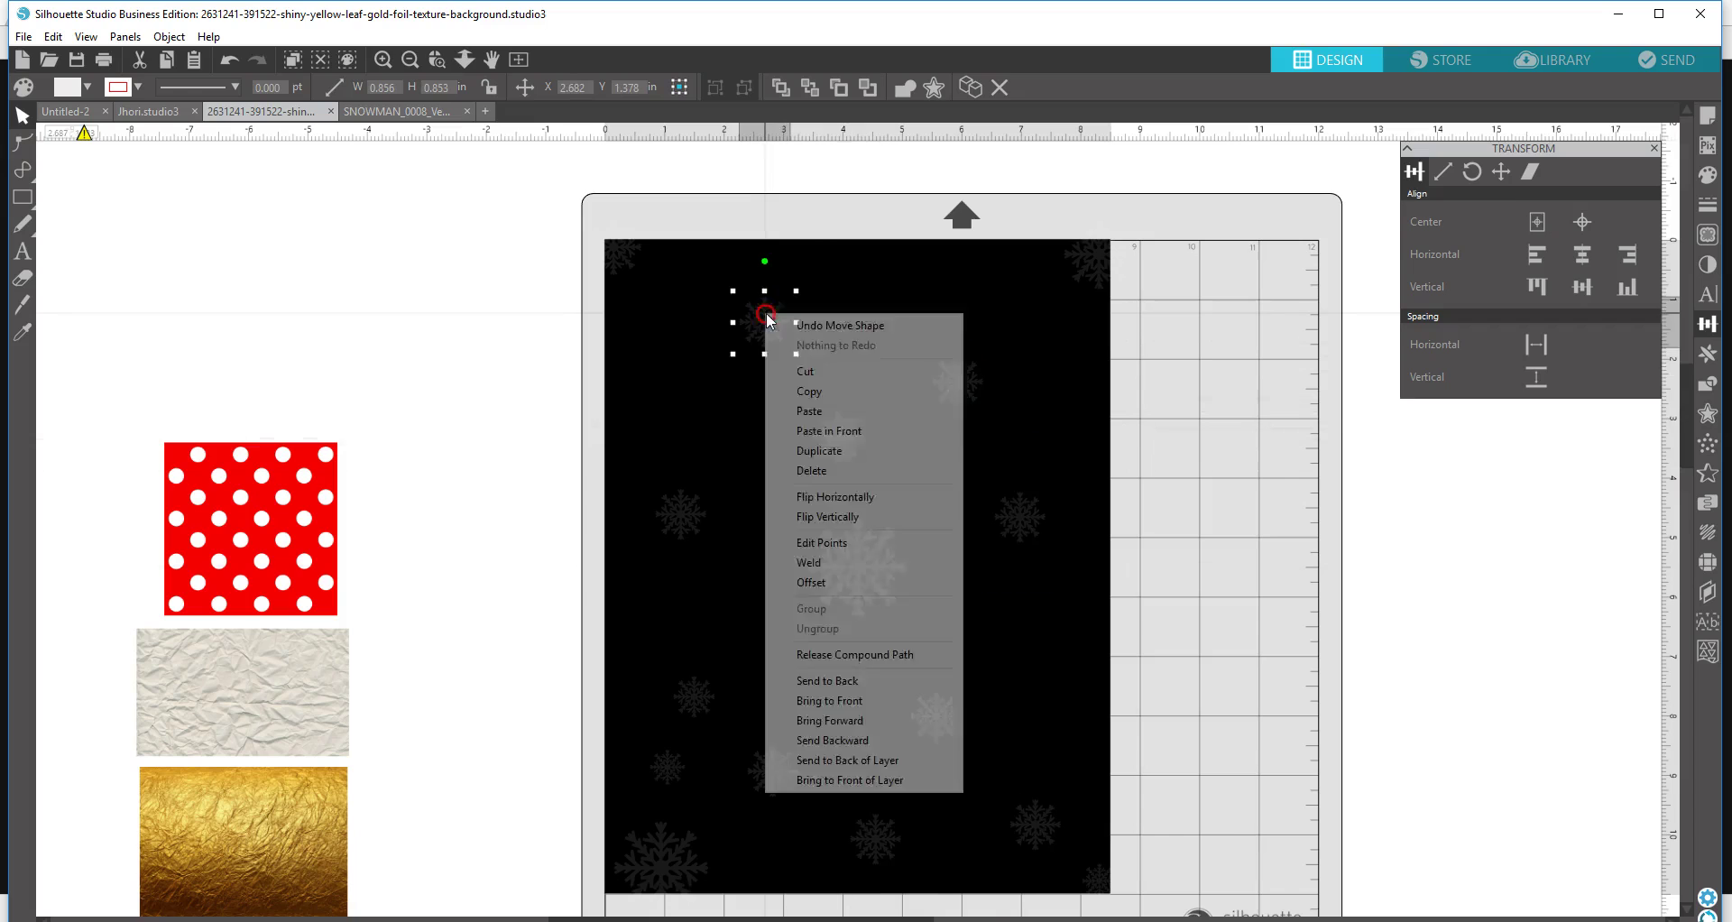
left_click_drag(806, 352, 625, 304)
left_click(780, 339)
left_click_drag(844, 436, 830, 418)
left_click(842, 437)
left_click(830, 417)
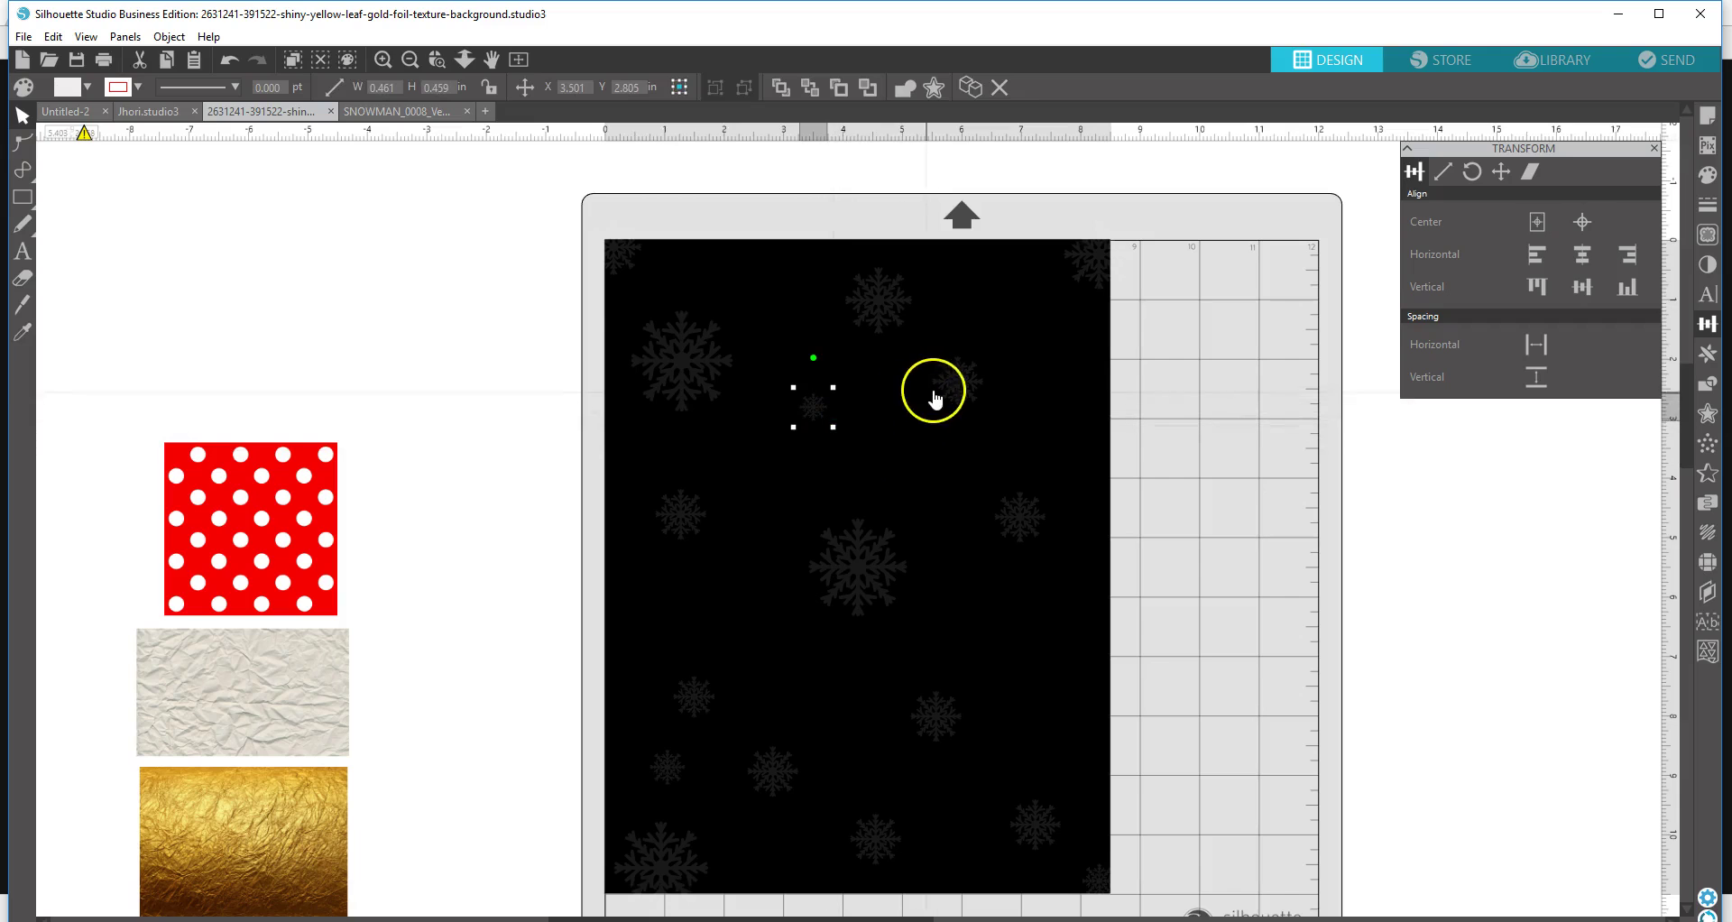
- Shift the upper-right snowflake slightly down, duplicate it, and place the copy above it at about 0.65 in wide
left_click_drag(950, 391, 946, 427)
right_click(947, 428)
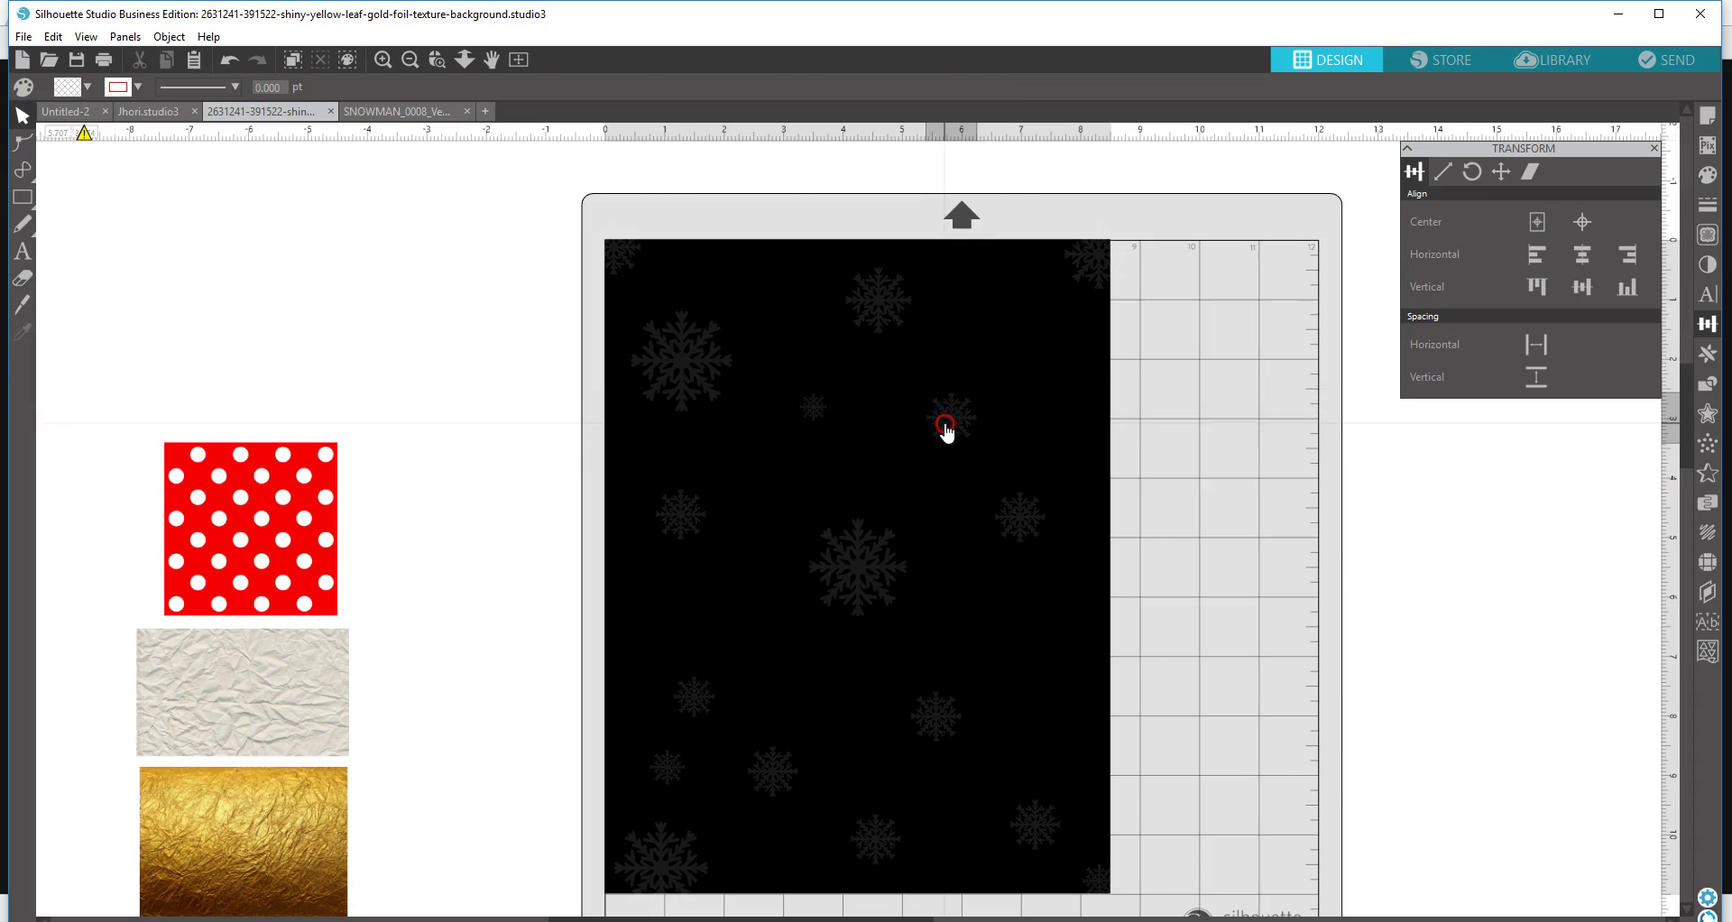
left_click(993, 570)
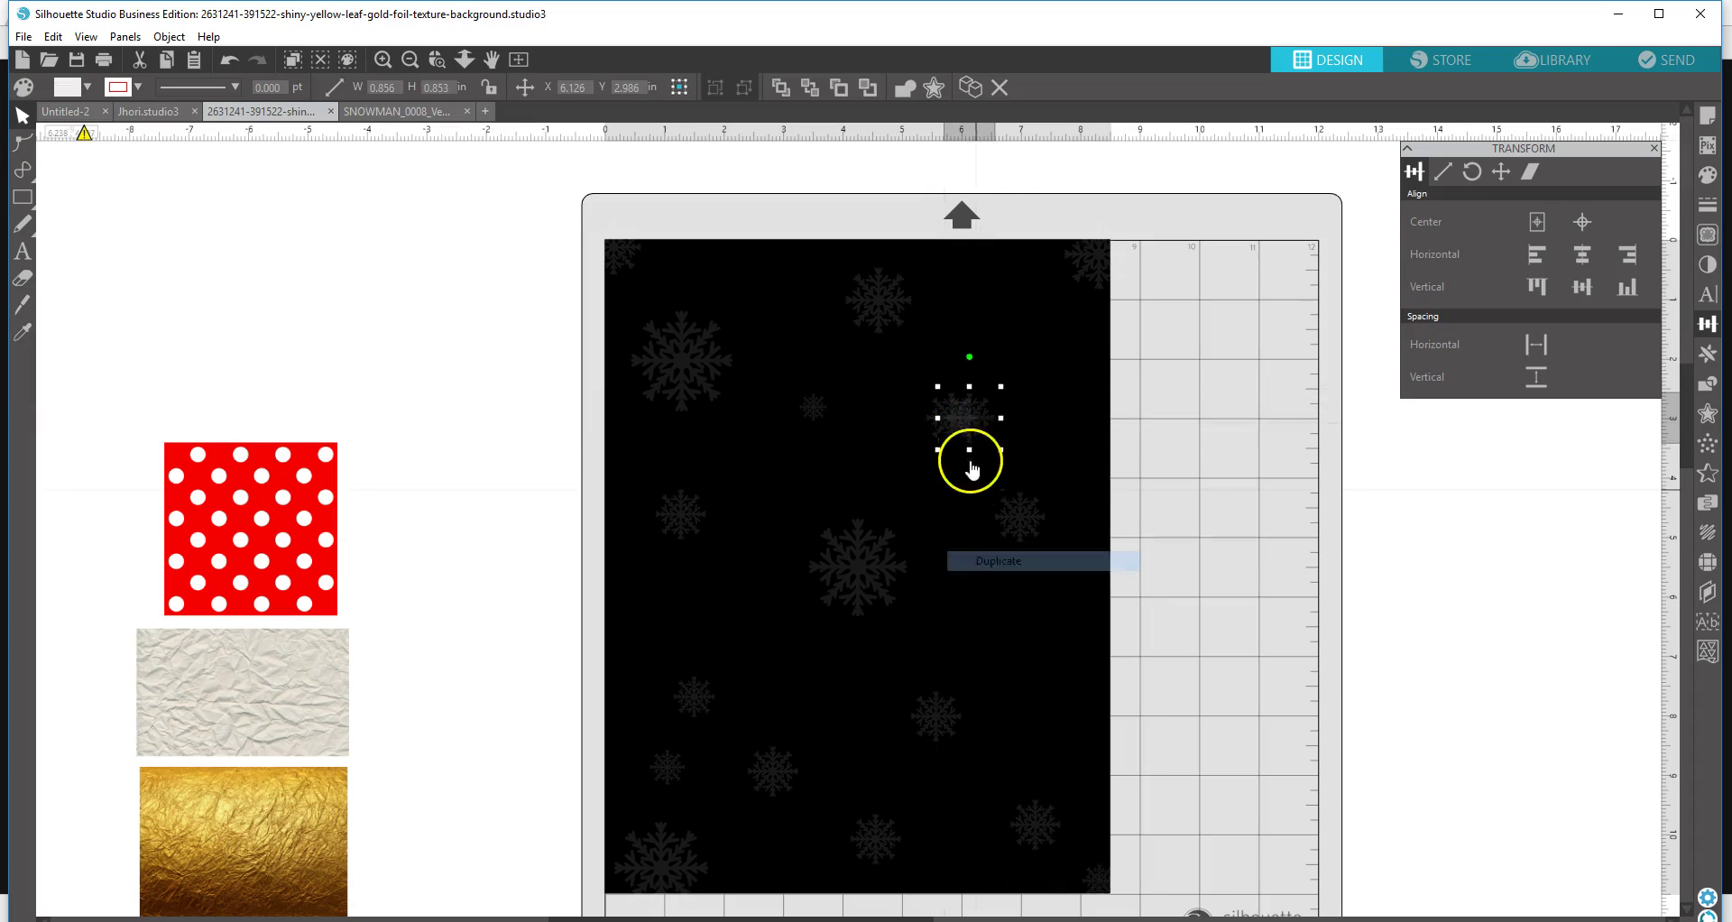
left_click_drag(978, 437, 1016, 361)
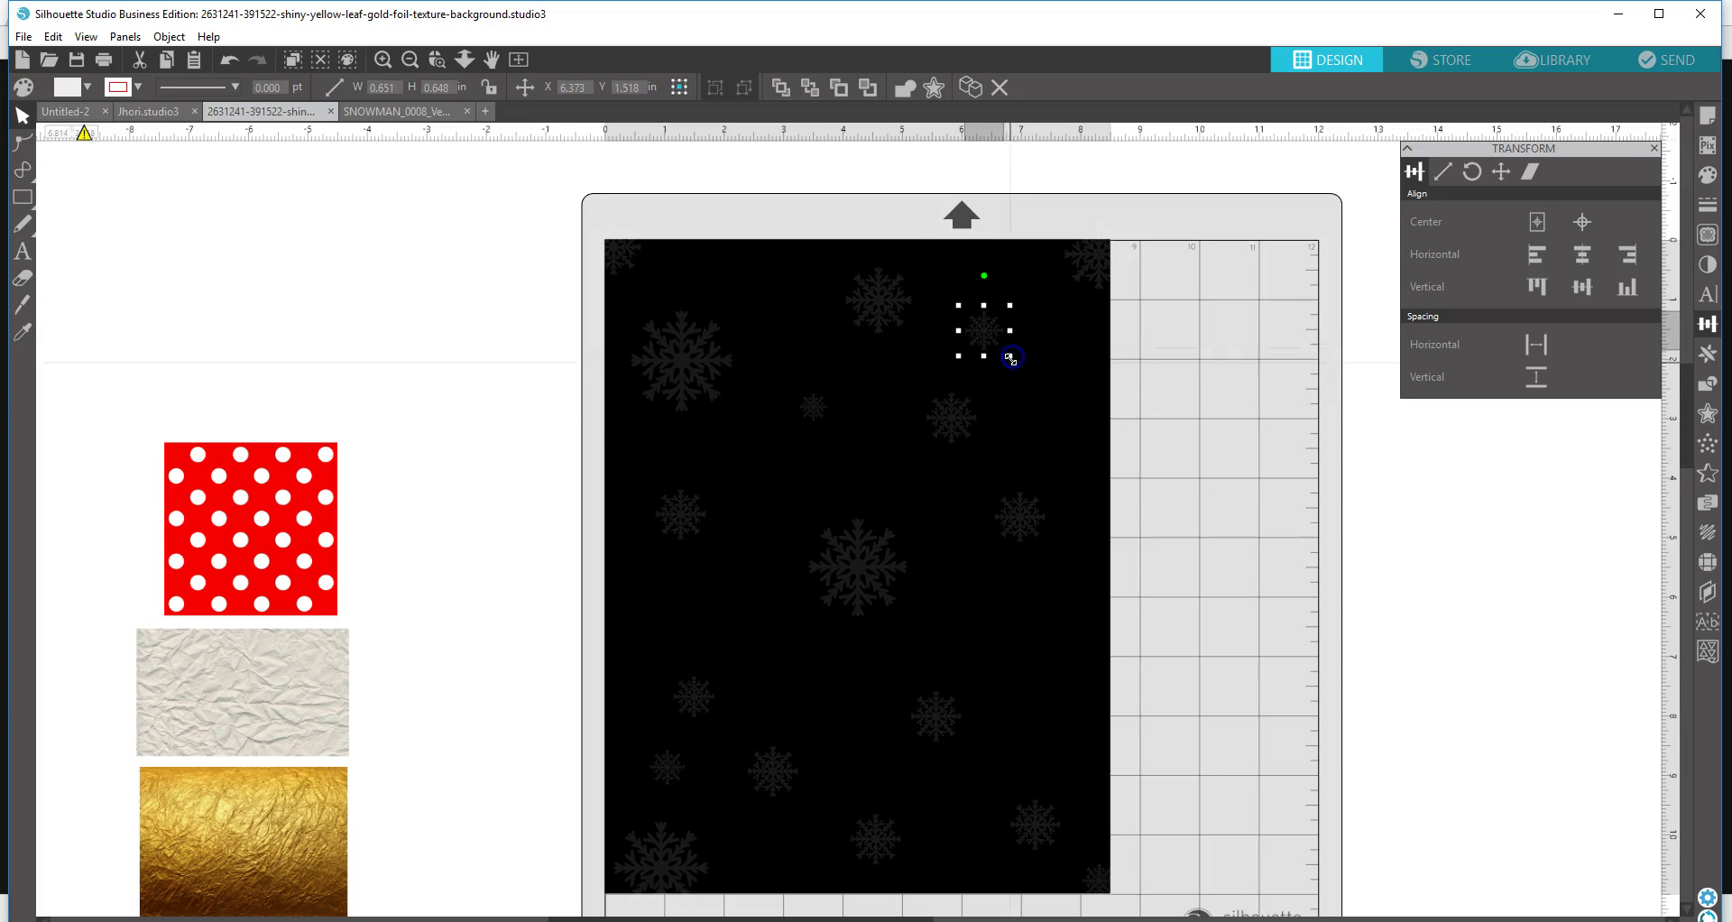
- Duplicate the shifted upper-right snowflake, let the copy overhang the black rectangle's right edge, and shrink it to about 0.64 in wide
left_click(951, 429)
right_click(954, 431)
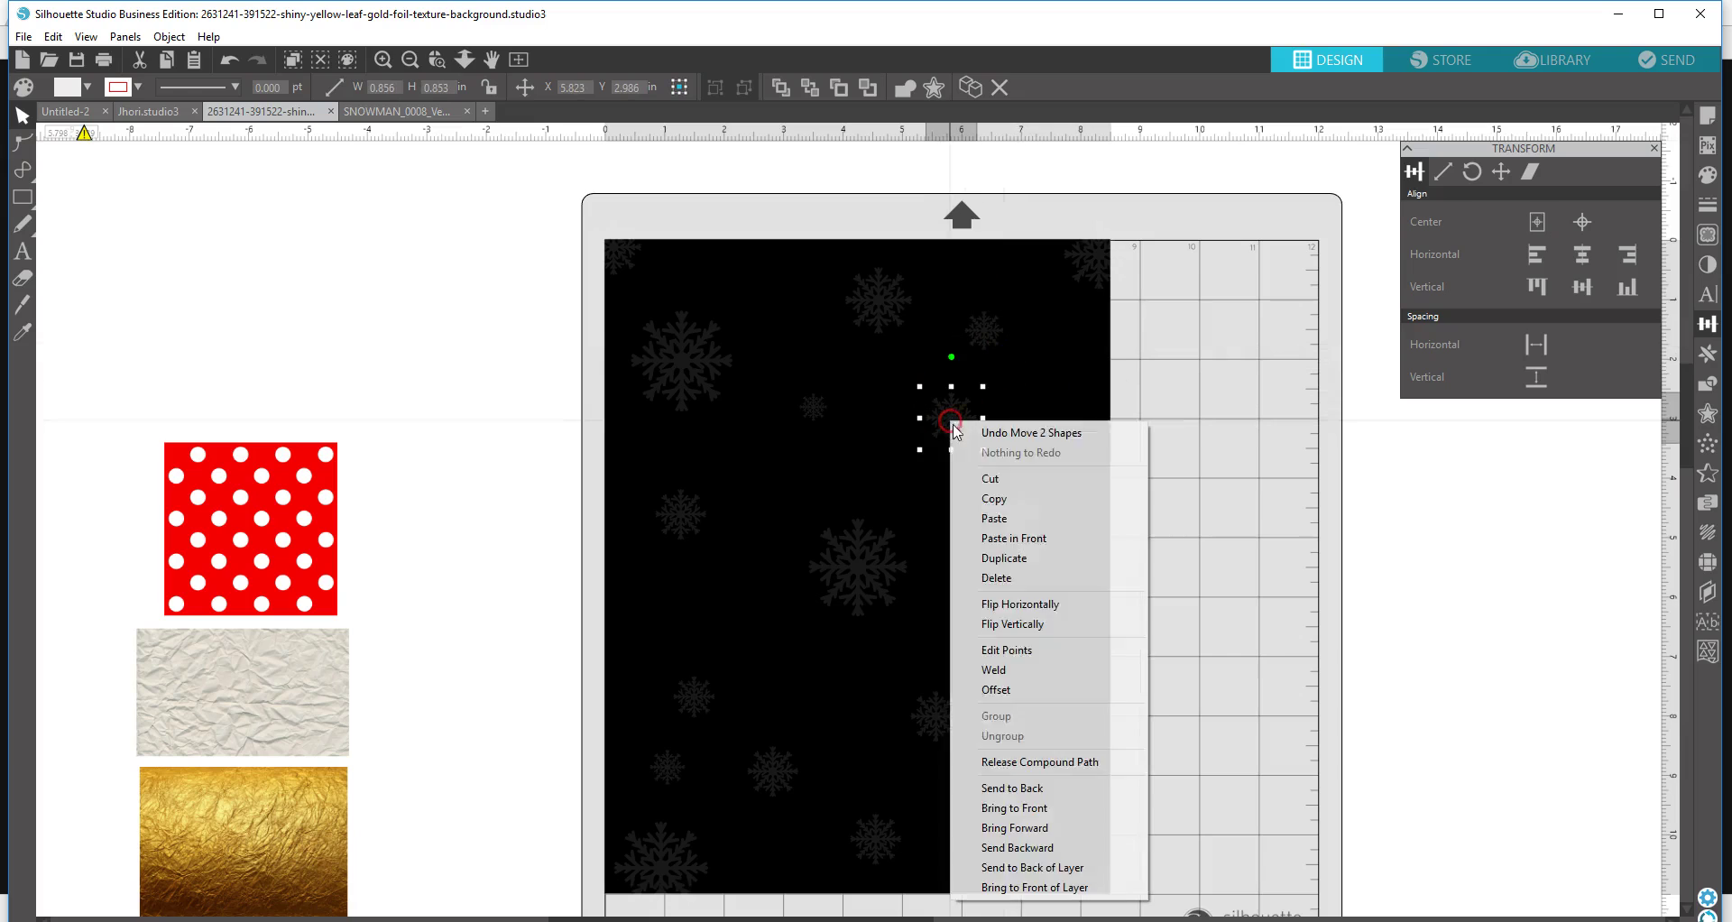
left_click(1006, 559)
left_click_drag(986, 426, 1104, 435)
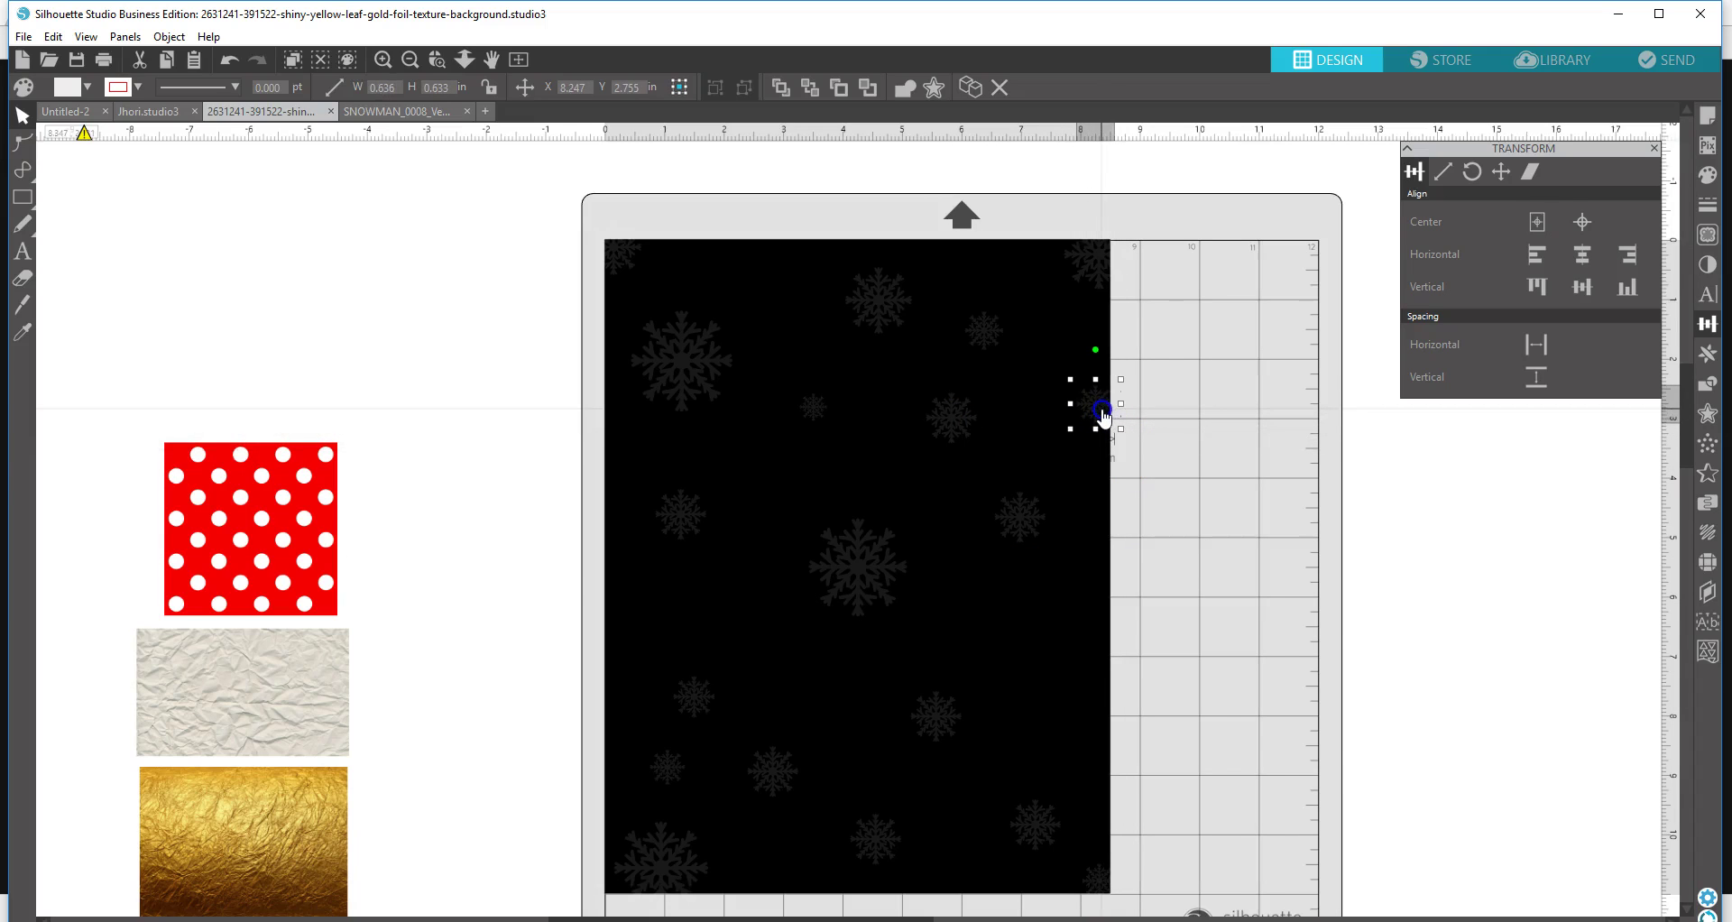
- Duplicate the snowflake right of the centered one and place the copy to its lower left
left_click(1032, 509)
right_click(1035, 512)
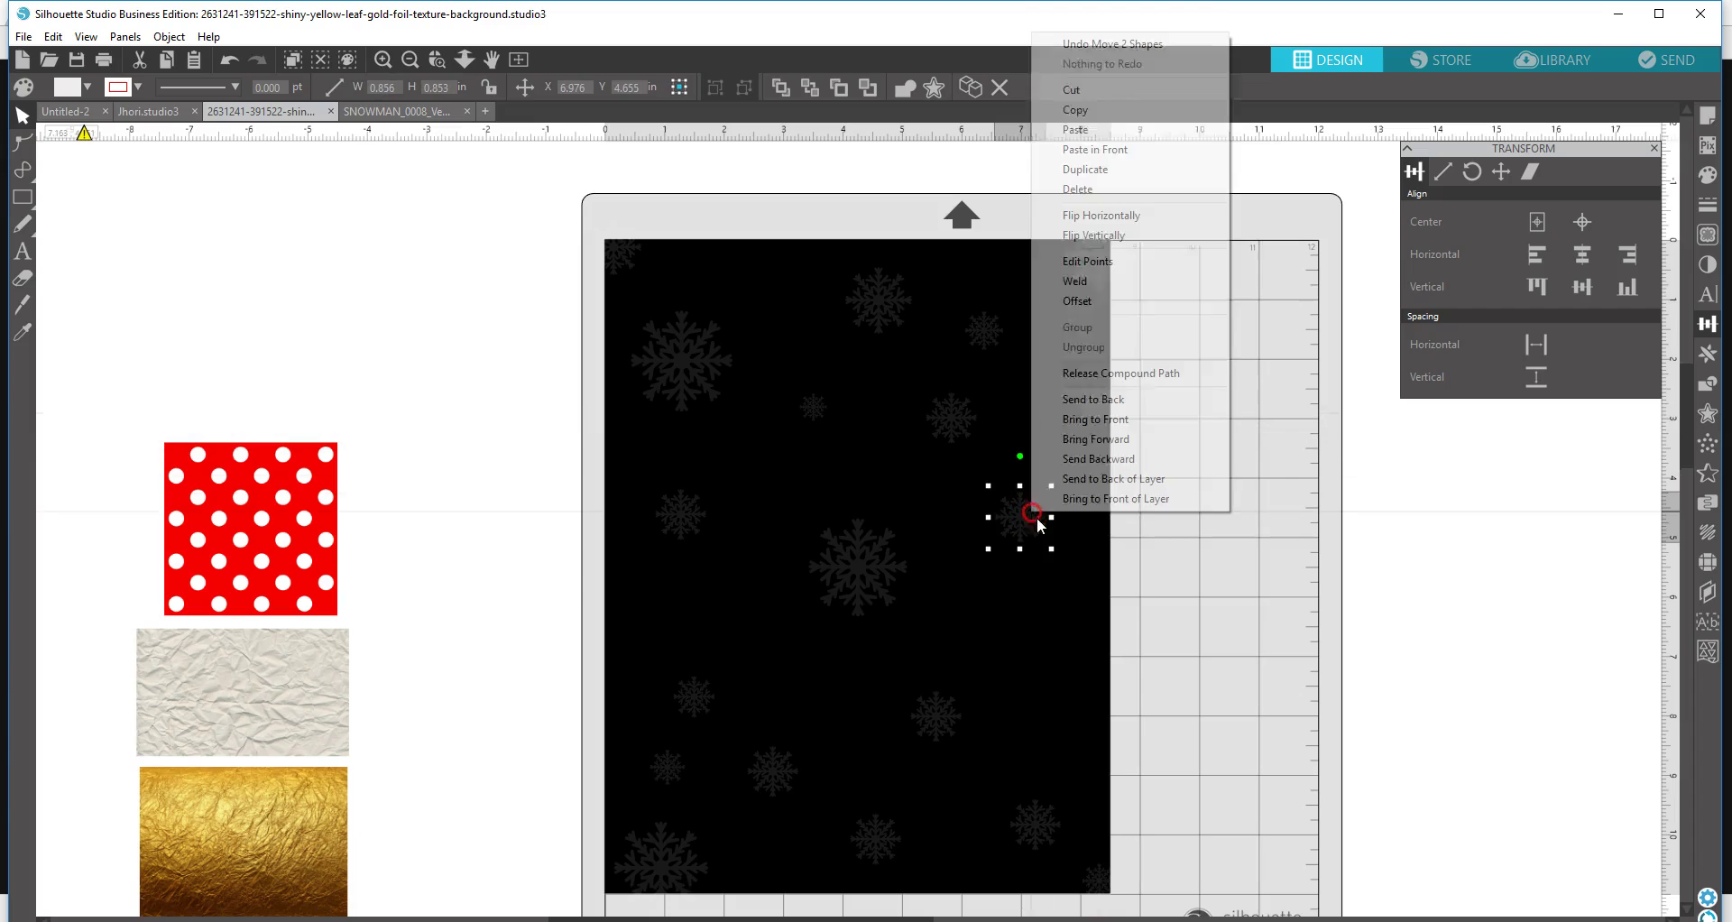
left_click(1085, 168)
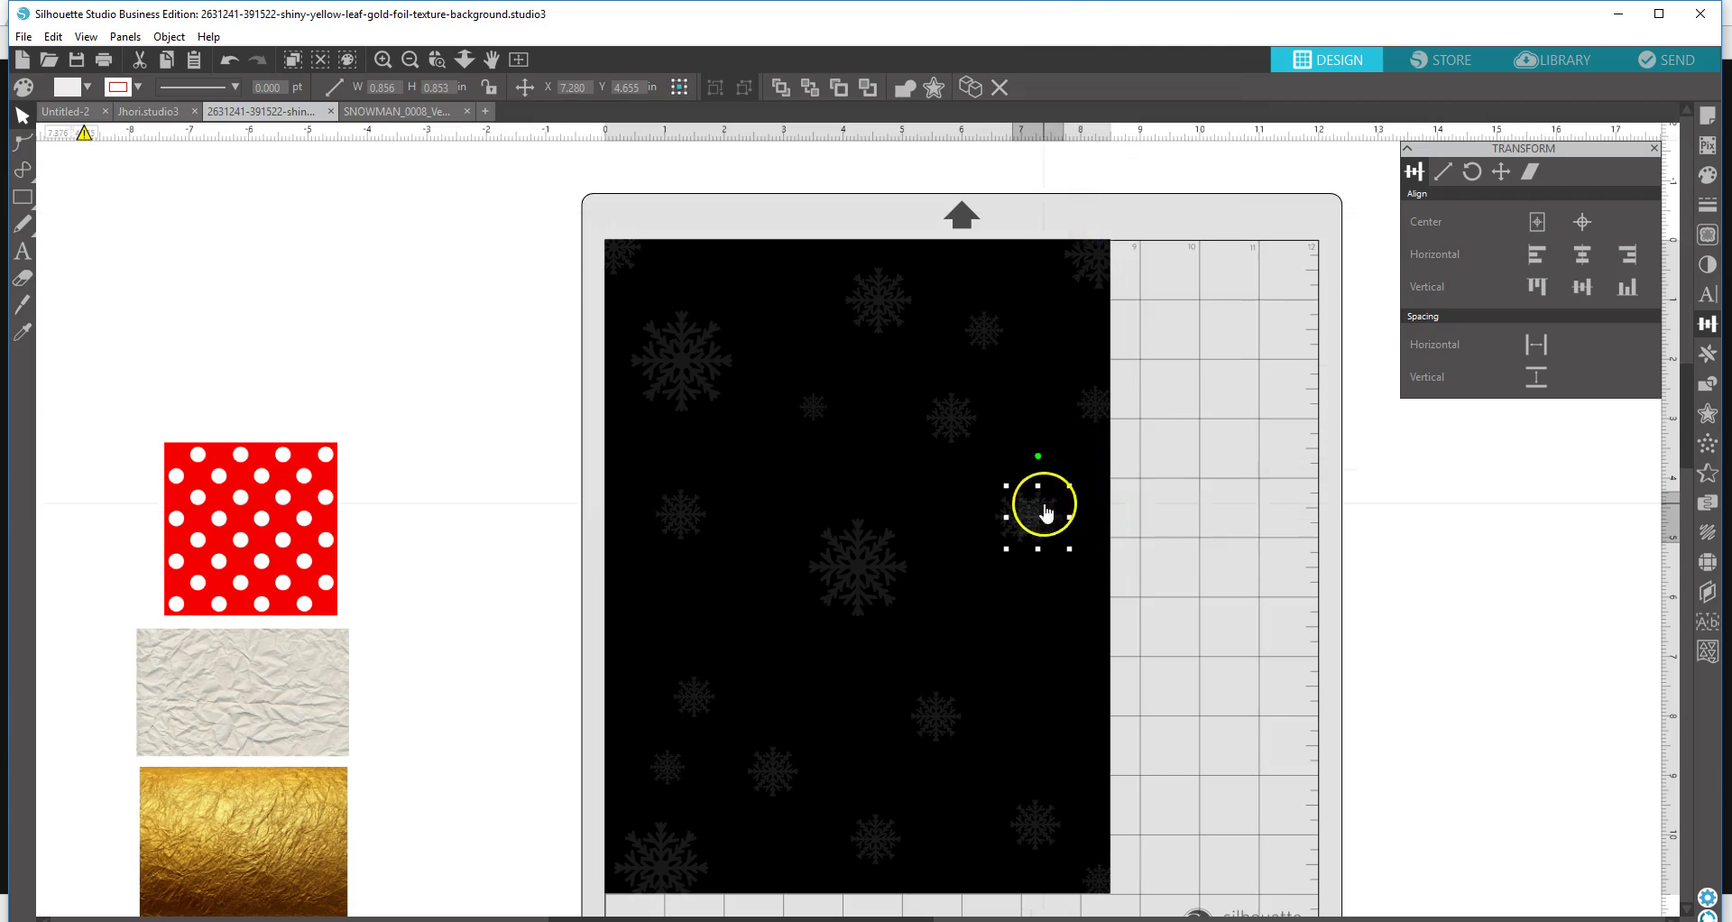
left_click_drag(1041, 534, 987, 612)
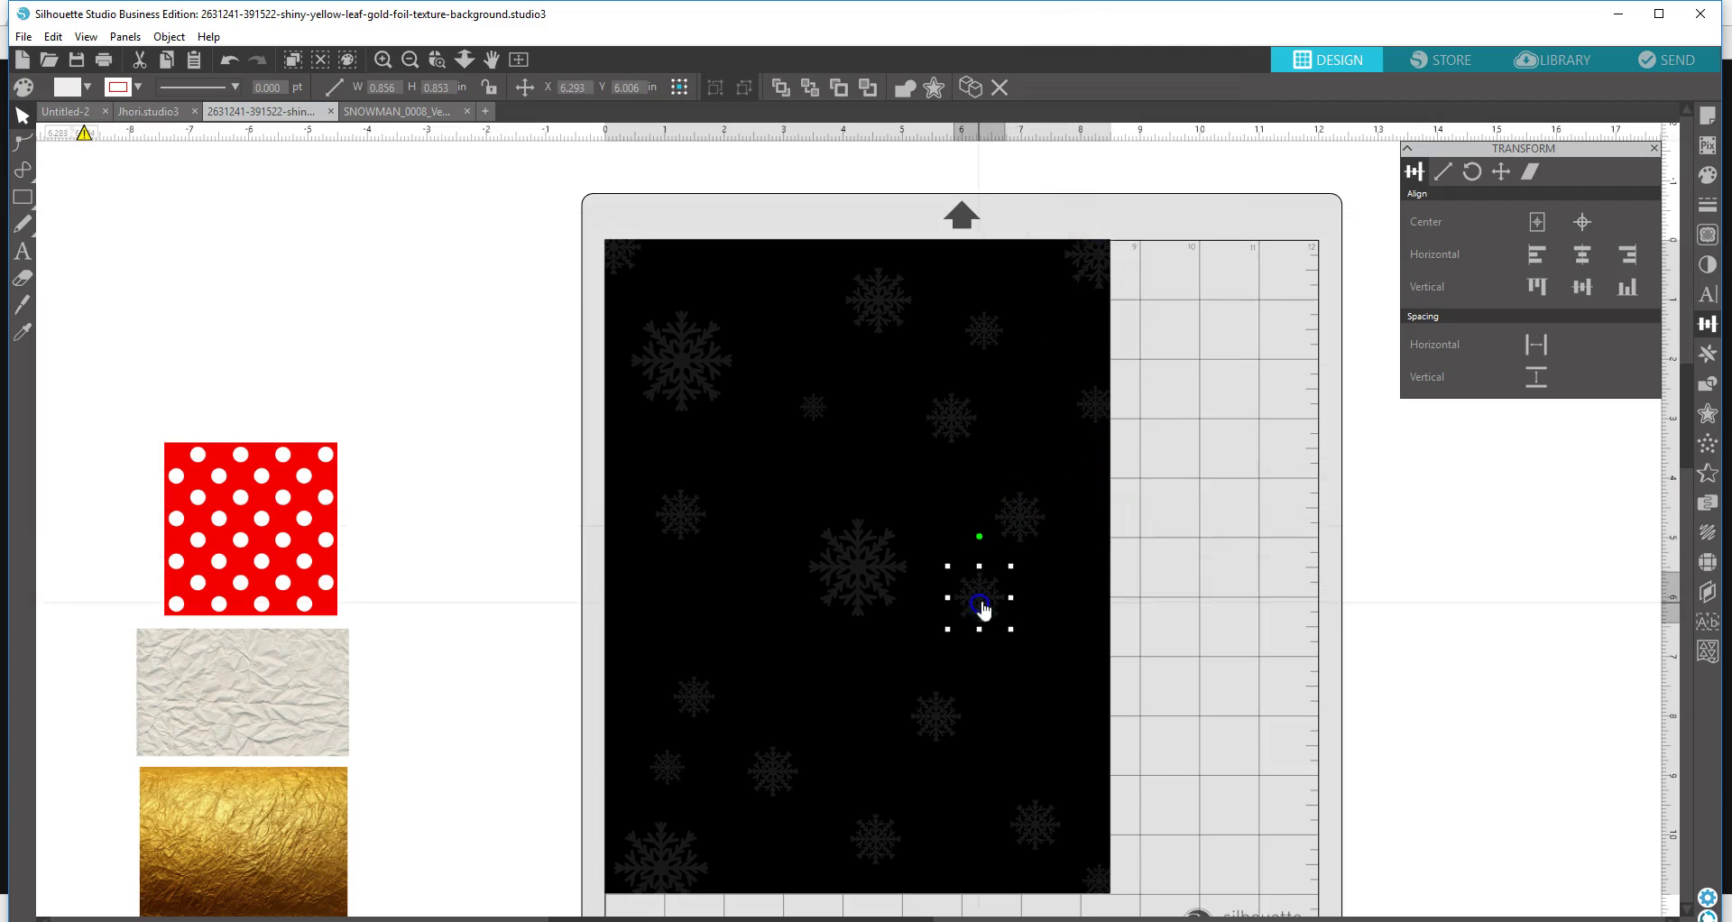
- Enlarge the snowflake right of center to about 1.37 in wide and nudge the copy below it slightly down and right
left_click(1015, 526)
left_click_drag(1054, 547, 1029, 516)
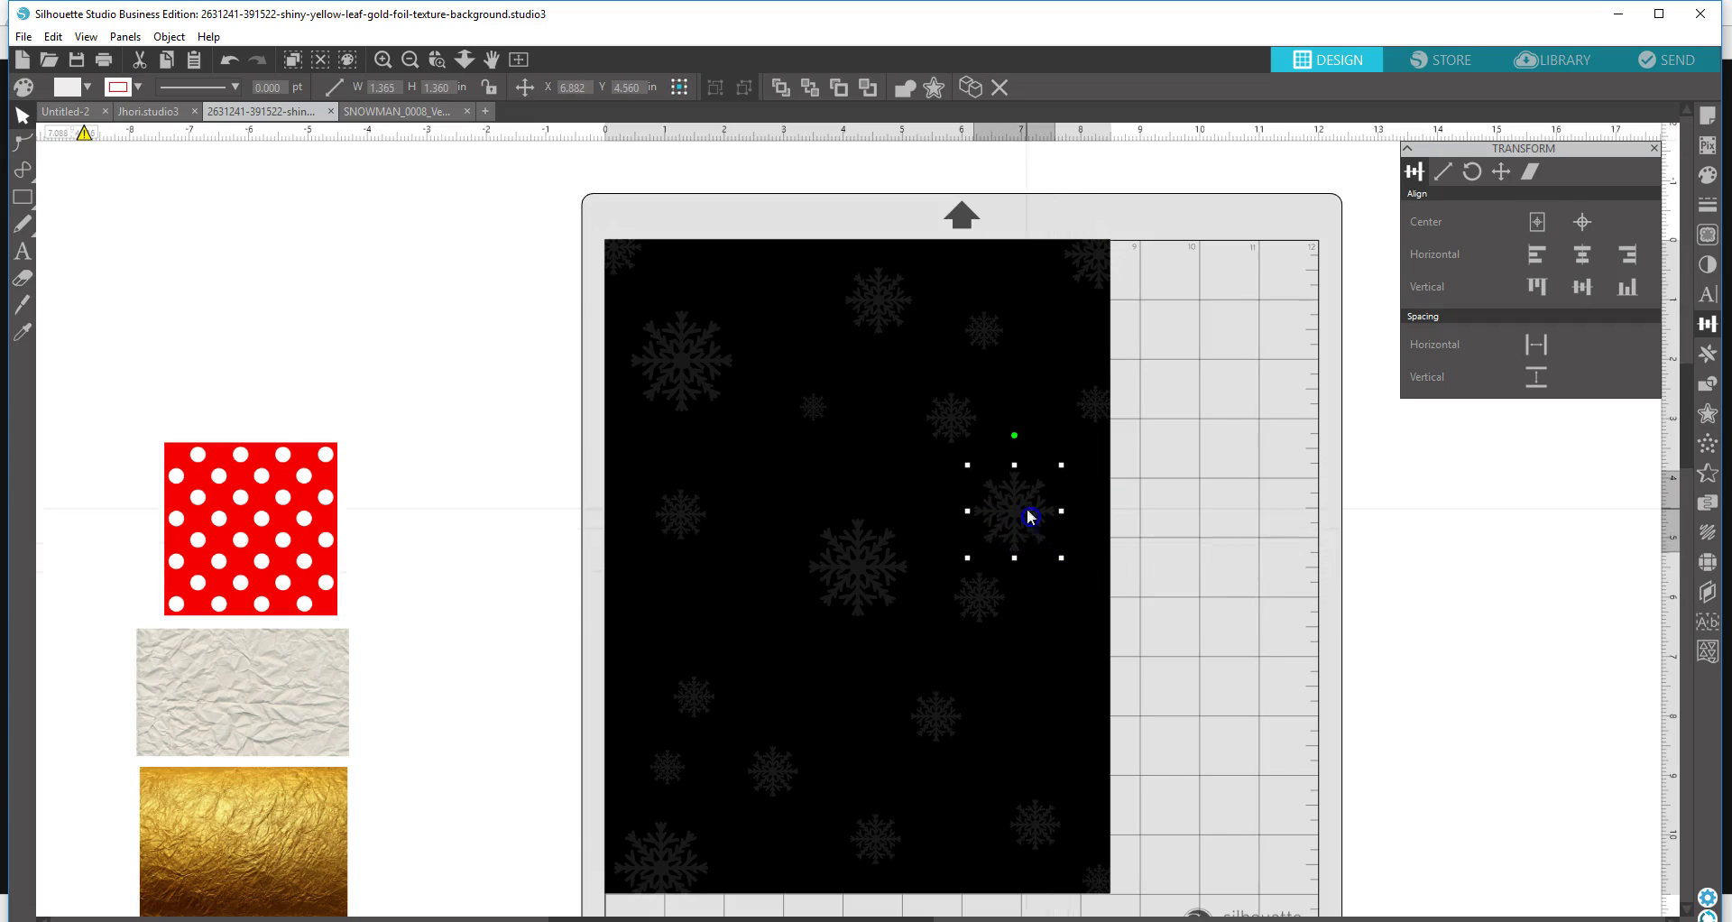
mouse_move(986, 599)
left_mouse_down()
mouse_move(1118, 622)
mouse_move(998, 609)
left_mouse_up()
left_click(1102, 623)
- Move the snowflake below and right of center to overhang the black rectangle's right edge, enlarged to about 1.31 in wide
left_click(956, 722)
left_click_drag(956, 723, 1079, 735)
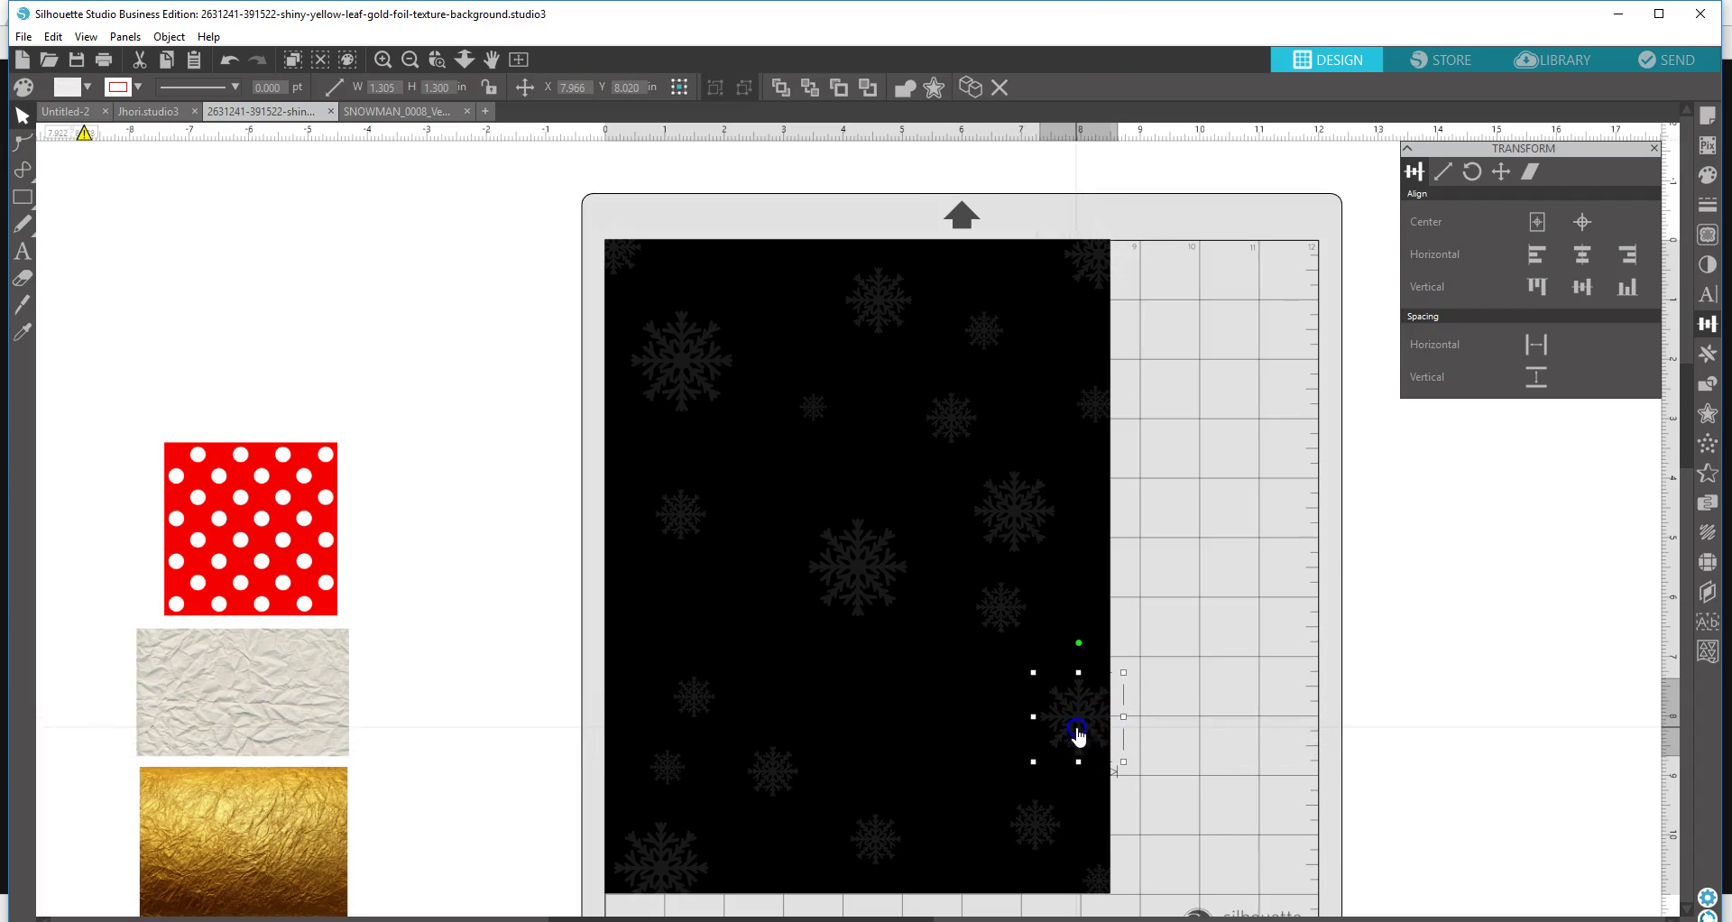
- Duplicate the bottom-middle snowflake, place the copy above it below the centered snowflake, and shrink it
left_click(877, 841)
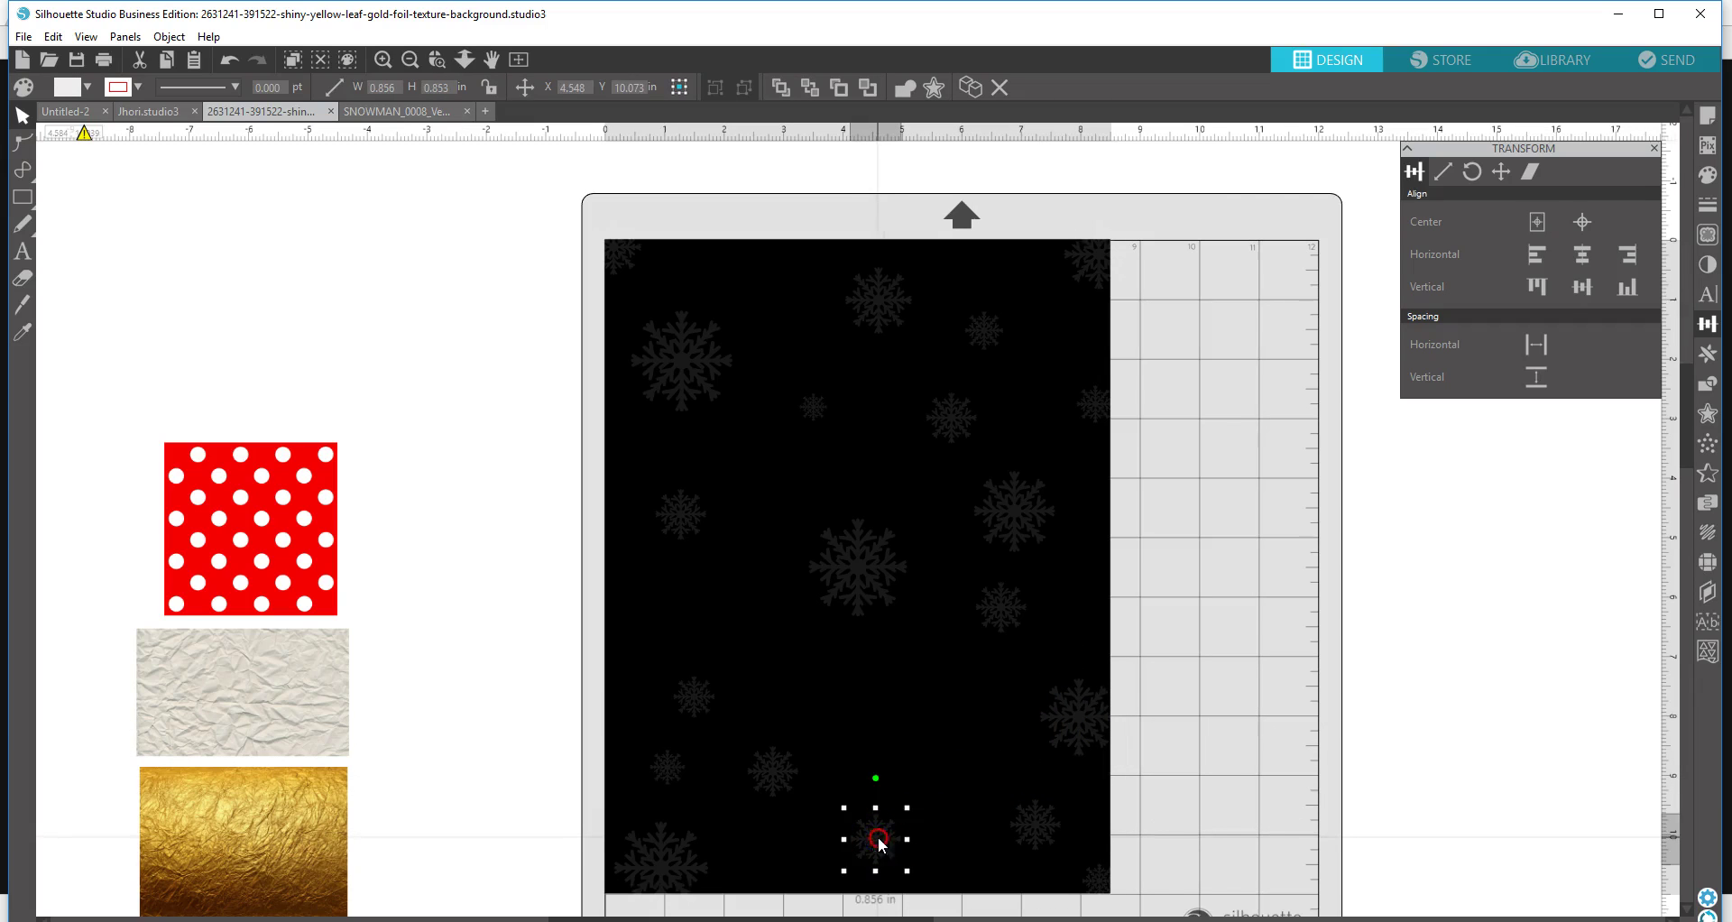
right_click(880, 841)
left_click(937, 492)
left_click_drag(879, 847, 935, 727)
- Duplicate the 0.70 in snowflake at the lower left and place a smaller copy above it, left of the centered snowflake
left_click(703, 700)
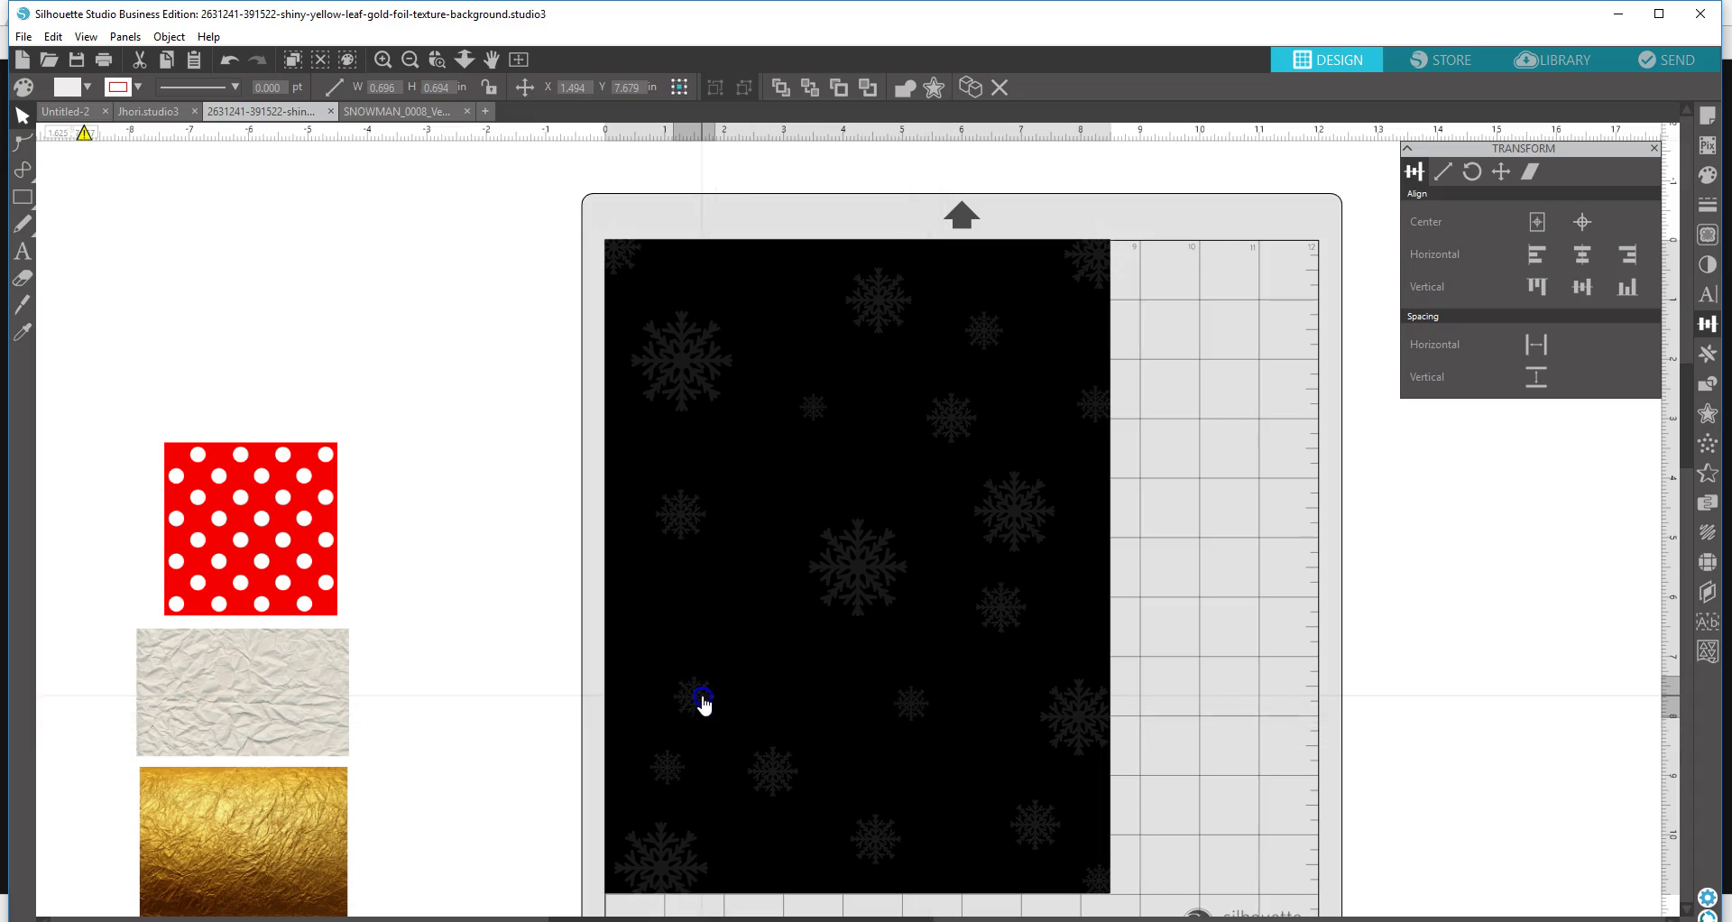
right_click(705, 703)
left_click(784, 362)
left_click_drag(713, 699, 752, 606)
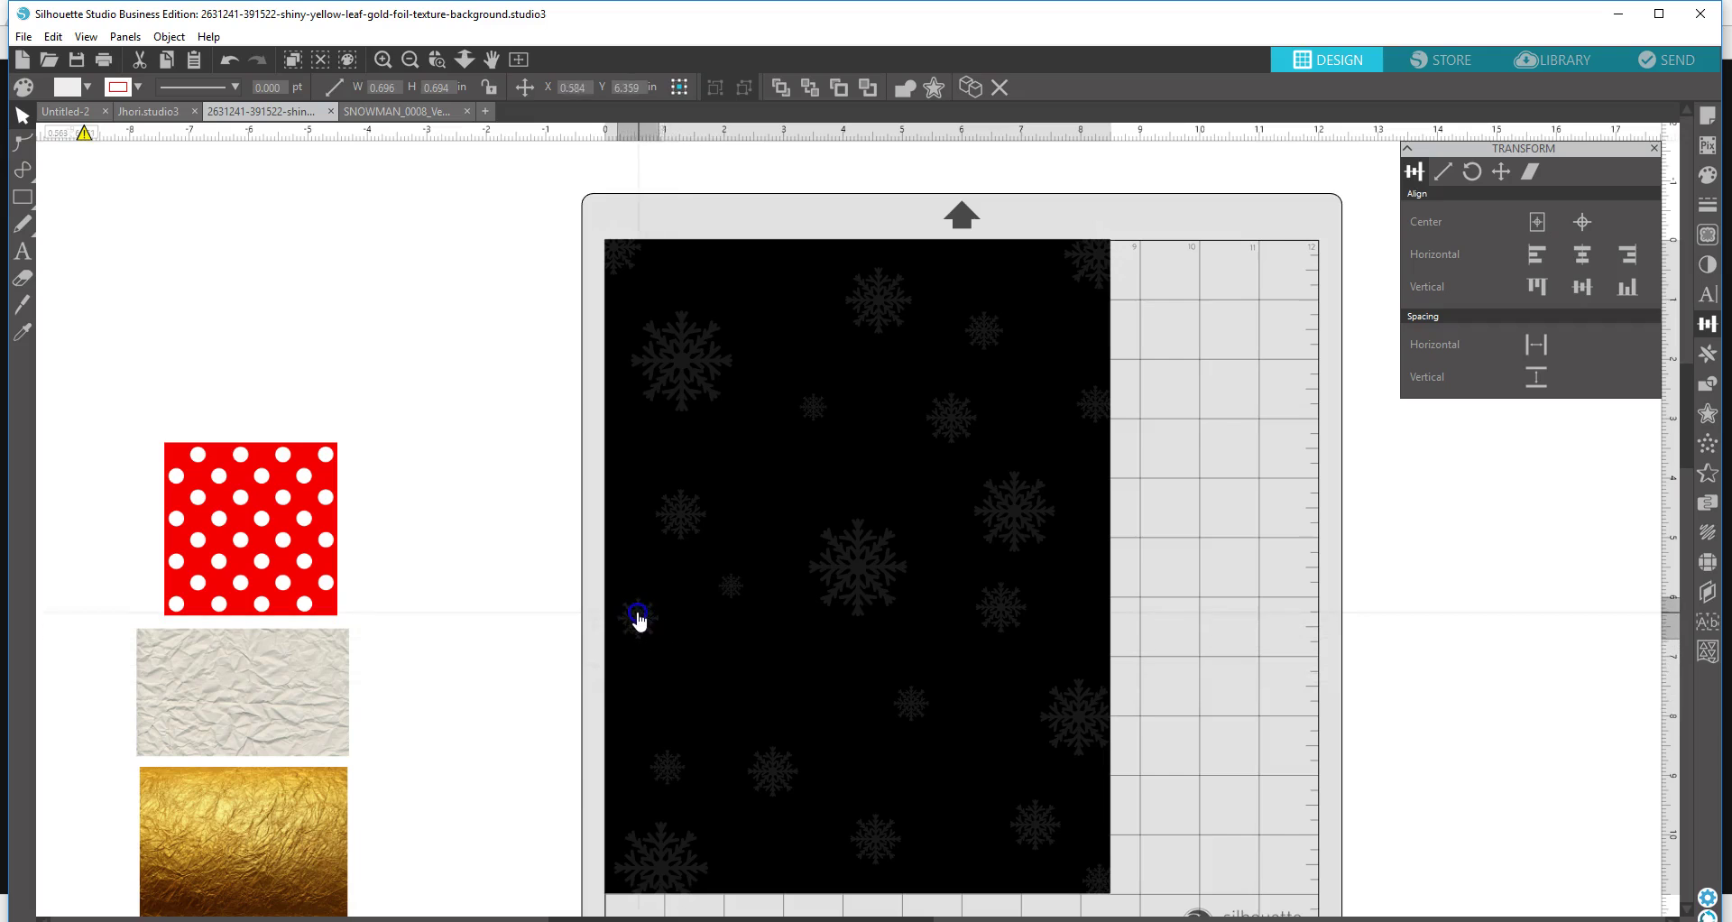
- Duplicate the 0.59 in lower-left snowflake, overhang the rectangle's left edge with one, enlarged to about 1.03 in wide, and move the other up
left_click(644, 681)
left_click(667, 766)
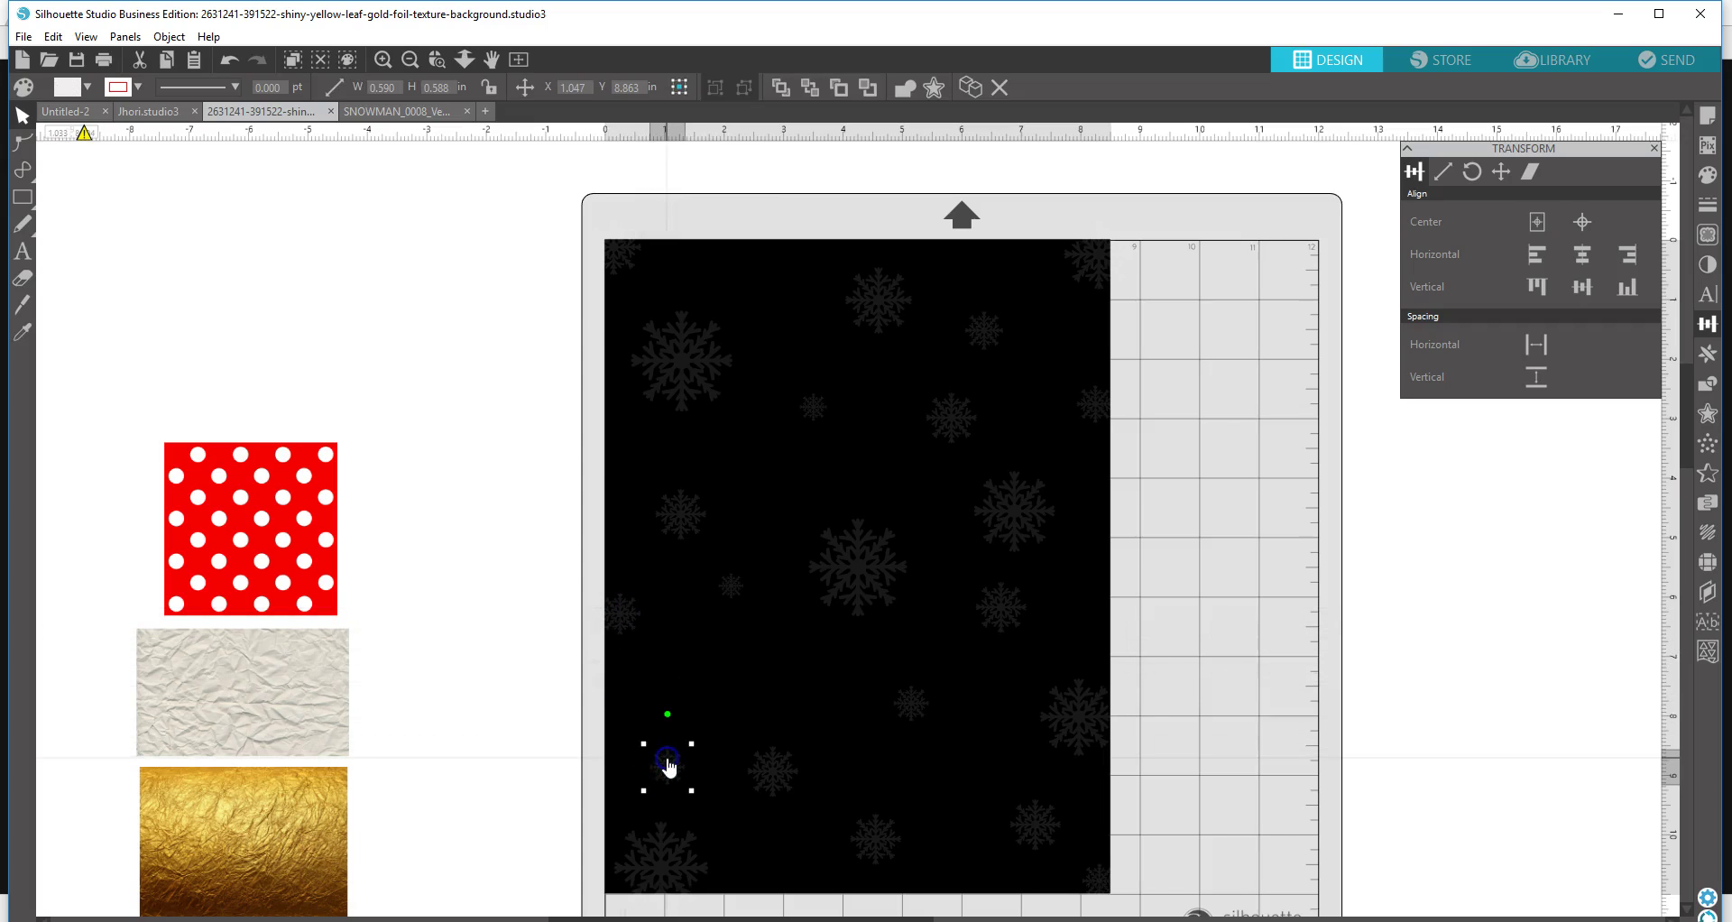
right_click(668, 766)
left_click(736, 399)
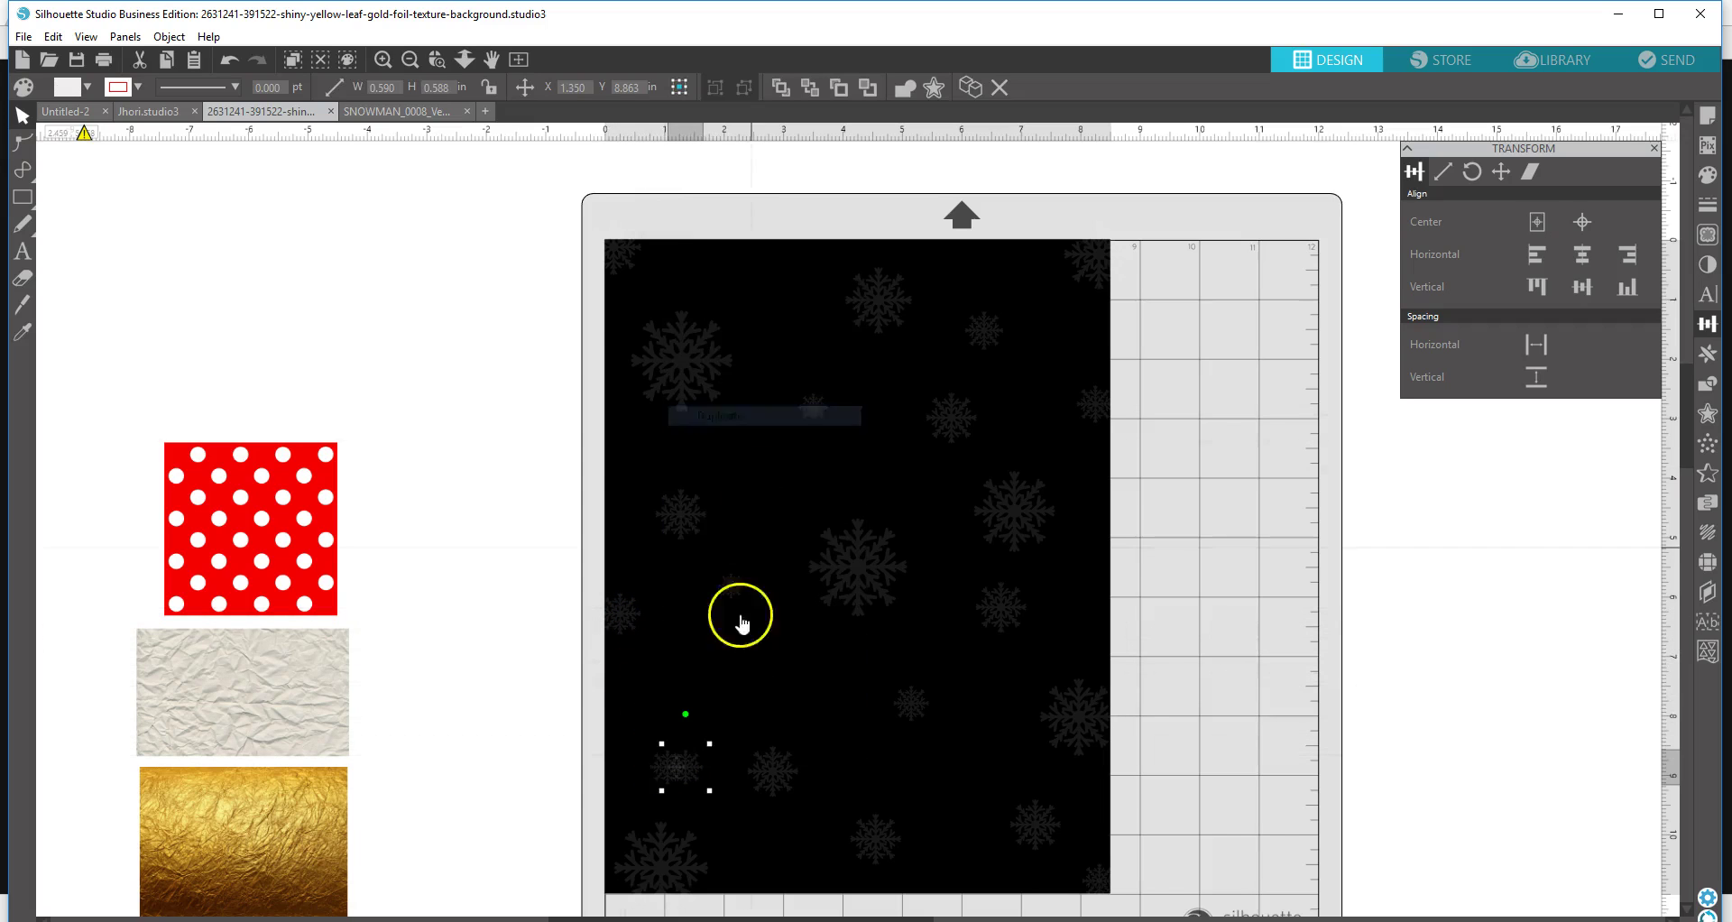
left_click_drag(690, 781, 611, 781)
left_click(663, 773)
left_click(607, 777)
left_click(612, 778)
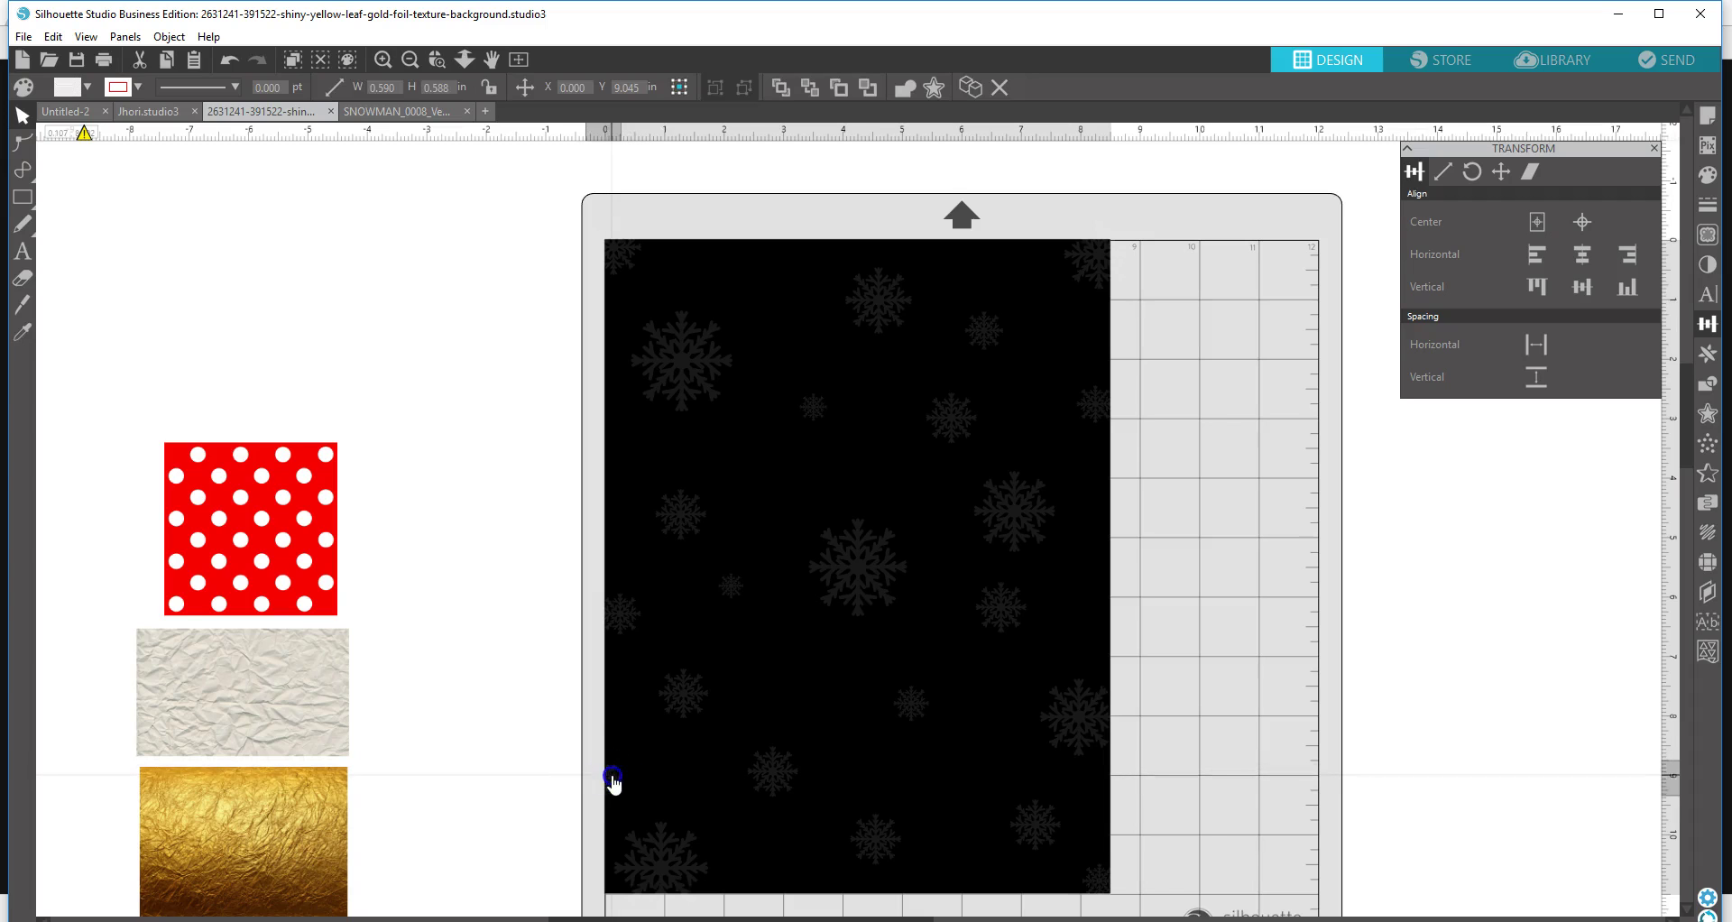
left_click_drag(645, 743, 619, 782)
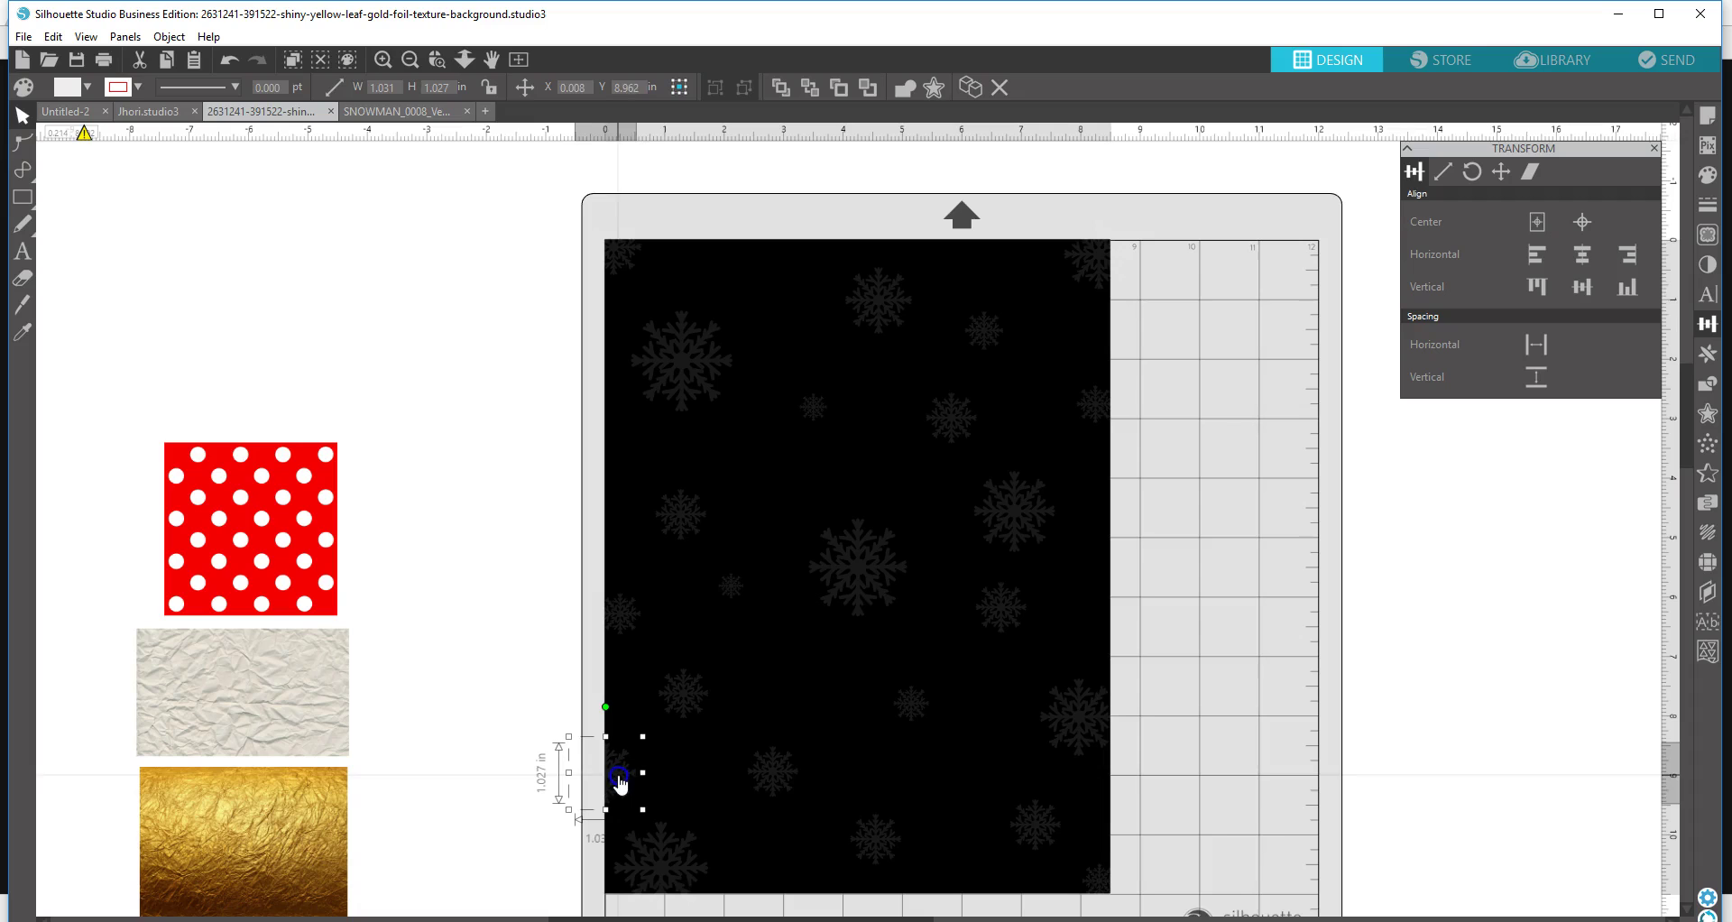
- Duplicate the 0.86 in lower-left snowflake, enlarge the copy below and left of the centered snowflake, and shift the original down
left_click(794, 776)
right_click(794, 774)
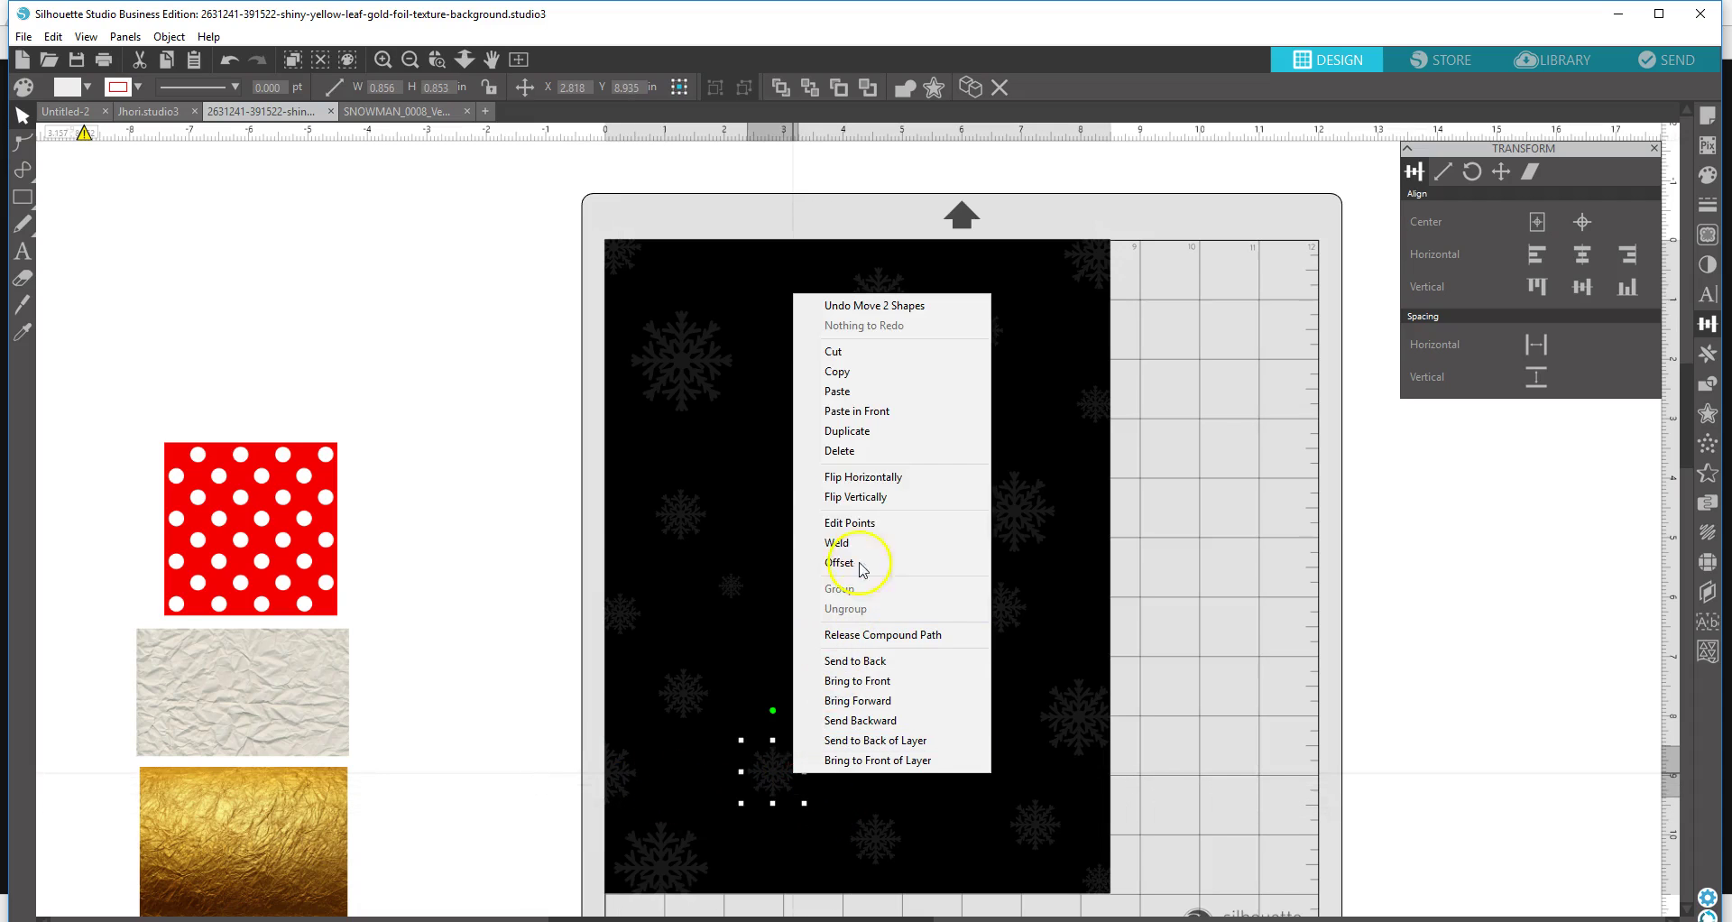
left_click(866, 431)
left_click_drag(778, 781, 821, 694)
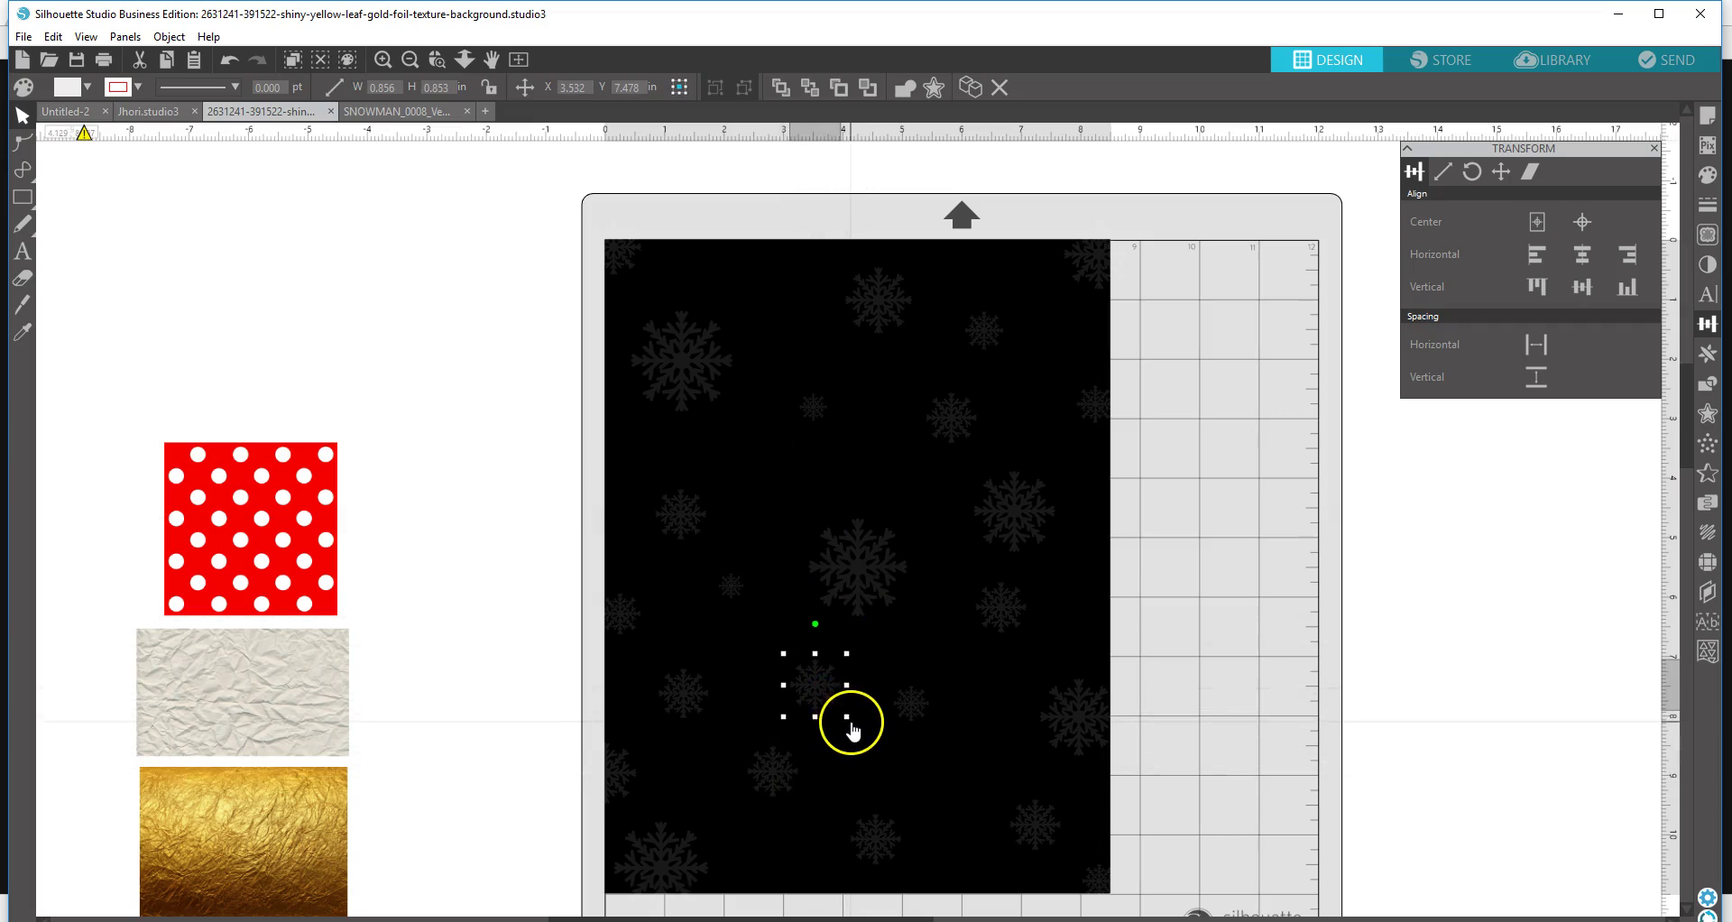
left_click_drag(846, 717, 859, 731)
left_click(784, 802)
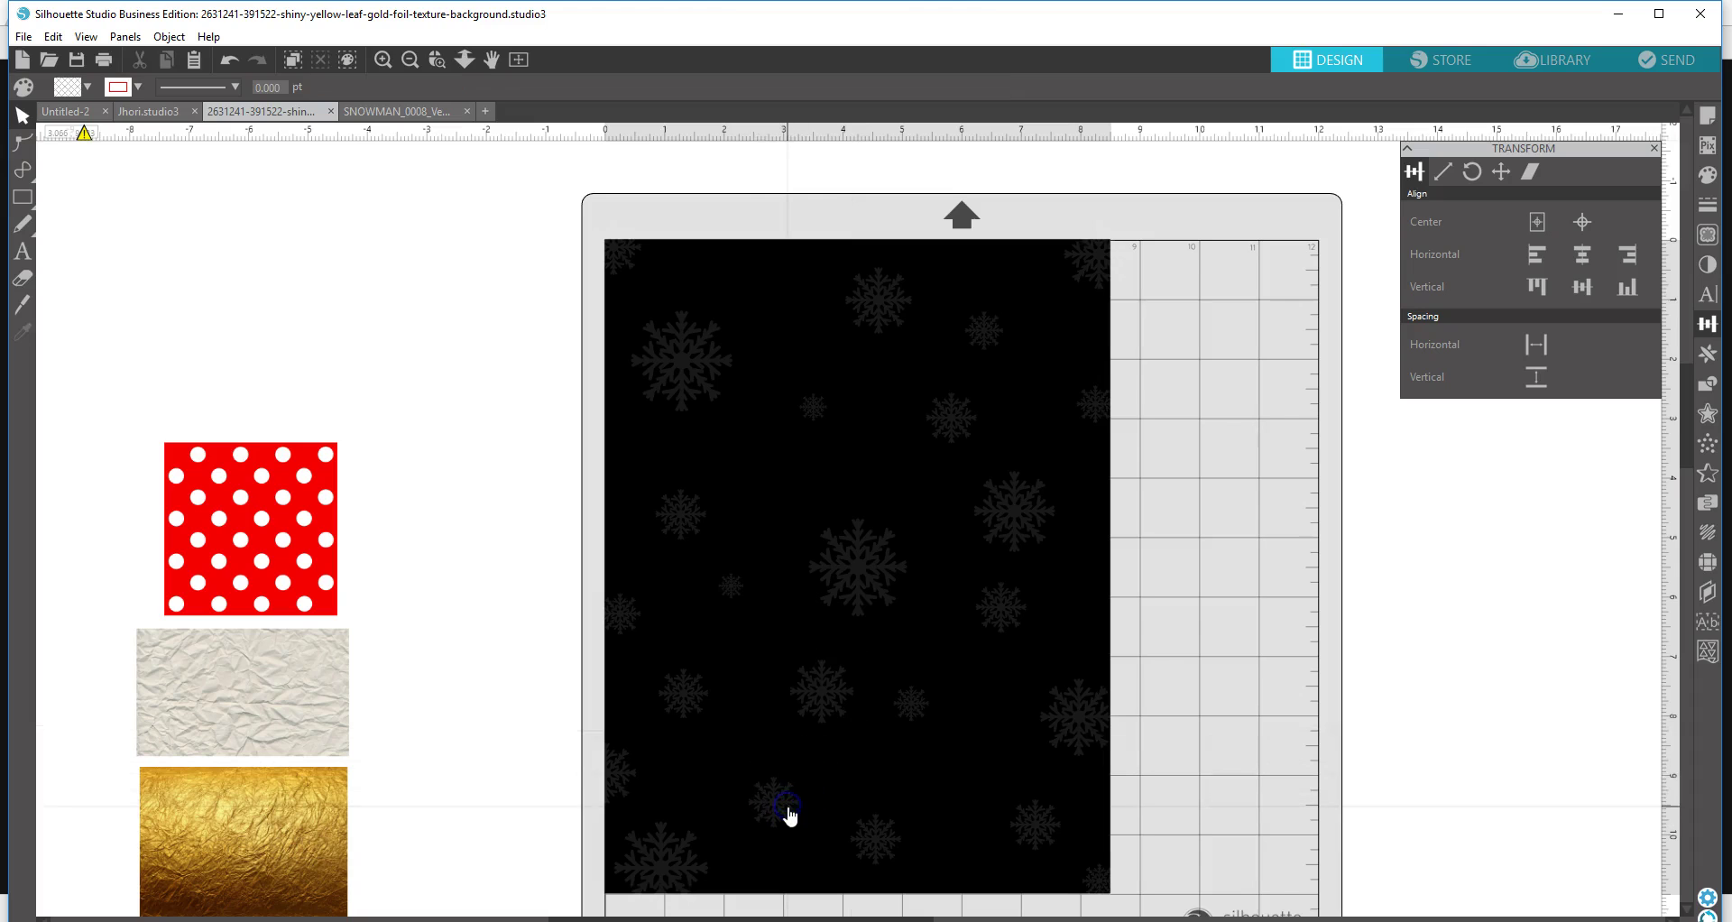
left_click_drag(821, 690, 813, 679)
left_click(688, 699)
left_click_drag(688, 706, 700, 729)
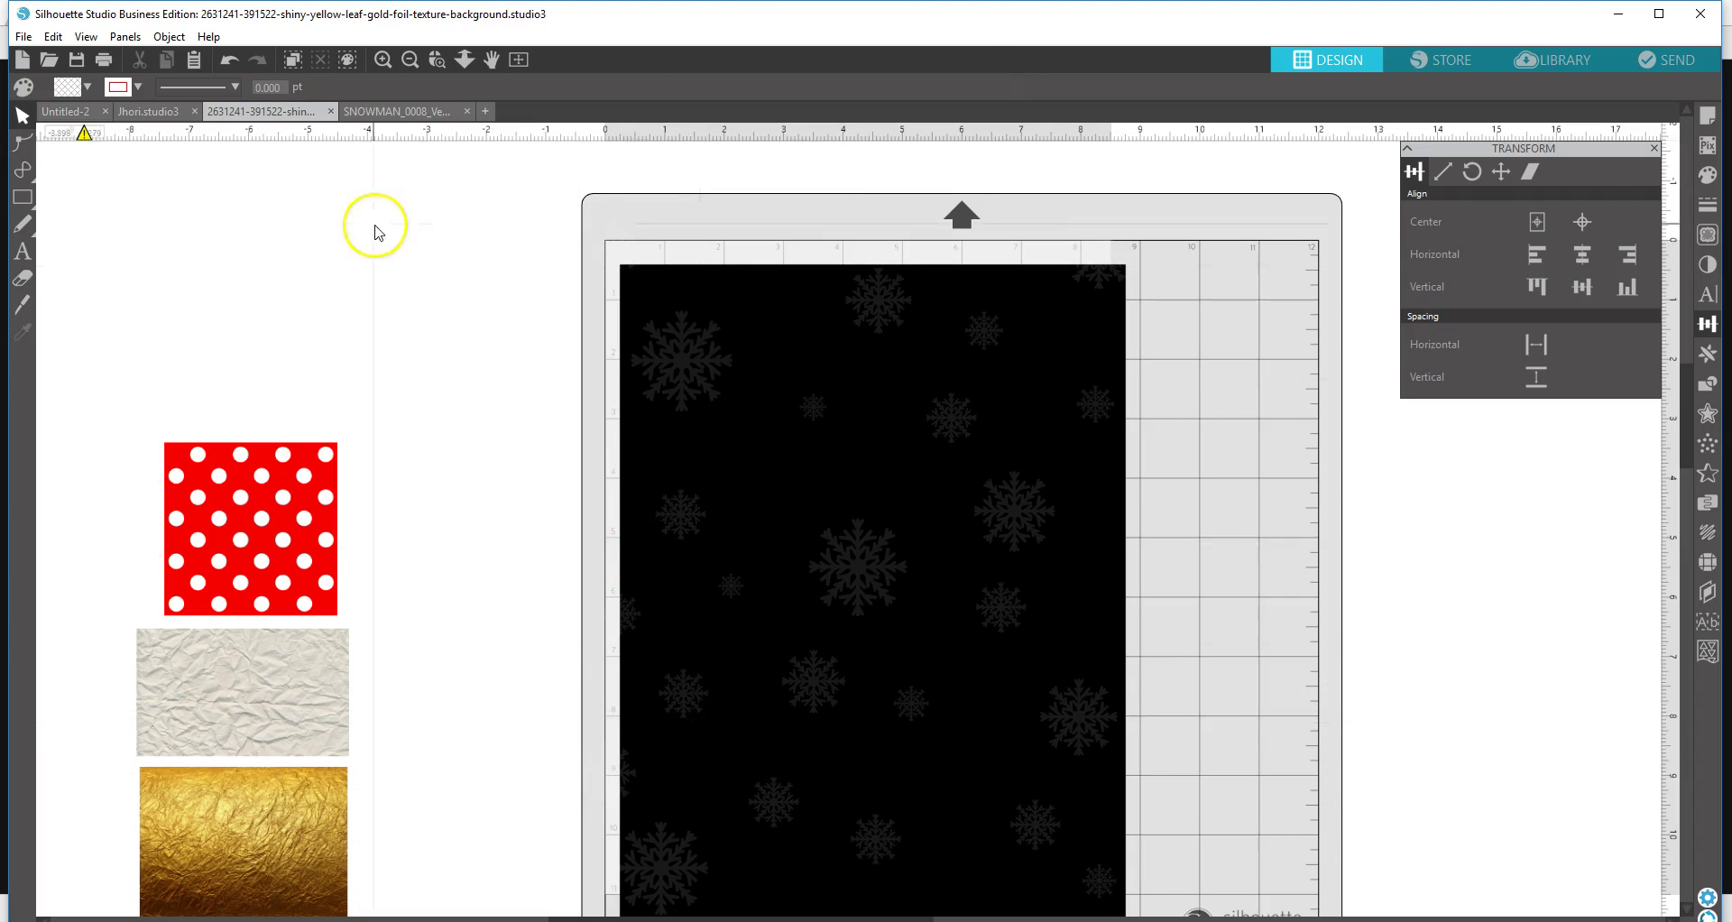
left_click(230, 60)
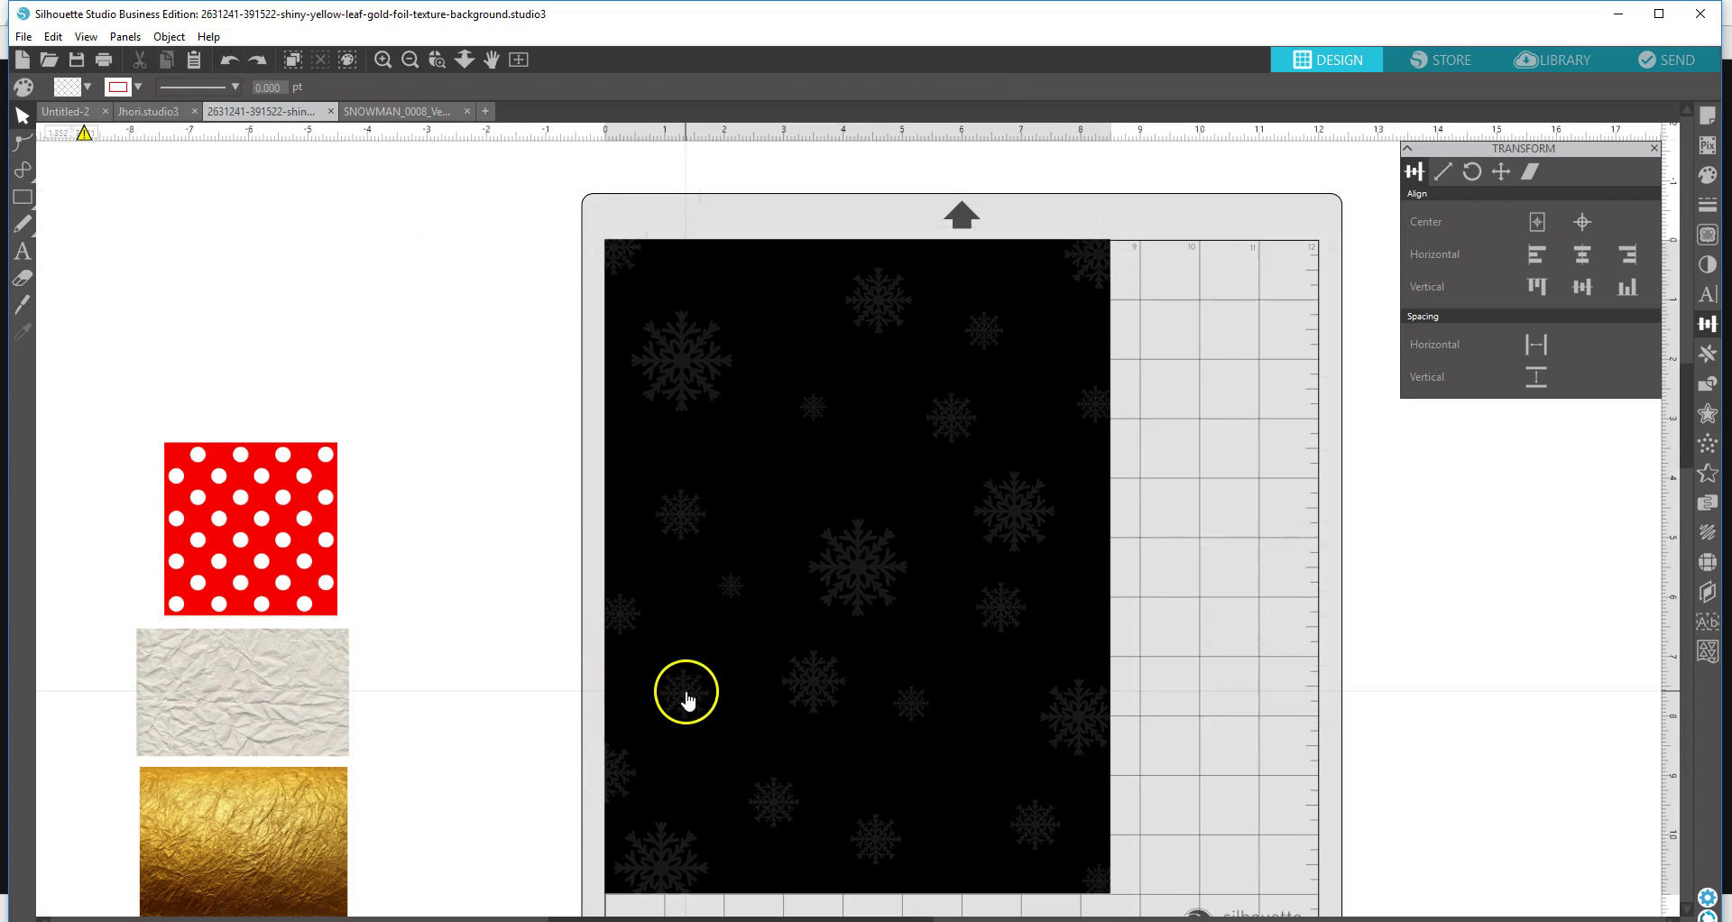
- Space out the lower snowflakes and duplicate the 0.86 in bottom-middle one to overhang the rectangle's bottom edge at about 1.28 in wide
left_click_drag(685, 699, 698, 727)
left_click_drag(763, 792, 896, 783)
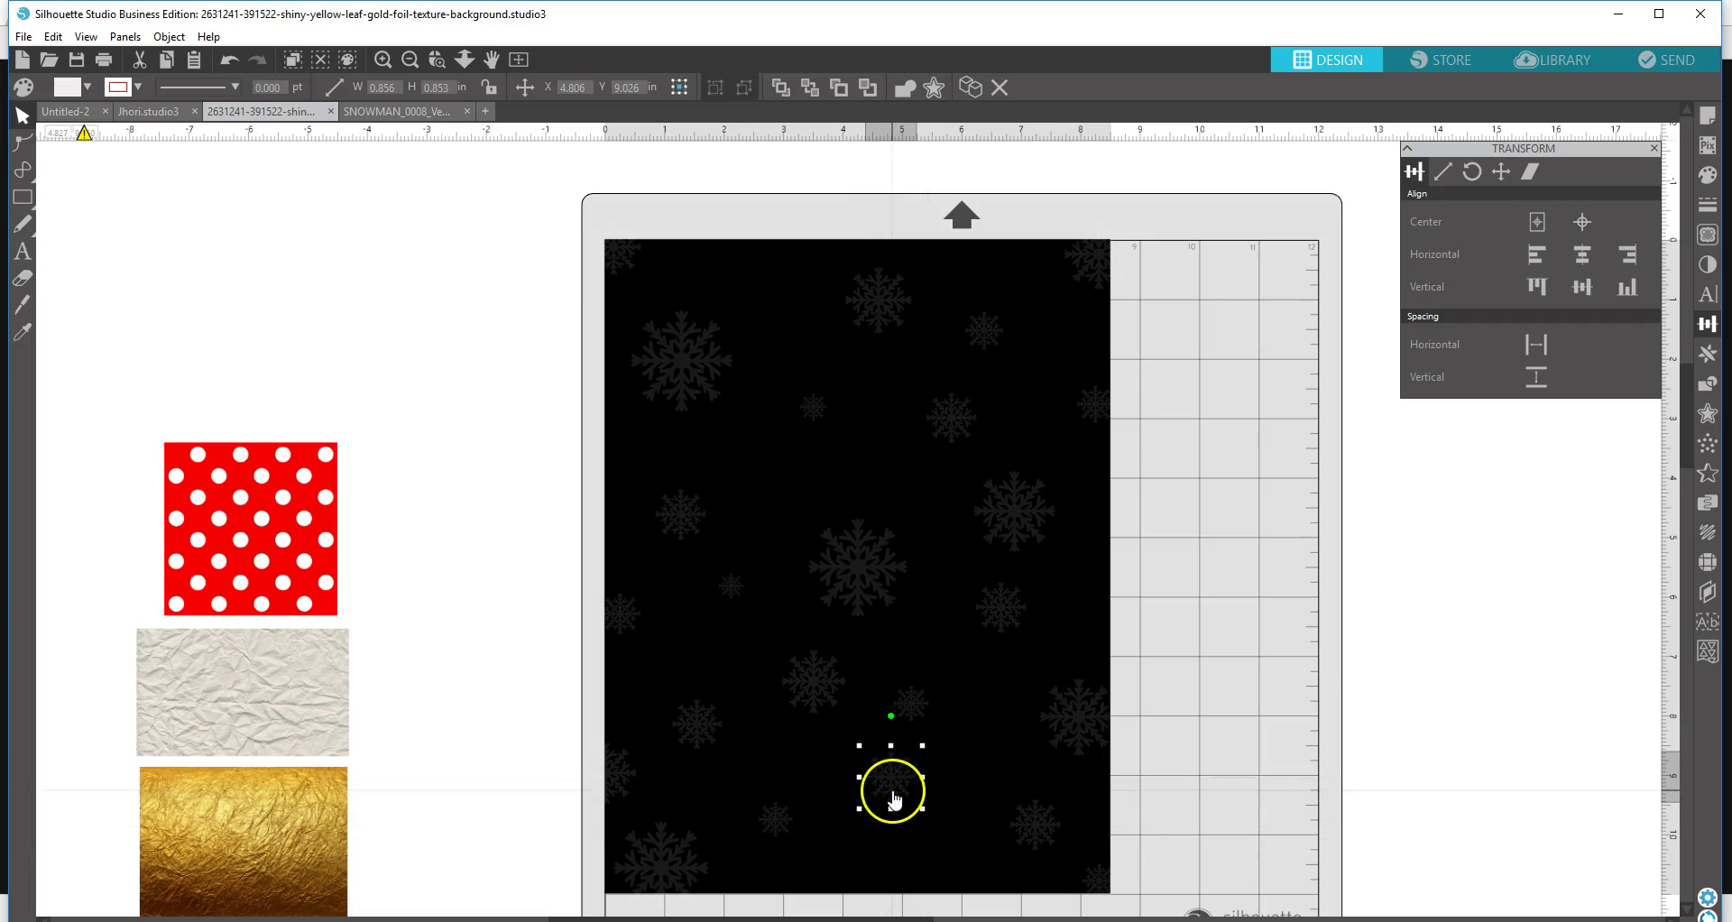
right_click(893, 795)
left_click(943, 453)
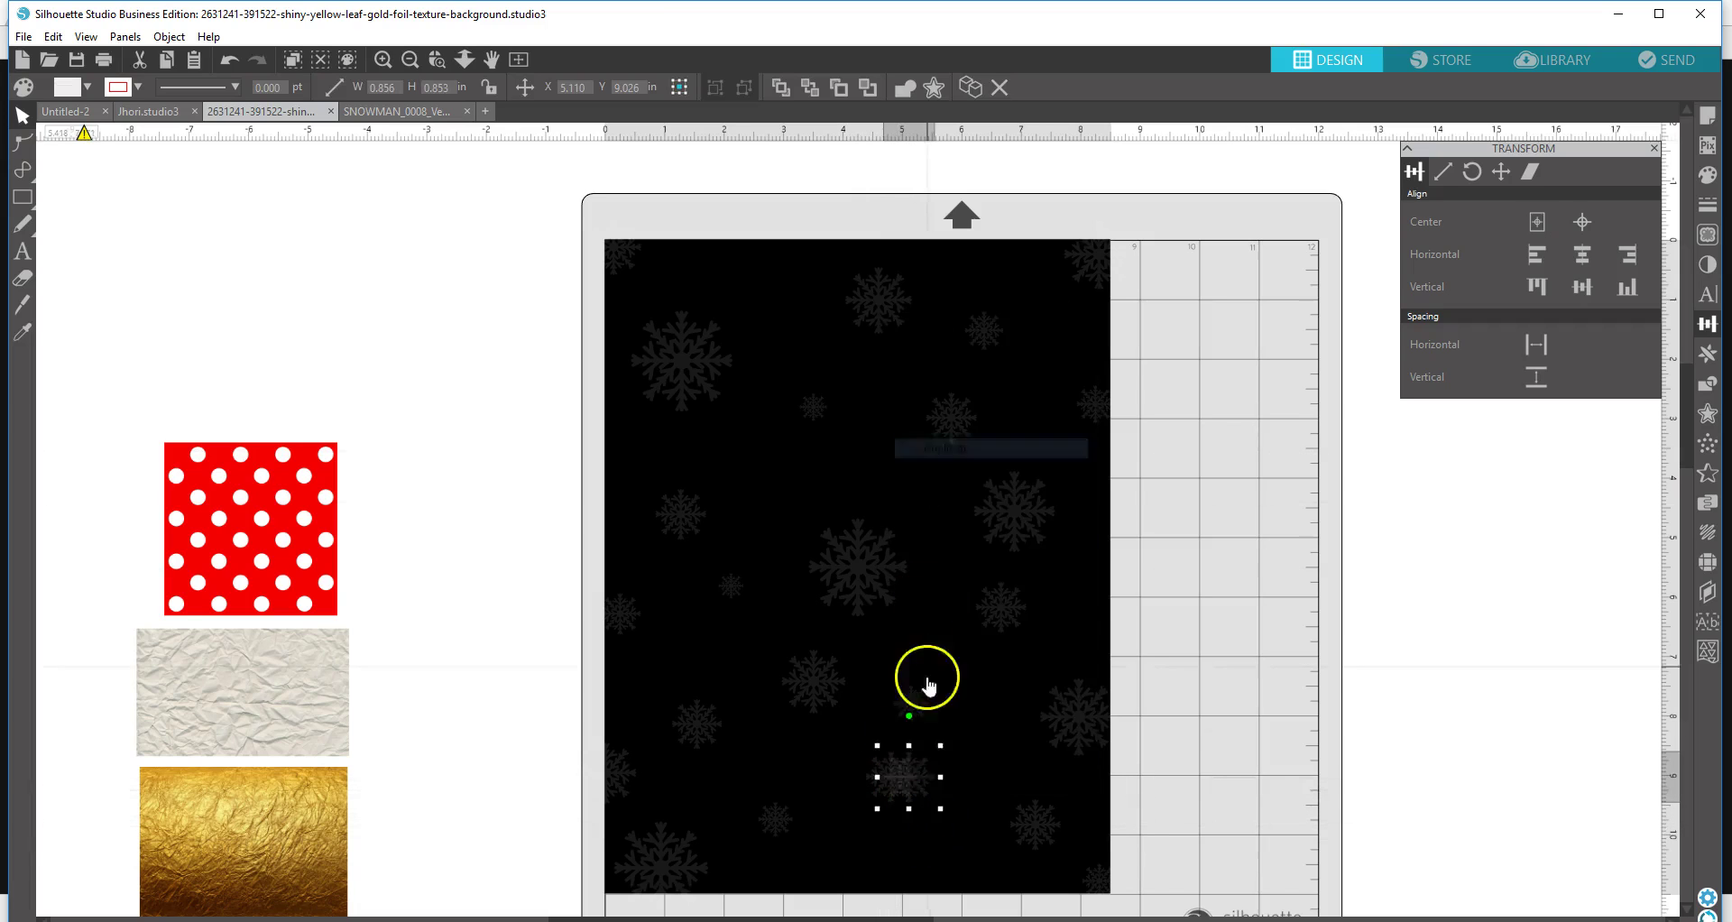
left_click_drag(905, 792, 891, 893)
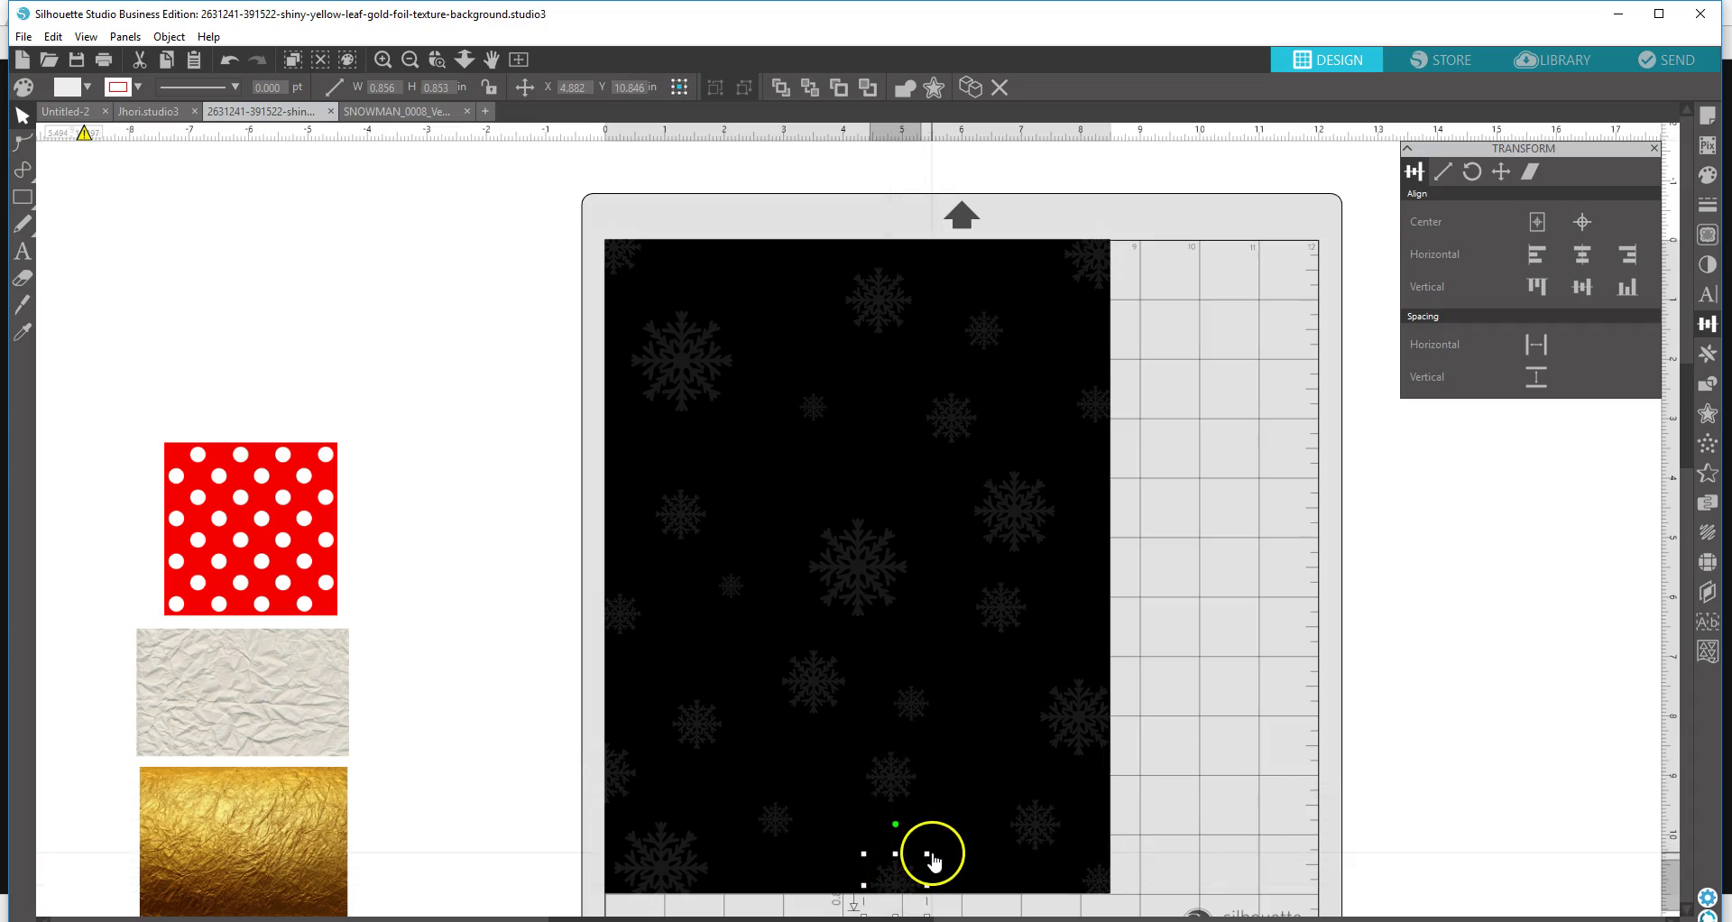
left_click_drag(863, 853, 838, 816)
left_click(792, 832)
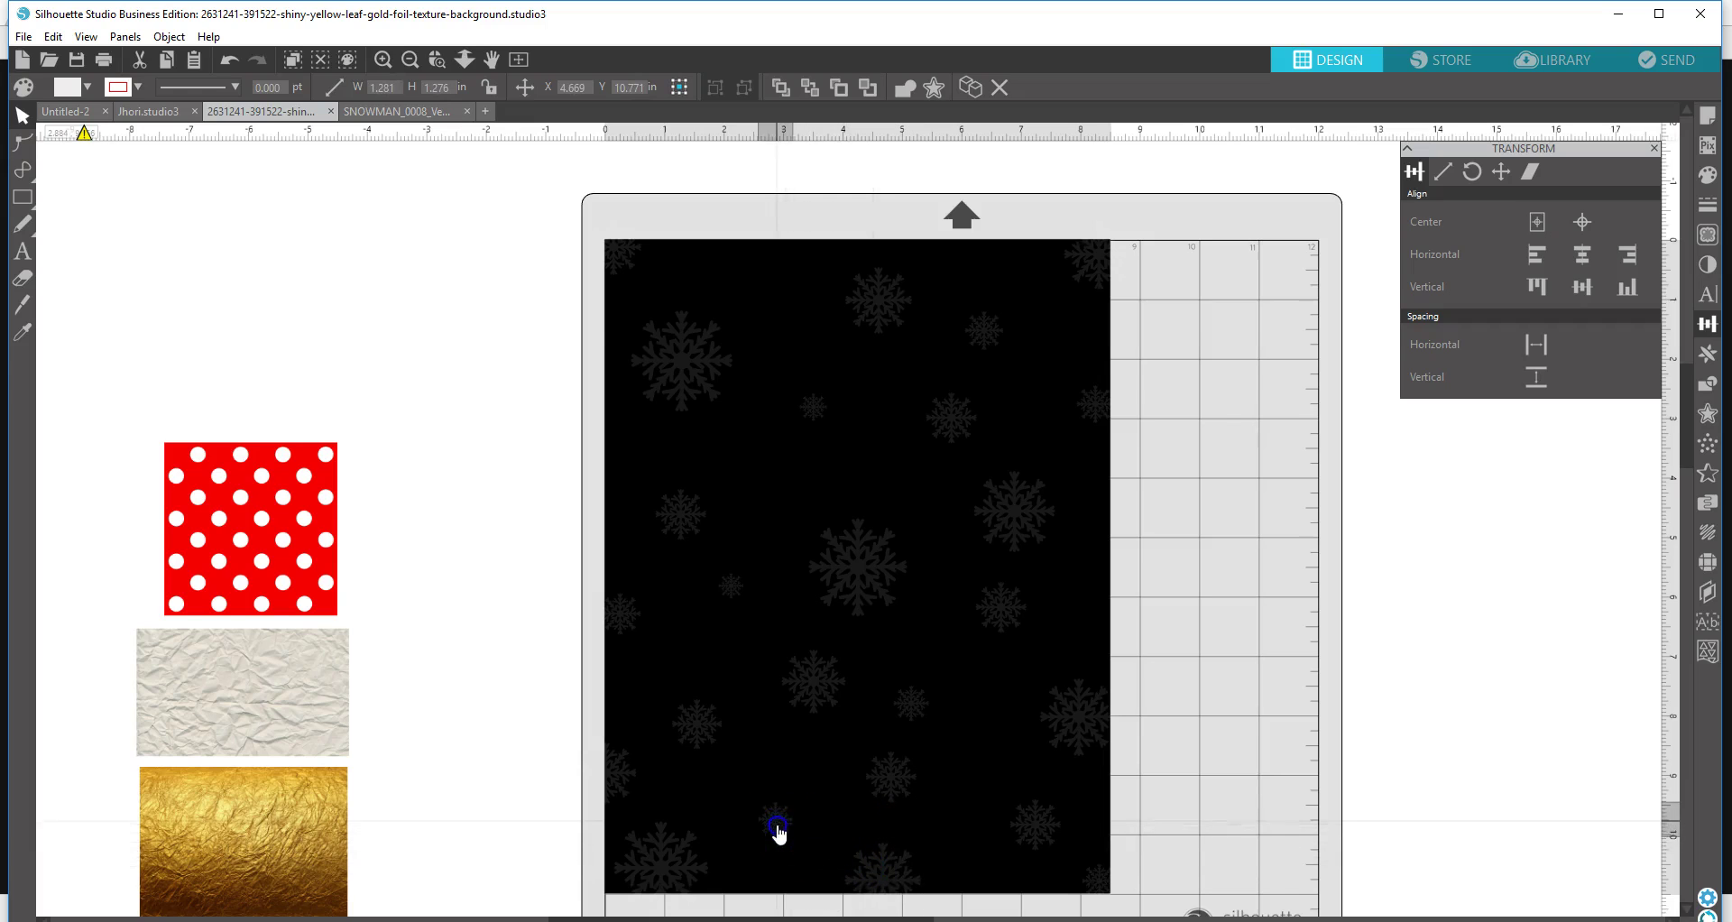
- Duplicate the 1.12 in top-middle snowflake and place a copy about 0.95 in wide over the rectangle's top edge, to its left
mouse_move(834, 437)
left_mouse_down()
mouse_move(836, 356)
mouse_move(863, 317)
left_mouse_up()
left_click(864, 316)
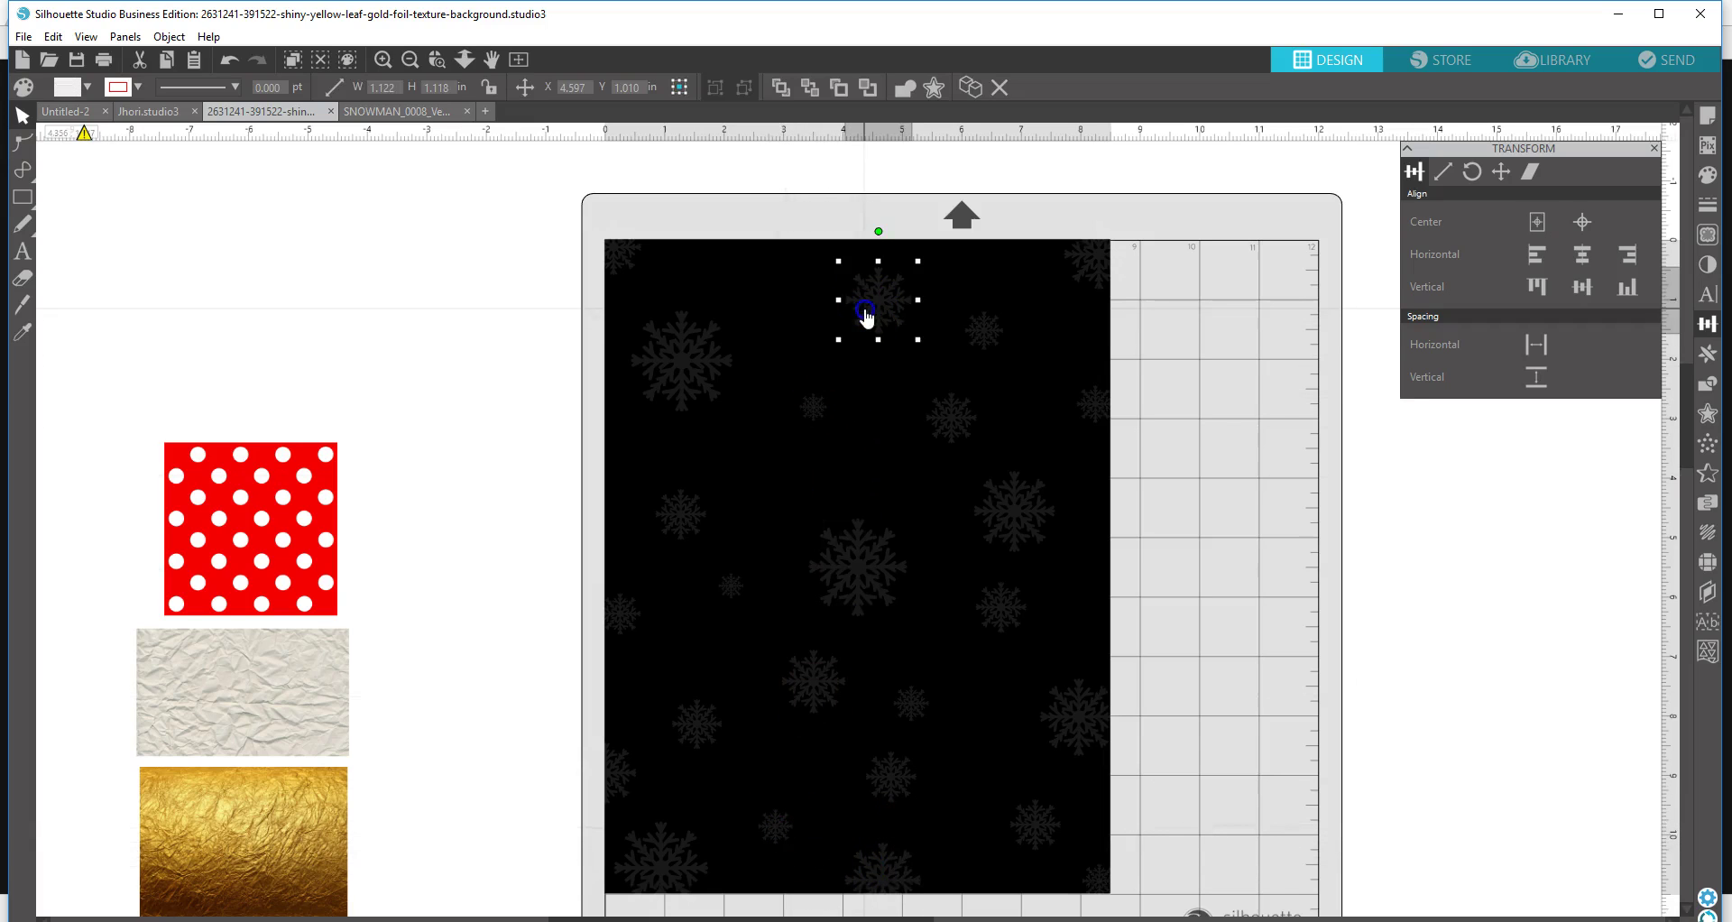
right_click(864, 314)
left_click(893, 444)
left_click(901, 307)
left_click_drag(901, 307, 785, 269)
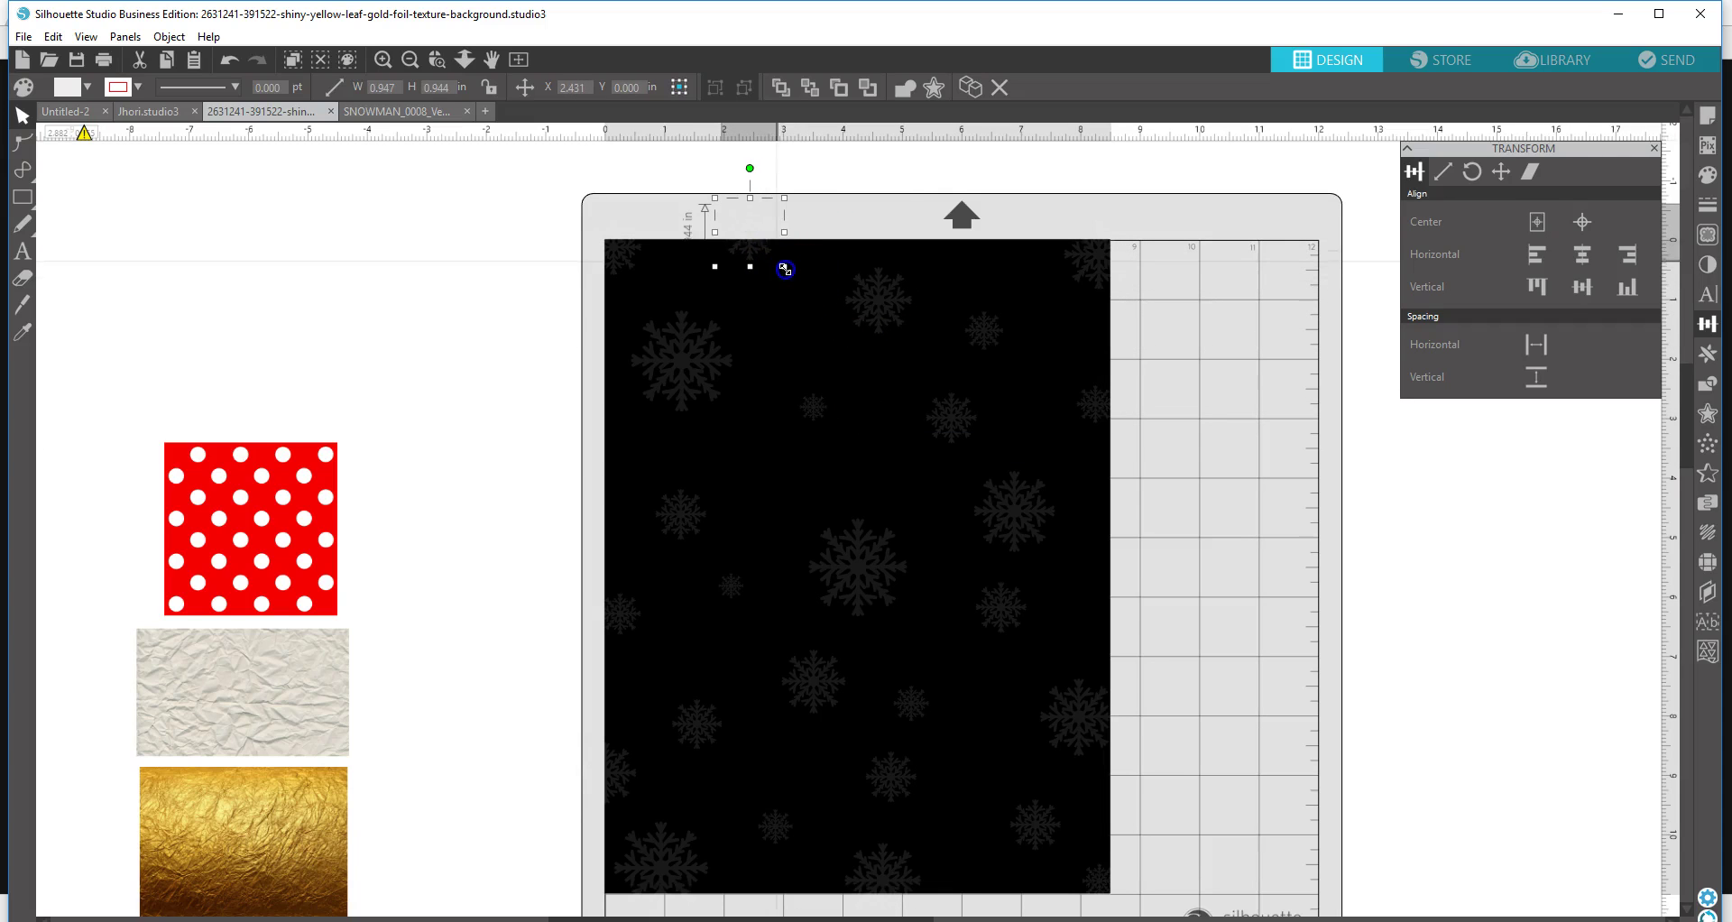
- Duplicate the top-middle snowflake over the top edge to its right, in a smaller size, and nudge the surrounding snowflakes to even the spacing
left_click(873, 294)
right_click(869, 299)
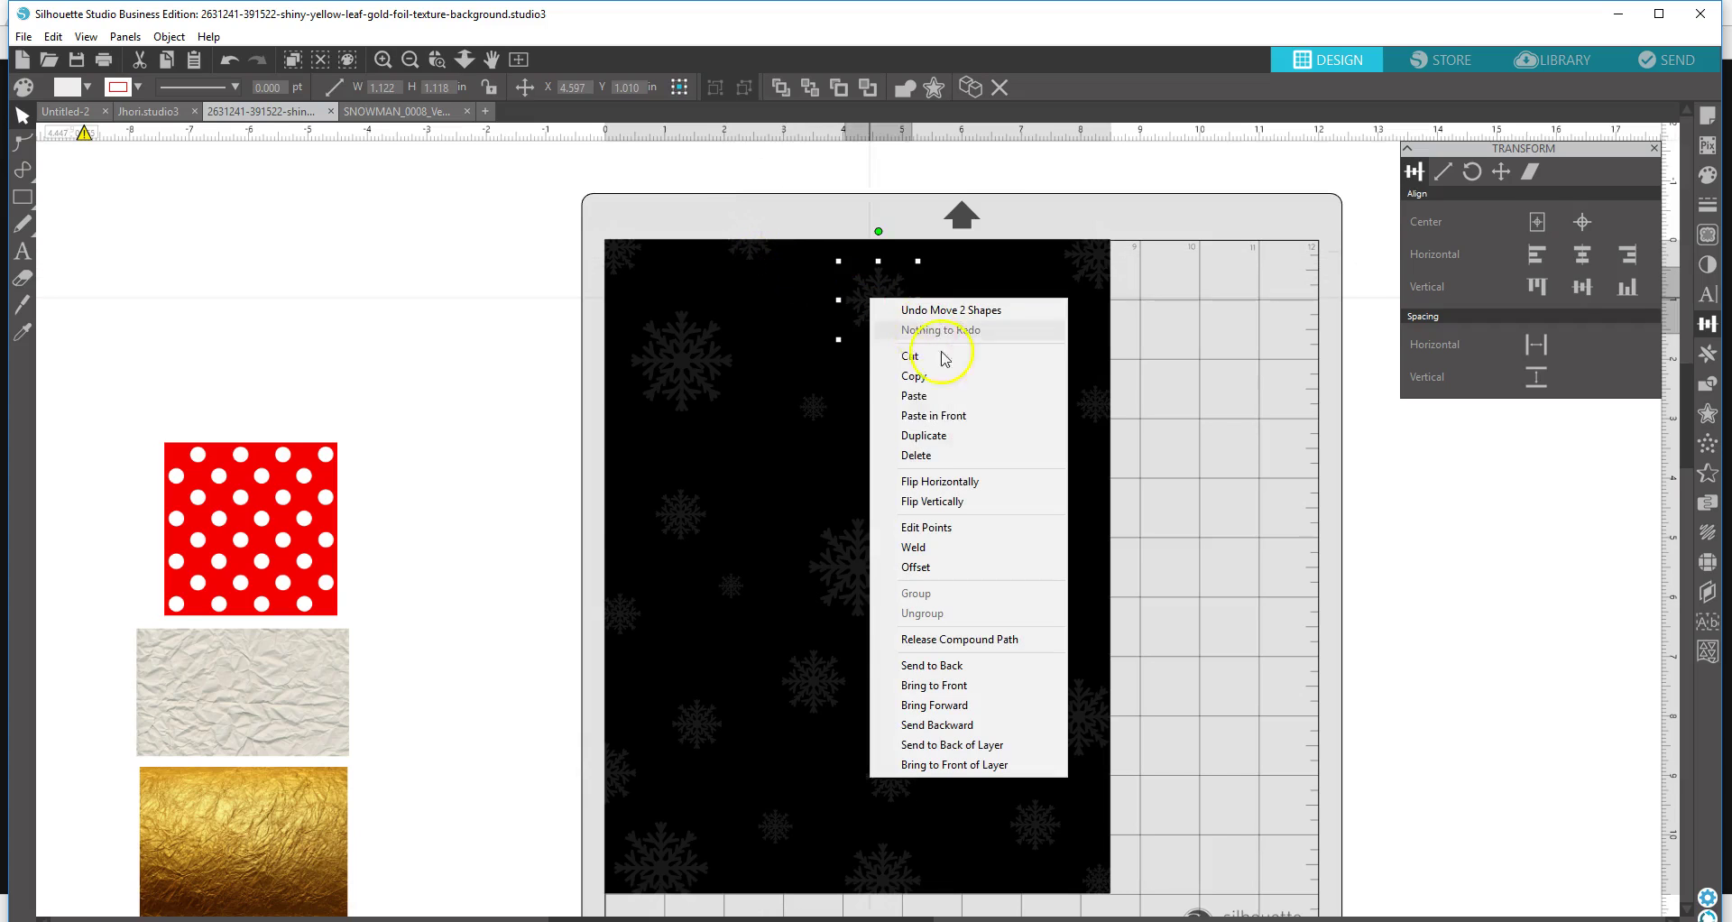
left_click(940, 436)
left_click_drag(909, 343, 854, 309)
left_click(918, 283)
left_click_drag(937, 266, 914, 446)
left_click(959, 325)
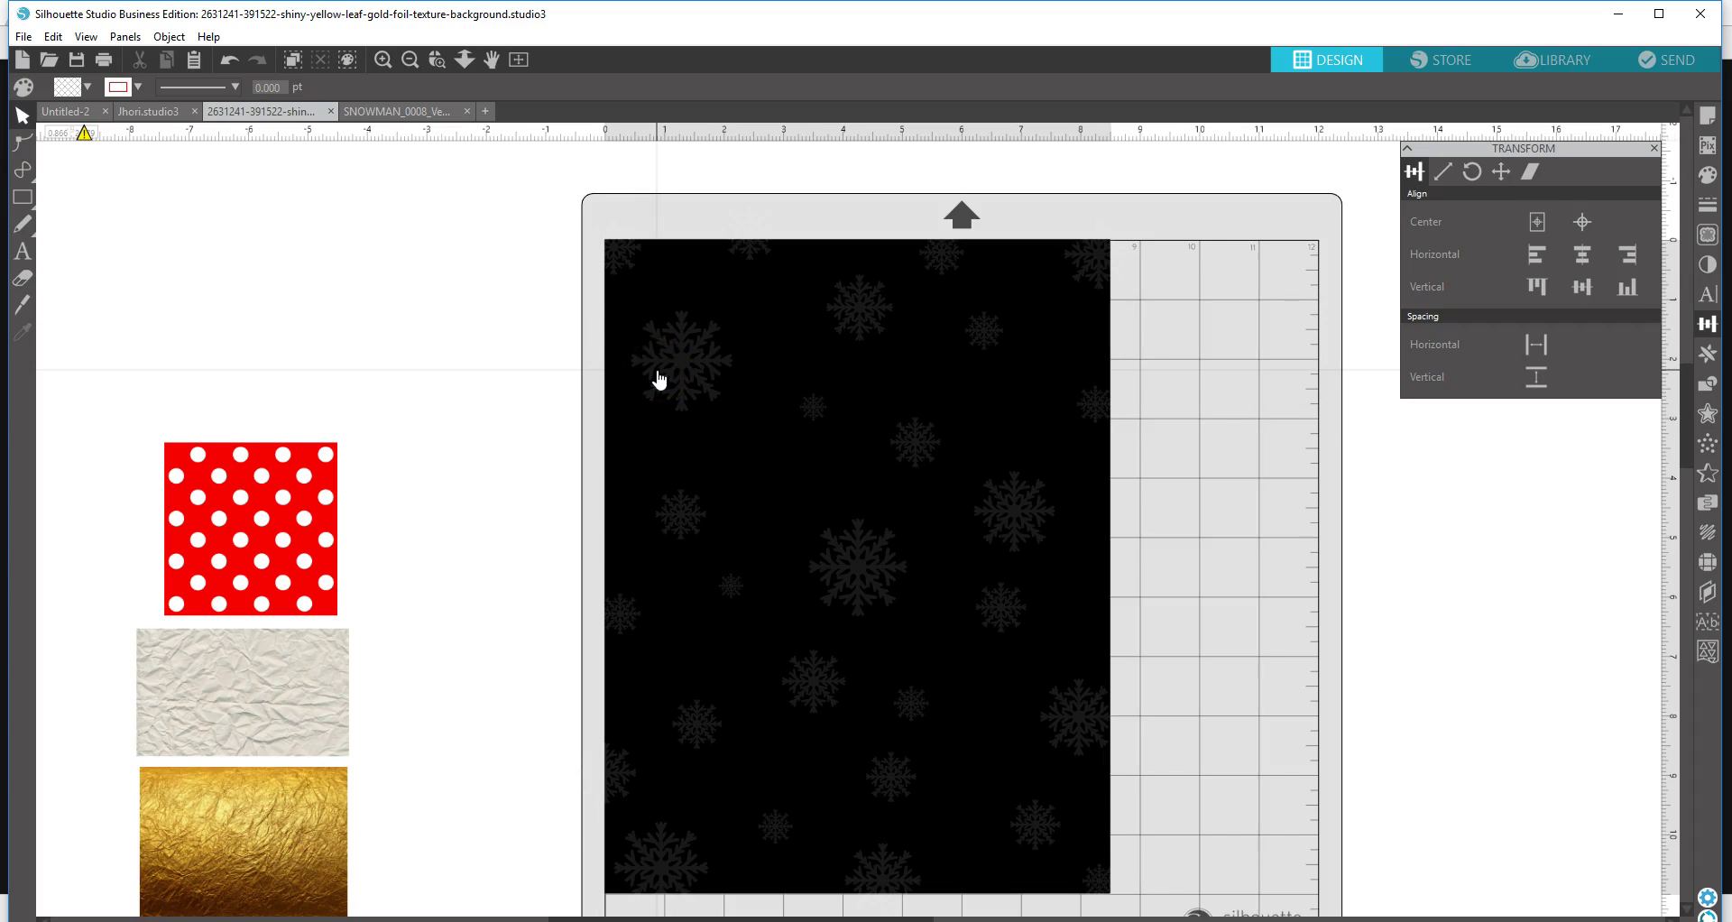
left_click(811, 420)
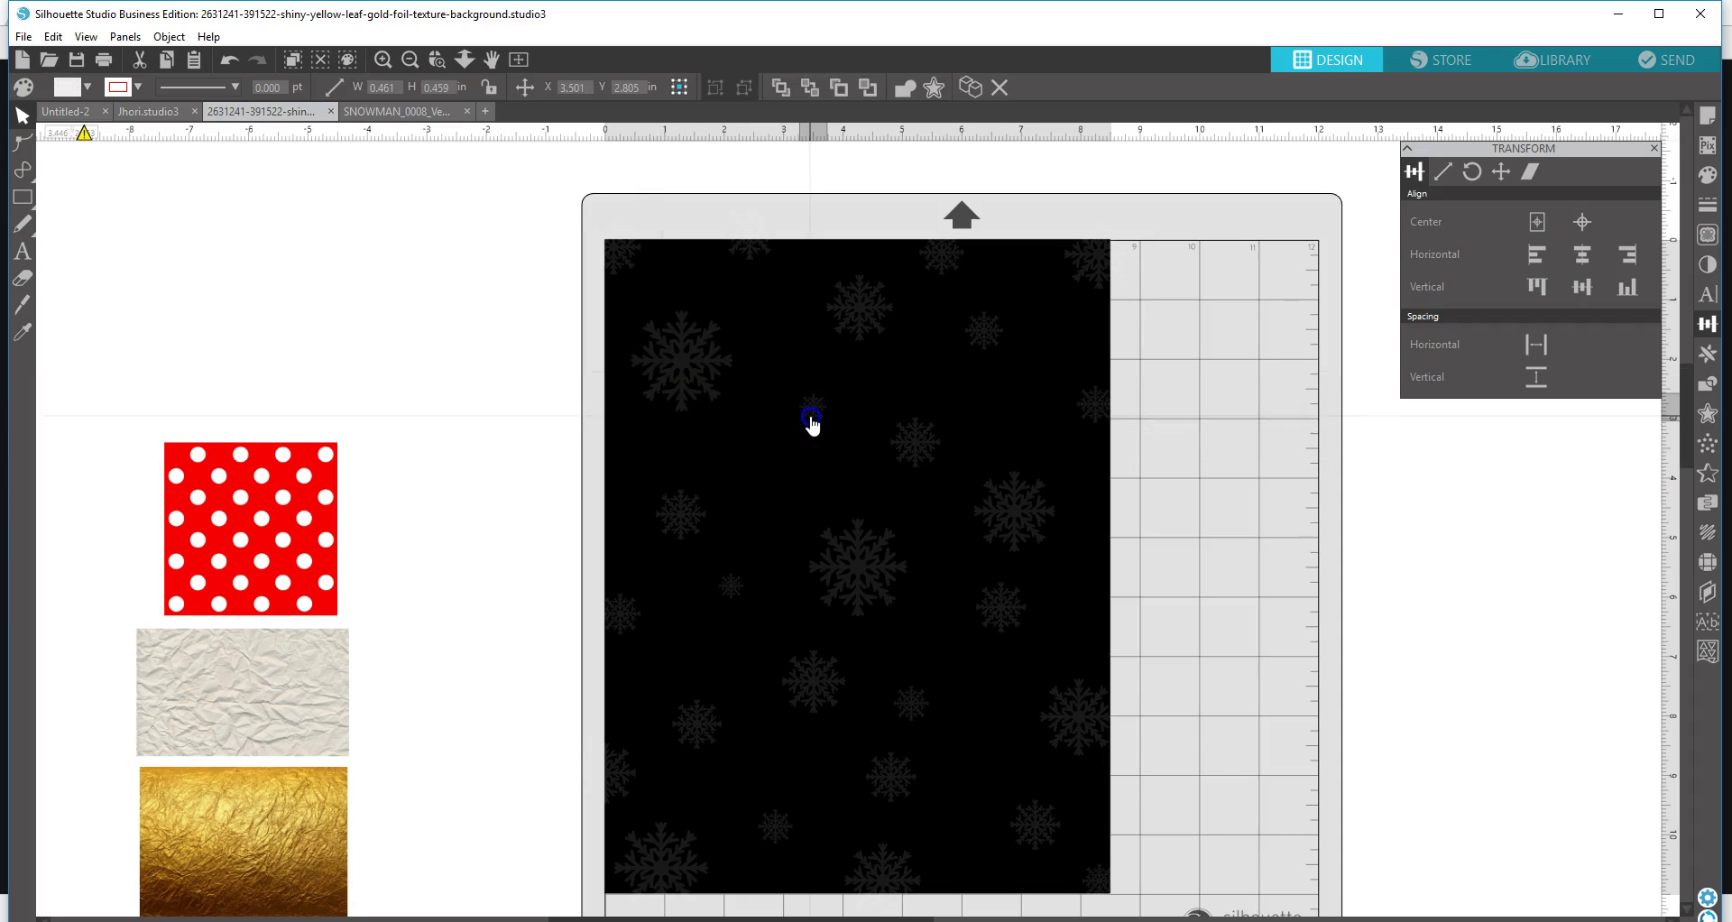
- Fill the black background rectangle with red
left_click(1264, 472)
left_click(991, 428)
right_click(993, 434)
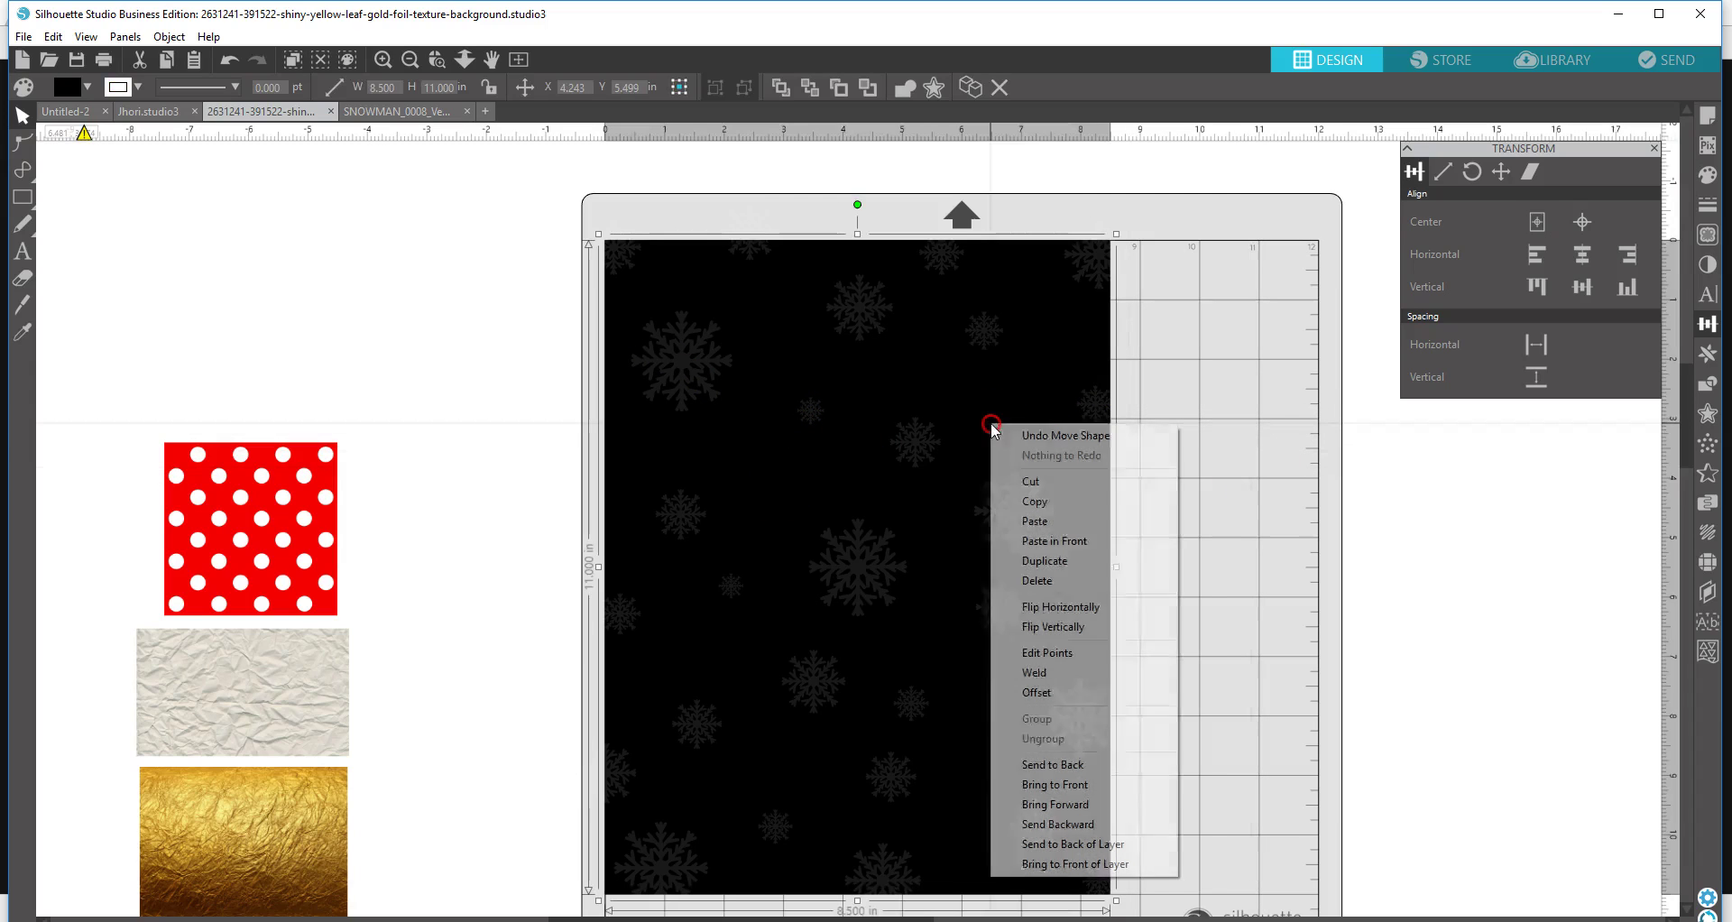
left_click(994, 427)
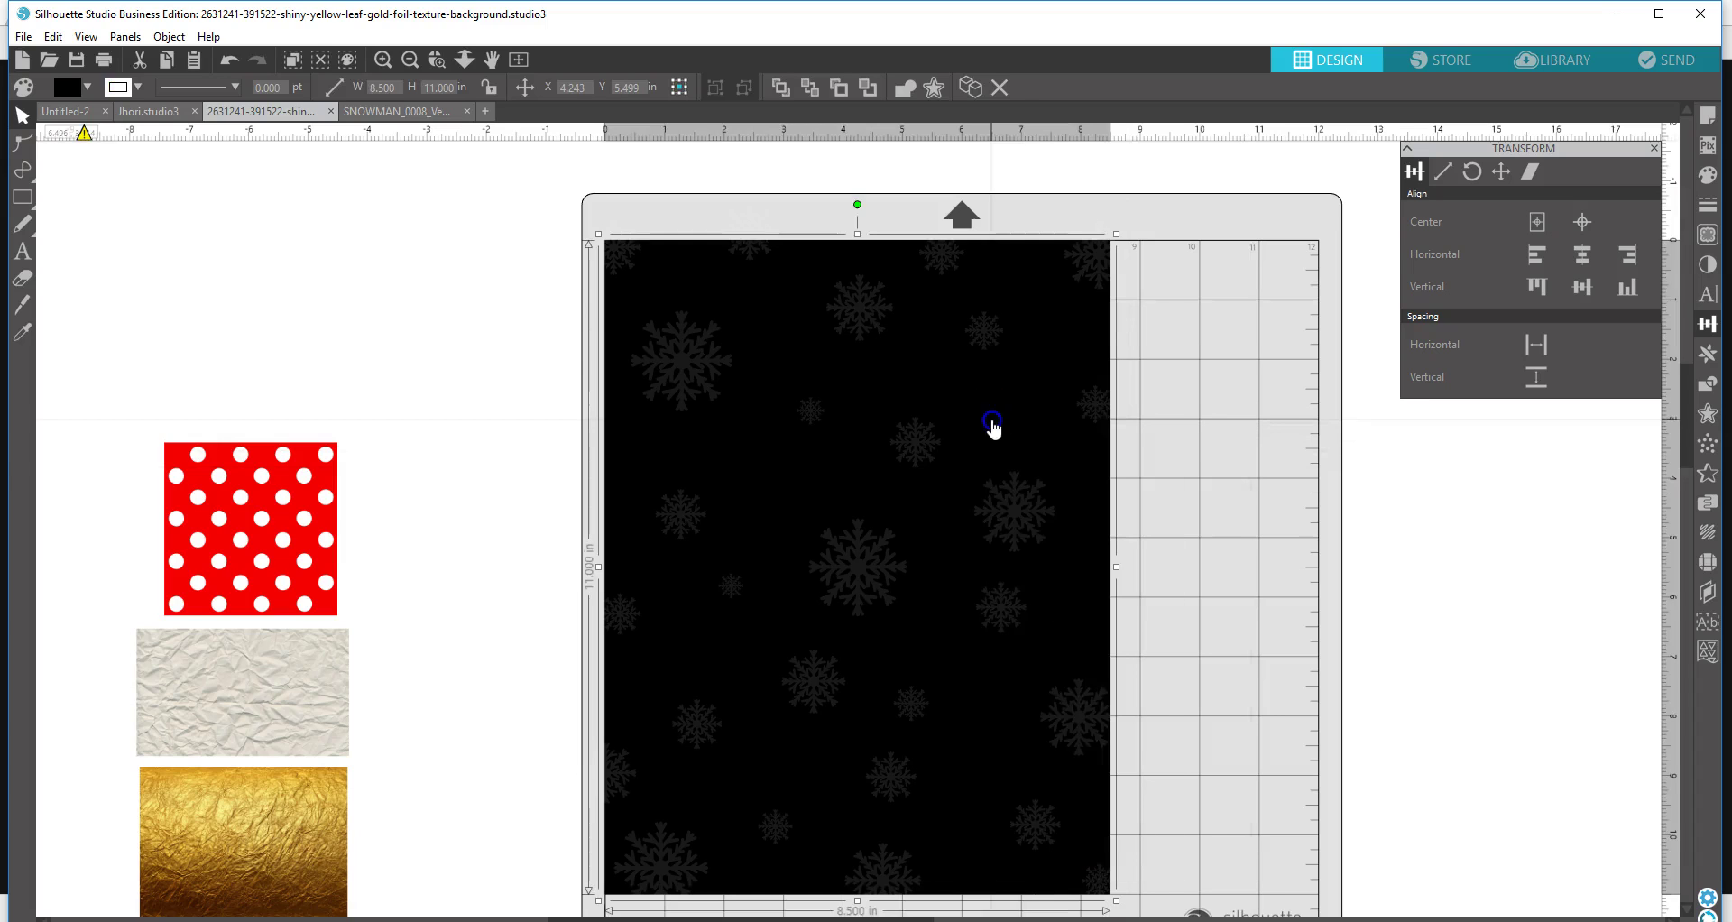
left_click(1709, 174)
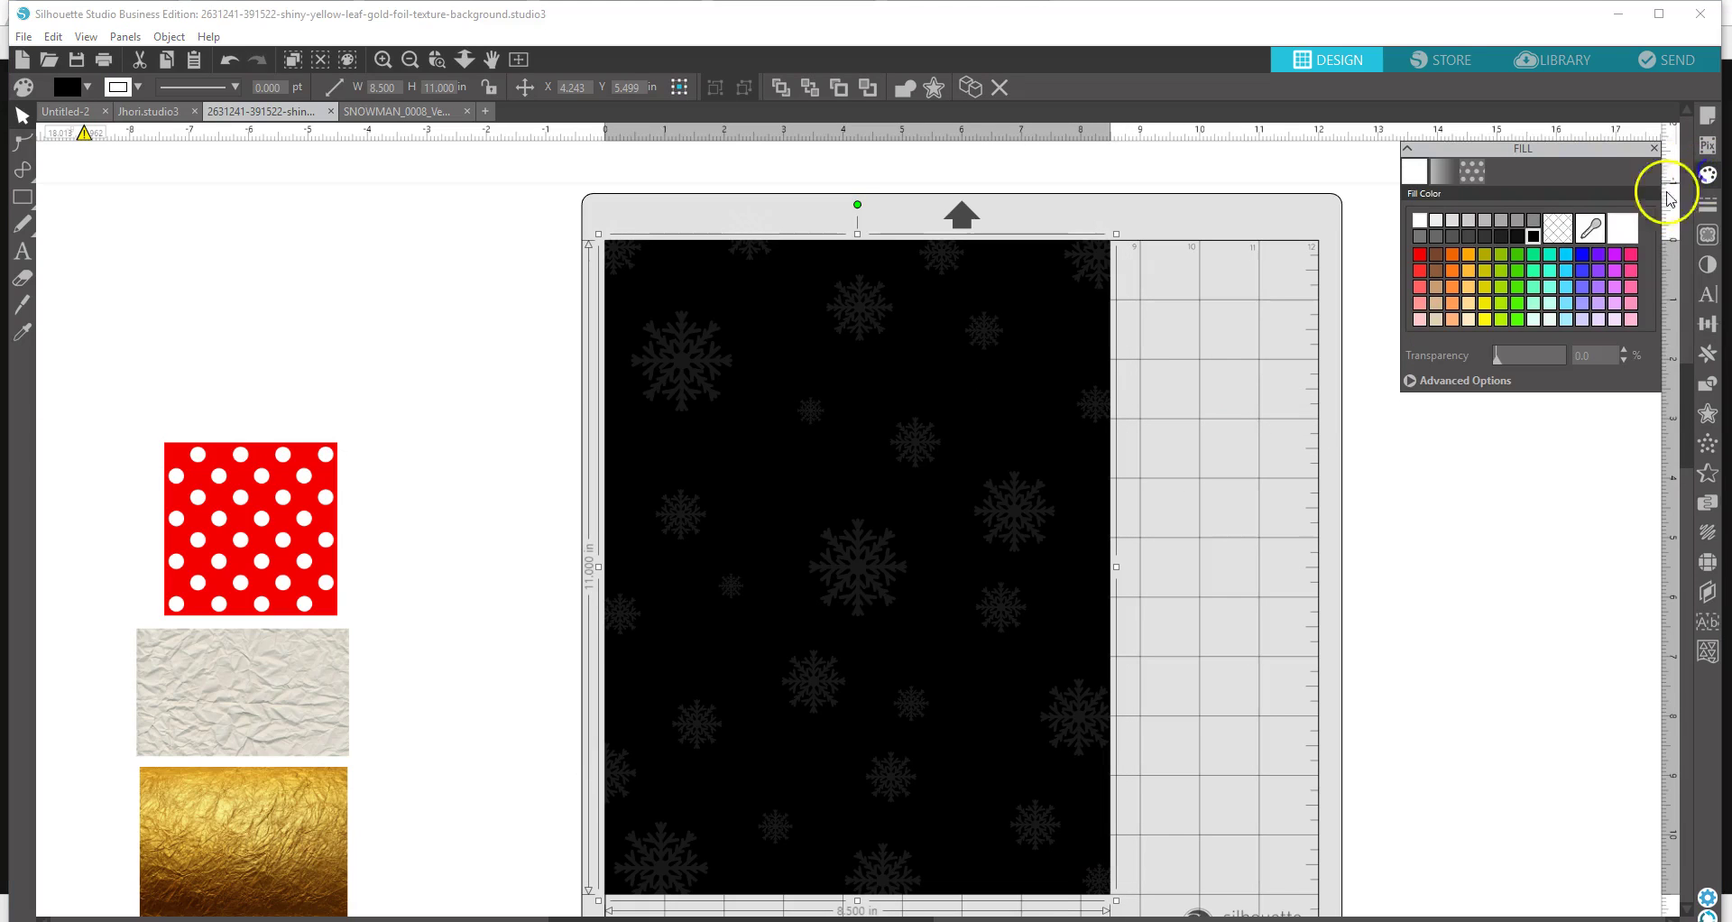
left_click(1419, 254)
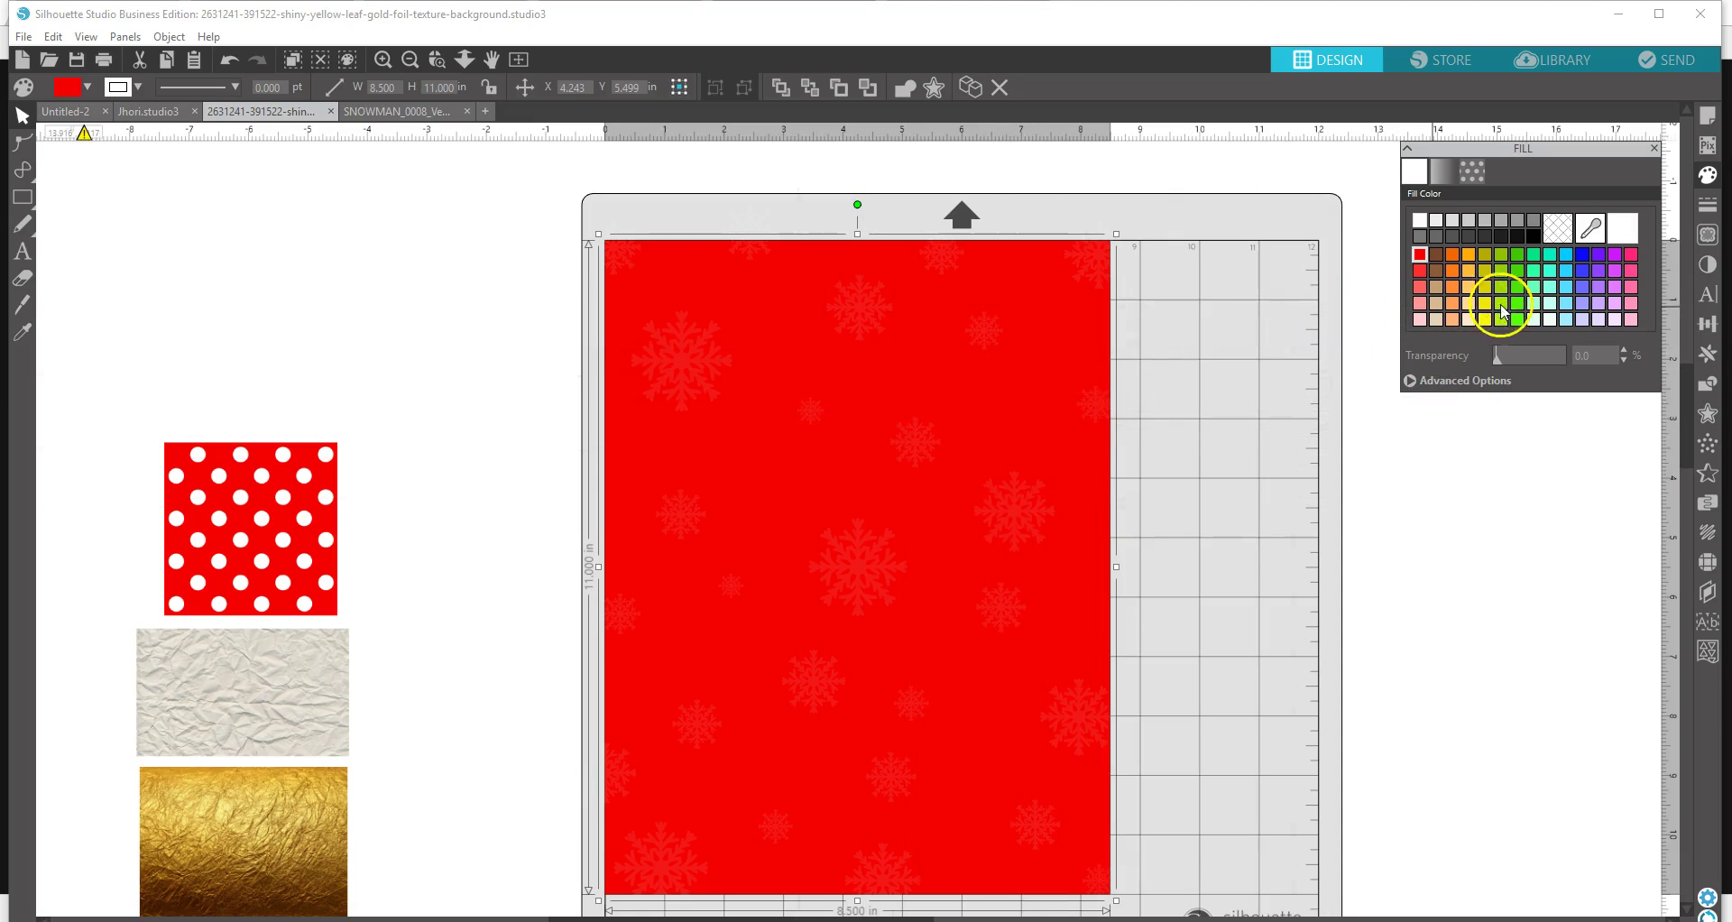
- Adjust the background rectangle's fill to the deeper crimson C70027 using the advanced color options
left_click(1470, 380)
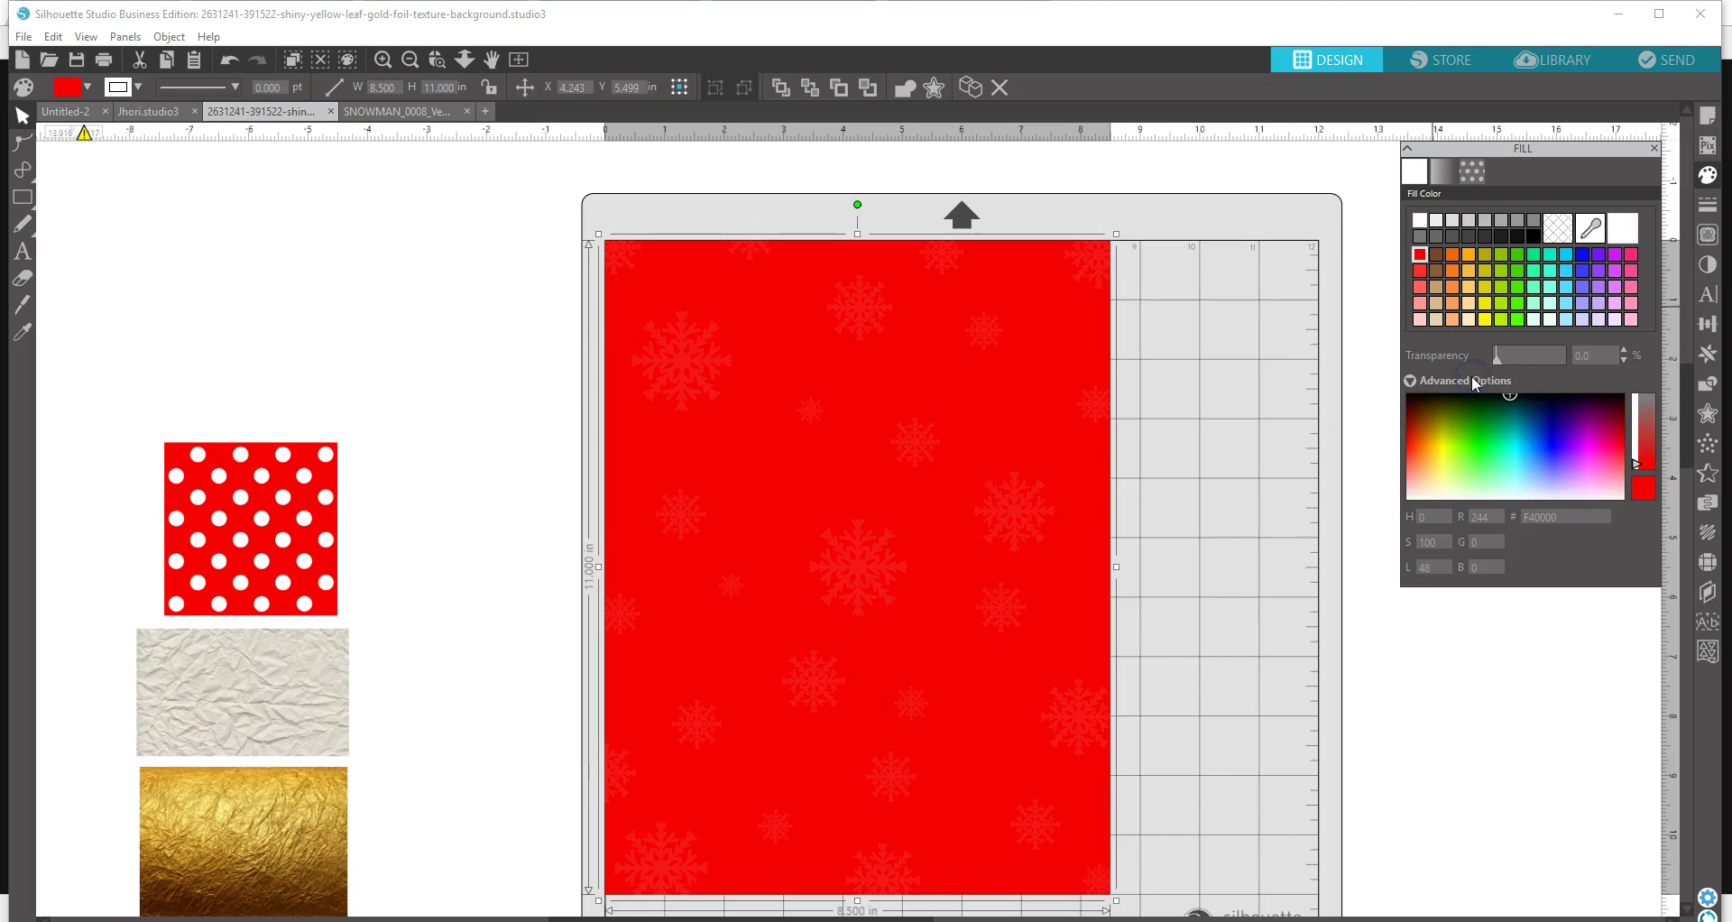
left_click(1615, 424)
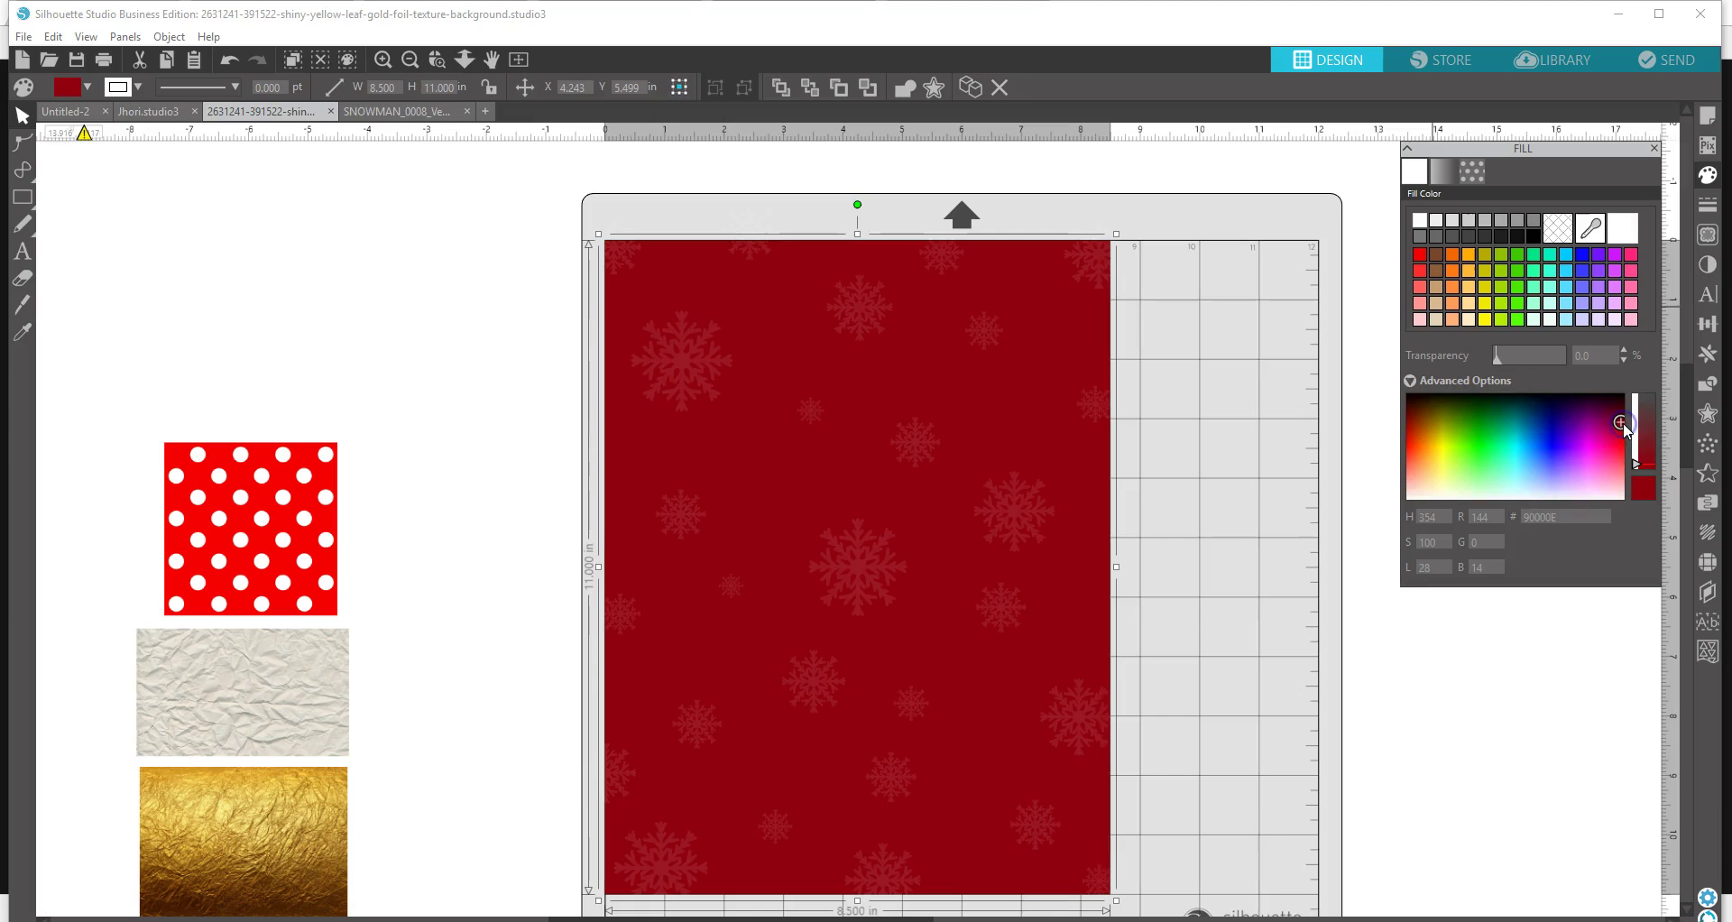
left_click(1617, 435)
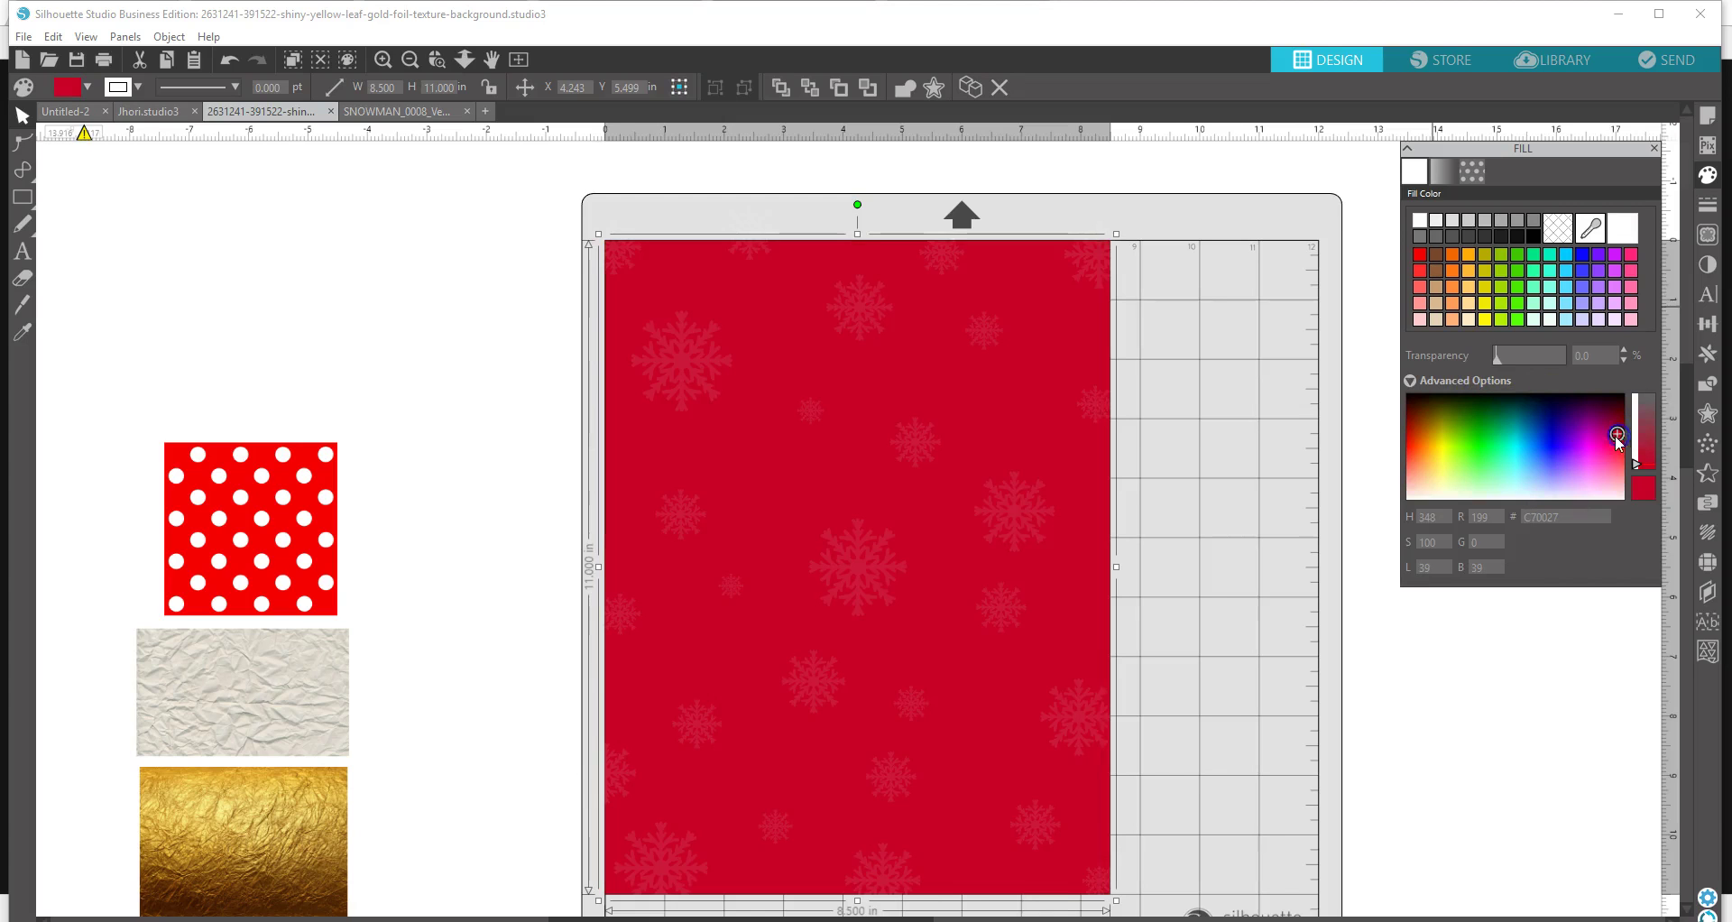
- Move the crimson rectangle aside, select all the snowflakes, and fill them light gray EDEDED at about 66% transparency
left_click_drag(993, 444, 308, 387)
left_click_drag(540, 207, 1127, 849)
left_click_drag(1159, 914, 1195, 848)
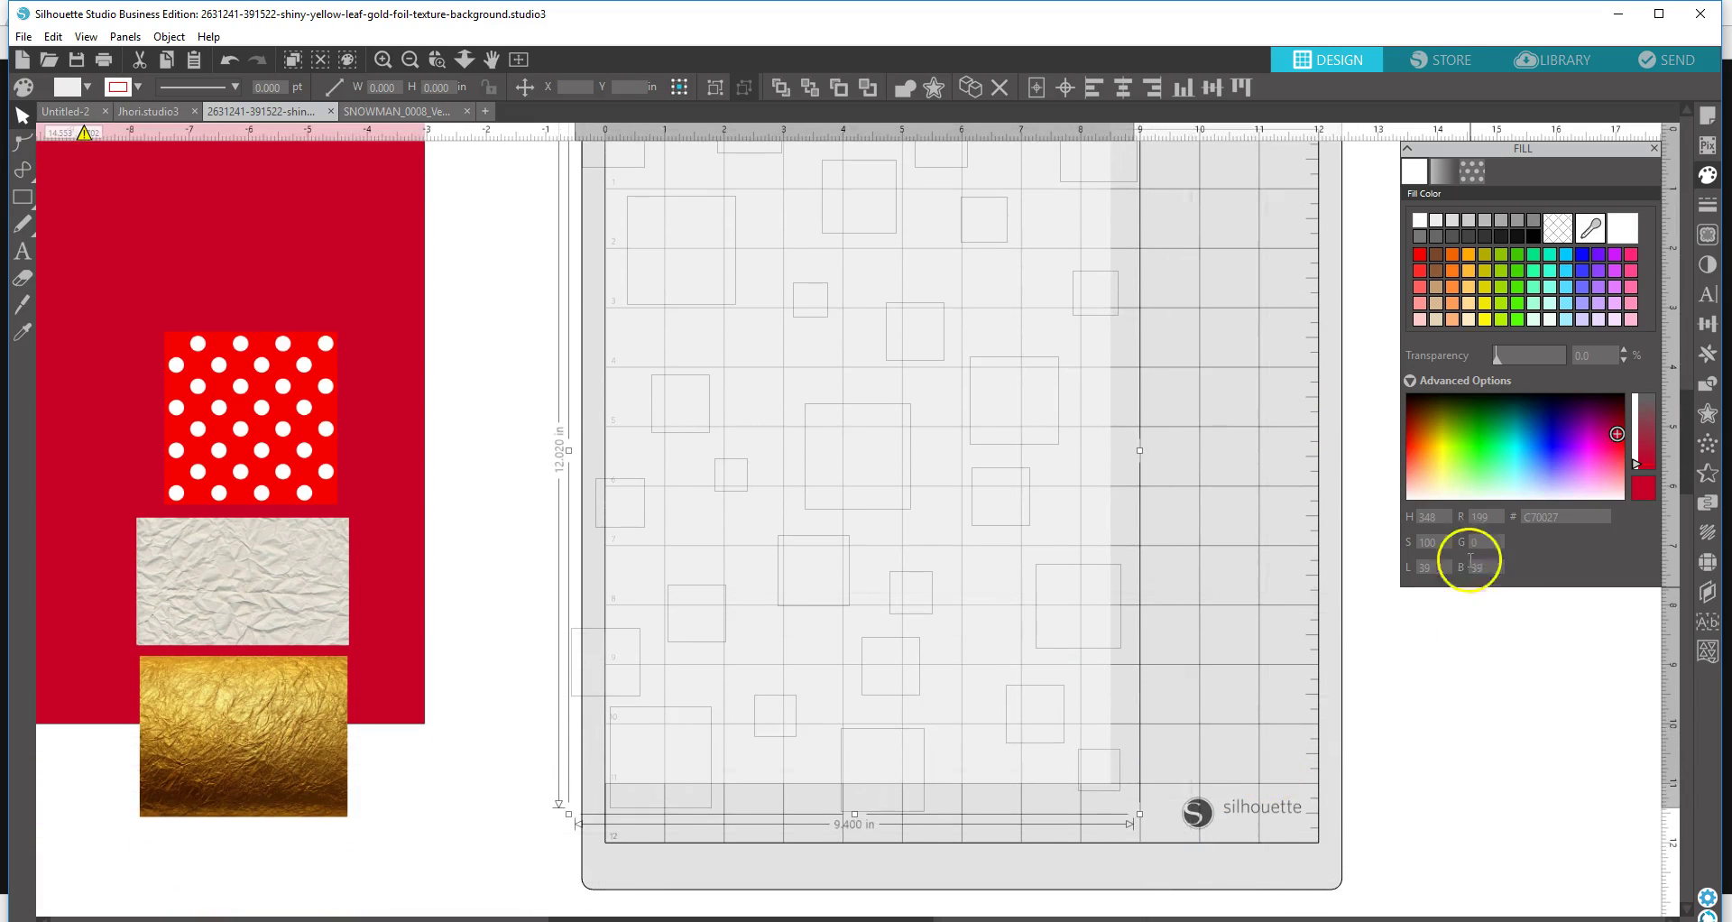
left_click_drag(1495, 355, 1548, 364)
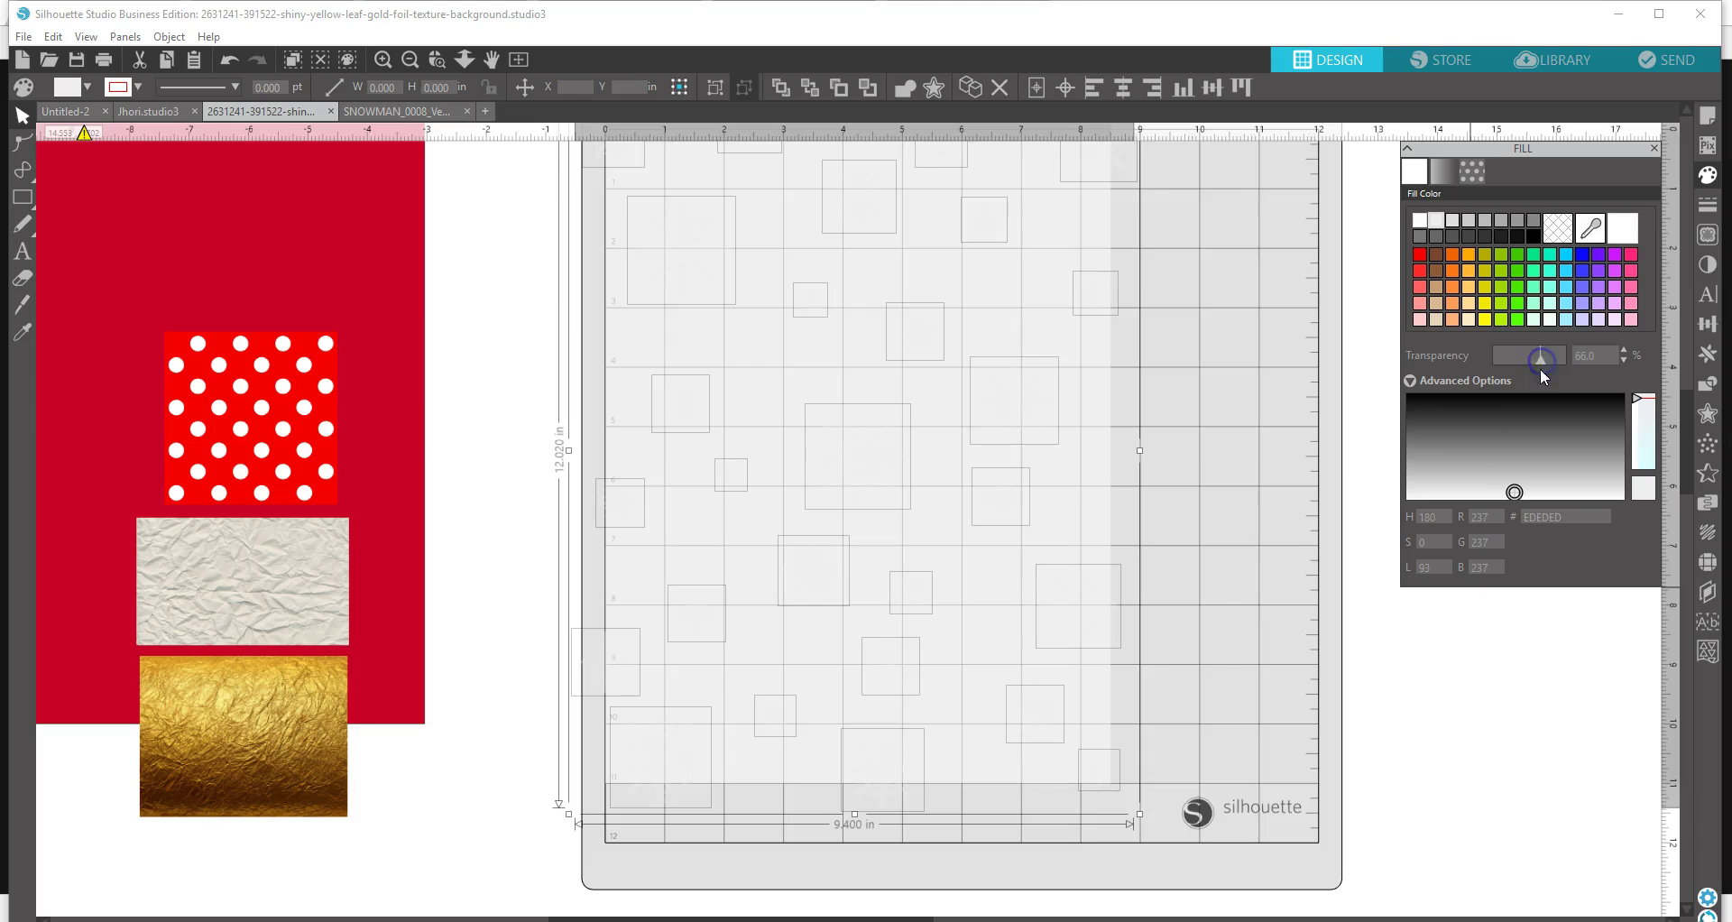
- Move the crimson rectangle back behind the snowflakes on the page and deselect it
left_click(488, 295)
left_click_drag(409, 290, 1089, 367)
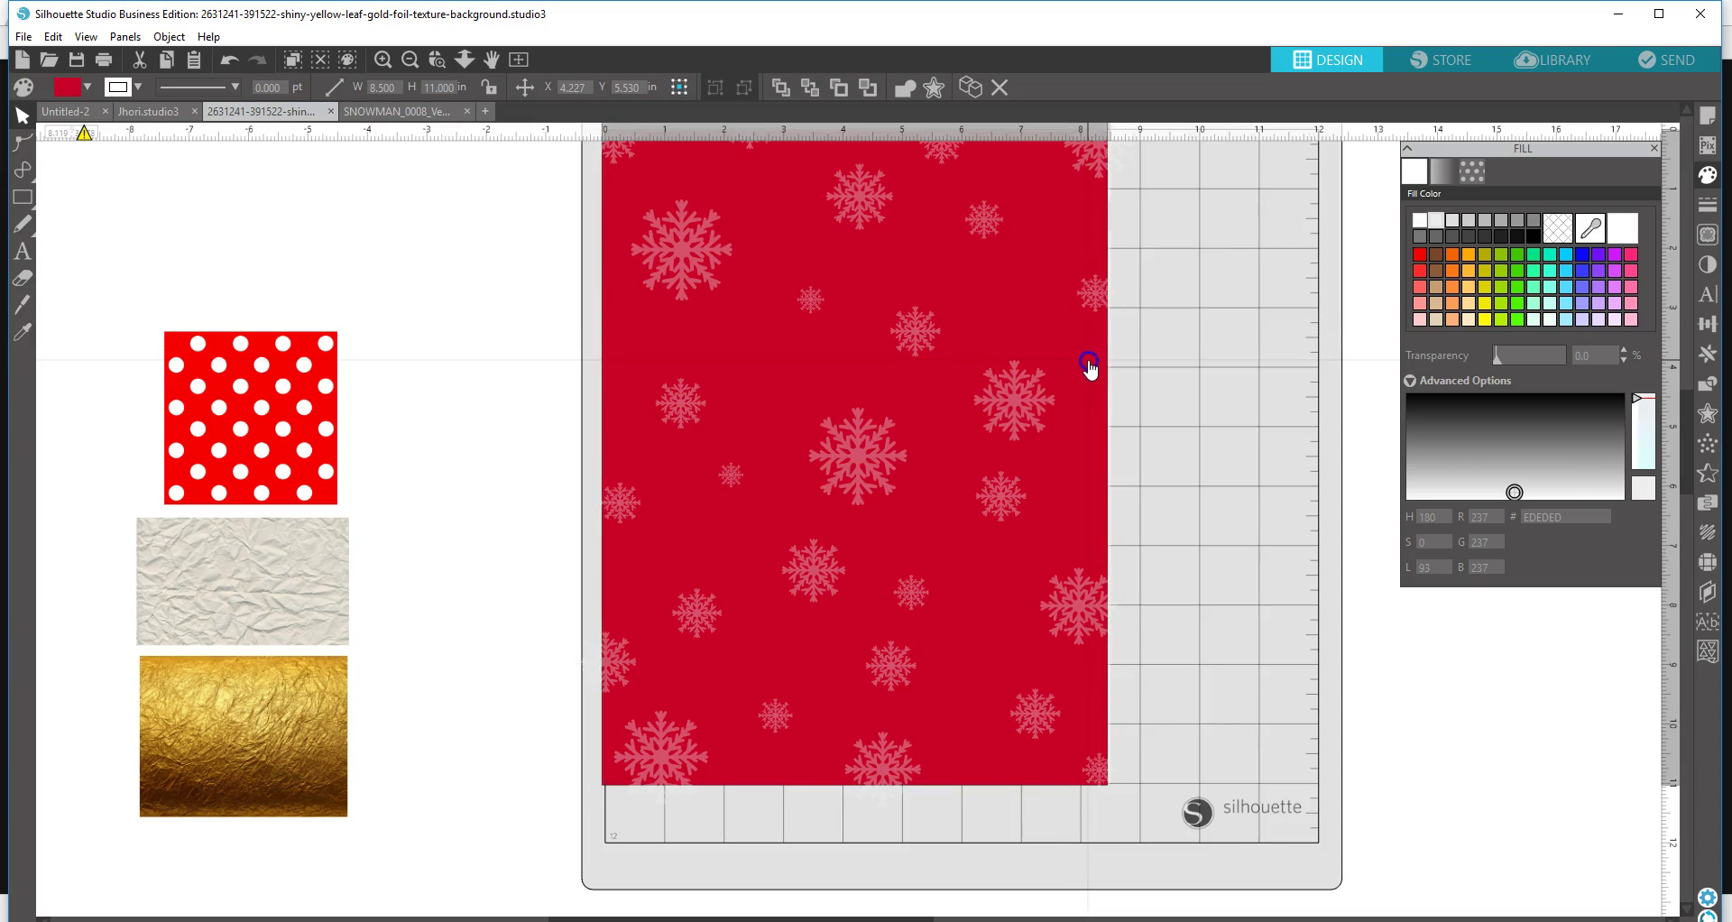
left_click(1152, 567)
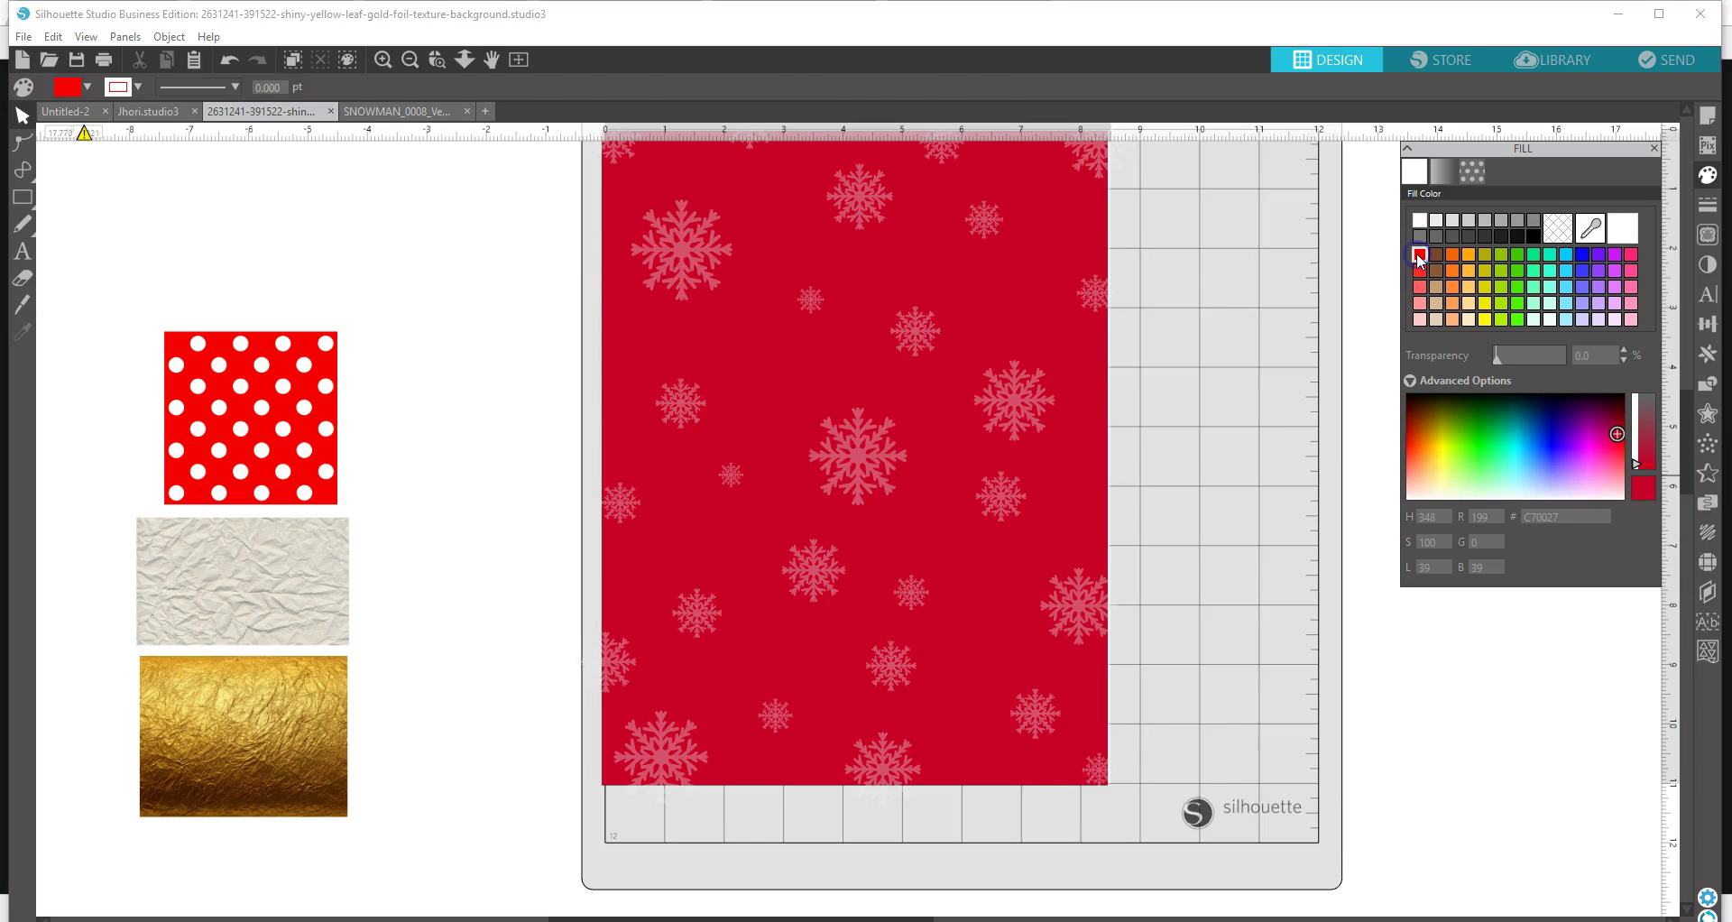
- Recolor the background rectangle to the muted red D32121 and align it with the page's upper-left corner
left_click(1047, 296)
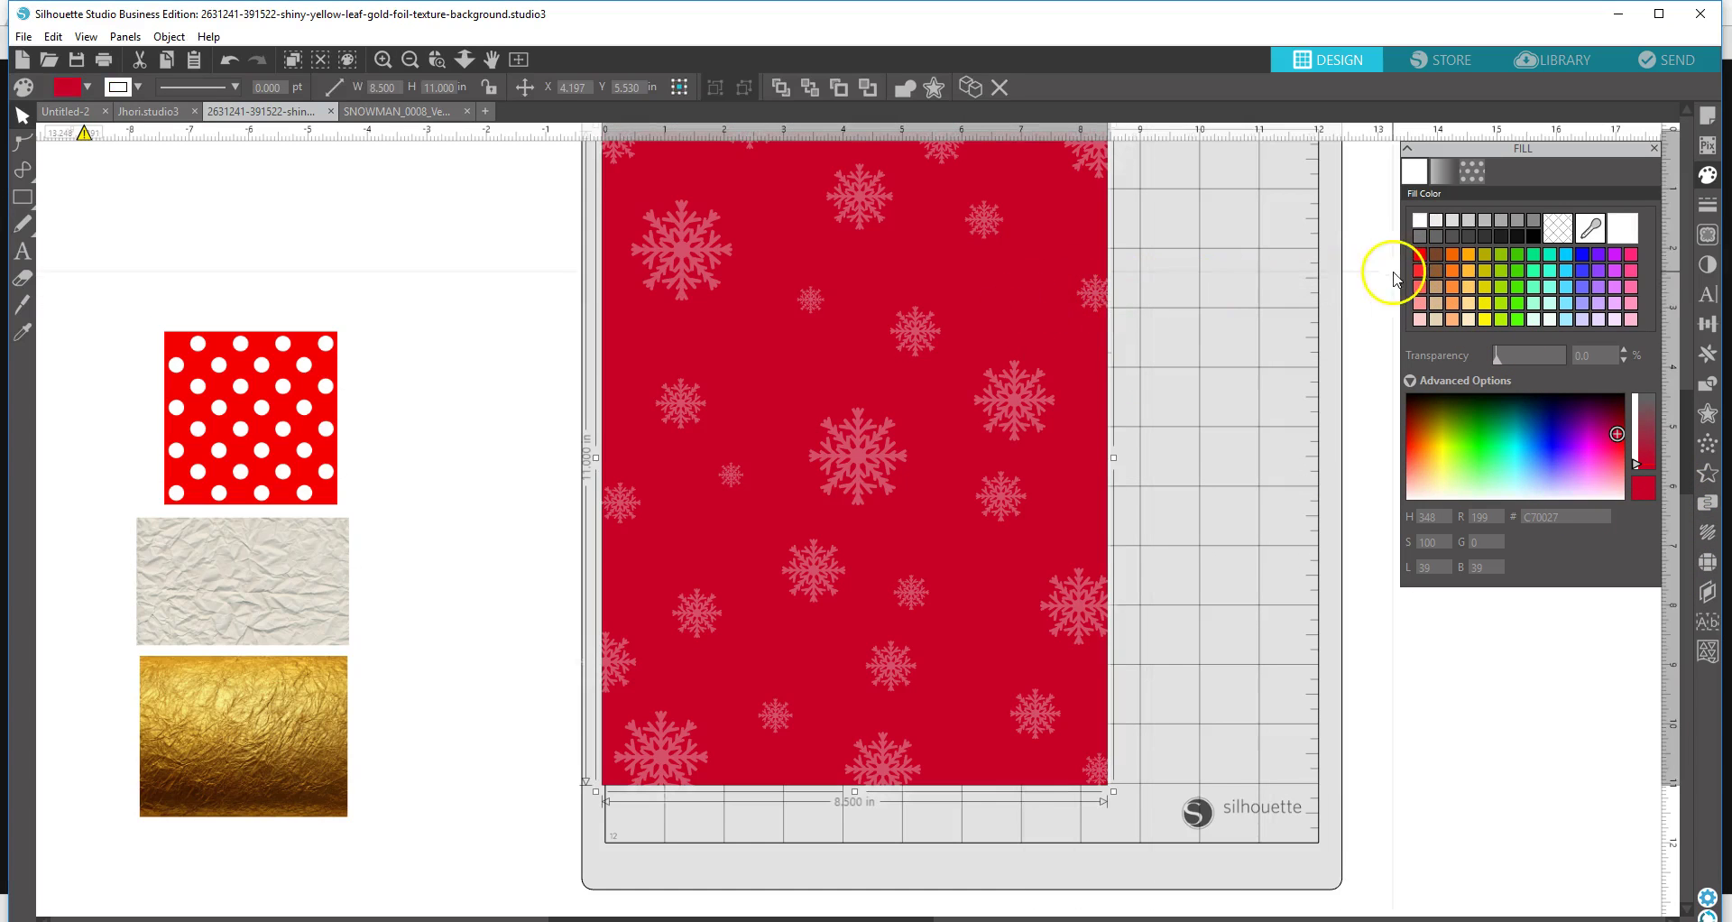
left_click(1422, 256)
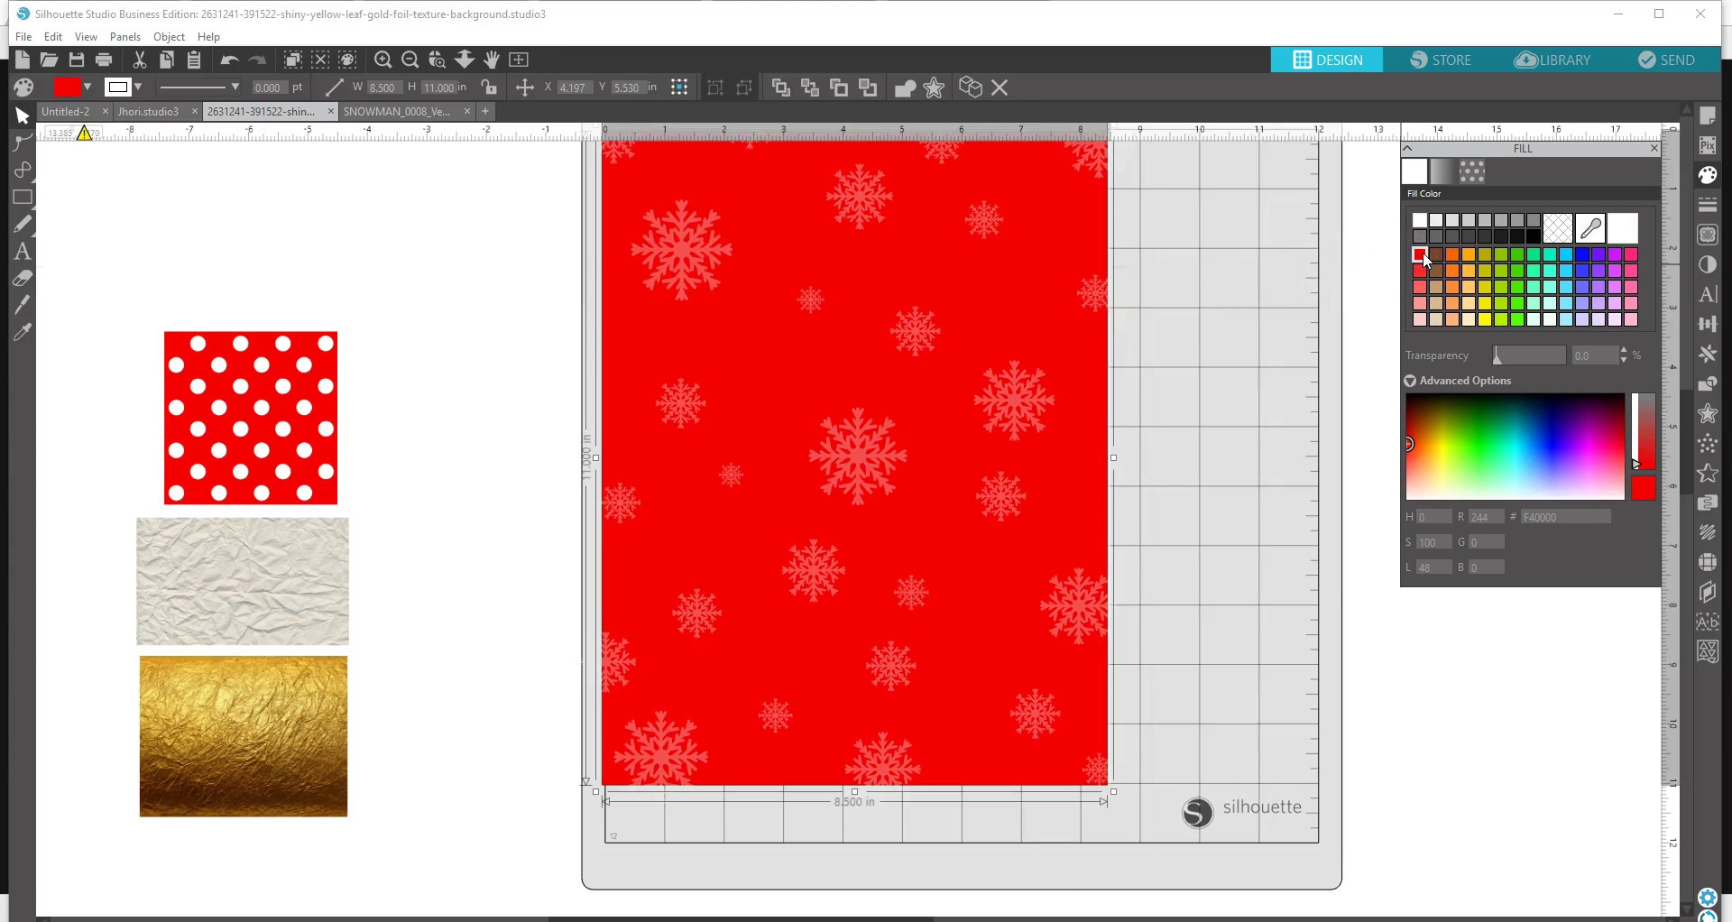
left_click(1650, 456)
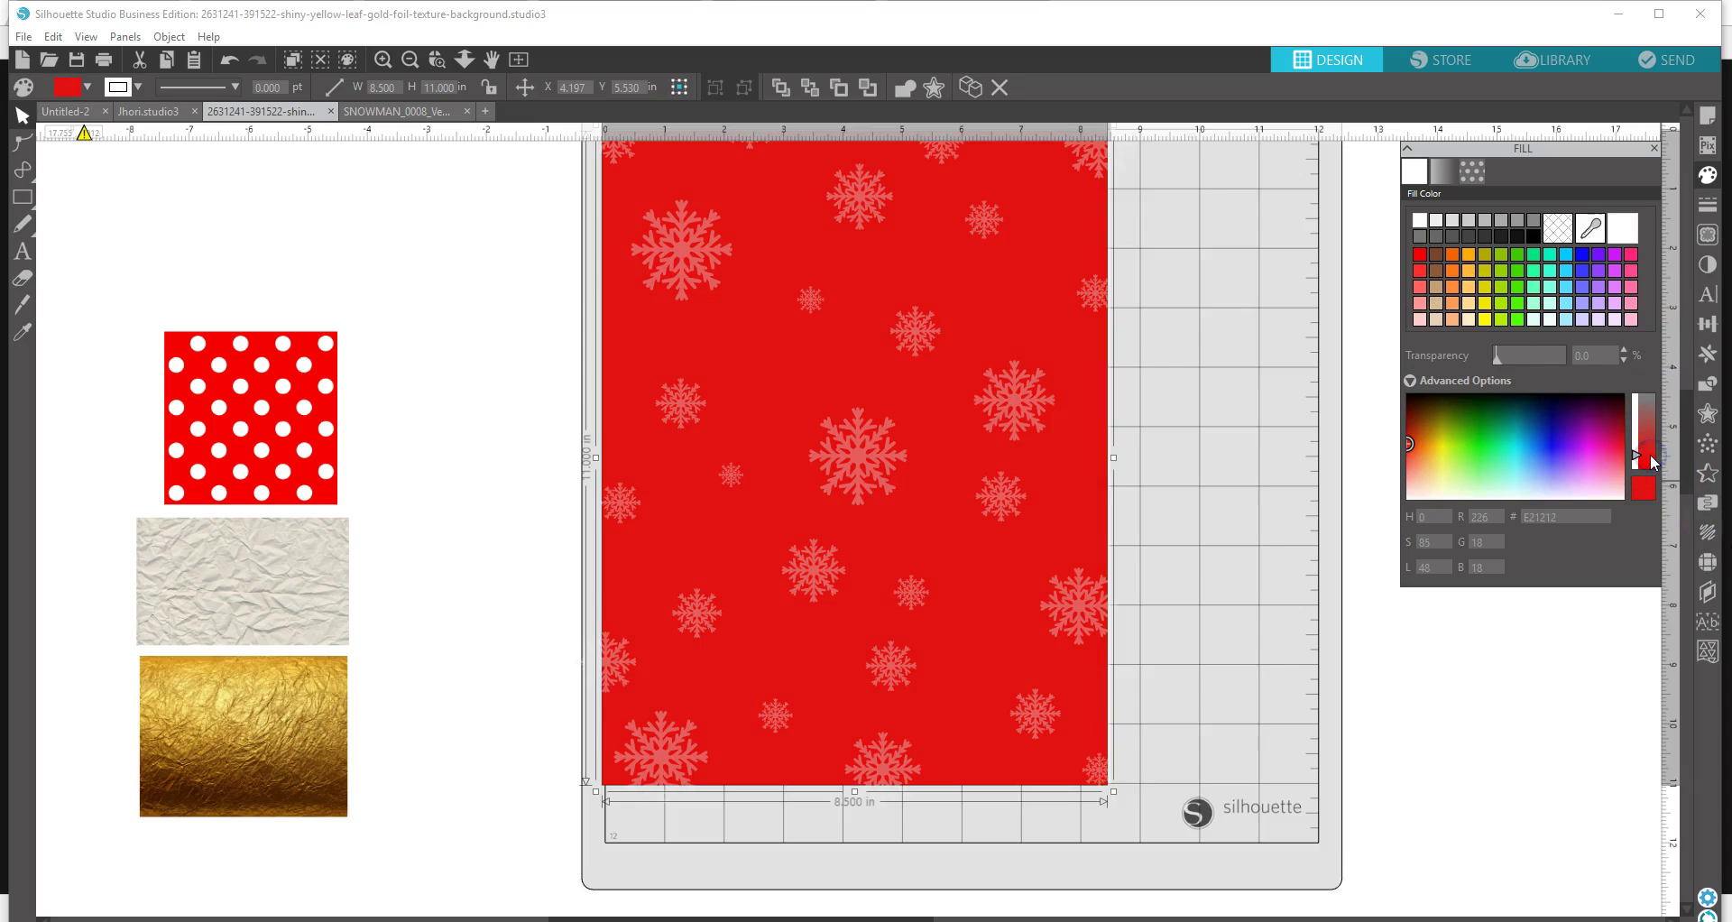
left_click(1650, 460)
left_click(1651, 448)
left_click_drag(1690, 438, 1687, 410)
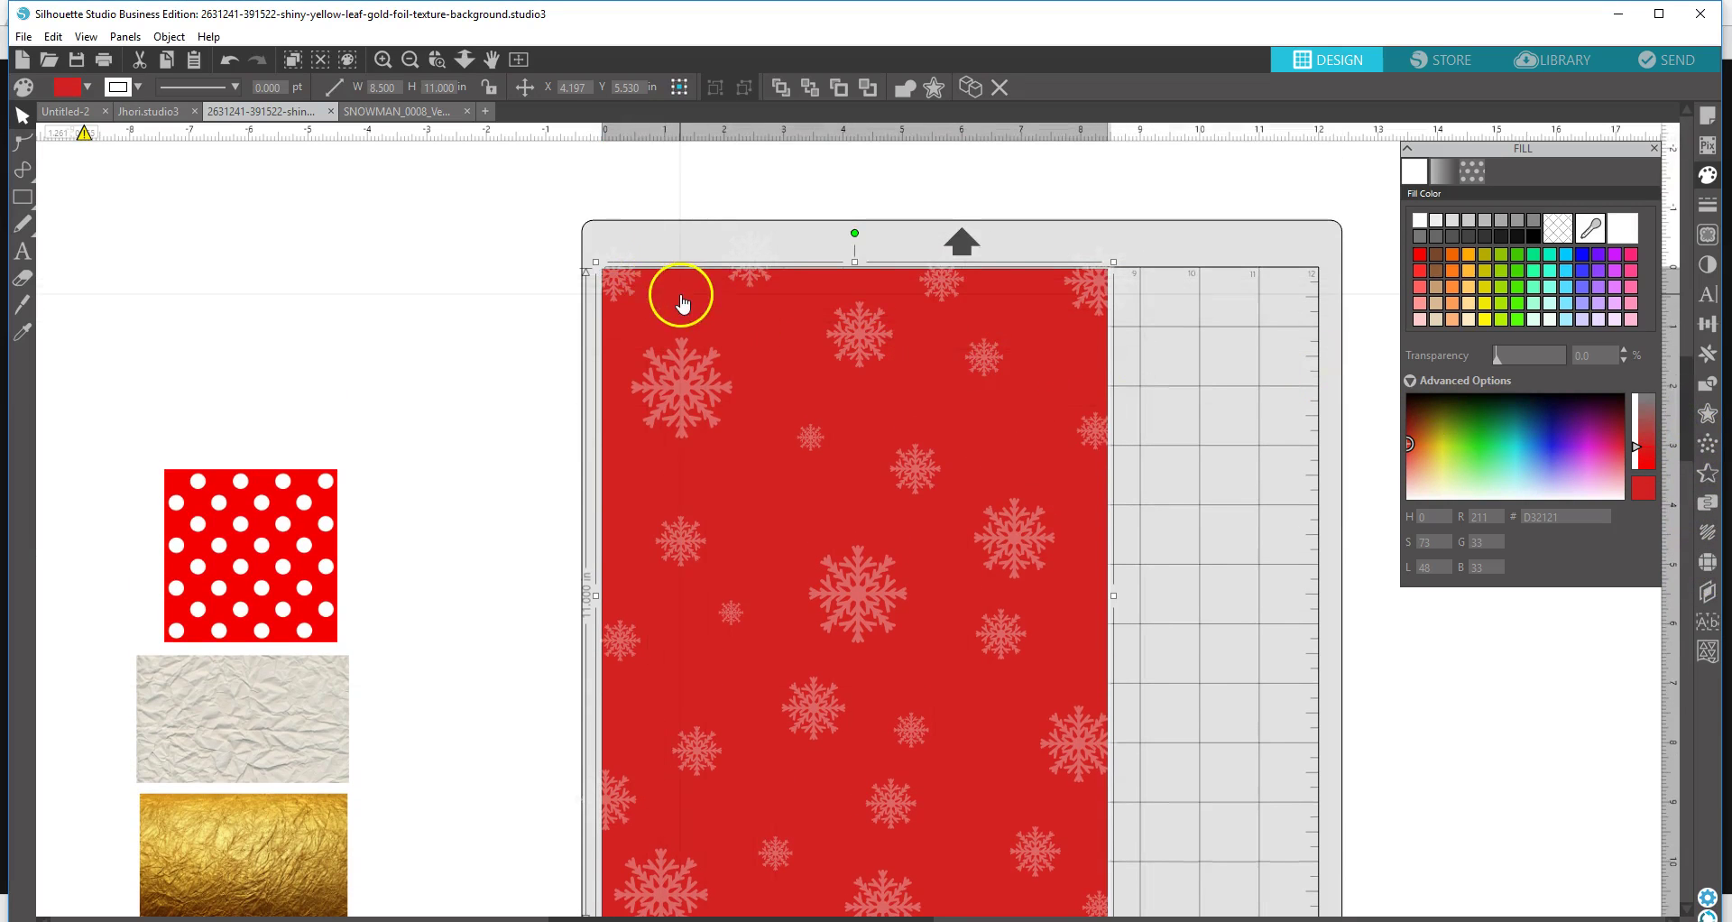
left_click_drag(681, 303, 685, 303)
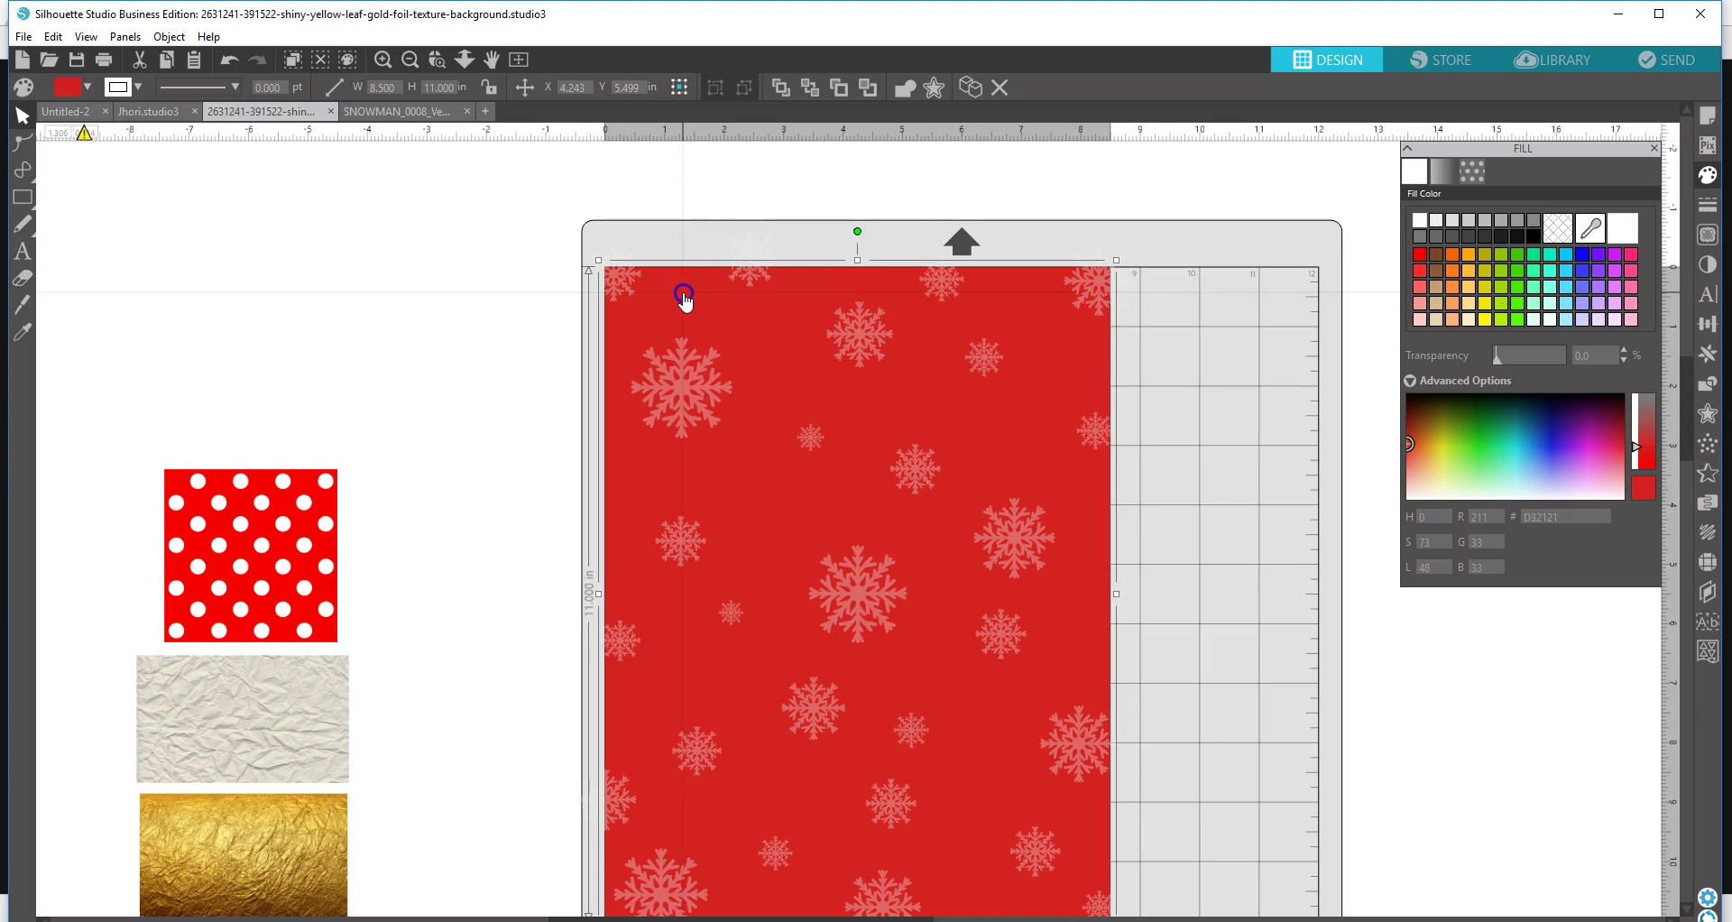
- Copy the background rectangle's fill hex code D32121 and apply it as the rectangle's line color
left_click(1579, 516)
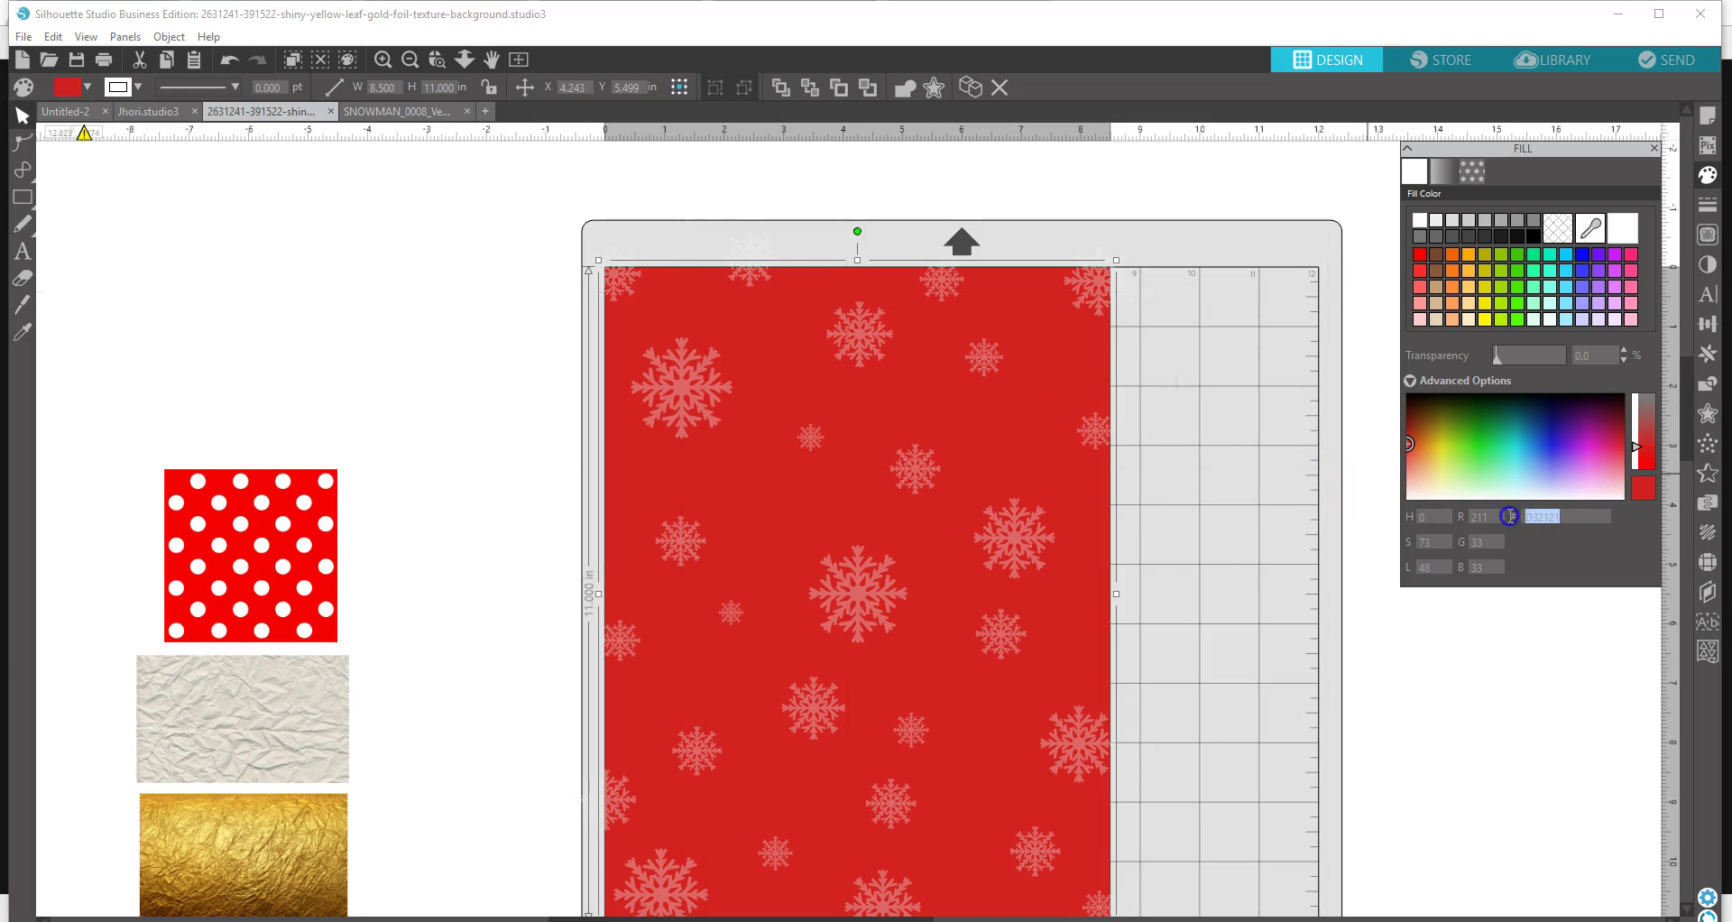
right_click(1544, 516)
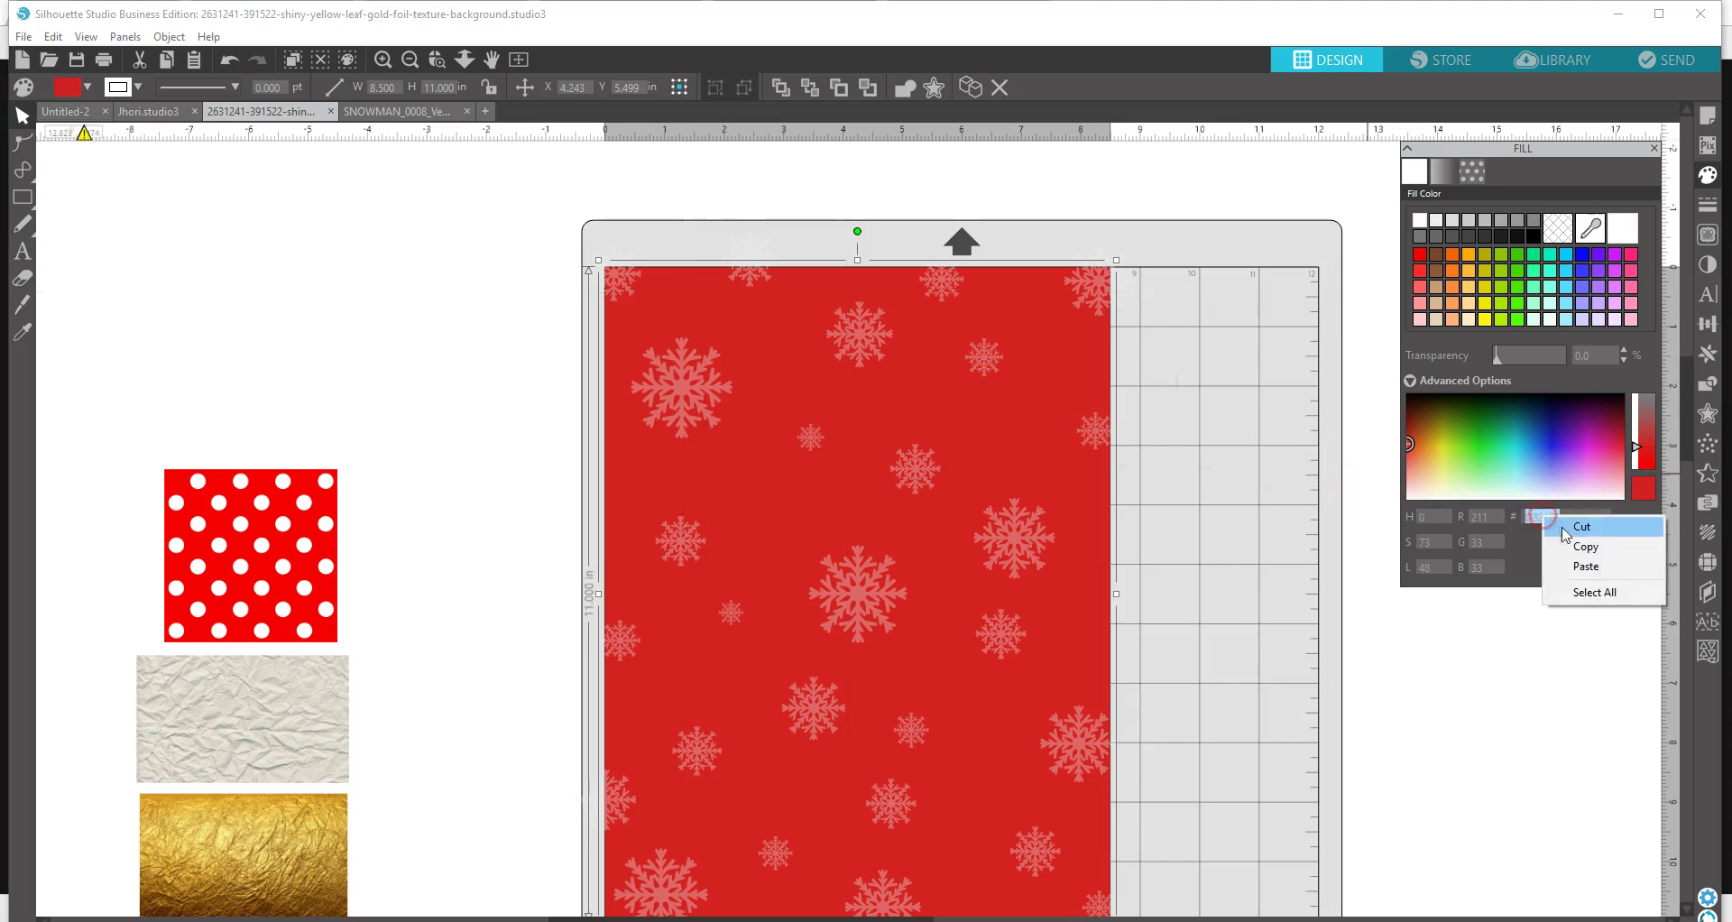
left_click(1585, 548)
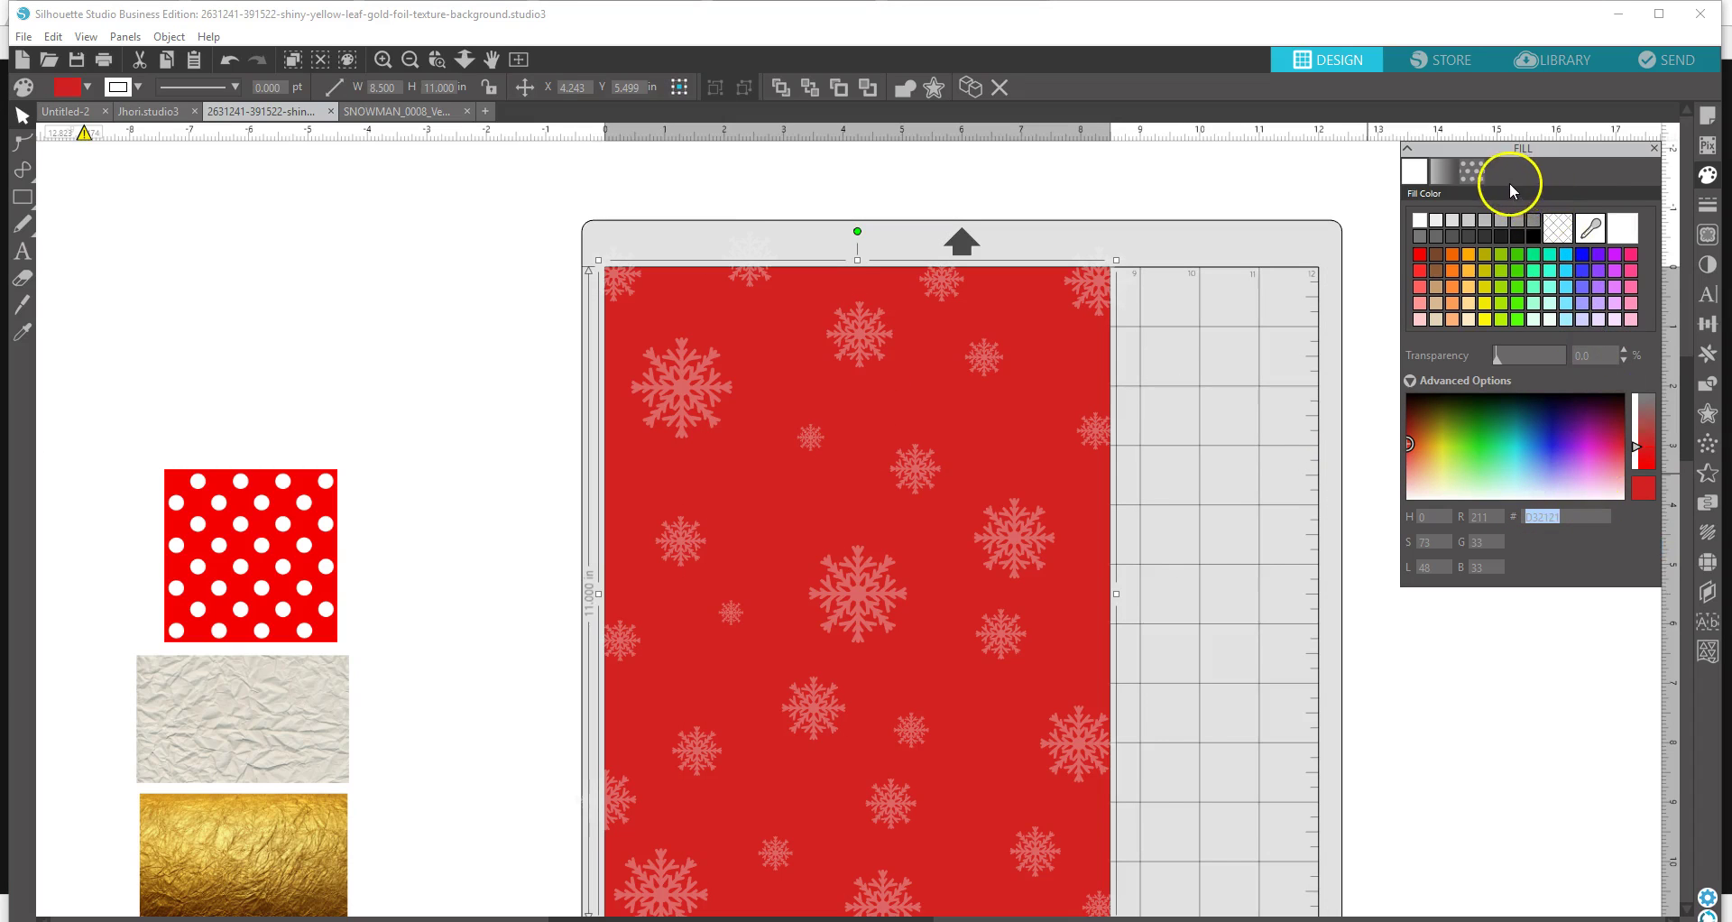
left_click(1708, 204)
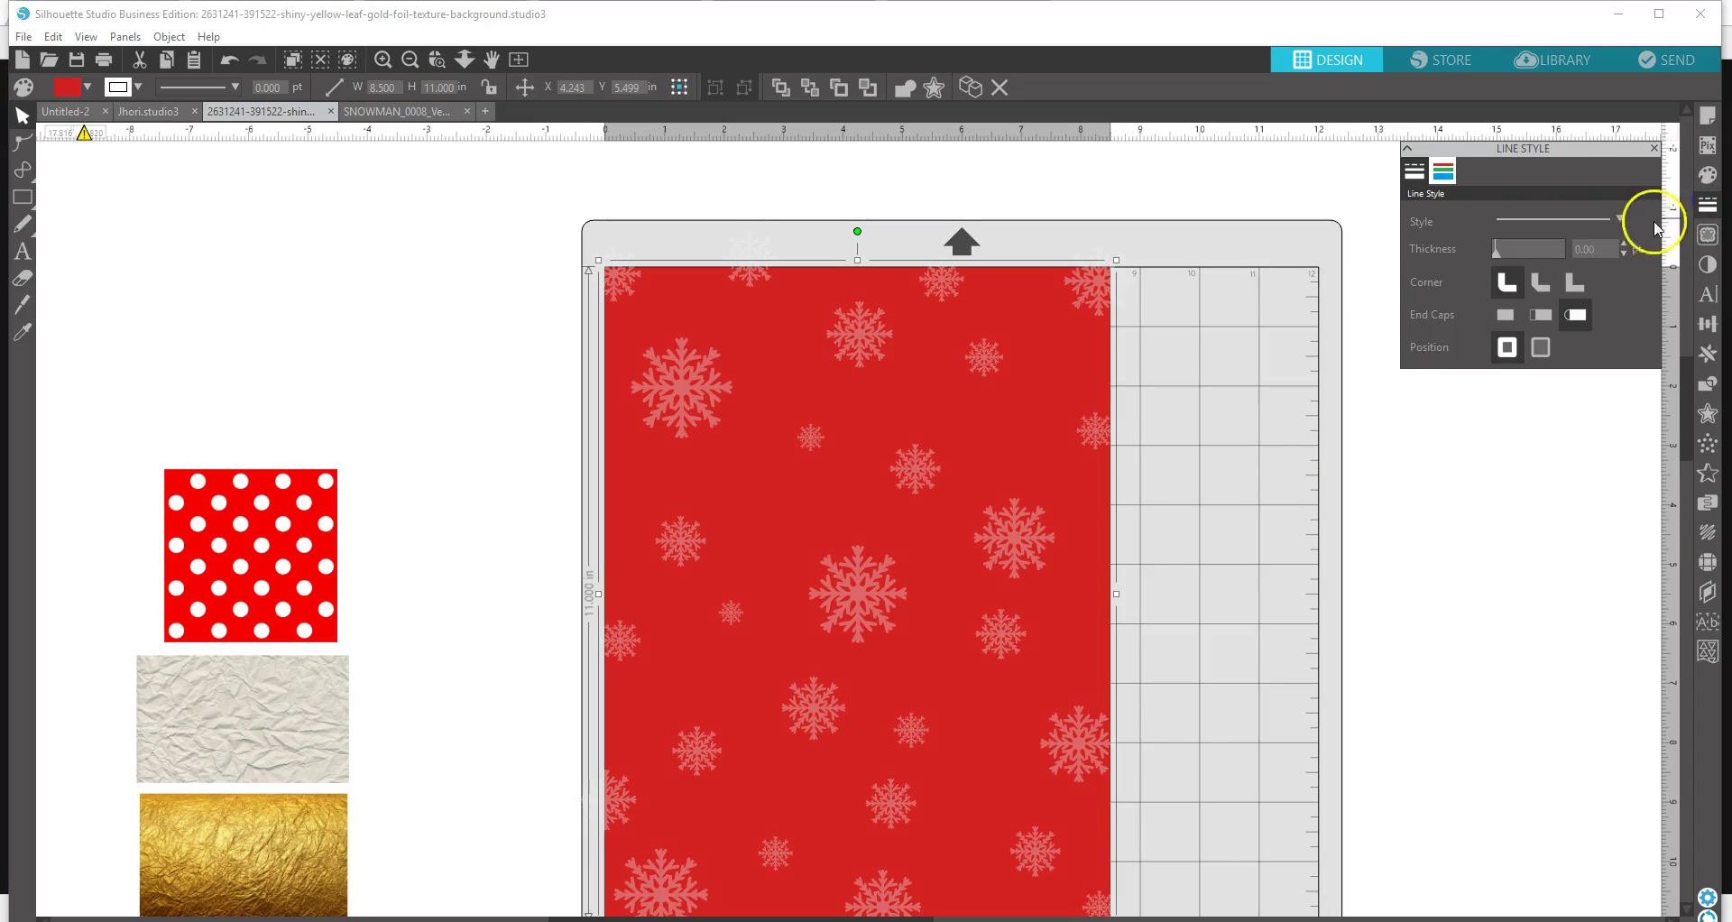
left_click(1444, 170)
left_click(1484, 385)
left_click_drag(1568, 523, 1497, 522)
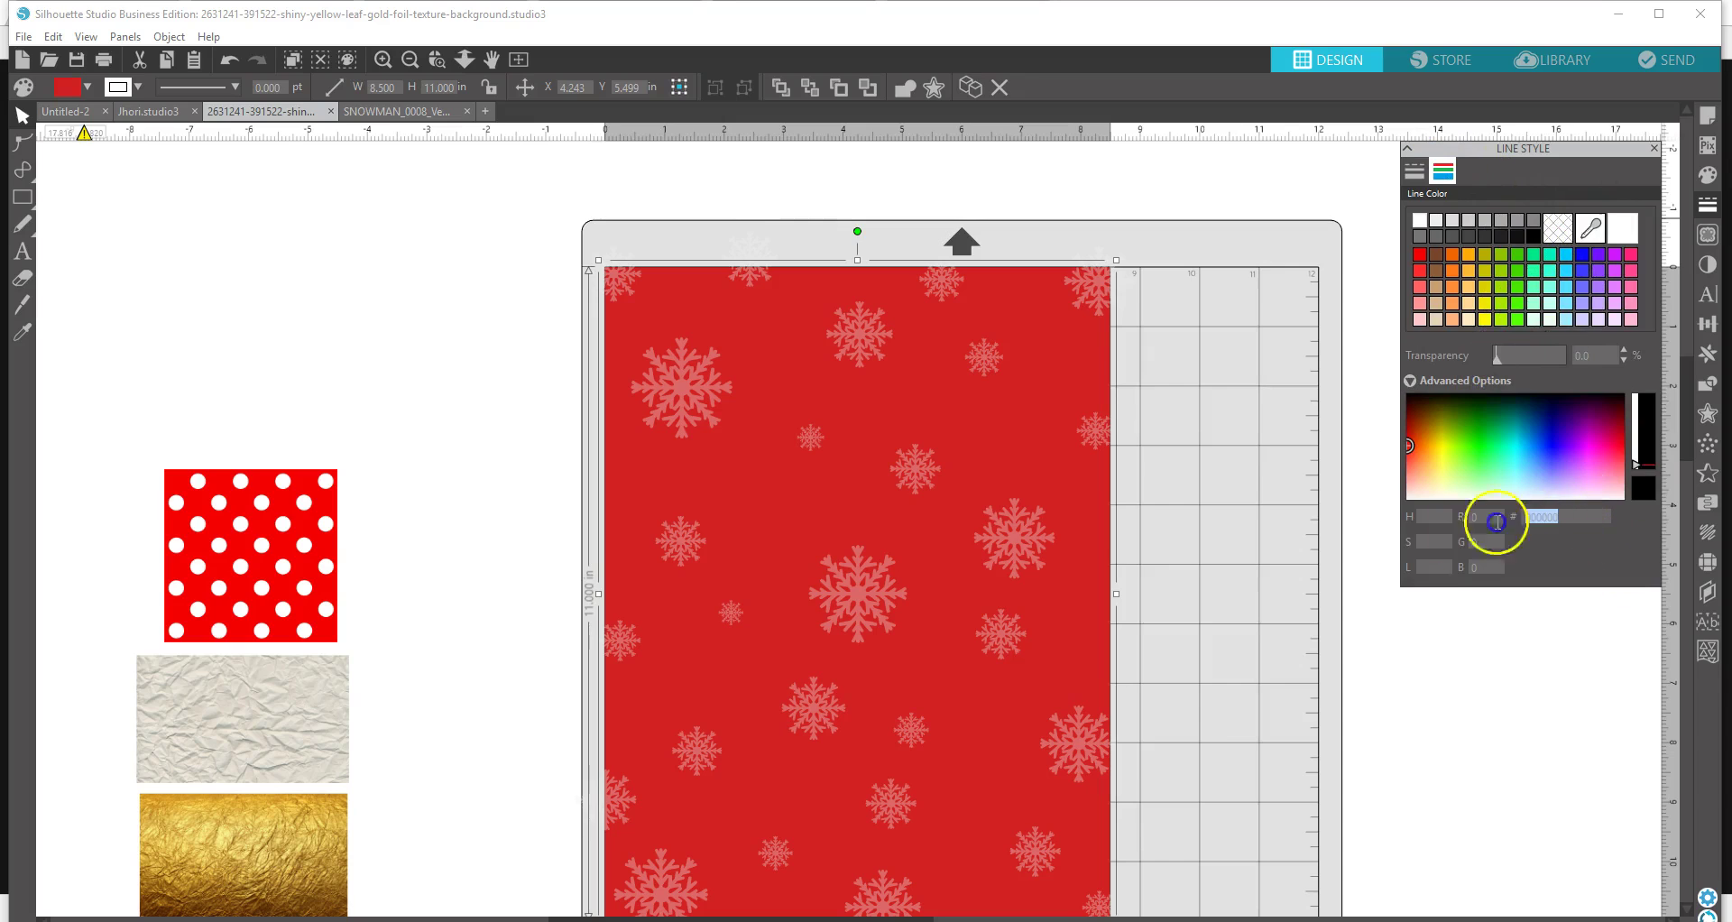
right_click(1524, 522)
key("Return")
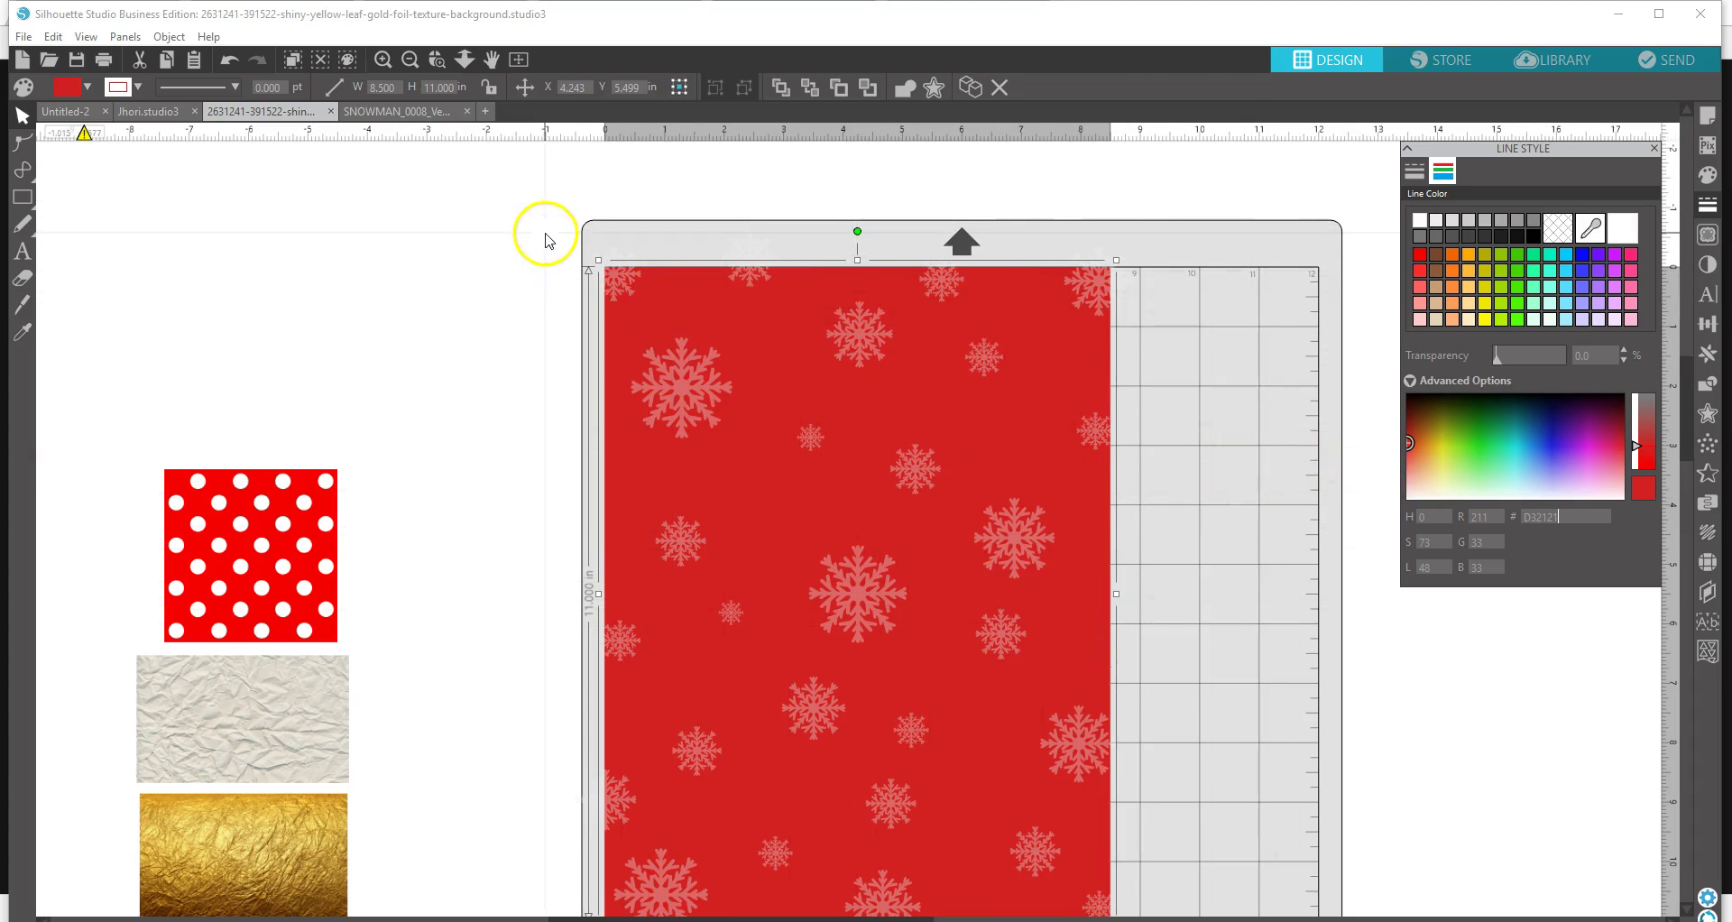
left_click_drag(540, 258, 1148, 879)
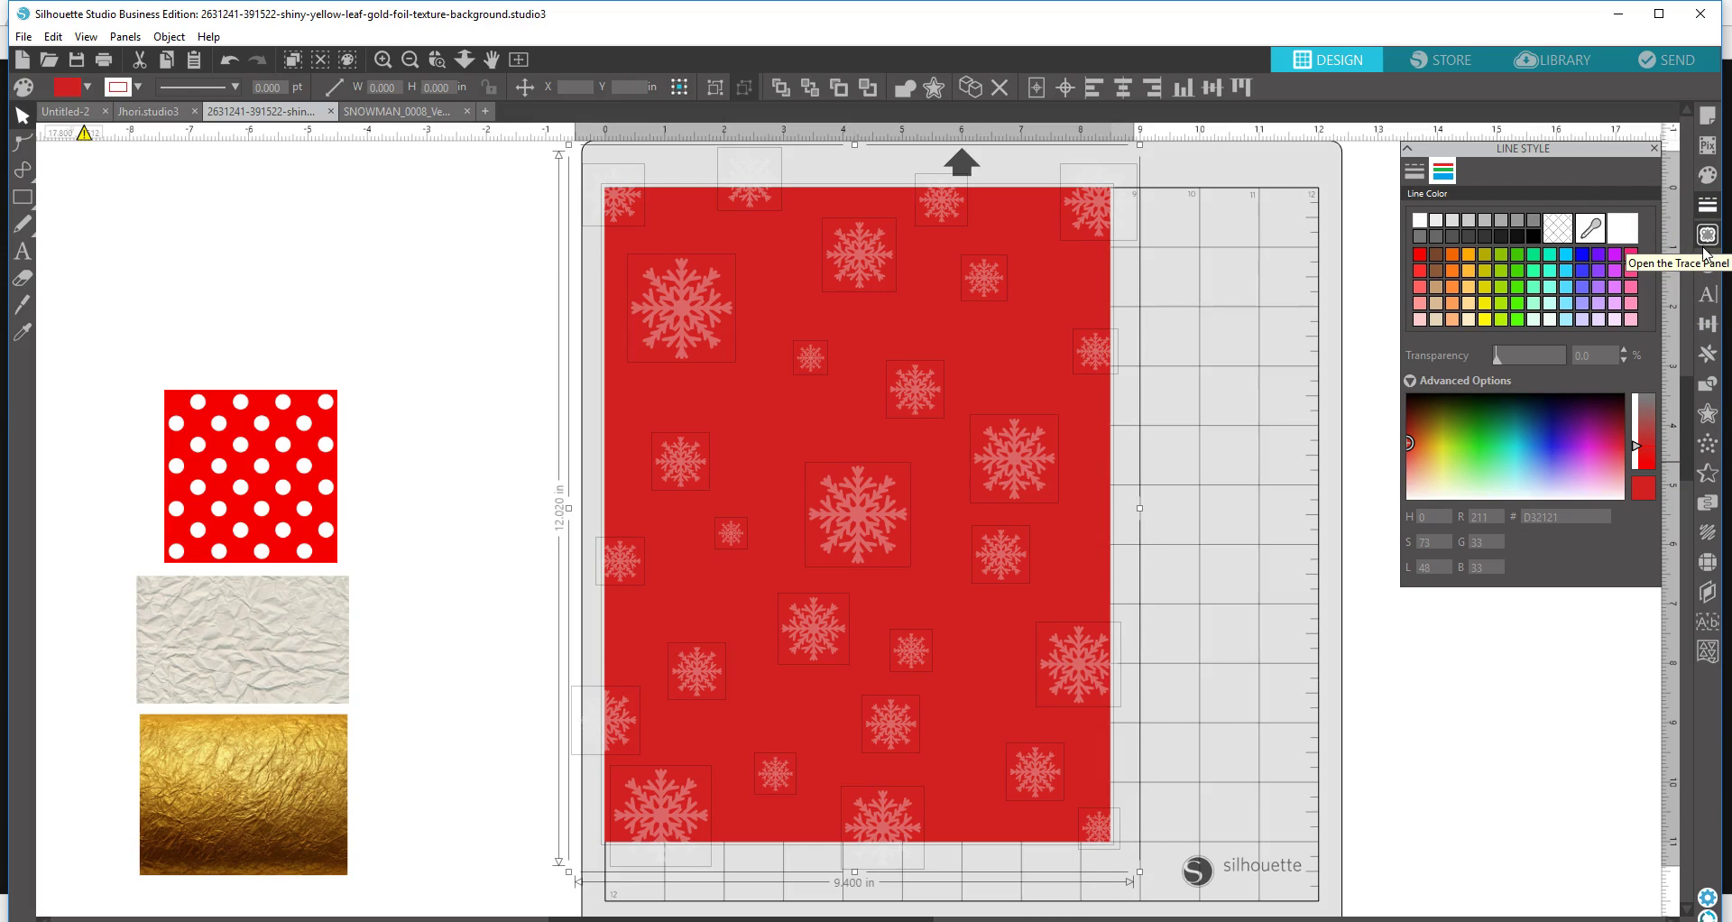
left_click(1203, 361)
left_click(1191, 316)
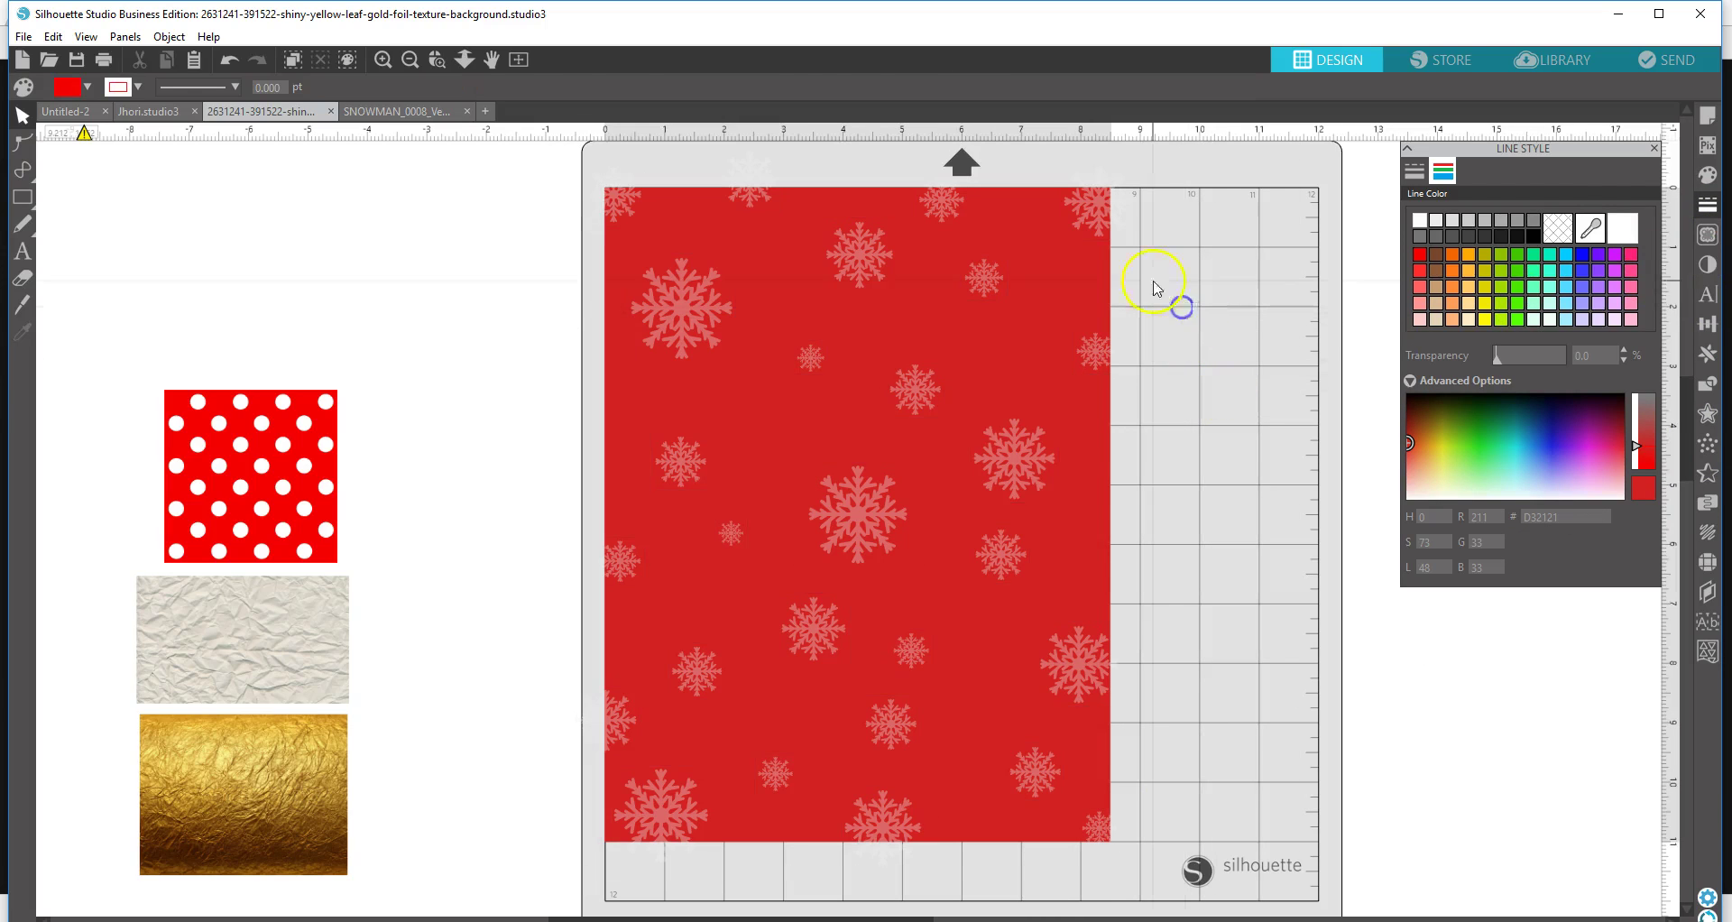
left_click(1104, 219)
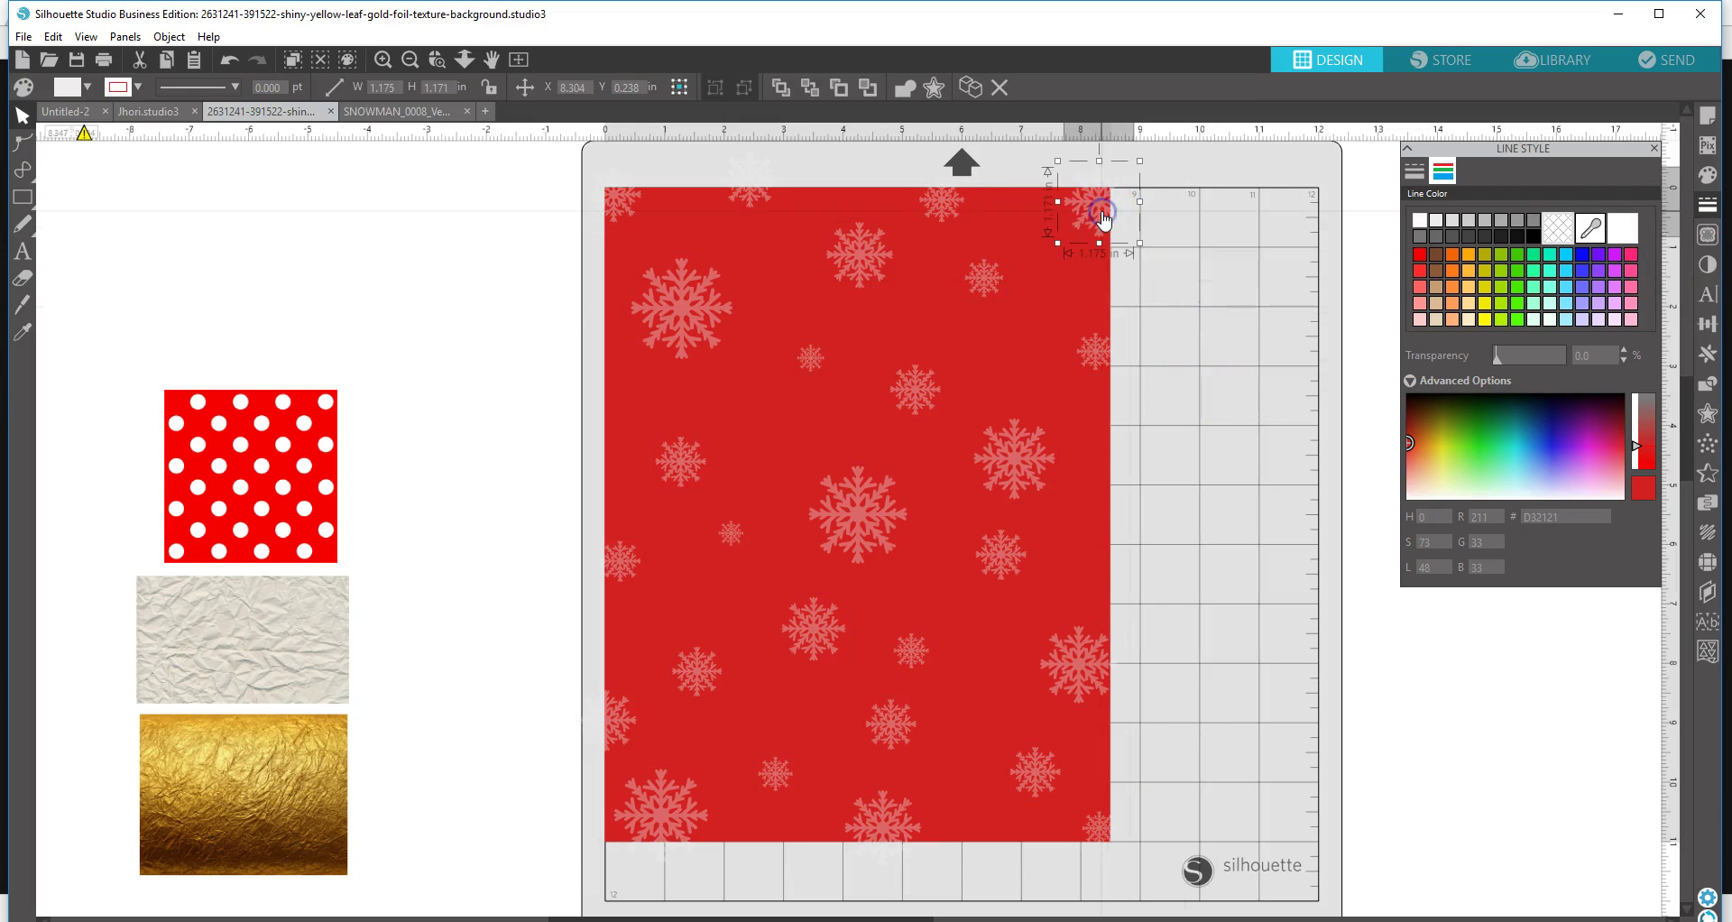
left_click(1173, 293)
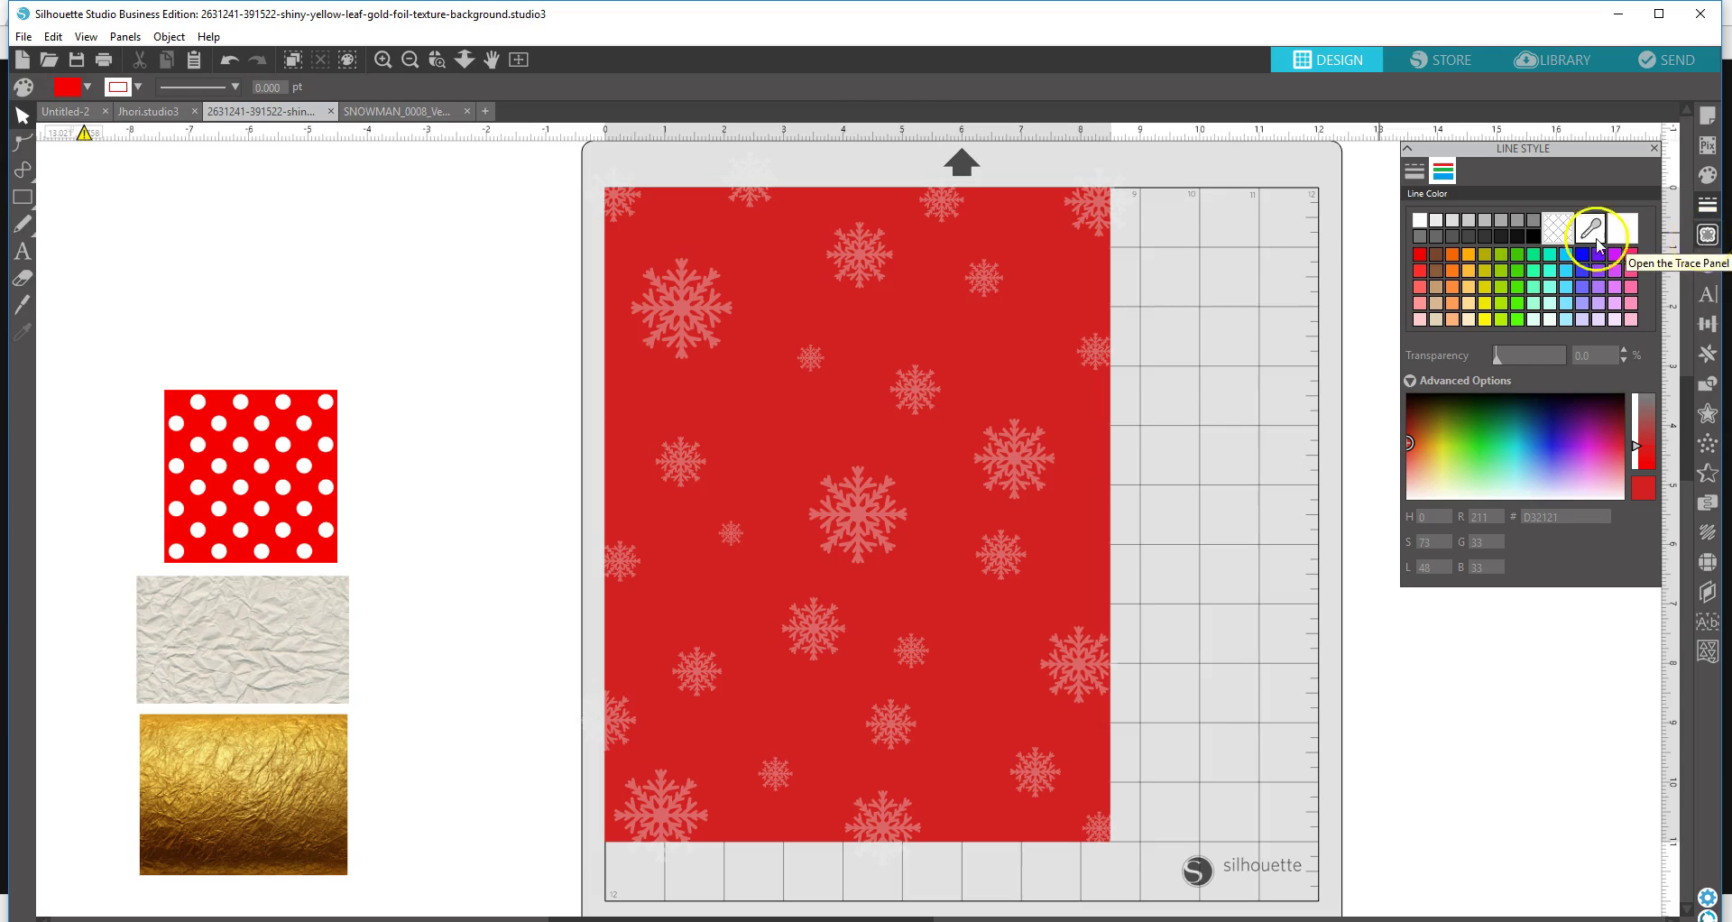
- Select the background rectangle together with all the snowflakes, crop them to the overlapping page area, and deselect the result
left_click_drag(494, 154, 1164, 832)
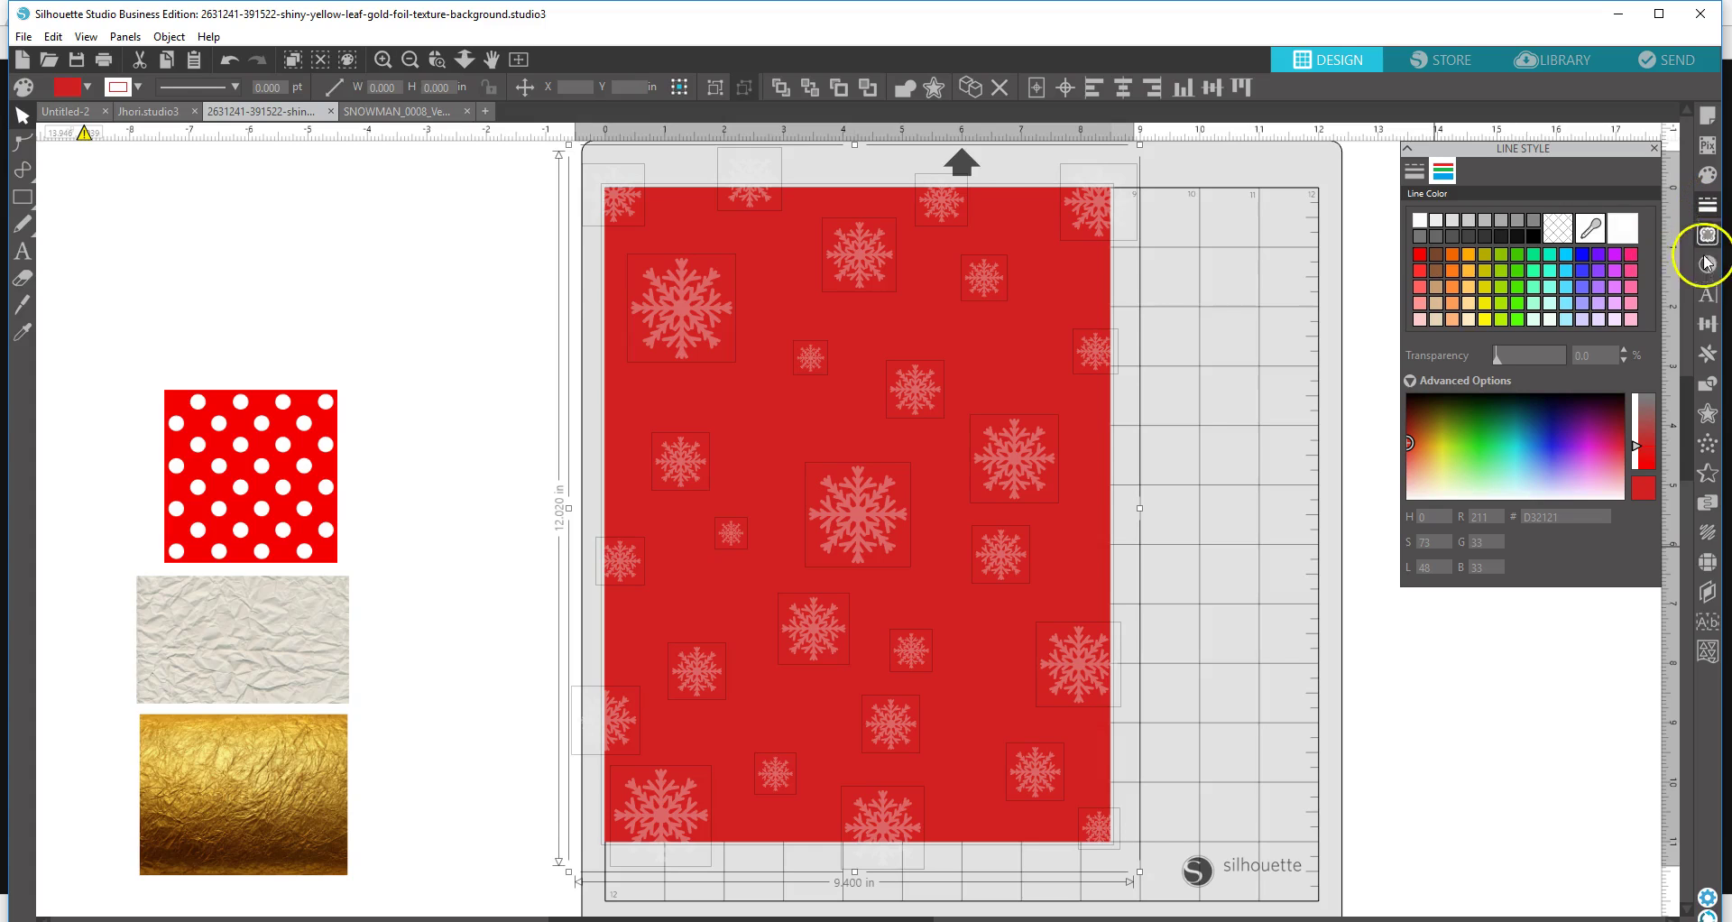
left_click(1708, 233)
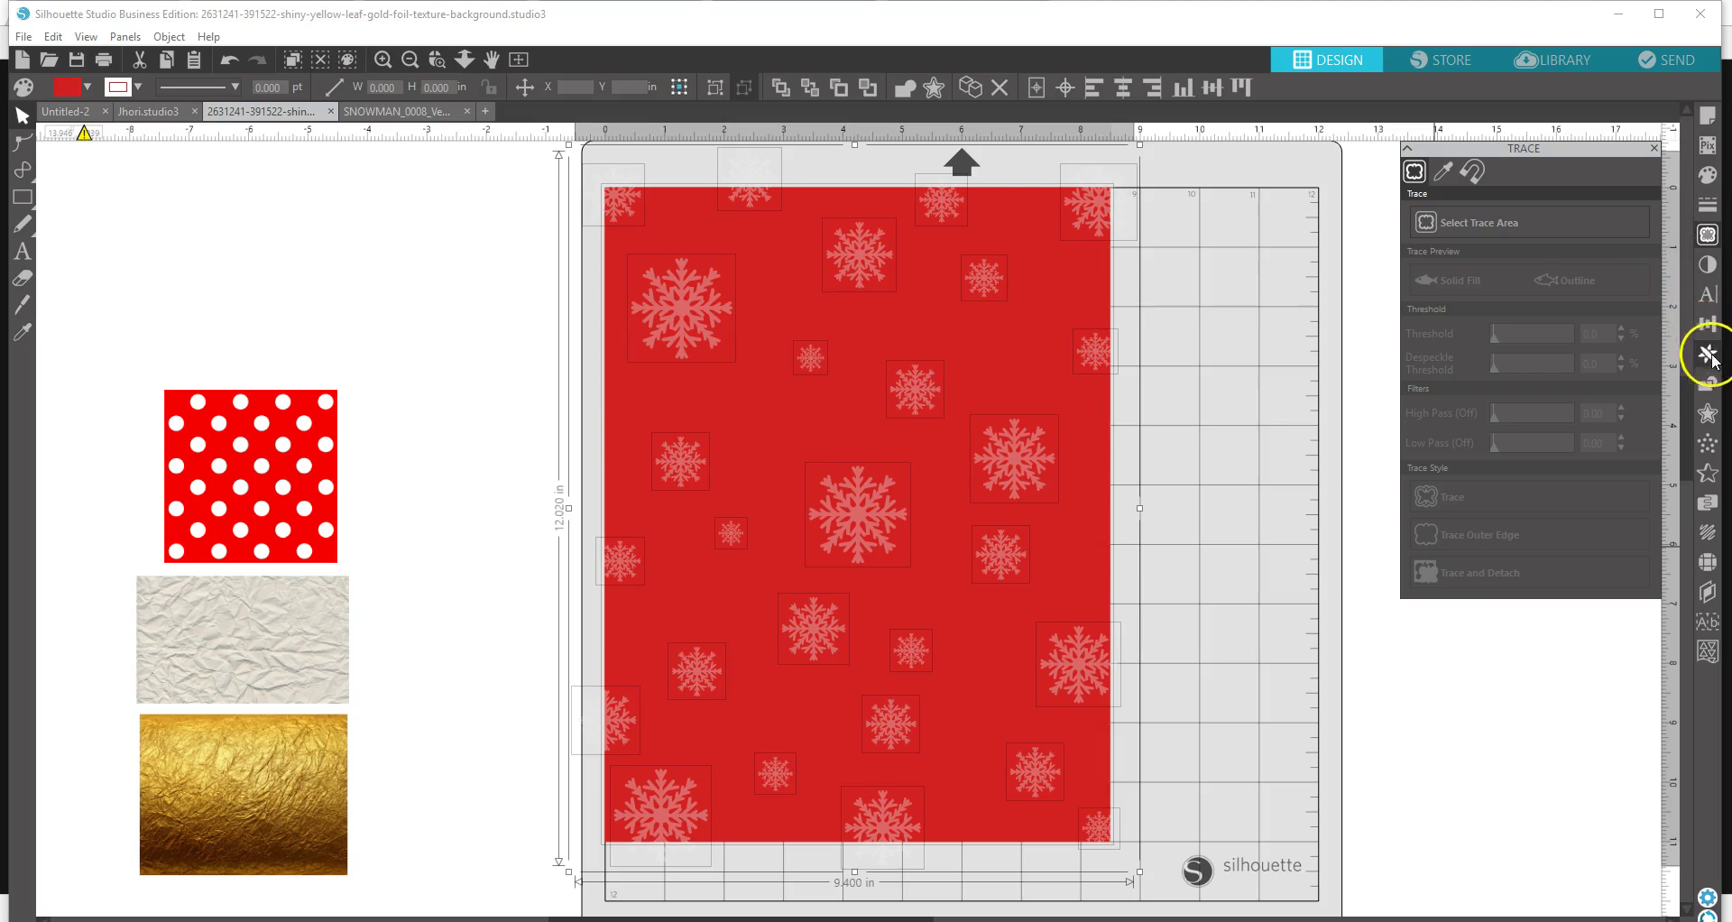
left_click(1708, 385)
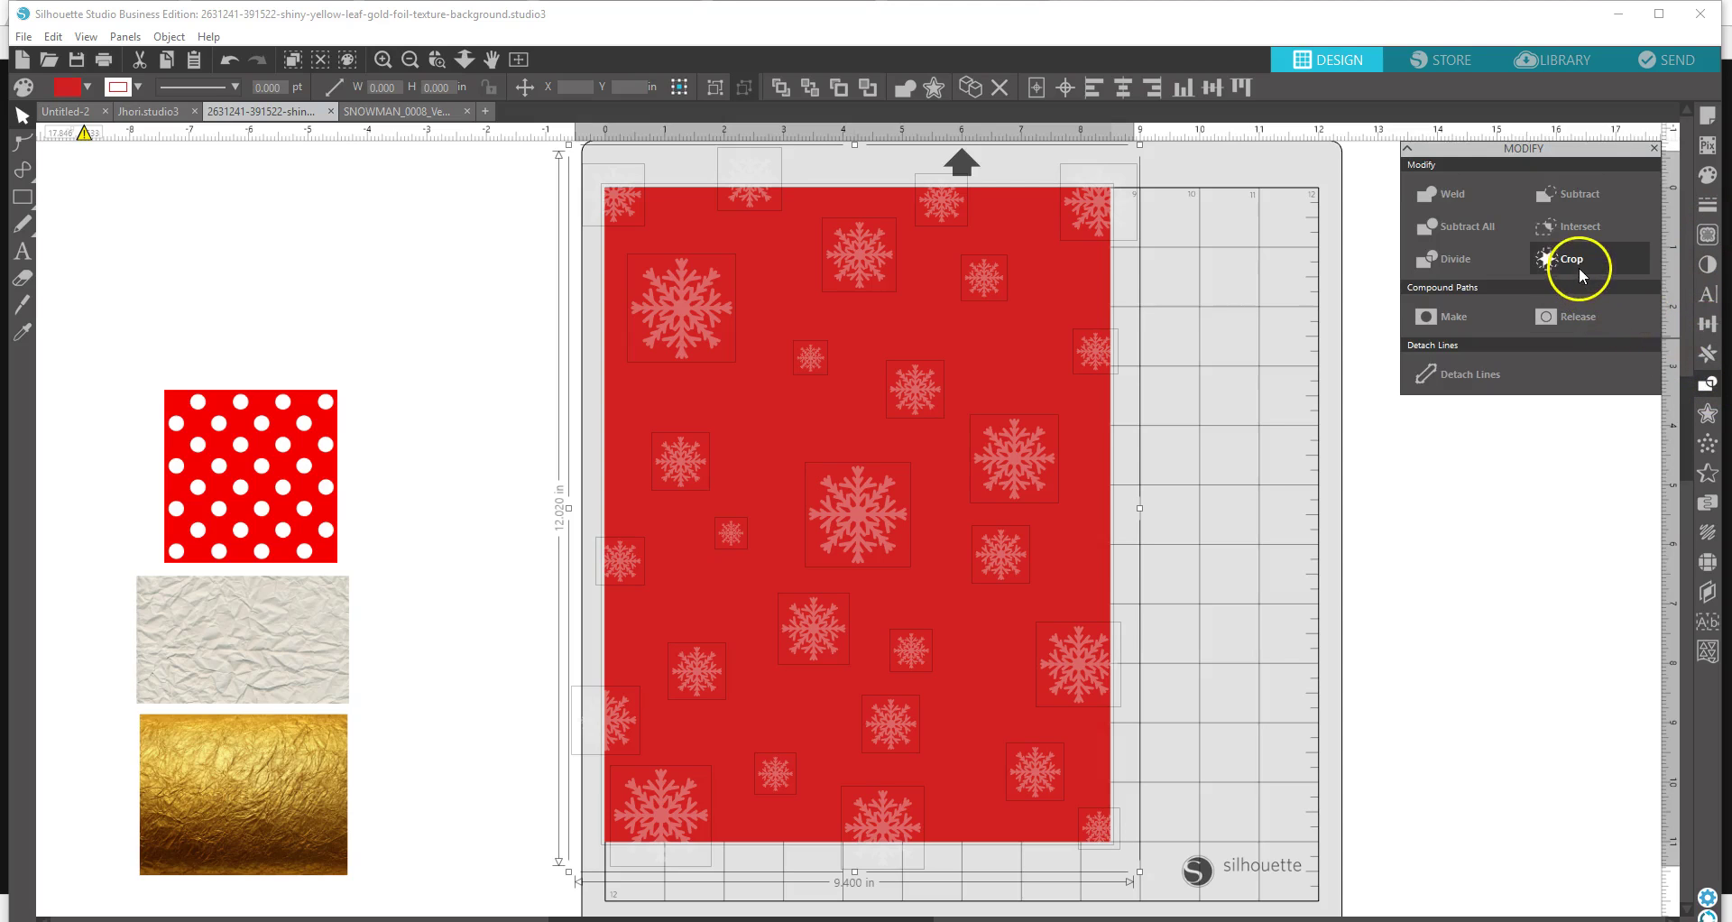
left_click(1573, 258)
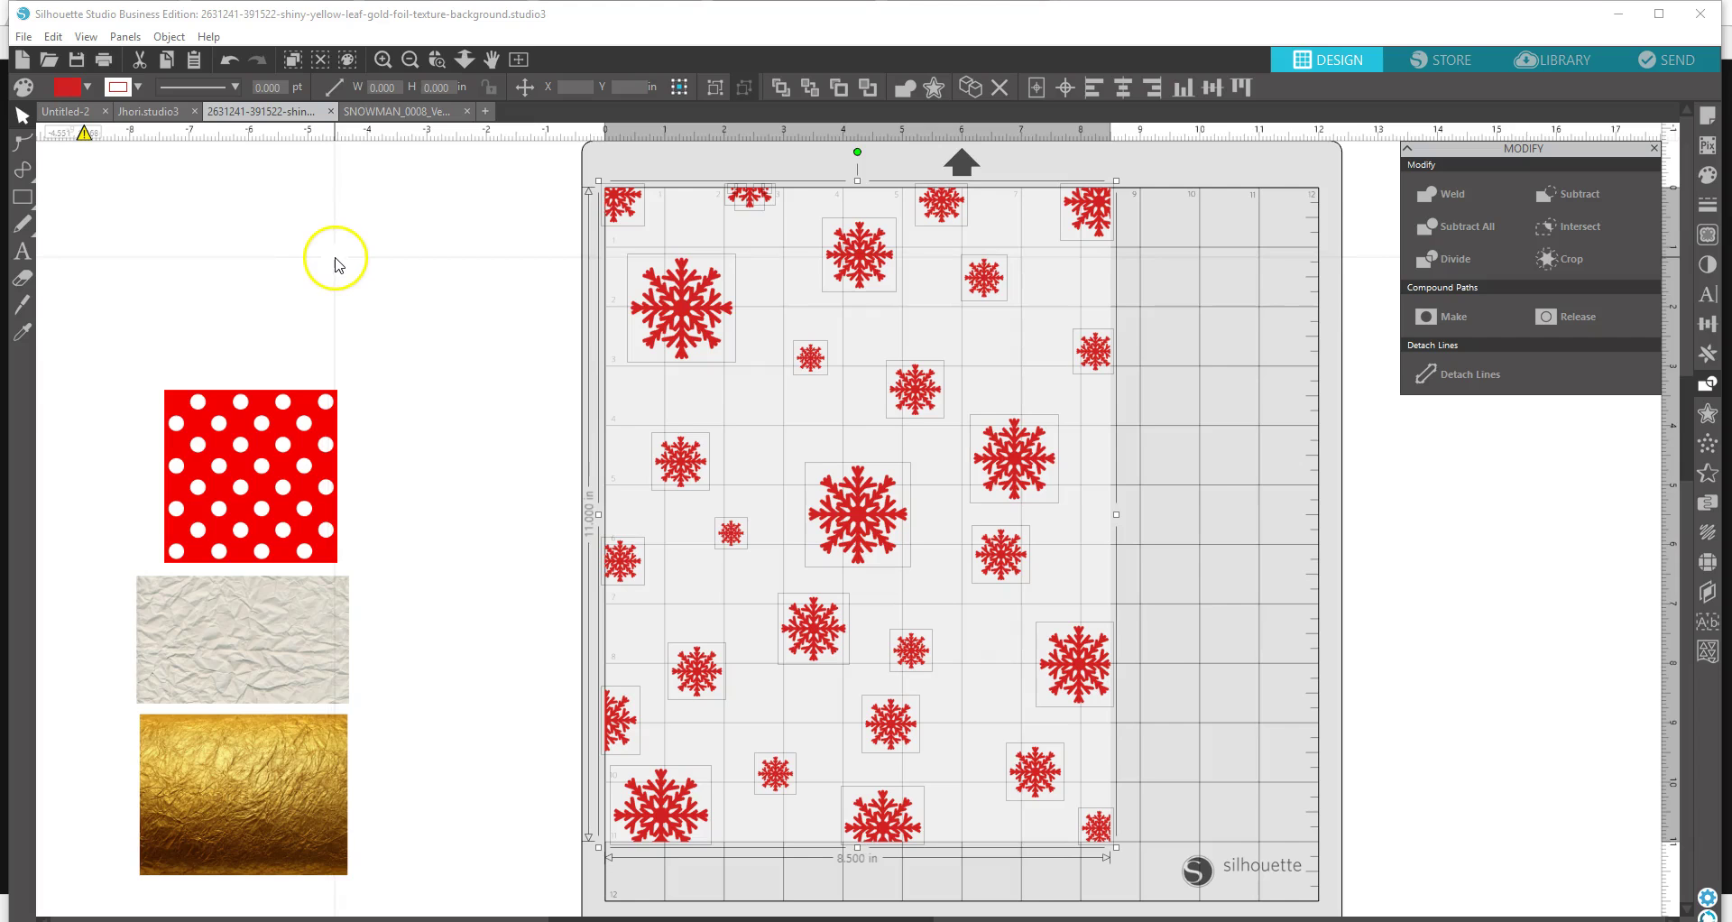
left_click(1227, 363)
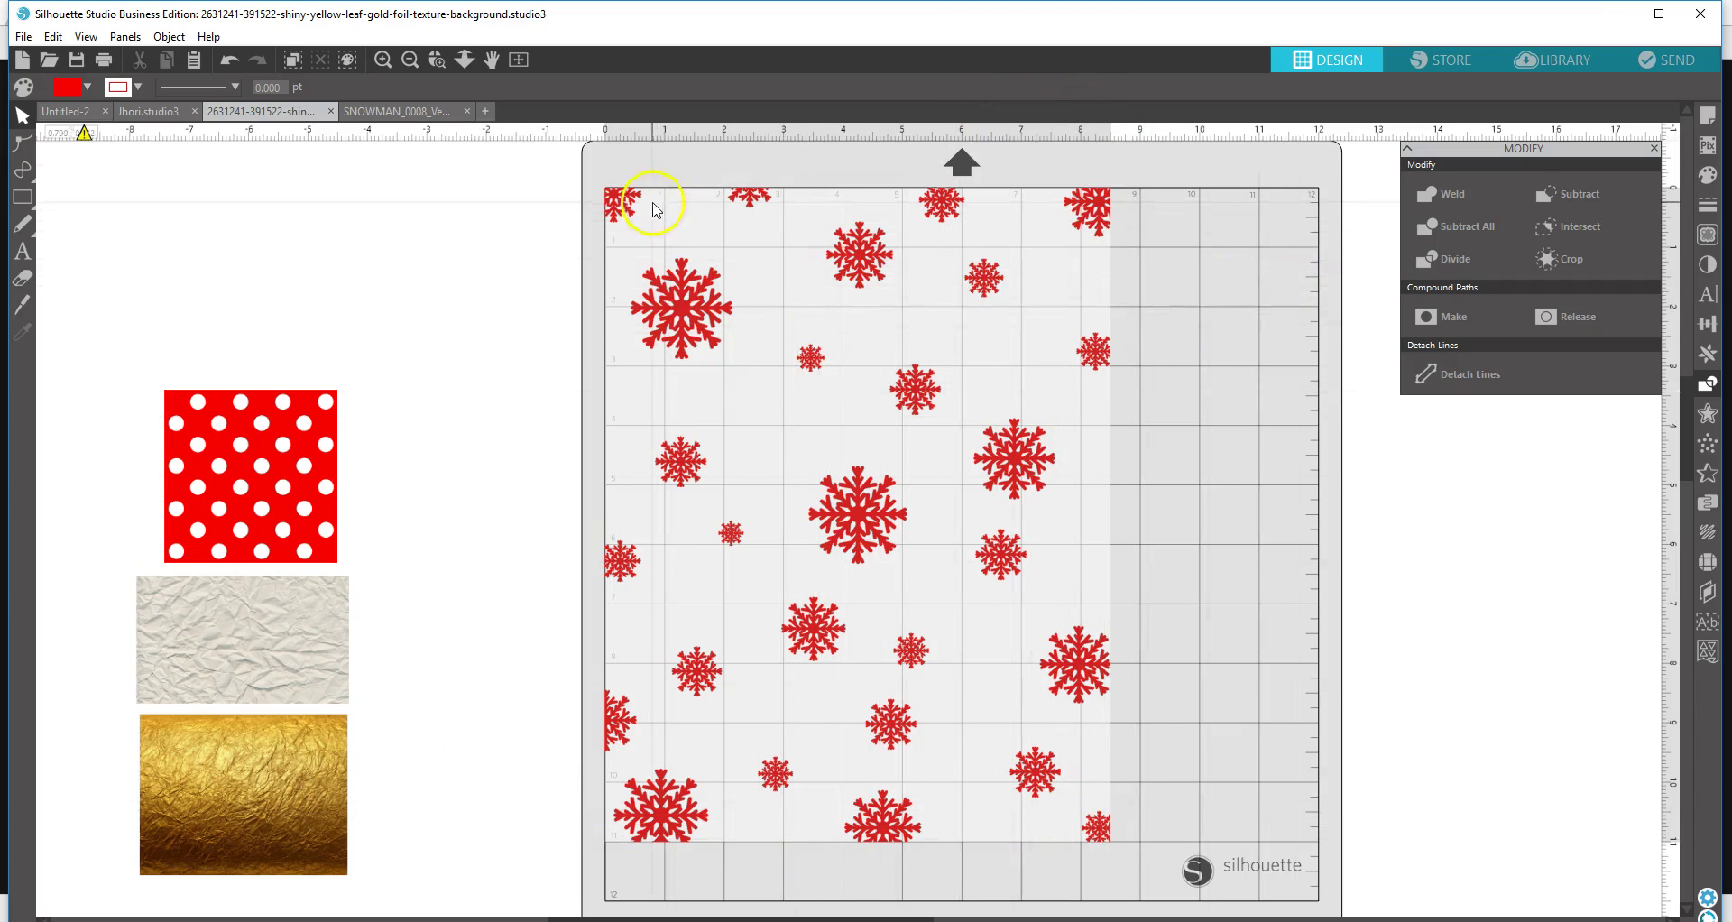
- Draw a rectangle about 5.8 × 10 in and position it over the snowflakes at the page's upper-left corner
mouse_move(33, 197)
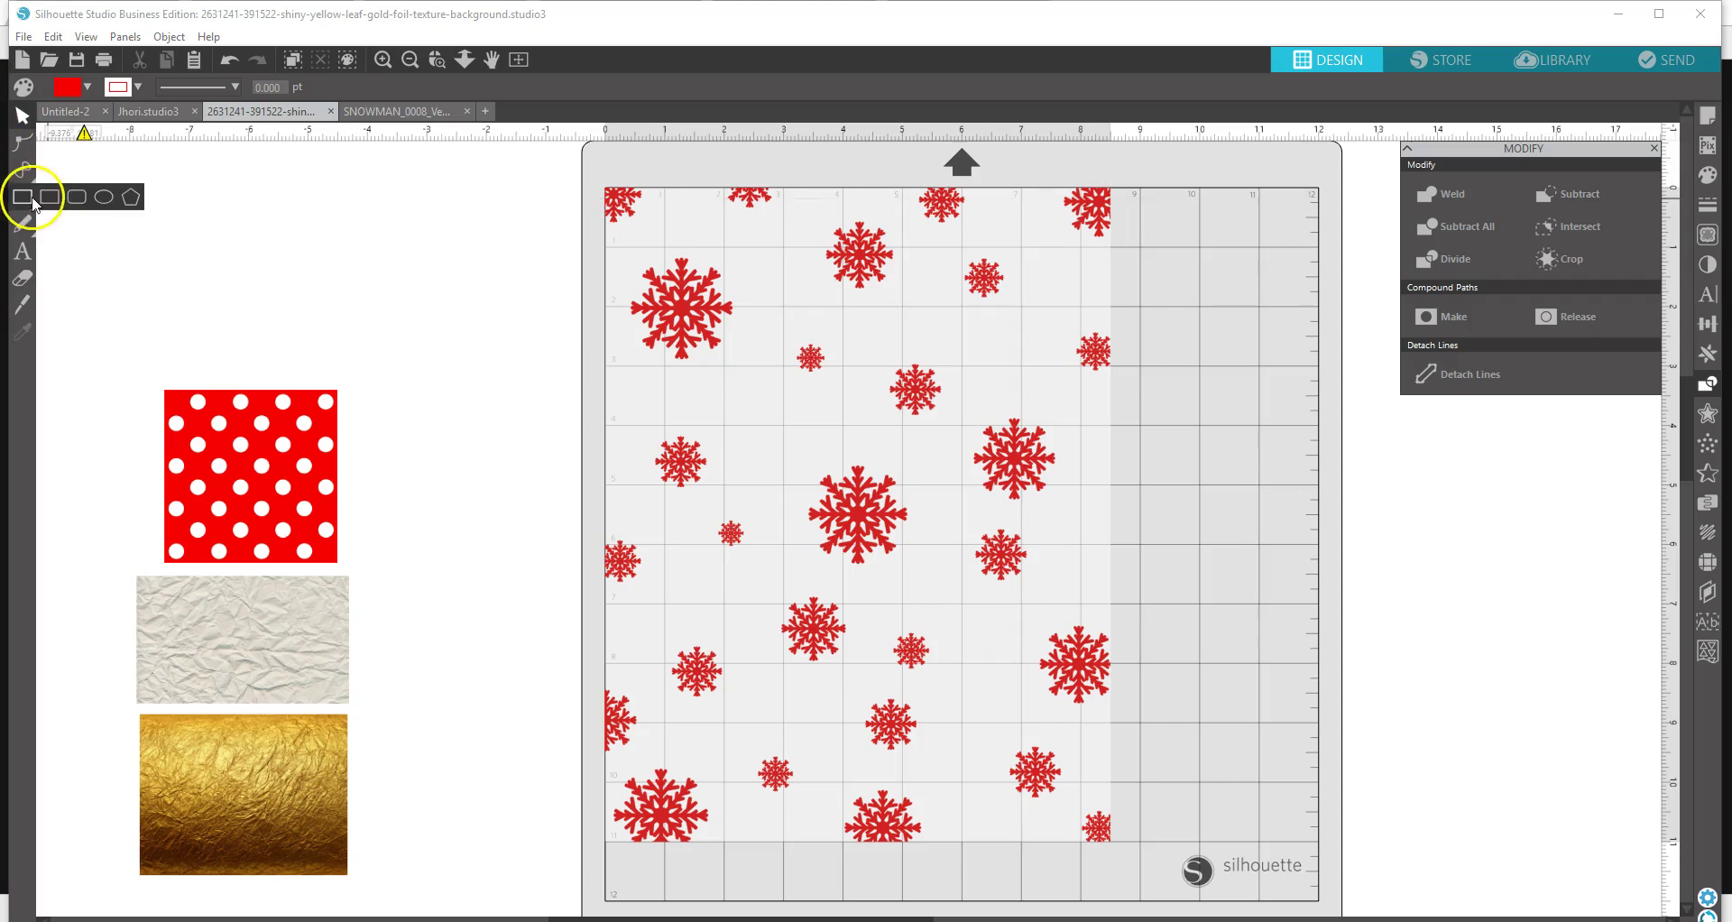
left_click(50, 196)
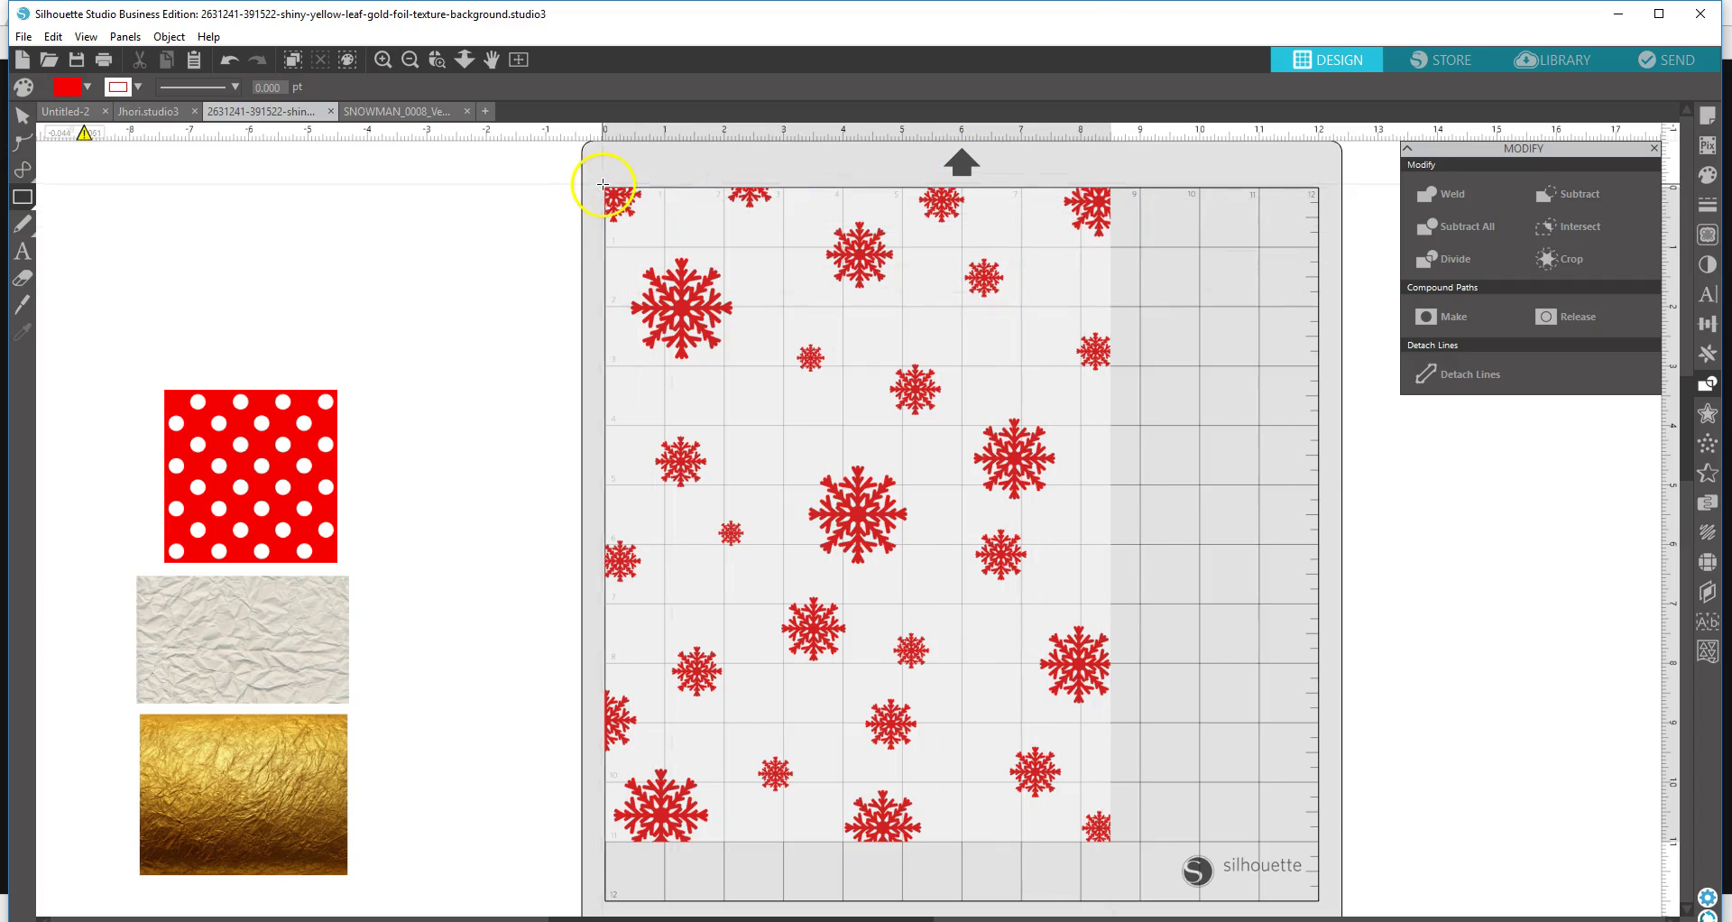
mouse_move(606, 187)
left_mouse_down()
mouse_move(936, 344)
mouse_move(1065, 839)
mouse_move(278, 570)
mouse_move(258, 304)
left_mouse_up()
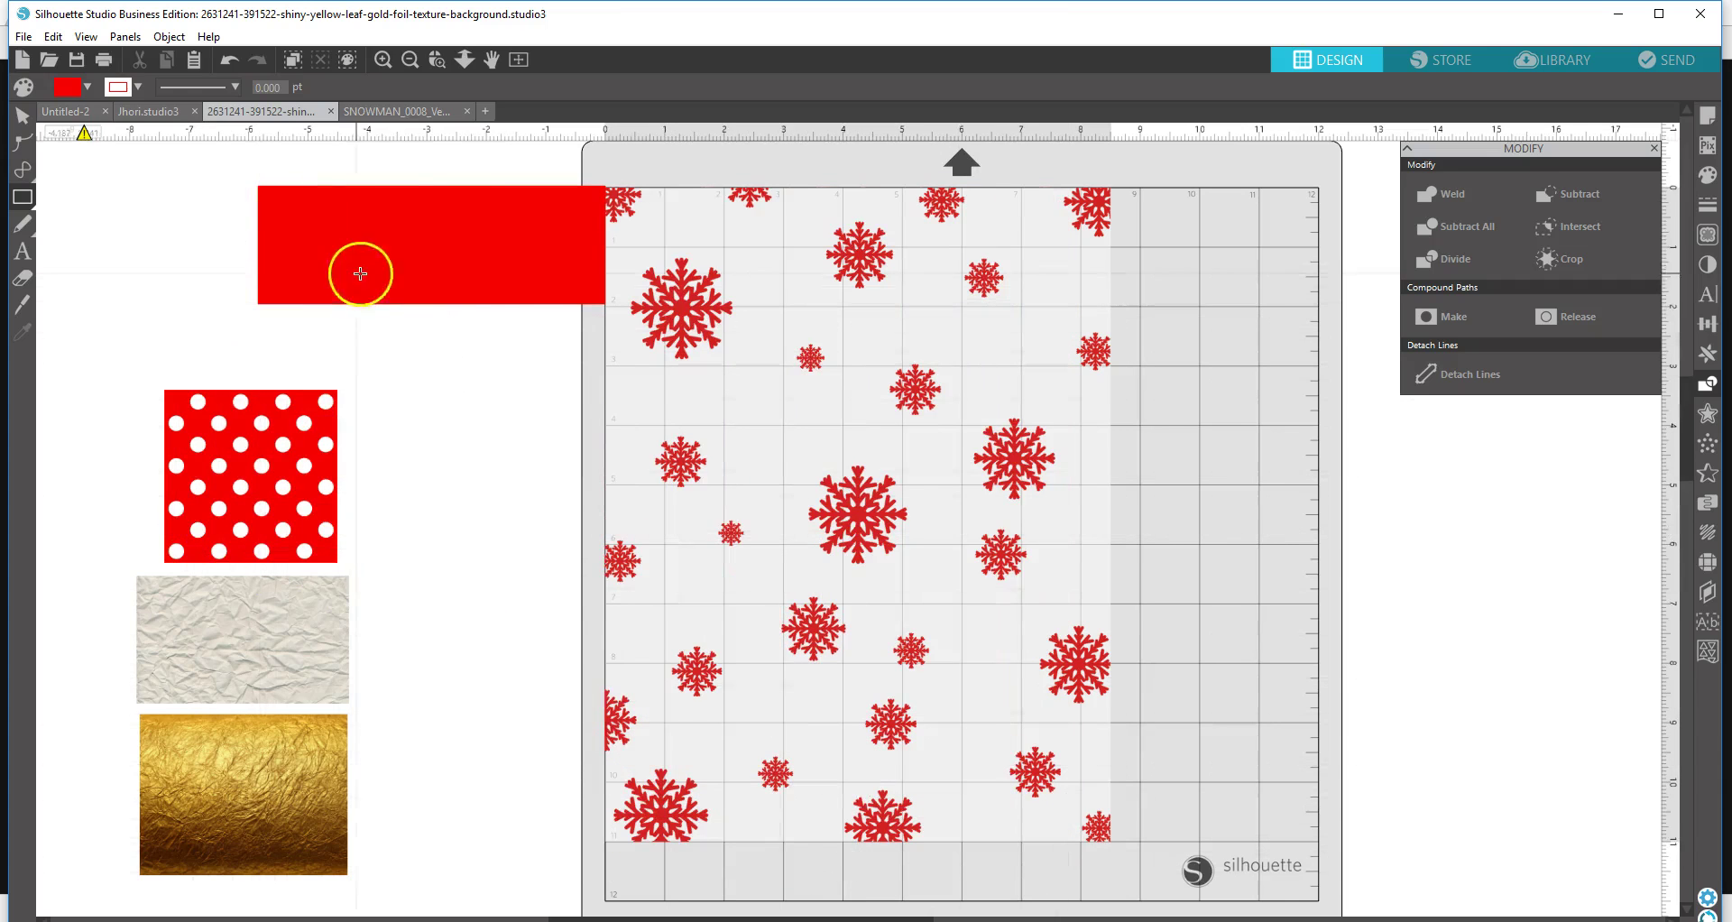
left_click(16, 117)
left_click(417, 295)
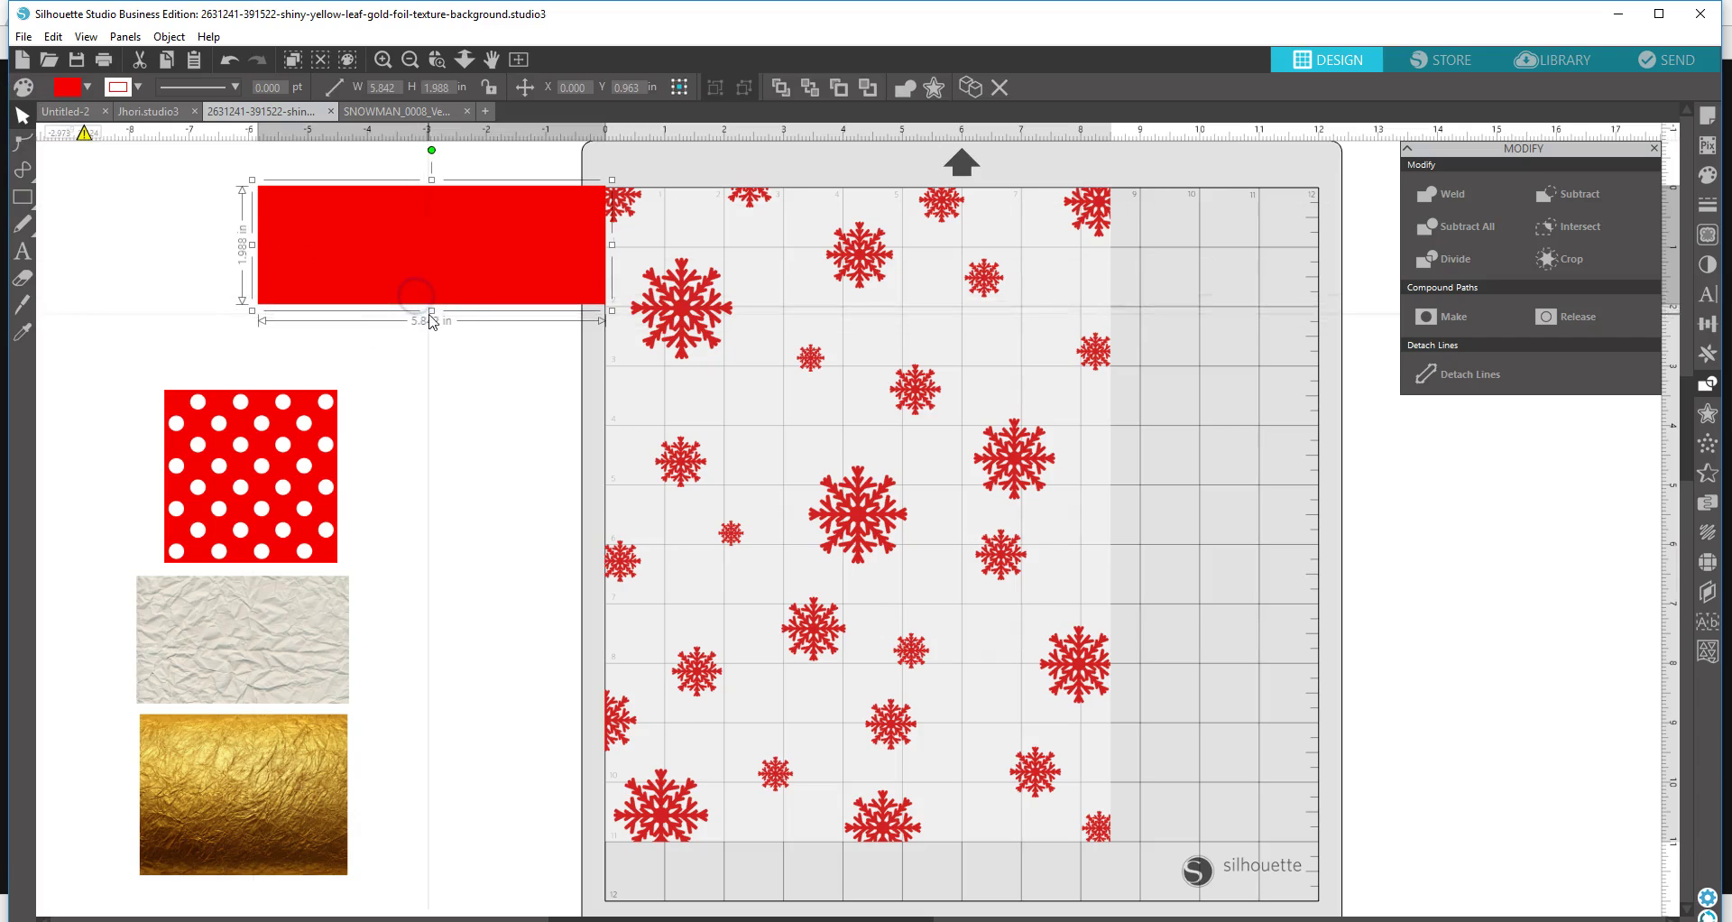
left_click_drag(431, 312, 491, 775)
left_click_drag(498, 630, 837, 628)
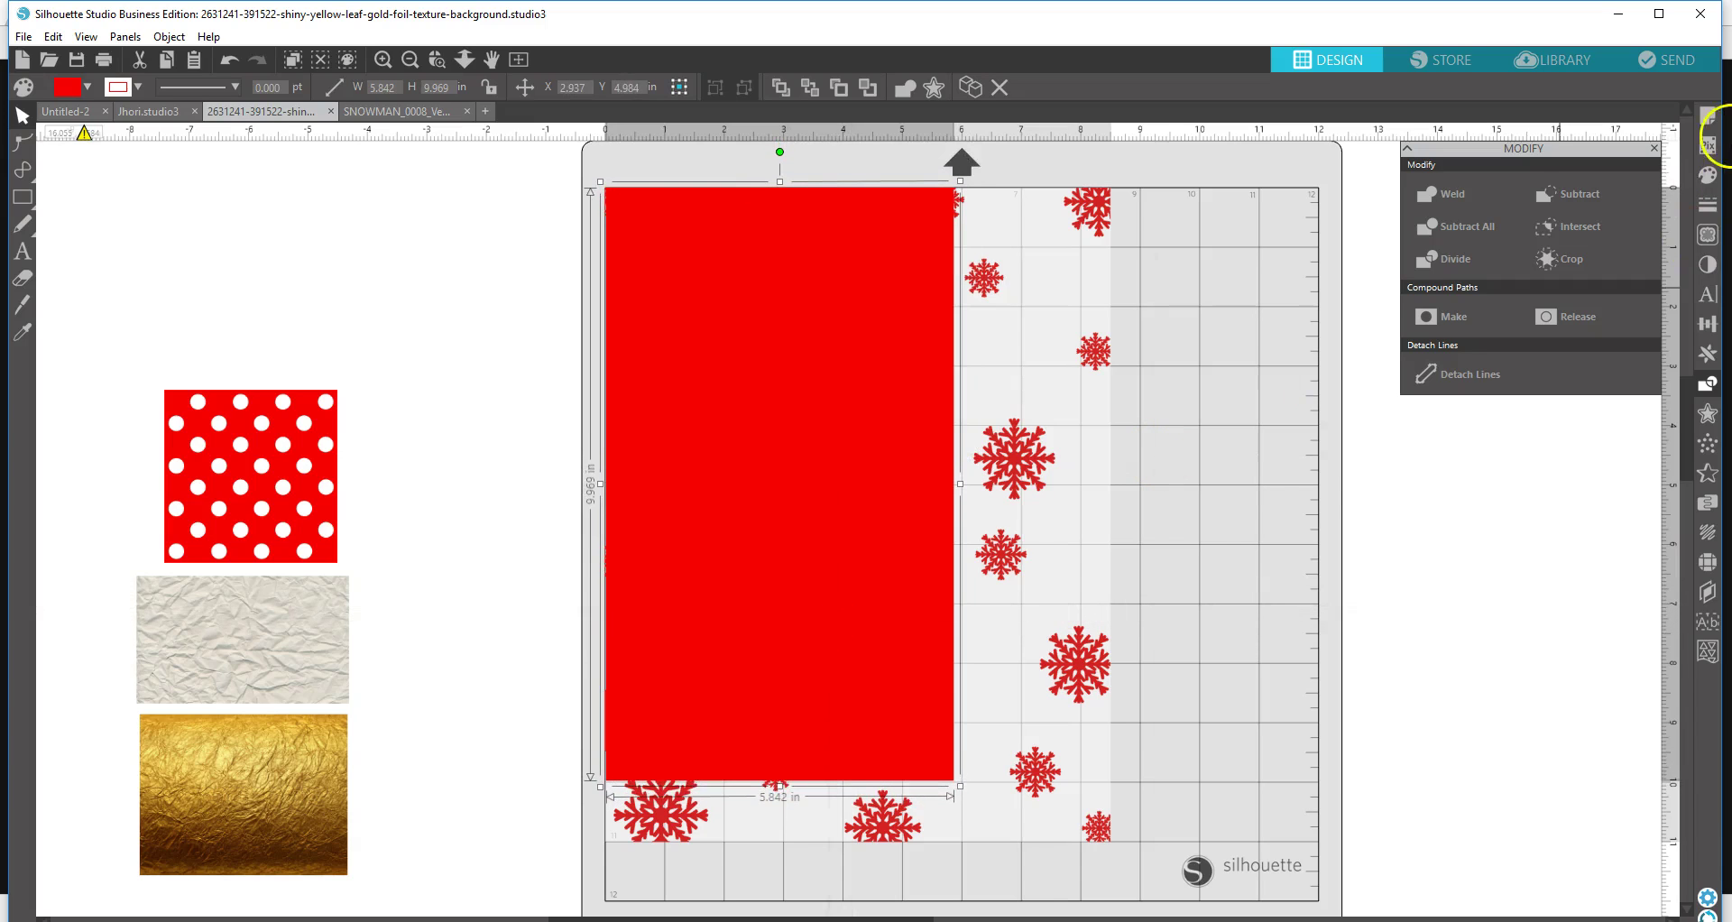
- Set the rectangle's fill and line colors to white
left_click(1708, 176)
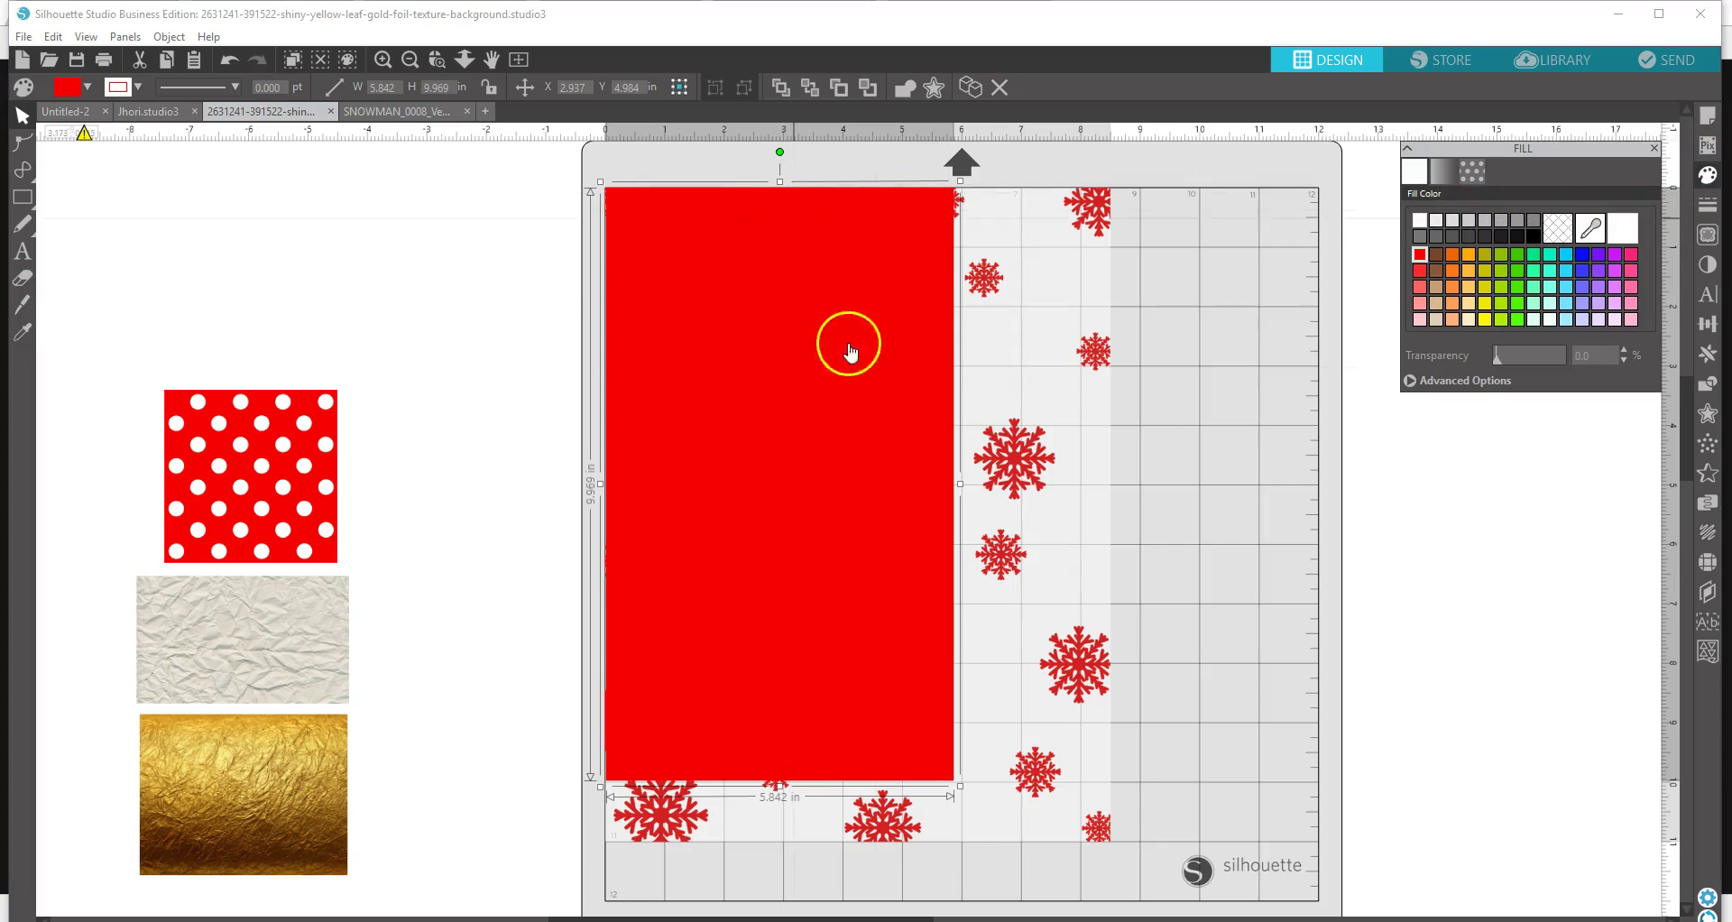
left_click(1419, 221)
left_click(1707, 205)
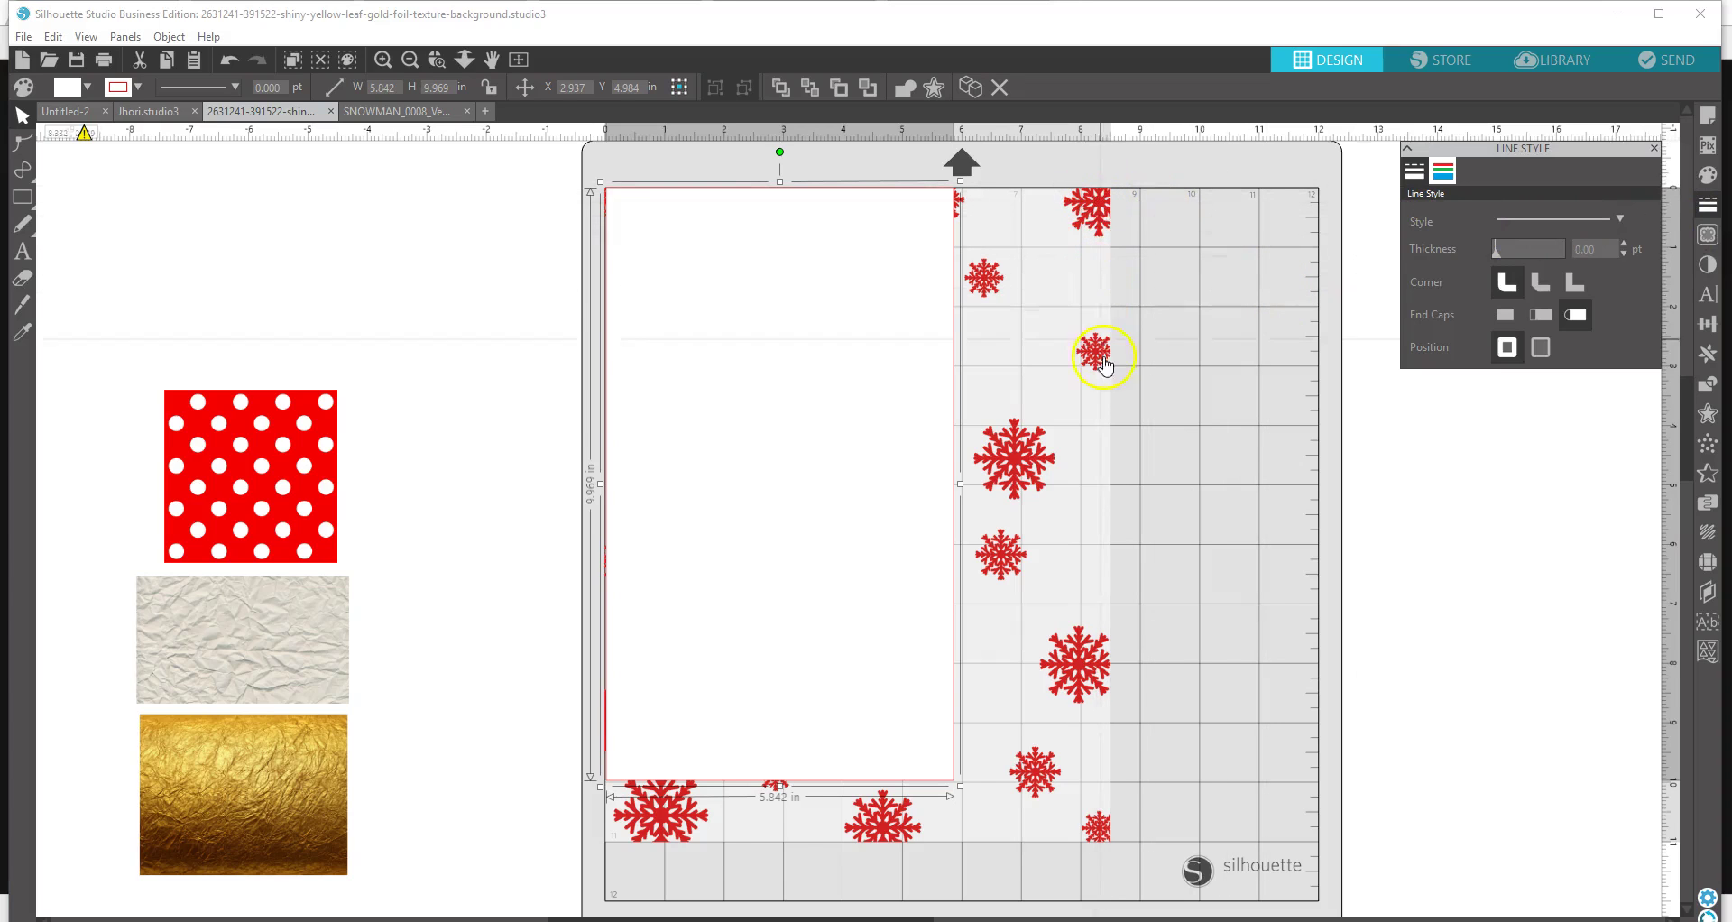
left_click(1443, 176)
left_click(1419, 220)
- Resize the white rectangle to 8.5 × 11 in, covering the page area, and send it behind the snowflakes
left_click_drag(959, 487, 1120, 494)
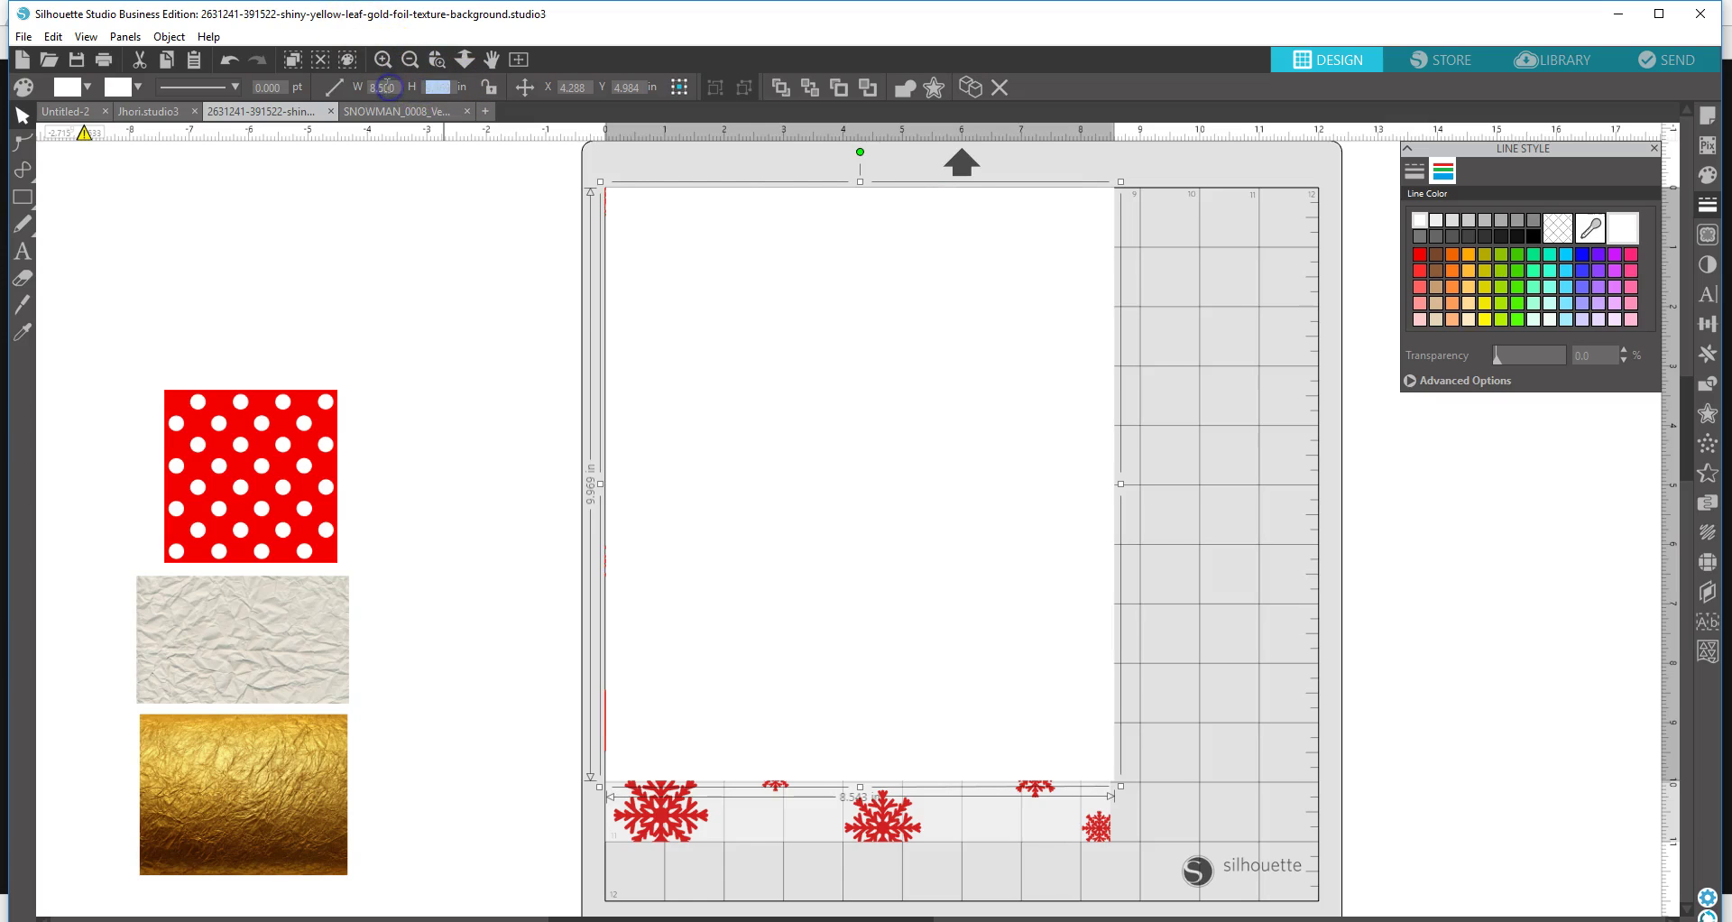
key("Return")
left_click_drag(675, 240, 673, 271)
right_click(673, 273)
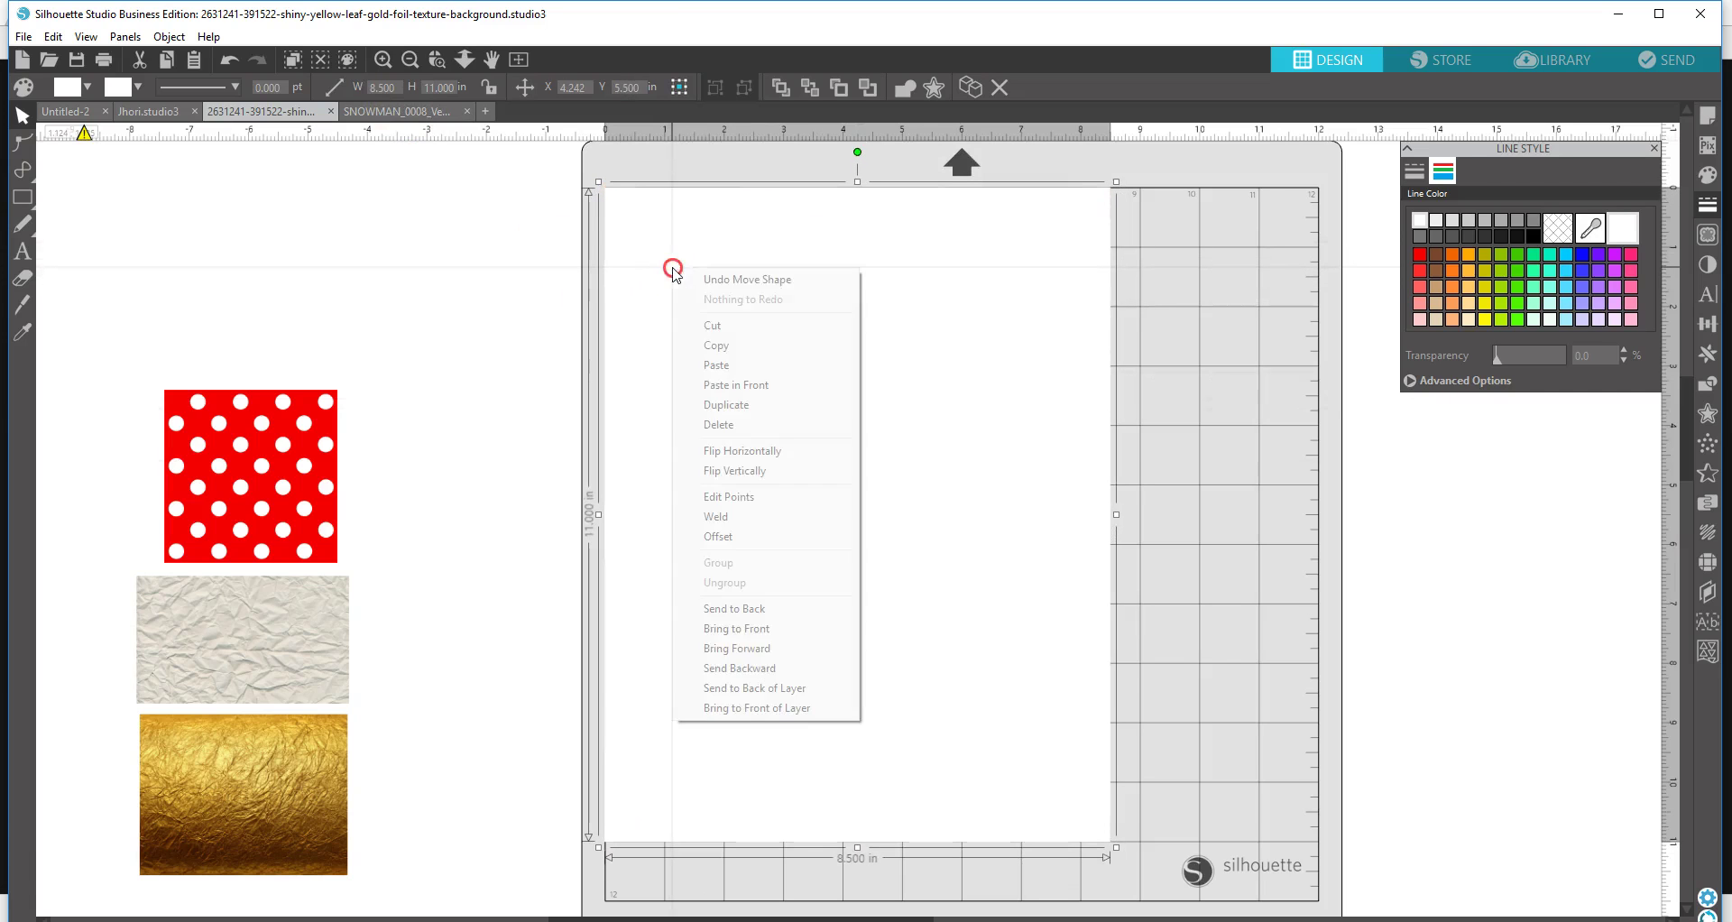
left_click(729, 610)
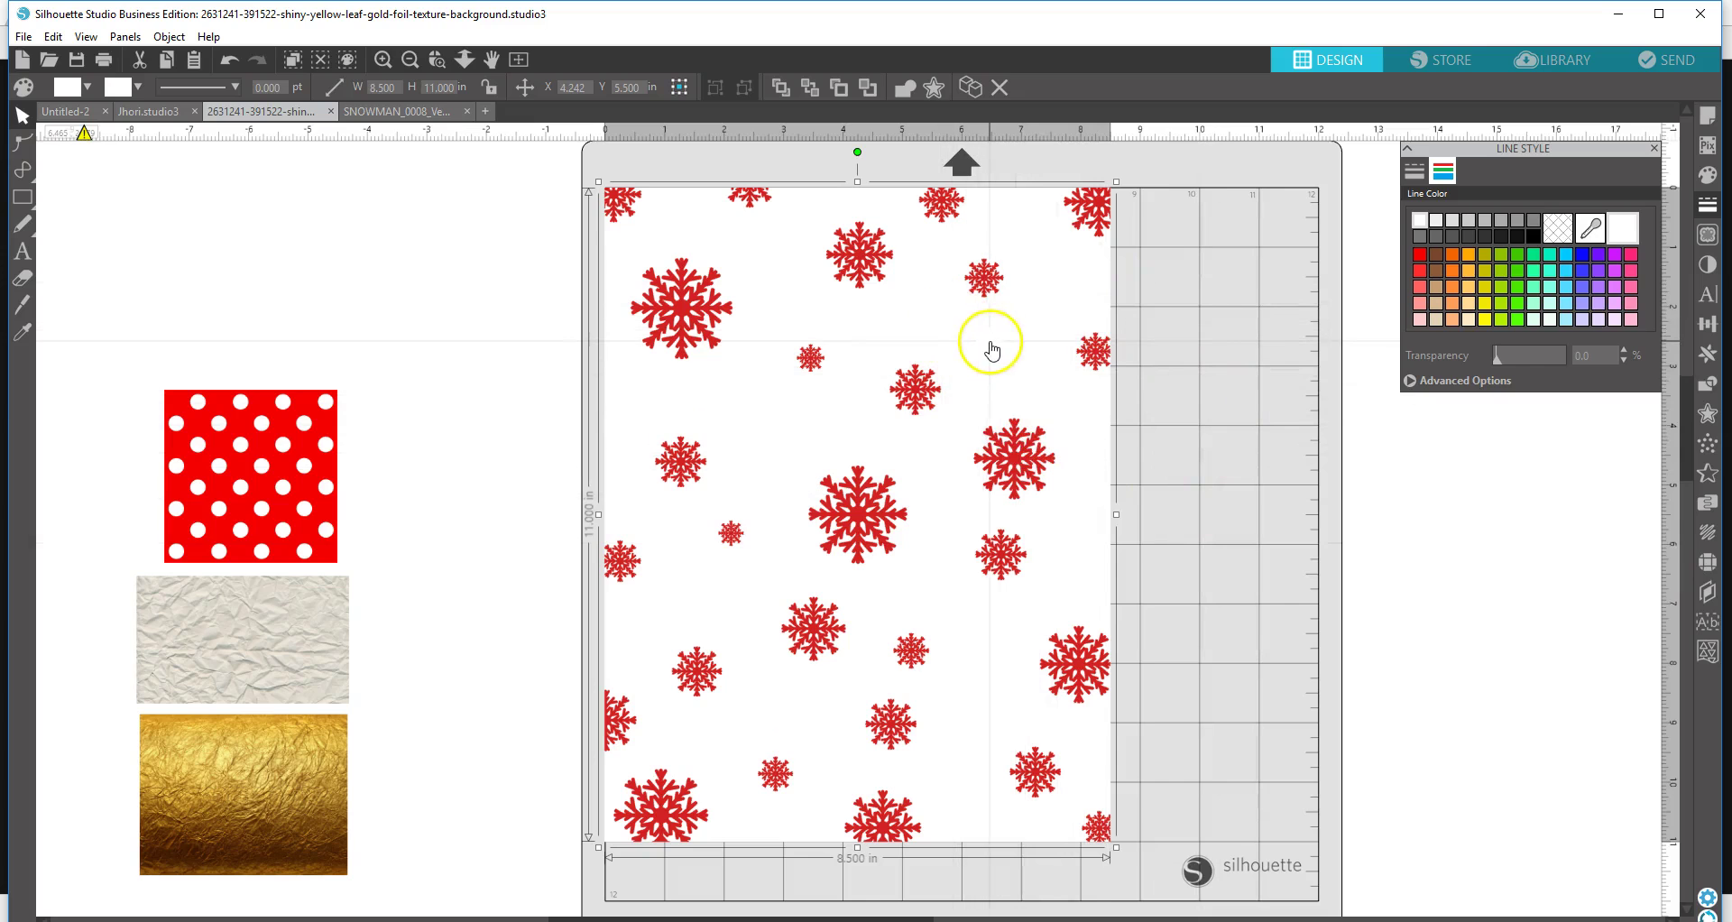
- Move the background rectangle beside the mat and match its line and fill colors to the snowflakes' red
left_click_drag(992, 351, 391, 357)
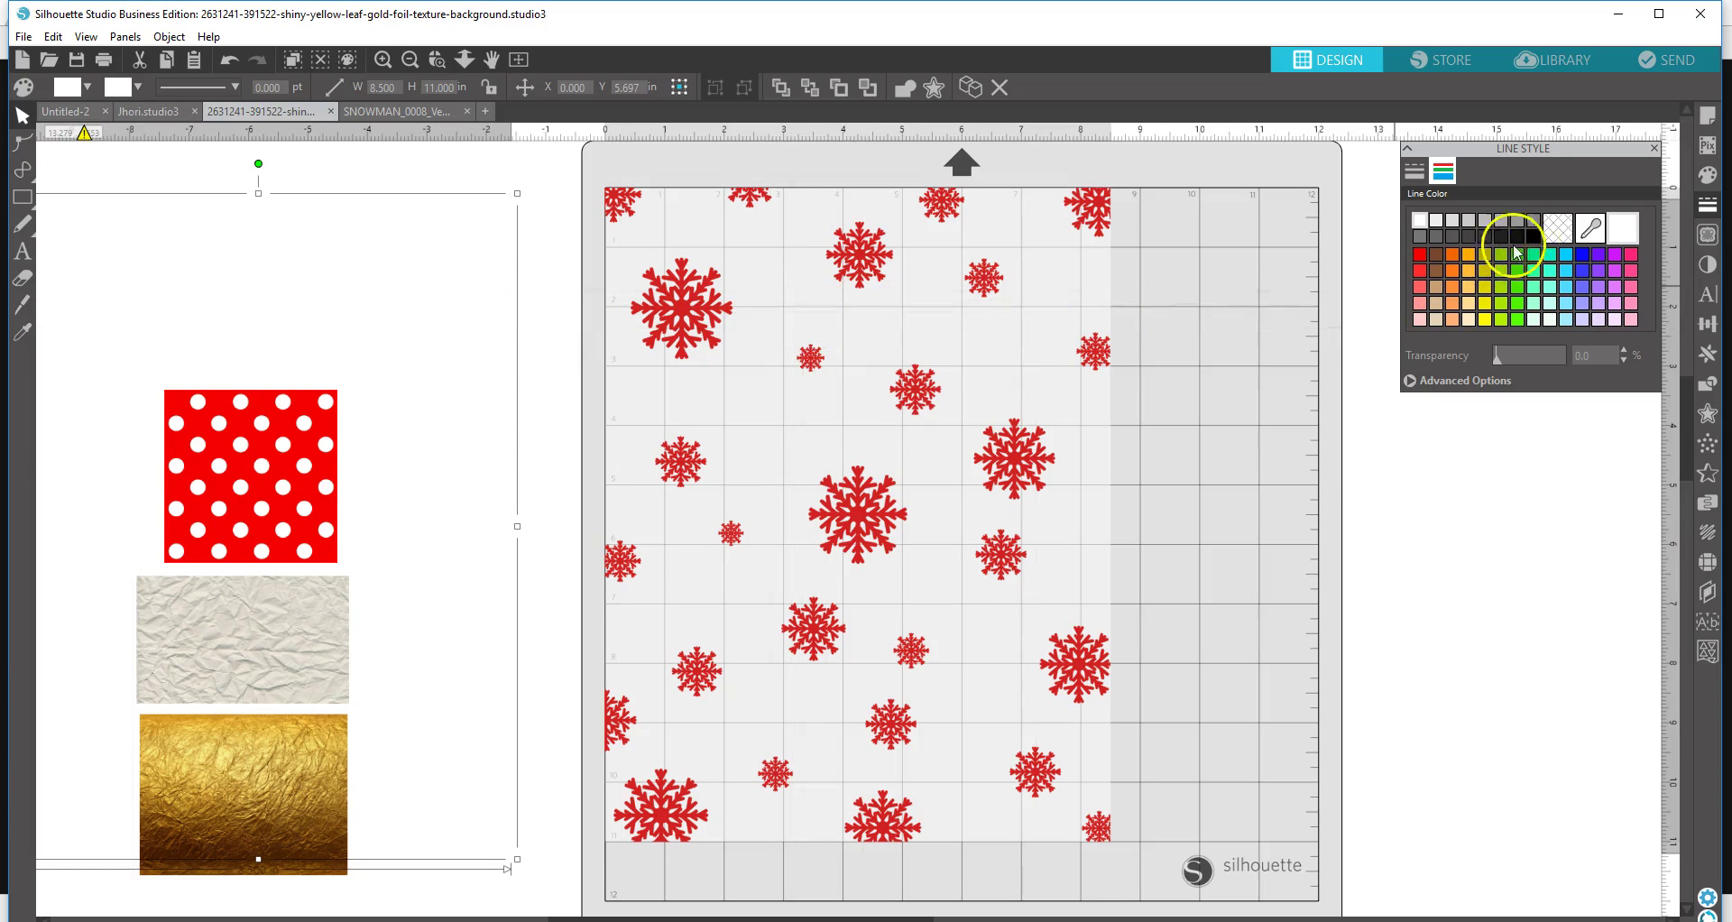
left_click(1591, 228)
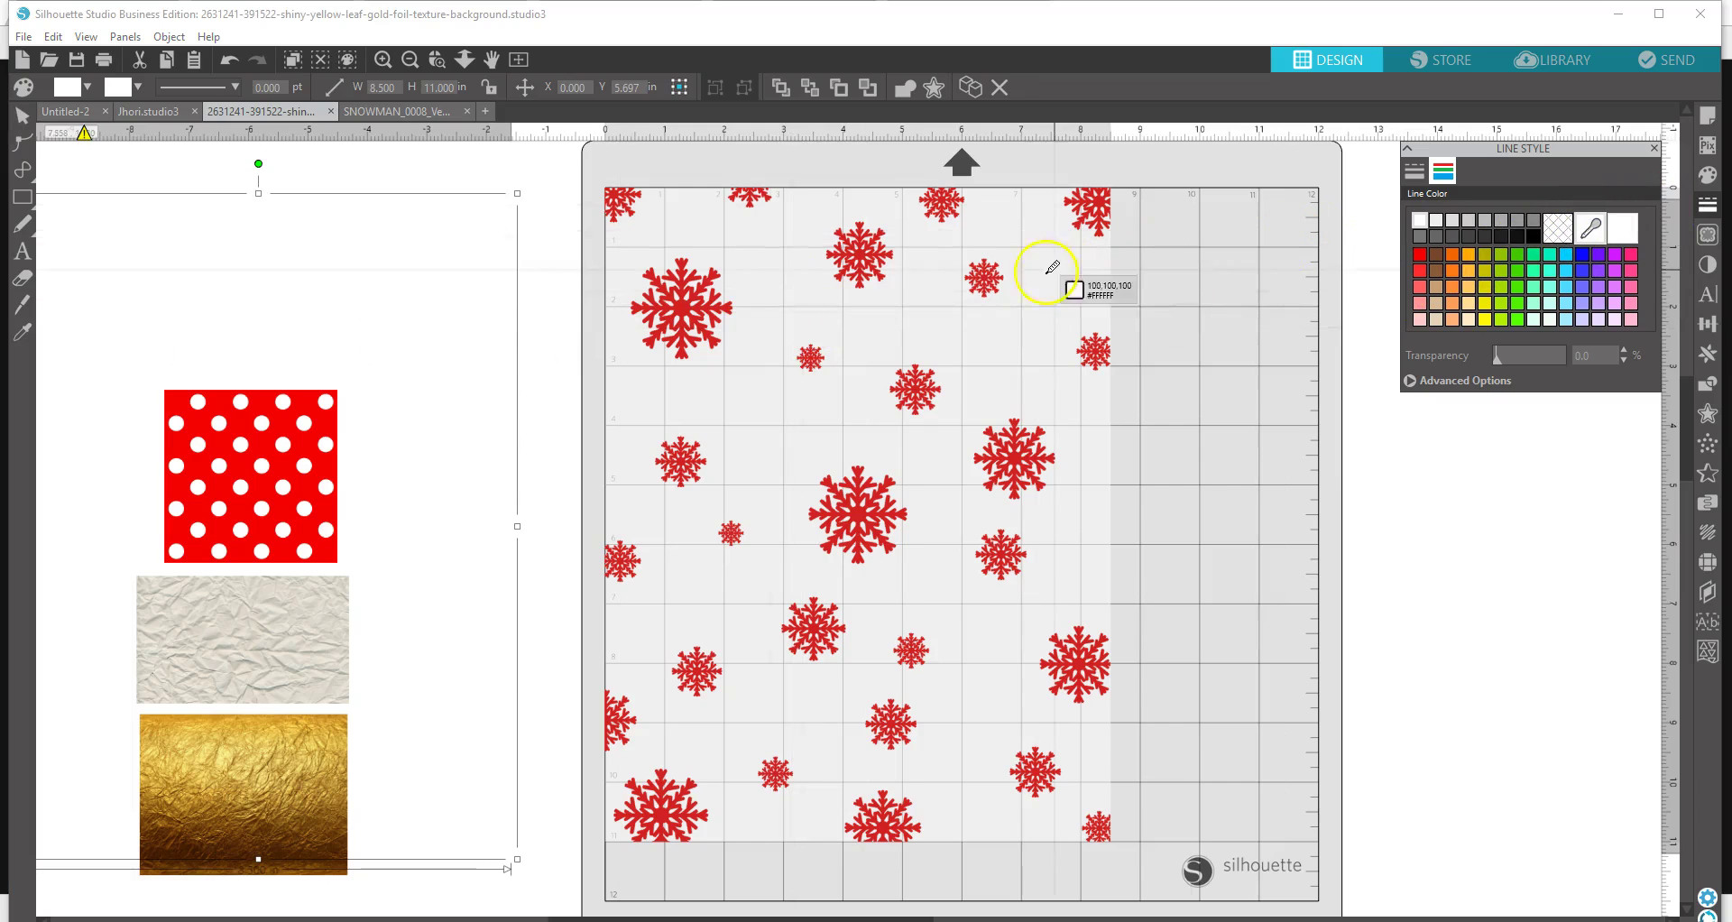
left_click(872, 243)
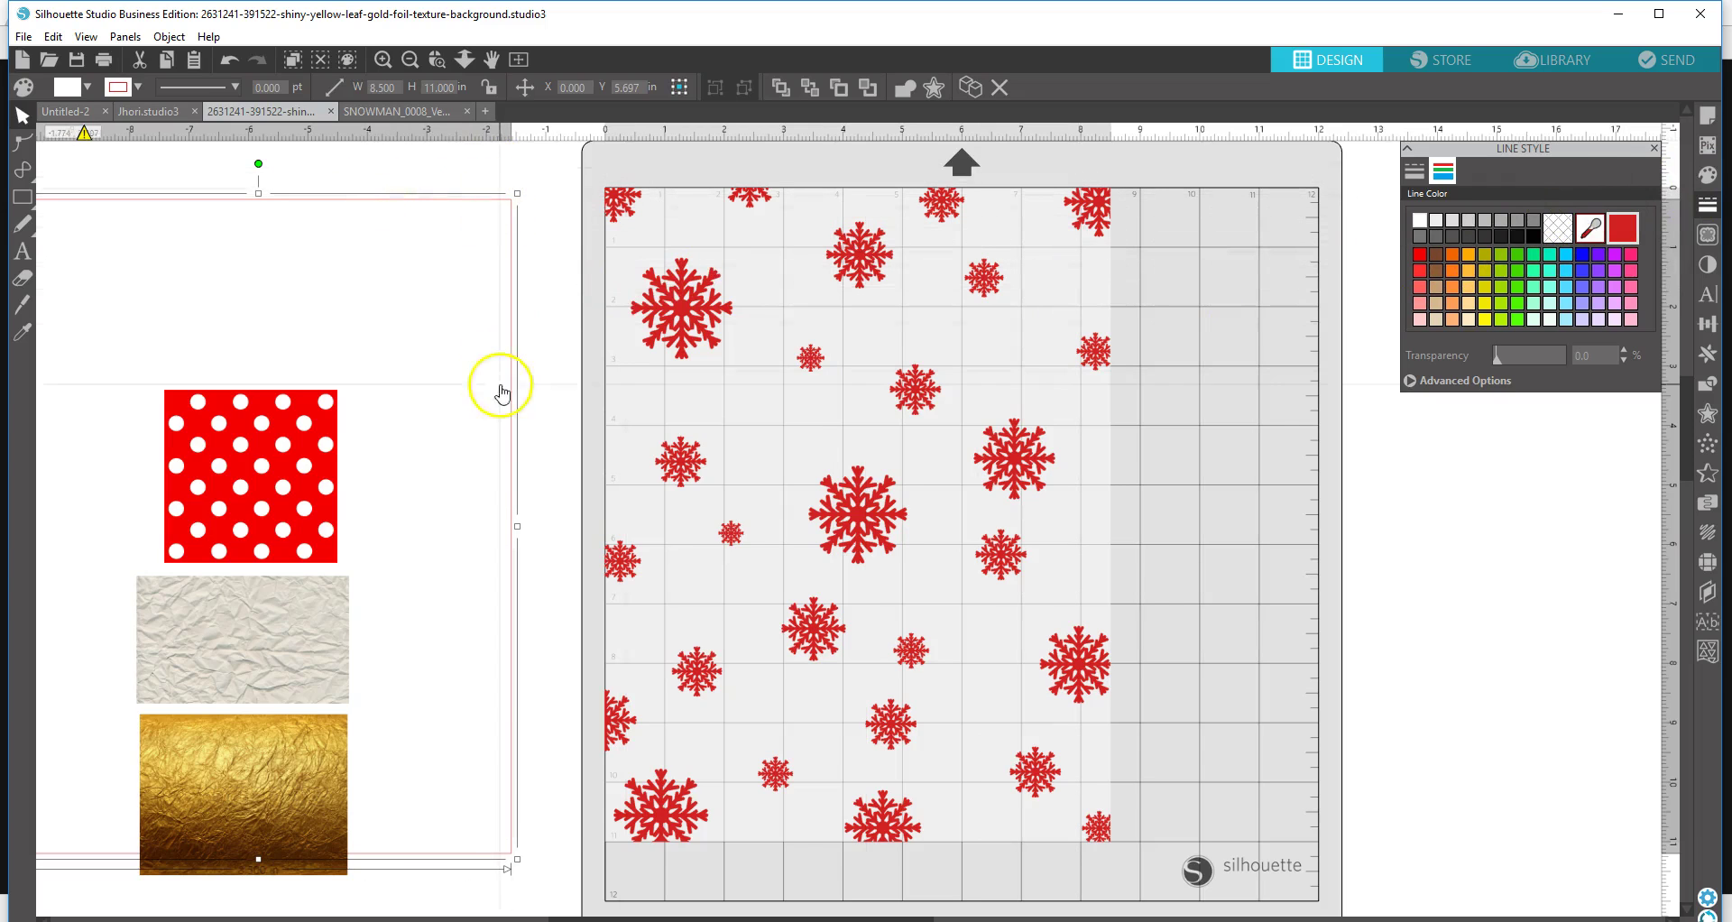
left_click(1710, 176)
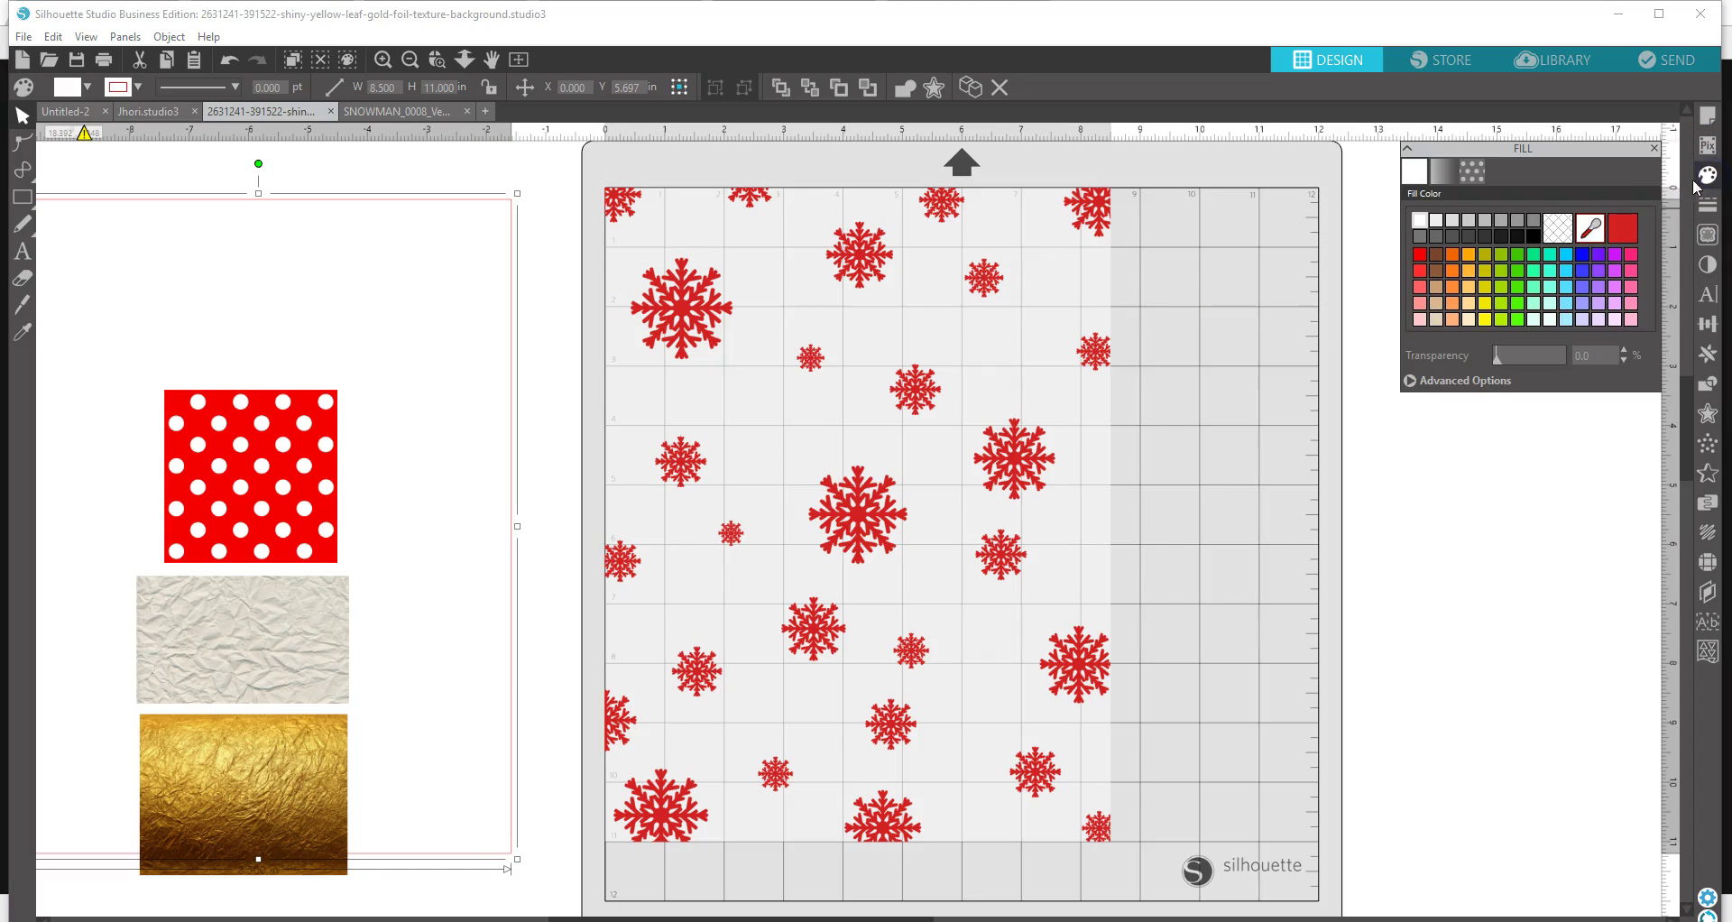
left_click(1622, 230)
left_click(1624, 231)
- Select all the snowflakes on the page and group them
left_click_drag(575, 161, 1161, 873)
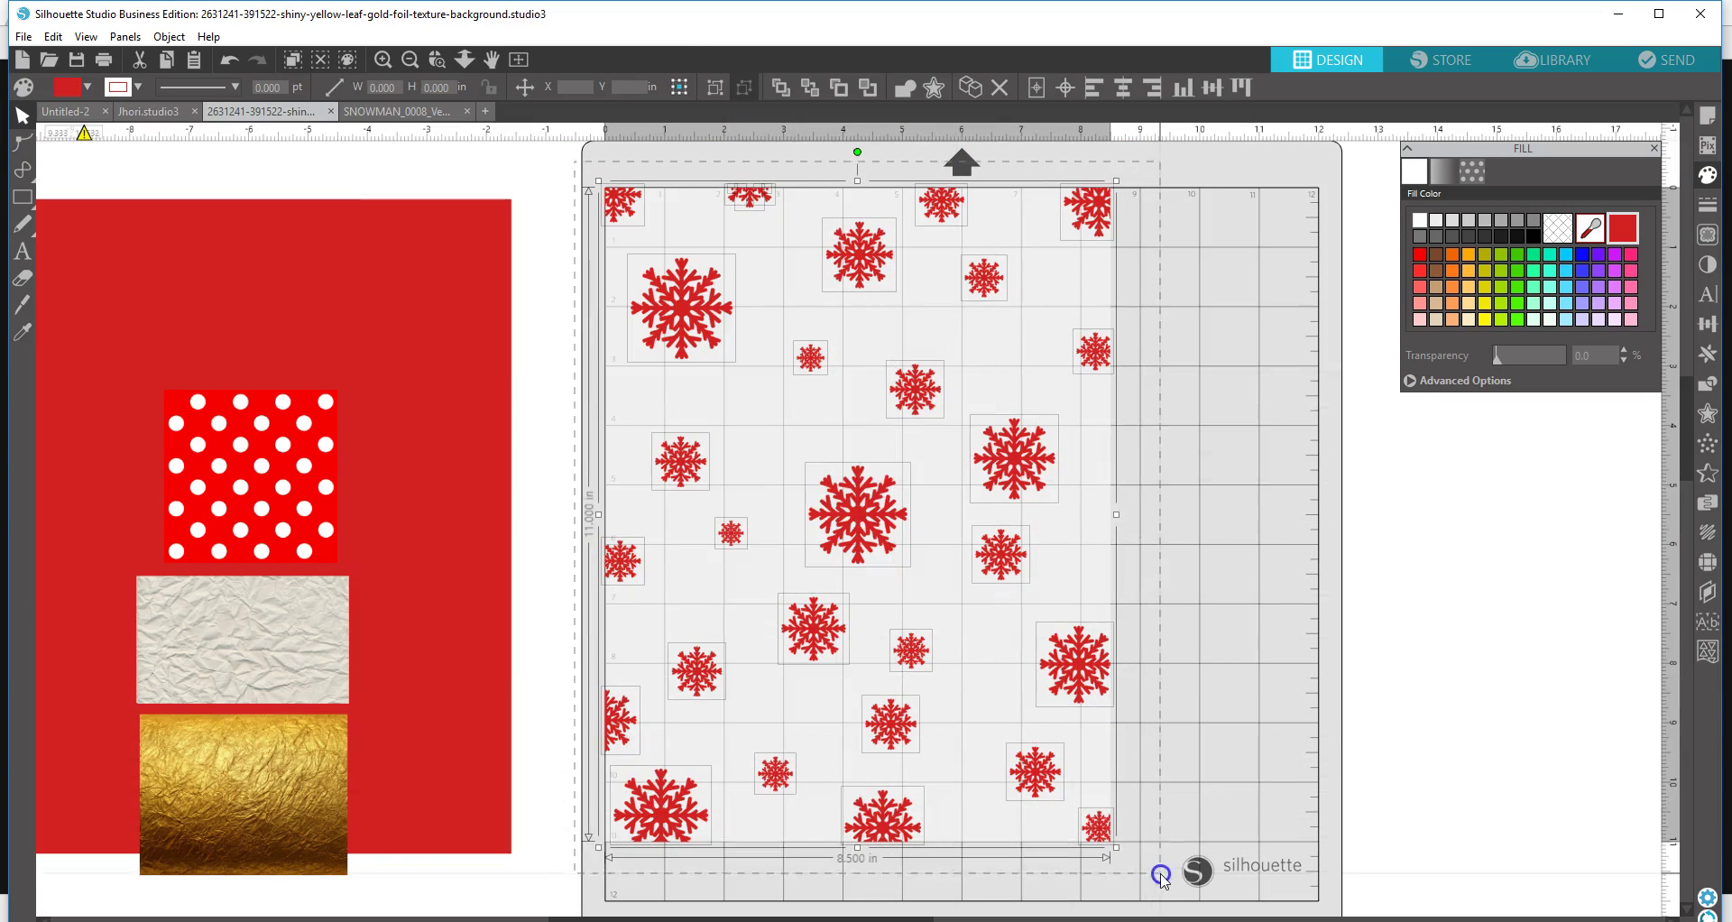
right_click(1082, 672)
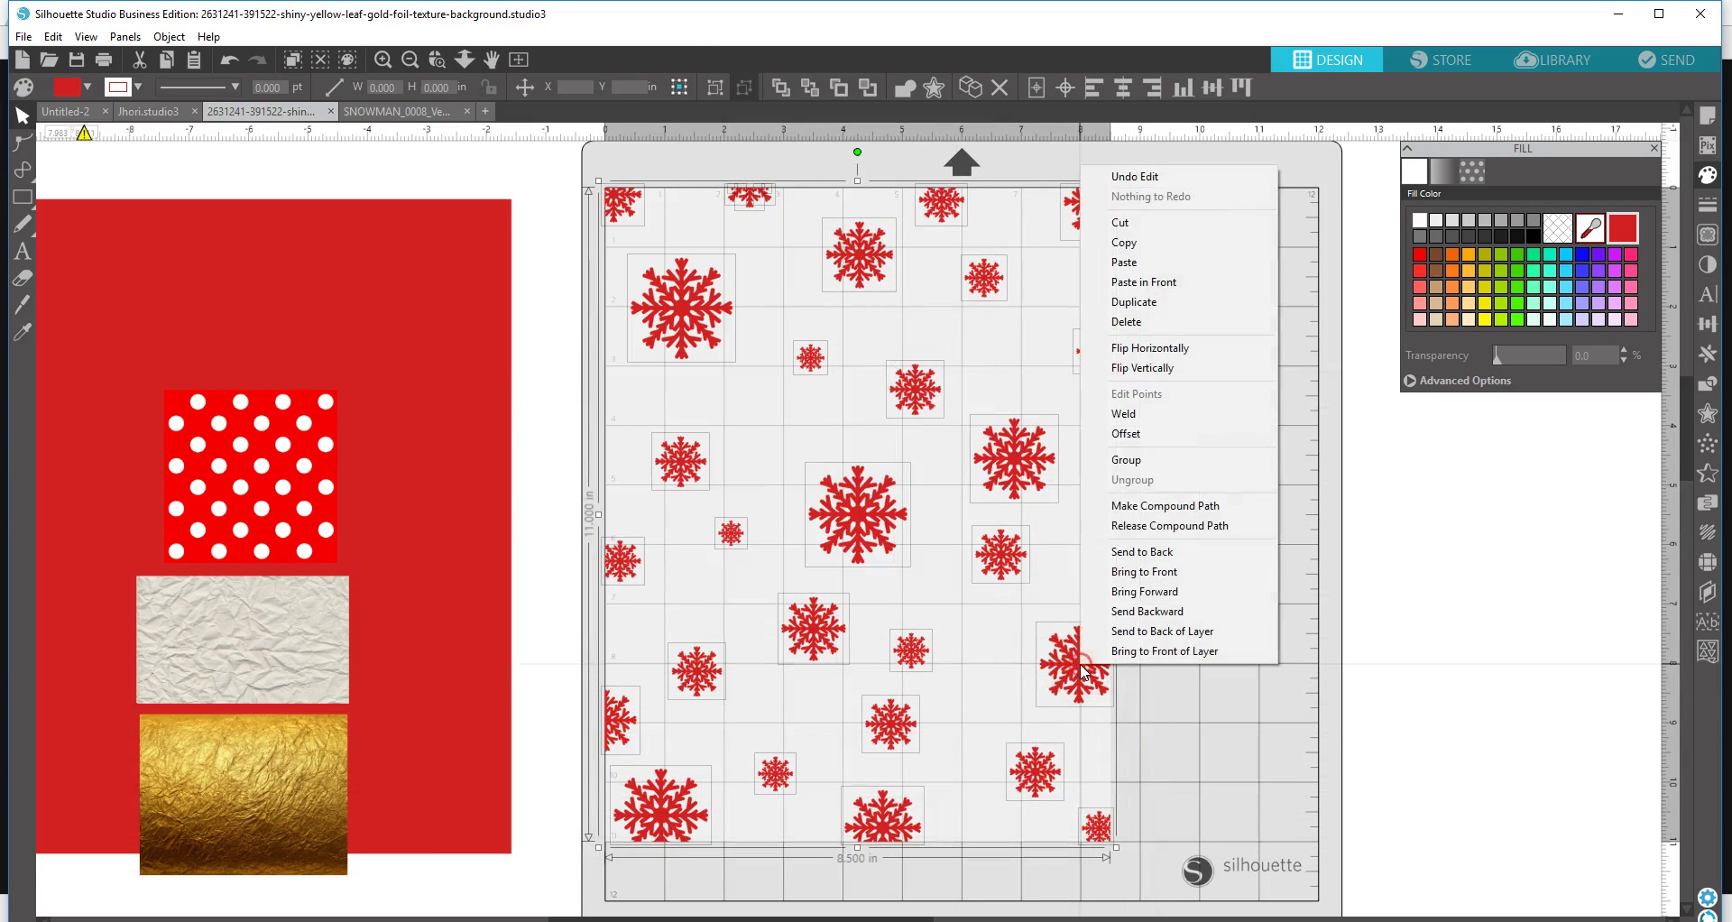
left_click(1125, 463)
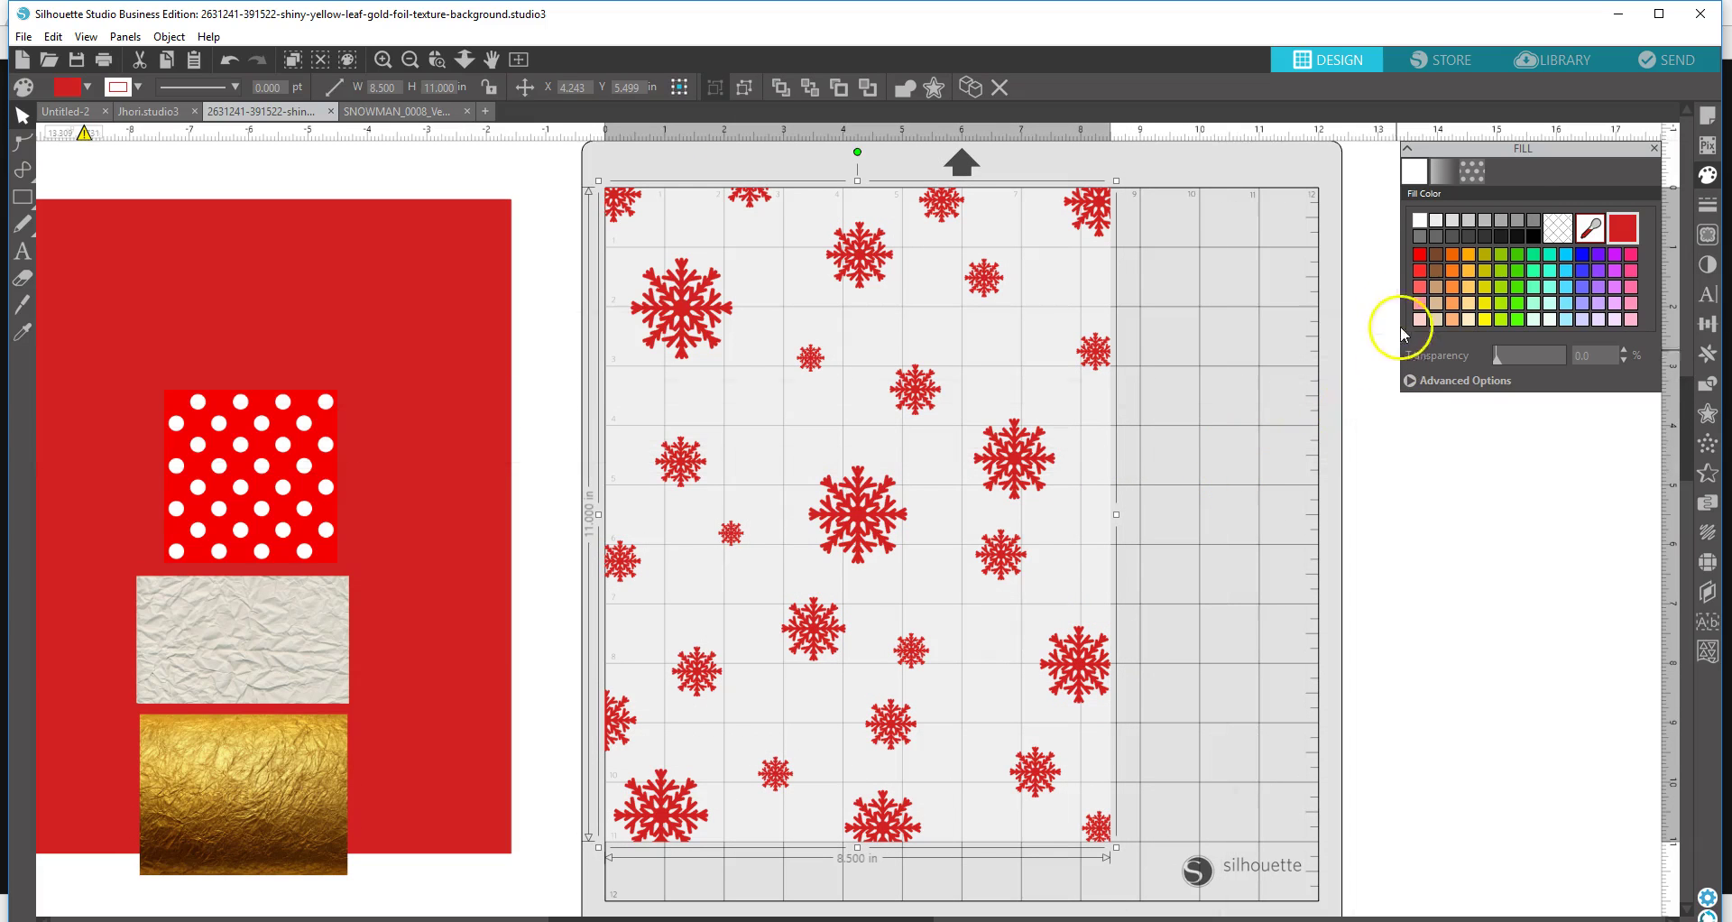
- Set the grouped snowflakes' fill and line colors to light grey
left_click(1452, 221)
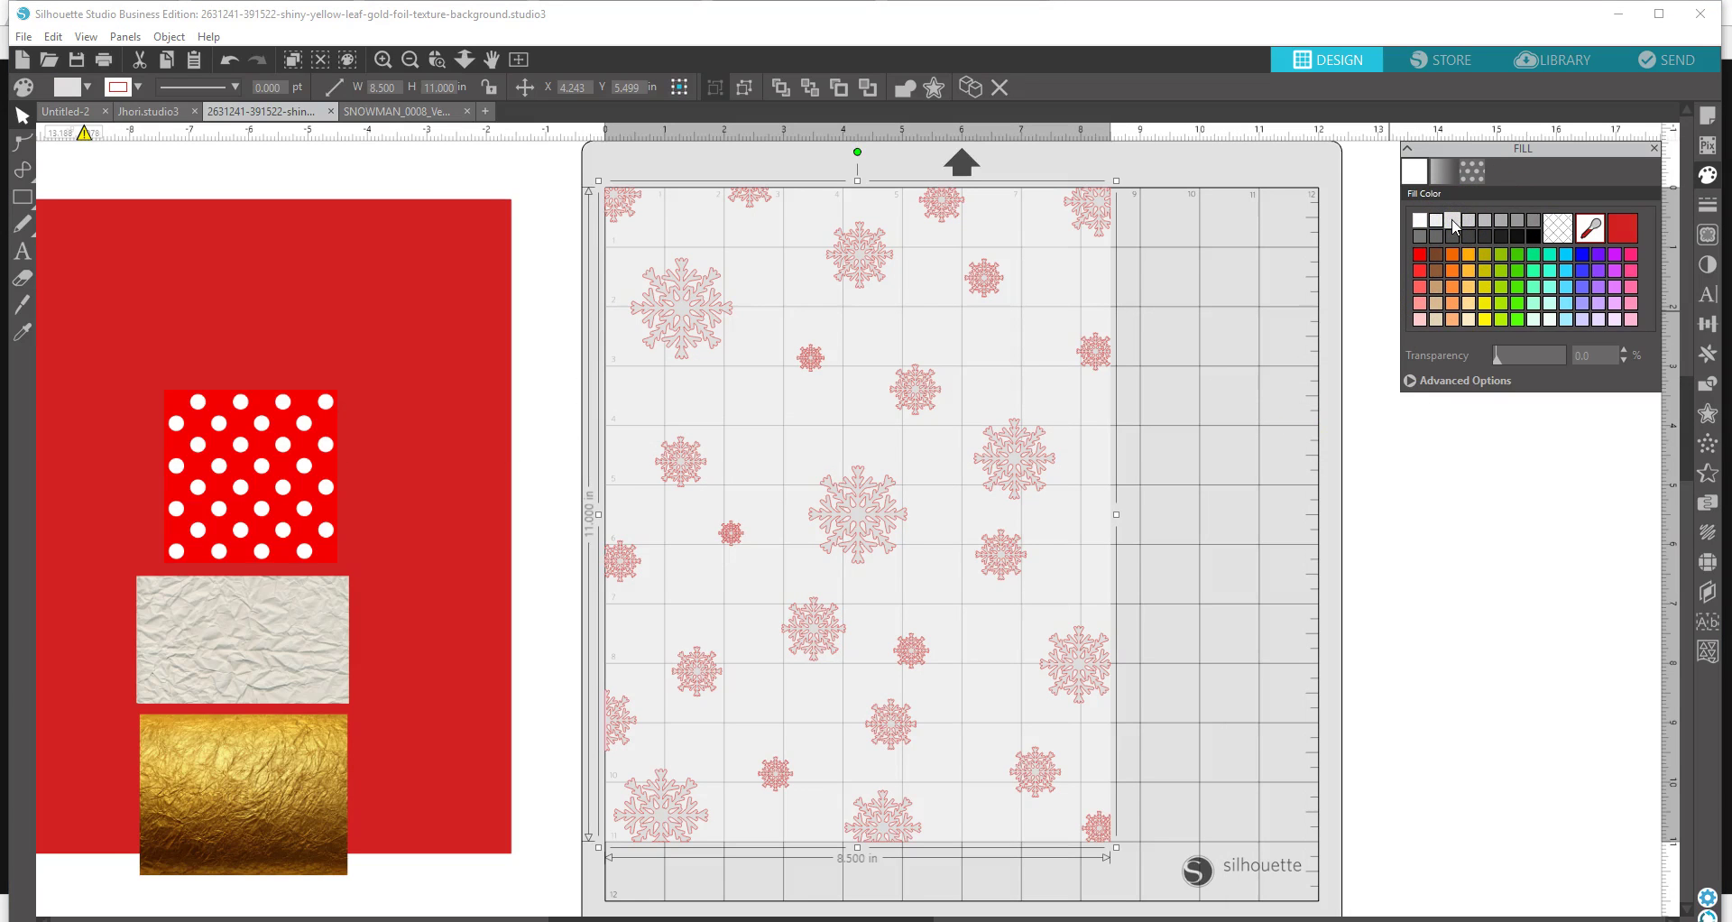
left_click(1712, 209)
left_click(1444, 177)
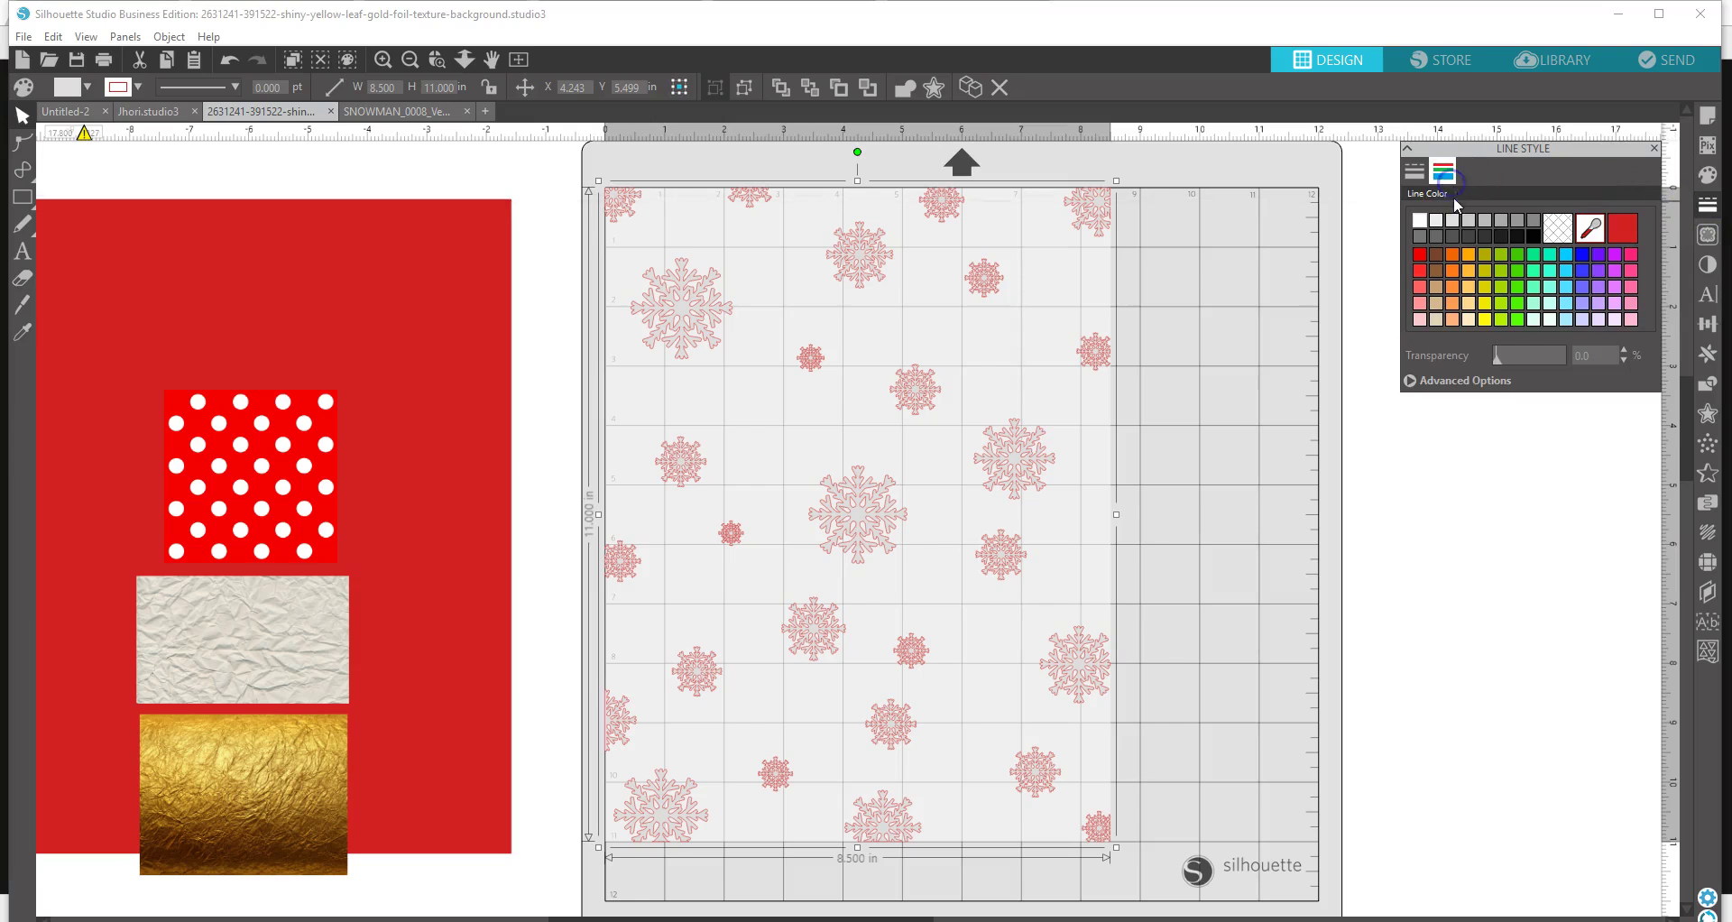
left_click(1455, 221)
- Try line transparency values up to 24% while sliding the red rectangle partly behind the snowflakes
left_click_drag(410, 406, 452, 334)
left_click_drag(1482, 350, 1500, 359)
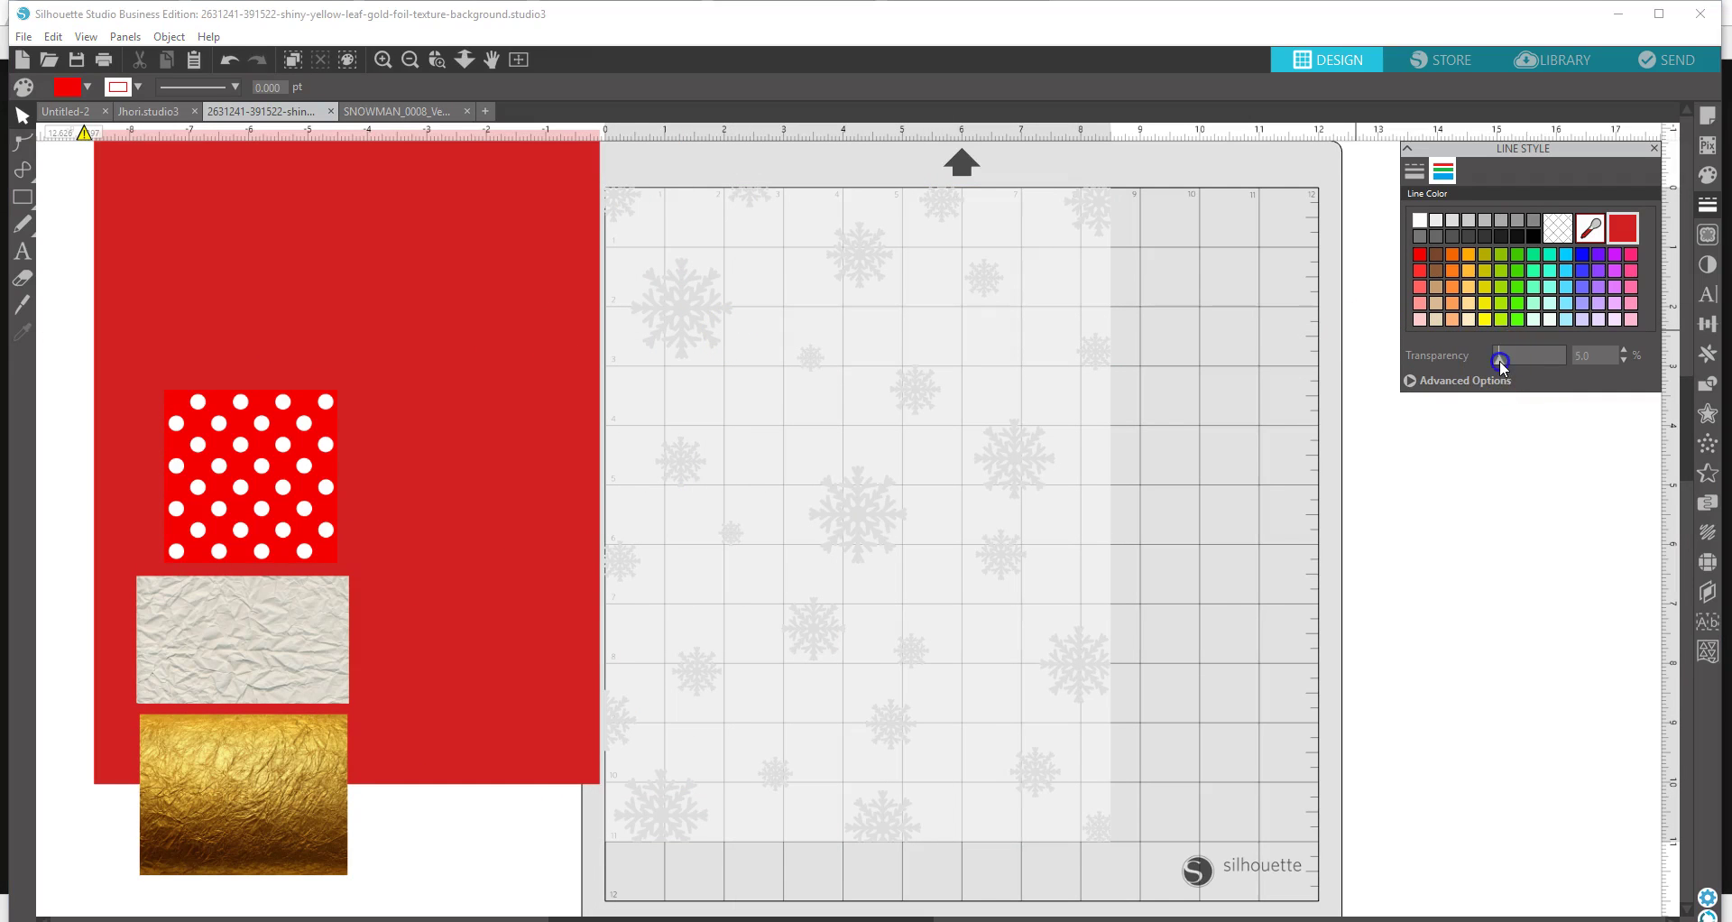
left_click_drag(549, 441, 673, 479)
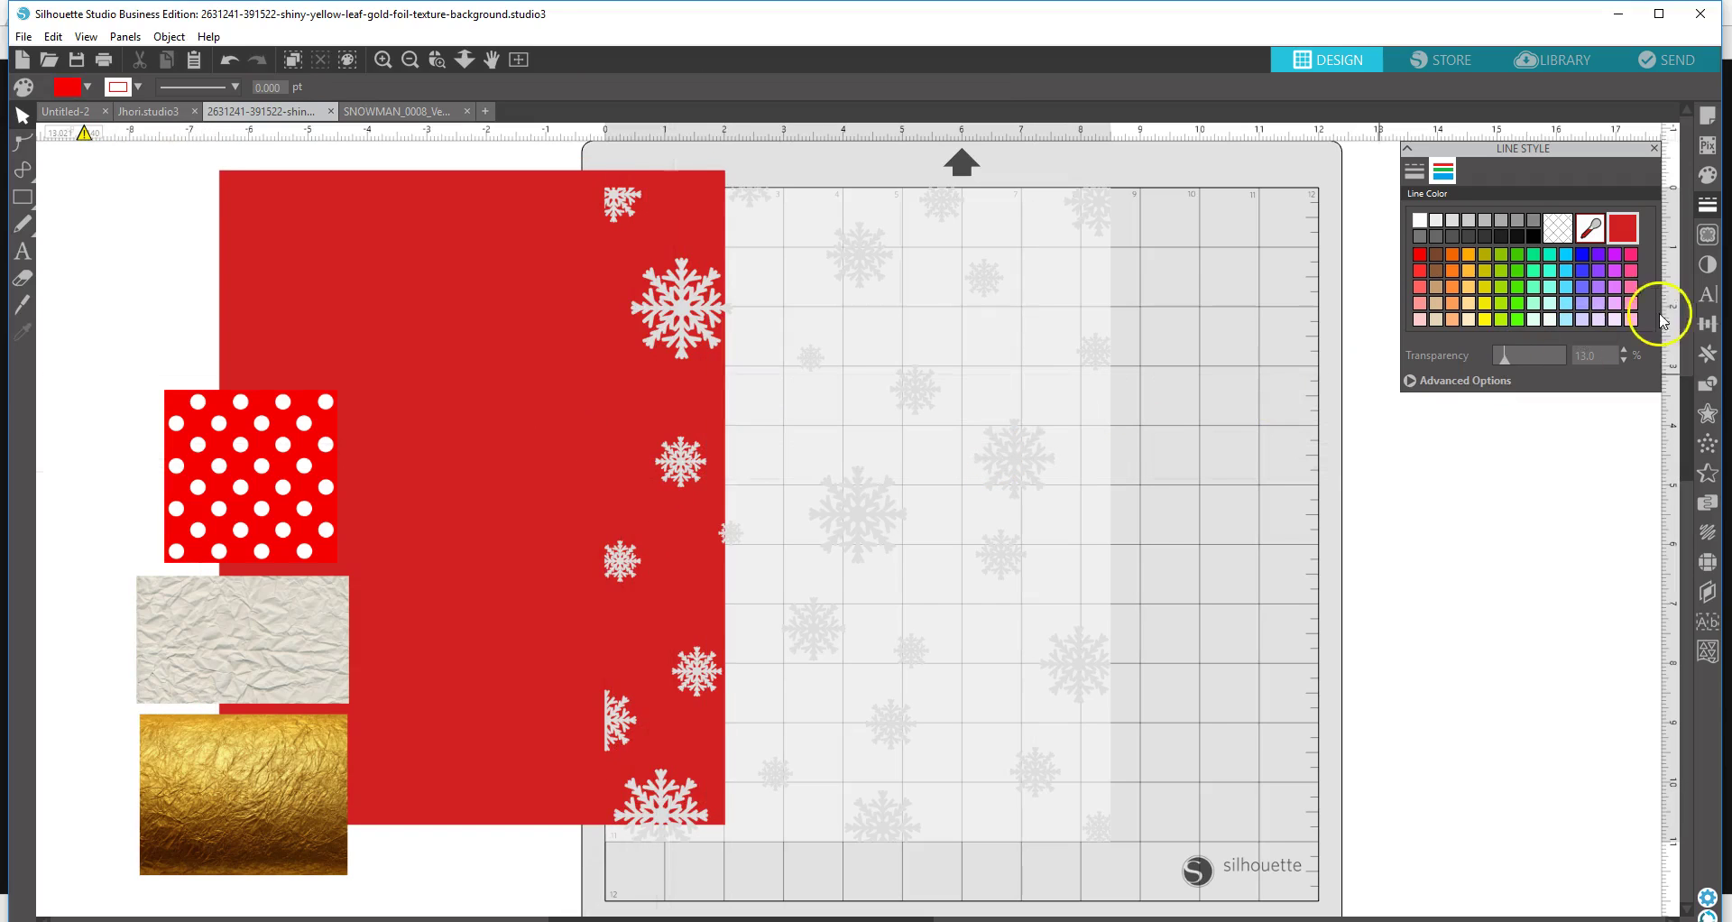
left_click_drag(1516, 360, 1516, 363)
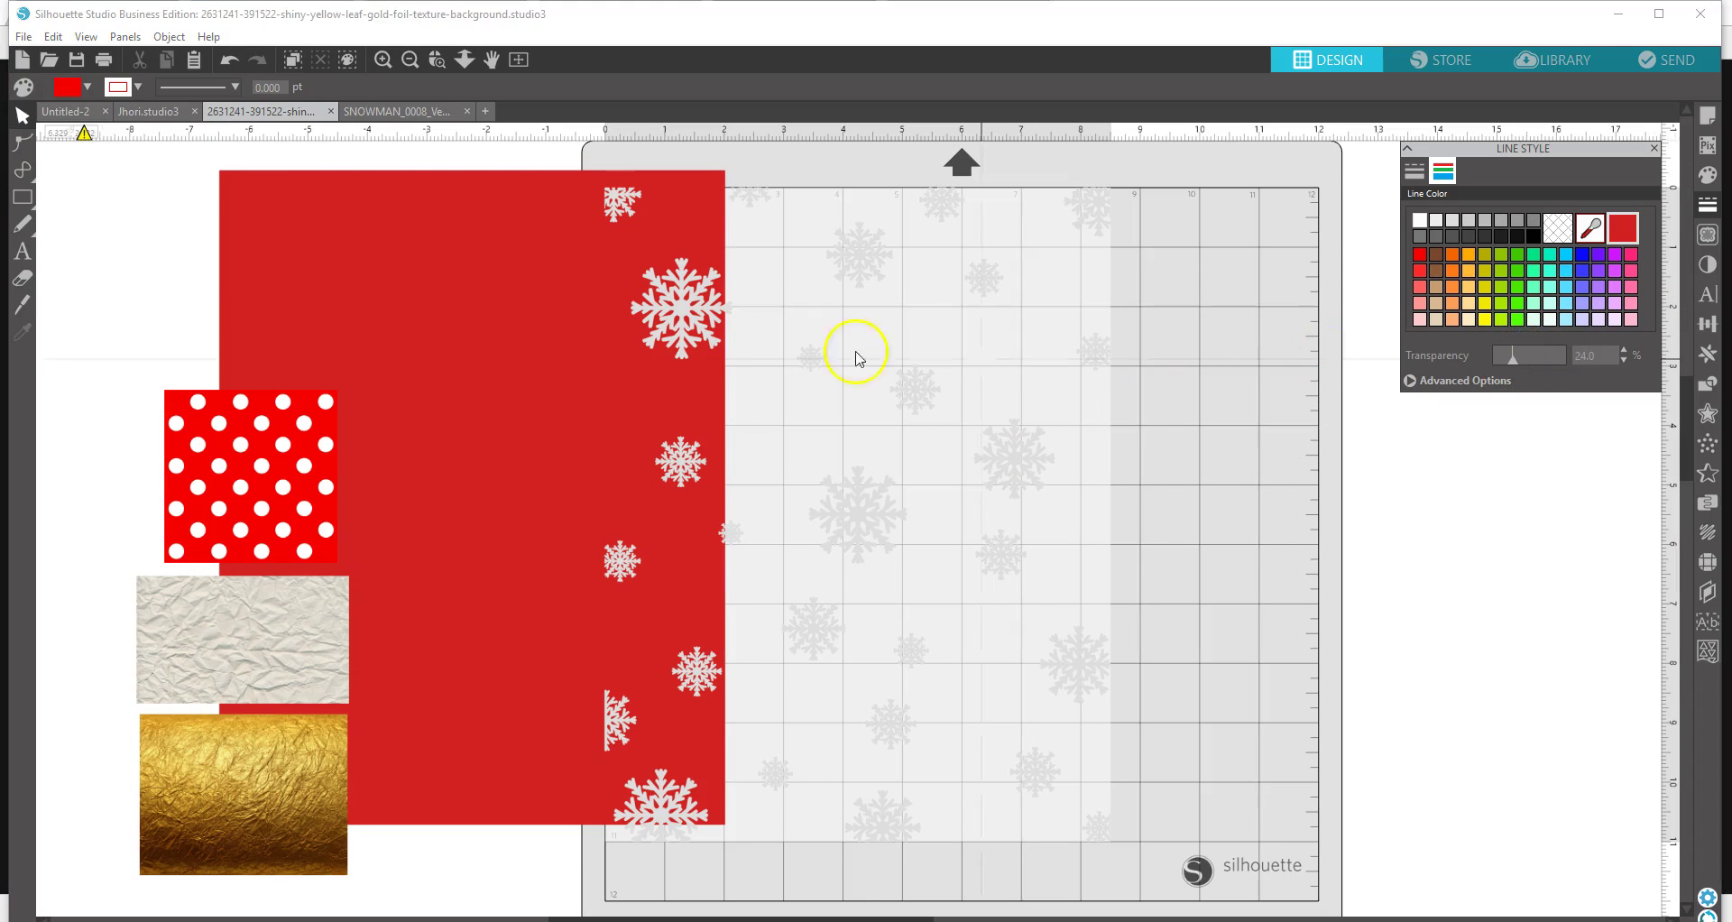
left_click_drag(444, 317, 269, 290)
left_click_drag(580, 164, 1240, 731)
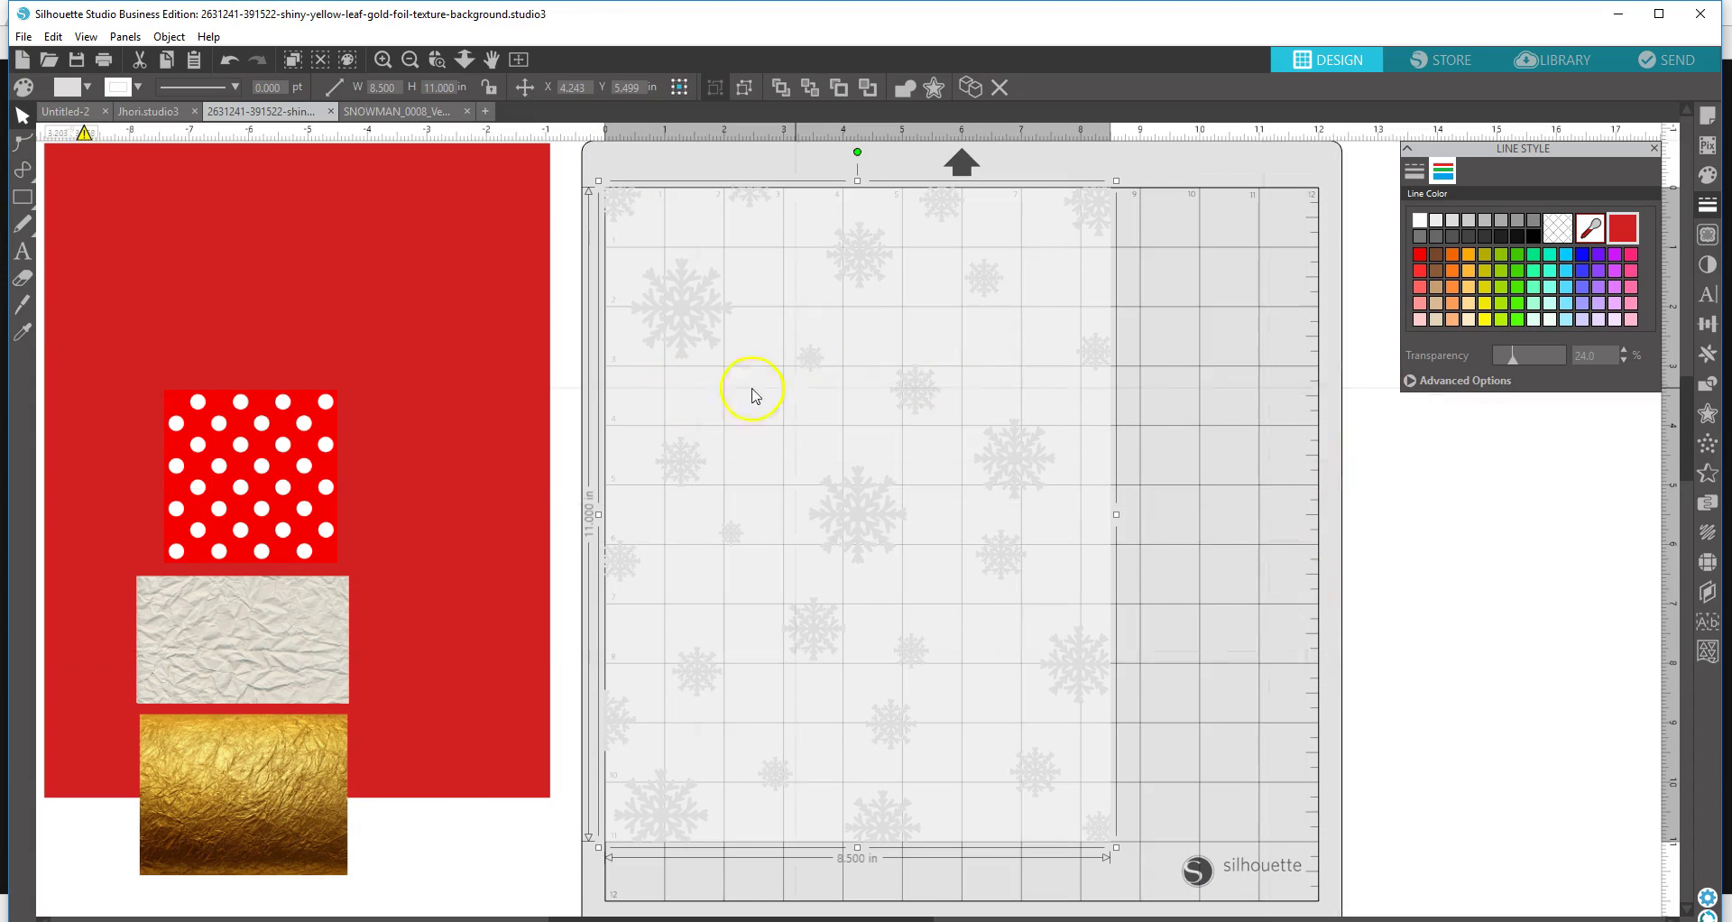
left_click_drag(459, 470, 523, 513)
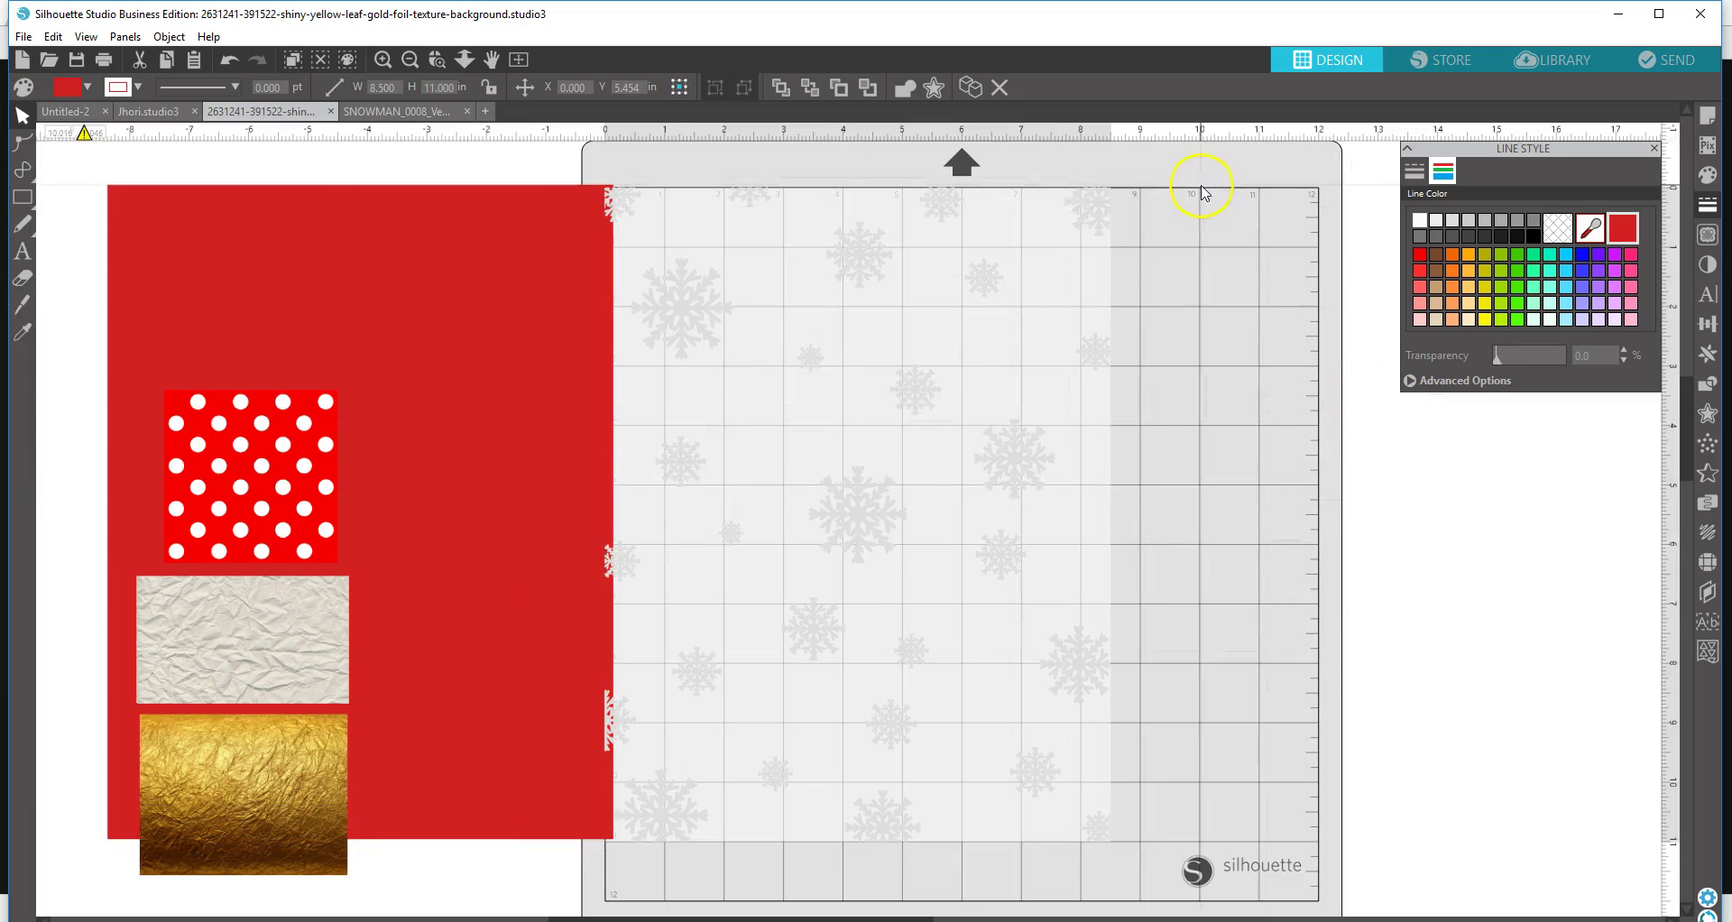
- Try a higher line transparency on the grouped snowflakes and shift the red rectangle about 1 in onto the page
left_click(846, 209)
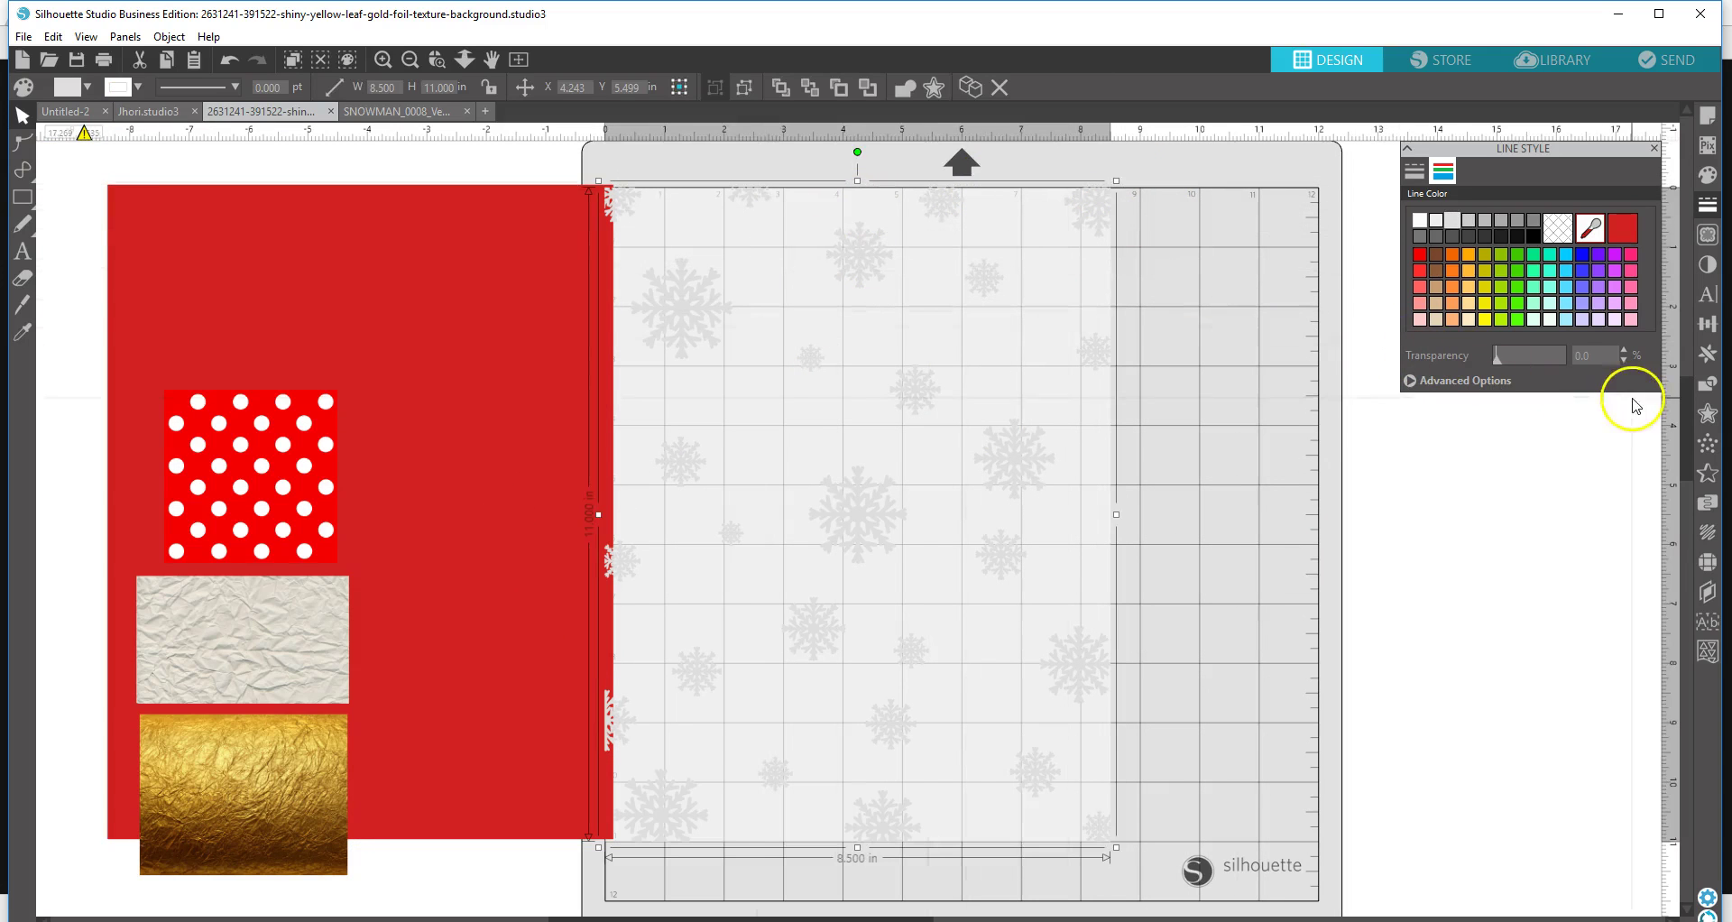
left_click(1500, 357)
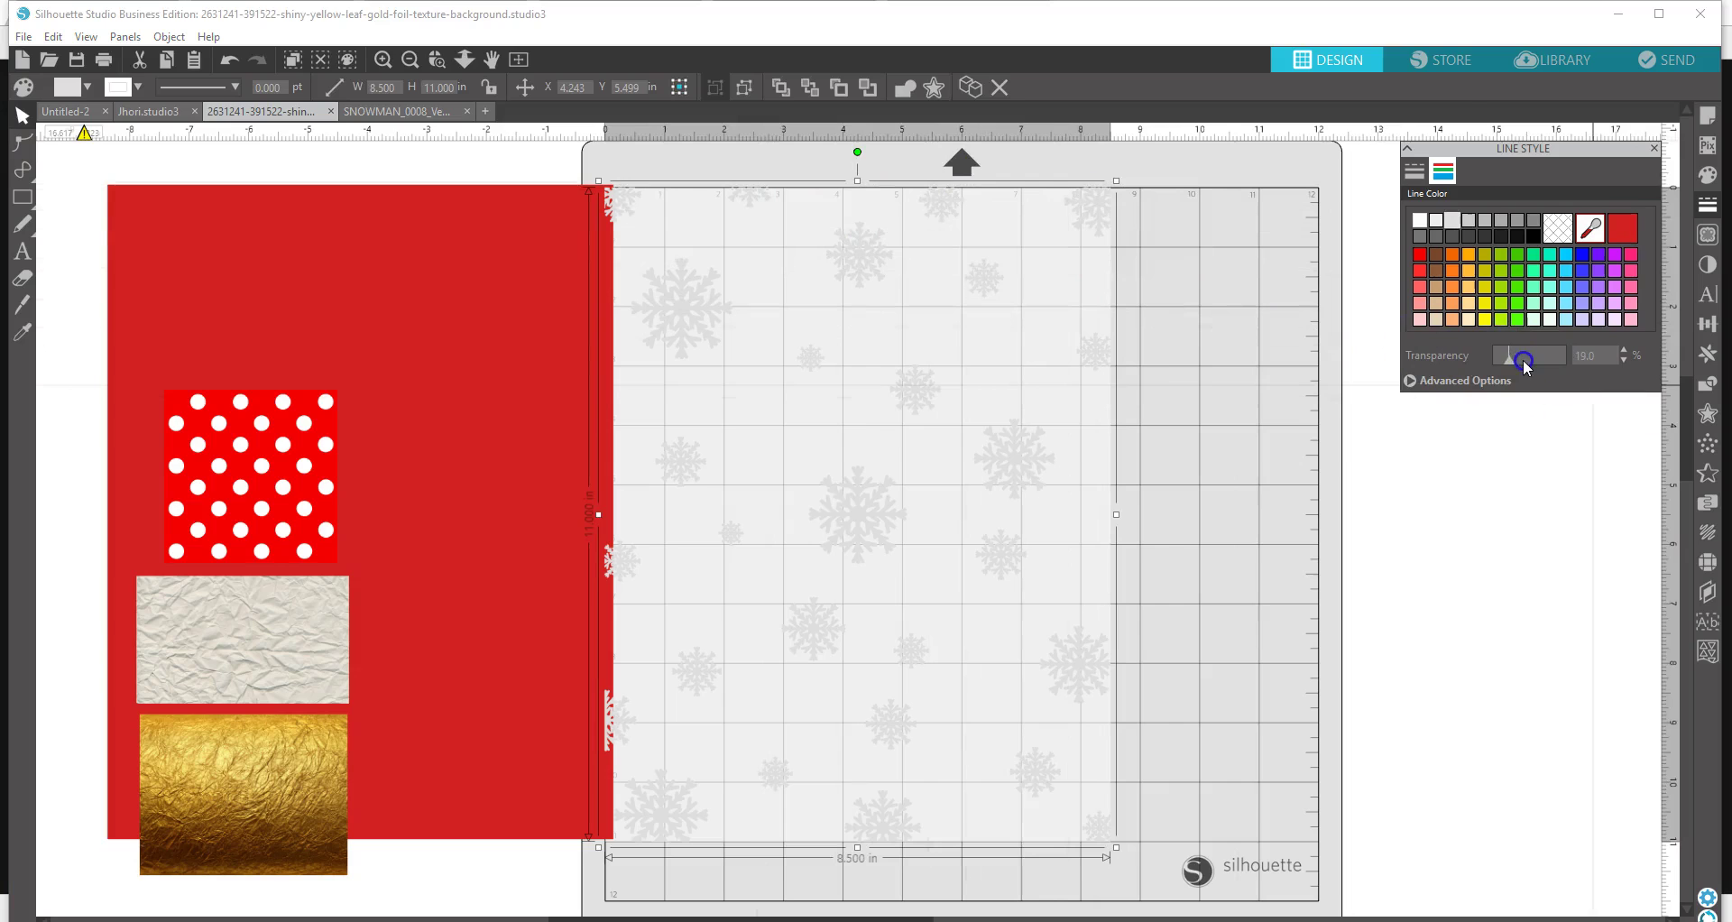
left_click_drag(534, 456, 591, 465)
left_click(1530, 361)
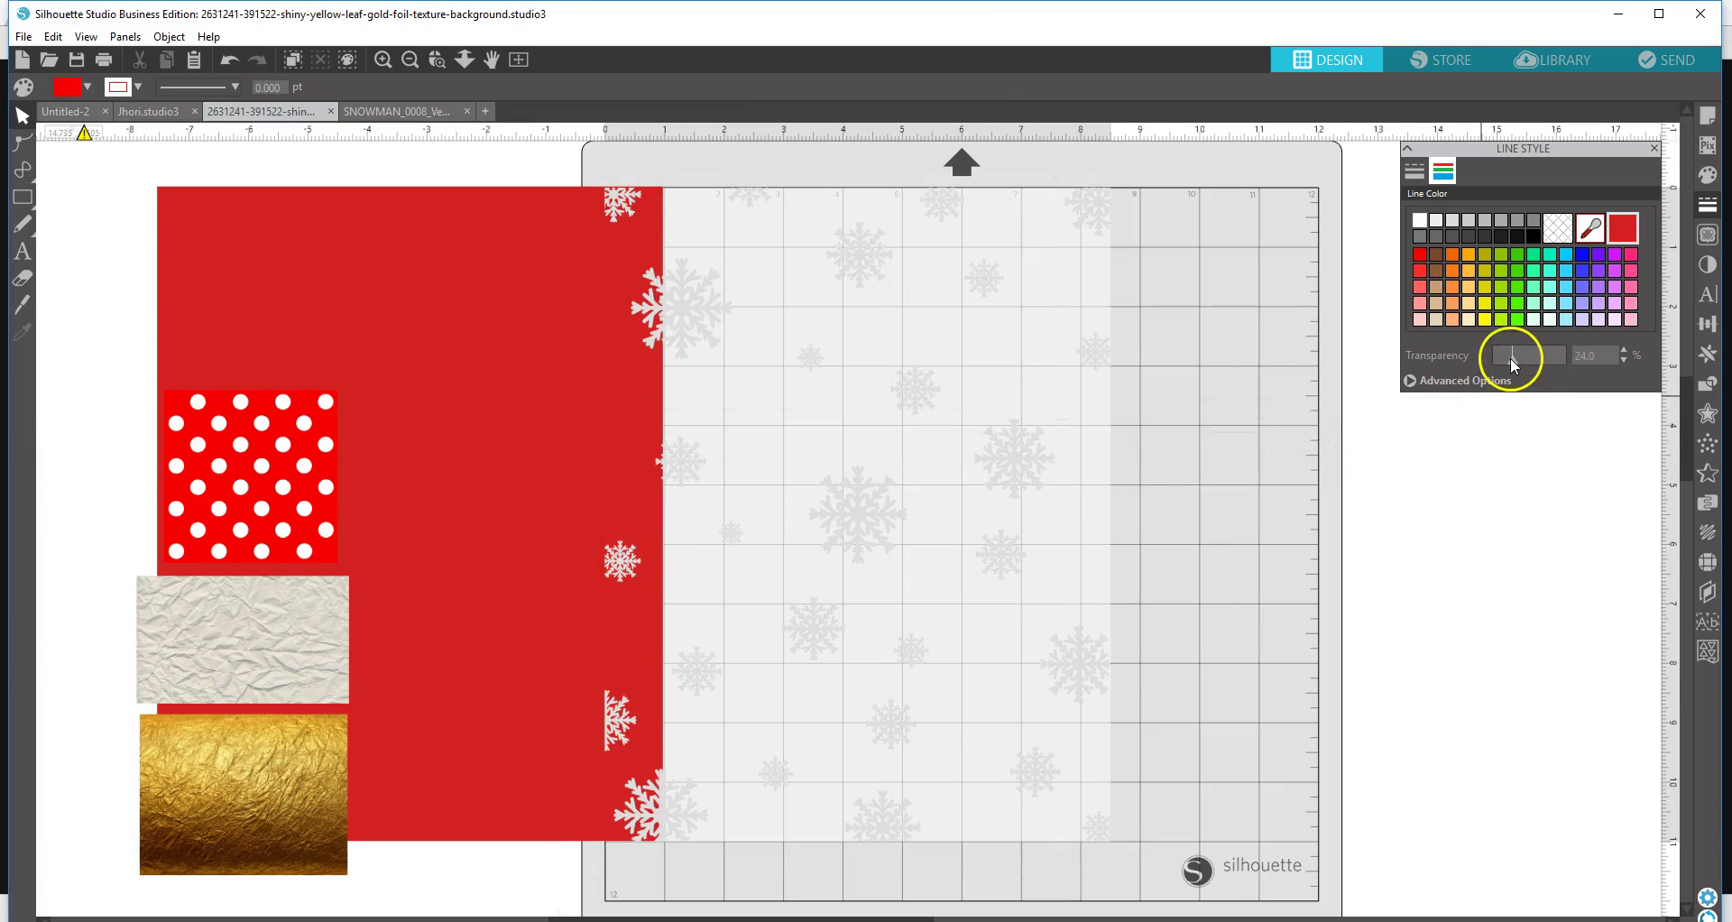
left_click_drag(1513, 359, 1540, 359)
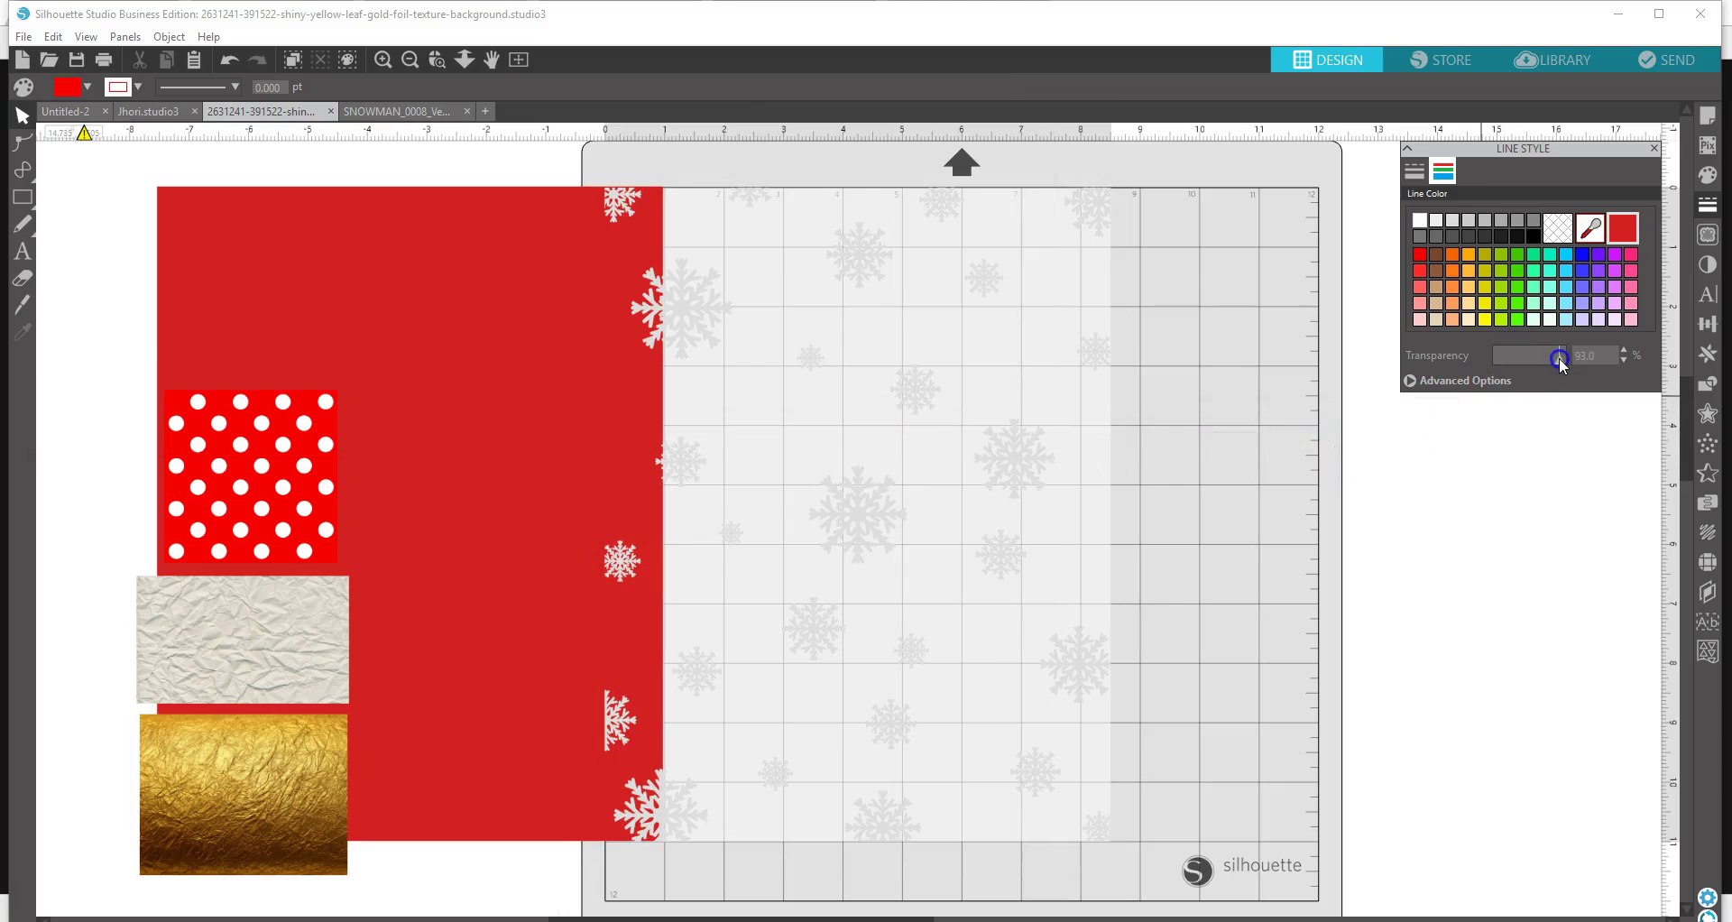
- Readjust the grouped snowflakes' line transparency and align the red rectangle behind them over the whole page area
left_click(1015, 471)
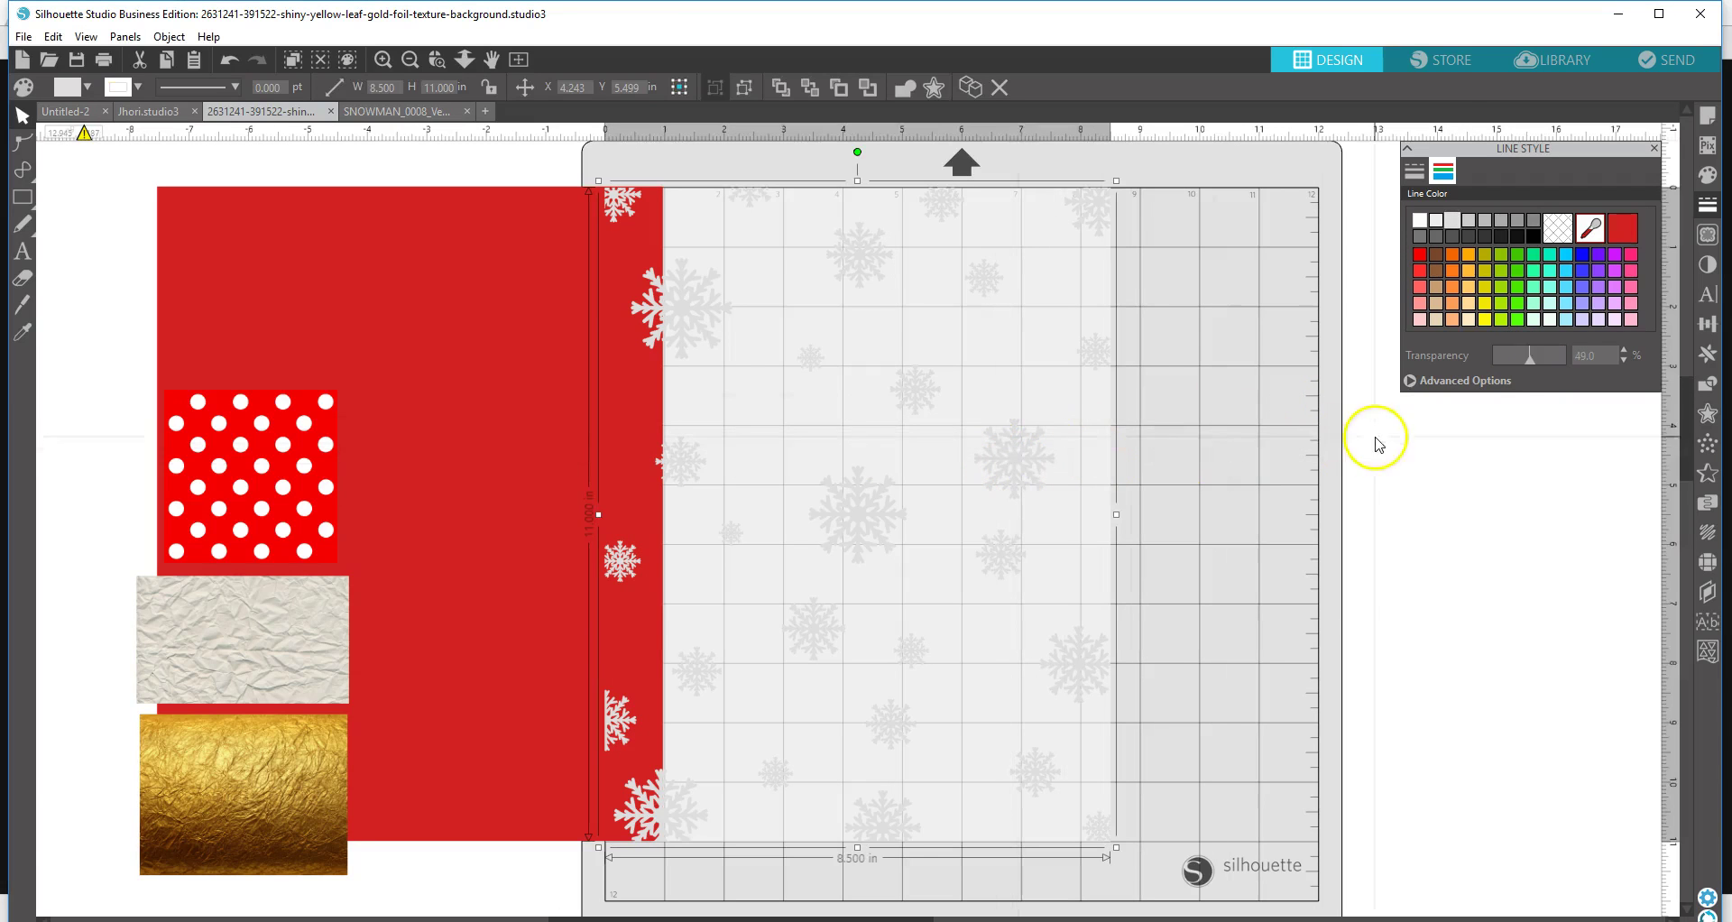
left_click(1530, 360)
left_click_drag(1532, 366, 1539, 364)
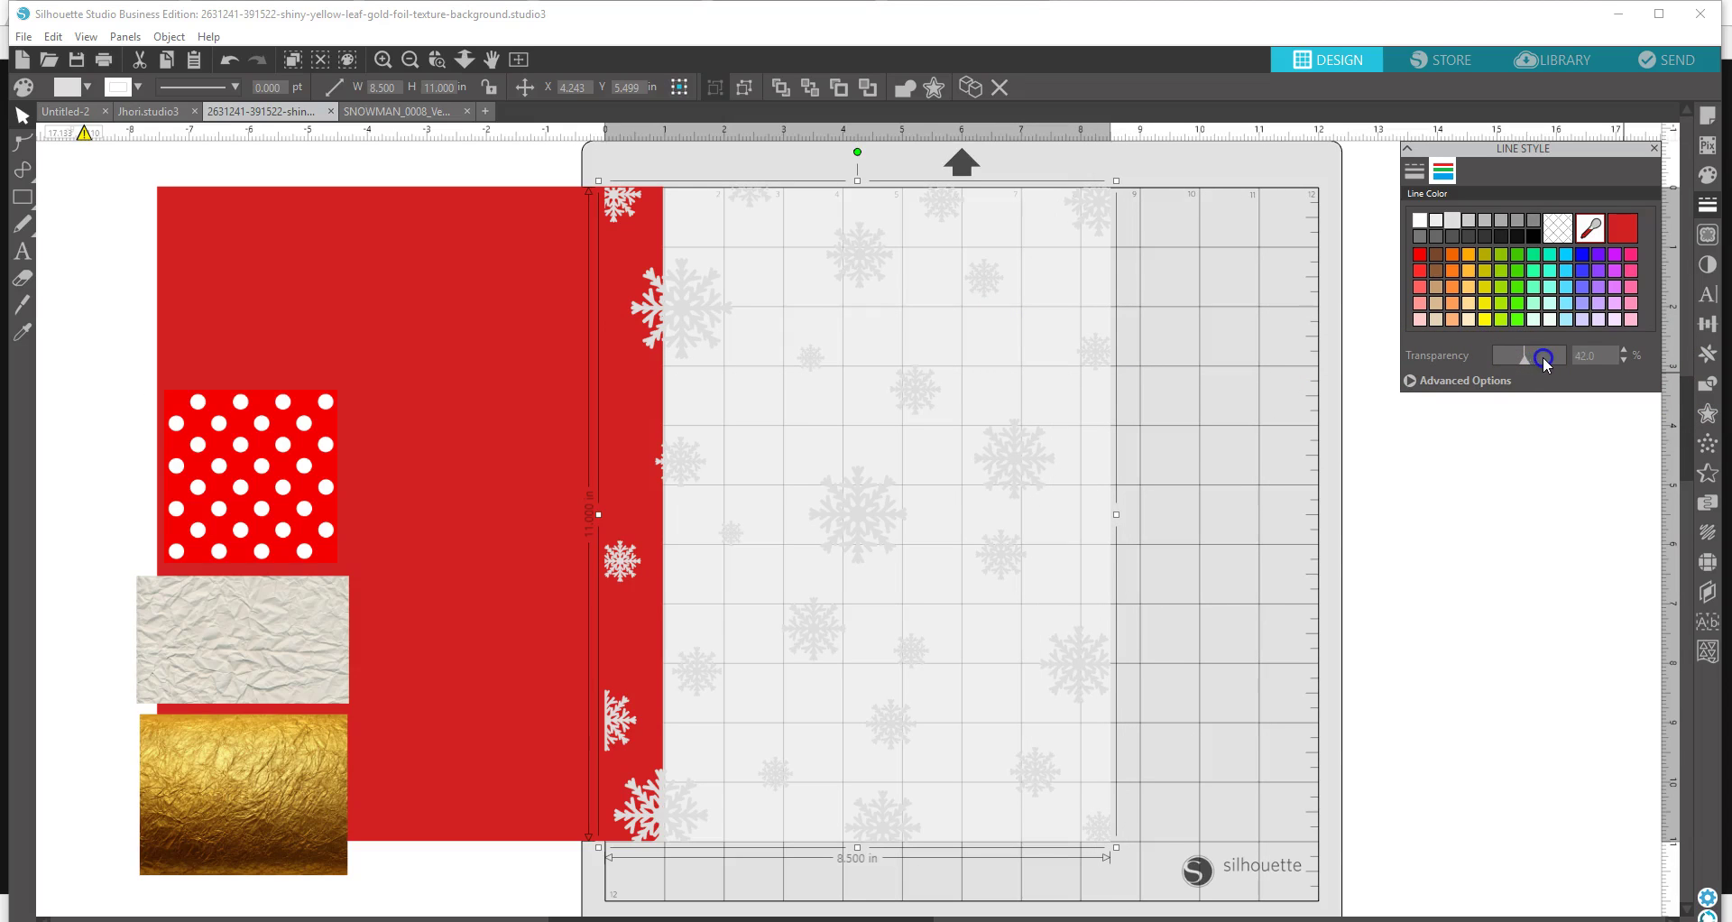
left_click_drag(1455, 361, 1313, 378)
left_click_drag(543, 432, 990, 440)
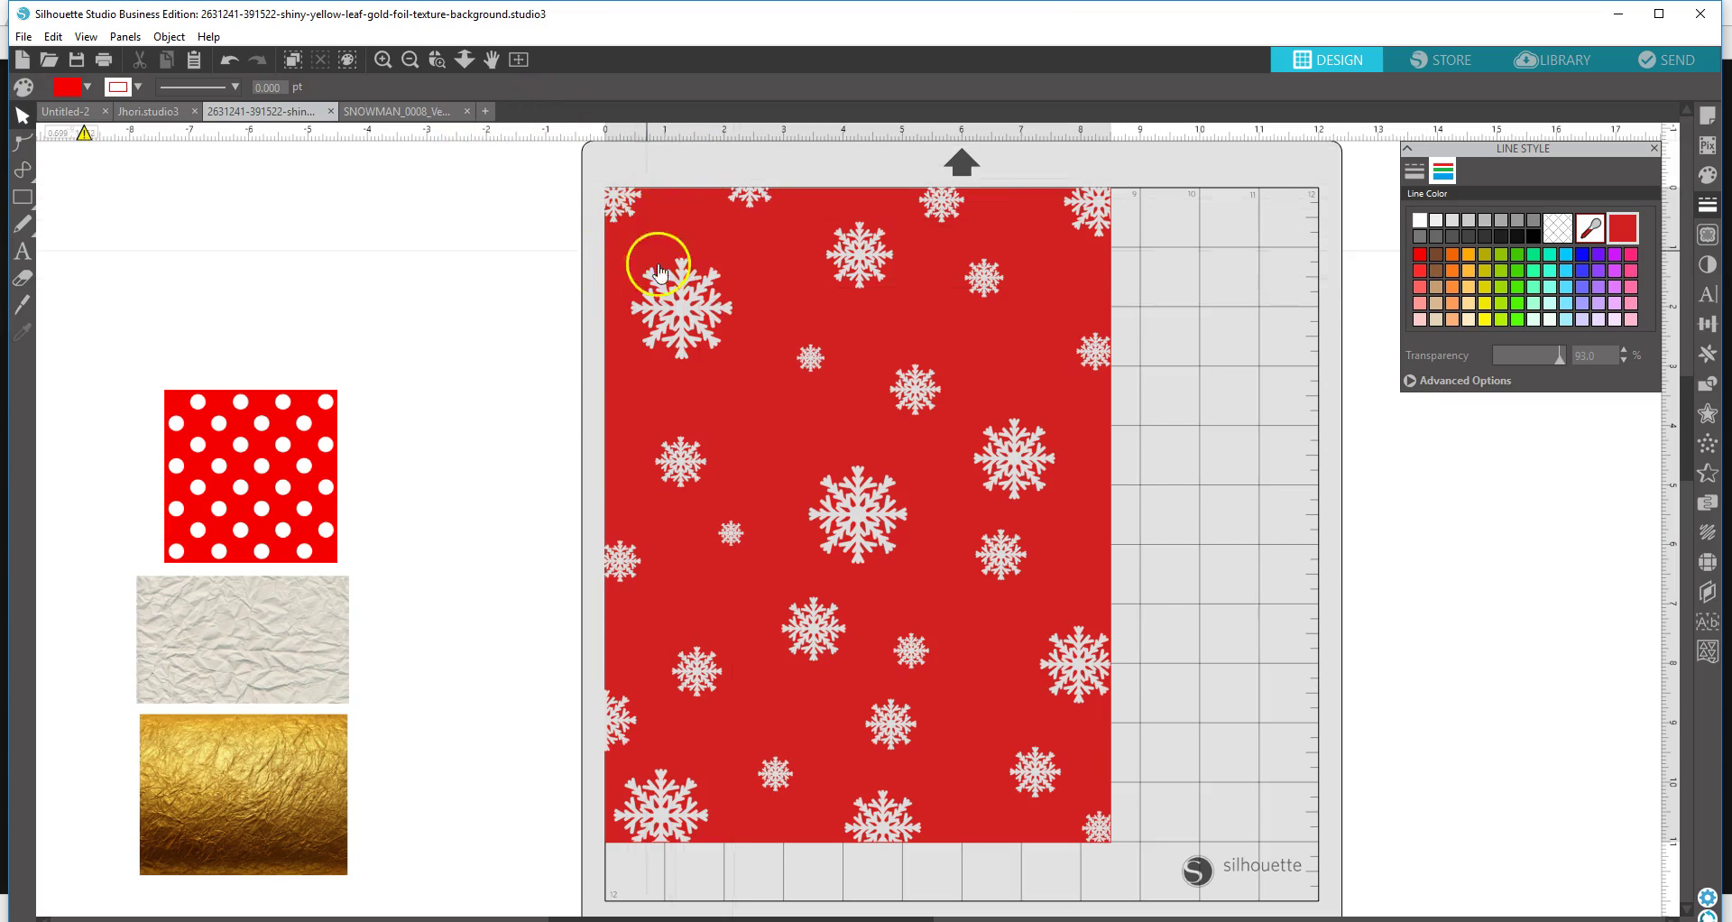
- Delete the grouped snowflakes and the red background rectangle from the page
left_click(701, 325)
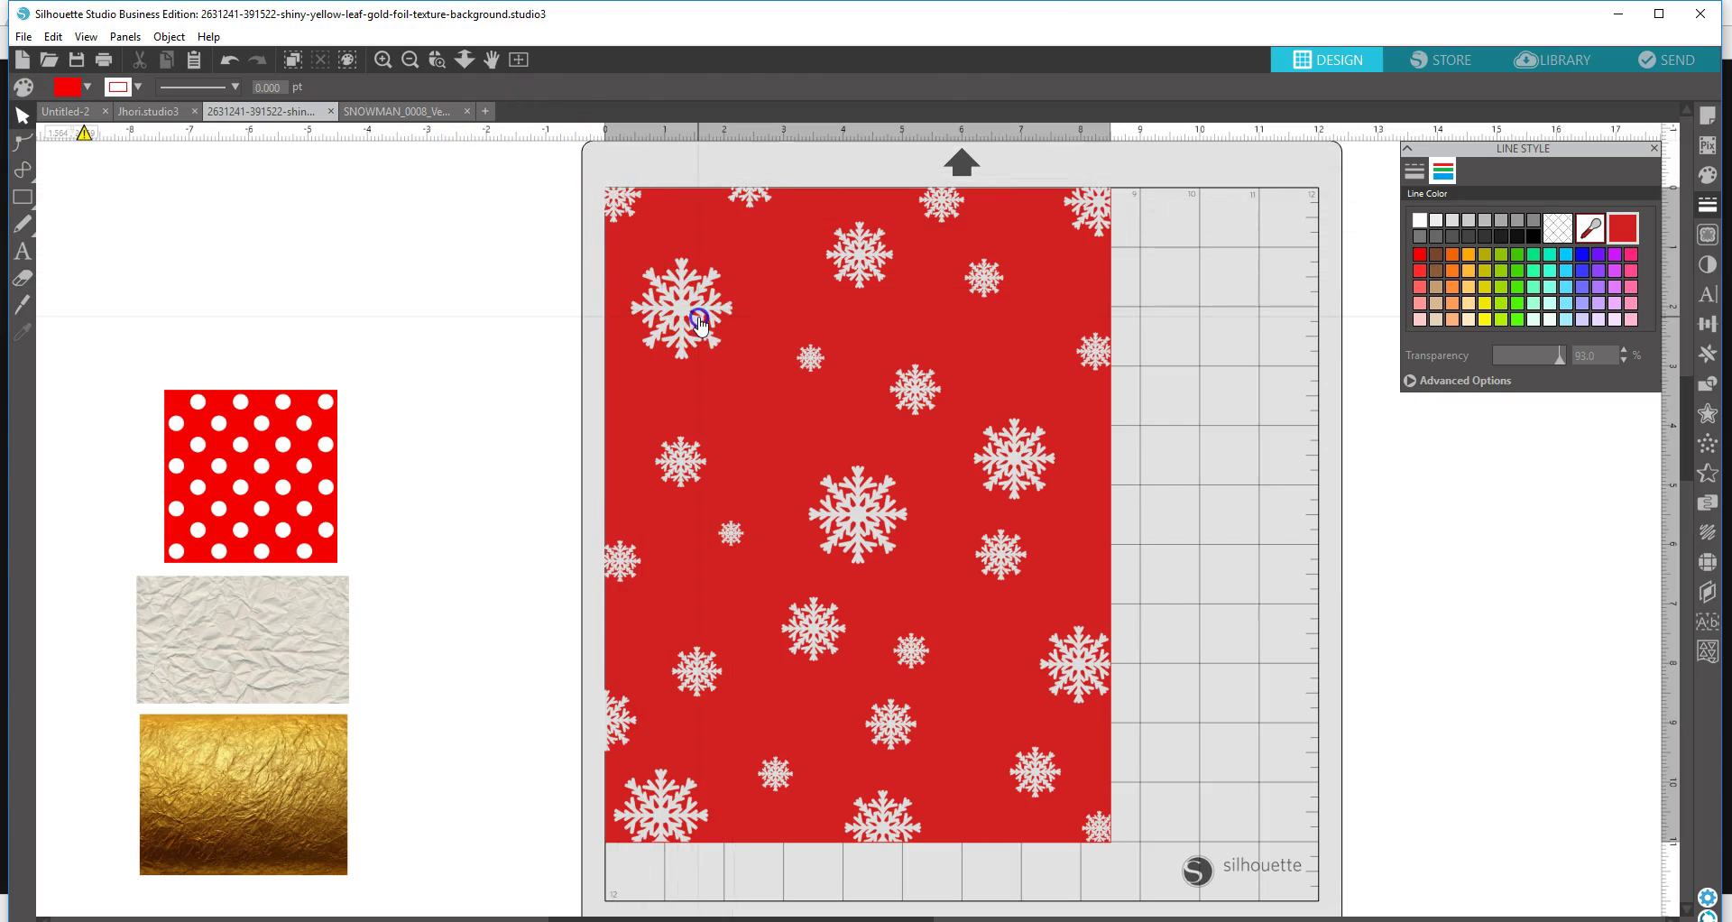
key("Delete")
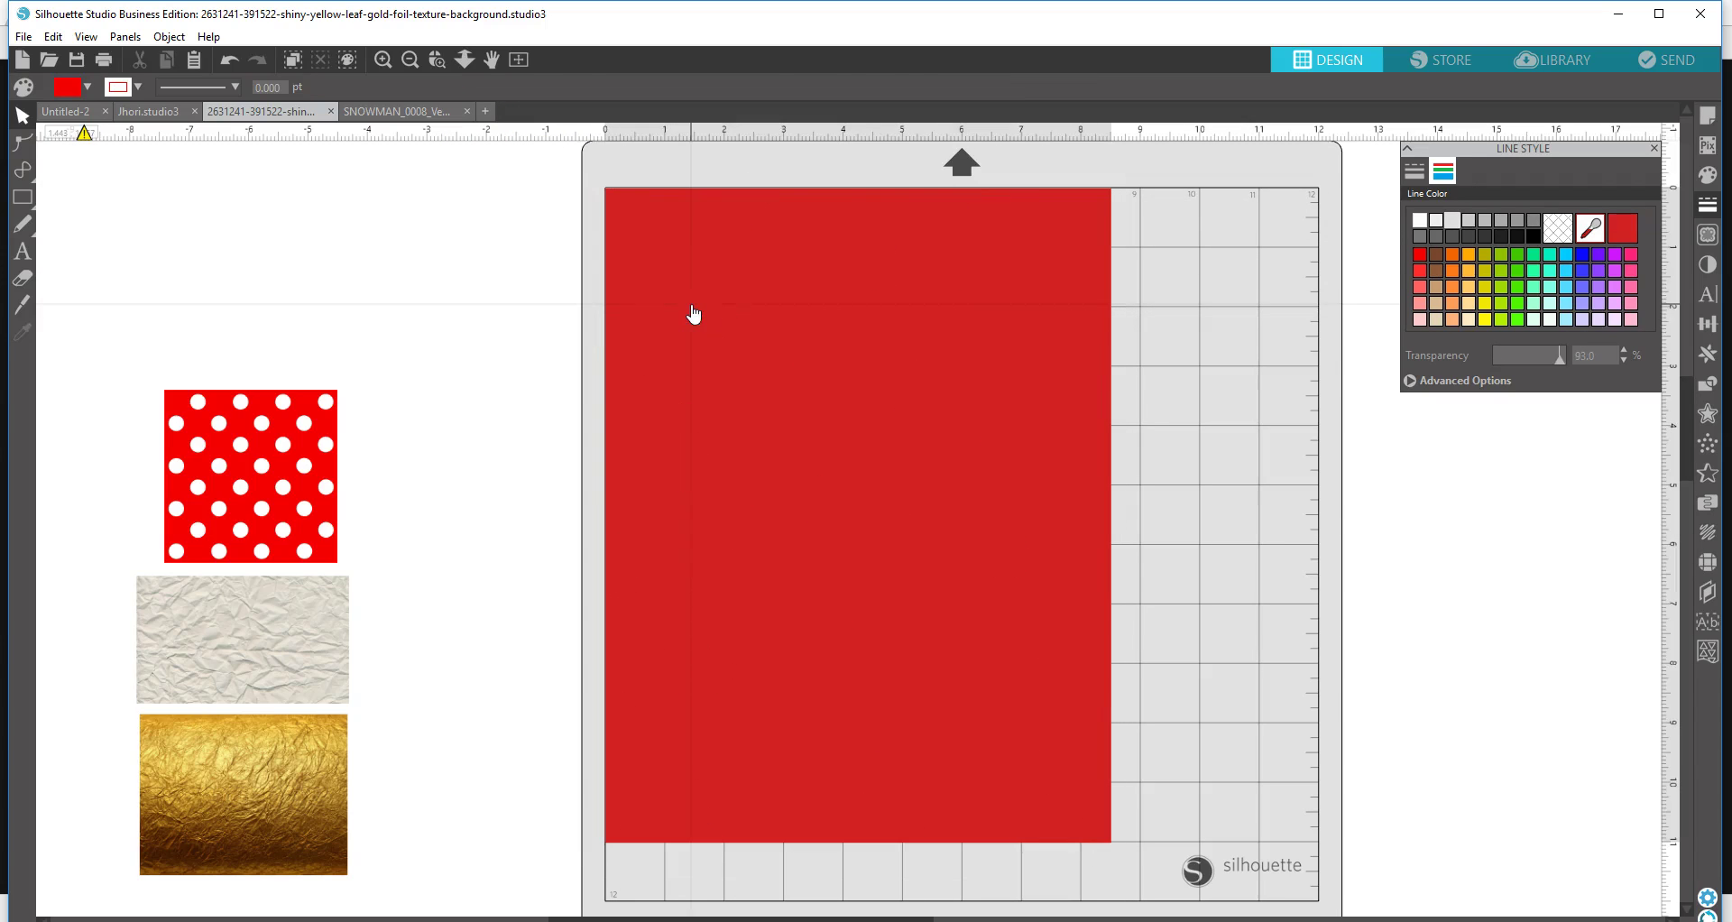
left_click(692, 308)
key("Delete")
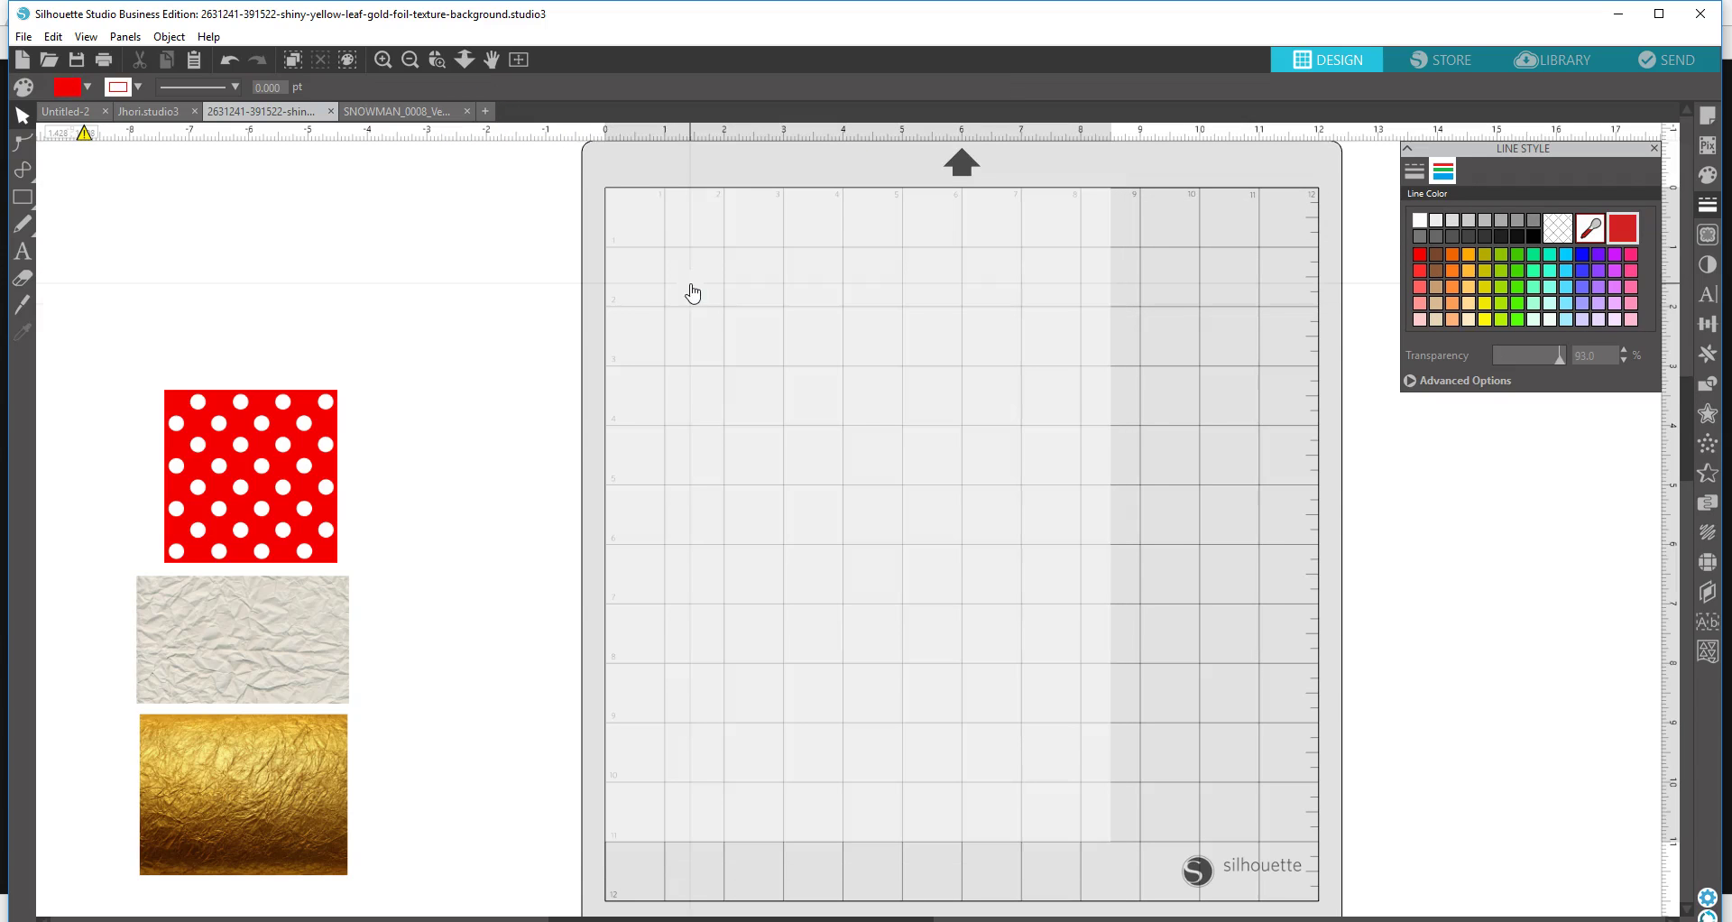
- Place the red polka-dot image on the page and enlarge it to about 8.13 in square, nearly the page width
left_click_drag(231, 453, 776, 400)
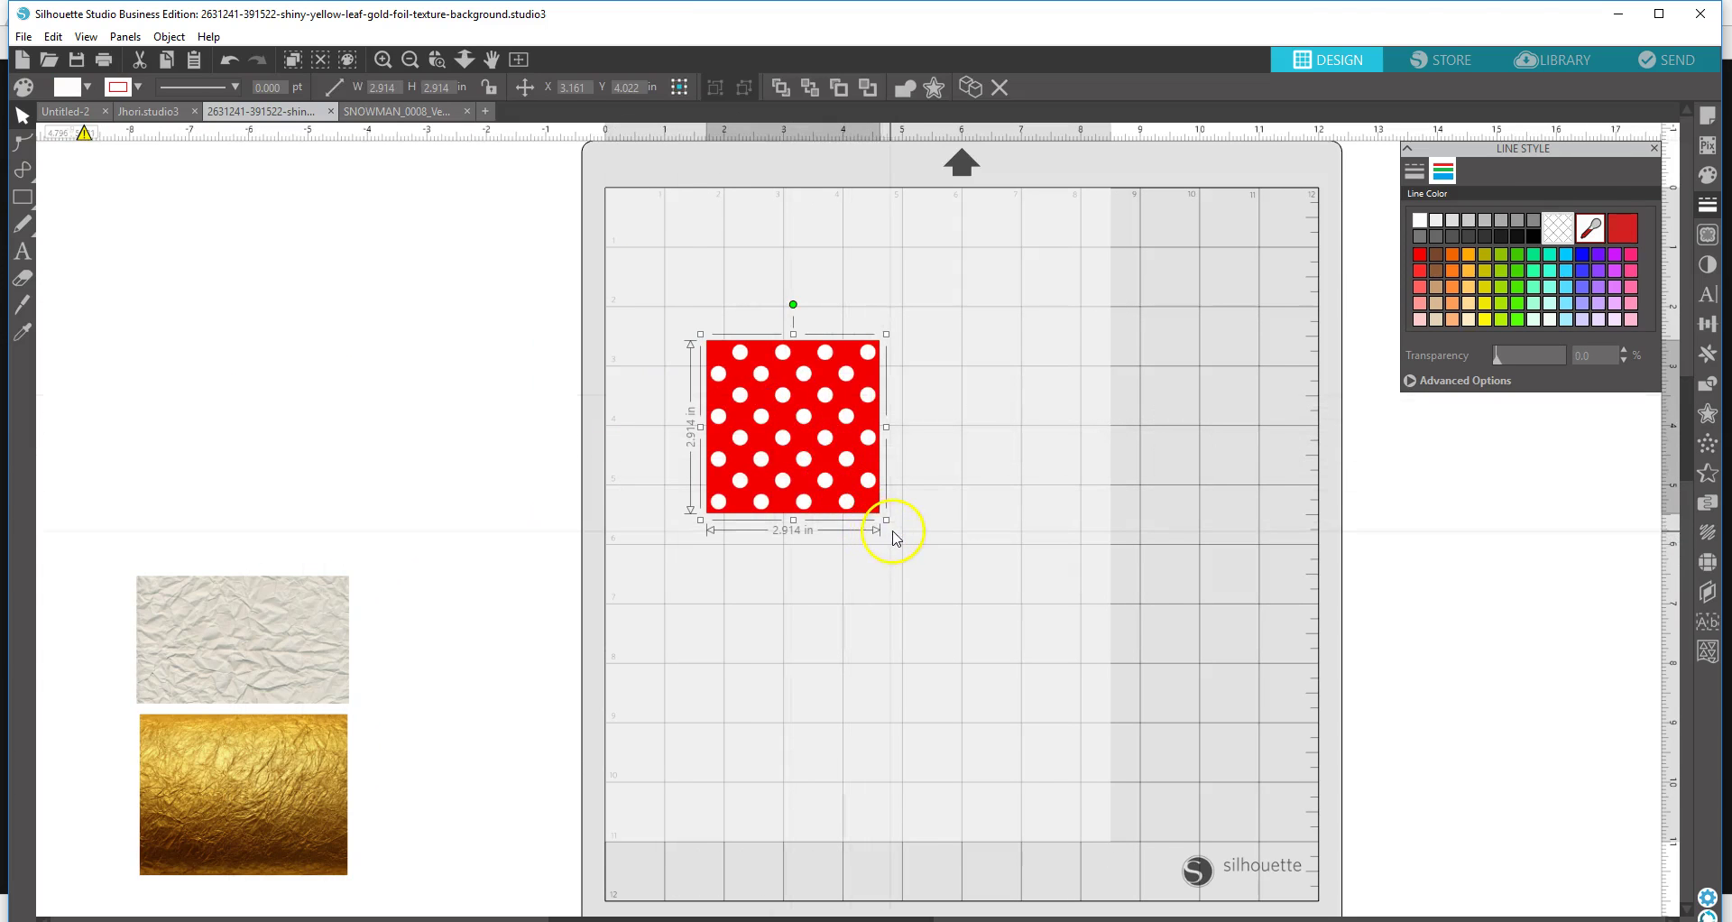
left_click_drag(891, 518, 1299, 852)
left_click_drag(1109, 712, 986, 608)
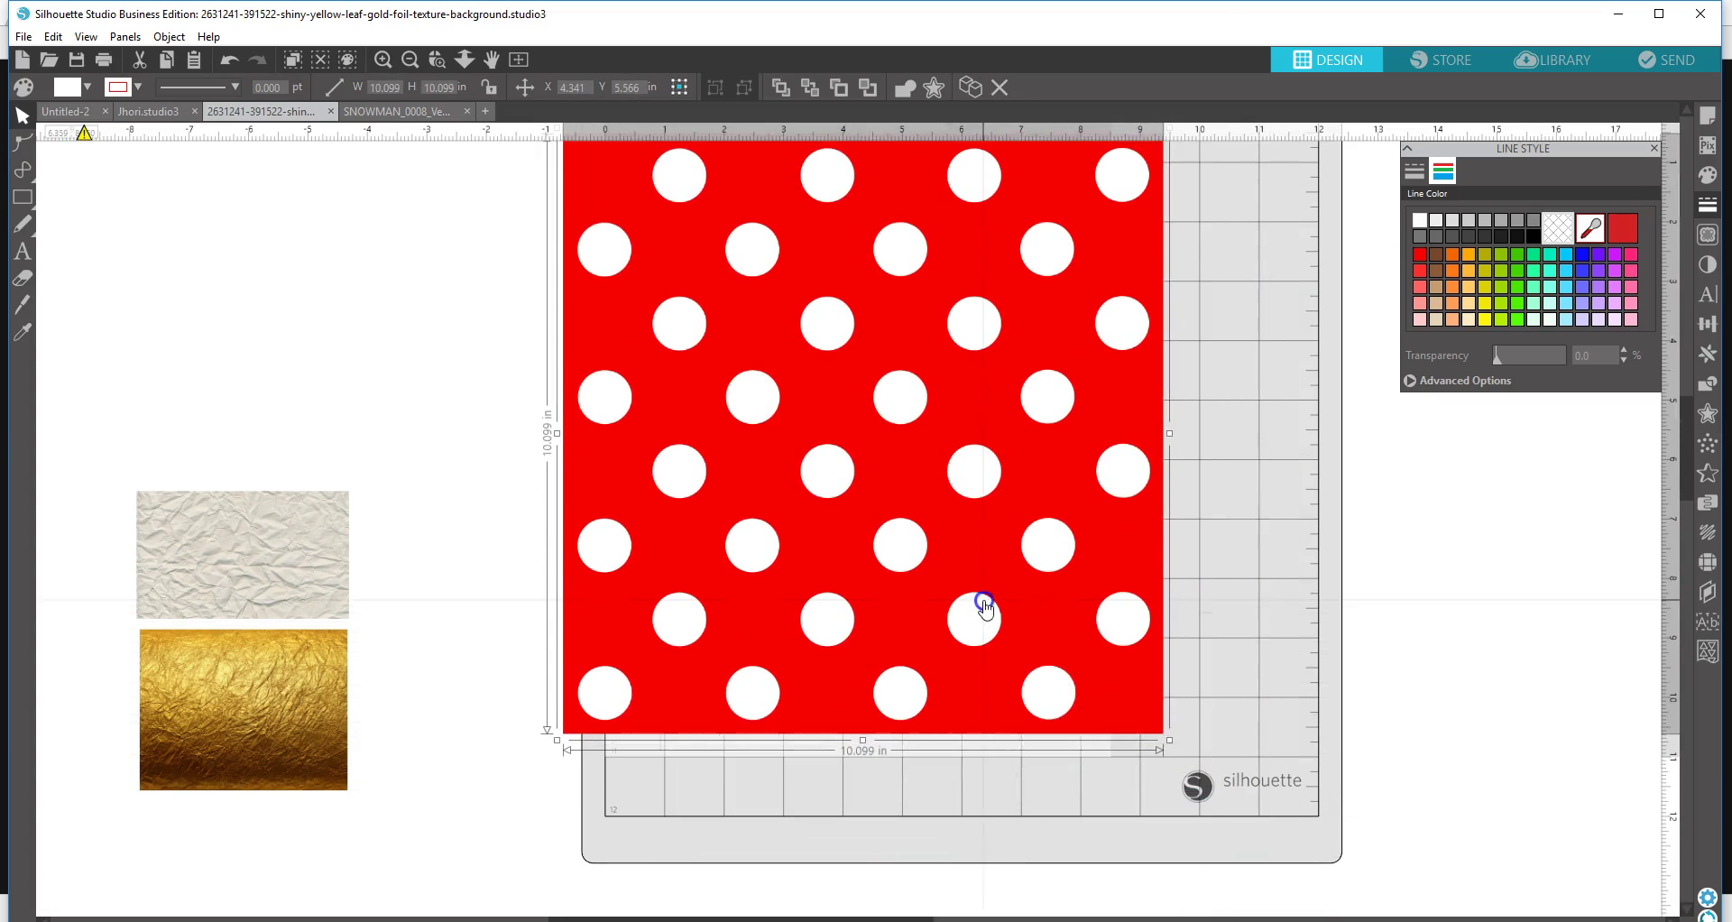
left_click_drag(1169, 740, 1052, 654)
left_click_drag(754, 409, 825, 410)
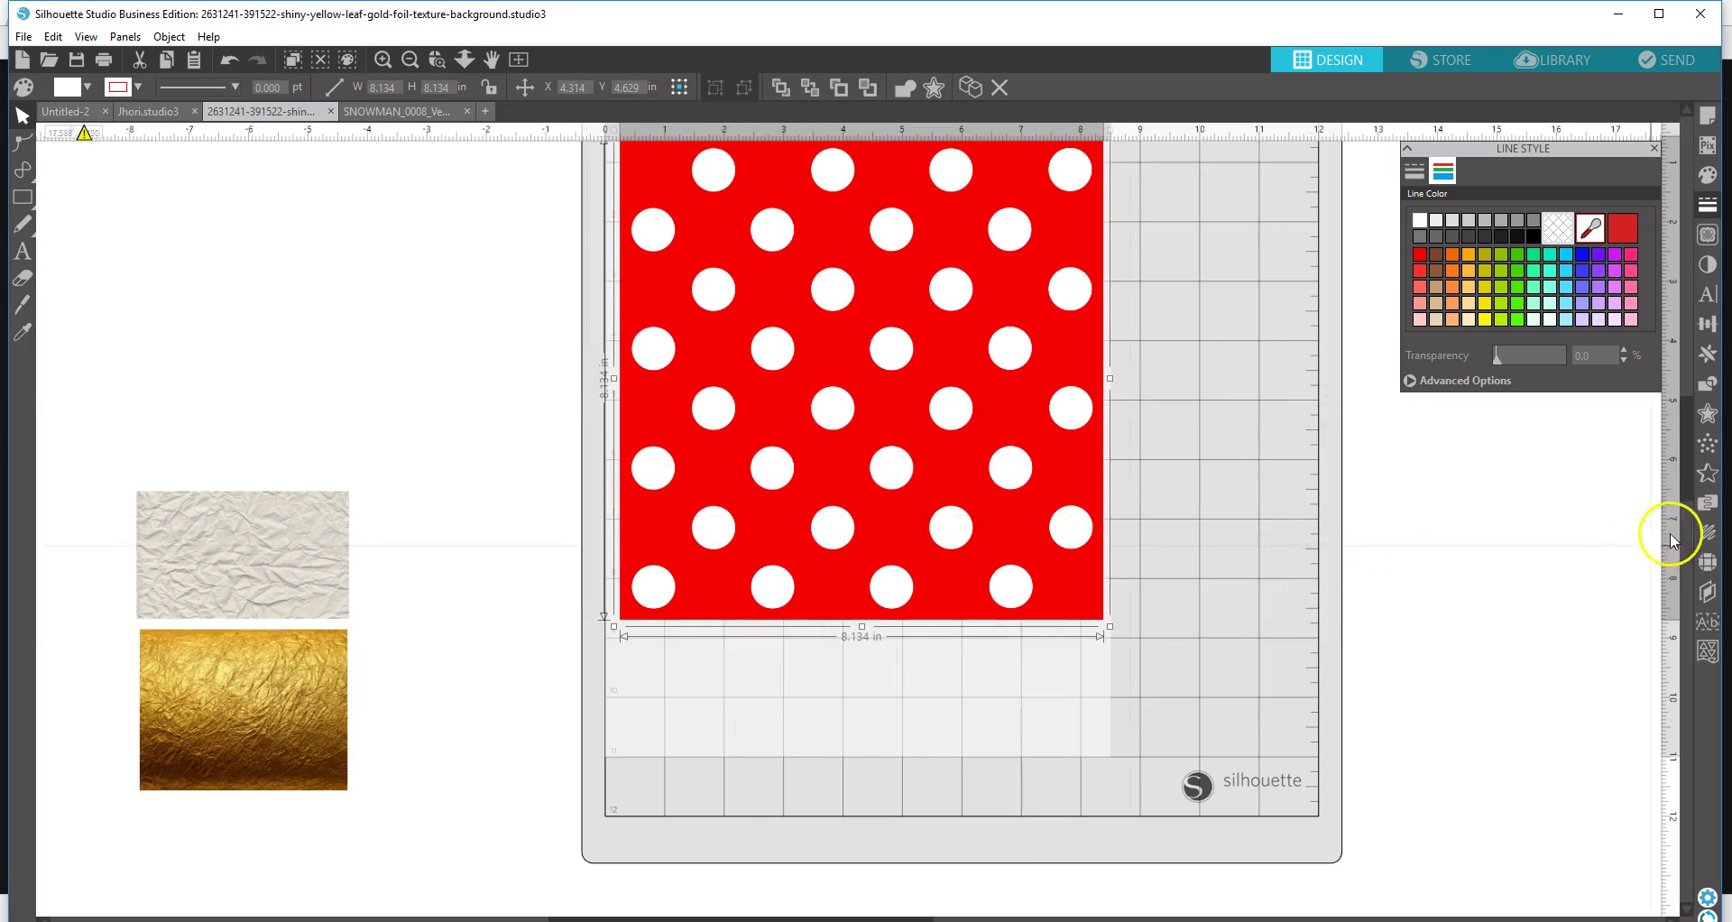
scroll(1689, 443, "up", 1)
scroll(1689, 442, "up", 3)
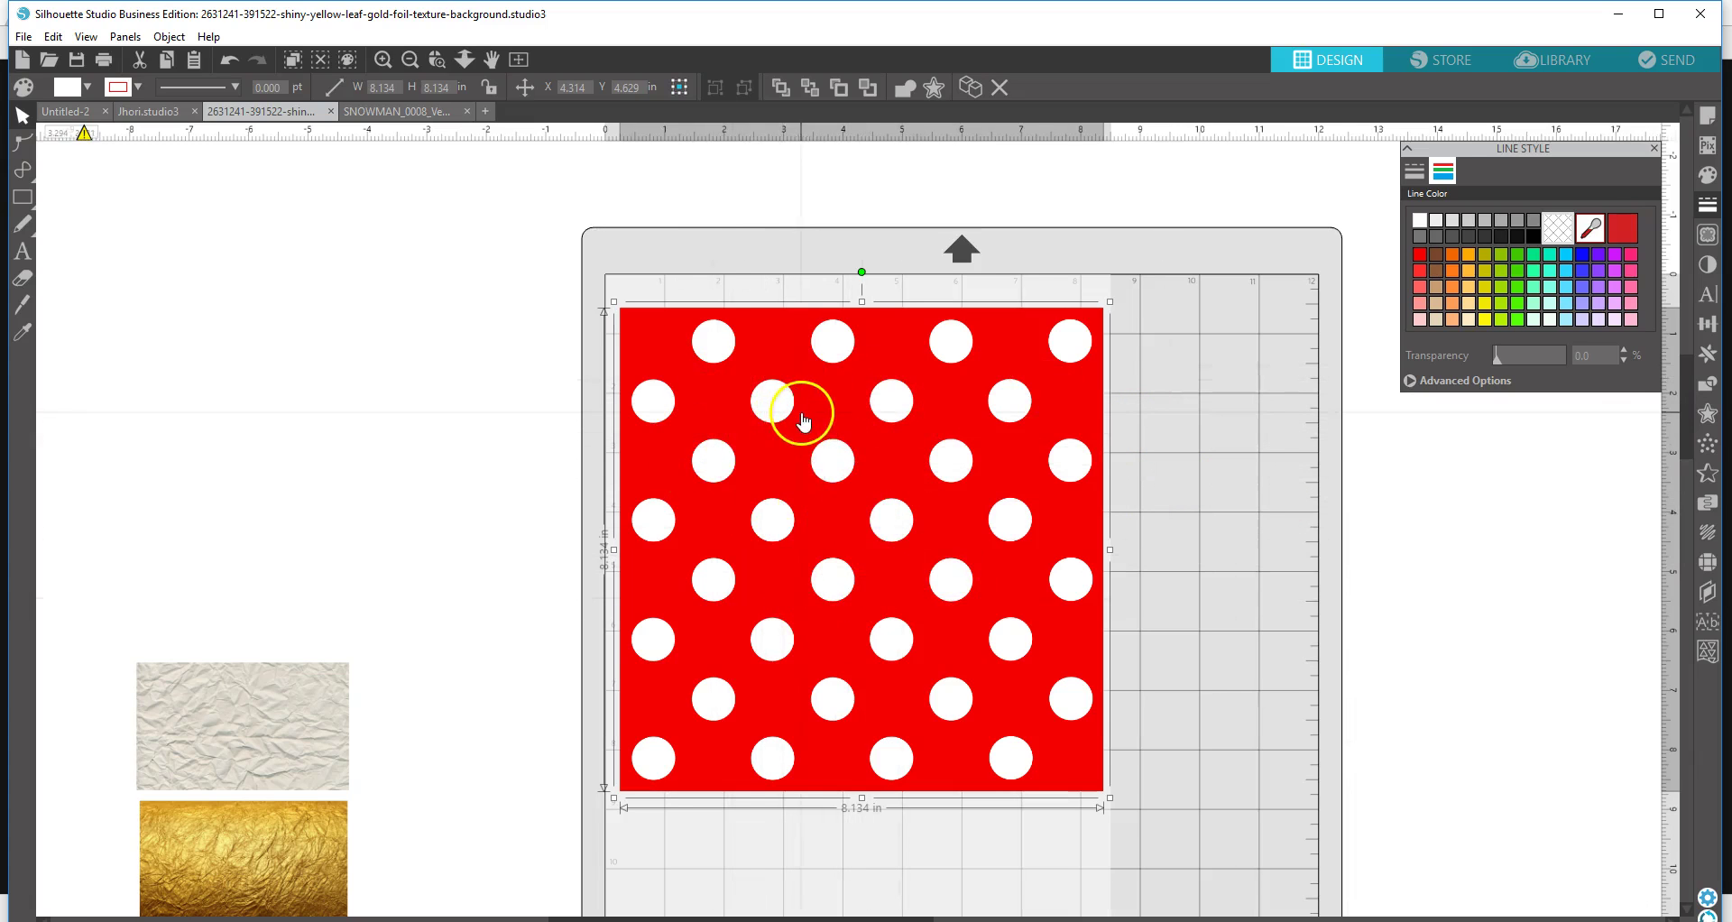
- Try different Colorize hue values on the red polka-dot image, bringing the hue back to 0
left_click(1708, 264)
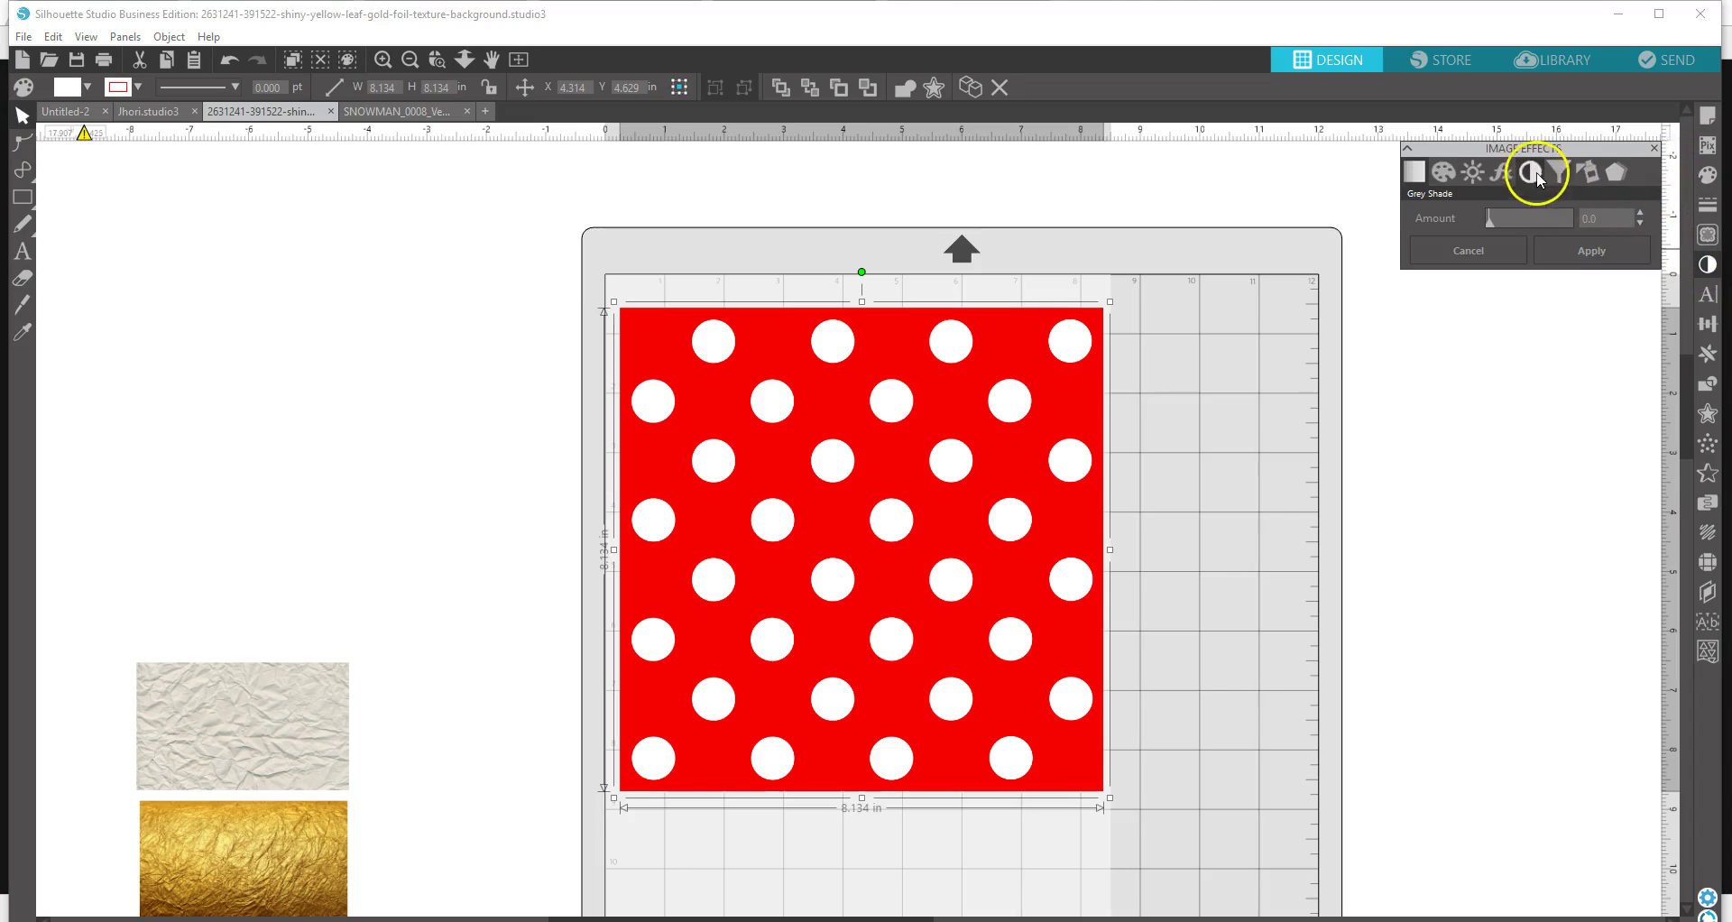
left_click(1500, 172)
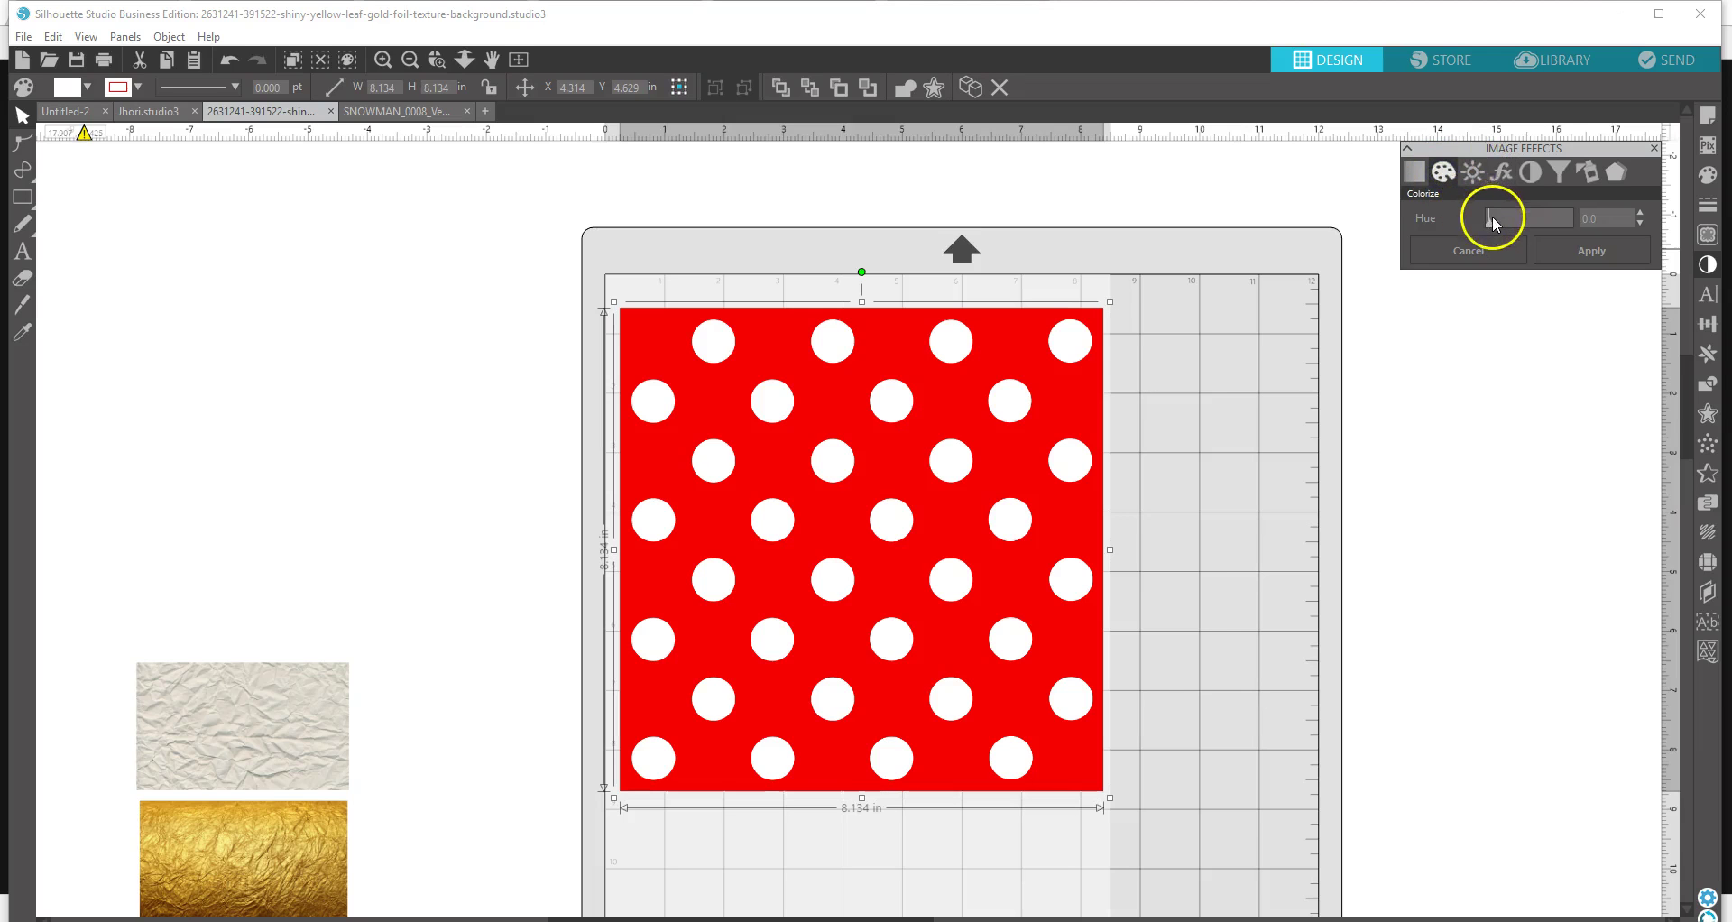
left_click_drag(1490, 221, 1594, 230)
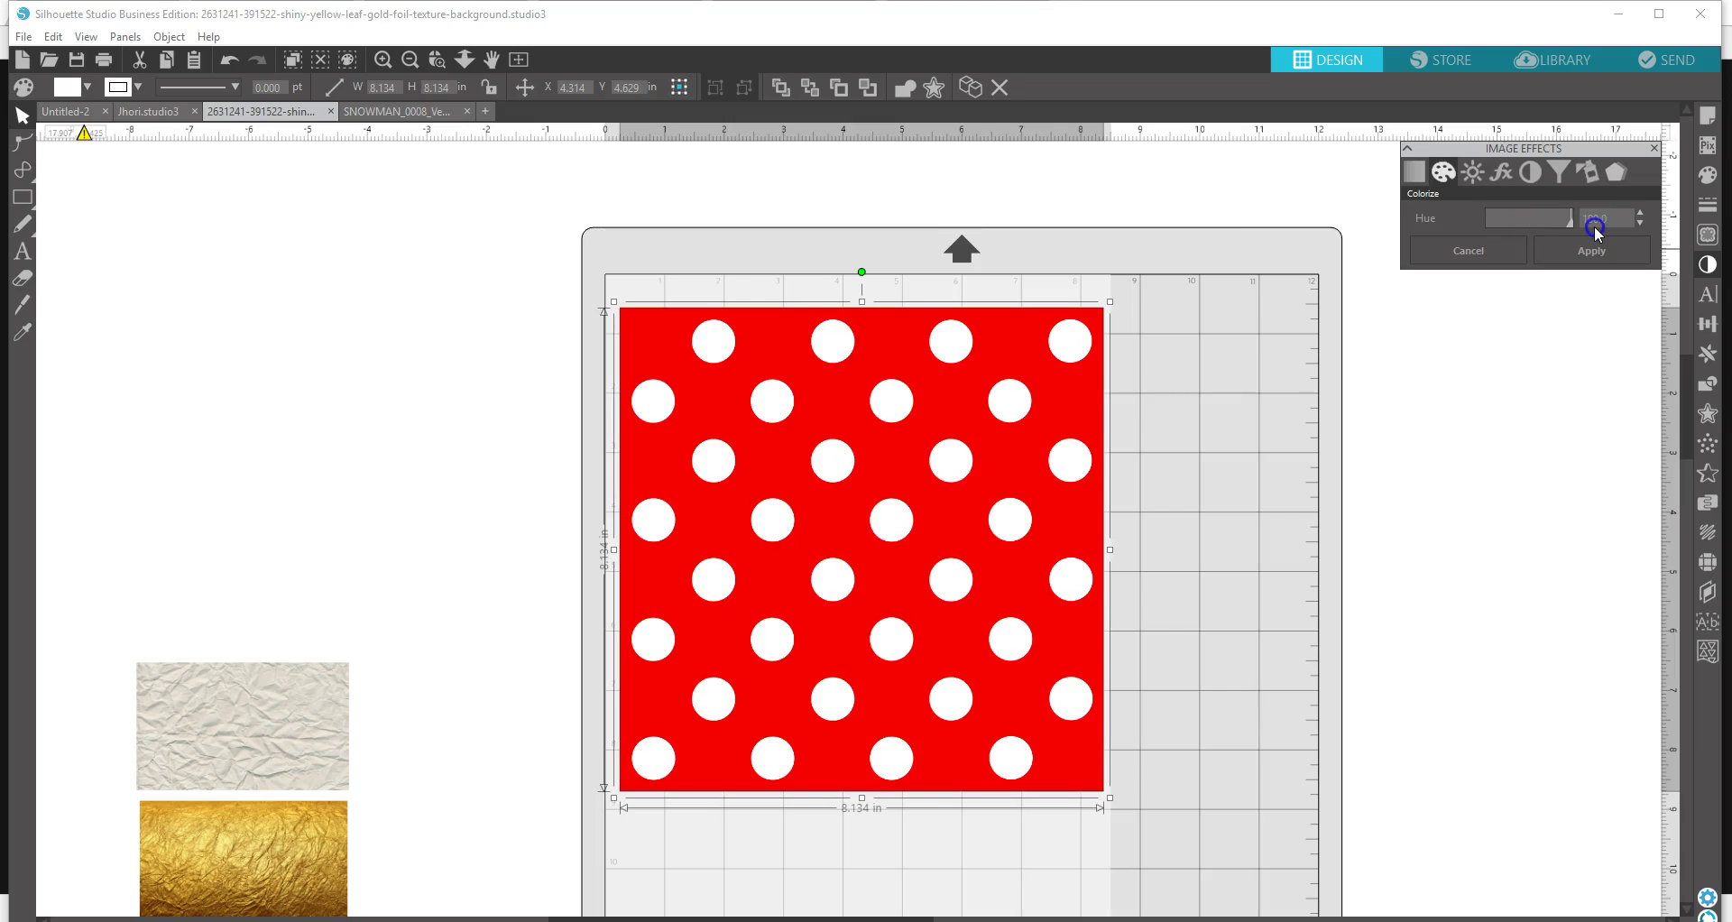
left_click_drag(1541, 226, 1480, 217)
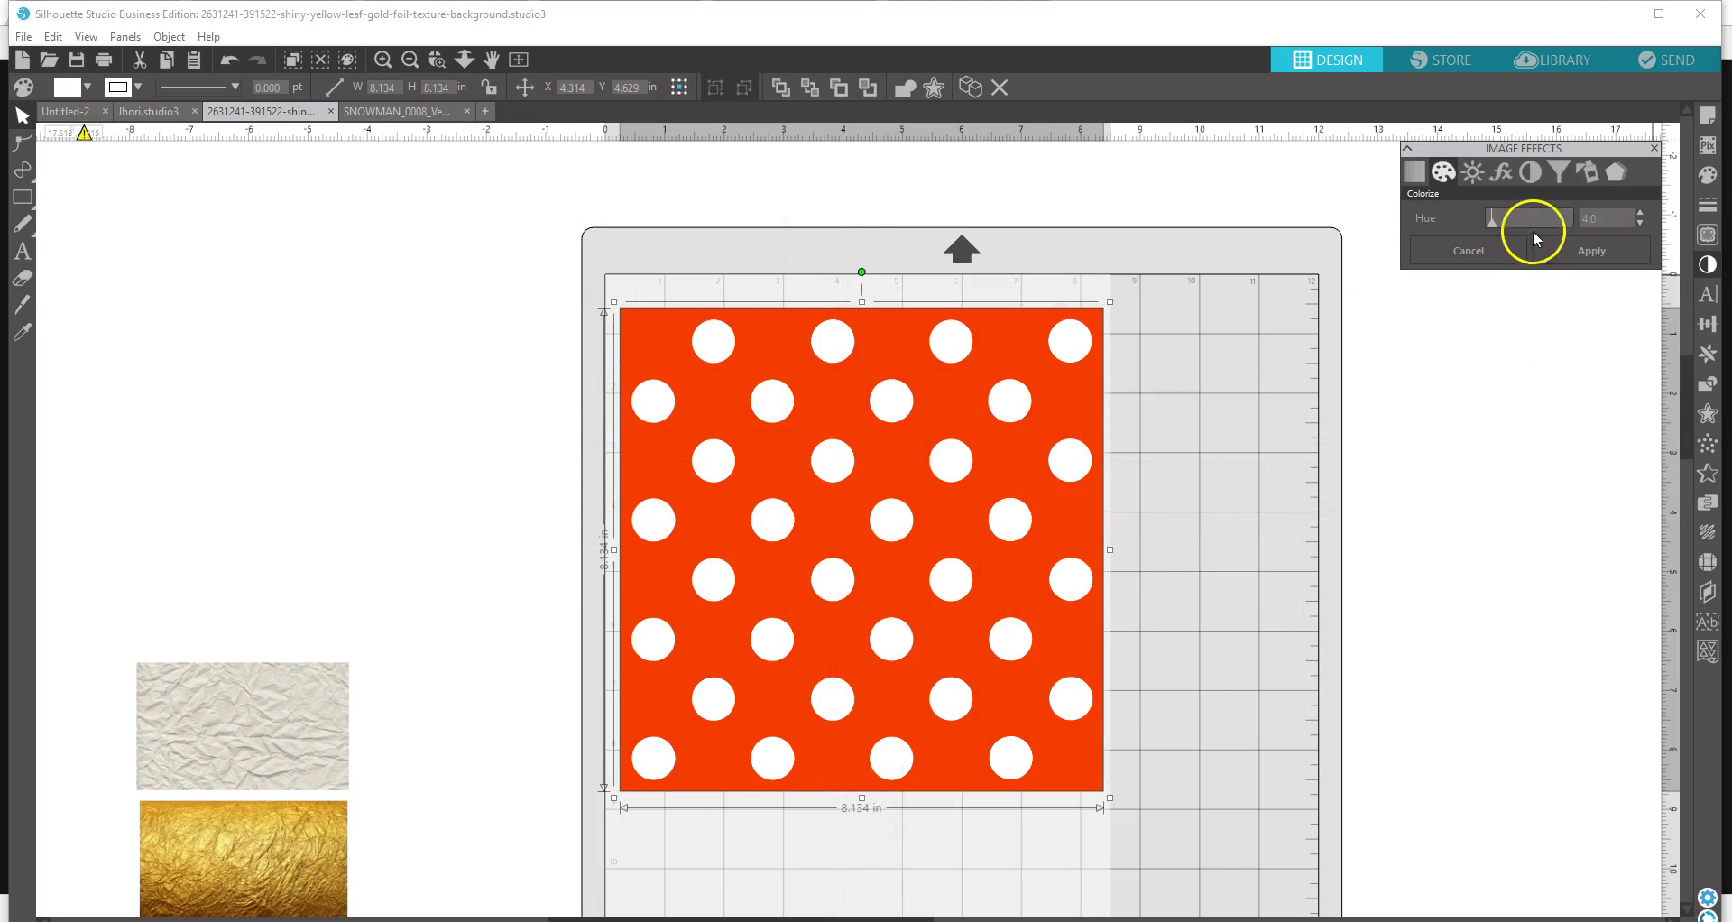
mouse_move(1495, 225)
left_mouse_down()
mouse_move(1576, 230)
mouse_move(1474, 236)
left_mouse_up()
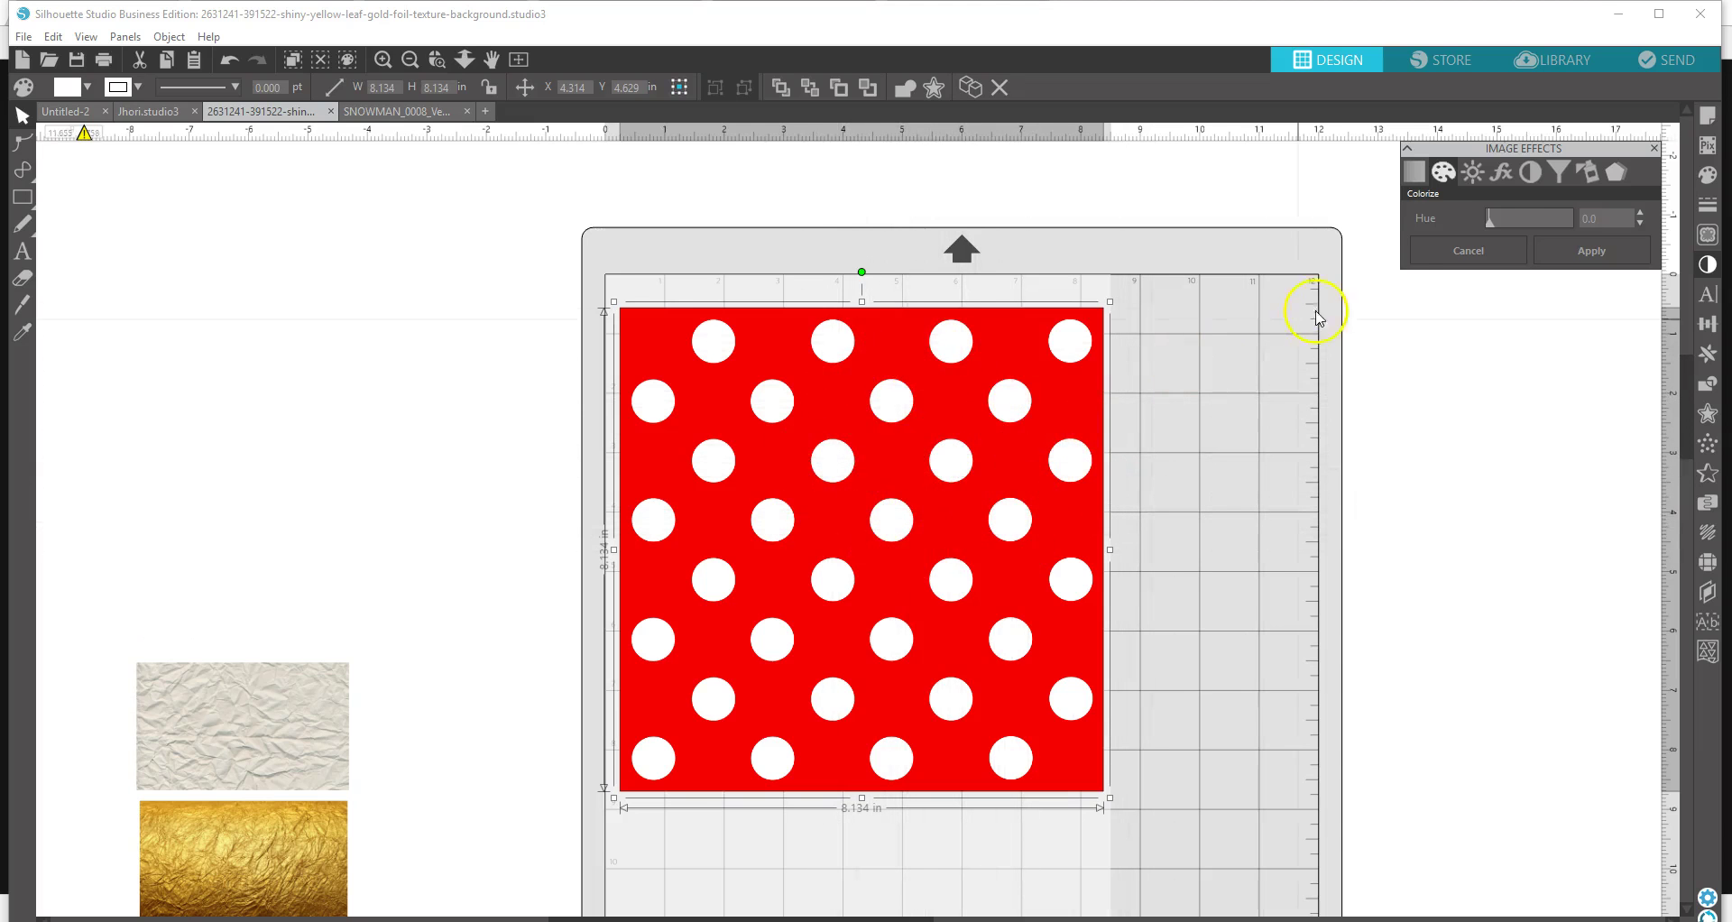
left_click_drag(1492, 226, 1585, 232)
- Move the polka-dot image off the page and shrink it to about 3.7 in square
left_click_drag(1070, 458, 532, 316)
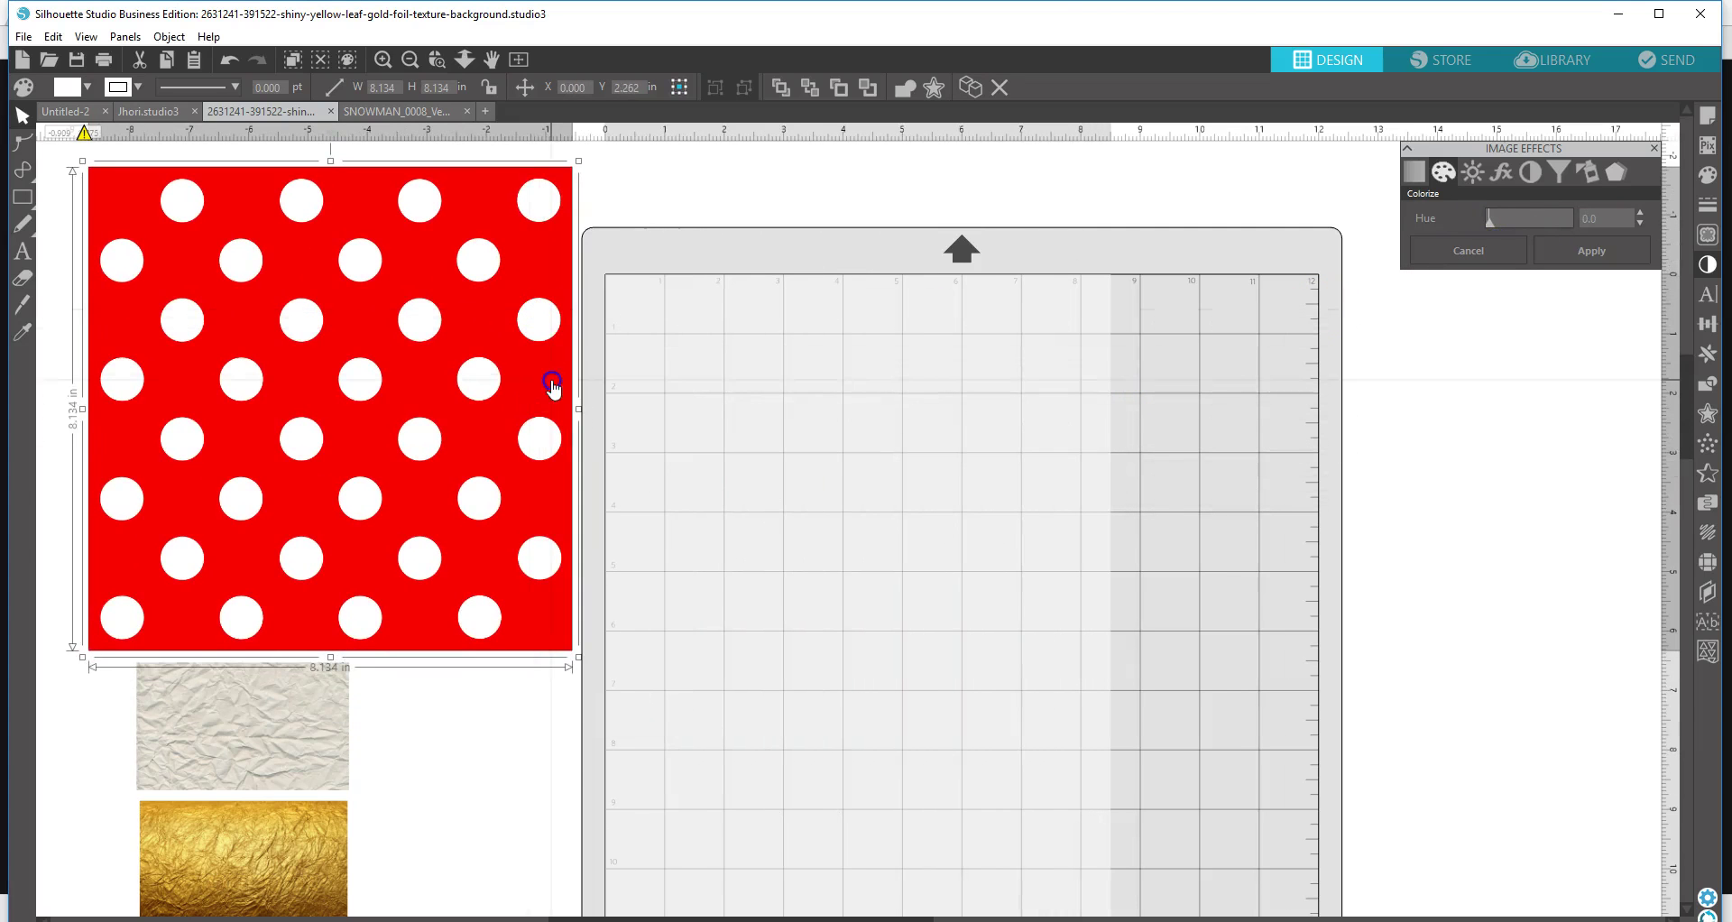
left_click_drag(578, 656, 314, 394)
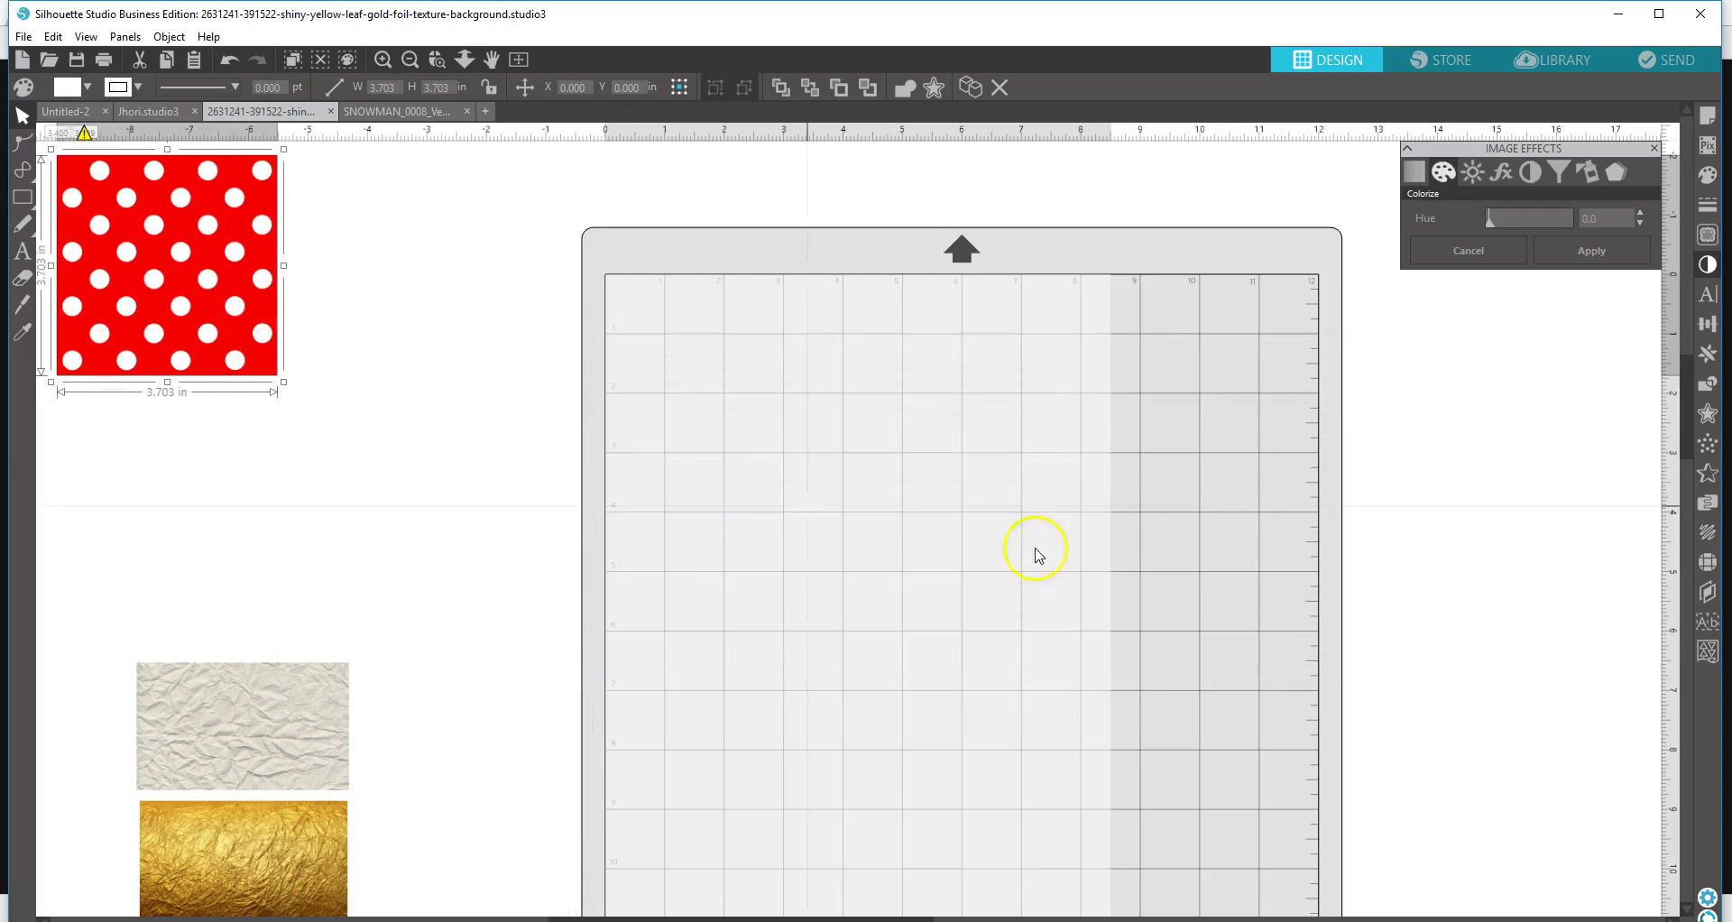
- Draw a rectangle about 8.2 × 8.5 in filled with the yellow multicolored dot pattern and fit it within the page width
left_click(1708, 177)
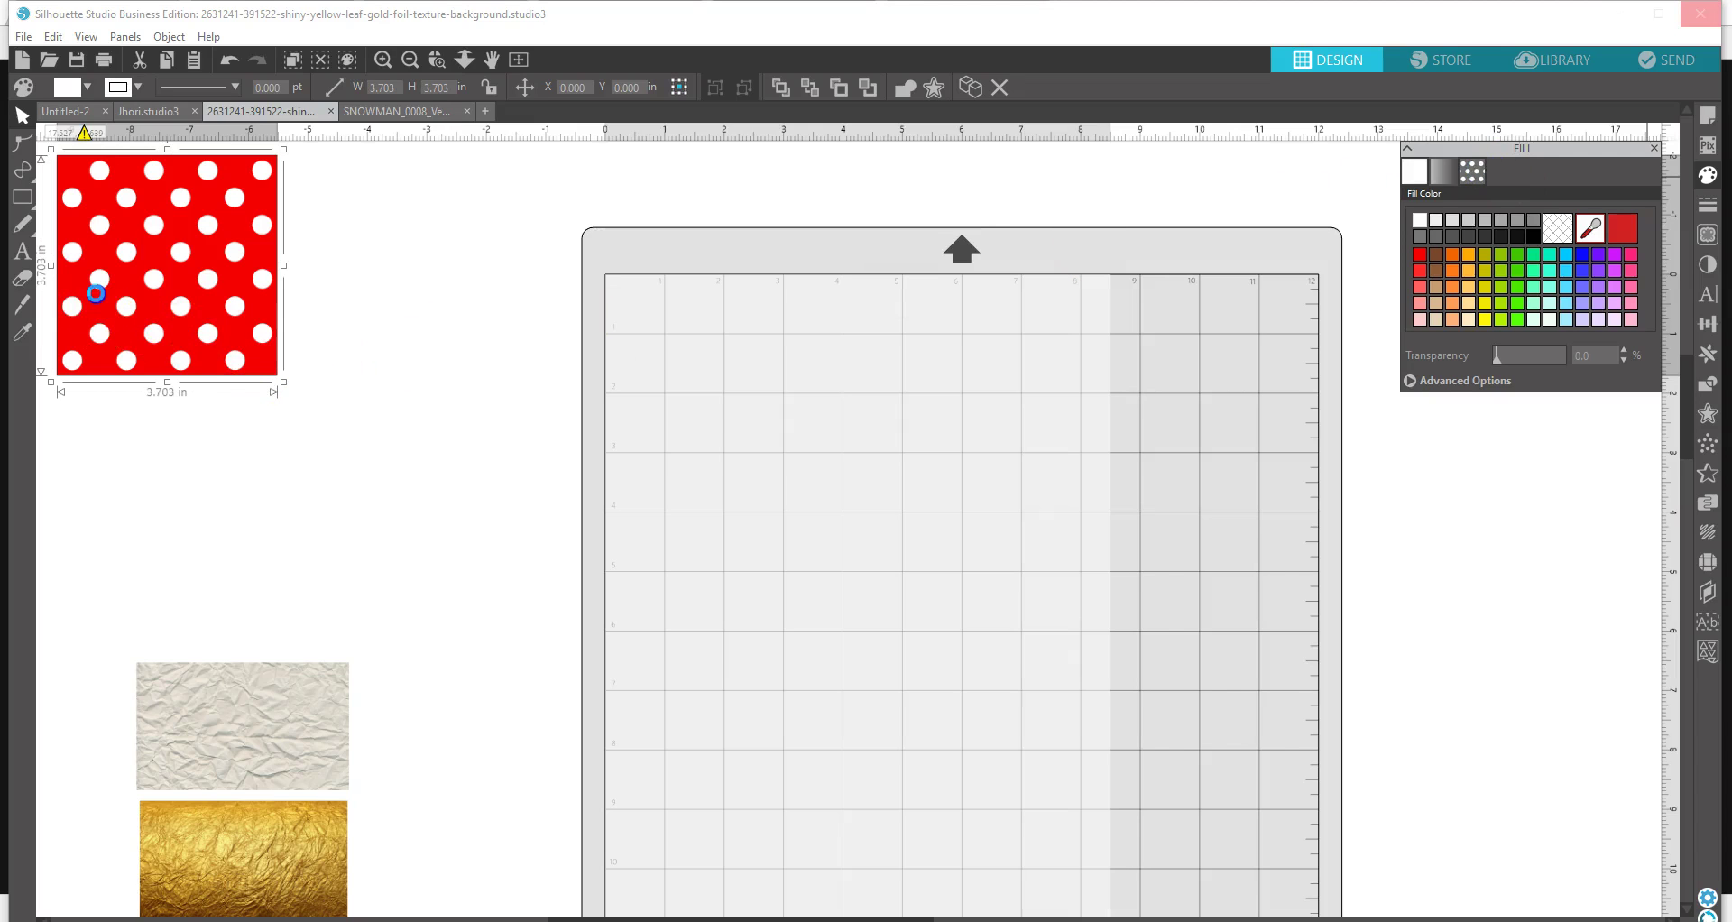
left_click(477, 369)
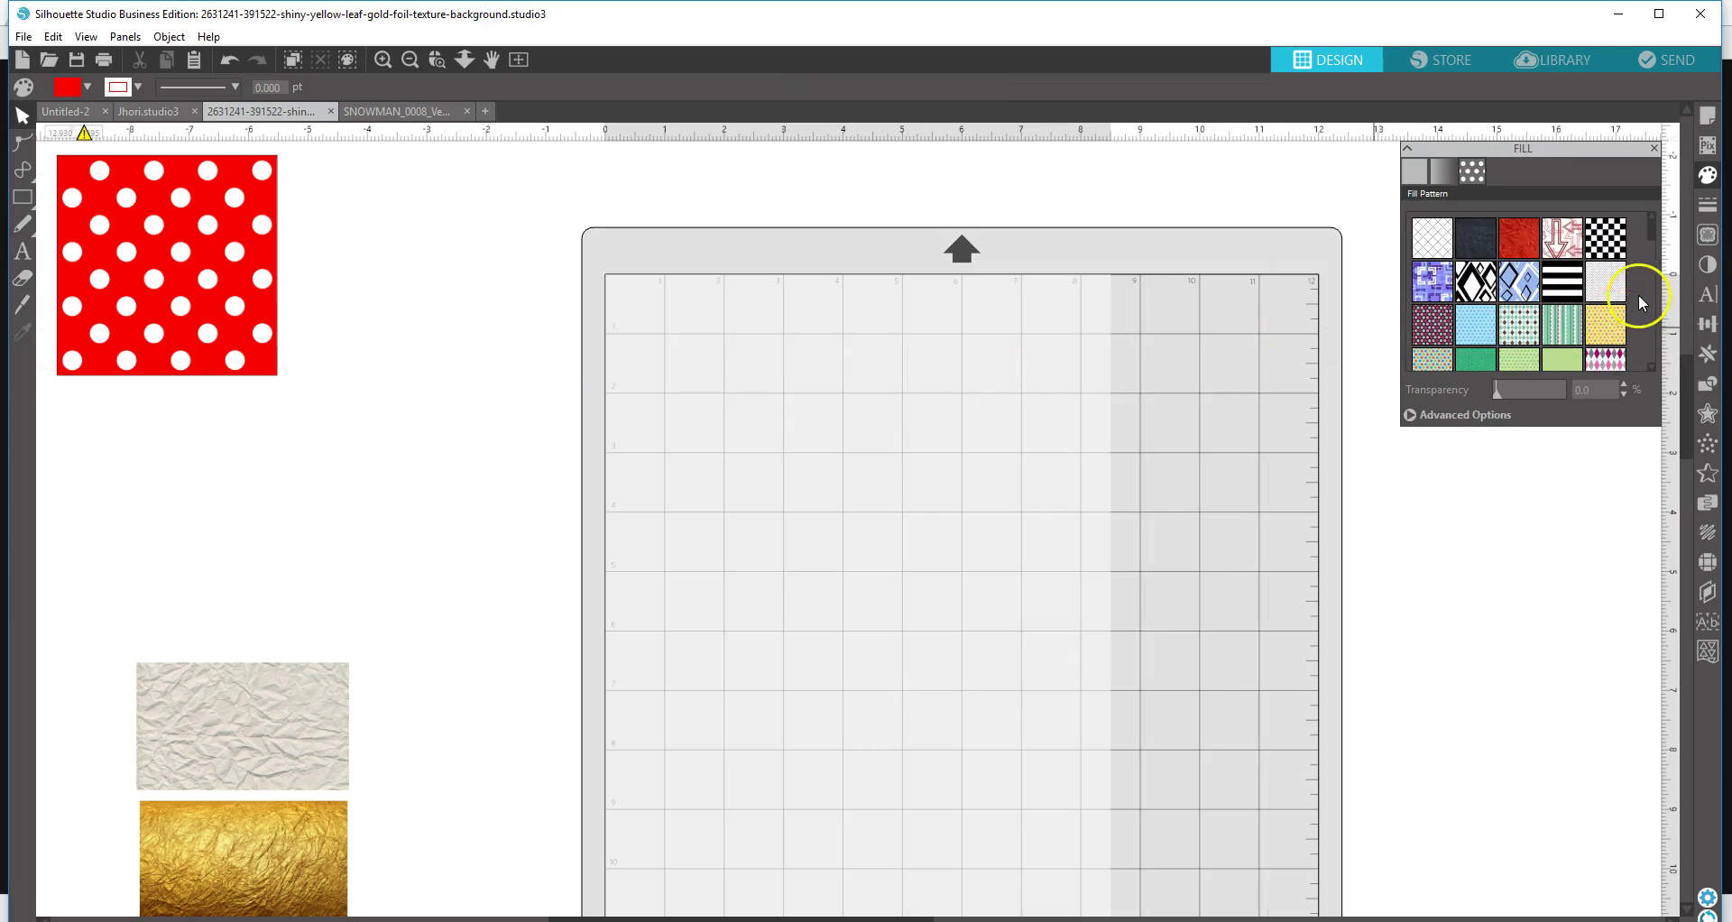
left_click(1605, 332)
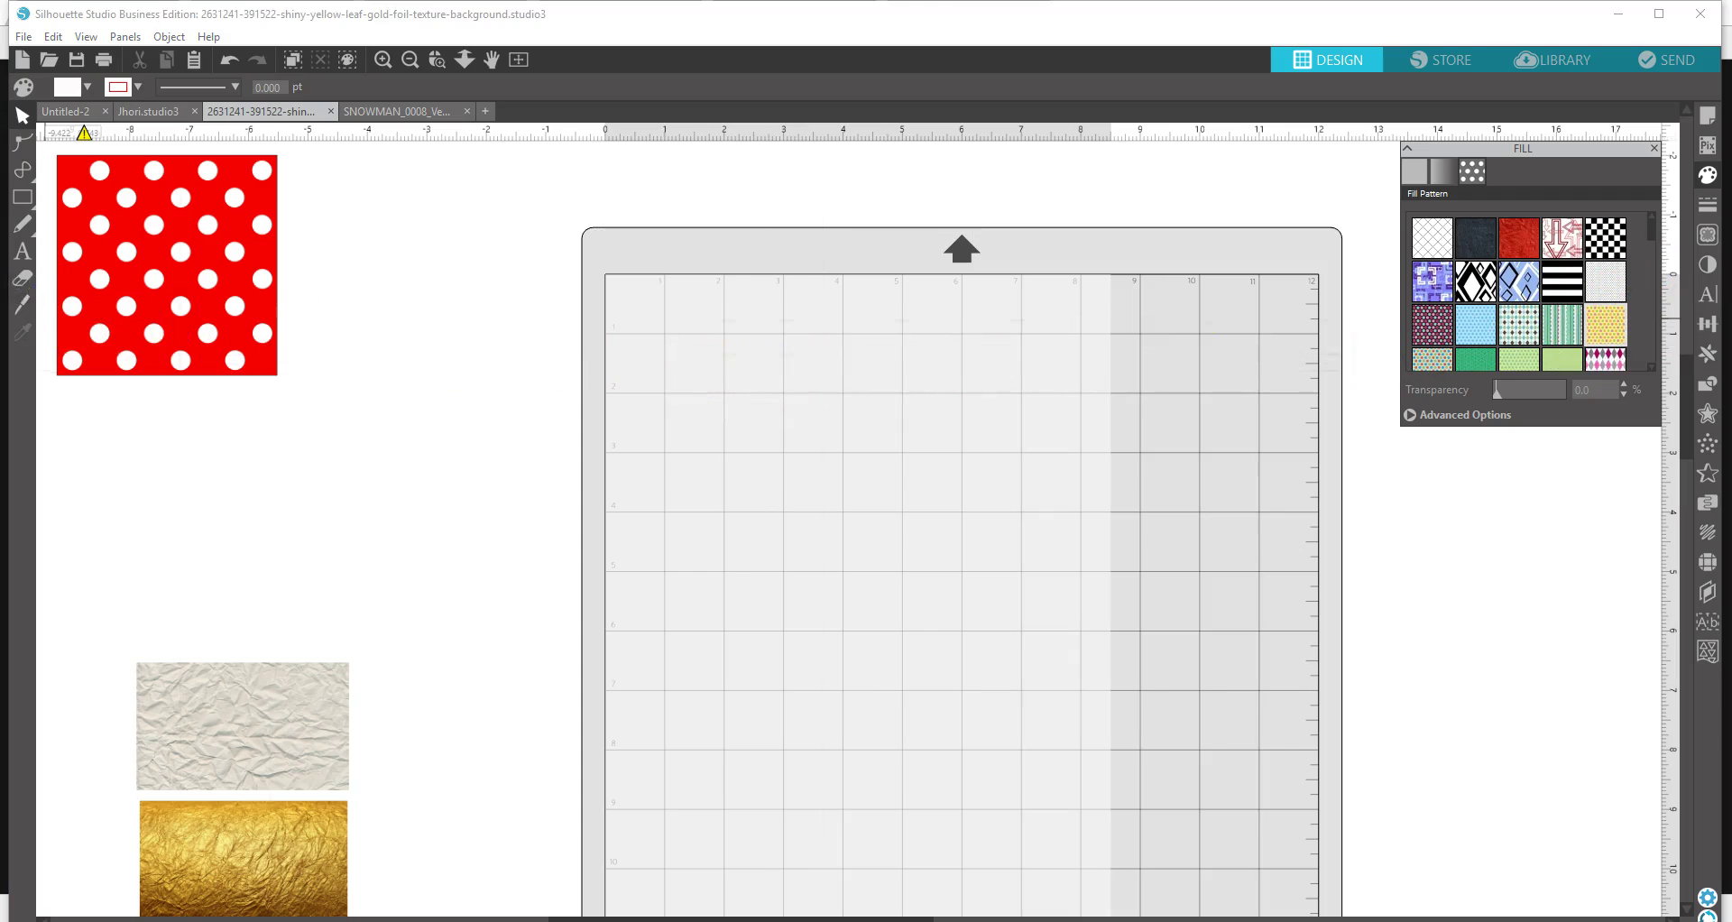
left_click(49, 197)
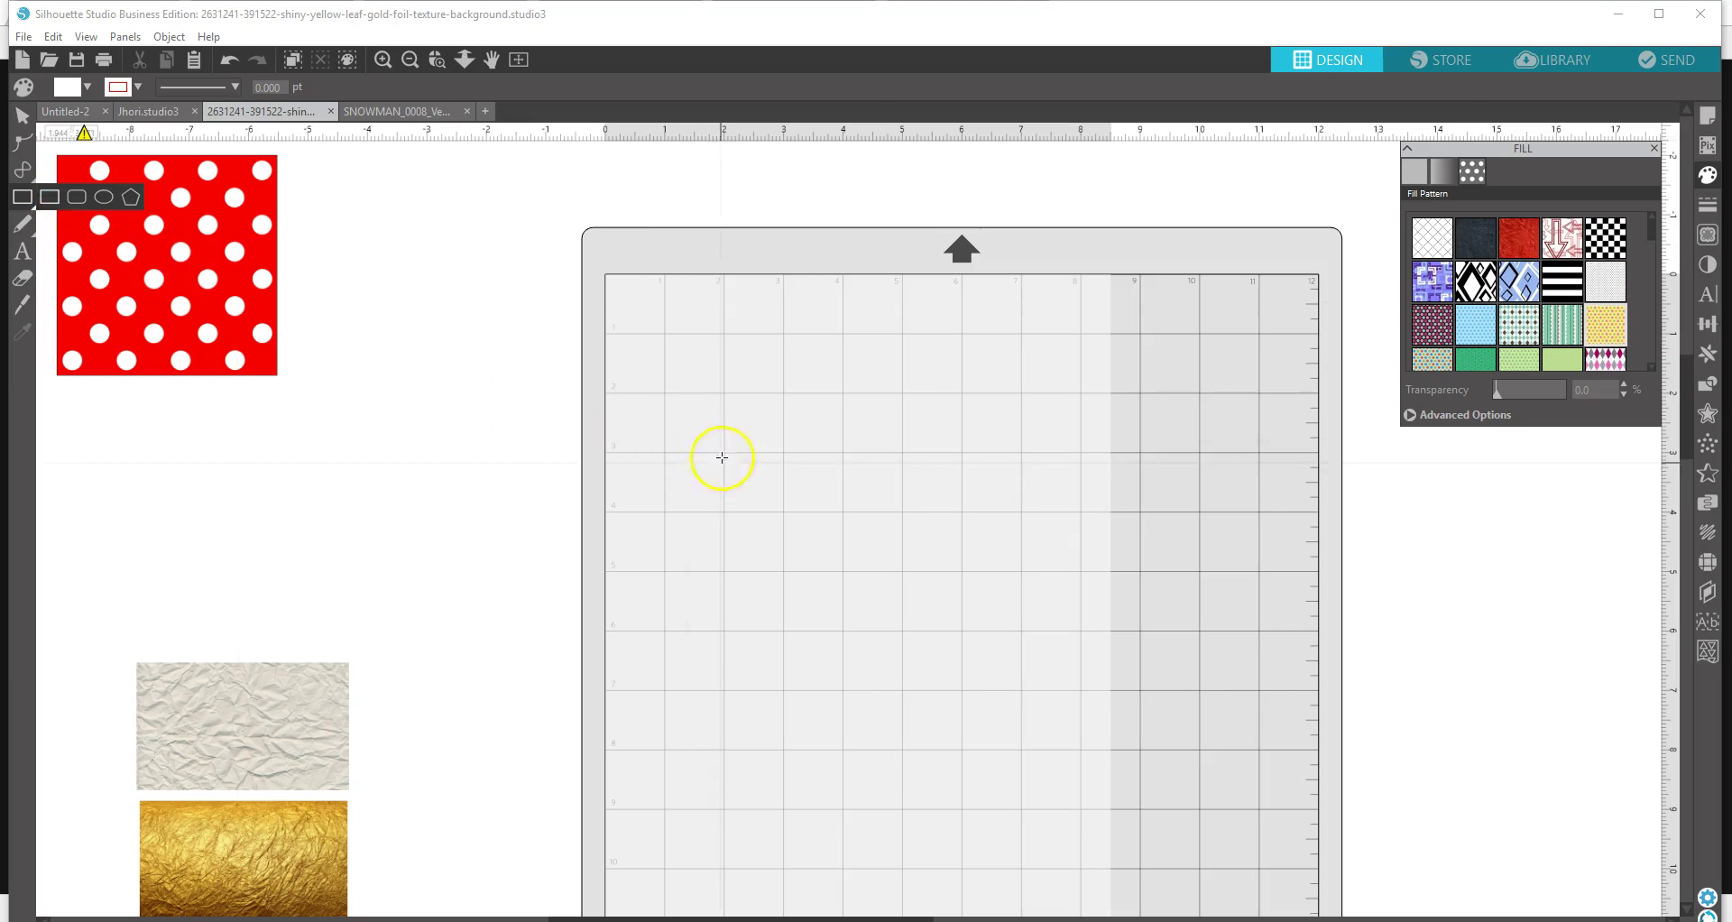
mouse_move(638, 398)
left_mouse_down()
mouse_move(986, 472)
mouse_move(1125, 907)
mouse_move(1125, 761)
left_mouse_up()
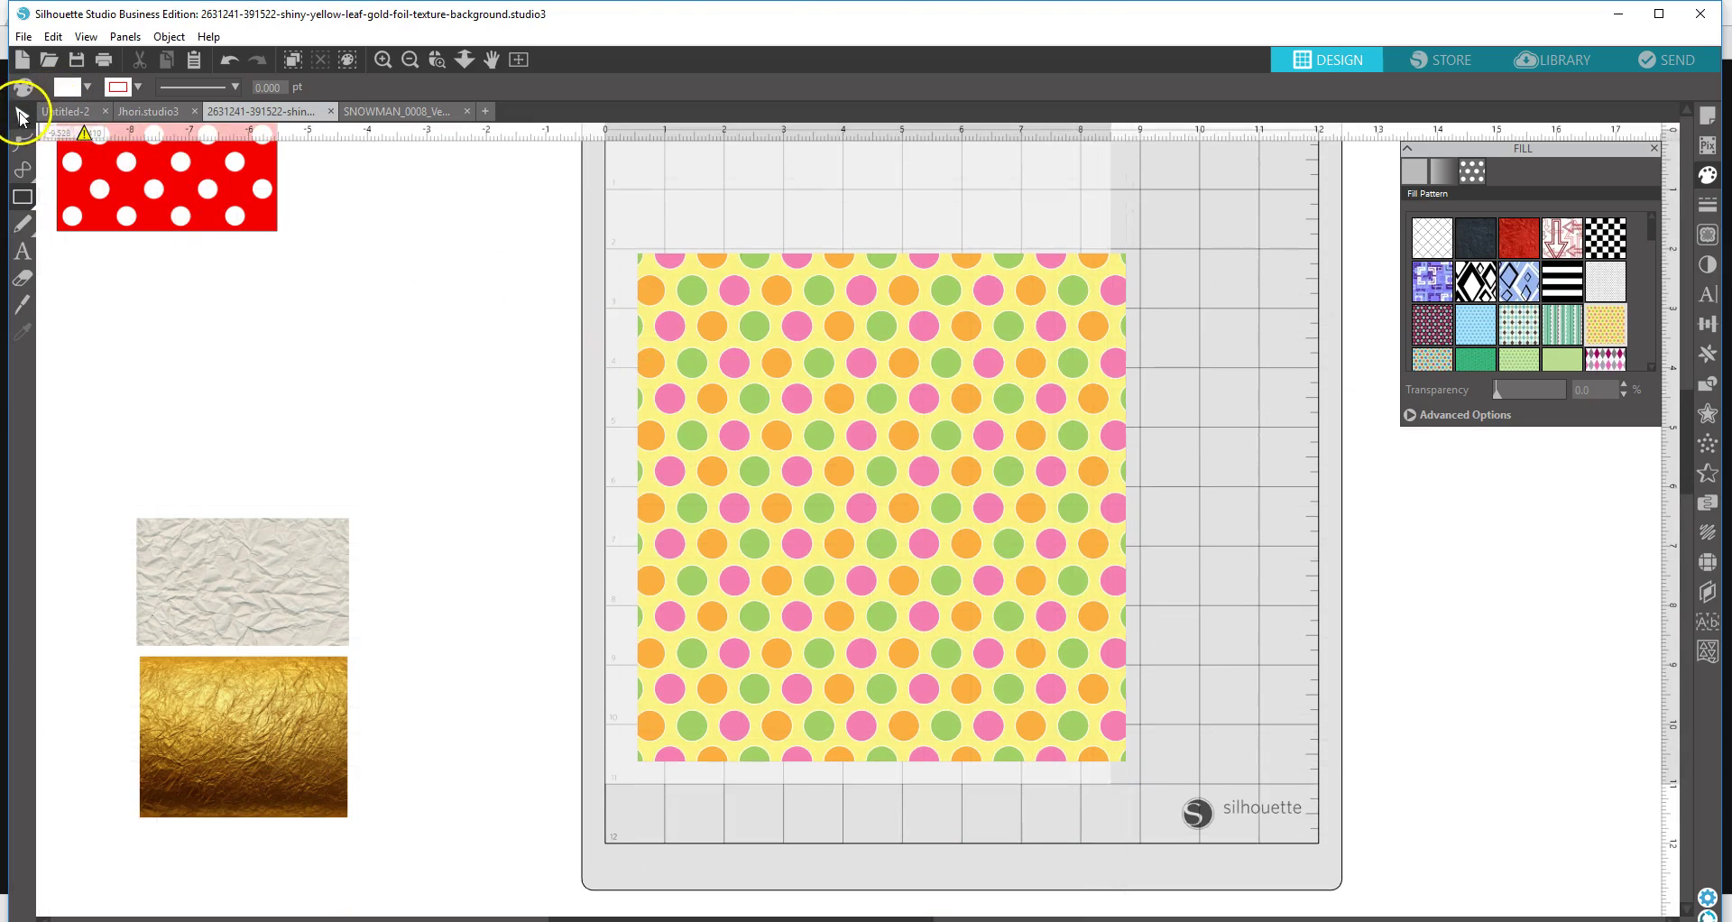
left_click_drag(866, 535, 839, 461)
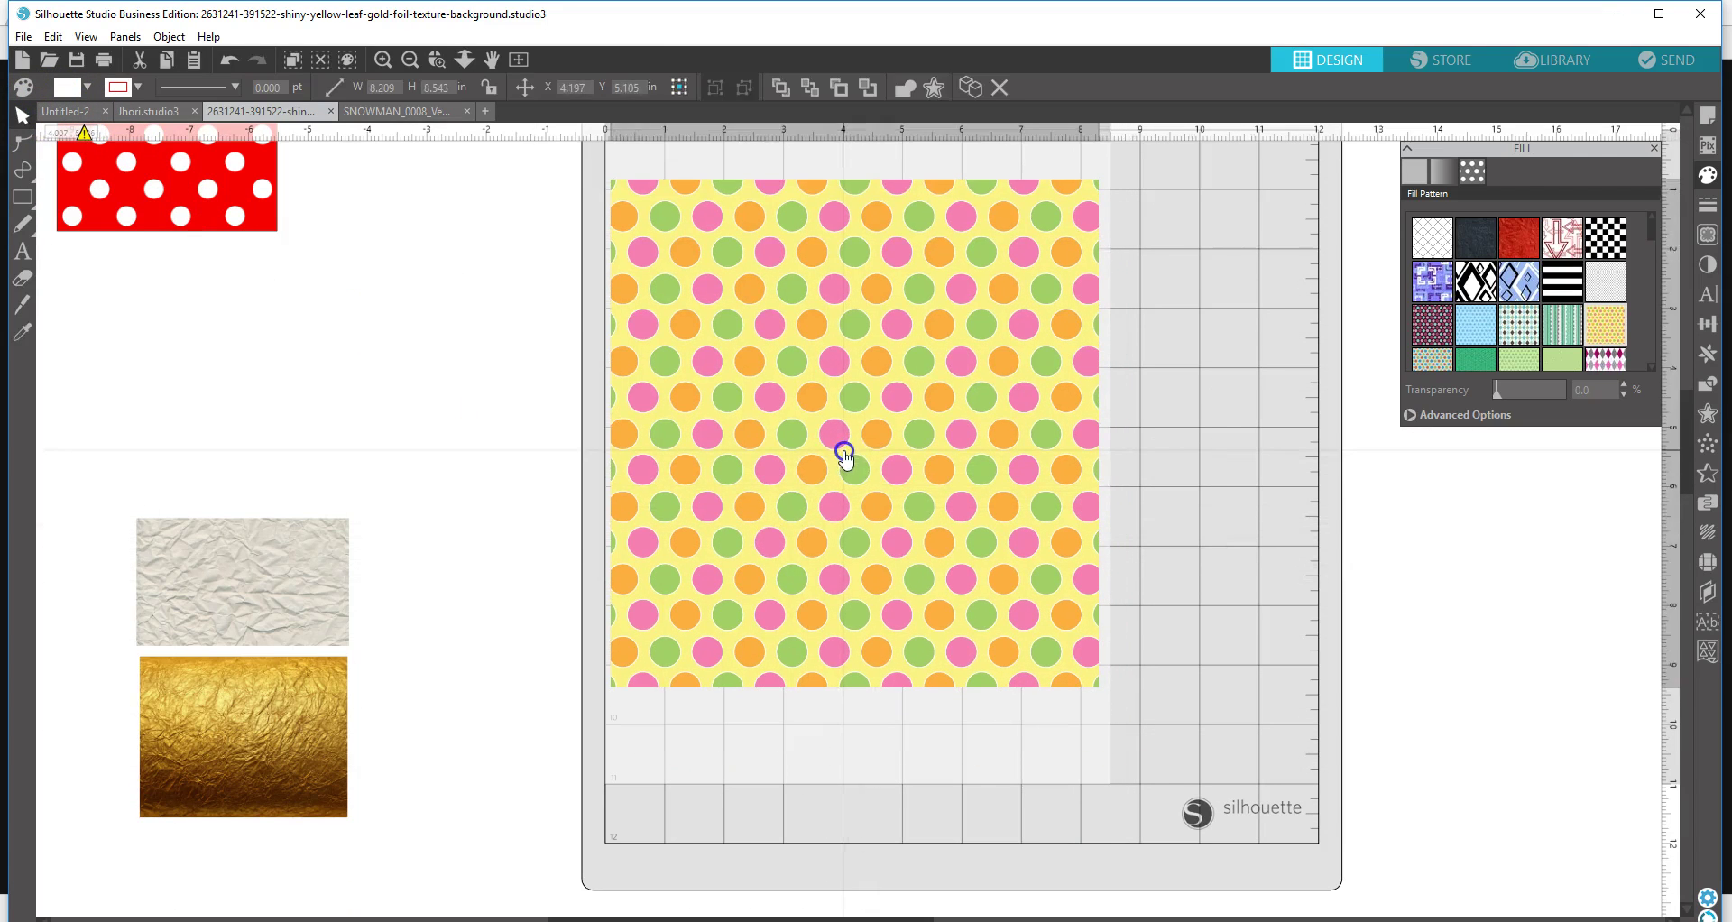
- Try Colorize hue changes on the yellow dot-patterned rectangle, and delete the rectangle from the page
left_click(1714, 267)
left_click(1451, 184)
left_click_drag(1491, 224, 1507, 223)
left_click(959, 430)
left_click(1486, 244)
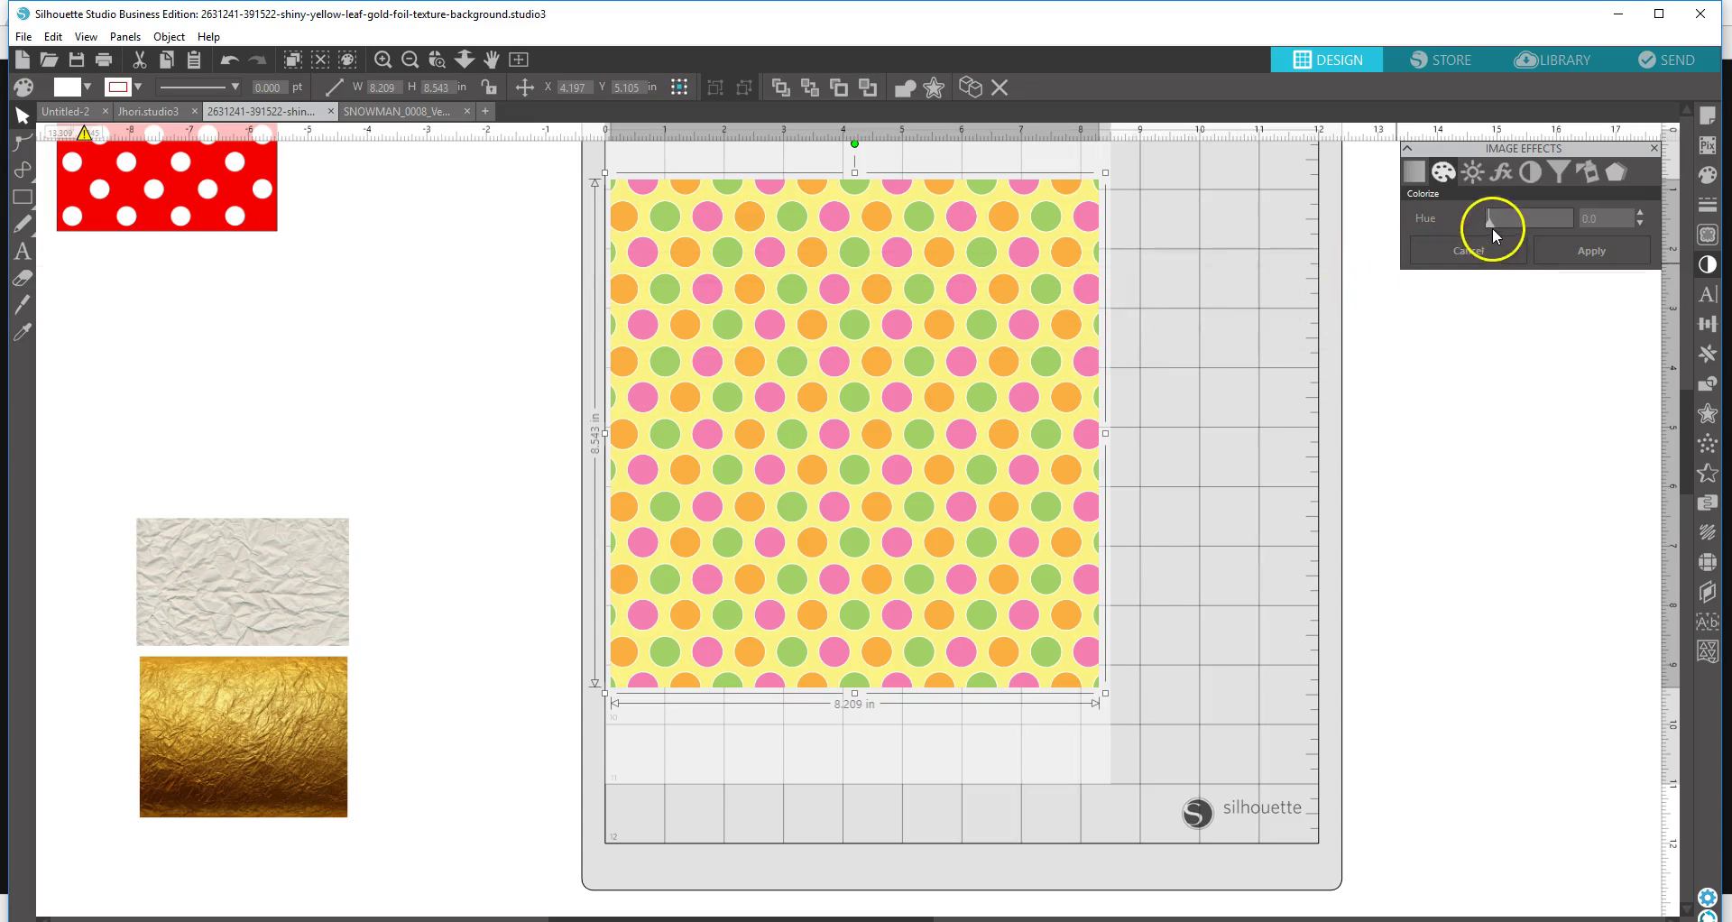
left_click_drag(1491, 224, 1394, 235)
left_click(833, 404)
key("Delete")
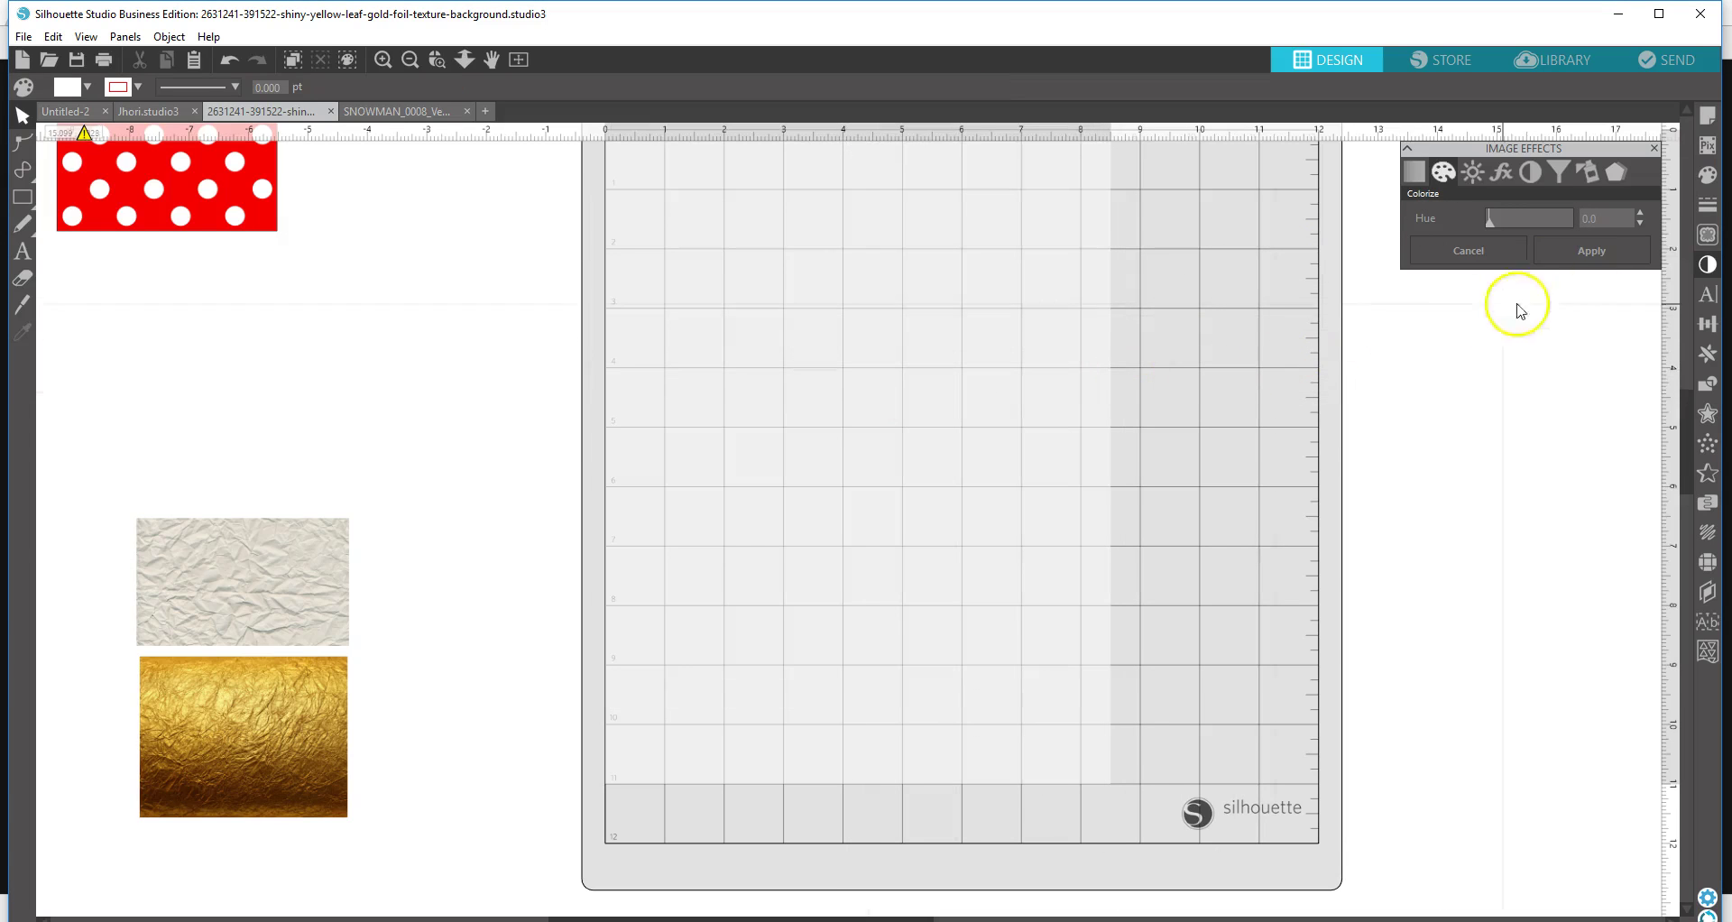
- Draw a pattern-filled rectangle about 6.5 × 7.5 in on the page
left_click(1707, 236)
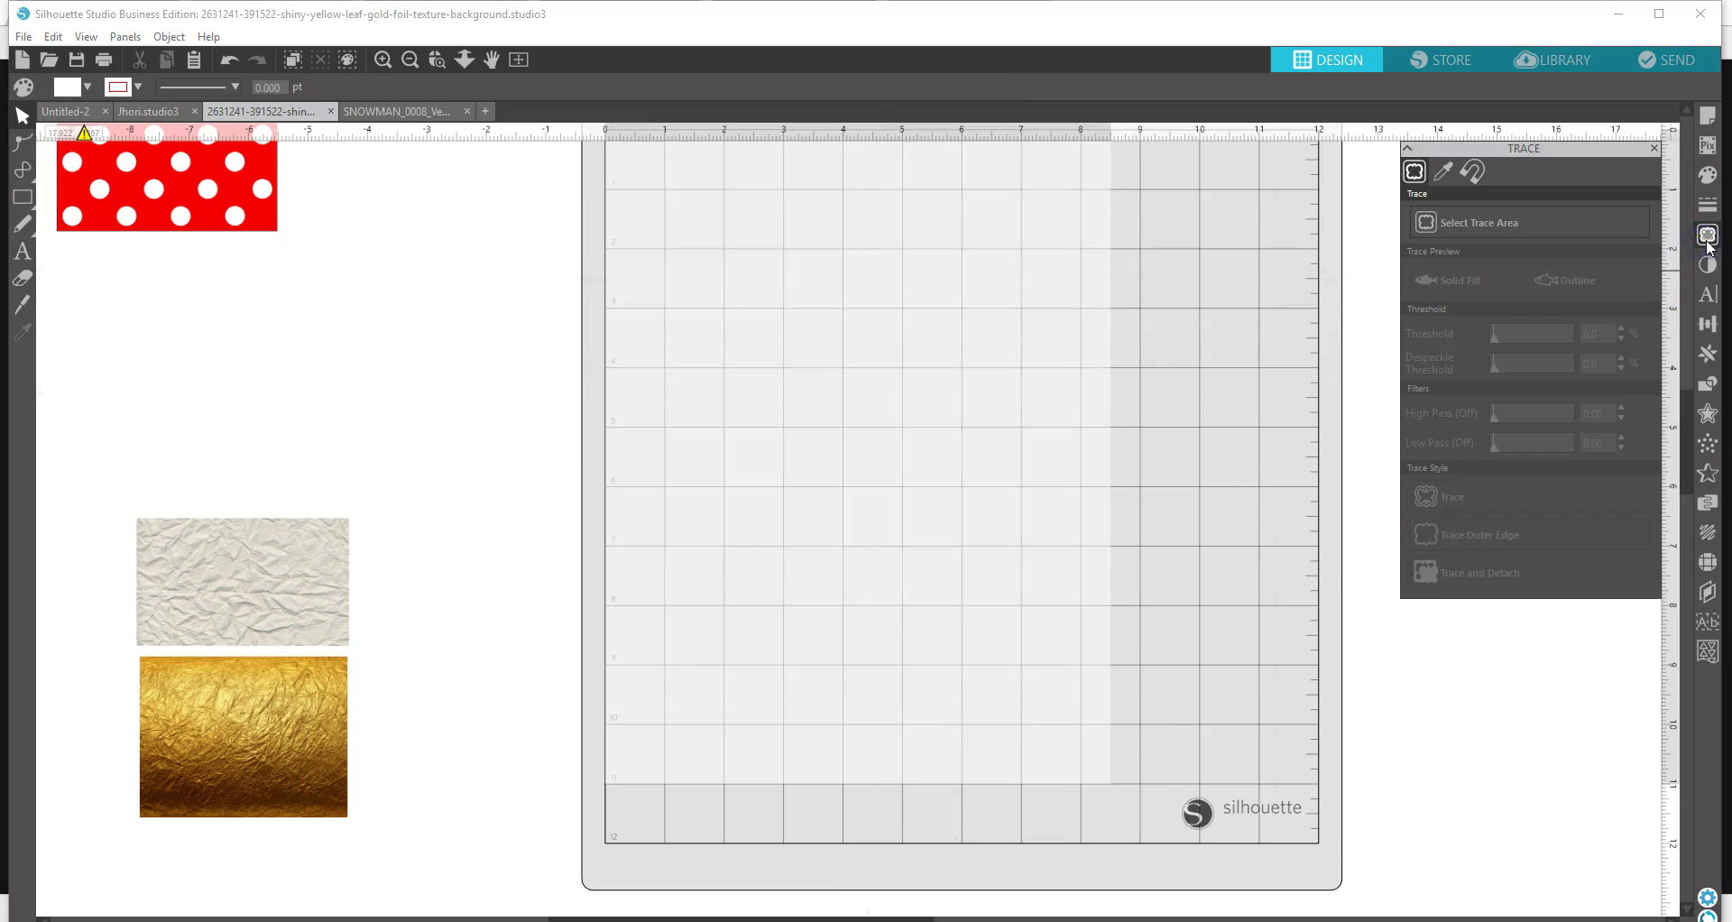
left_click(1710, 183)
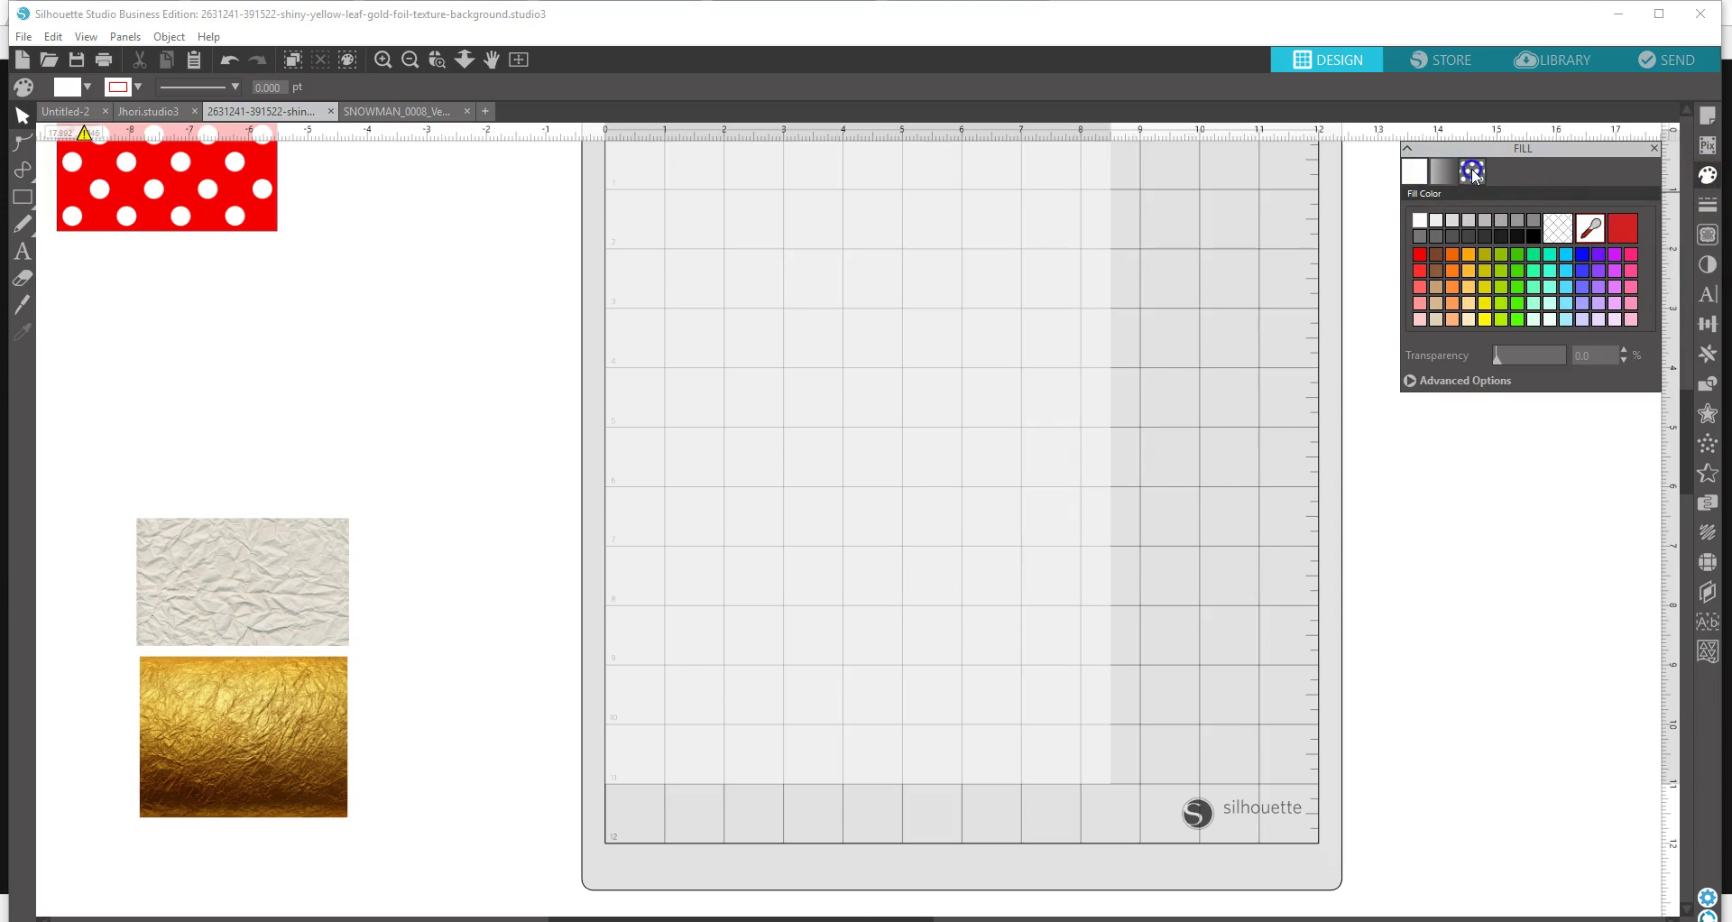
left_click(1480, 173)
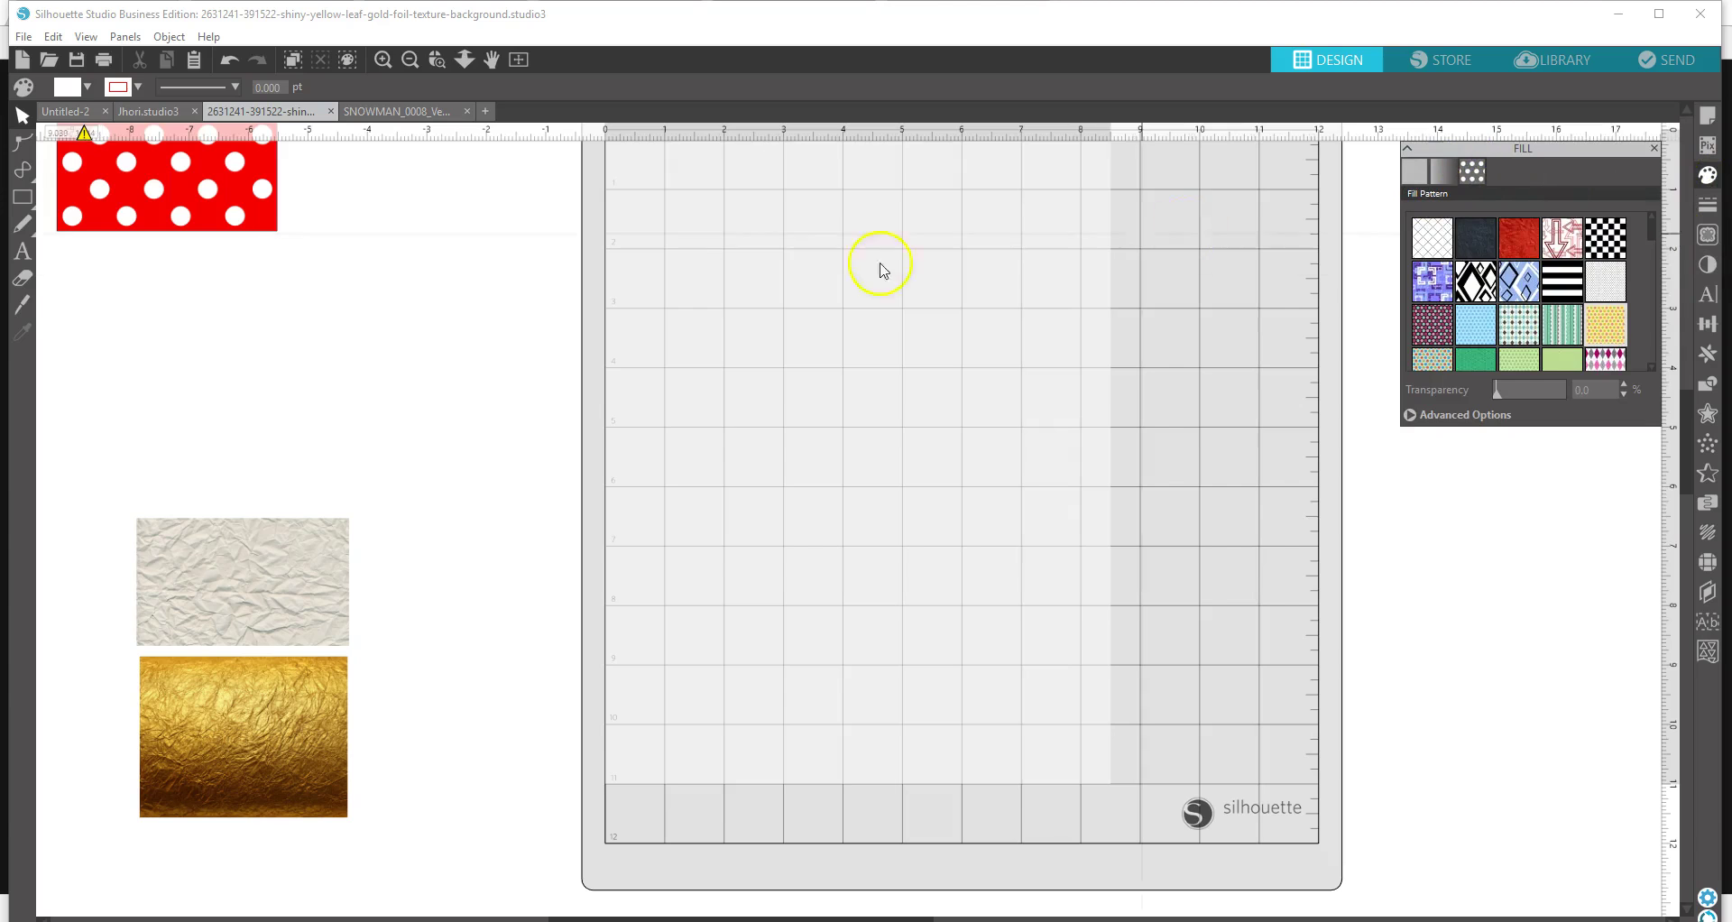
left_click(30, 203)
left_click_drag(691, 252, 1079, 697)
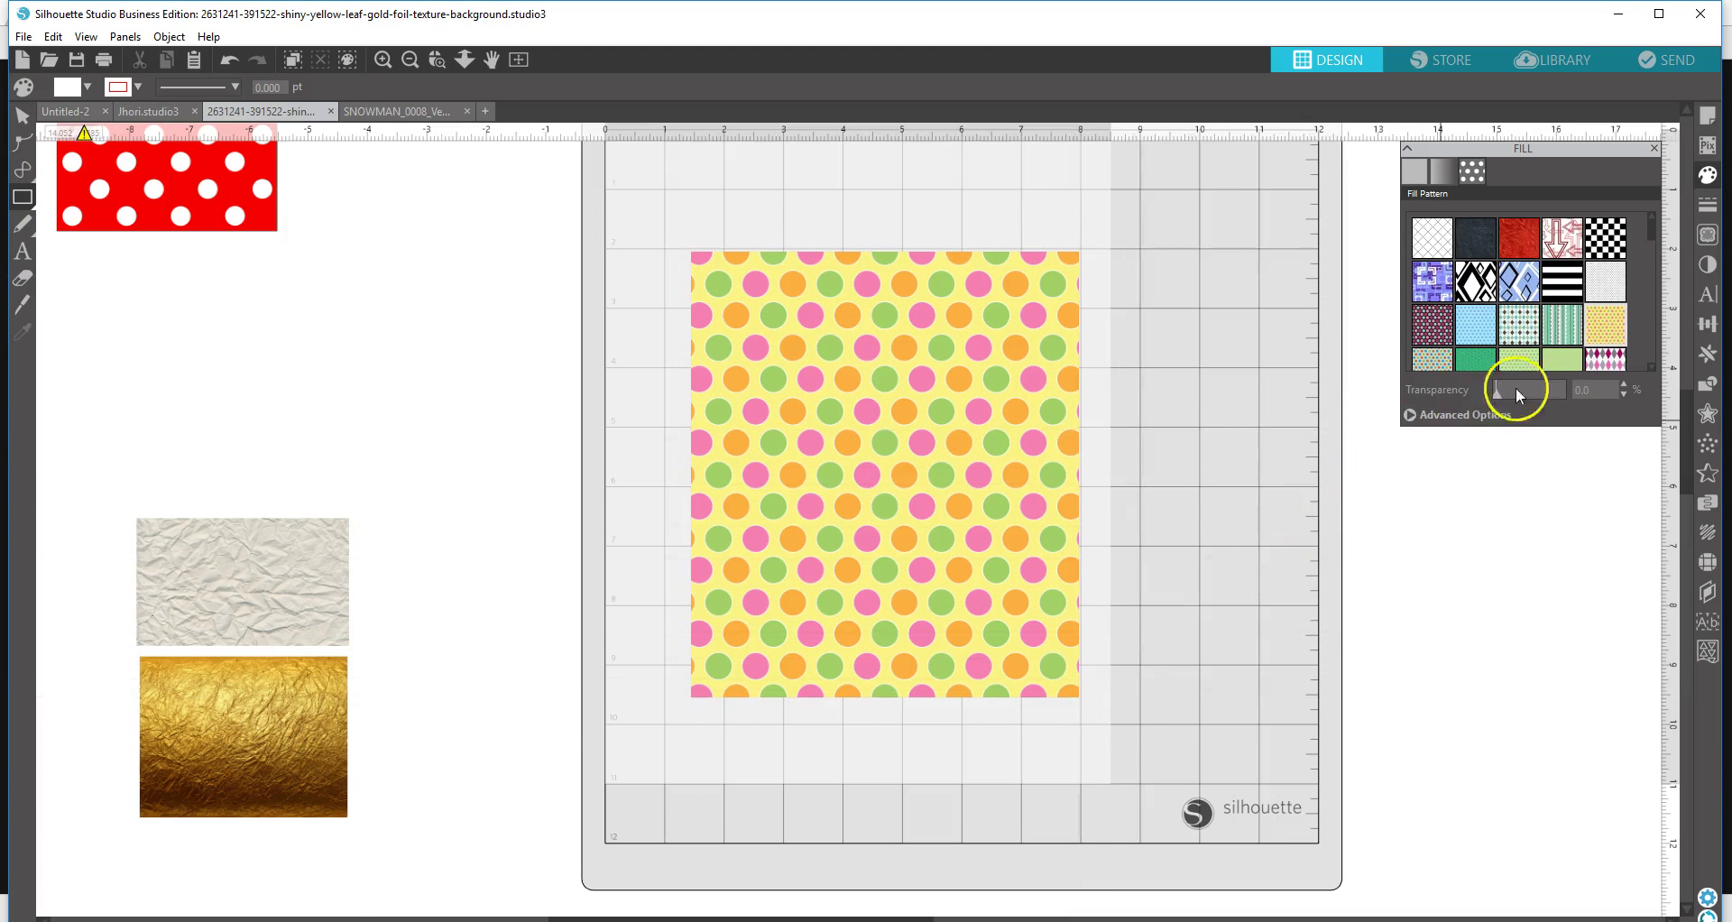
- Change the rectangle's fill pattern to the black and white horizontal stripes
left_click(19, 115)
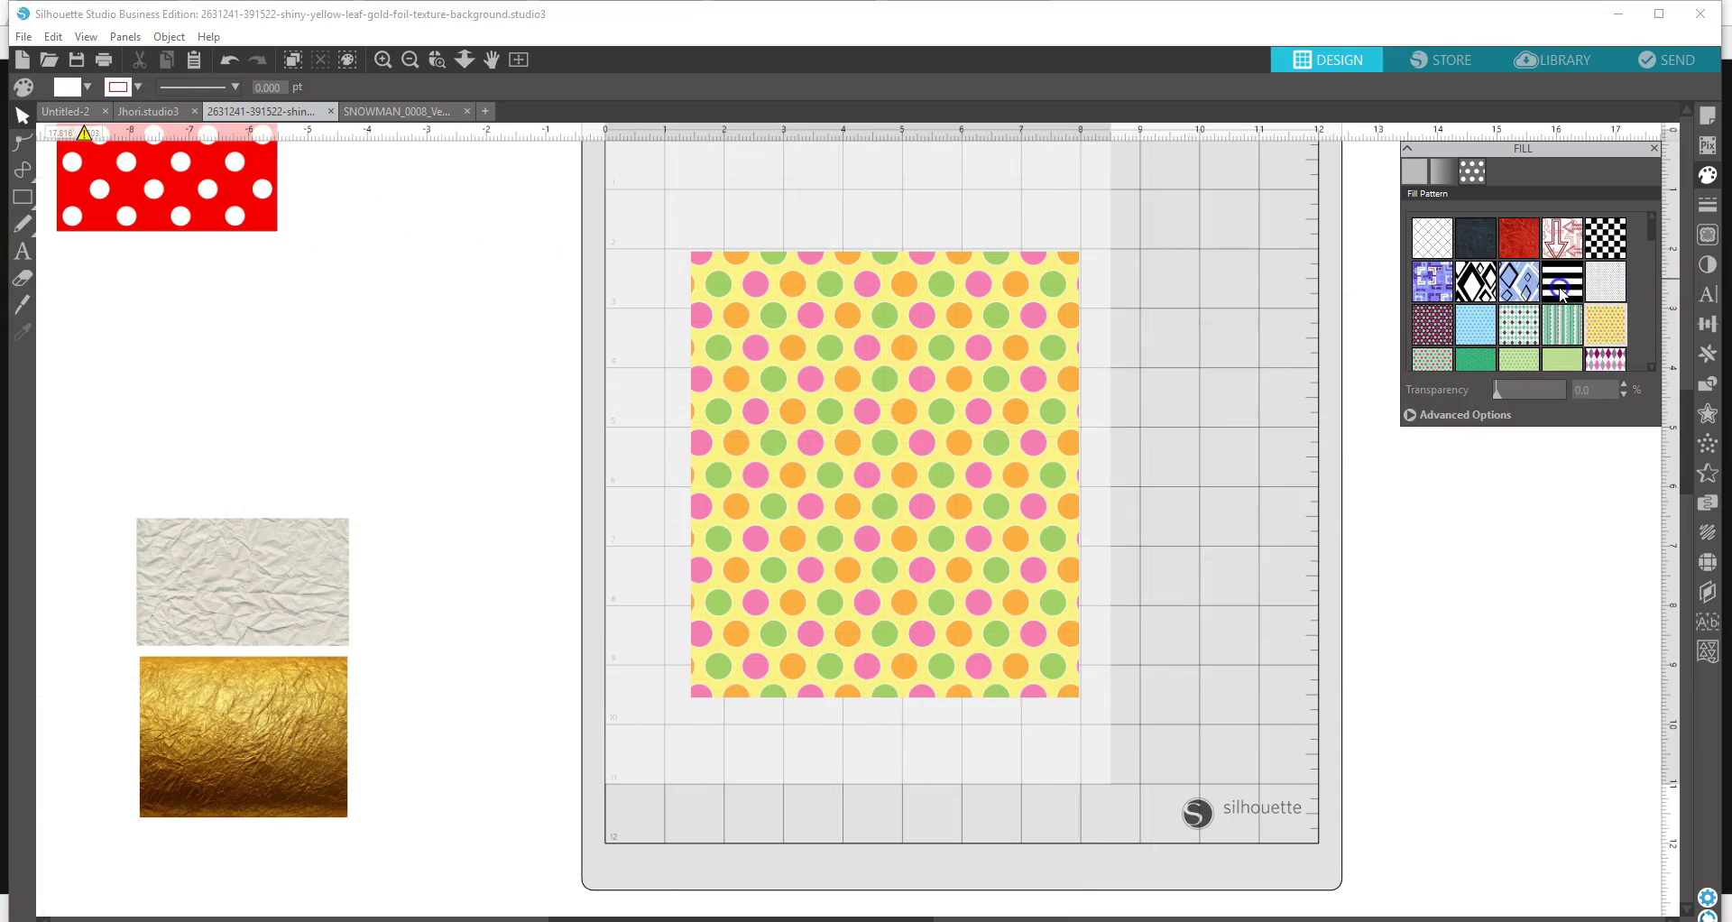
left_click(925, 464)
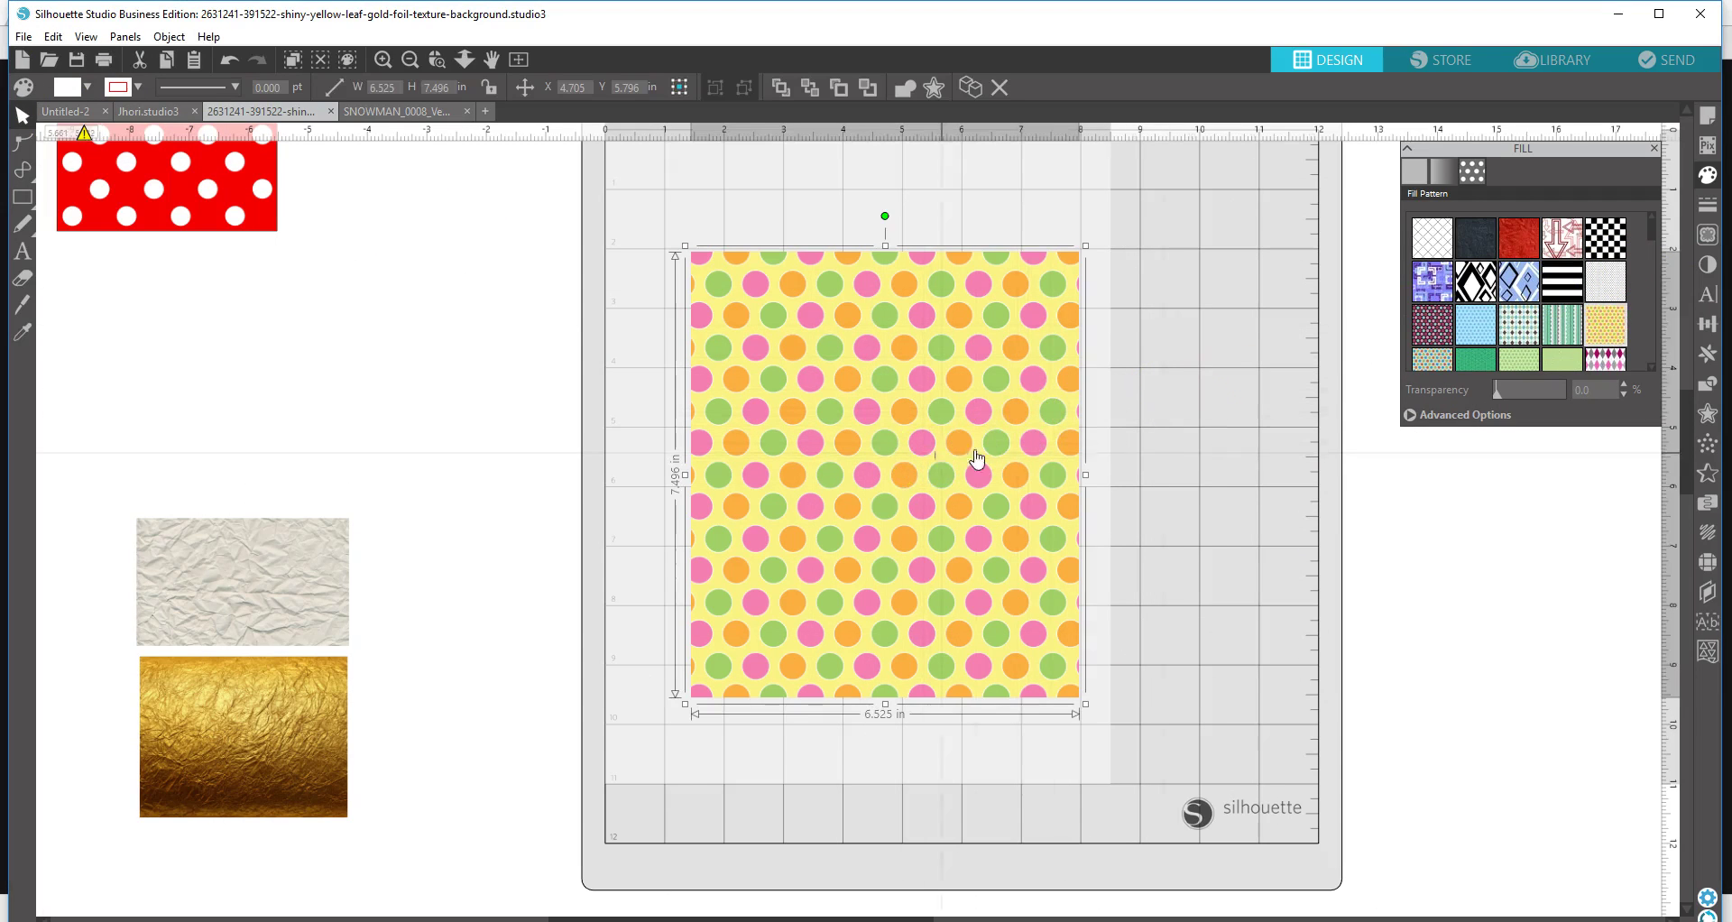
left_click(1562, 297)
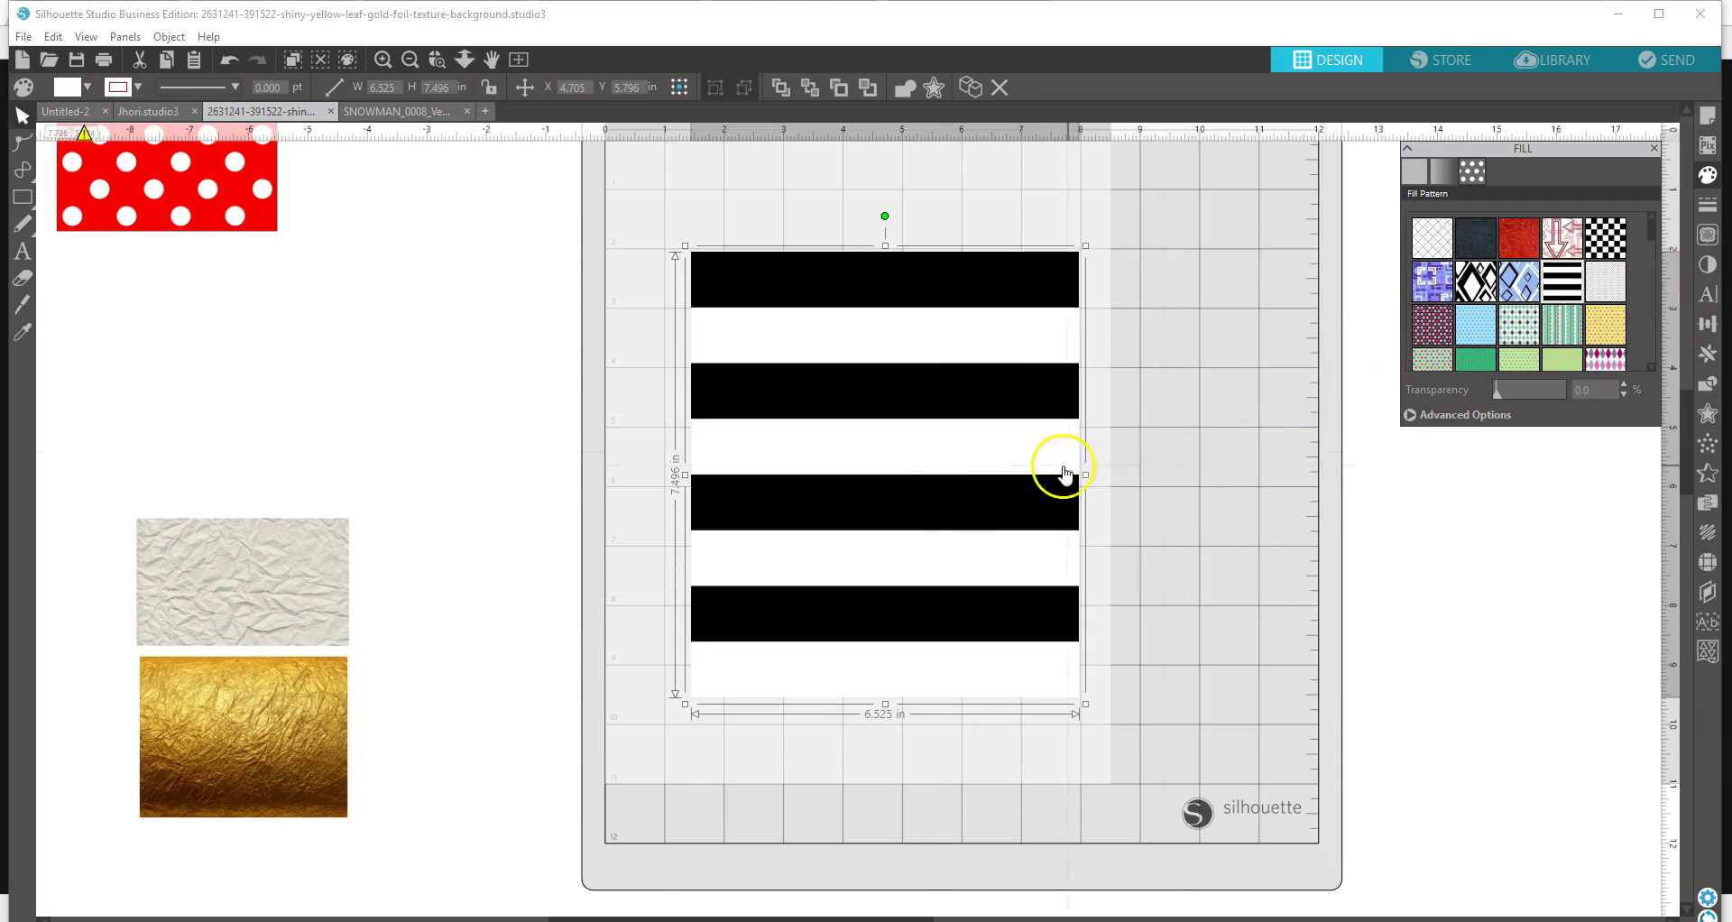
- Scale the stripe fill pattern to 34% and rotate it to an angle of -145° to make diagonal stripes
left_click(1456, 420)
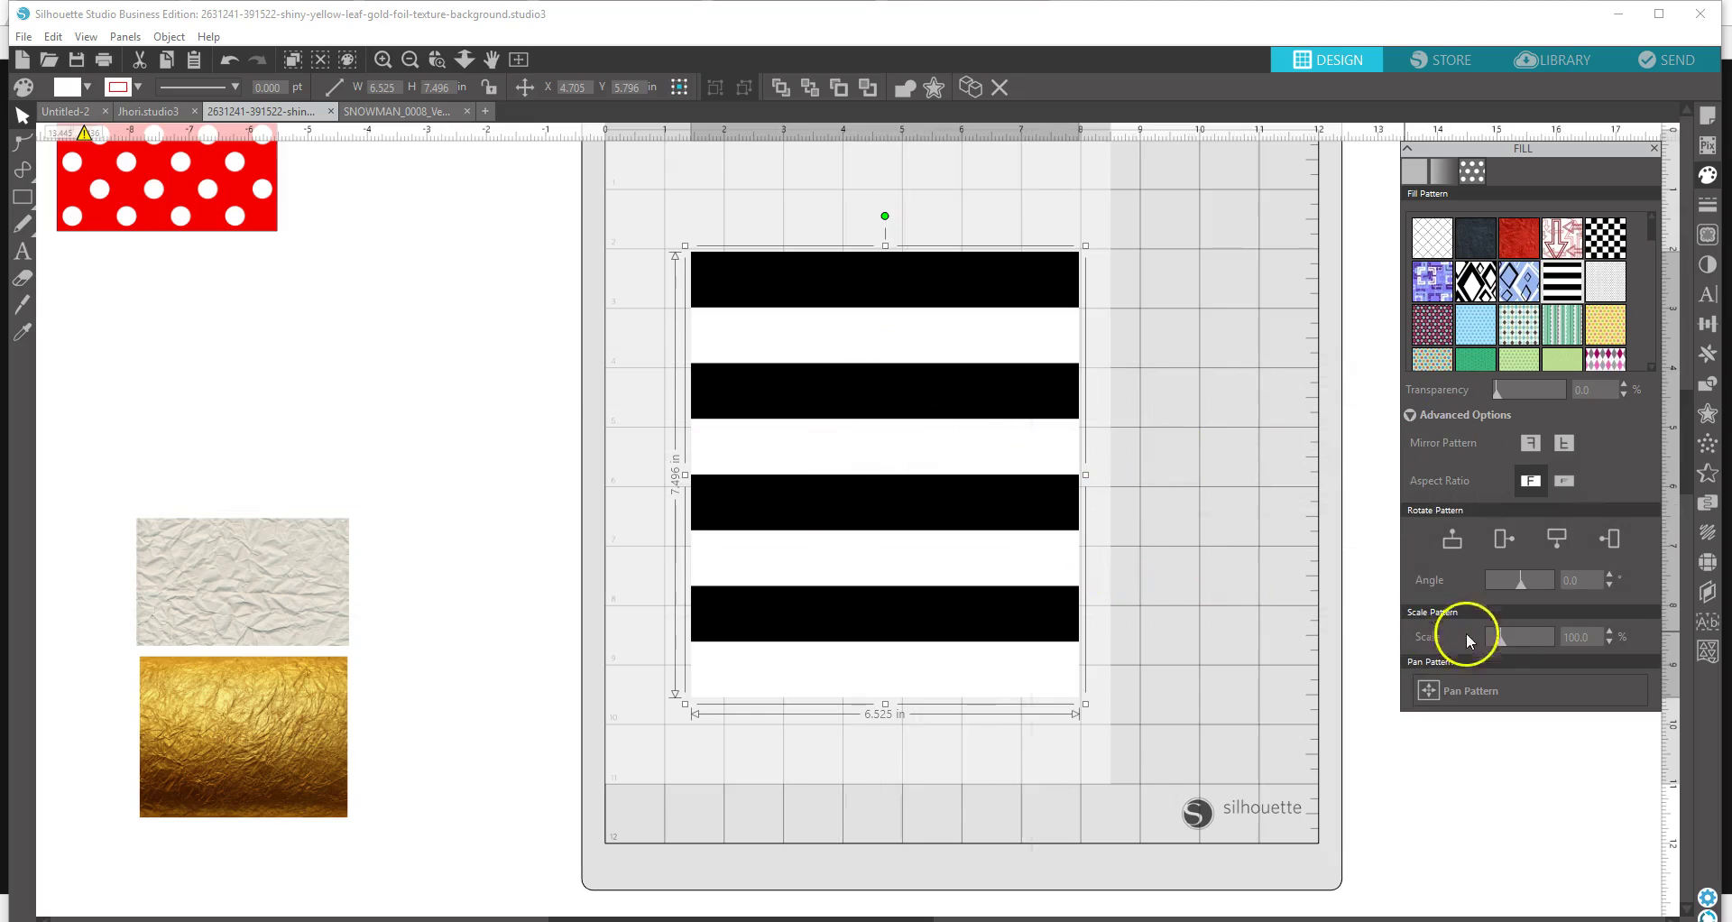
left_click_drag(1499, 644, 1493, 644)
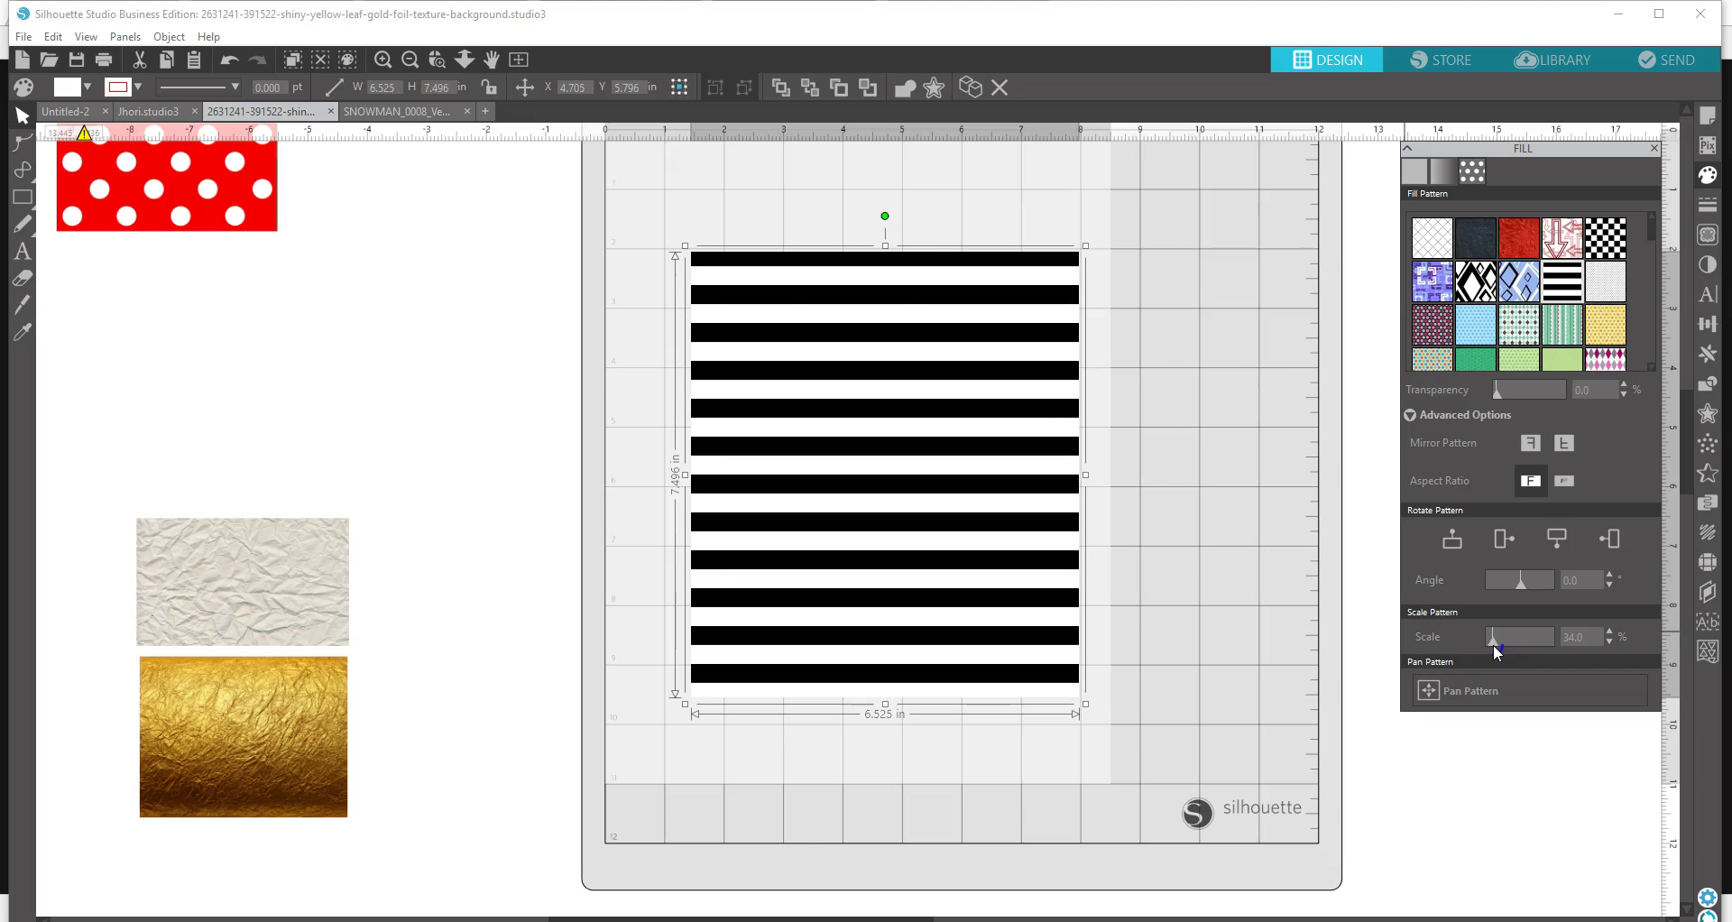
left_click_drag(1521, 587, 1517, 590)
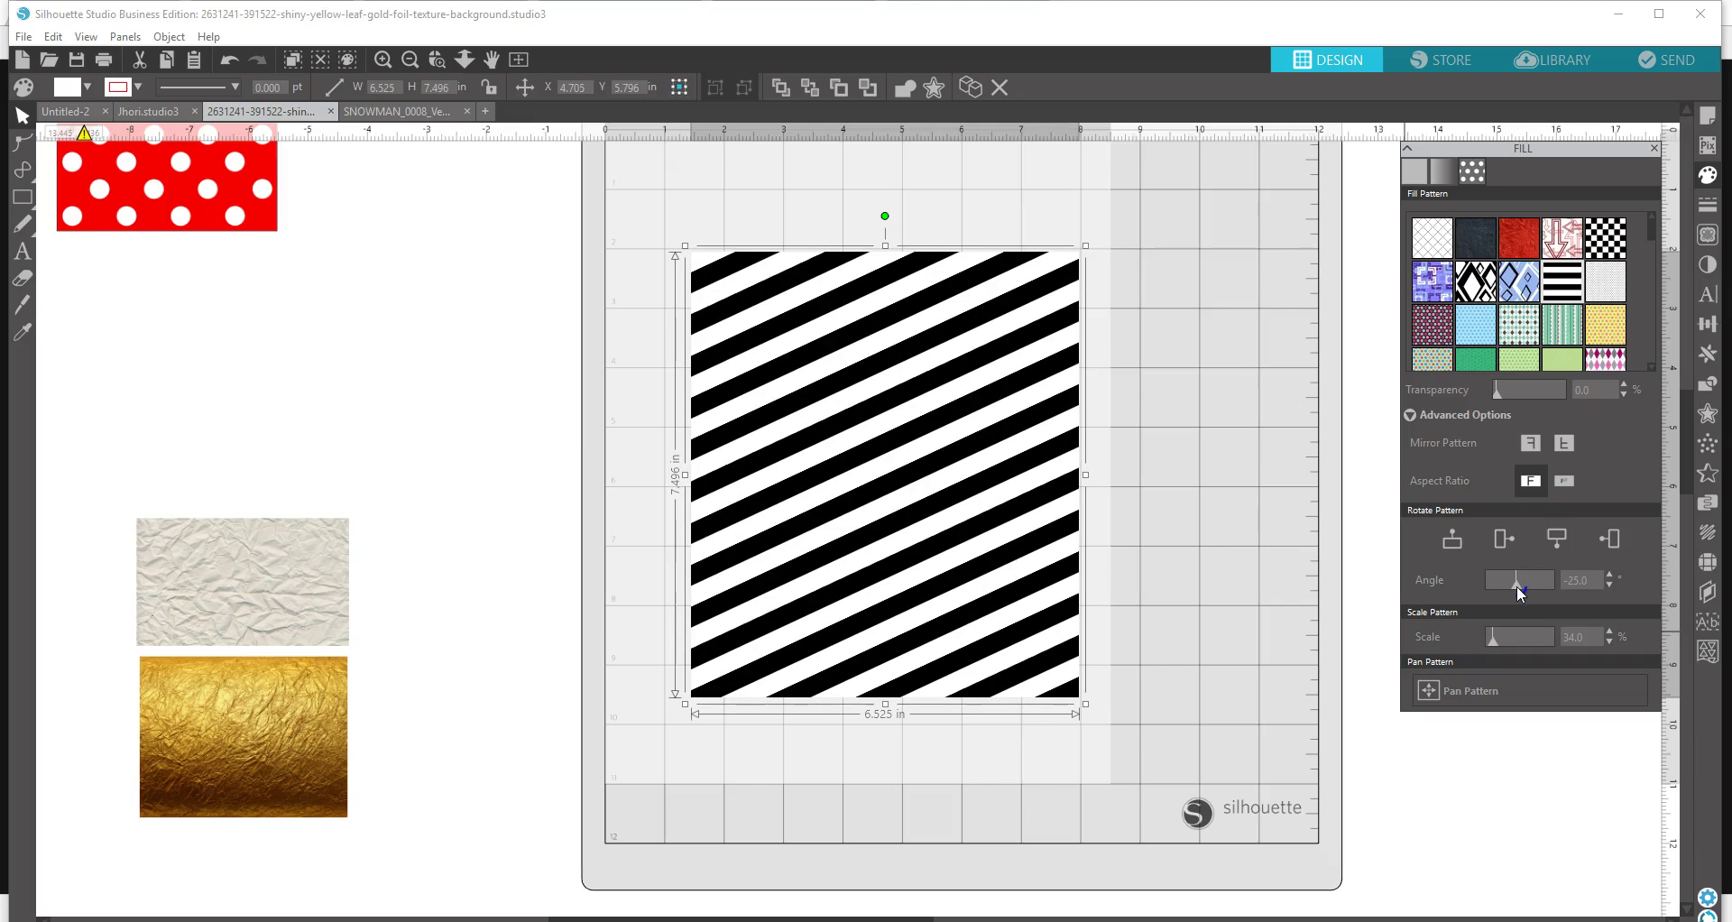
left_click_drag(1519, 591, 1496, 588)
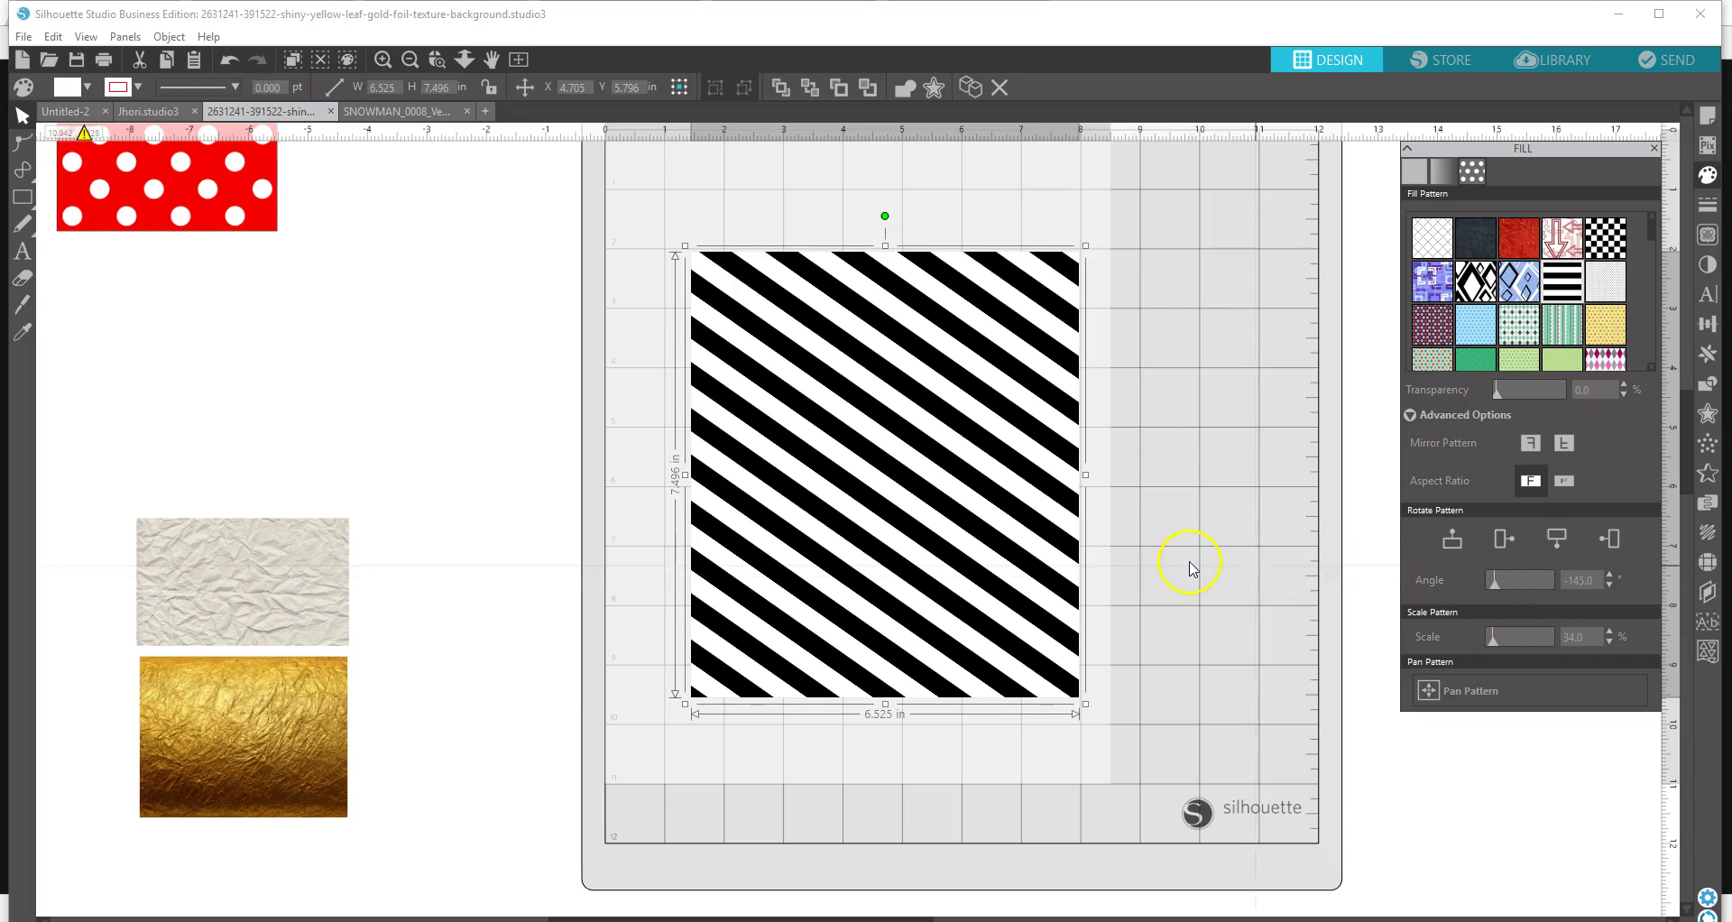
- Shift the striped rectangle up the page by about 0.4 in and open the Modify options
left_click_drag(939, 507, 934, 485)
left_click(932, 485)
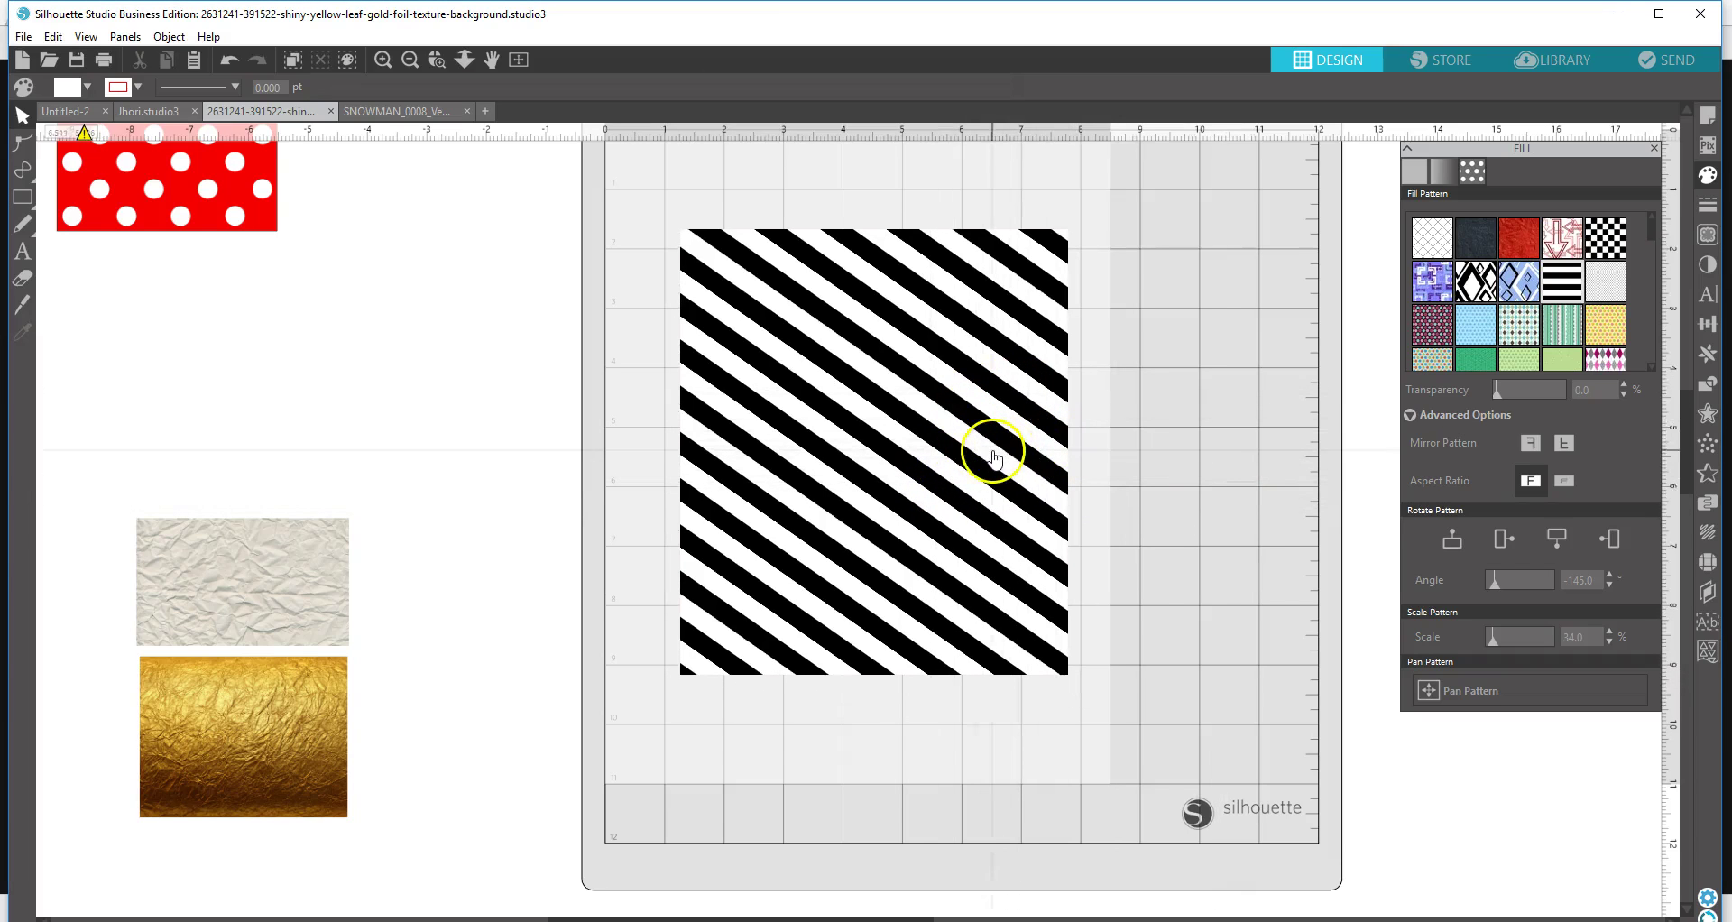
left_click(1713, 390)
left_click(1572, 236)
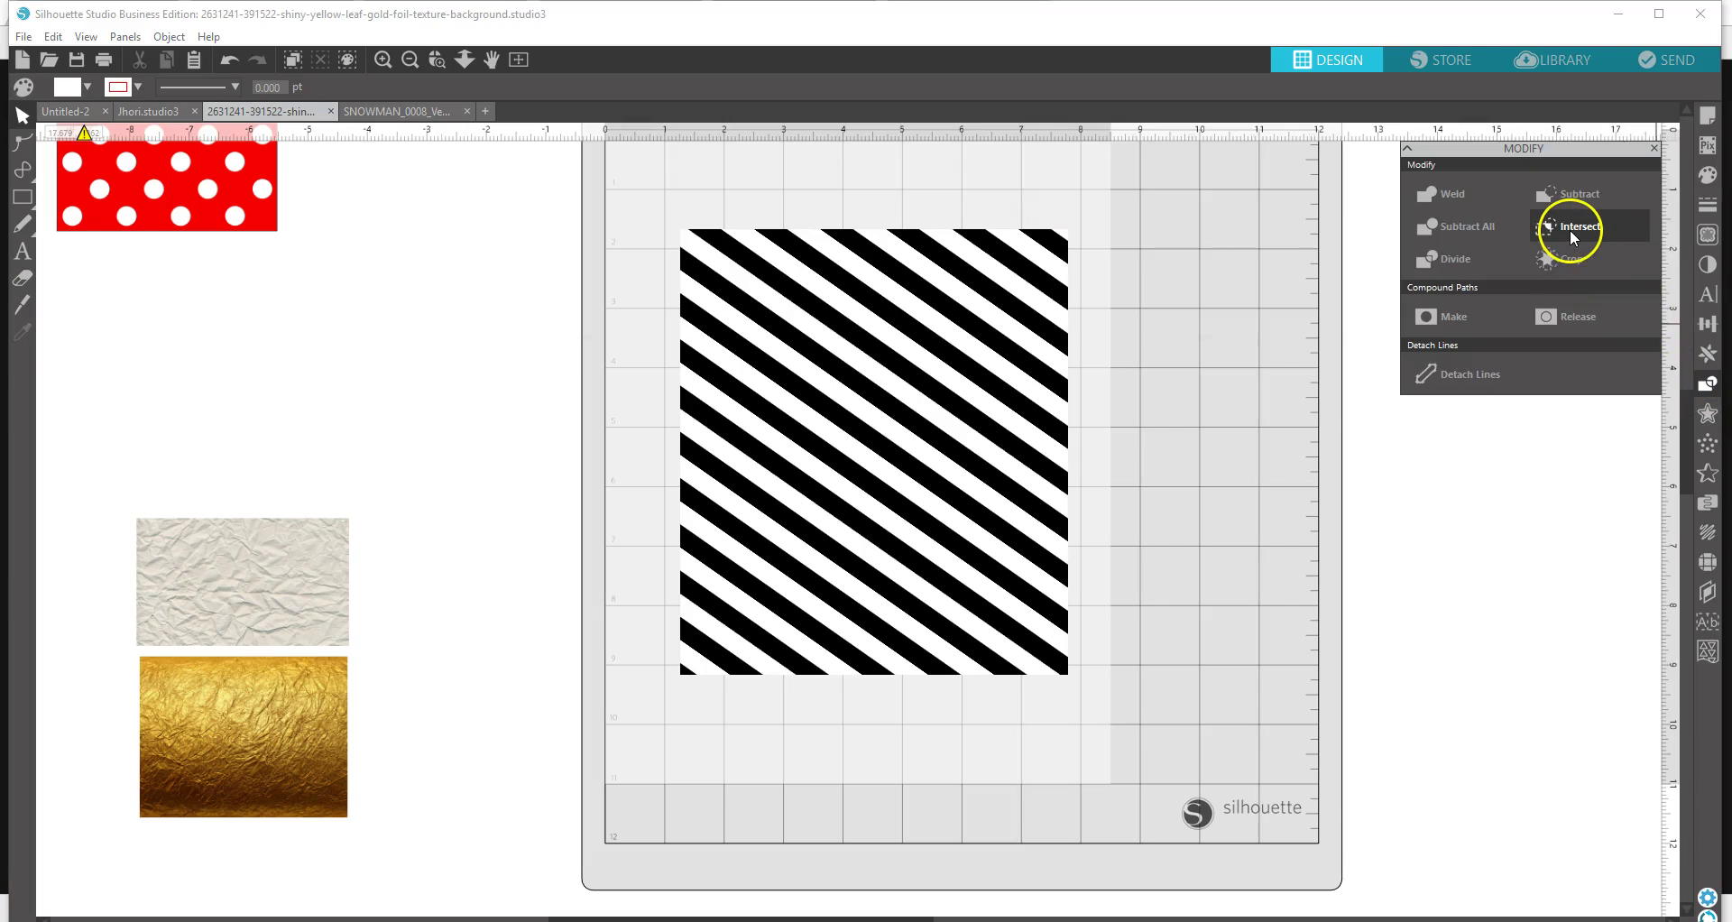
- Trace the diagonal stripes with a trace area around the whole rectangle, and shift the striped rectangle about 0.25 in sideways
left_click(1707, 235)
left_click(1482, 227)
left_click_drag(651, 220, 1102, 702)
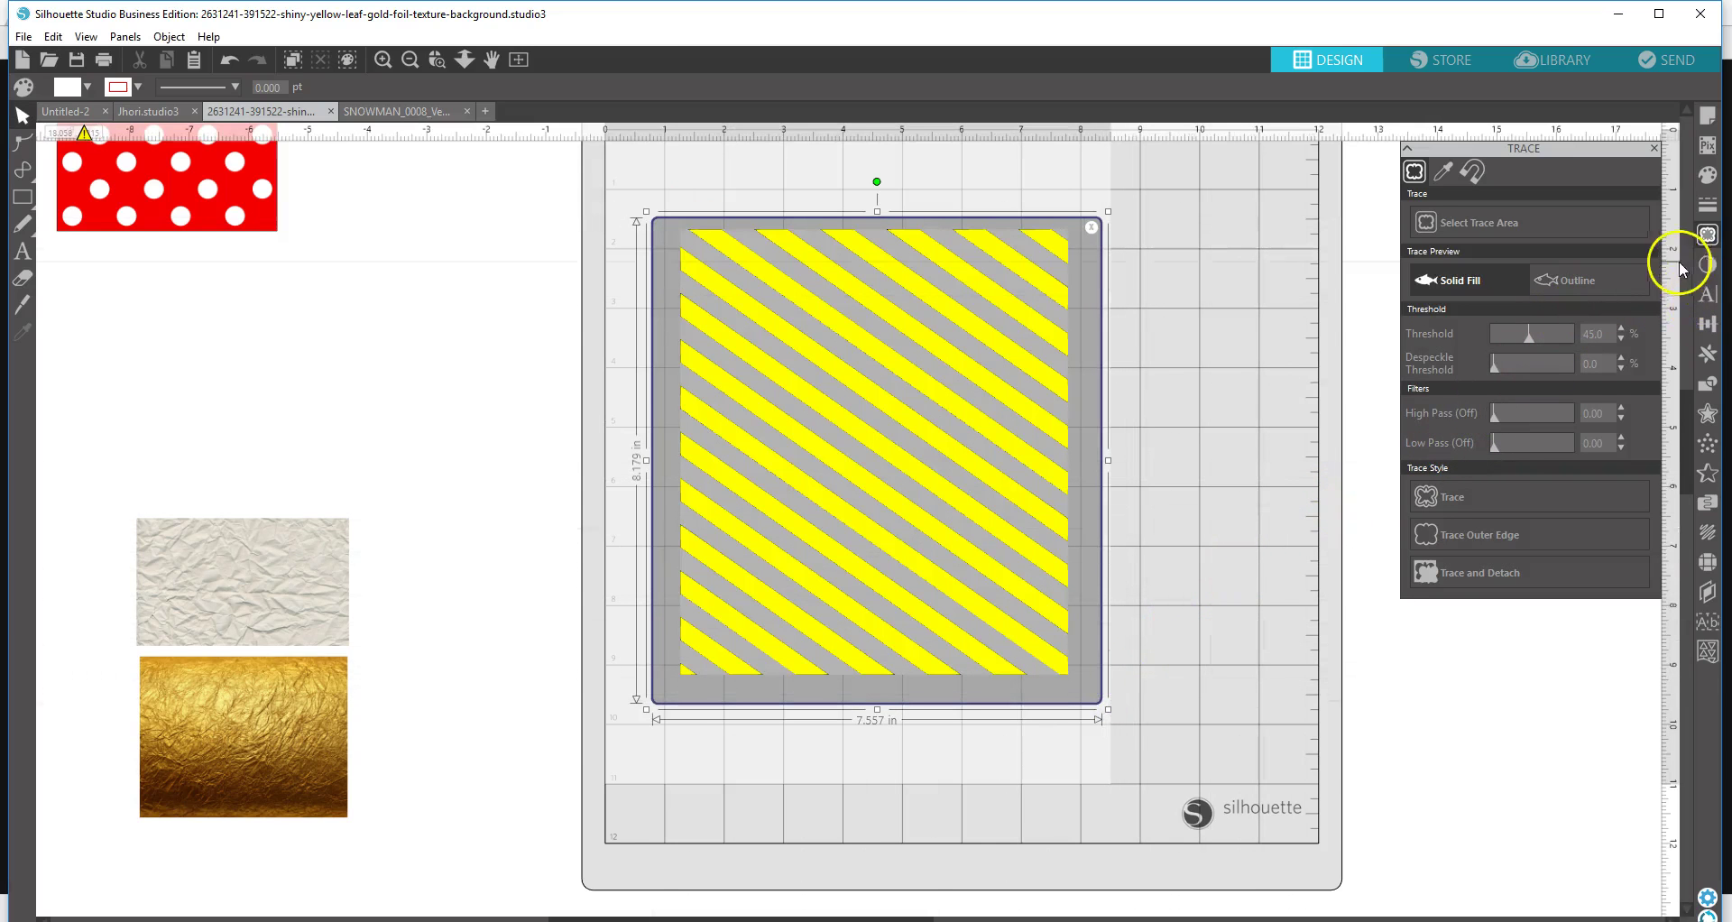
left_click(1480, 497)
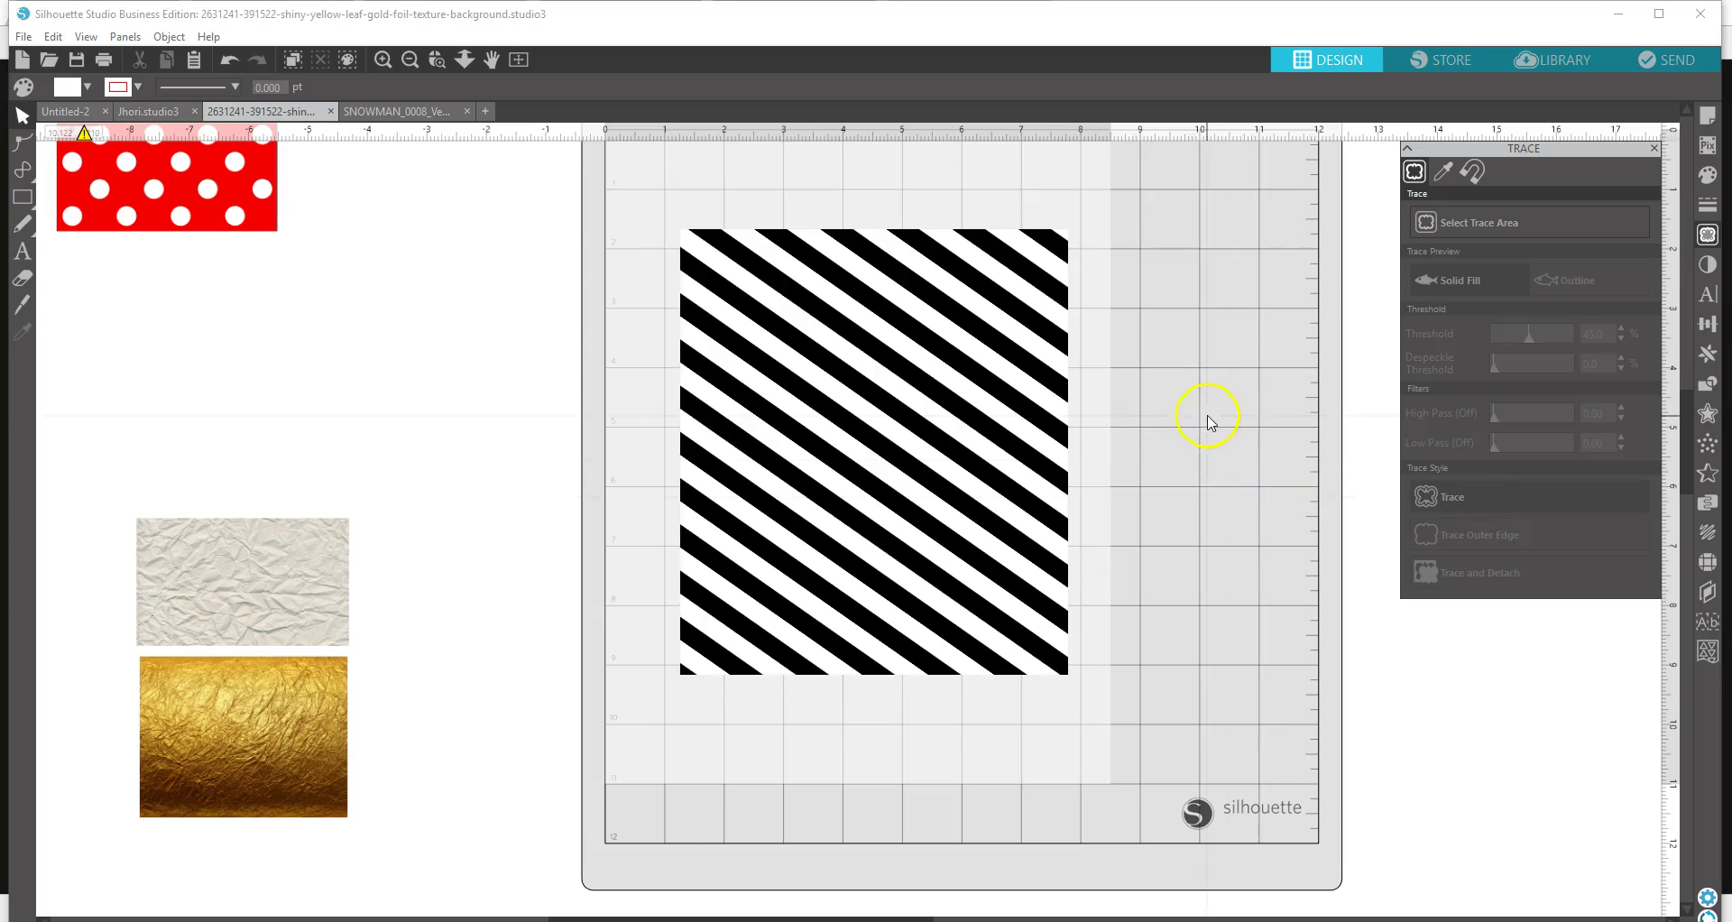
mouse_move(1056, 269)
left_mouse_down()
mouse_move(1102, 348)
mouse_move(1071, 279)
left_mouse_up()
left_click(1111, 338)
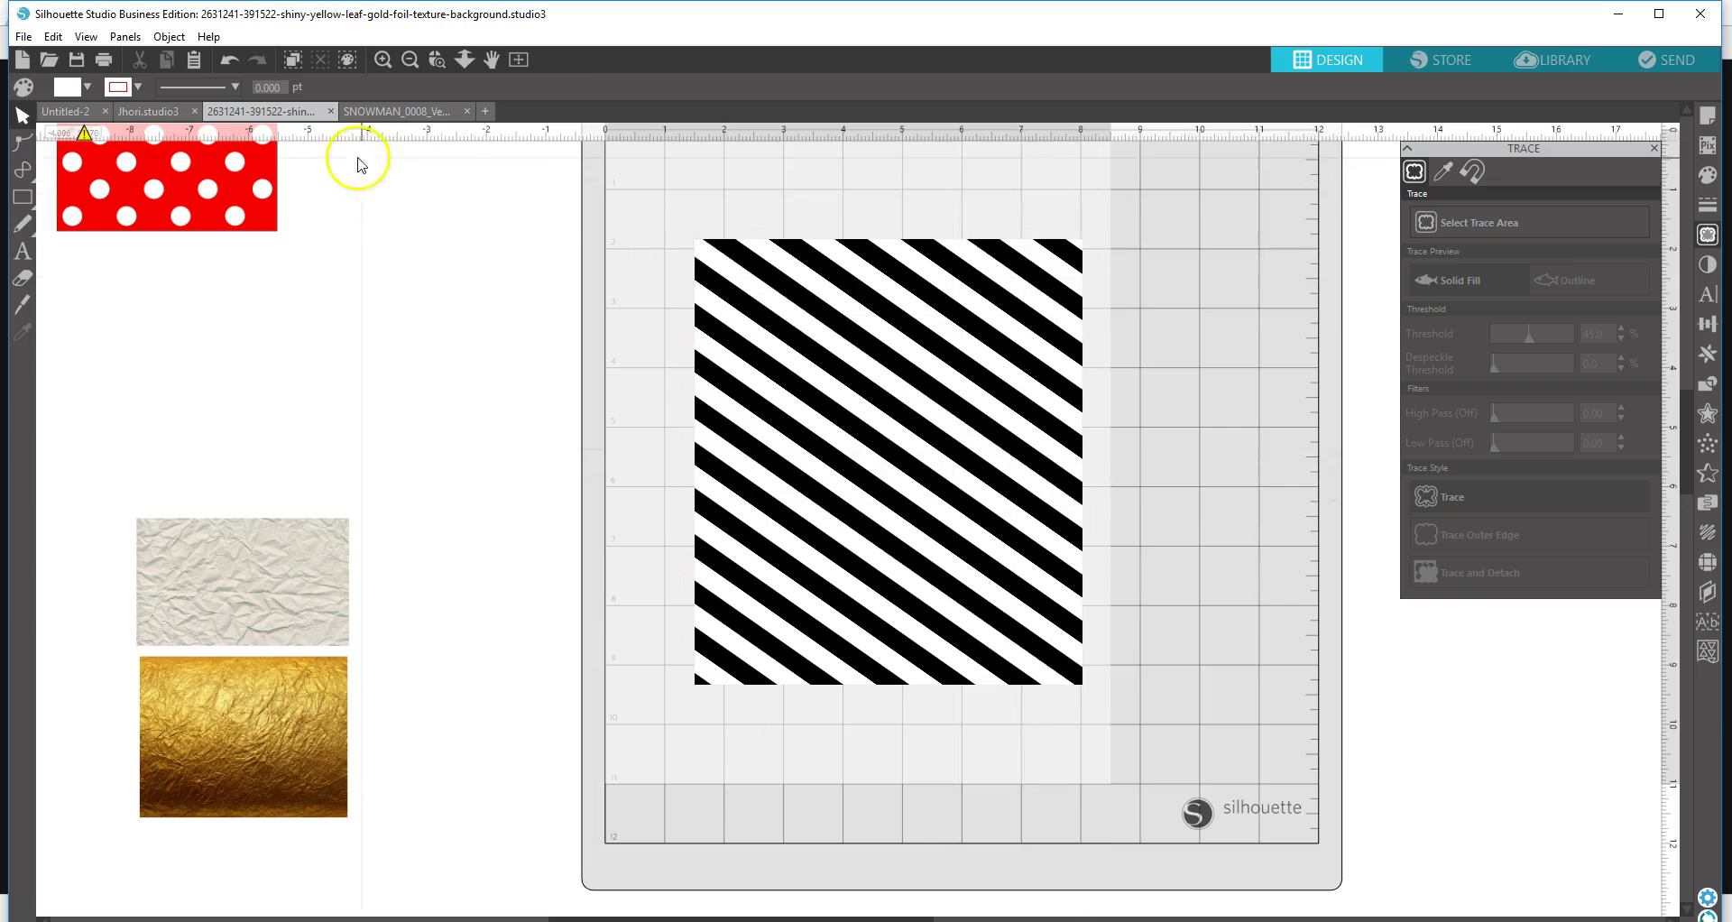
- Reposition the striped rectangle on the page and trace its stripes again with a trace area of about 7.39 × 8.65 in around it
left_click_drag(963, 338, 936, 336)
left_click(1500, 223)
mouse_move(668, 215)
left_mouse_down()
mouse_move(858, 340)
mouse_move(1059, 712)
mouse_move(1091, 729)
left_mouse_up()
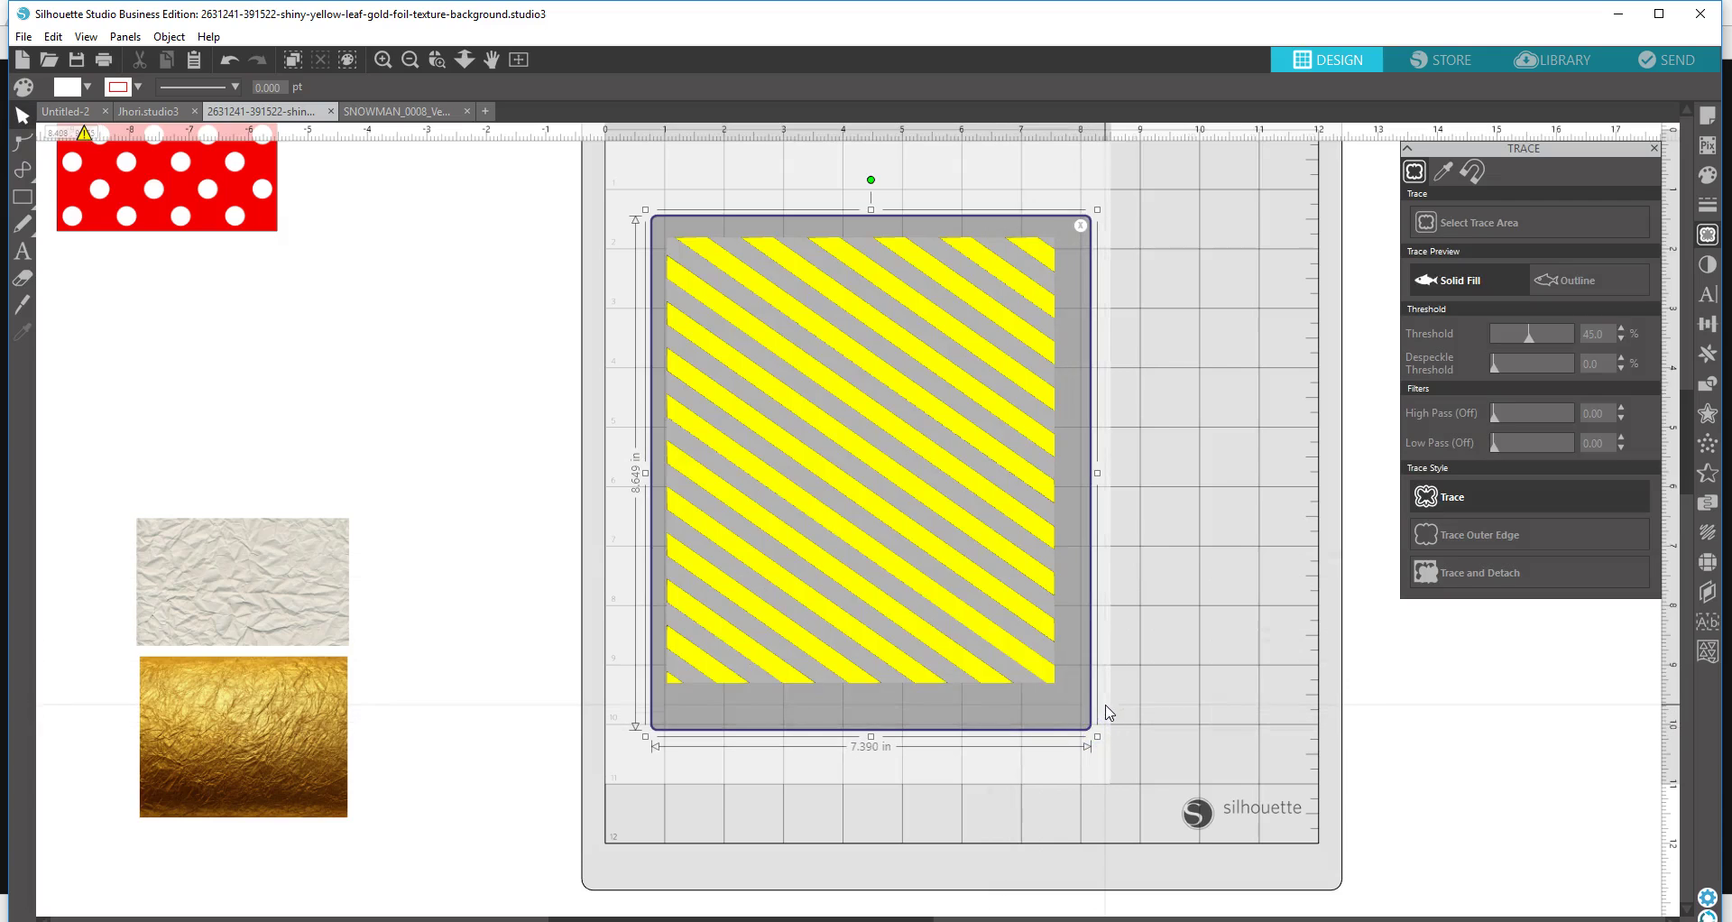
left_click(1470, 495)
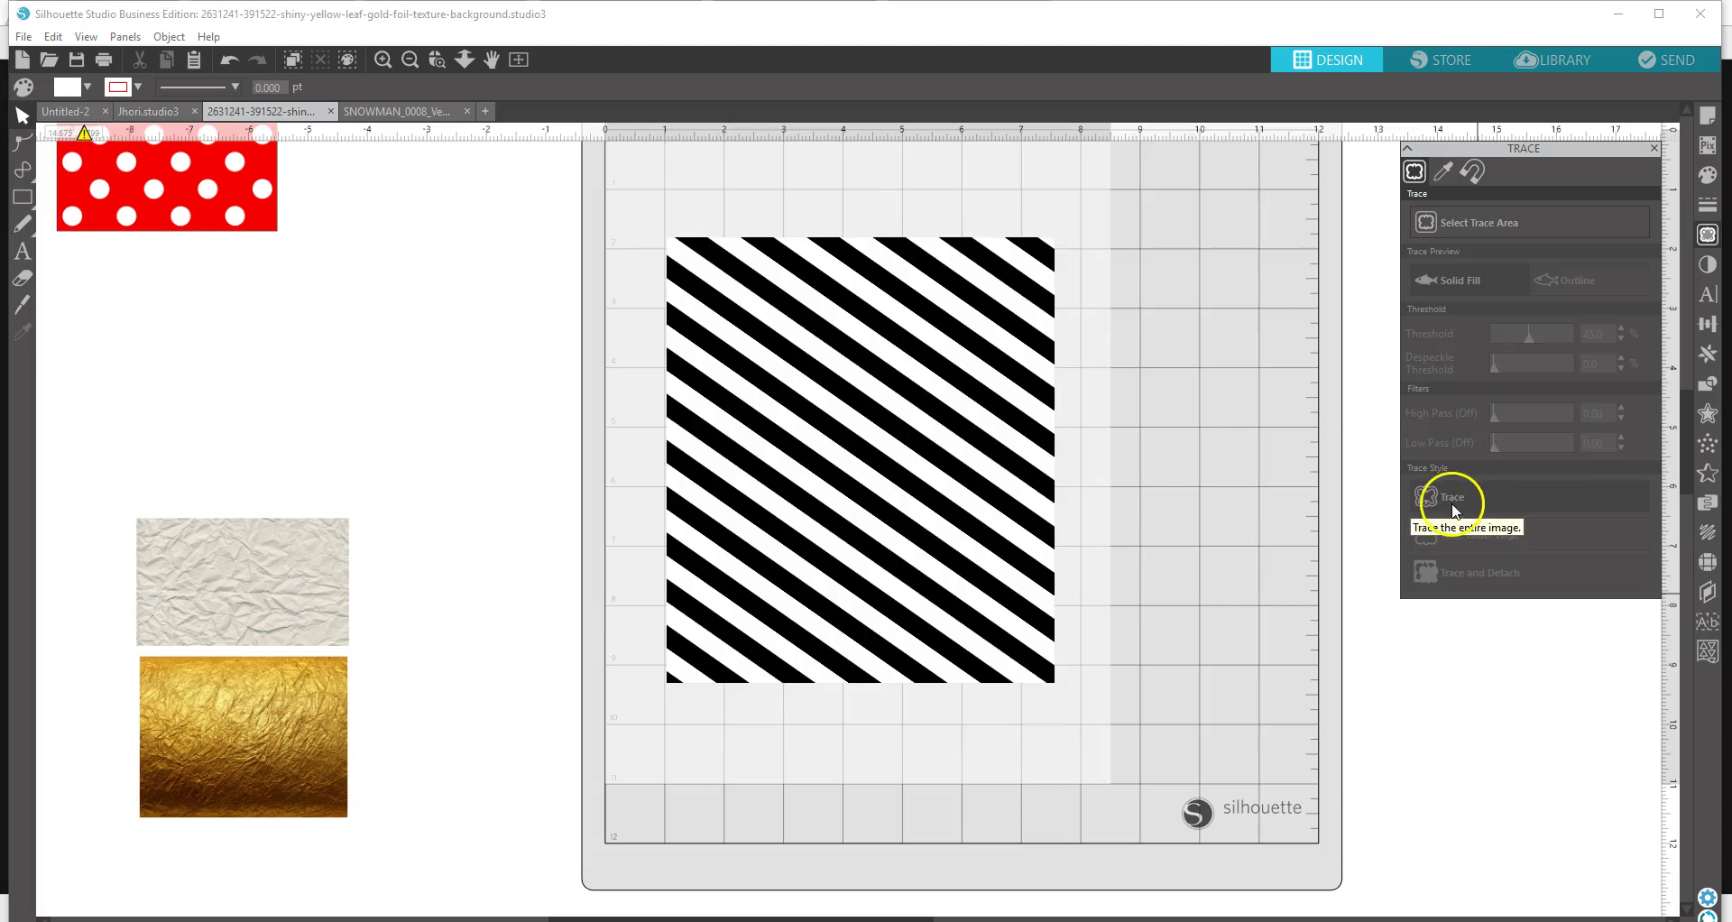
mouse_move(870, 562)
left_mouse_down()
mouse_move(940, 693)
mouse_move(905, 519)
mouse_move(839, 552)
mouse_move(851, 578)
left_mouse_up()
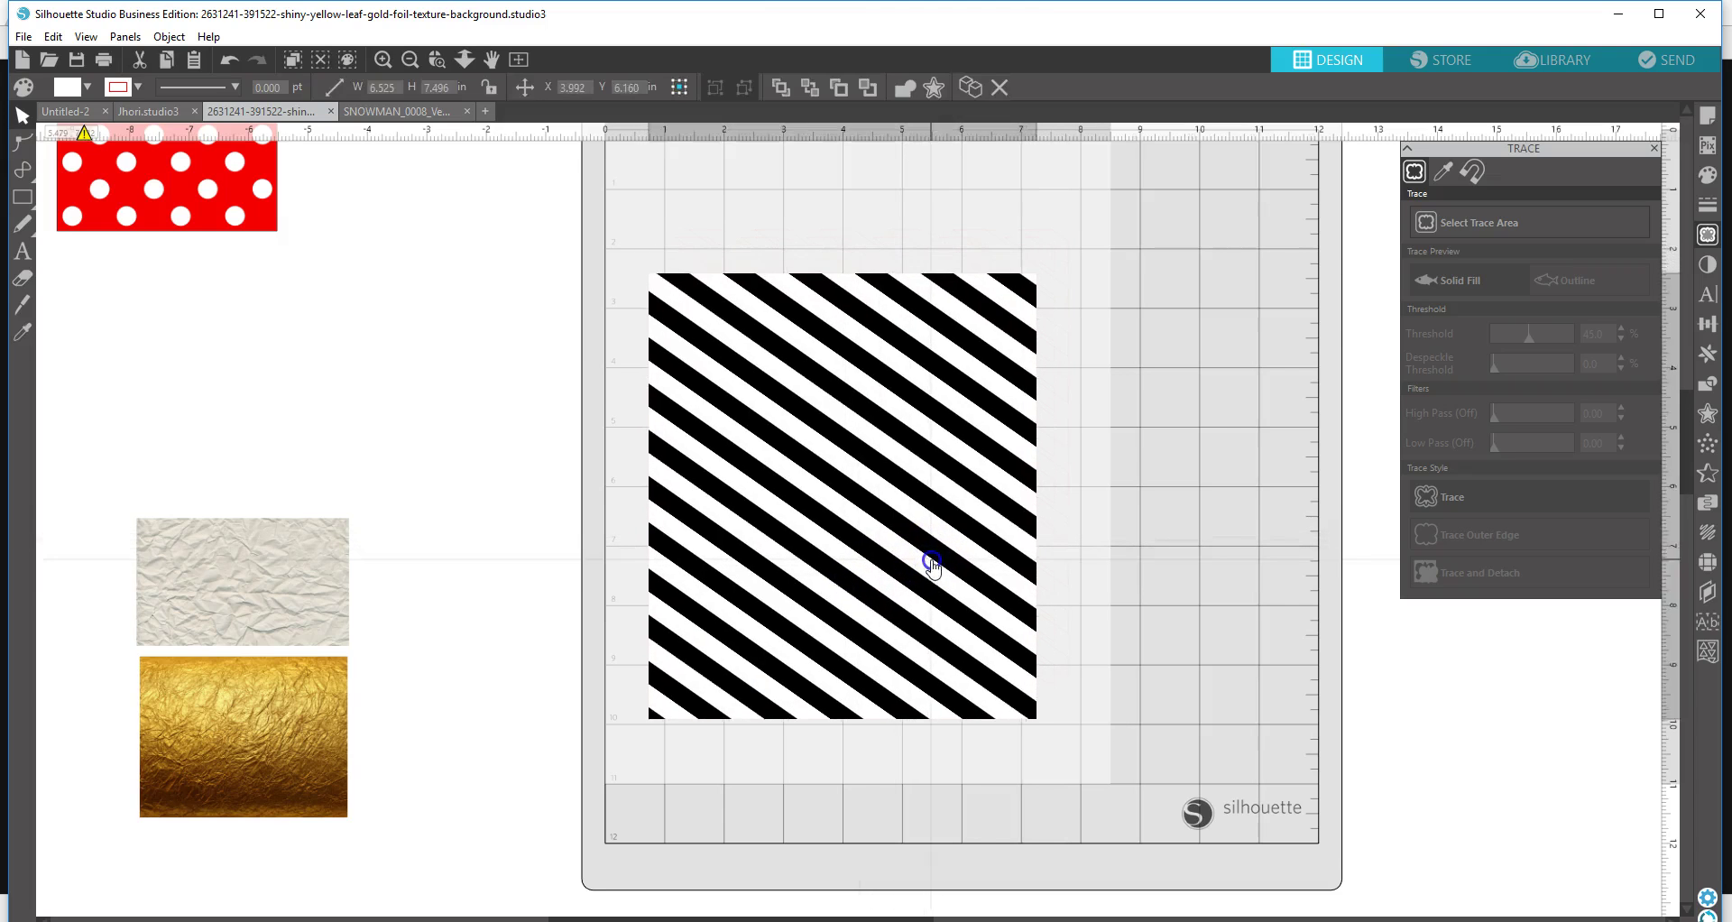
- Trace and detach the diagonal stripes with a trace area of about 7.3 × 8.65 in around the whole rectangle
left_click(1708, 236)
left_click(1705, 238)
left_click(1497, 221)
mouse_move(646, 260)
left_mouse_down()
mouse_move(874, 468)
mouse_move(1080, 774)
left_mouse_up()
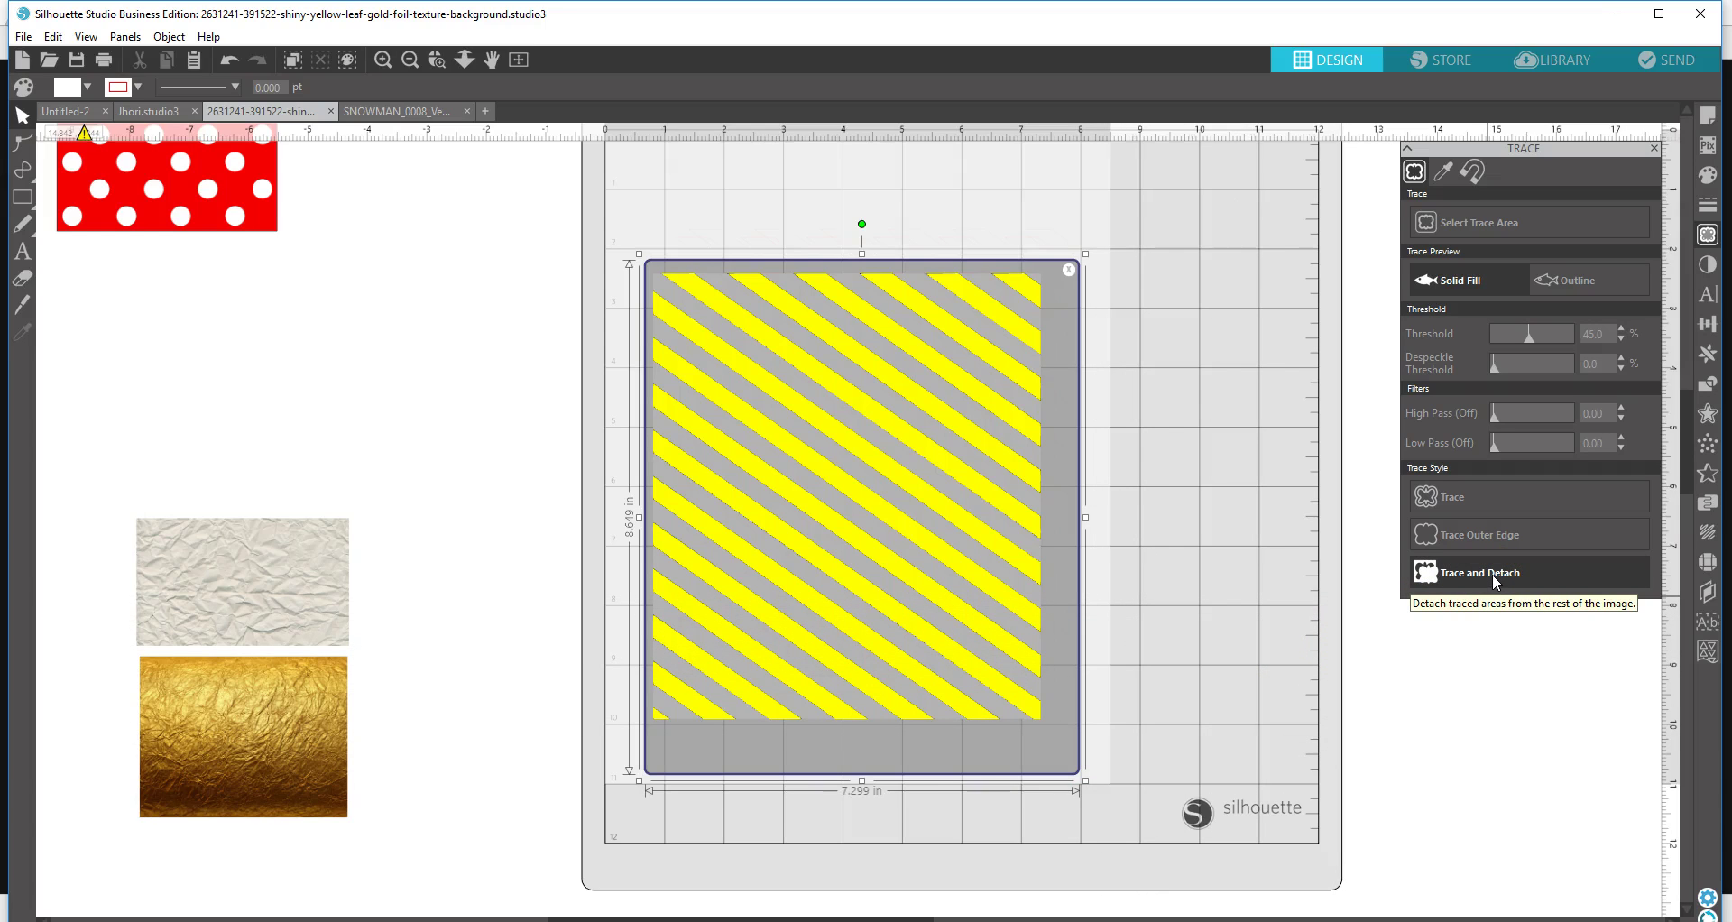
left_click(1492, 574)
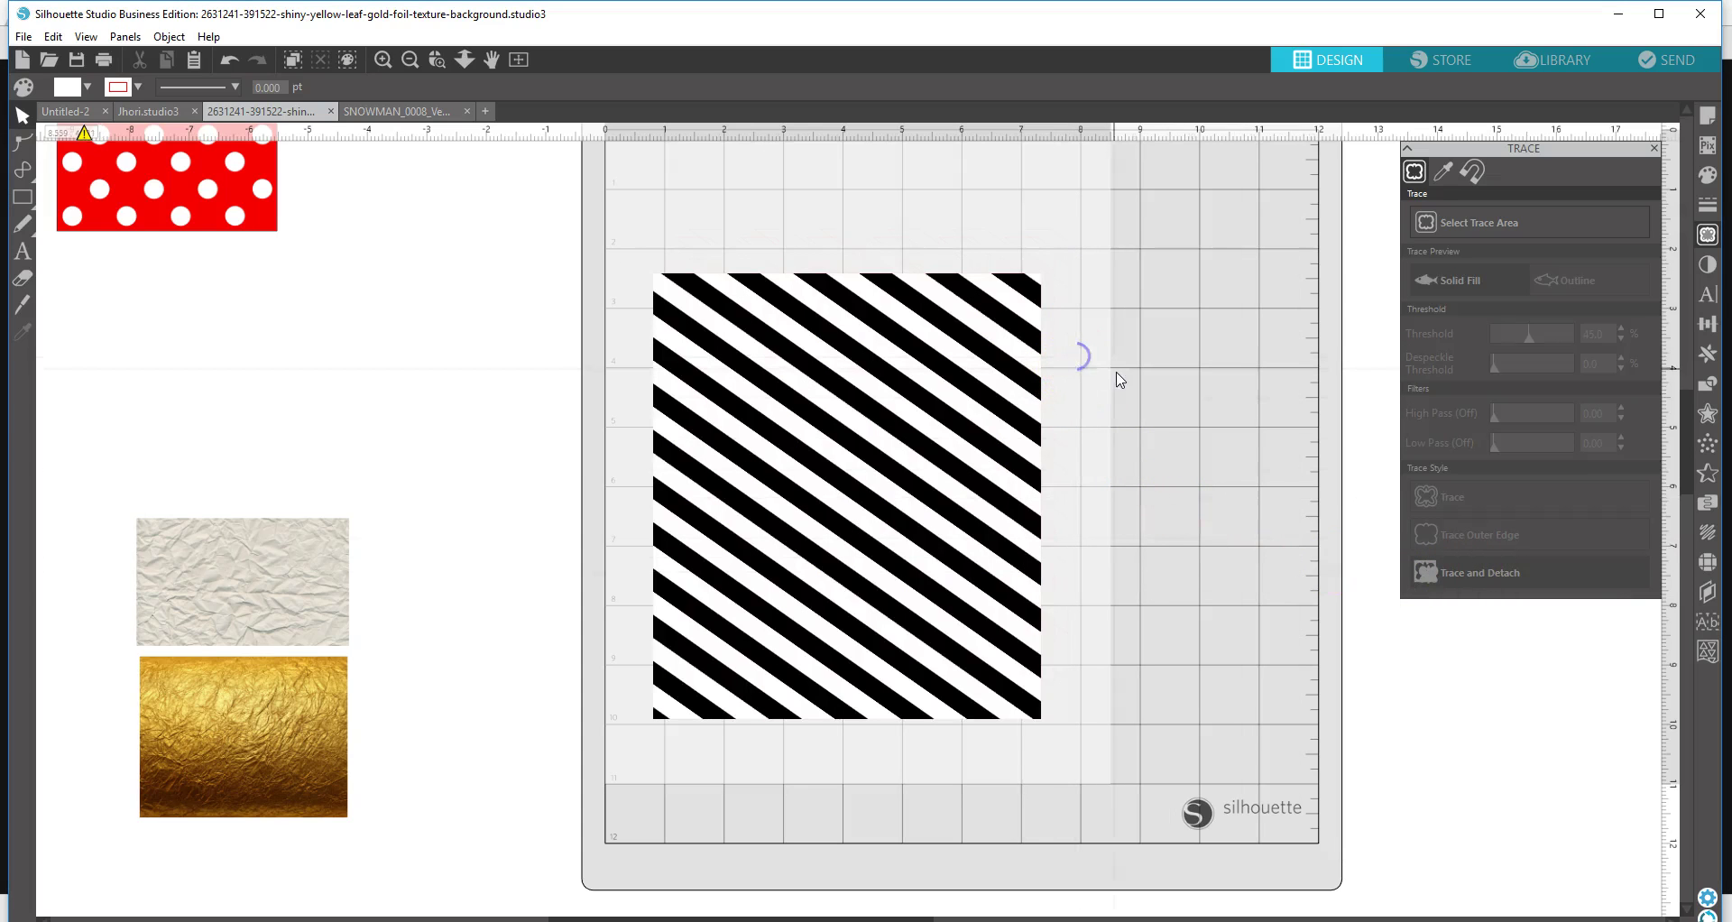
left_click_drag(1004, 302, 641, 367)
left_click(642, 365)
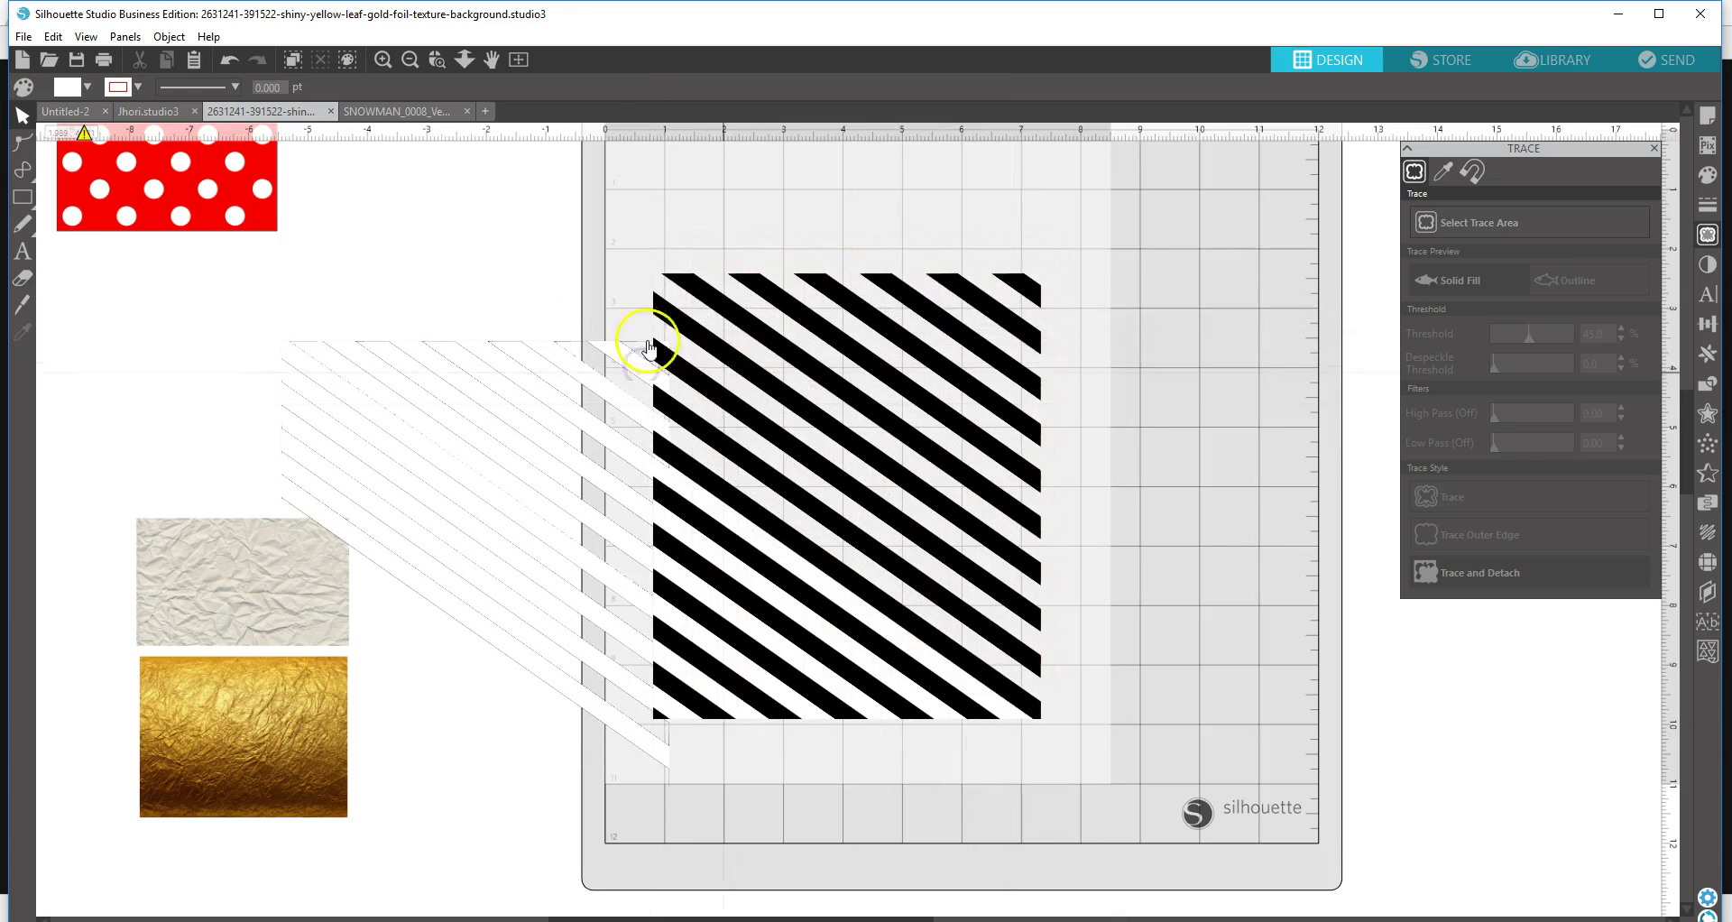
left_click(230, 59)
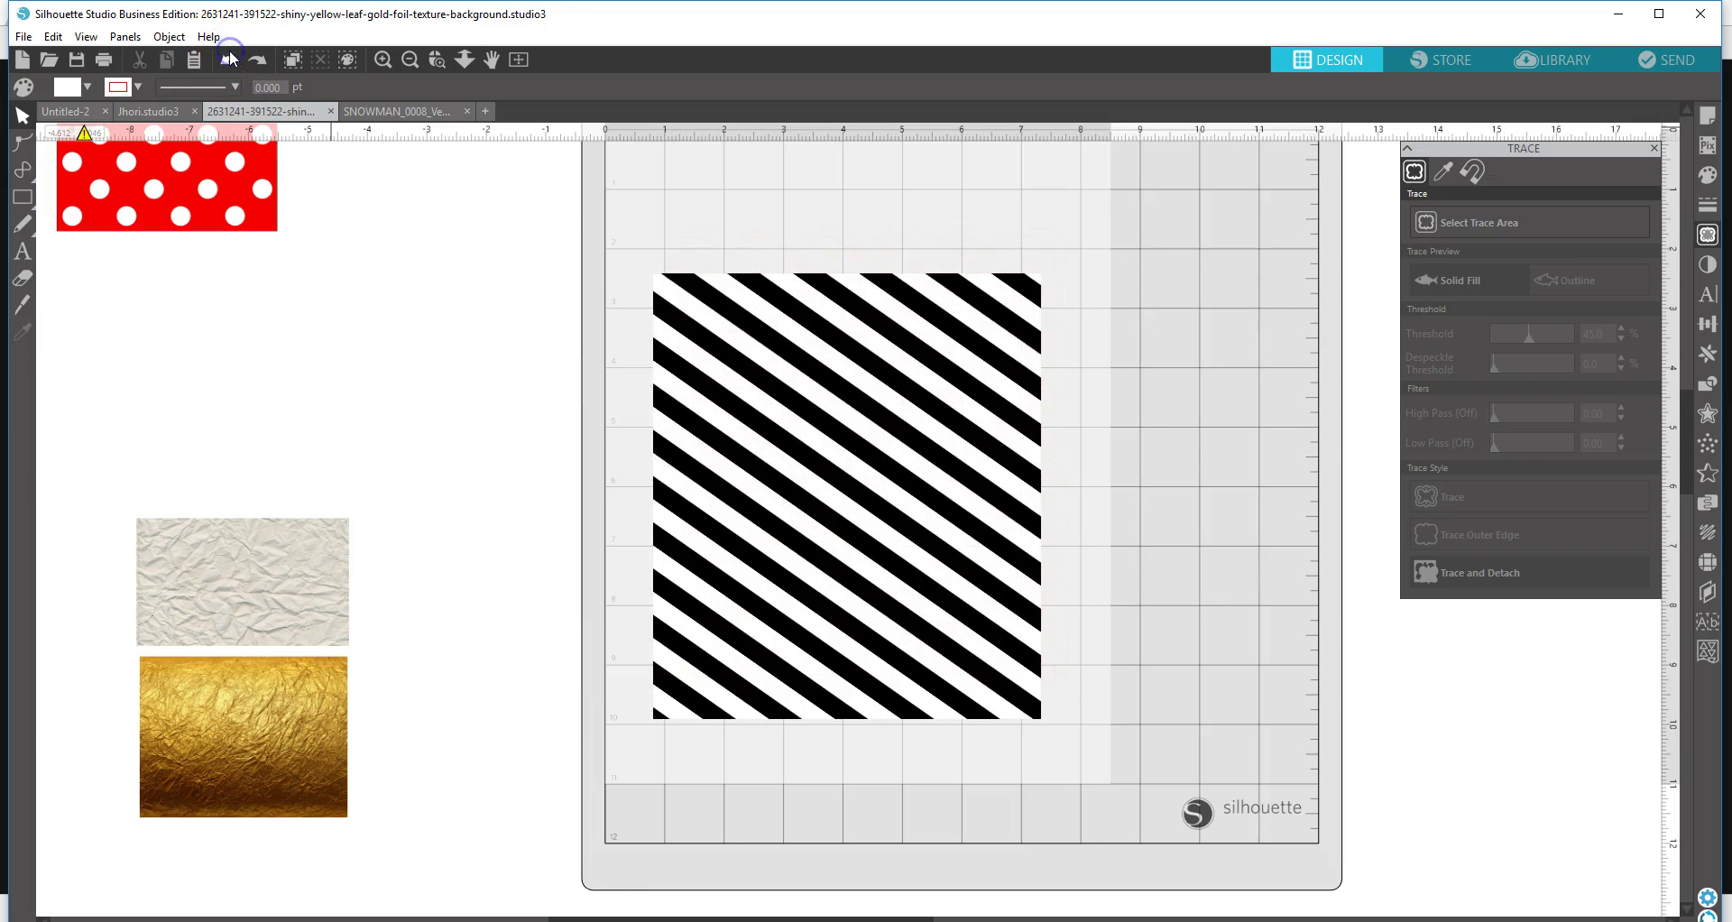
- Move the detached group of white stripes off the page and delete it along with its small leftover fragments
left_click_drag(998, 304, 532, 363)
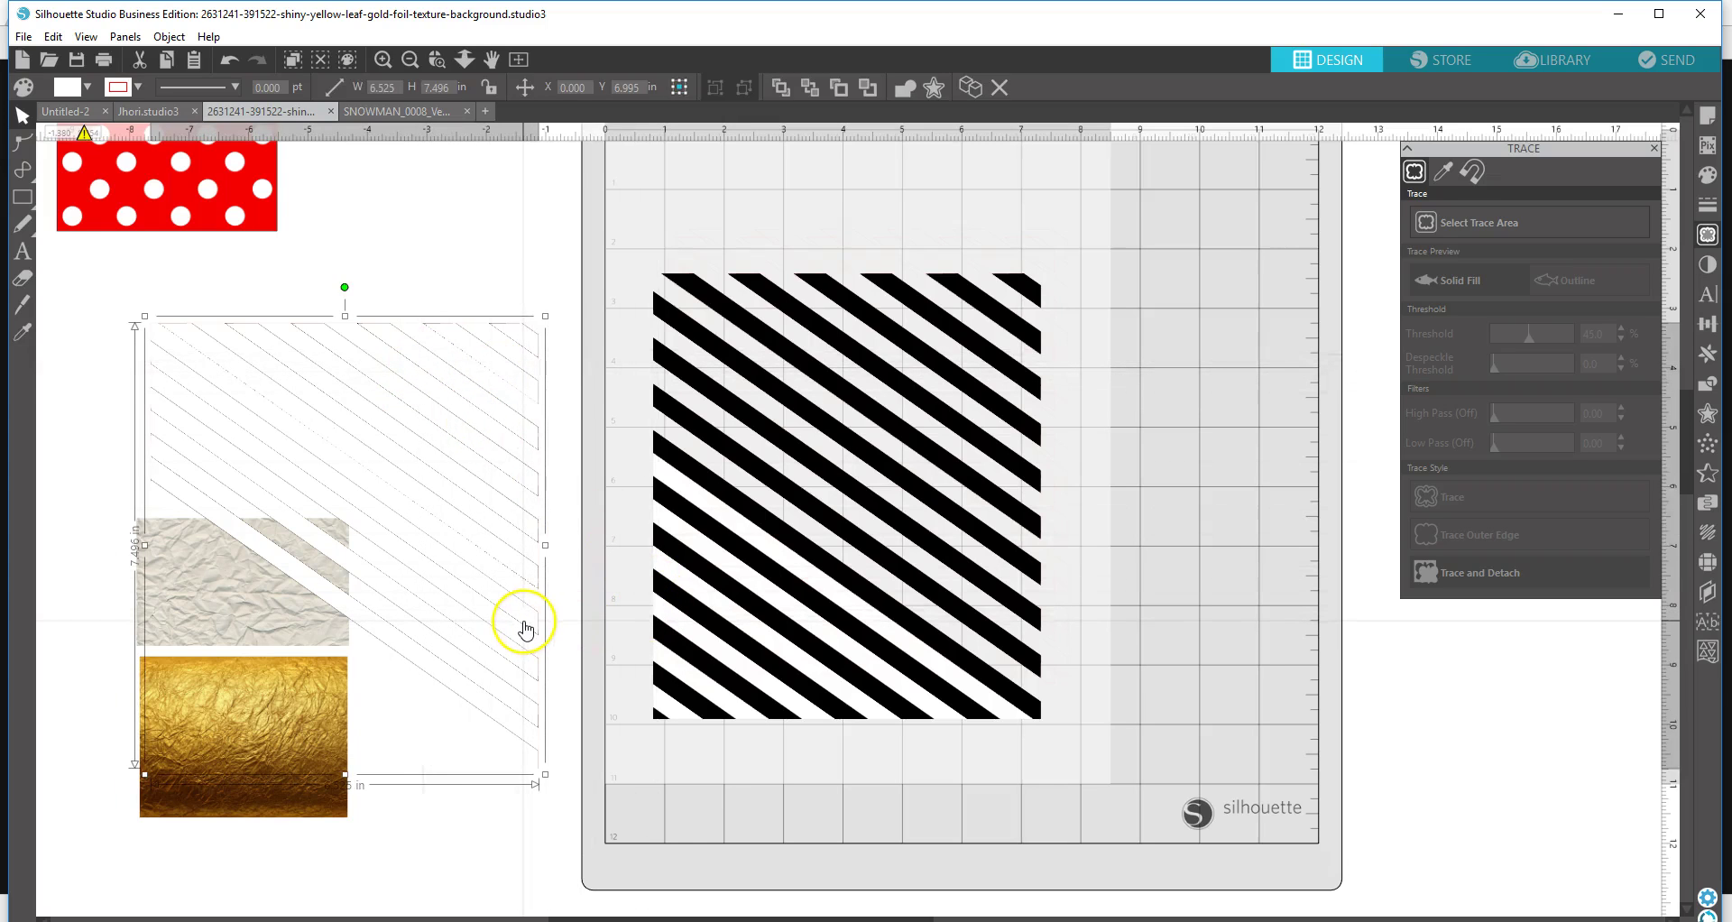
key("Delete")
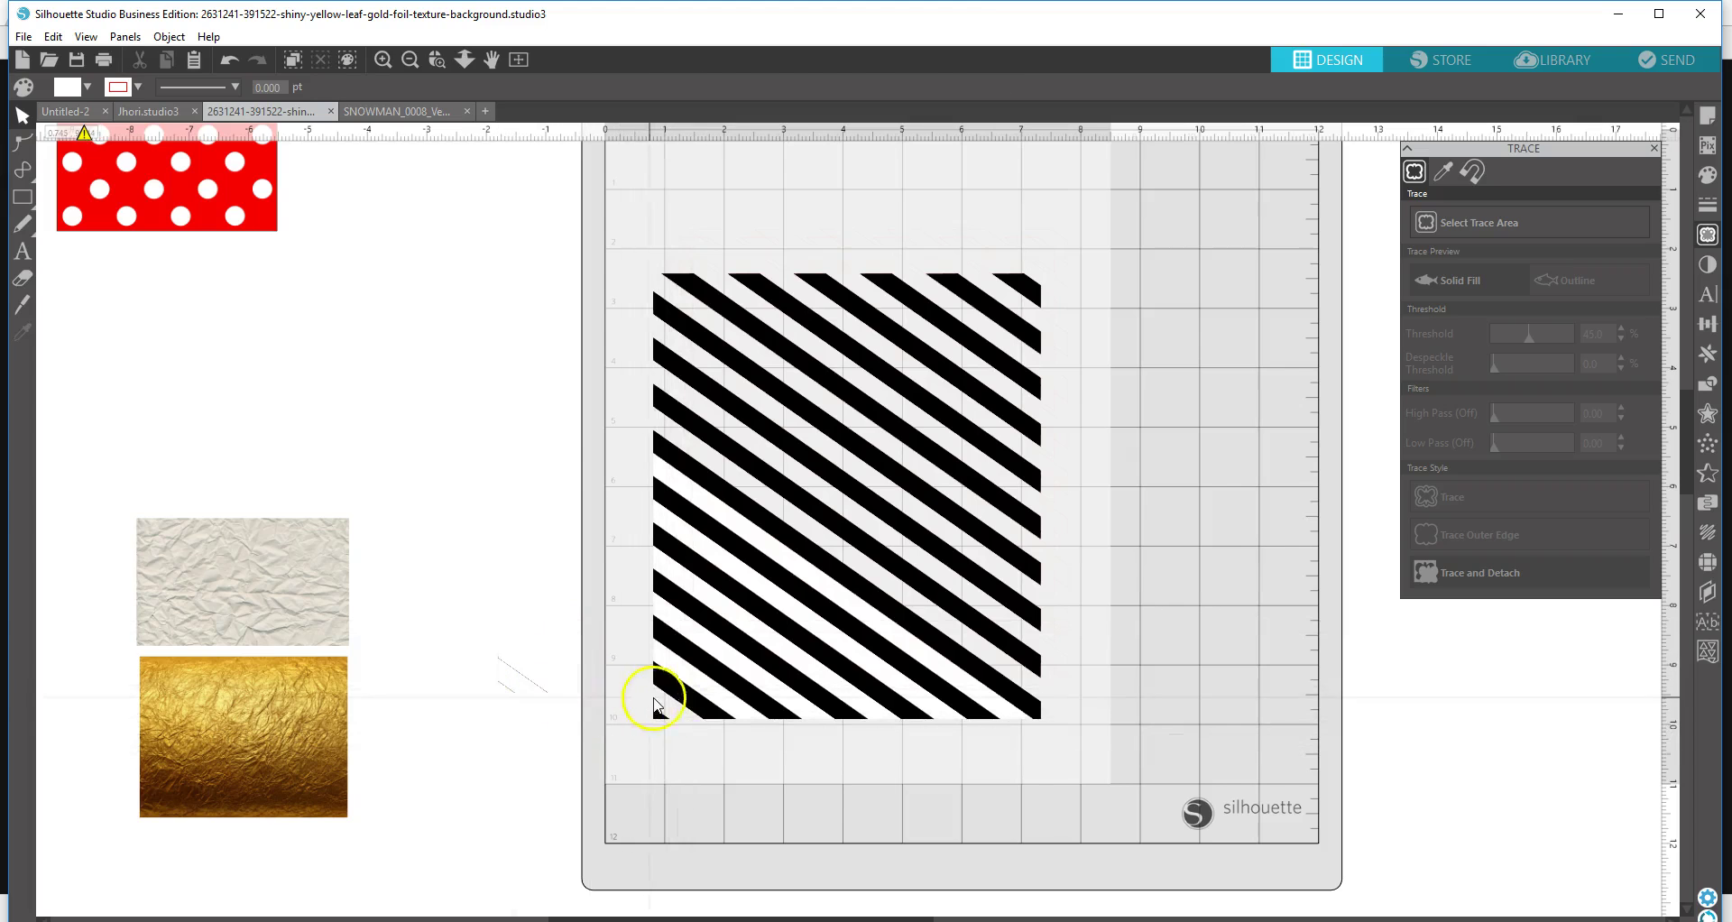
left_click_drag(443, 630, 553, 726)
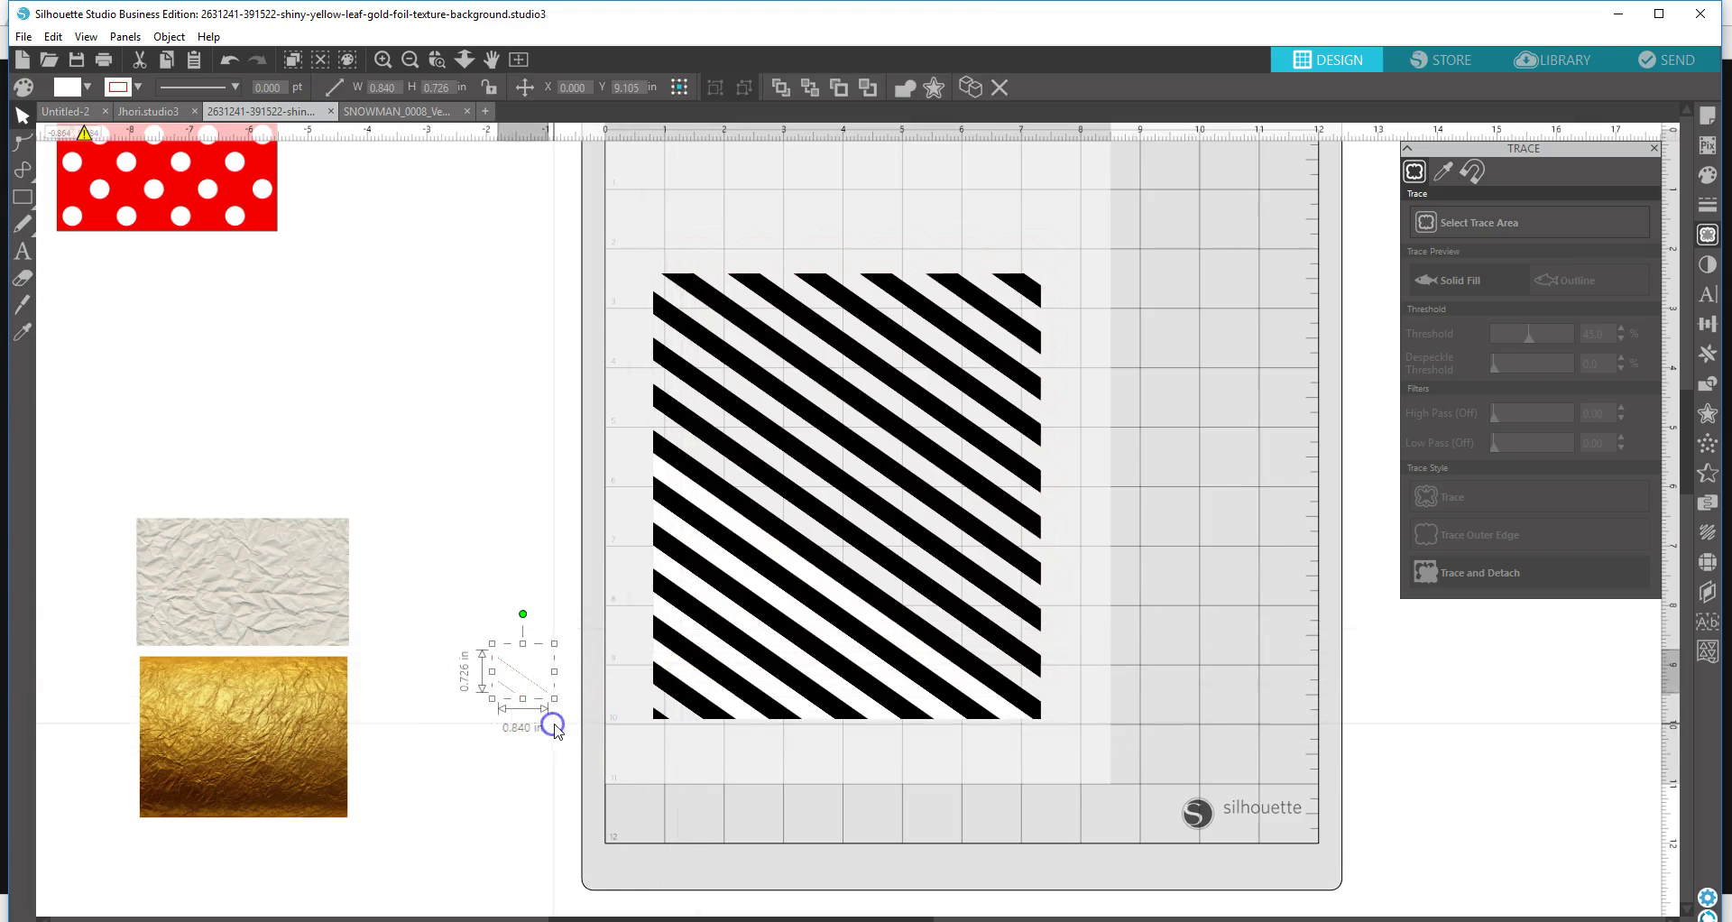
- Delete the remaining white stripes between the black diagonal stripes one by one
left_click(705, 697)
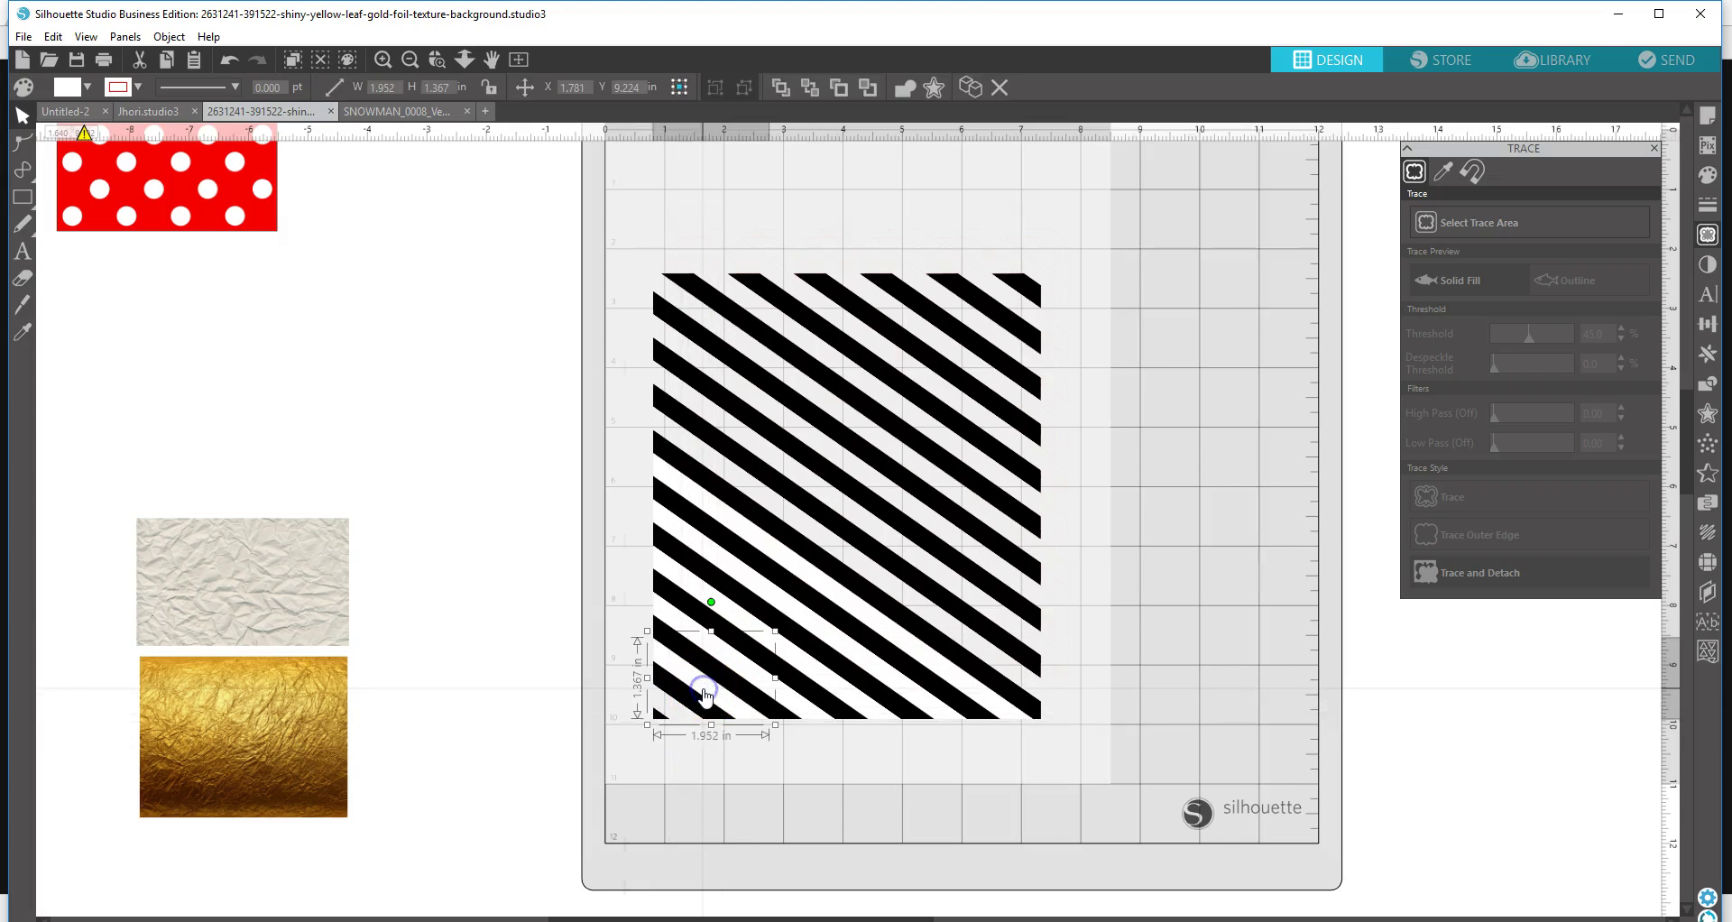
left_click(687, 642)
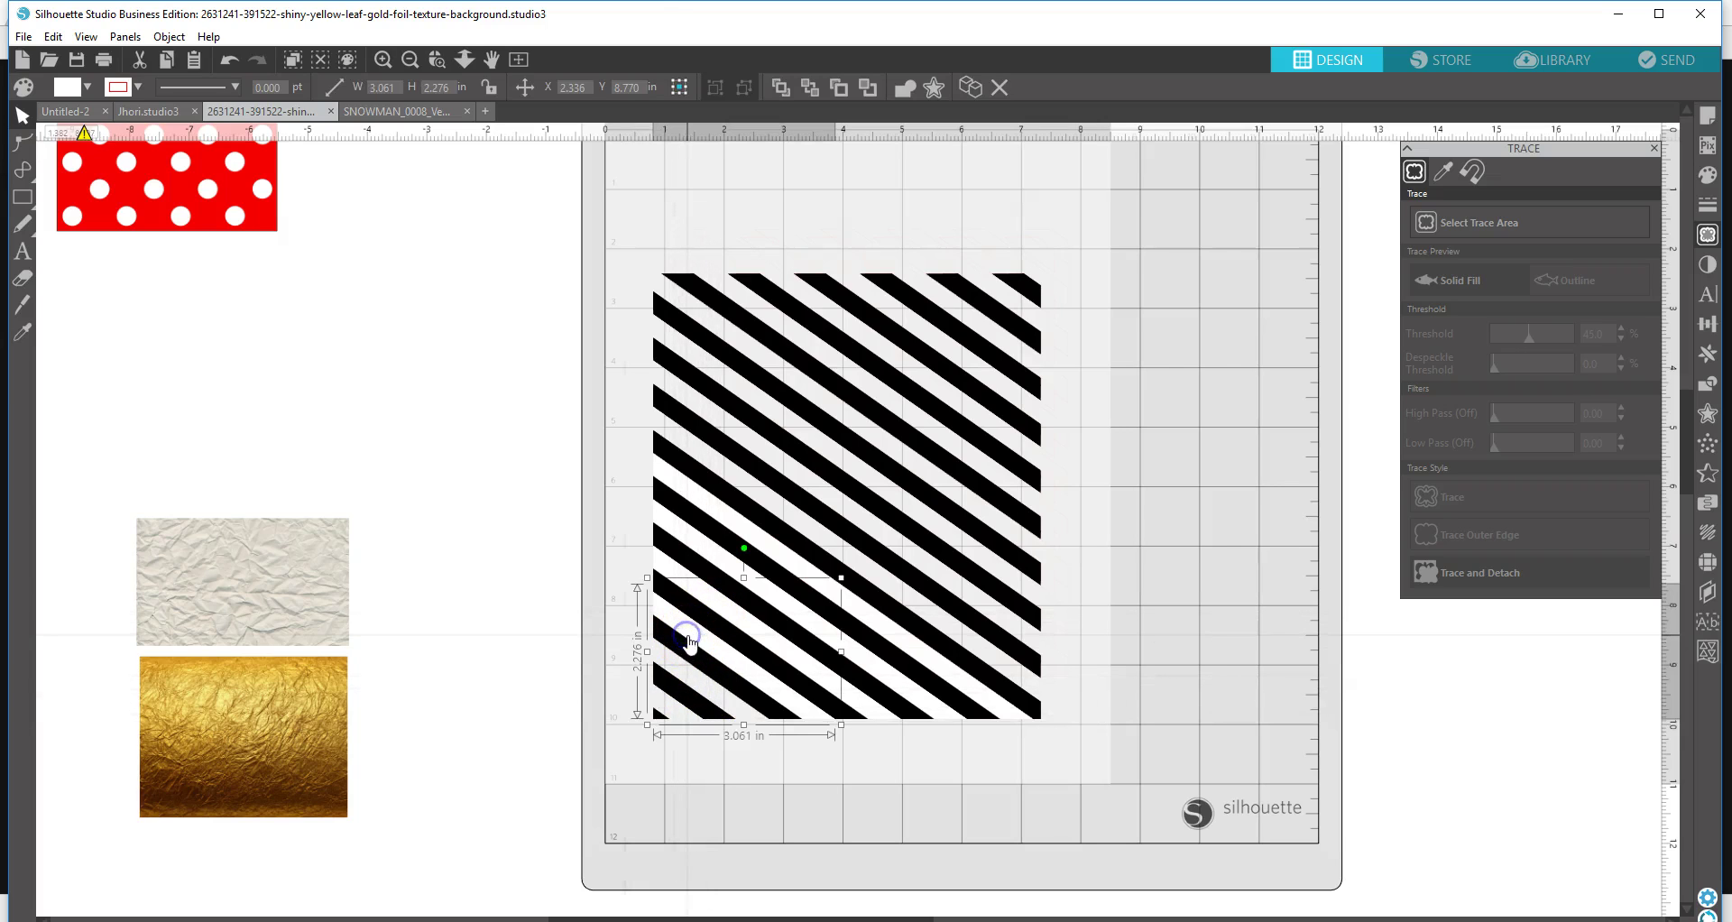
left_click(619, 608)
left_click(665, 599)
left_click(661, 613)
left_click(675, 570)
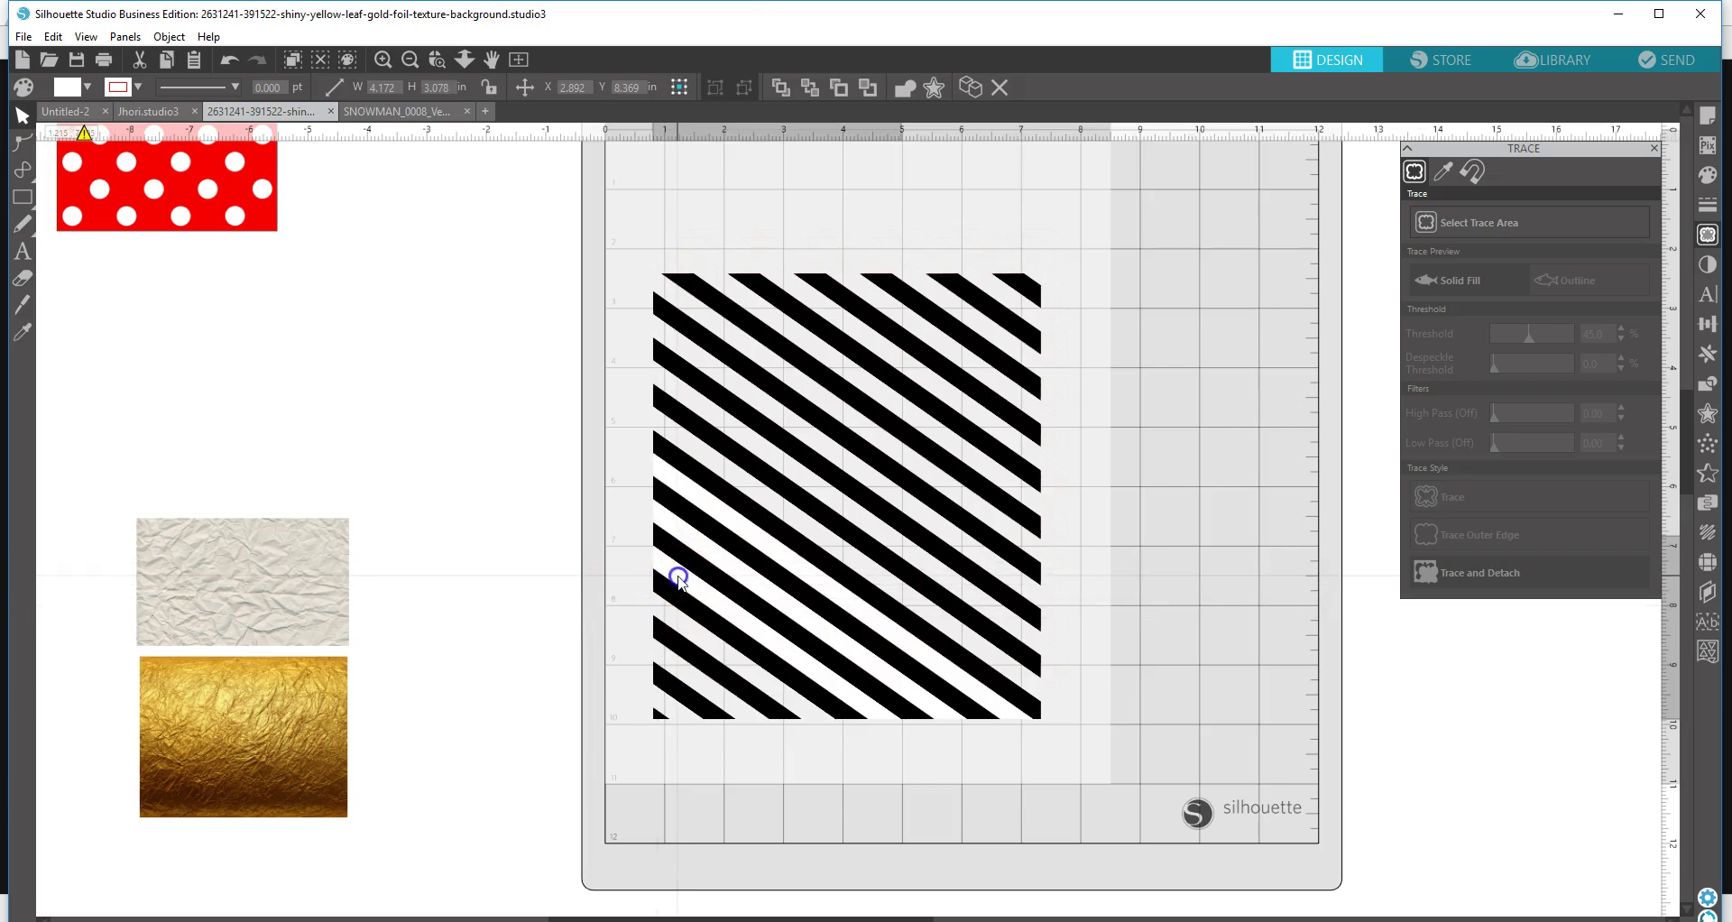
left_click(677, 534)
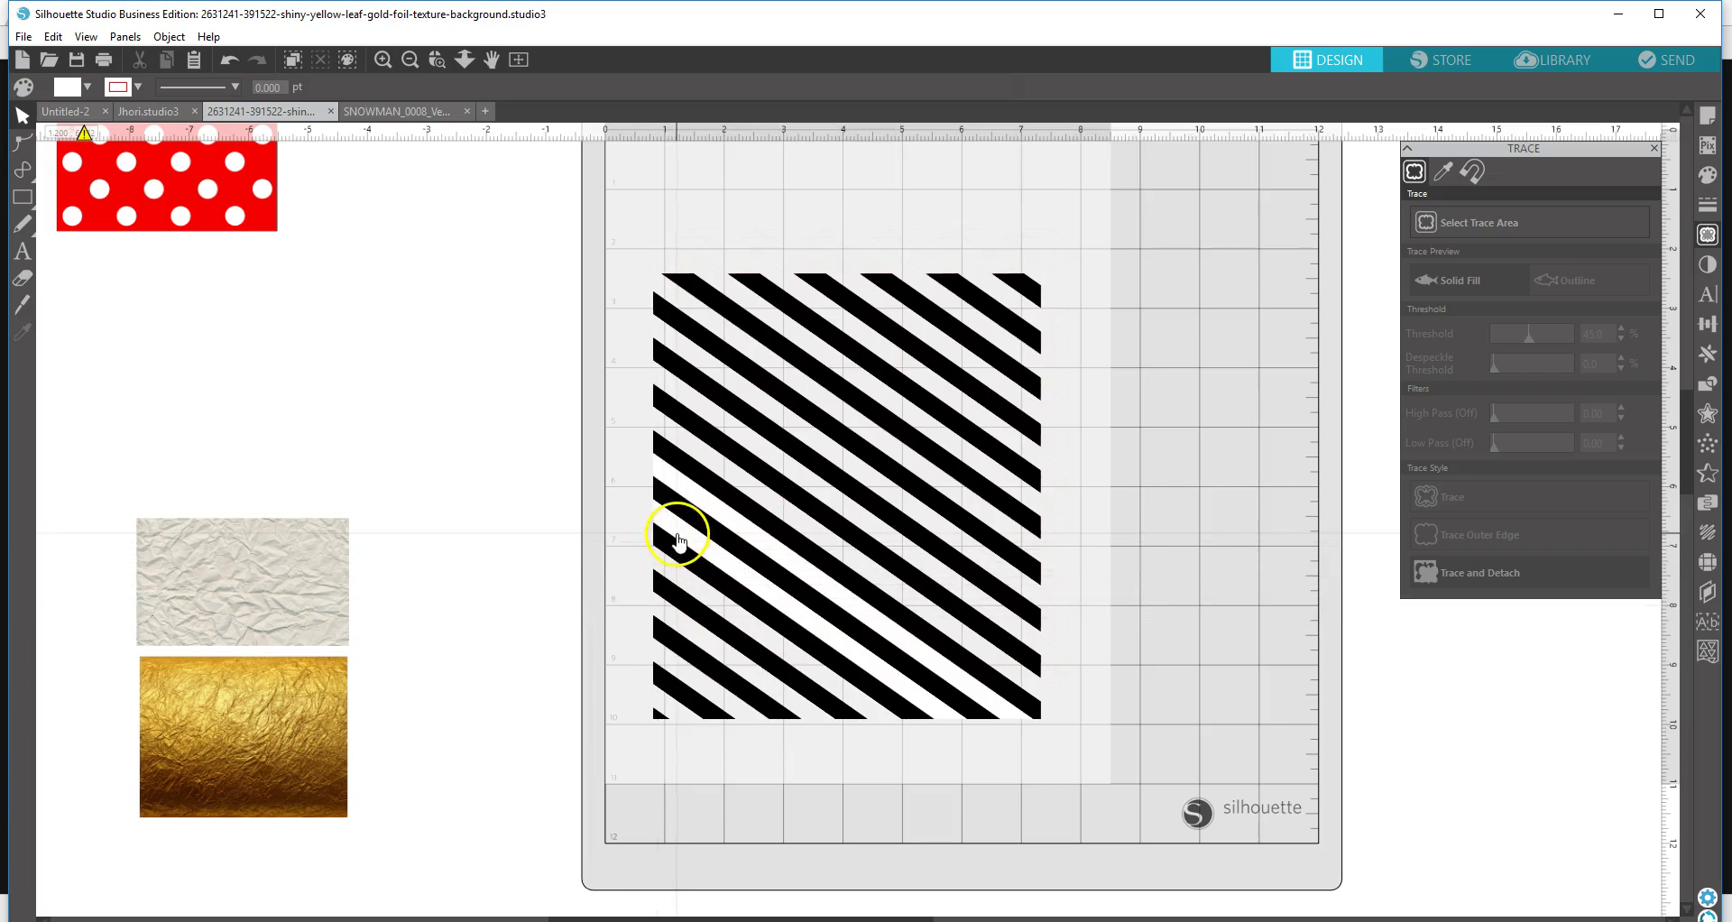
left_click(688, 497)
left_click(824, 502)
left_click(696, 418)
left_click(696, 257)
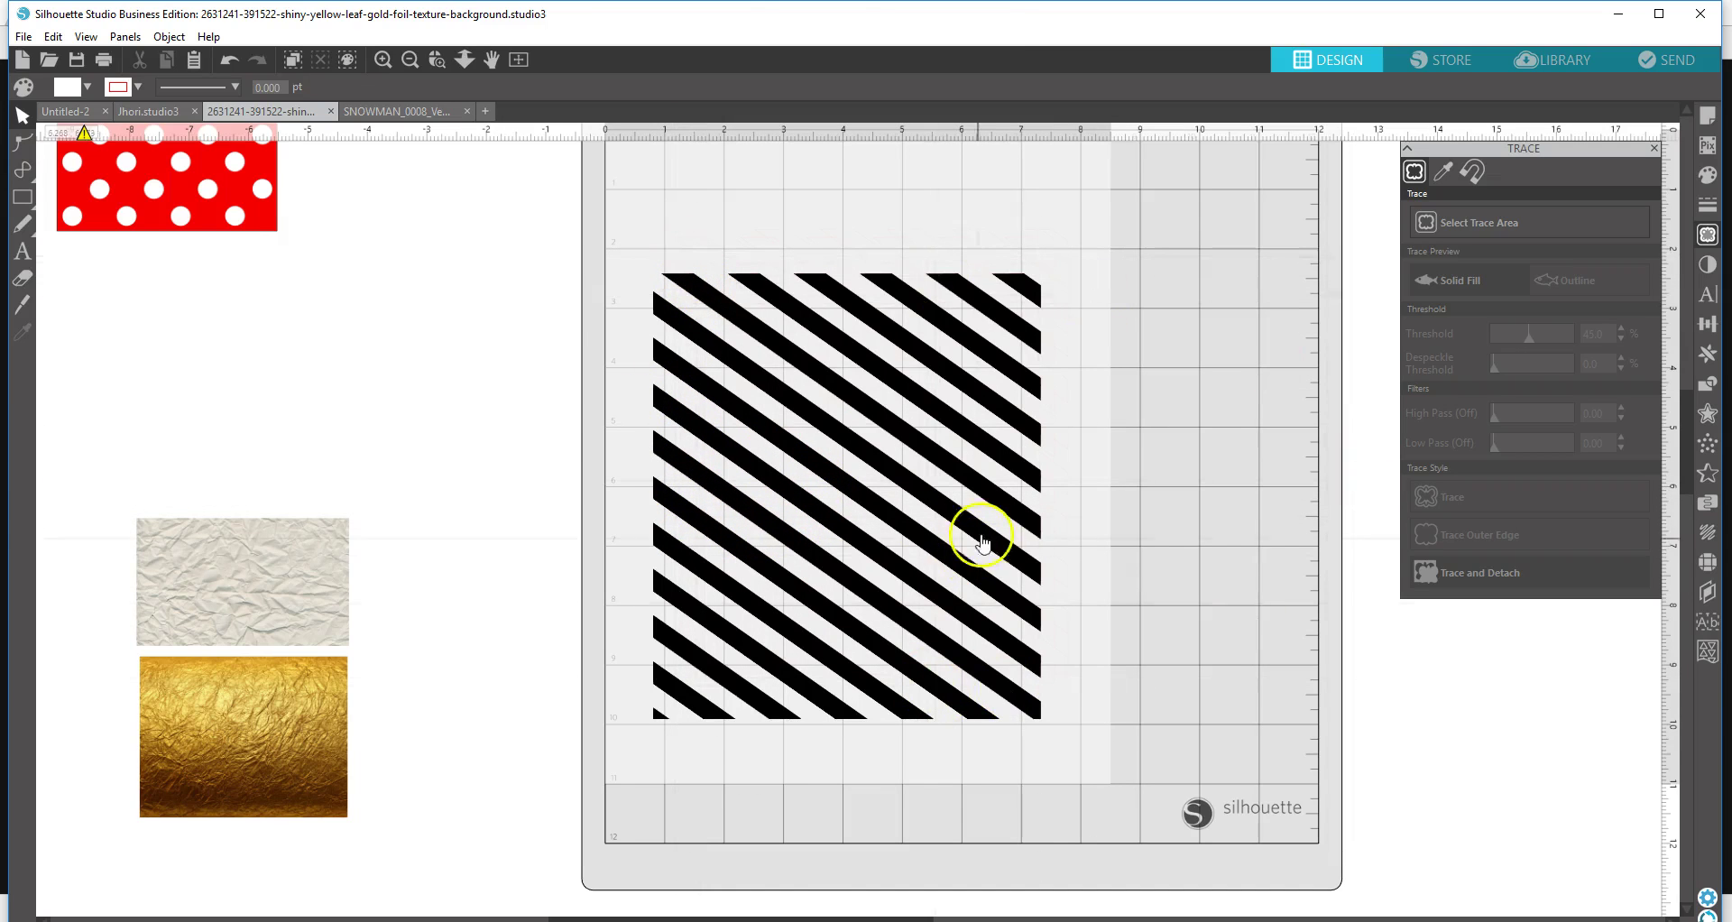
- Draw a rectangle about 2.28 × 0.74 in just above the upper edge of the diagonal stripes
left_click(22, 196)
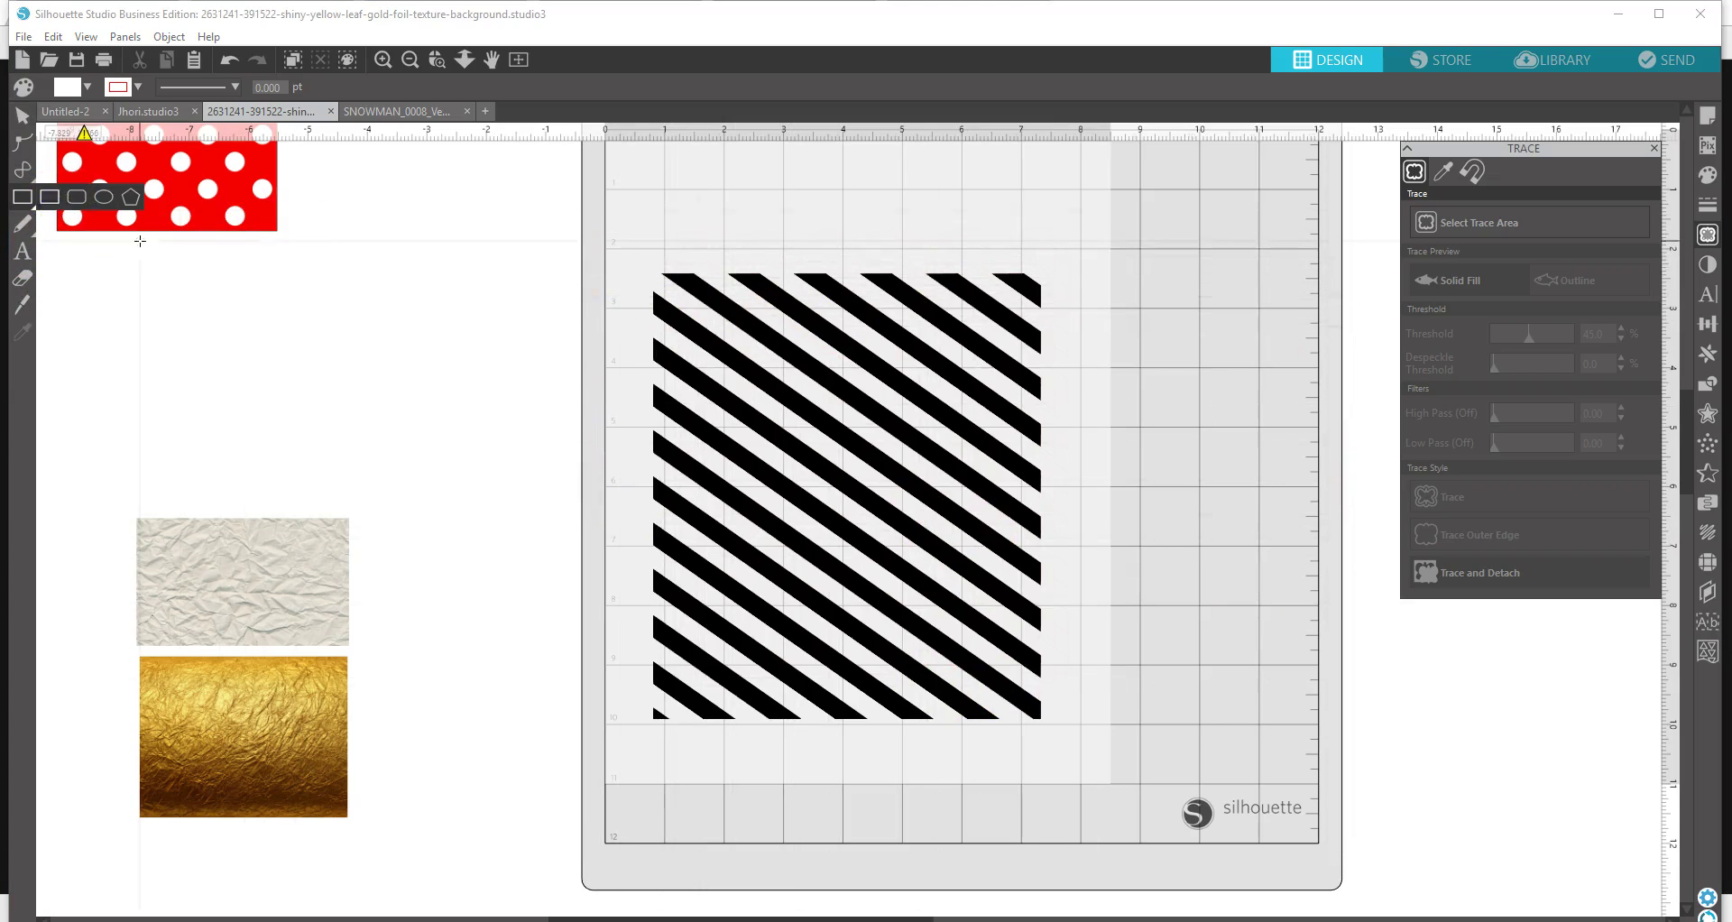
left_click(48, 197)
left_click_drag(643, 271, 900, 683)
left_click_drag(825, 322, 778, 228)
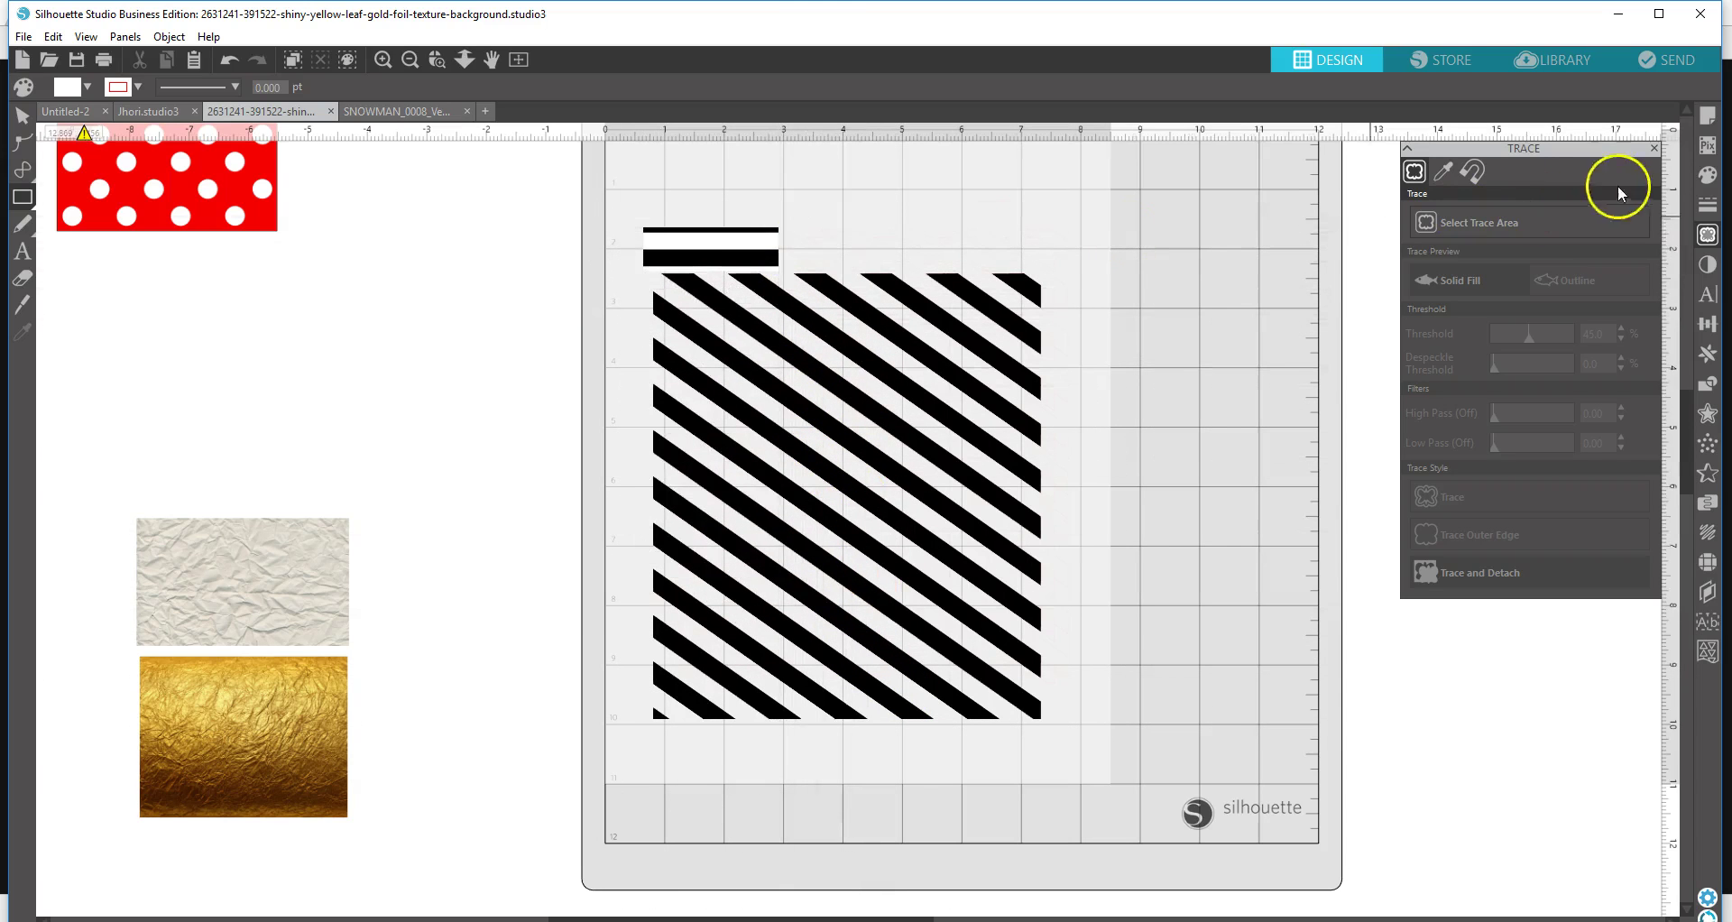
- Fill the small rectangle above the stripes with solid bright orange
left_click(1707, 174)
left_click(1417, 221)
left_click(22, 116)
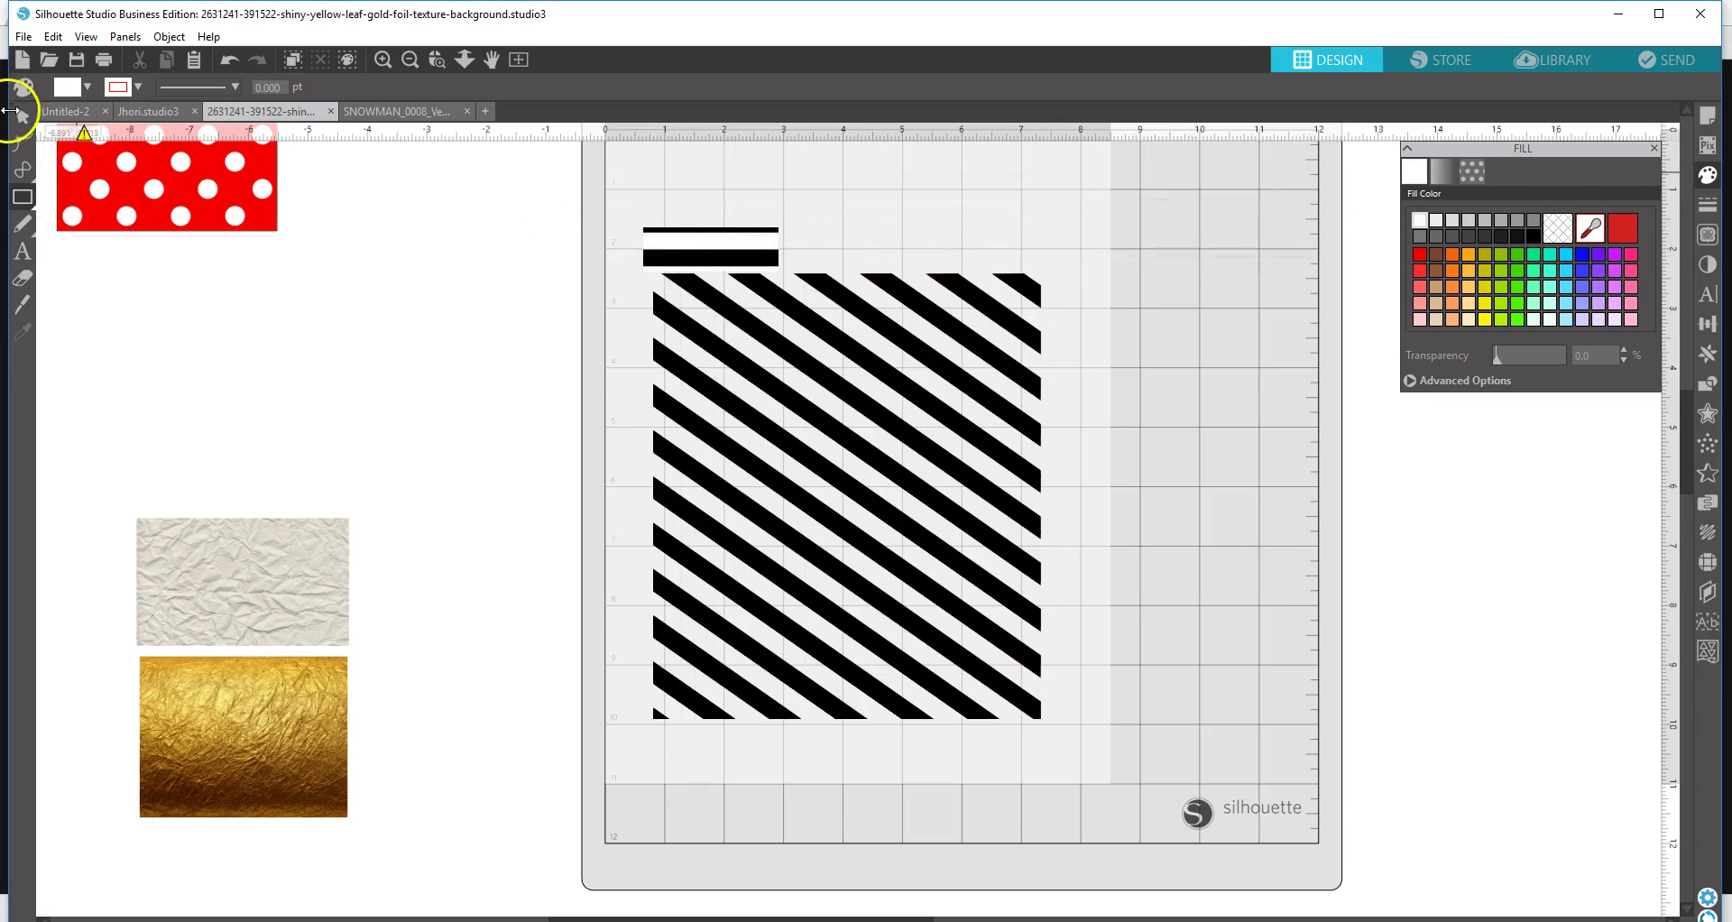
left_click(665, 252)
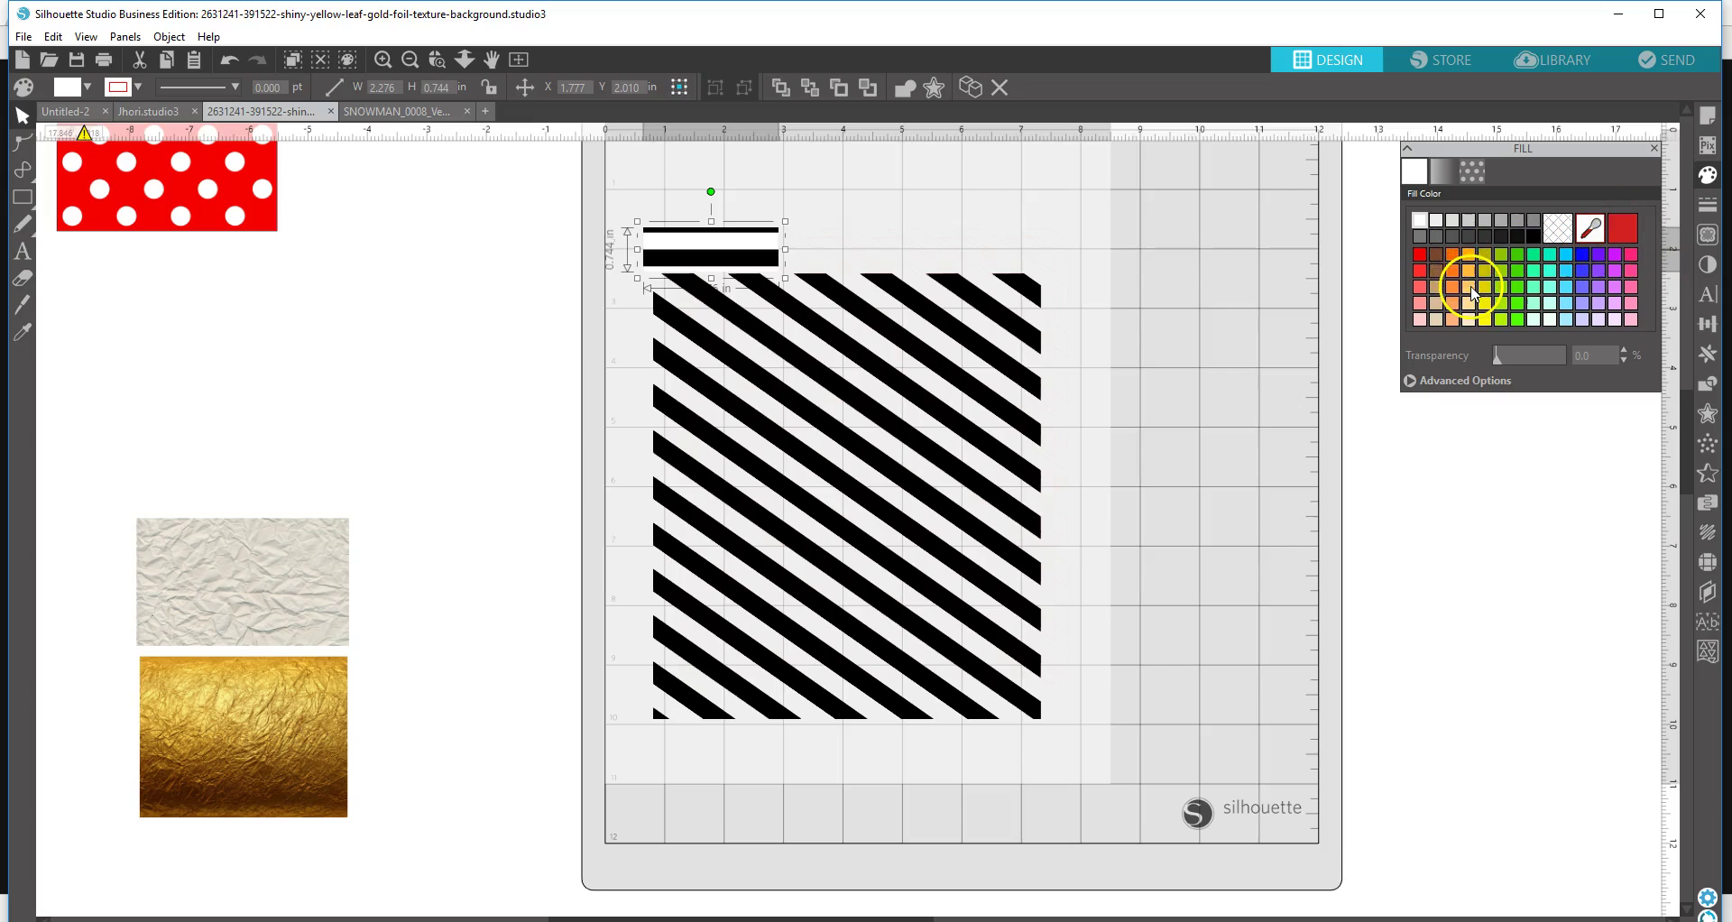
left_click(1471, 289)
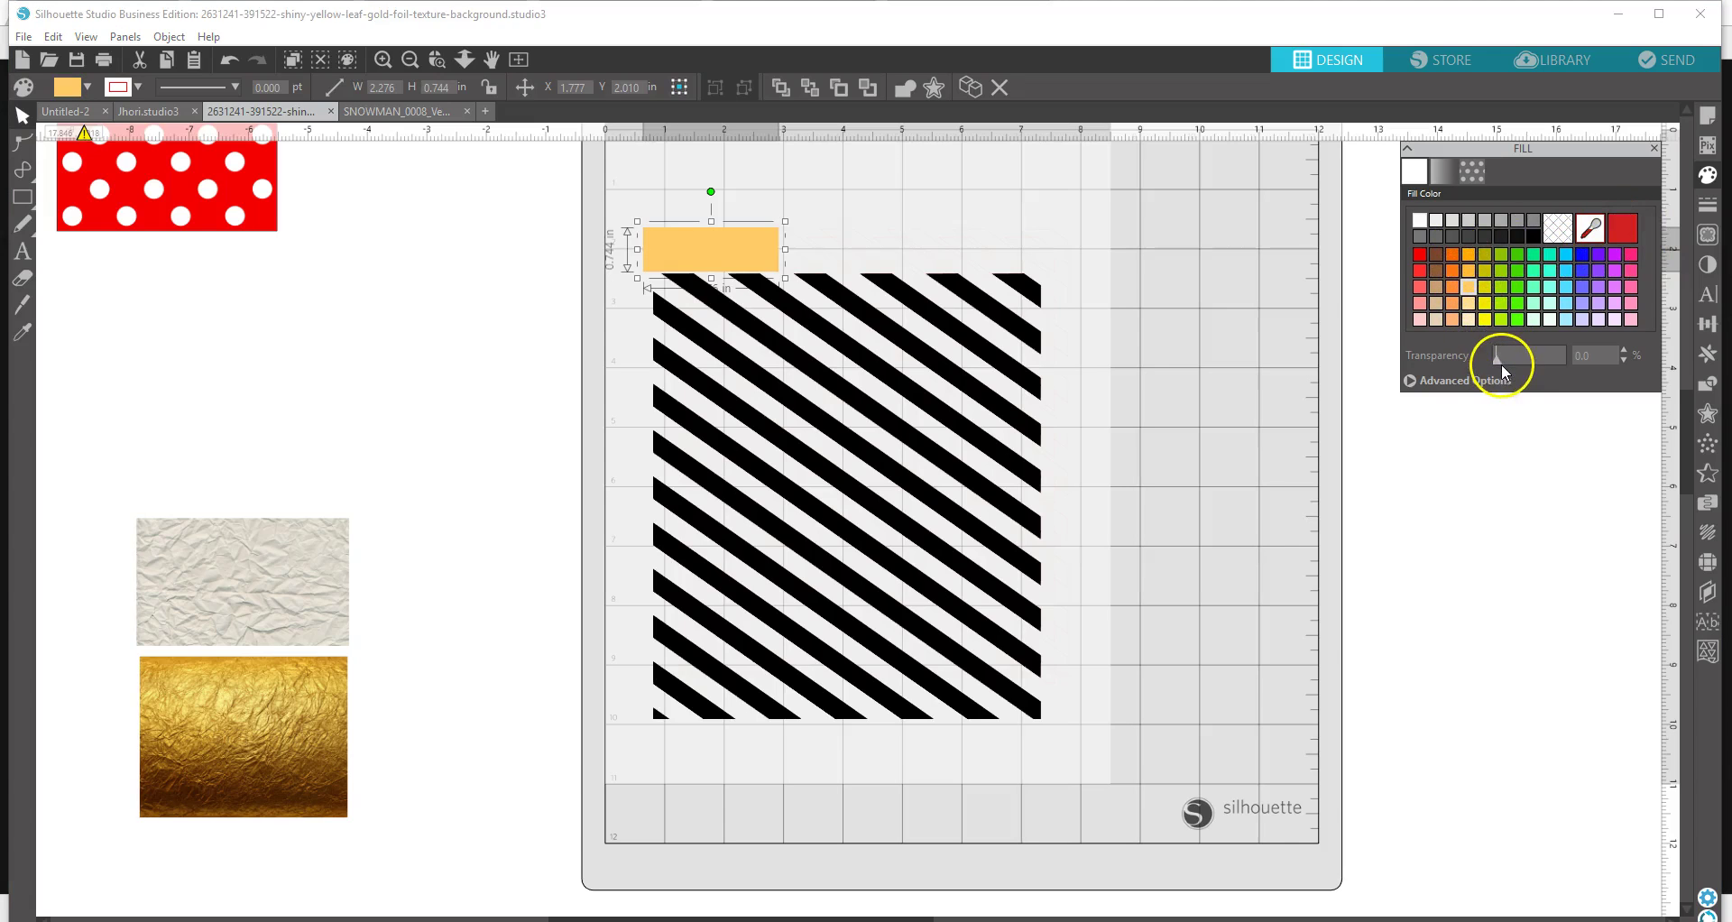
left_click(1468, 257)
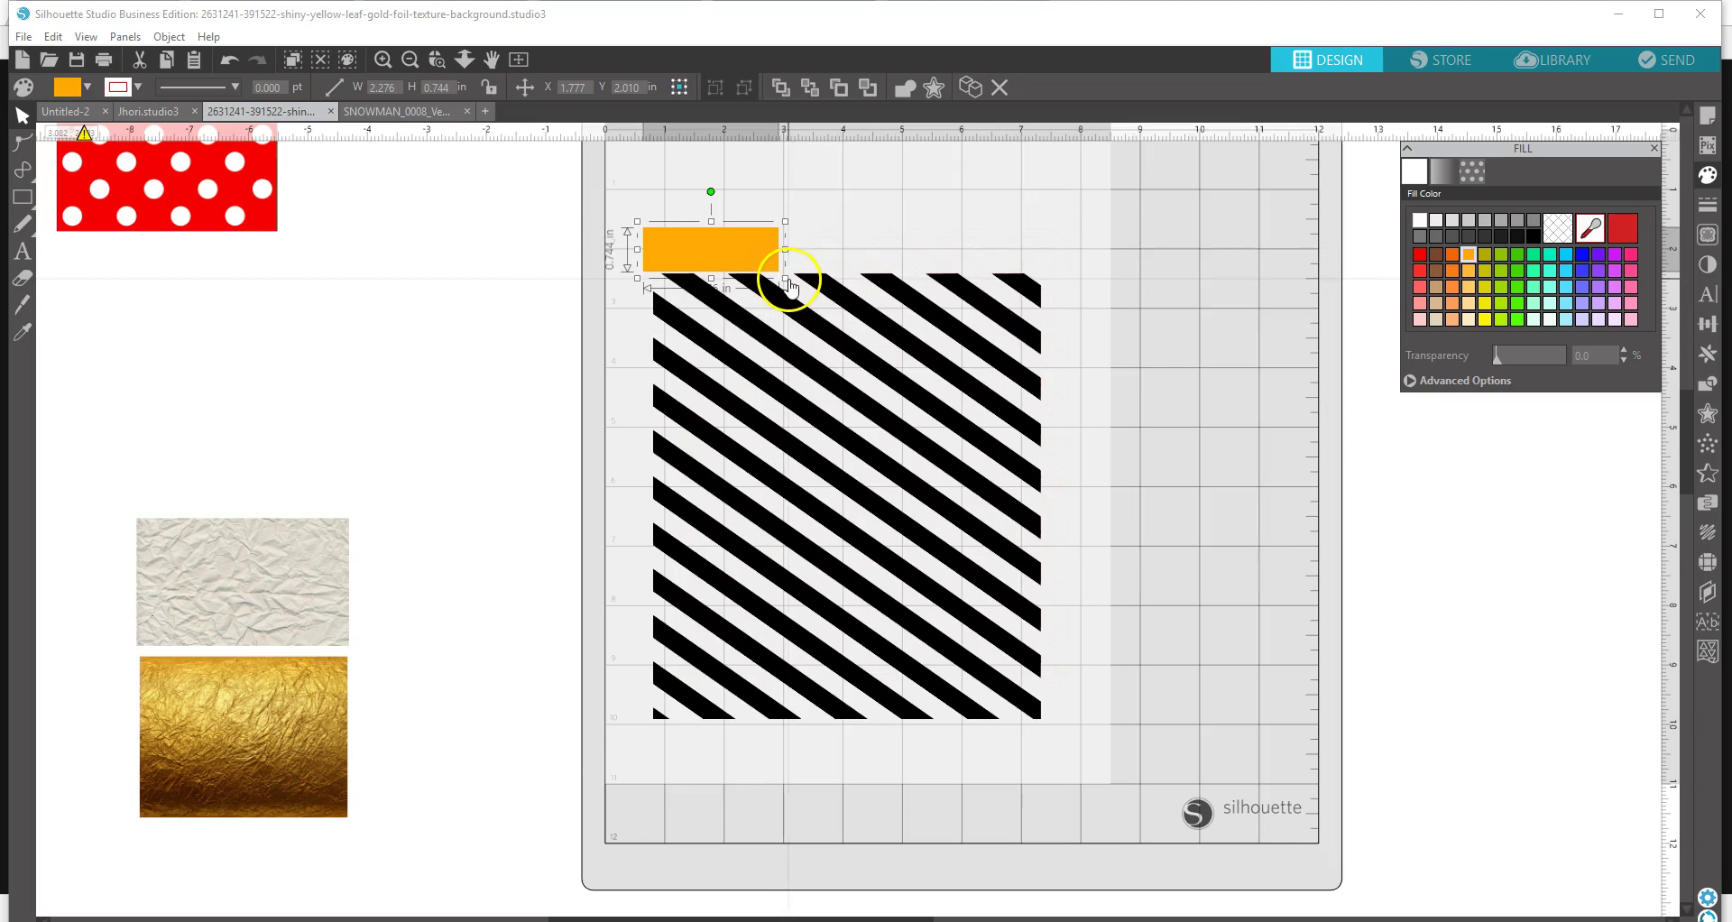
- Stretch the orange rectangle over the striped area to about 6.54 × 7.47 in and send it to the back
left_click_drag(786, 278, 1001, 512)
left_click_drag(638, 292, 644, 297)
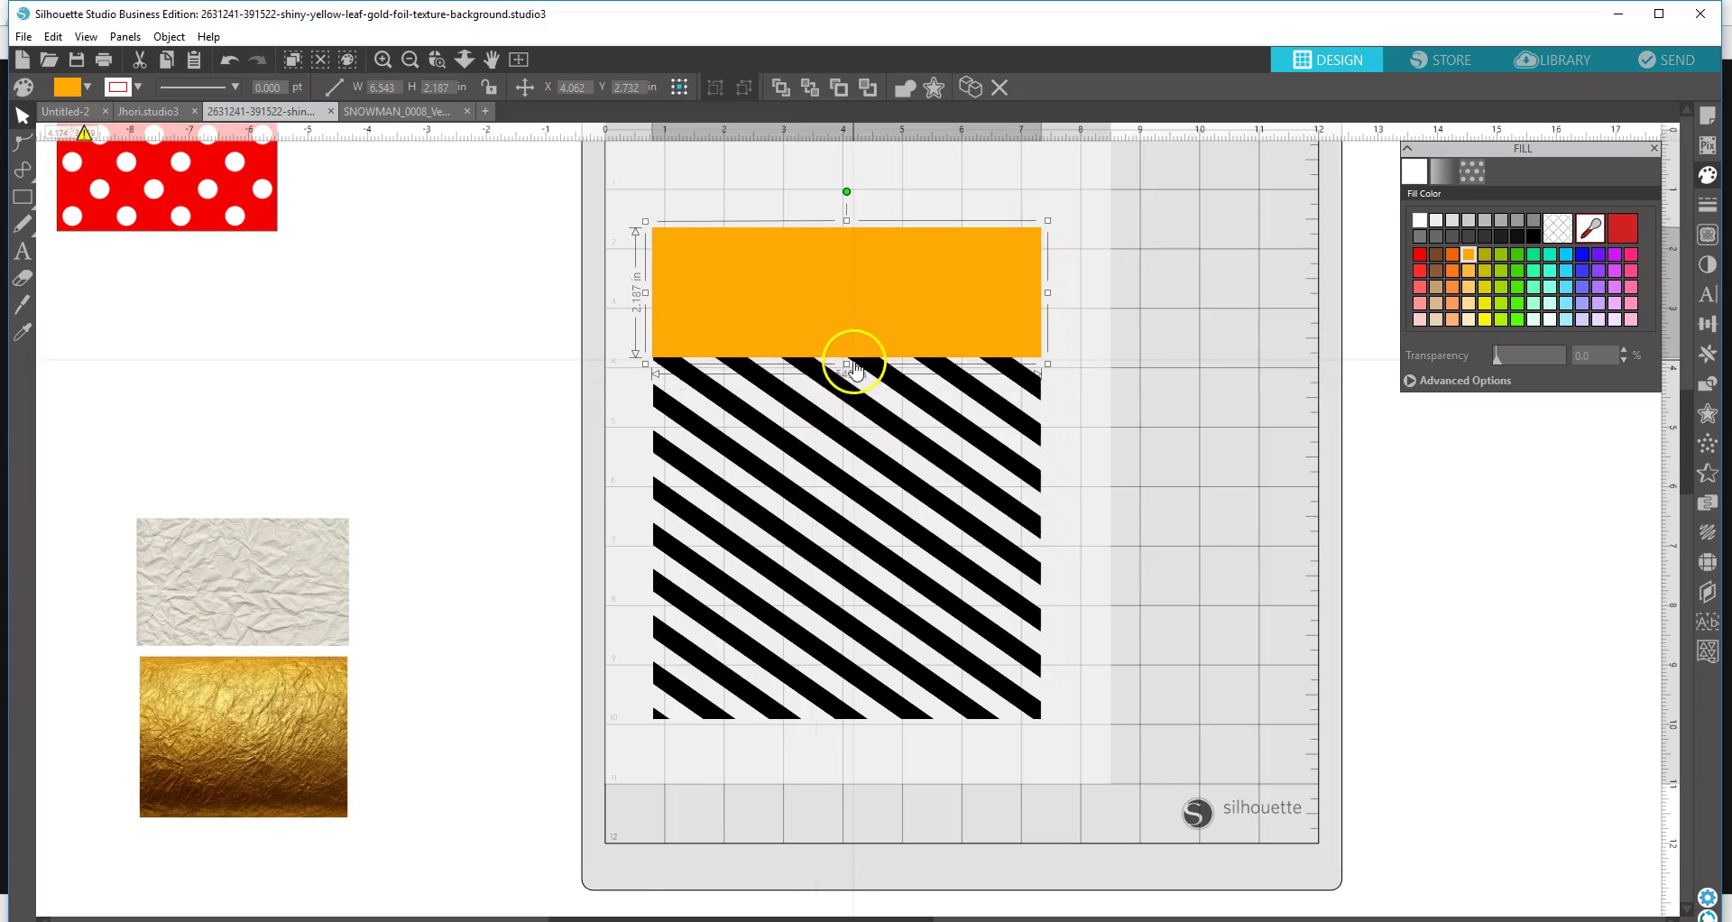
left_click_drag(848, 365, 791, 723)
right_click(817, 475)
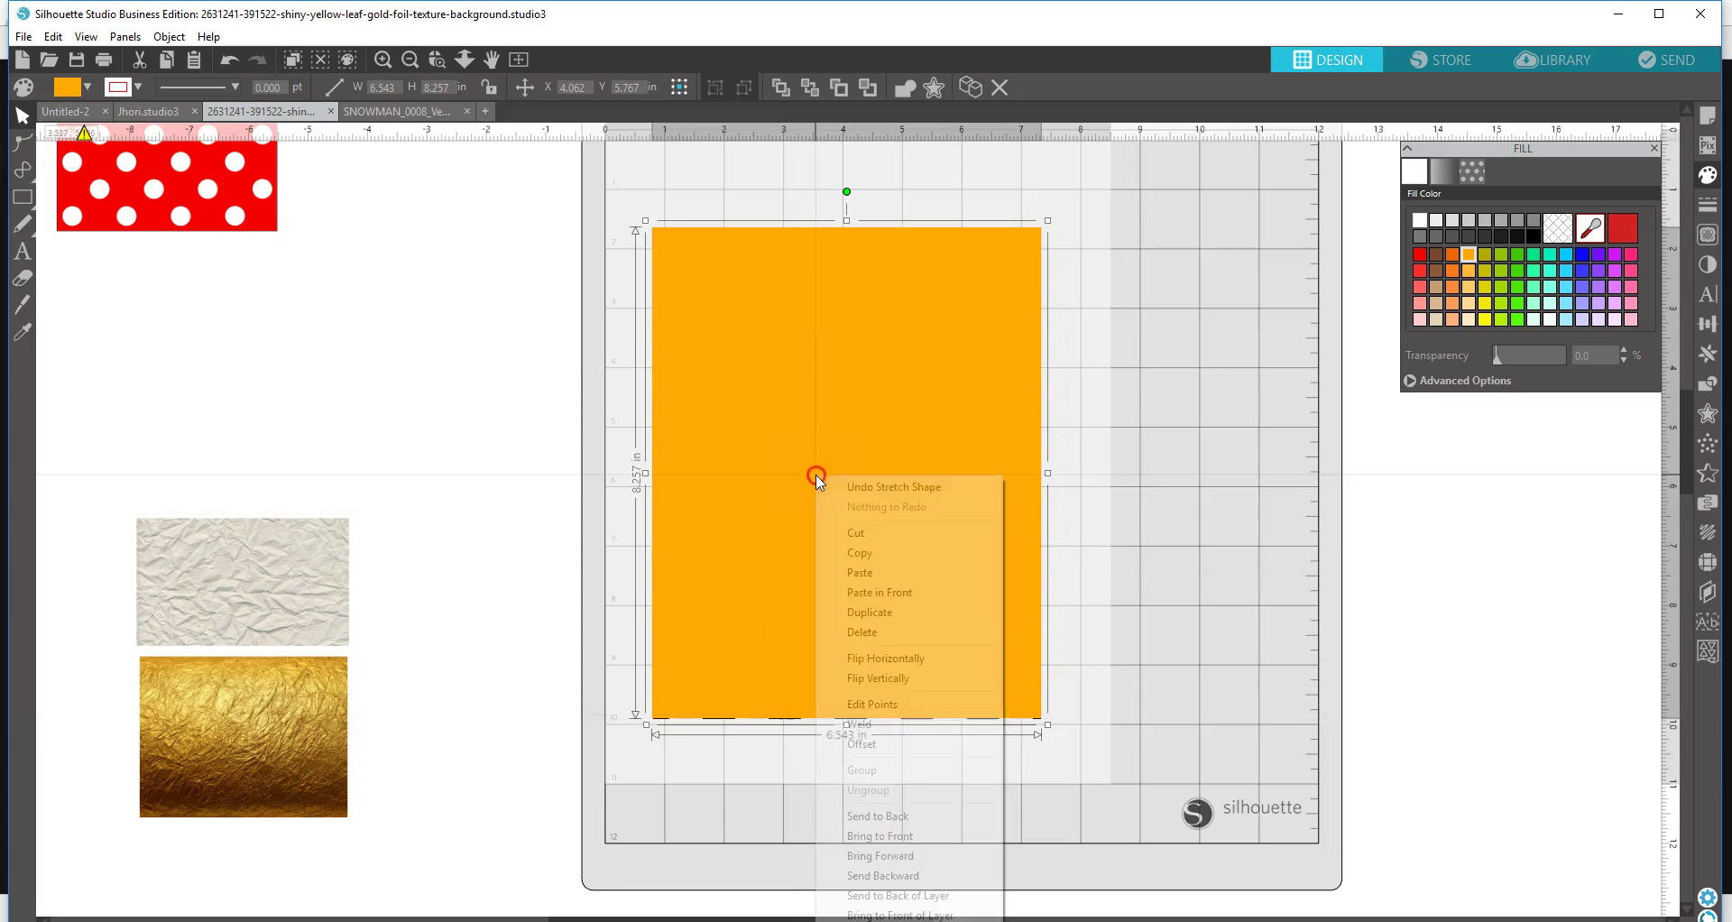
left_click(889, 815)
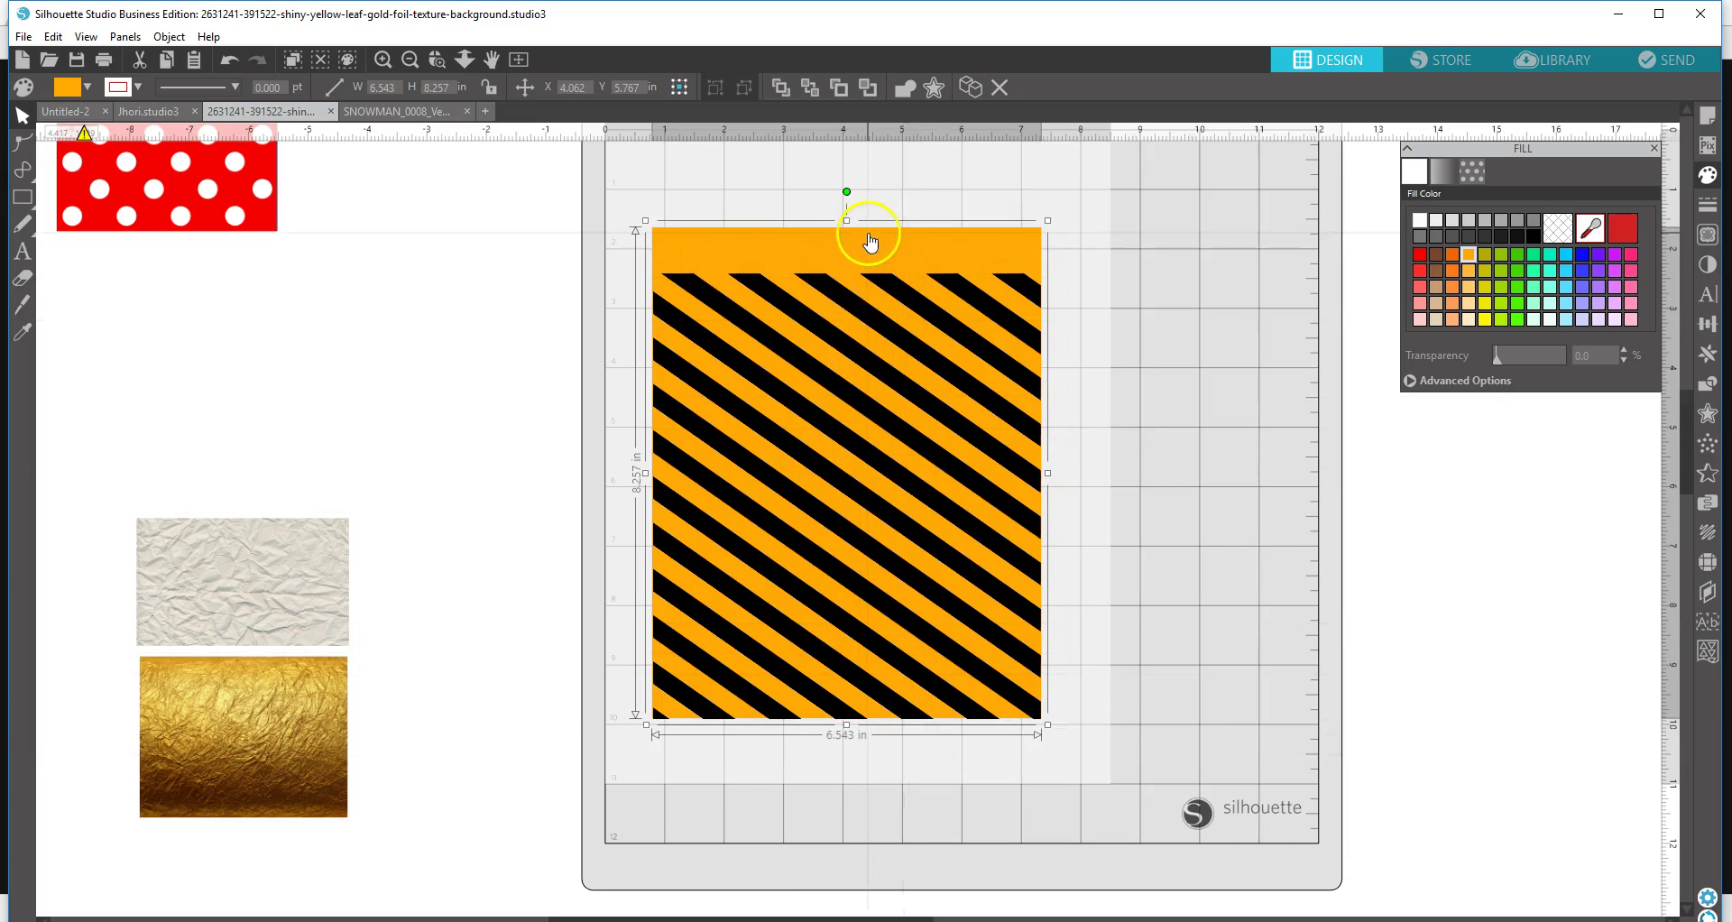
left_click_drag(846, 221, 845, 267)
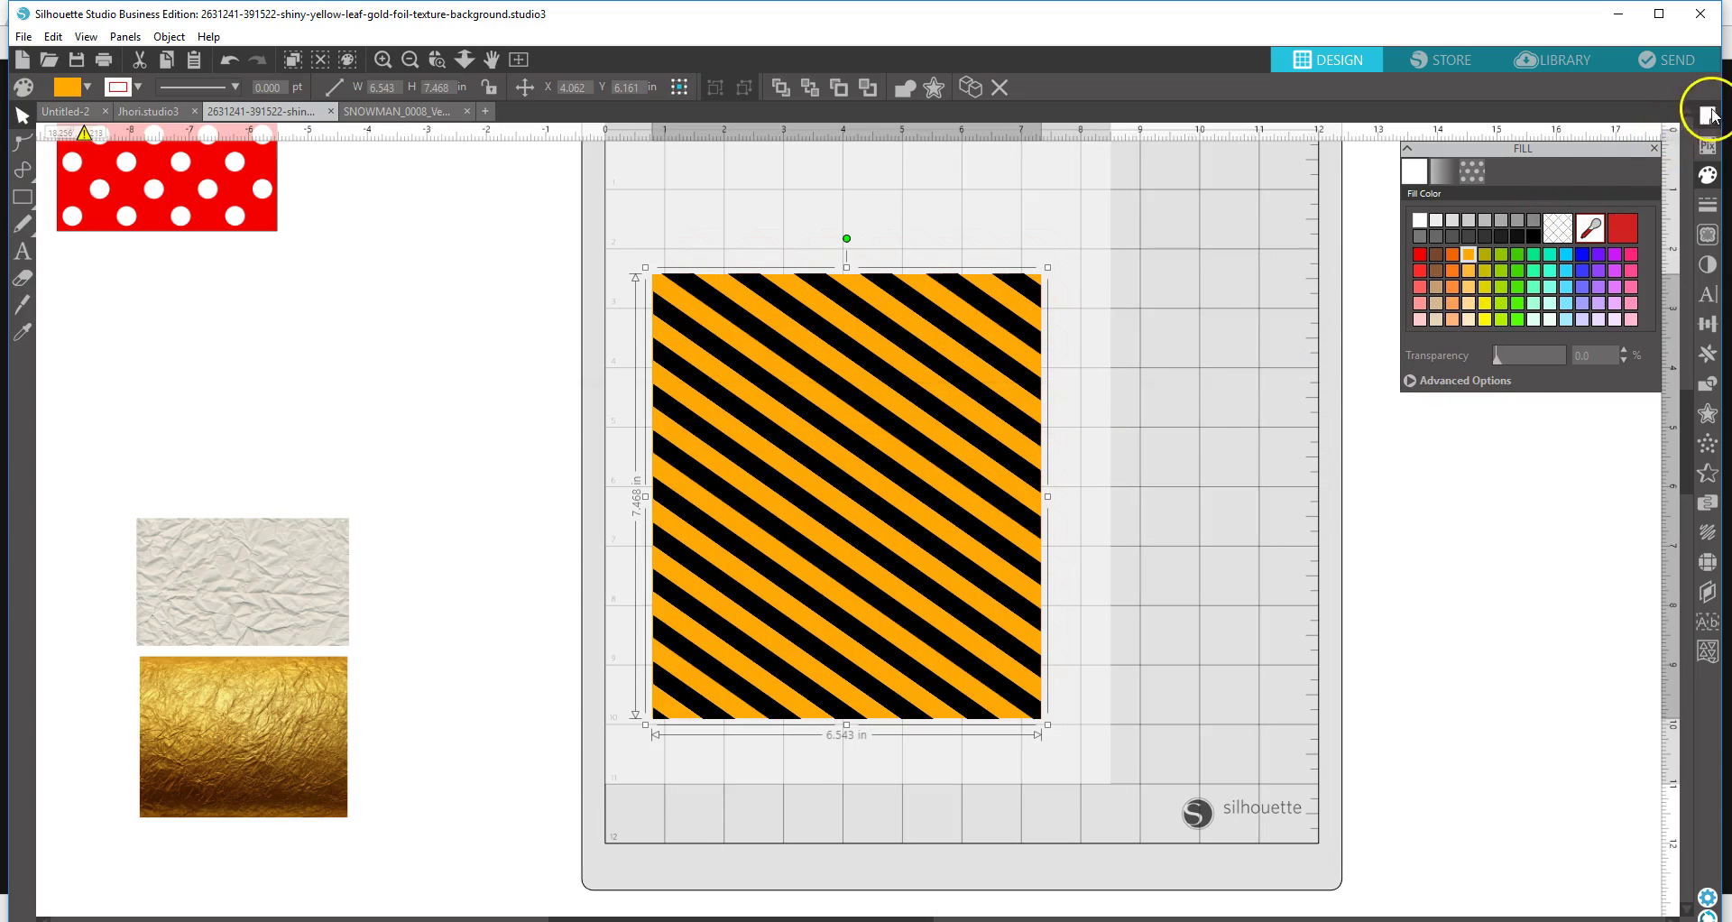
- Try to recolor the orange rectangle by changing the hue of the Colorize image effect
left_click(1708, 264)
left_click(1441, 173)
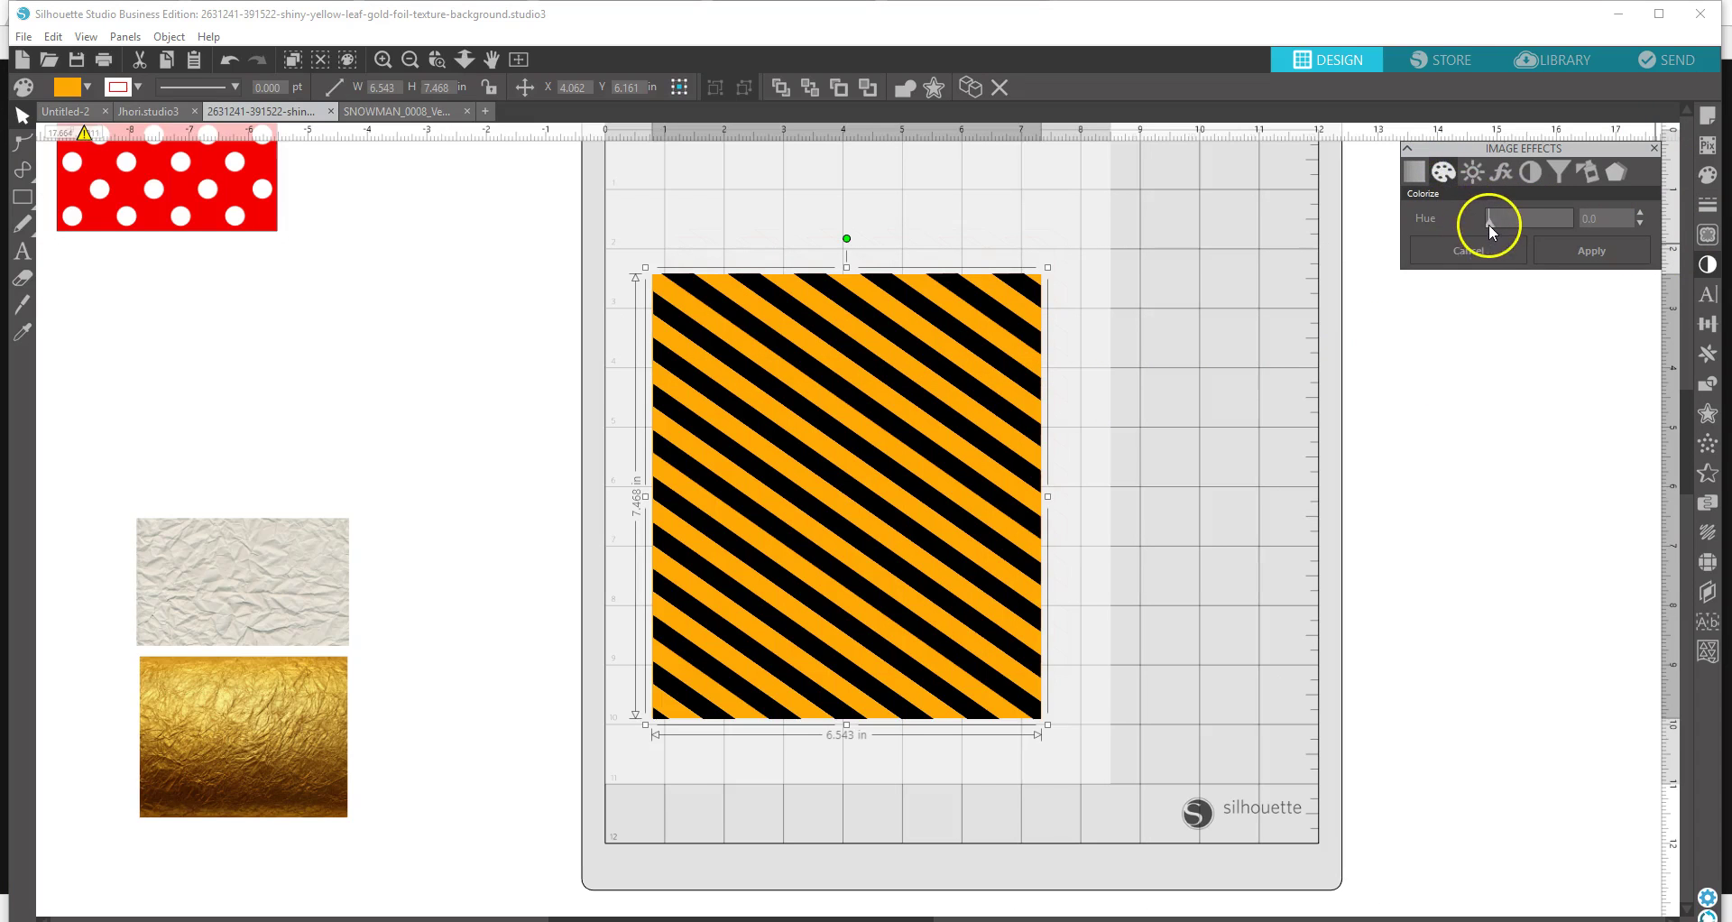
mouse_move(1490, 224)
left_mouse_down()
mouse_move(1531, 222)
mouse_move(1461, 226)
left_mouse_up()
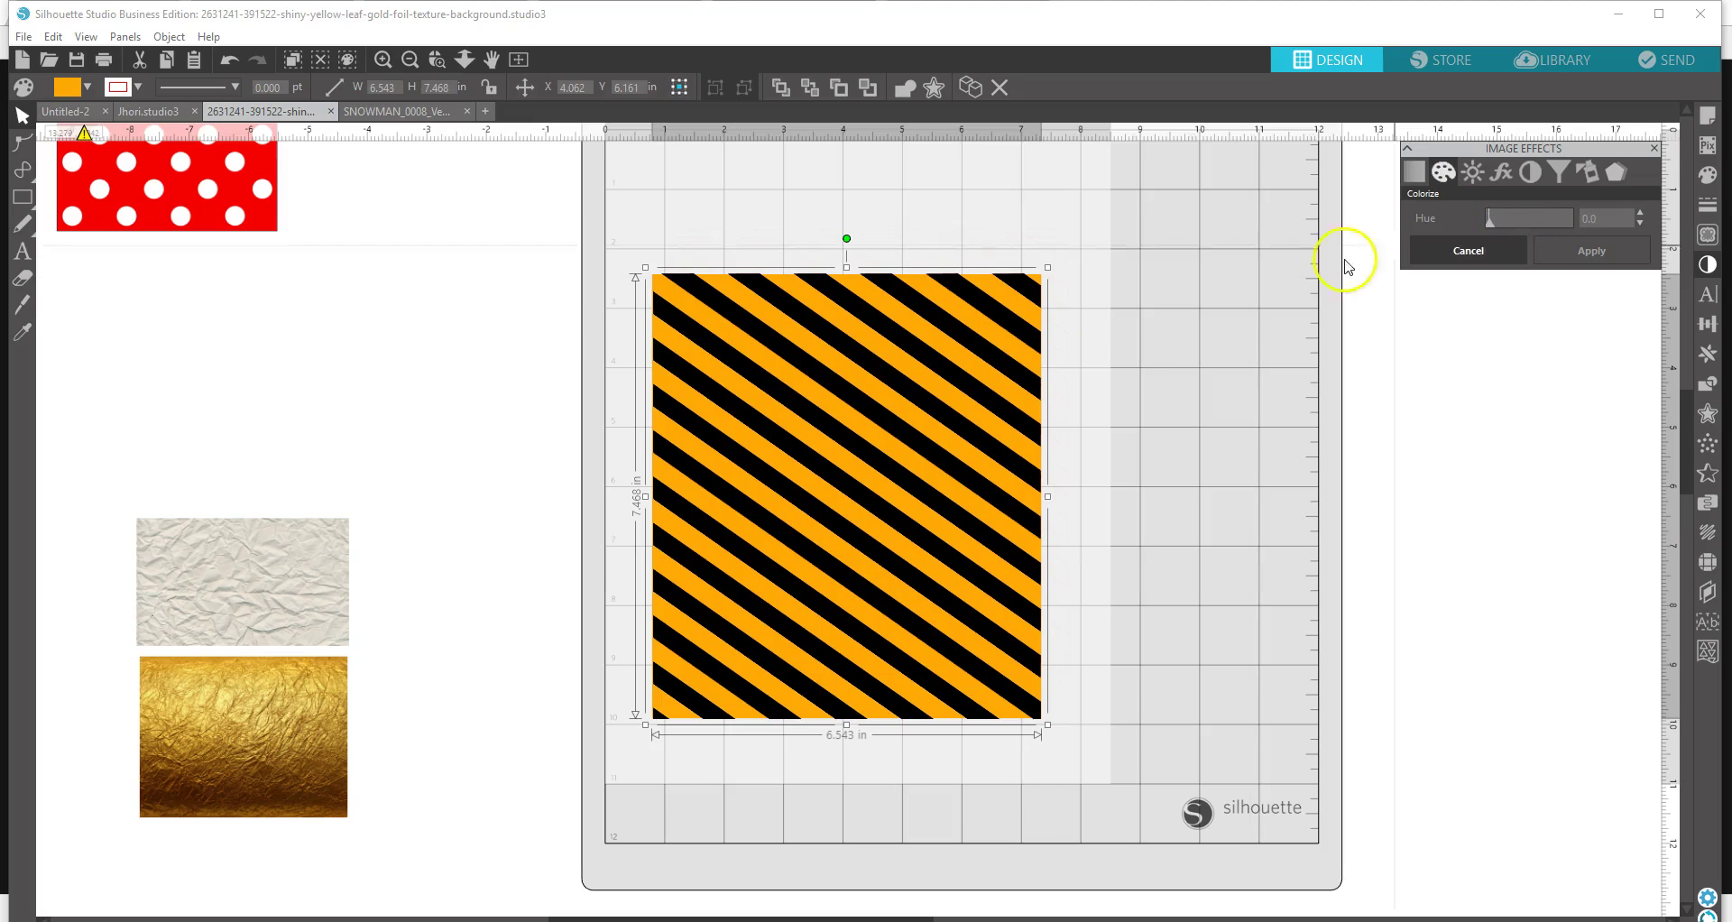
left_click(998, 213)
left_click(852, 290)
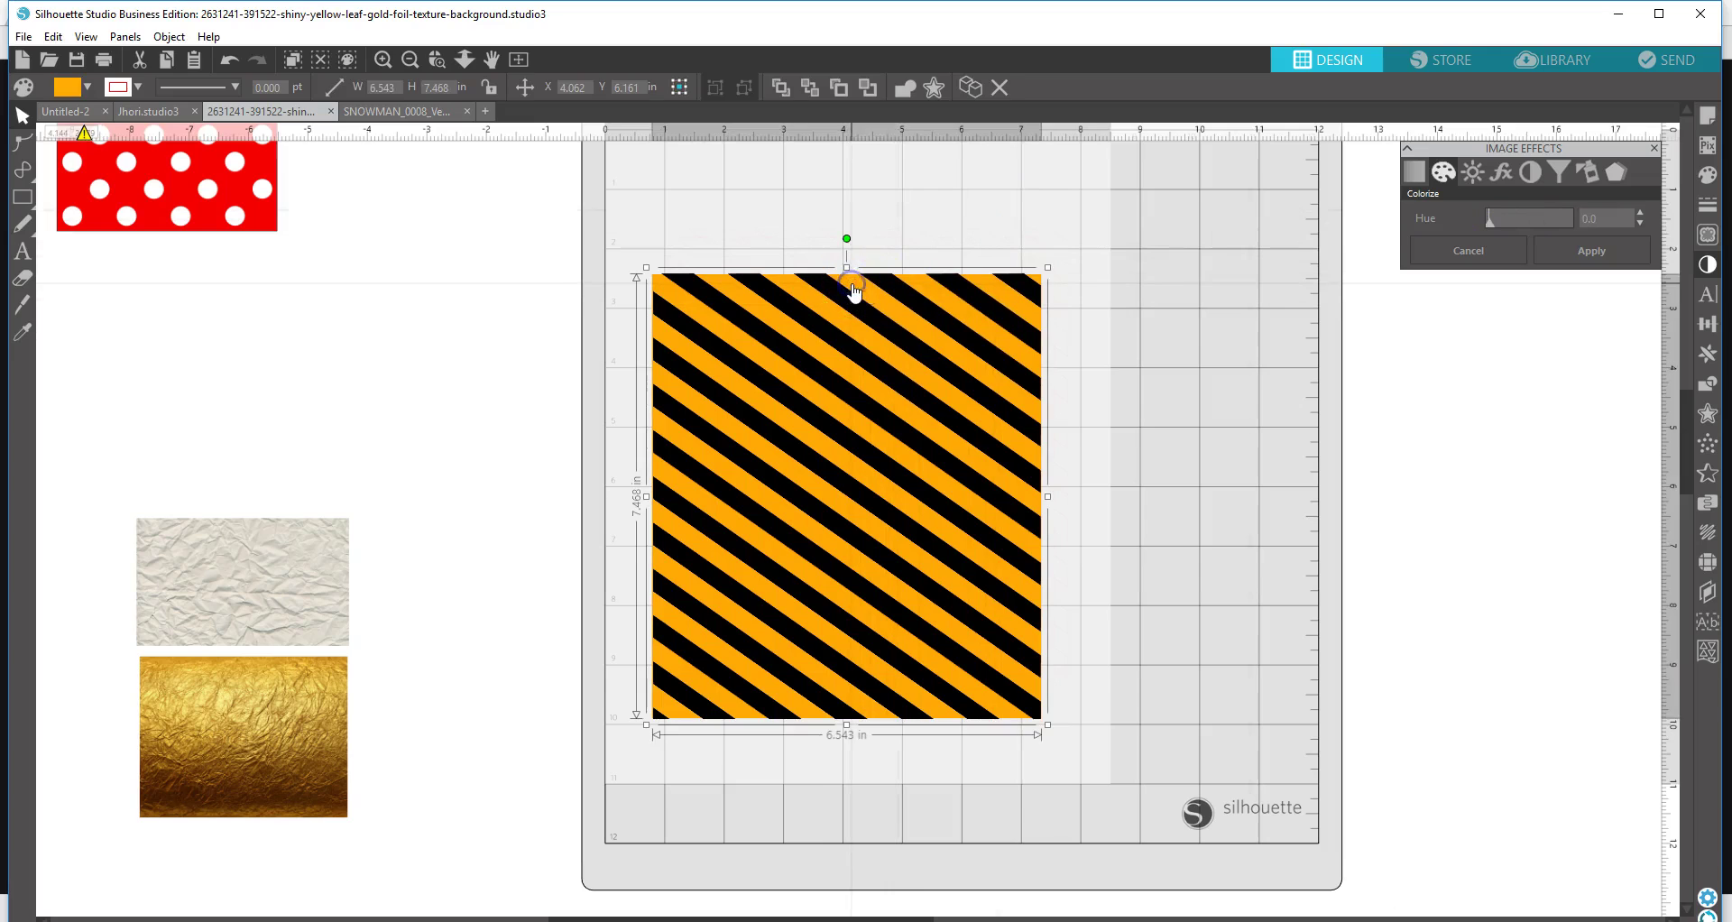
left_click_drag(1492, 220, 1521, 220)
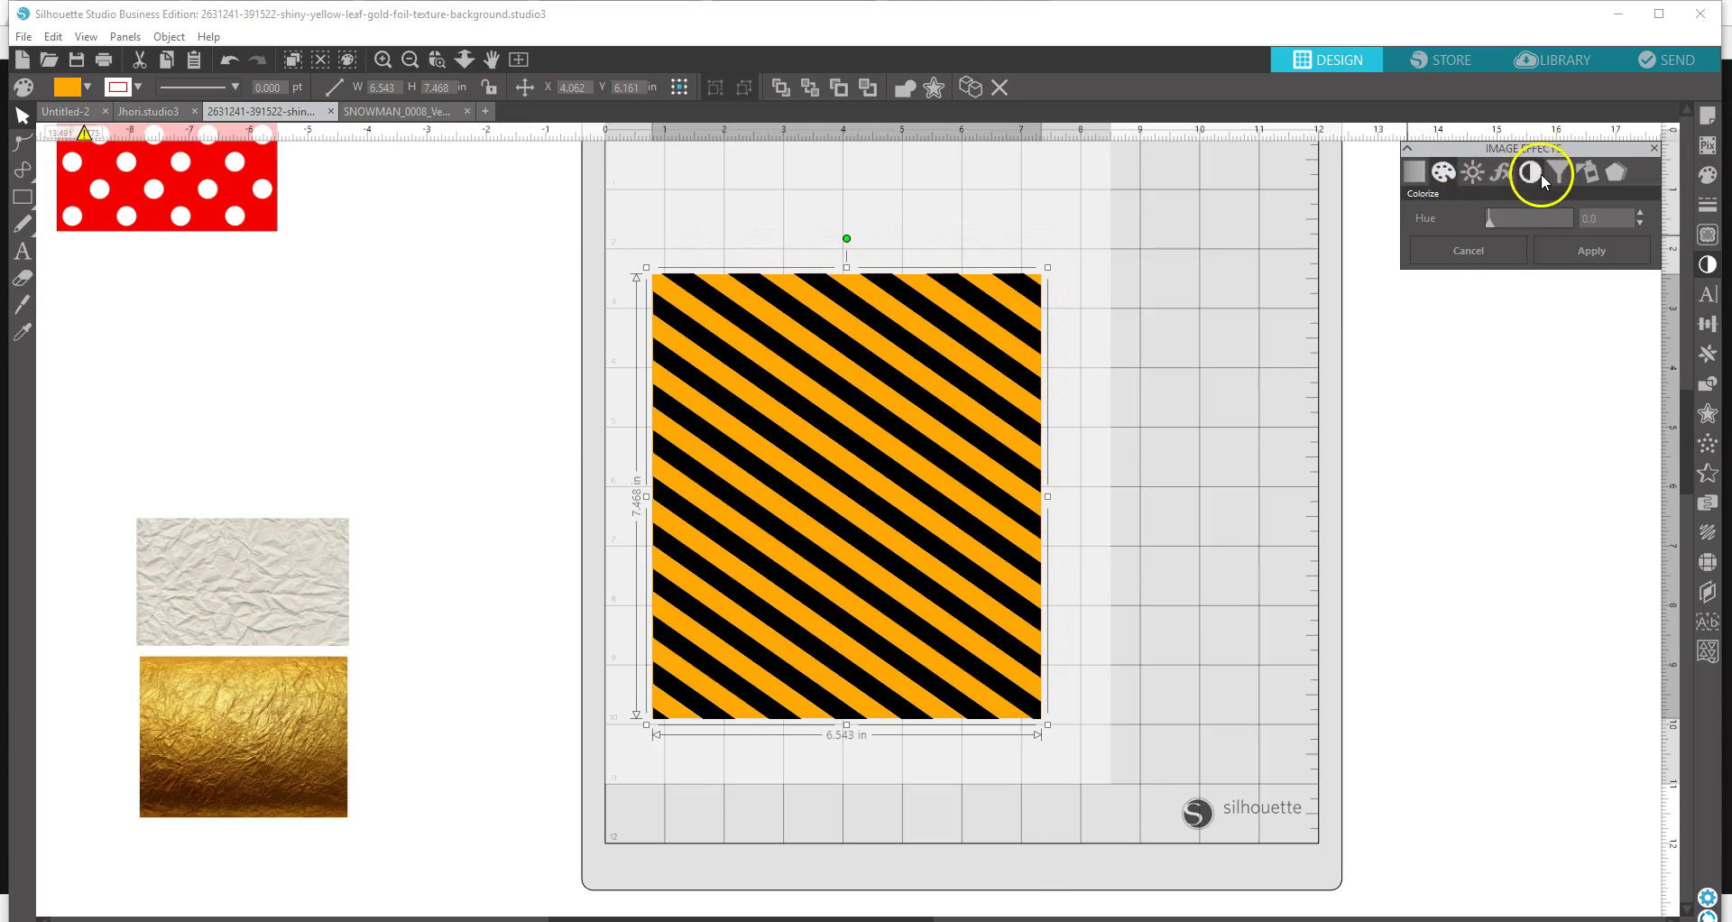
- Try to tint the orange rectangle with different red, green and blue levels, shifting it down from the stripes between attempts
left_click(1587, 176)
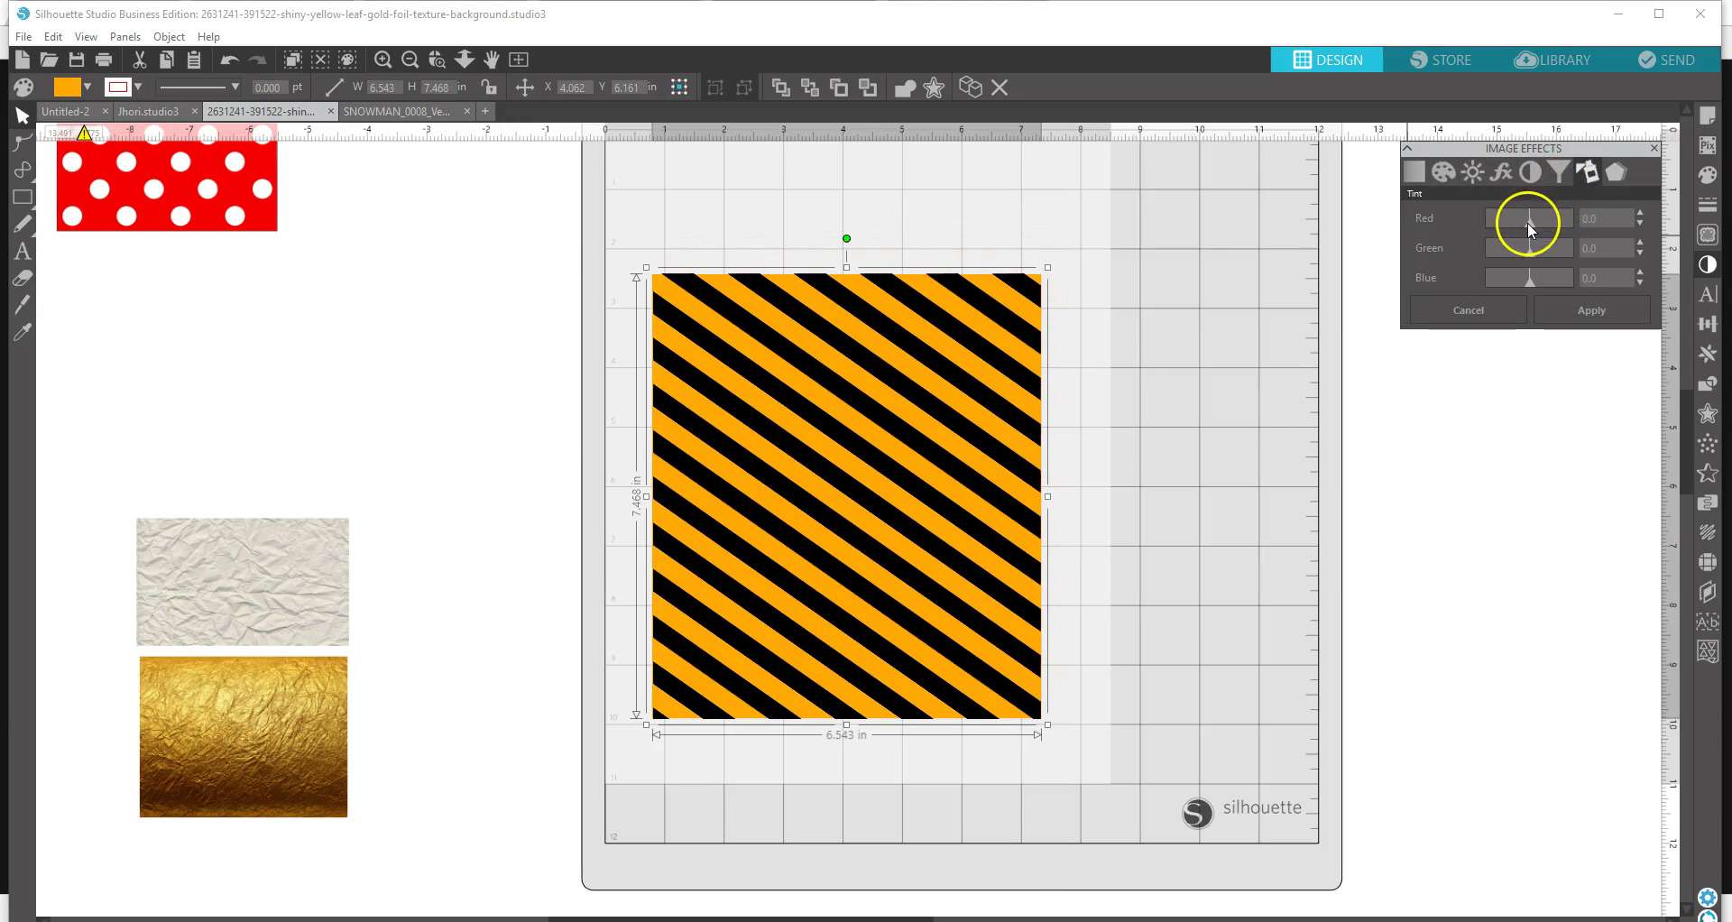
left_click_drag(1527, 223, 1579, 230)
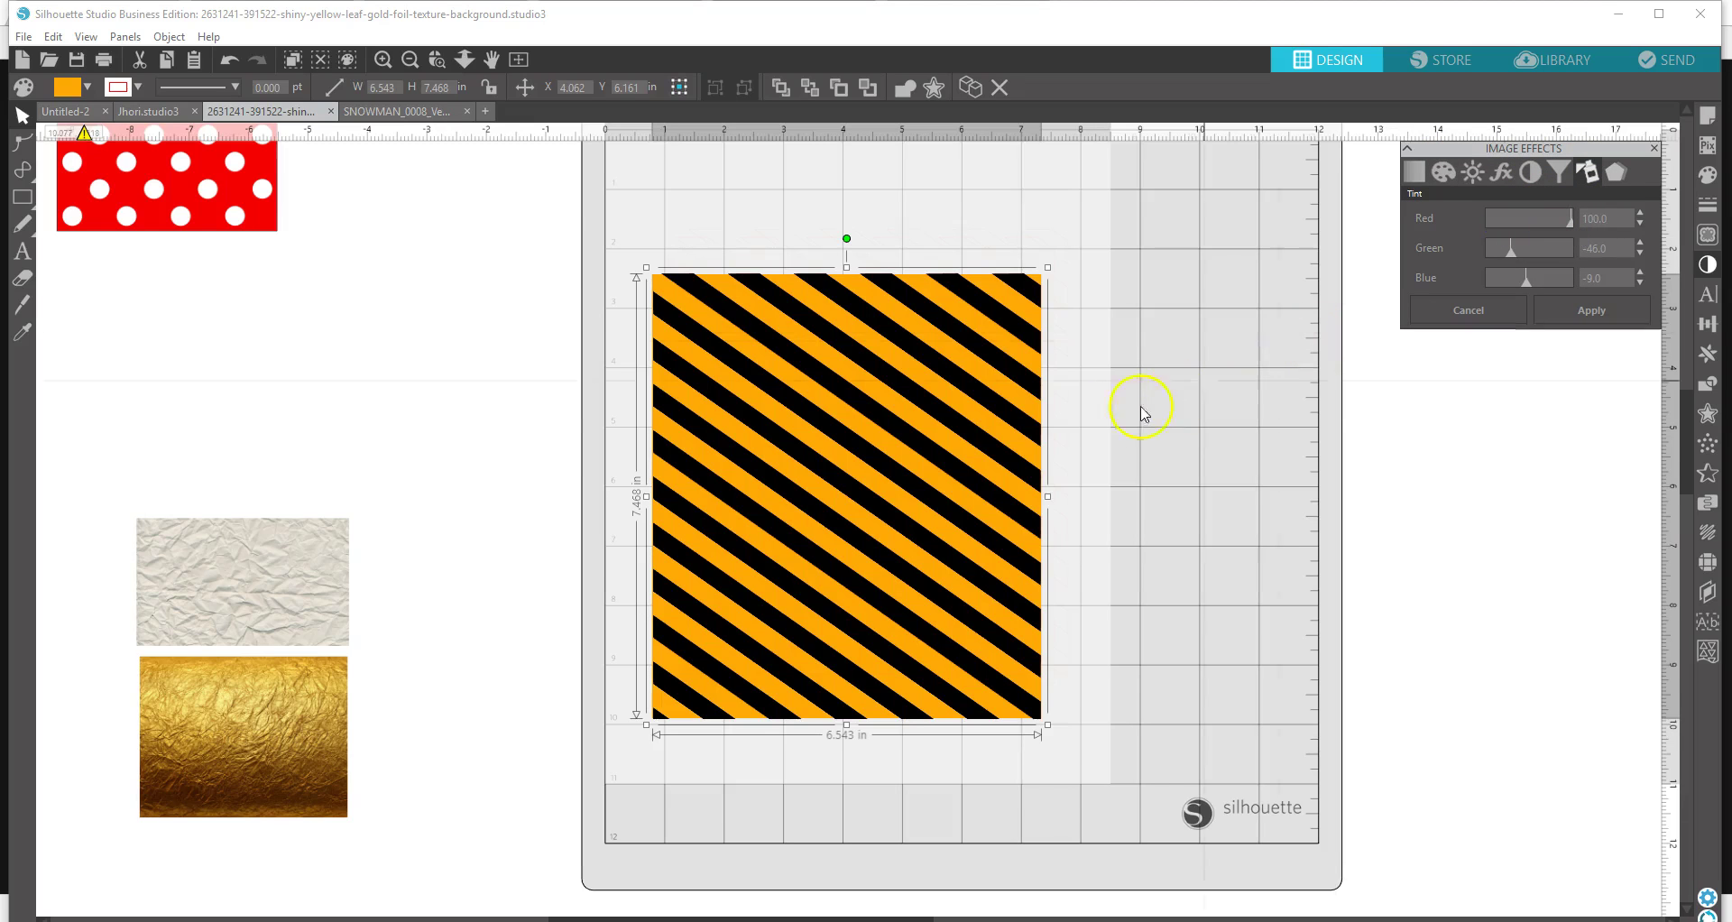
left_click(1108, 429)
left_click(1075, 774)
left_click(947, 717)
left_click_drag(948, 717, 959, 795)
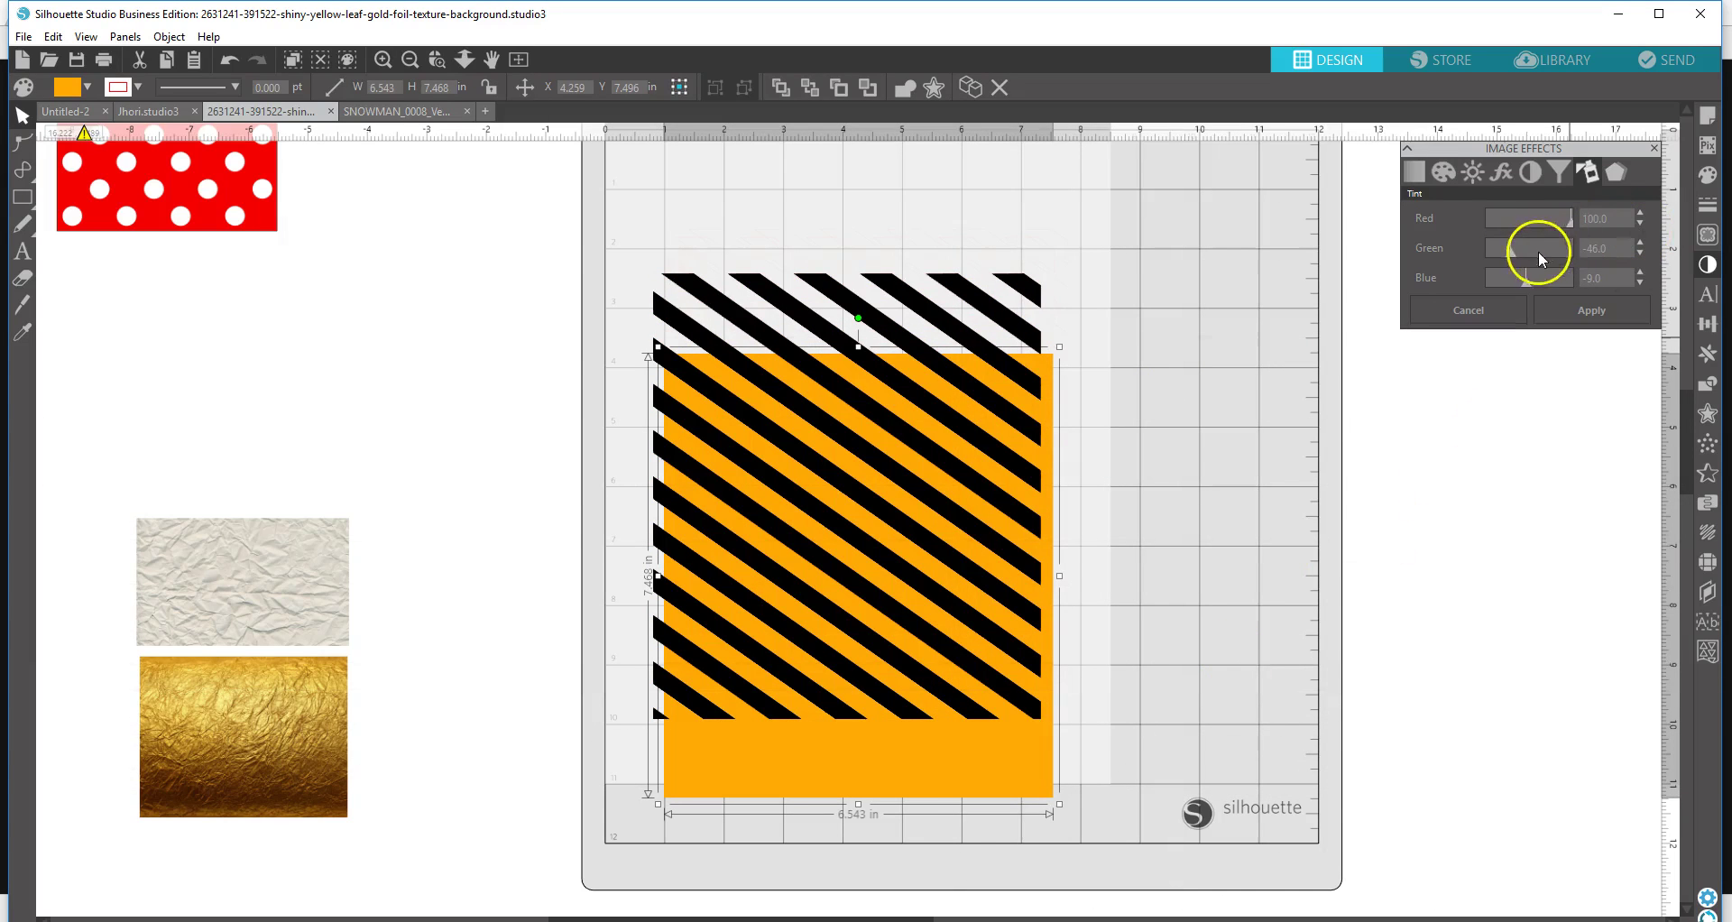
left_click_drag(1567, 225, 1477, 281)
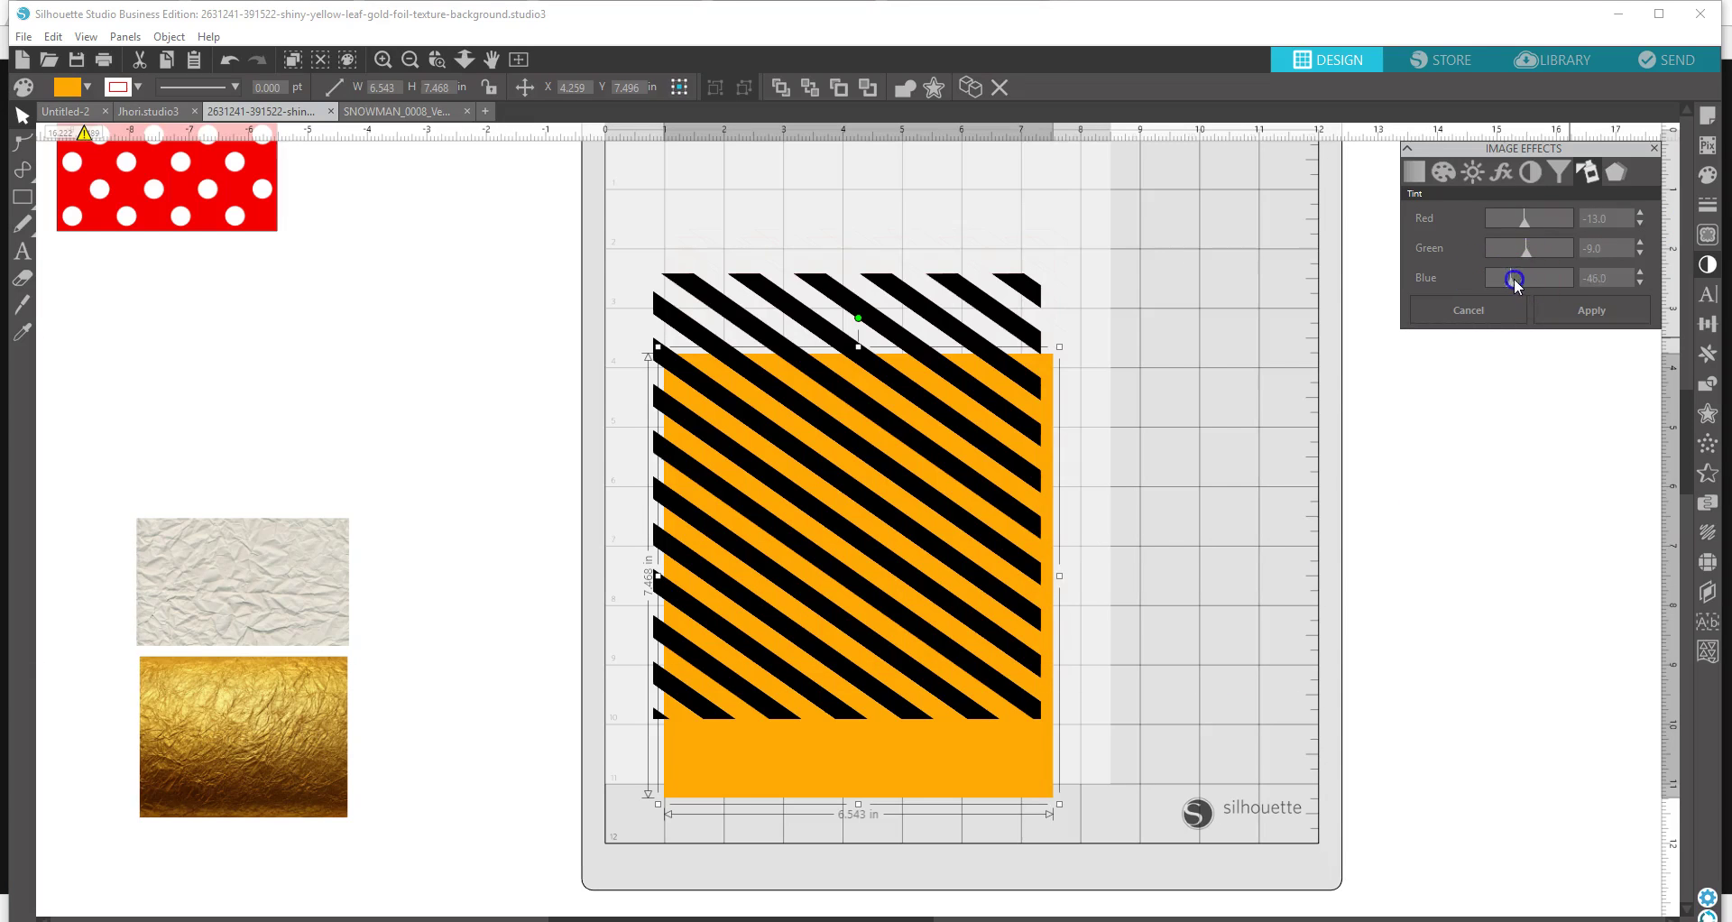
- Realign the orange rectangle behind the black stripes and resize it to about 6.5 × 7.5 in
left_click_drag(904, 769, 847, 724)
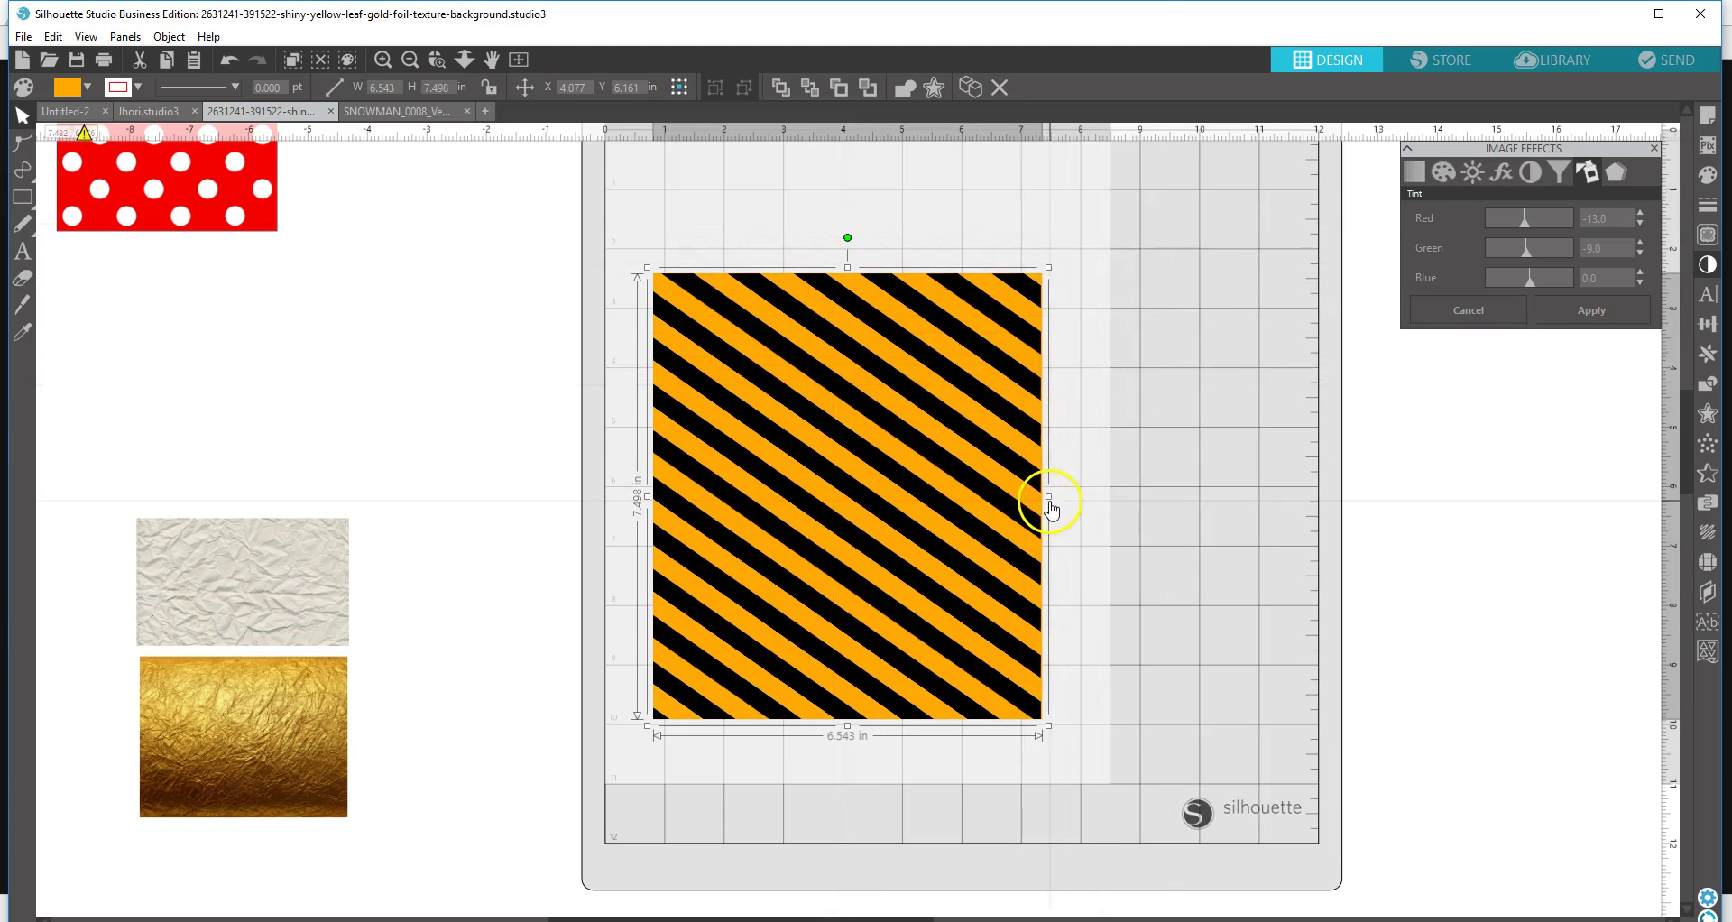
left_click_drag(1049, 498, 1045, 497)
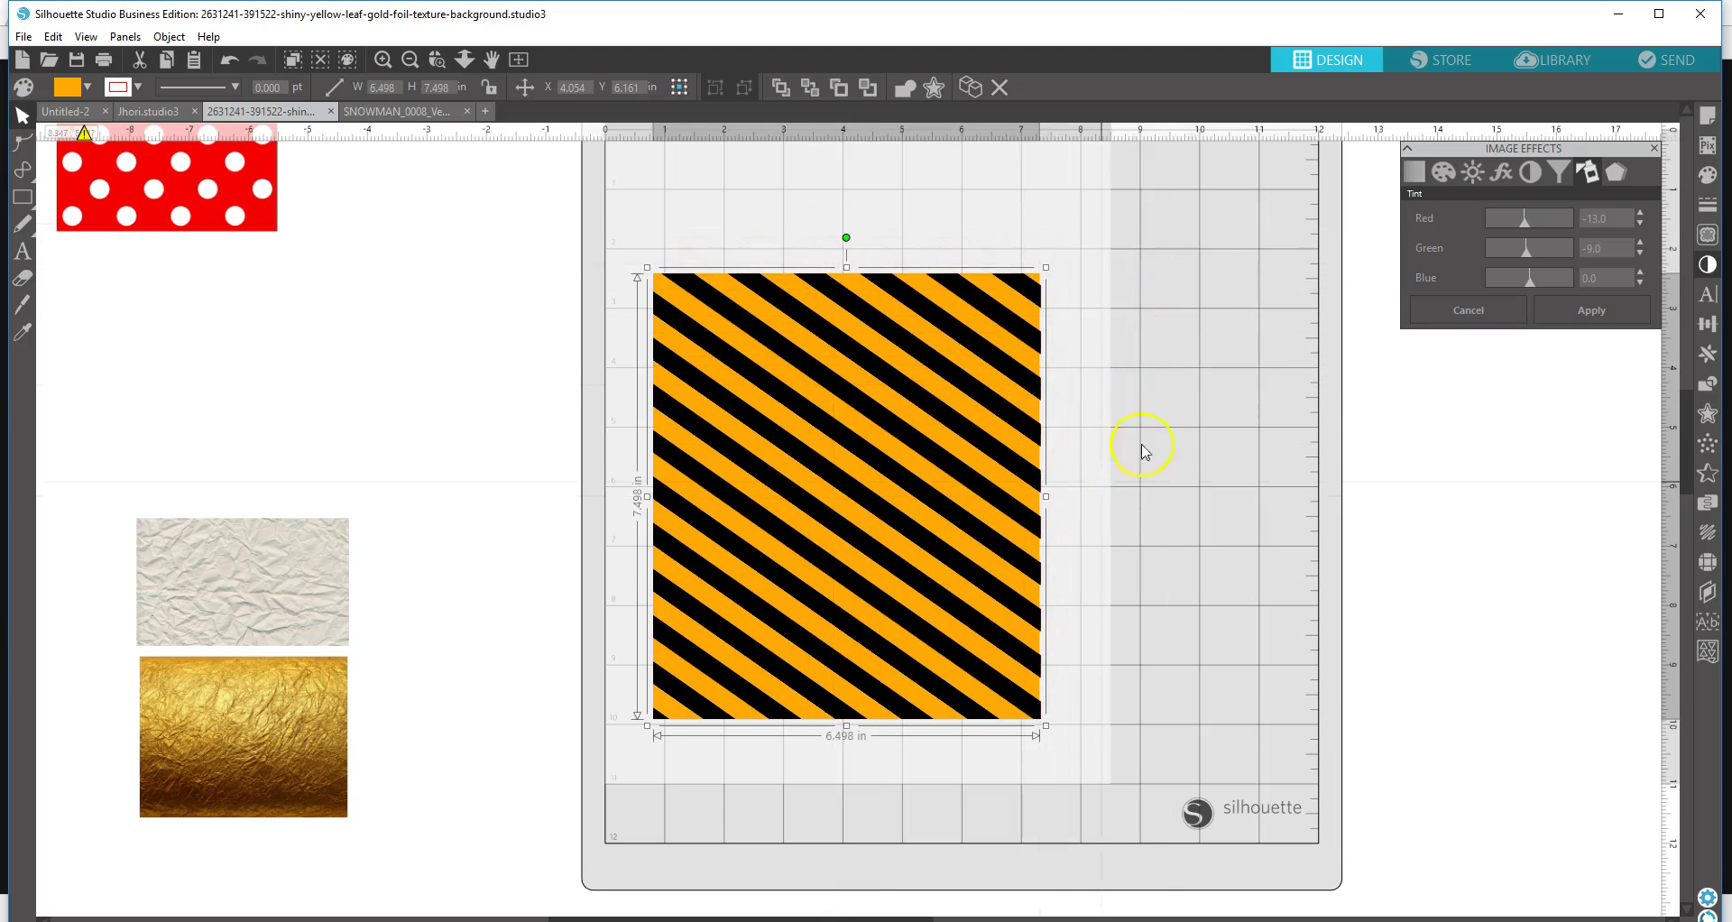
- Clear the orange striped pattern from the page and enlarge the crumpled paper image there to about 9.52 × 5.71 in
left_click_drag(584, 254, 1020, 717)
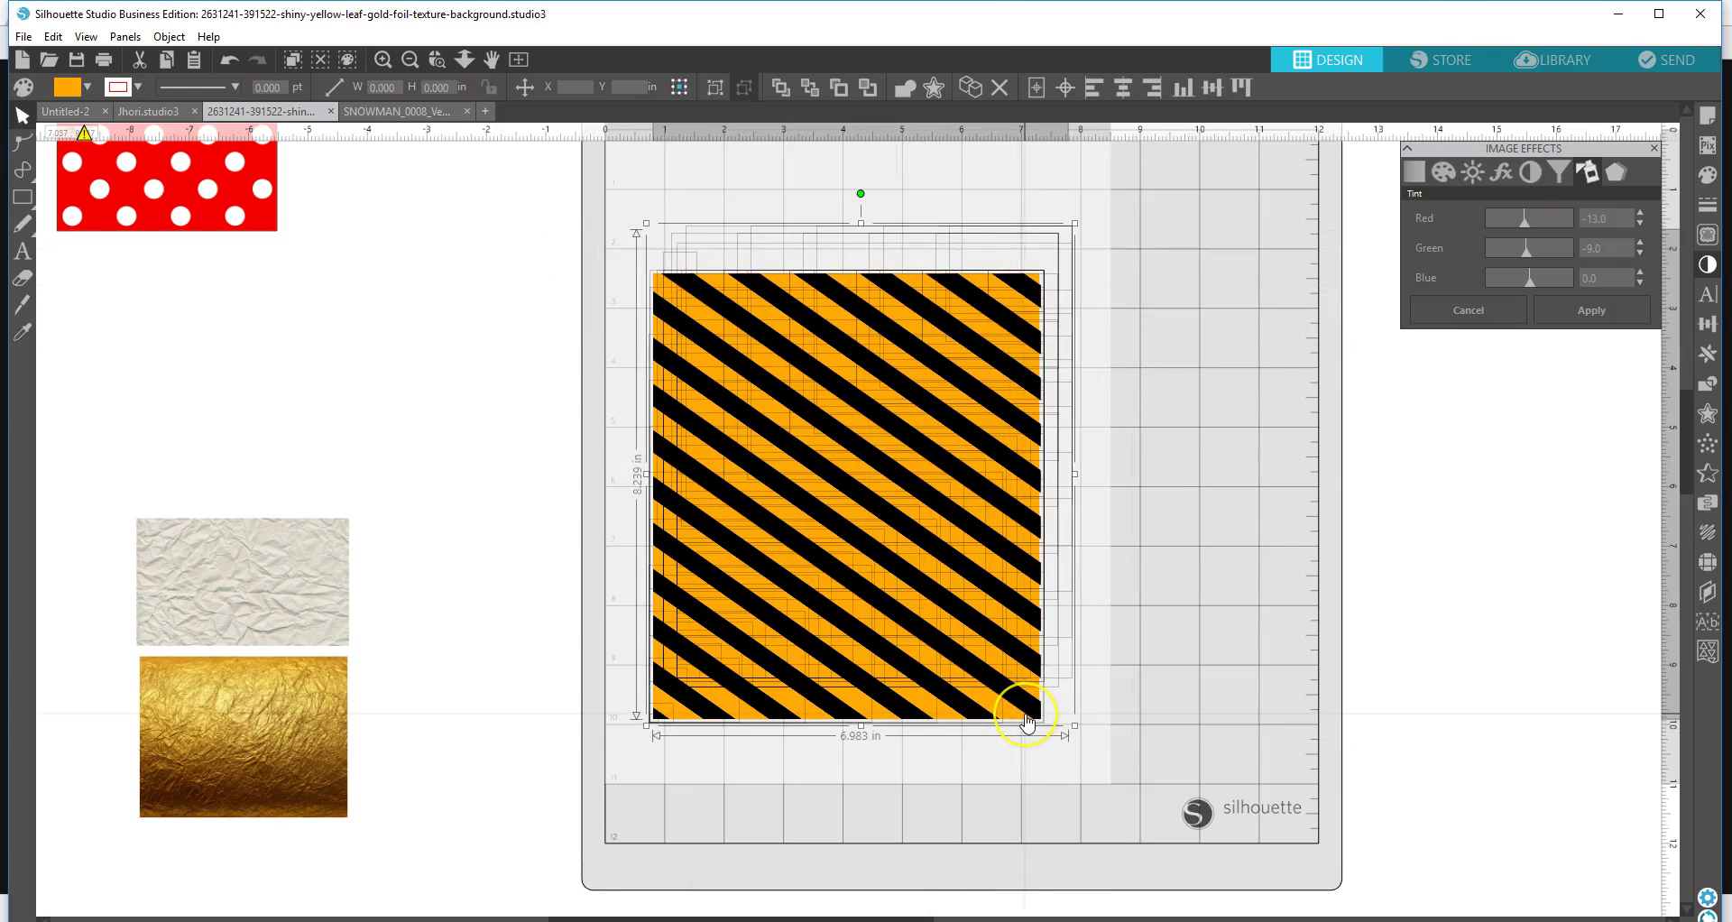
key("Delete")
left_click_drag(344, 548, 878, 447)
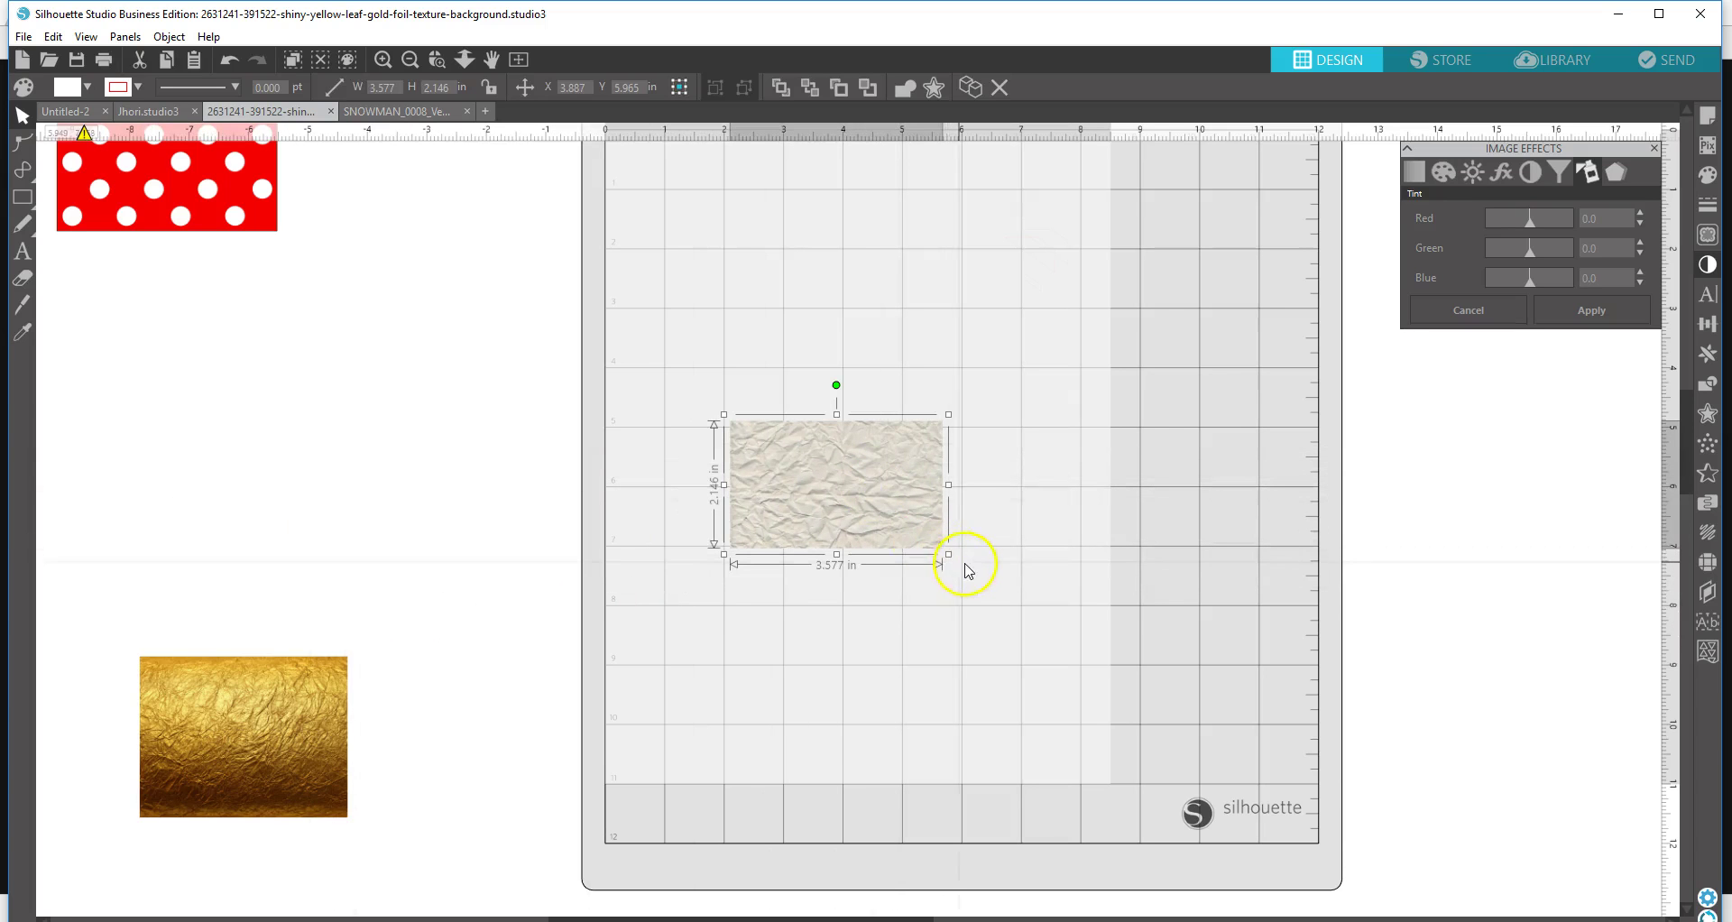
left_click_drag(939, 557, 1253, 831)
left_click_drag(1163, 700, 1013, 498)
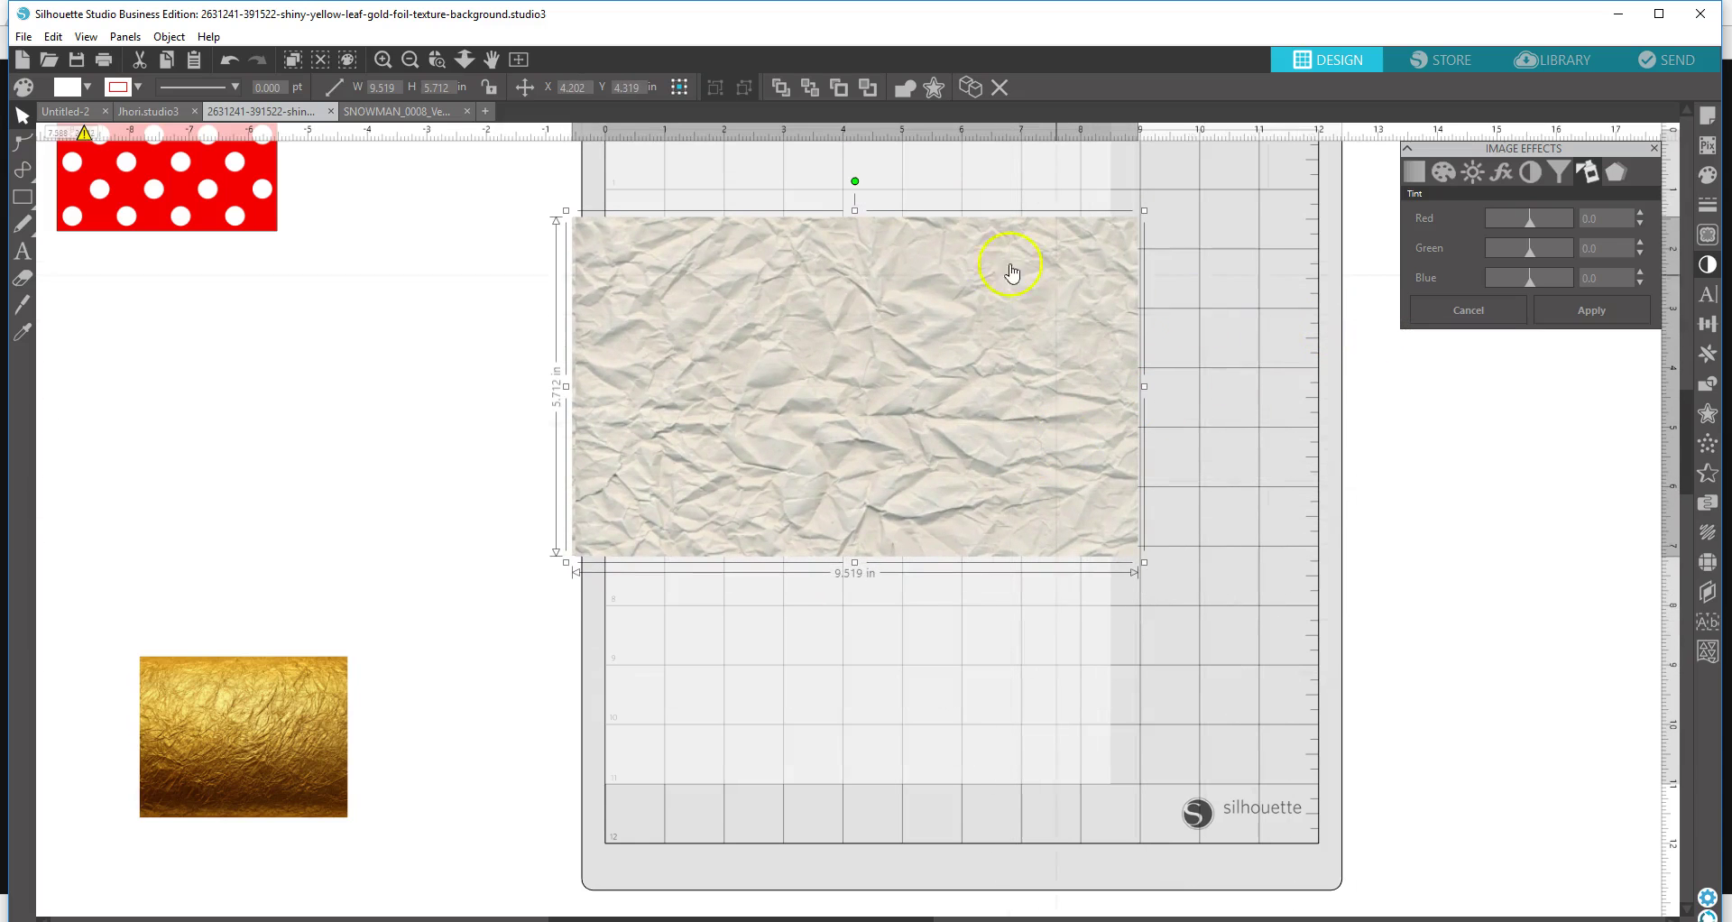
left_click_drag(895, 326, 916, 348)
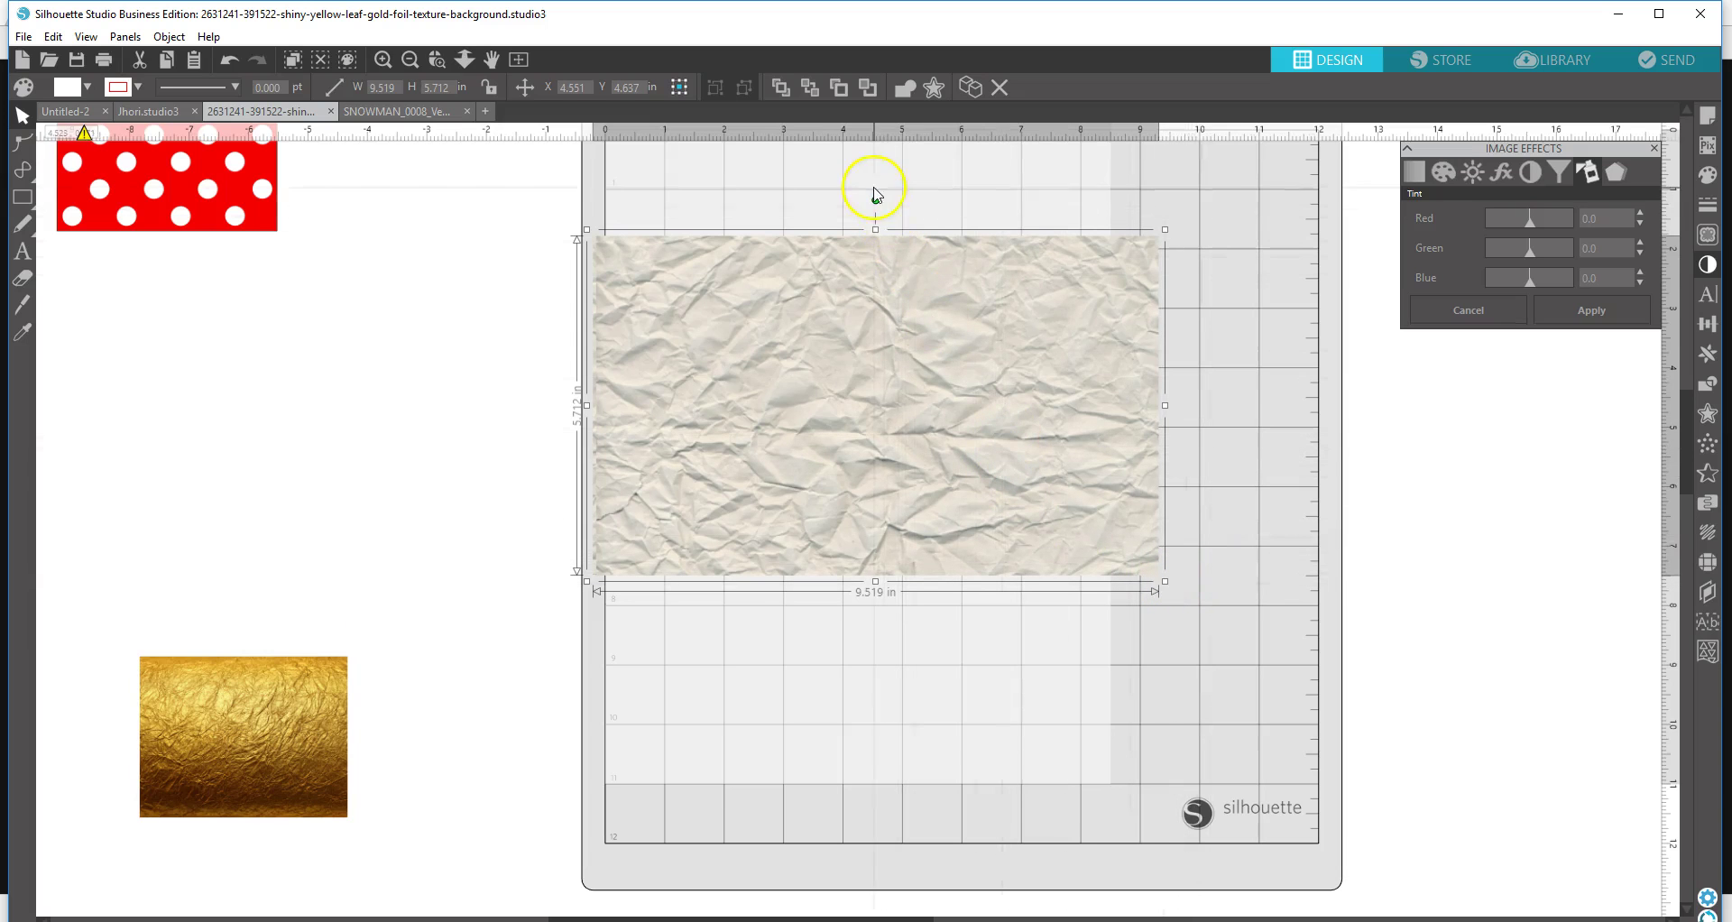
- Rotate the crumpled paper image to portrait on the page and enlarge it to about 6.62 × 11.04 in
left_click_drag(876, 201, 669, 405)
left_click_drag(770, 441, 742, 533)
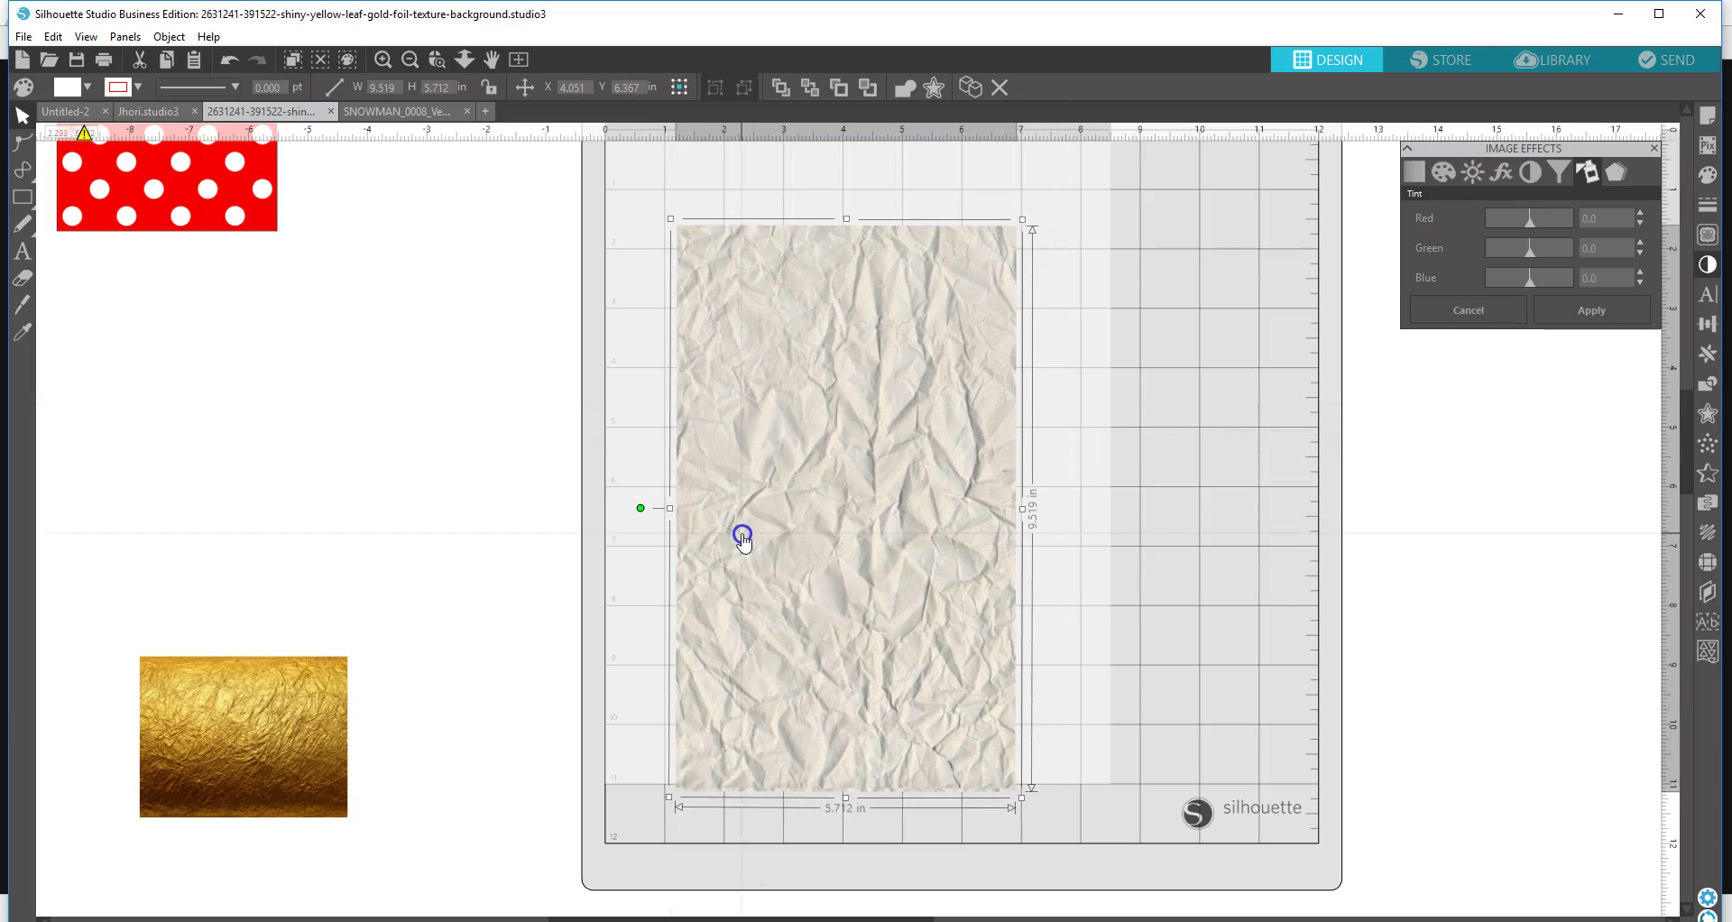
left_click_drag(694, 241, 798, 278)
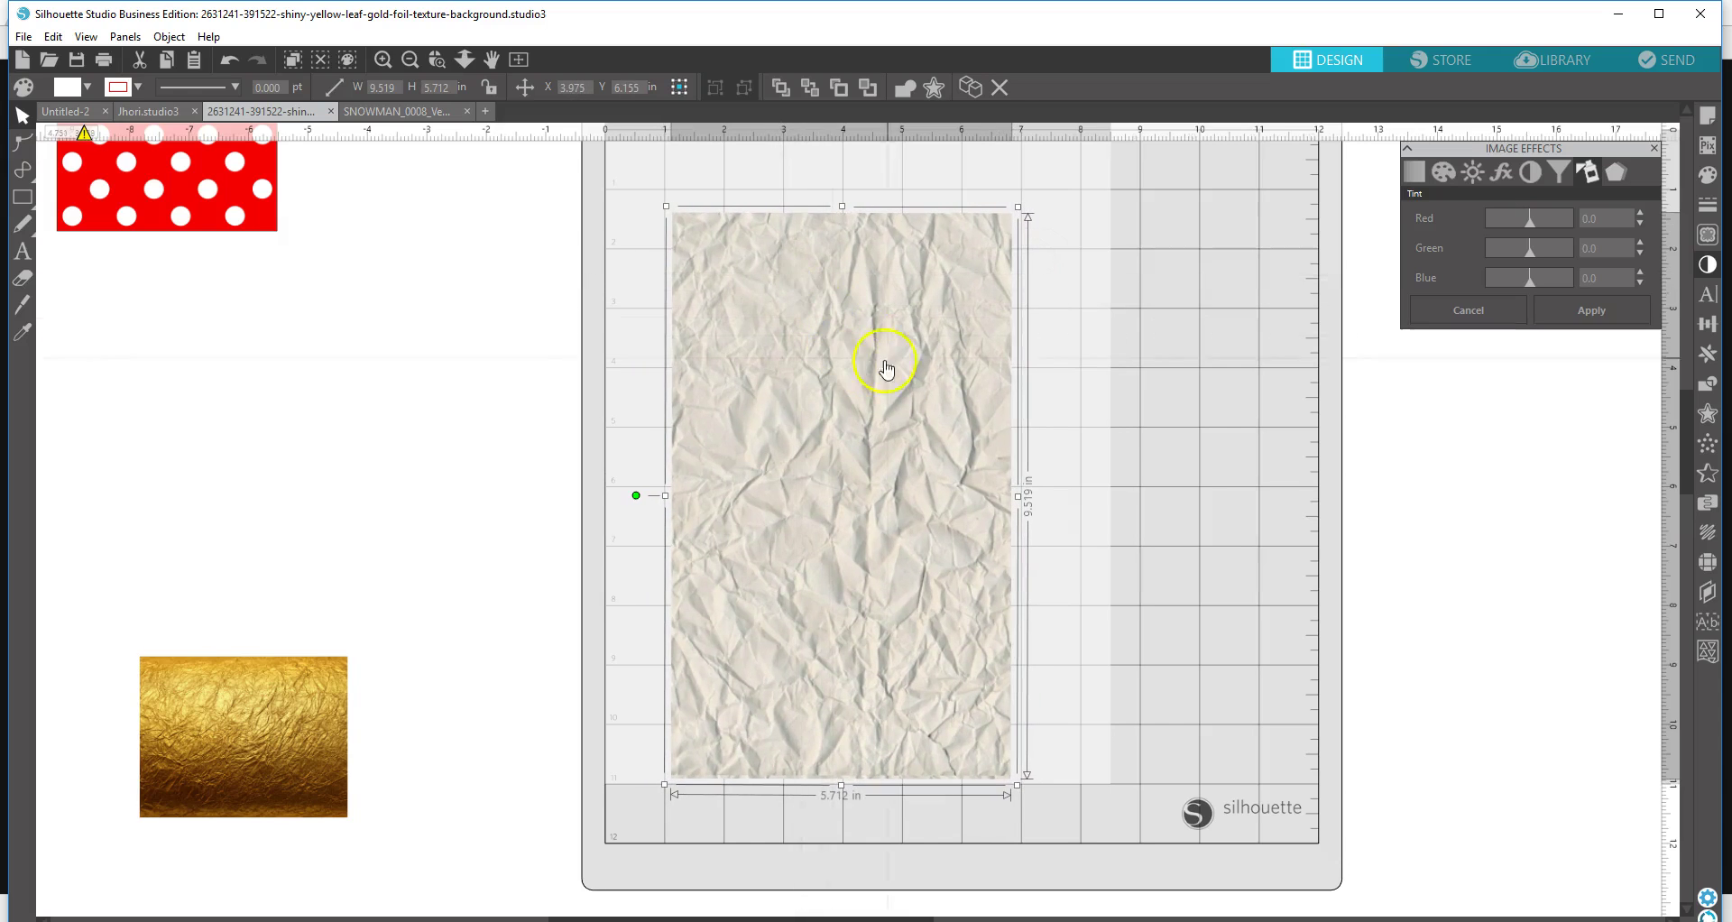
left_click_drag(1019, 207, 1086, 128)
left_click_drag(975, 267, 996, 263)
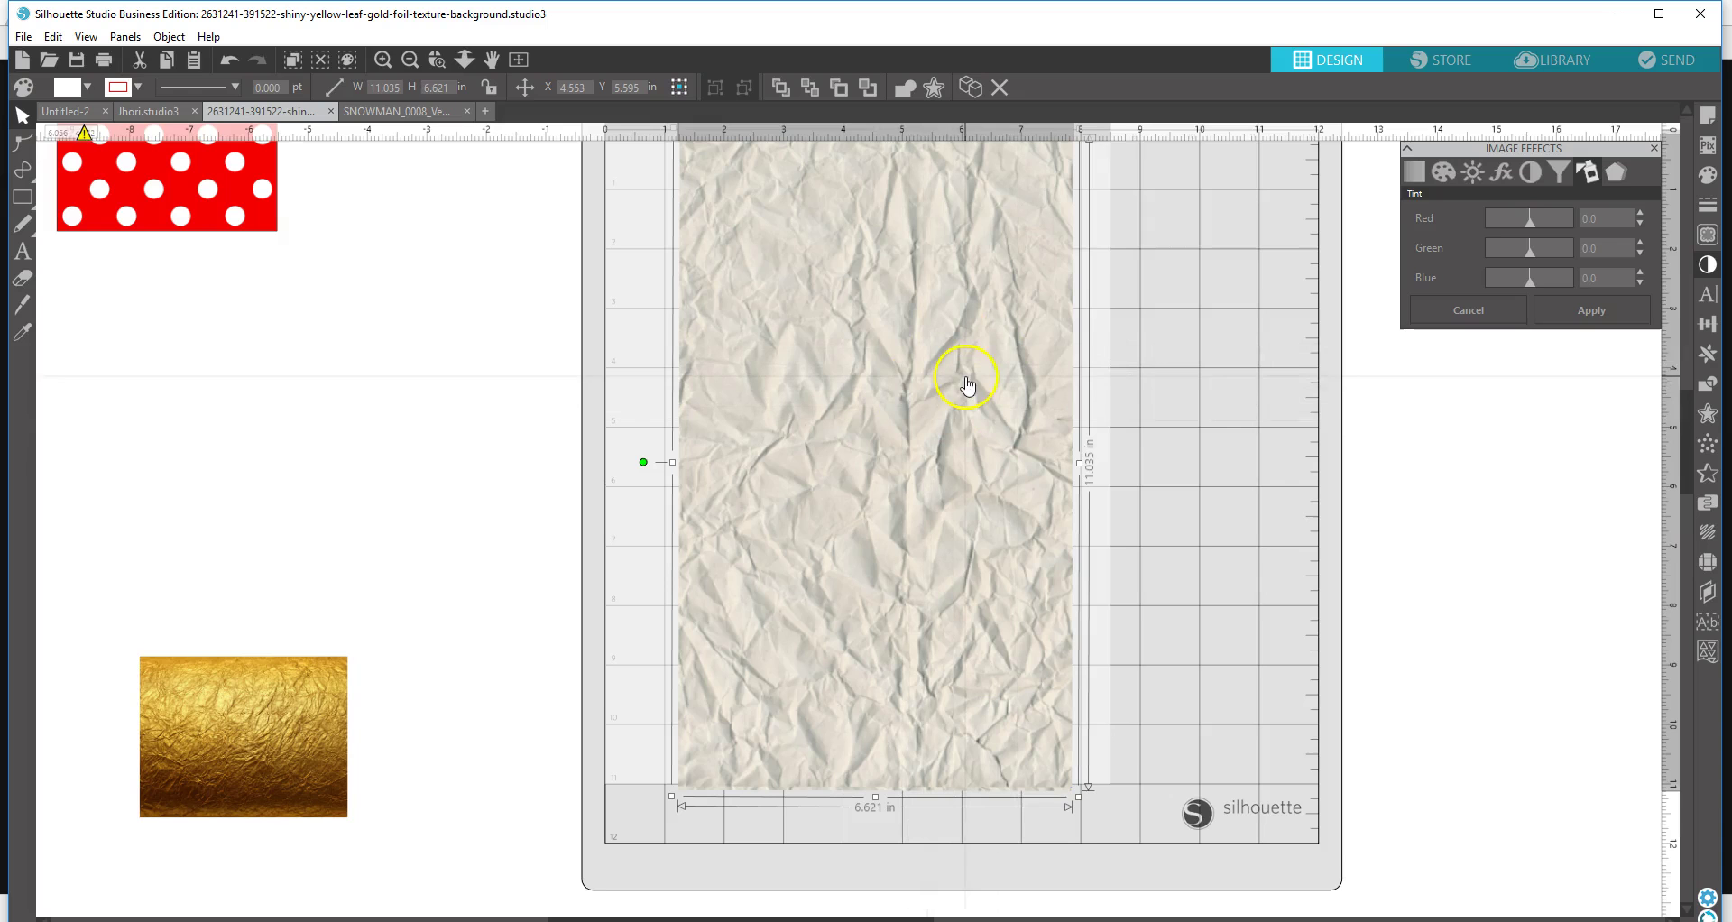
- Tint the crumpled paper green with red -68, green -22 and blue -94, and move it aside from the page centre
mouse_move(1530, 218)
left_mouse_down()
mouse_move(1470, 223)
mouse_move(1578, 227)
mouse_move(1530, 219)
mouse_move(1524, 256)
mouse_move(1485, 254)
mouse_move(1549, 254)
mouse_move(1503, 220)
left_mouse_up()
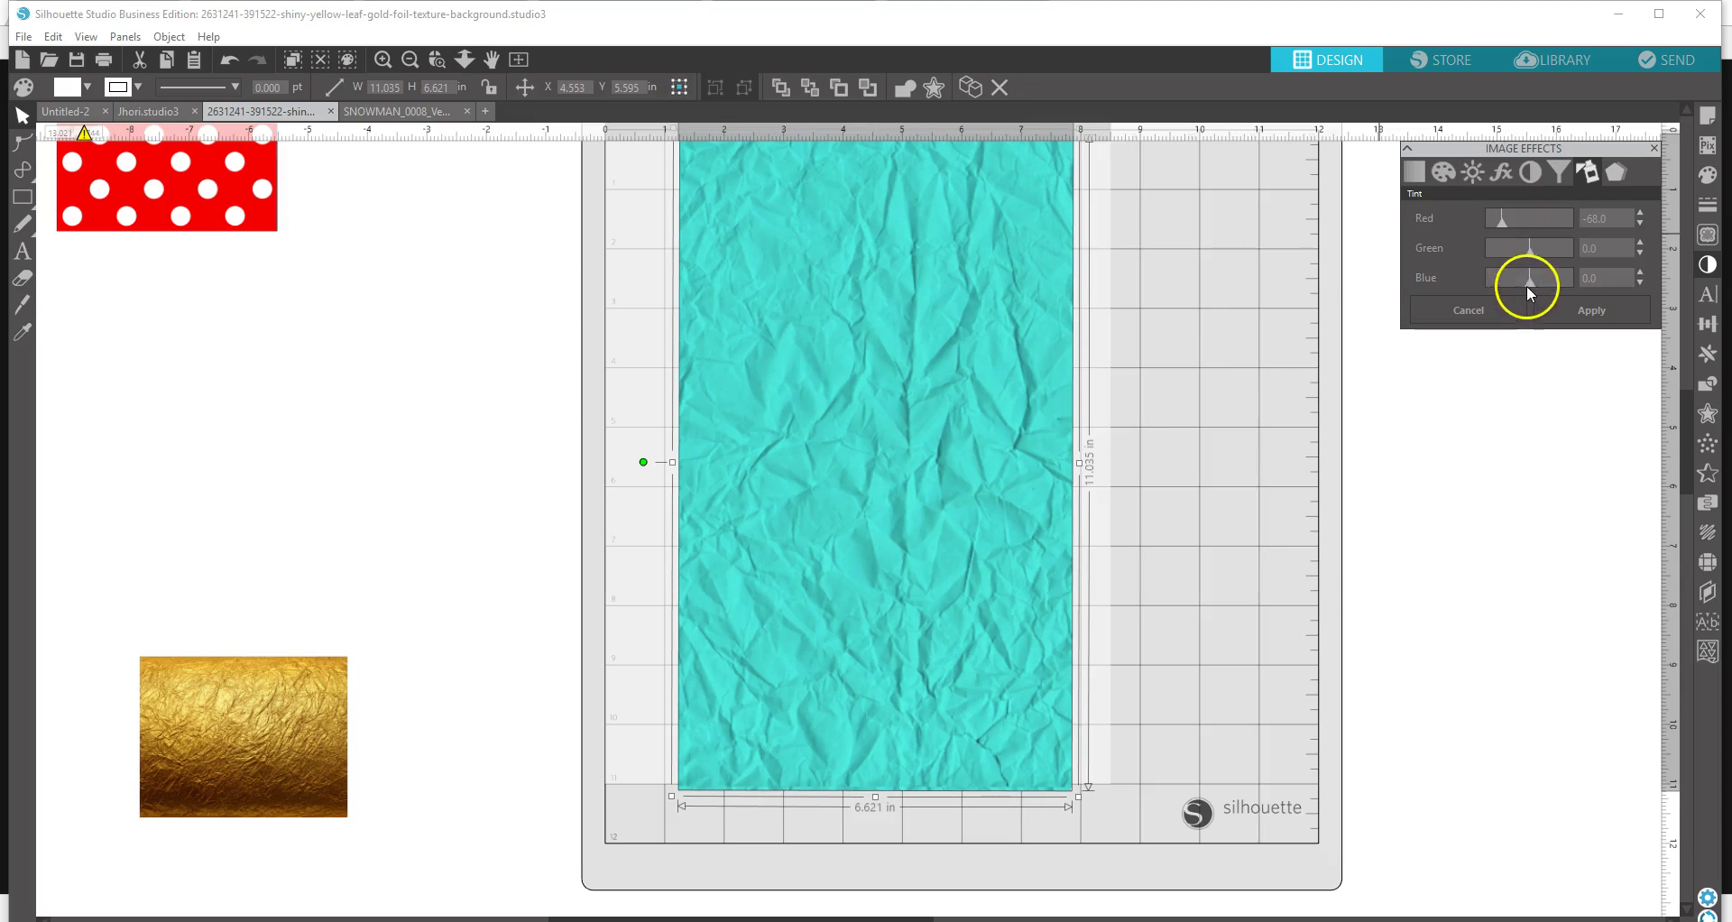
mouse_move(1512, 283)
left_mouse_down()
mouse_move(1490, 283)
mouse_move(1572, 287)
mouse_move(1511, 257)
mouse_move(1492, 261)
mouse_move(1559, 267)
mouse_move(1508, 280)
mouse_move(1557, 285)
mouse_move(1493, 287)
left_mouse_up()
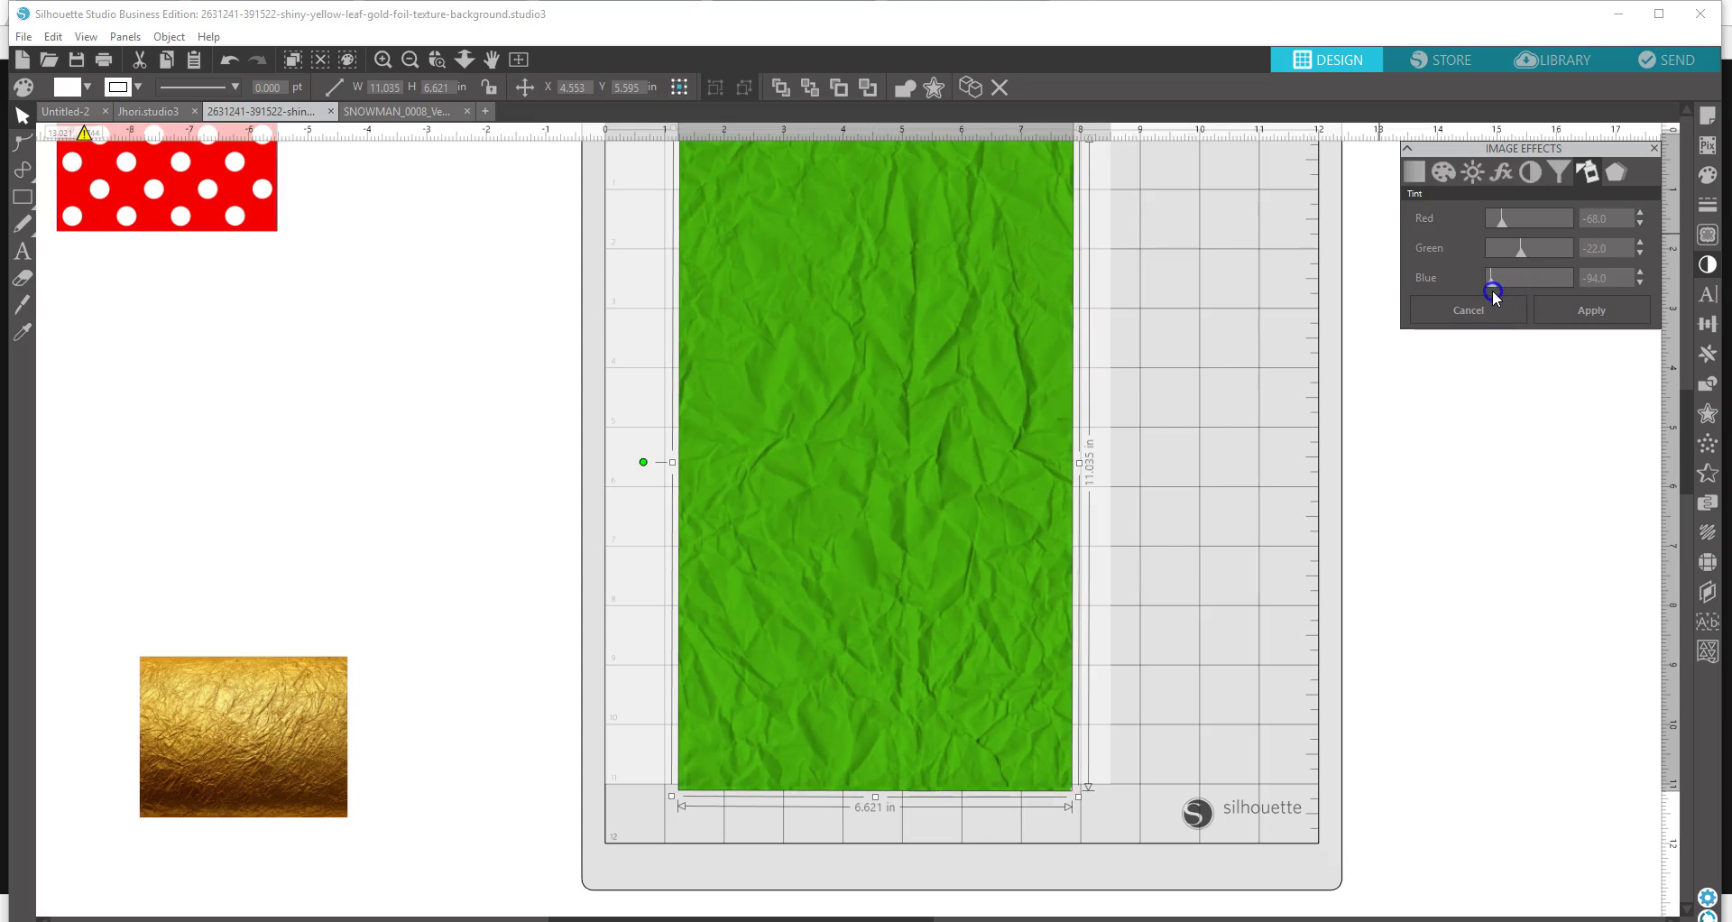
left_click_drag(903, 375, 544, 384)
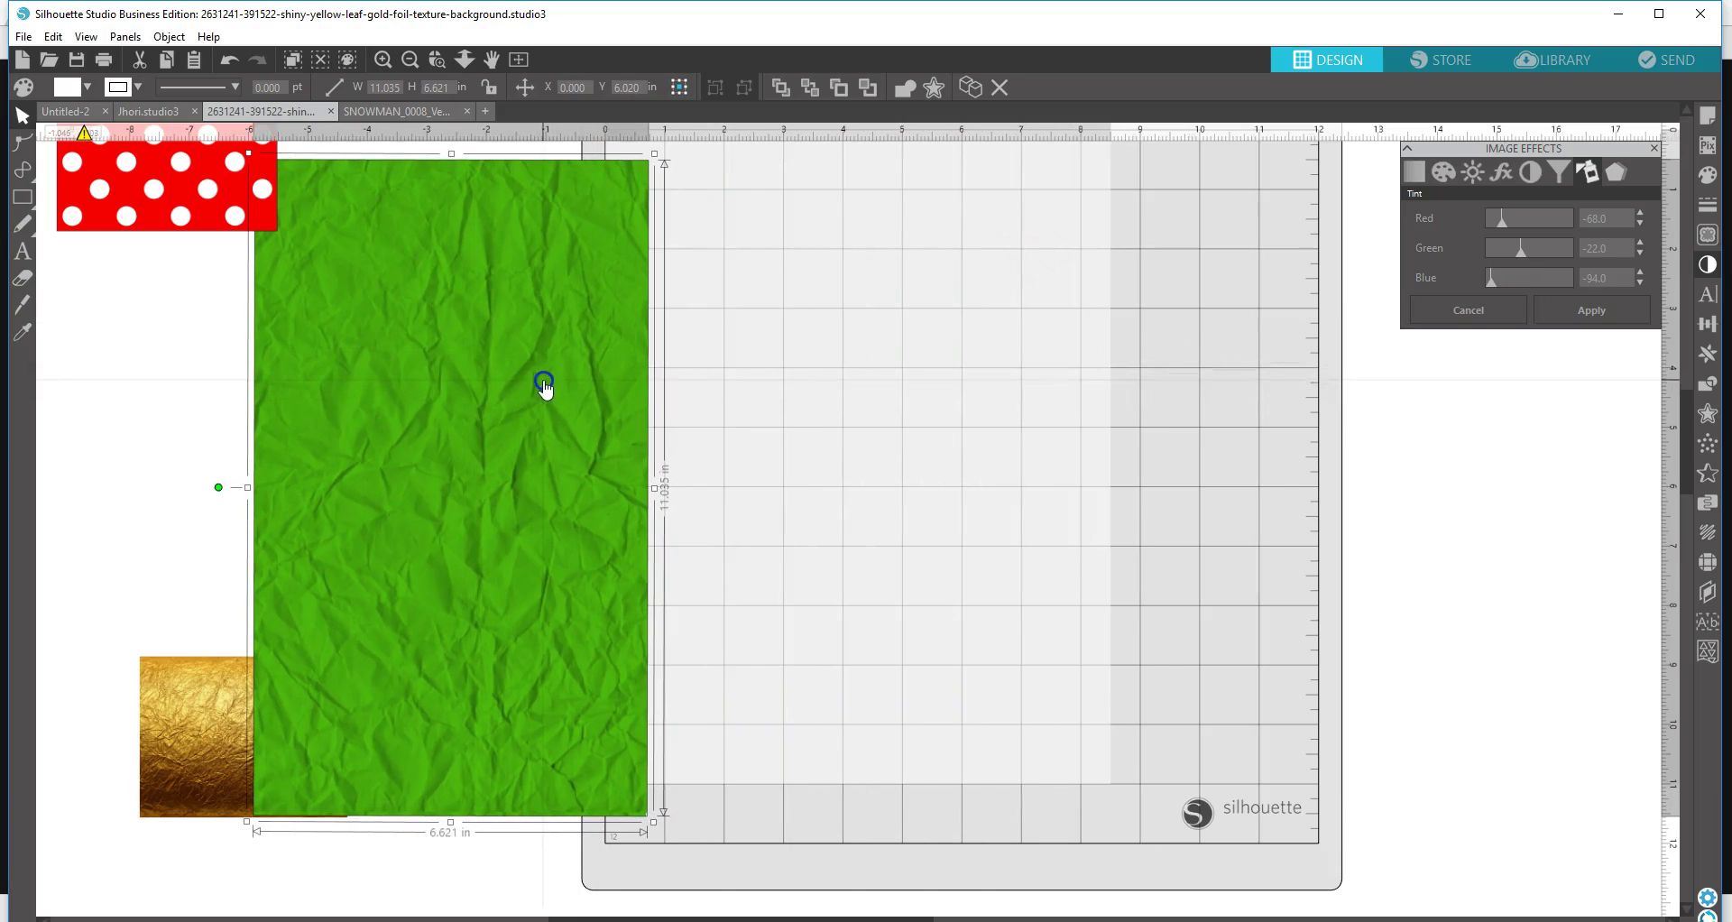
- Add the letter C as text on the empty page area and enlarge it to a font size of about 420.7
mouse_move(38, 218)
left_click(23, 251)
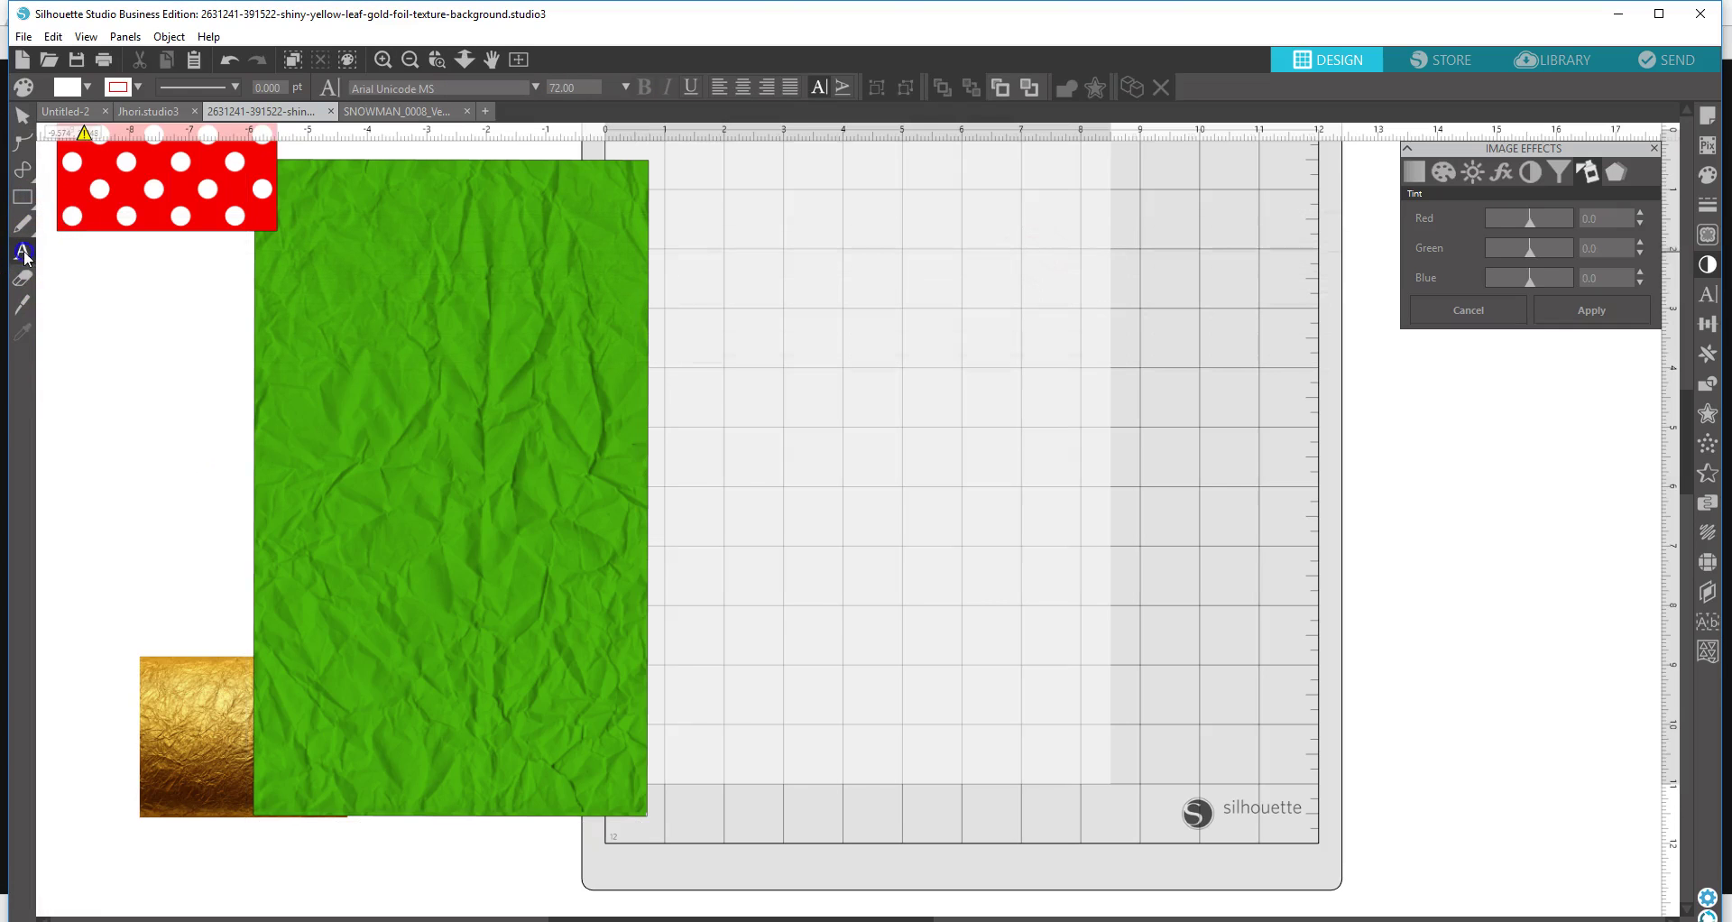
left_click(851, 460)
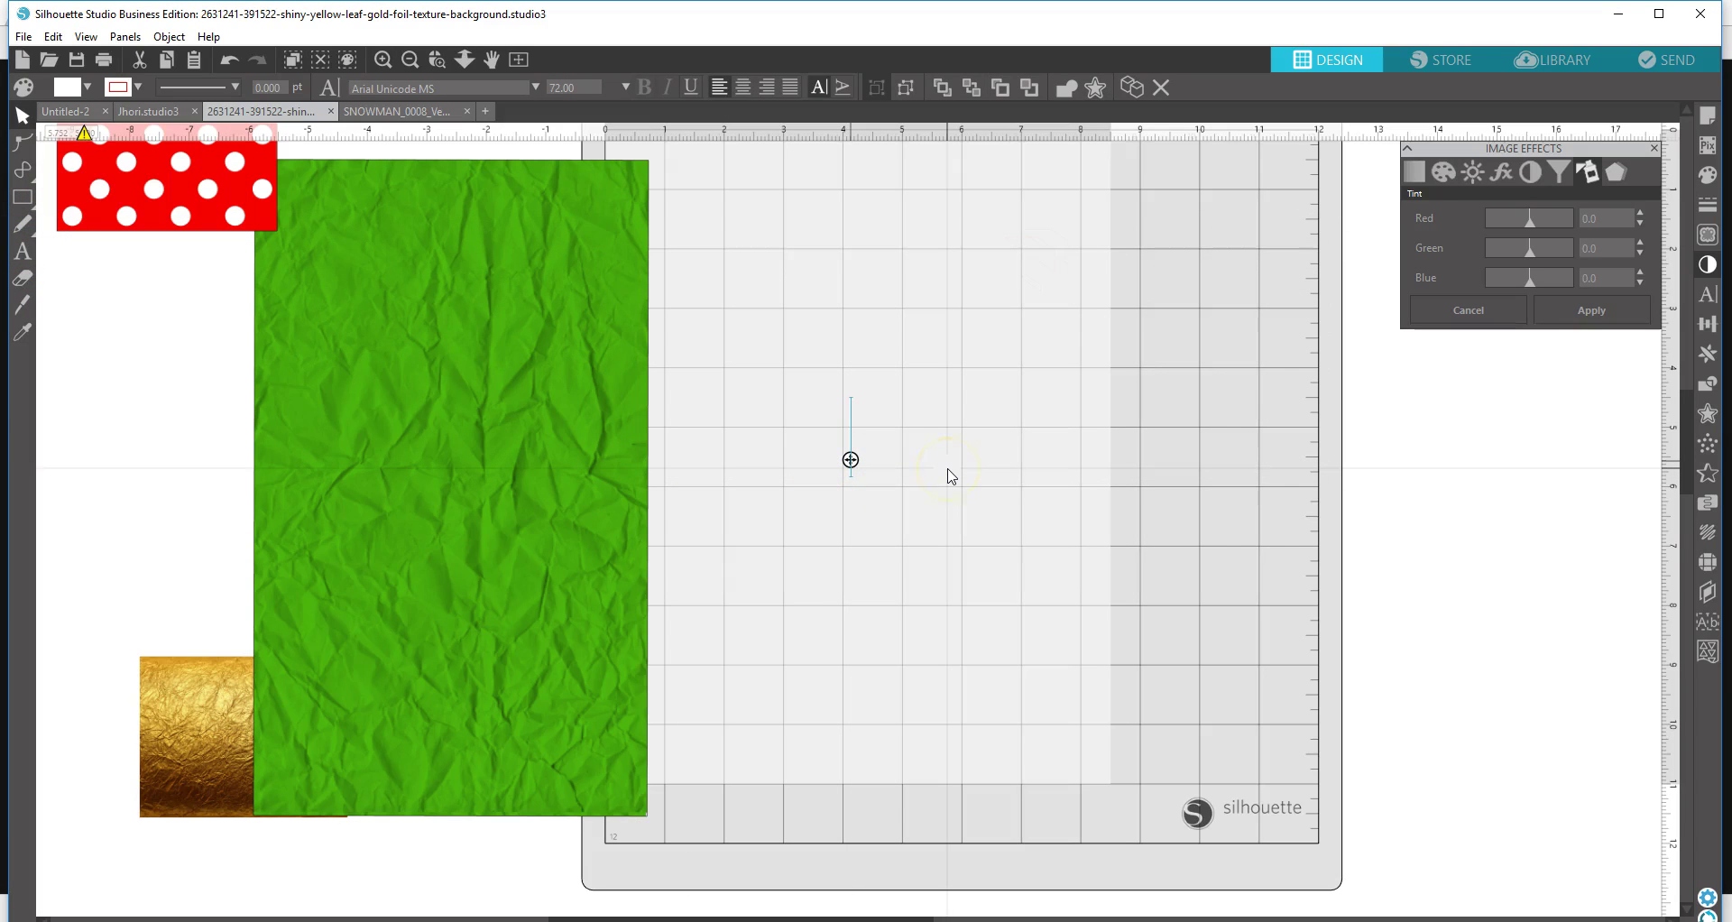
type("CX")
key("BackSpace")
left_click(880, 465)
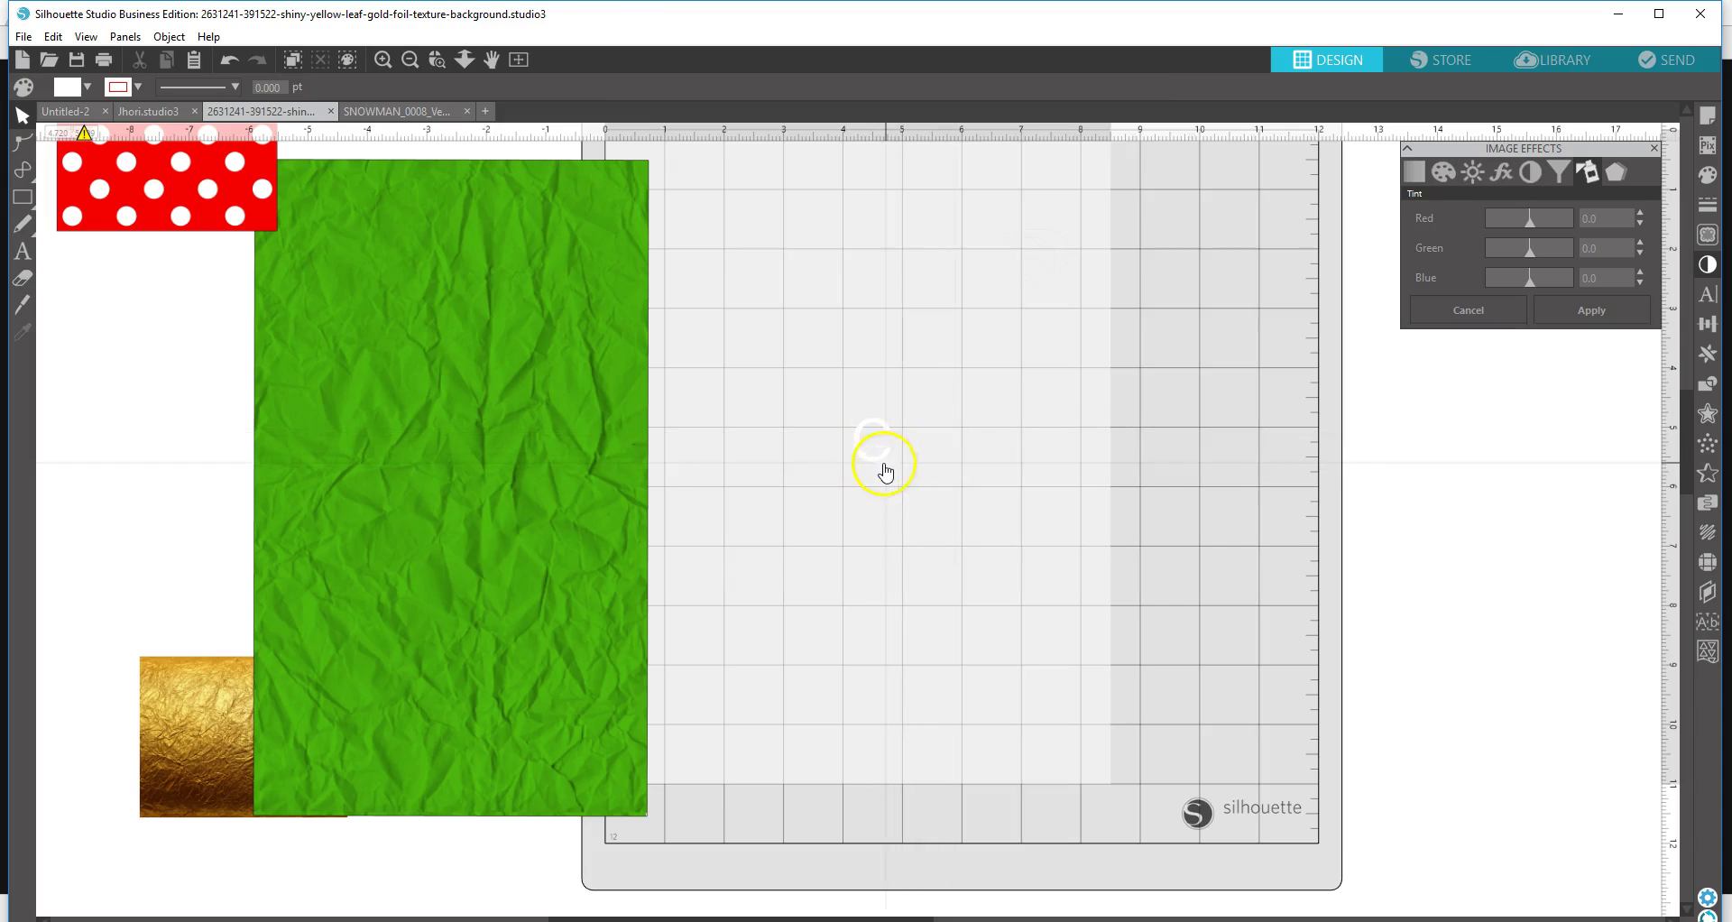
left_click_drag(902, 486, 1123, 722)
left_click_drag(1026, 546, 933, 365)
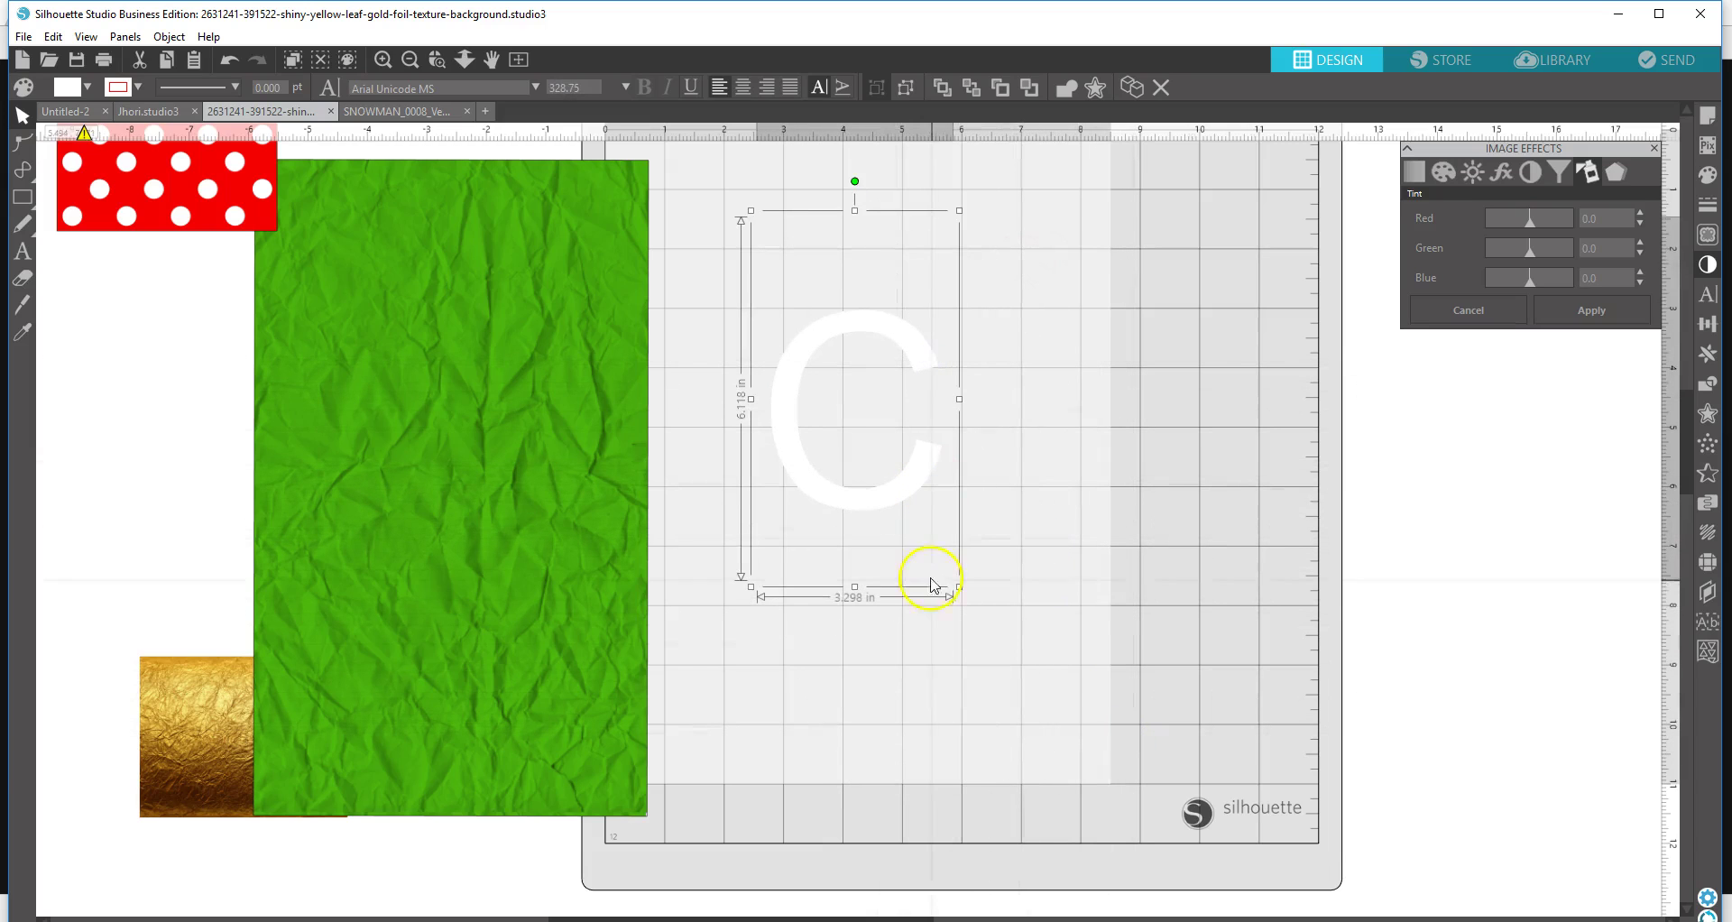
left_click_drag(1006, 649, 705, 497)
- Change the font of the letter C to Impact
double_click(986, 529)
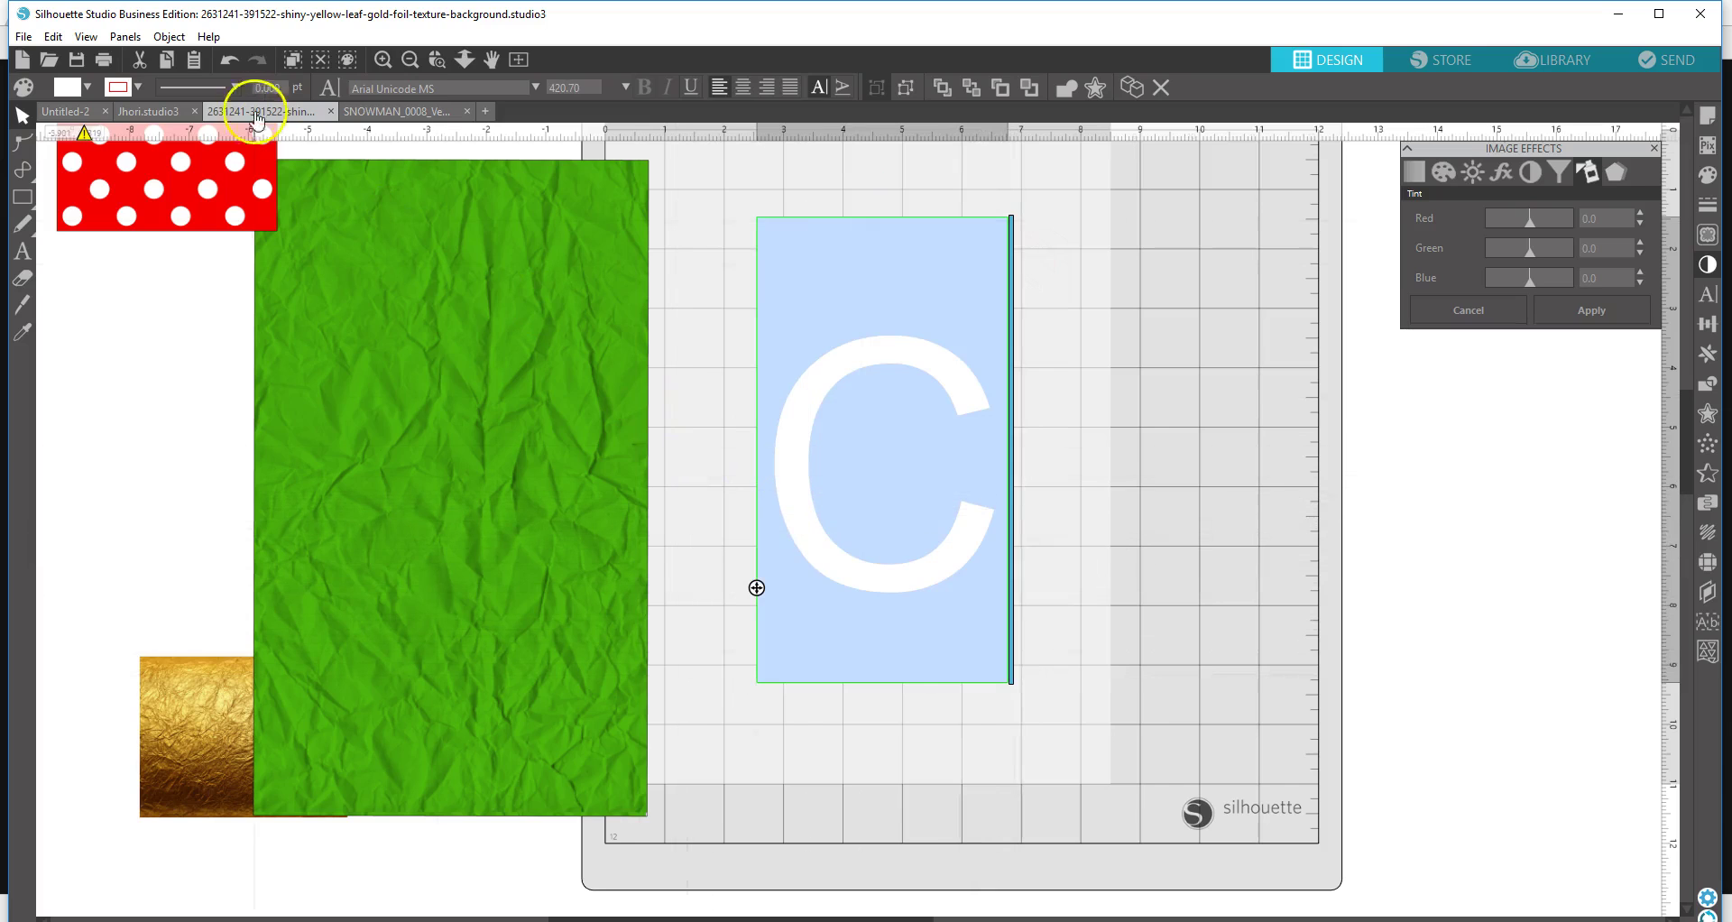
left_click(332, 87)
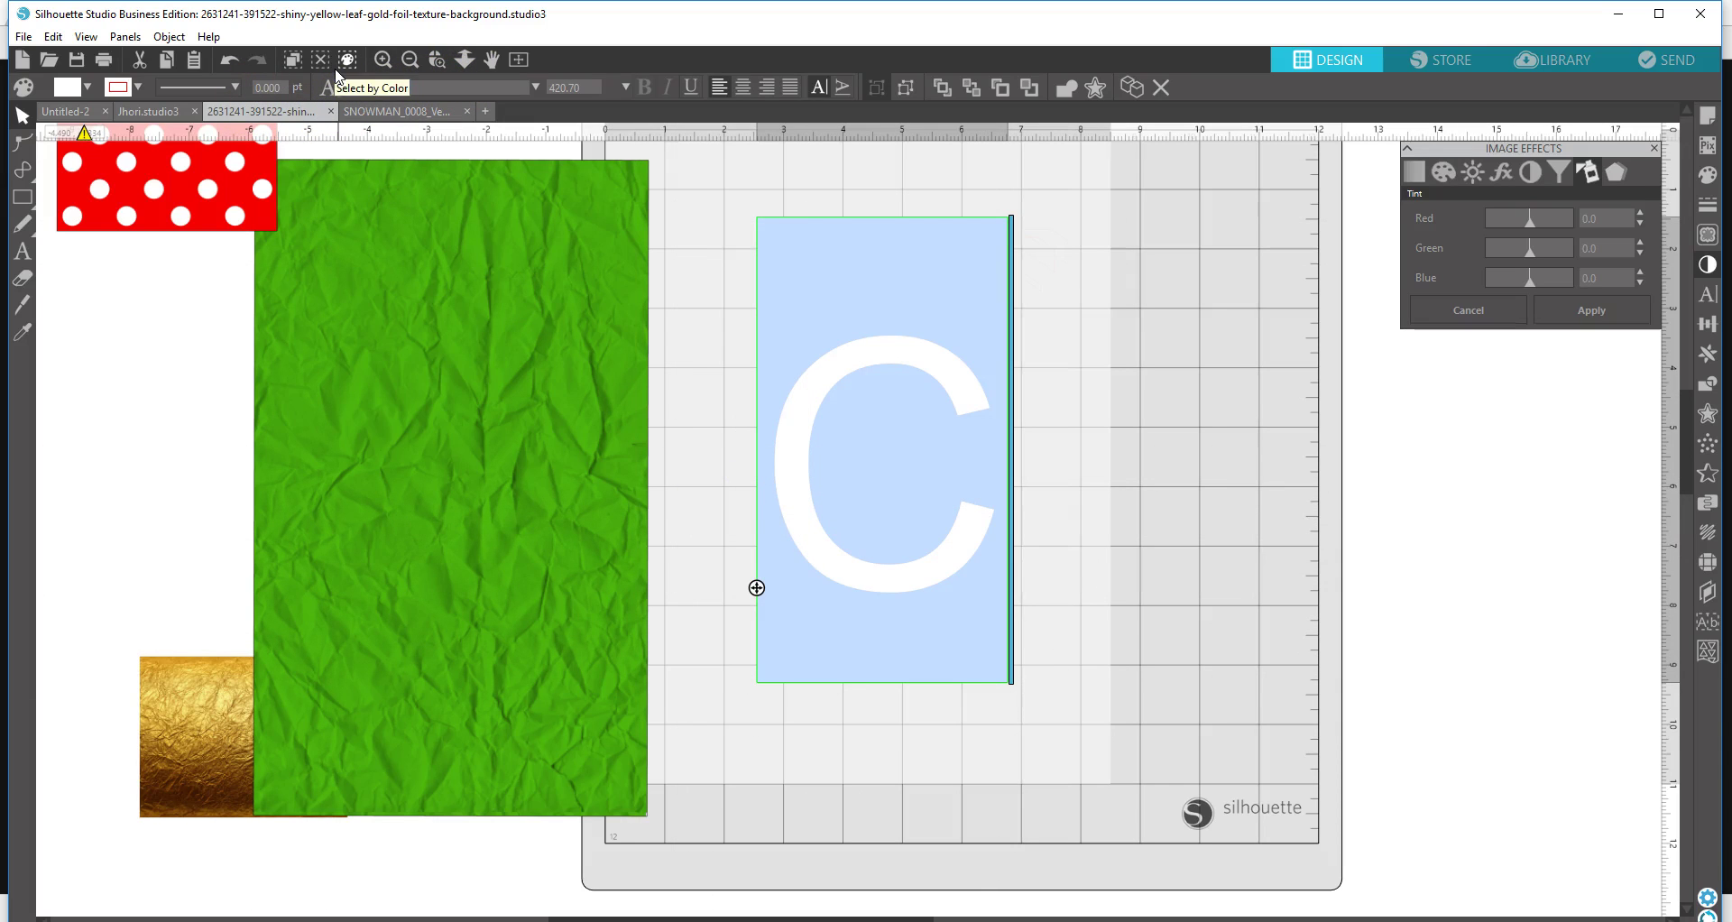
key("Return")
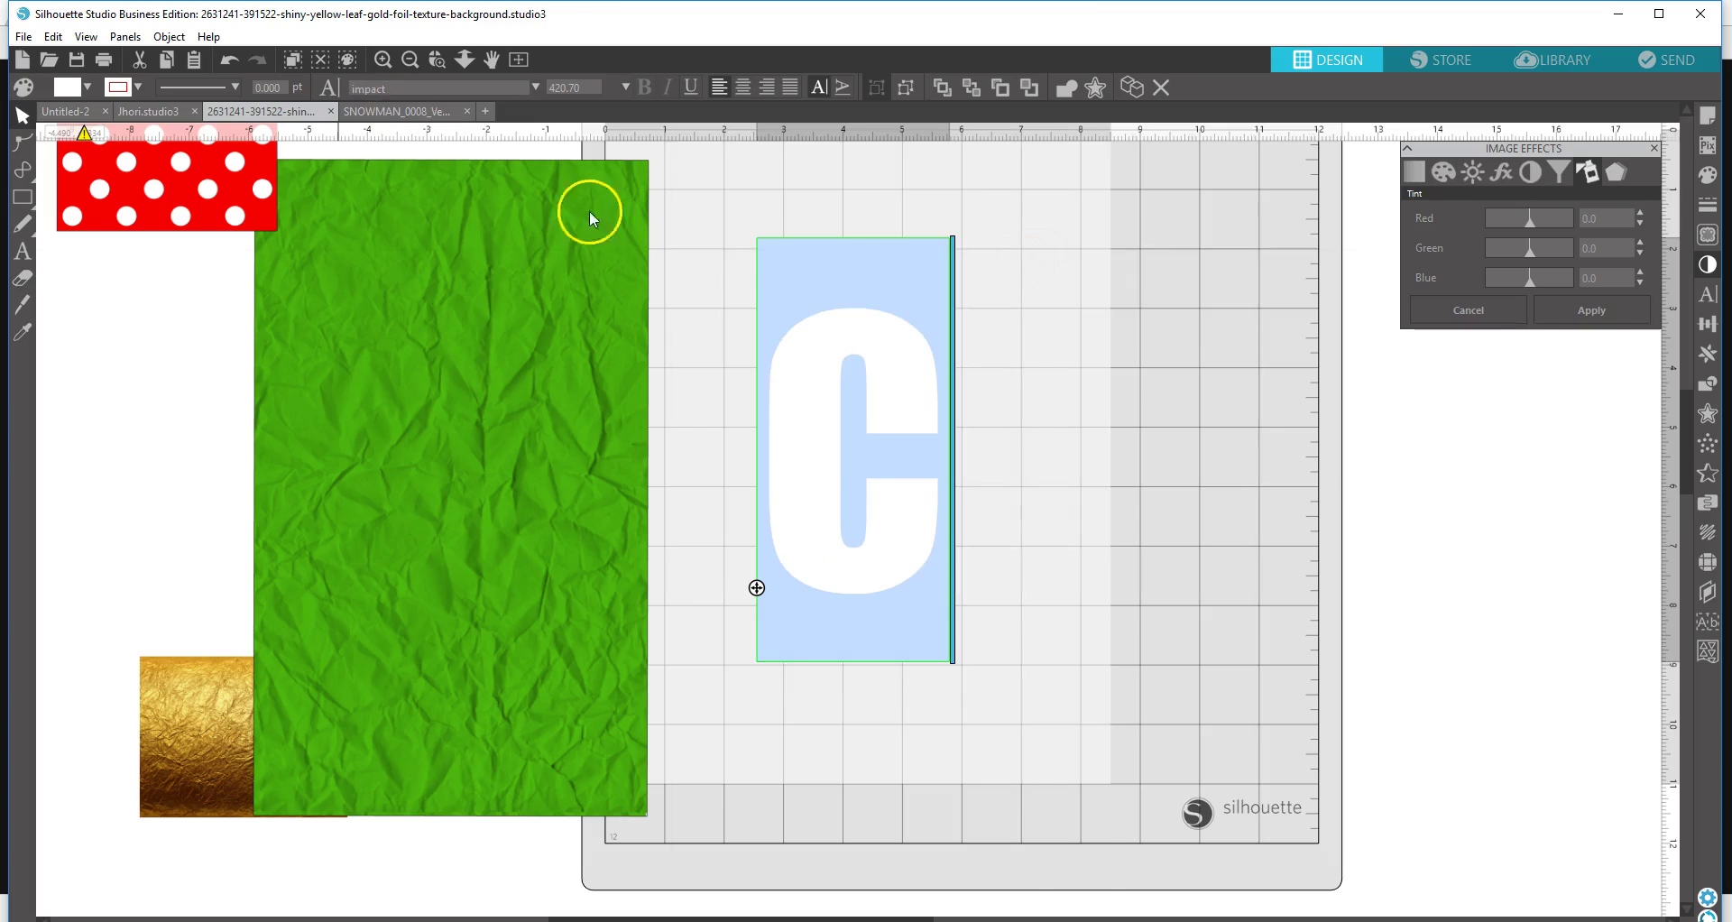
left_click(1124, 439)
- Place the green crumpled paper over the letter C and bring the paper to the front
left_click(547, 444)
left_click_drag(549, 448, 873, 482)
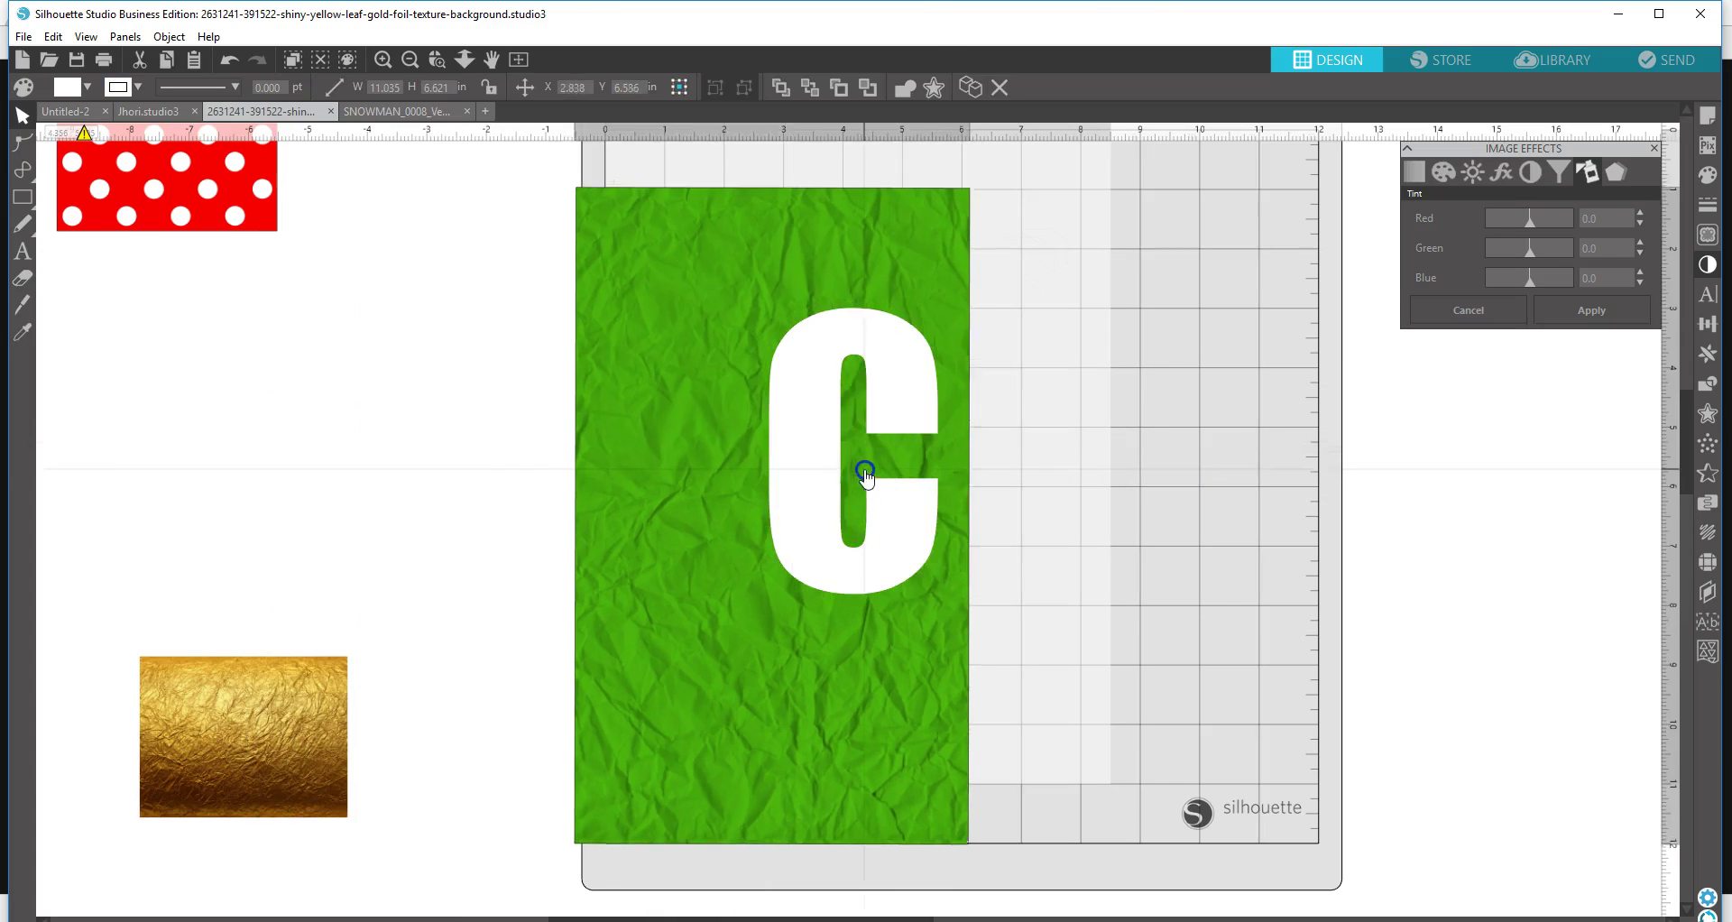
right_click(917, 641)
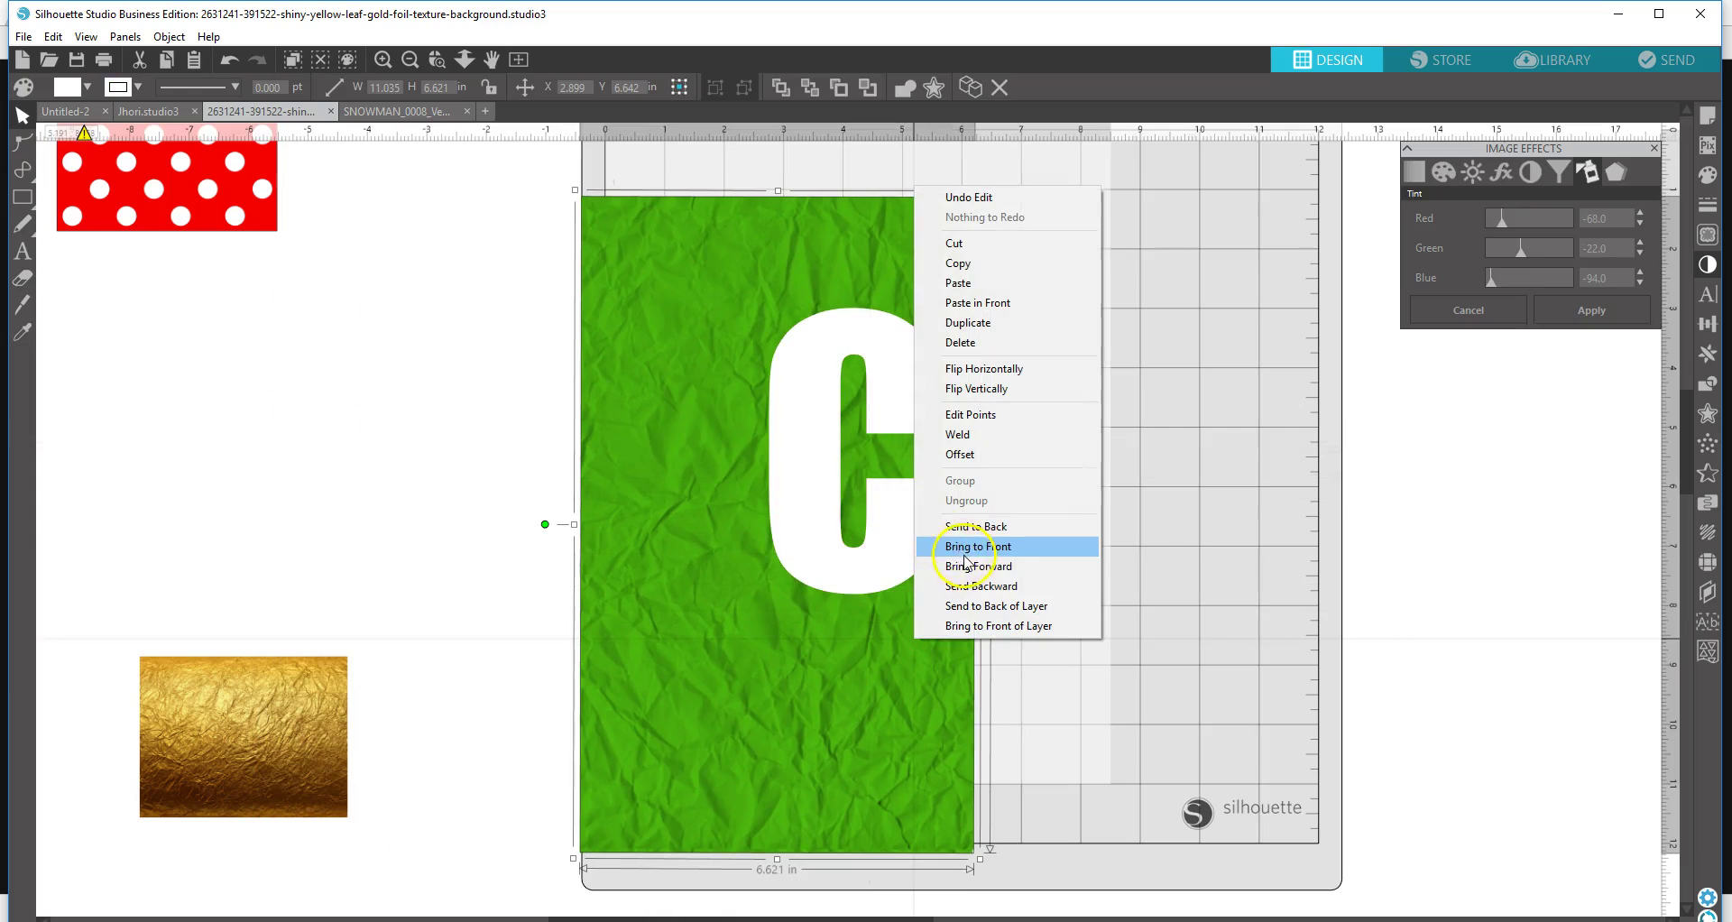
left_click(967, 548)
- Select the green paper together with the letter C beneath it and crop the paper to the letter's shape
left_click_drag(565, 181, 1097, 831)
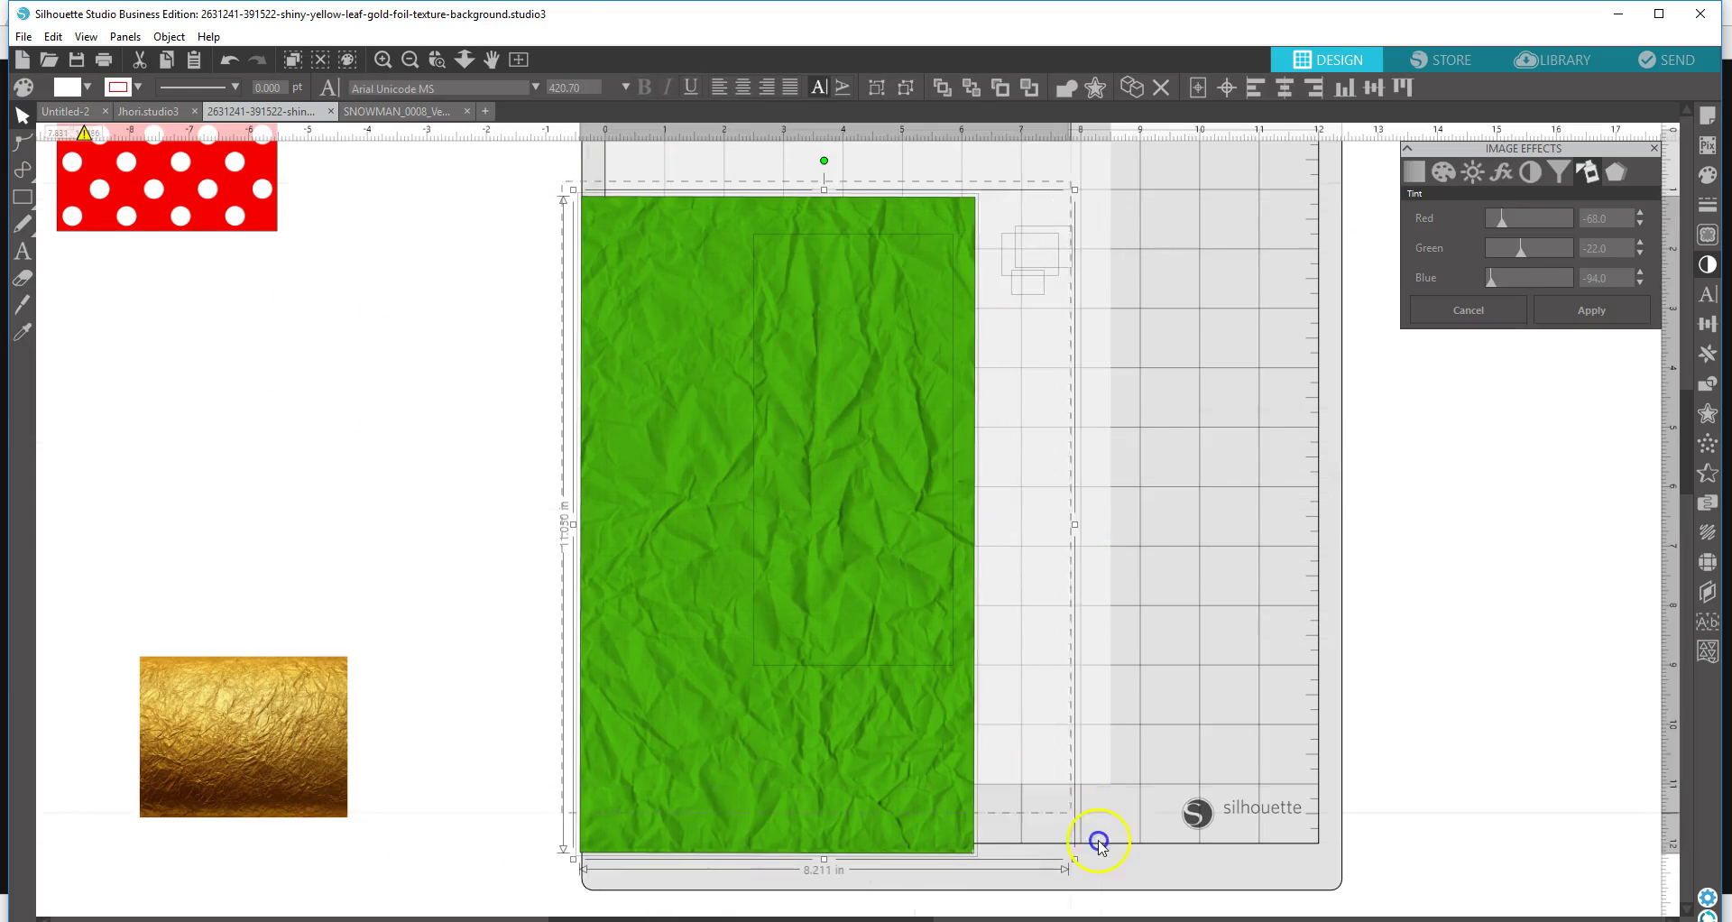
left_click(1079, 495)
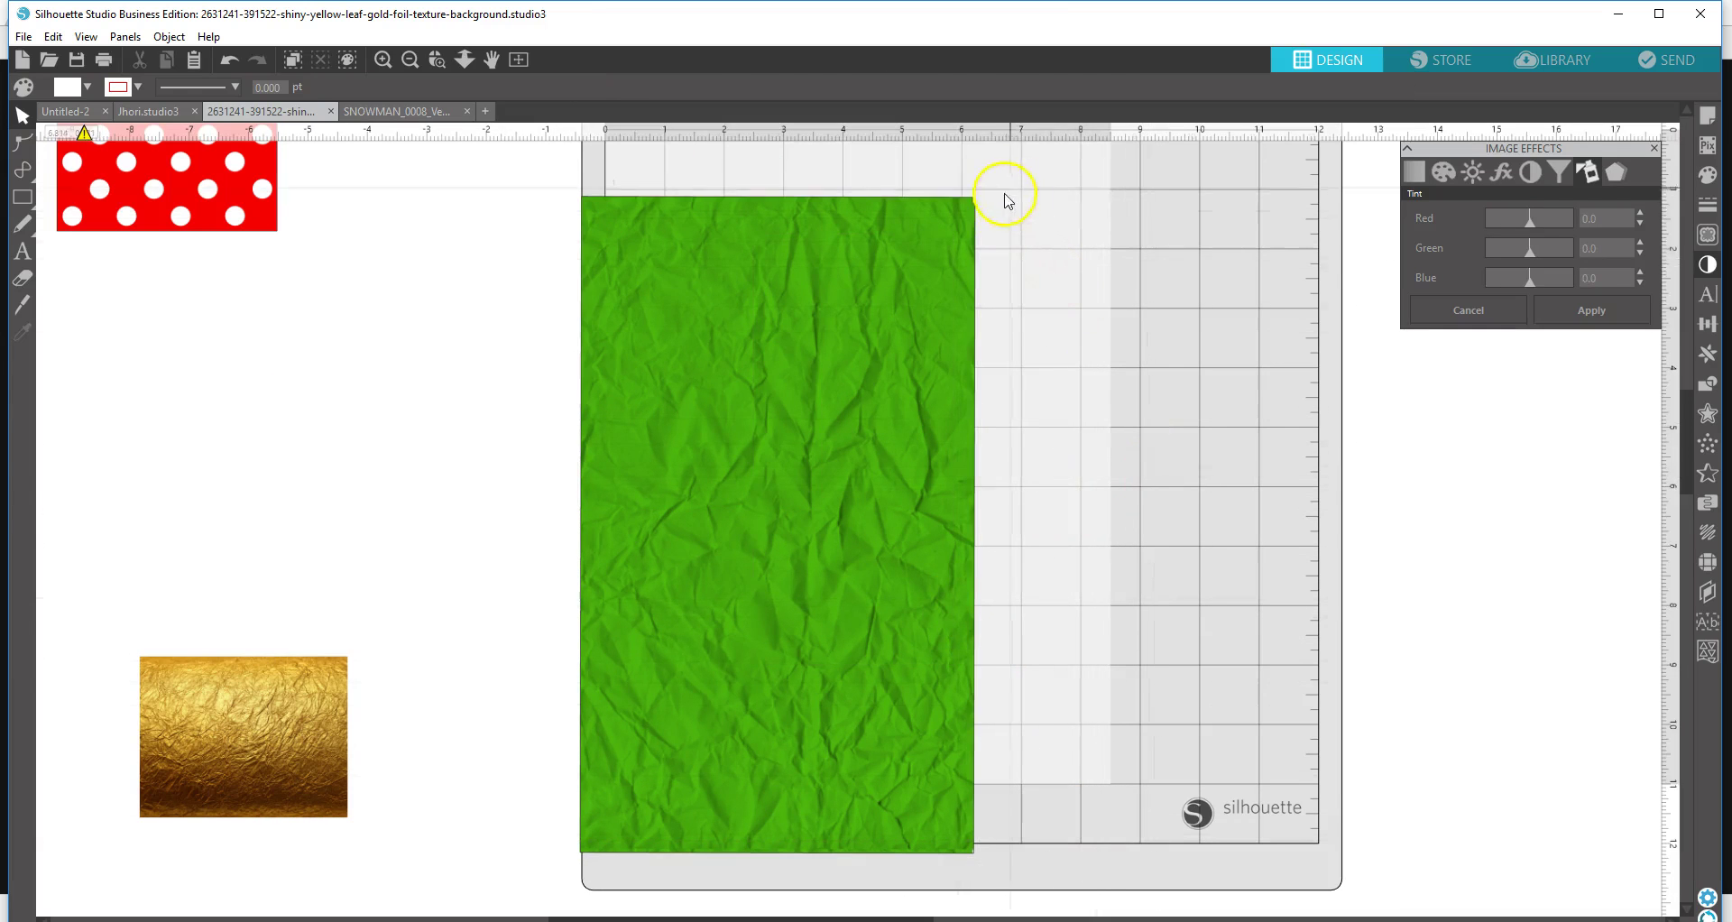
left_click_drag(999, 194, 1156, 333)
left_click(1091, 332)
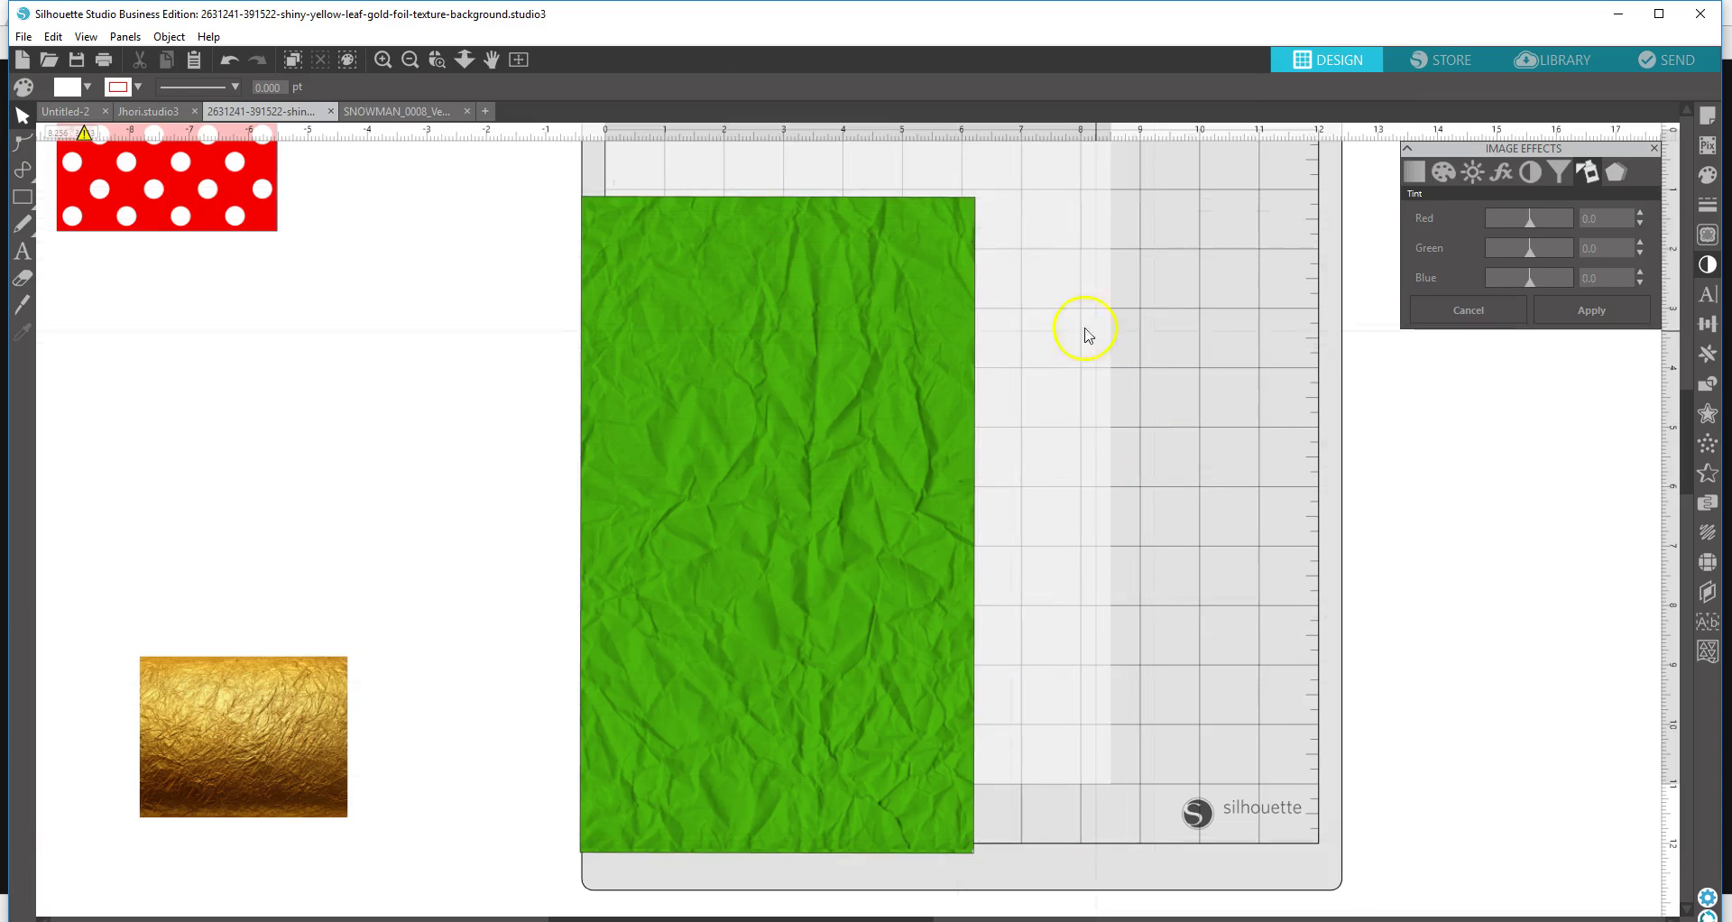
left_click(657, 317)
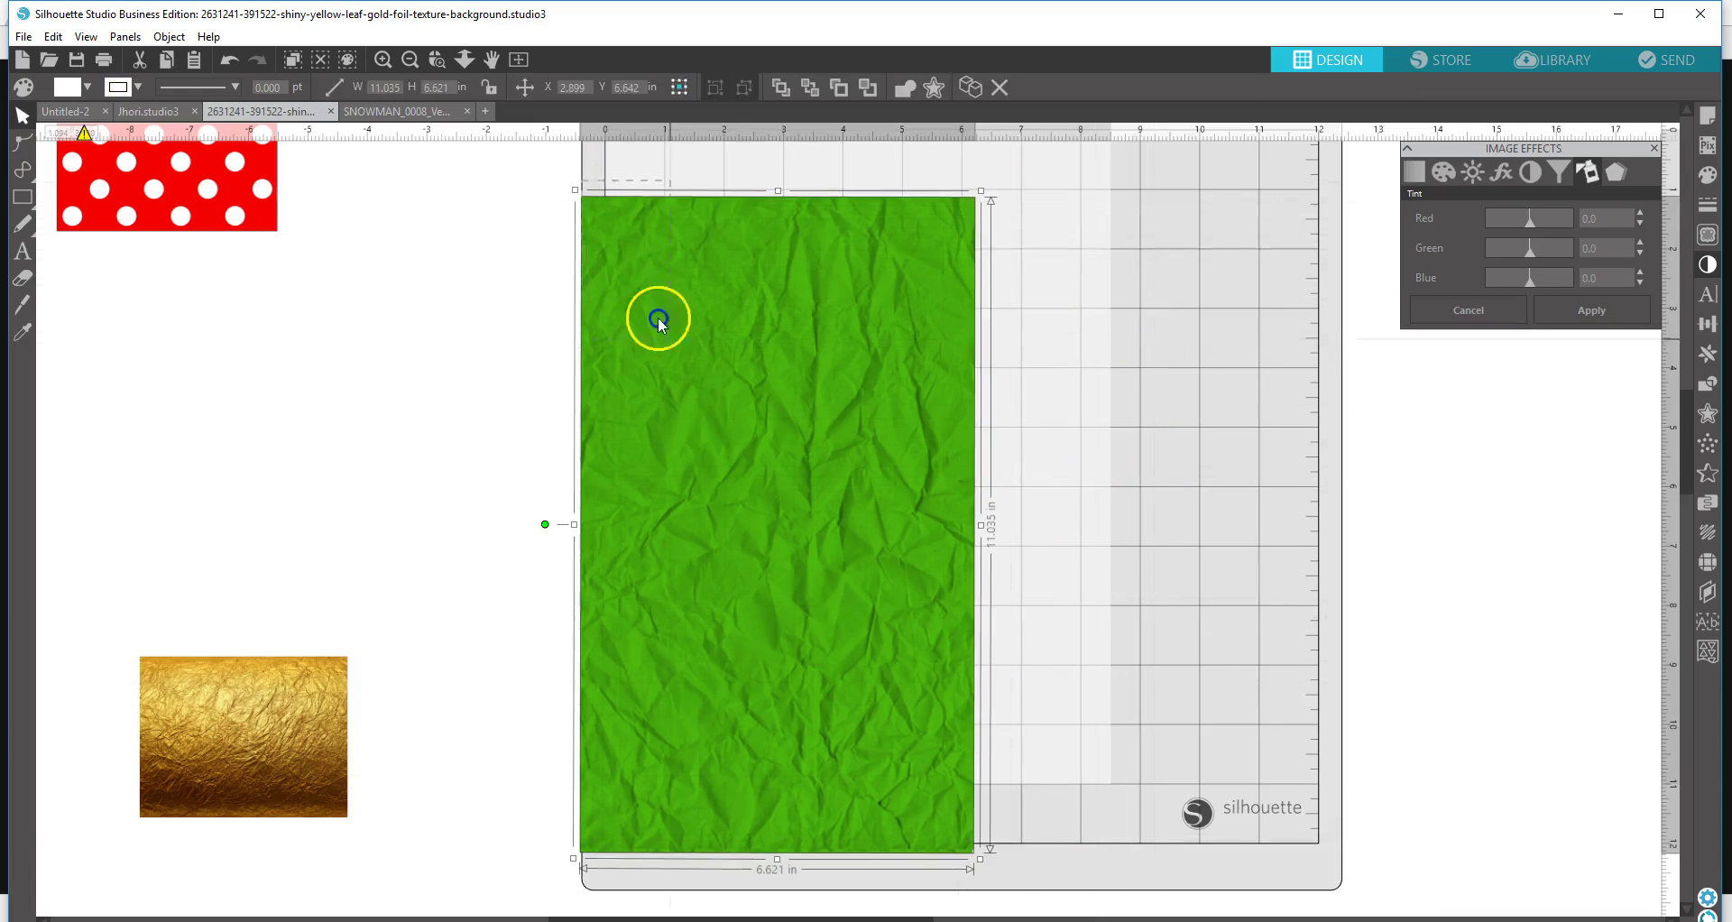
right_click(932, 744)
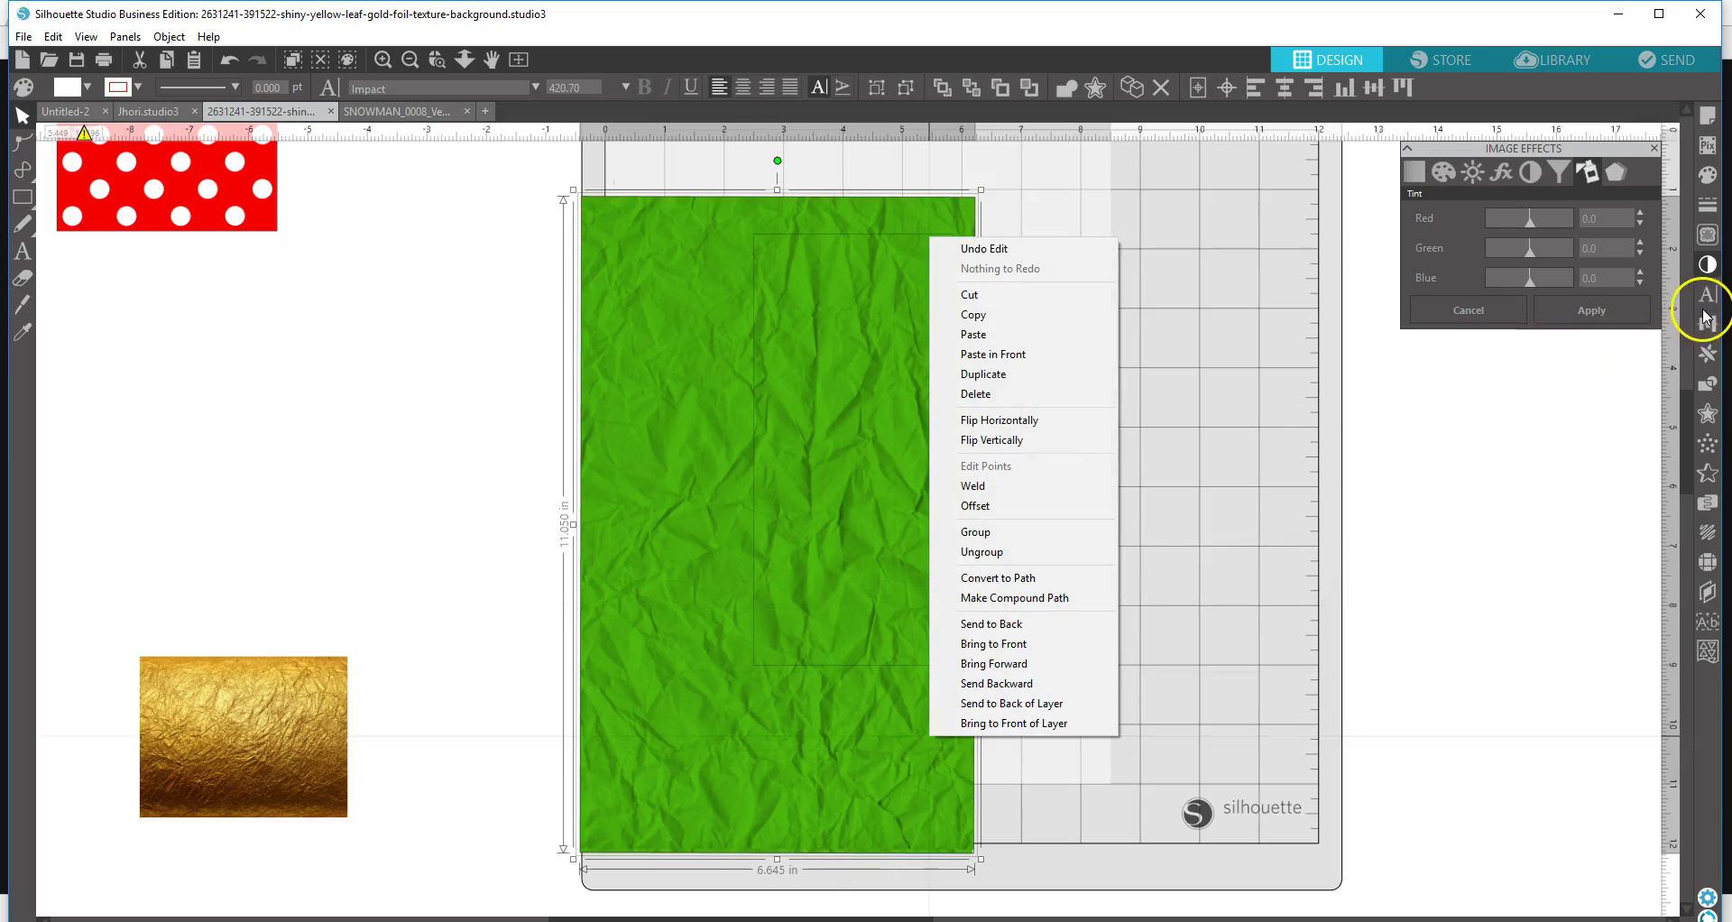
left_click(1710, 374)
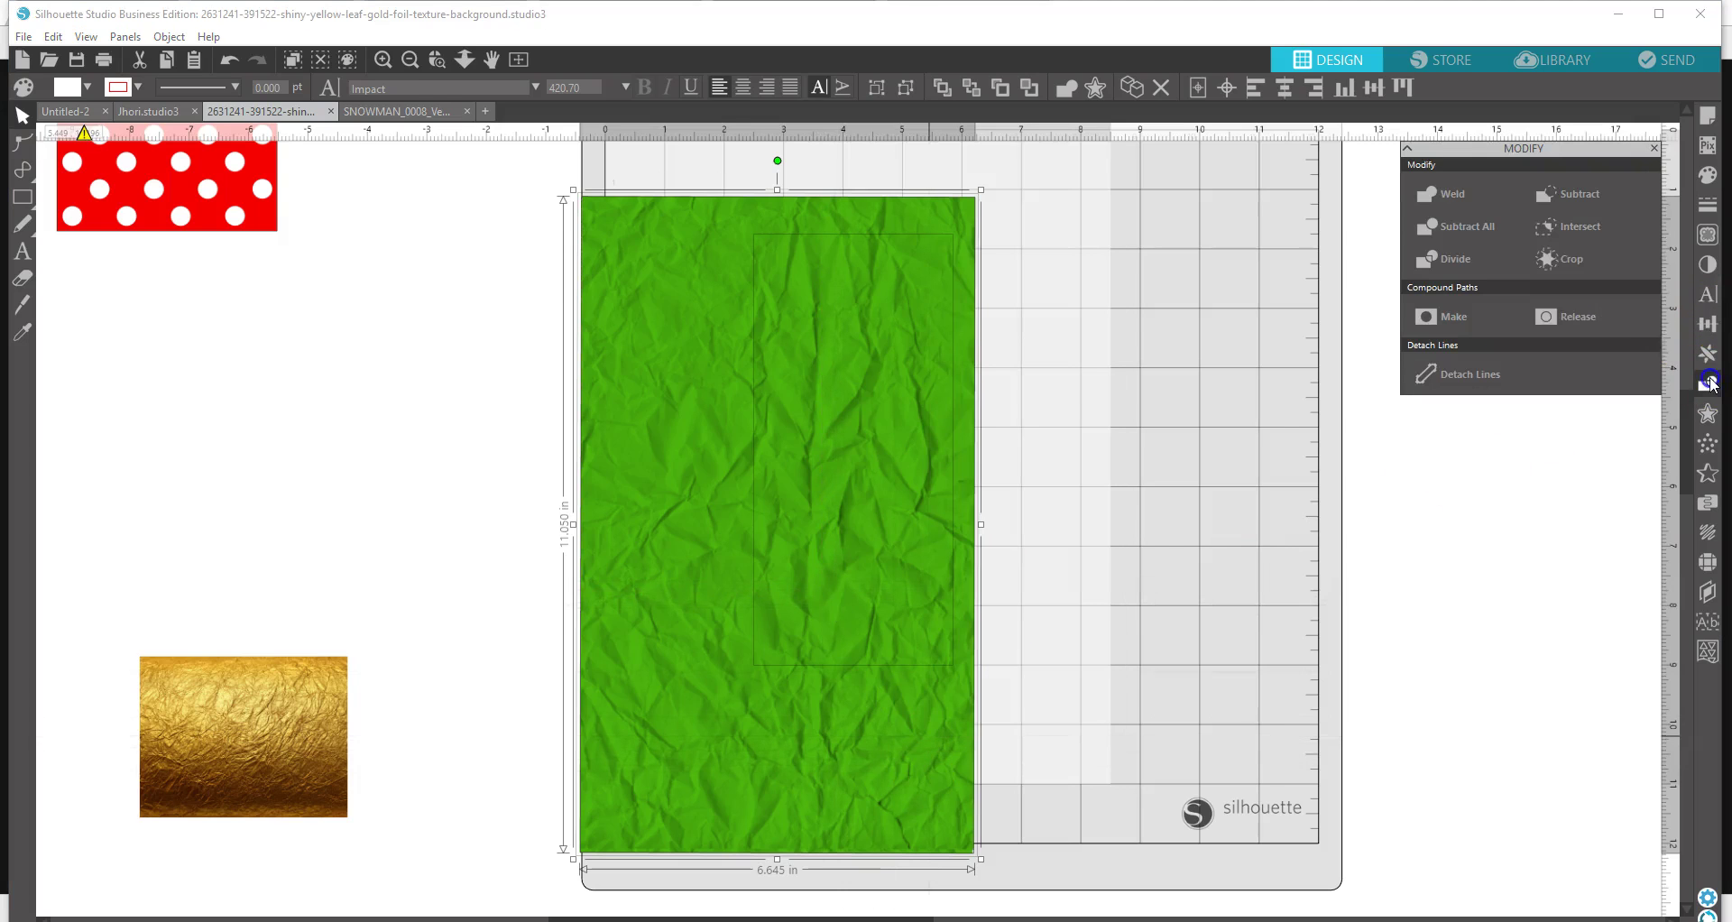
left_click(1584, 261)
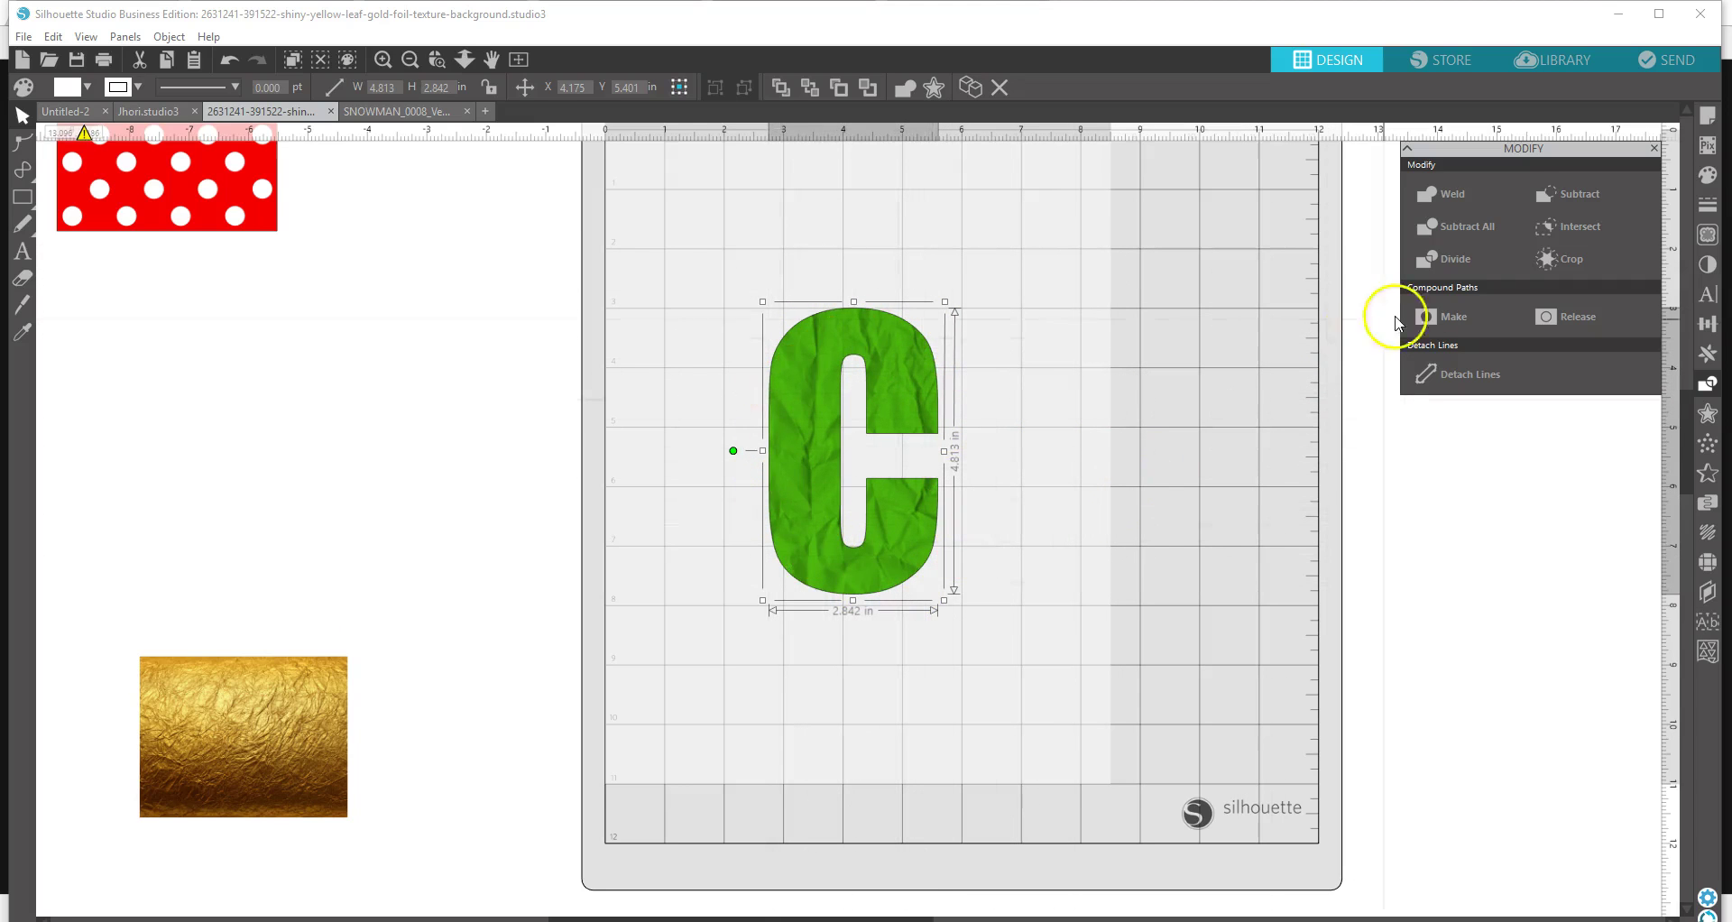
- Try to recolor the paper-textured letter C by adjusting the hue of the Colorize image effect
left_click(1708, 175)
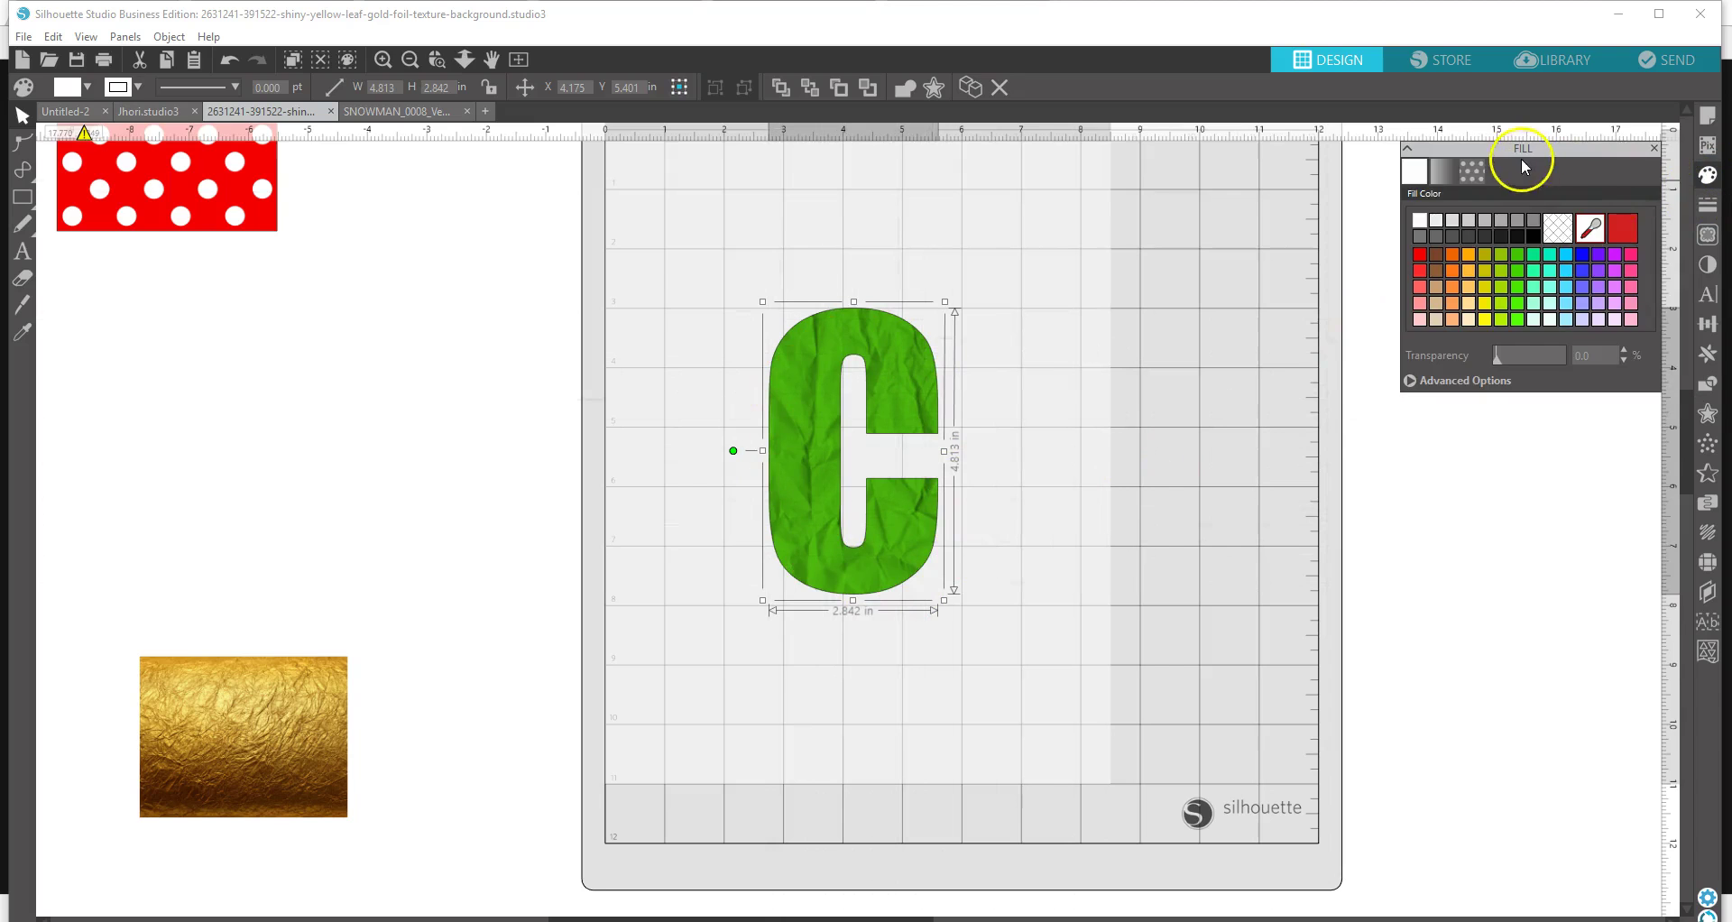
left_click(1713, 239)
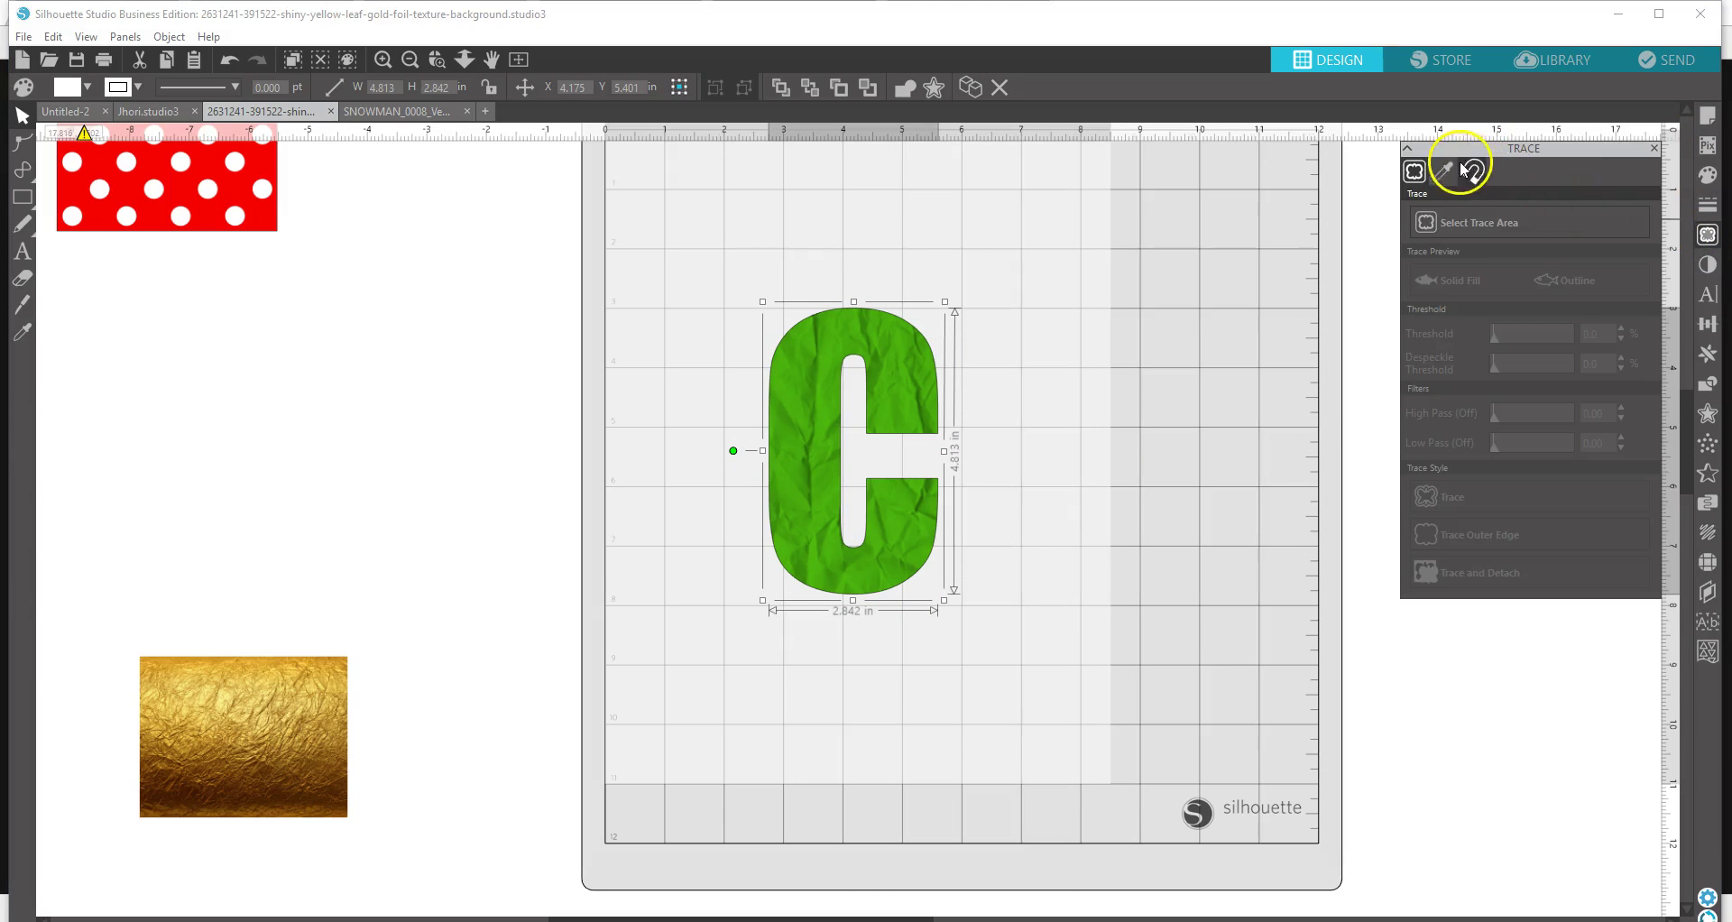
left_click(1707, 263)
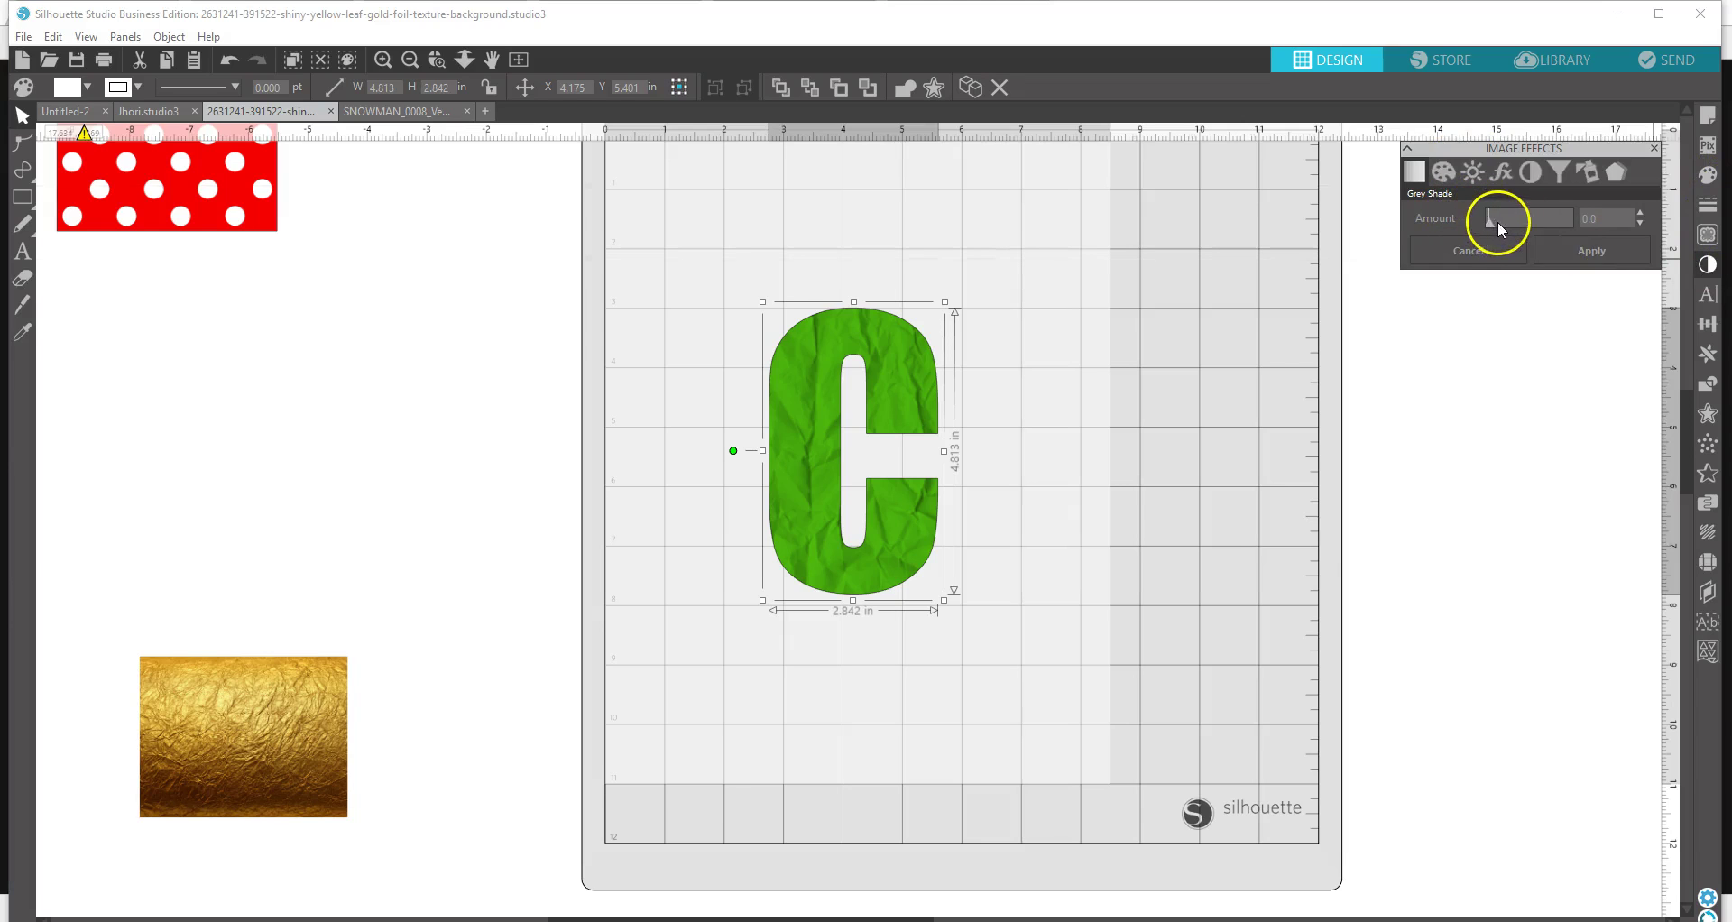
left_click(1470, 173)
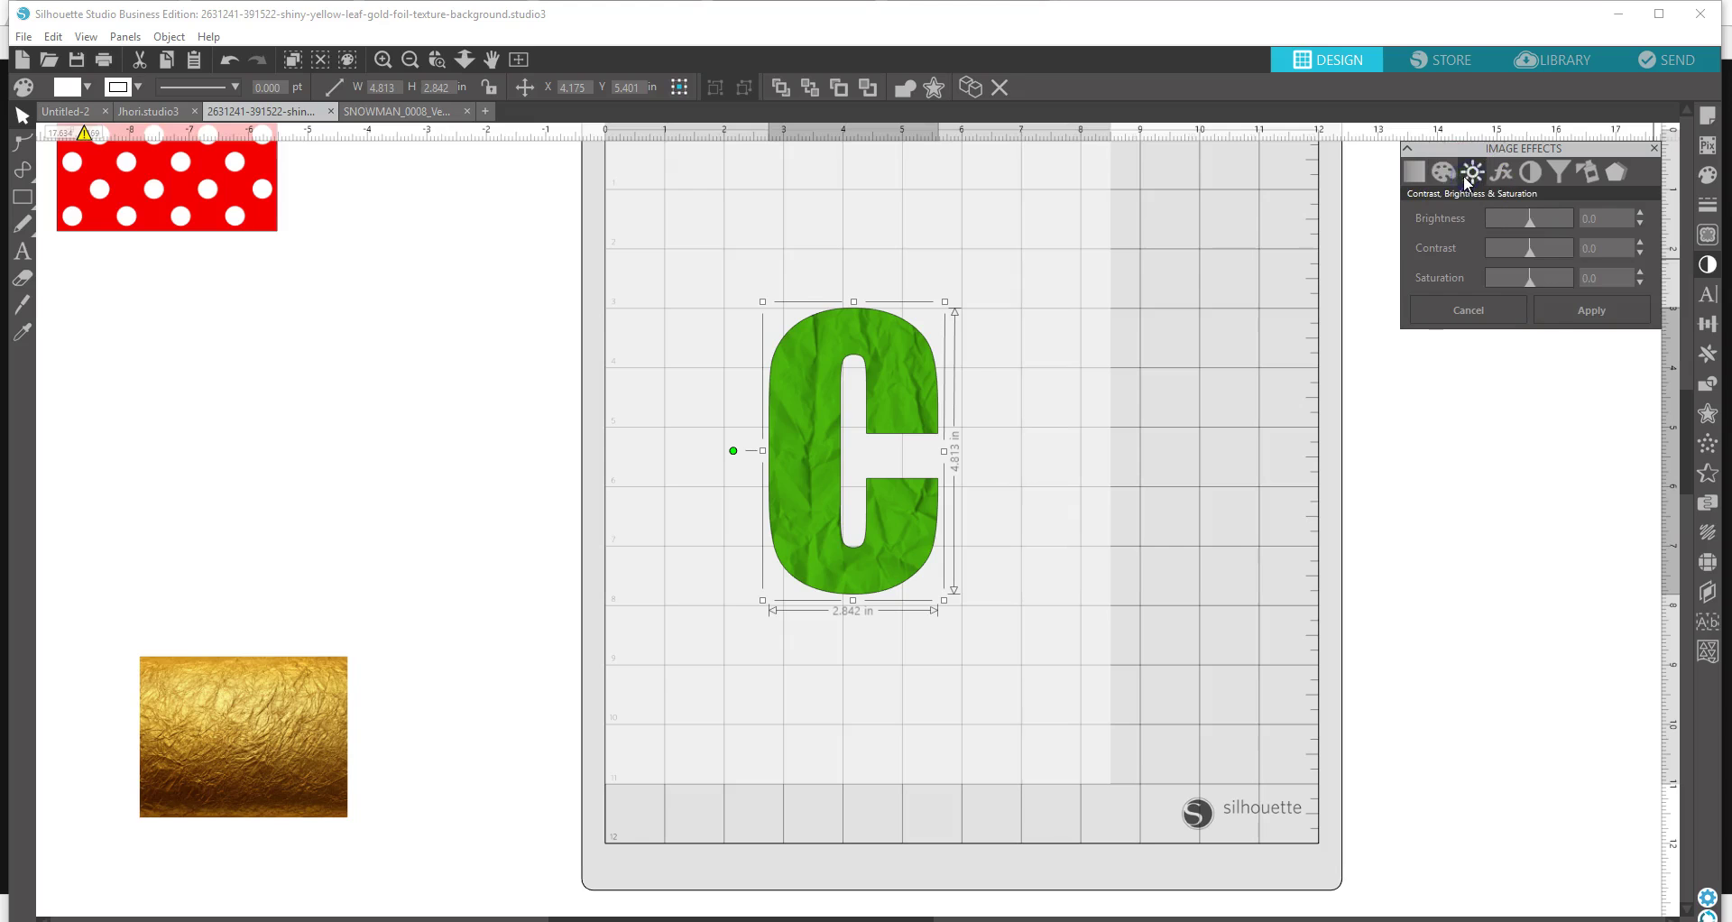
left_click(1444, 173)
left_click_drag(1492, 220, 1536, 220)
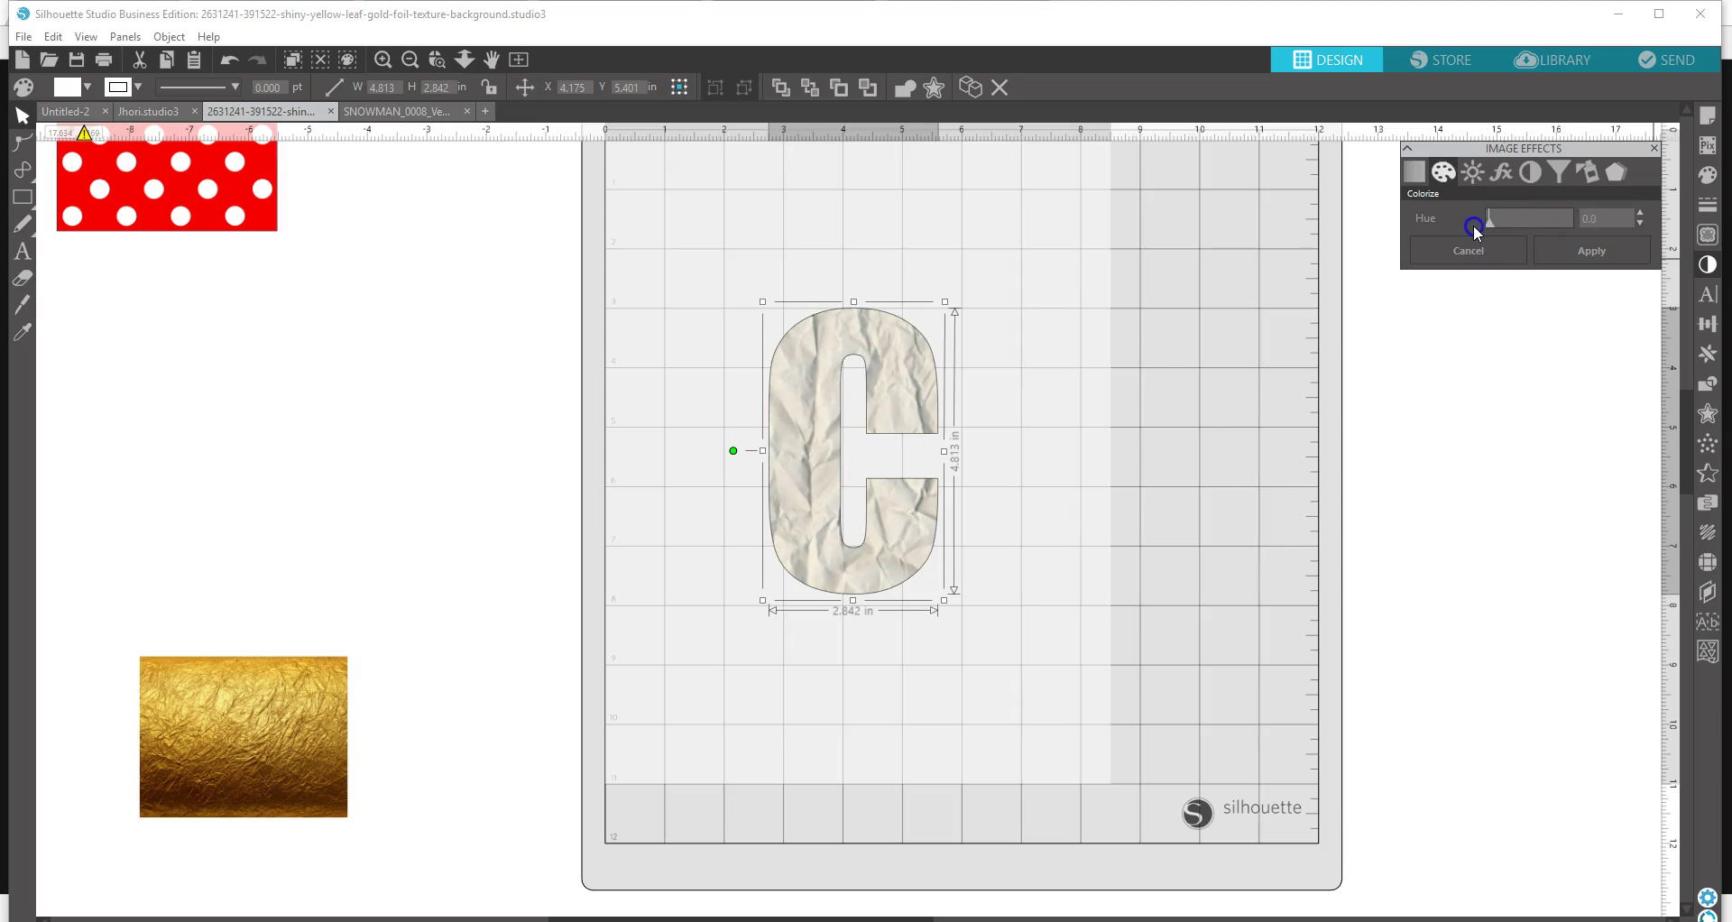
left_click_drag(1522, 220, 1537, 220)
left_click(1388, 218)
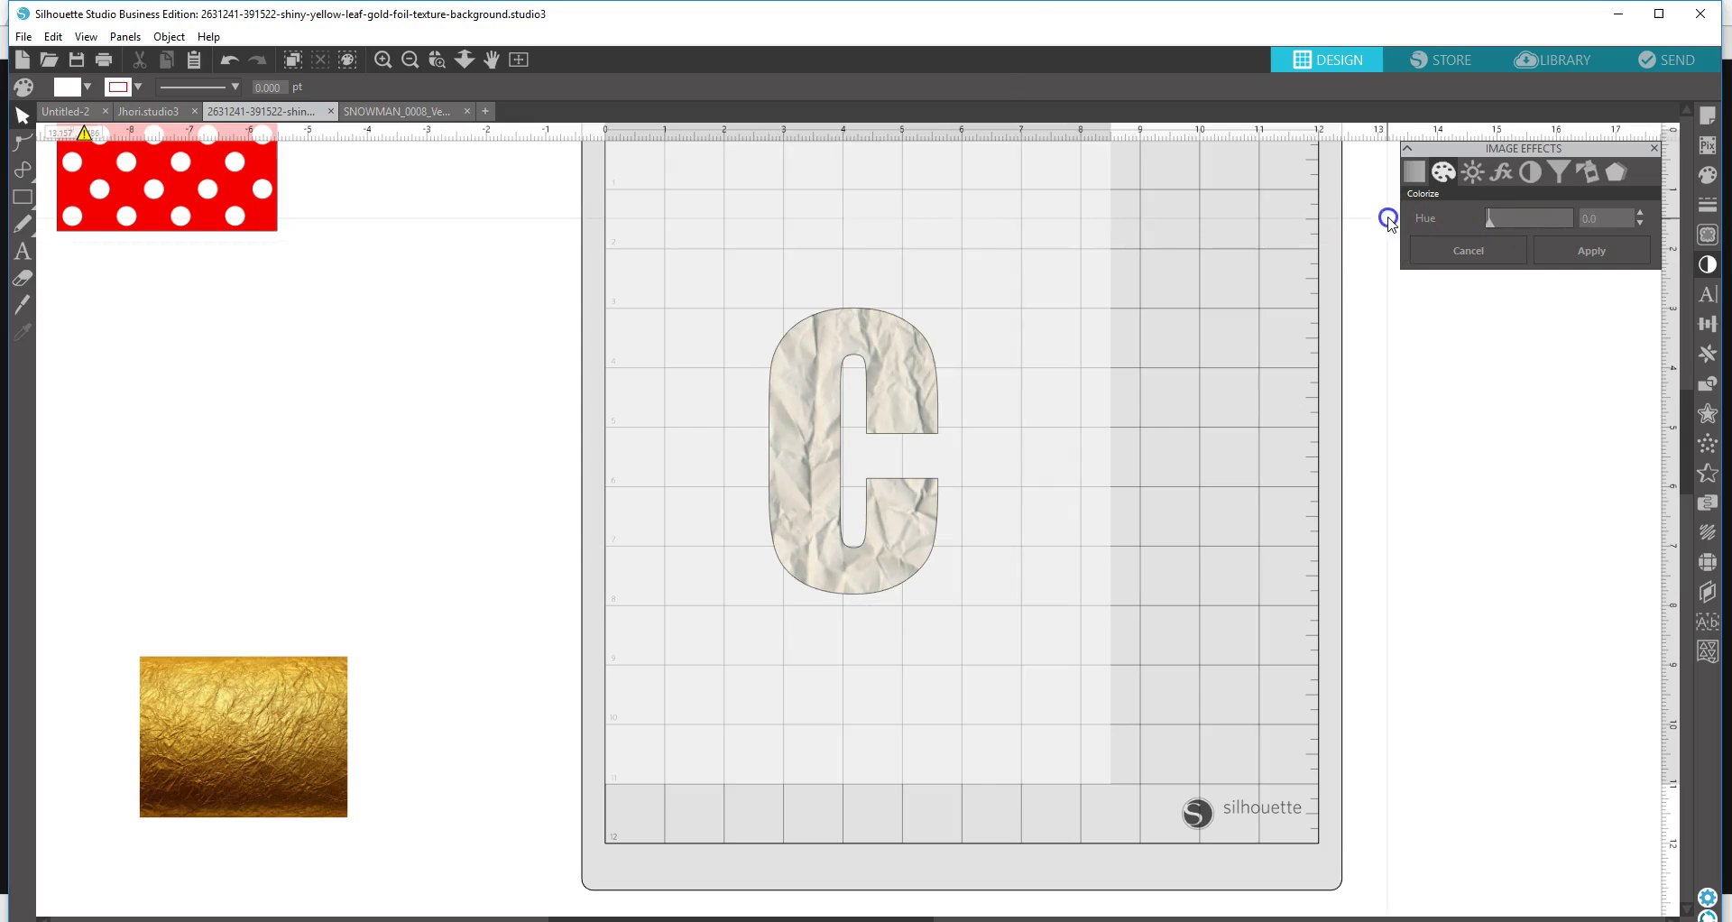
- Tint the paper-textured letter C with red -22, green -15 and blue -13
left_click(1587, 171)
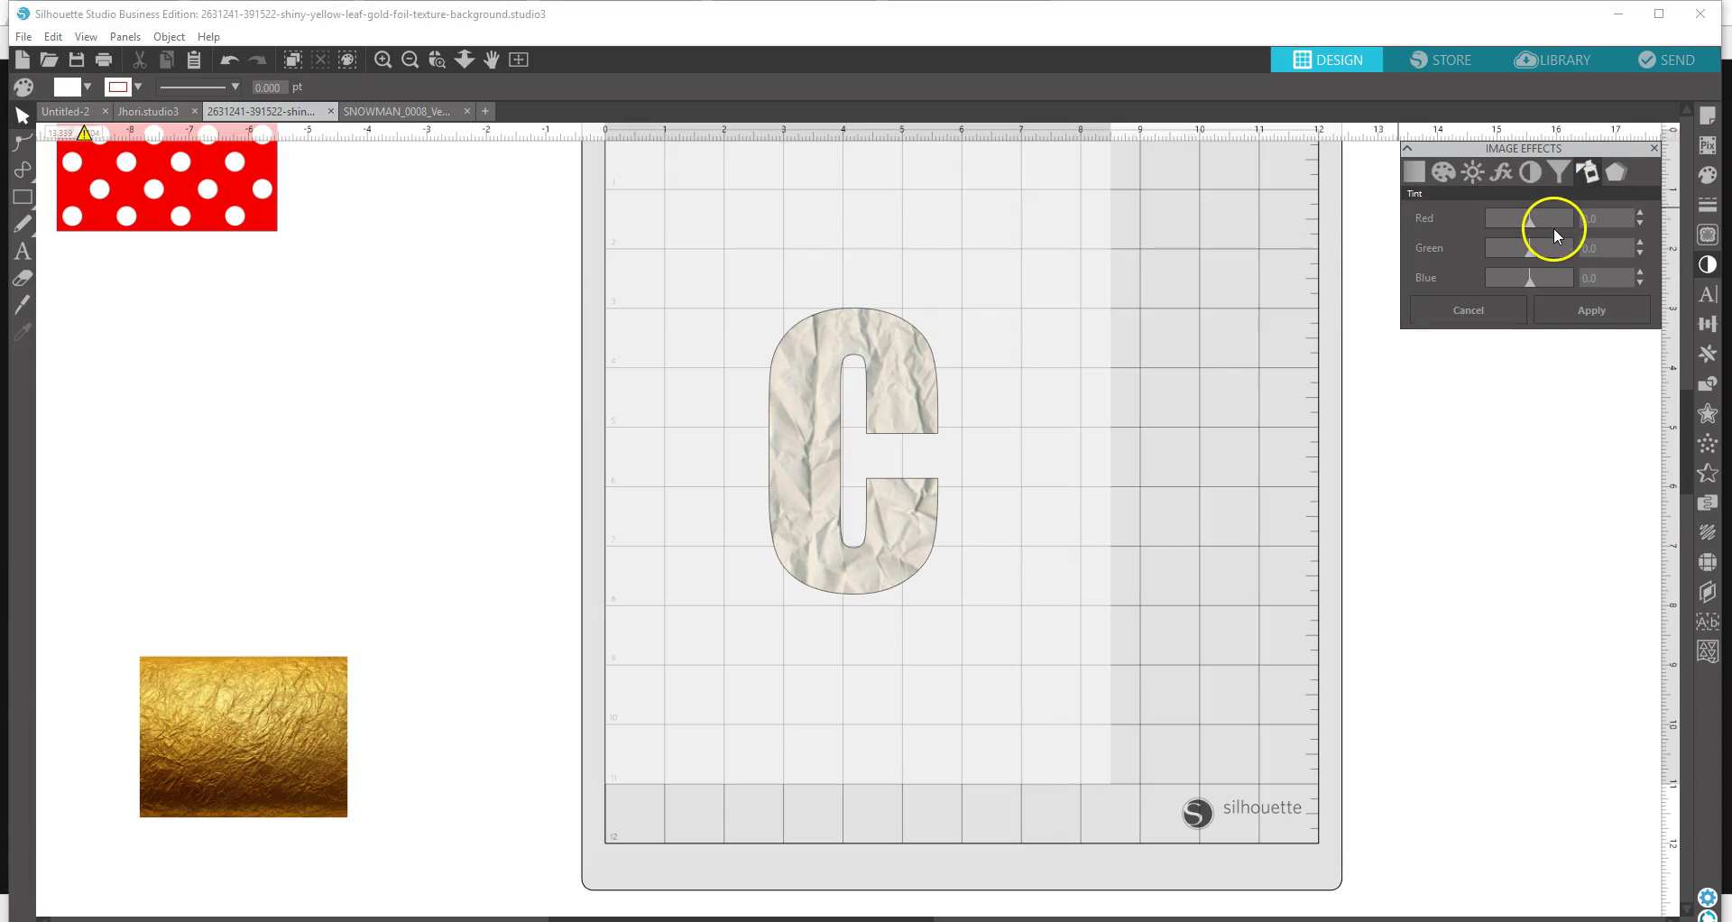
left_click_drag(1521, 228, 1500, 222)
left_click(930, 398)
mouse_move(1529, 228)
left_mouse_down()
mouse_move(1513, 225)
mouse_move(1582, 224)
mouse_move(1440, 236)
mouse_move(1561, 229)
mouse_move(1522, 229)
left_mouse_up()
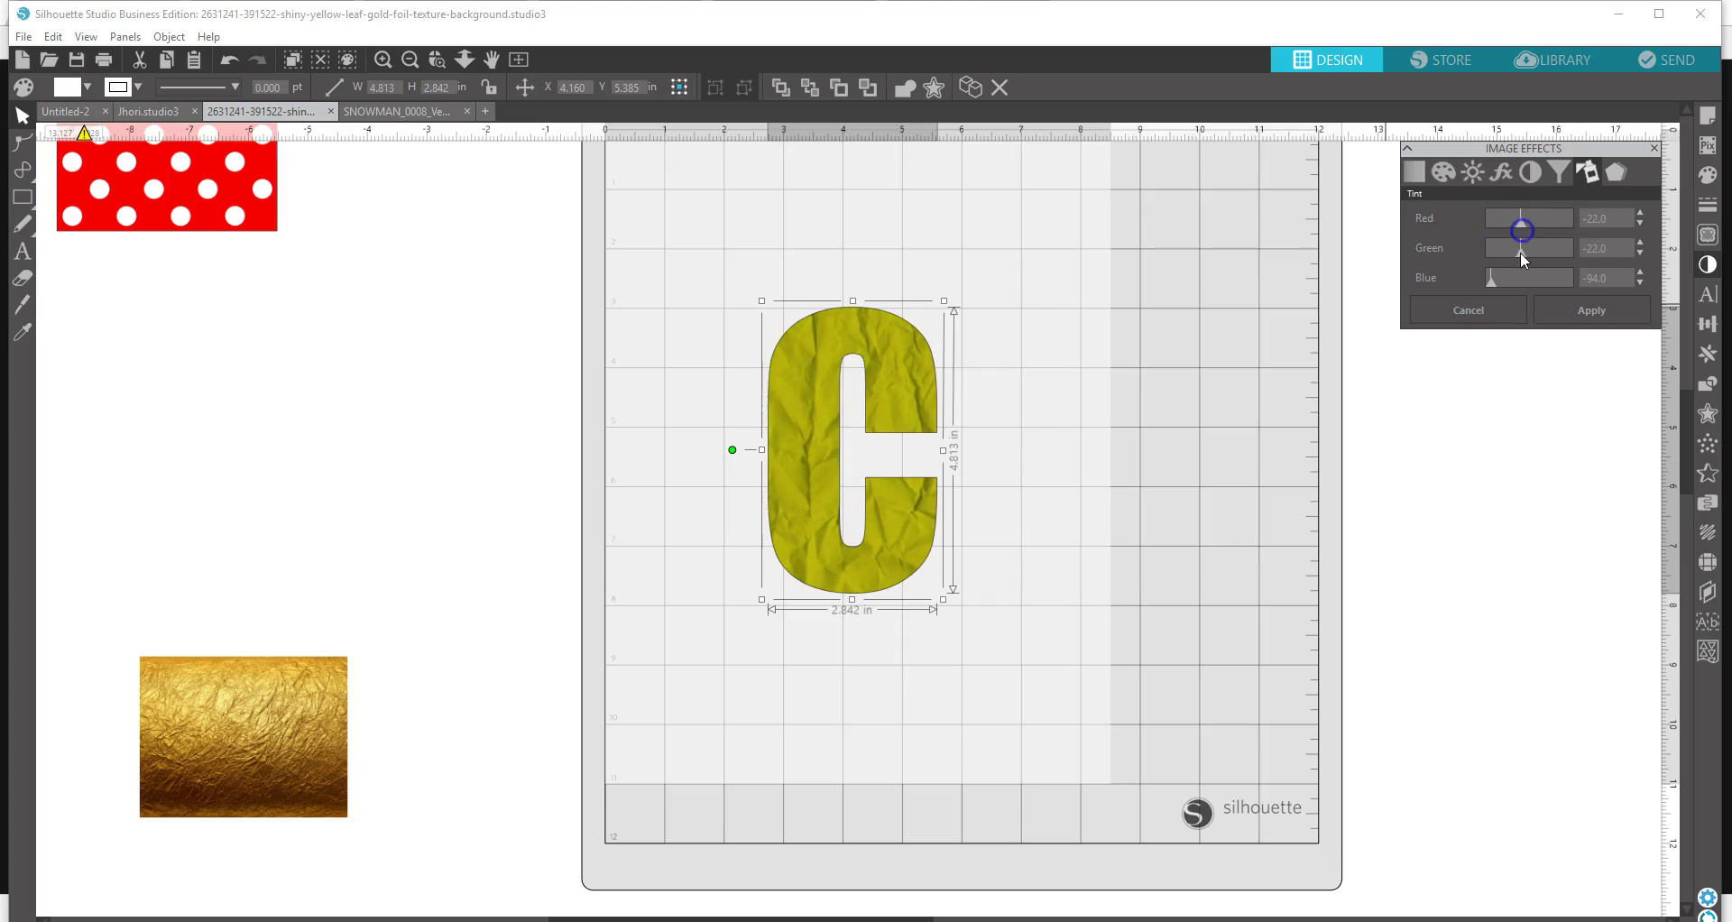
mouse_move(1521, 254)
left_mouse_down()
mouse_move(1490, 254)
mouse_move(1567, 252)
mouse_move(1497, 252)
mouse_move(1494, 284)
mouse_move(1537, 284)
mouse_move(1513, 285)
mouse_move(1523, 252)
mouse_move(1481, 283)
mouse_move(1561, 284)
mouse_move(1527, 282)
left_mouse_up()
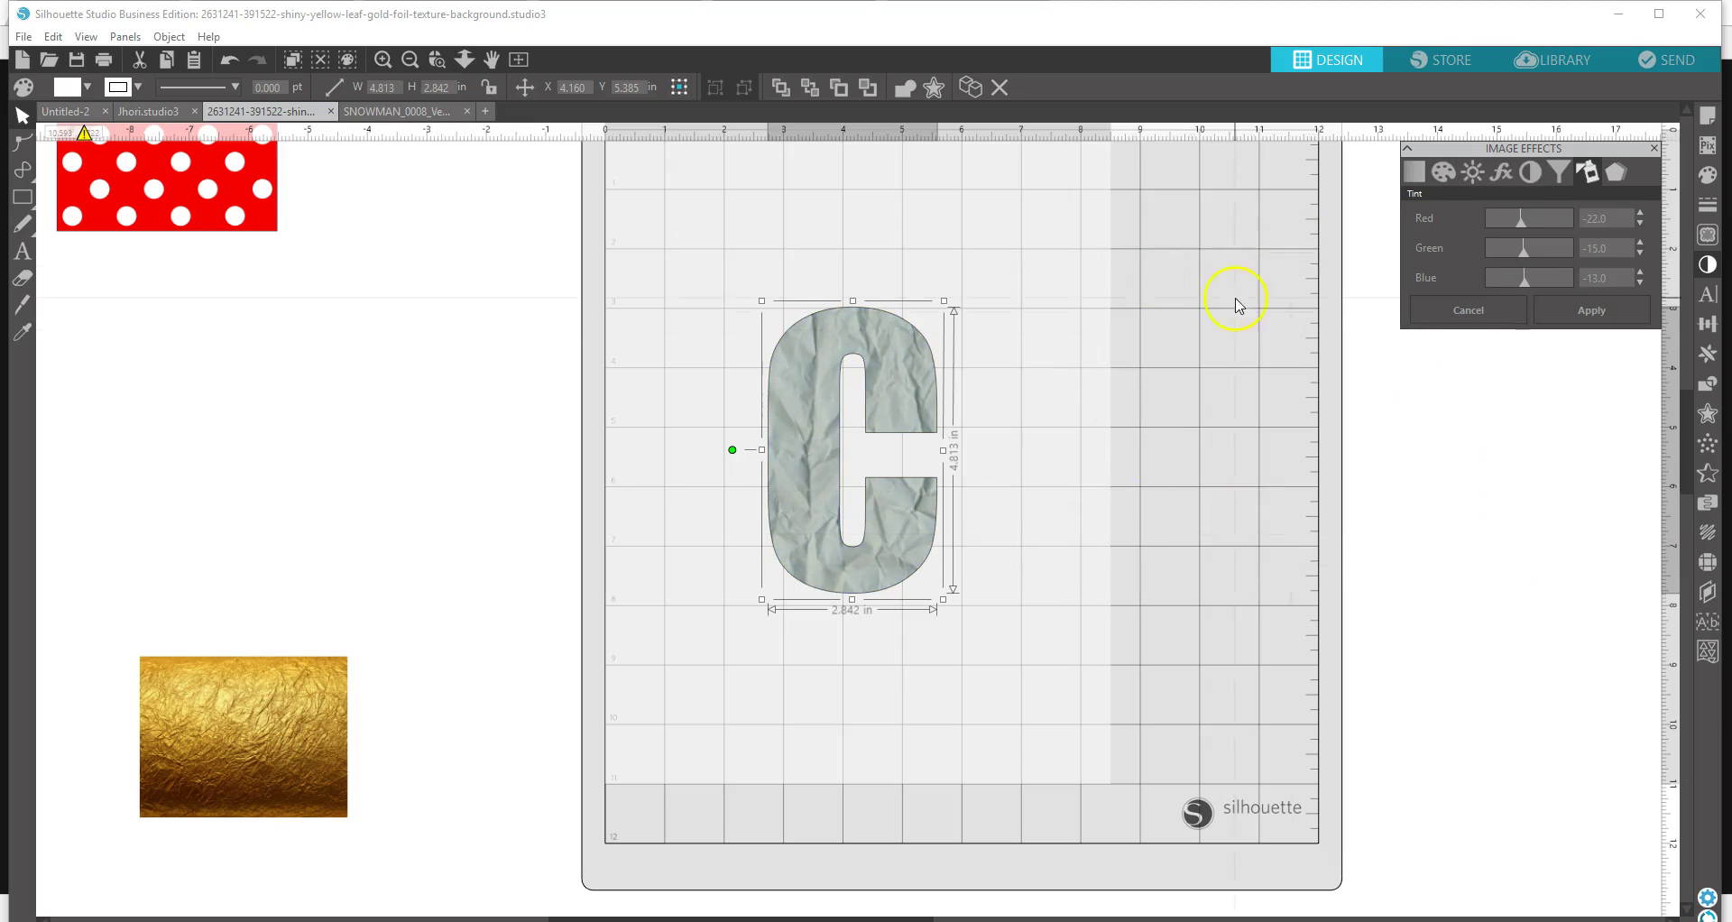
- Move the paper-textured letter C off the mat into the empty area beneath the polka dot square
left_click(951, 281)
left_click_drag(823, 332, 123, 314)
left_click(634, 270)
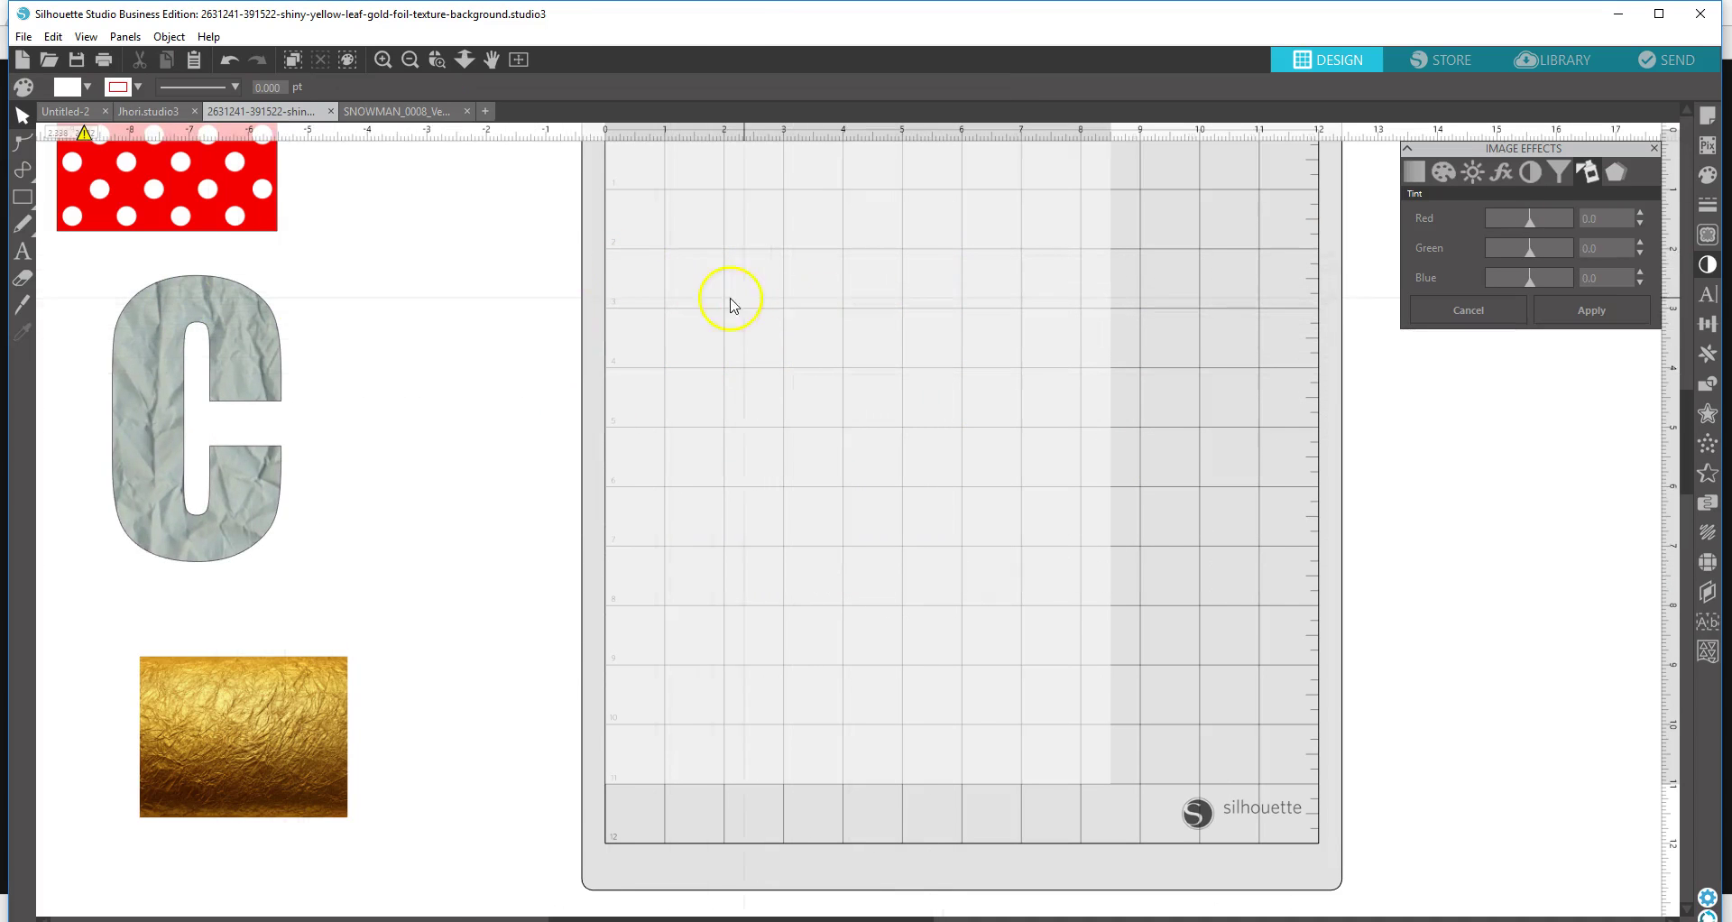
left_click_drag(258, 496, 228, 488)
- Move the gold foil texture onto the page and enlarge it proportionally to about 7.8 in wide
left_click(300, 694)
left_click_drag(301, 695, 871, 324)
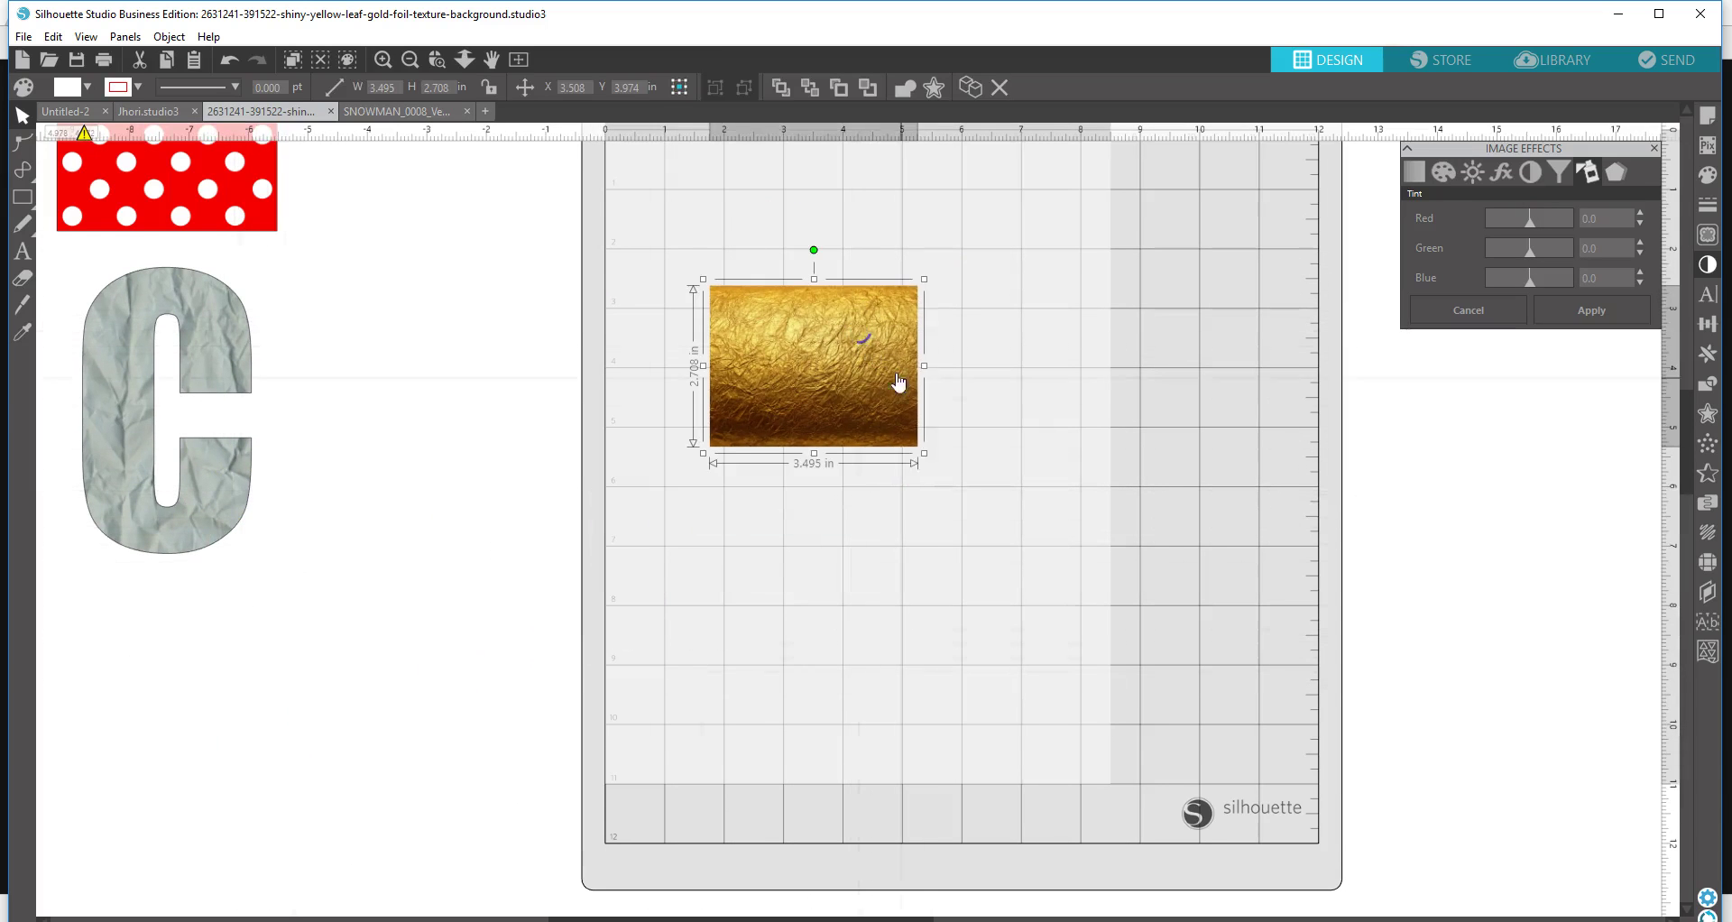
left_click_drag(924, 451, 1169, 636)
left_click_drag(1044, 560, 958, 466)
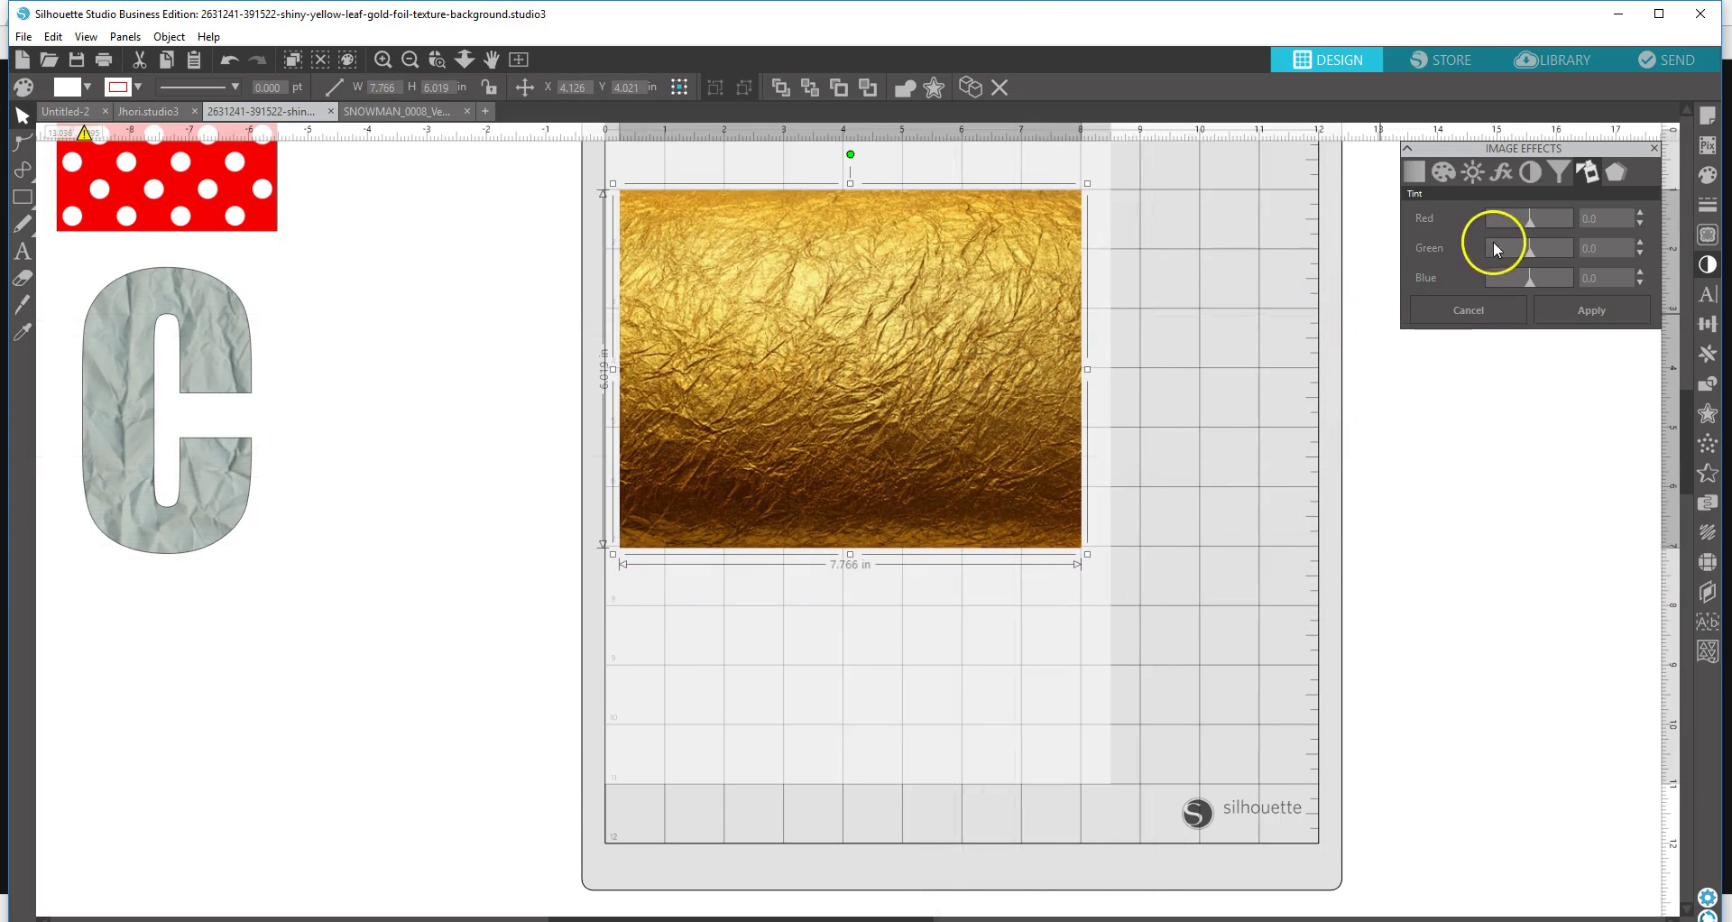
- Recolor the foil texture blue with a Colorize hue of 53, then resize it to 8.5 by 11 in and align it with the page
left_click(1443, 173)
left_click_drag(1491, 224, 1532, 221)
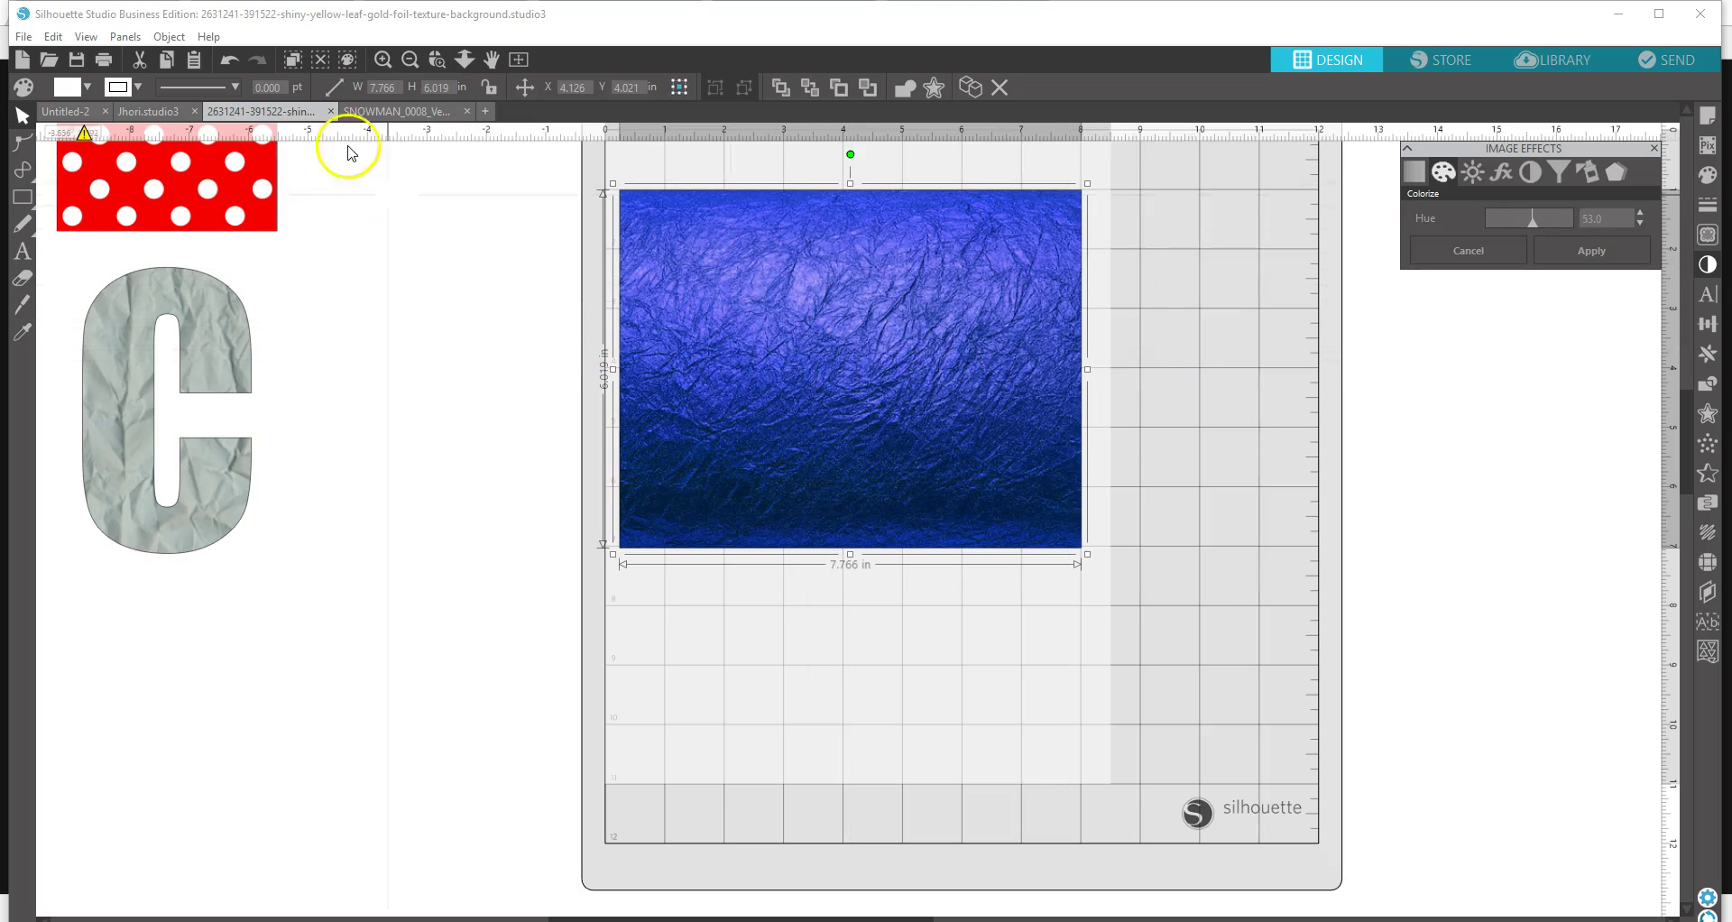
left_click(386, 87)
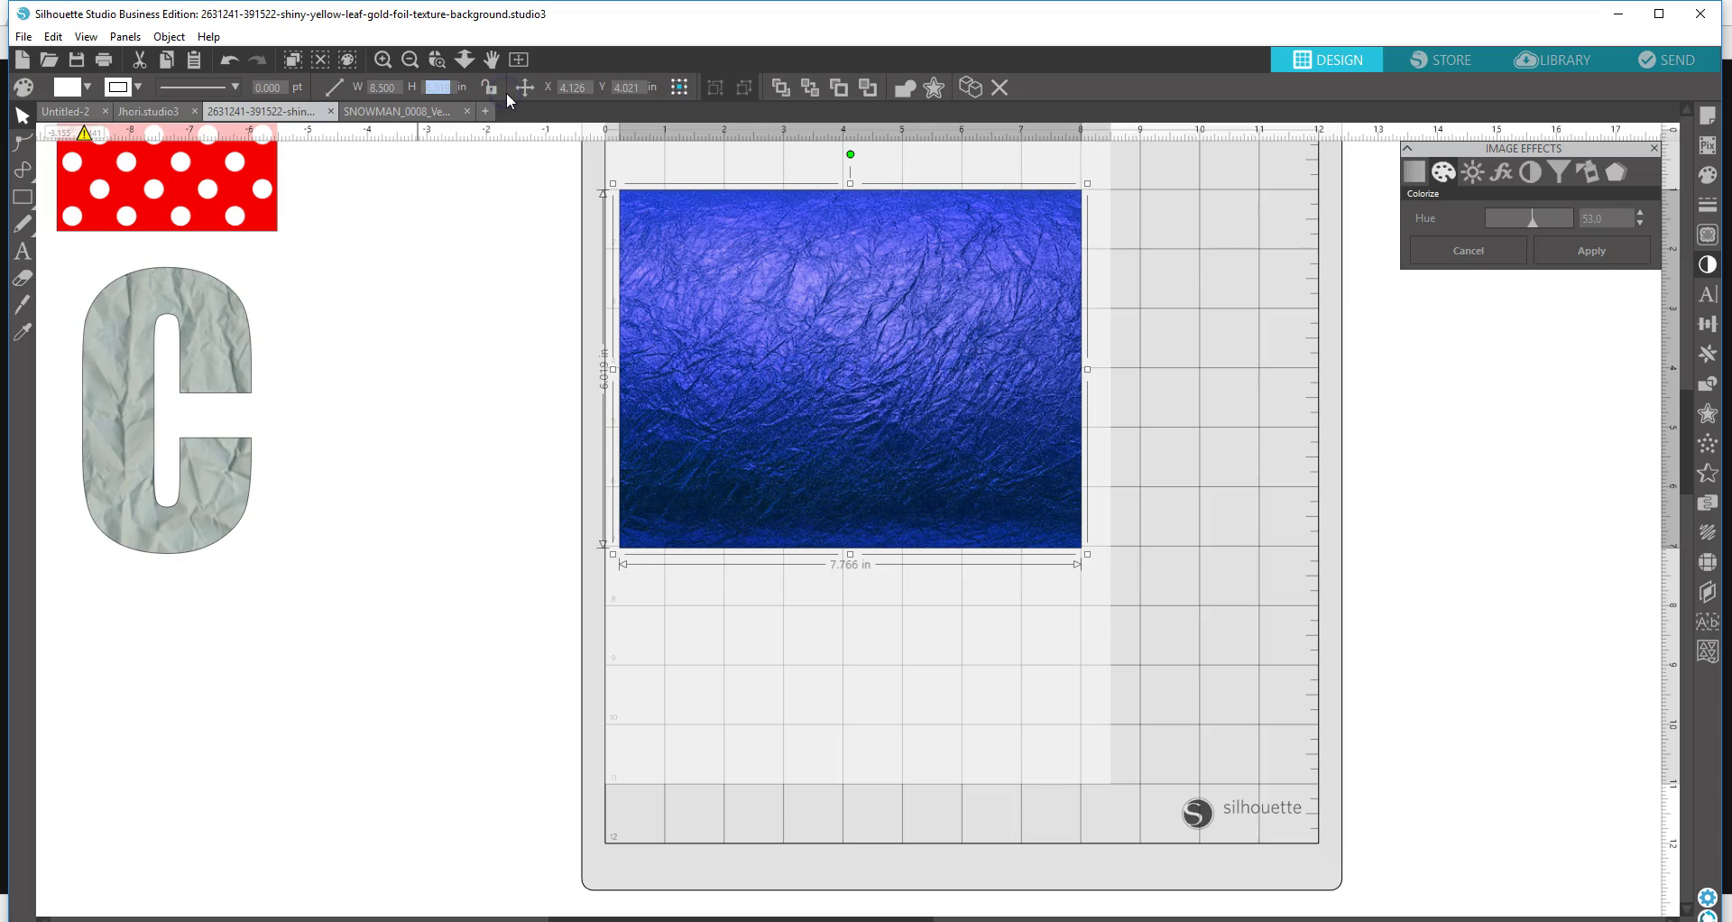
key("Return")
left_click_drag(823, 382, 836, 472)
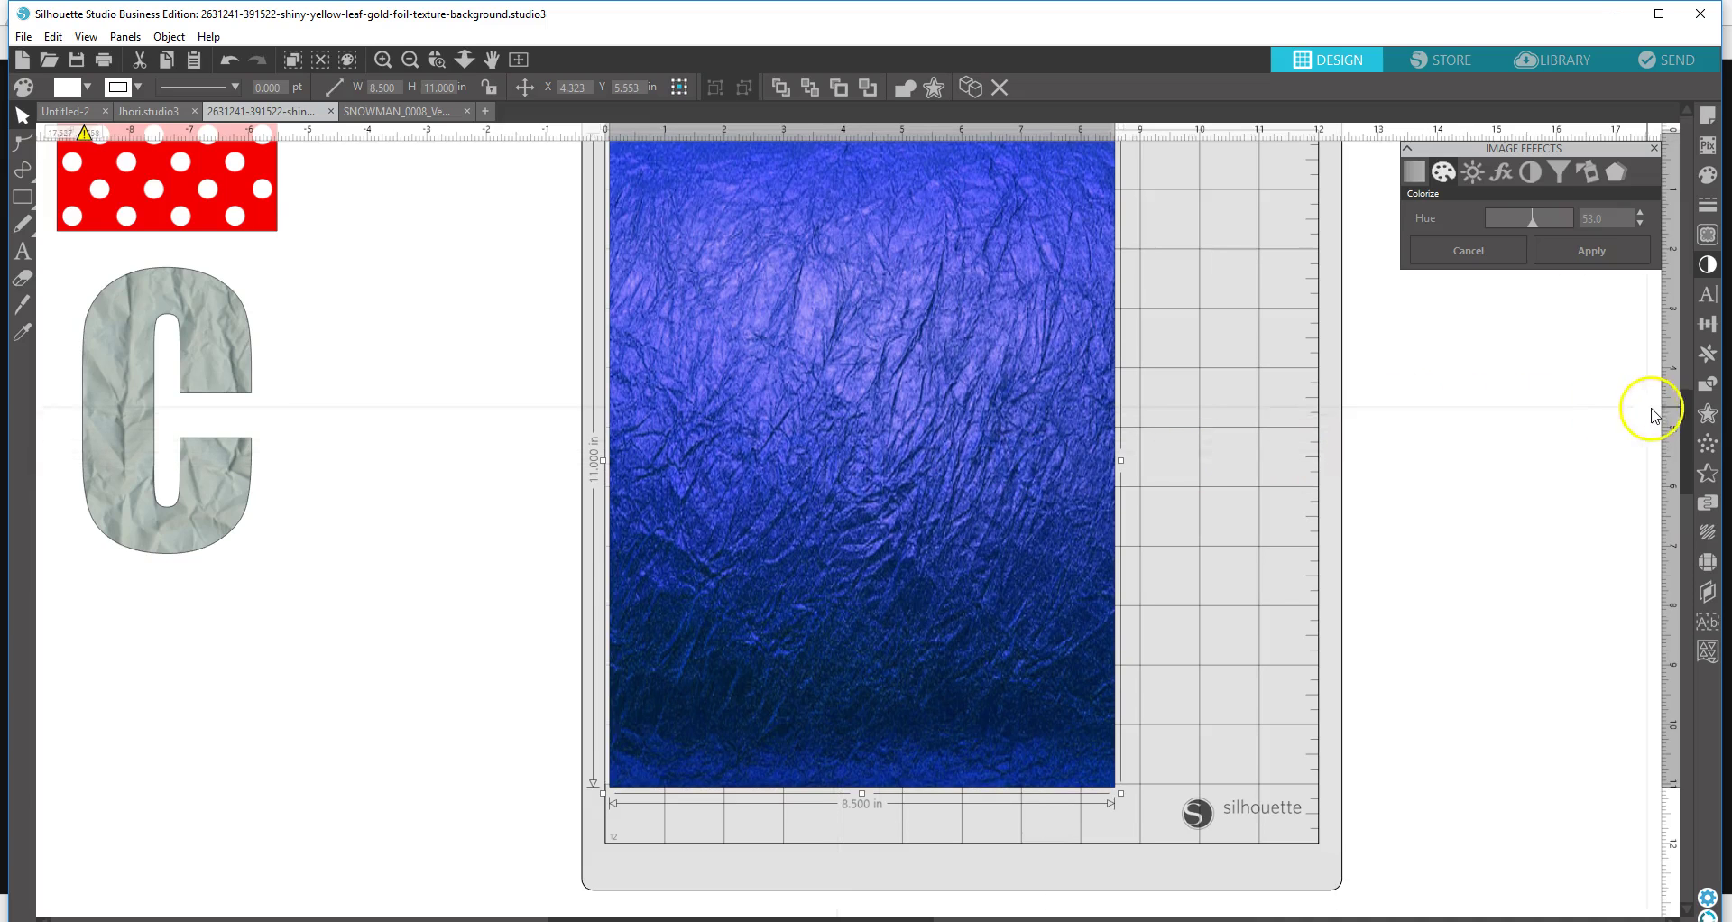
- Move the blue foil texture off the mat and place the red polka dot square on the page instead
left_click_drag(1690, 421, 1679, 387)
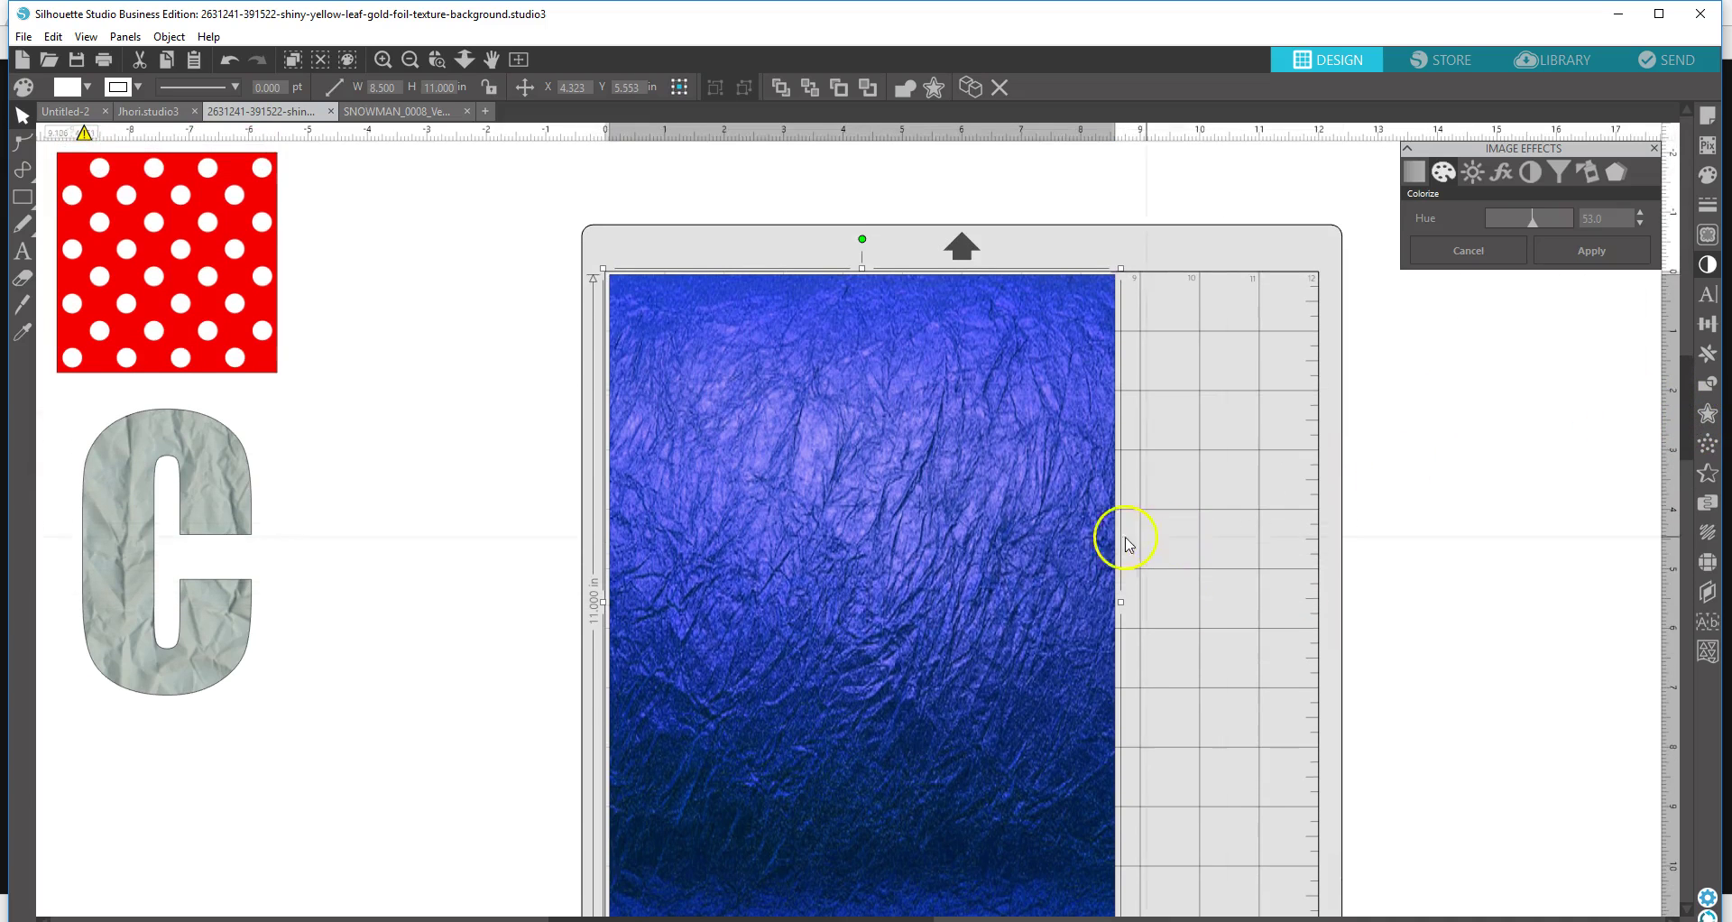
left_click_drag(904, 565, 258, 677)
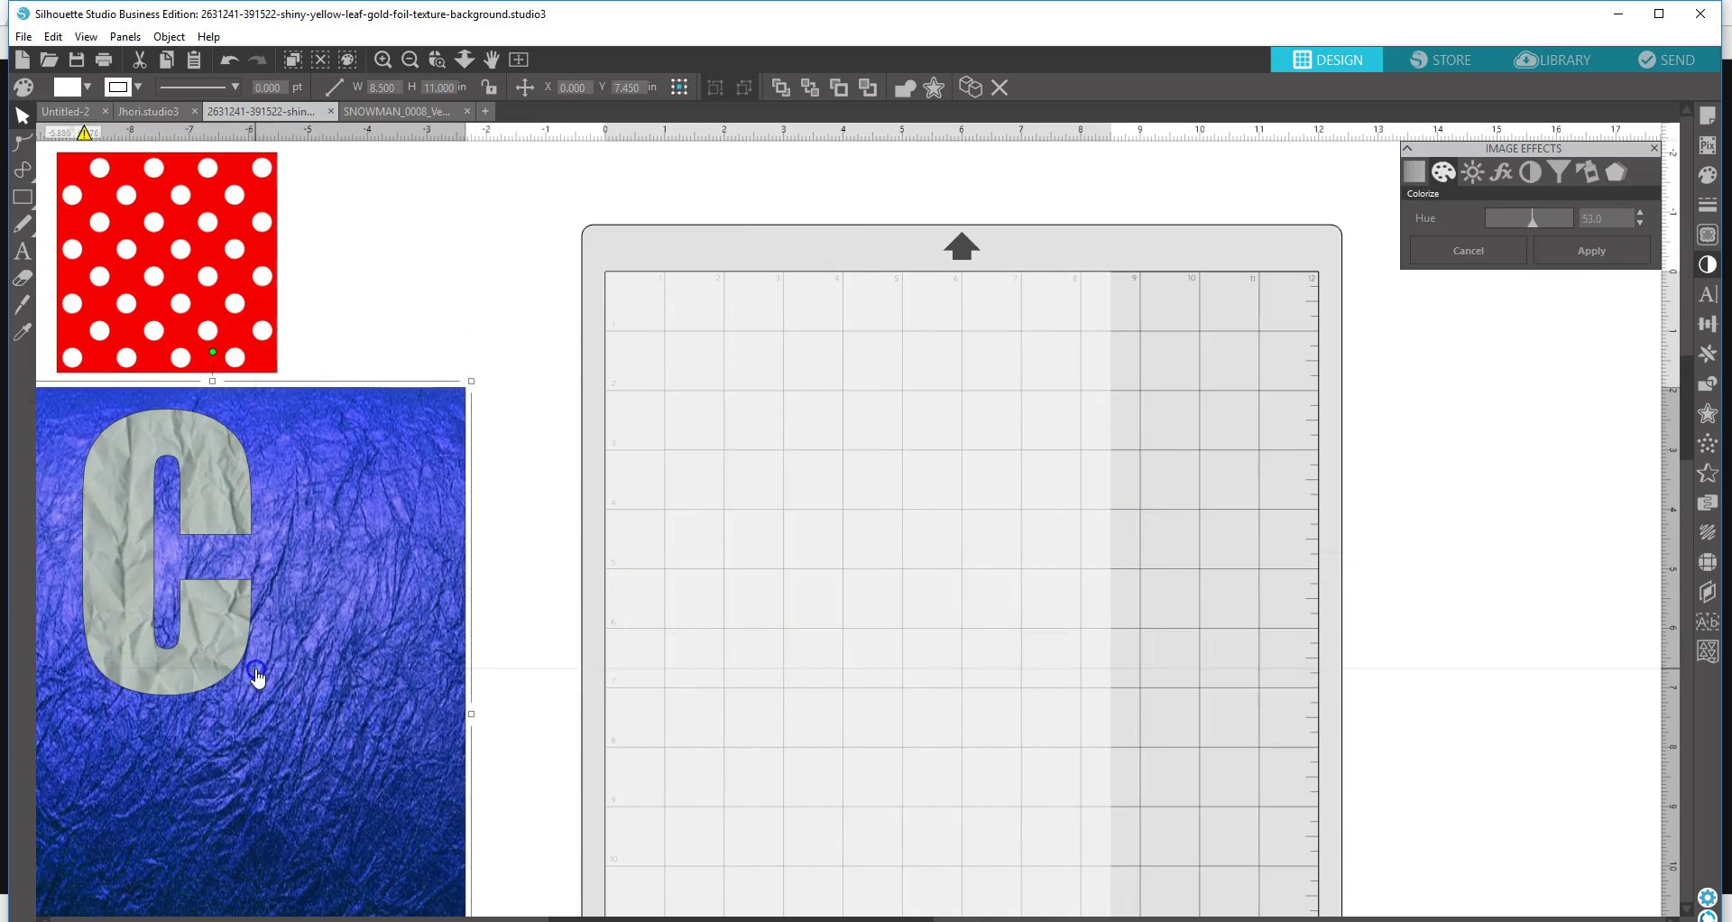
left_click_drag(113, 289, 765, 587)
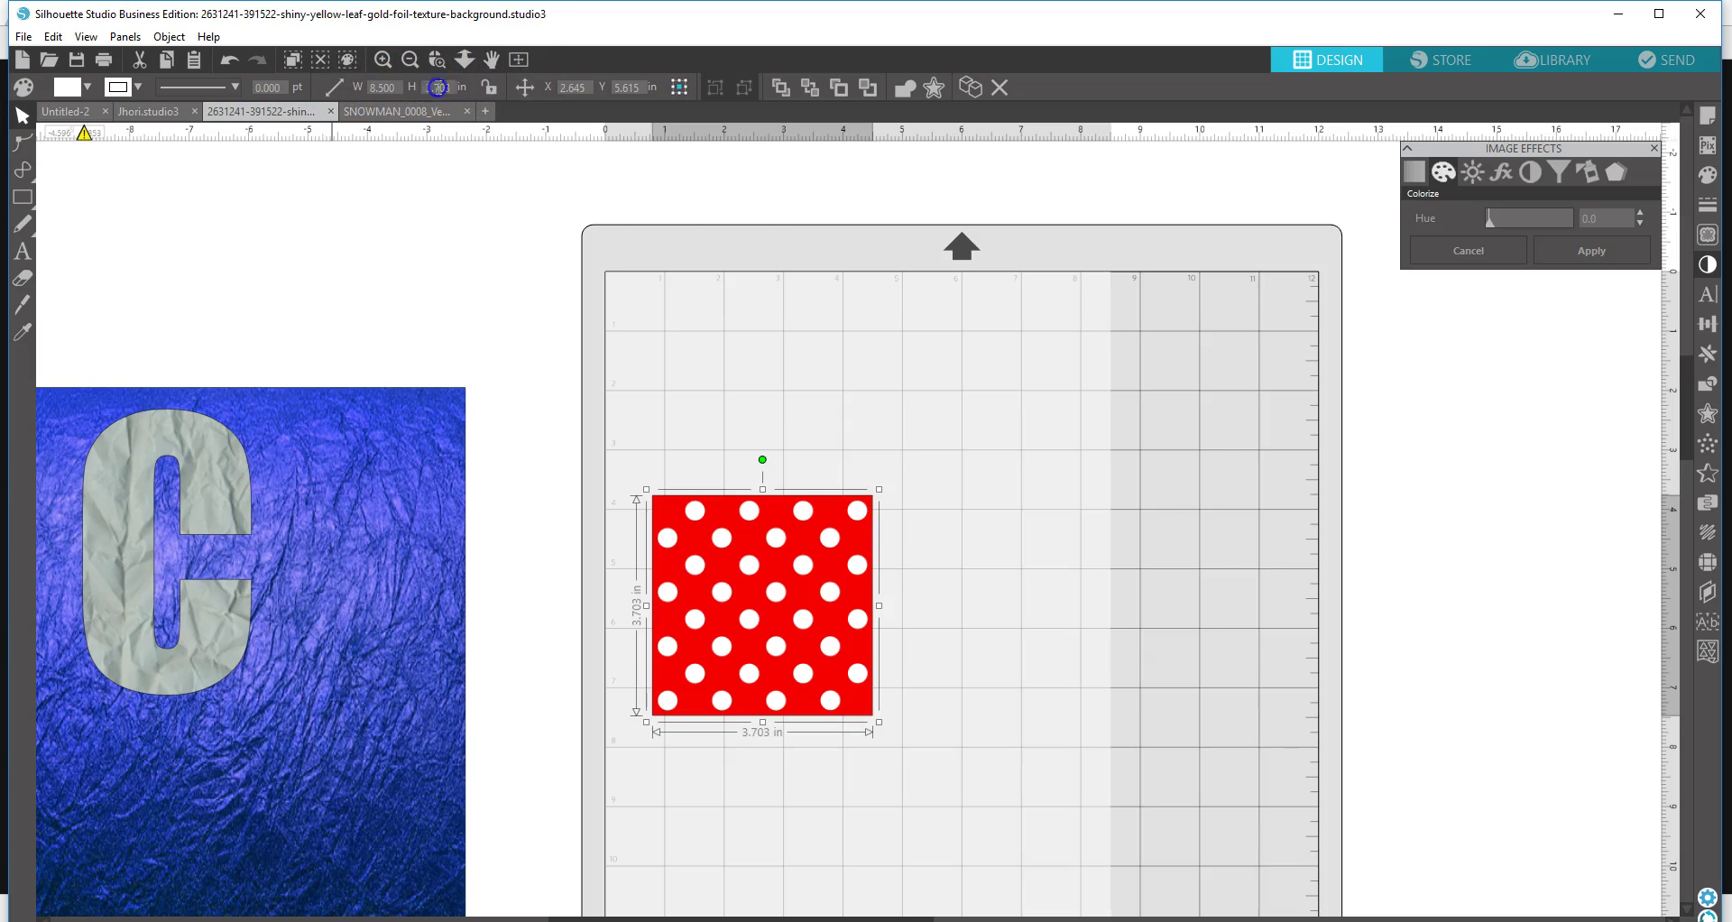
- Try to stretch the polka dot square to 8.5 by 11 in and align it with the page
type("11")
key("Return")
left_click_drag(828, 411, 893, 397)
left_click_drag(901, 514, 935, 531)
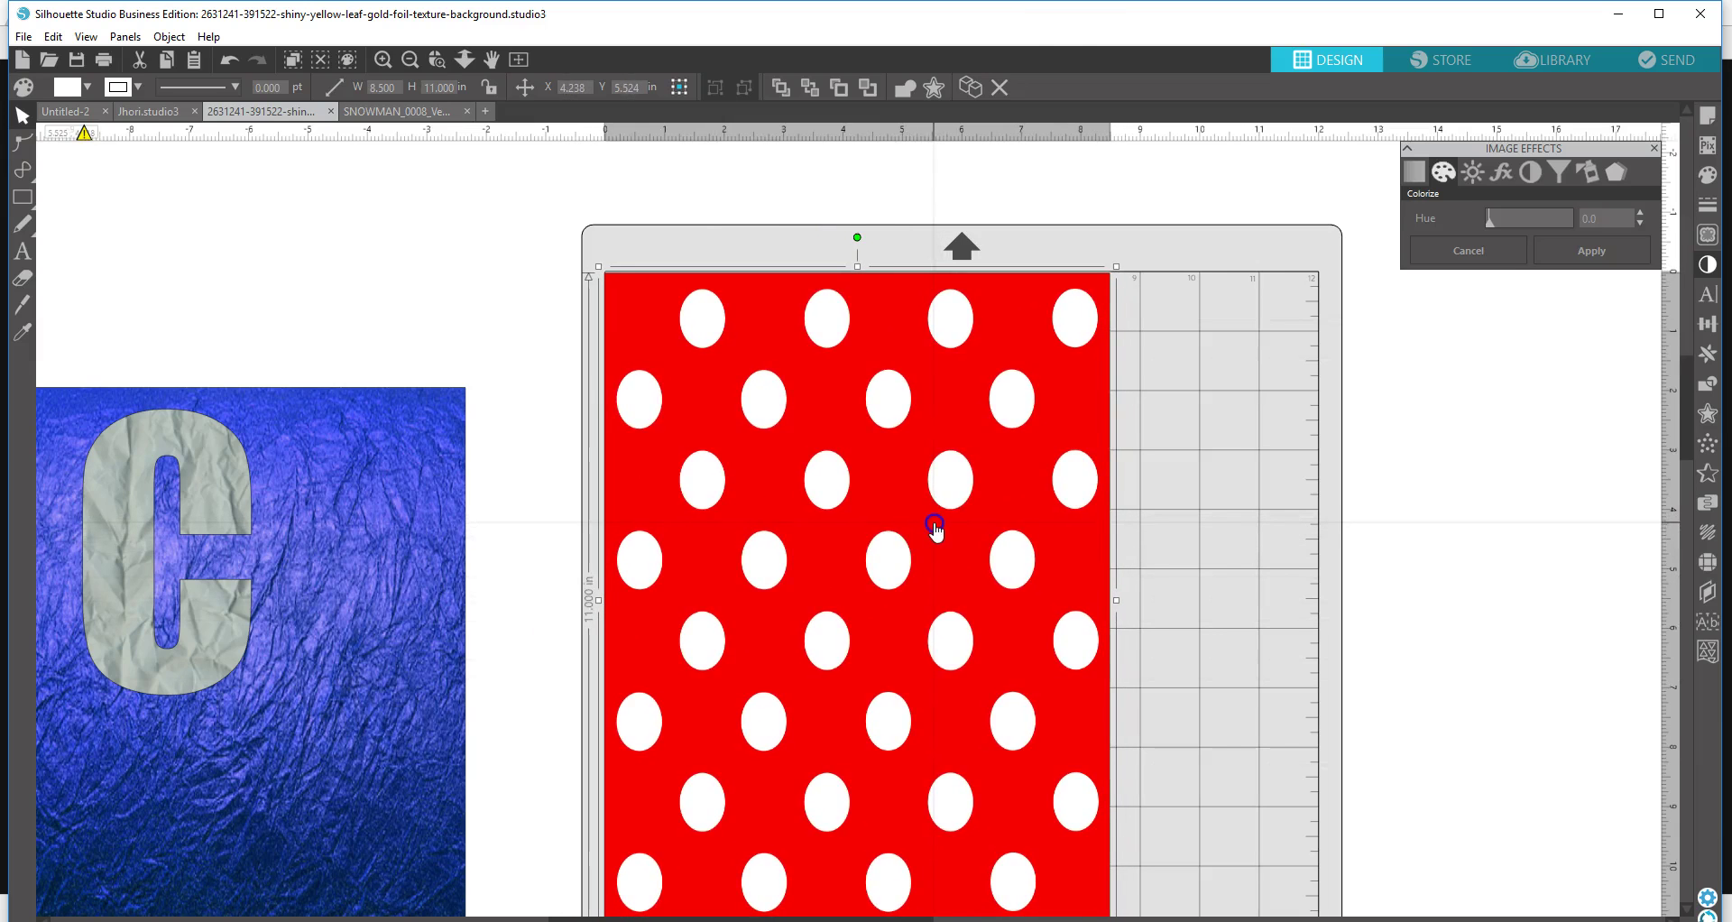
- Undo the repositioning and the 8.5 by 11 in resize of the polka dot pattern
left_click_drag(1689, 390, 1668, 356)
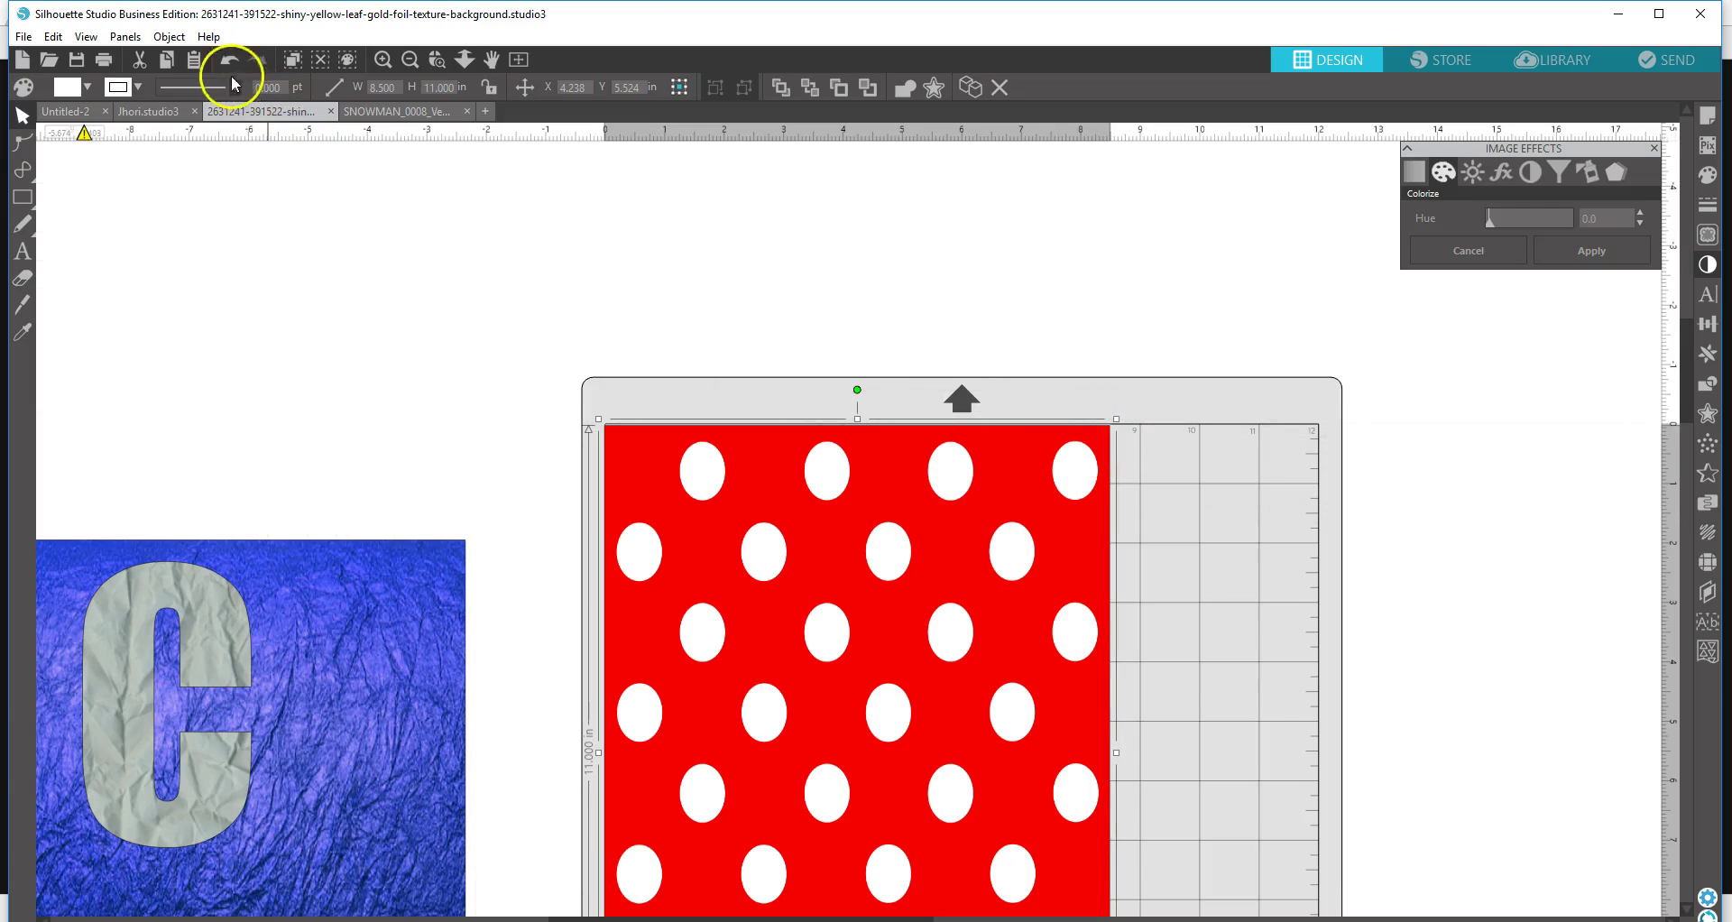
scroll(1086, 358, "down", 2)
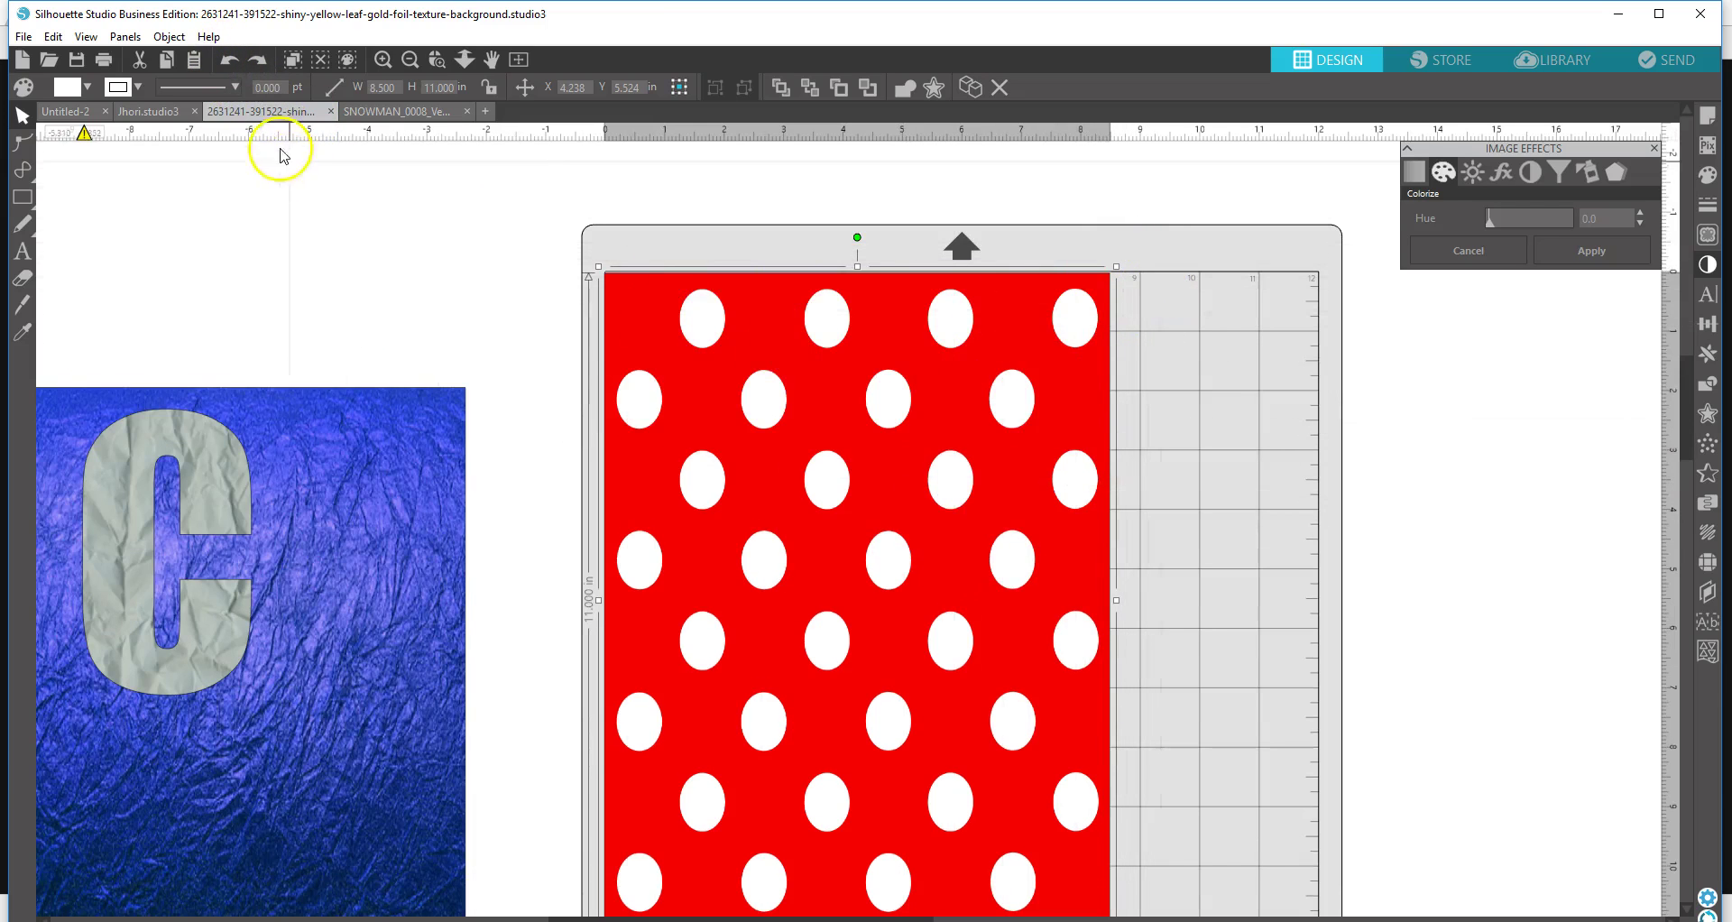
left_click(228, 60)
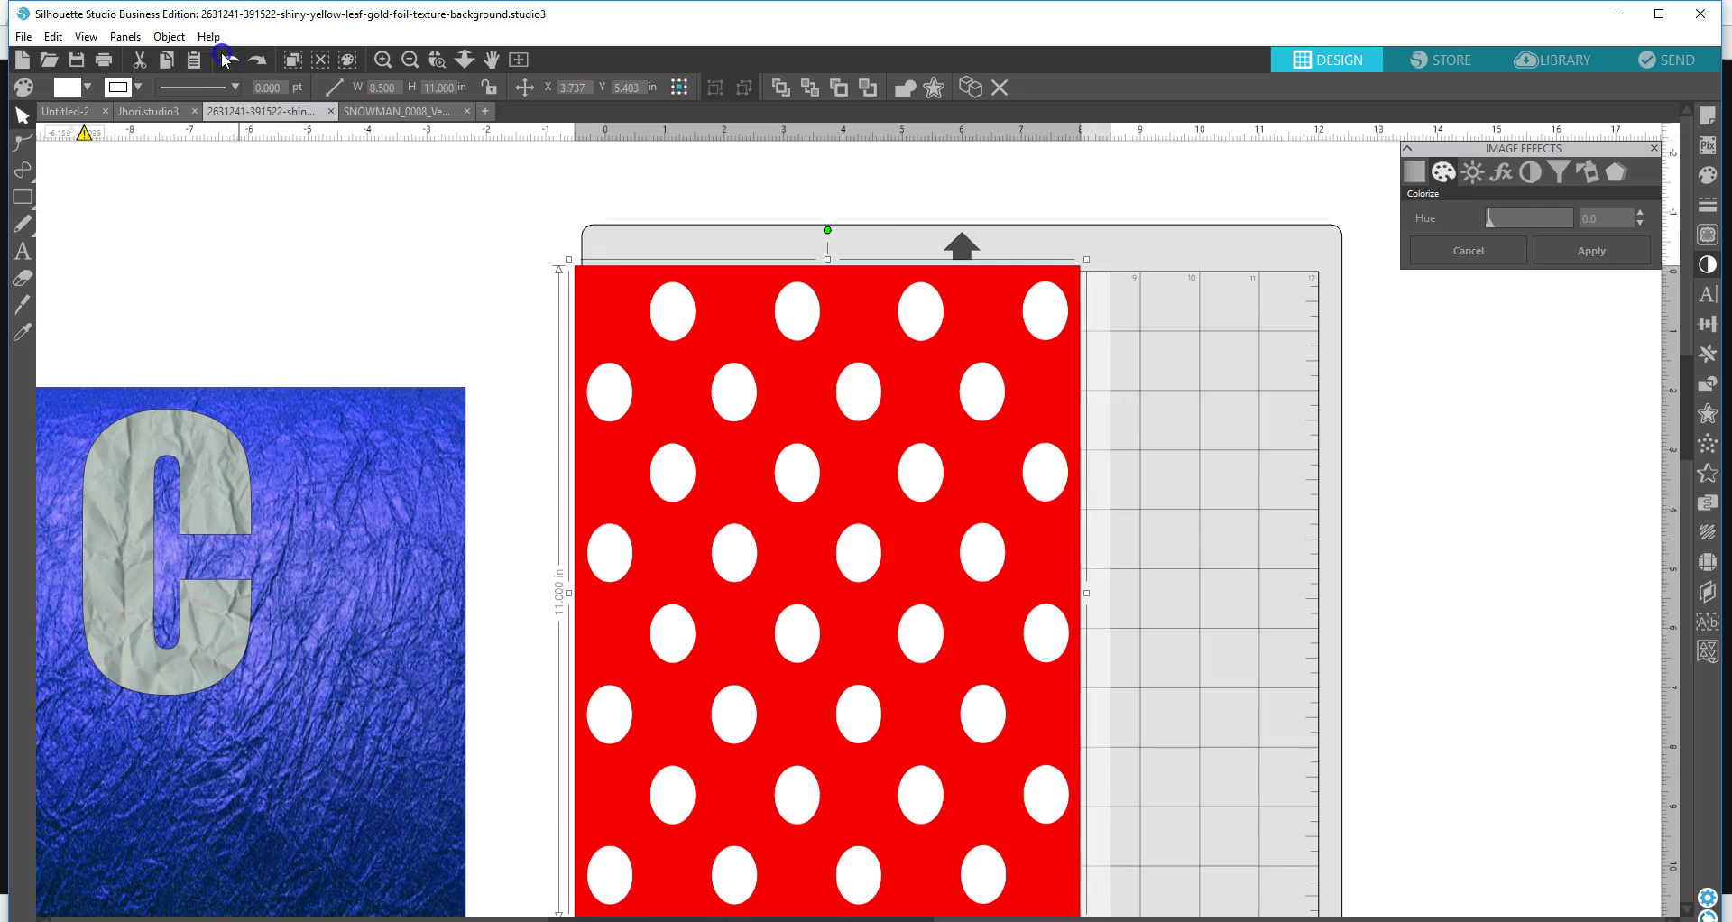
left_click(227, 59)
left_click(228, 60)
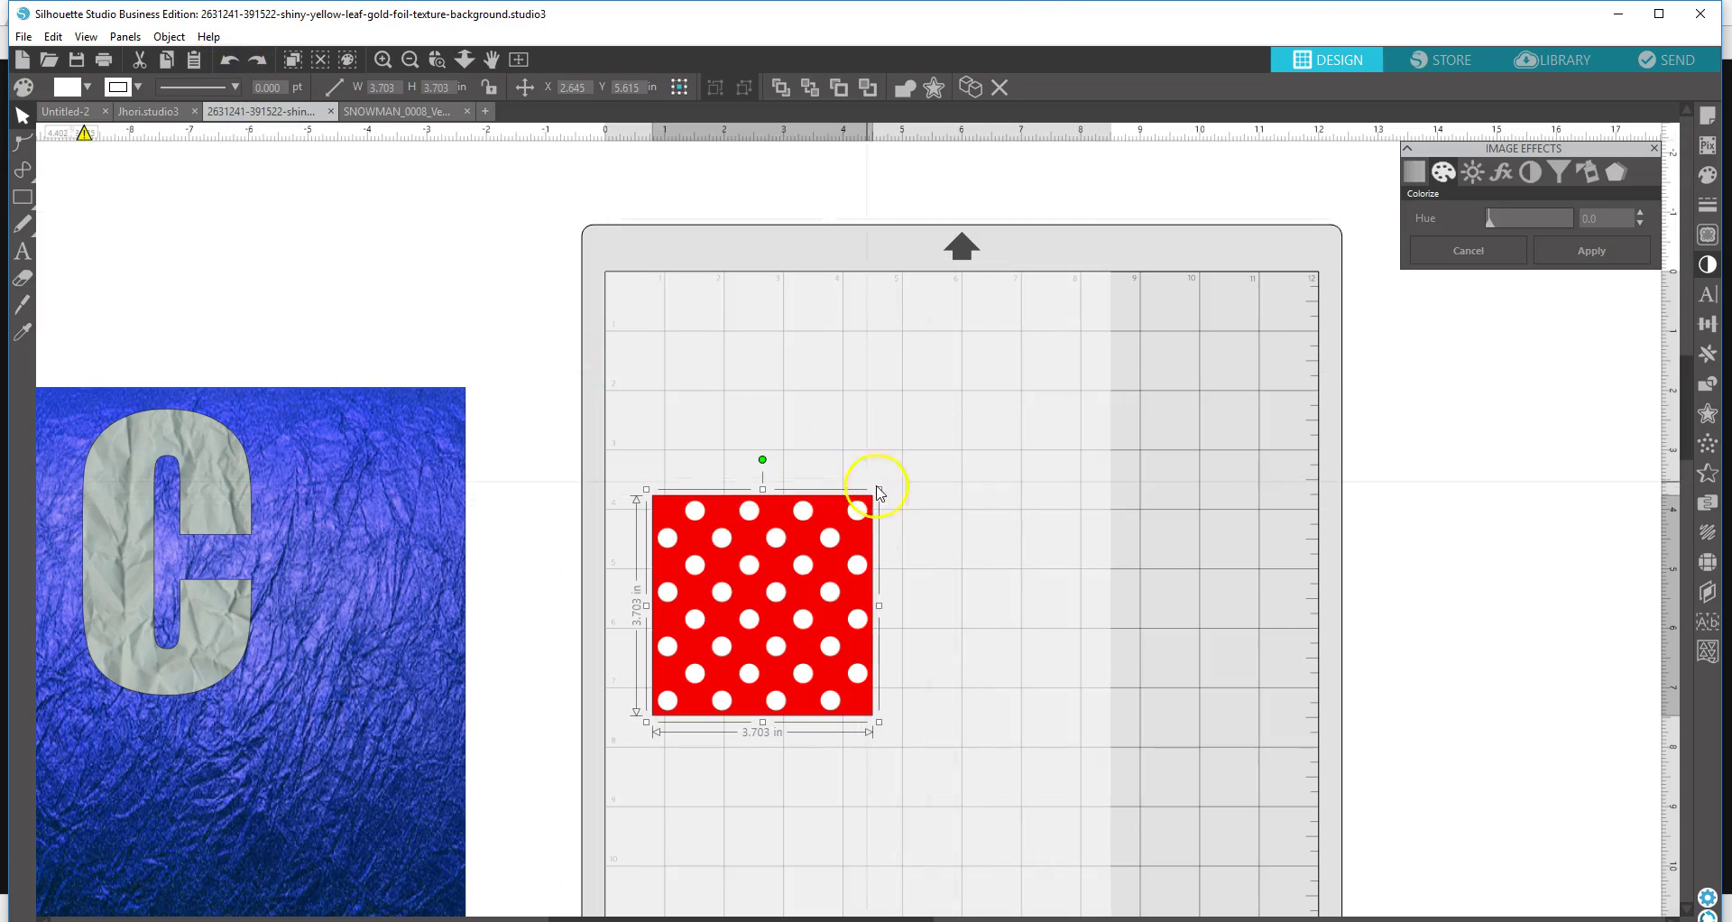
- Enlarge the polka dot square proportionally to about 16.4 in wide so that it extends past the page
left_click_drag(877, 488, 749, 836)
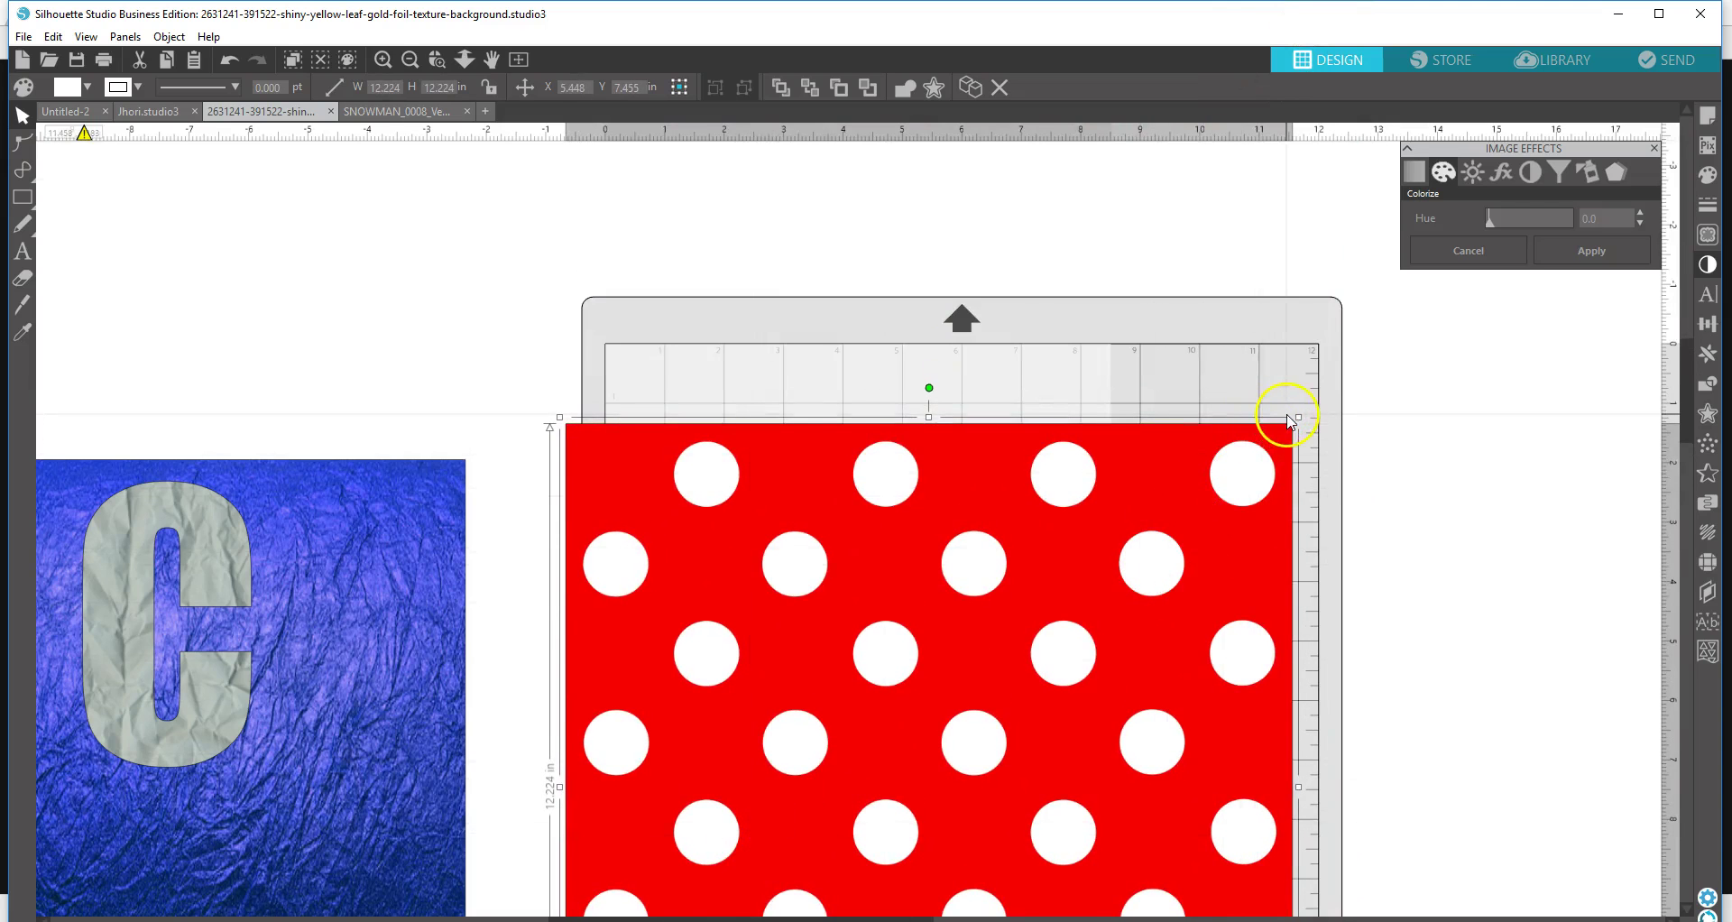
left_click_drag(1305, 430, 1546, 170)
left_click_drag(782, 751, 767, 704)
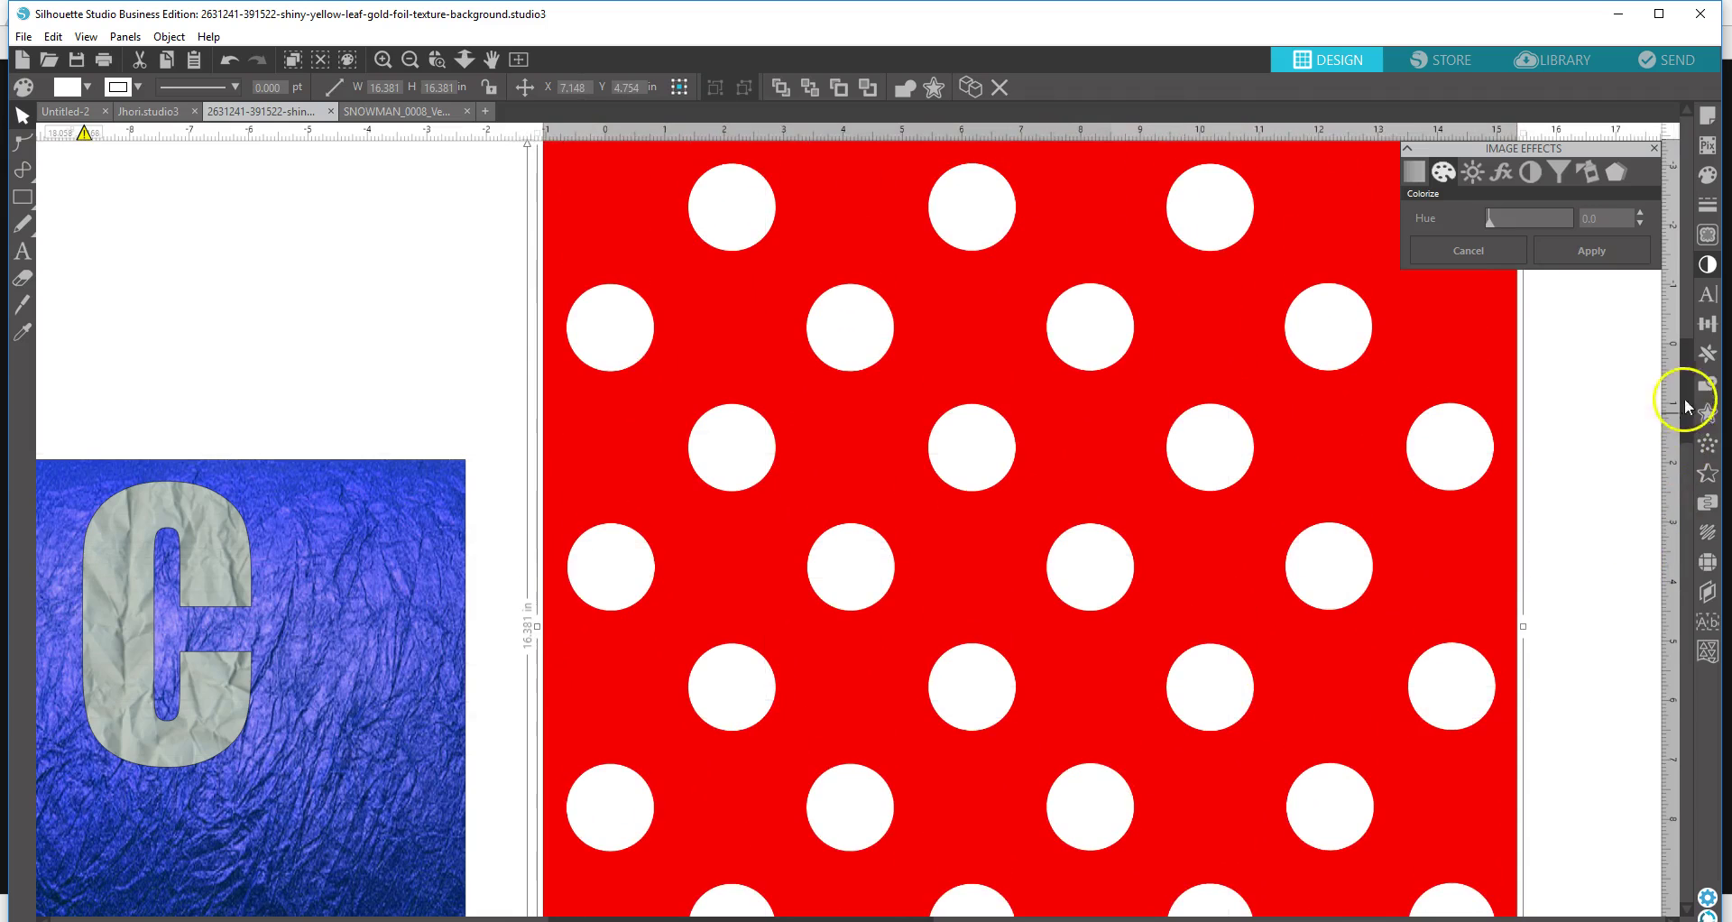
- Try to resize the enlarged polka dot pattern to 8.5 by 11 in, and undo that resize
scroll(1684, 386, "down", 5)
scroll(1669, 370, "up", 7)
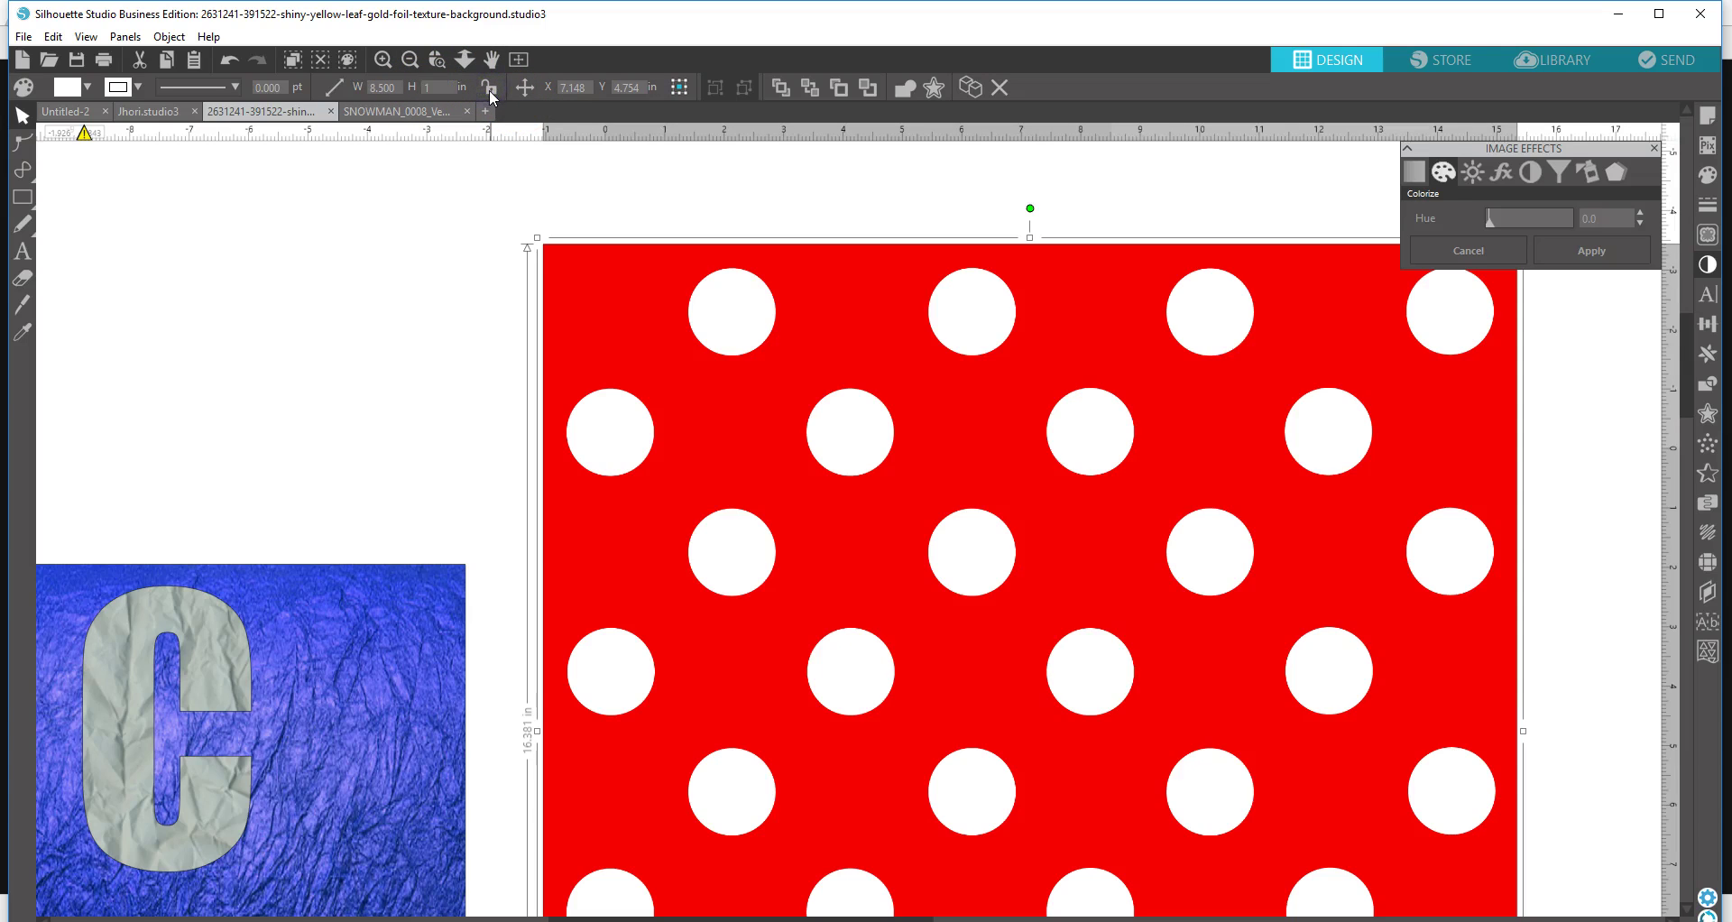
key("Return")
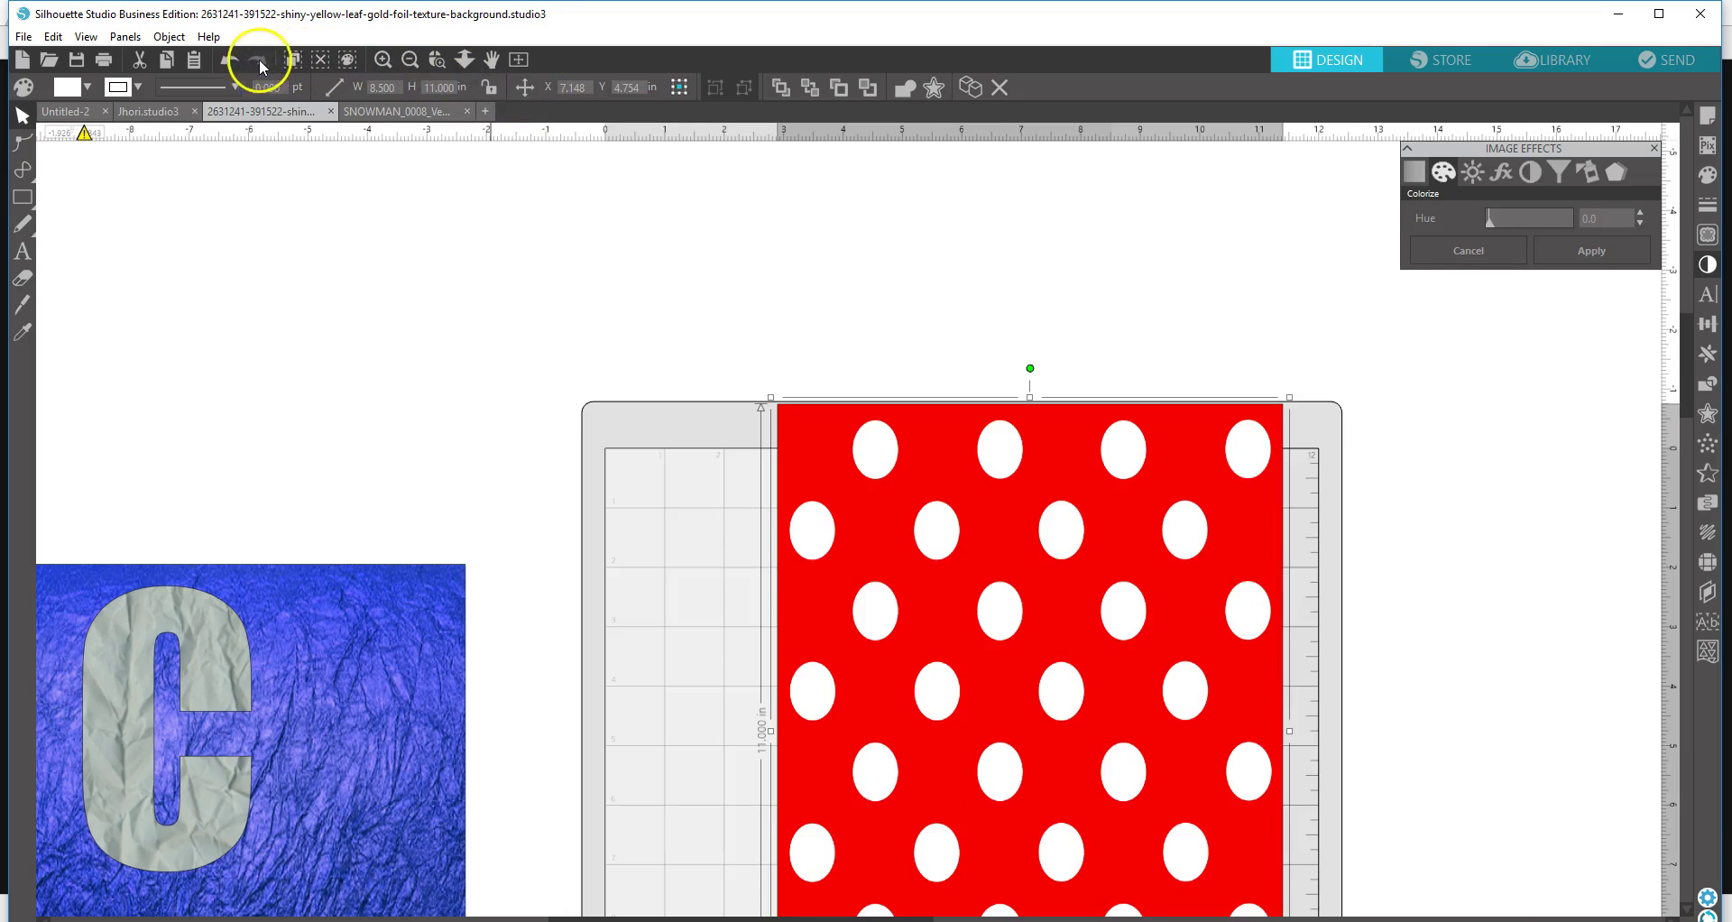
left_click(231, 62)
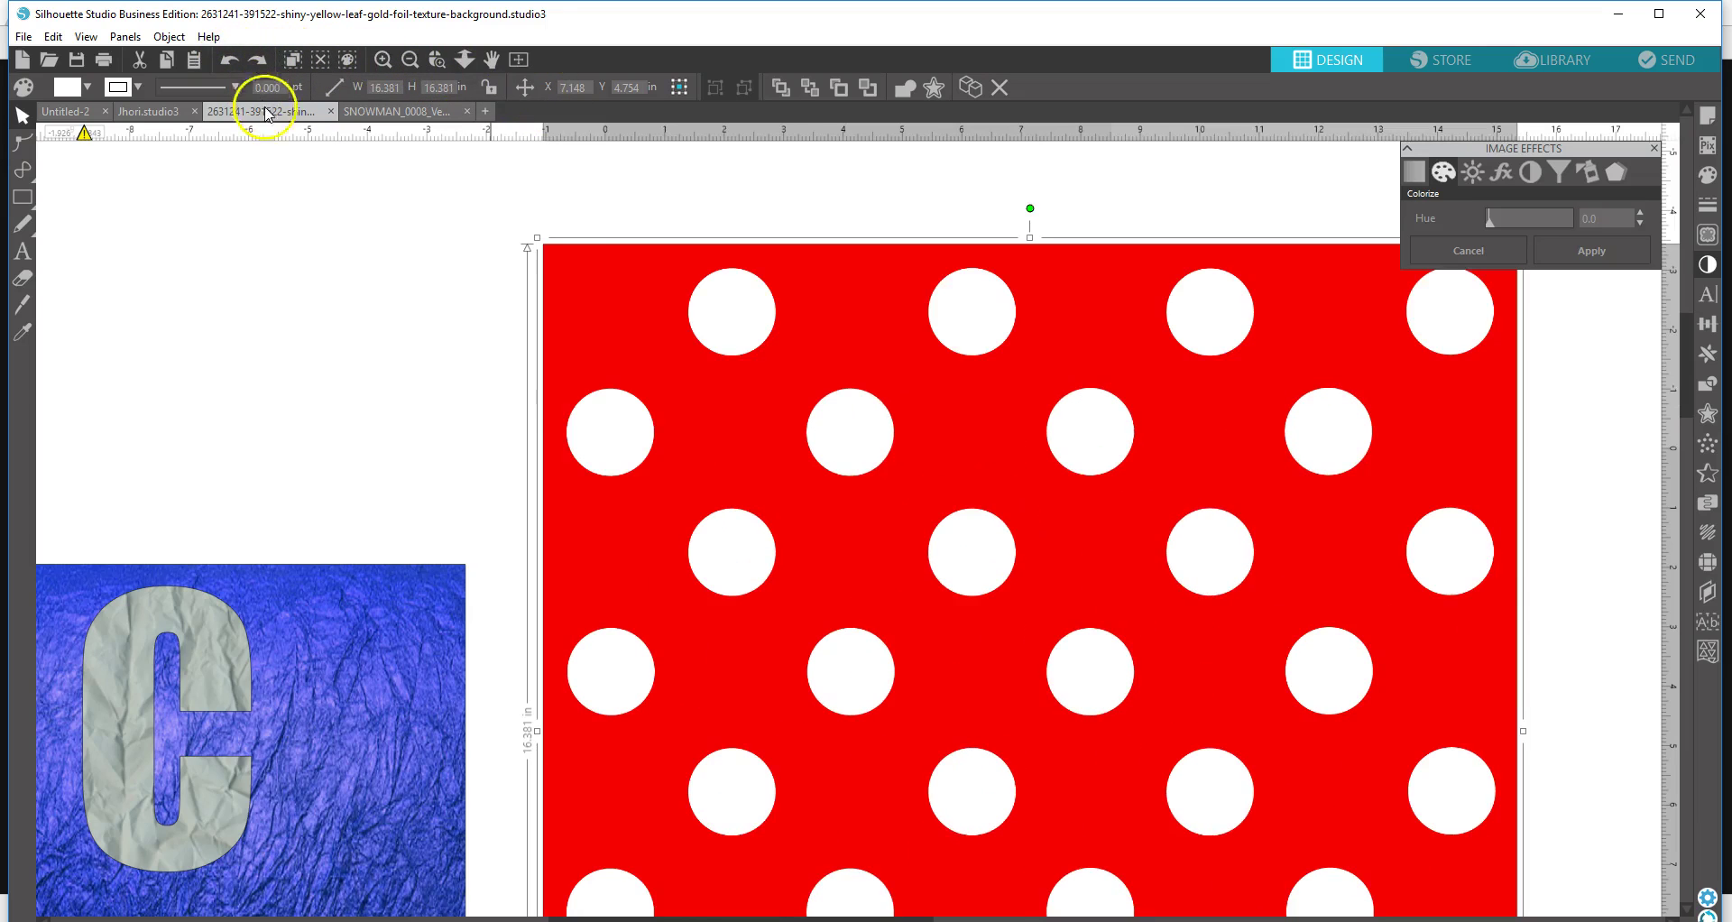
- Draw a tall rectangle about 14.15 in high over the enlarged polka dot pattern
left_click(22, 197)
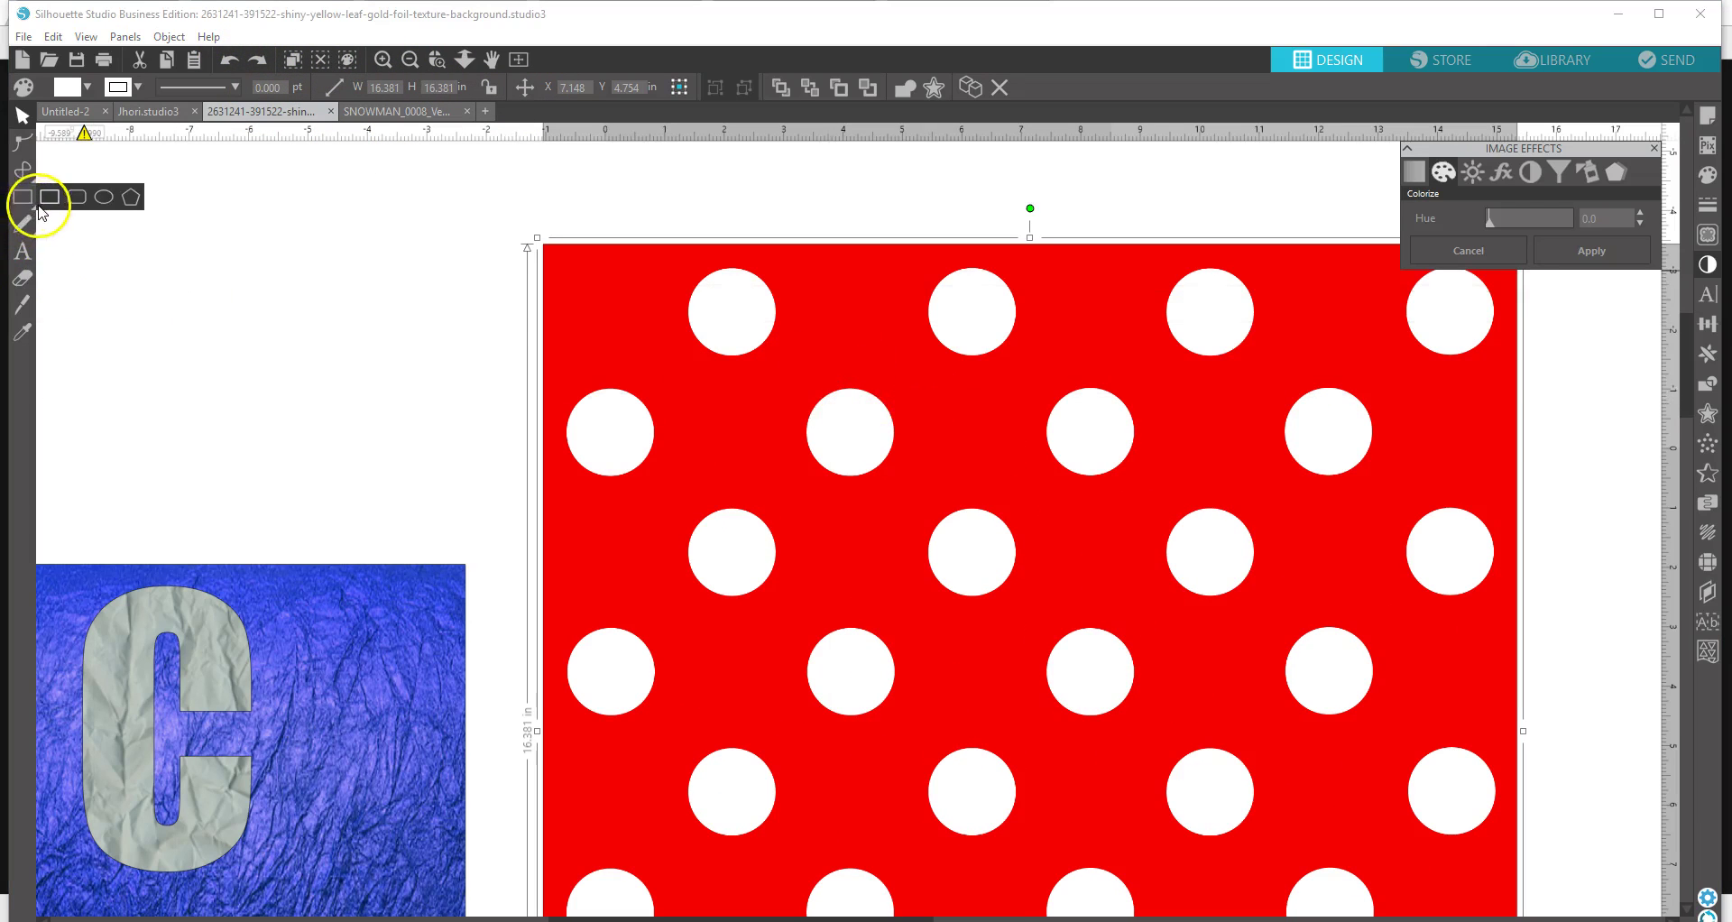
left_click(50, 198)
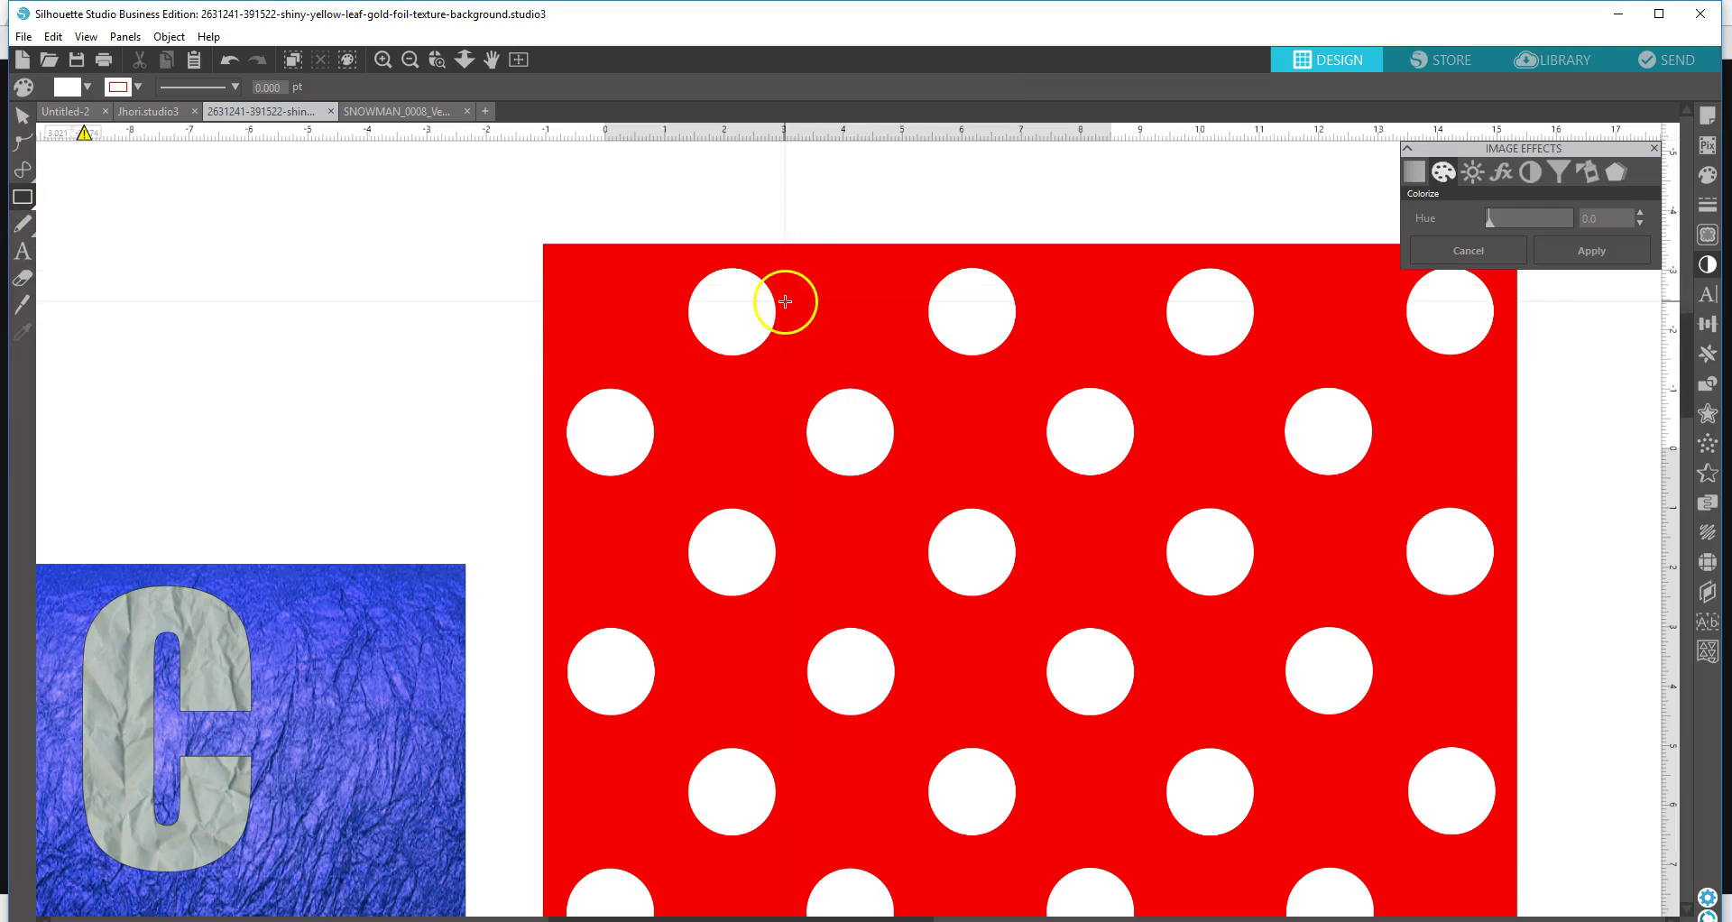
left_click_drag(792, 303, 1375, 899)
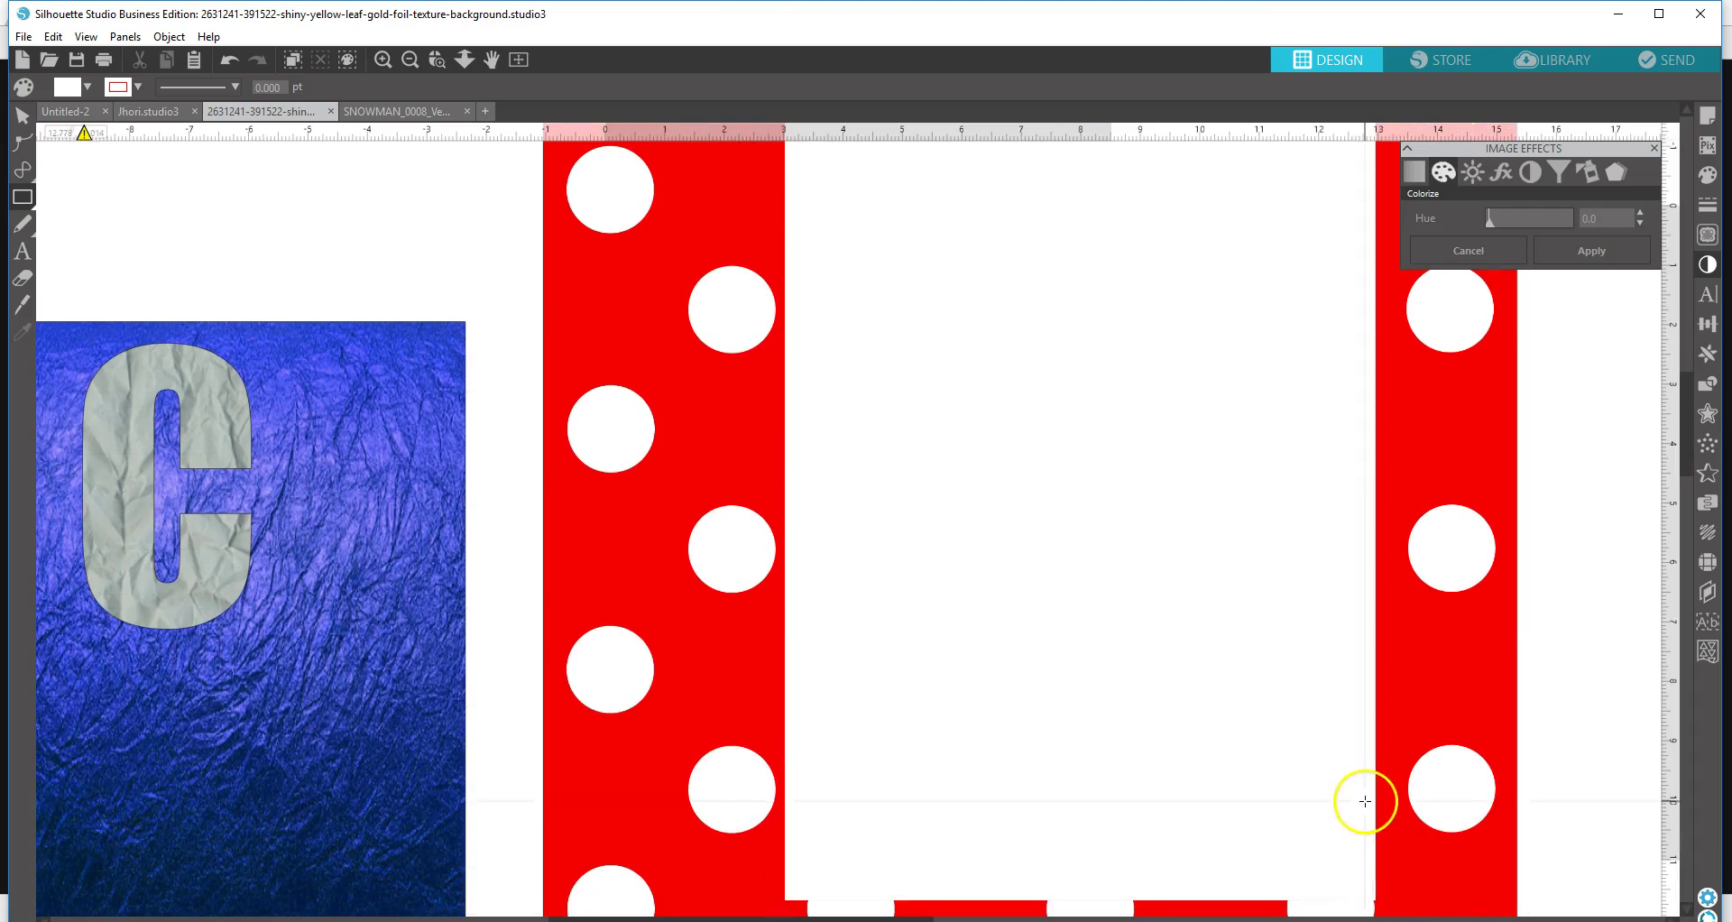
left_click_drag(322, 224, 270, 229)
left_click(22, 115)
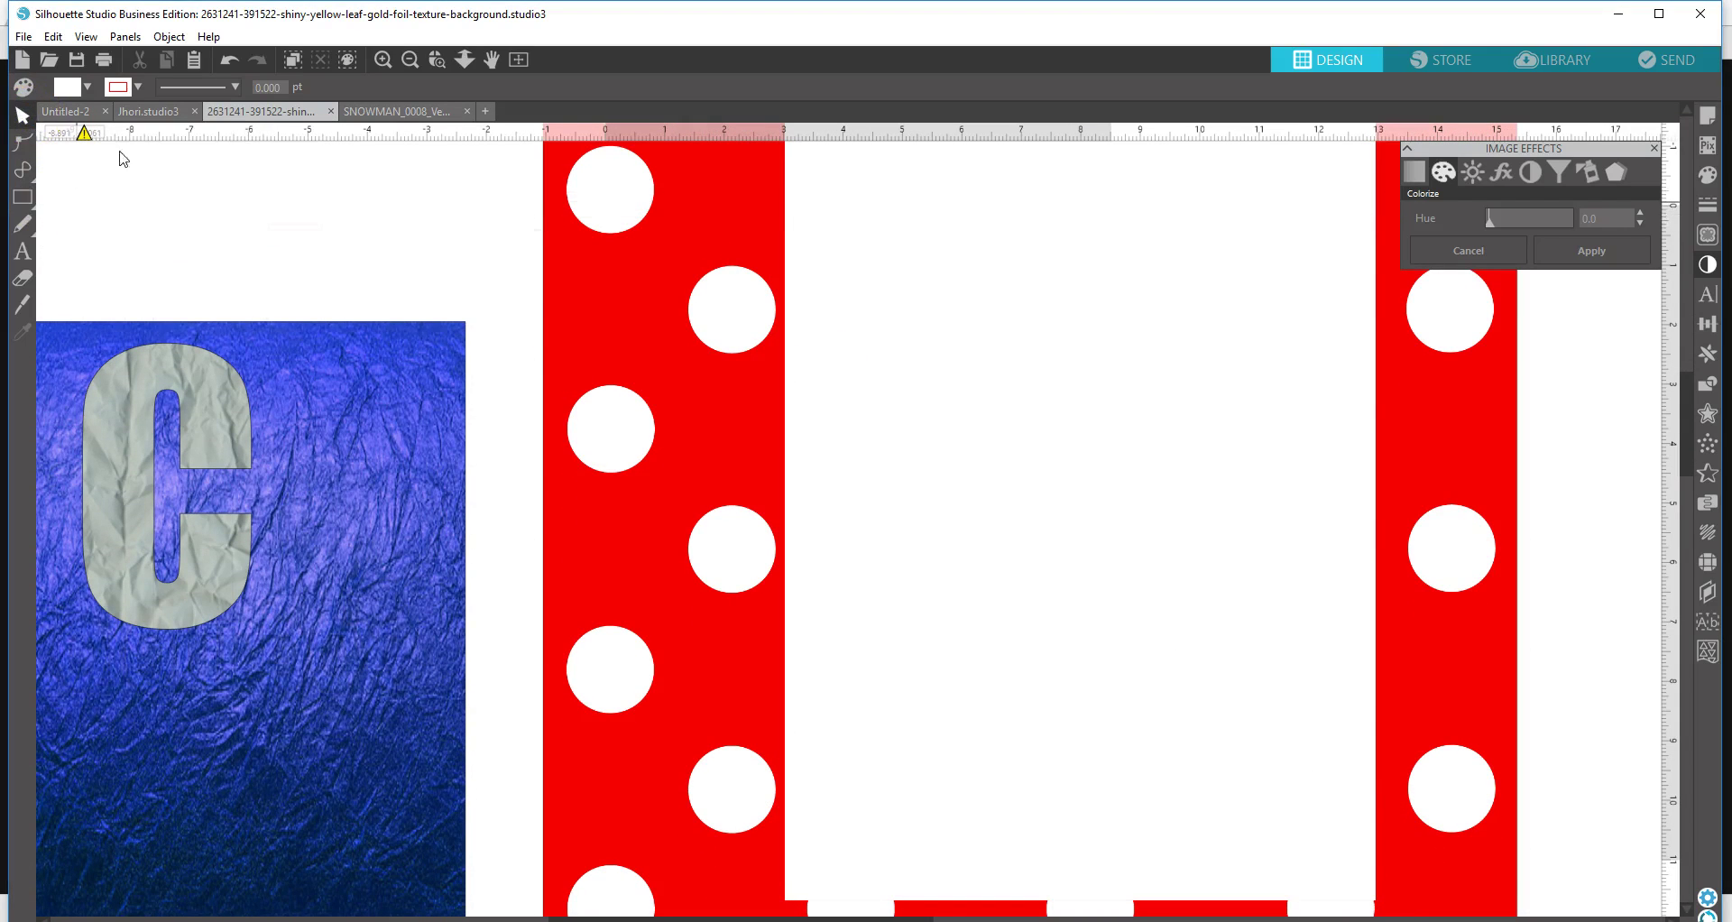
- Move the polka dot pattern behind the white rectangle and shrink it proportionally to about 11.2 in wide
left_click_drag(708, 310, 696, 298)
left_click(604, 290)
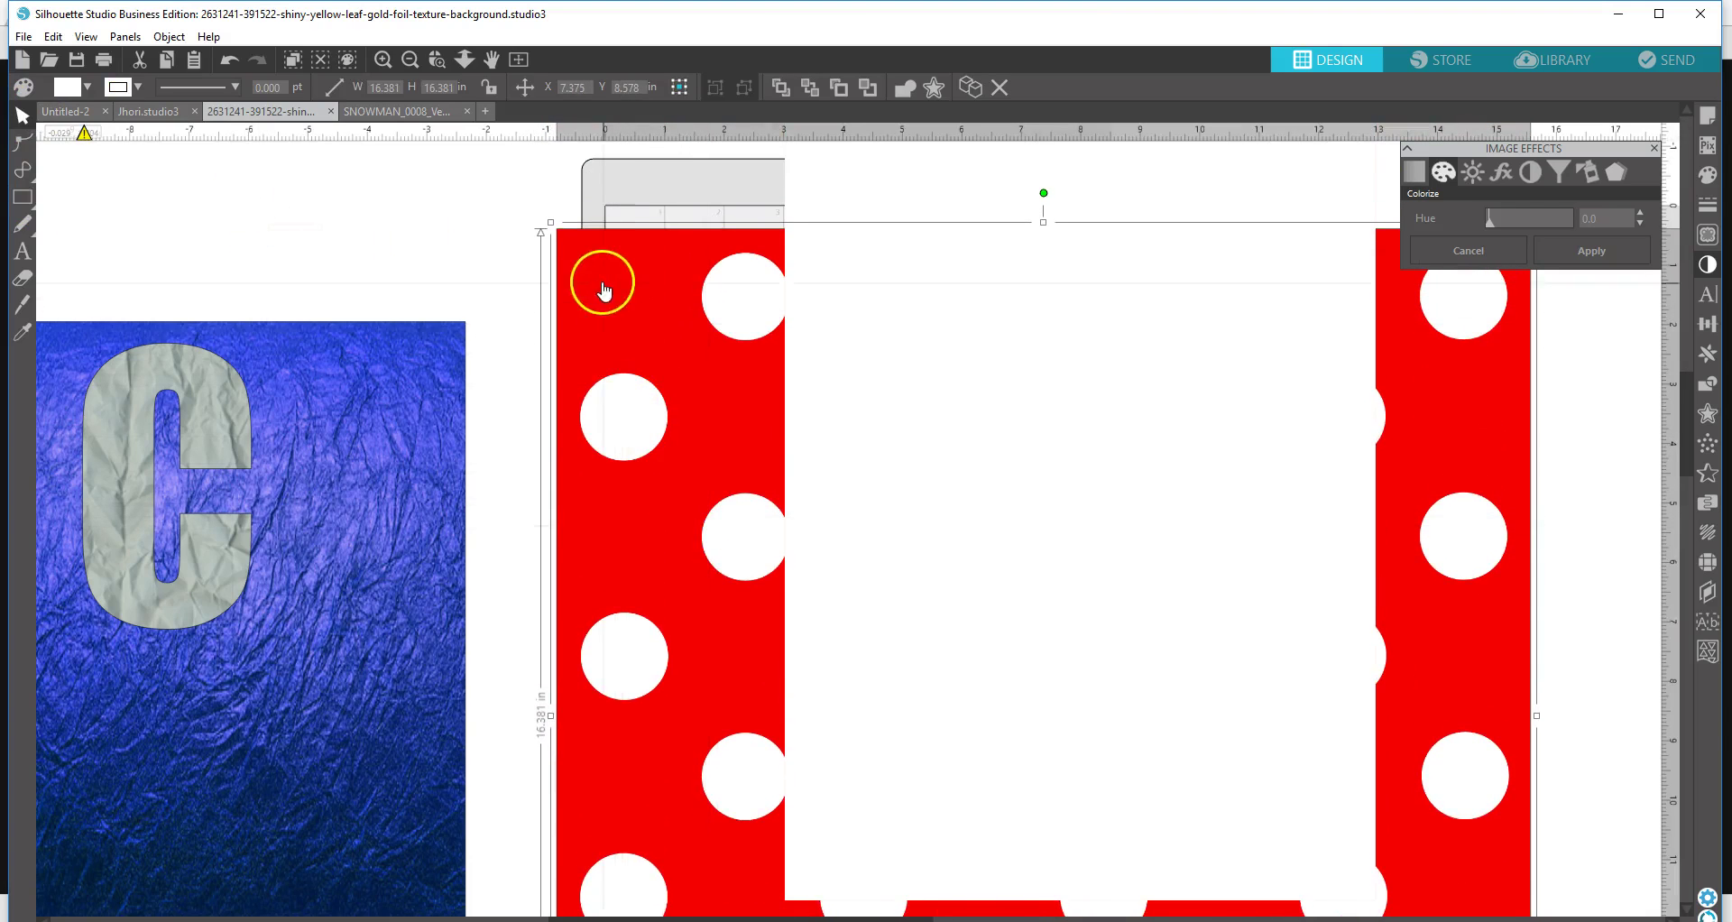
left_click_drag(551, 221, 795, 467)
left_click_drag(1507, 658, 1377, 438)
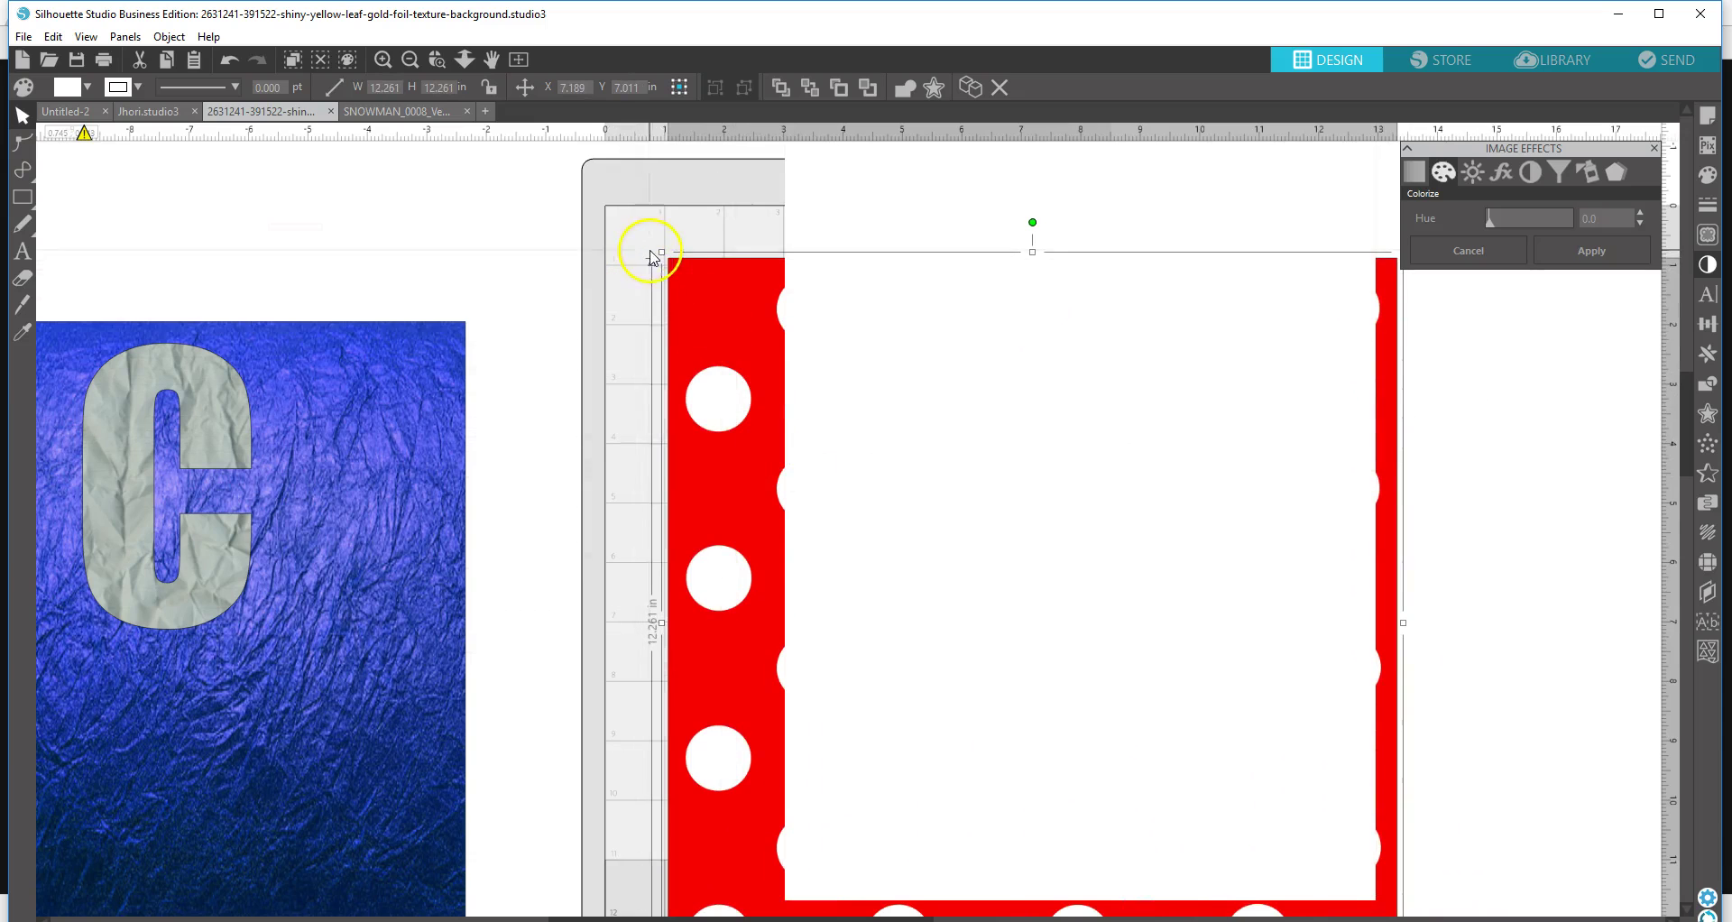
left_click_drag(661, 256, 724, 318)
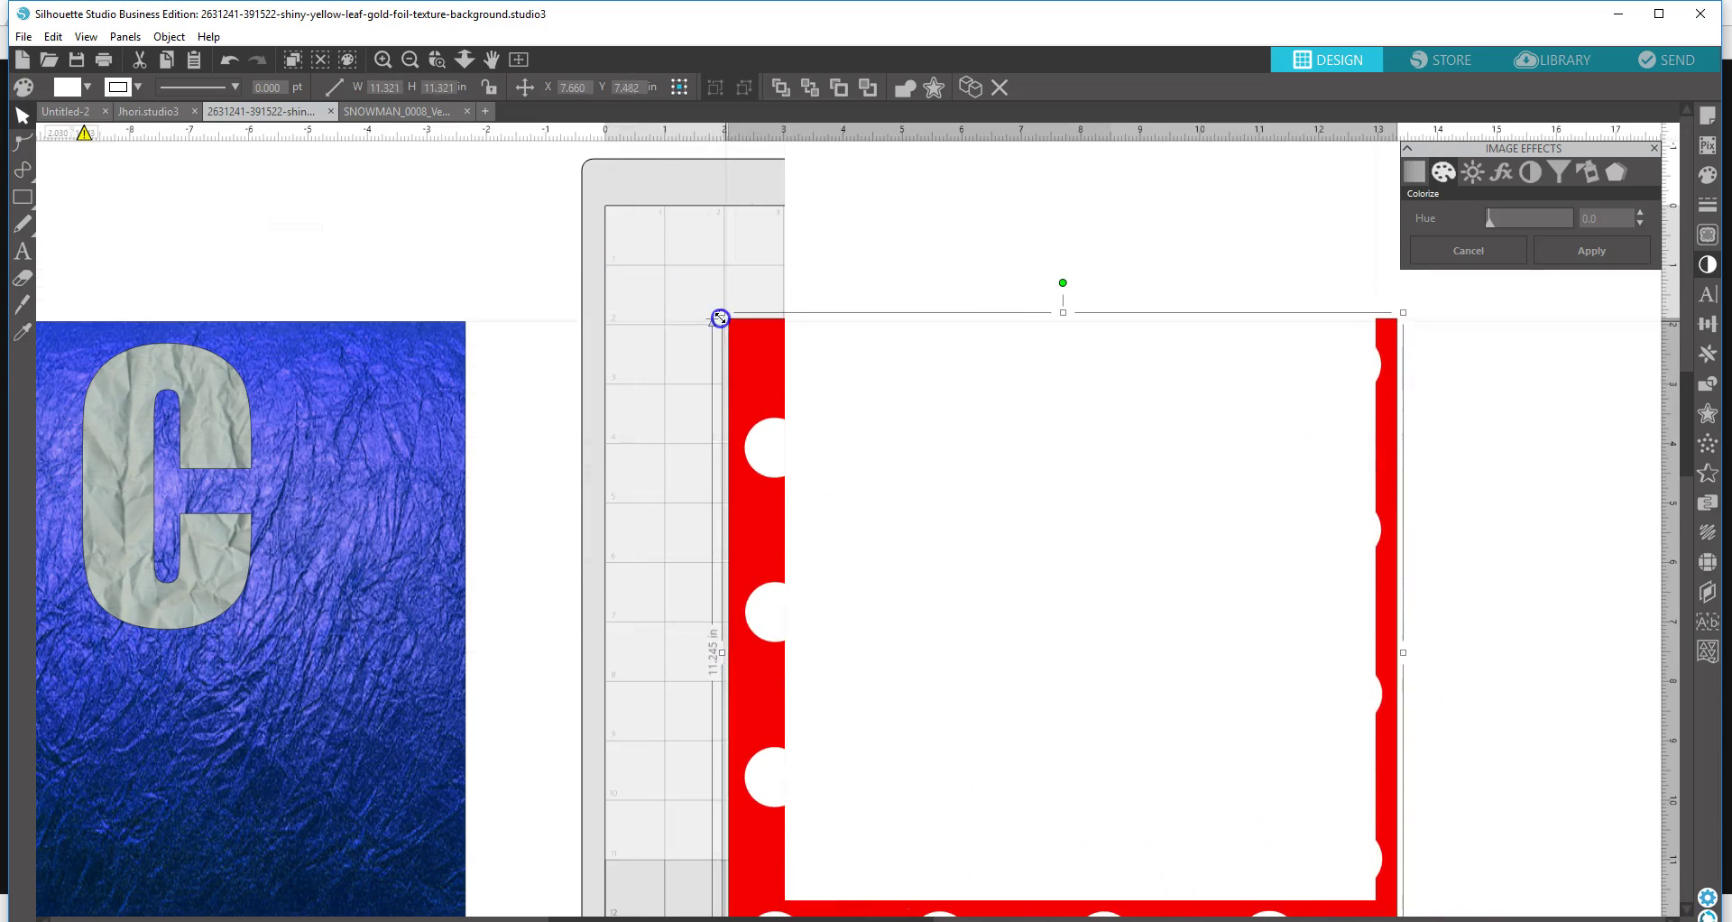
- Set the white rectangle's size to 8.5 by 11 in and move it down over the polka dot pattern
left_click(979, 453)
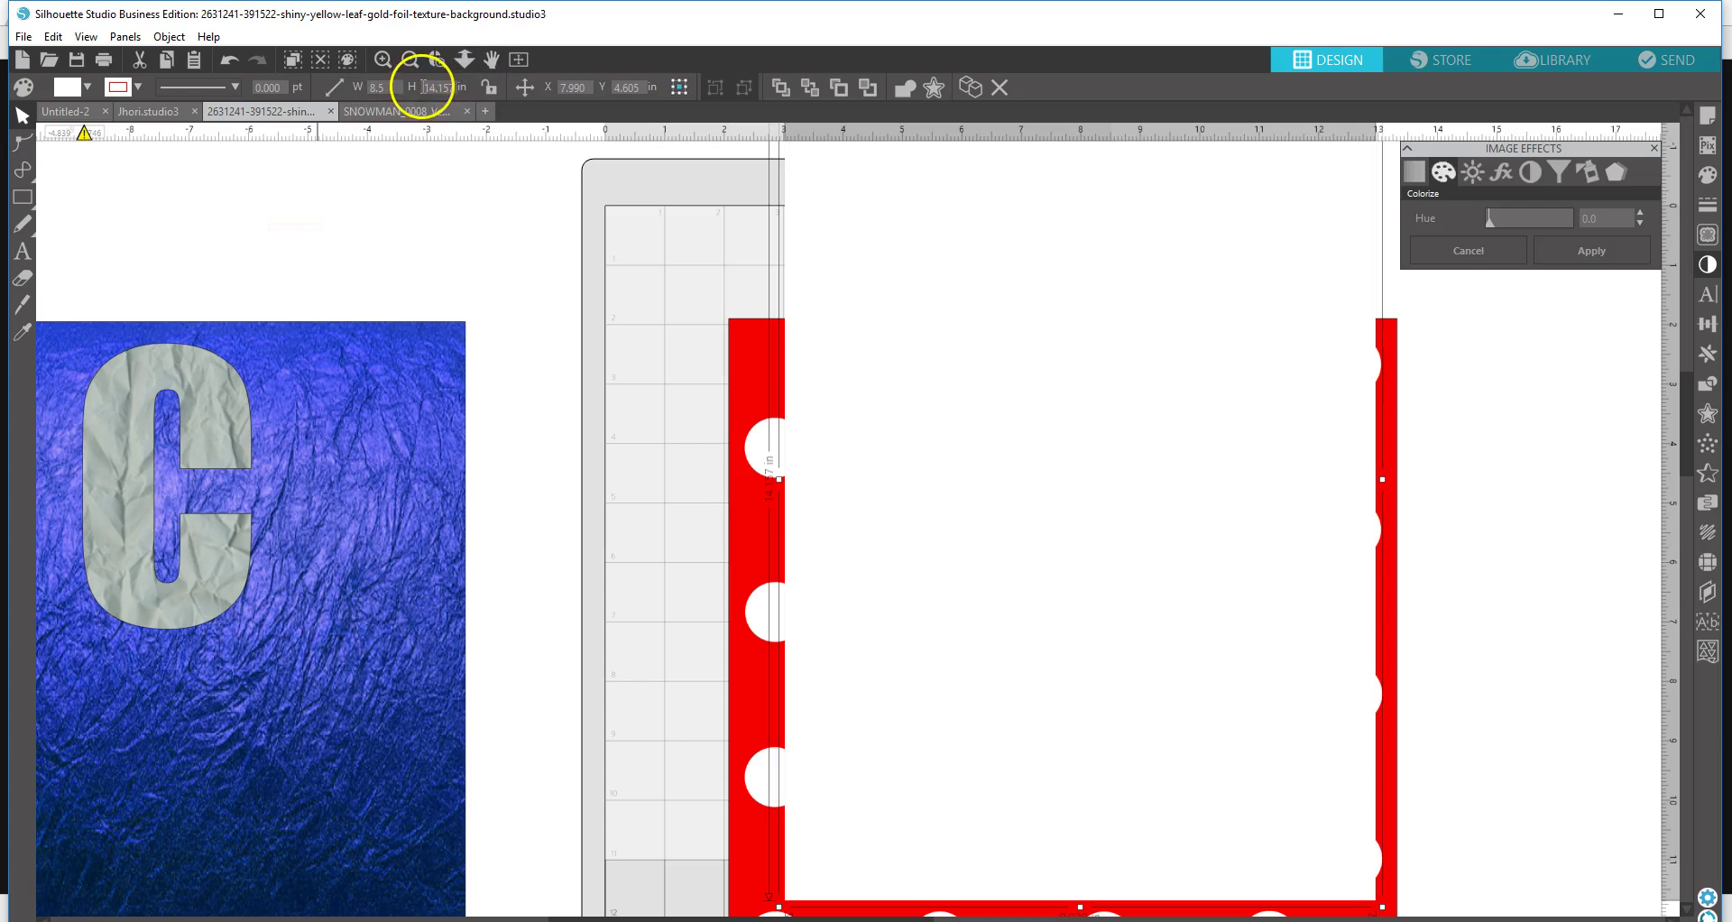
type("11")
key("Return")
scroll(1691, 440, "down", 5)
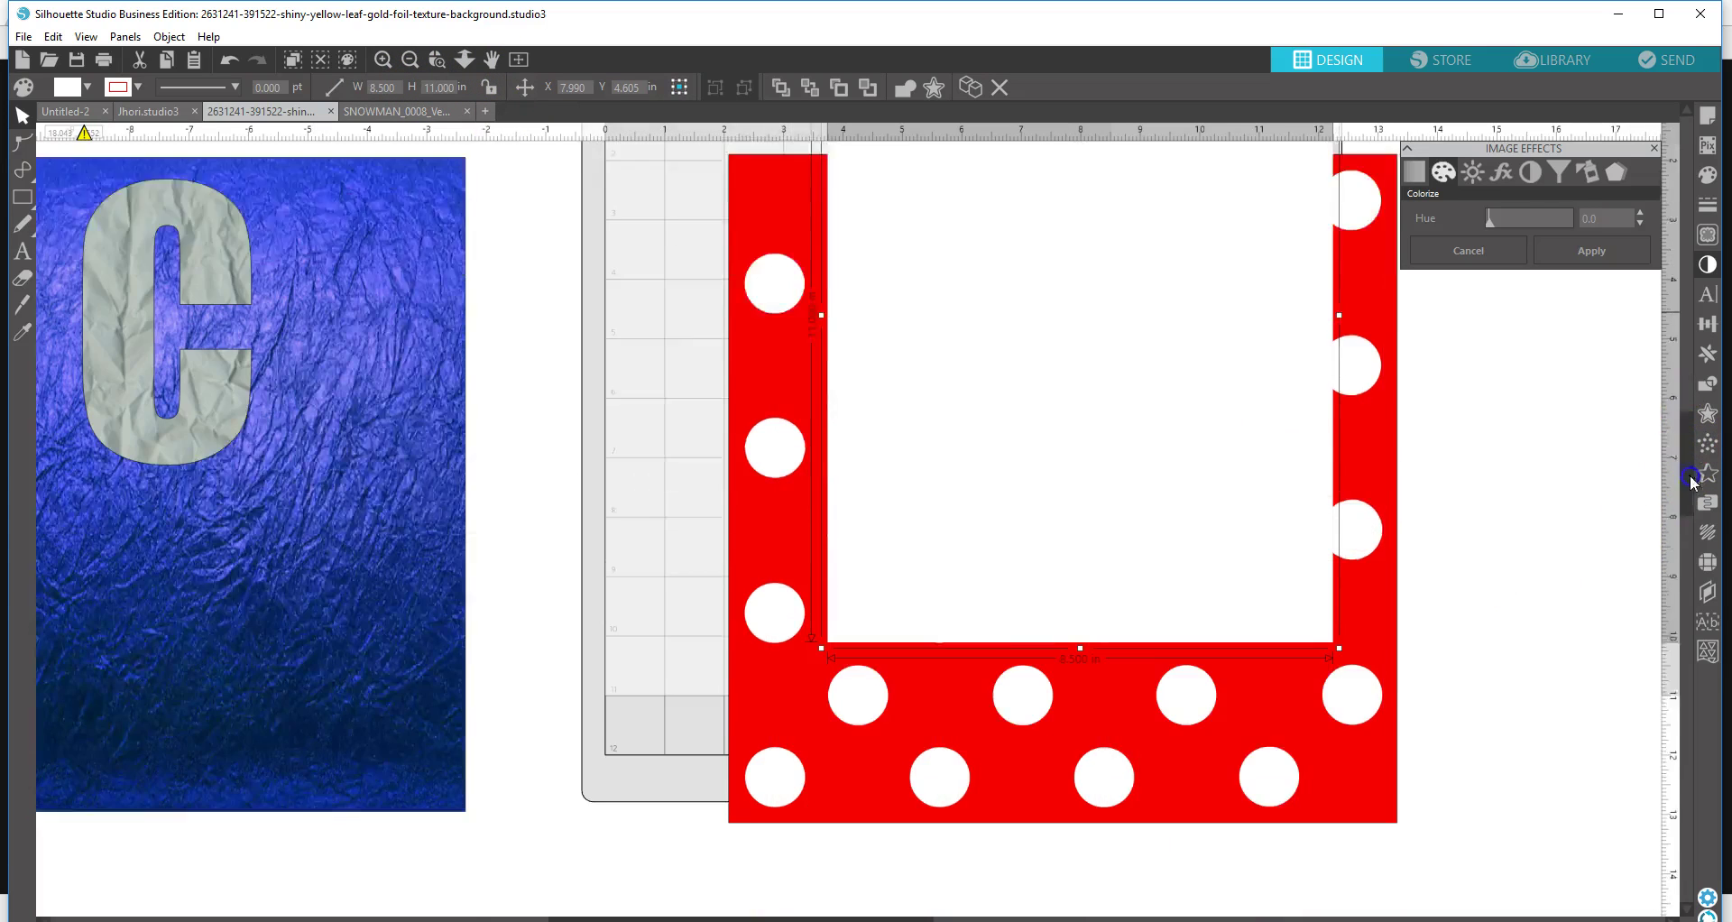
left_click_drag(1094, 406, 1082, 561)
- Scale the polka dot pattern behind the rectangle proportionally to about 10.5 in wide
left_click(1397, 663)
left_click_drag(1397, 663, 1305, 645)
left_click_drag(1682, 504, 1678, 430)
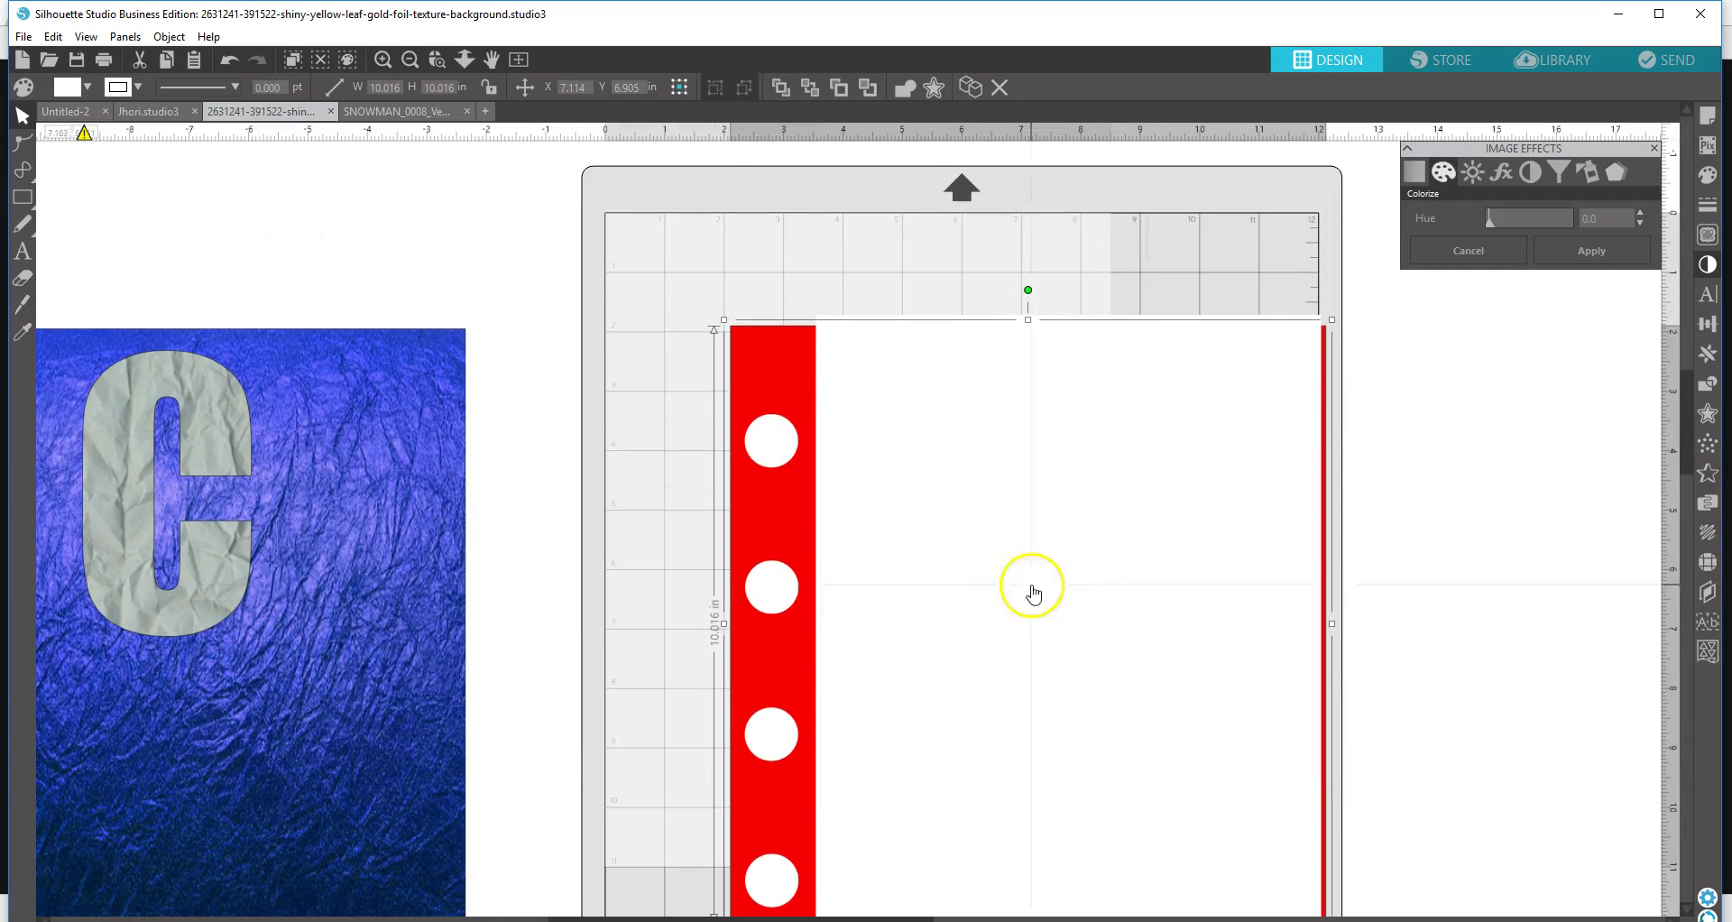
left_click_drag(723, 320, 694, 290)
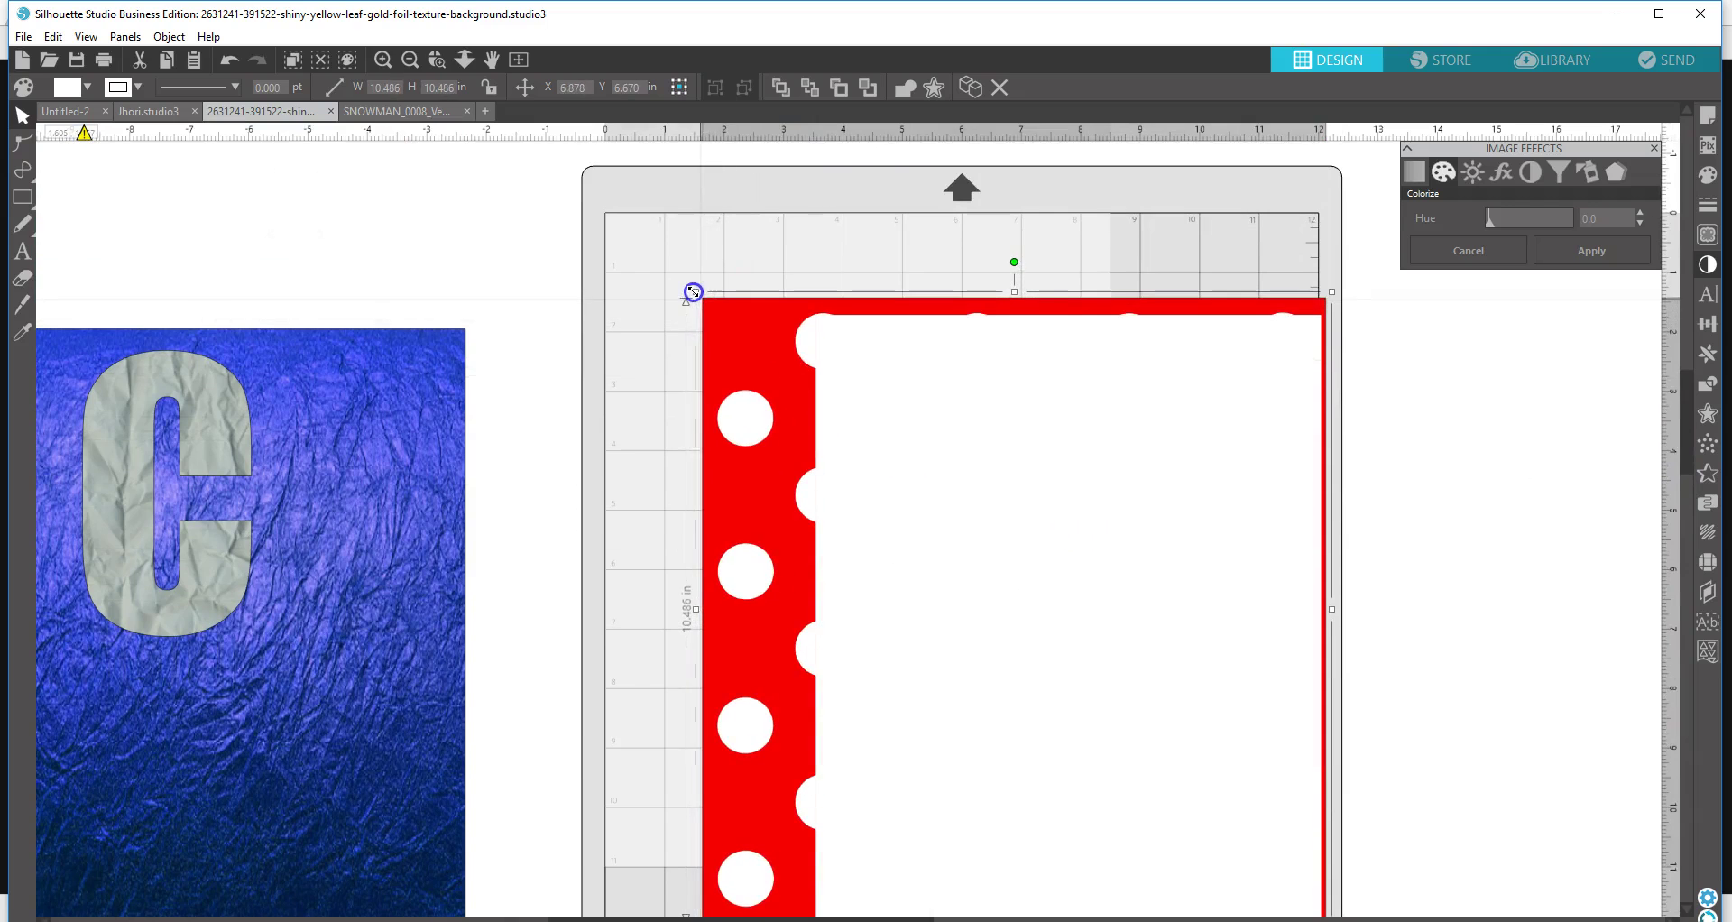
- Shift the polka dot pattern toward the left part of the mat, leaving point editing mode
double_click(764, 466)
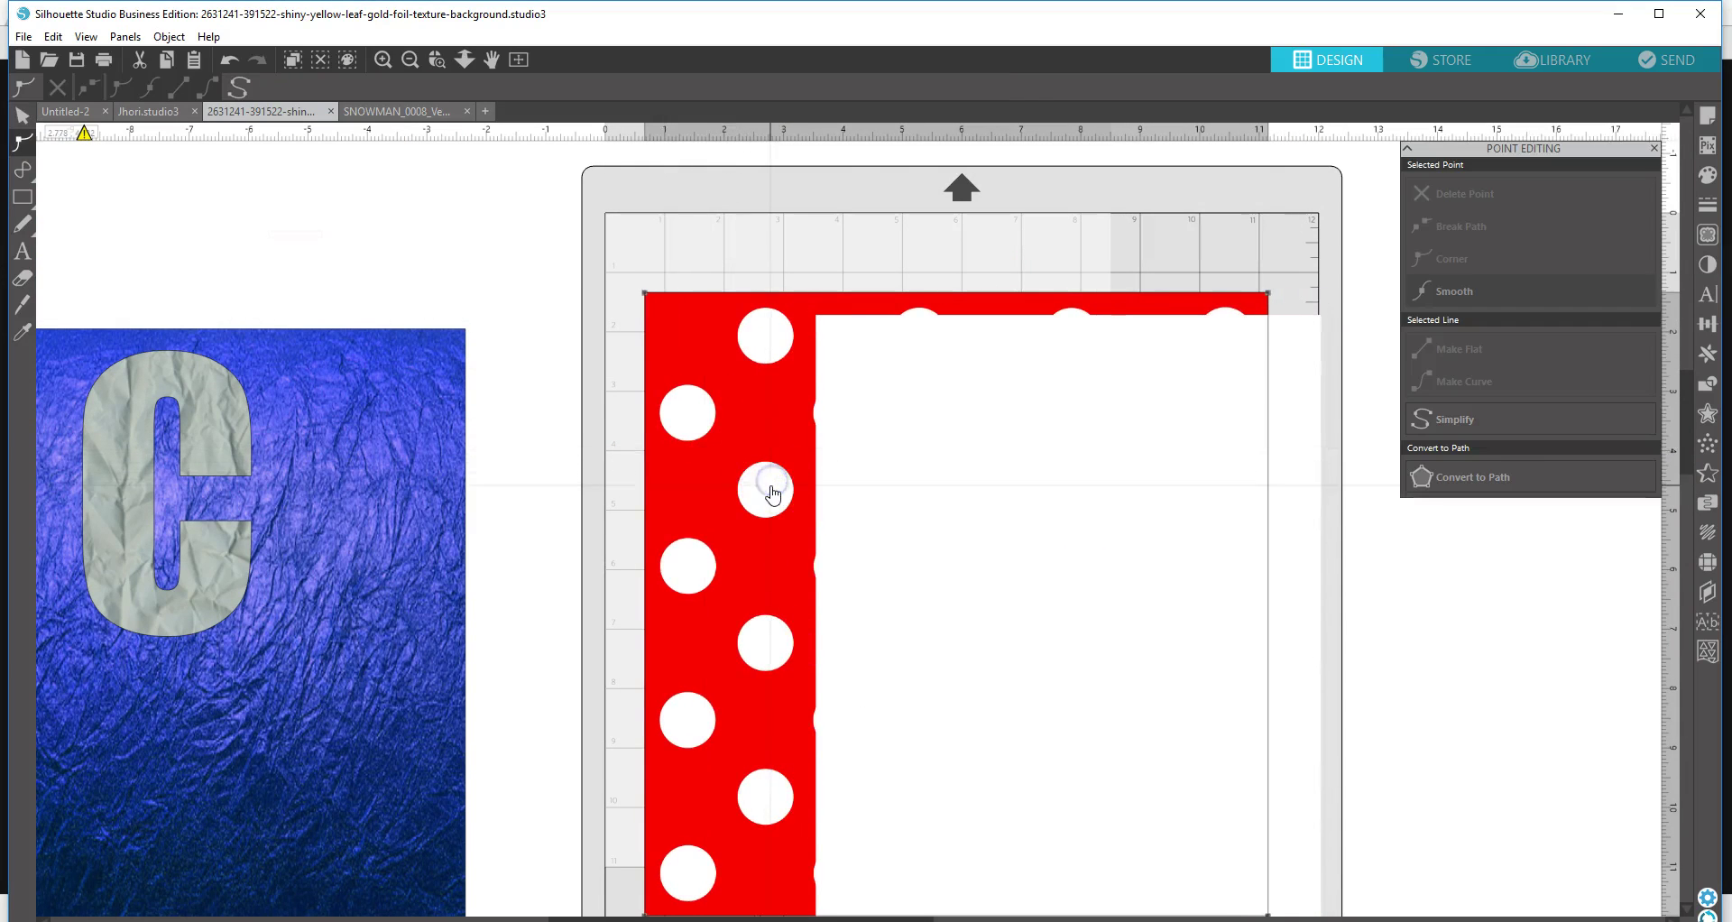
left_click_drag(772, 492, 756, 493)
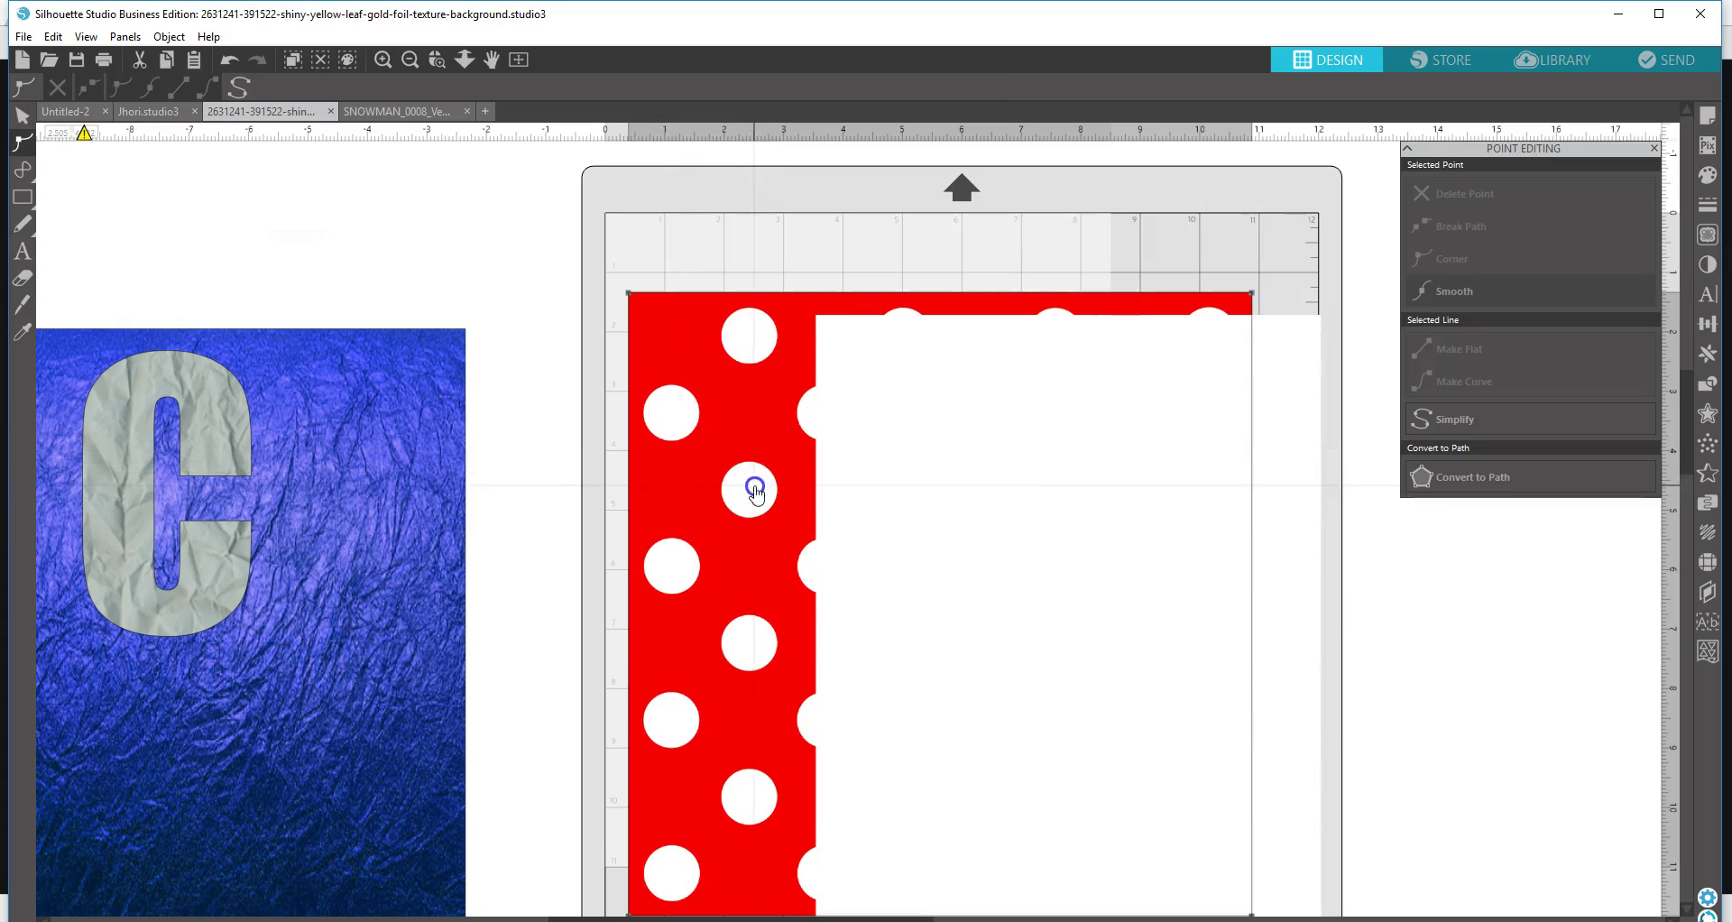
left_click(688, 215)
left_click(699, 321)
left_click_drag(756, 344, 776, 341)
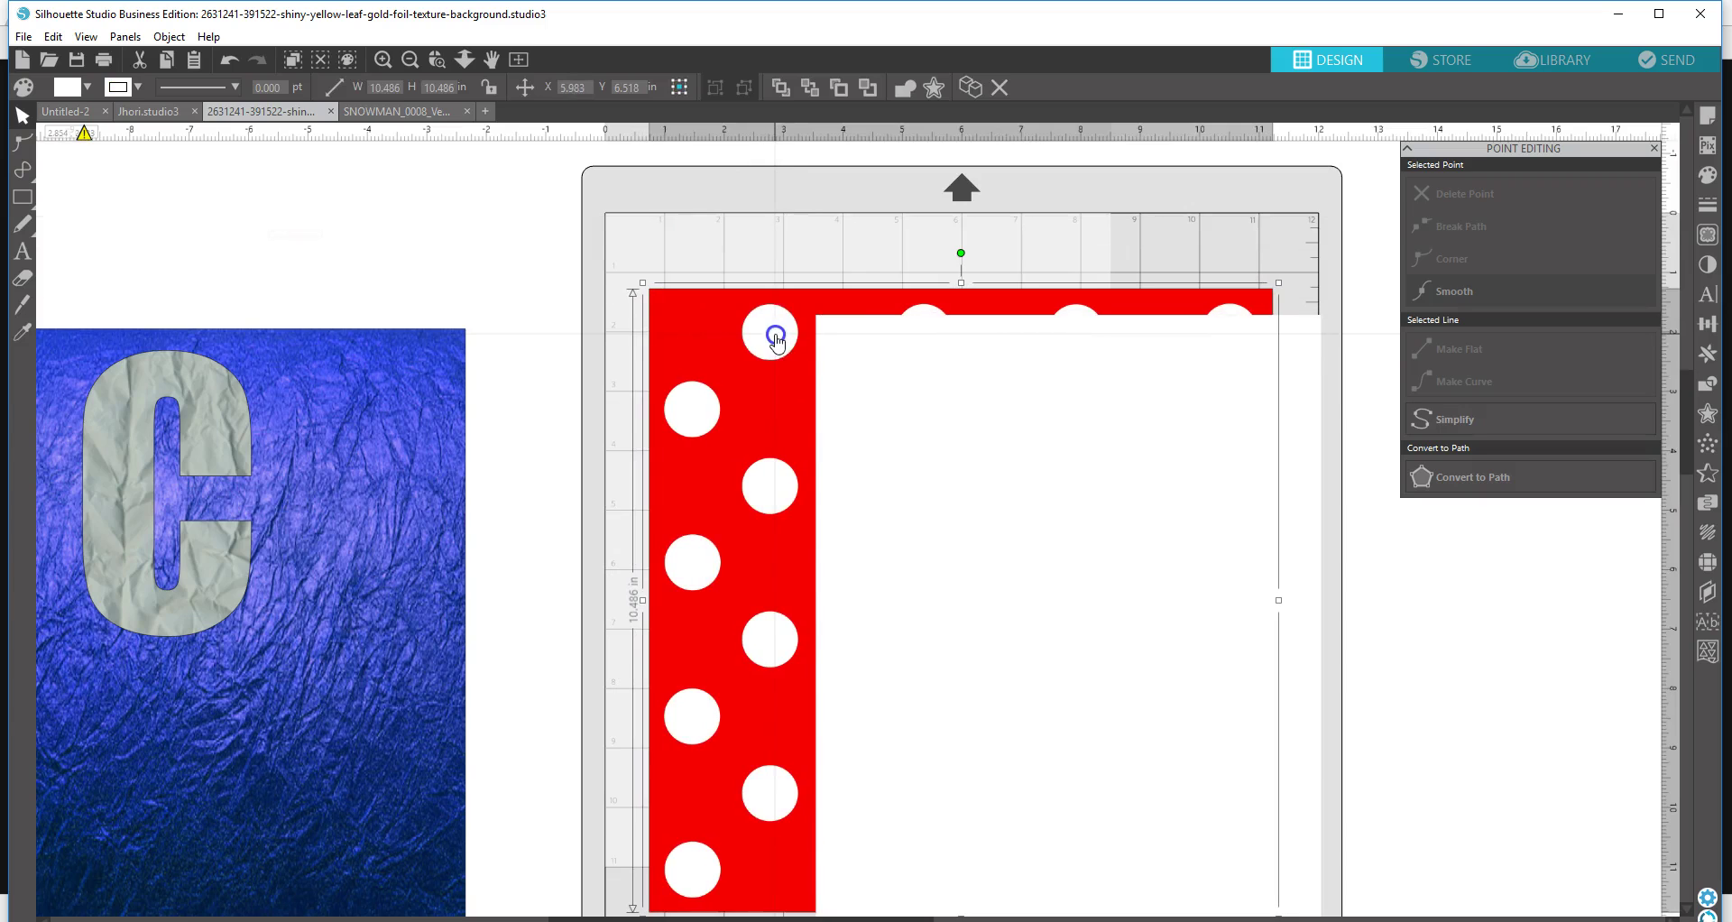
- Center the white rectangle horizontally over the red polka dot pattern and check how the two overlap at the lower edge
left_click_drag(985, 493, 952, 475)
left_click_drag(592, 264, 1123, 821)
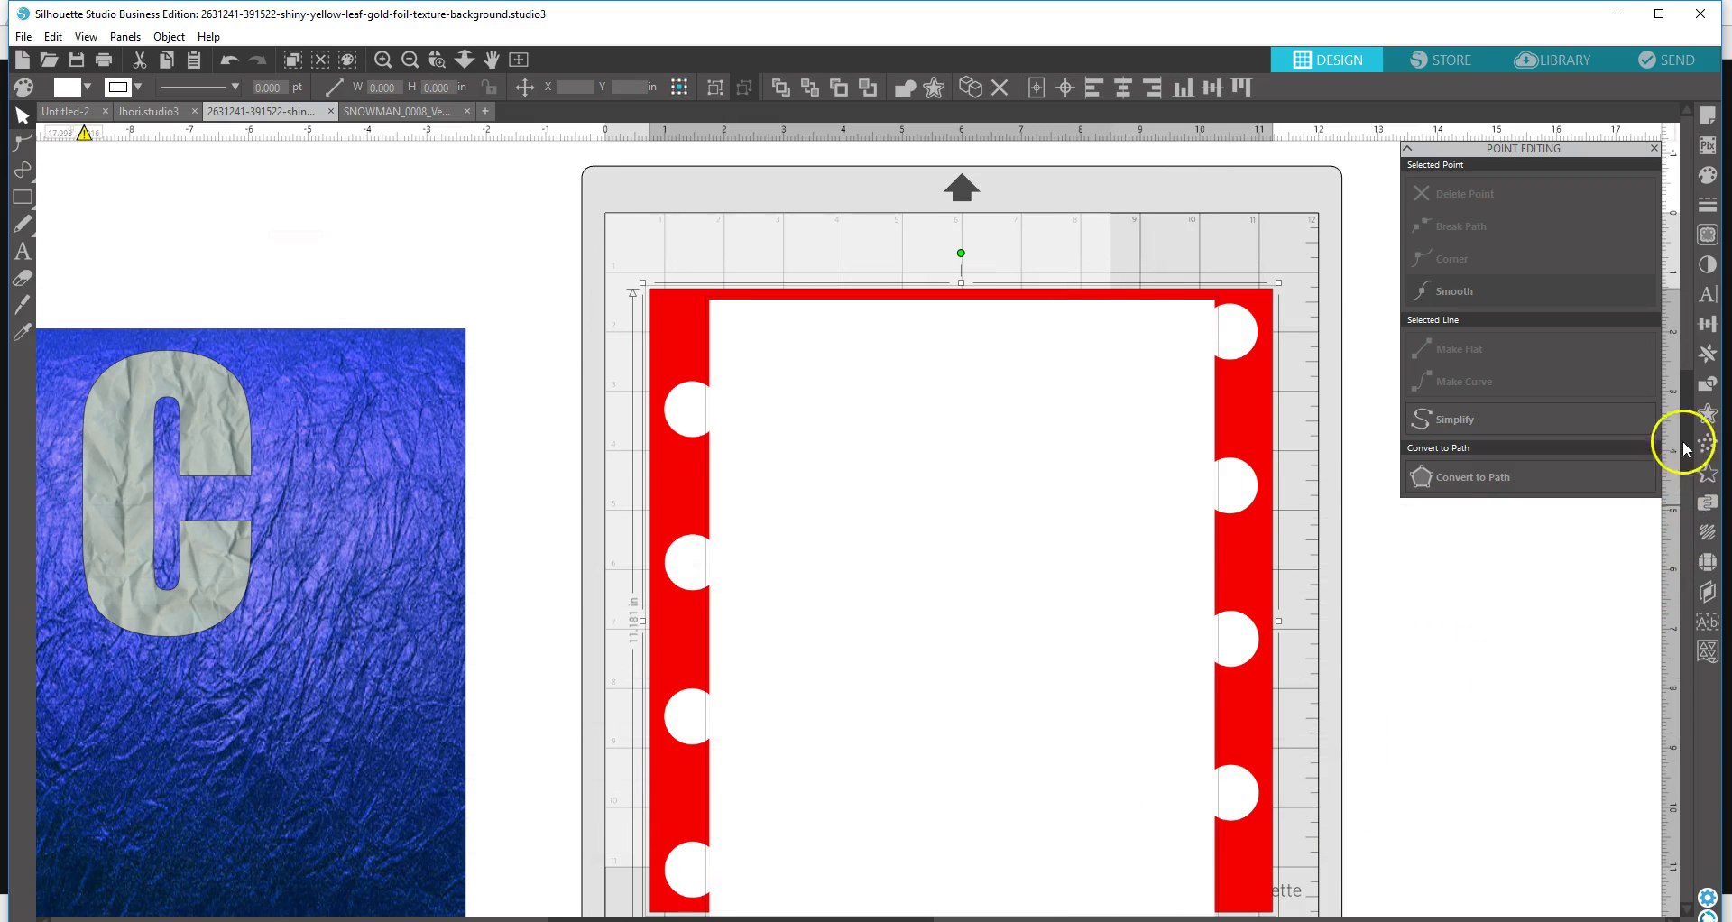
left_click_drag(1685, 418, 1705, 477)
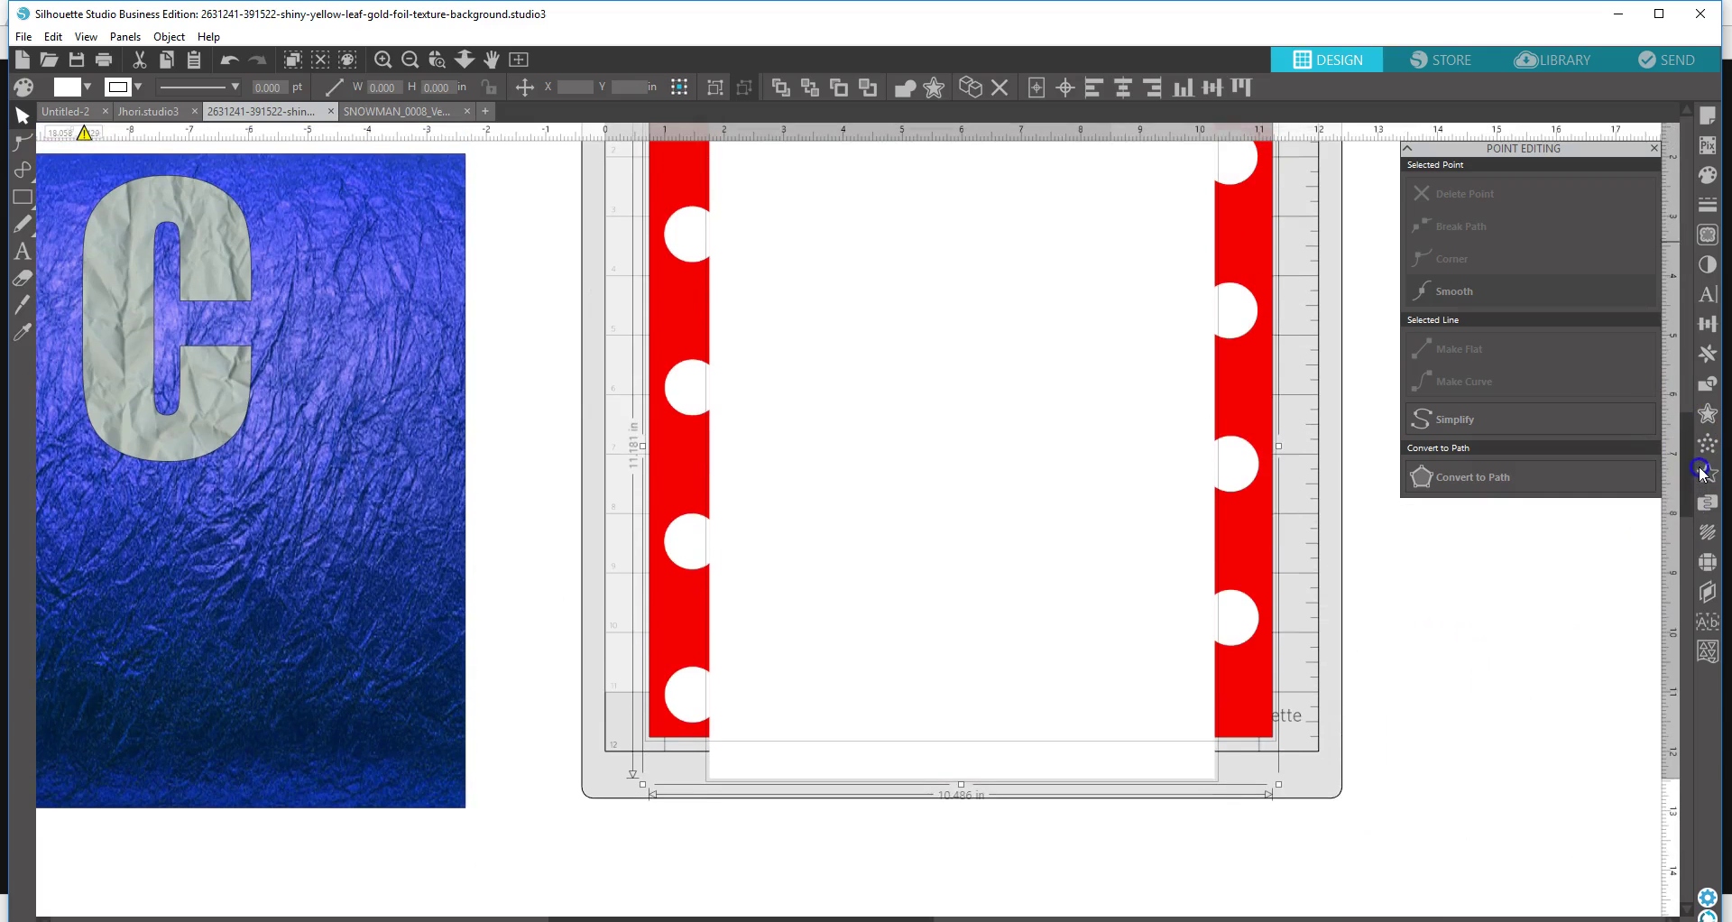
- Scale the polka dot pattern proportionally to about 11.5 in wide so it extends below the white rectangle
left_click(1434, 640)
left_click(1255, 695)
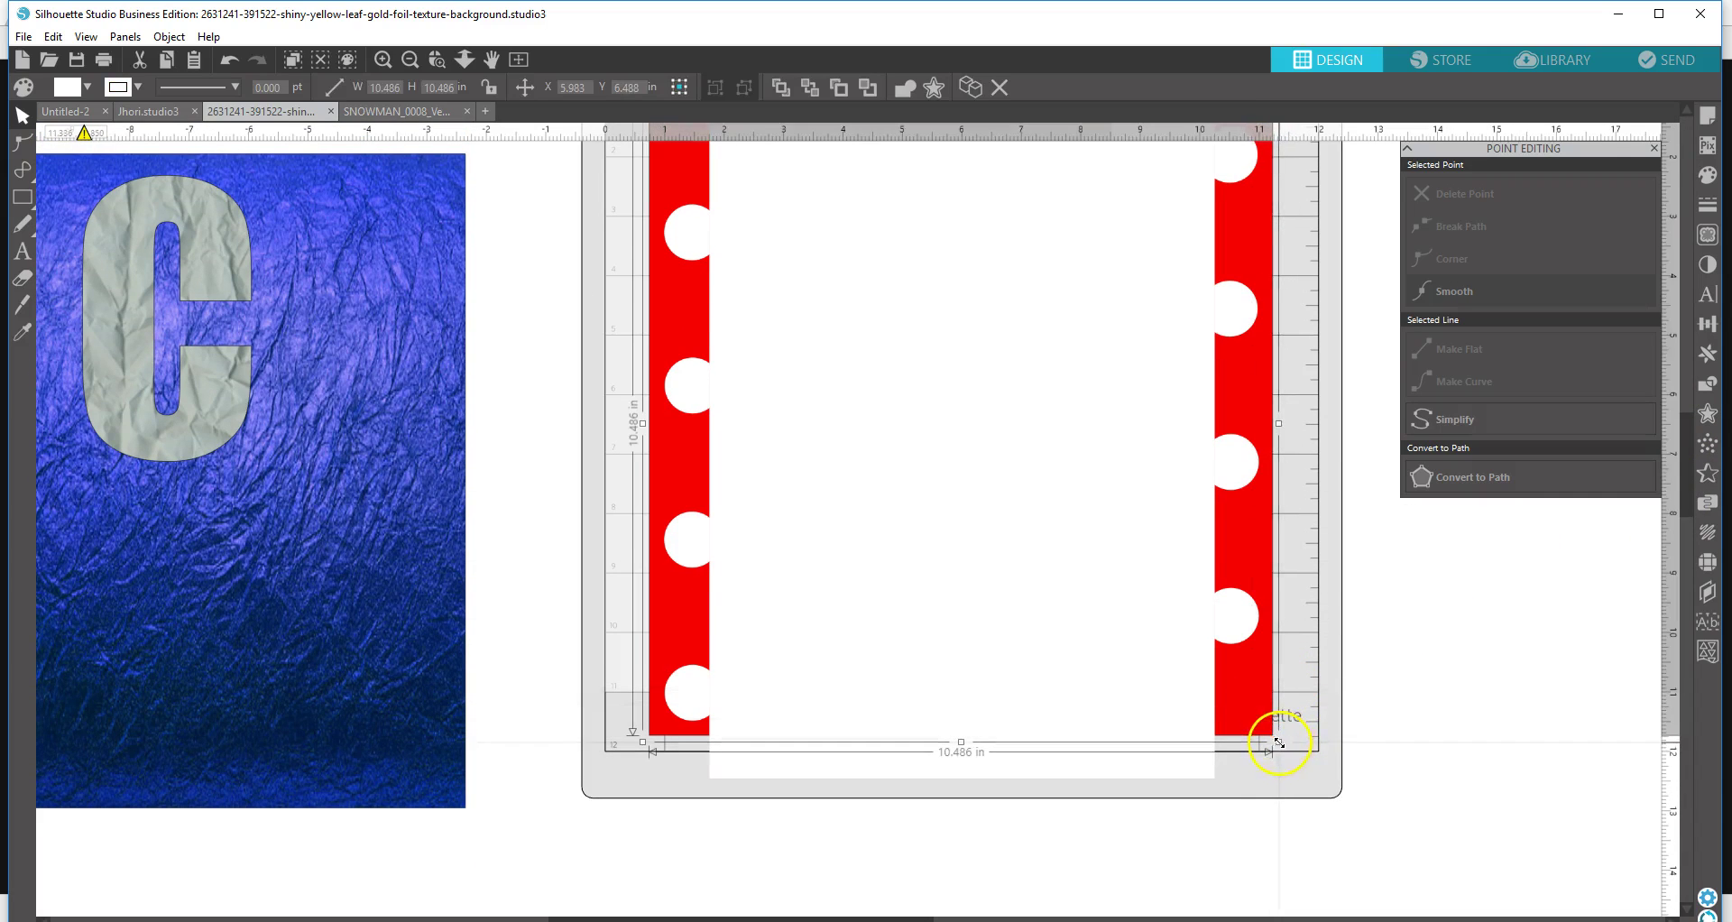
mouse_move(1693, 484)
left_mouse_down()
mouse_move(1693, 435)
mouse_move(1701, 490)
left_mouse_up()
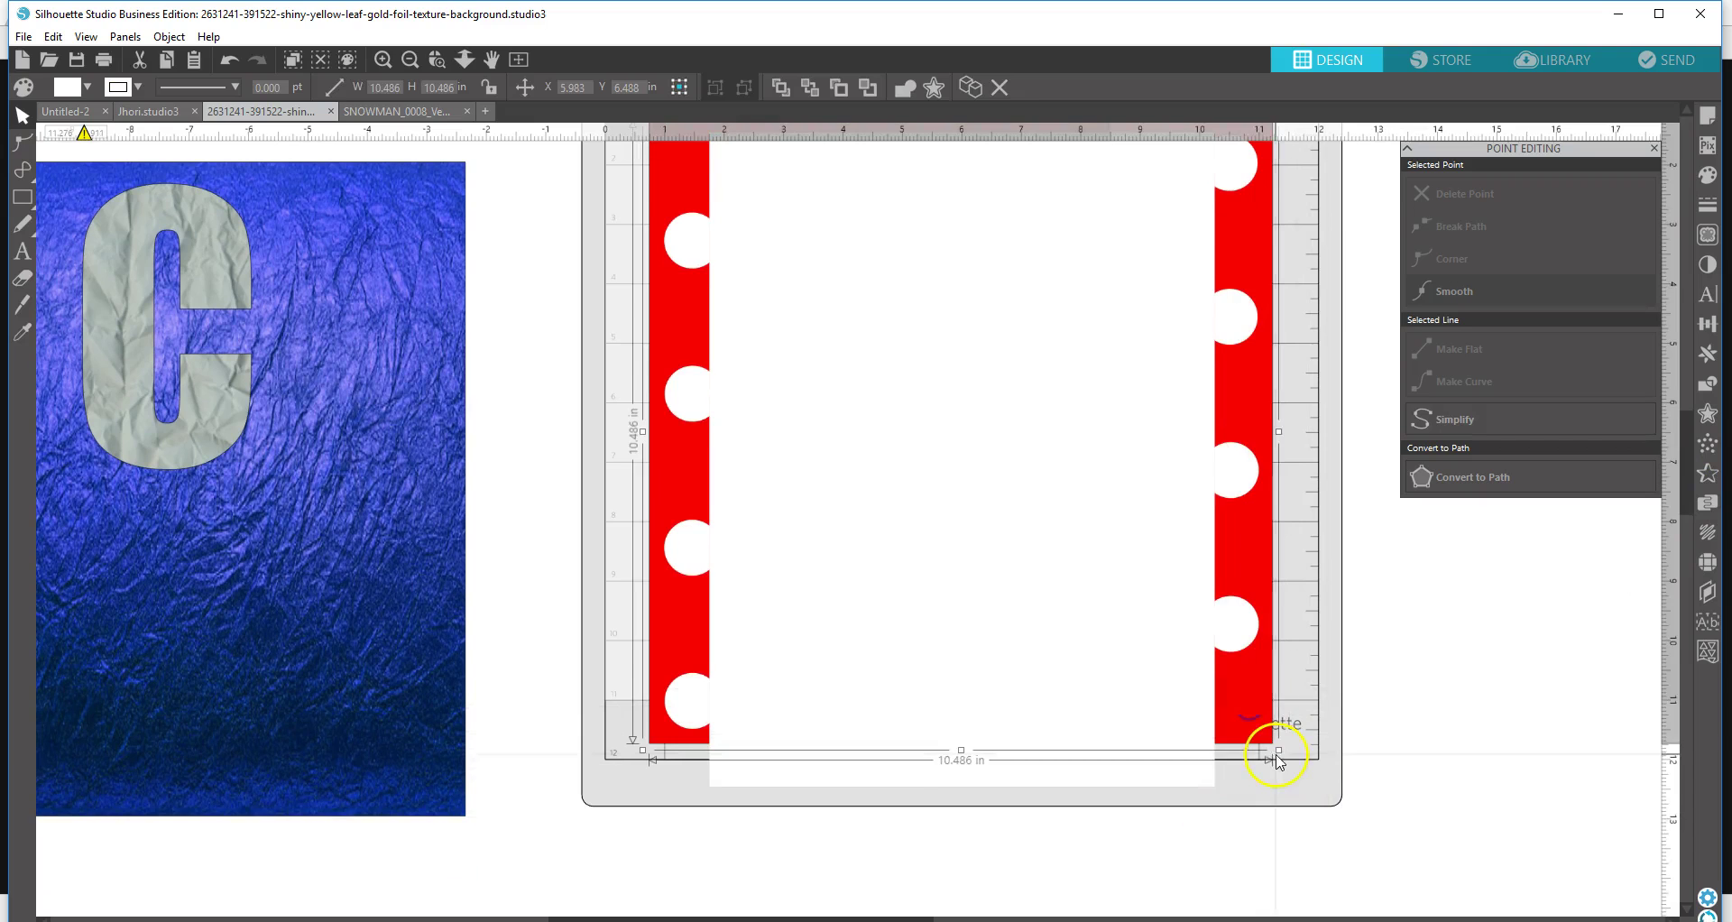
left_click_drag(1276, 747, 1341, 802)
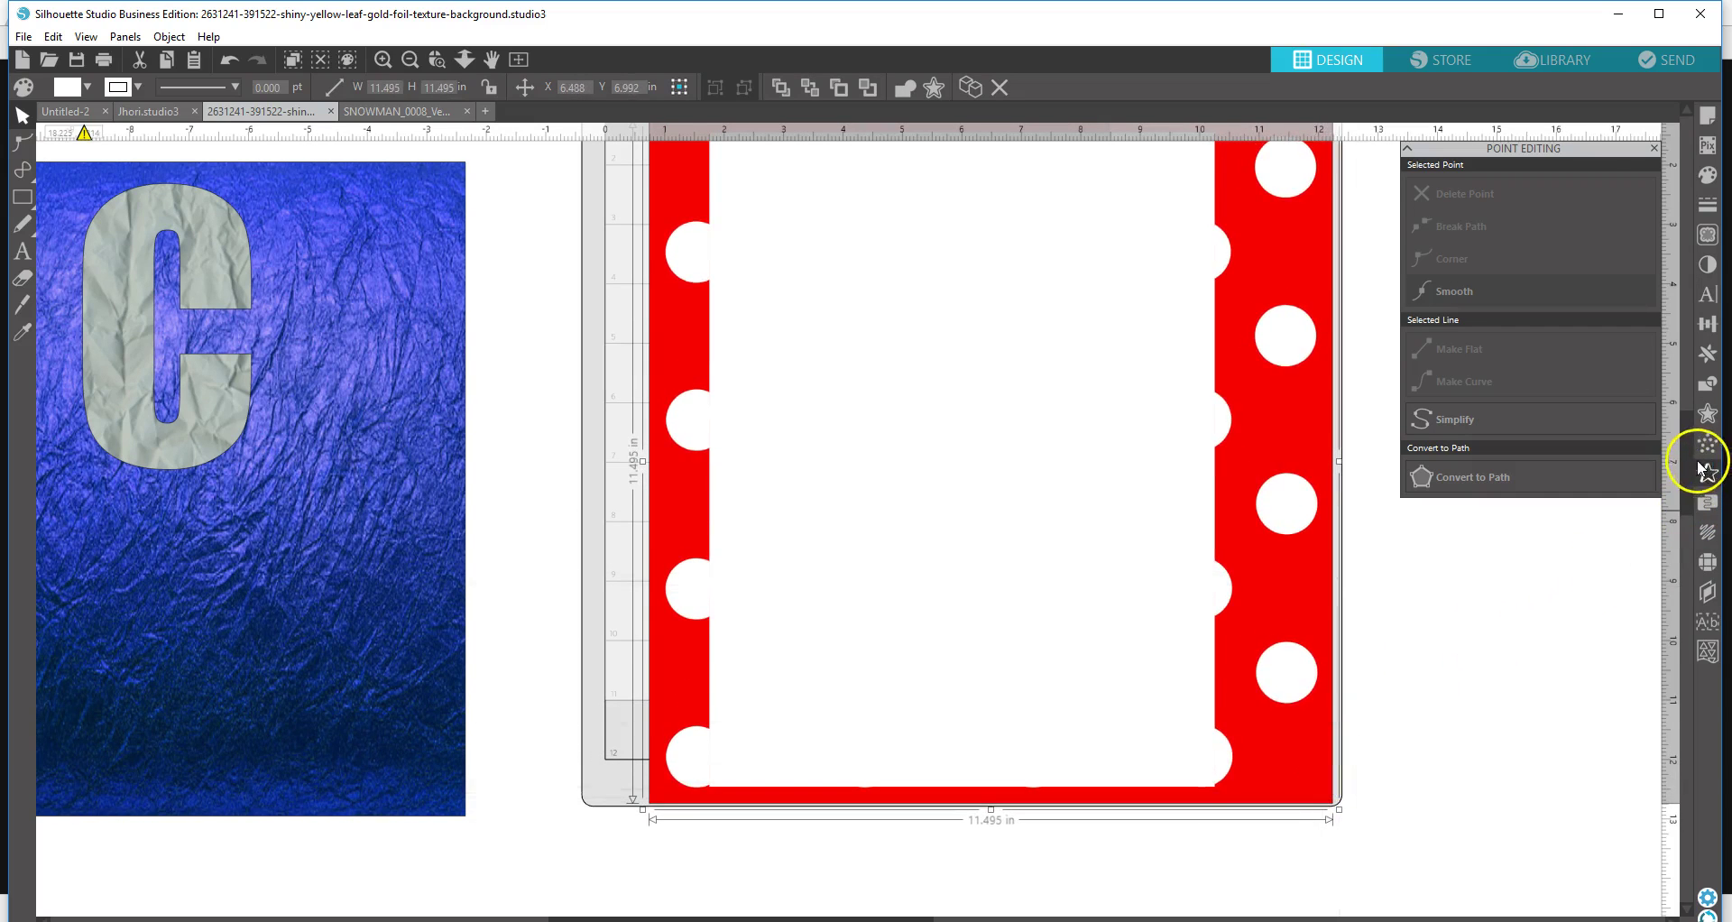
- Reposition the enlarged polka dot pattern and the white rectangle so the rectangle lies fully inside the pattern
left_click_drag(1698, 464, 1674, 413)
left_click_drag(1279, 491, 1257, 438)
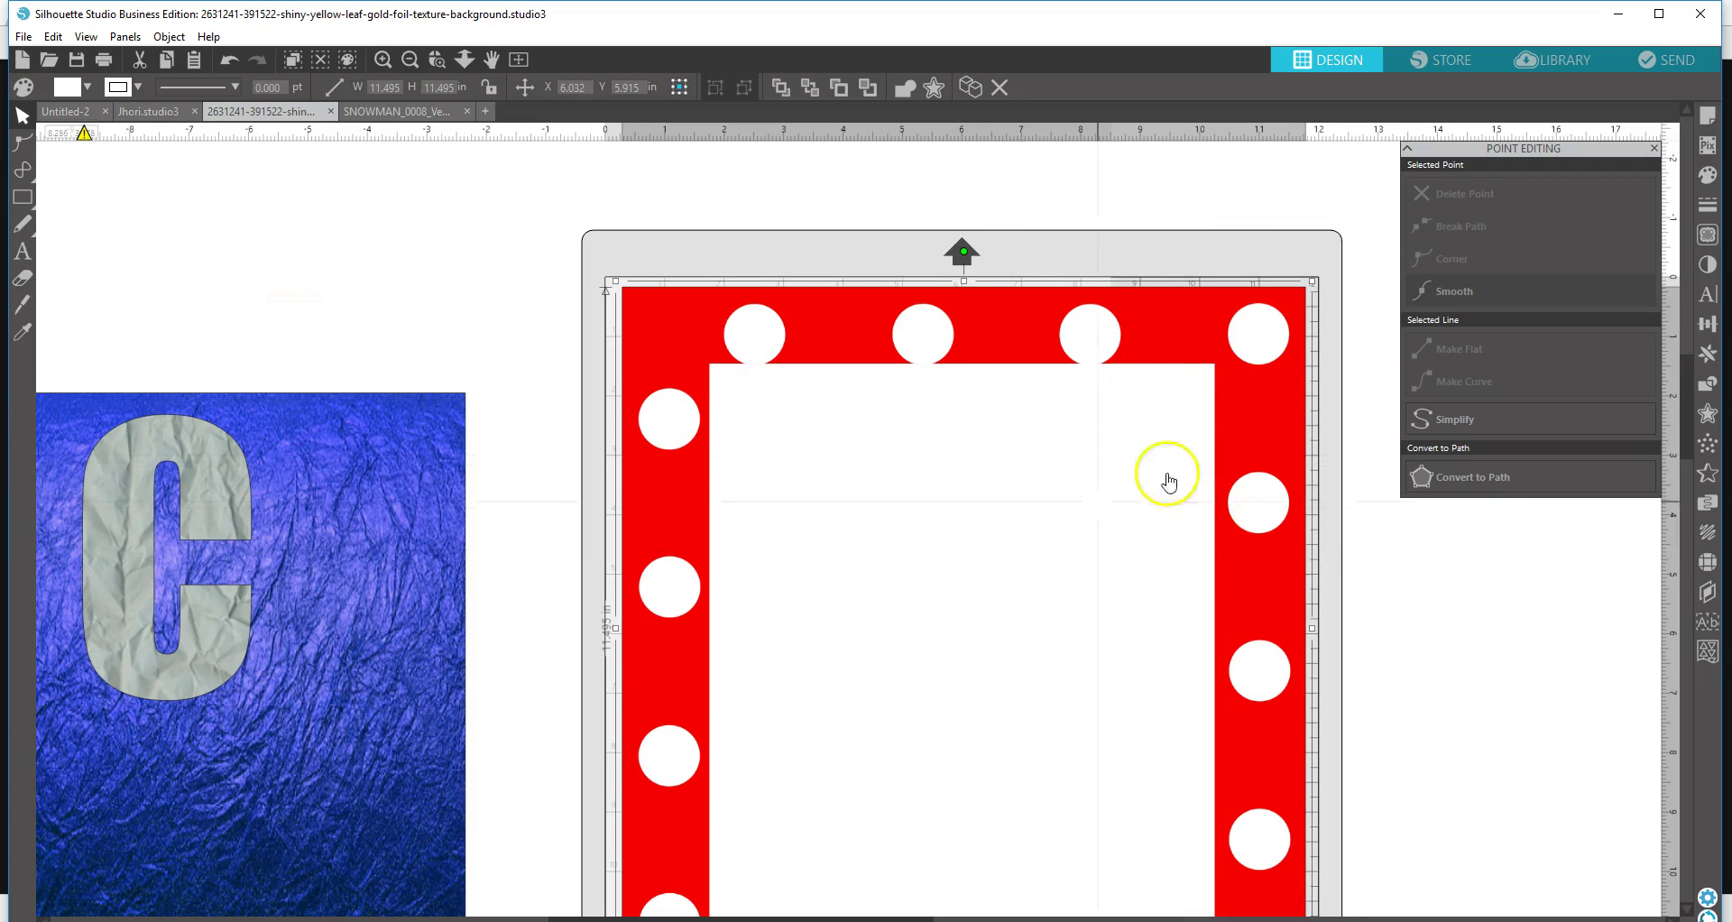
key("Left")
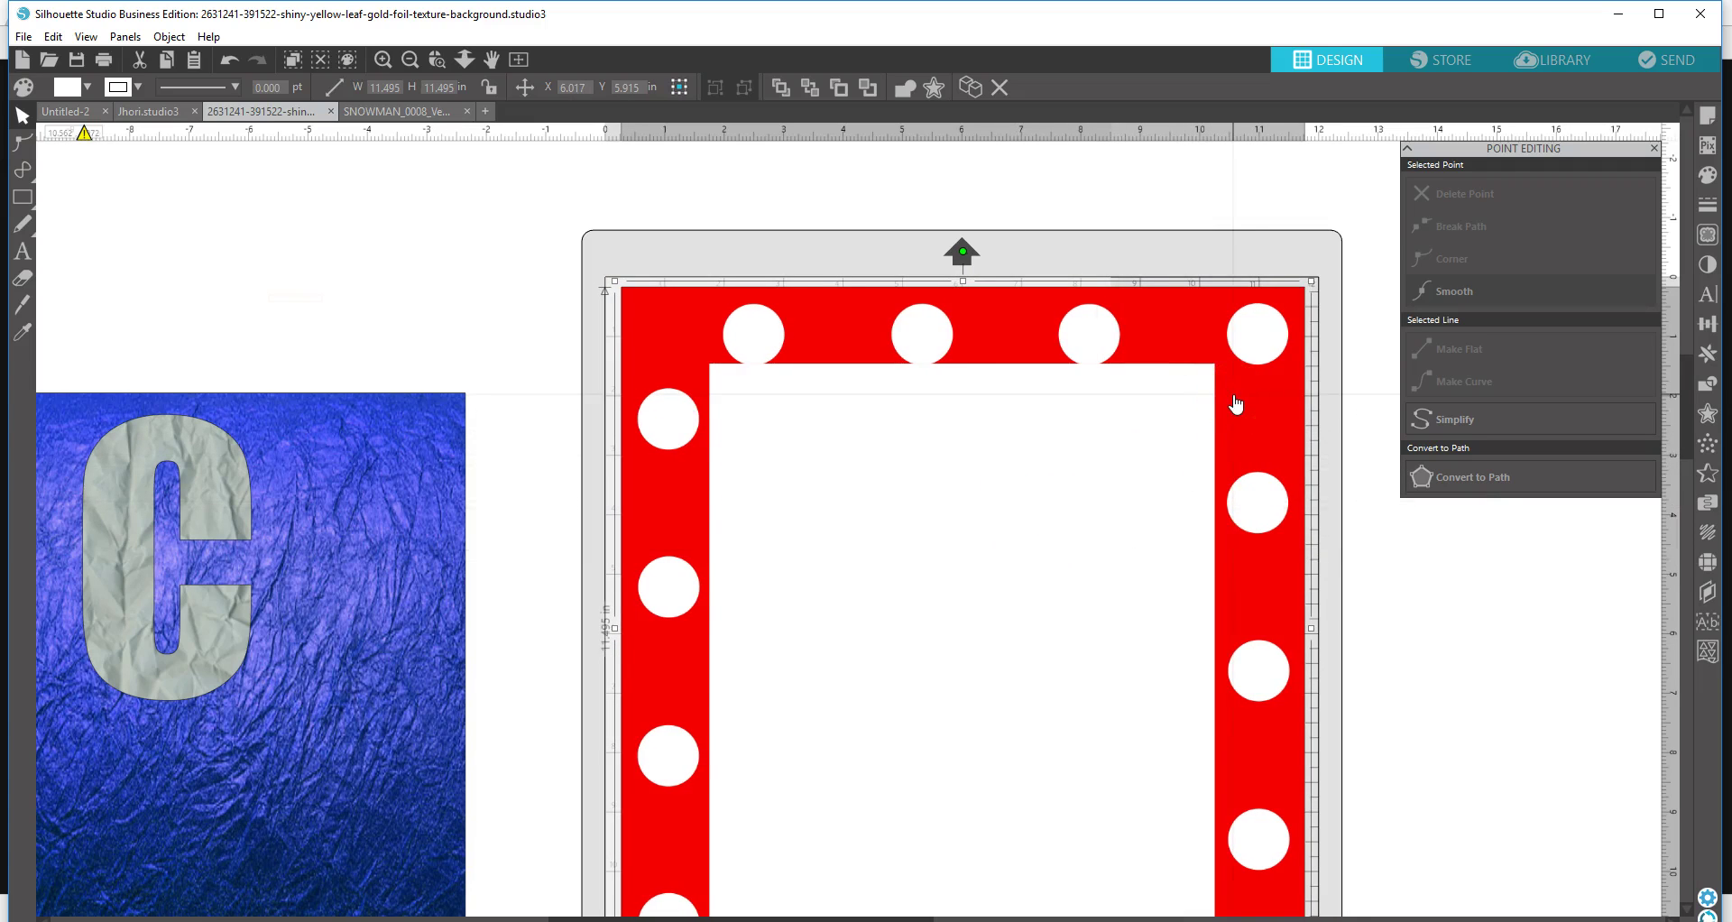
left_click_drag(974, 503, 977, 463)
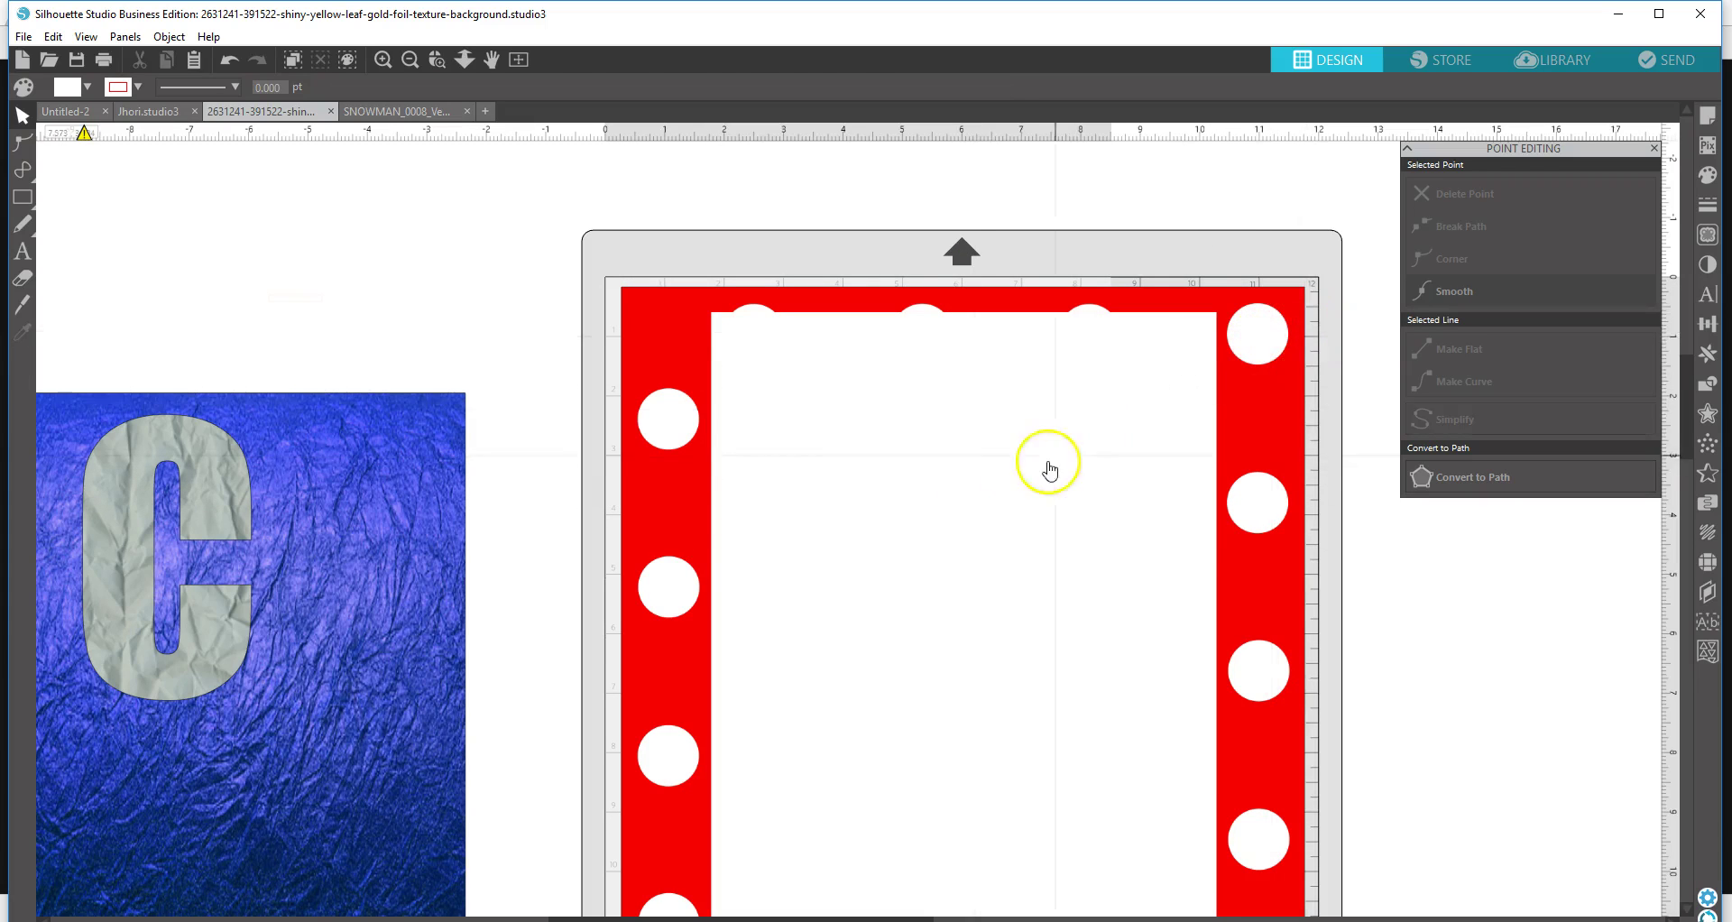
left_click(987, 469)
left_click_drag(988, 469, 985, 466)
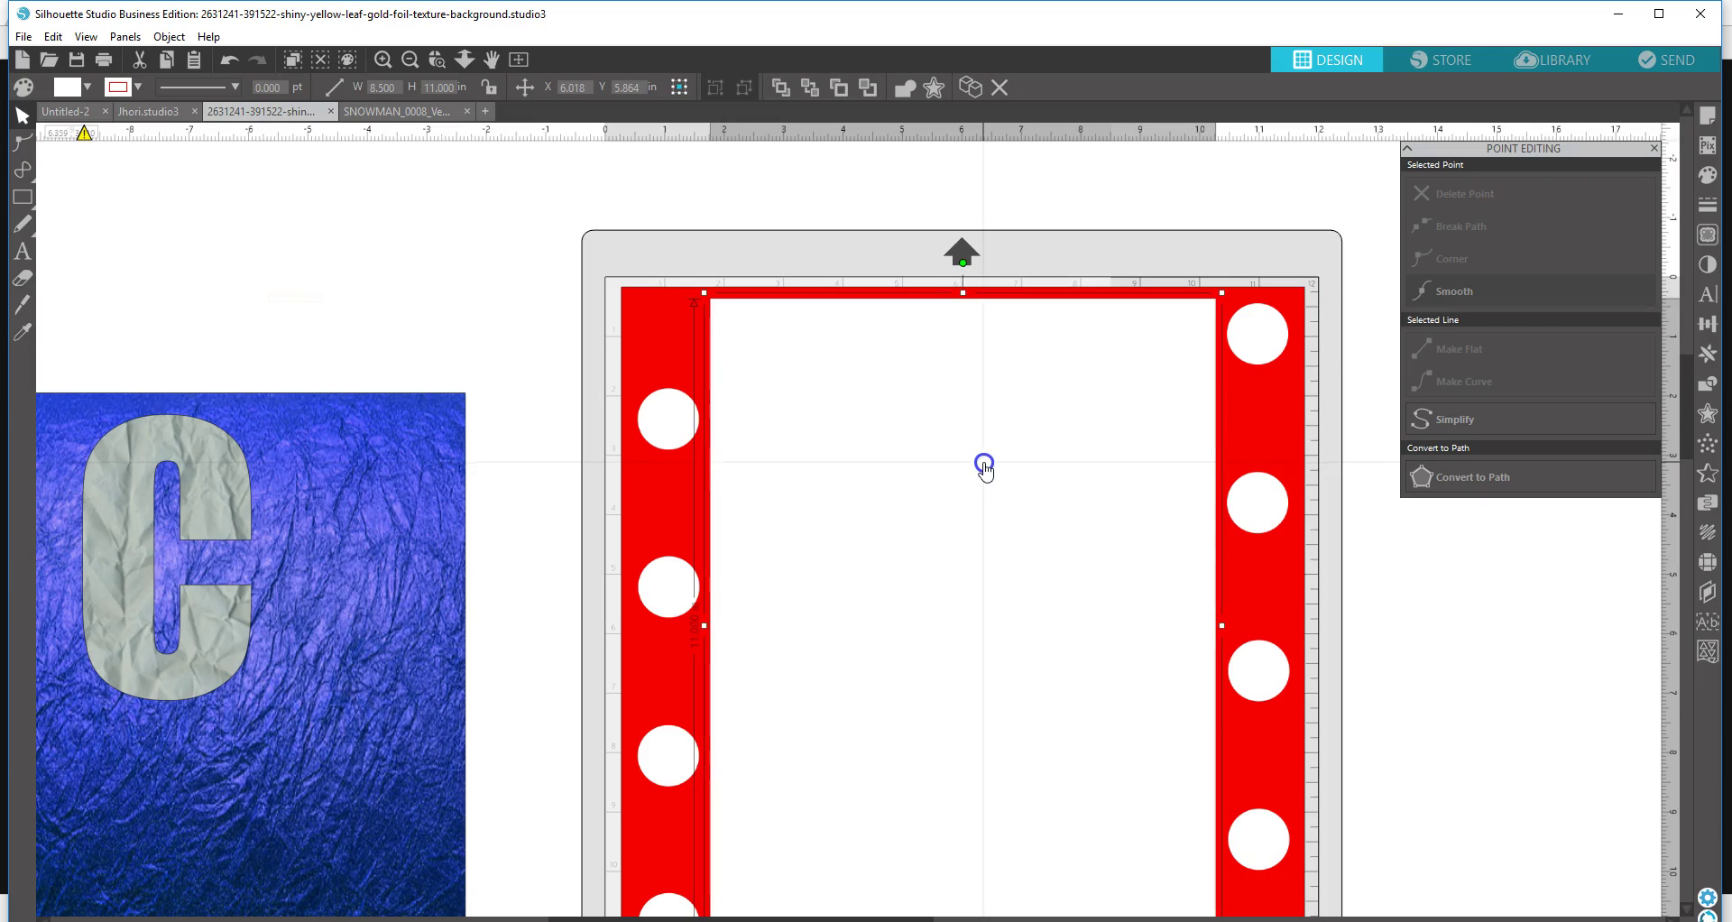
- Crop the polka dot pattern to the white rectangle's 8.5 by 11 in area and shift the resulting page slightly up and left
left_click_drag(528, 243, 1362, 863)
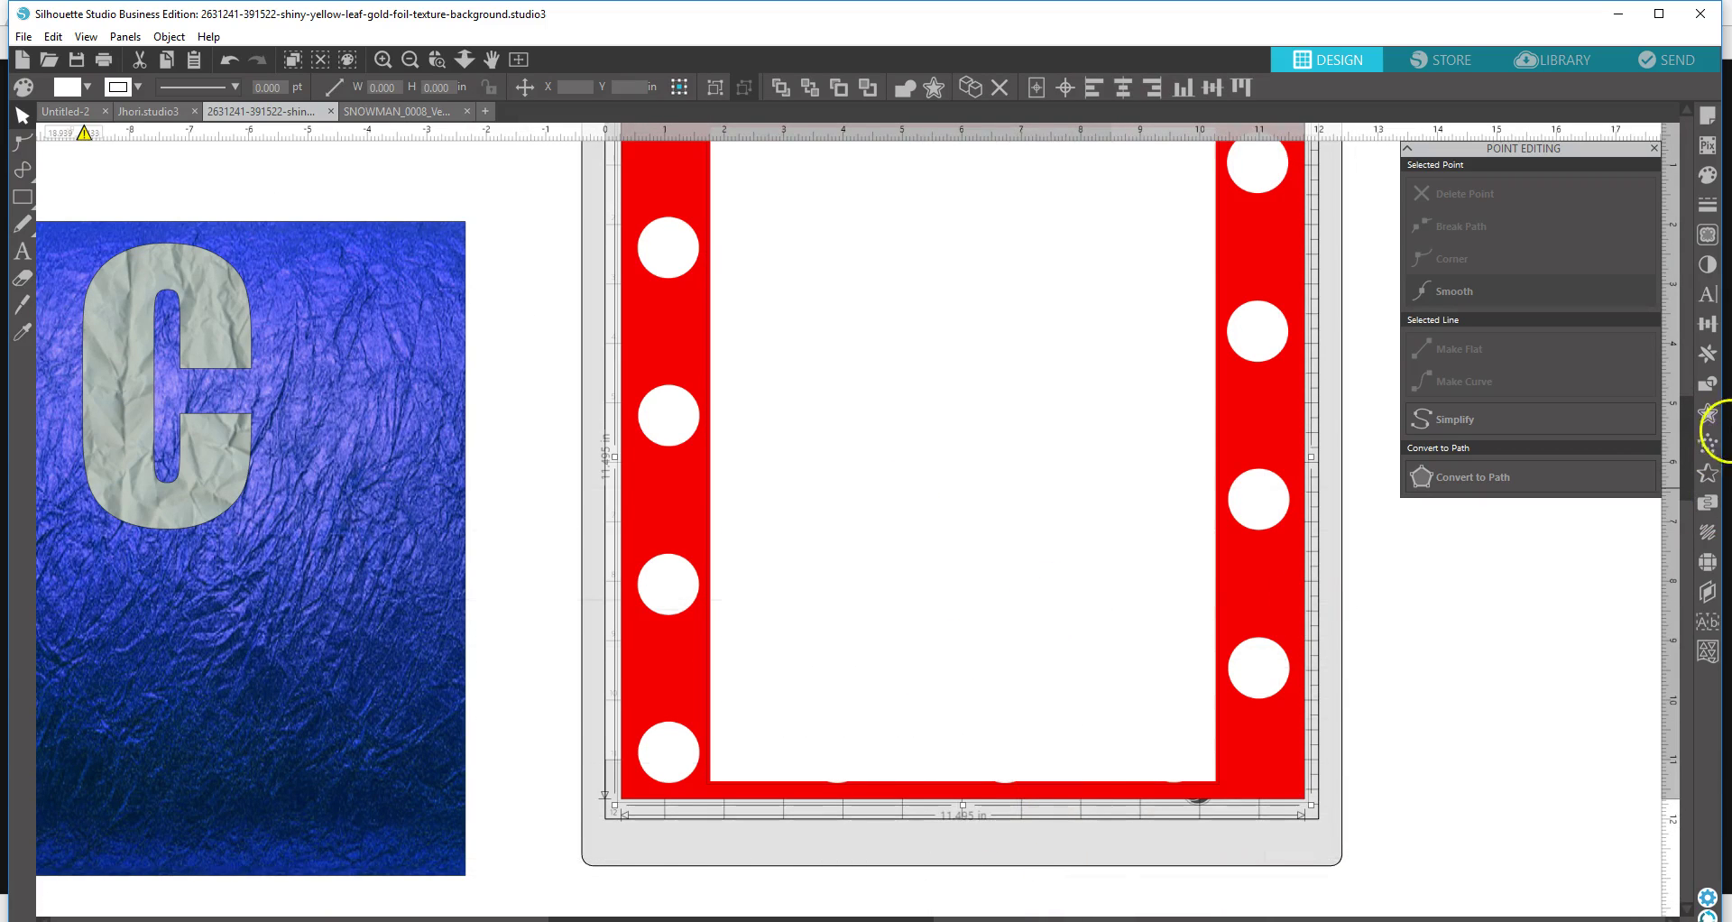
left_click(1708, 384)
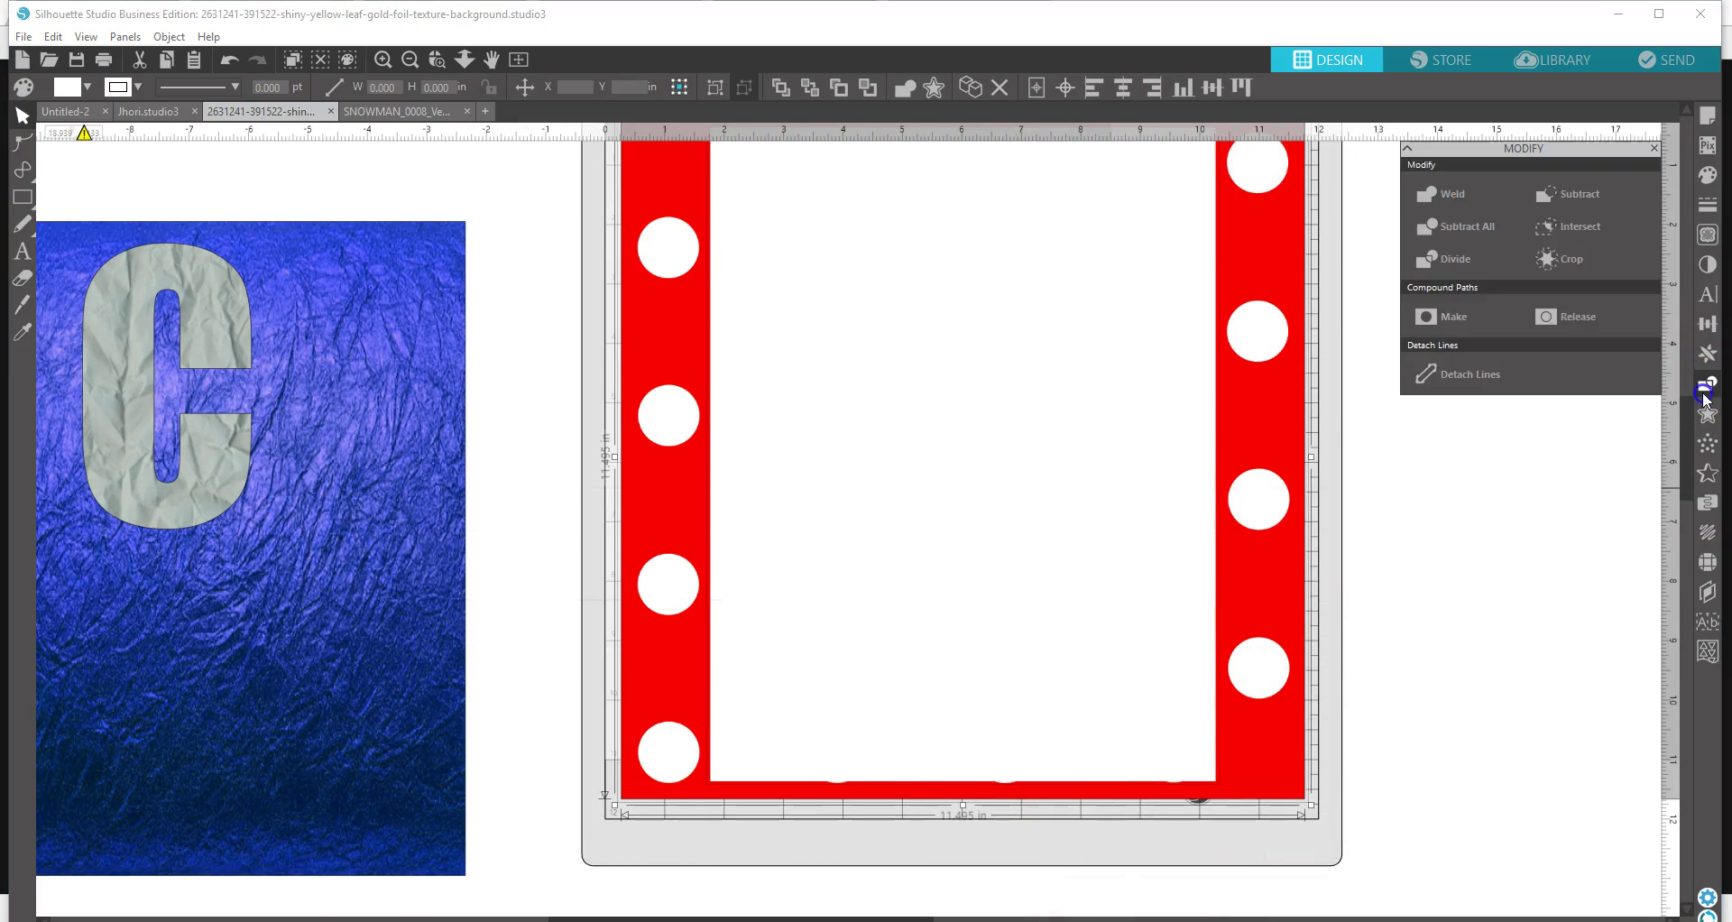
left_click(1563, 260)
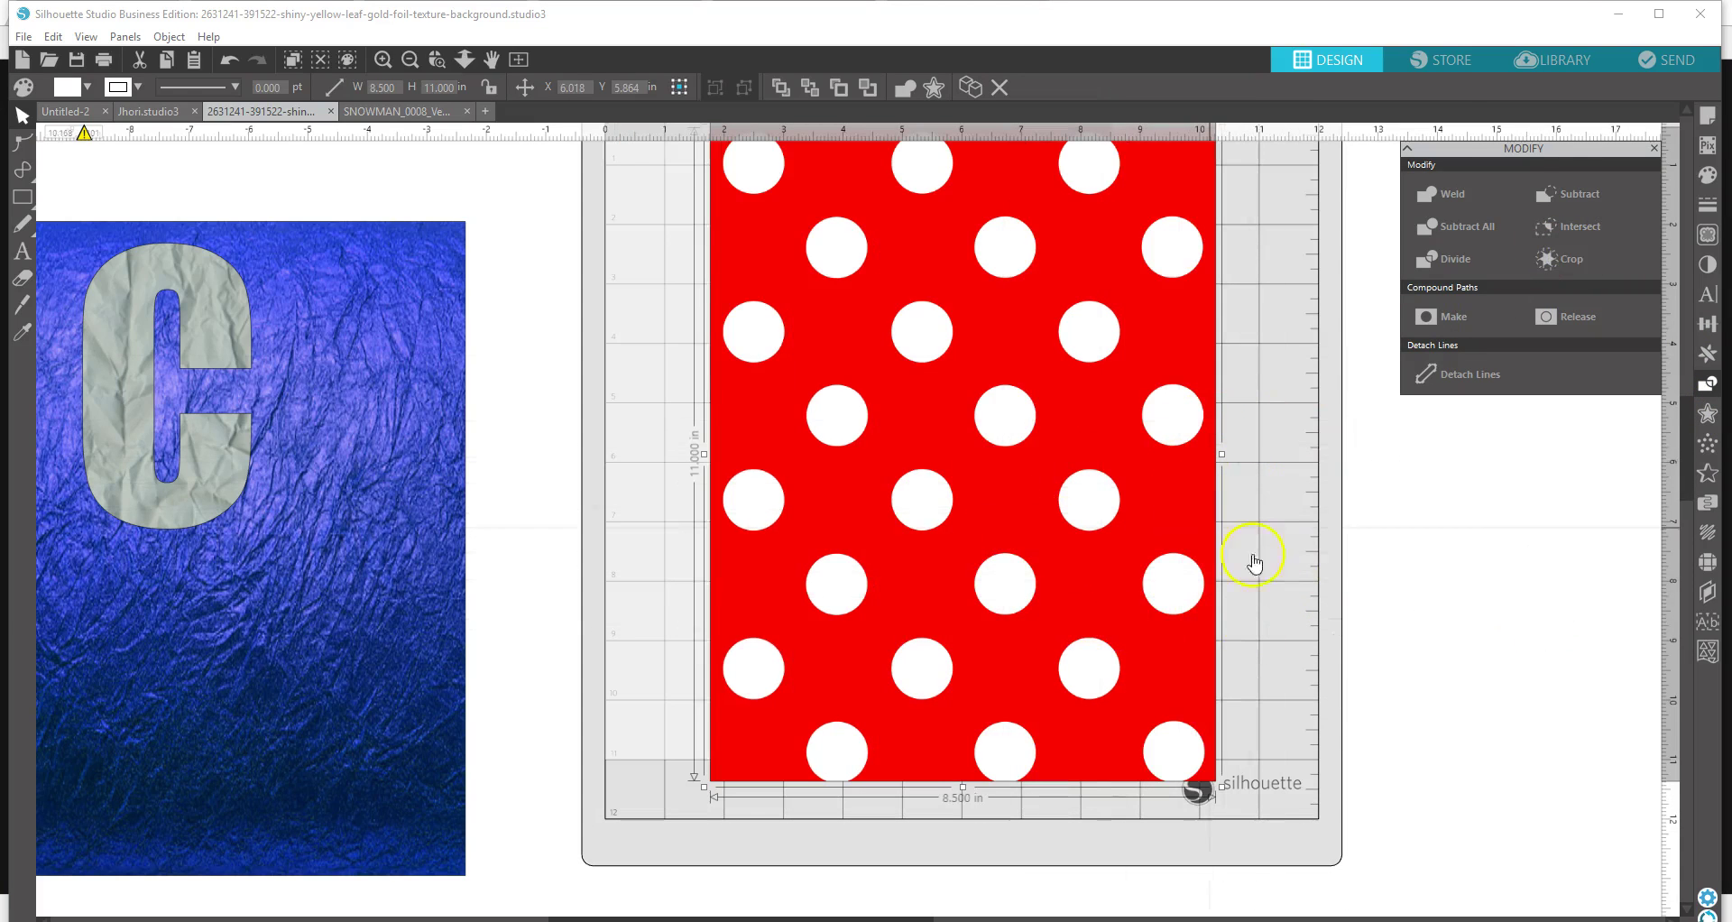
left_click_drag(1683, 458, 1674, 413)
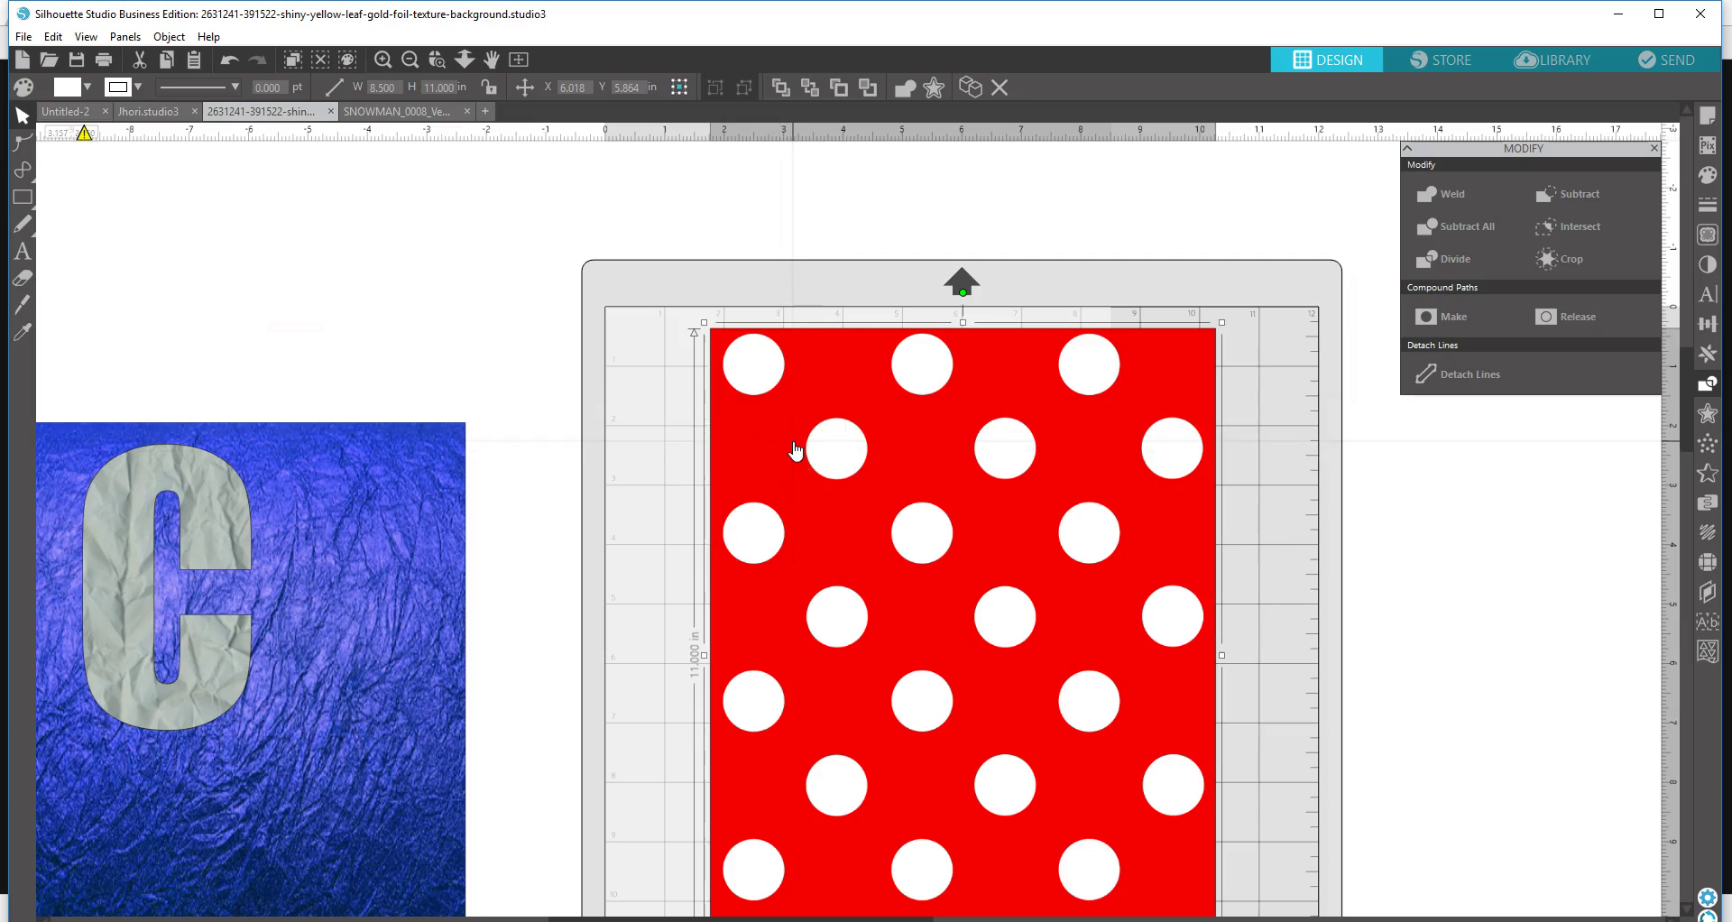
left_click_drag(966, 485, 975, 443)
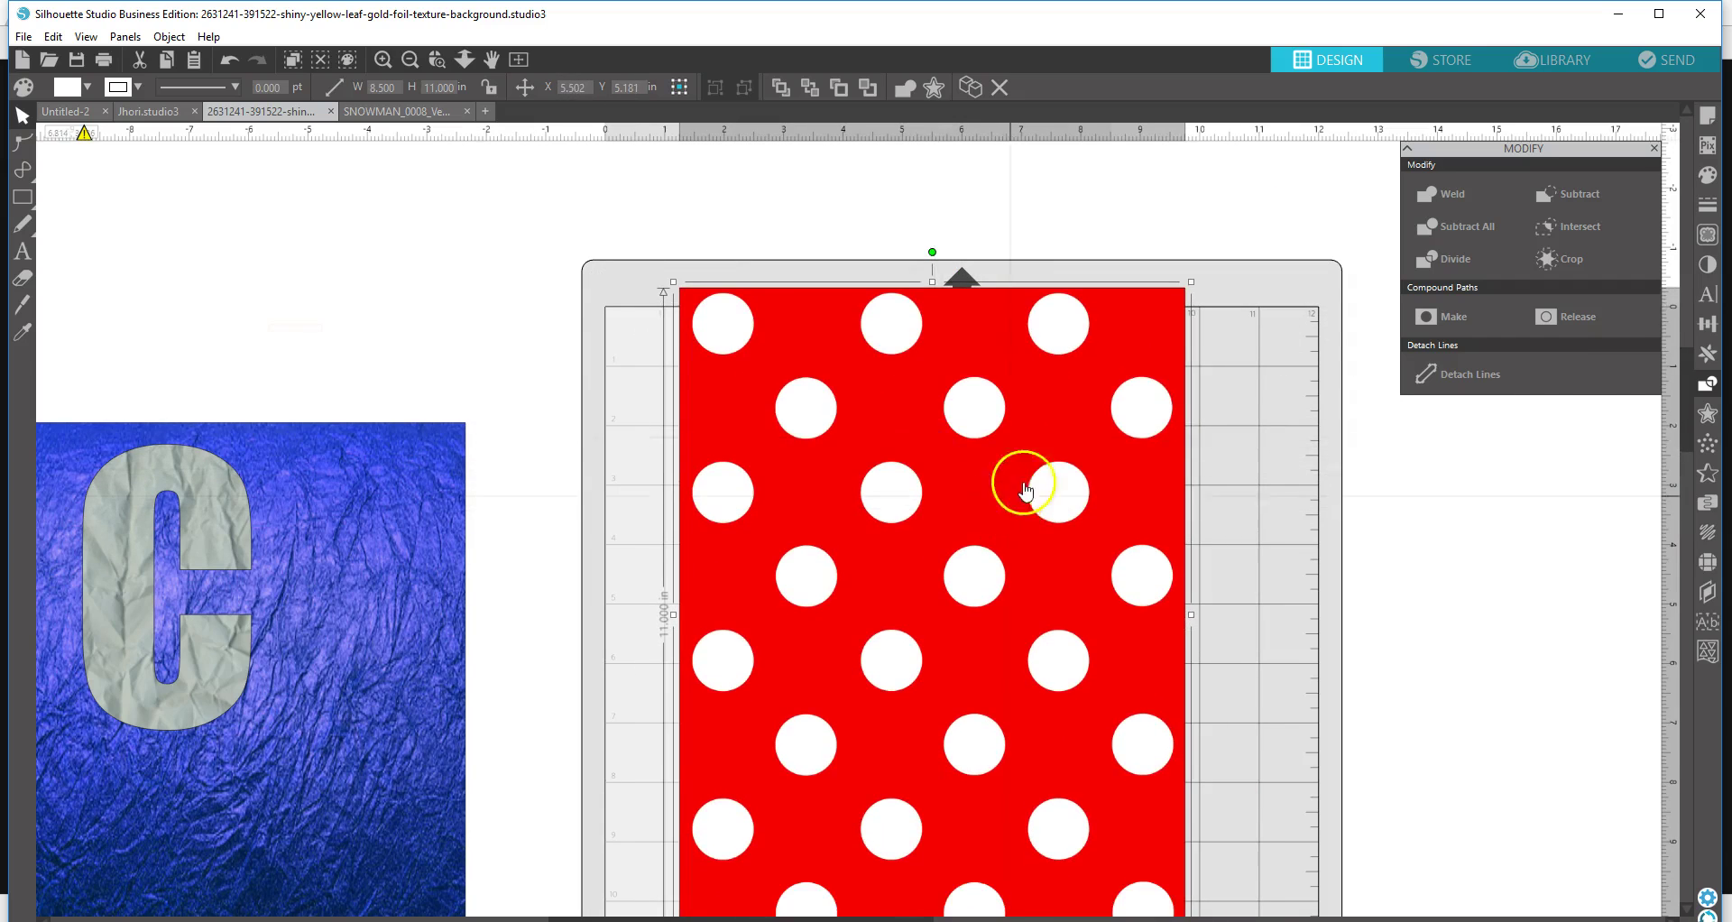
- Fill the 8.5 by 11 in page with the built-in pink polka dot fill pattern
left_click(1708, 264)
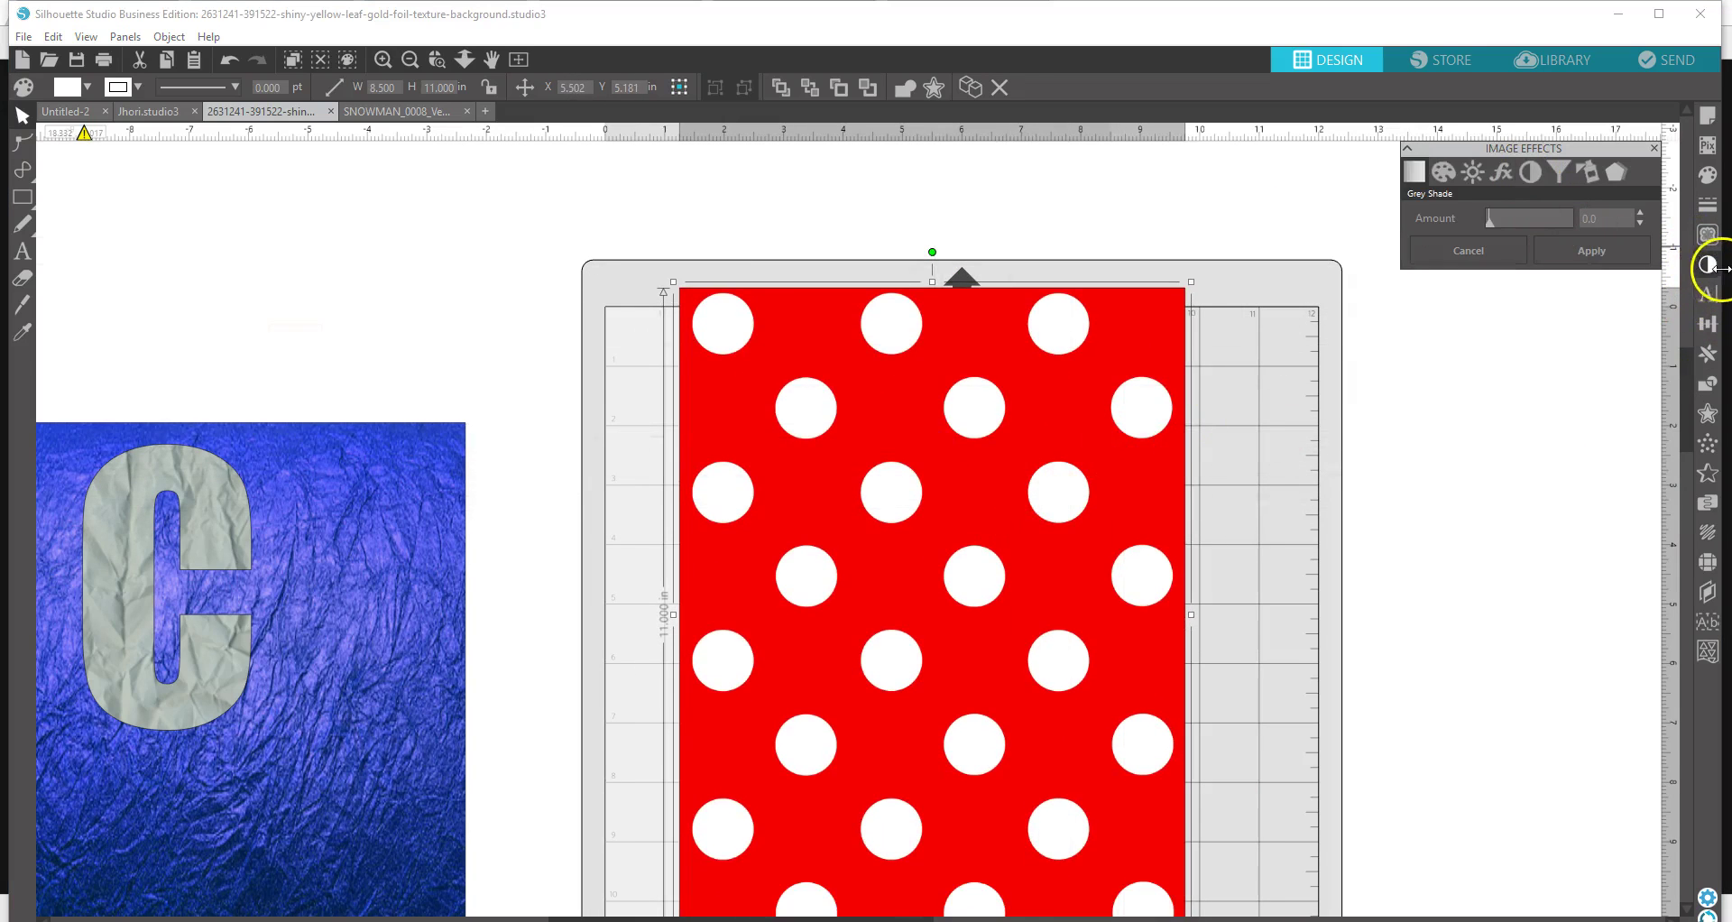
left_click(1704, 180)
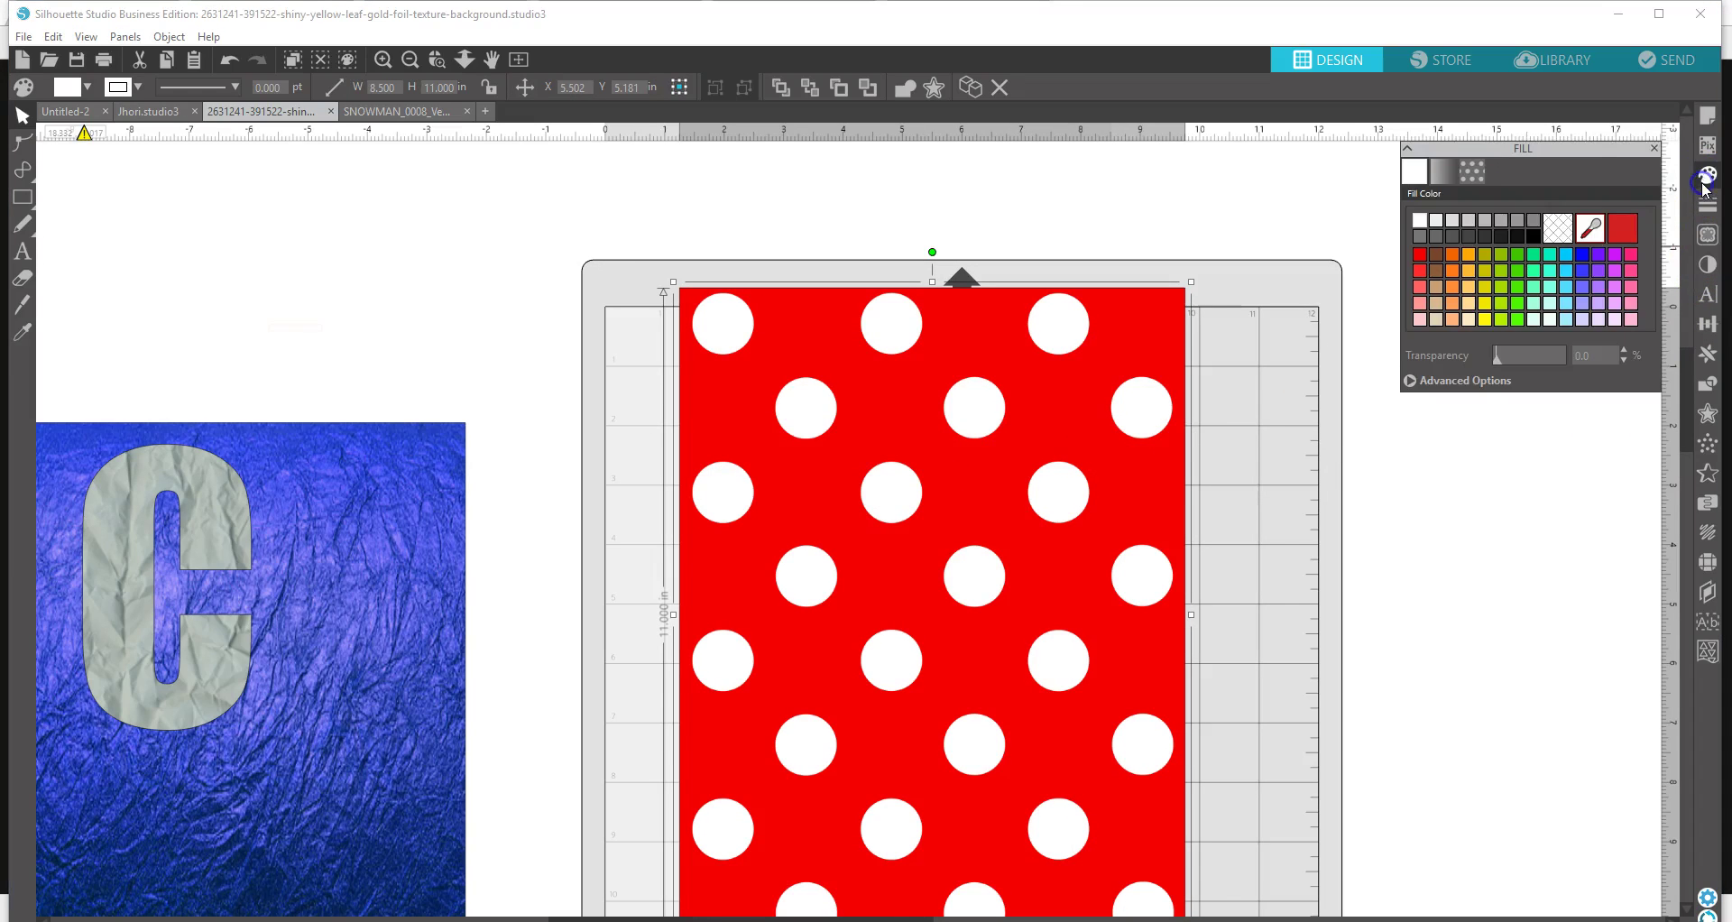
left_click(1470, 171)
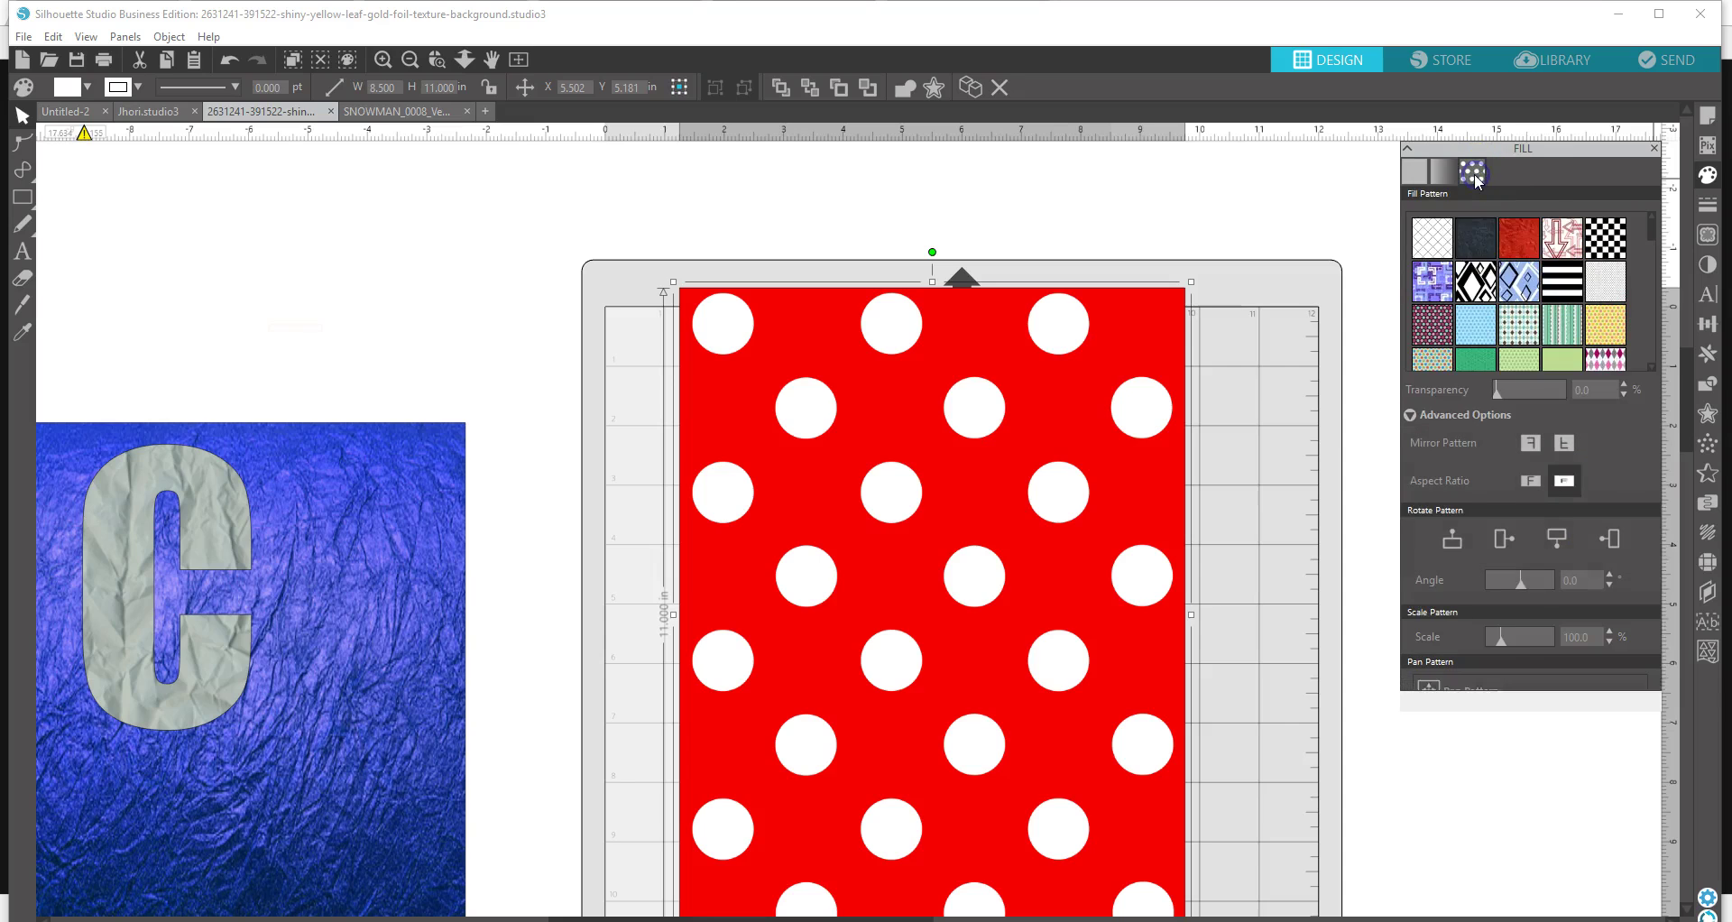
scroll(1652, 371, "down", 4)
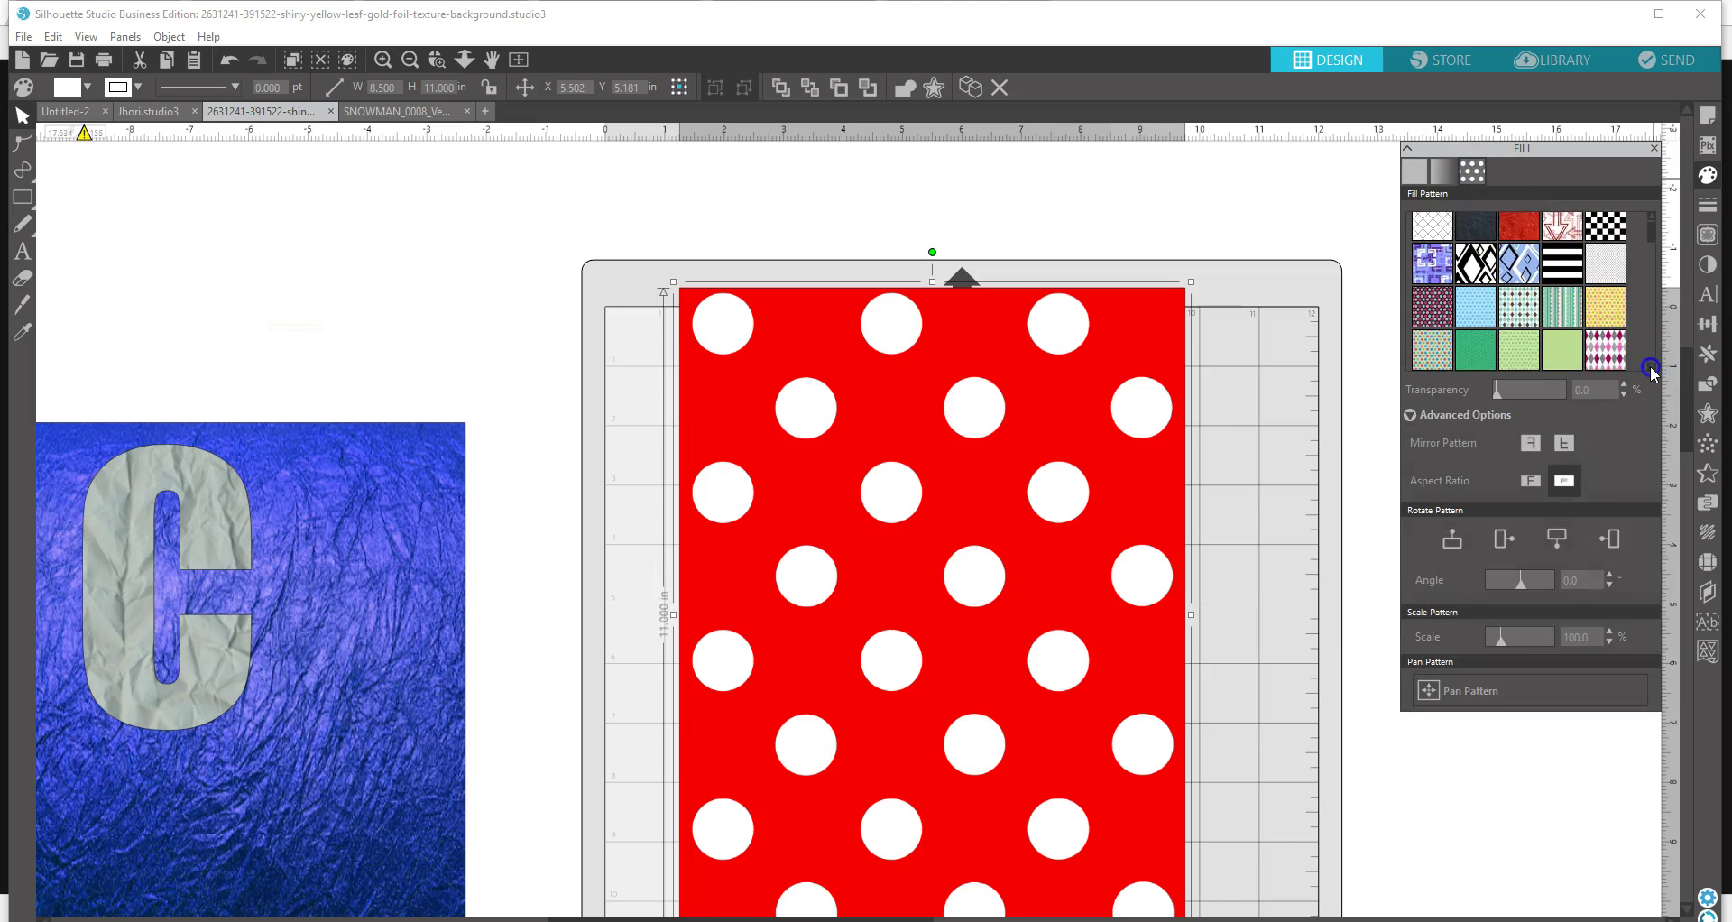
scroll(1652, 372, "down", 3)
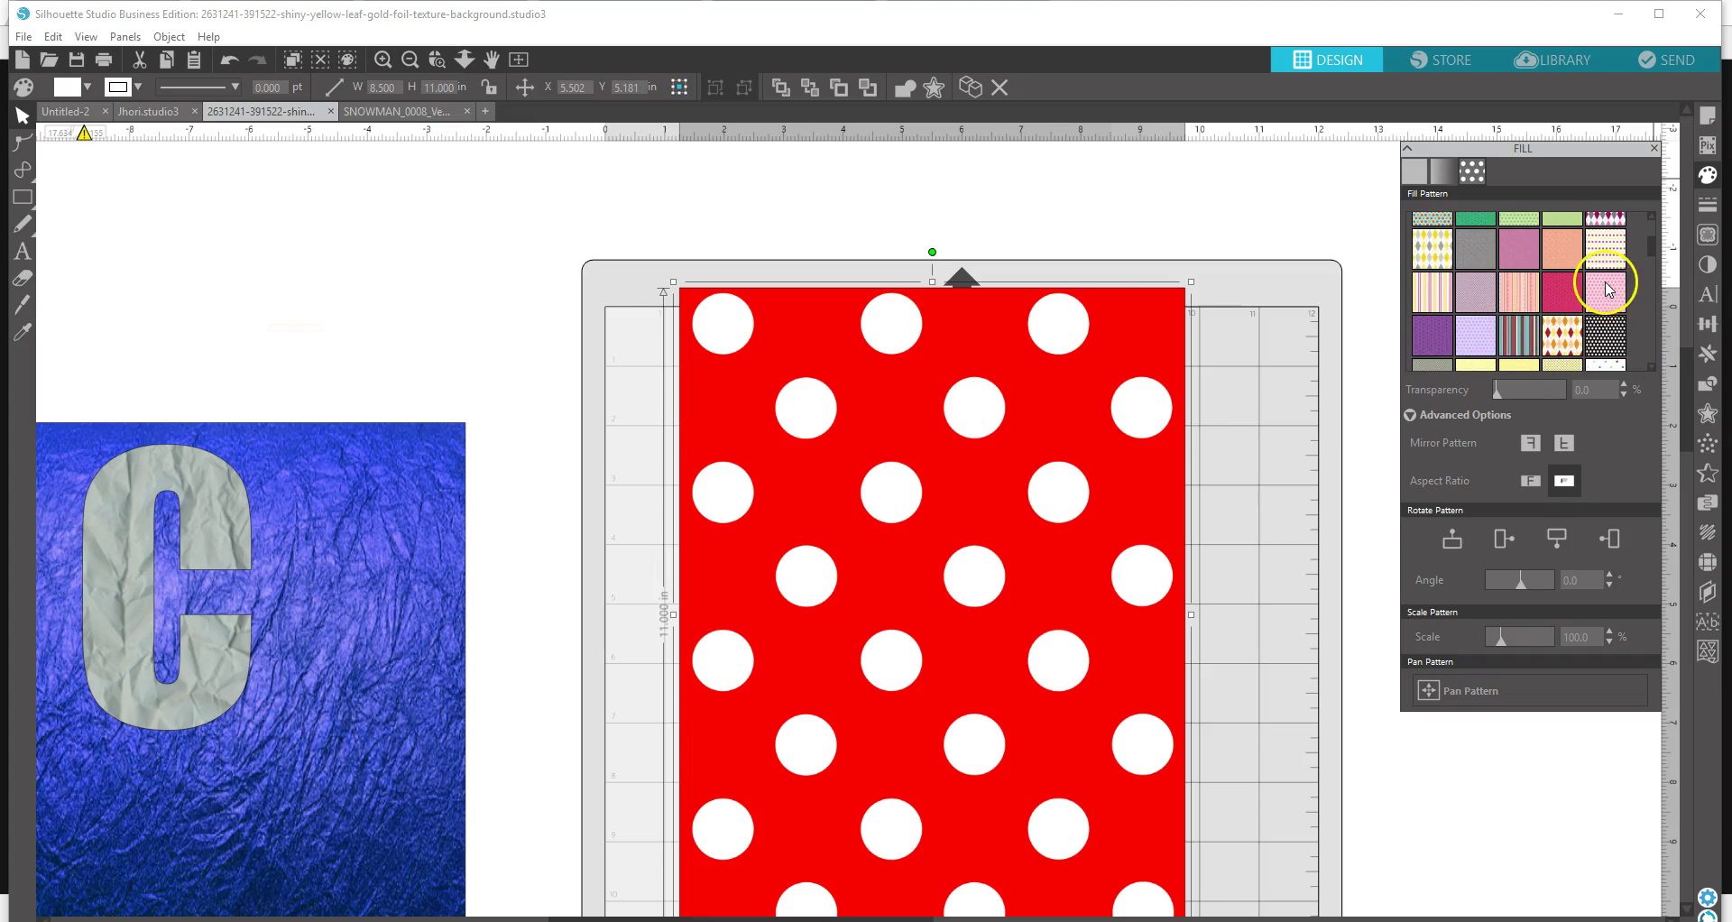
left_click(1607, 298)
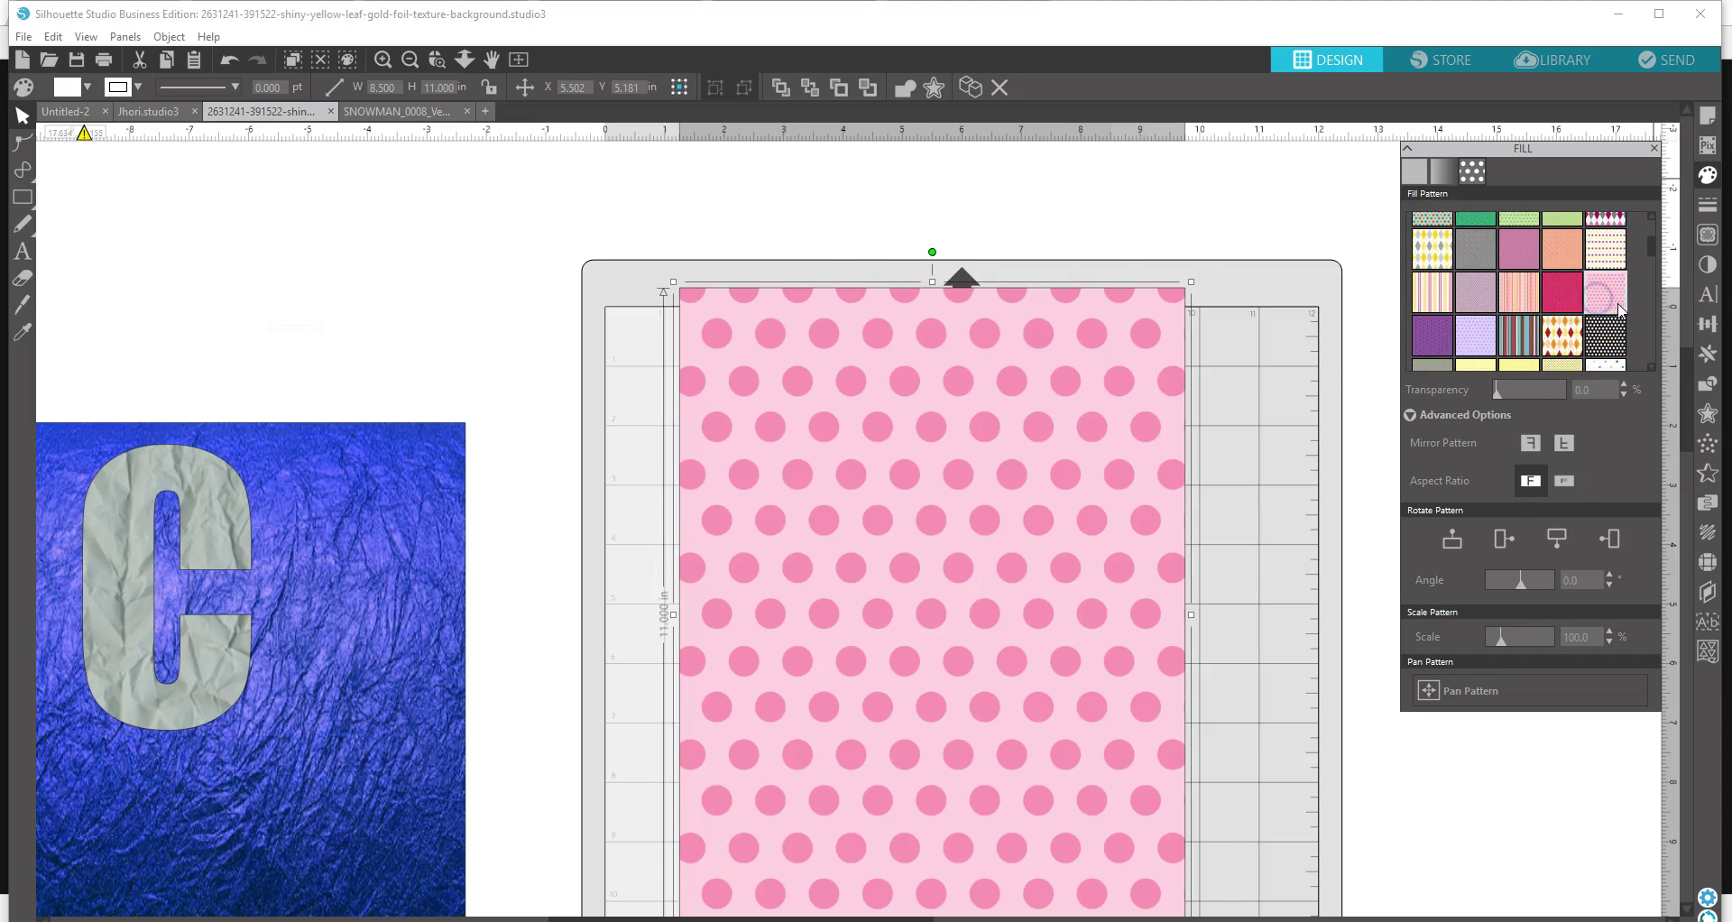
- Try recoloring the pink polka dot page with image effects, using a tint with red and green reduced and blue at 100
right_click(894, 506)
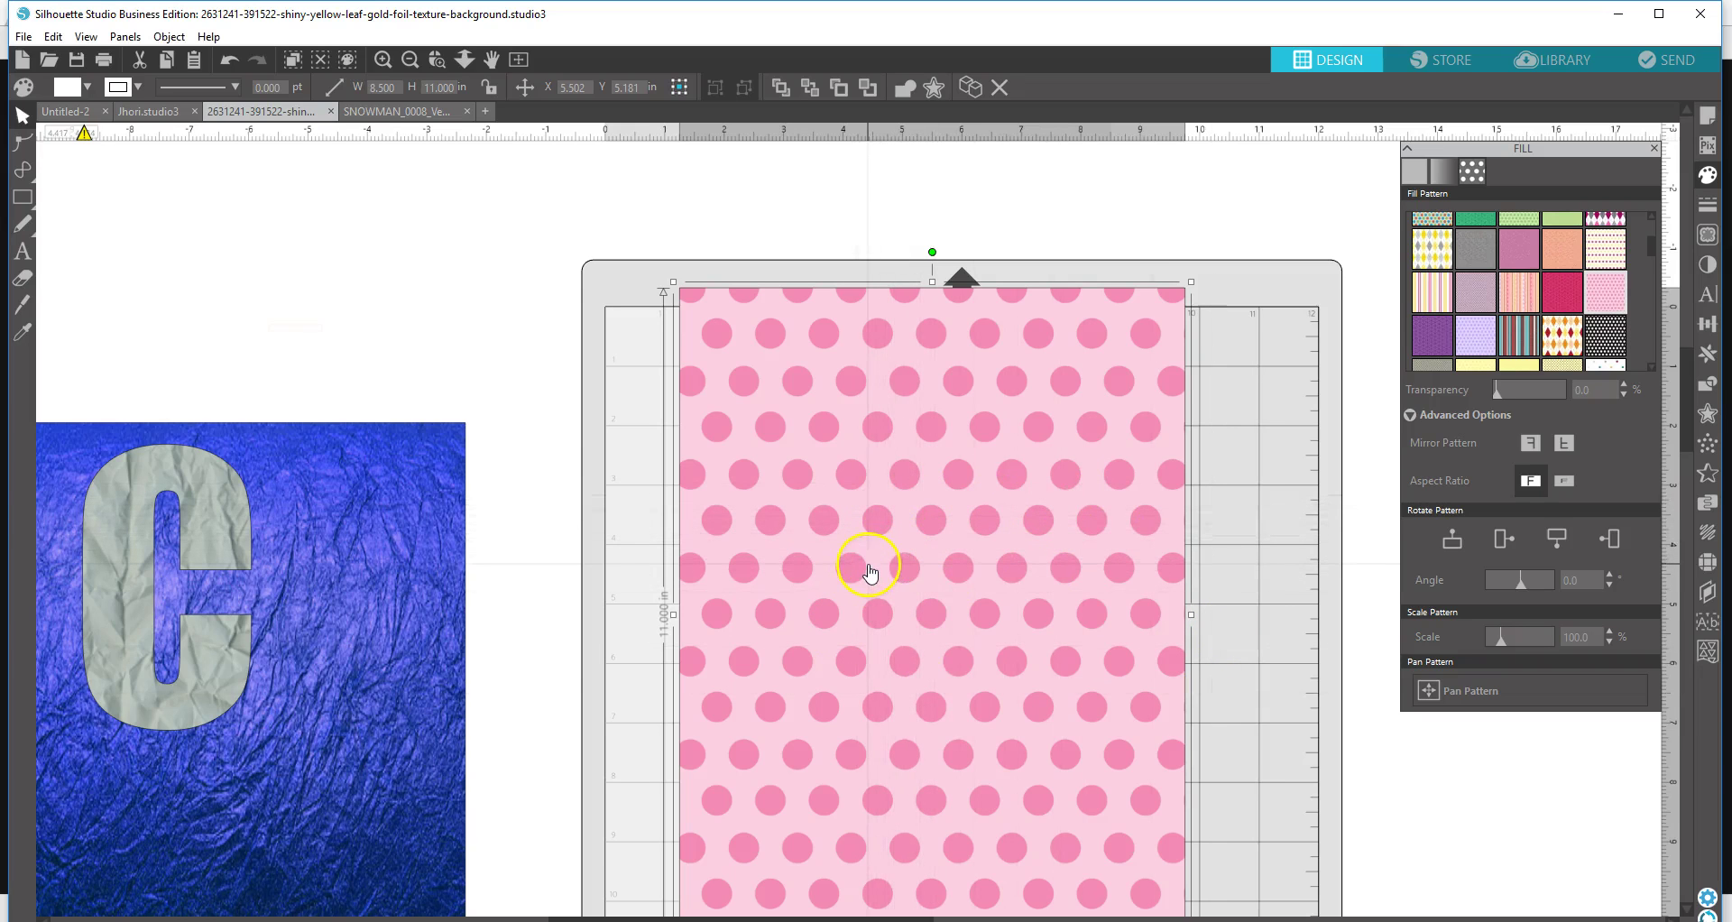
left_click(1708, 236)
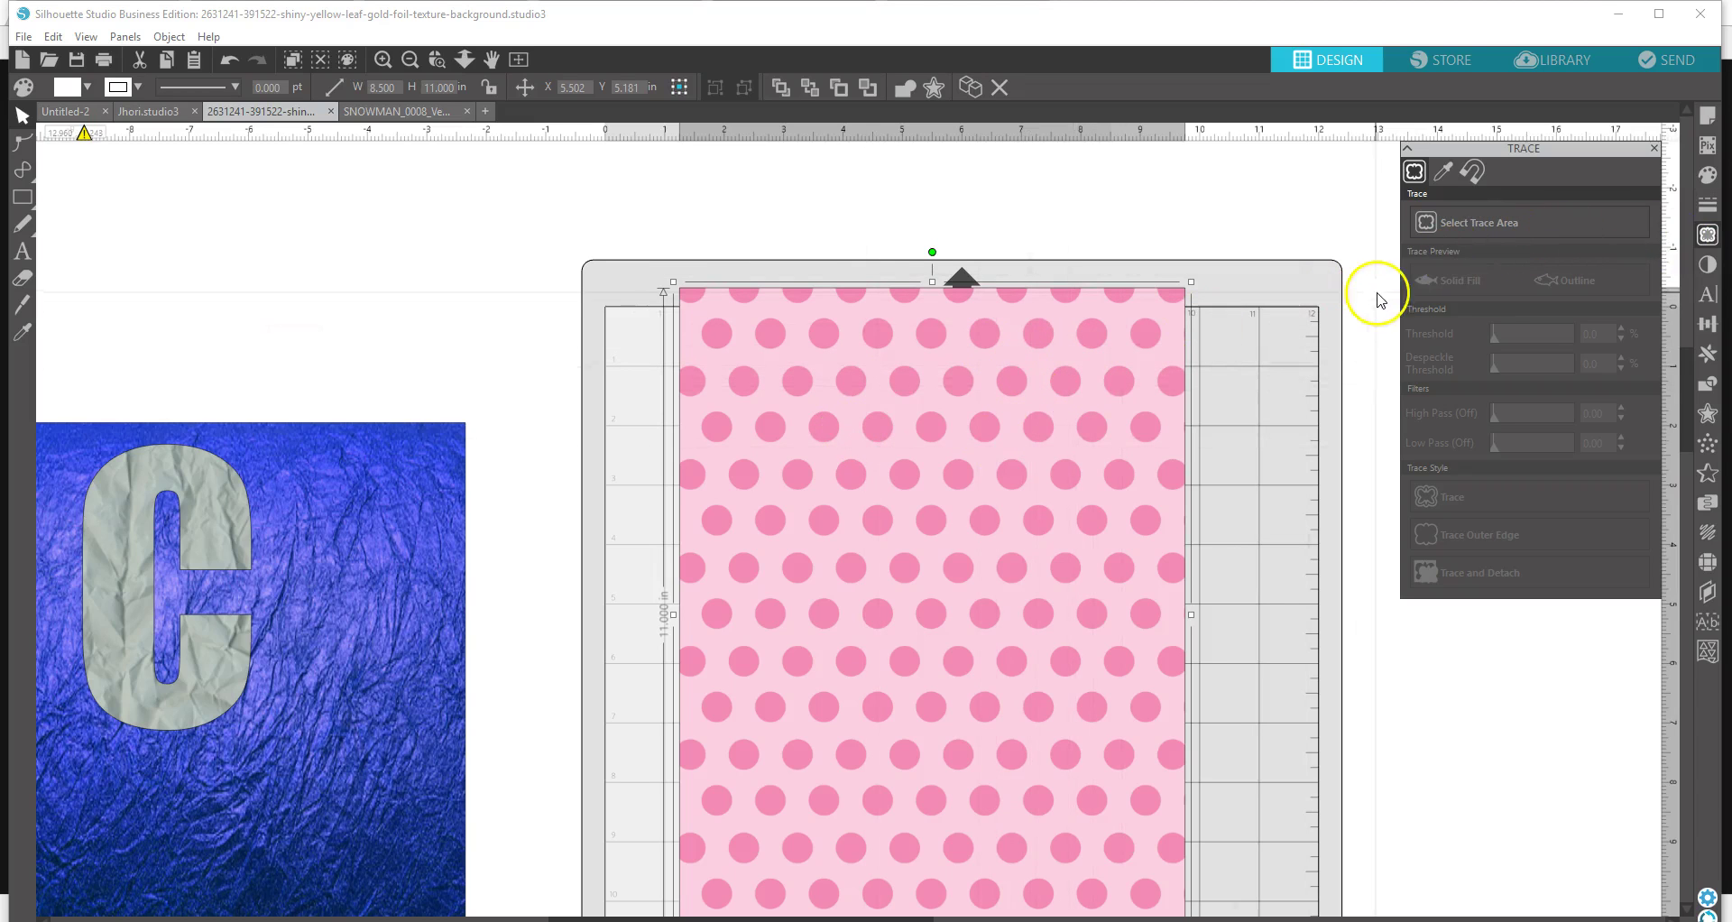
left_click(1708, 178)
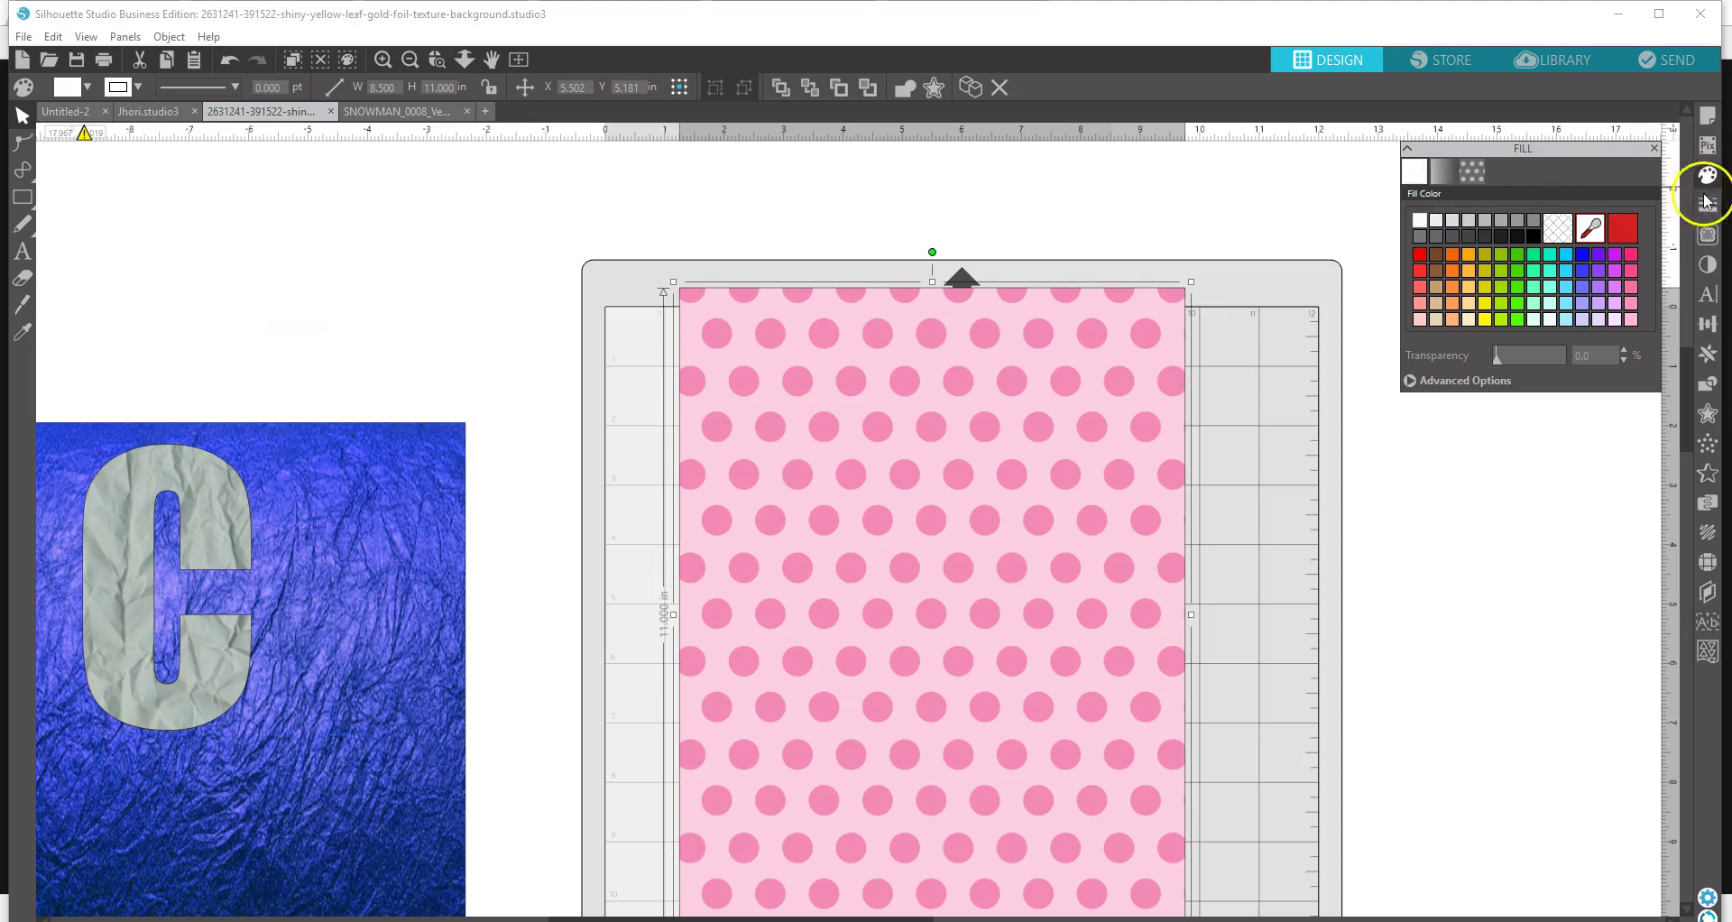
left_click(1706, 265)
left_click(1443, 172)
mouse_move(1497, 220)
left_mouse_down()
mouse_move(1582, 224)
mouse_move(1500, 228)
left_mouse_up()
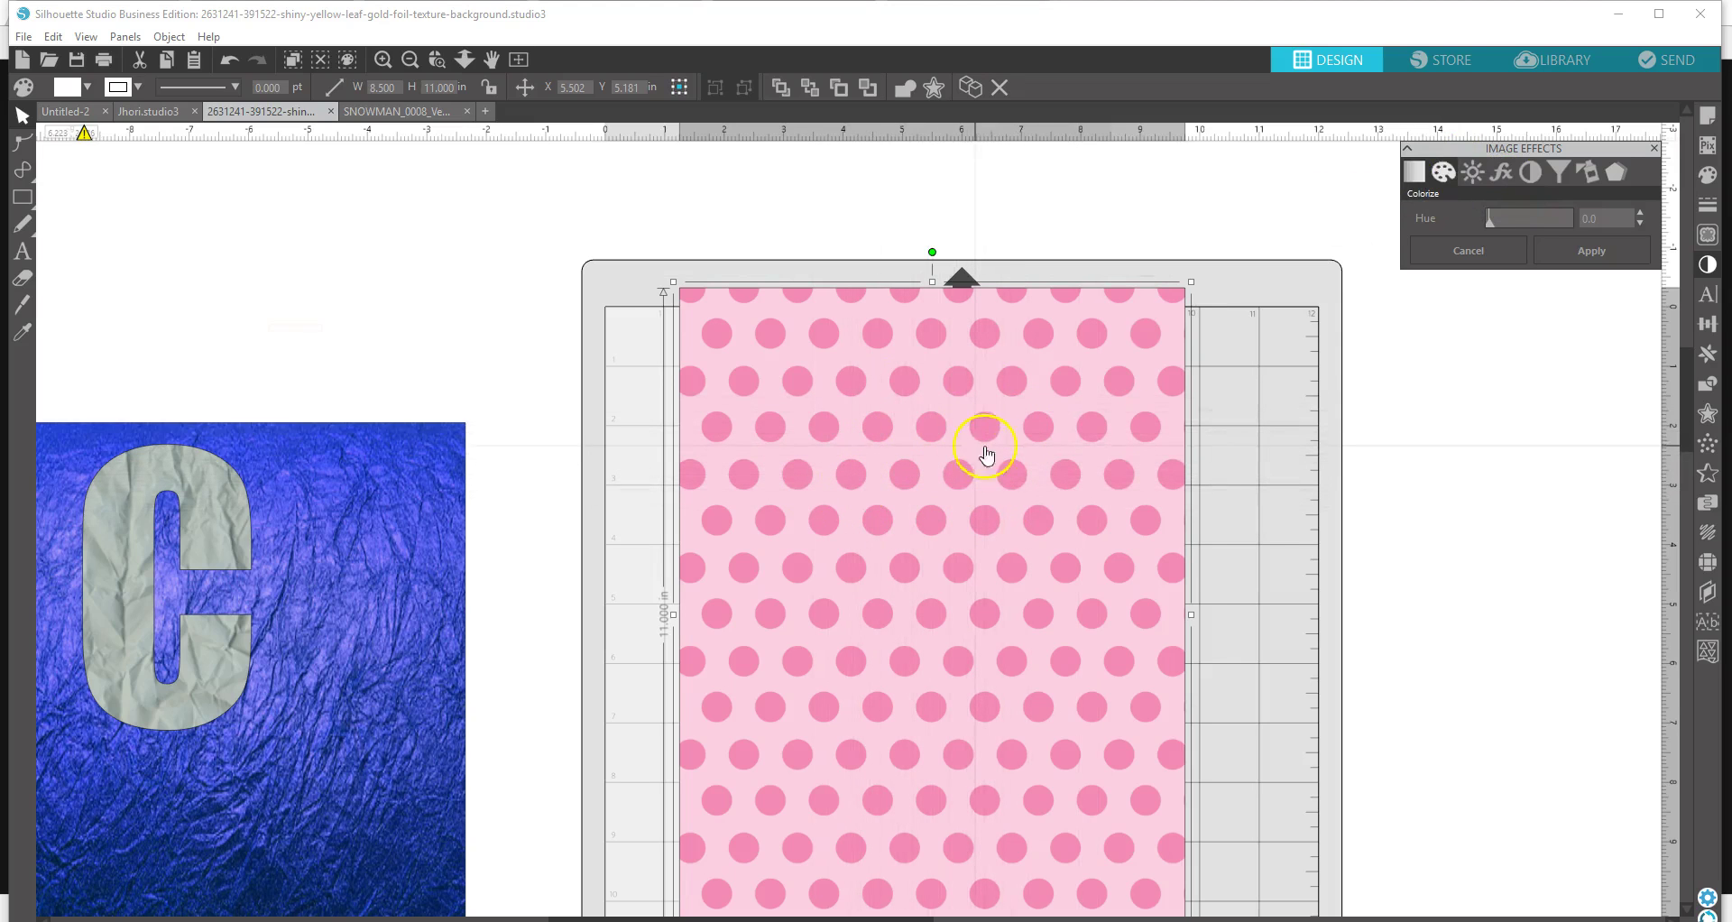
left_click(1593, 166)
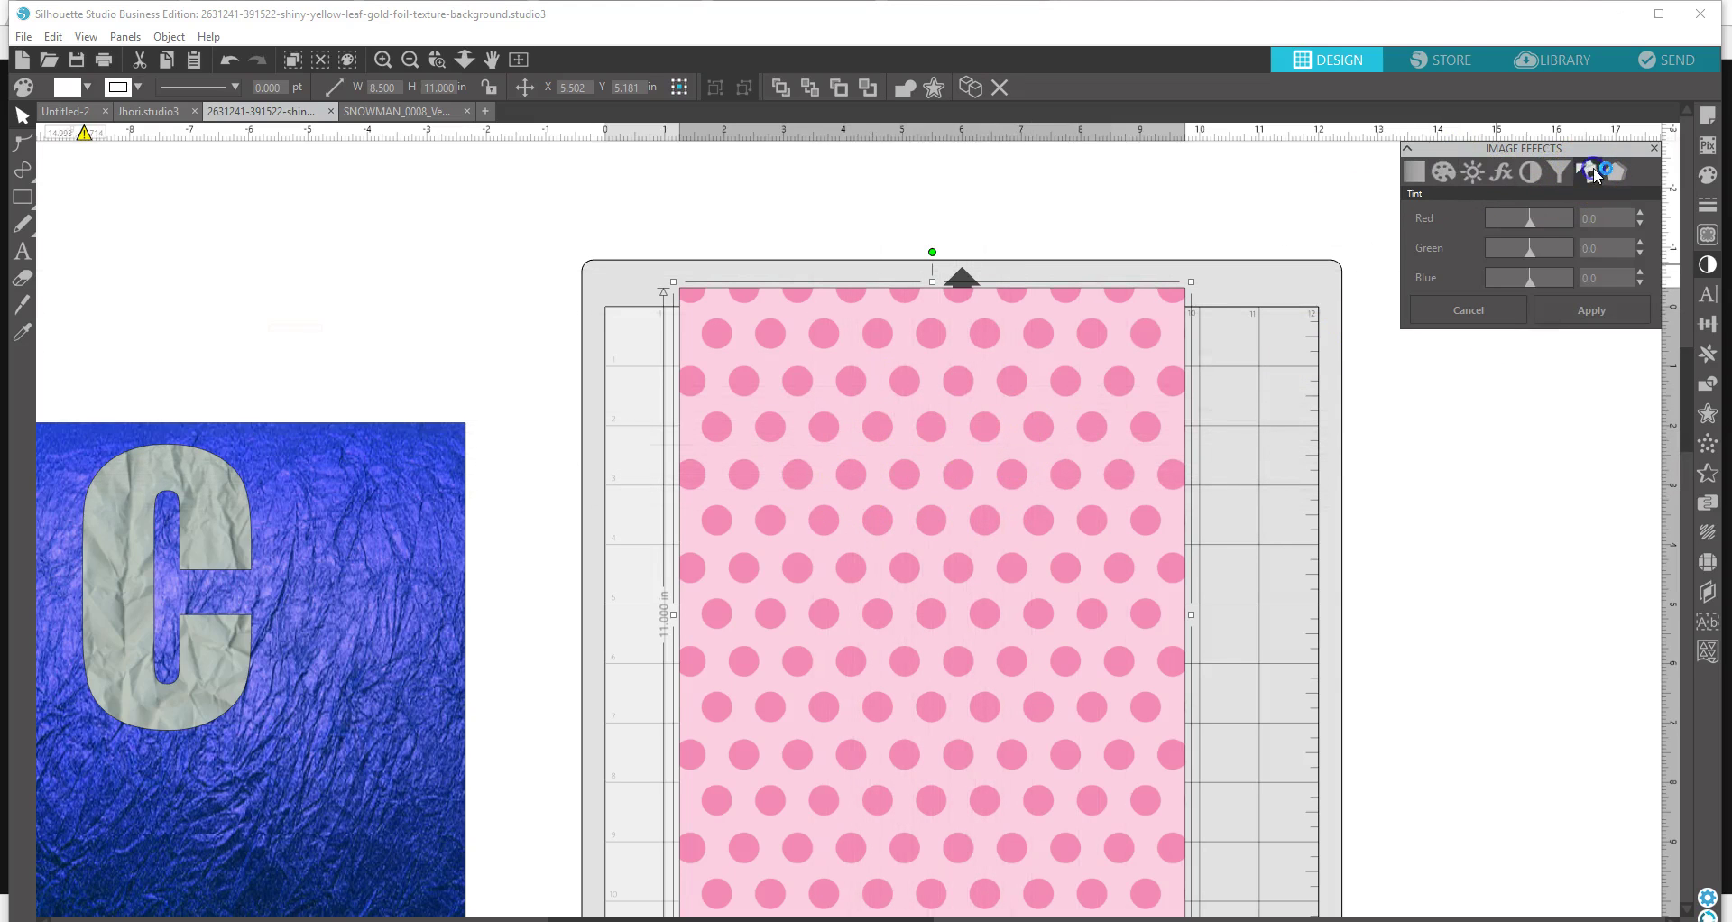
left_click_drag(1528, 220, 1578, 286)
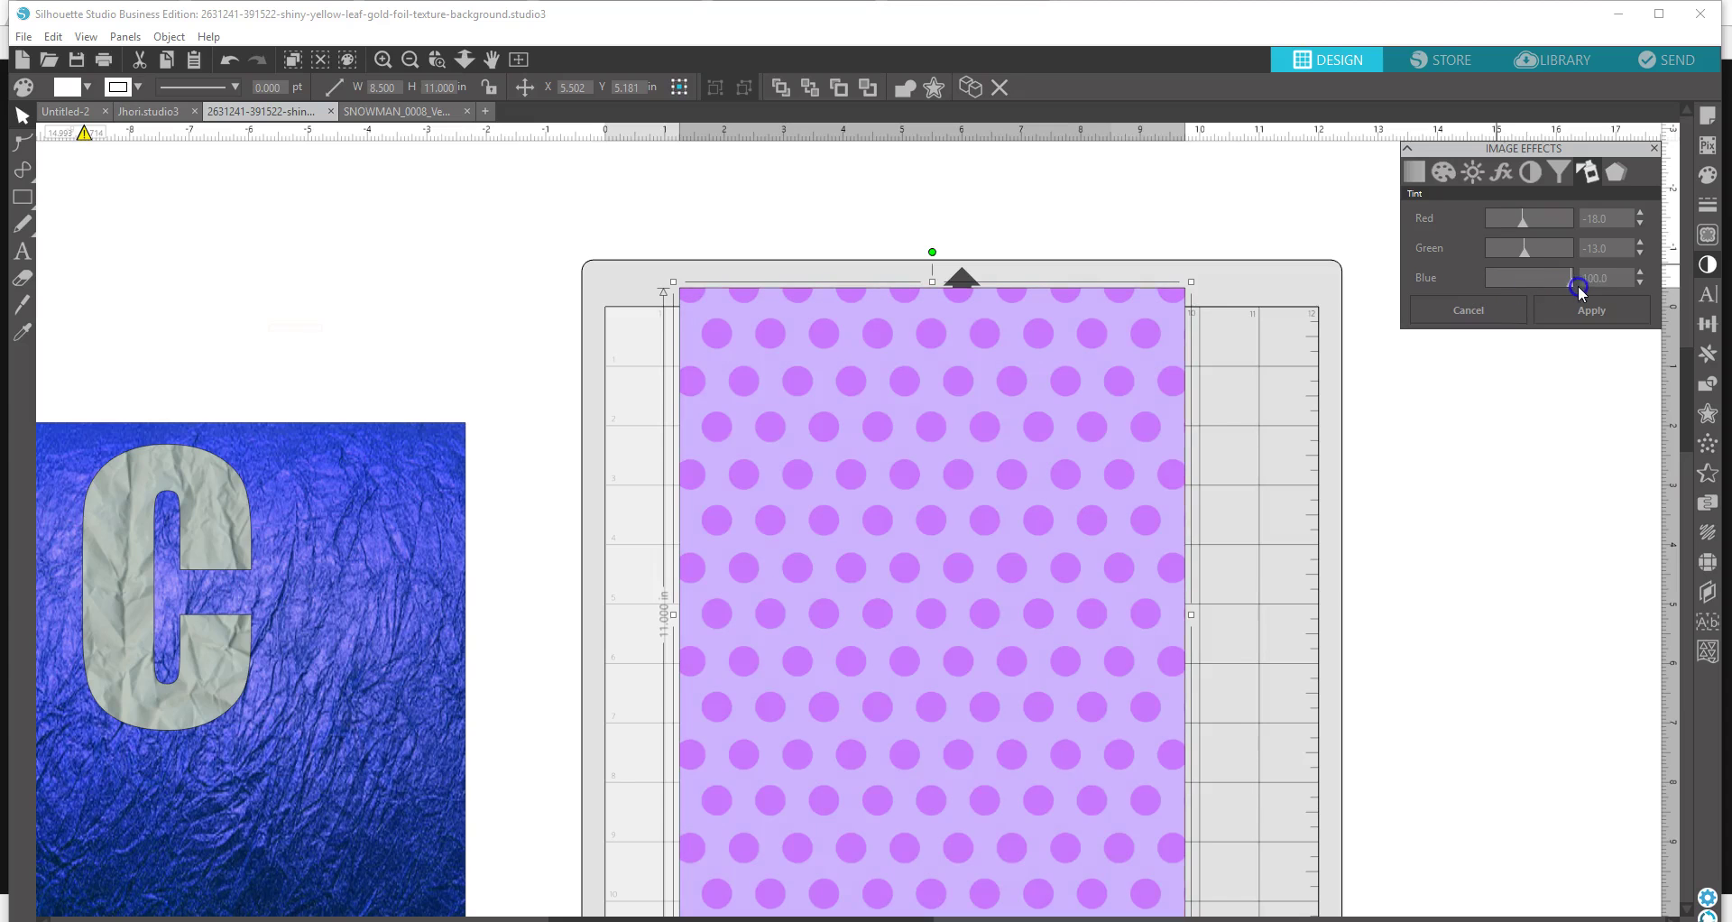
left_click(1442, 172)
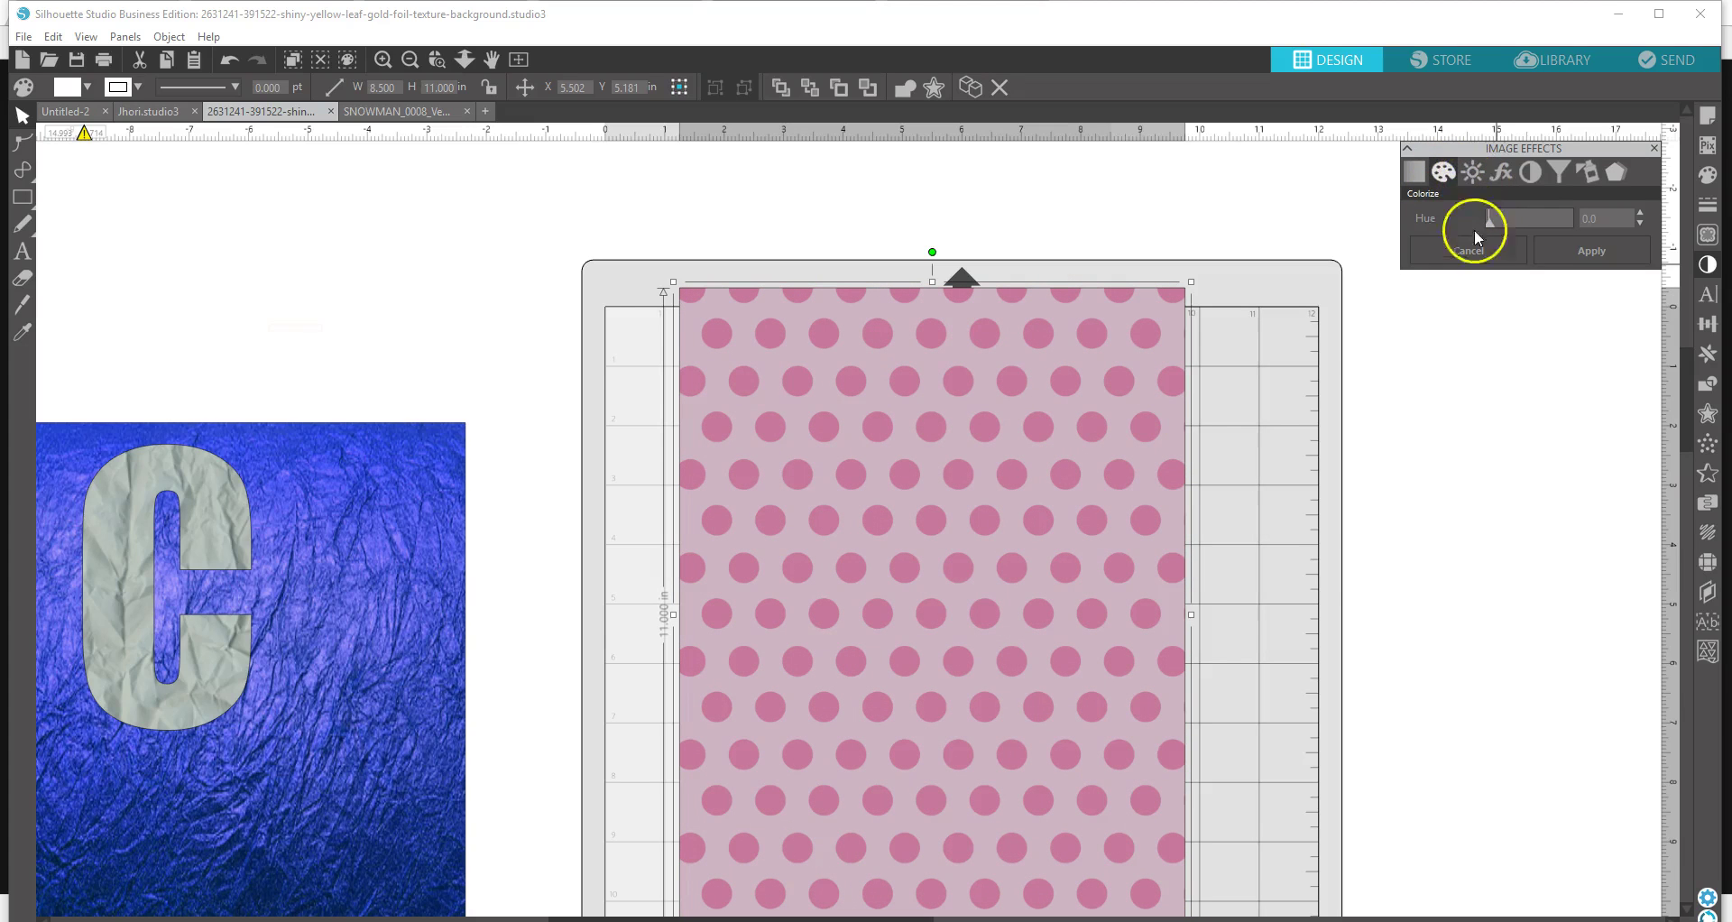
mouse_move(1492, 224)
left_mouse_down()
mouse_move(1588, 235)
mouse_move(1475, 234)
left_mouse_up()
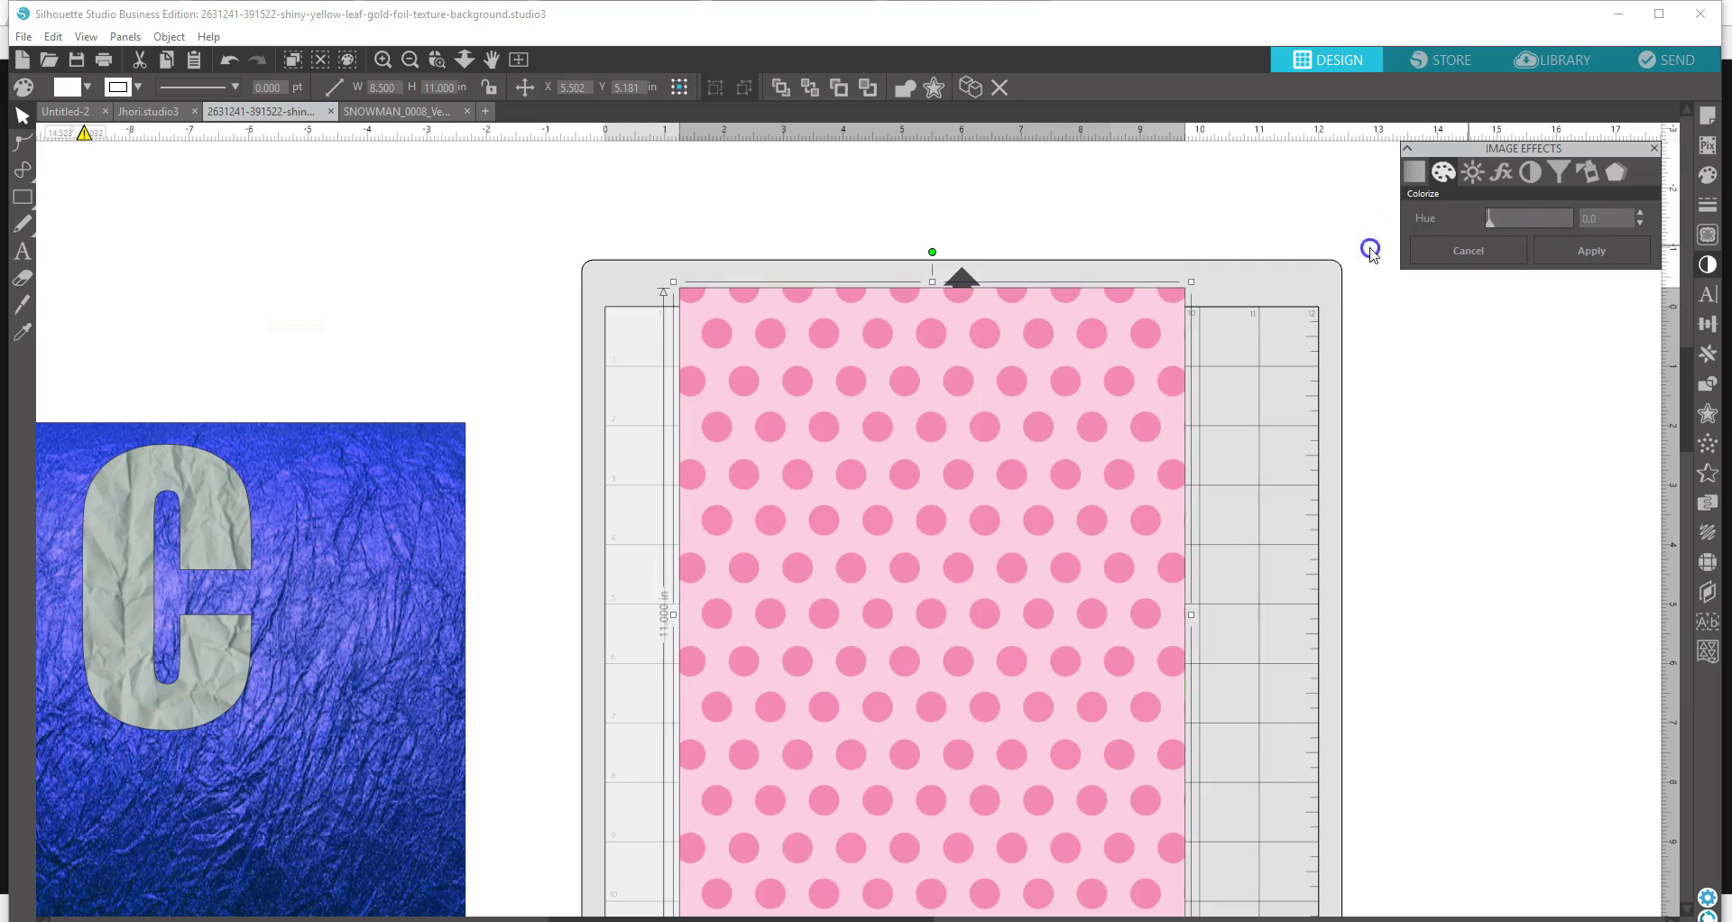
- Move the pink polka dot page off the mat, into the empty area beside its left edge
left_click_drag(884, 440, 843, 462)
left_click_drag(843, 462, 844, 466)
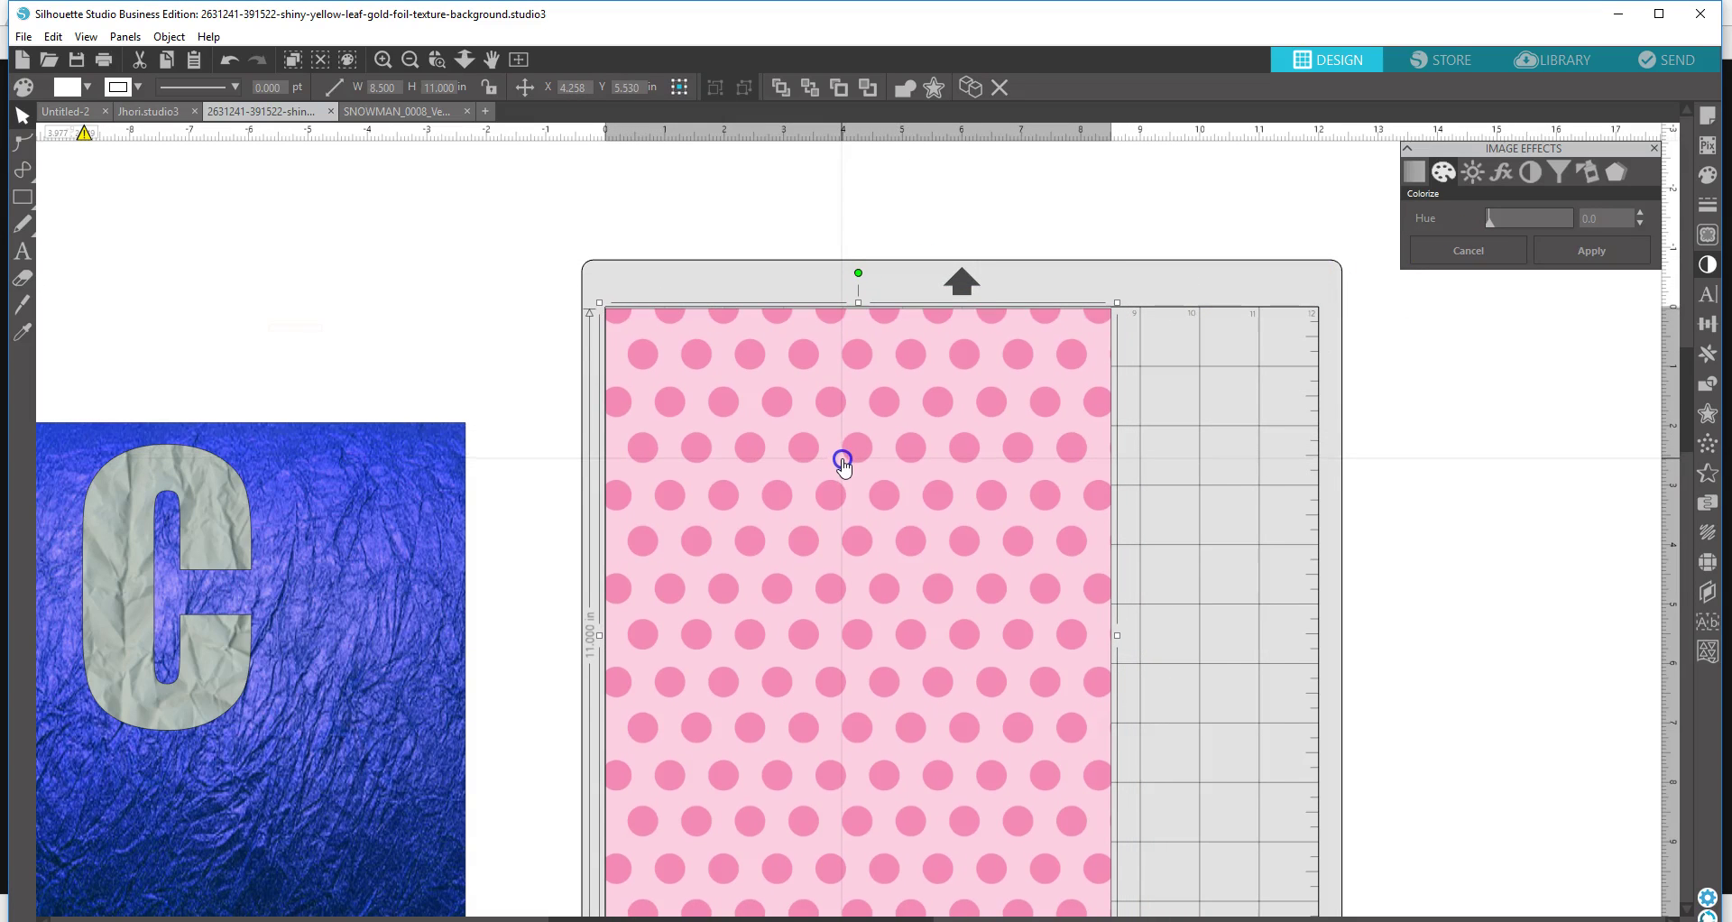
left_click_drag(977, 495, 535, 522)
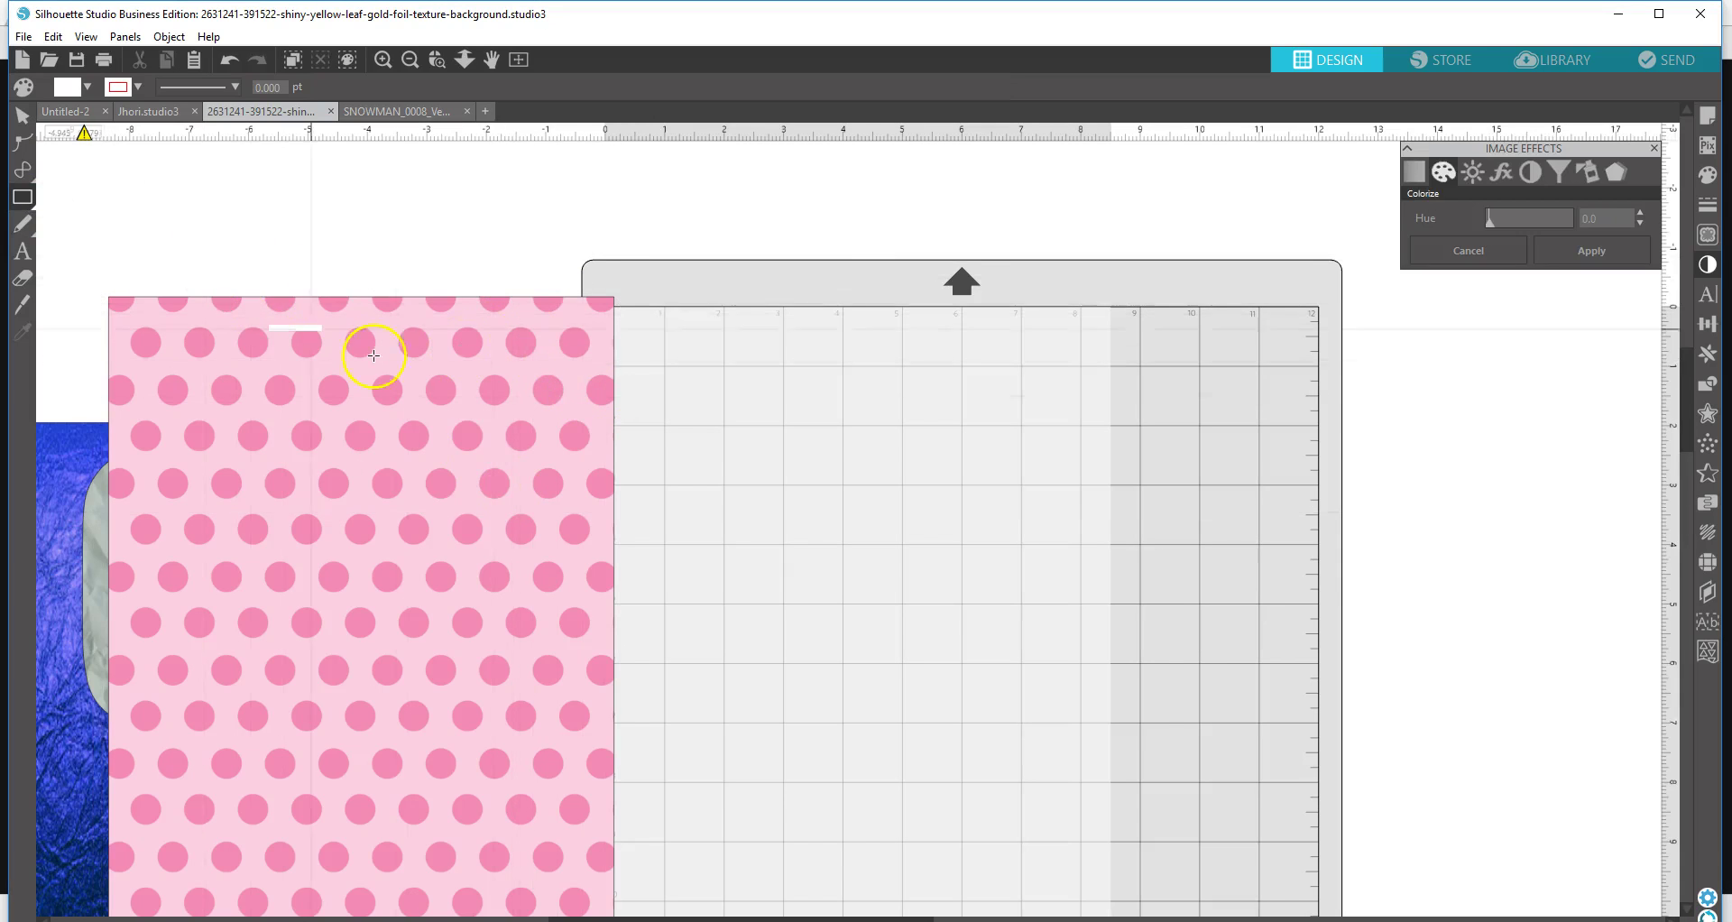
- Draw a rectangle on the empty mat, move it down and enlarge it to about 3.5 by 4.4 in
left_click_drag(719, 508, 831, 649)
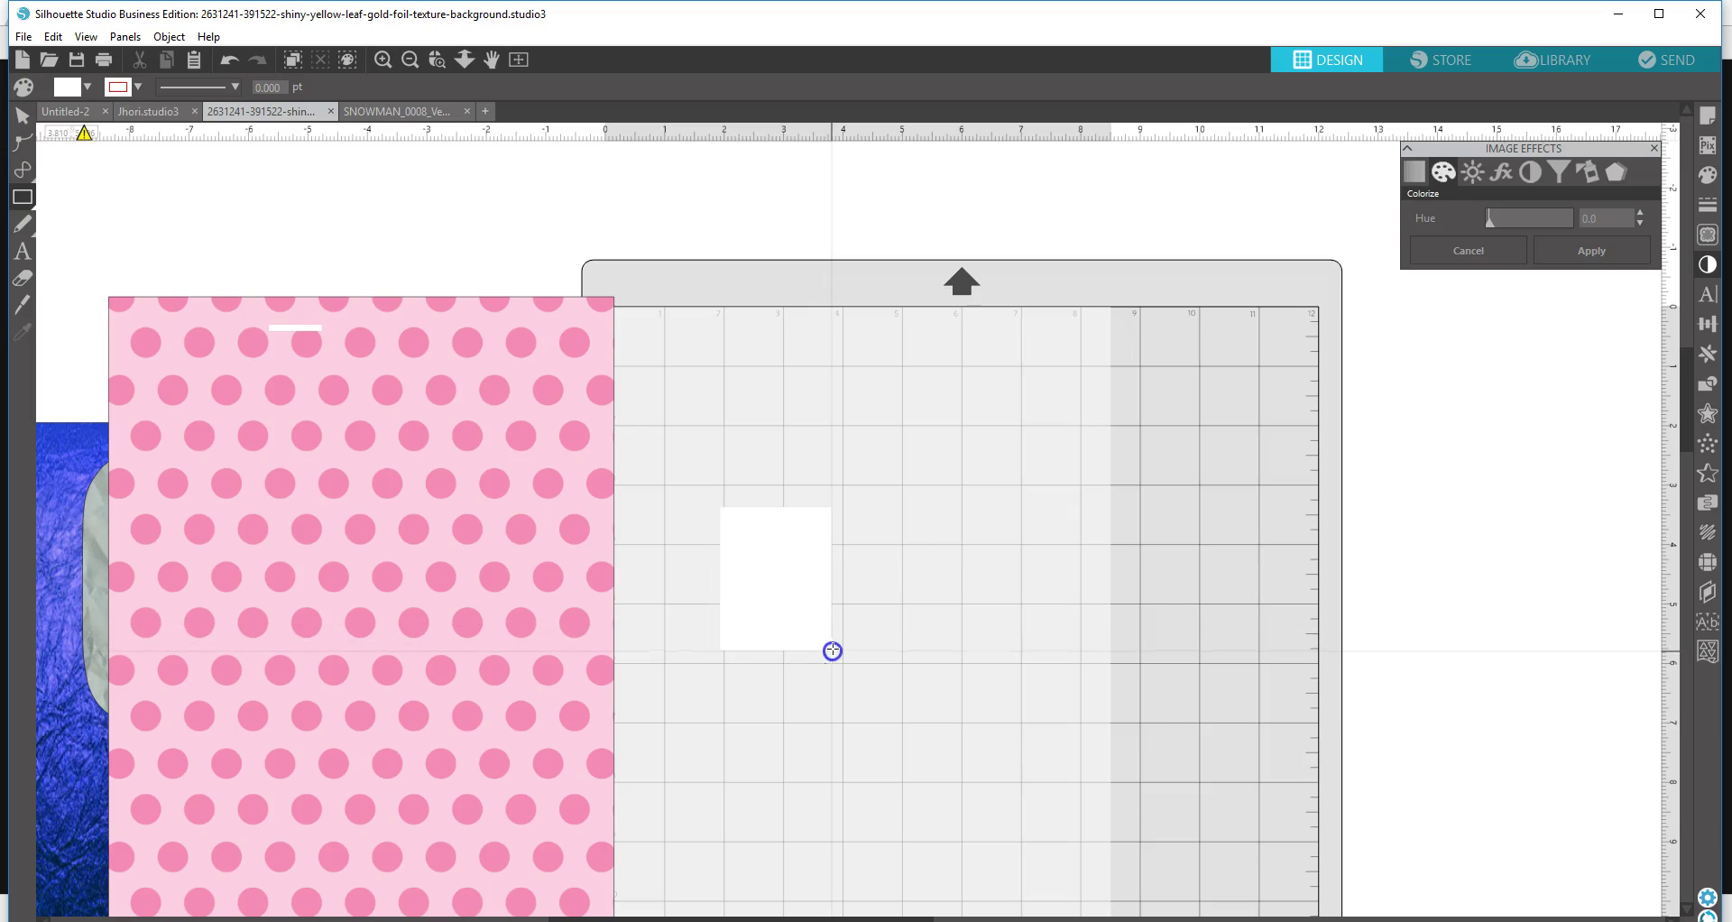
left_click(36, 213)
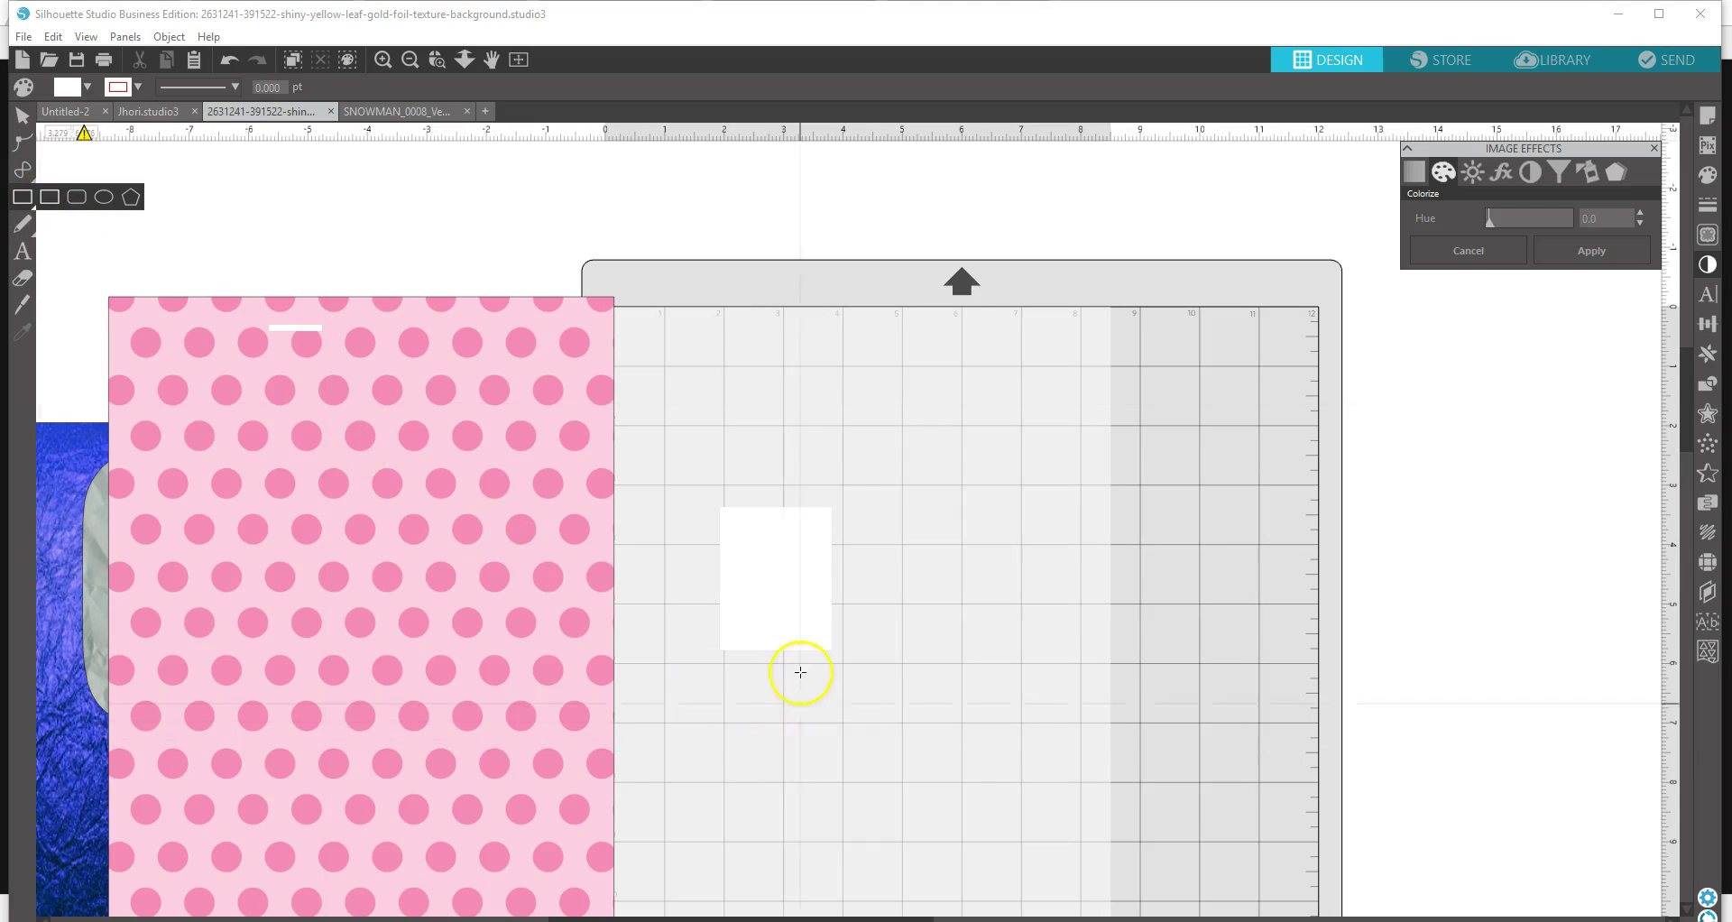
left_click_drag(773, 611, 811, 656)
left_click_drag(877, 700, 965, 824)
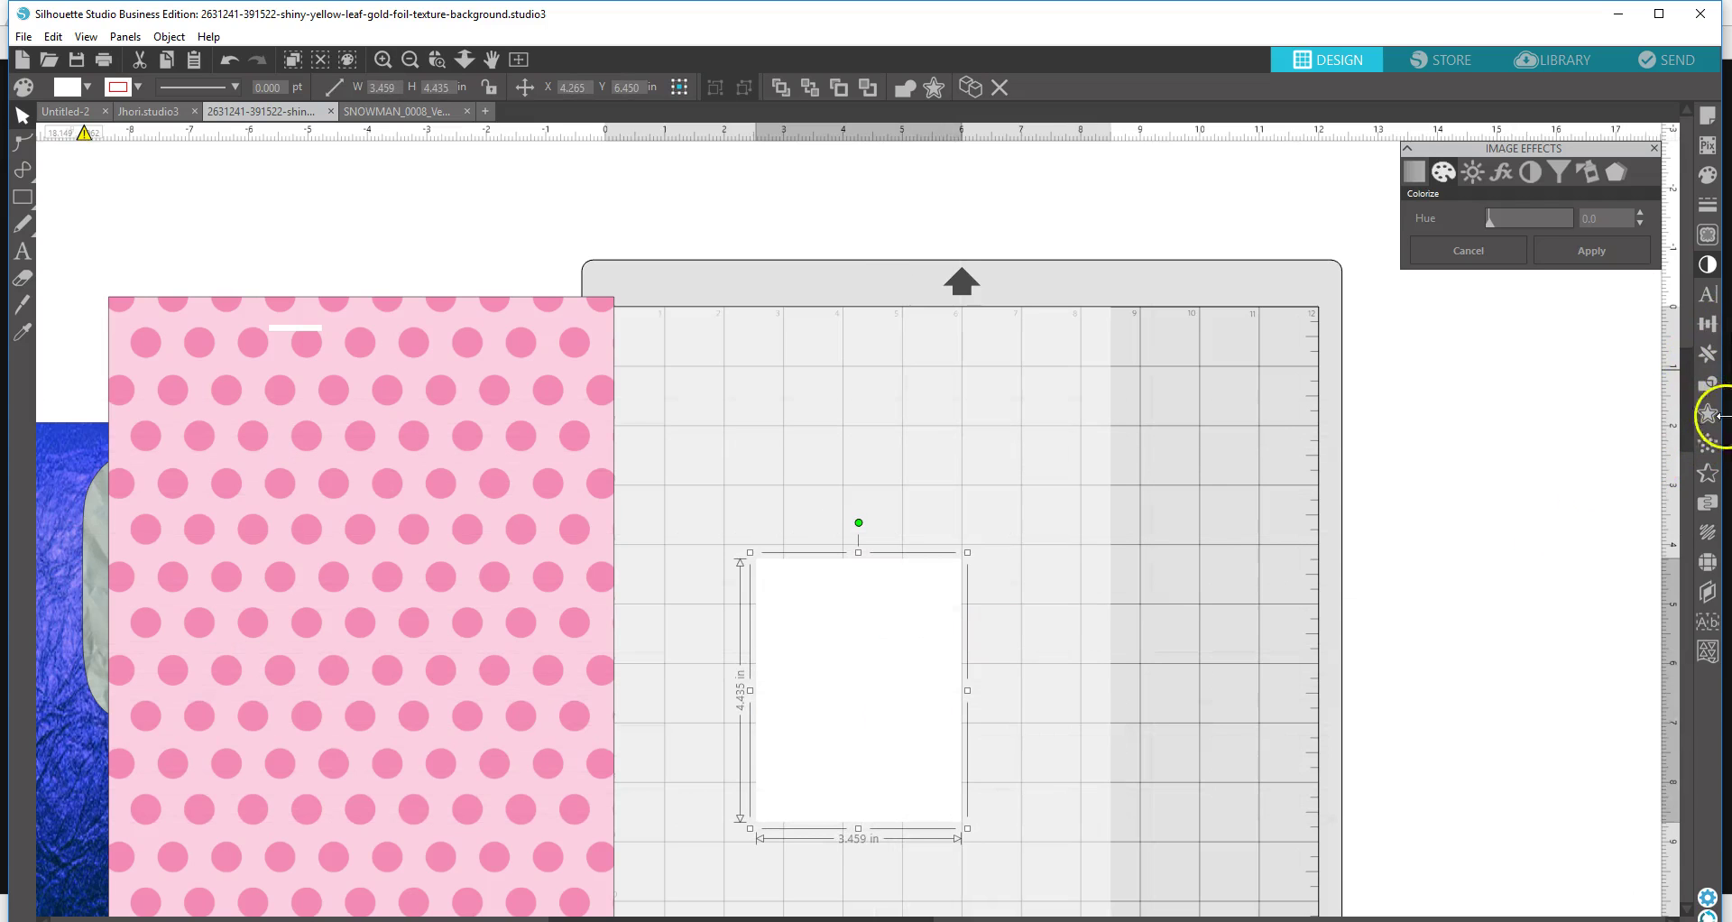
- Fill the new rectangle on the mat with solid black
left_click(1710, 184)
left_click(1533, 237)
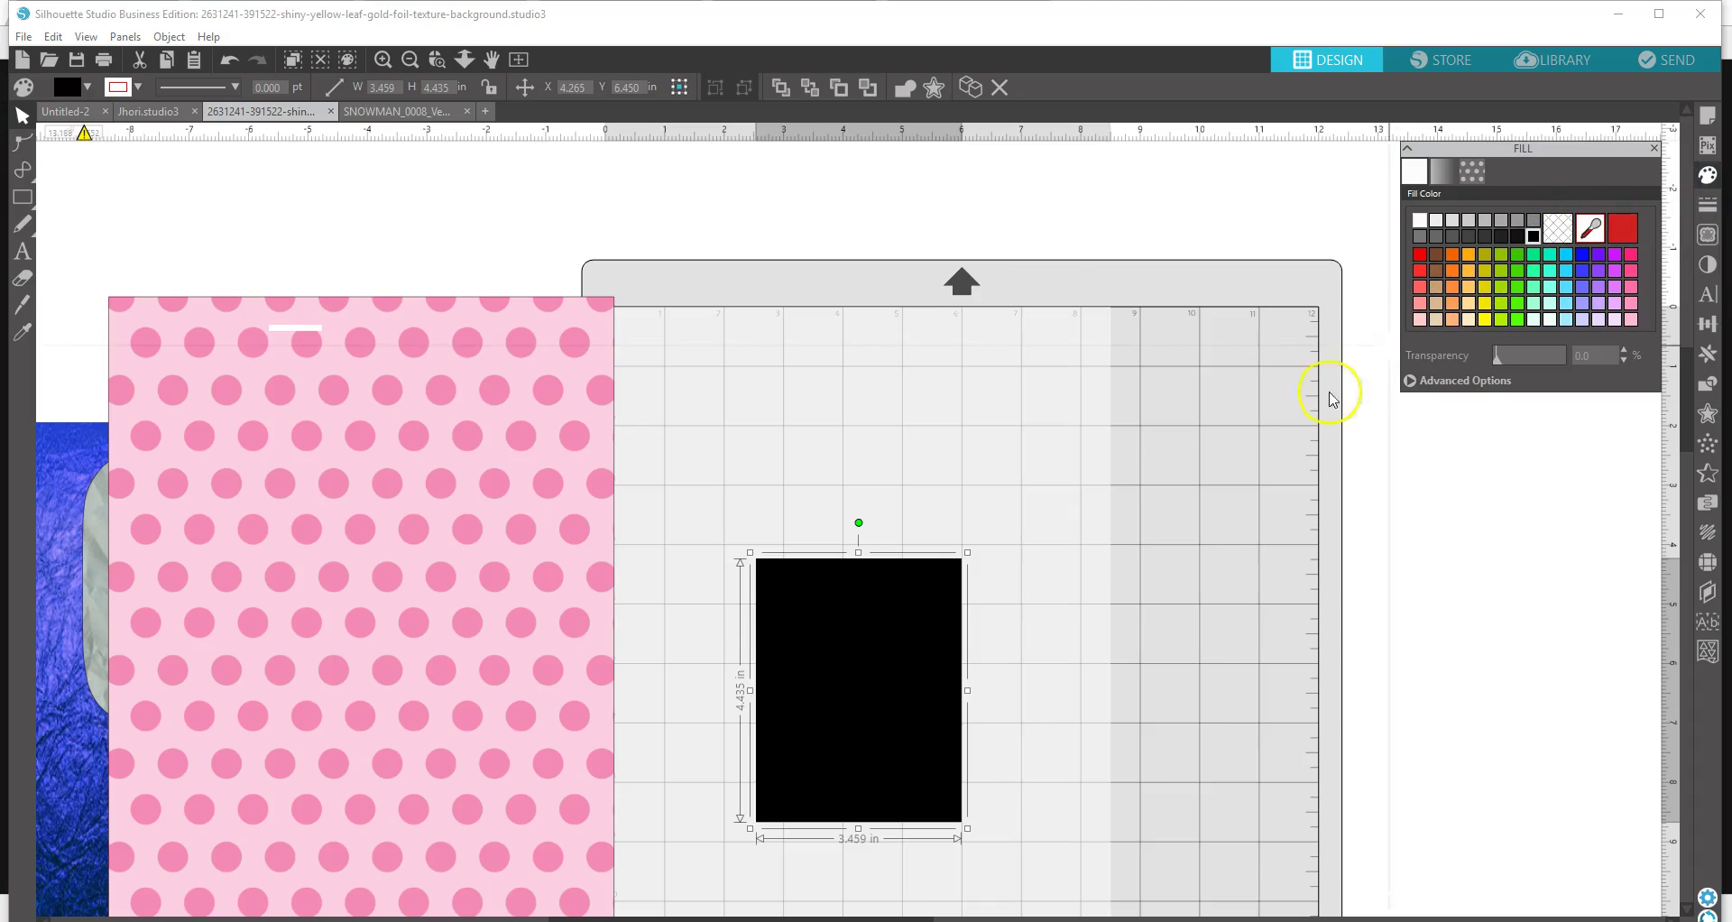
double_click(843, 579)
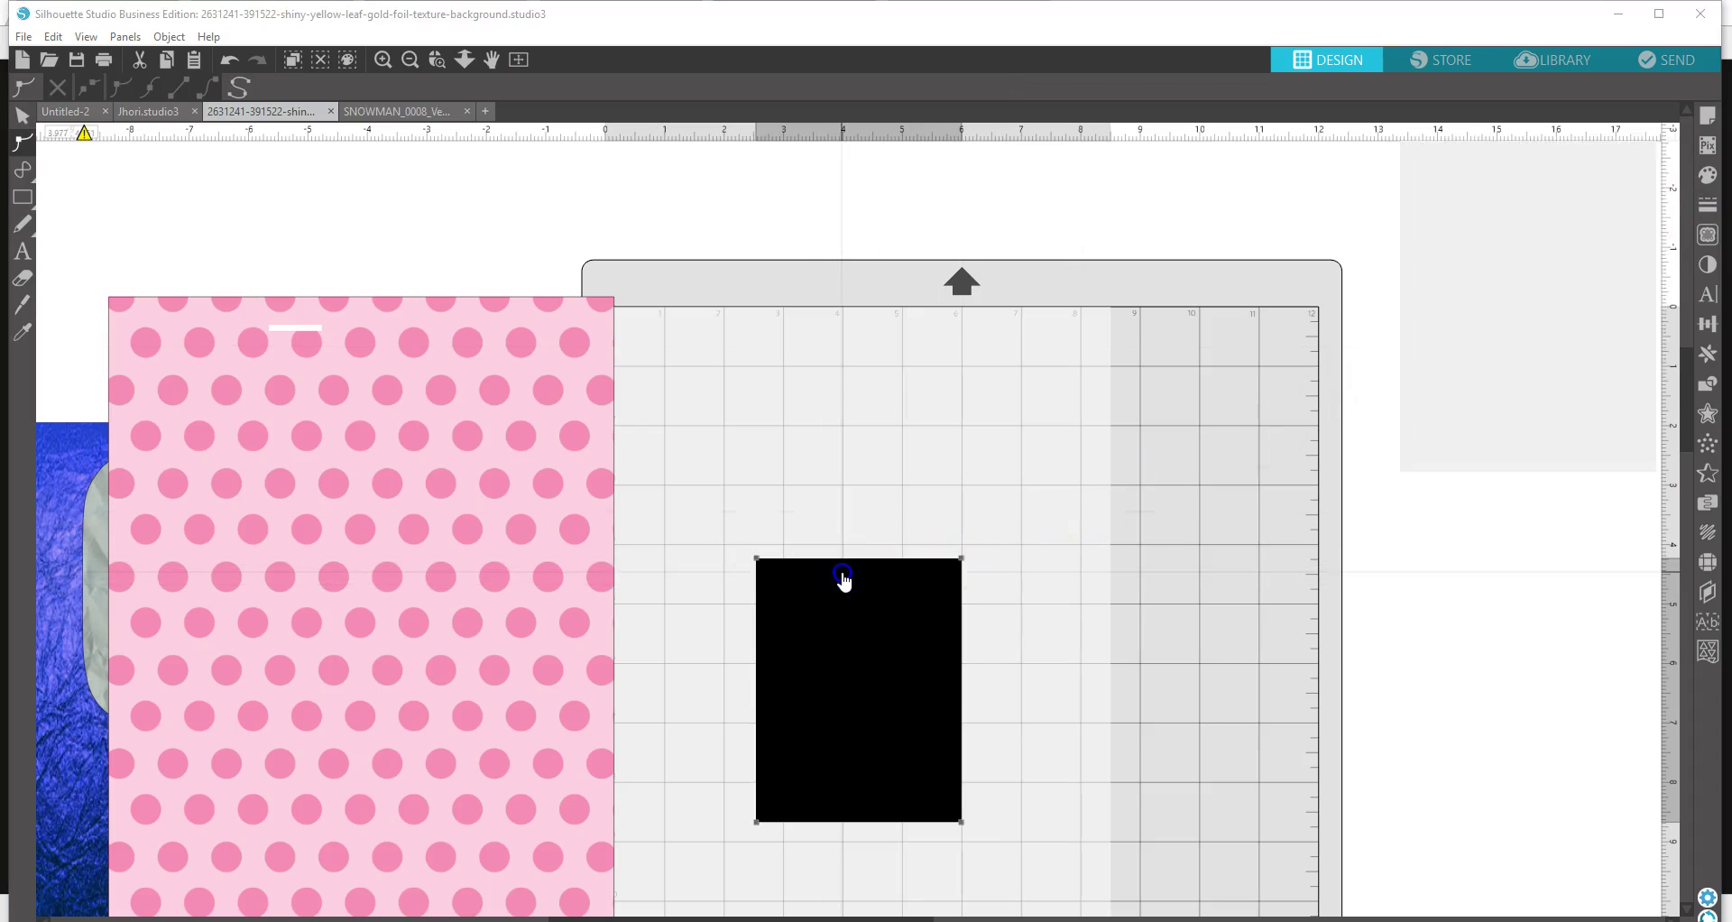
- Reshape the black rectangle into a tag by adding a point on each long side and pulling both top corners inward and slightly down
left_click(964, 560)
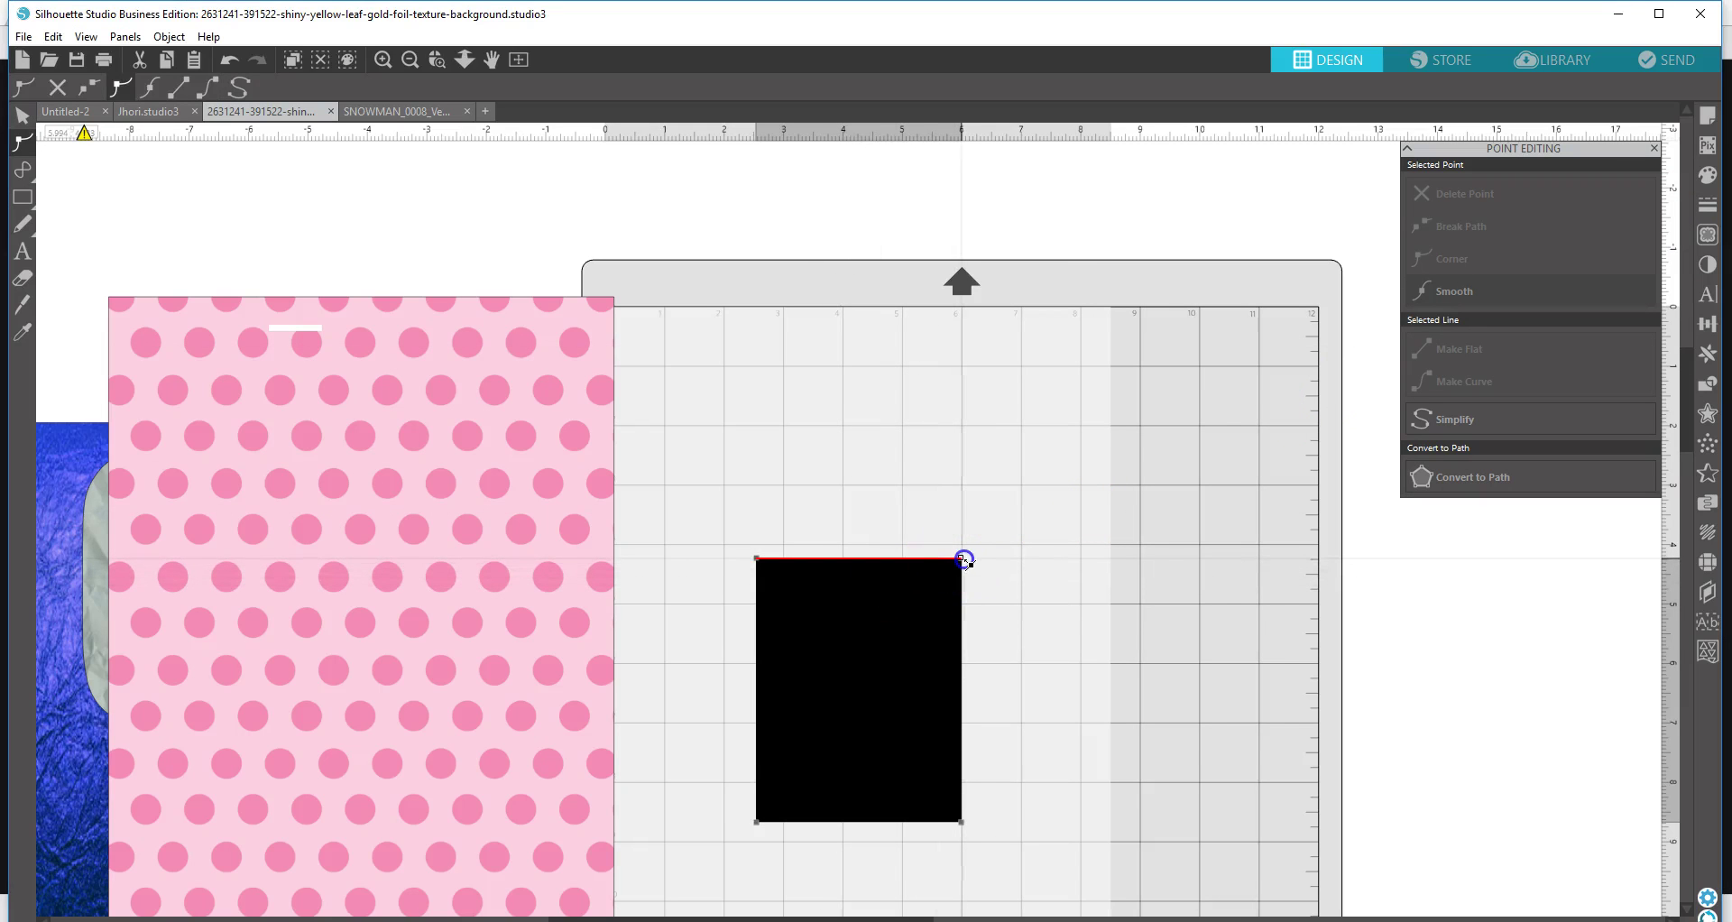
double_click(960, 663)
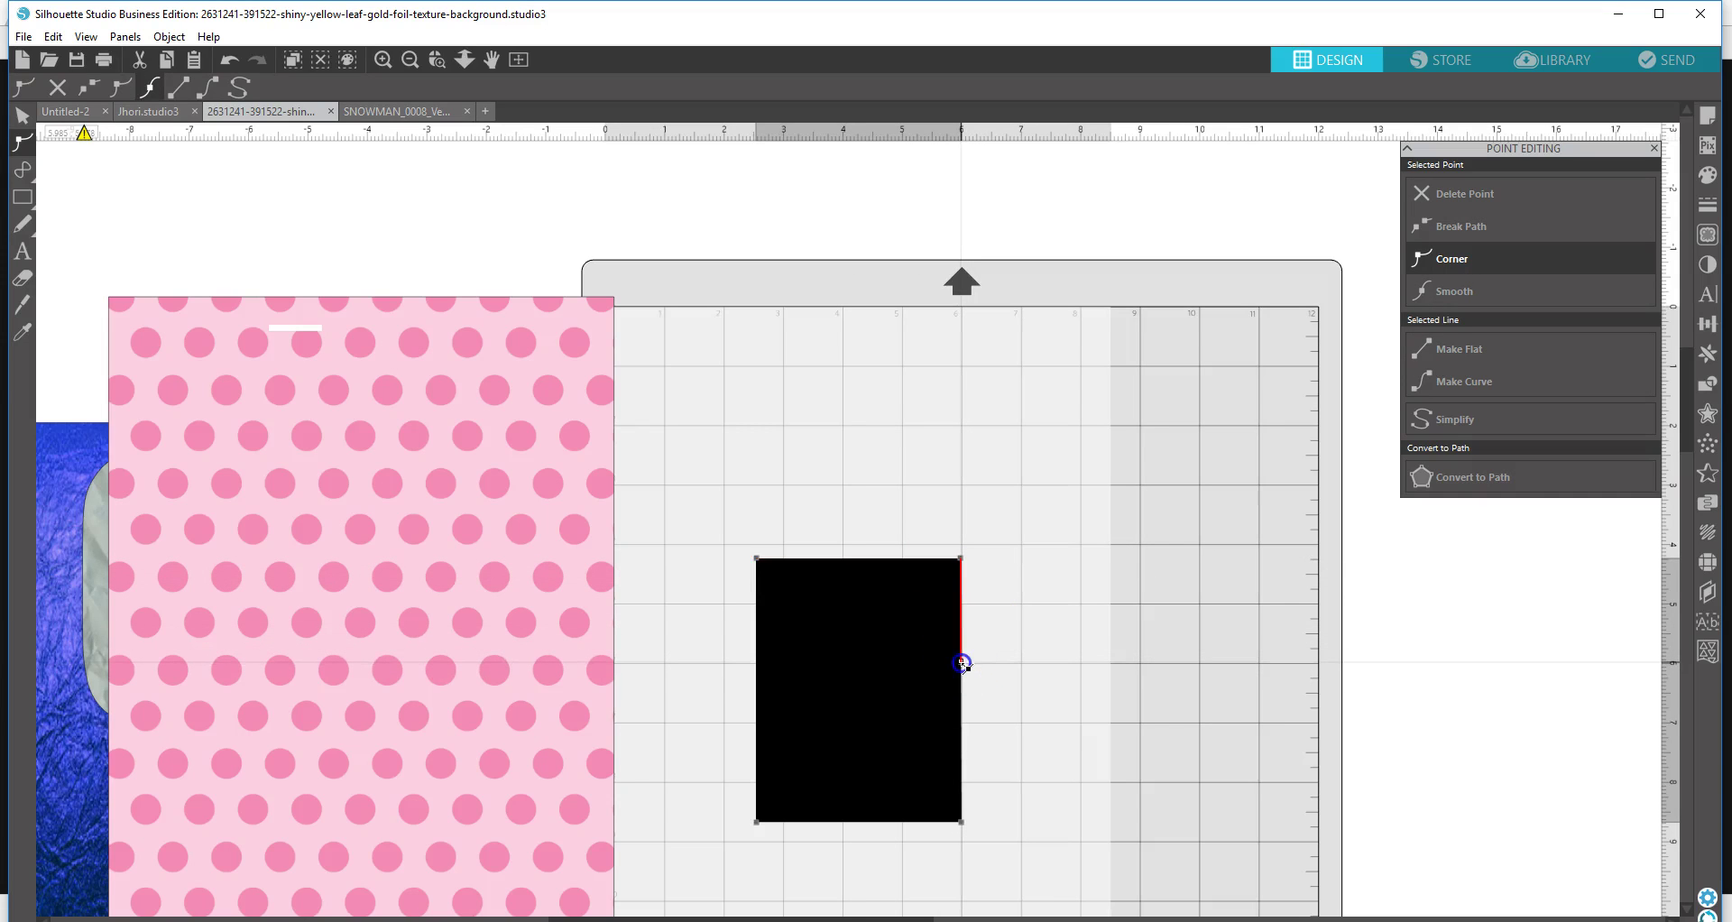
double_click(756, 665)
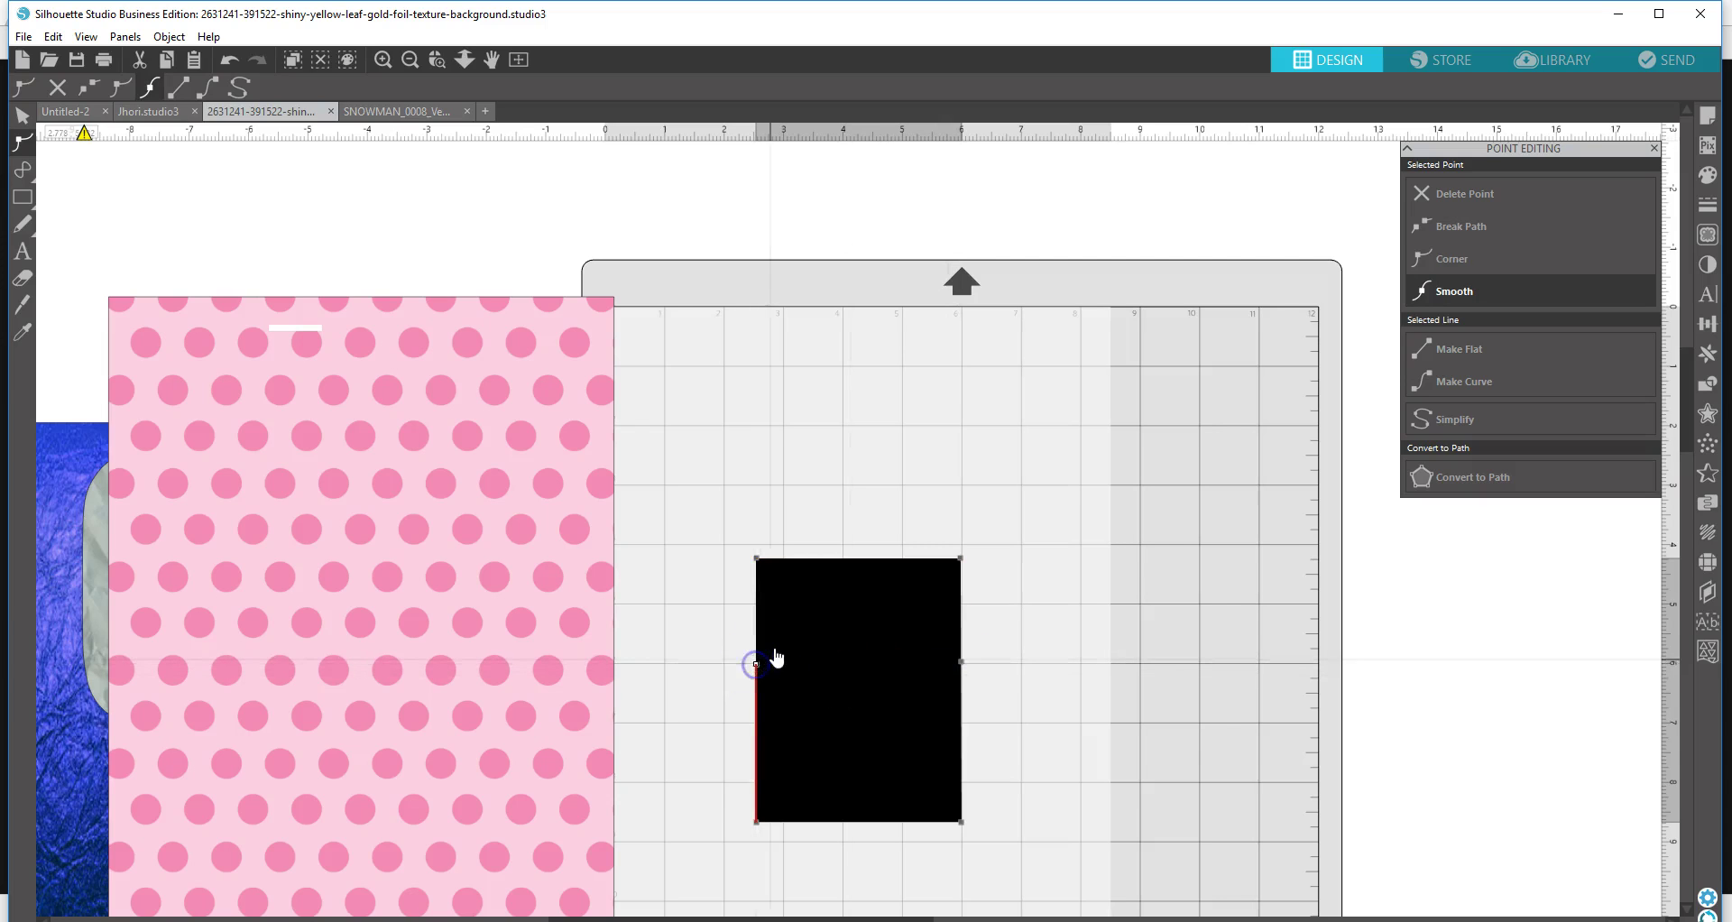
left_click(757, 560)
left_click_drag(762, 563, 808, 577)
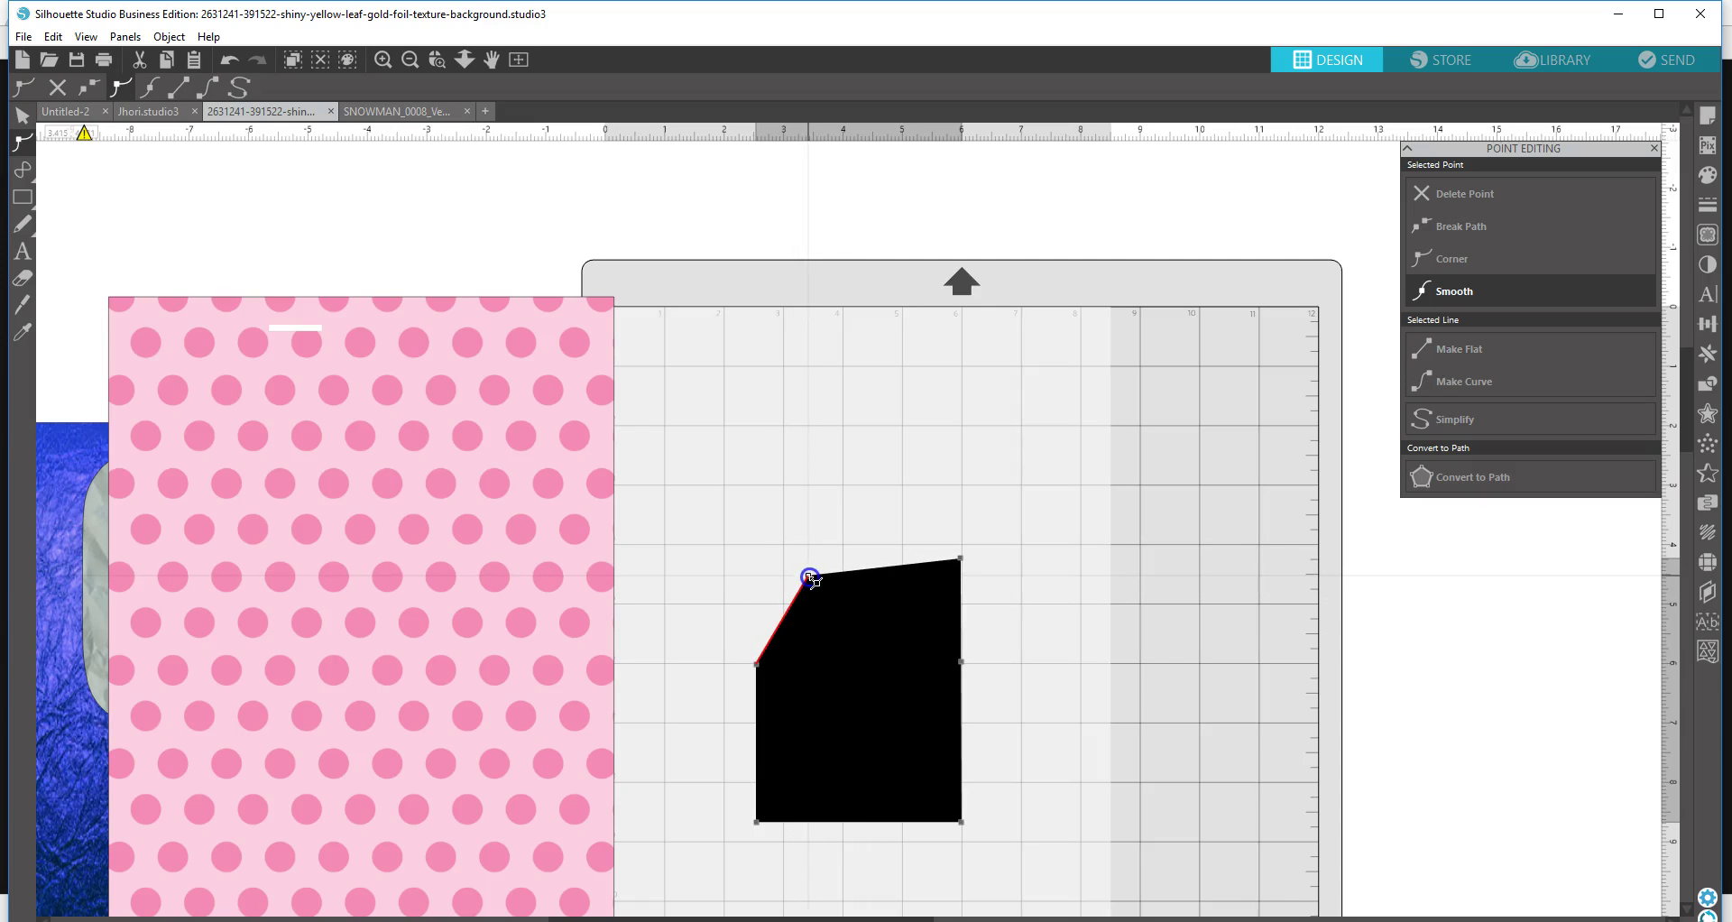
left_click(962, 561)
left_click_drag(962, 560, 913, 576)
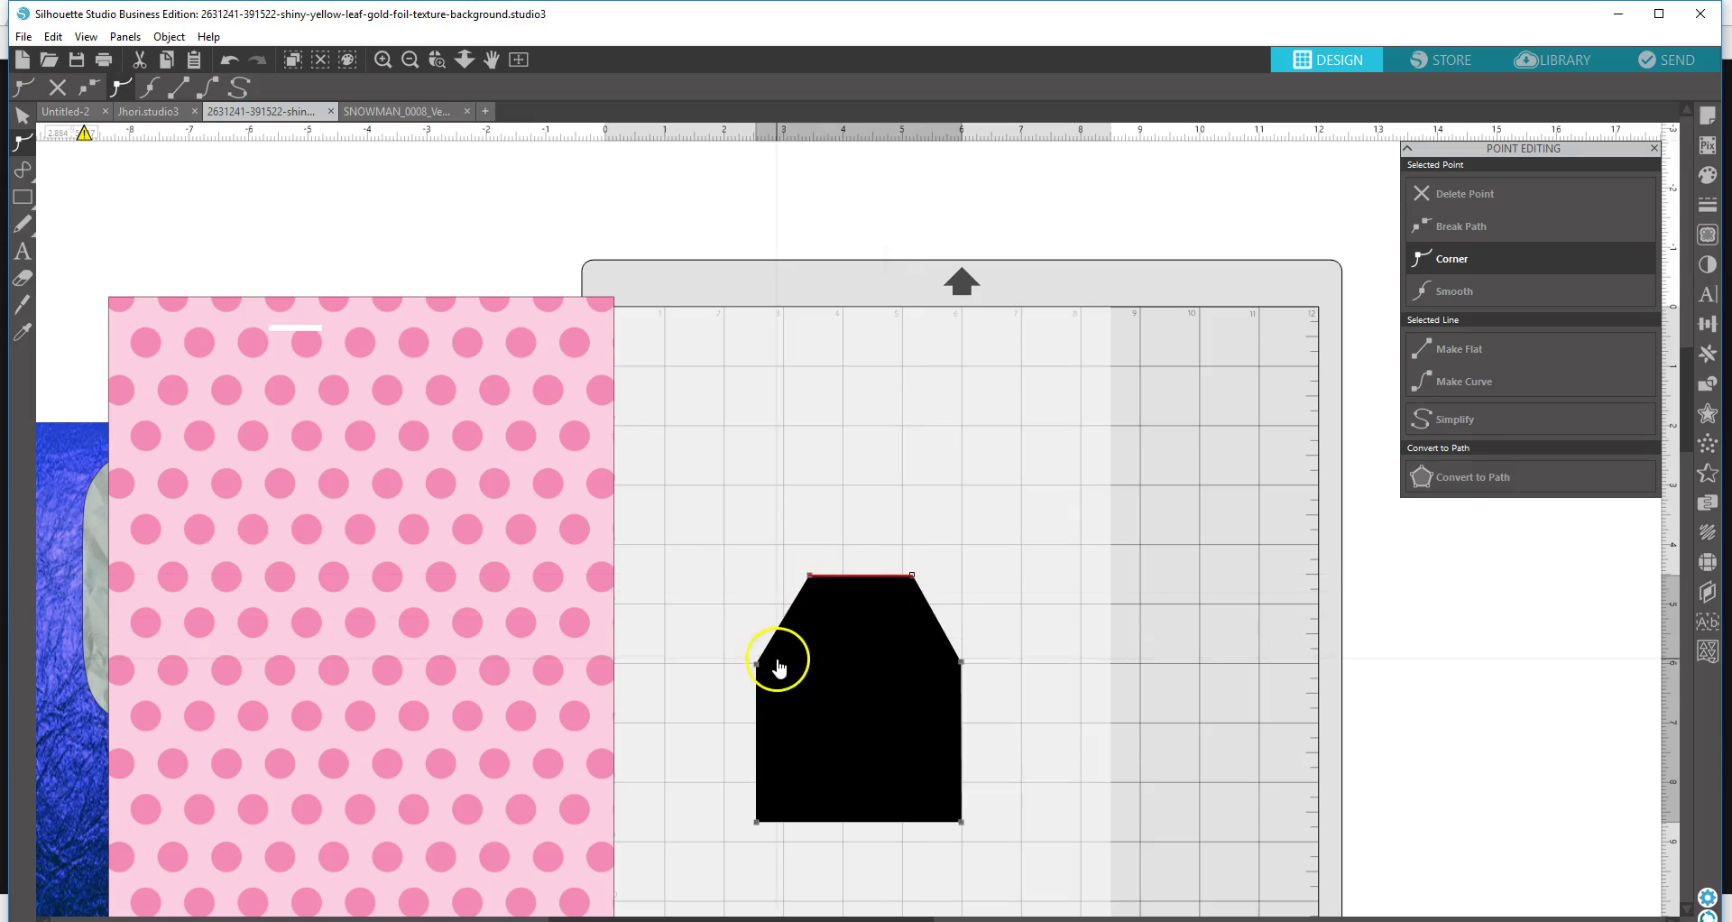
left_click(811, 576)
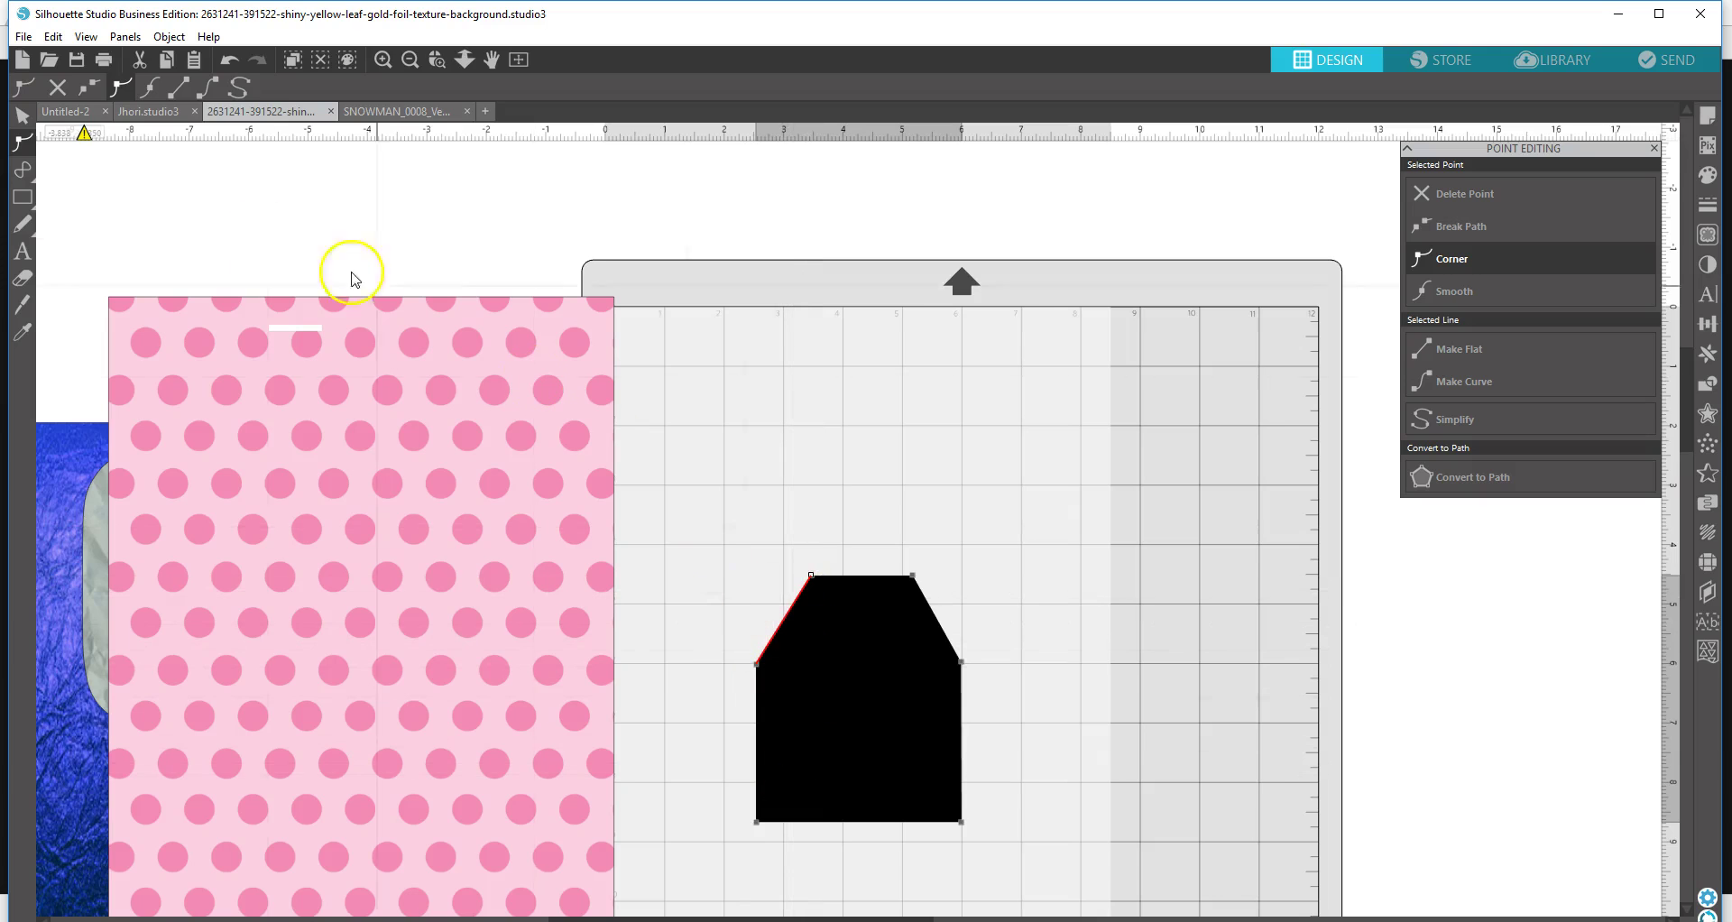
left_click(23, 115)
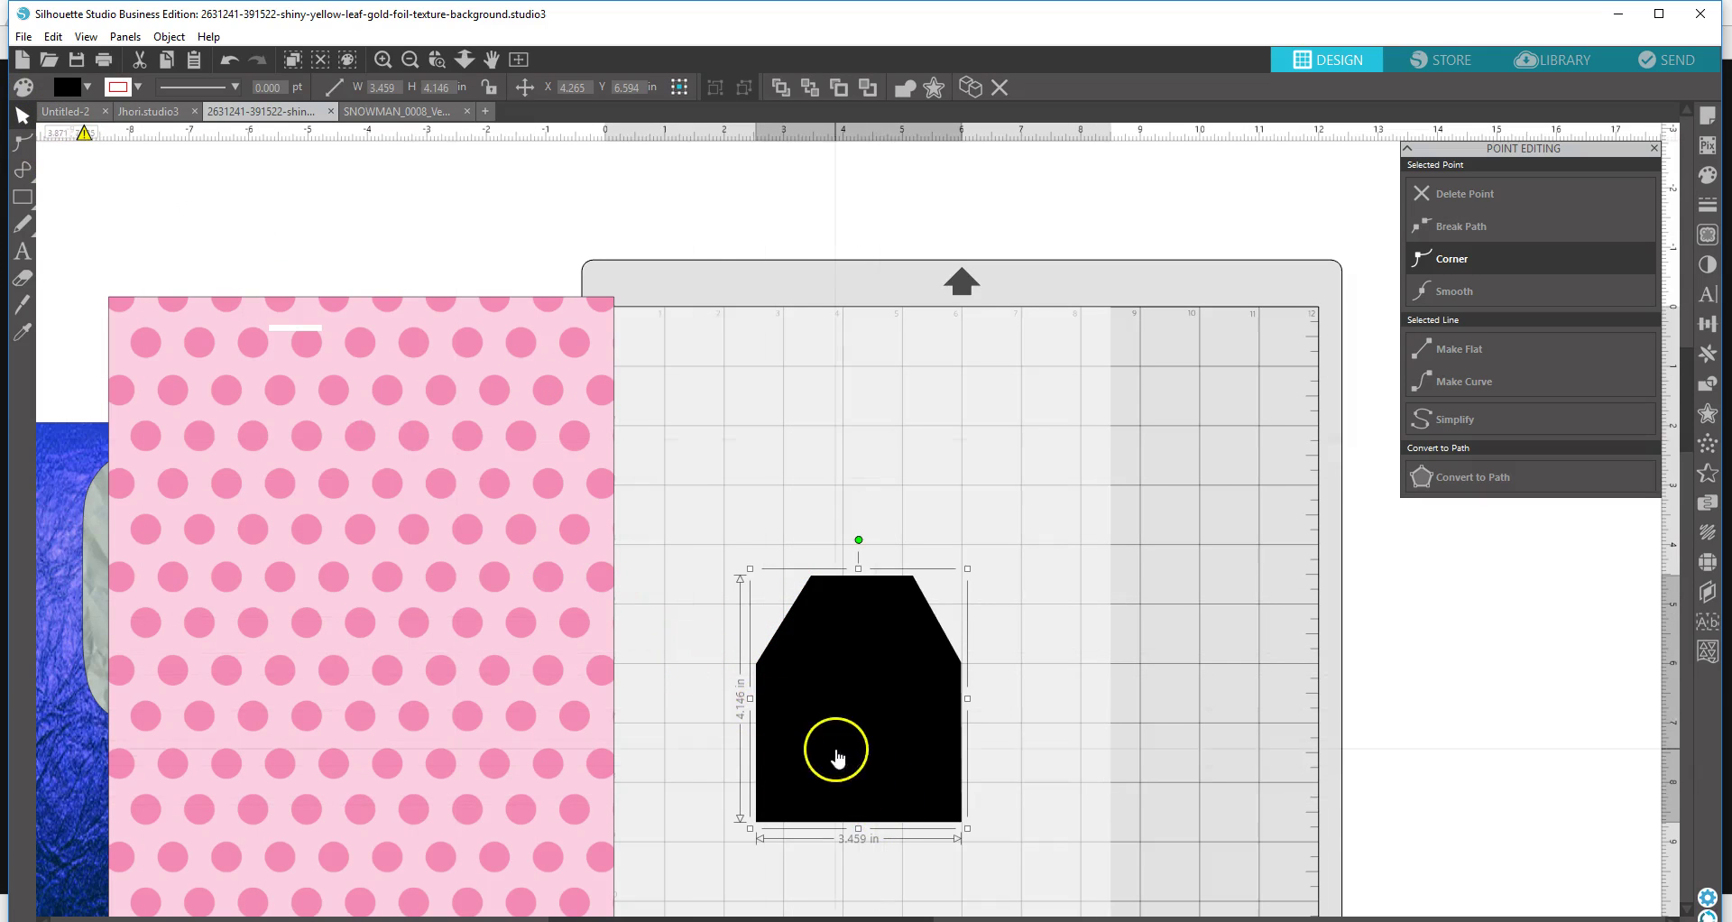
- Resize the black tag to about 2.87 by 4.03 in and pull its two top corner points closer together
left_click_drag(749, 698, 780, 707)
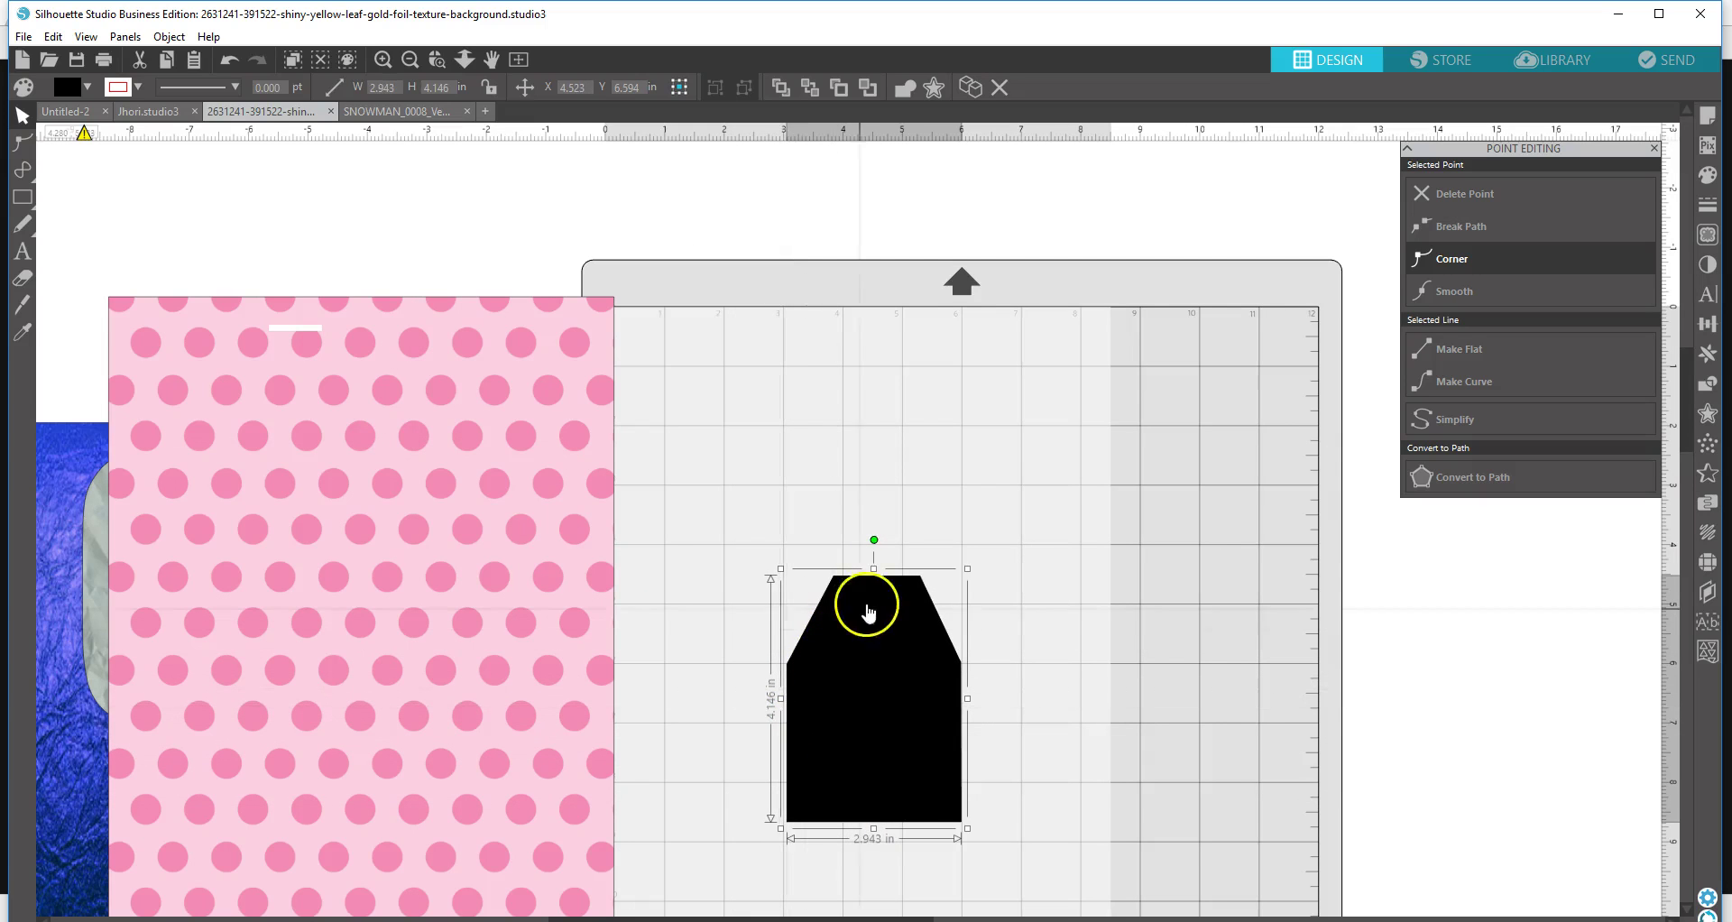
left_click_drag(875, 569, 875, 576)
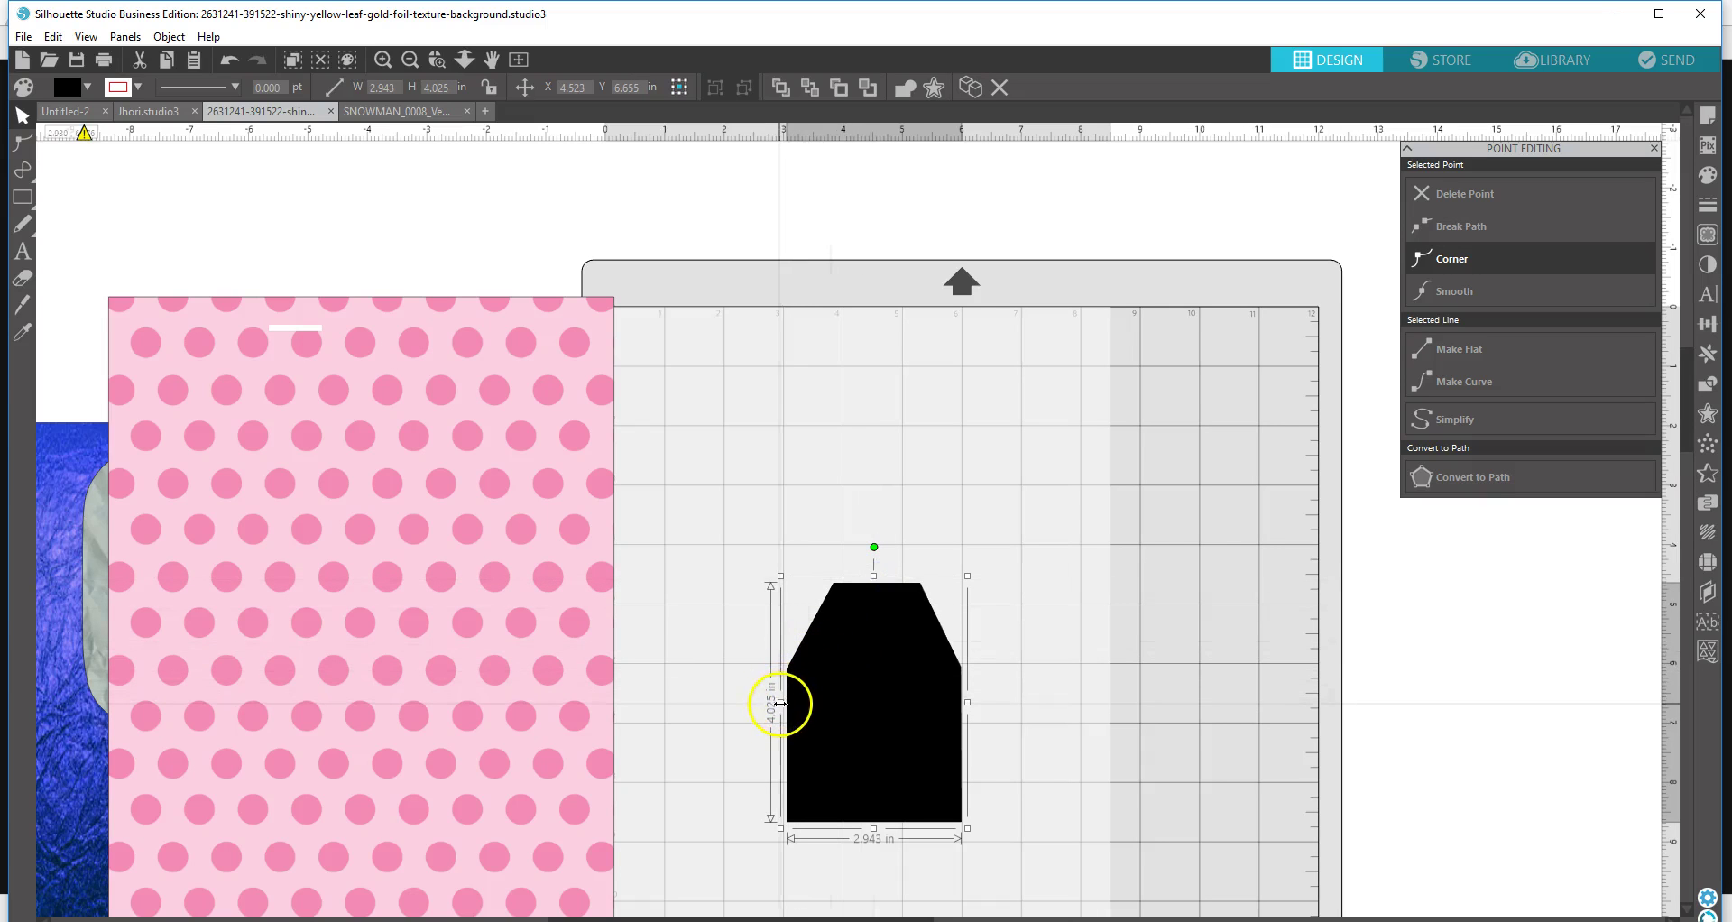
left_click_drag(780, 703, 784, 704)
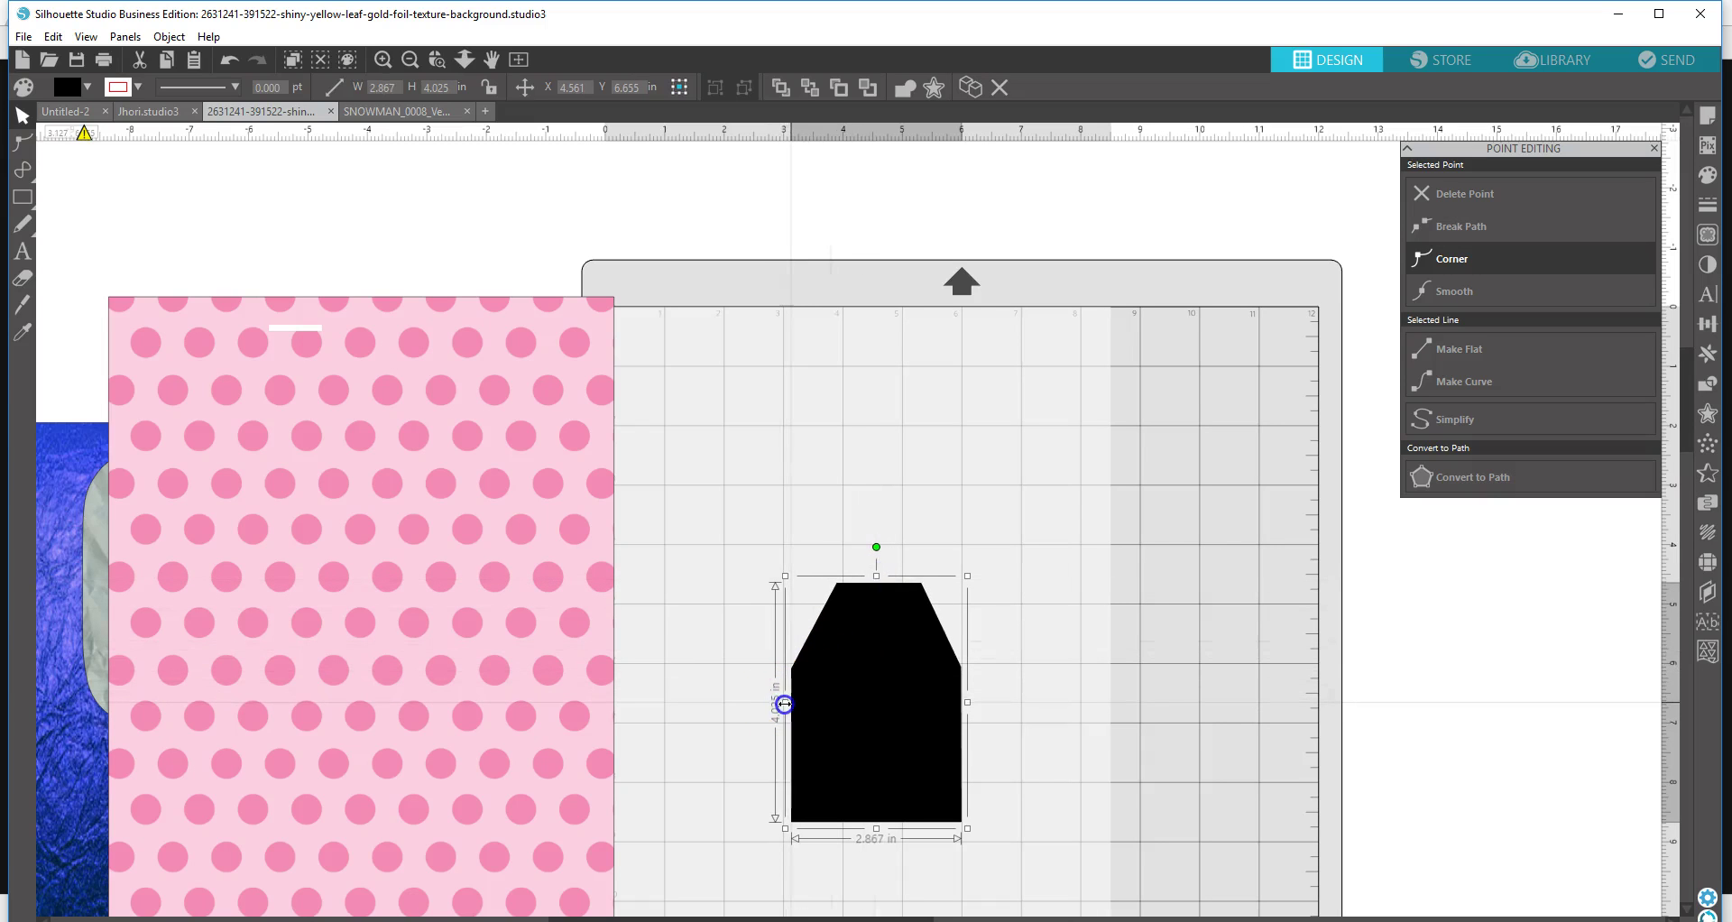
double_click(896, 683)
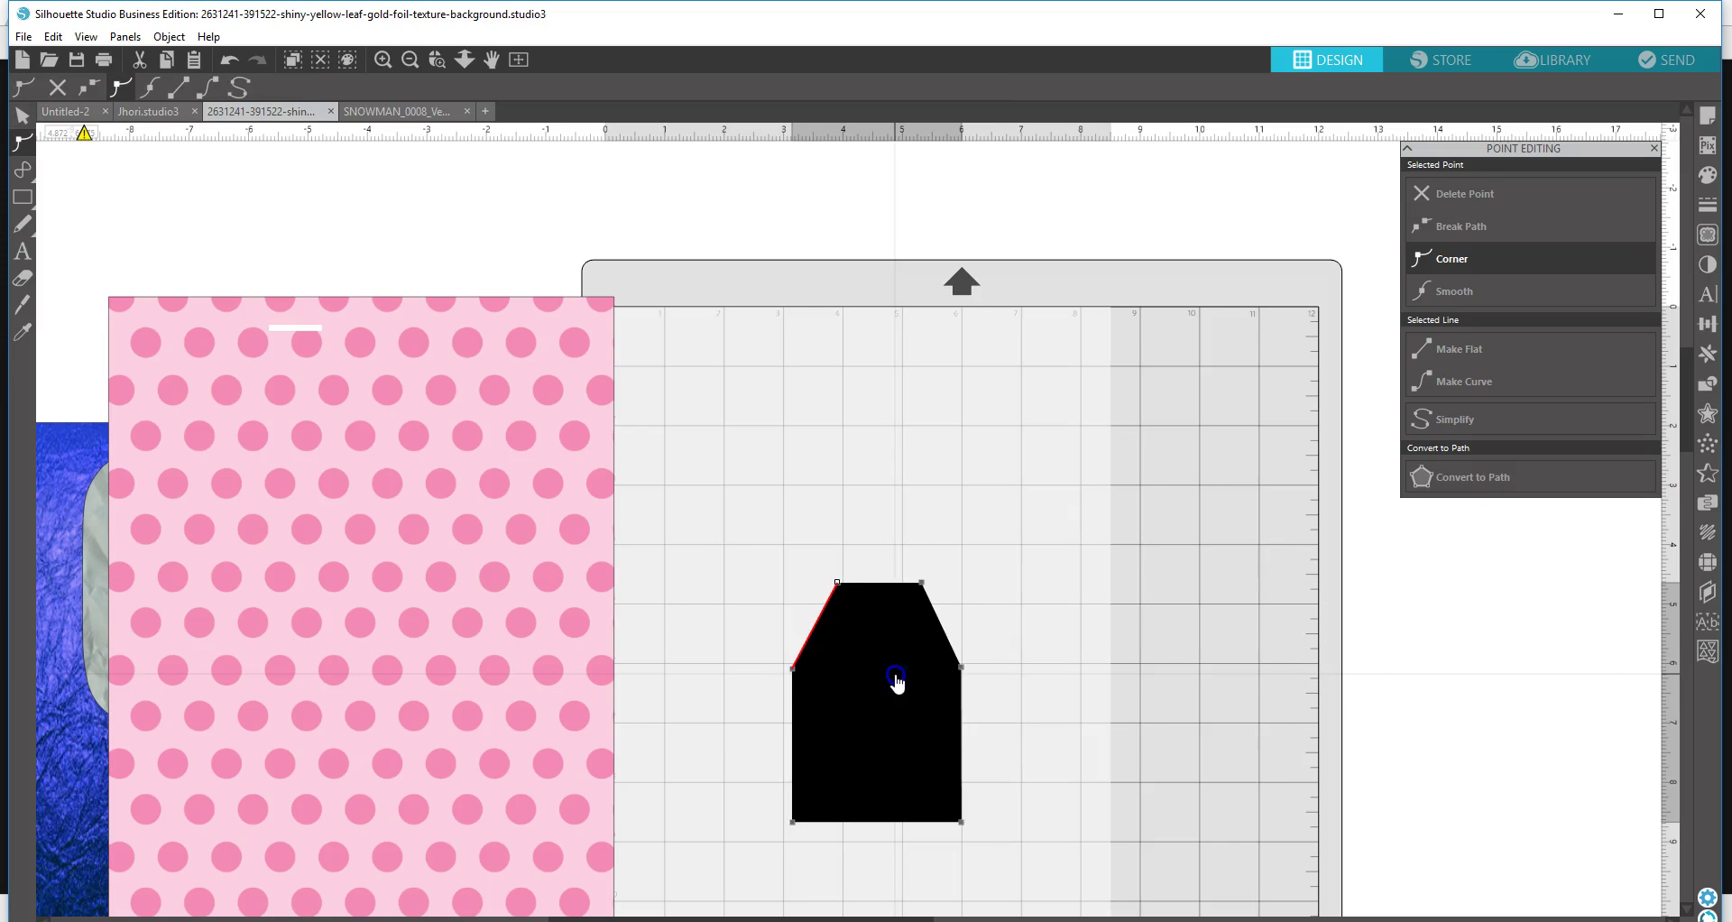
left_click(923, 584)
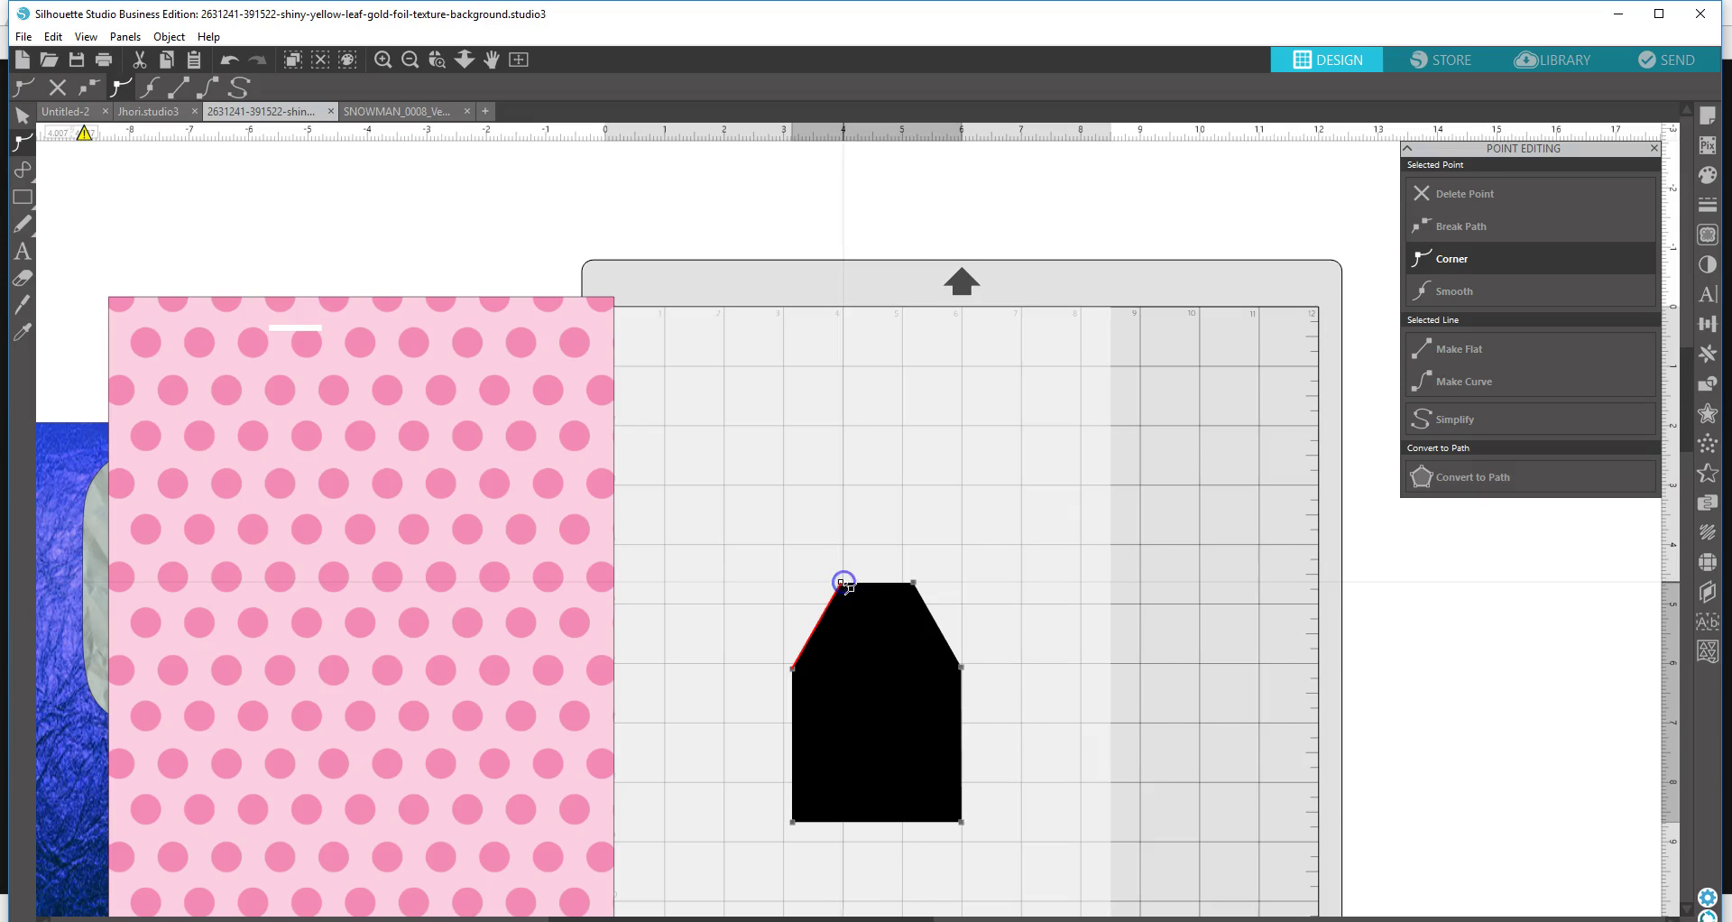
left_click(1069, 688)
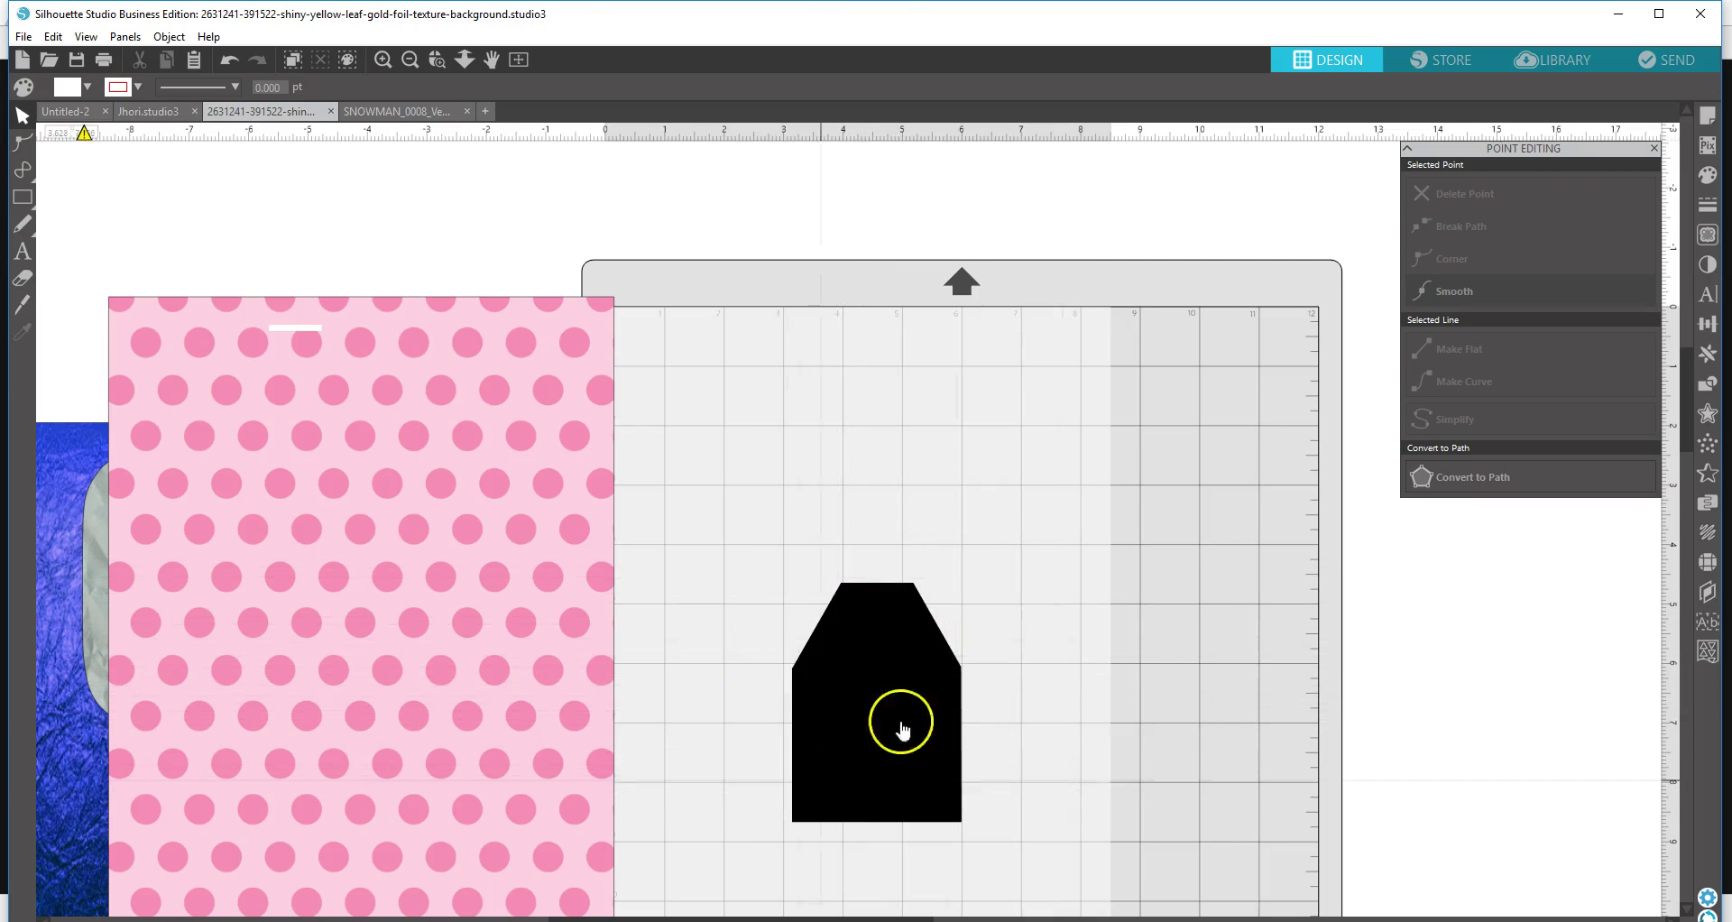
- Move the pink polka dot page onto the mat at the tag's bottom edge and shift the blue texture down behind the letter C
left_click_drag(445, 487, 920, 855)
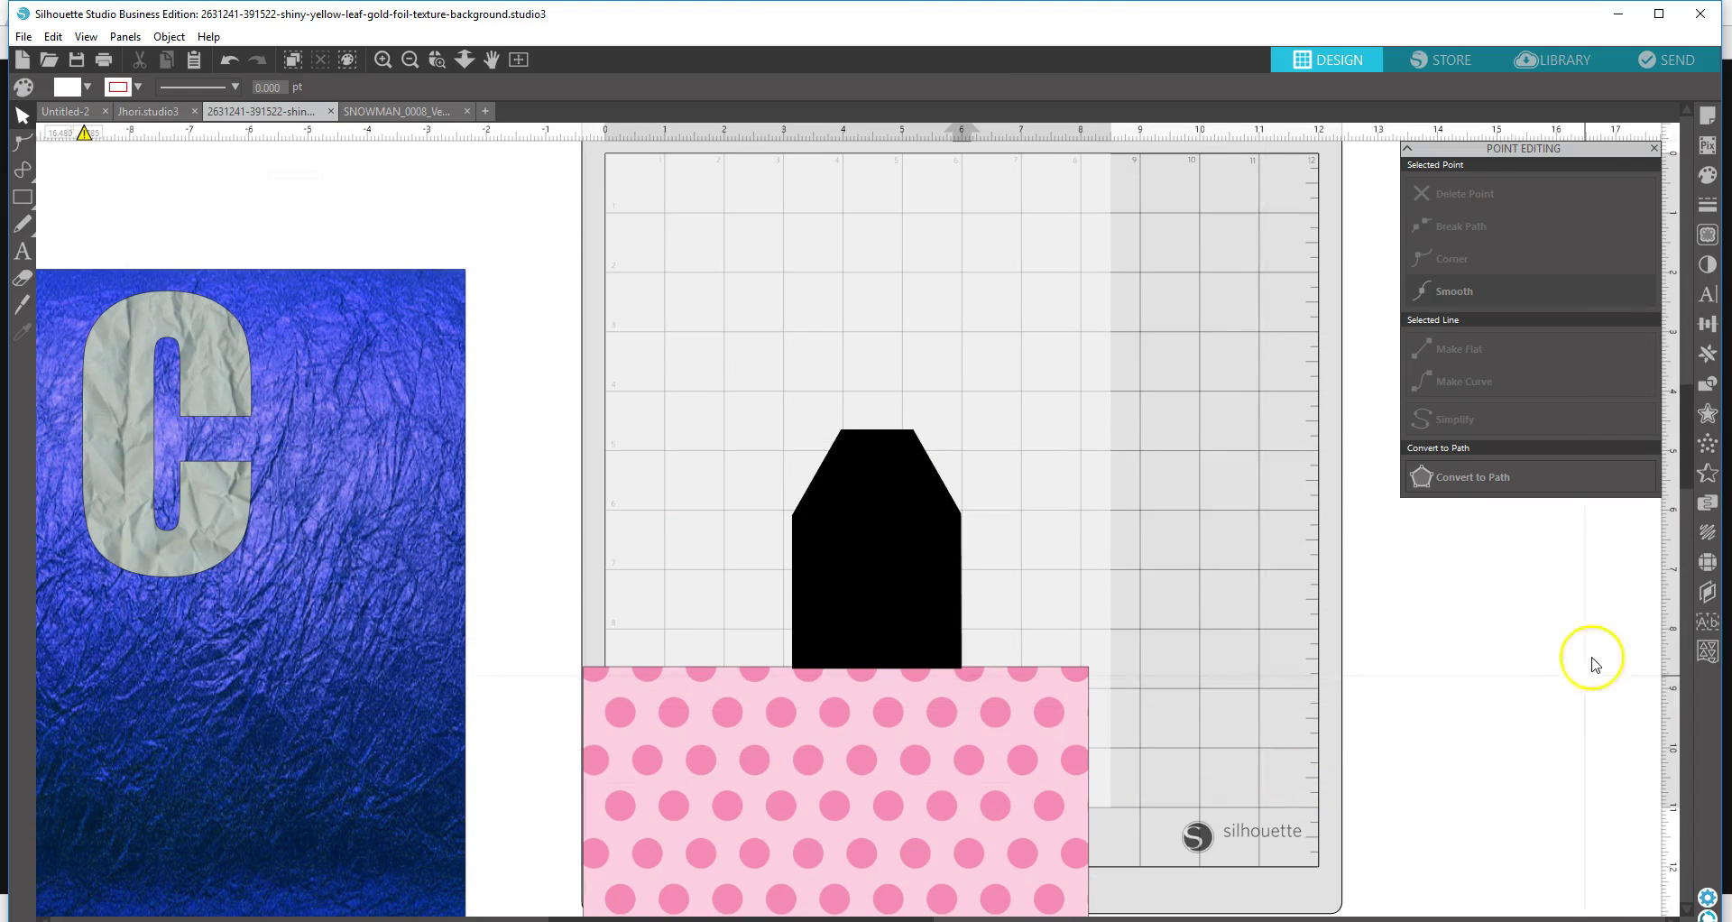
mouse_move(1691, 439)
left_mouse_down()
mouse_move(1689, 413)
mouse_move(1688, 457)
left_mouse_up()
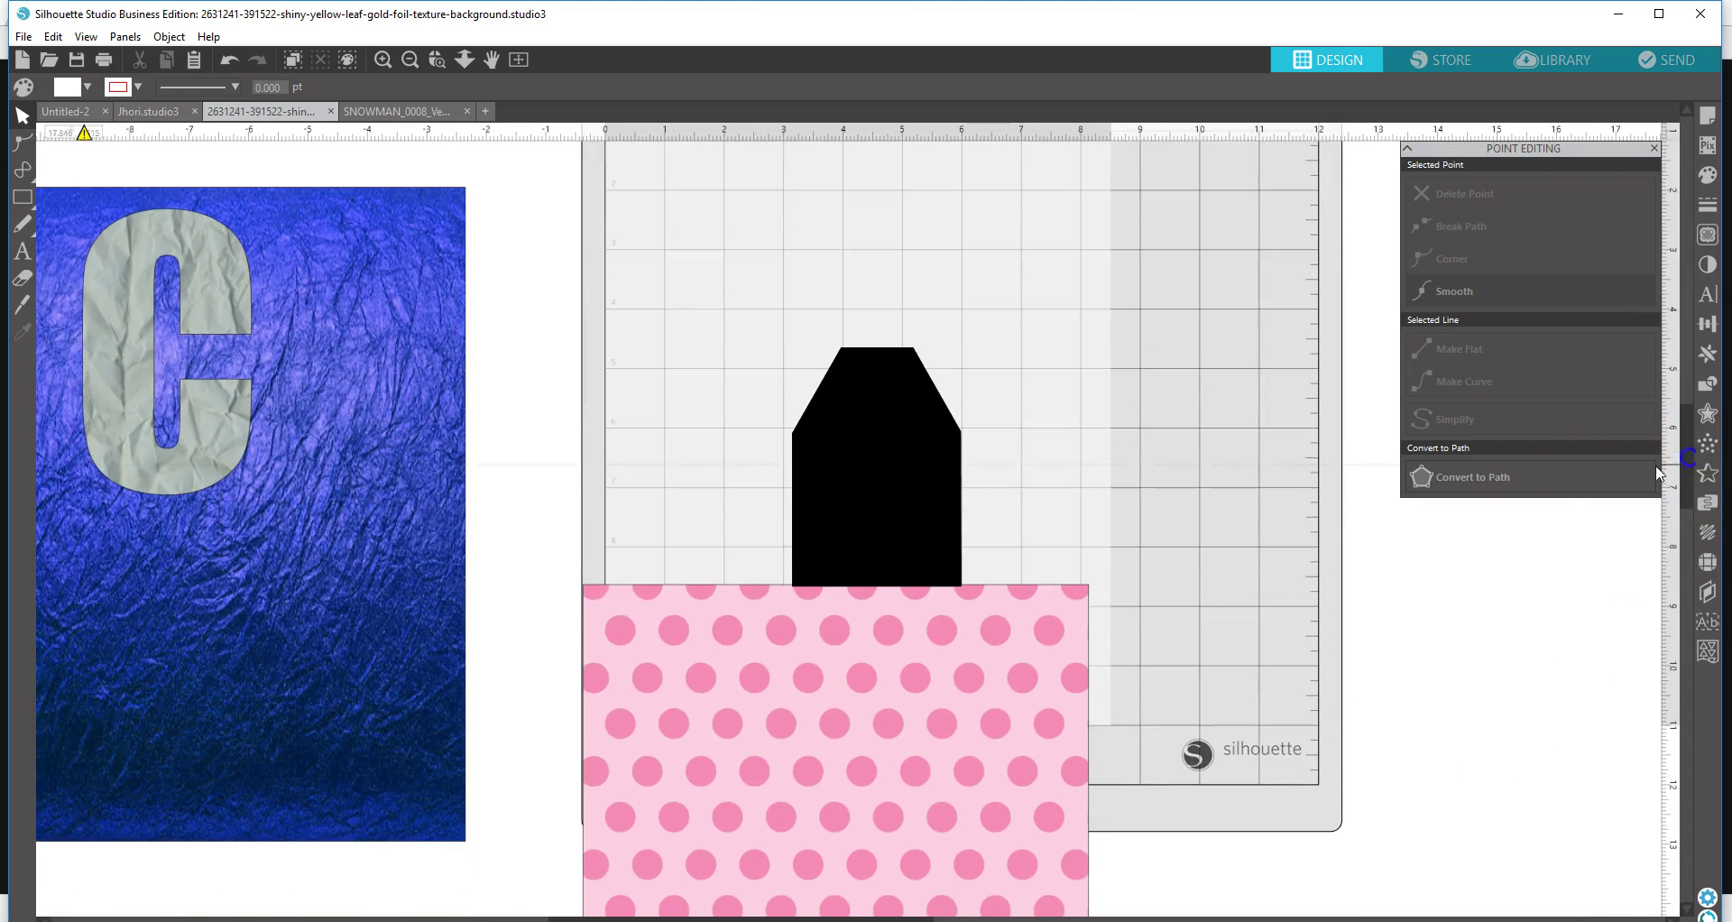
left_click_drag(398, 527, 427, 713)
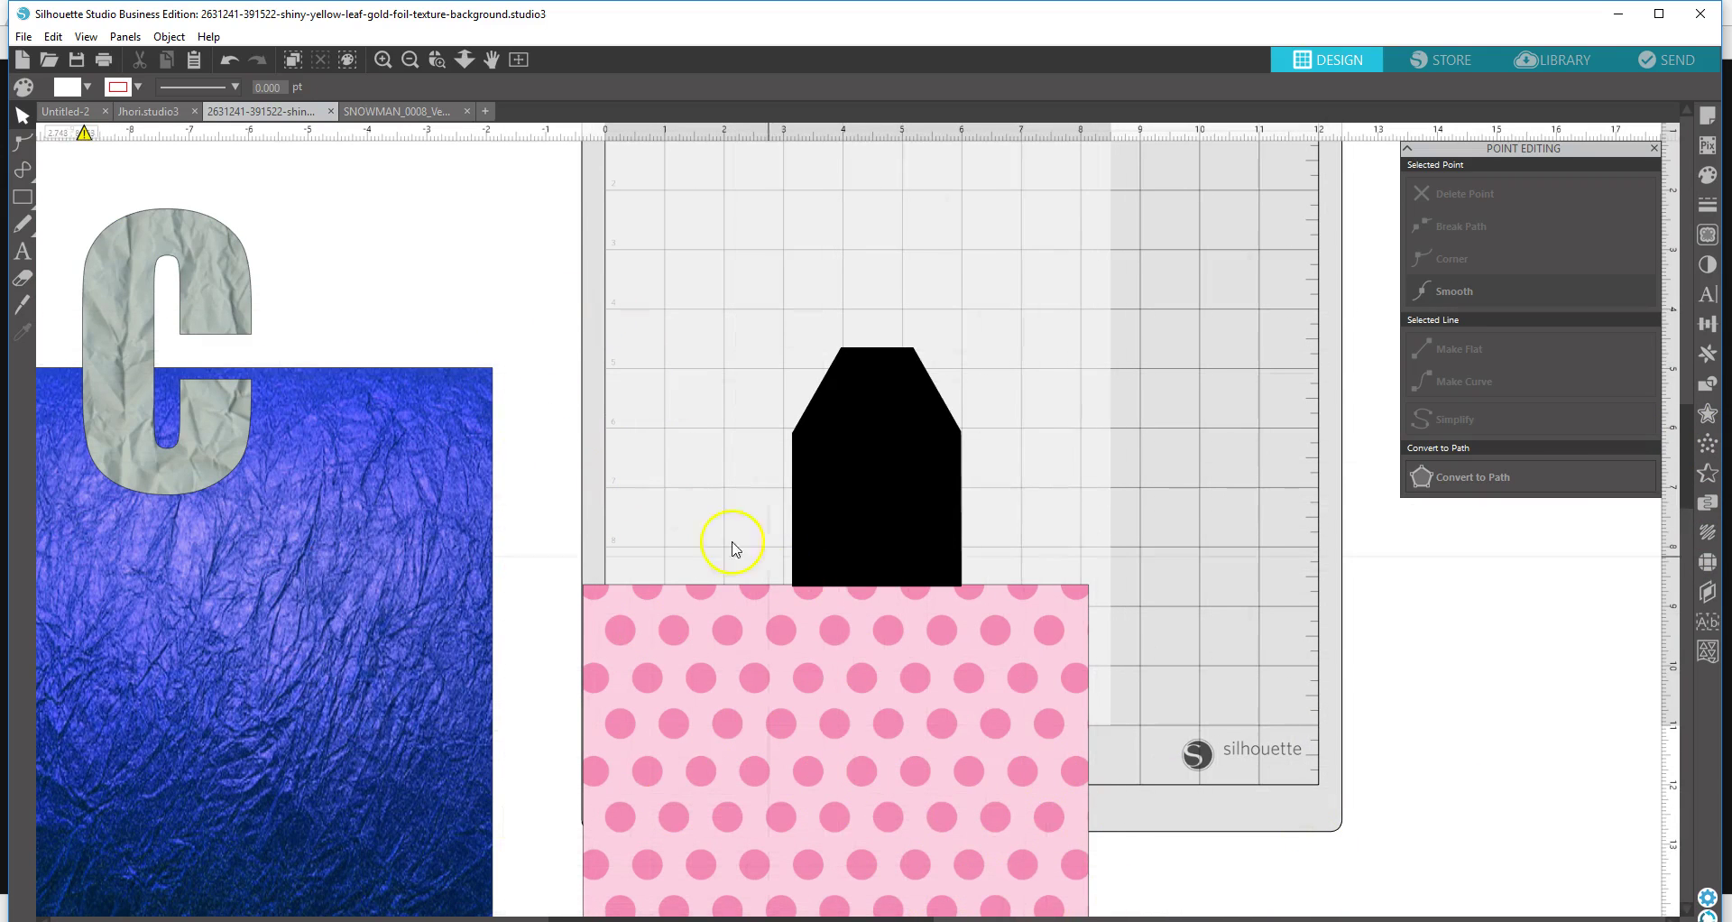
left_click_drag(275, 212, 2, 228)
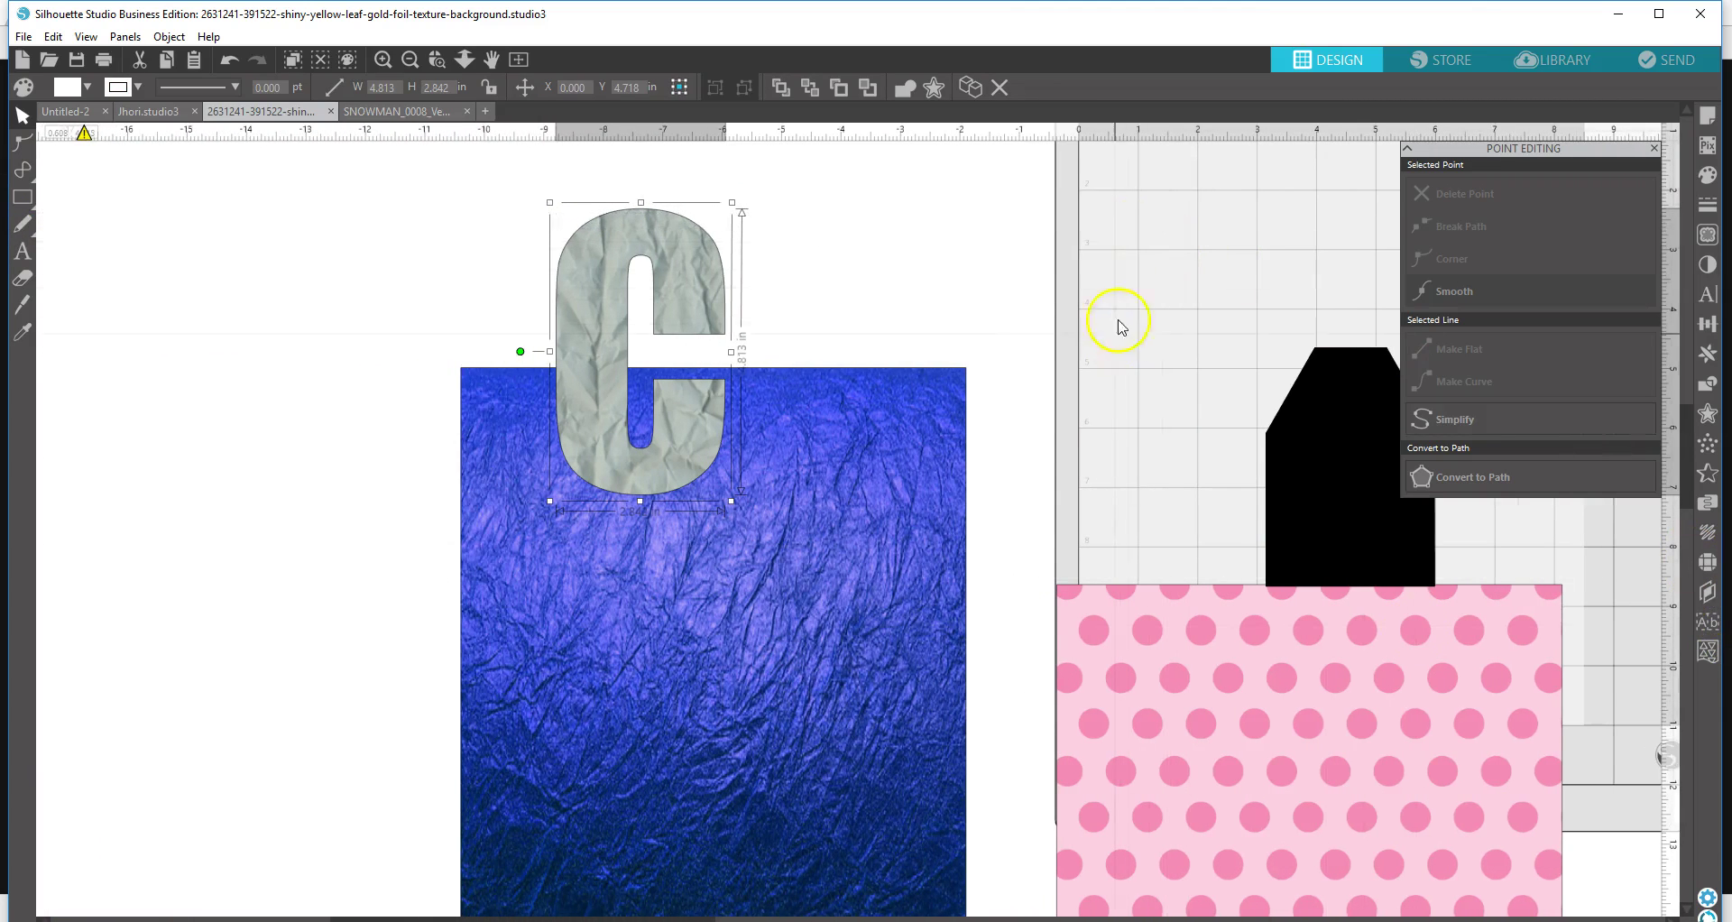
left_click(1119, 325)
left_click_drag(1102, 223, 1072, 478)
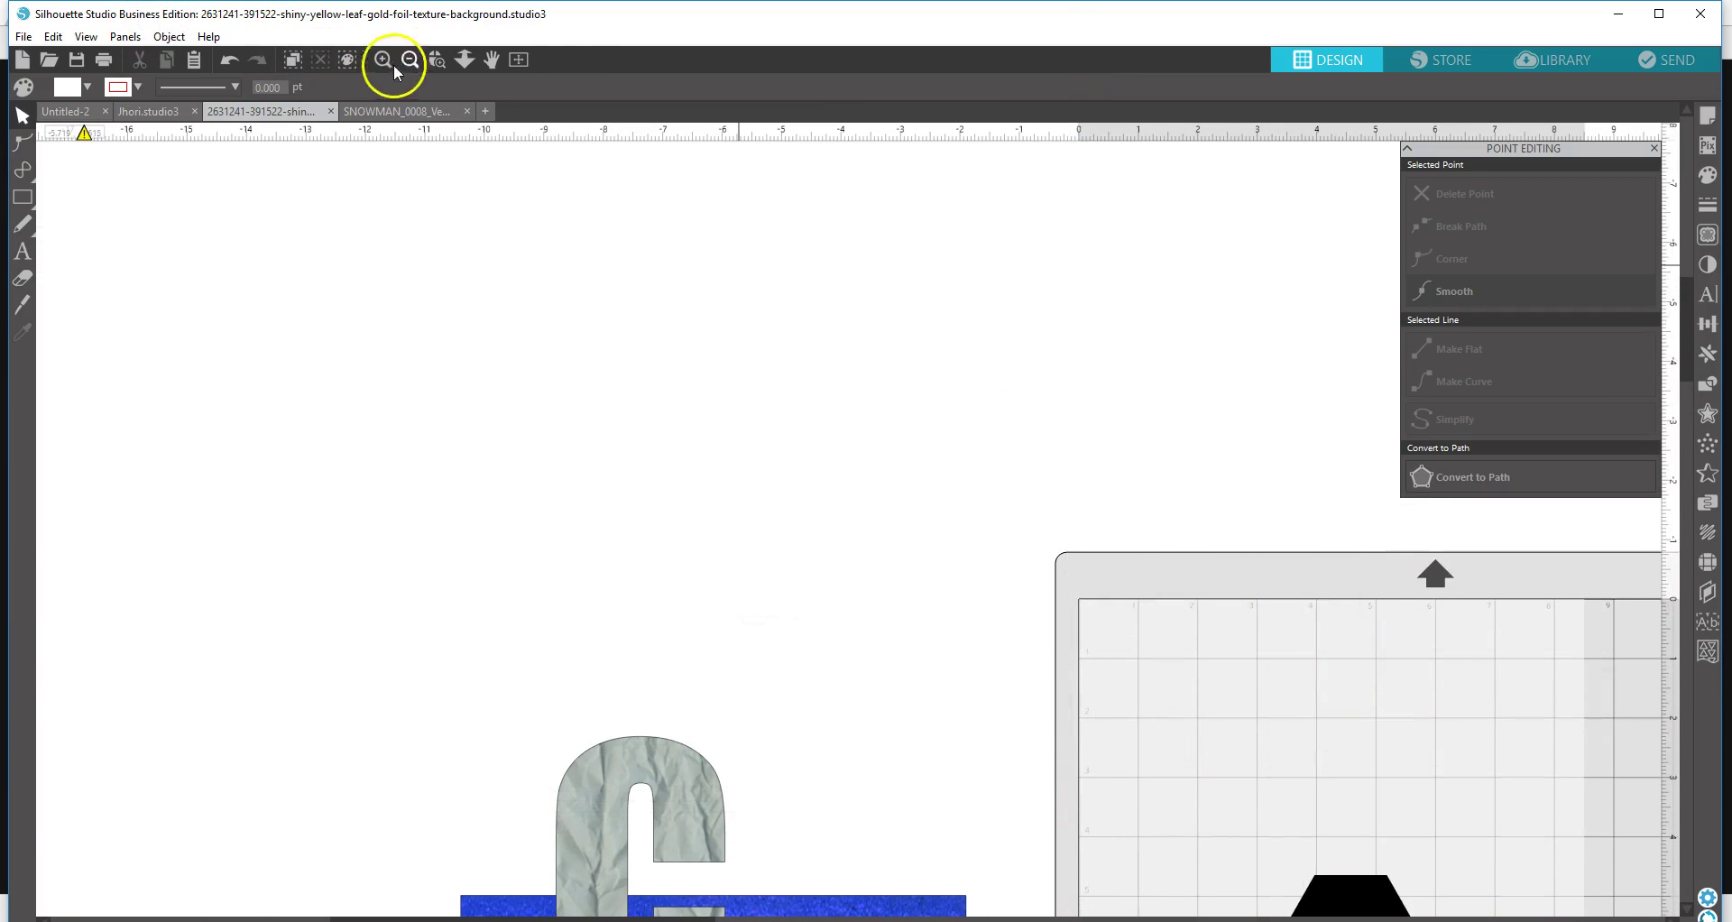
left_click(518, 60)
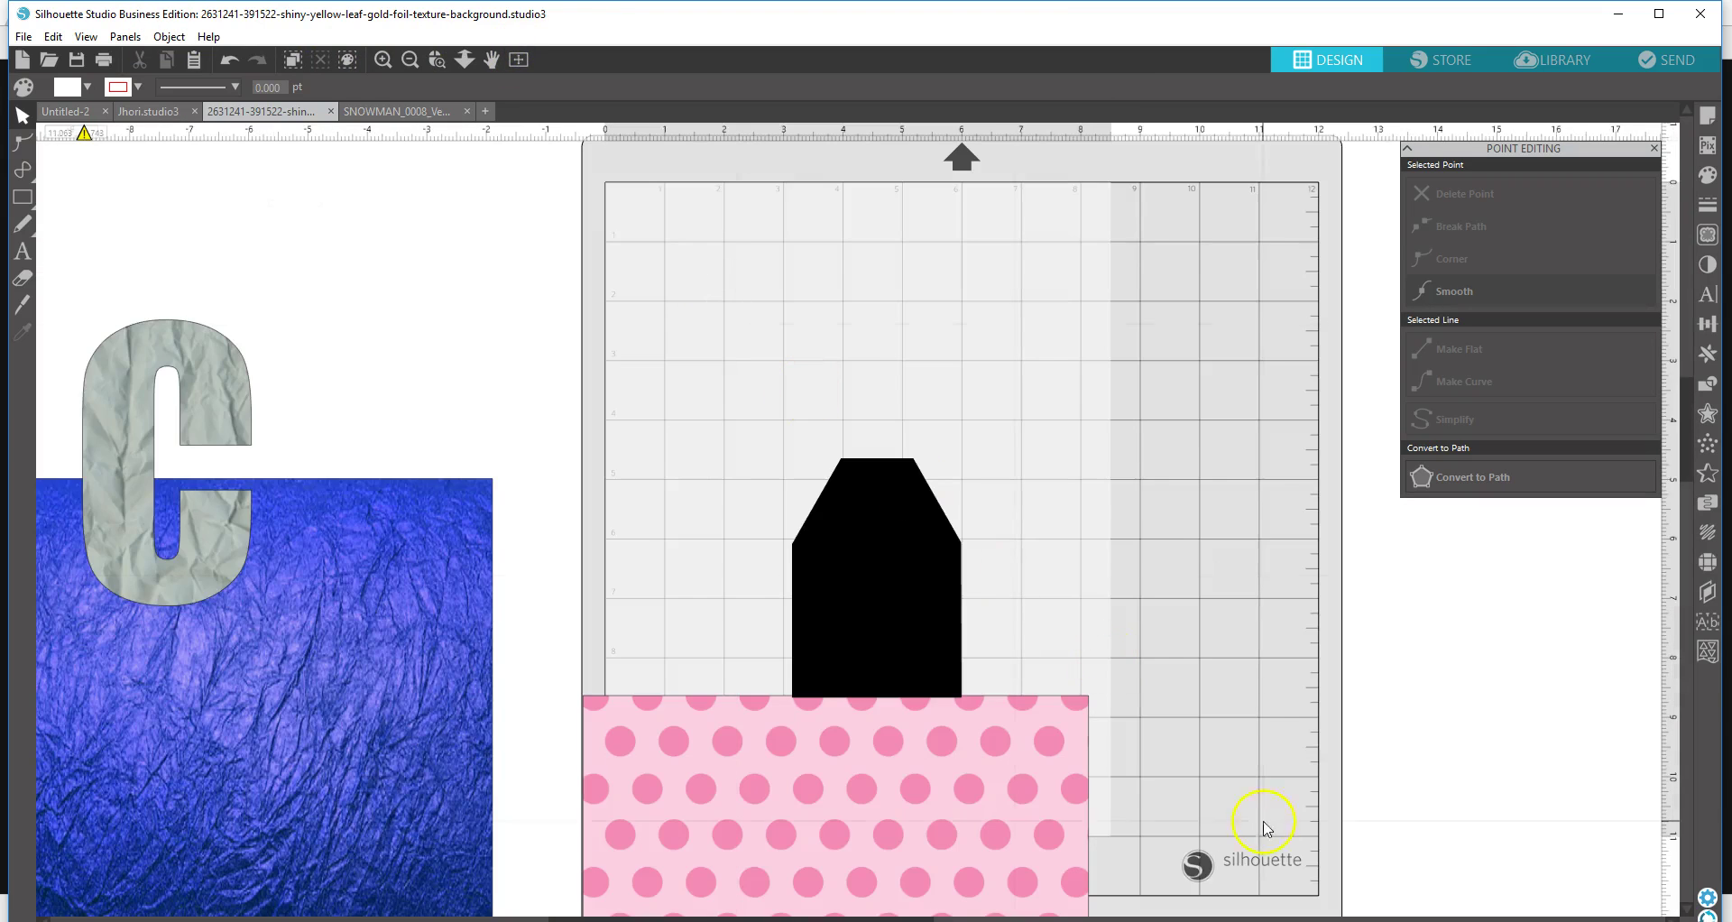
- Try cropping the polka dot page to the black tag with the page overlapping only the tag's lower part, and undo the crop
left_click_drag(996, 780, 1029, 698)
right_click(1031, 744)
left_click(1083, 646)
left_click_drag(661, 439, 1007, 798)
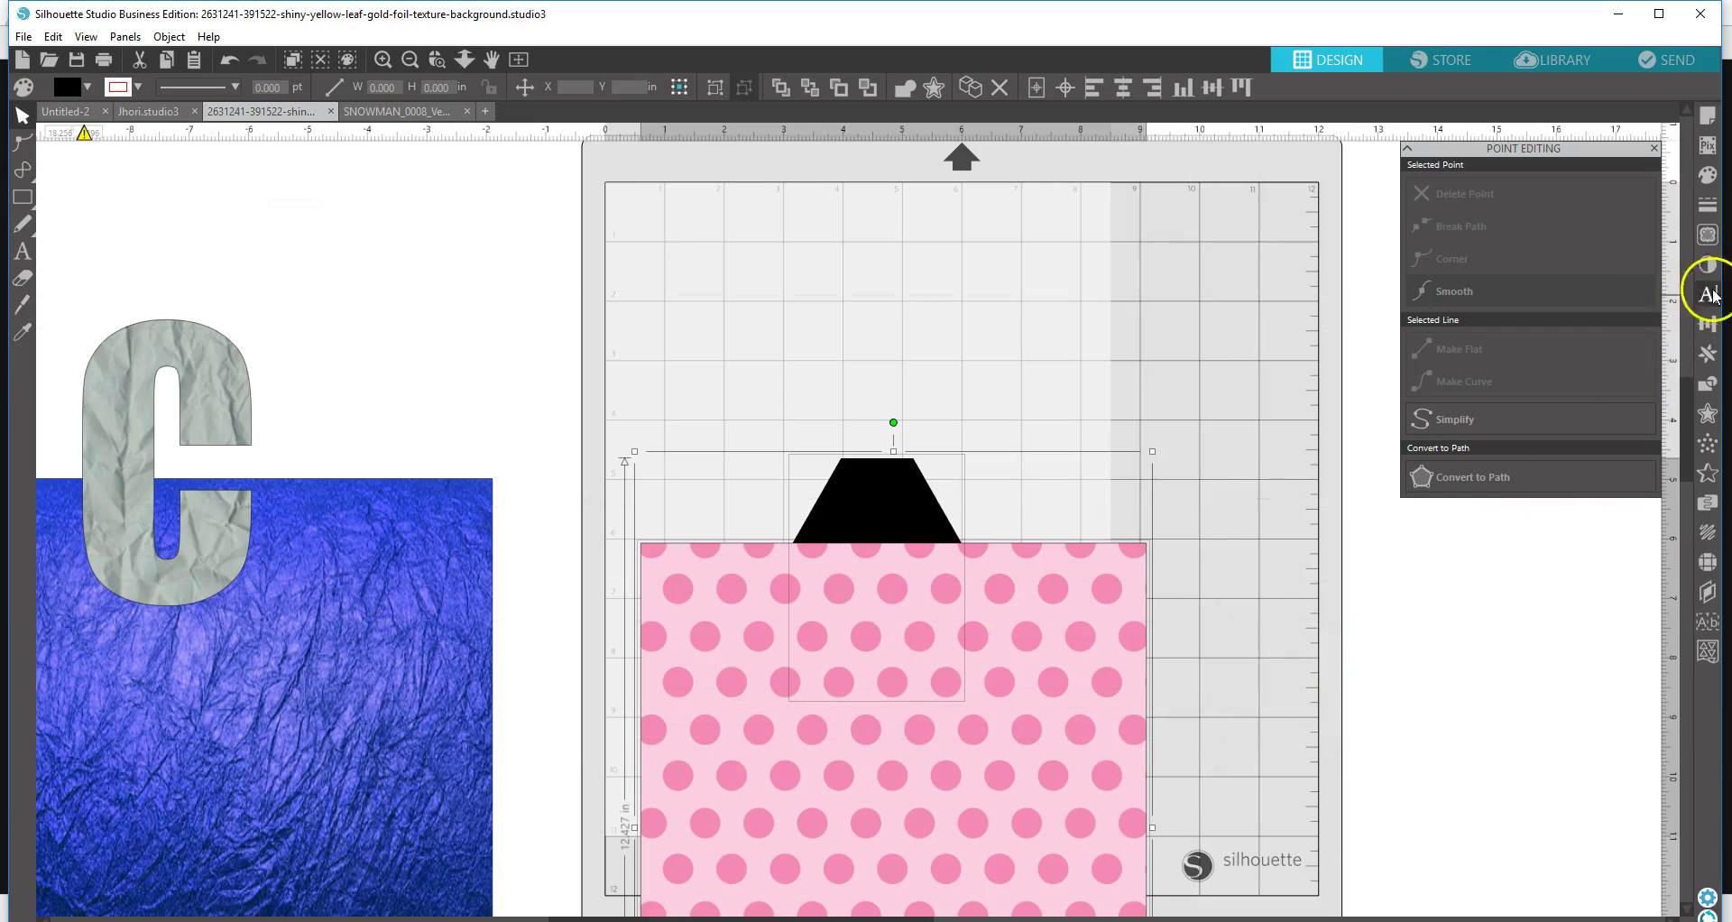
left_click(1716, 387)
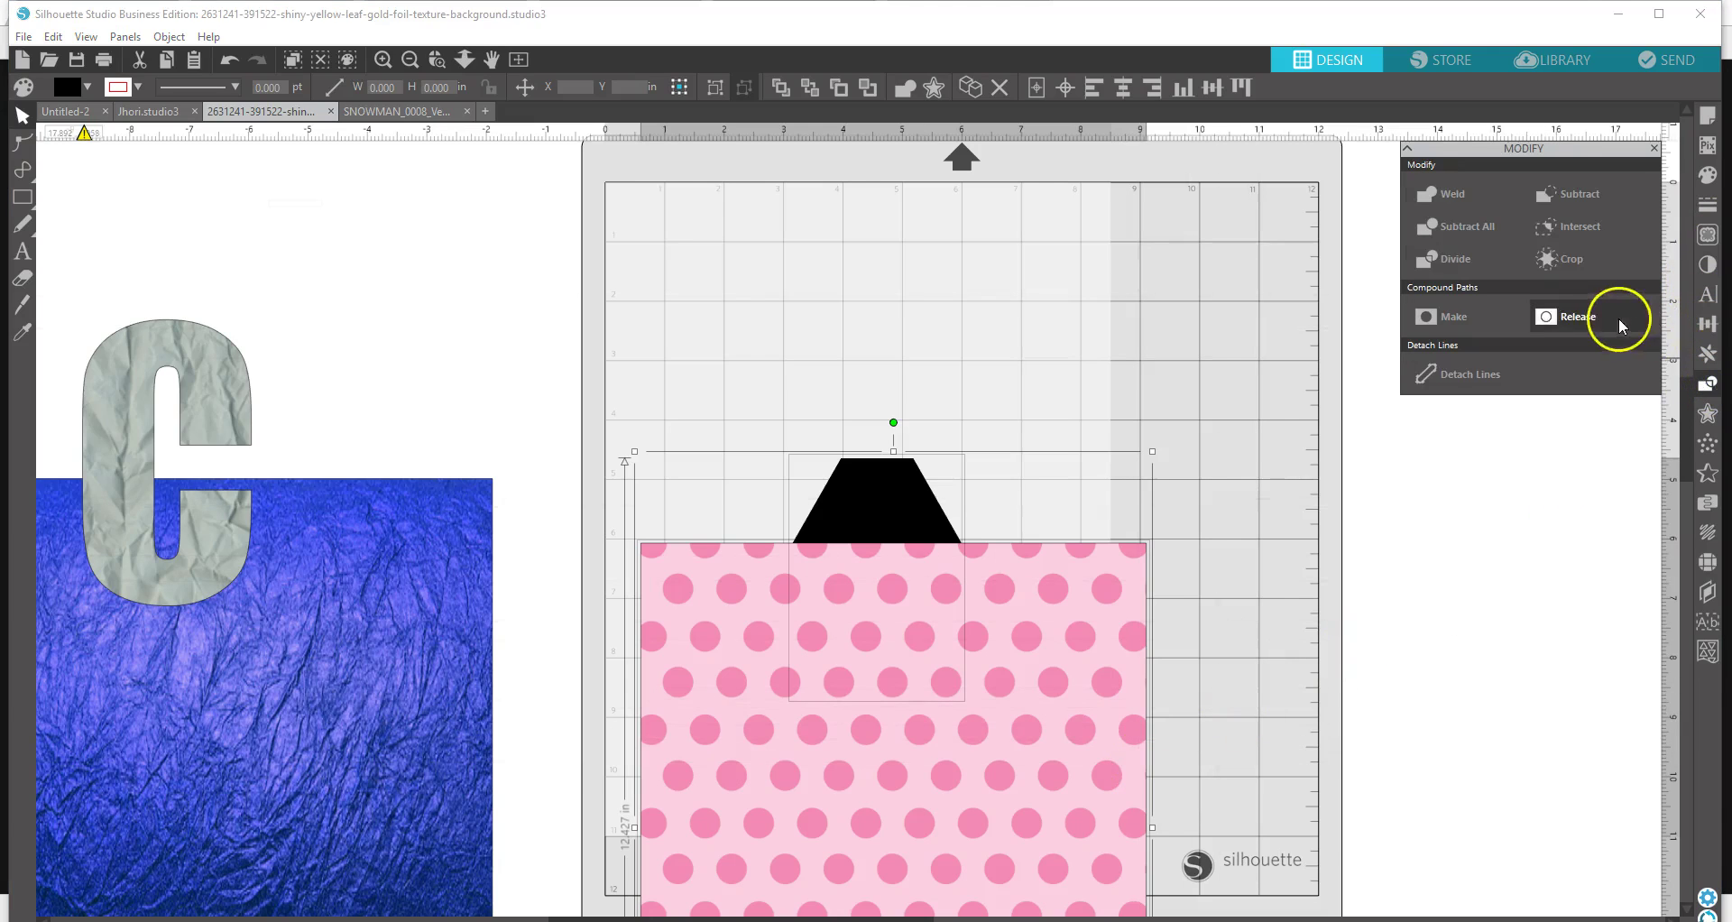
left_click(1585, 261)
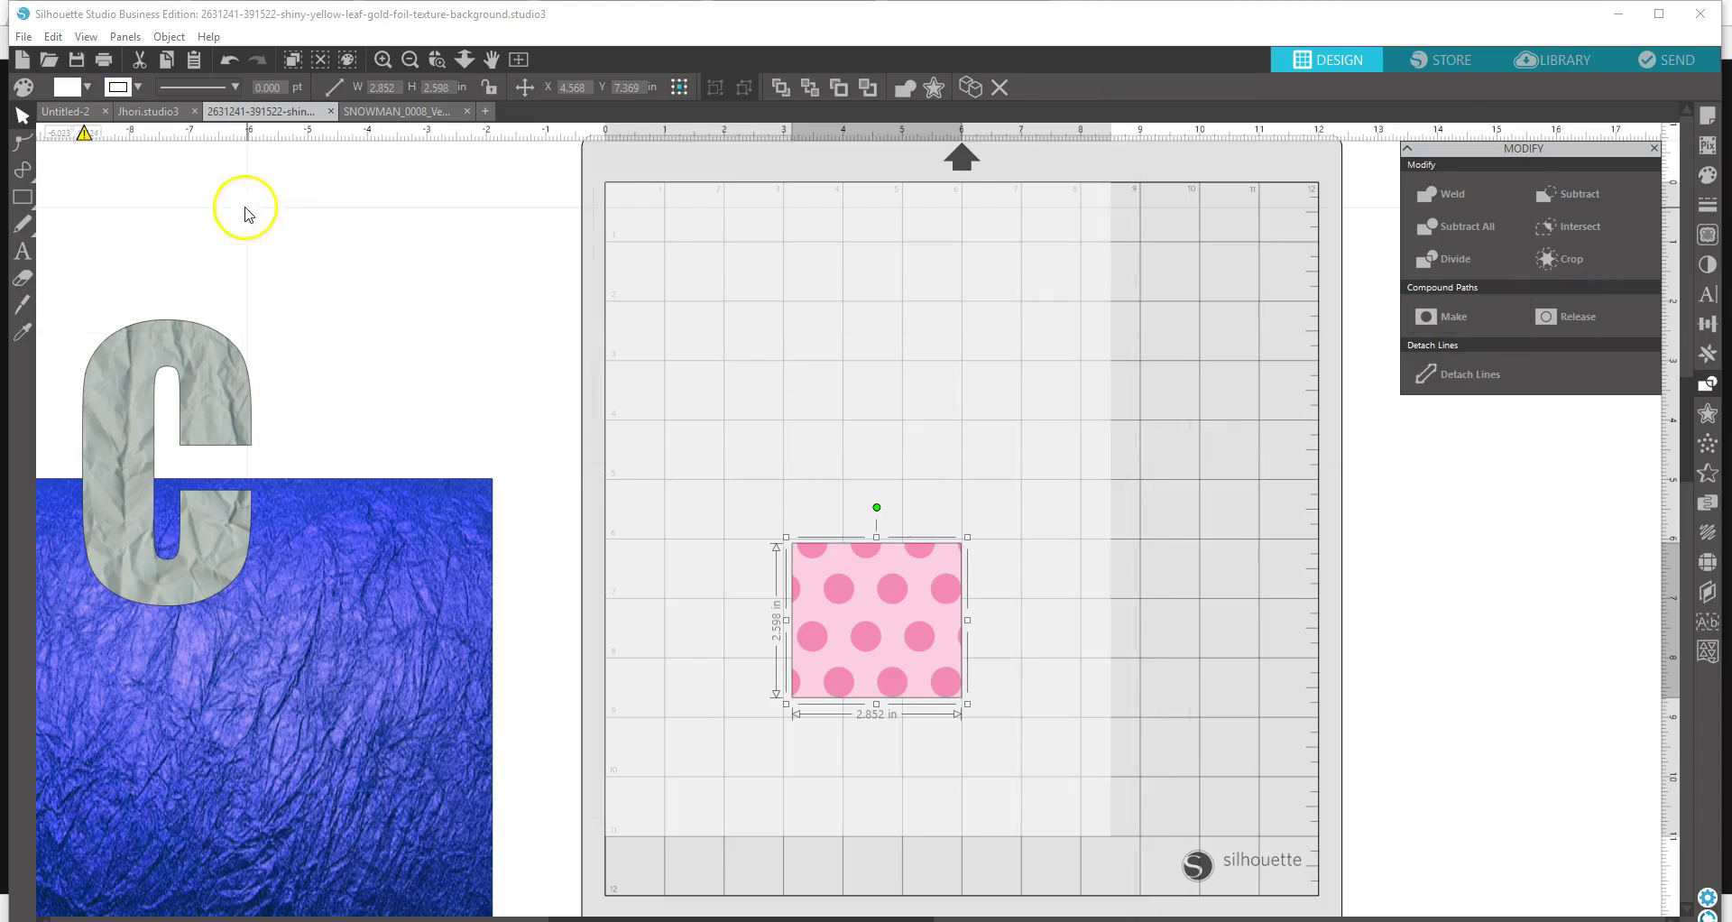
left_click(236, 67)
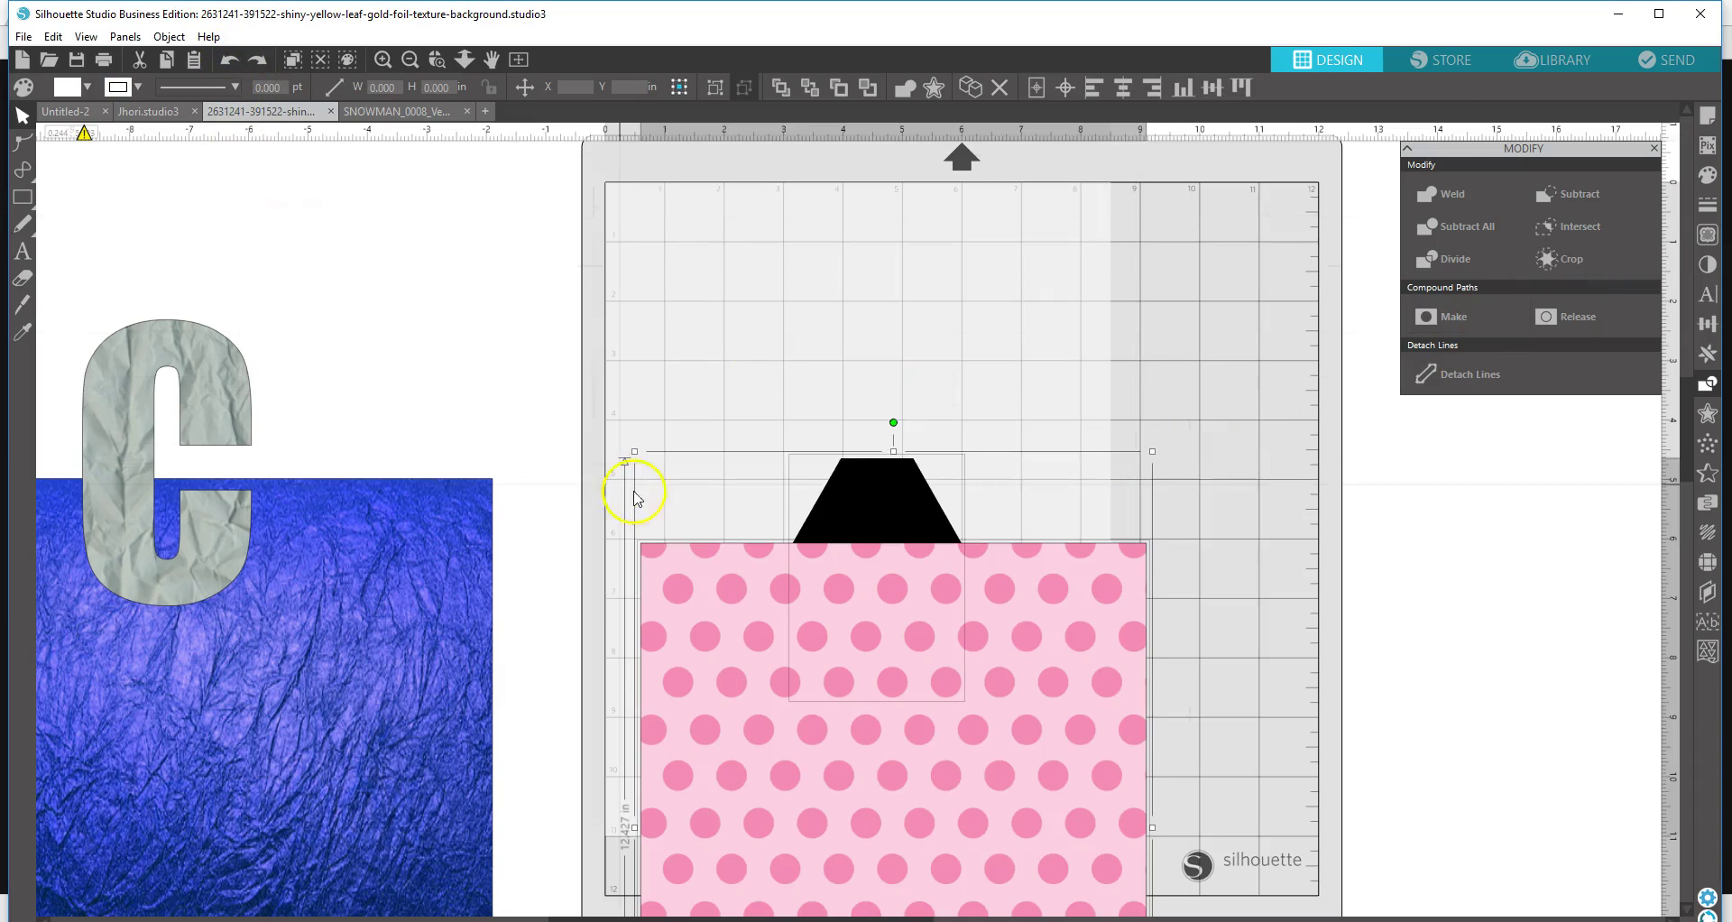
- Move the polka dot page up to cover the whole black tag, select both and crop them to the tag shape
left_click(917, 359)
left_click_drag(913, 590, 875, 492)
left_click(766, 667)
left_click(864, 616)
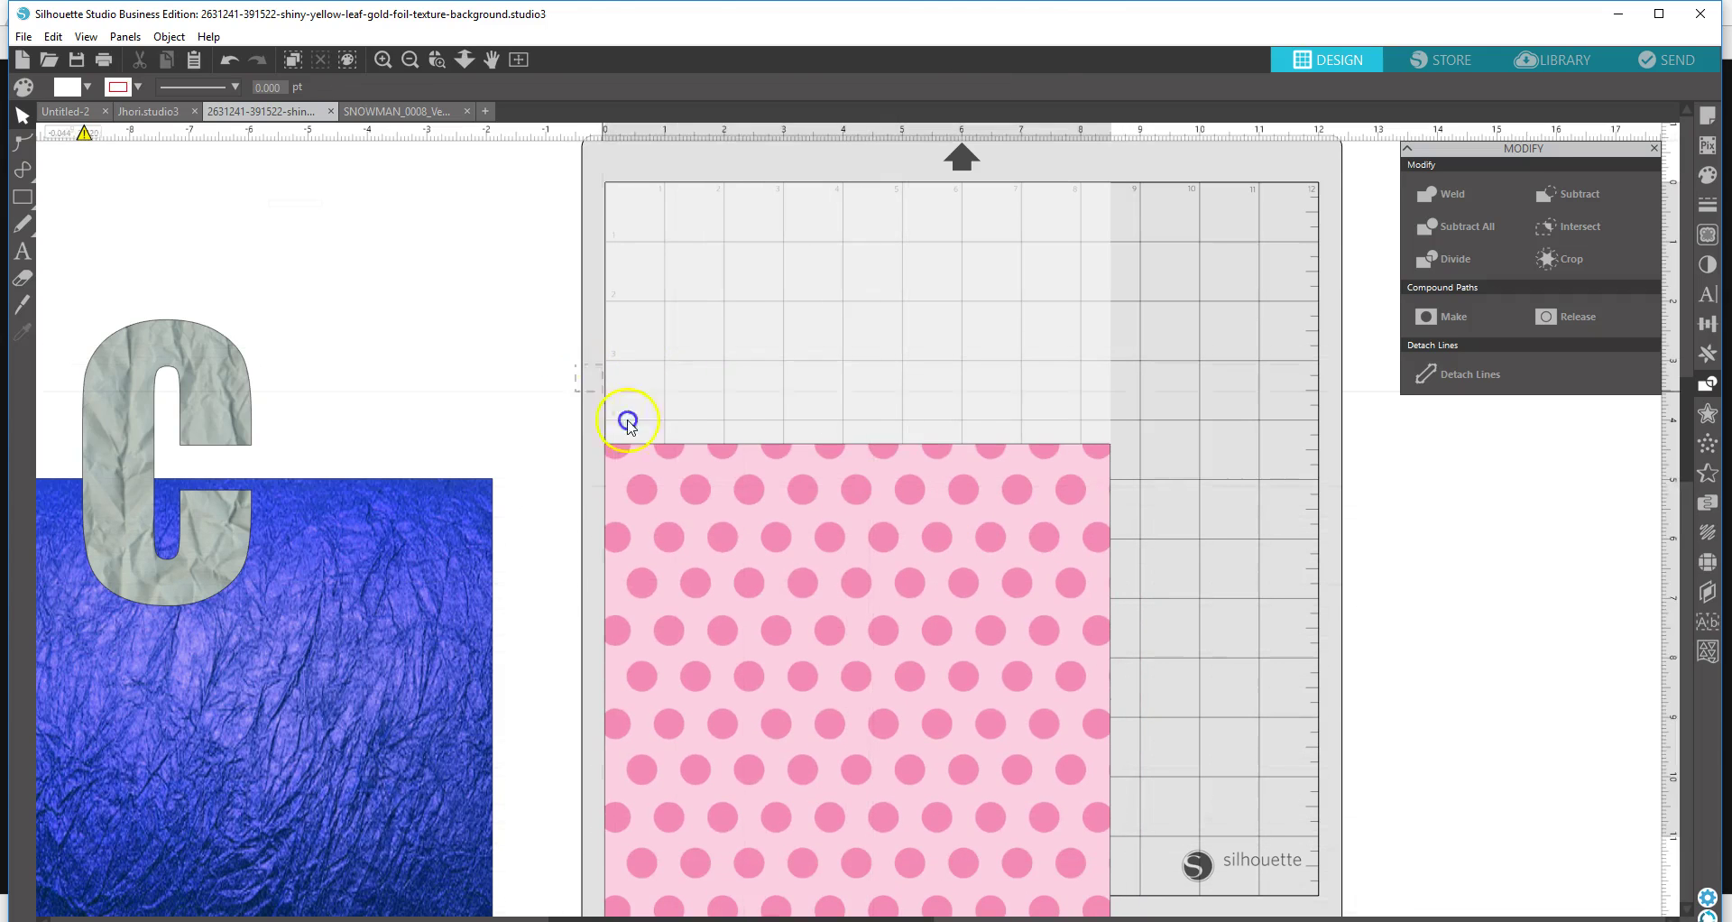
left_click_drag(626, 426, 1183, 650)
left_click(1585, 260)
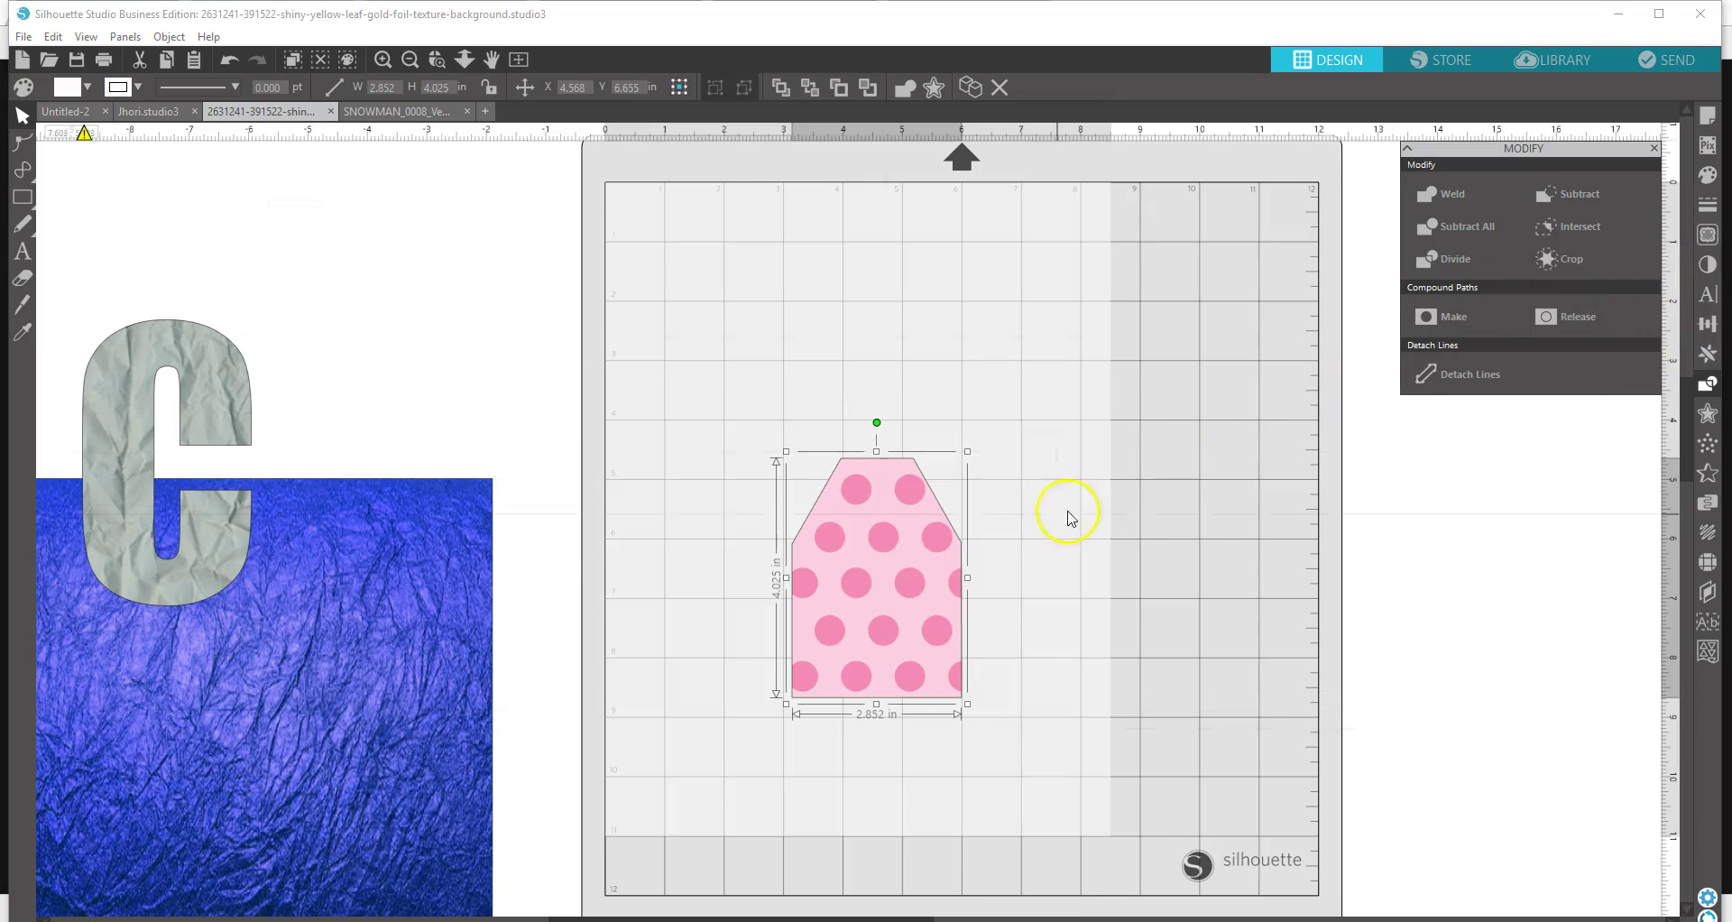
left_click(697, 451)
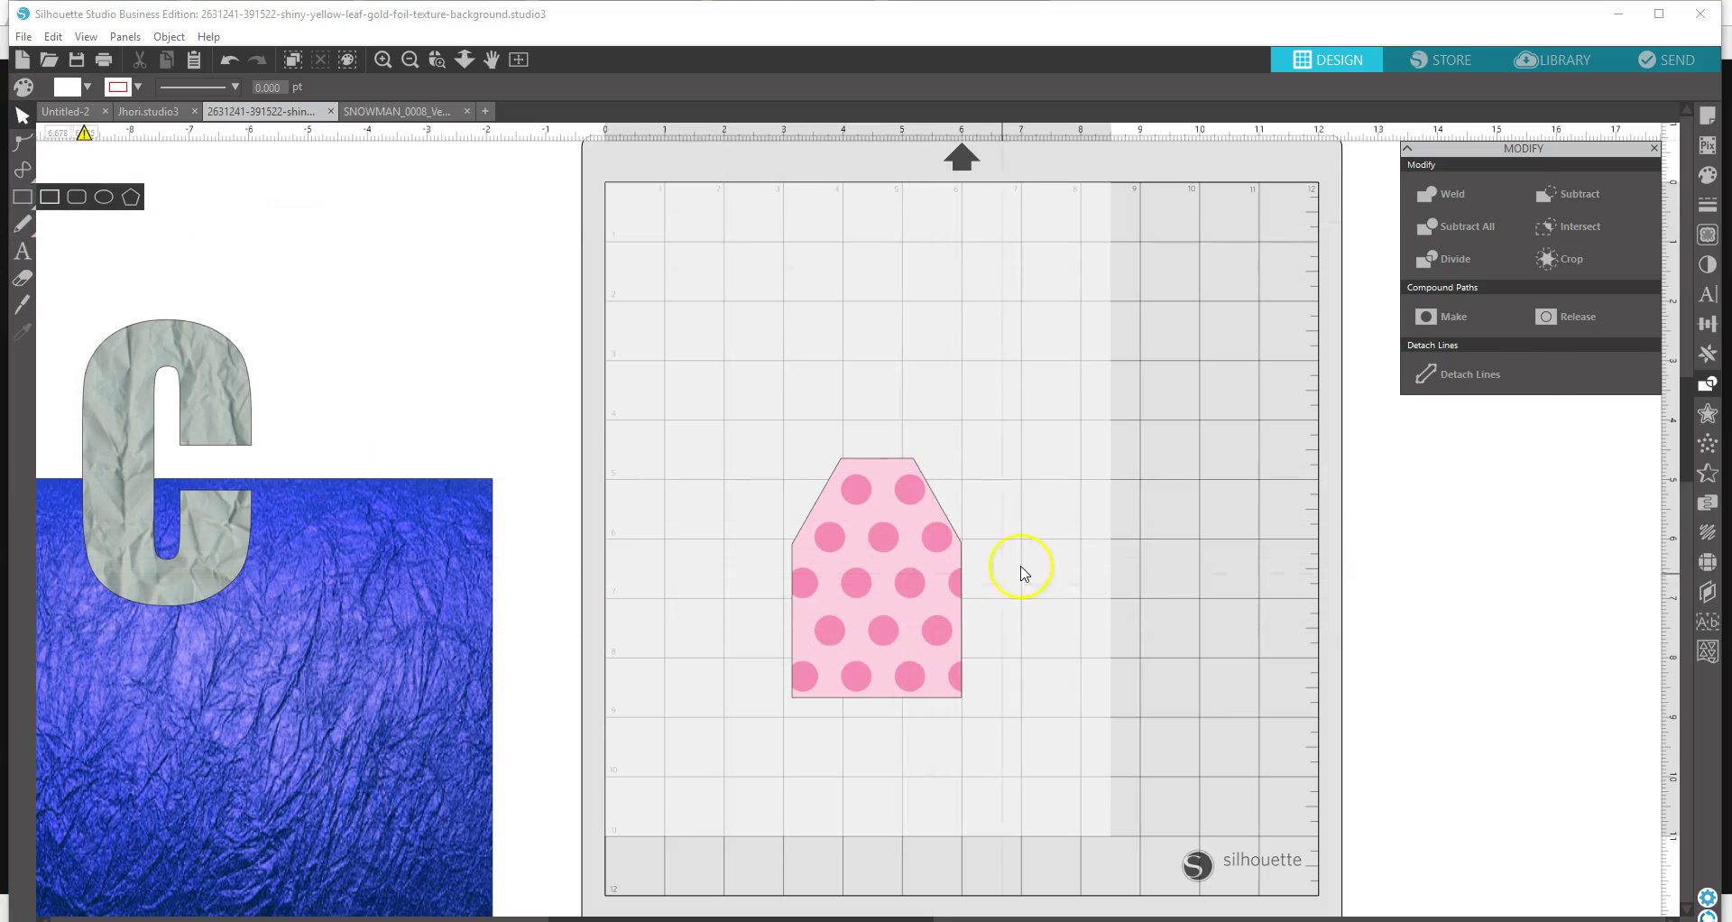
- Set the polka dot tag's line color to light pink and move the tag up slightly on the mat
left_click(1706, 238)
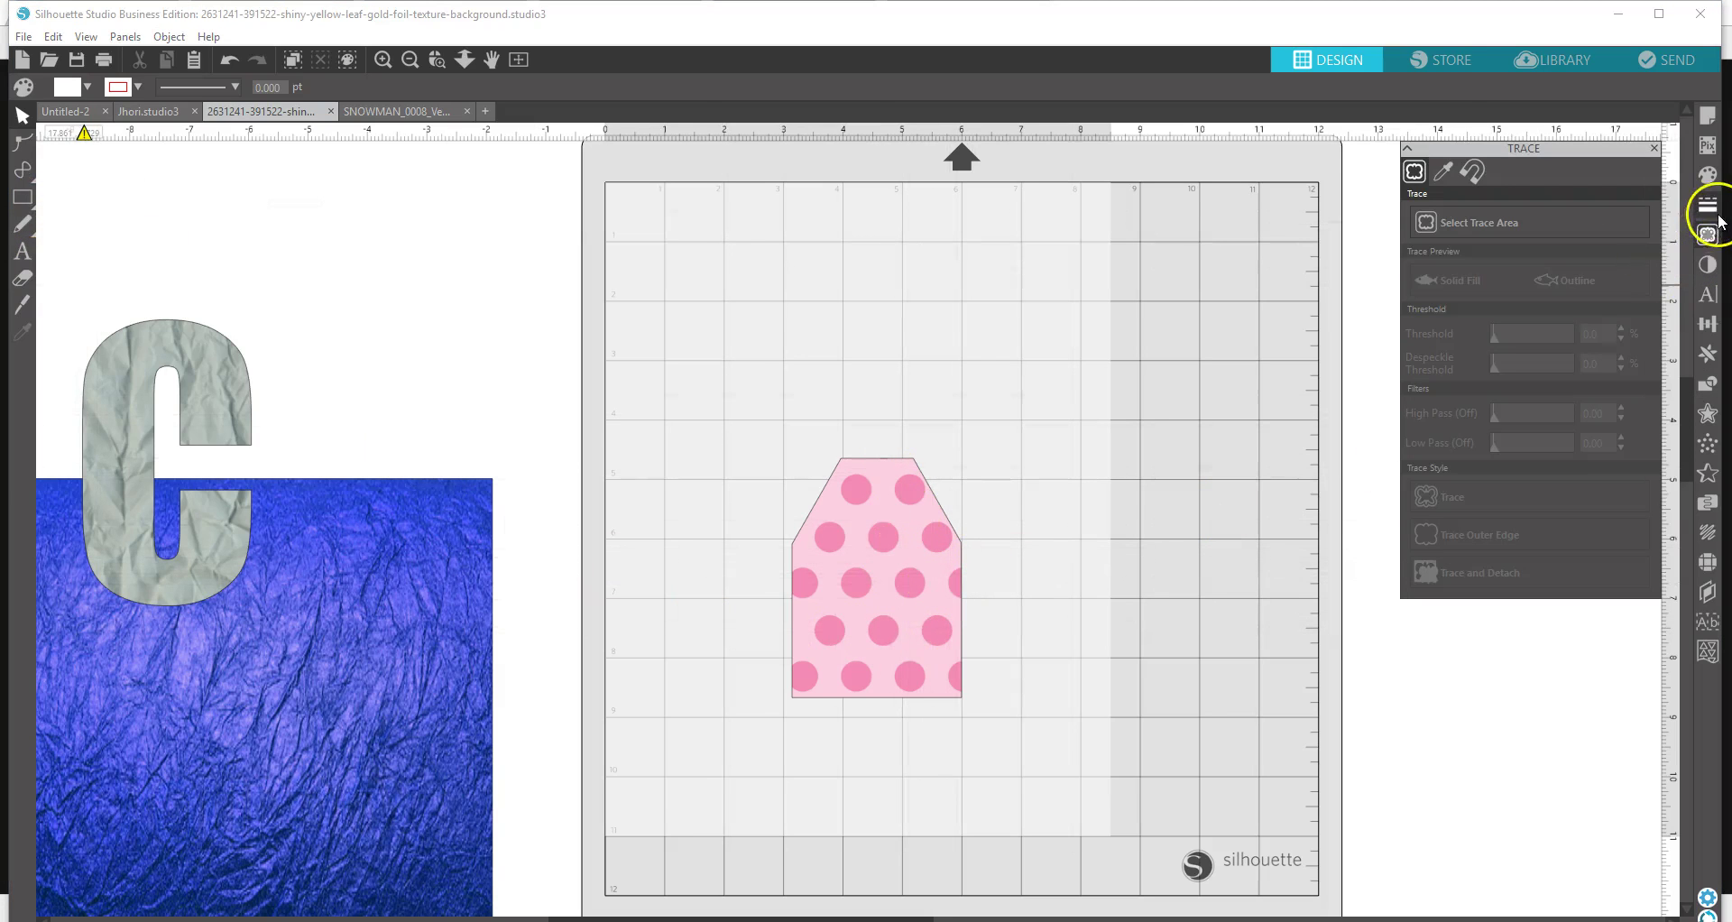
left_click(1708, 204)
left_click(1441, 171)
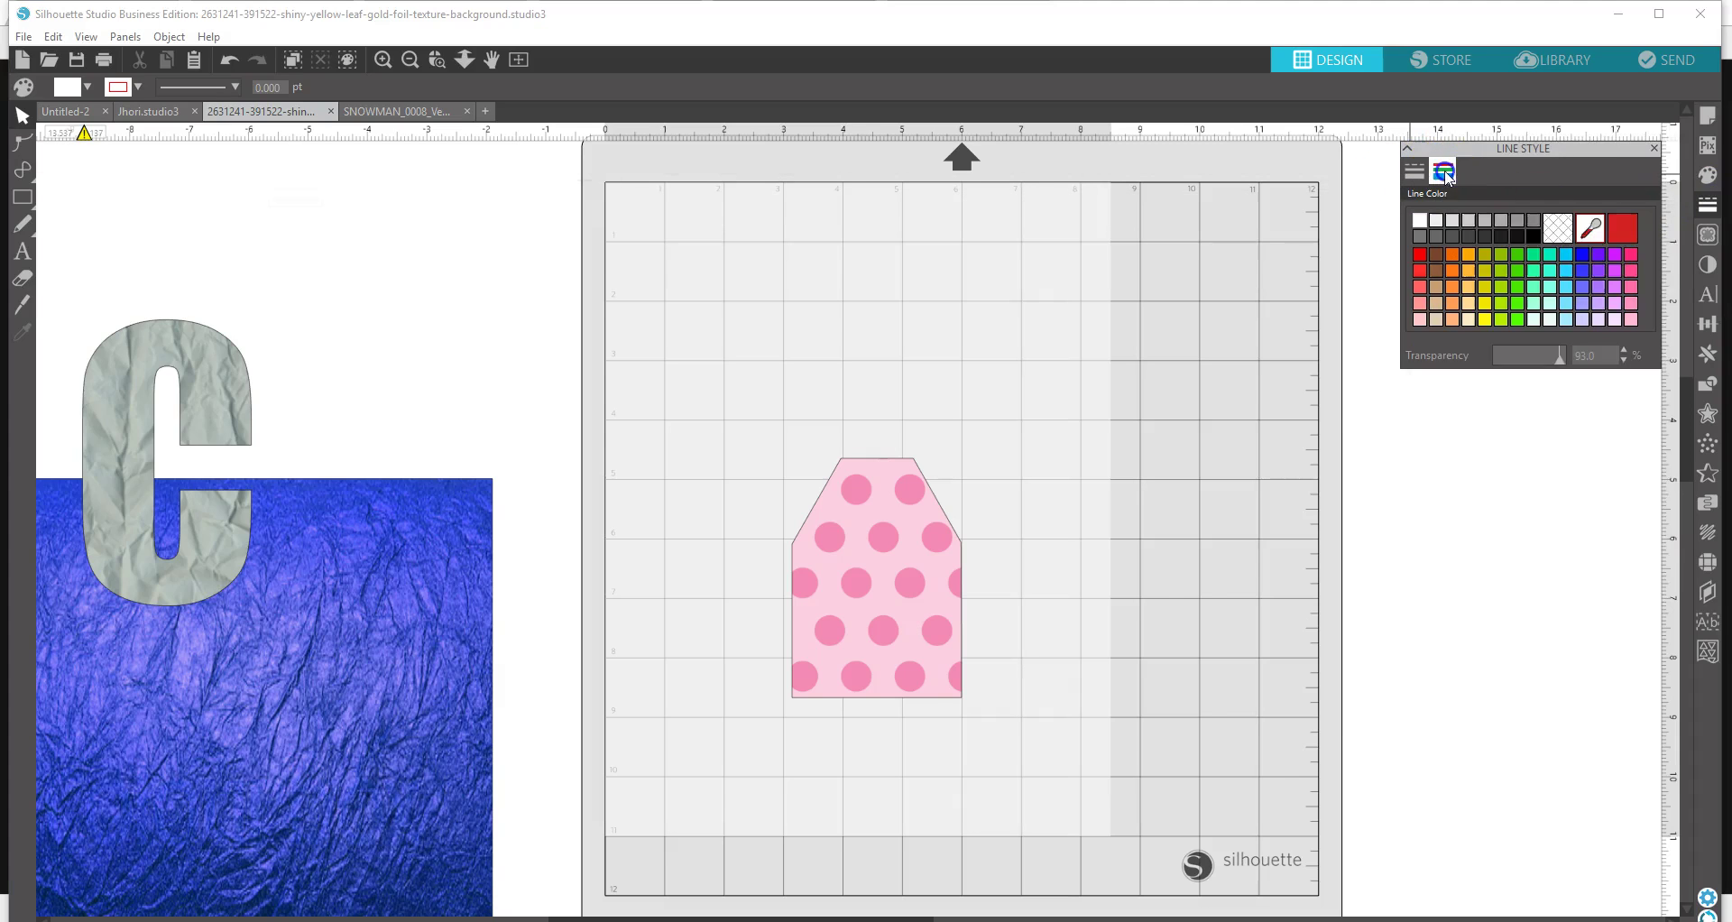
left_click(1631, 320)
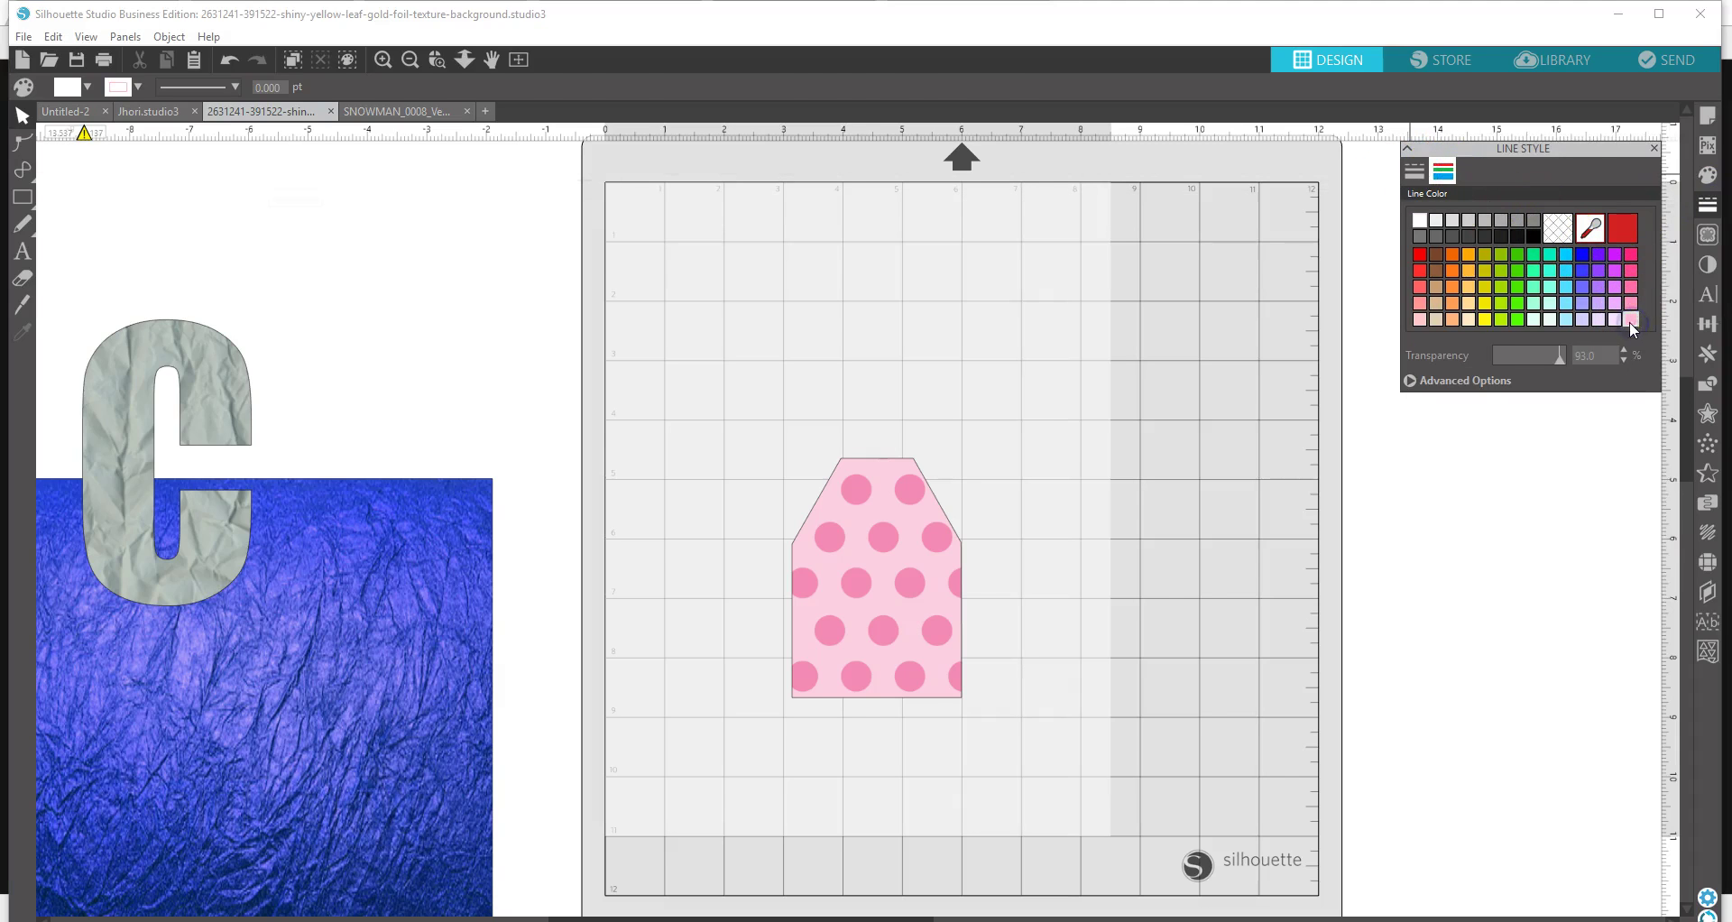
left_click(881, 532)
left_click(1632, 321)
left_click_drag(890, 546, 887, 516)
left_click(712, 387)
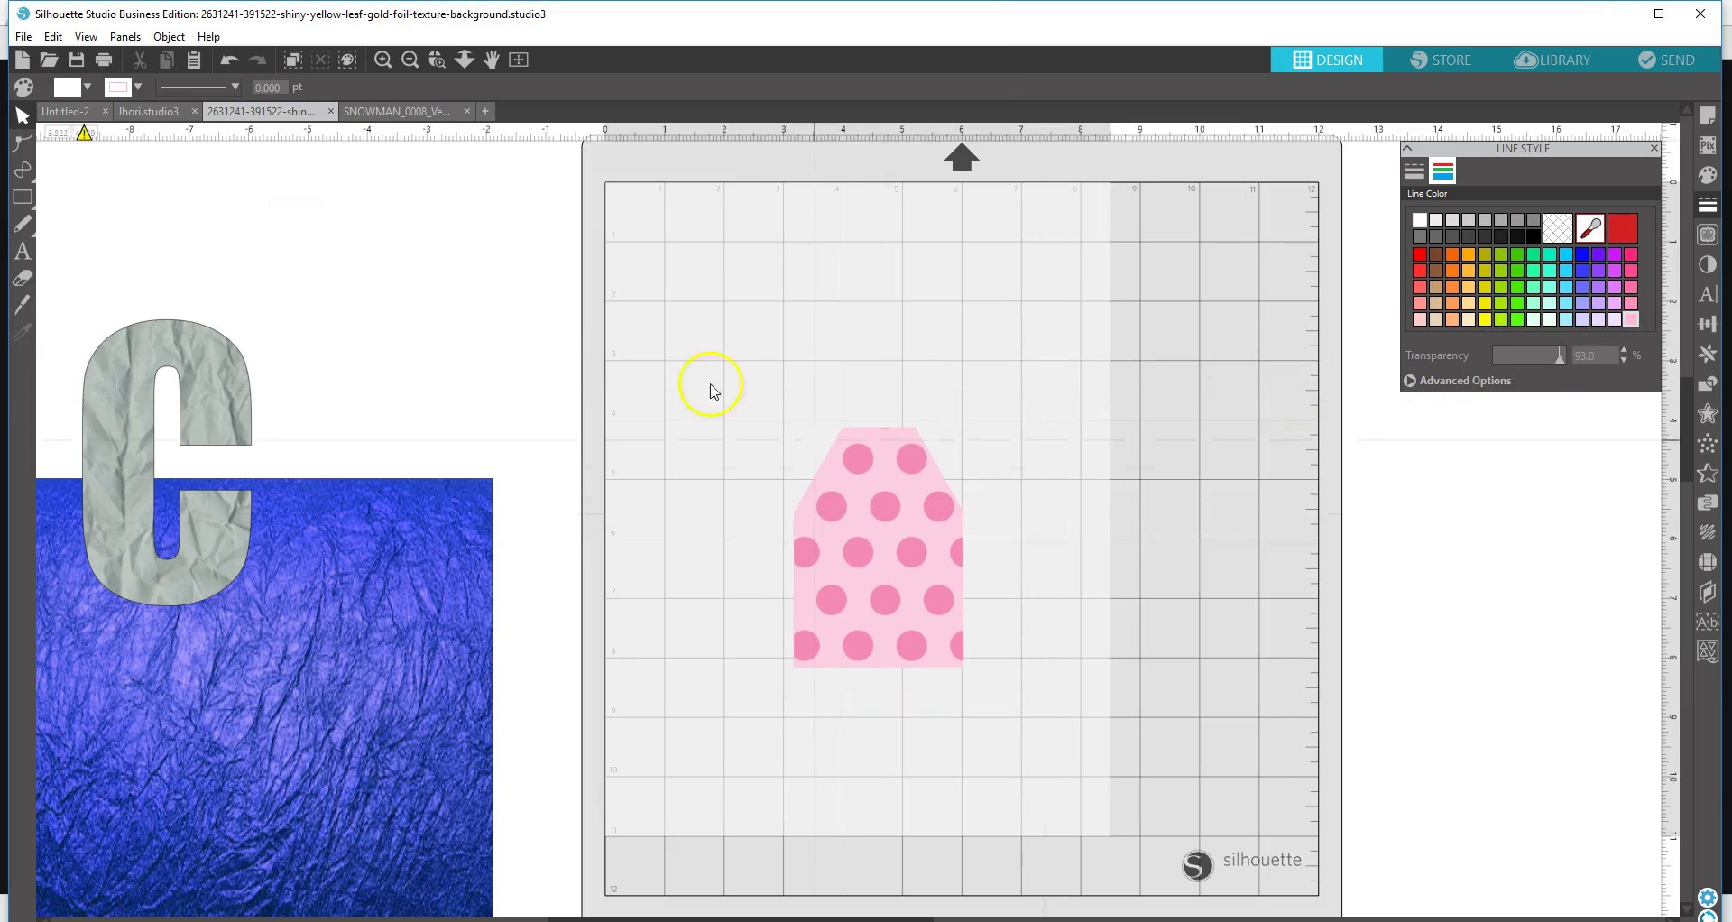
- Draw a small circle of about 0.36 by 0.38 in near the tag's upper edge and center it as a hole
mouse_move(30, 229)
mouse_move(27, 200)
left_click(107, 198)
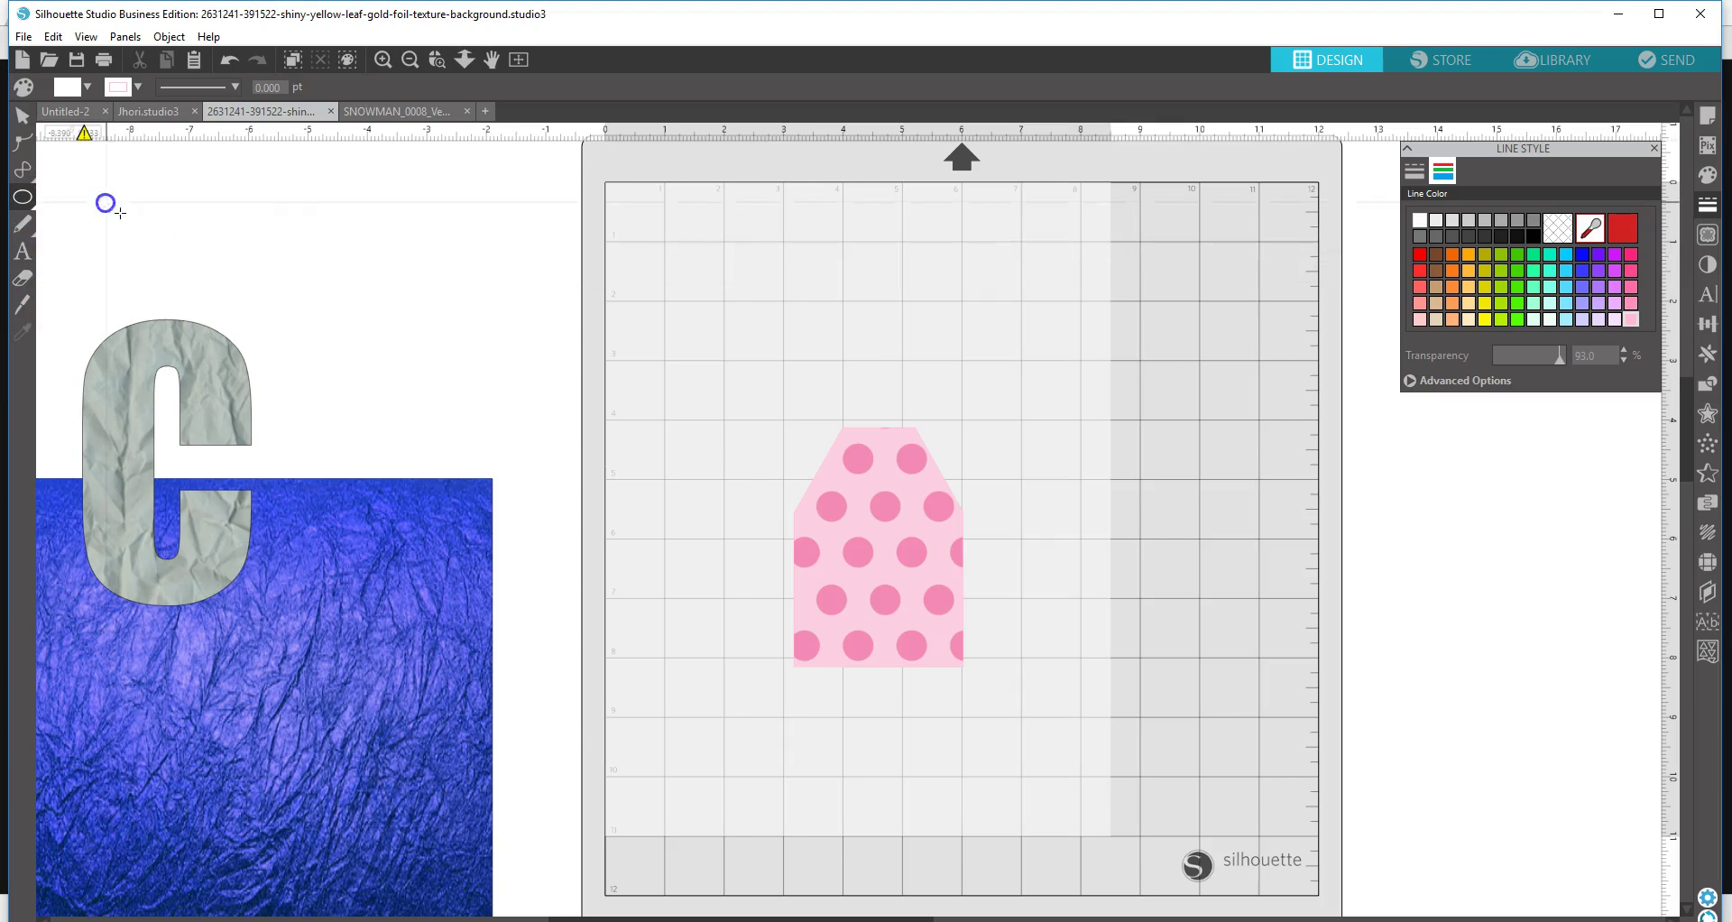
left_click_drag(882, 440, 897, 456)
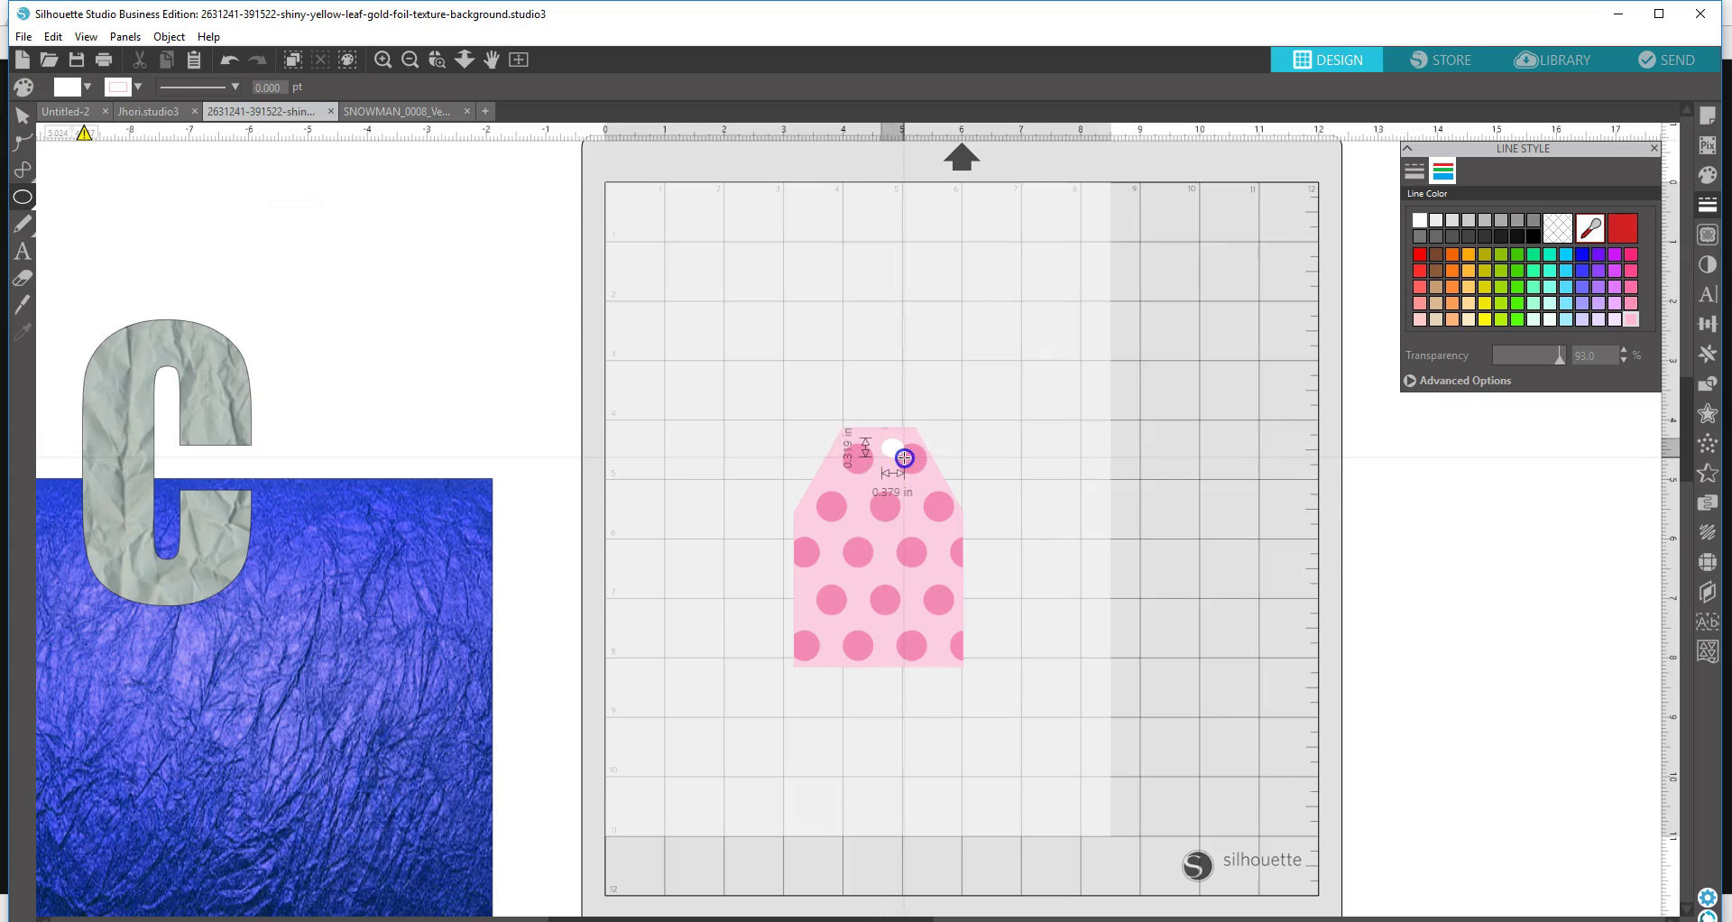
left_click_drag(903, 461, 903, 461)
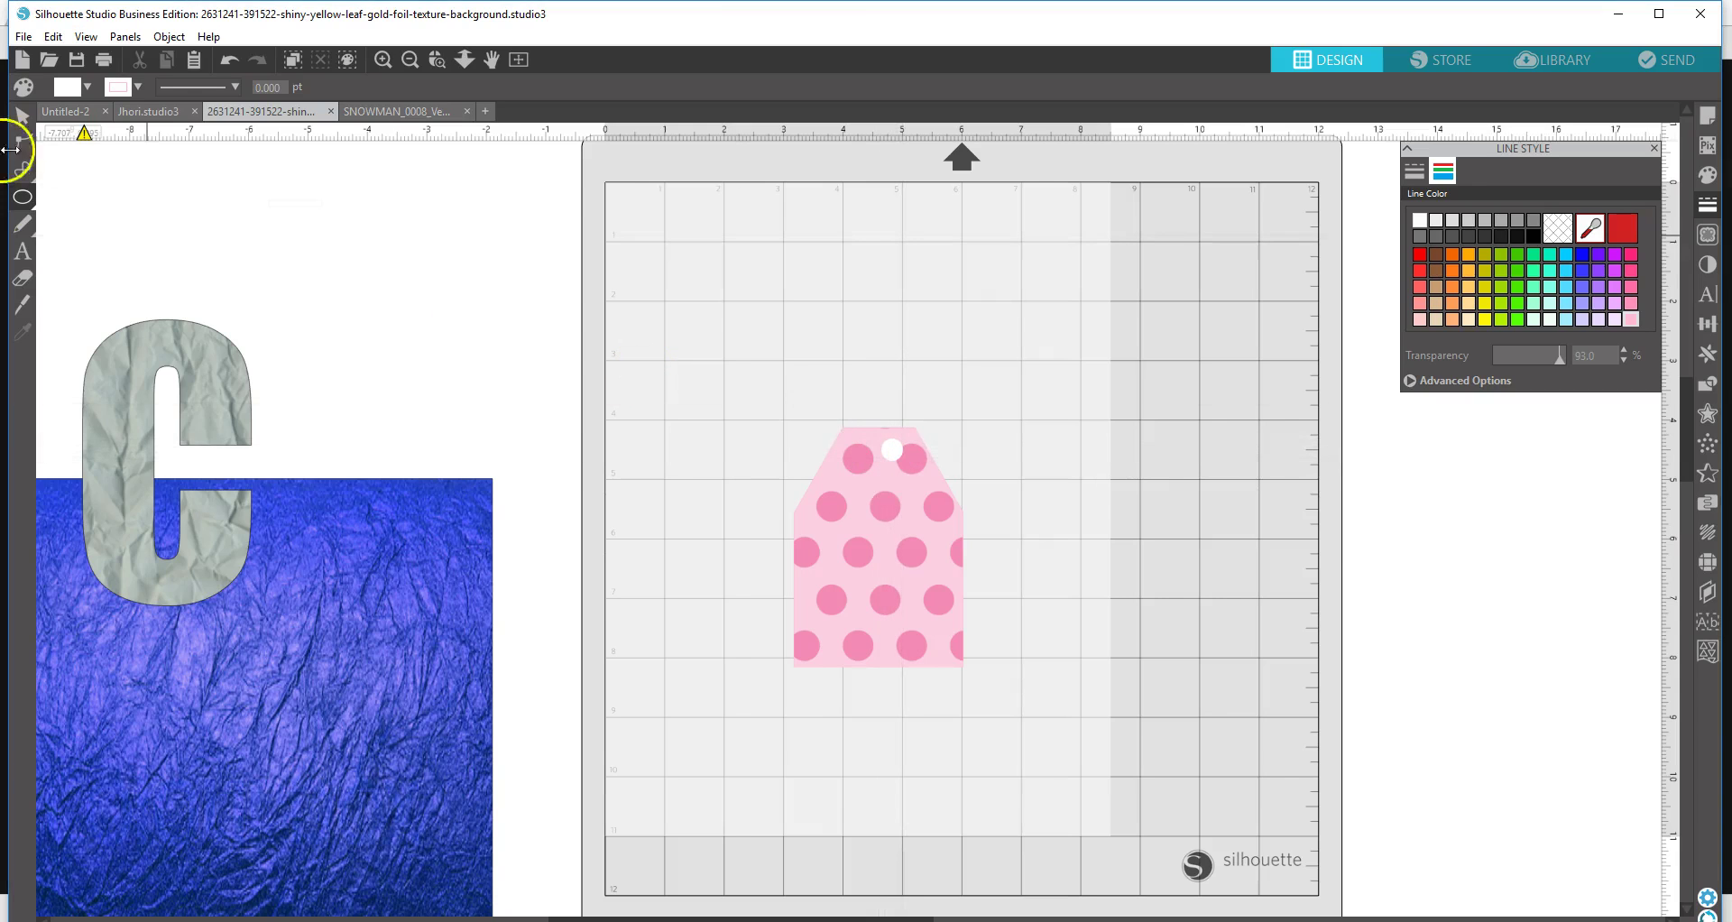
left_click(23, 116)
left_click(894, 449)
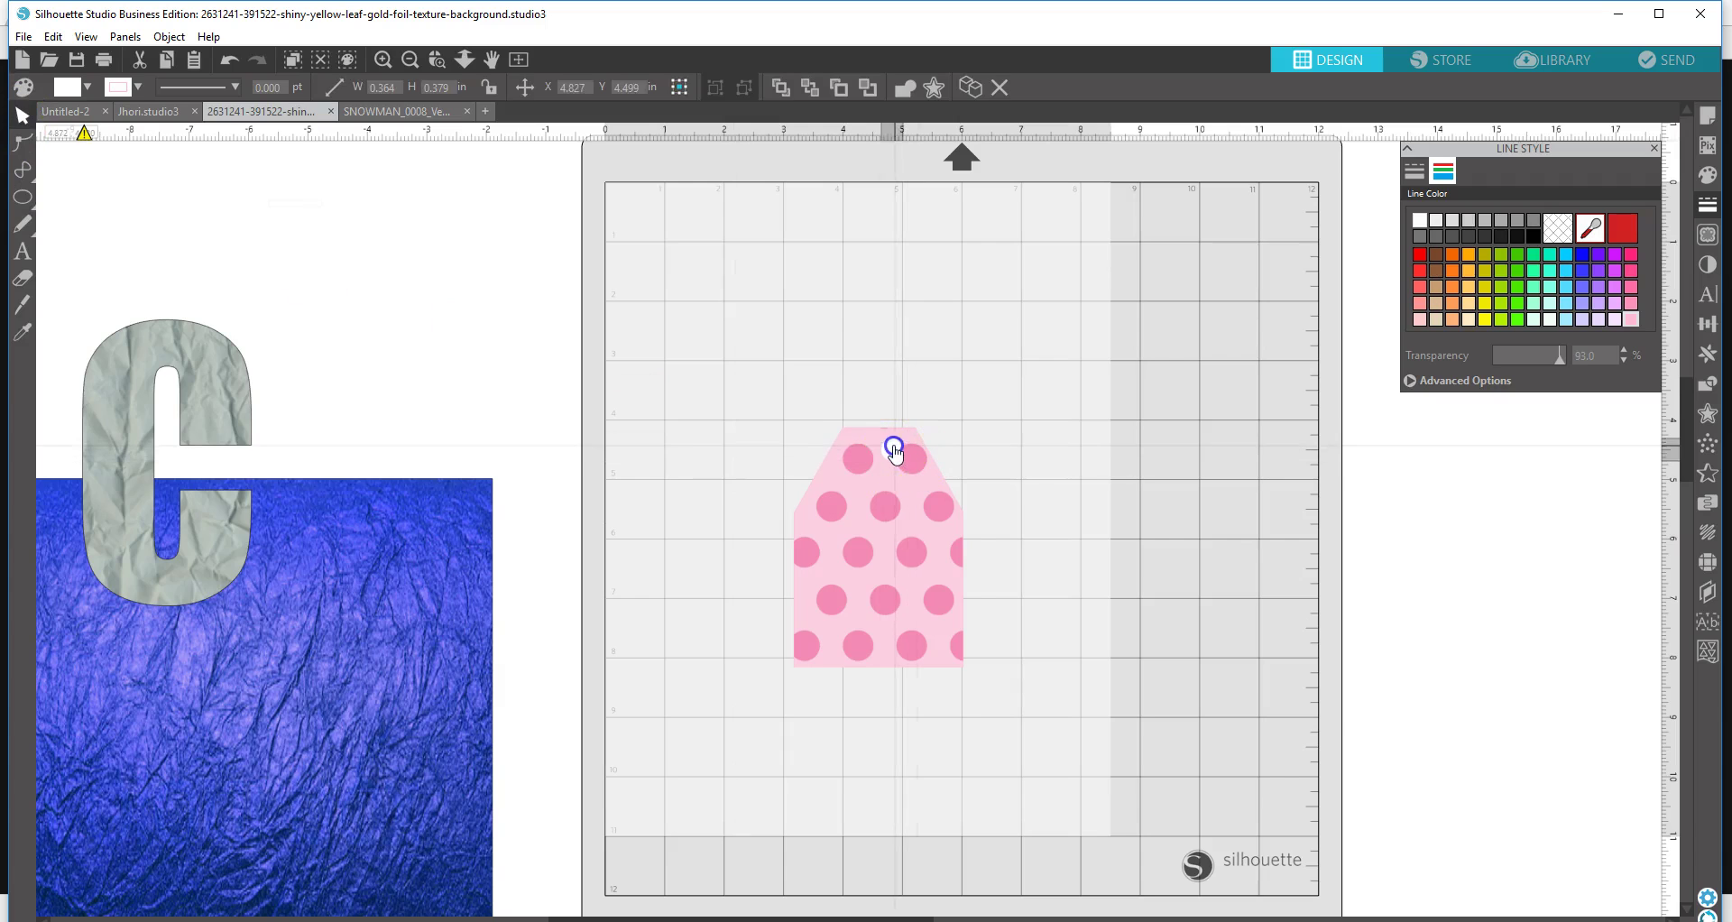
left_click_drag(889, 446, 886, 445)
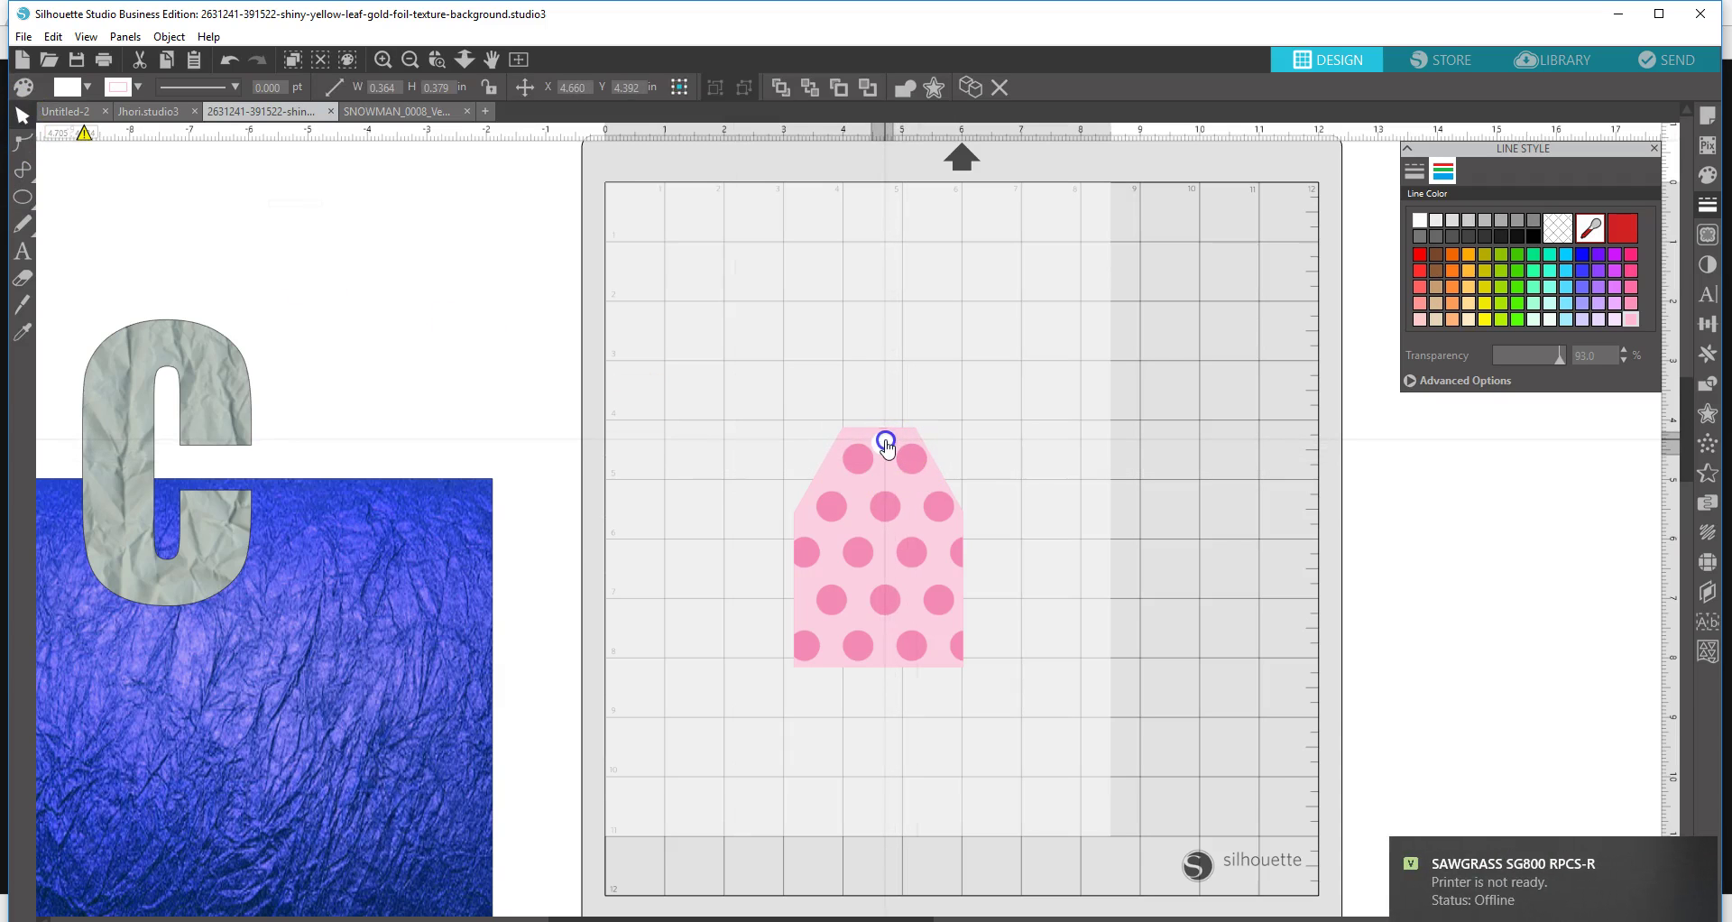
- Select the polka dot tag together with its small circle and make them a compound path to cut out the hole
left_click(885, 440)
left_click_drag(773, 406, 993, 700)
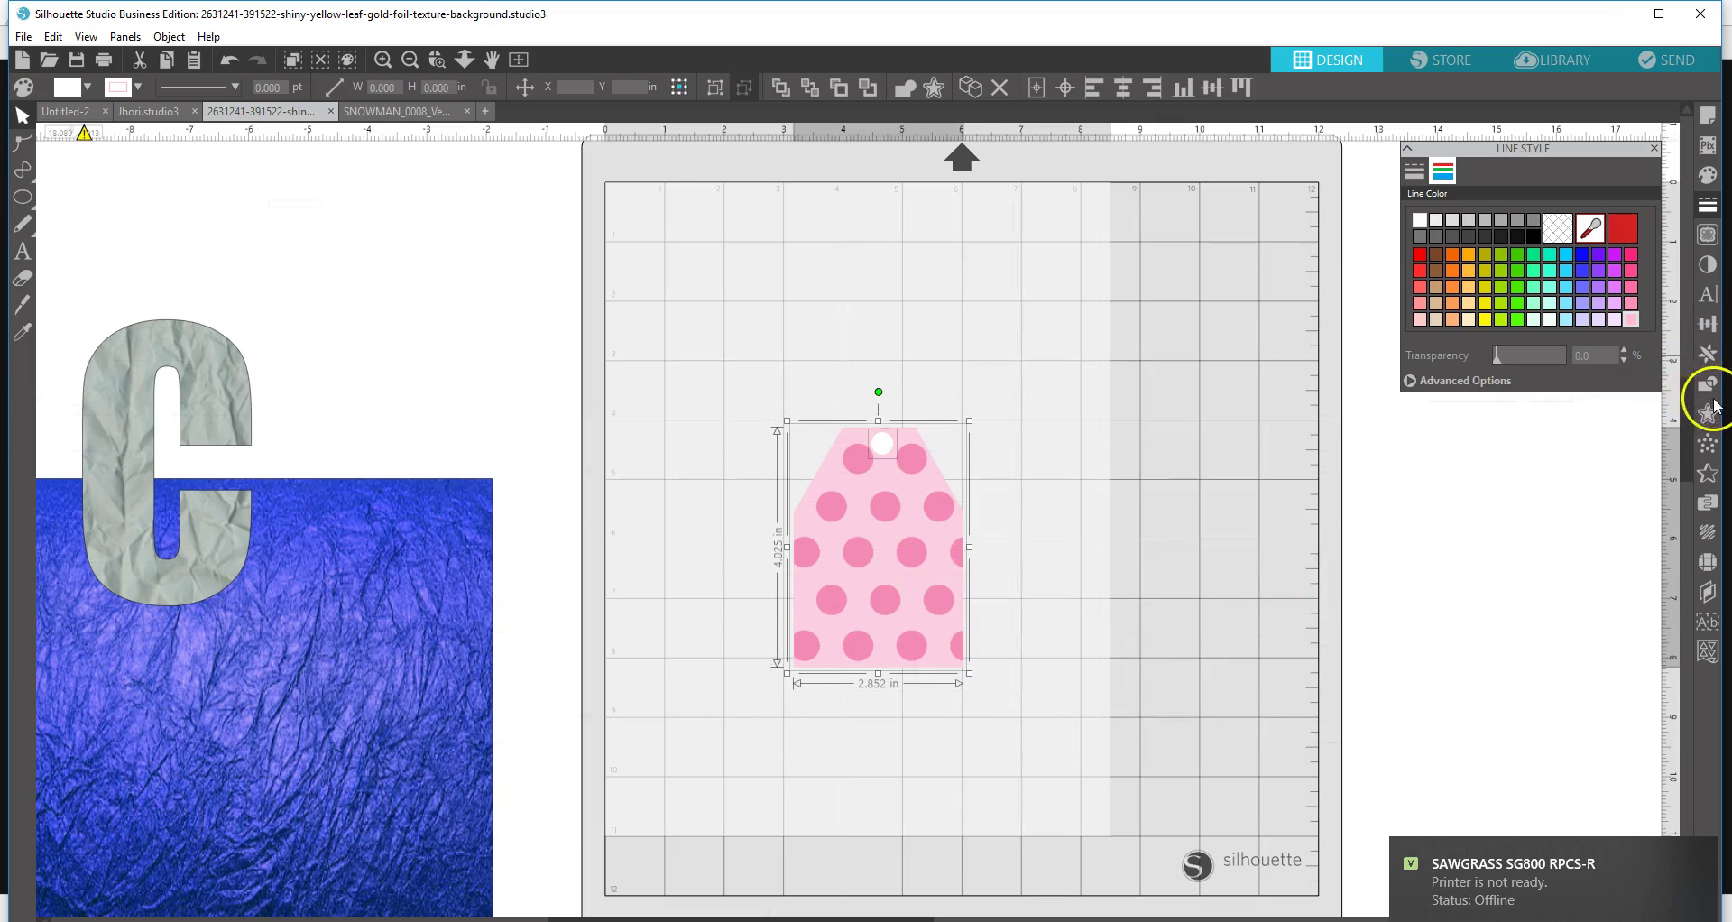
right_click(928, 513)
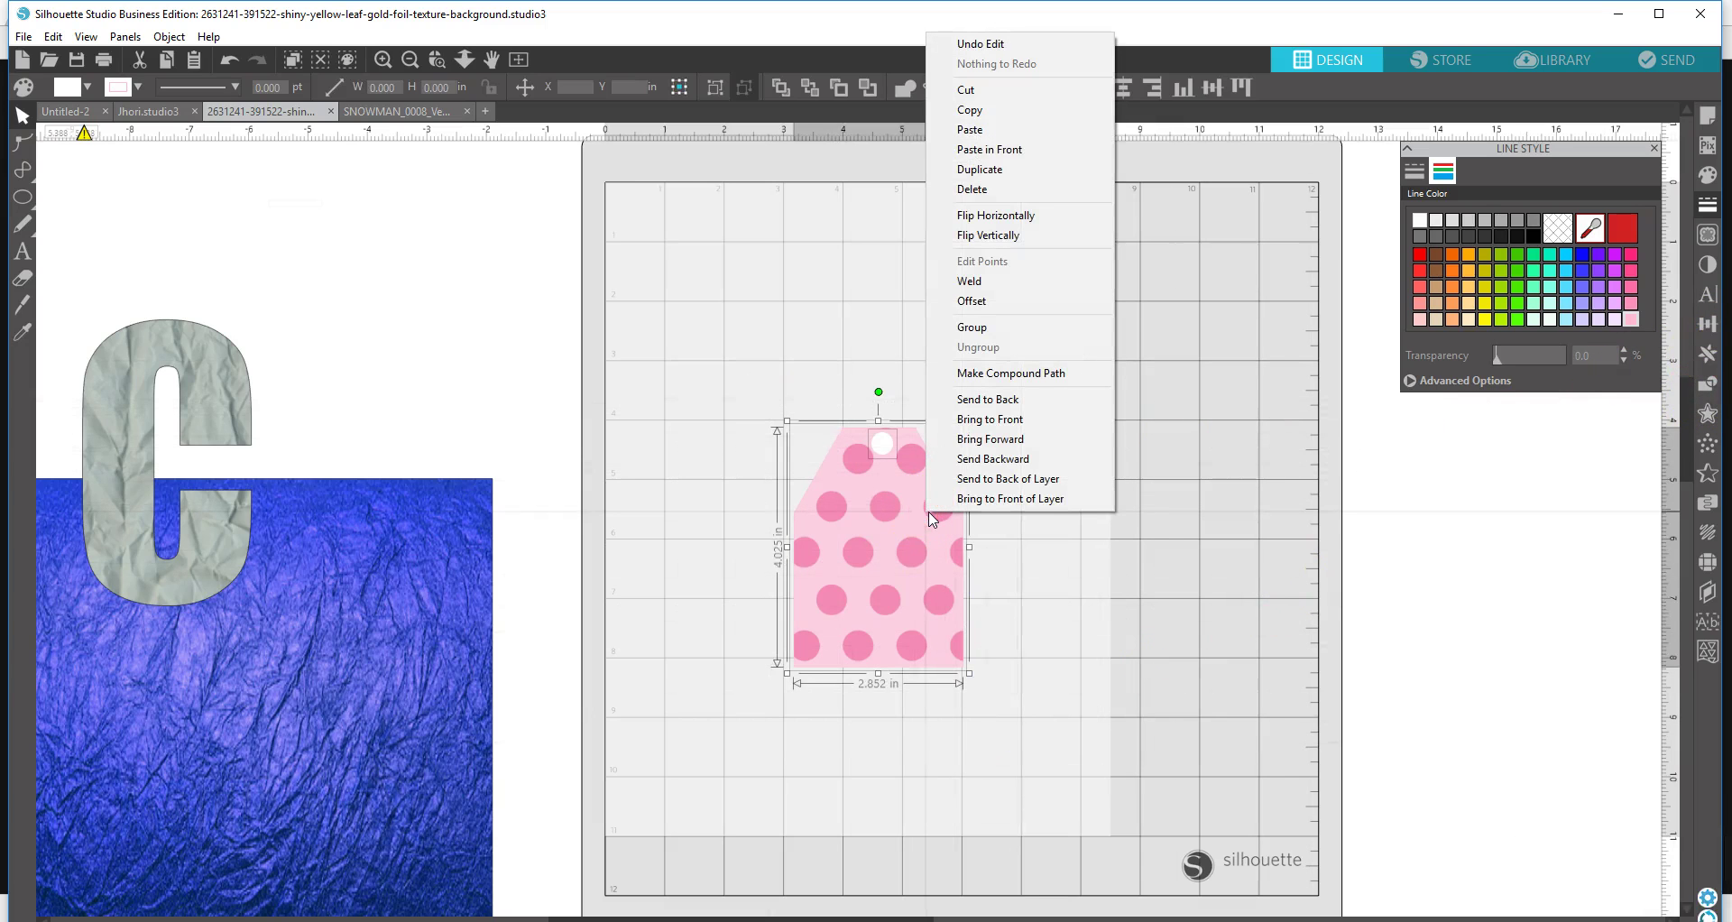
left_click(1057, 379)
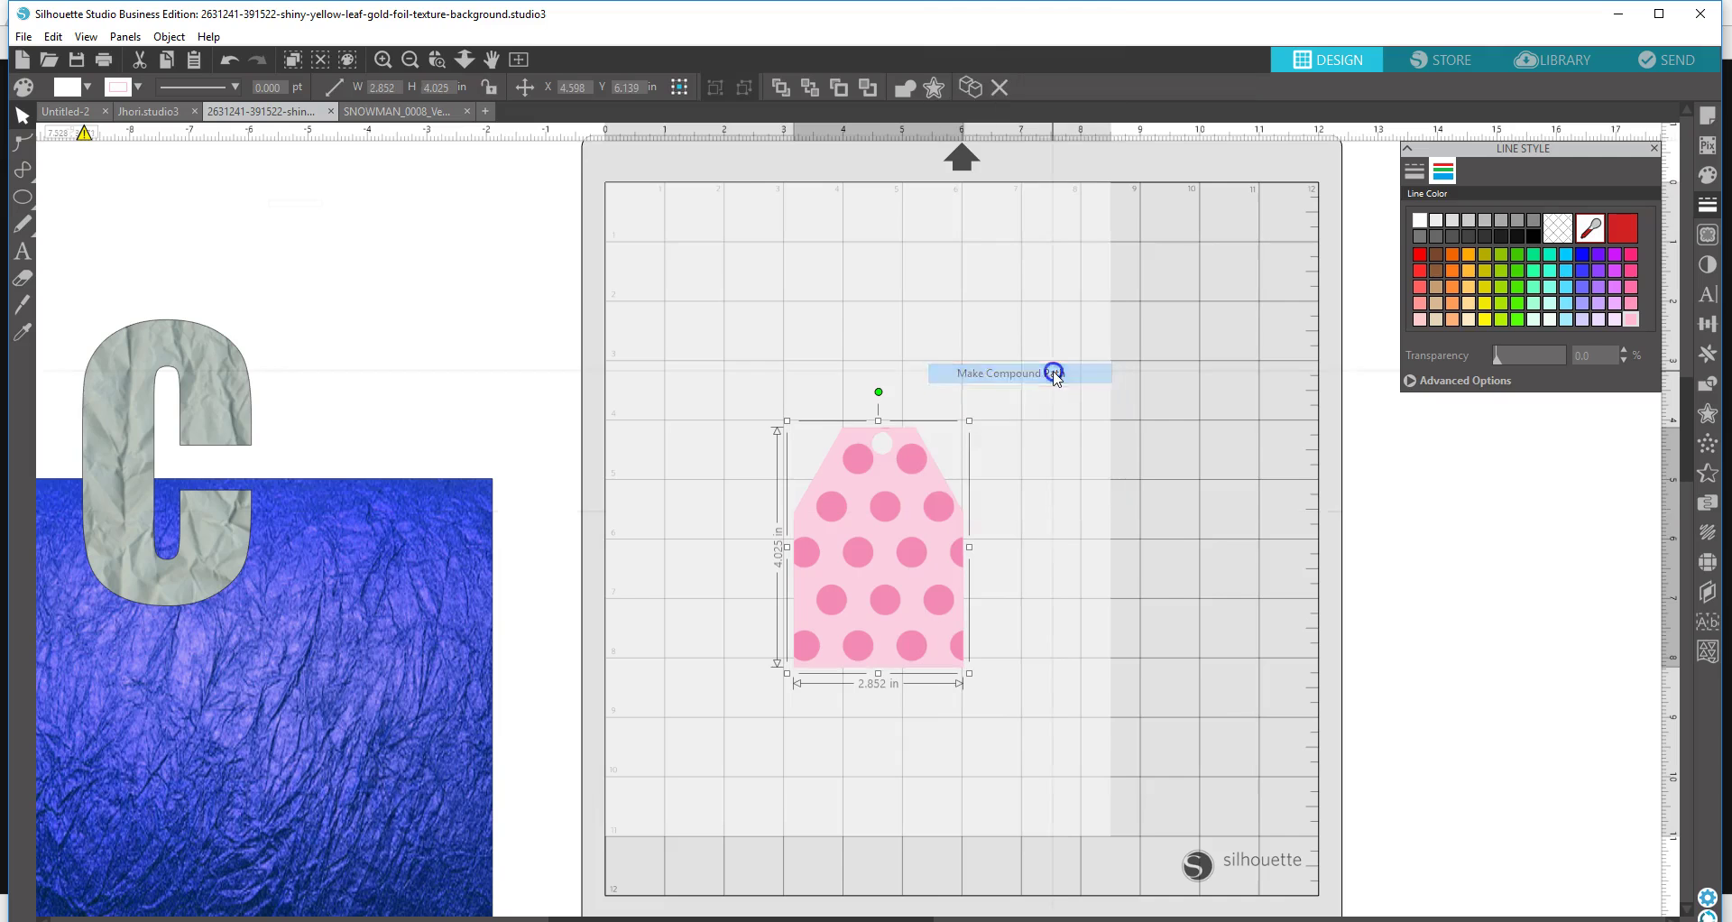
left_click(1110, 496)
- Move the punched polka dot tag down and to the left on the mat, to about X 3.35, Y 6.6 in
left_click_drag(888, 449, 820, 472)
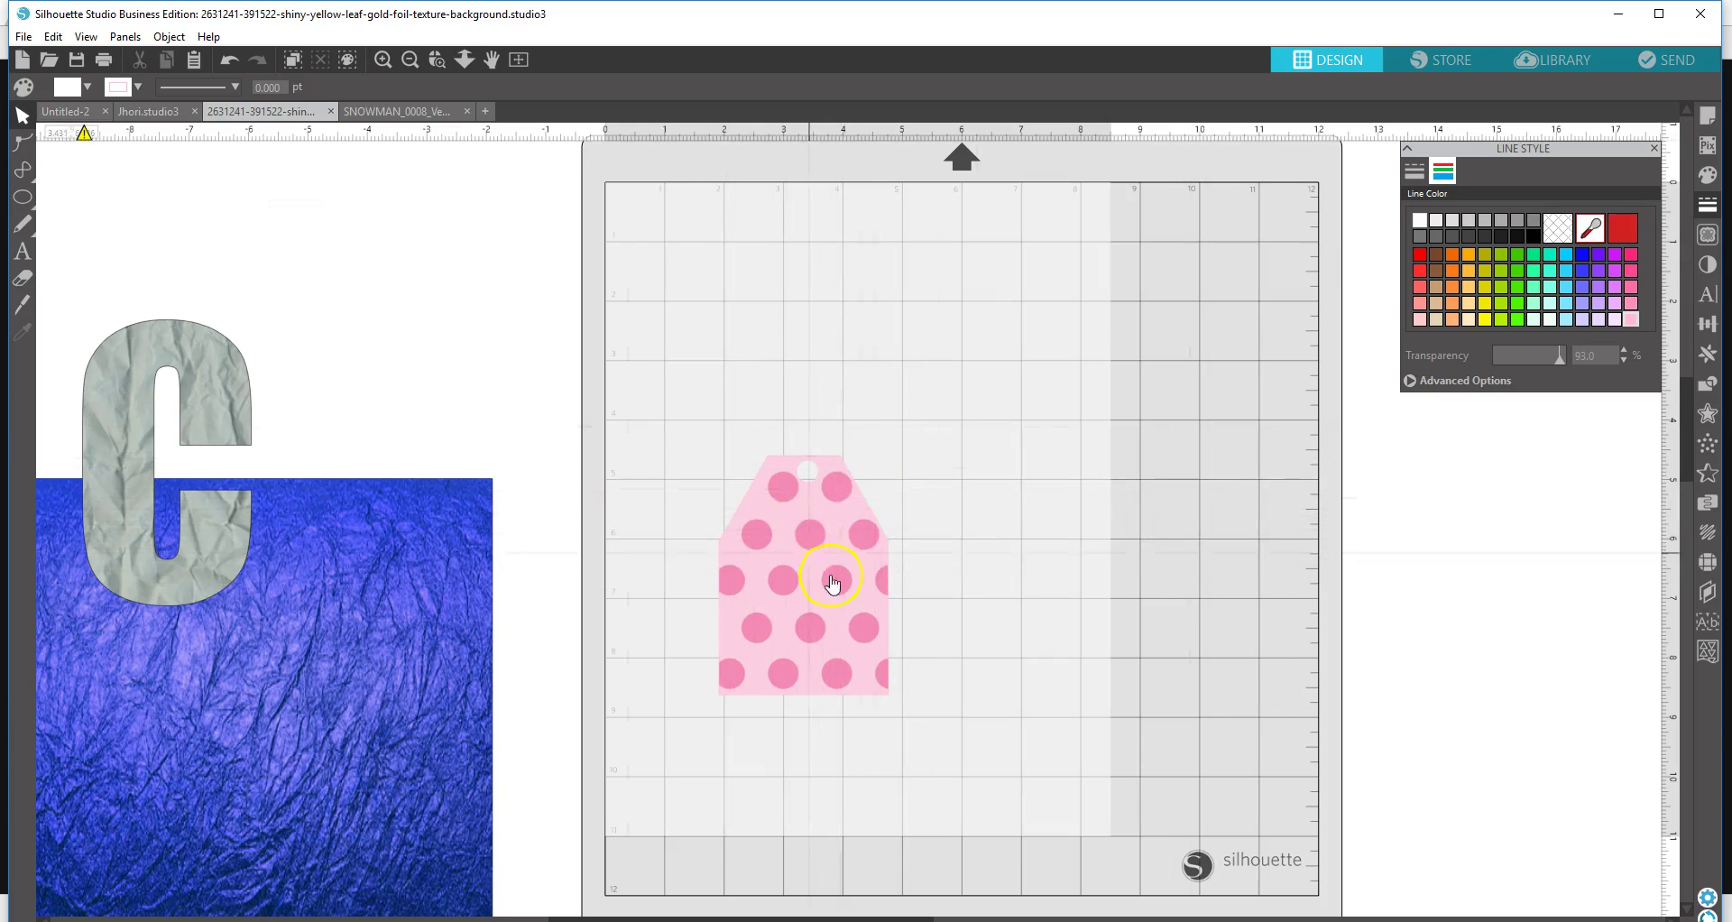
left_click(827, 548)
left_click_drag(826, 547, 827, 546)
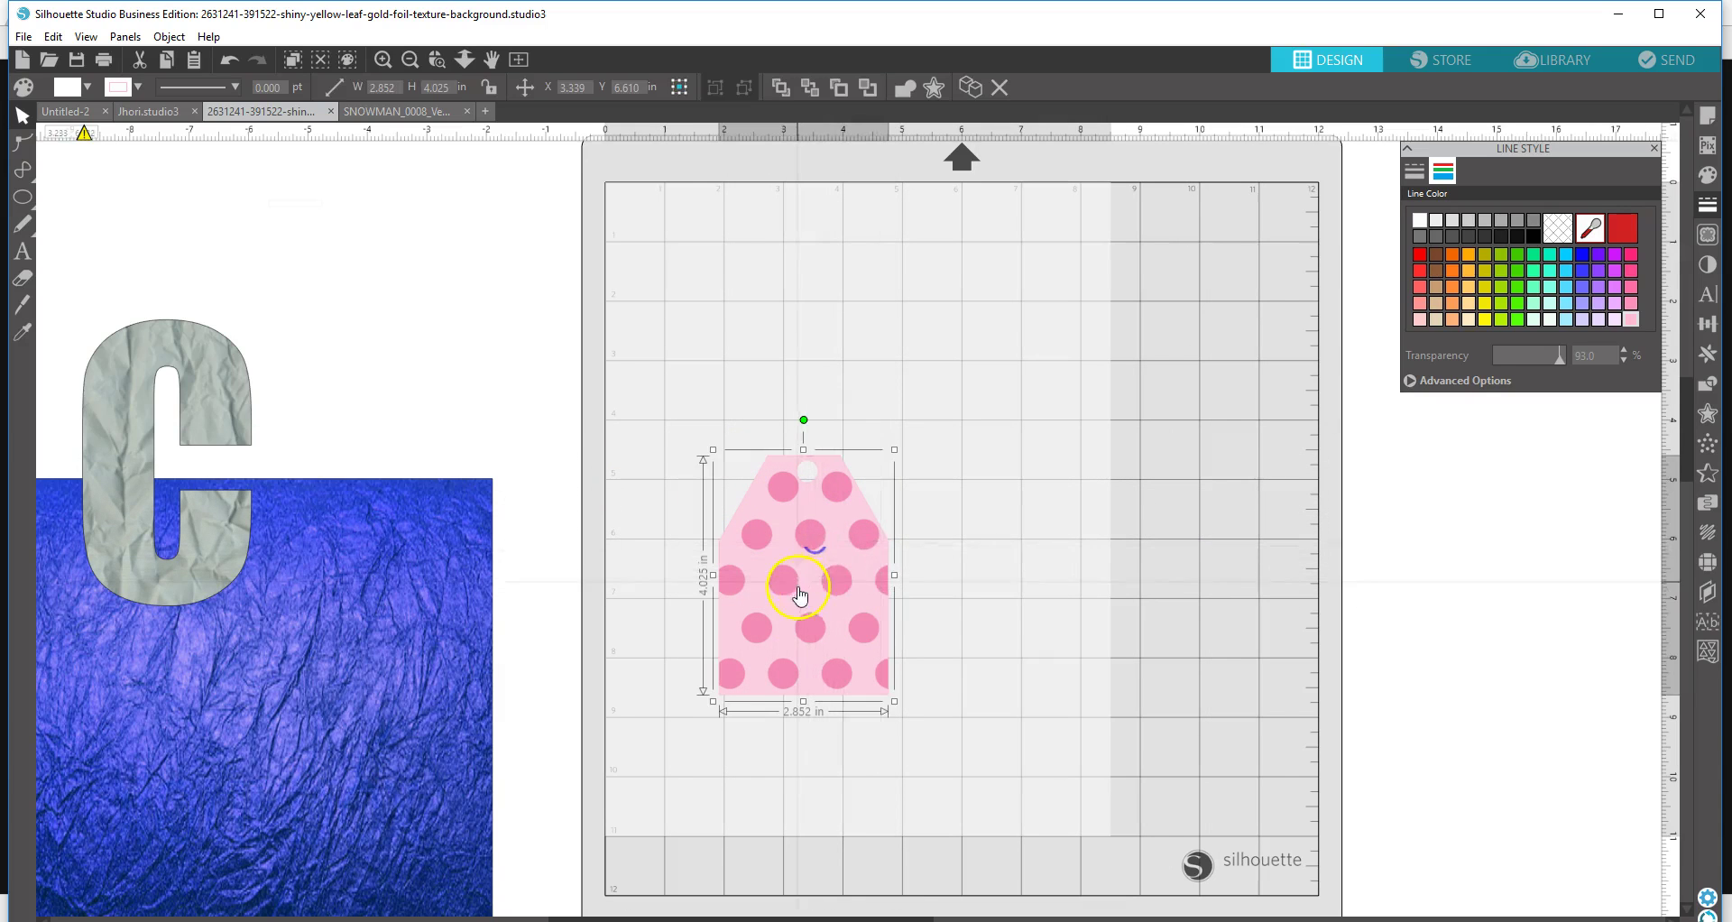
- Review the brightness, contrast and saturation image effects and the Colorize hue option for the selected polka dot tag
left_click(1708, 262)
left_click(1473, 174)
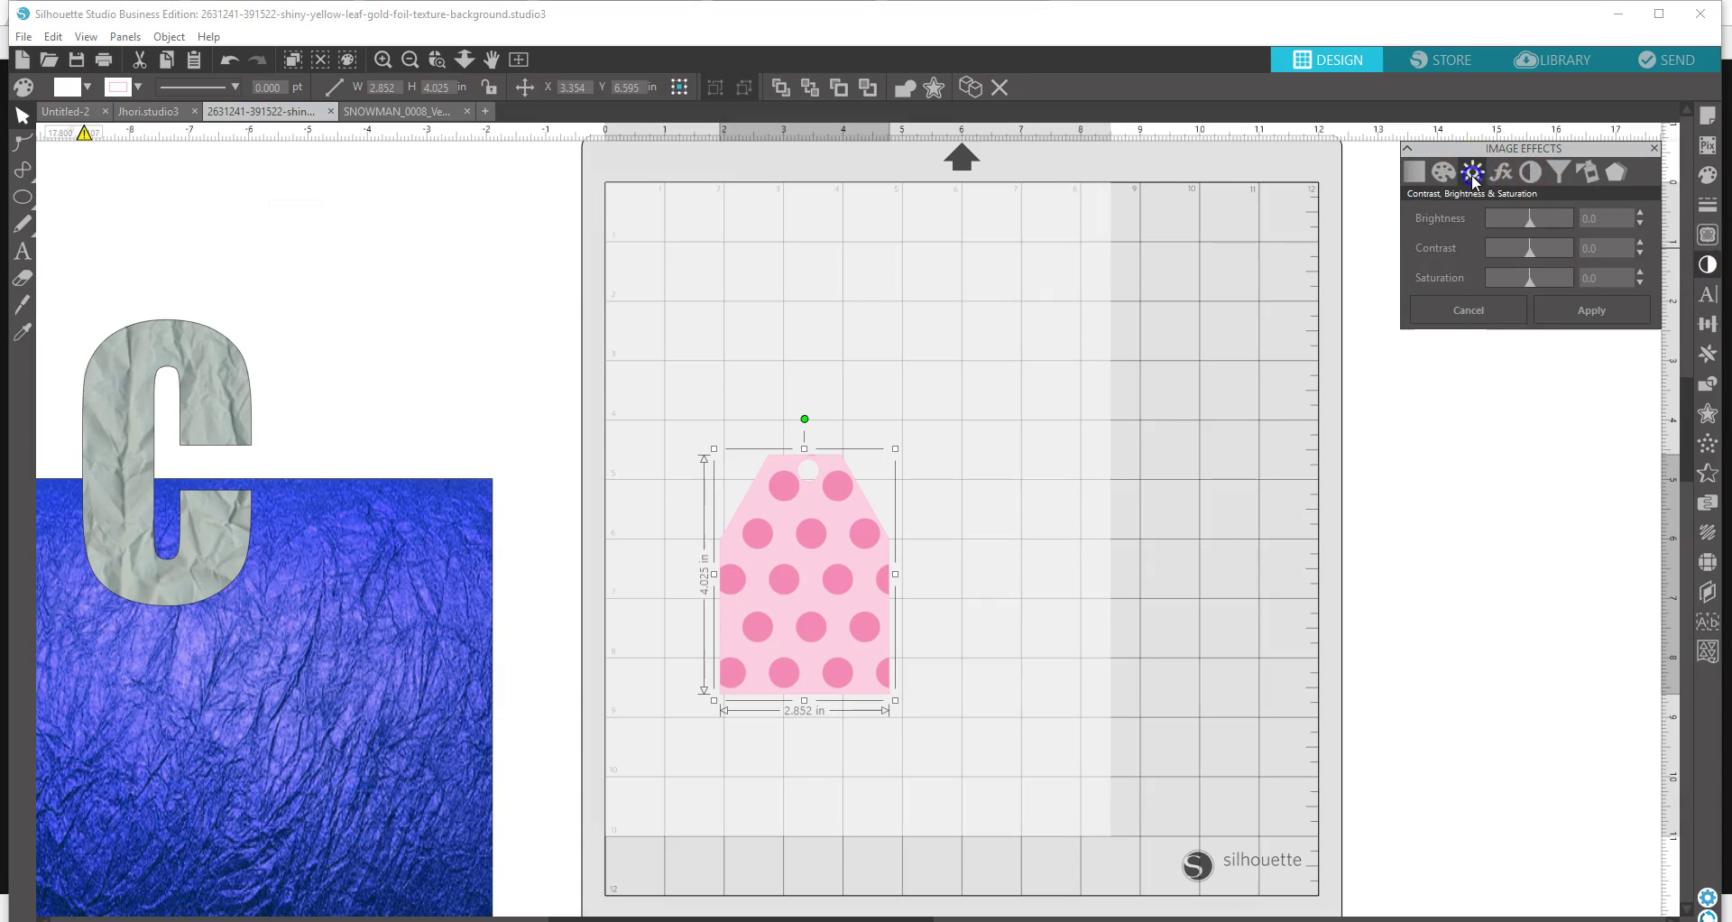
left_click(1442, 172)
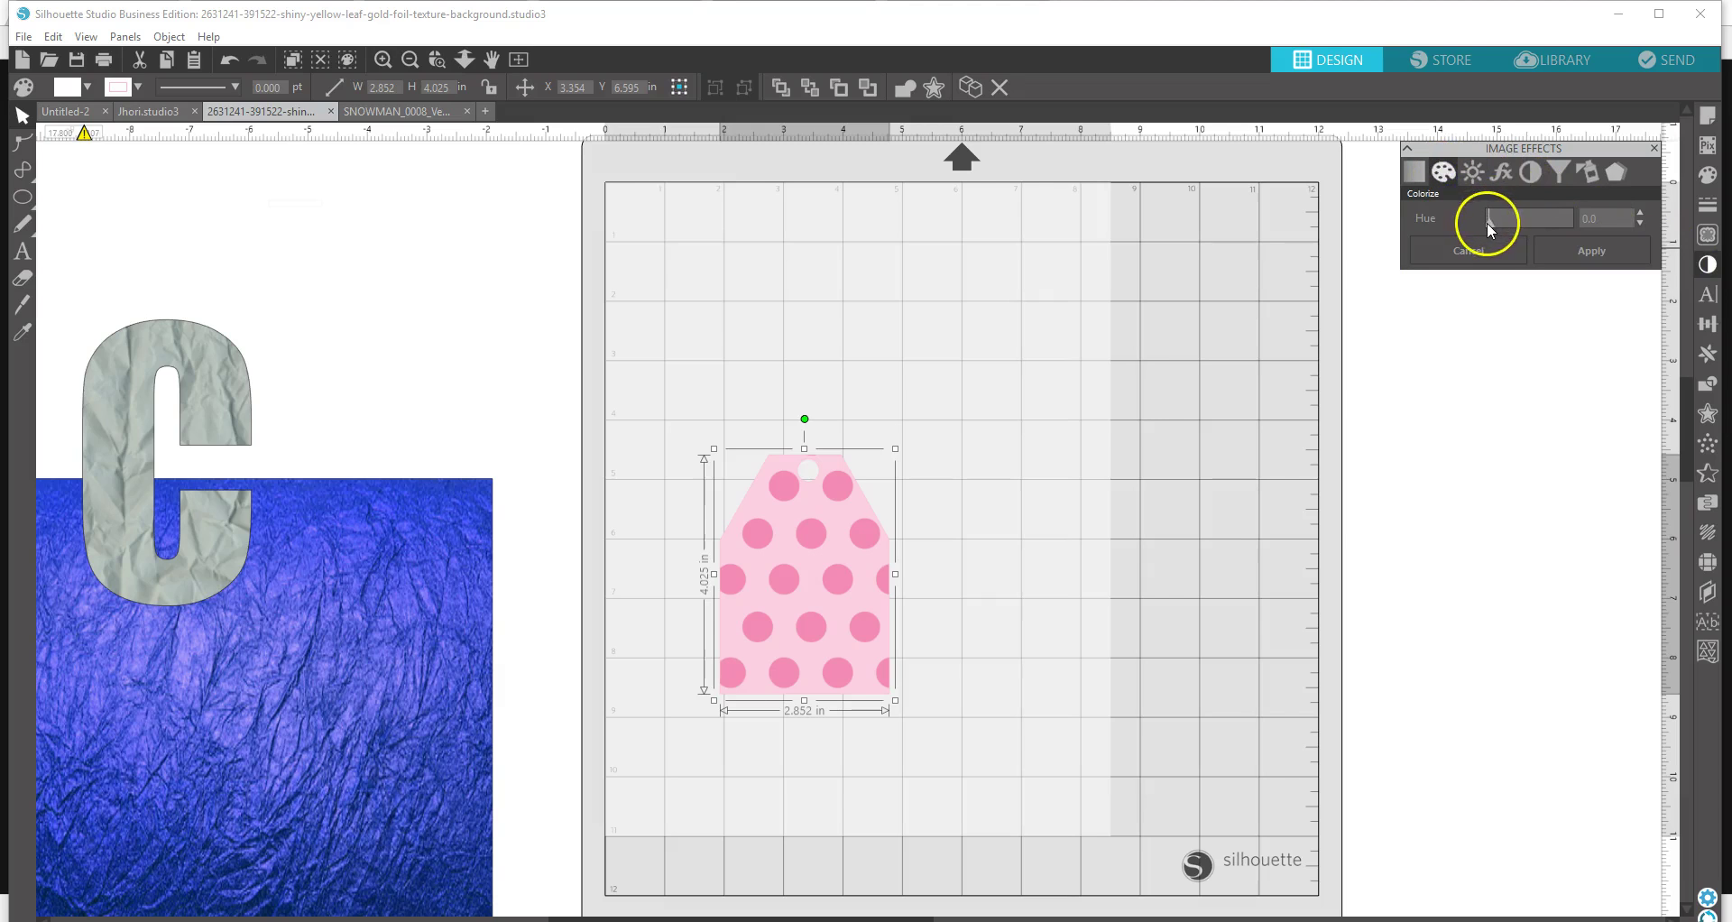
mouse_move(1497, 222)
left_mouse_down()
mouse_move(1545, 219)
mouse_move(1487, 224)
left_mouse_up()
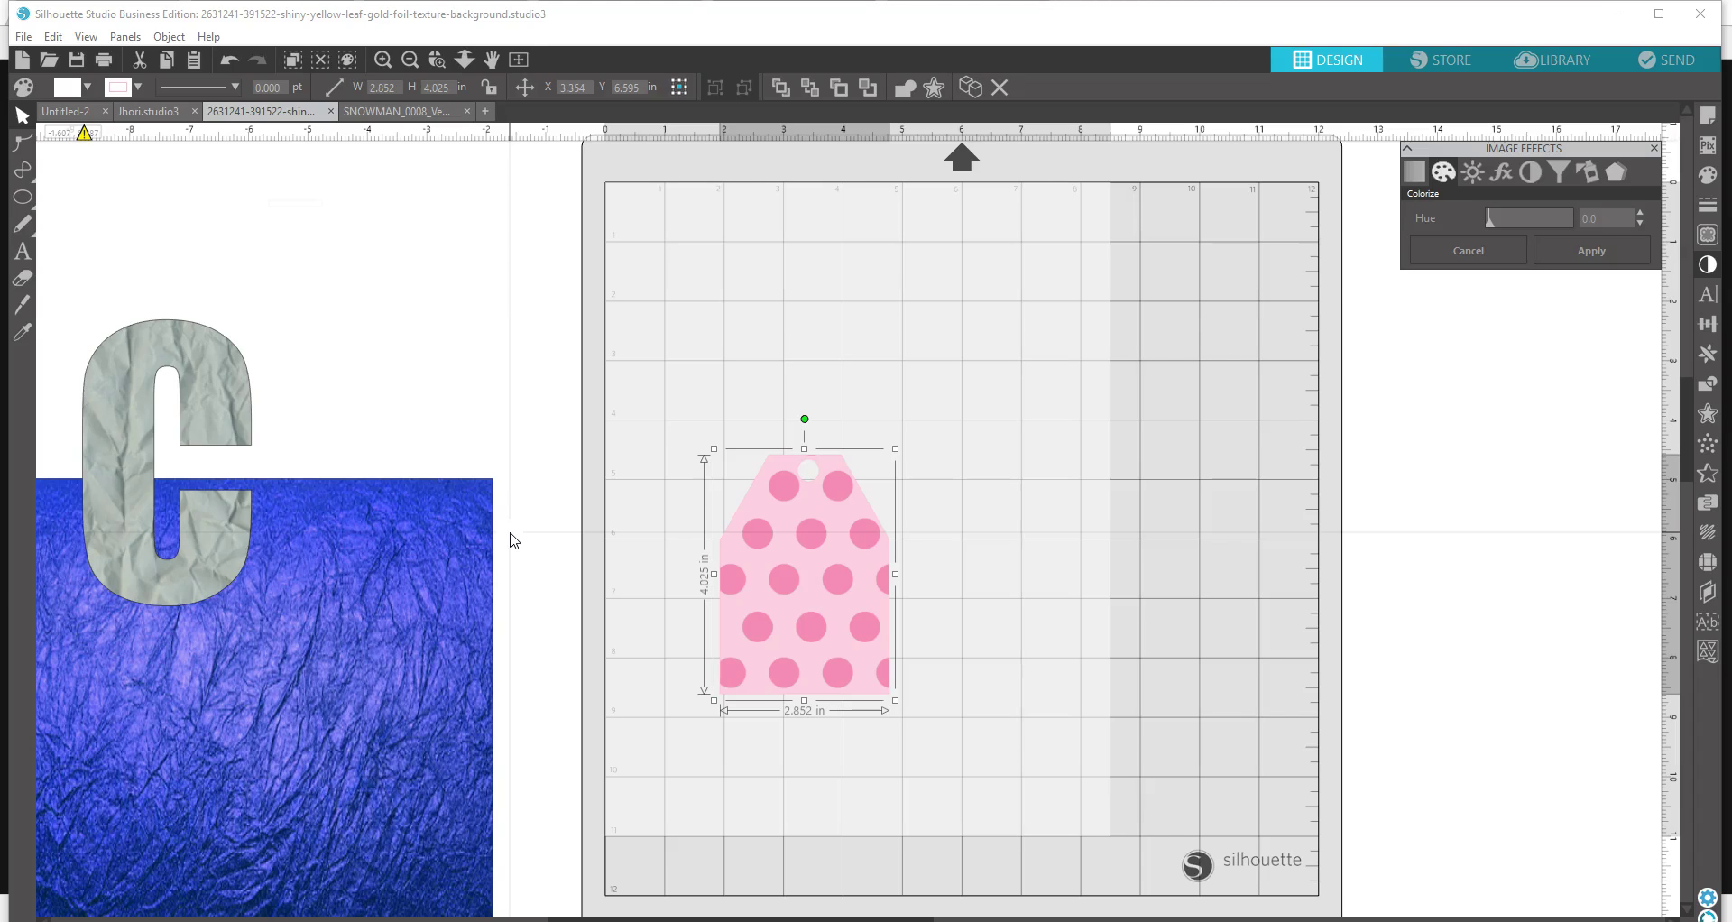
left_click(529, 540)
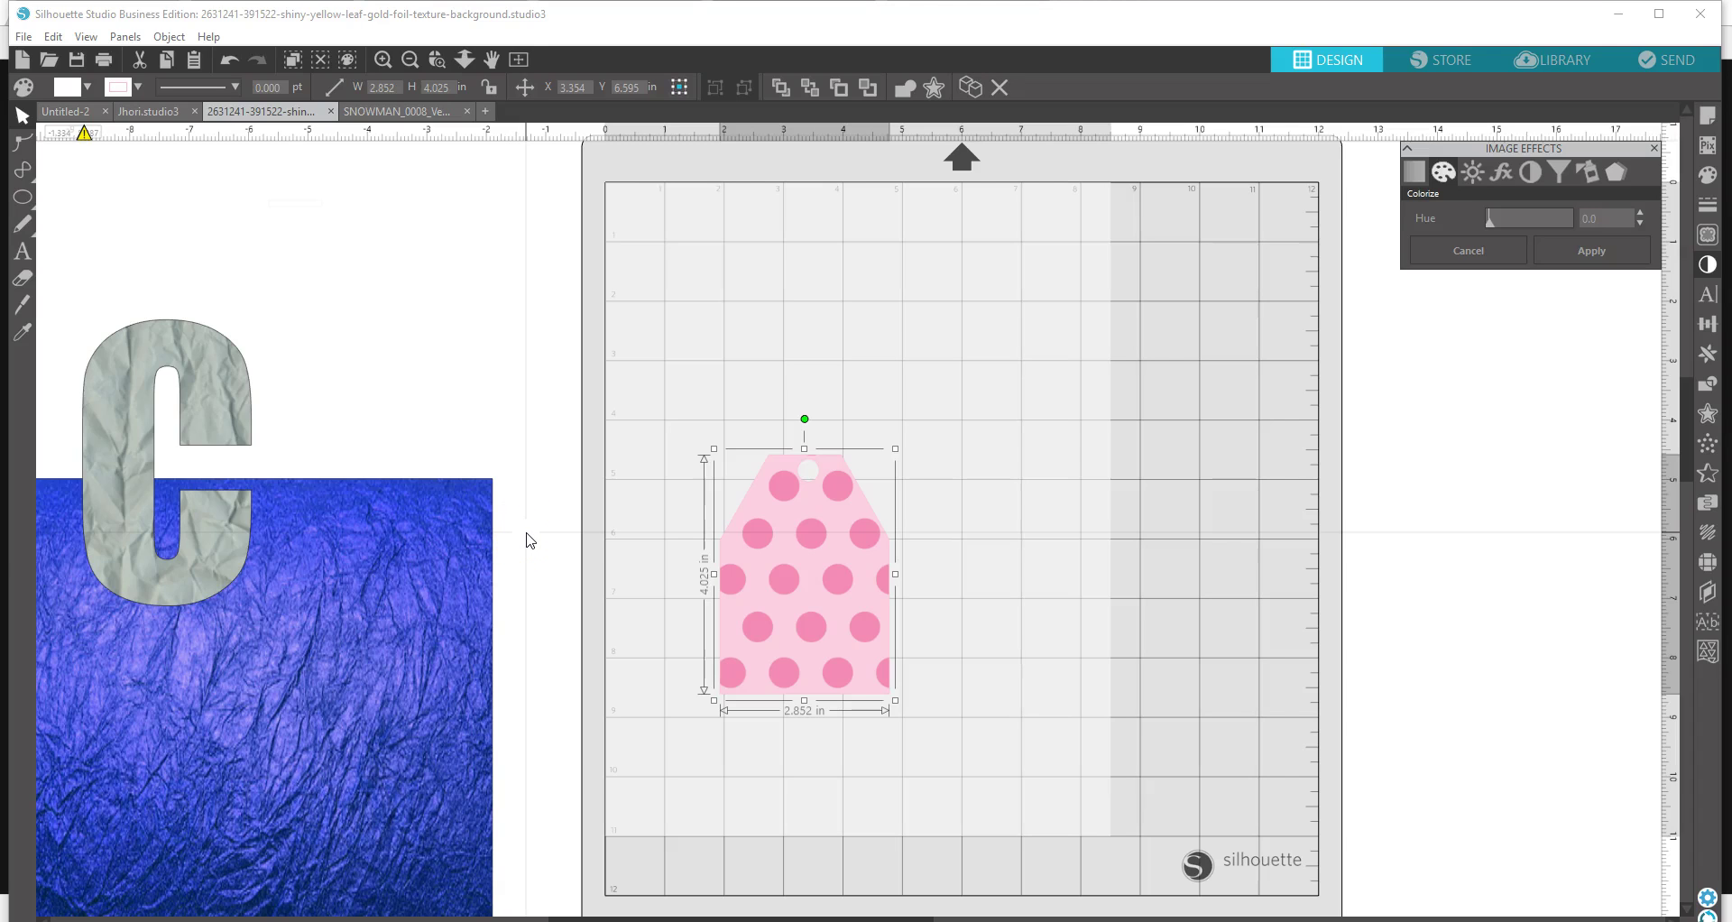